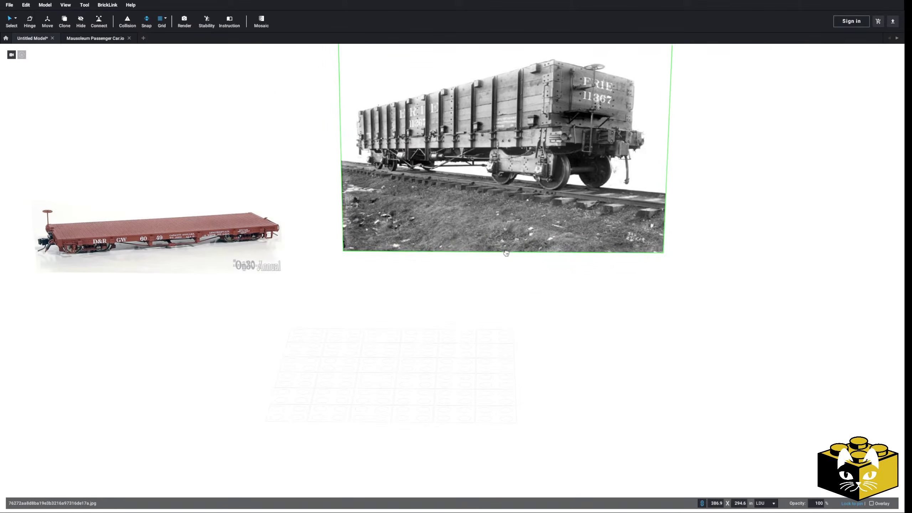
# Add the pumpkin-field photo as a reference image and place it directly above the red flatcar picture.
pyautogui.scroll(-3, 332, 343)
pyautogui.moveTo(332, 344); pyautogui.dragTo(366, 351, button='middle')
pyautogui.scroll(3, 366, 351)
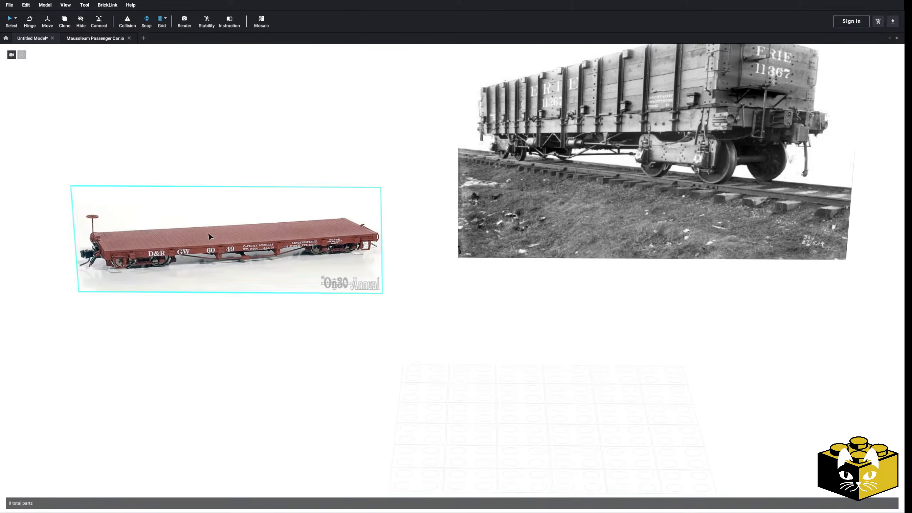
pyautogui.click(47, 5)
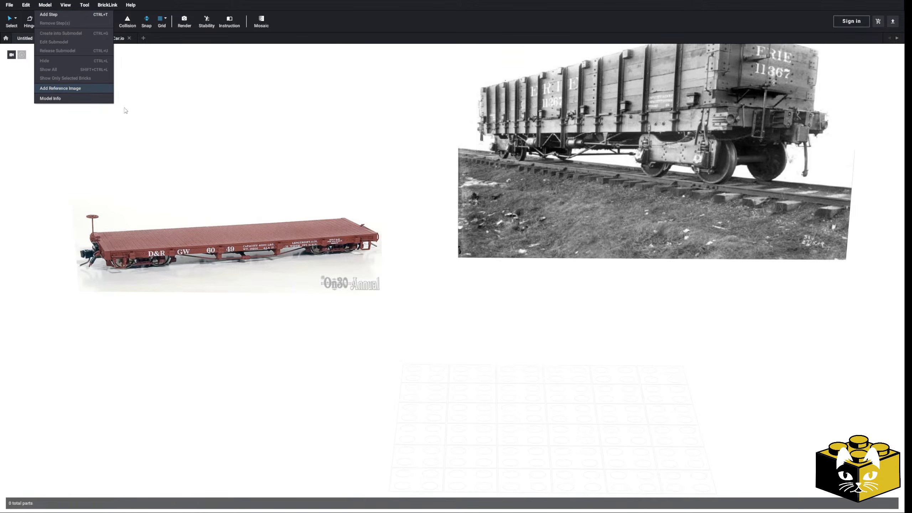
pyautogui.click(373, 435)
pyautogui.moveTo(444, 309); pyautogui.dragTo(212, 201)
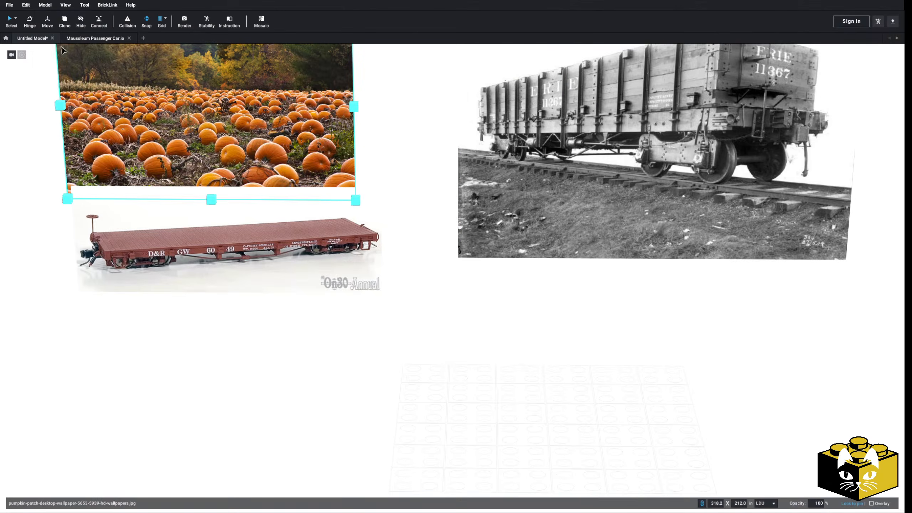
# Add the pumpkin patch photo with the wooden sign as a reference image, between the pumpkin field and the gondola car.
pyautogui.click(50, 7)
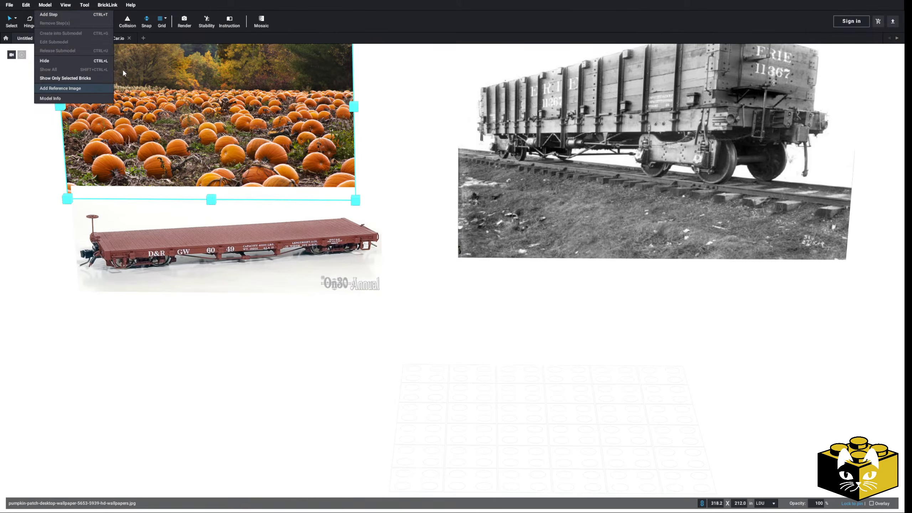
pyautogui.click(367, 447)
pyautogui.click(344, 249)
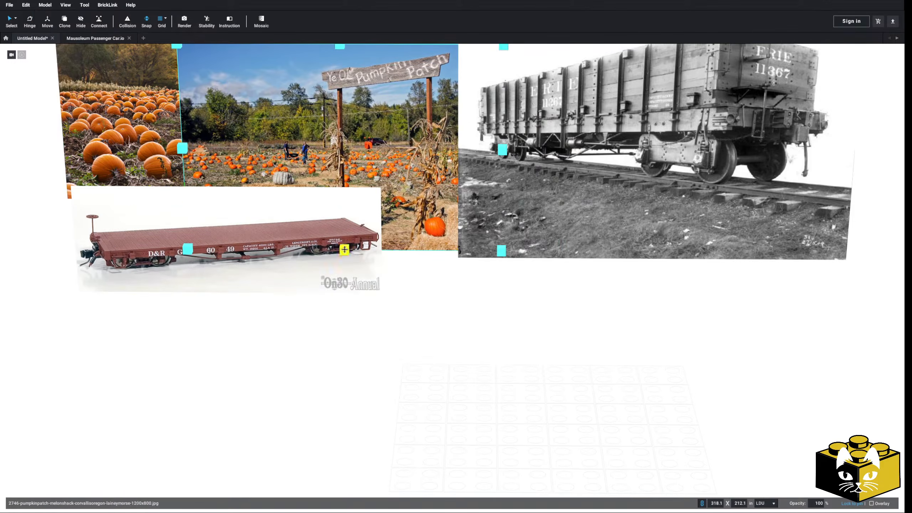
# Add graveyard-vs-cemetery-meta.png as a reference image and place it beside the flatcar picture, over the pumpkin field.
pyautogui.click(44, 5)
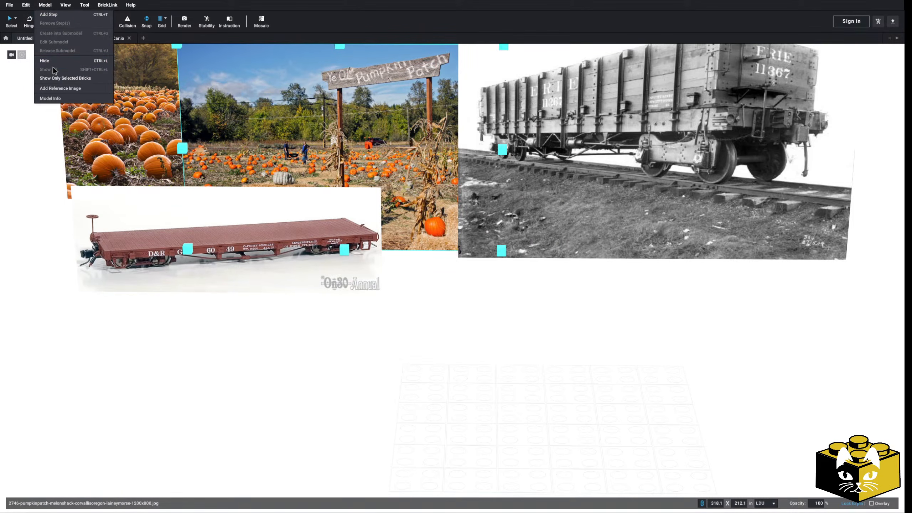
pyautogui.click(41, 5)
pyautogui.click(42, 5)
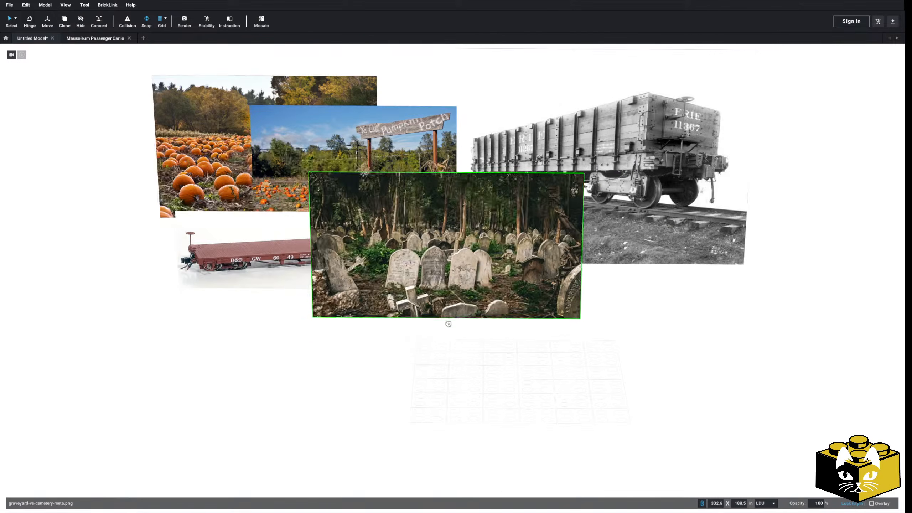
pyautogui.moveTo(448, 322); pyautogui.dragTo(125, 279)
pyautogui.click(328, 359)
# Switch to the Mausoleum Passenger Car.io model and open the complete passenger car's submodel for editing.
pyautogui.moveTo(327, 356); pyautogui.dragTo(312, 340, button='middle')
pyautogui.scroll(2, 389, 356)
pyautogui.scroll(-2, 294, 331)
pyautogui.scroll(2, 294, 331)
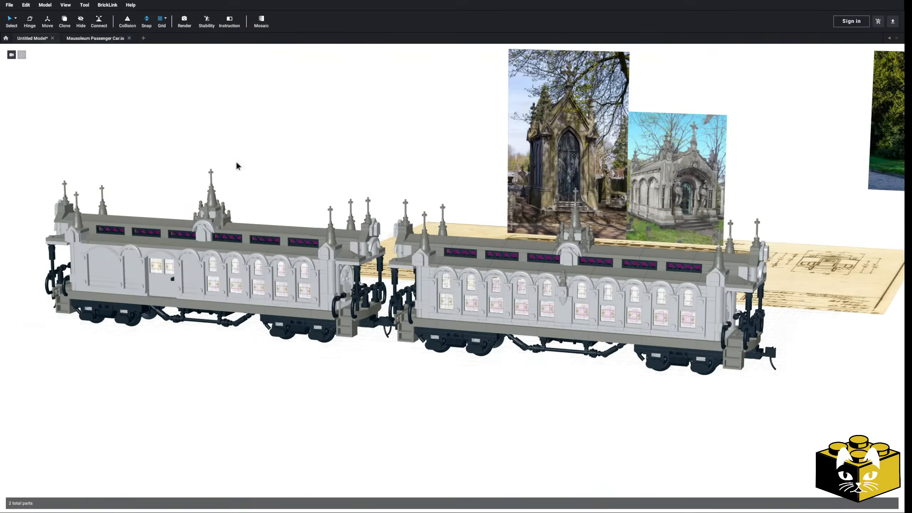
pyautogui.click(280, 251)
pyautogui.scroll(5, 337, 283)
pyautogui.click(299, 225)
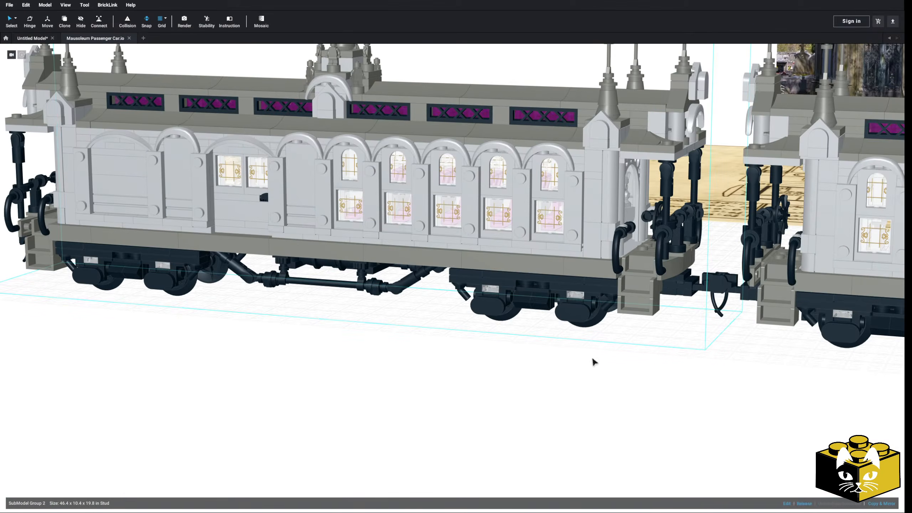
pyautogui.click(786, 504)
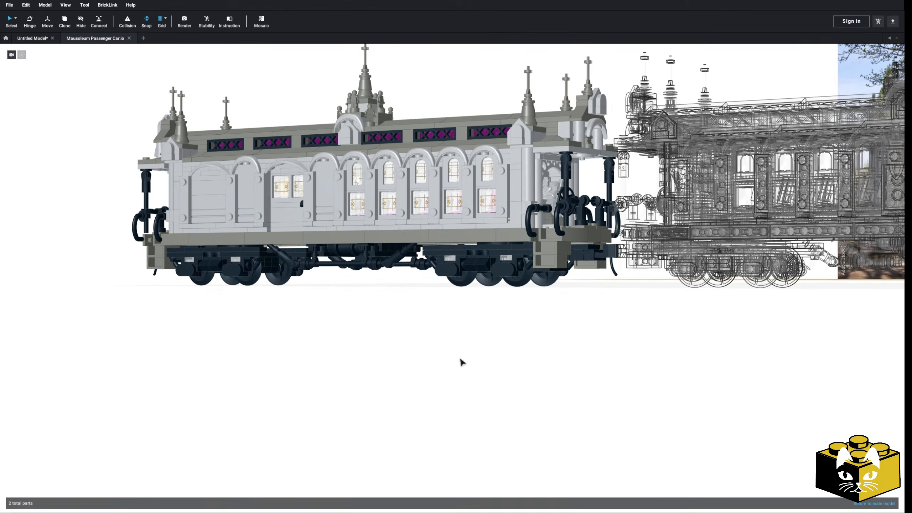
# Select the passenger car's floor, underframe and wheel trucks and copy them.
pyautogui.moveTo(183, 326); pyautogui.dragTo(622, 234)
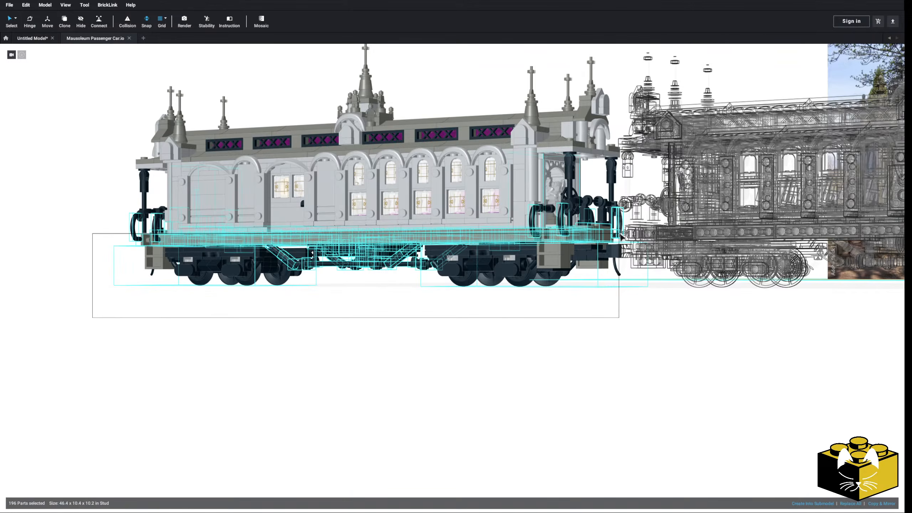
pyautogui.moveTo(623, 235); pyautogui.dragTo(625, 230)
pyautogui.moveTo(625, 230); pyautogui.dragTo(570, 244, button='right')
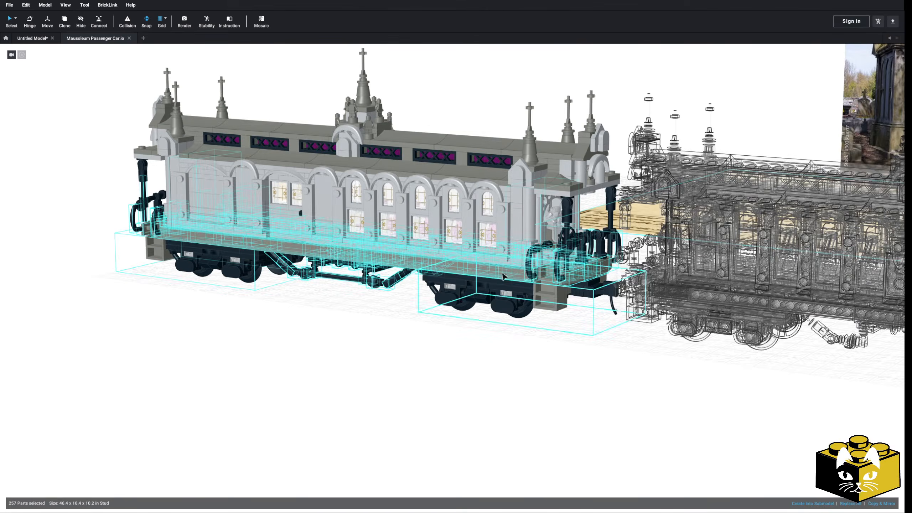
pyautogui.rightClick(513, 270)
pyautogui.click(339, 306)
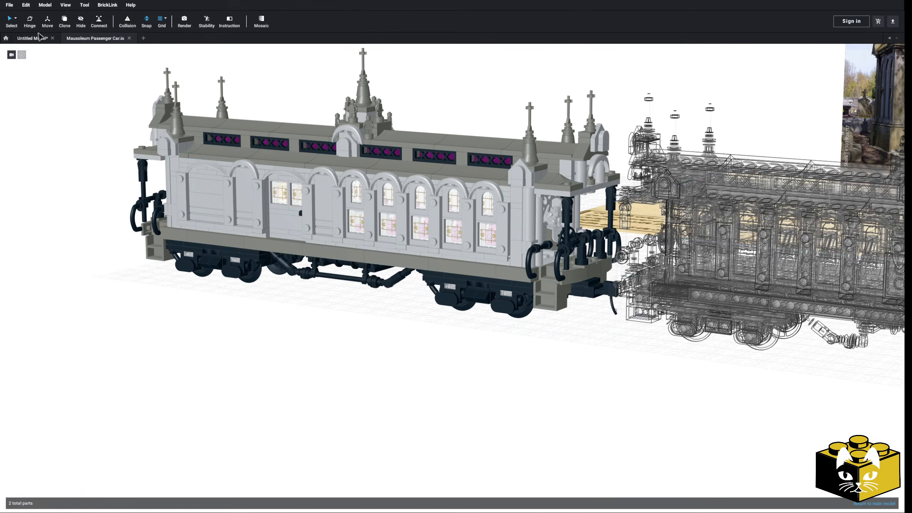
# Paste the copied underframe into the untitled model on the grid in front of the reference images.
pyautogui.click(31, 39)
pyautogui.scroll(-3, 373, 294)
pyautogui.rightClick(414, 301)
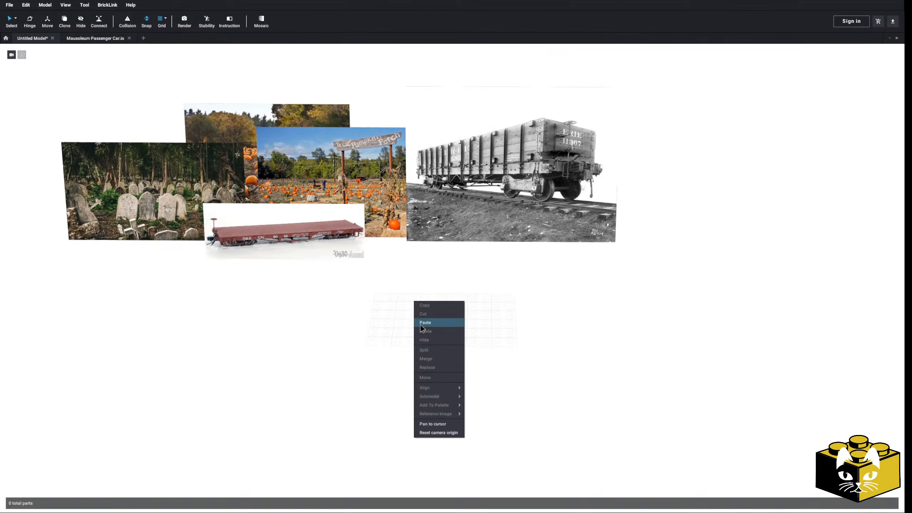
pyautogui.click(420, 325)
pyautogui.click(299, 321)
pyautogui.click(291, 386)
# Delete the two curved handrails and the vertical bar on the far side of the near end platform.
pyautogui.scroll(3, 291, 385)
pyautogui.moveTo(283, 381); pyautogui.dragTo(311, 369, button='right')
pyautogui.scroll(-3, 312, 369)
pyautogui.scroll(5, 312, 368)
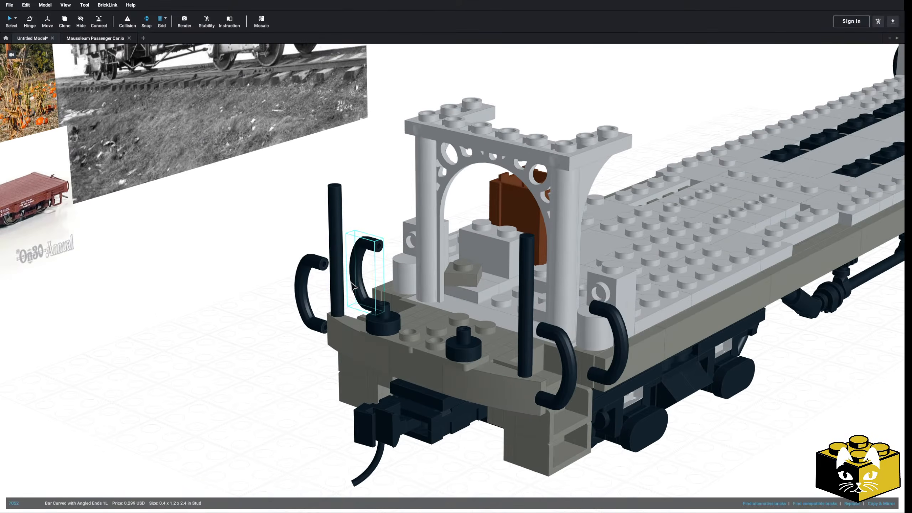
pyautogui.press('Delete')
pyautogui.click(338, 301)
pyautogui.press('Delete')
pyautogui.click(310, 305)
pyautogui.press('Delete')
# Delete the two black round 1 x 1 tiles with bar and pin holder from the near end platform.
pyautogui.click(404, 312)
pyautogui.press('Delete')
pyautogui.click(394, 327)
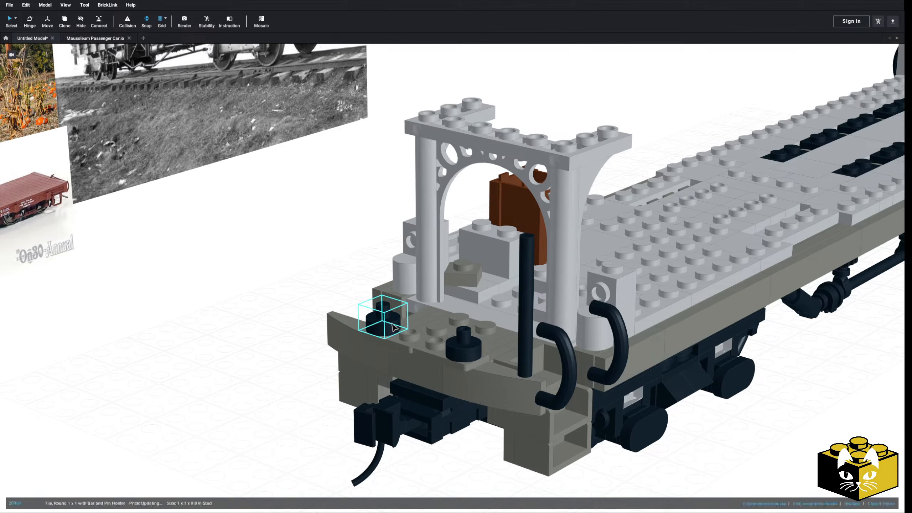
pyautogui.press('Delete')
pyautogui.click(463, 345)
pyautogui.press('Delete')
# Delete the remaining vertical bar and the two curved handrails on the other side of the near end platform.
pyautogui.moveTo(449, 357); pyautogui.dragTo(283, 334, button='right')
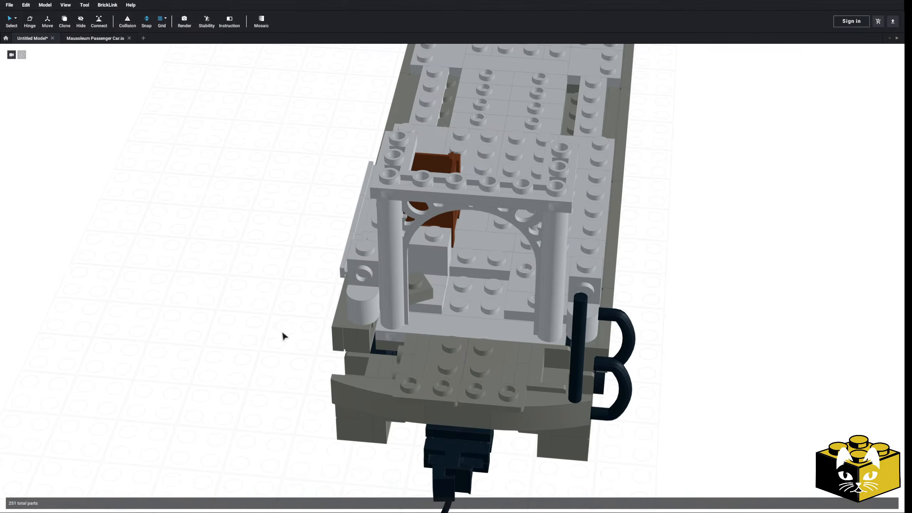
pyautogui.click(575, 377)
pyautogui.press('Delete')
pyautogui.click(624, 330)
pyautogui.press('Delete')
pyautogui.click(612, 386)
pyautogui.press('Delete')
# Delete the doorway arch, columns and interior furniture above the near end, plus the loose light gray piece at the deck's edge.
pyautogui.moveTo(612, 386); pyautogui.dragTo(513, 340, button='right')
pyautogui.moveTo(765, 188); pyautogui.dragTo(407, 268)
pyautogui.press('Delete')
pyautogui.moveTo(407, 270); pyautogui.dragTo(393, 295, button='right')
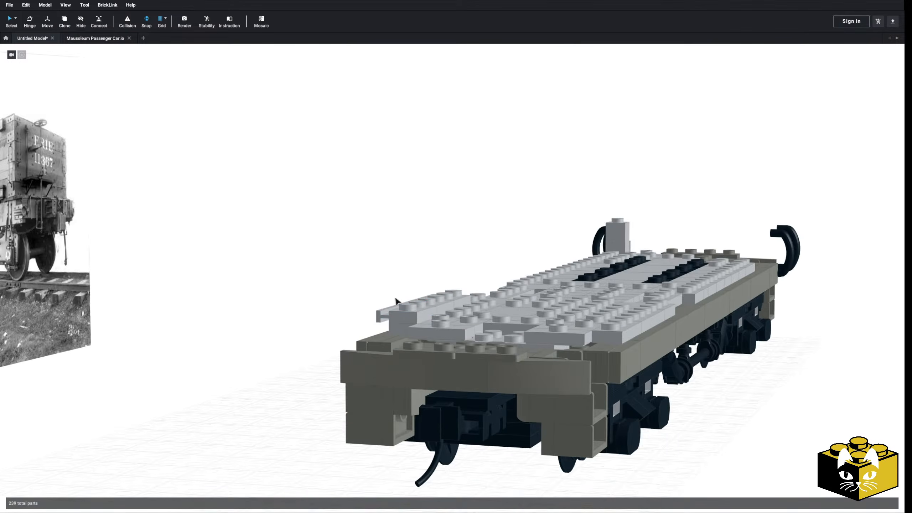
pyautogui.click(422, 313)
pyautogui.press('Delete')
# Delete the light gray plates along the far edge of the deck's near end.
pyautogui.scroll(5, 417, 316)
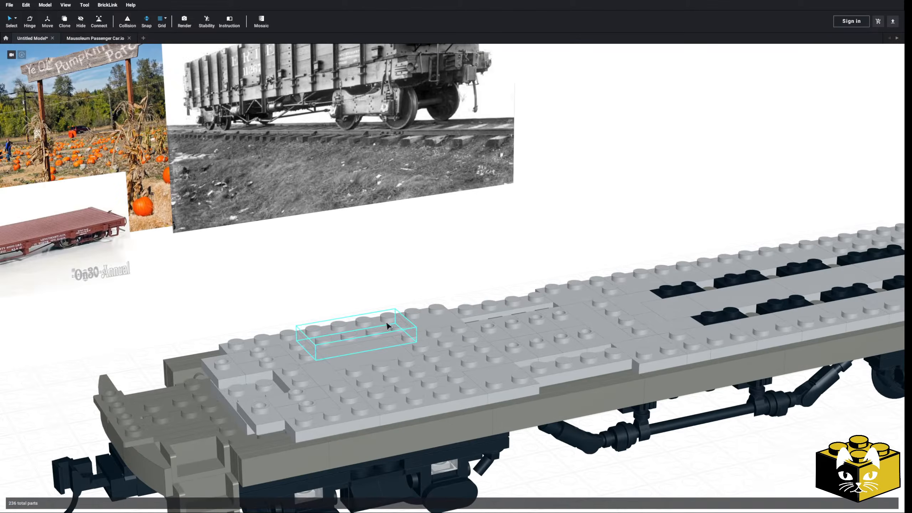
pyautogui.click(418, 315)
pyautogui.press('Delete')
pyautogui.click(390, 348)
pyautogui.press('Delete')
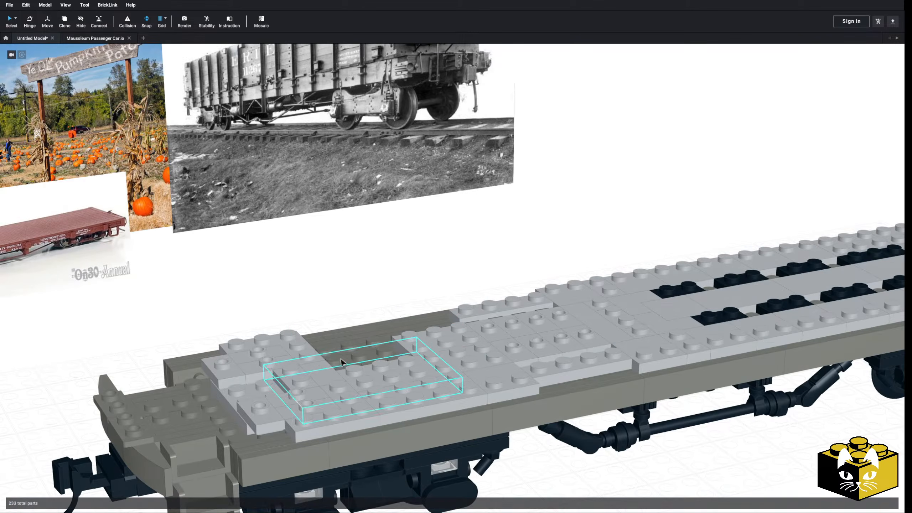
pyautogui.click(301, 353)
pyautogui.press('Delete')
pyautogui.click(252, 359)
pyautogui.press('Delete')
pyautogui.click(223, 367)
pyautogui.press('Delete')
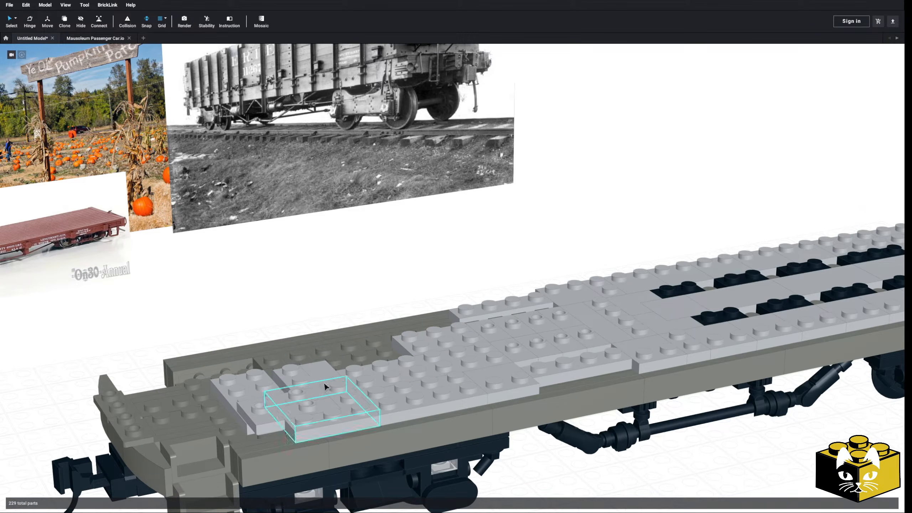
# Delete the light gray plates next to the 2 x 4 block at the deck's near end, keeping that block.
pyautogui.click(287, 379)
pyautogui.press('Delete')
pyautogui.click(313, 379)
pyautogui.press('Delete')
pyautogui.click(312, 418)
# Delete the light gray floor plates over the near truck, up to the recess in the side edge.
pyautogui.press('Delete')
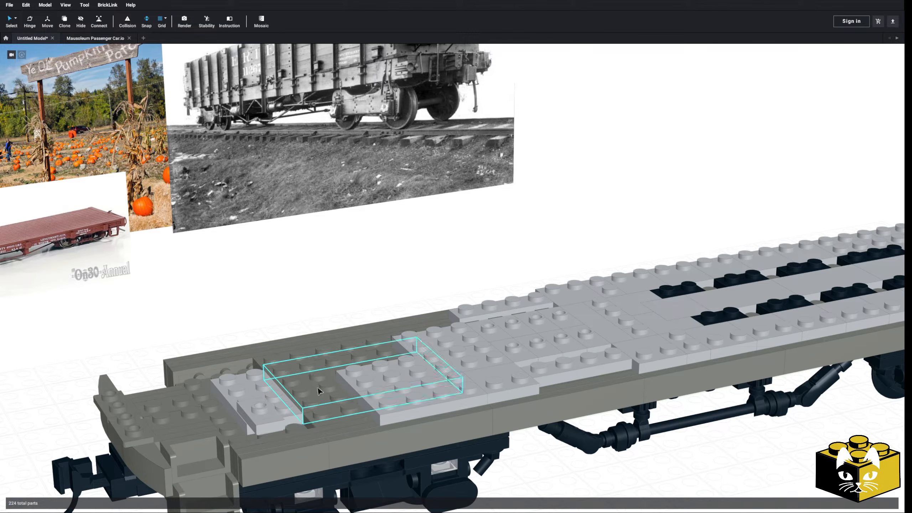
pyautogui.click(382, 379)
pyautogui.press('Delete')
pyautogui.click(473, 375)
pyautogui.press('Delete')
pyautogui.click(453, 391)
pyautogui.press('Delete')
pyautogui.click(453, 344)
pyautogui.press('Delete')
pyautogui.click(493, 330)
pyautogui.press('Delete')
pyautogui.click(516, 326)
pyautogui.press('Delete')
# Delete the light gray plates and tiles around the middle of the deck, including the first black plates of the aisle strips.
pyautogui.click(541, 321)
pyautogui.keyDown('ctrl'); pyautogui.click(527, 358); pyautogui.keyUp('ctrl')
pyautogui.keyDown('ctrl'); pyautogui.click(546, 352); pyautogui.keyUp('ctrl')
pyautogui.keyDown('ctrl'); pyautogui.click(569, 343); pyautogui.keyUp('ctrl')
pyautogui.keyDown('ctrl'); pyautogui.click(477, 310); pyautogui.keyUp('ctrl')
pyautogui.keyDown('ctrl'); pyautogui.click(566, 304); pyautogui.keyUp('ctrl')
pyautogui.keyDown('ctrl'); pyautogui.click(602, 308); pyautogui.keyUp('ctrl')
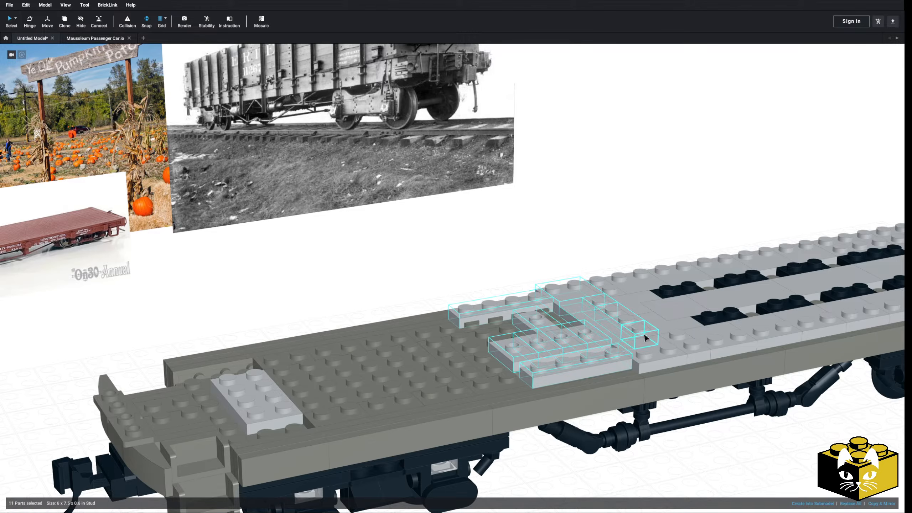
pyautogui.keyDown('ctrl'); pyautogui.click(605, 291); pyautogui.keyUp('ctrl')
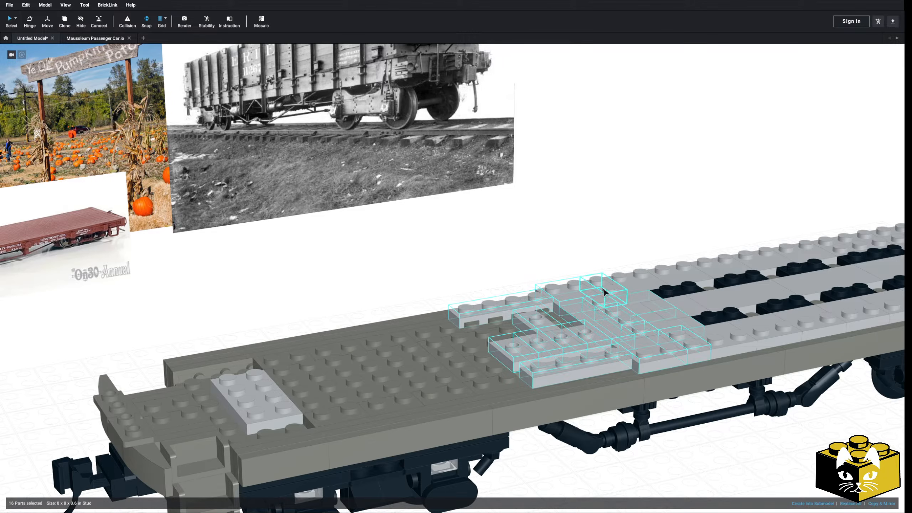
pyautogui.moveTo(605, 291); pyautogui.dragTo(601, 292, button='right')
pyautogui.keyDown('ctrl'); pyautogui.click(631, 288); pyautogui.keyUp('ctrl')
pyautogui.keyDown('ctrl'); pyautogui.click(689, 308); pyautogui.keyUp('ctrl')
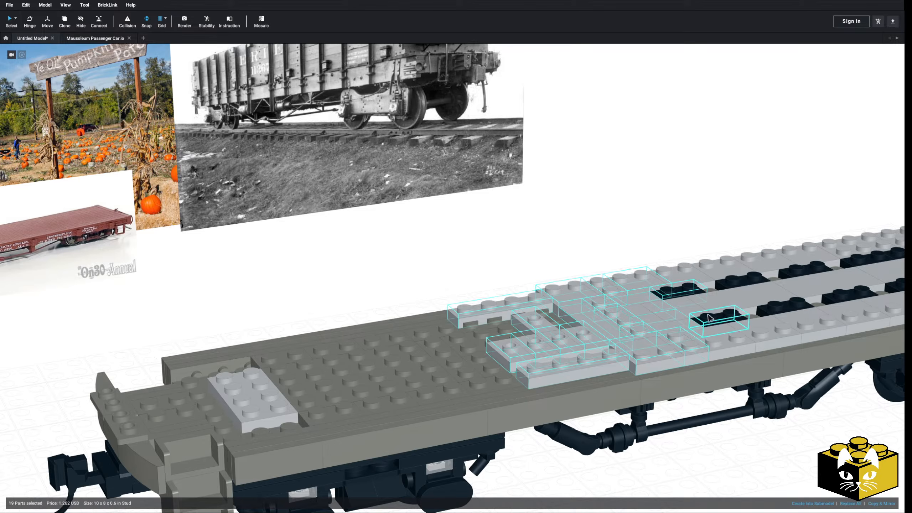
pyautogui.moveTo(748, 334); pyautogui.dragTo(712, 326, button='right')
pyautogui.moveTo(709, 325); pyautogui.dragTo(549, 320, button='middle')
pyautogui.press('Delete')
pyautogui.click(639, 305)
pyautogui.press('Delete')
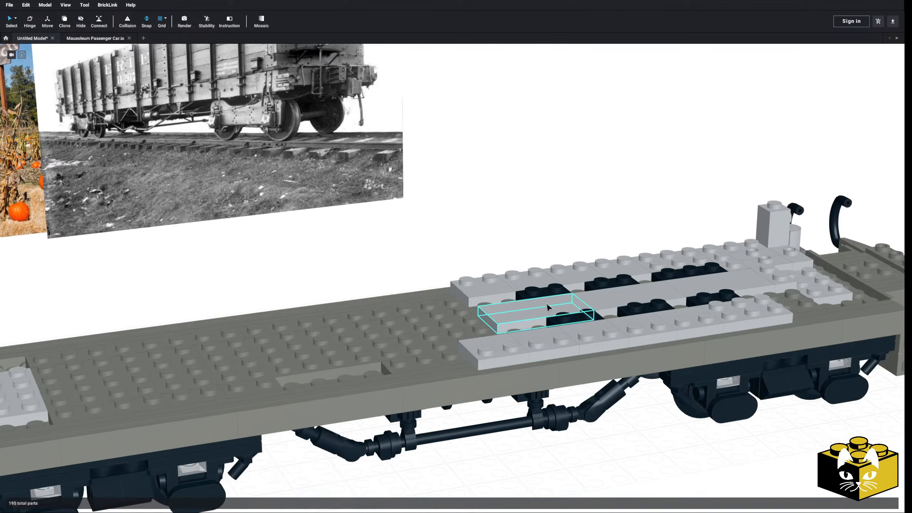
# Select and delete the light gray side rows, center tiles and black plates covering the far half of the deck.
pyautogui.click(489, 288)
pyautogui.keyDown('ctrl'); pyautogui.click(530, 282); pyautogui.keyUp('ctrl')
pyautogui.keyDown('ctrl'); pyautogui.click(560, 277); pyautogui.keyUp('ctrl')
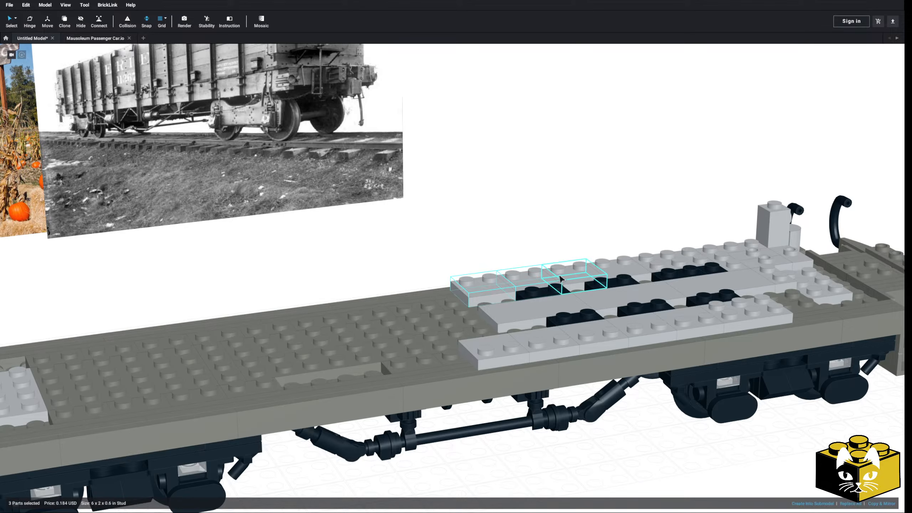
pyautogui.keyDown('ctrl'); pyautogui.click(515, 351); pyautogui.keyUp('ctrl')
pyautogui.keyDown('ctrl'); pyautogui.click(544, 345); pyautogui.keyUp('ctrl')
pyautogui.keyDown('ctrl'); pyautogui.click(594, 337); pyautogui.keyUp('ctrl')
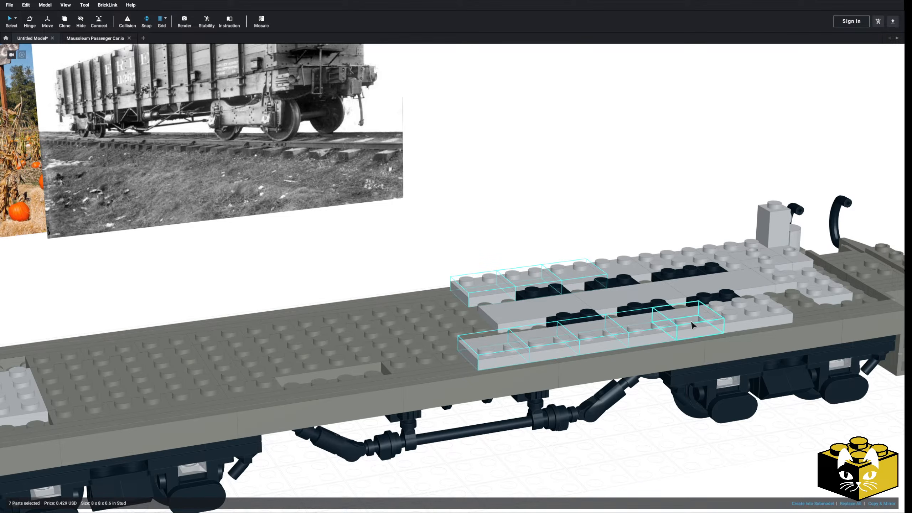
pyautogui.keyDown('ctrl'); pyautogui.click(649, 305); pyautogui.keyUp('ctrl')
pyautogui.keyDown('ctrl'); pyautogui.click(574, 317); pyautogui.keyUp('ctrl')
pyautogui.keyDown('ctrl'); pyautogui.click(541, 292); pyautogui.keyUp('ctrl')
pyautogui.keyDown('ctrl'); pyautogui.click(599, 283); pyautogui.keyUp('ctrl')
pyautogui.keyDown('ctrl'); pyautogui.click(749, 281); pyautogui.keyUp('ctrl')
pyautogui.keyDown('ctrl'); pyautogui.click(714, 270); pyautogui.keyUp('ctrl')
pyautogui.keyDown('ctrl'); pyautogui.click(678, 264); pyautogui.keyUp('ctrl')
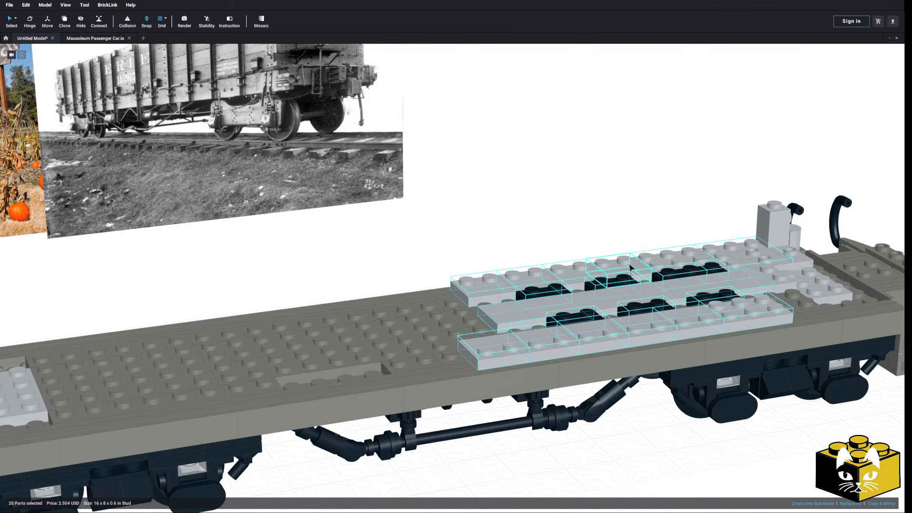
pyautogui.press('Delete')
# Delete the leftover 2 x 4 tile, the far corner's light gray plates and bricks, and the two curved handrails there.
pyautogui.click(651, 298)
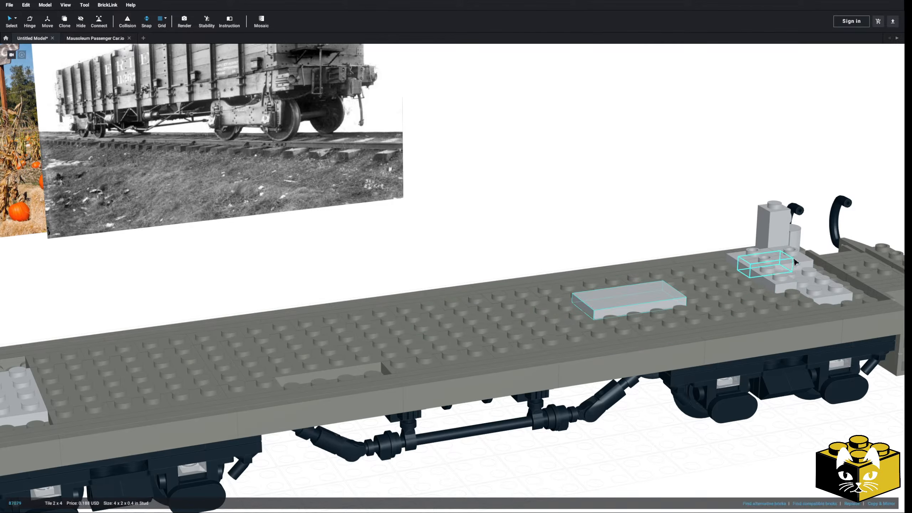
pyautogui.keyDown('ctrl'); pyautogui.click(773, 275); pyautogui.keyUp('ctrl')
pyautogui.keyDown('ctrl'); pyautogui.click(764, 260); pyautogui.keyUp('ctrl')
pyautogui.keyDown('ctrl'); pyautogui.click(760, 252); pyautogui.keyUp('ctrl')
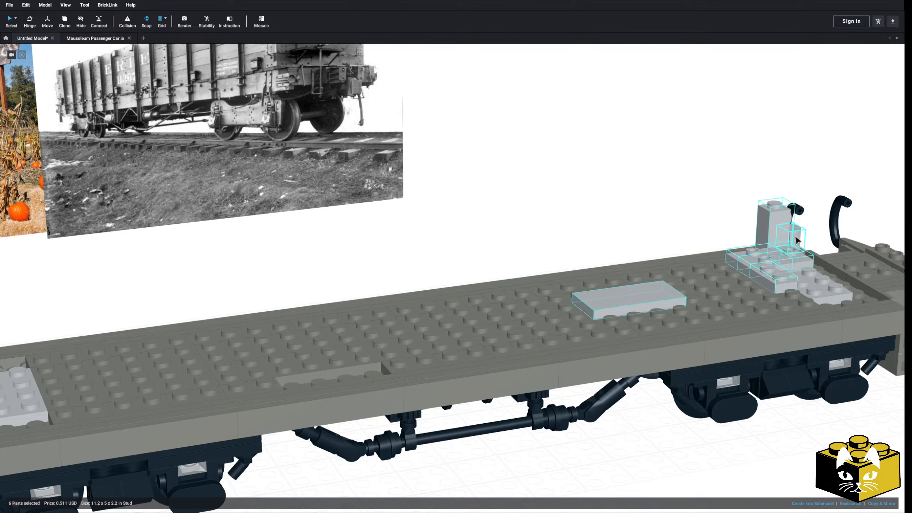
pyautogui.press('Delete')
pyautogui.click(791, 219)
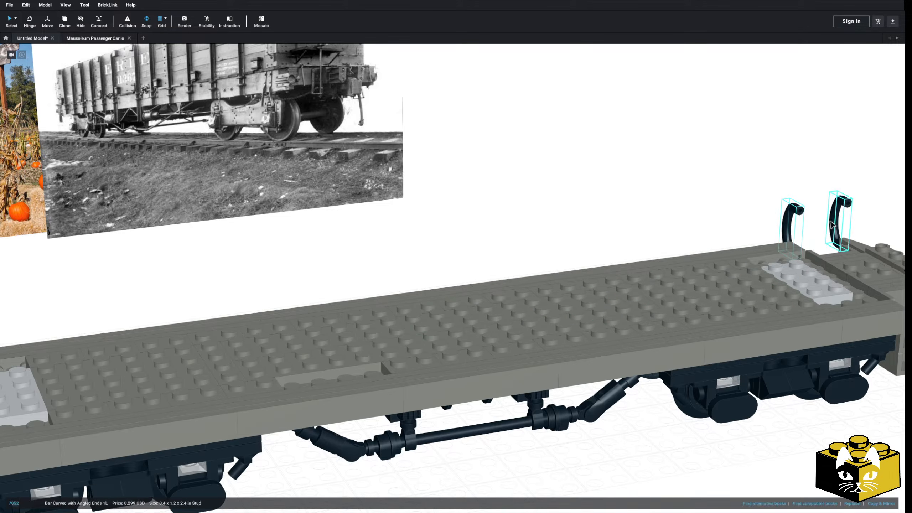
pyautogui.press('Delete')
# Copy two matching edge pieces from the deck's far side and paste them into the recess in the near side edge.
pyautogui.scroll(-3, 557, 343)
pyautogui.scroll(3, 599, 323)
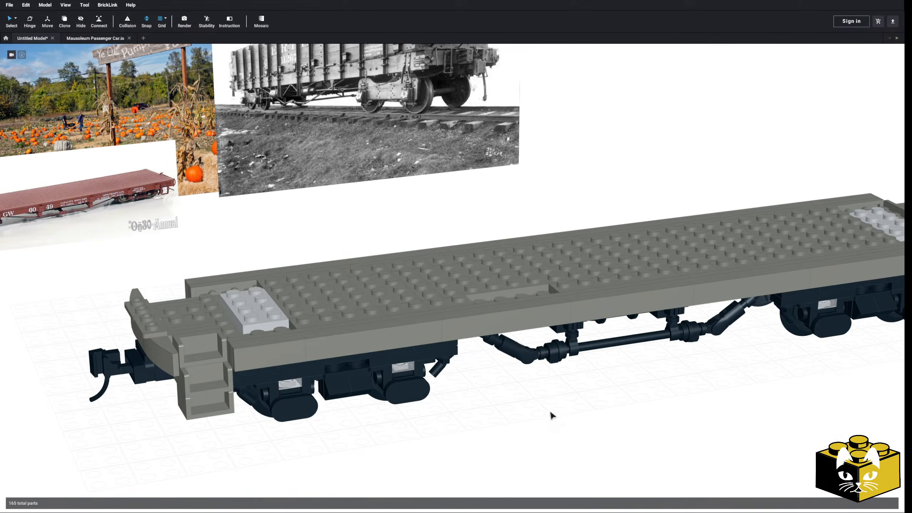
pyautogui.moveTo(551, 413); pyautogui.dragTo(547, 422, button='right')
pyautogui.moveTo(530, 430); pyautogui.dragTo(540, 409, button='middle')
pyautogui.click(464, 257)
pyautogui.rightClick(485, 256)
pyautogui.click(494, 261)
pyautogui.rightClick(466, 207)
pyautogui.click(481, 229)
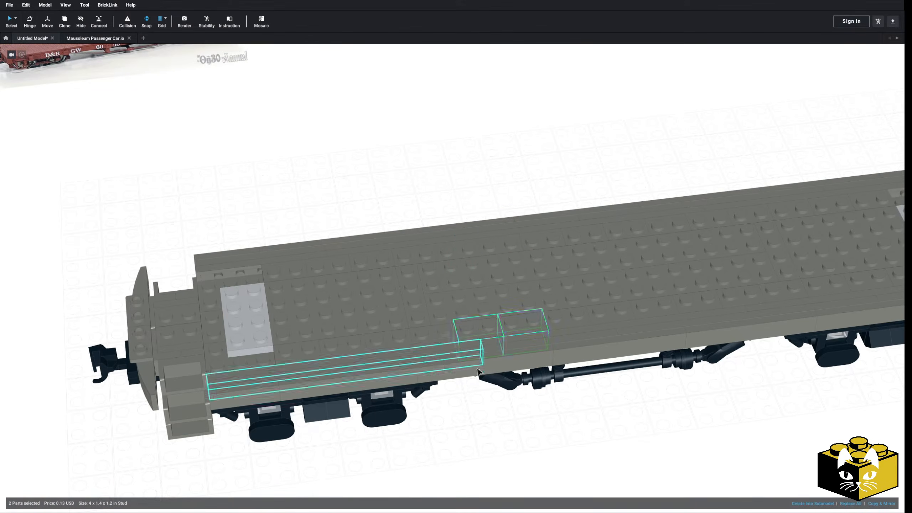
pyautogui.press('Escape')
# Examine the stripped car base and its filled side edge from several angles.
pyautogui.moveTo(479, 354); pyautogui.dragTo(535, 351, button='middle')
pyautogui.moveTo(535, 352); pyautogui.dragTo(517, 338, button='right')
pyautogui.scroll(5, 503, 353)
pyautogui.moveTo(484, 369); pyautogui.dragTo(475, 394, button='middle')
pyautogui.moveTo(475, 391); pyautogui.dragTo(480, 428, button='right')
pyautogui.scroll(-3, 462, 394)
pyautogui.moveTo(461, 394); pyautogui.dragTo(460, 392, button='right')
pyautogui.scroll(-3, 460, 395)
pyautogui.moveTo(537, 414); pyautogui.dragTo(453, 412, button='right')
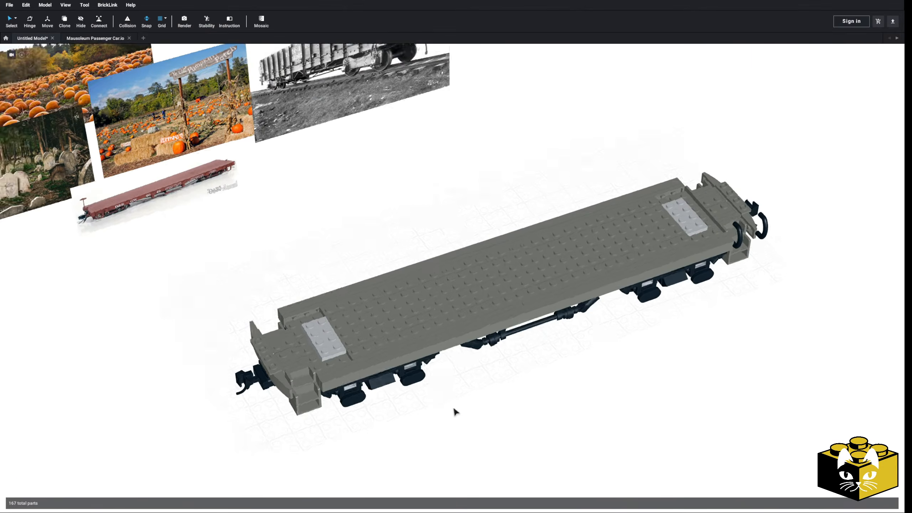
# Delete the light gray 2 x 4 plates at both ends of the deck.
pyautogui.scroll(6, 454, 411)
pyautogui.click(362, 293)
pyautogui.press('Delete')
pyautogui.moveTo(641, 282); pyautogui.dragTo(460, 325, button='middle')
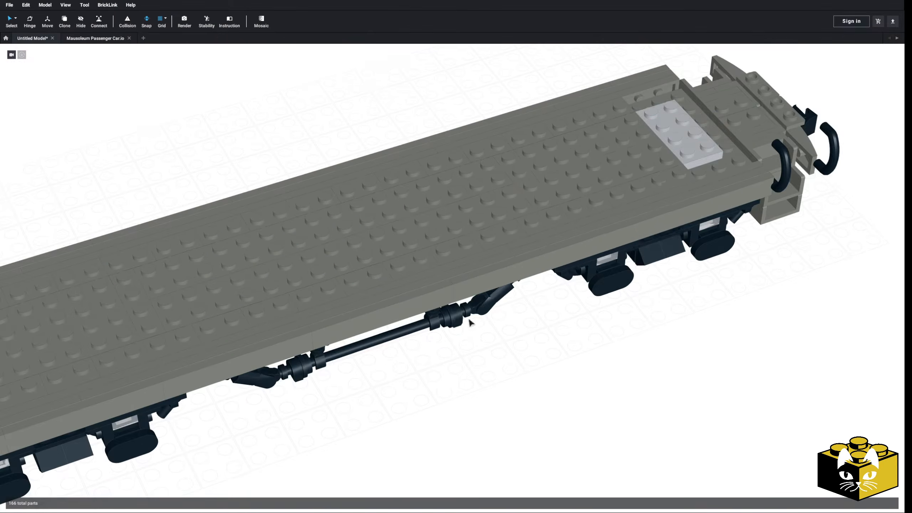
pyautogui.click(704, 131)
pyautogui.press('Delete')
# Delete the upper step piece and the deck plates behind it at the near corner of the end platform.
pyautogui.moveTo(328, 409); pyautogui.dragTo(722, 286, button='middle')
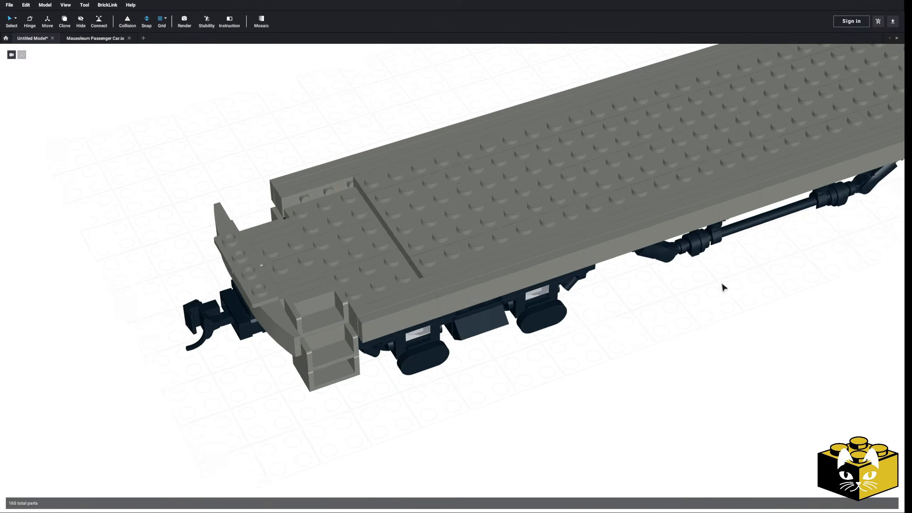
pyautogui.moveTo(480, 370); pyautogui.dragTo(533, 369, button='middle')
pyautogui.click(393, 324)
pyautogui.press('Delete')
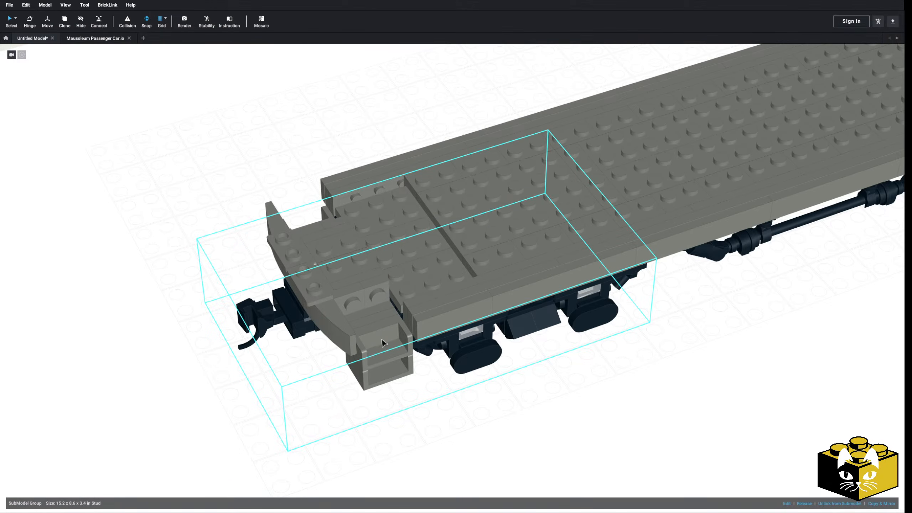
pyautogui.click(360, 296)
pyautogui.press('Delete')
pyautogui.press('Delete')
pyautogui.click(361, 284)
pyautogui.press('Delete')
pyautogui.click(358, 275)
pyautogui.press('Delete')
# Delete the curved front edge and the loose platform plates above the coupler at the same end.
pyautogui.press('Delete')
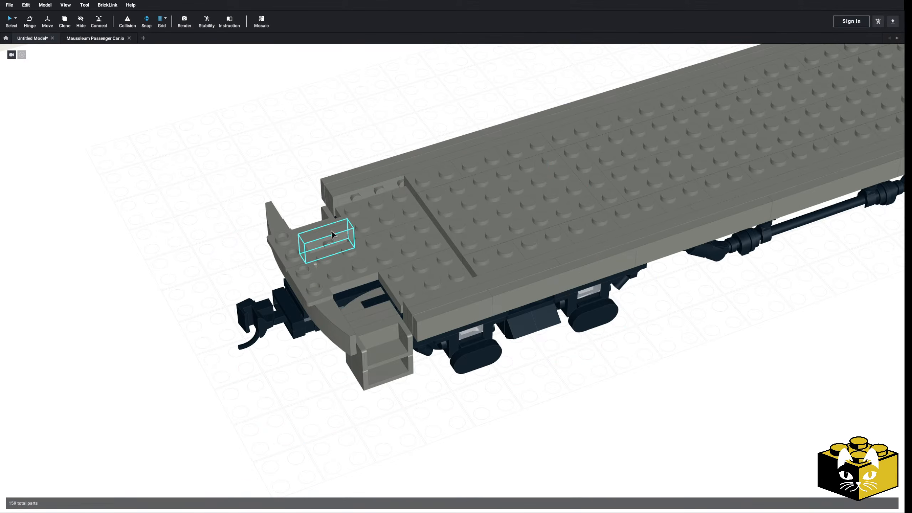
pyautogui.click(297, 242)
pyautogui.press('Delete')
pyautogui.click(303, 239)
pyautogui.press('Delete')
pyautogui.click(317, 285)
pyautogui.press('Delete')
pyautogui.click(314, 298)
pyautogui.press('Delete')
pyautogui.click(280, 259)
pyautogui.press('Delete')
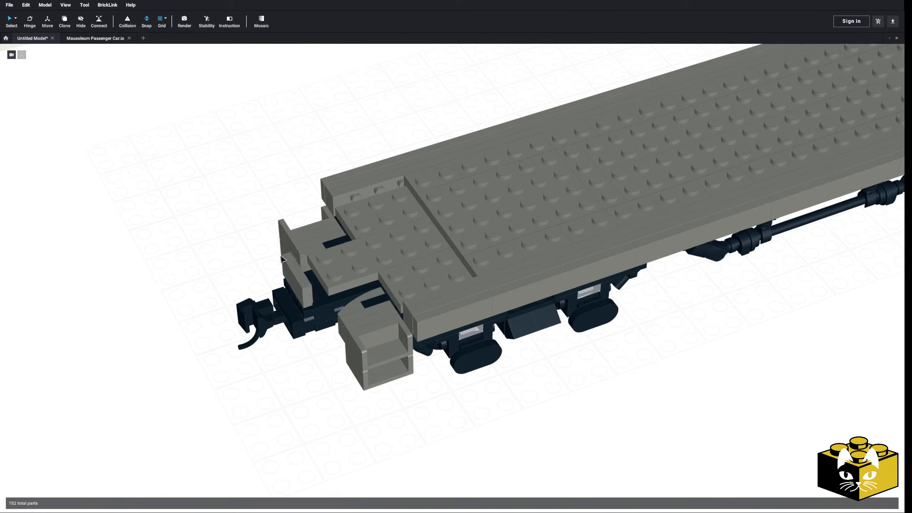
# Examine the red flatcar and Erie gondola reference photos and compare them with the car's underframe.
pyautogui.scroll(-3, 370, 262)
pyautogui.moveTo(371, 262); pyautogui.dragTo(360, 292, button='right')
pyautogui.moveTo(503, 347); pyautogui.dragTo(496, 349, button='right')
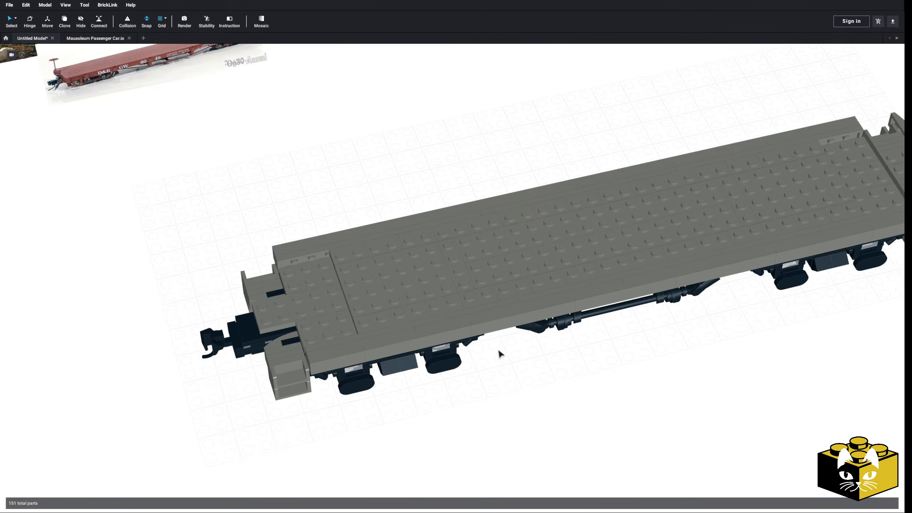
pyautogui.moveTo(501, 348); pyautogui.dragTo(484, 355, button='right')
pyautogui.rightClick(483, 355)
pyautogui.click(449, 358)
pyautogui.moveTo(449, 358); pyautogui.dragTo(426, 353, button='middle')
pyautogui.scroll(3, 555, 363)
pyautogui.scroll(3, 459, 365)
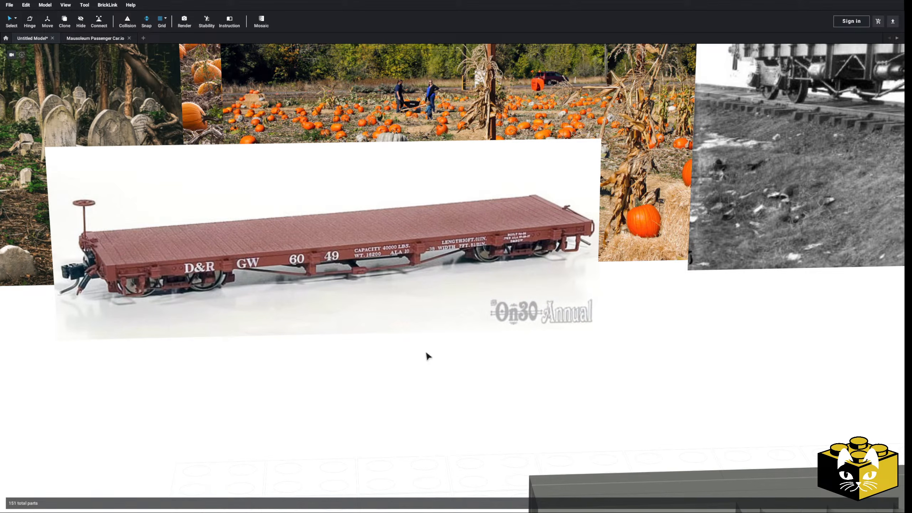
pyautogui.click(513, 273)
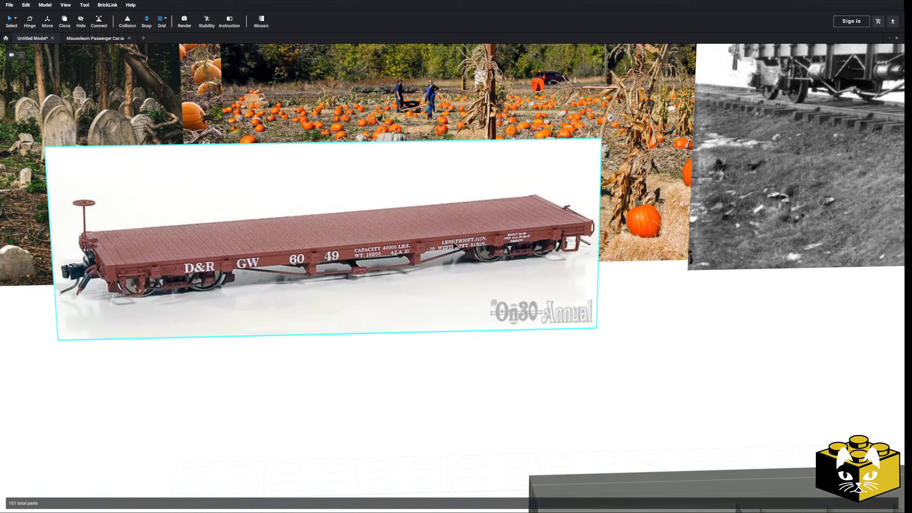
pyautogui.scroll(-3, 564, 346)
pyautogui.moveTo(564, 346); pyautogui.dragTo(478, 390, button='middle')
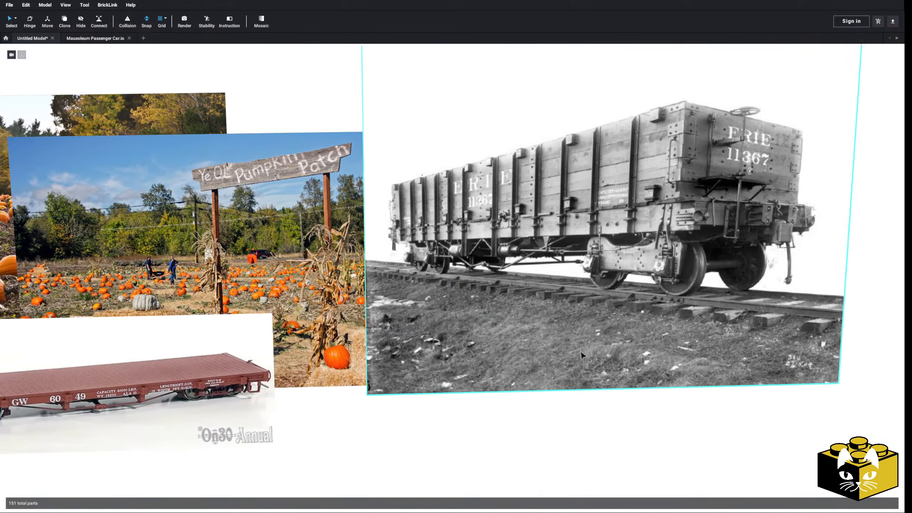
pyautogui.scroll(5, 585, 354)
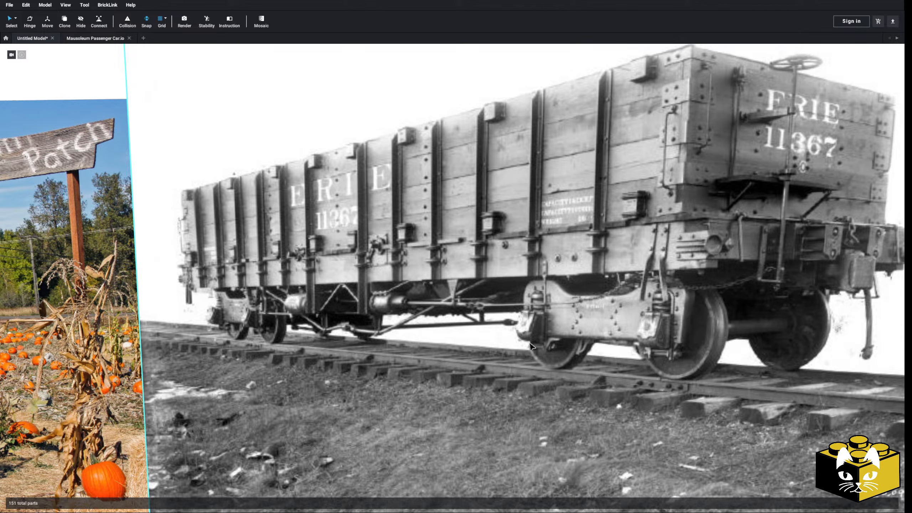
pyautogui.scroll(-5, 530, 346)
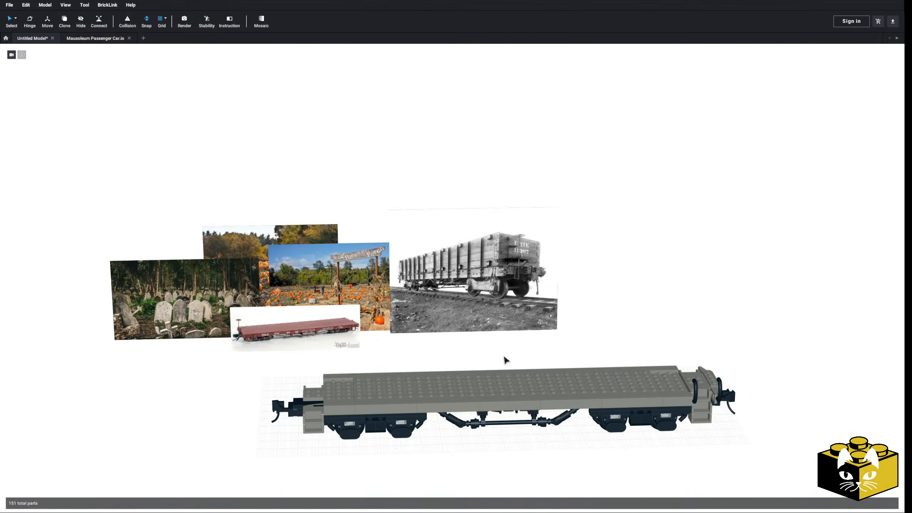
pyautogui.moveTo(504, 356); pyautogui.dragTo(466, 317, button='middle')
pyautogui.scroll(4, 472, 350)
pyautogui.moveTo(473, 349)
pyautogui.mouseDown(button='right')
pyautogui.moveTo(468, 329)
pyautogui.moveTo(470, 363)
pyautogui.mouseUp(button='right')
pyautogui.scroll(3, 471, 347)
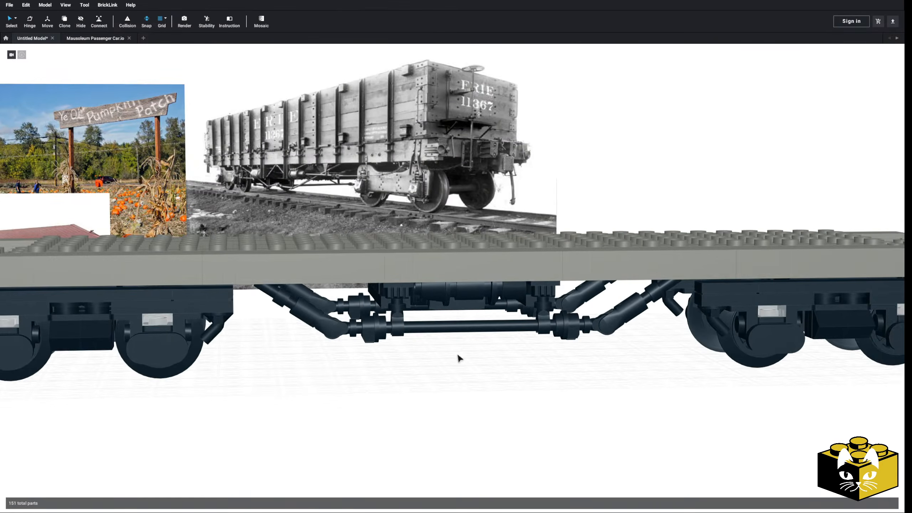
# Move the brake cylinder parts and their 1 x 1 plate out of the underframe to beside the car.
pyautogui.moveTo(457, 354); pyautogui.dragTo(558, 355, button='middle')
pyautogui.moveTo(353, 340); pyautogui.dragTo(496, 355, button='middle')
pyautogui.moveTo(496, 355); pyautogui.dragTo(489, 327, button='right')
pyautogui.moveTo(581, 323); pyautogui.dragTo(530, 361, button='middle')
pyautogui.scroll(3, 529, 362)
pyautogui.moveTo(530, 362); pyautogui.dragTo(533, 342, button='right')
pyautogui.scroll(-3, 532, 342)
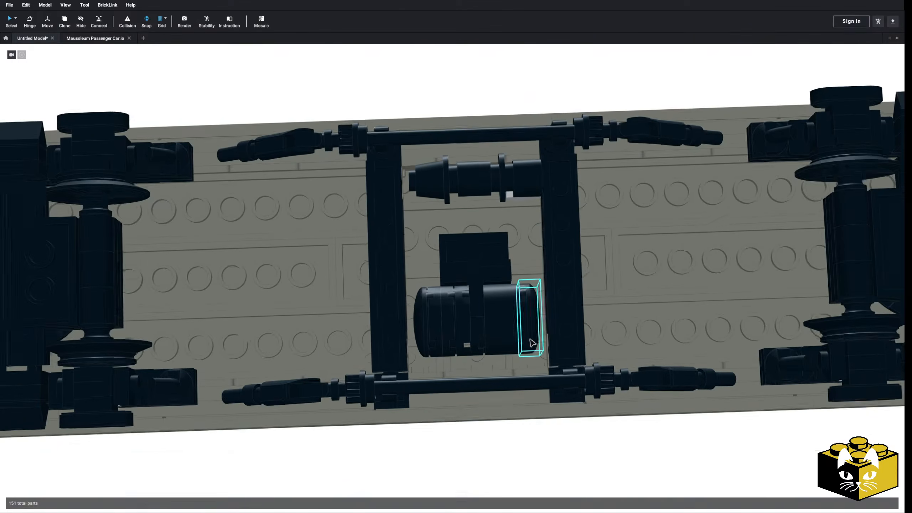
pyautogui.moveTo(532, 341); pyautogui.dragTo(525, 383, button='middle')
pyautogui.click(513, 223)
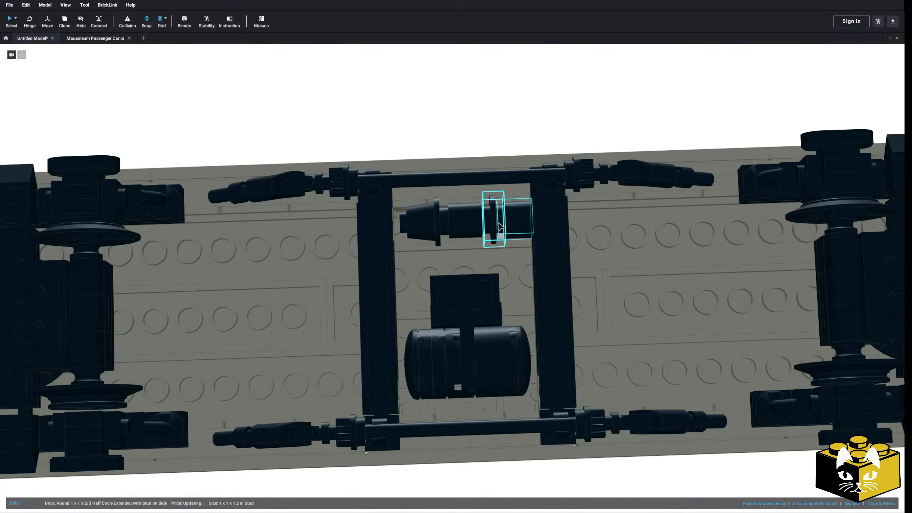
pyautogui.keyDown('ctrl'); pyautogui.click(430, 224); pyautogui.keyUp('ctrl')
pyautogui.keyDown('ctrl'); pyautogui.click(437, 225); pyautogui.keyUp('ctrl')
pyautogui.moveTo(437, 225); pyautogui.dragTo(439, 232, button='right')
pyautogui.moveTo(441, 248); pyautogui.dragTo(527, 273, button='right')
pyautogui.moveTo(494, 212); pyautogui.dragTo(711, 133)
pyautogui.click(584, 160)
pyautogui.moveTo(583, 158); pyautogui.dragTo(574, 196, button='right')
# Select all parts of the air tank with its brackets under the car and move them beside the brake cylinder.
pyautogui.moveTo(533, 262); pyautogui.dragTo(668, 131)
pyautogui.moveTo(668, 131); pyautogui.dragTo(639, 158, button='right')
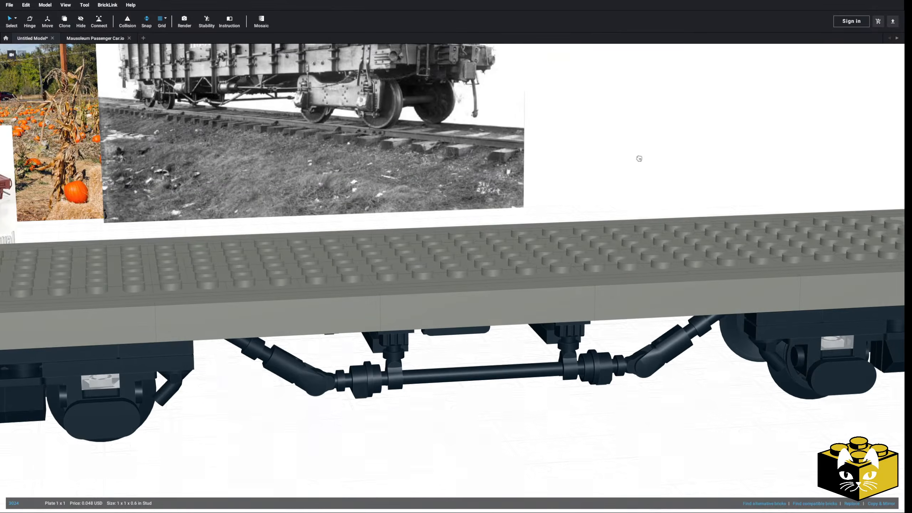
pyautogui.moveTo(643, 324); pyautogui.dragTo(594, 203, button='middle')
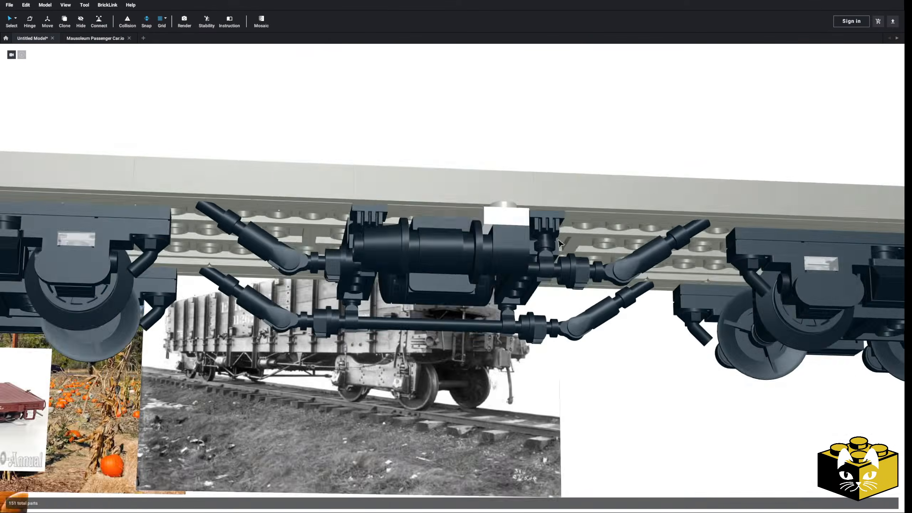
pyautogui.scroll(6, 467, 210)
pyautogui.click(467, 210)
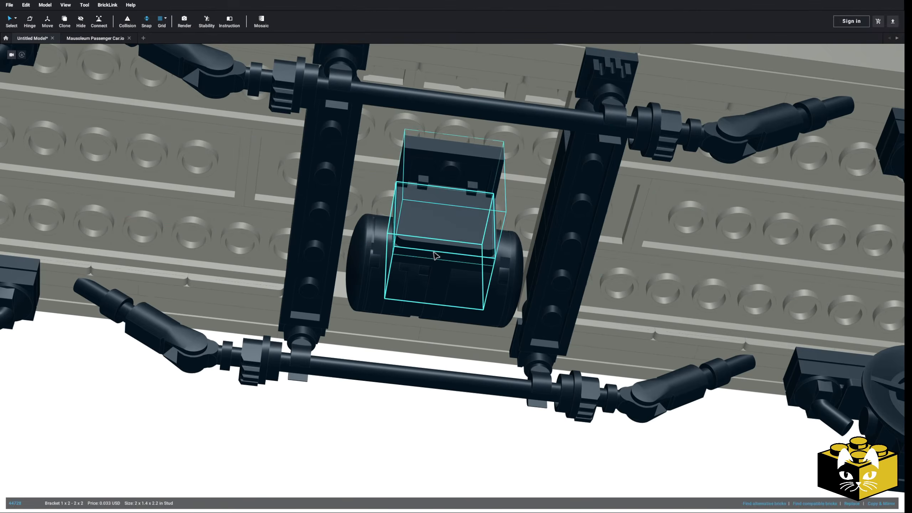
pyautogui.keyDown('ctrl'); pyautogui.click(434, 307); pyautogui.keyUp('ctrl')
pyautogui.moveTo(433, 309); pyautogui.dragTo(485, 308, button='right')
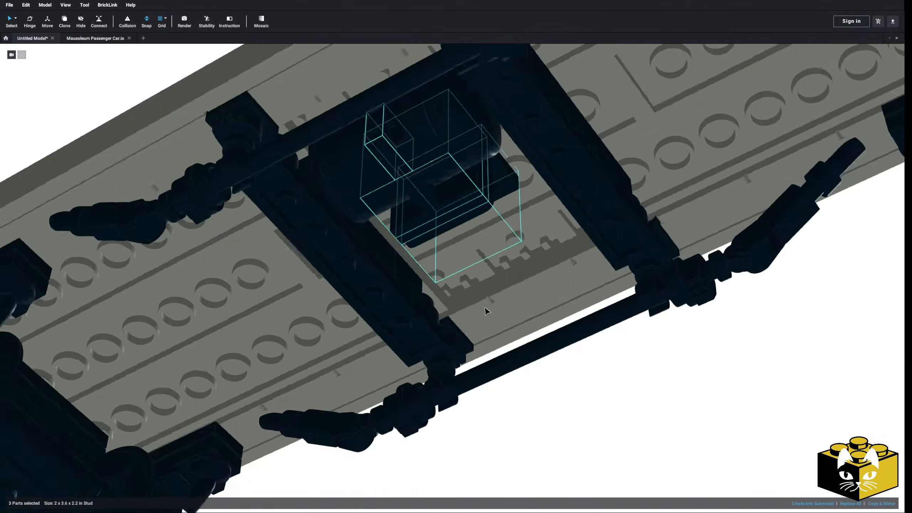
pyautogui.moveTo(494, 165); pyautogui.dragTo(461, 315, button='middle')
pyautogui.moveTo(461, 315); pyautogui.dragTo(463, 318, button='right')
pyautogui.keyDown('ctrl'); pyautogui.click(368, 237); pyautogui.keyUp('ctrl')
pyautogui.moveTo(368, 237); pyautogui.dragTo(376, 227, button='right')
pyautogui.keyDown('ctrl'); pyautogui.click(387, 246); pyautogui.keyUp('ctrl')
pyautogui.keyDown('ctrl'); pyautogui.click(415, 247); pyautogui.keyUp('ctrl')
pyautogui.keyDown('ctrl'); pyautogui.click(431, 248); pyautogui.keyUp('ctrl')
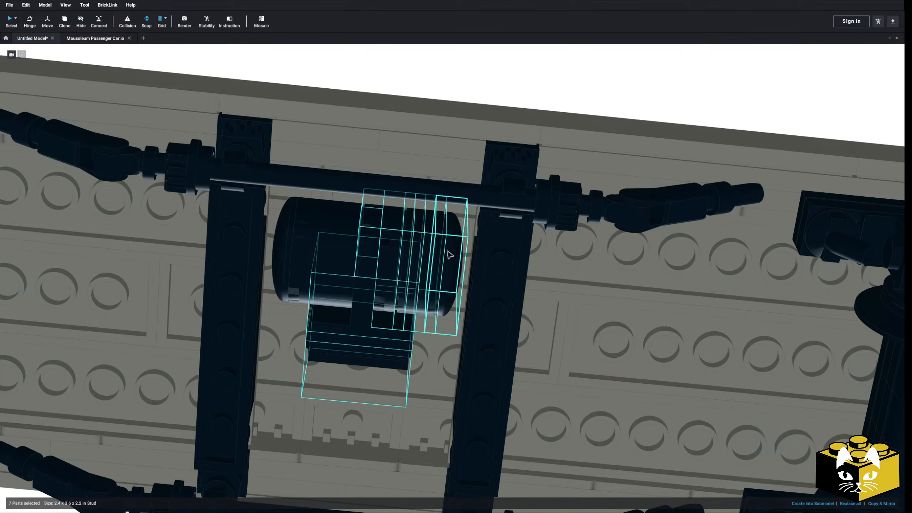
pyautogui.keyDown('ctrl'); pyautogui.click(446, 250); pyautogui.keyUp('ctrl')
pyautogui.keyDown('ctrl'); pyautogui.click(295, 252); pyautogui.keyUp('ctrl')
pyautogui.moveTo(376, 311); pyautogui.dragTo(482, 260)
pyautogui.scroll(-5, 503, 215)
pyautogui.moveTo(492, 218); pyautogui.dragTo(482, 260, button='right')
pyautogui.scroll(-2, 502, 237)
pyautogui.moveTo(482, 261); pyautogui.dragTo(546, 196)
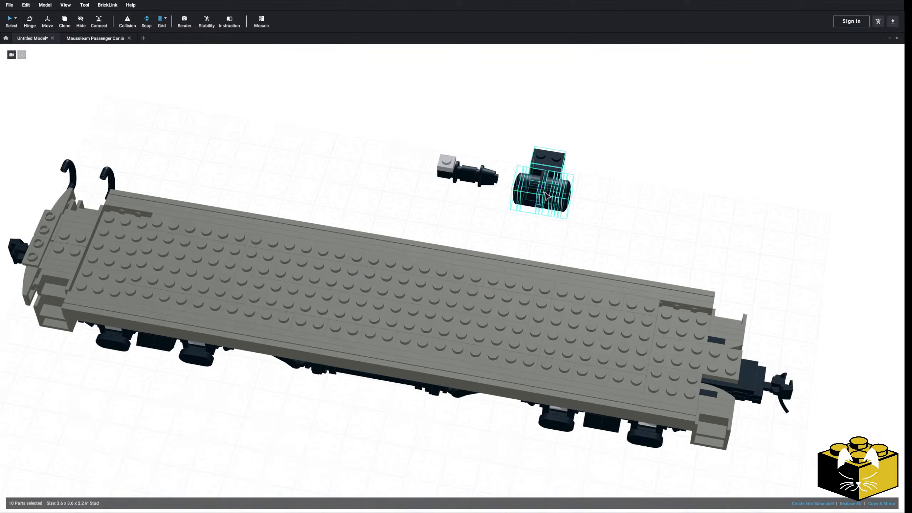
# Examine the truss rods and cross beams on the emptied underside of the car.
pyautogui.click(487, 215)
pyautogui.moveTo(487, 215); pyautogui.dragTo(490, 243, button='right')
pyautogui.scroll(5, 491, 243)
pyautogui.moveTo(491, 243); pyautogui.dragTo(461, 279, button='middle')
pyautogui.moveTo(461, 280); pyautogui.dragTo(455, 275, button='right')
pyautogui.moveTo(453, 241); pyautogui.dragTo(435, 259, button='middle')
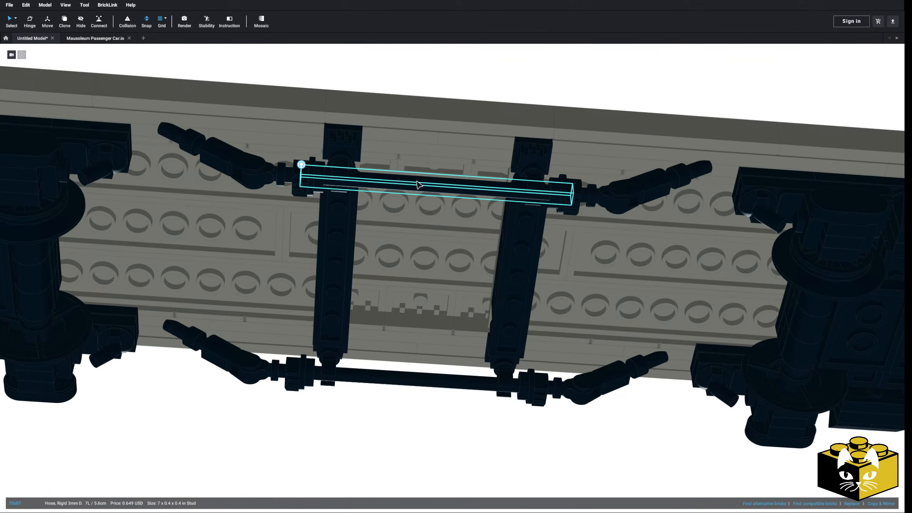
pyautogui.moveTo(416, 181); pyautogui.dragTo(420, 179, button='middle')
pyautogui.moveTo(420, 179); pyautogui.dragTo(417, 205, button='right')
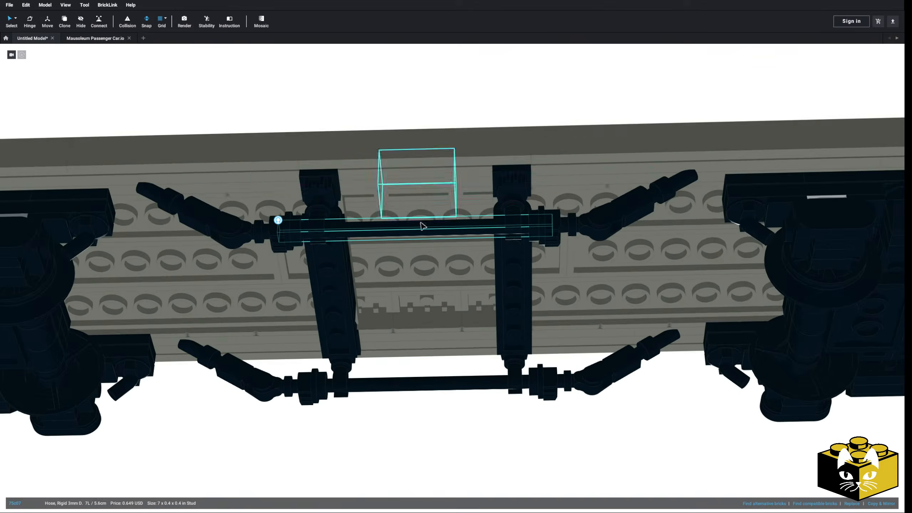
# Delete the two curved handrails from the end platform.
pyautogui.scroll(-5, 416, 427)
pyautogui.moveTo(413, 401); pyautogui.dragTo(250, 304, button='right')
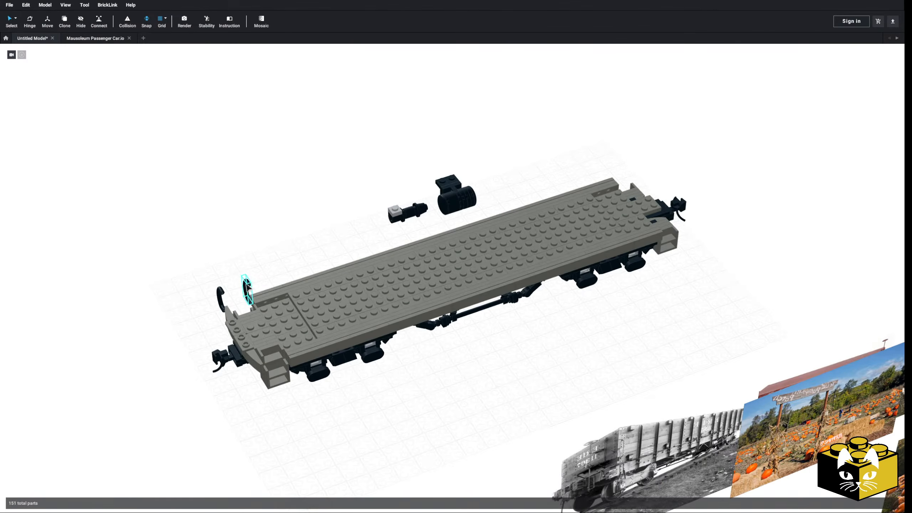
pyautogui.moveTo(220, 268); pyautogui.dragTo(236, 294, button='middle')
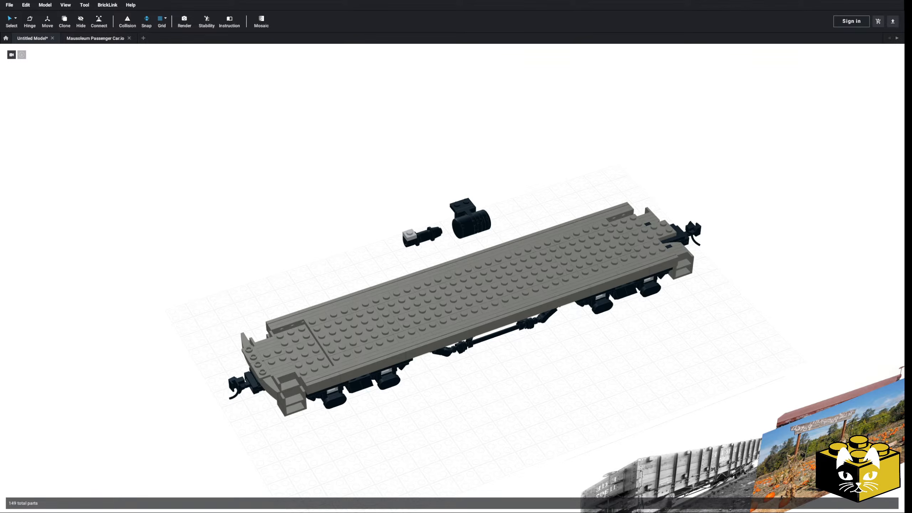
# Delete the curved facing pieces and the round-stud row along the outer edge of the remaining end platform.
pyautogui.moveTo(589, 223); pyautogui.dragTo(591, 197, button='middle')
pyautogui.moveTo(591, 198); pyautogui.dragTo(570, 202, button='right')
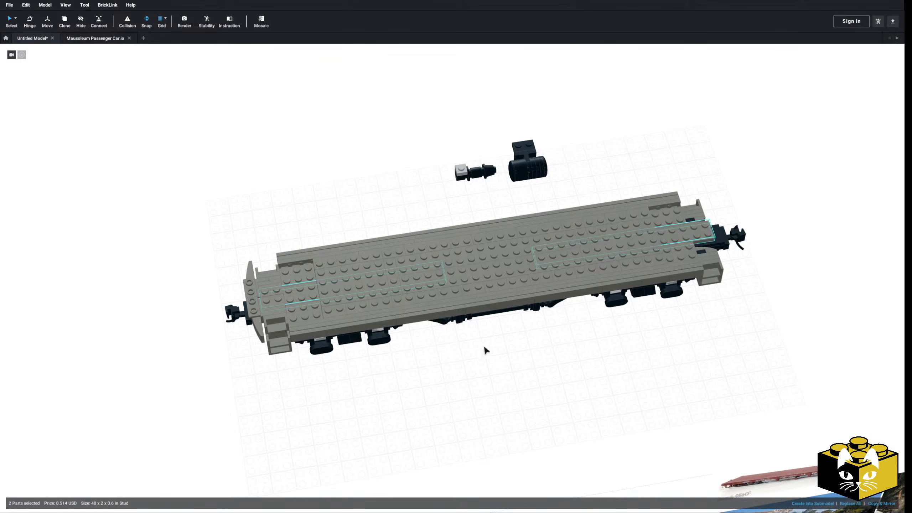
pyautogui.moveTo(262, 387); pyautogui.dragTo(323, 378, button='middle')
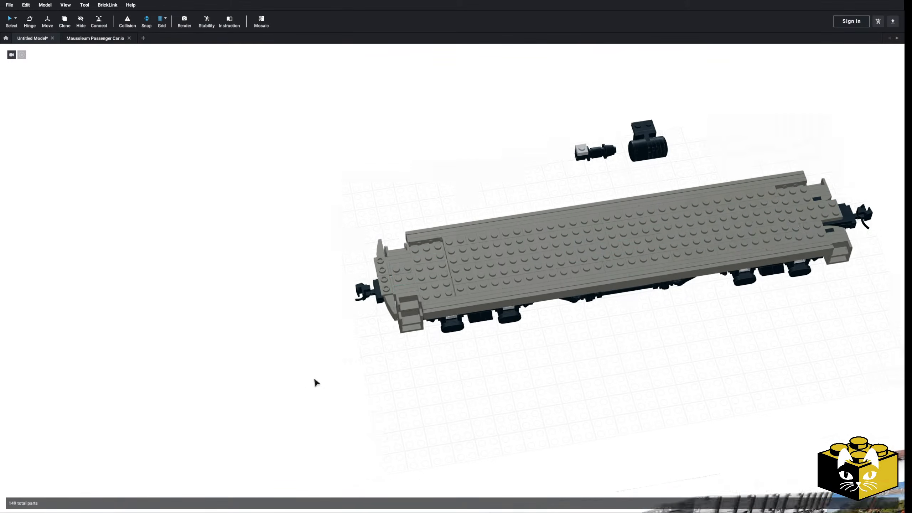
pyautogui.scroll(3, 319, 380)
pyautogui.moveTo(236, 371); pyautogui.dragTo(258, 394, button='middle')
pyautogui.moveTo(257, 394); pyautogui.dragTo(277, 378, button='right')
pyautogui.moveTo(276, 378); pyautogui.dragTo(269, 390, button='middle')
pyautogui.scroll(2, 269, 389)
pyautogui.moveTo(269, 389); pyautogui.dragTo(276, 373, button='right')
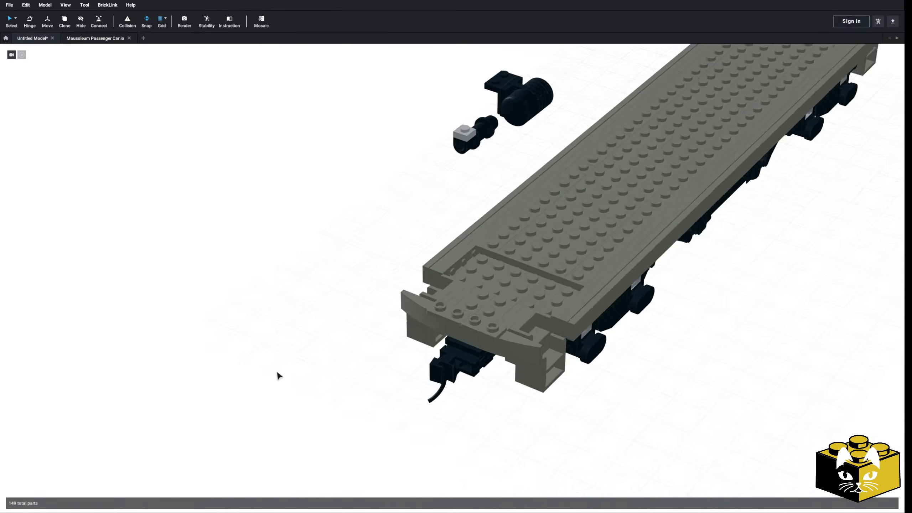
pyautogui.scroll(2, 373, 356)
pyautogui.keyDown('ctrl'); pyautogui.click(449, 325); pyautogui.keyUp('ctrl')
pyautogui.keyDown('ctrl'); pyautogui.click(499, 346); pyautogui.keyUp('ctrl')
pyautogui.keyDown('ctrl'); pyautogui.click(550, 373); pyautogui.keyUp('ctrl')
pyautogui.keyDown('ctrl'); pyautogui.click(470, 364); pyautogui.keyUp('ctrl')
pyautogui.press('Delete')
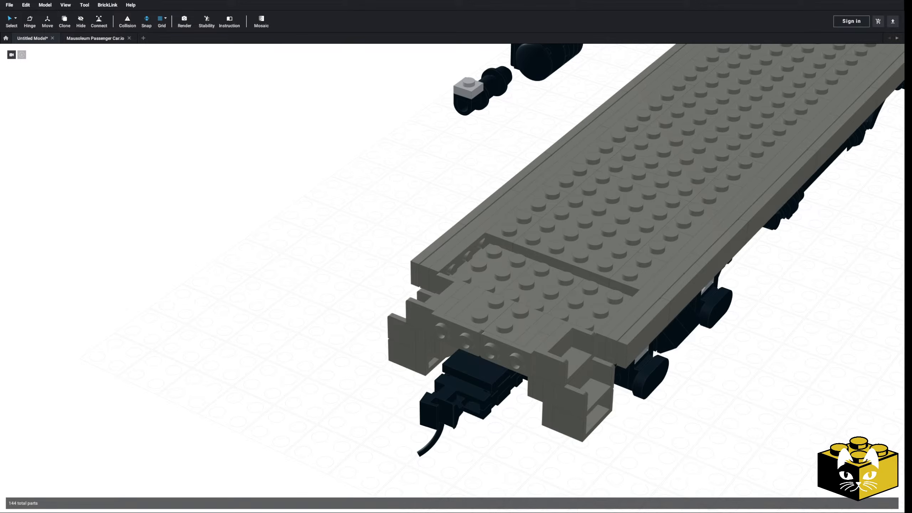
# Show the side panels and open the Plate parts category.
pyautogui.scroll(-3, 672, 321)
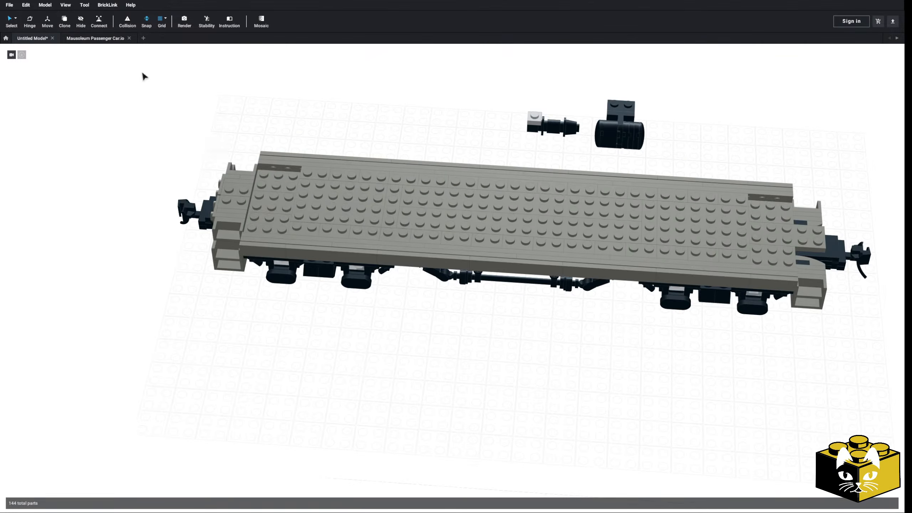
pyautogui.click(65, 5)
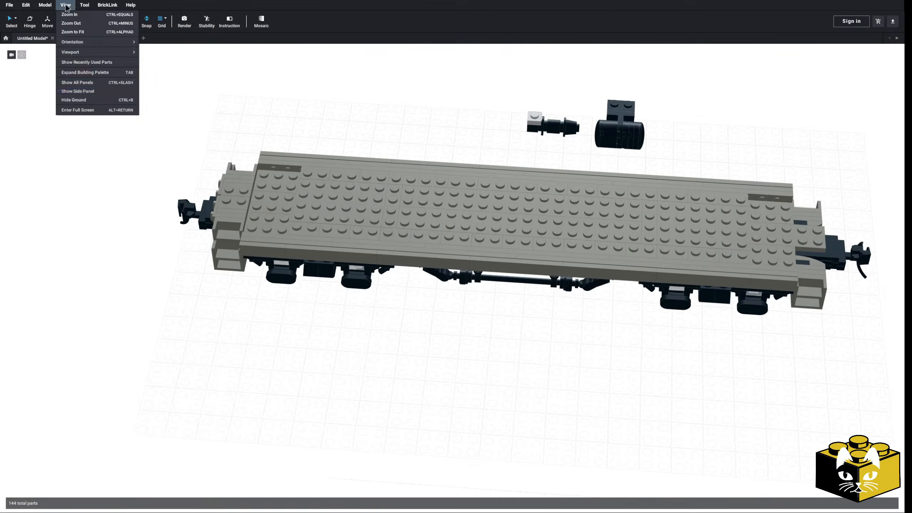
pyautogui.click(78, 91)
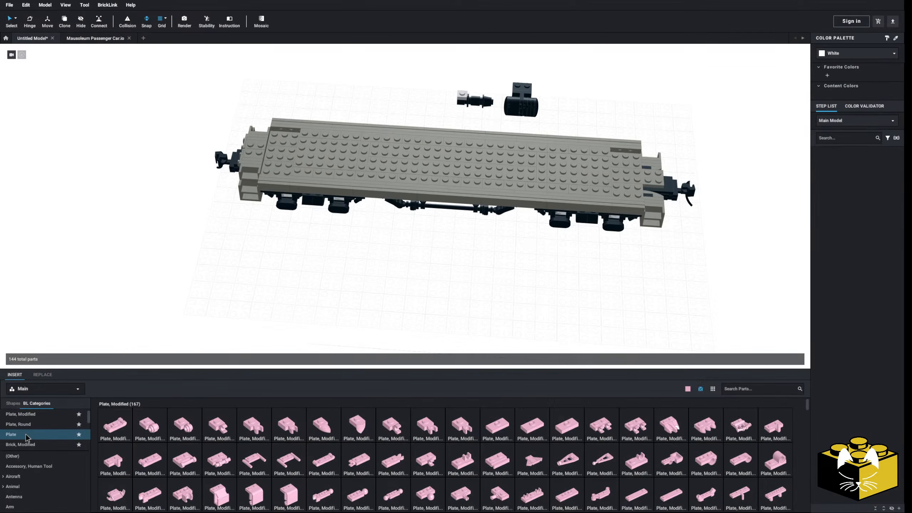
pyautogui.click(11, 434)
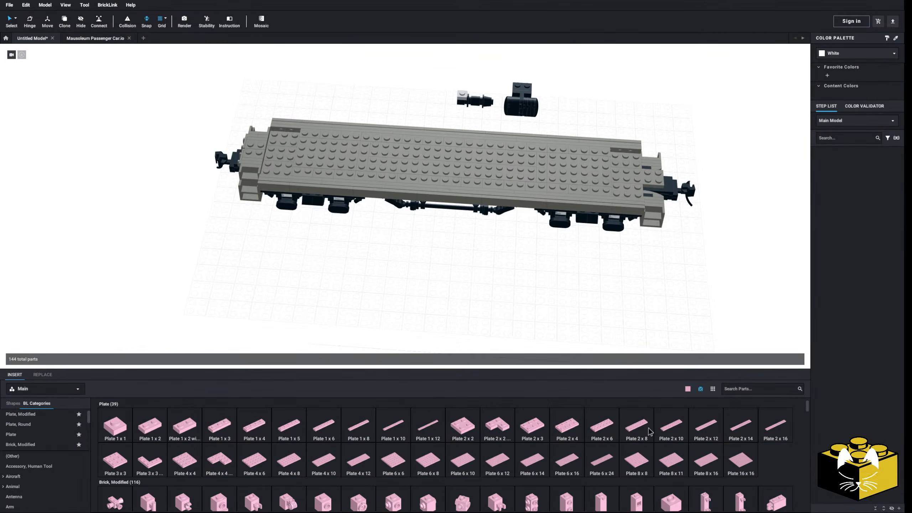
# Lay out a bright pink row beside the car from two 2 x 10 plates, a 2 x 6 plate and a 1 x 2 plate.
pyautogui.click(671, 426)
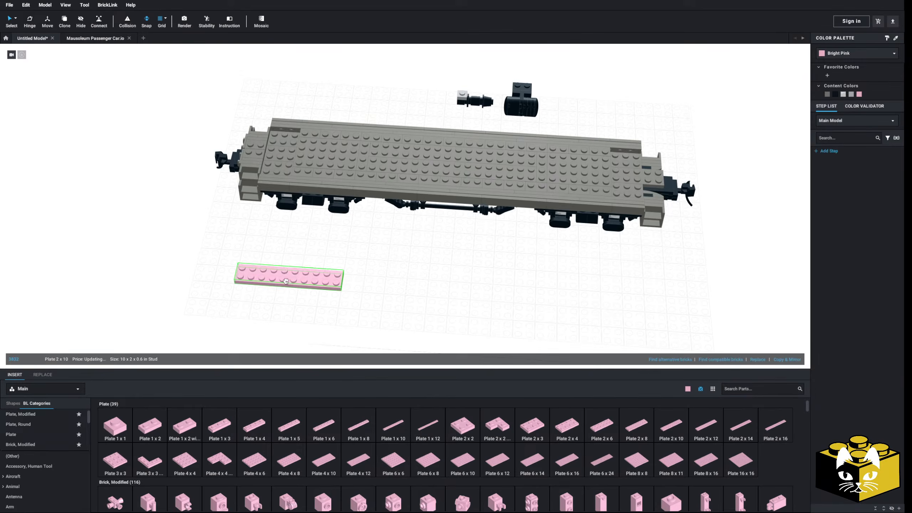
pyautogui.click(267, 275)
pyautogui.click(797, 360)
pyautogui.click(577, 309)
pyautogui.scroll(3, 587, 321)
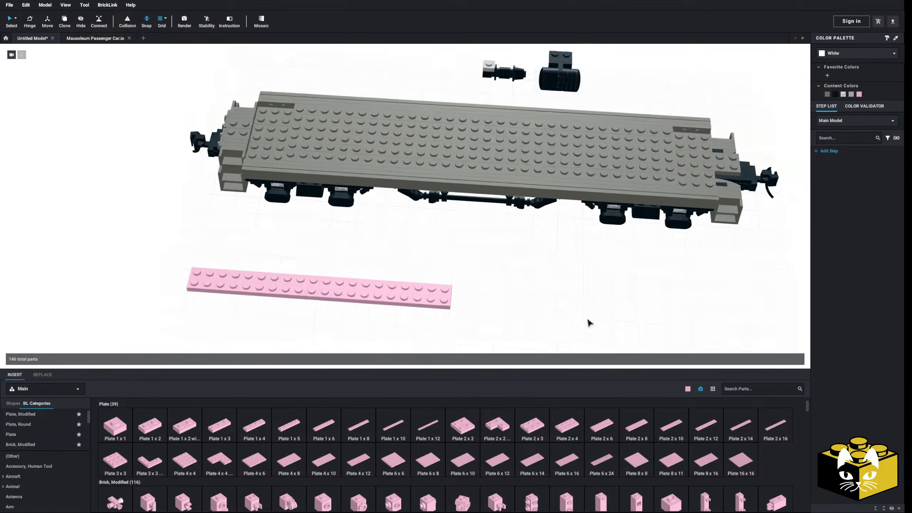
pyautogui.click(602, 426)
pyautogui.click(150, 426)
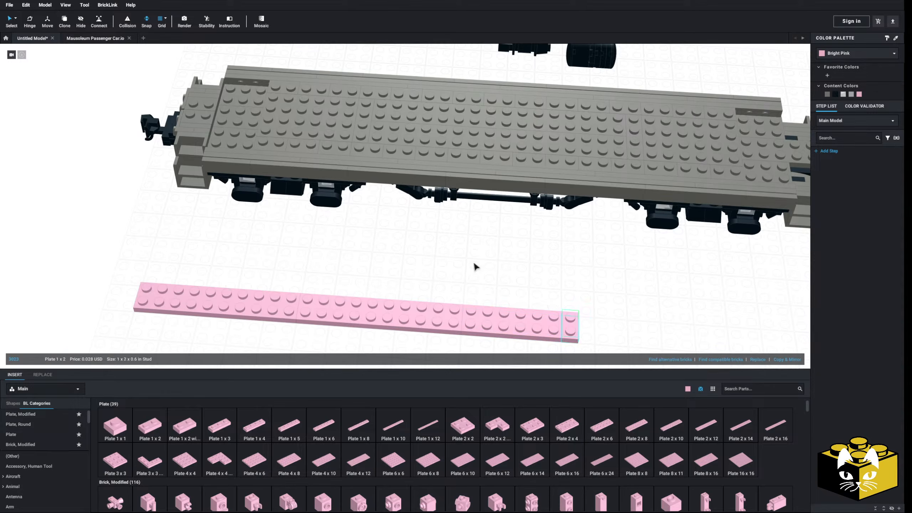
# Remove the bright pink plate row beside the car and restore the truck and coupler under the end platform.
pyautogui.click(474, 263)
pyautogui.scroll(-3, 475, 256)
pyautogui.moveTo(476, 249); pyautogui.dragTo(578, 254, button='right')
pyautogui.scroll(2, 472, 259)
pyautogui.moveTo(579, 245); pyautogui.dragTo(154, 310)
pyautogui.moveTo(693, 246); pyautogui.dragTo(190, 318)
pyautogui.moveTo(621, 236); pyautogui.dragTo(193, 280)
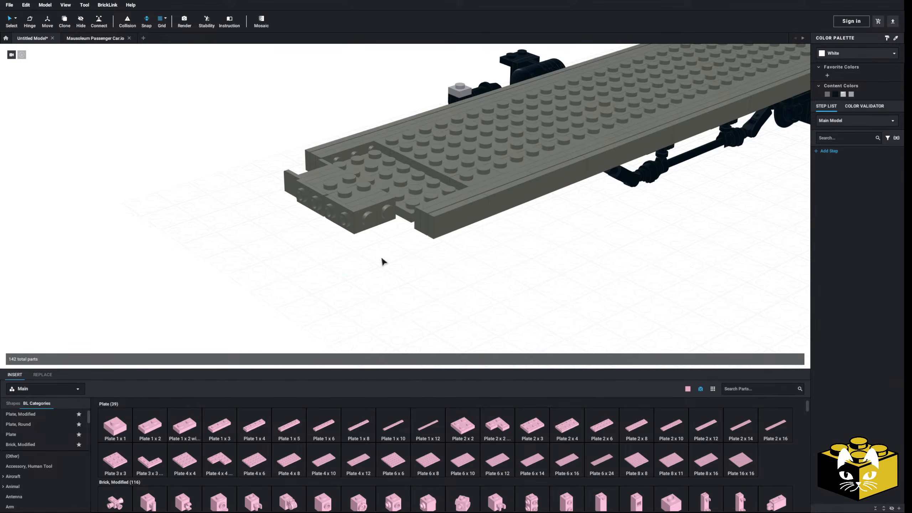
pyautogui.hotkey('ctrl', 'z')
# Delete the remaining studded facing pieces along the front edge of the end platform.
pyautogui.click(353, 213)
pyautogui.press('Delete')
pyautogui.click(369, 208)
pyautogui.press('Delete')
pyautogui.click(312, 192)
pyautogui.press('Delete')
pyautogui.click(317, 184)
pyautogui.press('Delete')
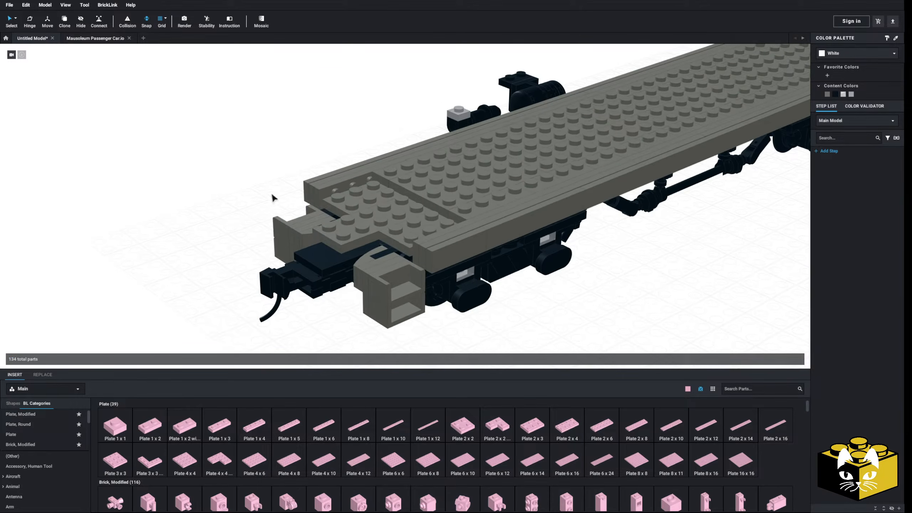
# Move the four-stud-wide dark bluish gray plates off the car's deck and set them beside the car.
pyautogui.moveTo(260, 195); pyautogui.dragTo(368, 213, button='right')
pyautogui.scroll(-3, 327, 222)
pyautogui.keyDown('ctrl'); pyautogui.click(410, 208); pyautogui.keyUp('ctrl')
pyautogui.keyDown('ctrl'); pyautogui.click(434, 198); pyautogui.keyUp('ctrl')
pyautogui.keyDown('ctrl'); pyautogui.click(445, 212); pyautogui.keyUp('ctrl')
pyautogui.moveTo(711, 165); pyautogui.dragTo(309, 119)
pyautogui.click(359, 117)
pyautogui.scroll(4, 366, 126)
pyautogui.moveTo(380, 147); pyautogui.dragTo(282, 158, button='middle')
# Delete the two 2 x 2 plates on either side of the opening in the middle of the deck.
pyautogui.click(507, 238)
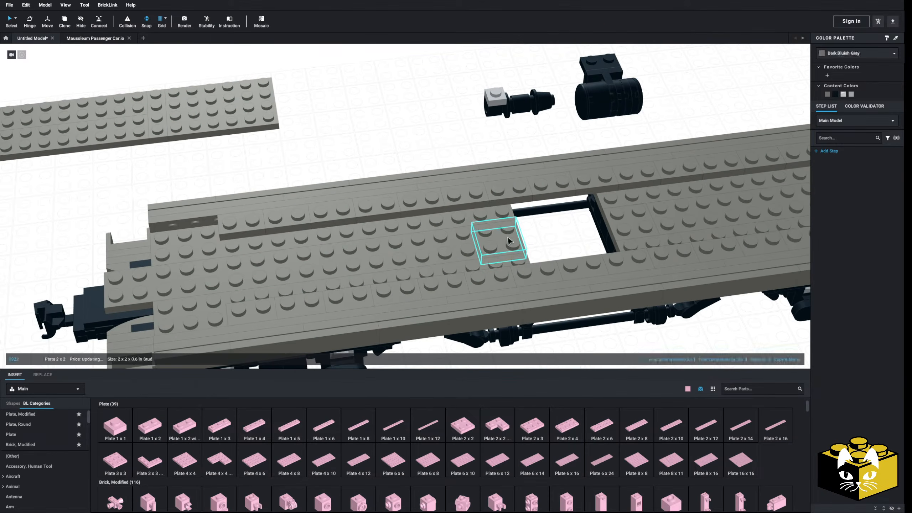
pyautogui.press('Delete')
pyautogui.moveTo(509, 238); pyautogui.dragTo(405, 216, button='middle')
pyautogui.click(439, 206)
pyautogui.press('Delete')
# Select the two 2 x 16 plates along the far side of the deck to check their combined span.
pyautogui.moveTo(349, 207); pyautogui.dragTo(472, 185, button='middle')
pyautogui.click(497, 181)
pyautogui.keyDown('ctrl'); pyautogui.click(539, 170); pyautogui.keyUp('ctrl')
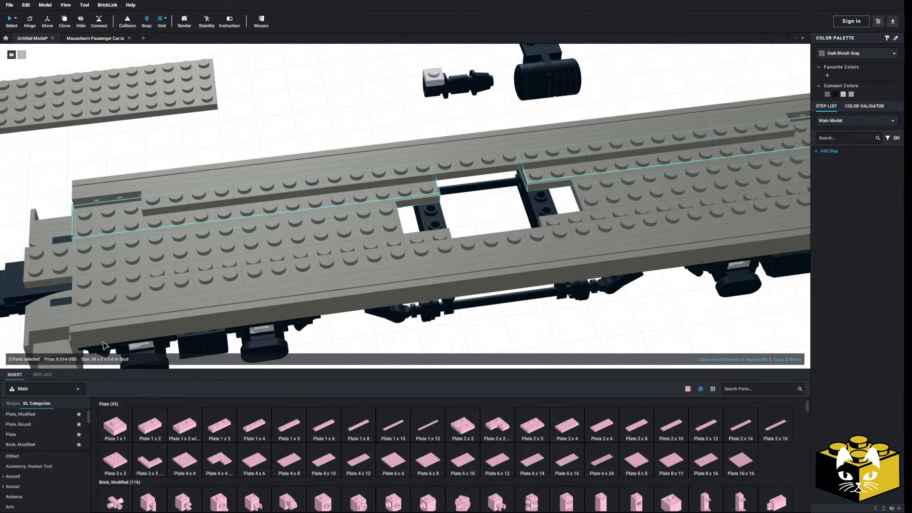
pyautogui.scroll(-3, 310, 125)
pyautogui.click(309, 126)
pyautogui.moveTo(286, 145); pyautogui.dragTo(298, 145, button='middle')
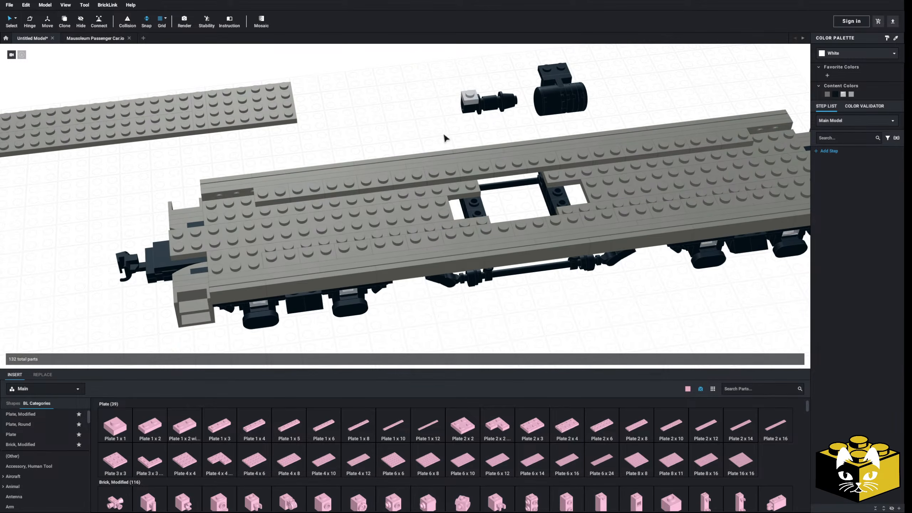
# Slide the middle deck plates inward so they line up with the outer 2 x 16 plates around the central opening.
pyautogui.scroll(2, 436, 133)
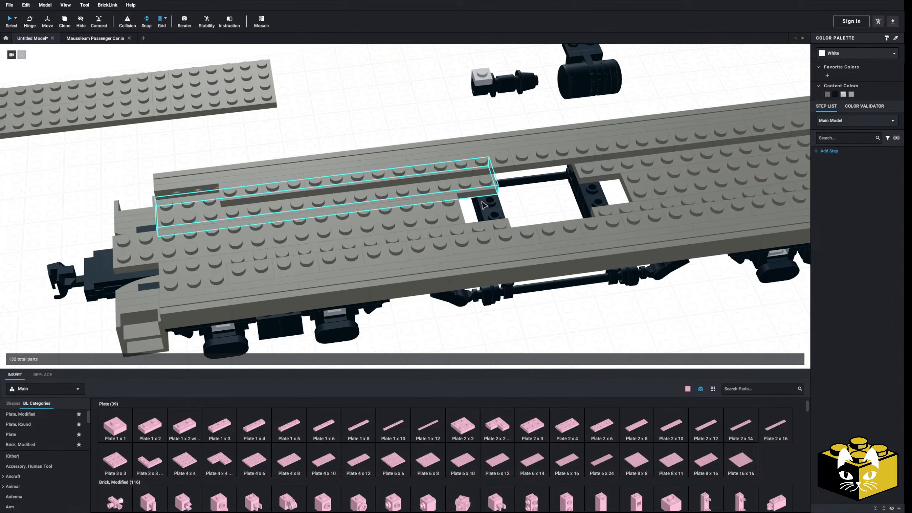
pyautogui.click(477, 215)
pyautogui.moveTo(591, 182); pyautogui.dragTo(616, 176)
pyautogui.keyDown('ctrl'); pyautogui.click(600, 170); pyautogui.keyUp('ctrl')
pyautogui.keyDown('ctrl'); pyautogui.click(615, 212); pyautogui.keyUp('ctrl')
pyautogui.keyDown('ctrl'); pyautogui.click(485, 232); pyautogui.keyUp('ctrl')
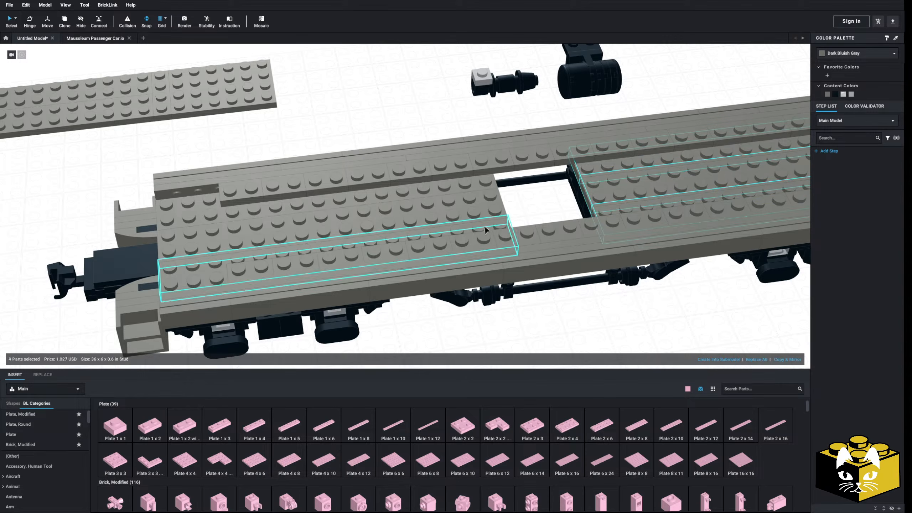
# Examine the central opening, the underside framing, the gondola reference photo and the coupler end of the car.
pyautogui.scroll(5, 446, 199)
pyautogui.click(398, 129)
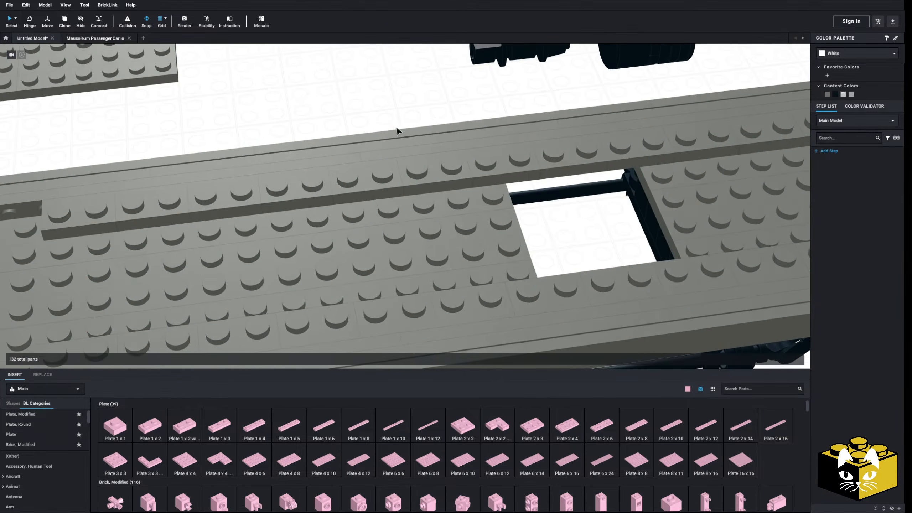
pyautogui.scroll(-8, 398, 131)
pyautogui.moveTo(399, 128); pyautogui.dragTo(406, 110, button='right')
pyautogui.moveTo(444, 121); pyautogui.dragTo(506, 132, button='middle')
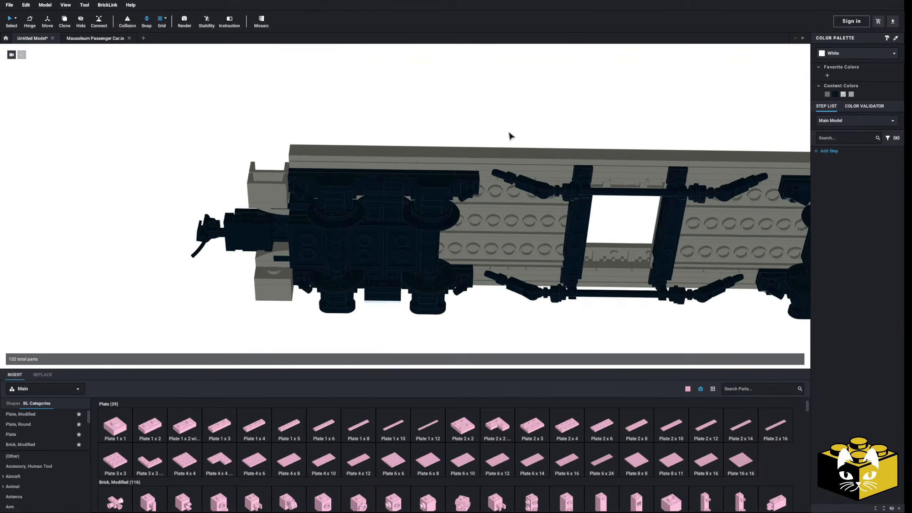
pyautogui.scroll(5, 495, 136)
pyautogui.scroll(-1, 474, 135)
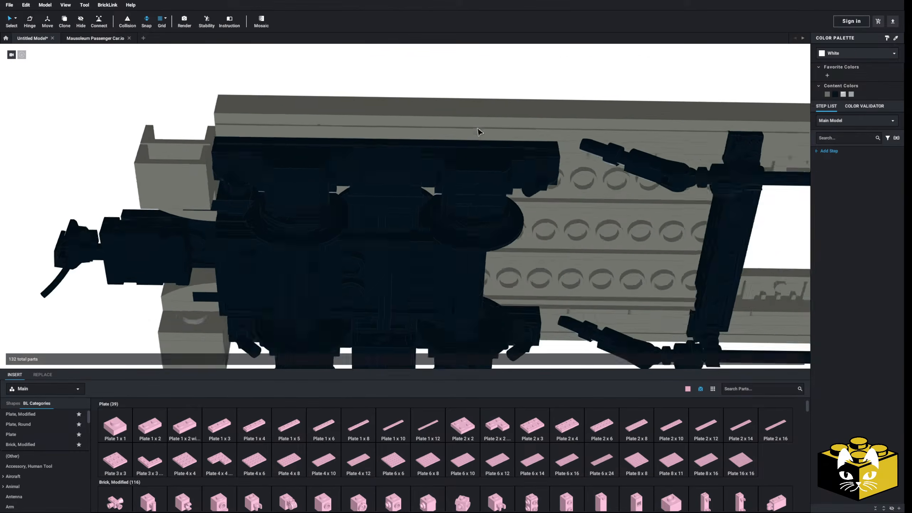
pyautogui.moveTo(477, 132); pyautogui.dragTo(491, 153, button='right')
pyautogui.scroll(-3, 413, 161)
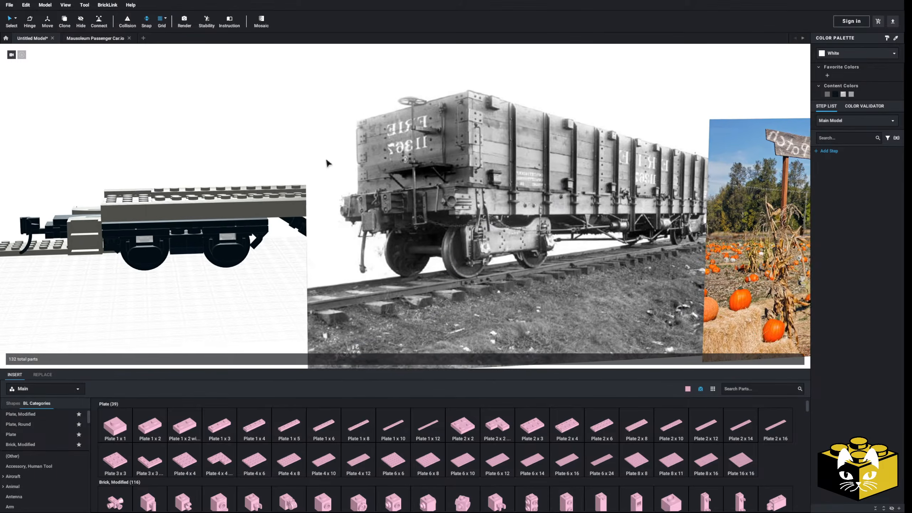
pyautogui.scroll(3, 391, 160)
pyautogui.moveTo(390, 156); pyautogui.dragTo(389, 173, button='right')
pyautogui.moveTo(306, 243)
pyautogui.mouseDown(button='right')
pyautogui.moveTo(313, 244)
pyautogui.moveTo(307, 254)
pyautogui.mouseUp(button='right')
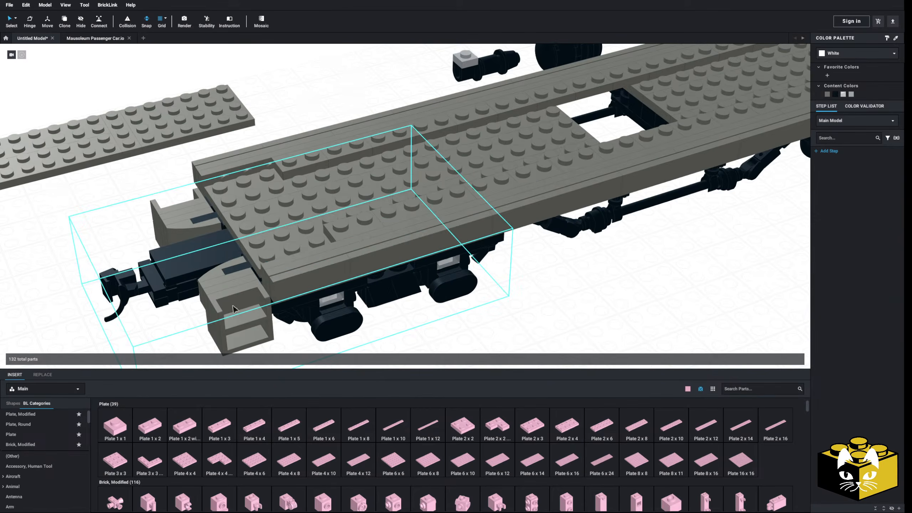
pyautogui.moveTo(242, 153); pyautogui.dragTo(229, 153, button='right')
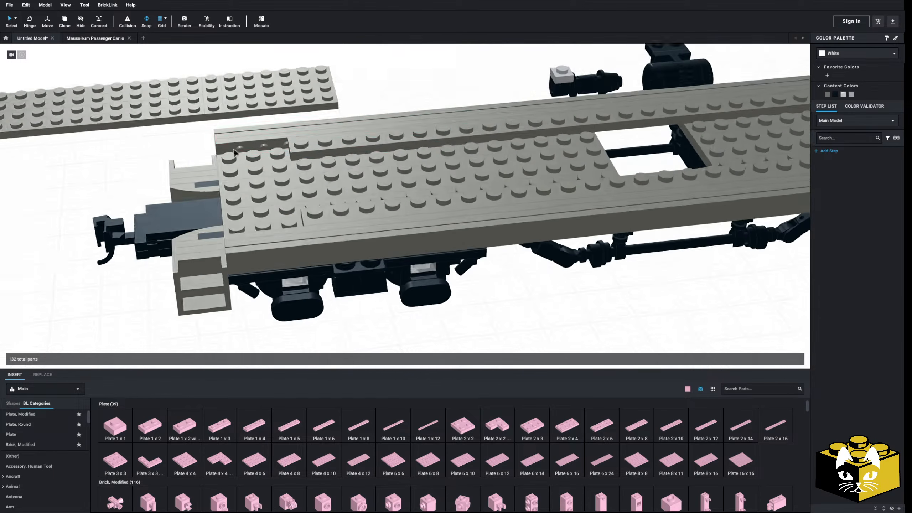
pyautogui.scroll(-3, 279, 147)
pyautogui.moveTo(278, 147); pyautogui.dragTo(299, 160, button='middle')
pyautogui.moveTo(299, 160); pyautogui.dragTo(301, 148, button='right')
pyautogui.moveTo(297, 244); pyautogui.dragTo(300, 273, button='right')
pyautogui.scroll(3, 323, 173)
pyautogui.moveTo(312, 171); pyautogui.dragTo(301, 167, button='middle')
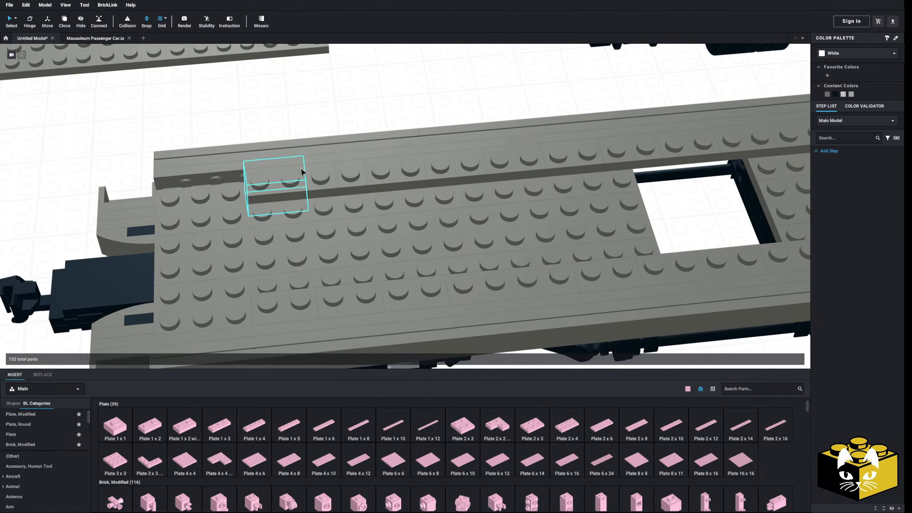
# Shift the three 2 x 16 plates of the first deck half toward the centre, connecting them to the far side's bracket studs.
pyautogui.moveTo(406, 182); pyautogui.dragTo(311, 185, button='middle')
pyautogui.click(471, 188)
pyautogui.keyDown('ctrl'); pyautogui.click(493, 223); pyautogui.keyUp('ctrl')
pyautogui.moveTo(481, 228); pyautogui.dragTo(339, 248, button='middle')
pyautogui.moveTo(378, 196)
pyautogui.mouseDown()
pyautogui.moveTo(363, 157)
pyautogui.moveTo(369, 196)
pyautogui.mouseUp()
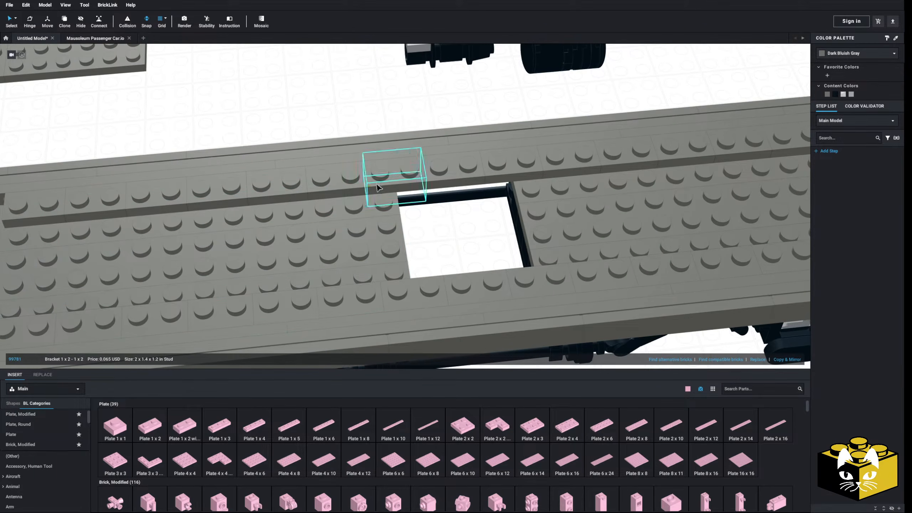
pyautogui.scroll(-3, 399, 215)
pyautogui.keyDown('ctrl'); pyautogui.click(403, 236); pyautogui.keyUp('ctrl')
pyautogui.scroll(3, 399, 193)
pyautogui.moveTo(399, 193); pyautogui.dragTo(430, 167)
pyautogui.click(98, 21)
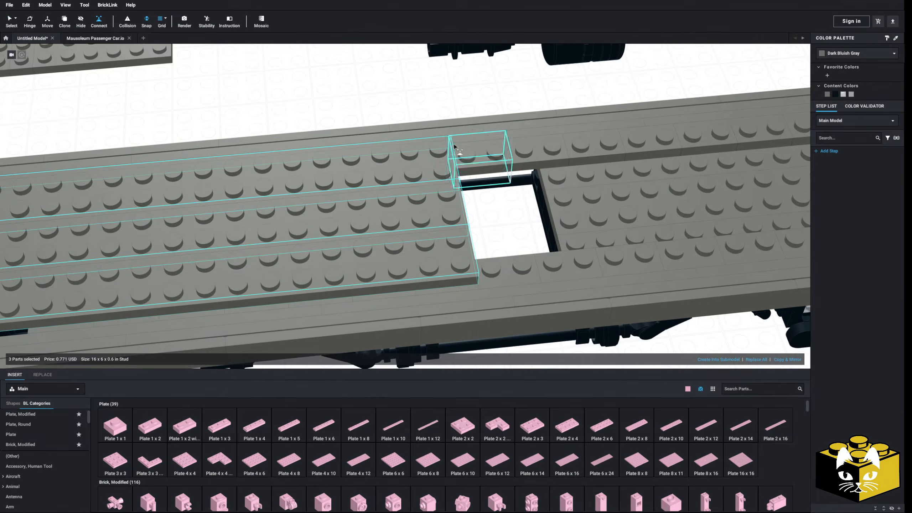
pyautogui.click(469, 166)
pyautogui.scroll(-4, 470, 172)
# Connect the other half's three 2 x 16 plates to the far side's bracket studs, closing the central opening.
pyautogui.click(363, 118)
pyautogui.moveTo(316, 83); pyautogui.dragTo(244, 87, button='middle')
pyautogui.click(461, 187)
pyautogui.keyDown('ctrl'); pyautogui.click(464, 205); pyautogui.keyUp('ctrl')
pyautogui.keyDown('ctrl'); pyautogui.click(467, 223); pyautogui.keyUp('ctrl')
pyautogui.scroll(3, 463, 205)
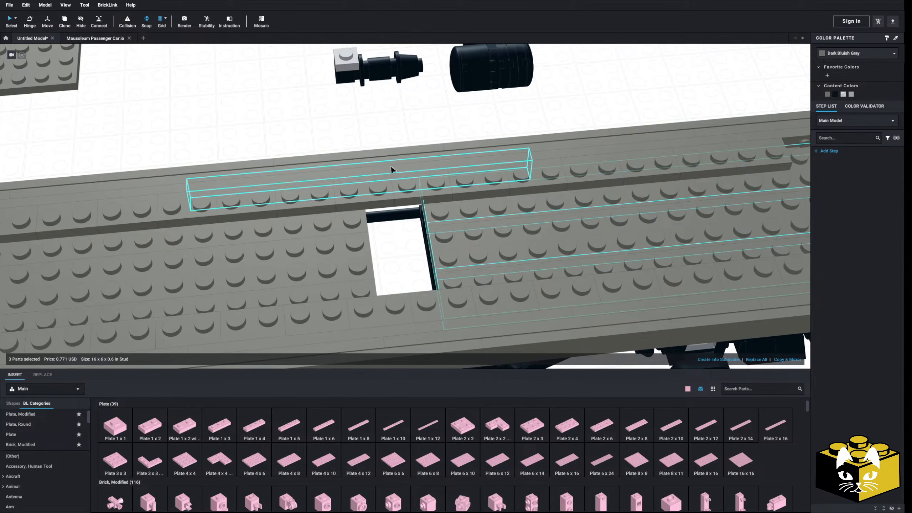
pyautogui.moveTo(437, 207); pyautogui.dragTo(439, 193)
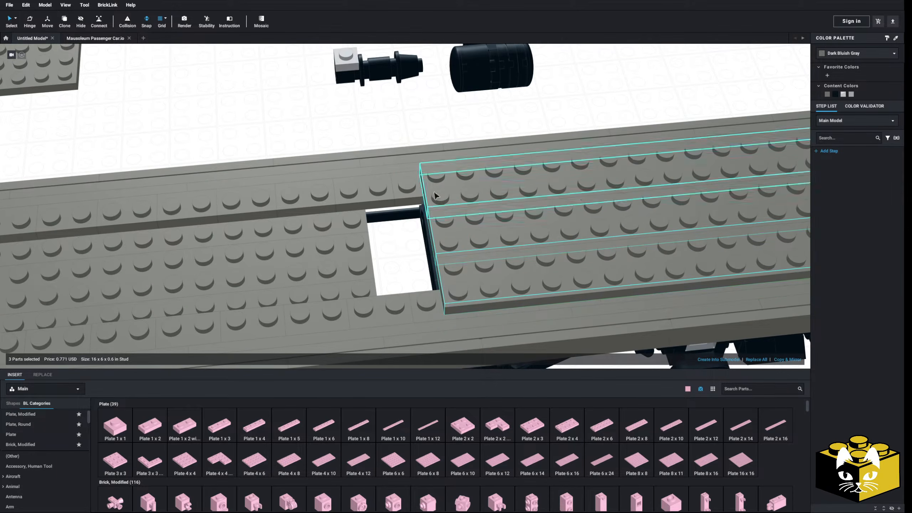
pyautogui.click(435, 177)
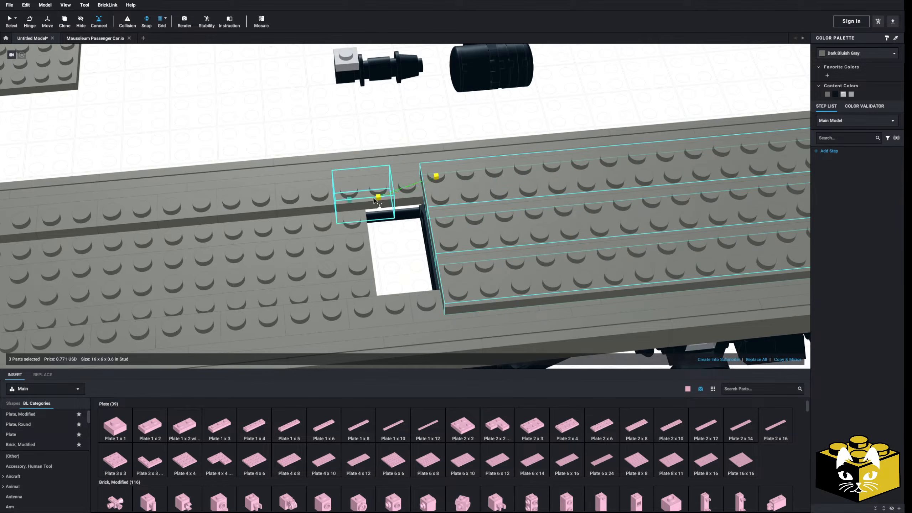
pyautogui.click(377, 198)
# Copy the 1 x 2 - 1 x 2 bracket and place three copies across the coupler end of the deck, studs outward.
pyautogui.scroll(-3, 404, 199)
pyautogui.click(213, 127)
pyautogui.moveTo(59, 179); pyautogui.dragTo(211, 193, button='middle')
pyautogui.moveTo(211, 193); pyautogui.dragTo(222, 182, button='right')
pyautogui.scroll(2, 220, 185)
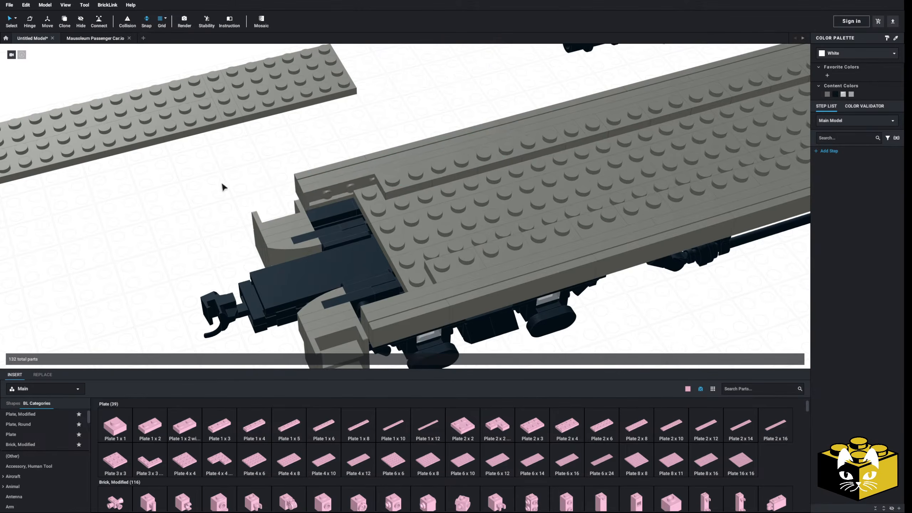
pyautogui.rightClick(403, 179)
pyautogui.click(411, 184)
pyautogui.rightClick(221, 183)
pyautogui.click(226, 203)
pyautogui.click(373, 201)
pyautogui.moveTo(374, 201); pyautogui.dragTo(394, 203, button='right')
pyautogui.rightClick(298, 182)
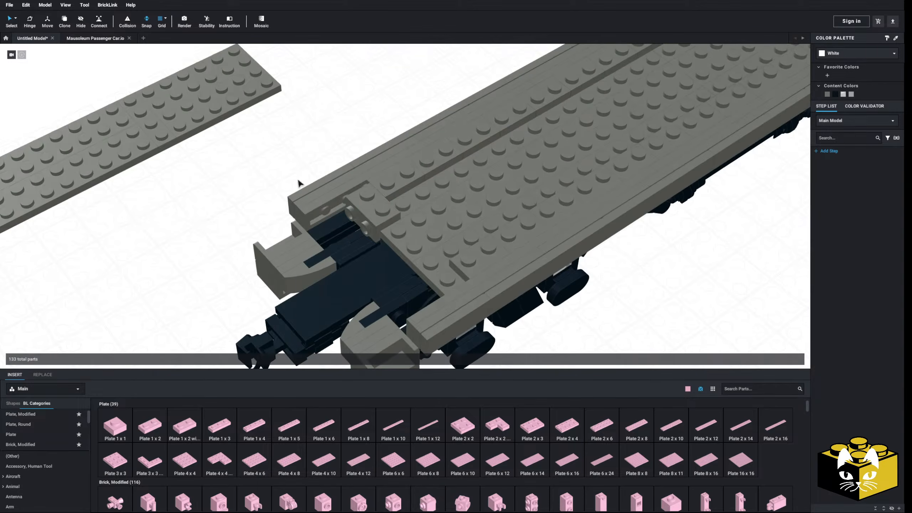
pyautogui.click(309, 202)
pyautogui.rightClick(203, 208)
pyautogui.click(216, 228)
pyautogui.click(396, 247)
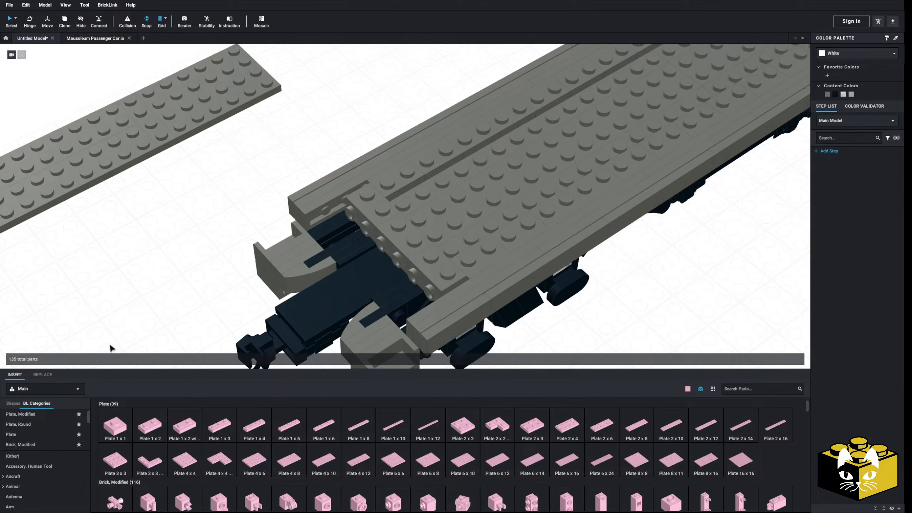
# Open the Bracket category and place a bright pink Bracket 1 x 1 - 1 x 2 at the corner of the deck end.
pyautogui.scroll(-5, 33, 464)
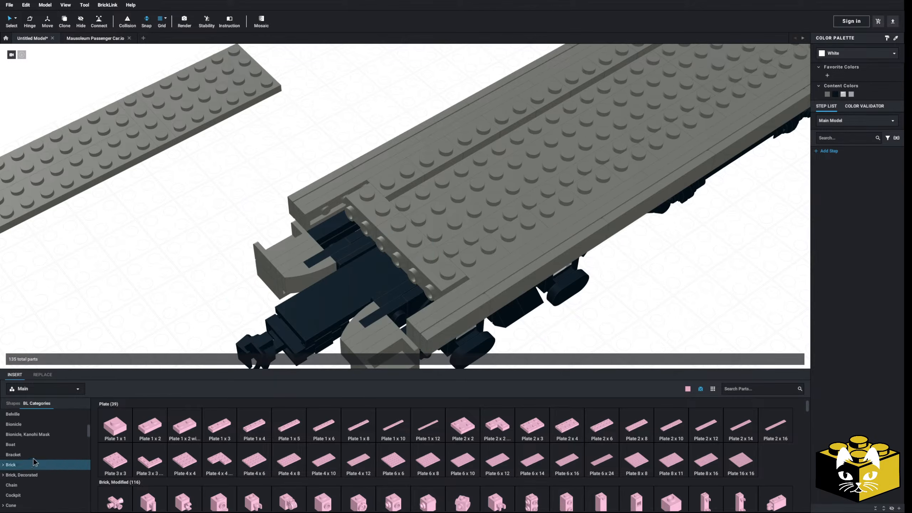
pyautogui.click(33, 463)
pyautogui.click(22, 454)
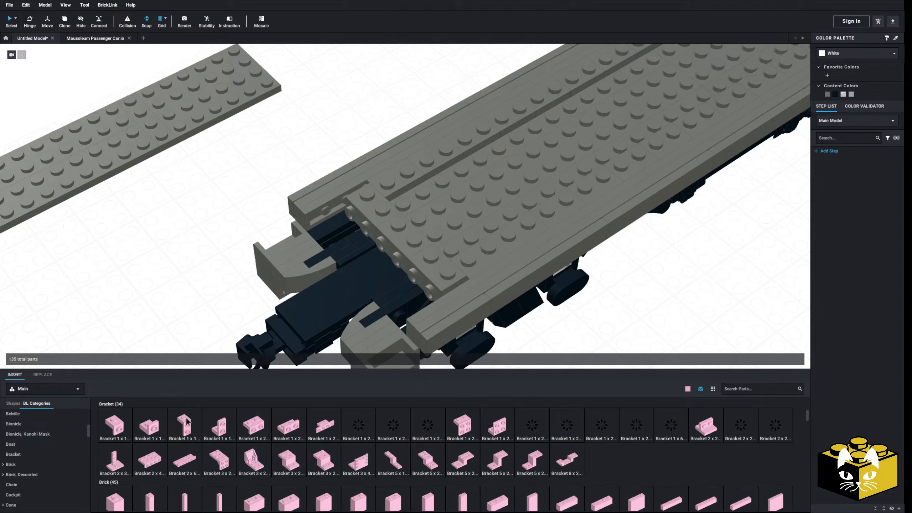
pyautogui.click(184, 420)
pyautogui.click(304, 220)
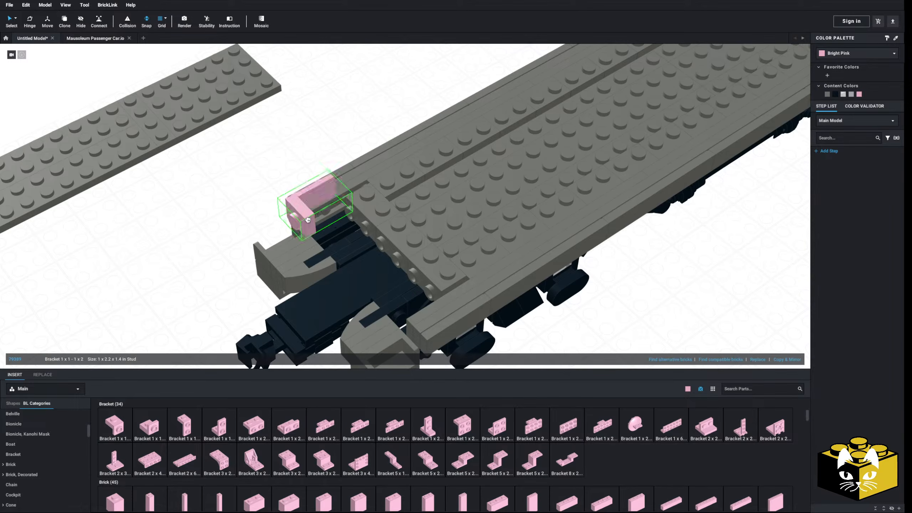
pyautogui.click(335, 219)
pyautogui.moveTo(201, 229); pyautogui.dragTo(175, 246, button='right')
pyautogui.moveTo(176, 247); pyautogui.dragTo(201, 253, button='middle')
pyautogui.scroll(5, 68, 427)
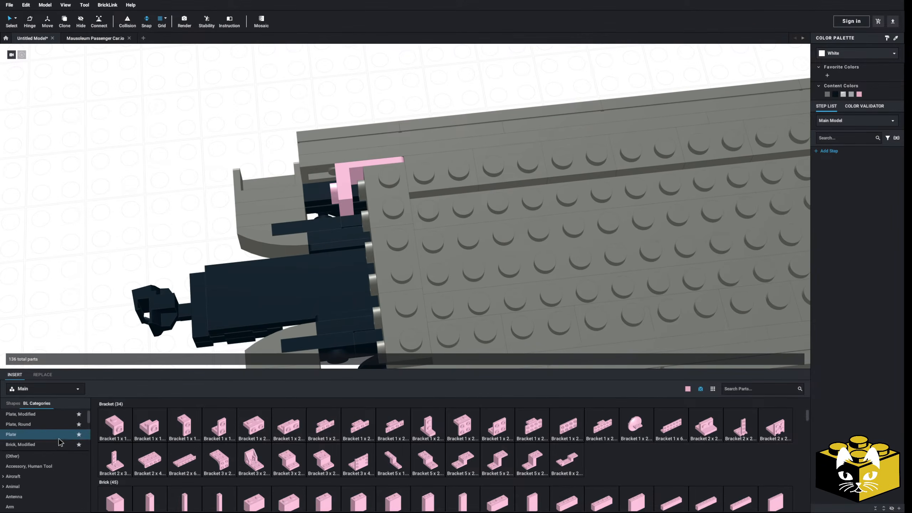
# Attach a bright pink 1 x 6 plate upright onto the outward-facing studs of the three end brackets.
pyautogui.click(88, 435)
pyautogui.click(333, 428)
pyautogui.scroll(-3, 190, 177)
pyautogui.click(379, 252)
pyautogui.press('Escape')
pyautogui.moveTo(210, 236)
pyautogui.mouseDown(button='right')
pyautogui.moveTo(204, 242)
pyautogui.moveTo(223, 232)
pyautogui.mouseUp(button='right')
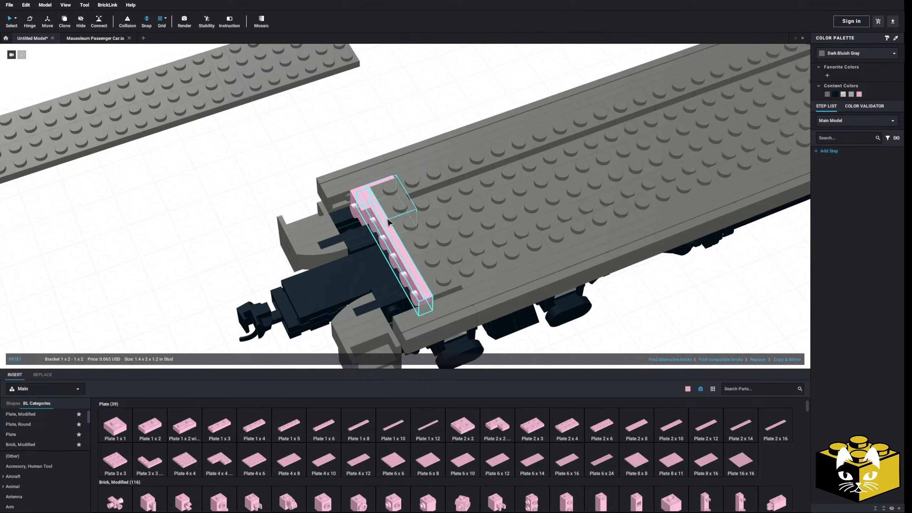
pyautogui.moveTo(261, 201); pyautogui.dragTo(268, 215, button='right')
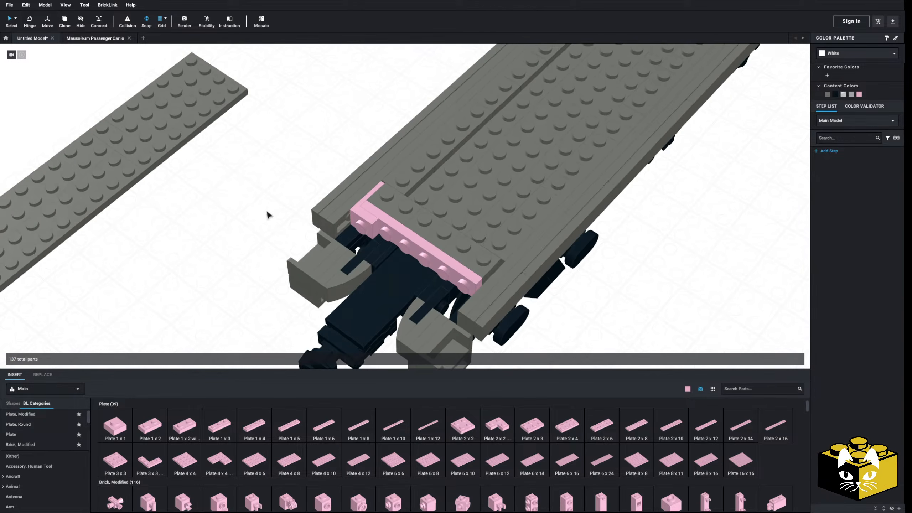
pyautogui.moveTo(317, 432); pyautogui.dragTo(364, 295)
pyautogui.moveTo(325, 431); pyautogui.dragTo(397, 274)
pyautogui.click(246, 248)
pyautogui.moveTo(246, 247)
pyautogui.mouseDown(button='right')
pyautogui.moveTo(242, 268)
pyautogui.moveTo(252, 247)
pyautogui.mouseUp(button='right')
pyautogui.click(396, 252)
pyautogui.press('Delete')
pyautogui.click(395, 253)
pyautogui.press('Delete')
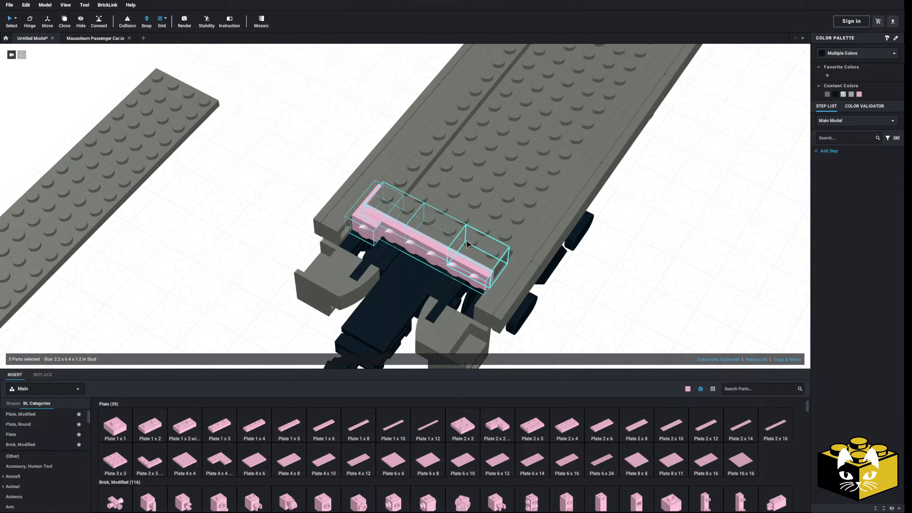
# Move the five-piece end assembly of brackets and bright pink parts off the deck and set it beside the car.
pyautogui.moveTo(467, 244); pyautogui.dragTo(219, 278)
pyautogui.click(261, 221)
pyautogui.moveTo(261, 221); pyautogui.dragTo(245, 226, button='right')
pyautogui.scroll(3, 246, 225)
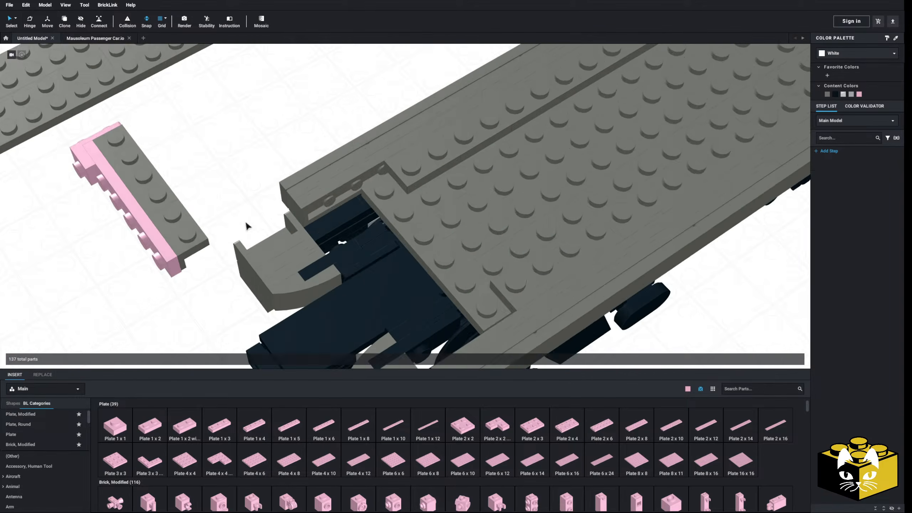
# Pull the two-stud side block out of the middle of the far side rail and set it beside the car.
pyautogui.scroll(-4, 246, 222)
pyautogui.moveTo(245, 222); pyautogui.dragTo(190, 265, button='middle')
pyautogui.scroll(2, 203, 266)
pyautogui.click(445, 194)
pyautogui.click(448, 180)
pyautogui.keyDown('ctrl'); pyautogui.click(487, 187); pyautogui.keyUp('ctrl')
pyautogui.keyDown('ctrl'); pyautogui.click(519, 196); pyautogui.keyUp('ctrl')
pyautogui.moveTo(519, 197); pyautogui.dragTo(444, 190, button='right')
pyautogui.moveTo(444, 190); pyautogui.dragTo(384, 182, button='middle')
pyautogui.click(445, 187)
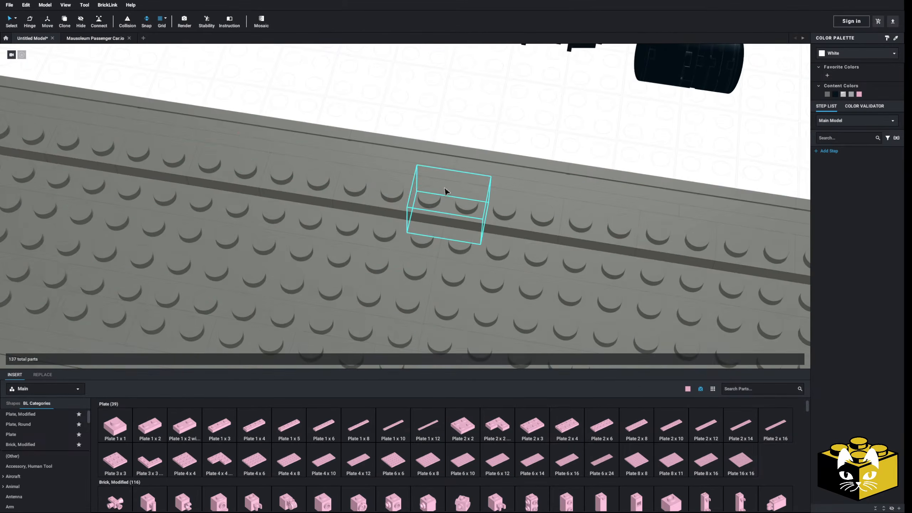
pyautogui.click(445, 191)
pyautogui.scroll(-2, 445, 214)
pyautogui.keyDown('ctrl'); pyautogui.click(418, 307); pyautogui.keyUp('ctrl')
pyautogui.moveTo(418, 306); pyautogui.dragTo(383, 112)
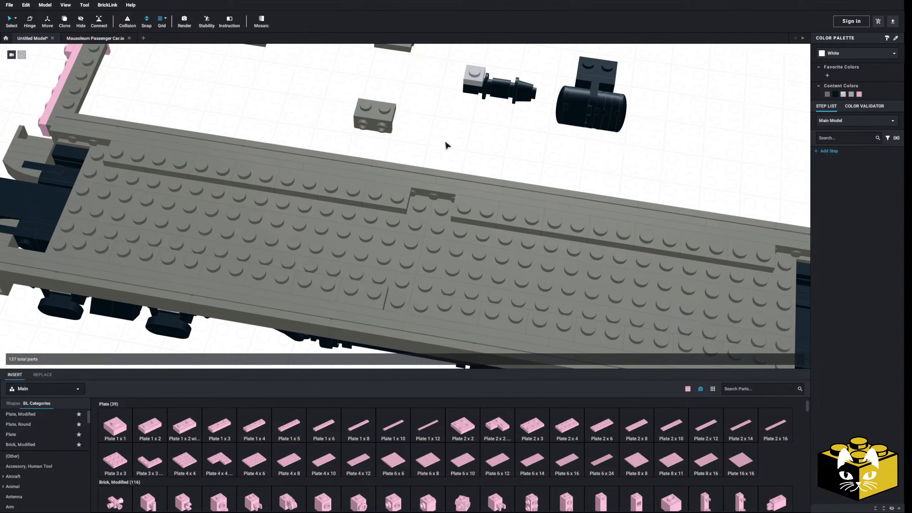
# Select the two 2 x 16 plates meeting at the new side gap to check their combined length.
pyautogui.scroll(3, 421, 212)
pyautogui.scroll(-1, 421, 212)
pyautogui.click(421, 211)
pyautogui.keyDown('ctrl'); pyautogui.click(446, 222); pyautogui.keyUp('ctrl')
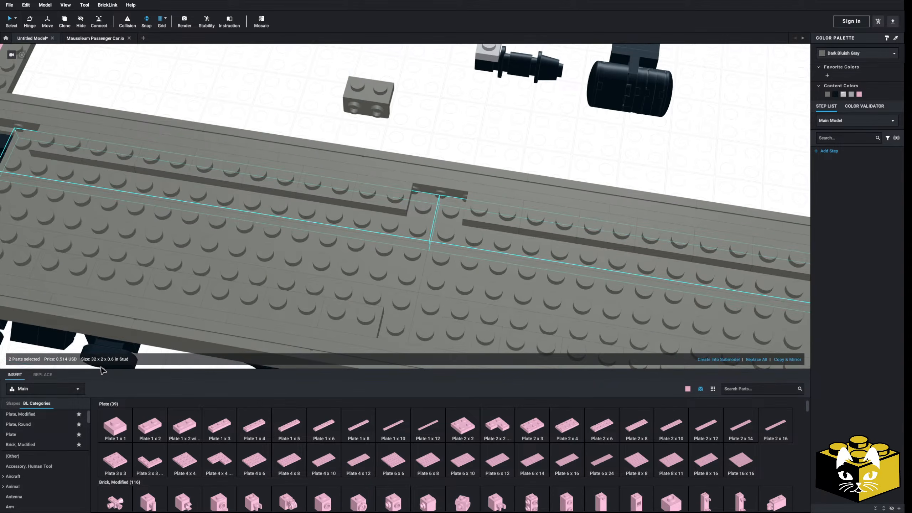
# Shift the far side's 2 x 16 plates along the deck and reconnect the second one at the middle side gap.
pyautogui.click(417, 230)
pyautogui.scroll(3, 397, 198)
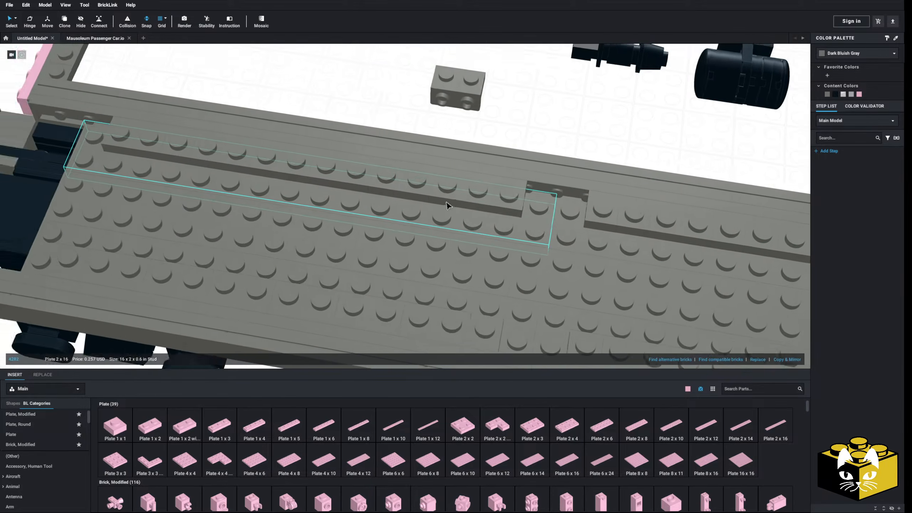
pyautogui.moveTo(447, 206); pyautogui.dragTo(296, 192, button='middle')
pyautogui.click(100, 21)
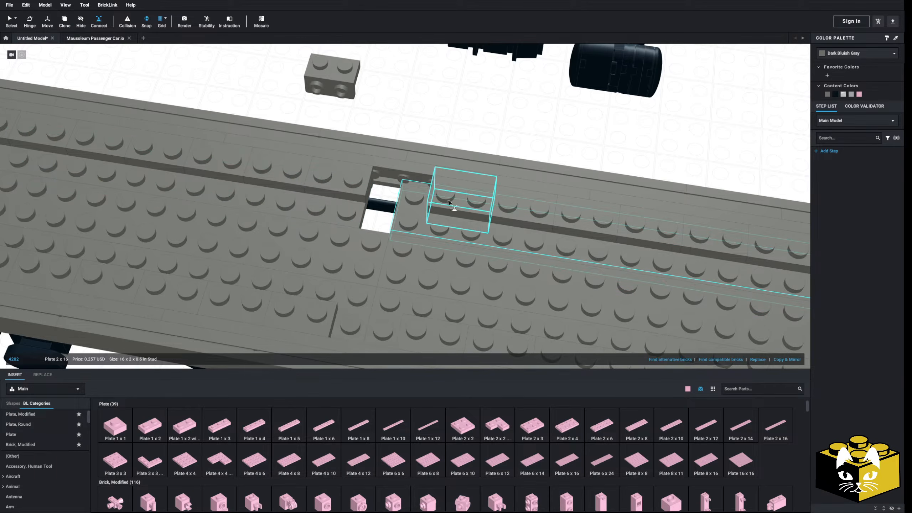
pyautogui.moveTo(414, 198); pyautogui.dragTo(434, 198, button='right')
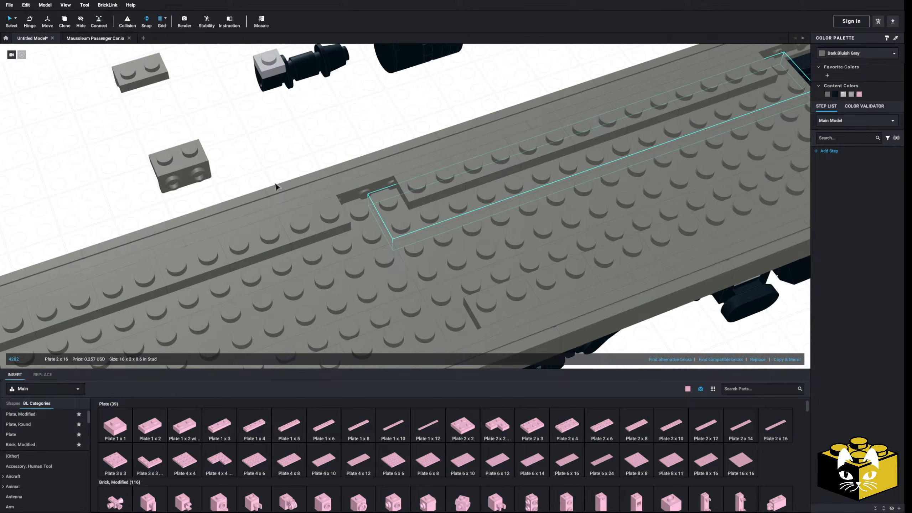
# Shift the three parallel 2 x 16 plates on one half of the deck one stud away from the middle by reconnecting them.
pyautogui.scroll(-1, 272, 182)
pyautogui.click(369, 233)
pyautogui.keyDown('ctrl'); pyautogui.click(387, 256); pyautogui.keyUp('ctrl')
pyautogui.keyDown('ctrl'); pyautogui.click(409, 301); pyautogui.keyUp('ctrl')
pyautogui.moveTo(343, 266); pyautogui.dragTo(367, 255, button='middle')
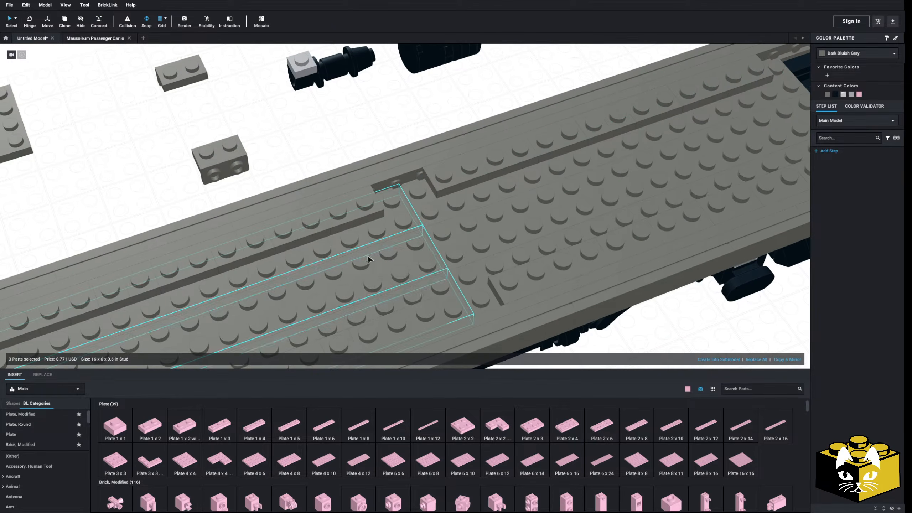
pyautogui.rightClick(367, 255)
pyautogui.click(102, 24)
pyautogui.scroll(3, 398, 194)
pyautogui.moveTo(412, 197); pyautogui.dragTo(398, 206, button='right')
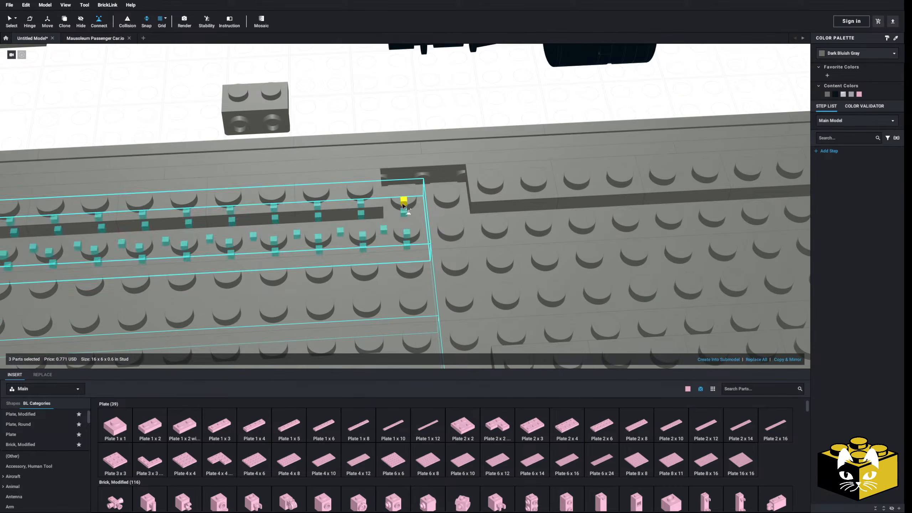
pyautogui.click(398, 206)
pyautogui.click(368, 206)
pyautogui.scroll(-2, 368, 207)
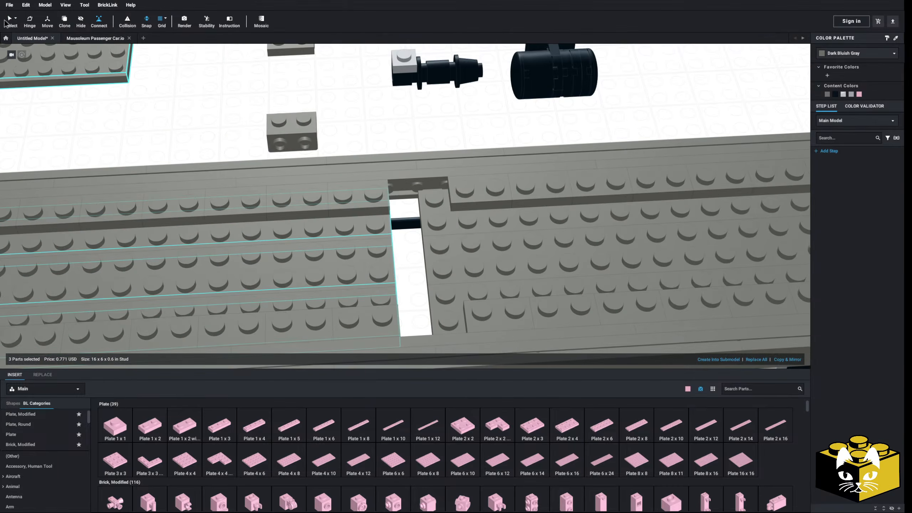
# Reconnect the three 2 x 16 plates on the other half of the deck one stud farther from the middle.
pyautogui.click(198, 112)
pyautogui.click(452, 211)
pyautogui.keyDown('ctrl'); pyautogui.click(453, 256); pyautogui.keyUp('ctrl')
pyautogui.keyDown('ctrl'); pyautogui.click(453, 305); pyautogui.keyUp('ctrl')
pyautogui.moveTo(446, 280); pyautogui.dragTo(371, 256, button='right')
pyautogui.scroll(2, 370, 256)
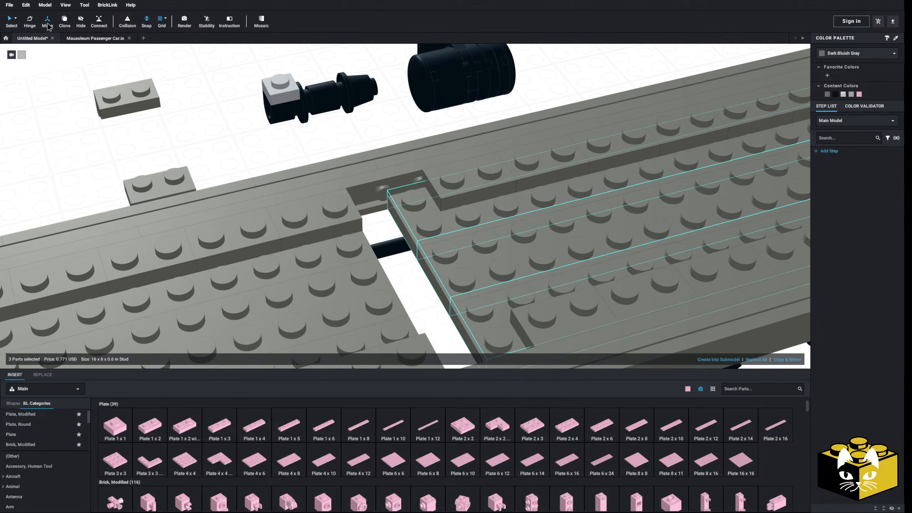
pyautogui.click(415, 202)
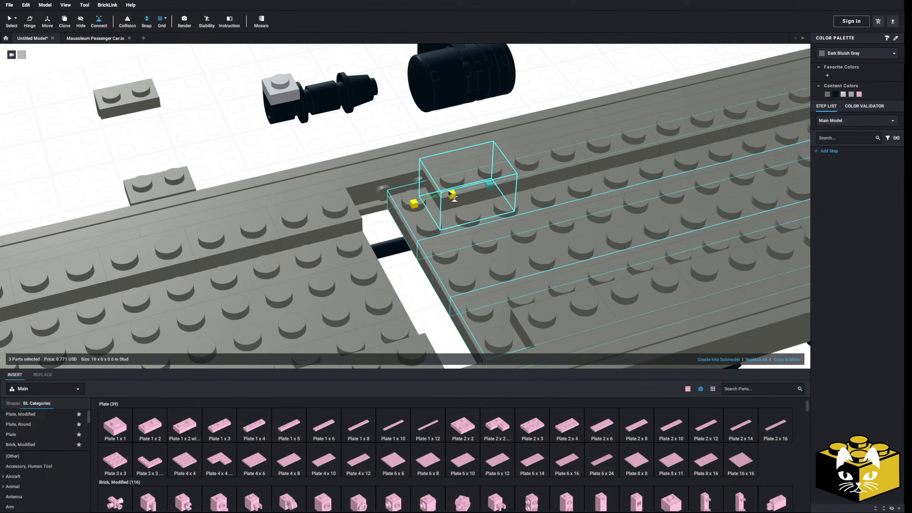
pyautogui.click(452, 195)
# Move the two set-aside two-stud side blocks into the side rails on either side of the middle deck opening.
pyautogui.click(107, 101)
pyautogui.keyDown('ctrl'); pyautogui.click(162, 185); pyautogui.keyUp('ctrl')
pyautogui.moveTo(162, 186); pyautogui.dragTo(220, 187)
pyautogui.moveTo(162, 186); pyautogui.dragTo(220, 187, button='right')
pyautogui.scroll(-2, 251, 194)
pyautogui.moveTo(219, 187); pyautogui.dragTo(476, 292)
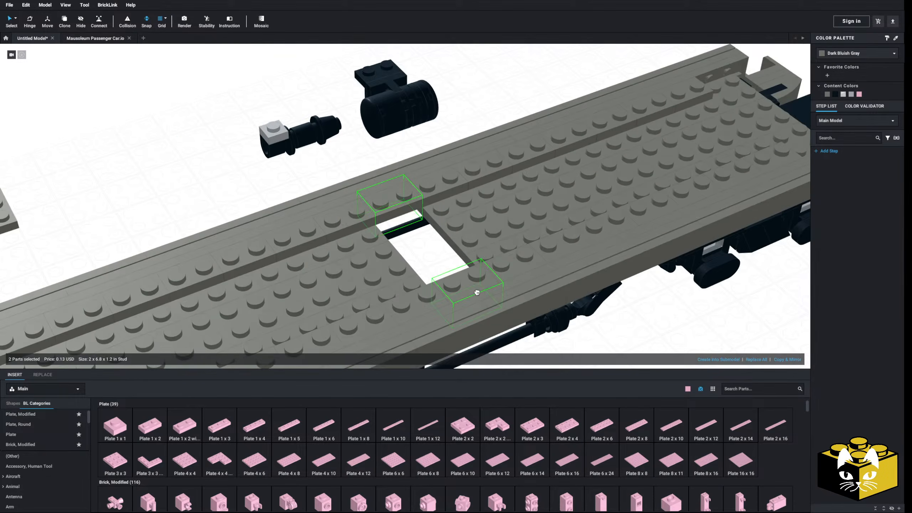
# Move the set-aside bright pink end assembly with its brackets back onto the open end of the deck.
pyautogui.click(157, 179)
pyautogui.moveTo(157, 179); pyautogui.dragTo(312, 117, button='middle')
pyautogui.moveTo(186, 197); pyautogui.dragTo(220, 183, button='right')
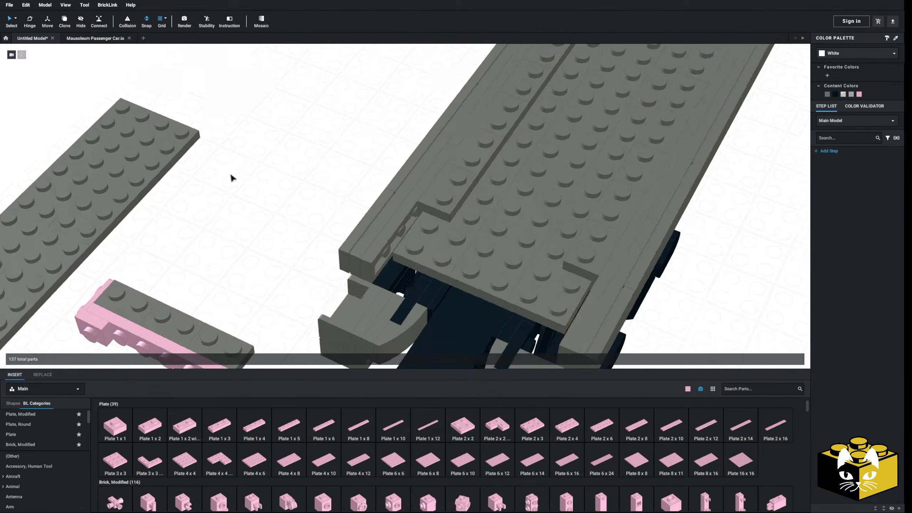
pyautogui.moveTo(220, 183); pyautogui.dragTo(302, 202, button='middle')
pyautogui.moveTo(312, 199); pyautogui.dragTo(197, 308)
pyautogui.moveTo(288, 270); pyautogui.dragTo(581, 212)
pyautogui.click(370, 179)
pyautogui.moveTo(370, 179); pyautogui.dragTo(325, 191, button='right')
pyautogui.moveTo(423, 185); pyautogui.dragTo(238, 177, button='middle')
pyautogui.moveTo(238, 177); pyautogui.dragTo(220, 212, button='right')
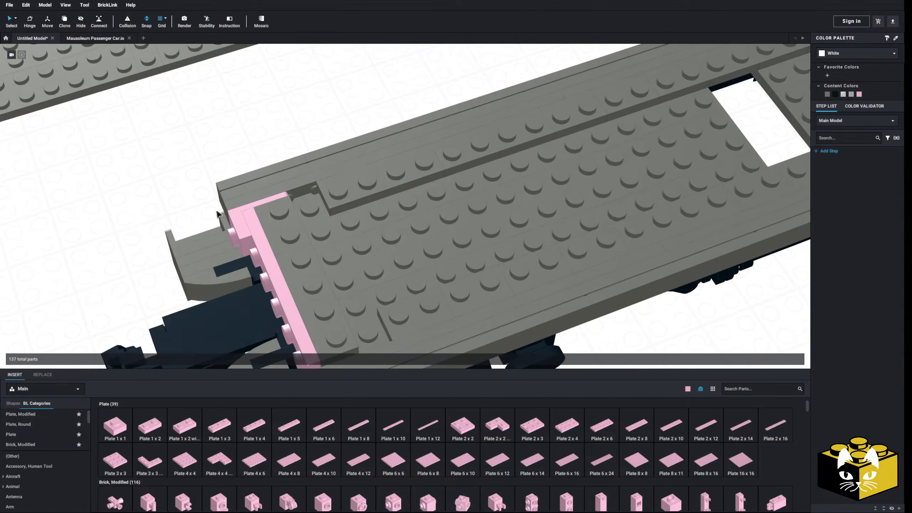
# Duplicate a 1 x 2 - 1 x 2 rail bracket, split the copy into single-stud brackets and fill the far rail gap beside the pink end.
pyautogui.scroll(-3, 337, 194)
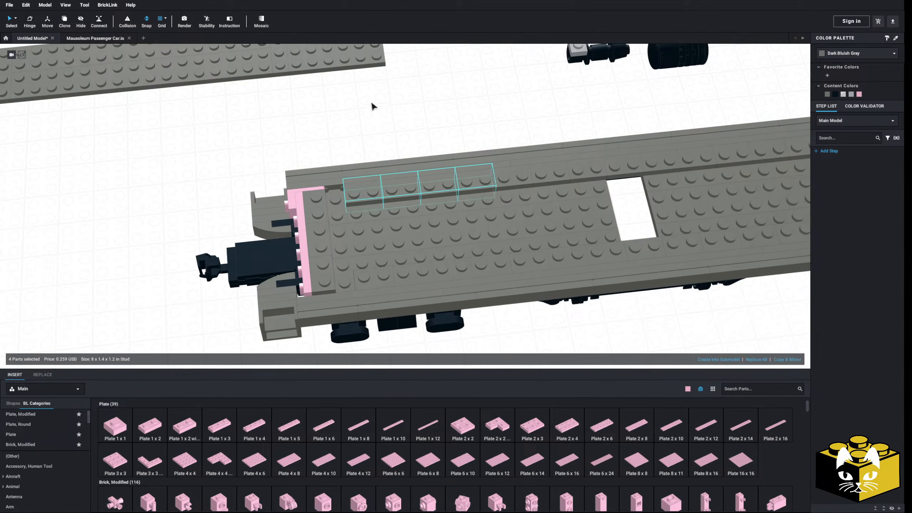
pyautogui.rightClick(363, 185)
pyautogui.click(371, 190)
pyautogui.click(389, 141)
pyautogui.moveTo(405, 149); pyautogui.dragTo(406, 155, button='right')
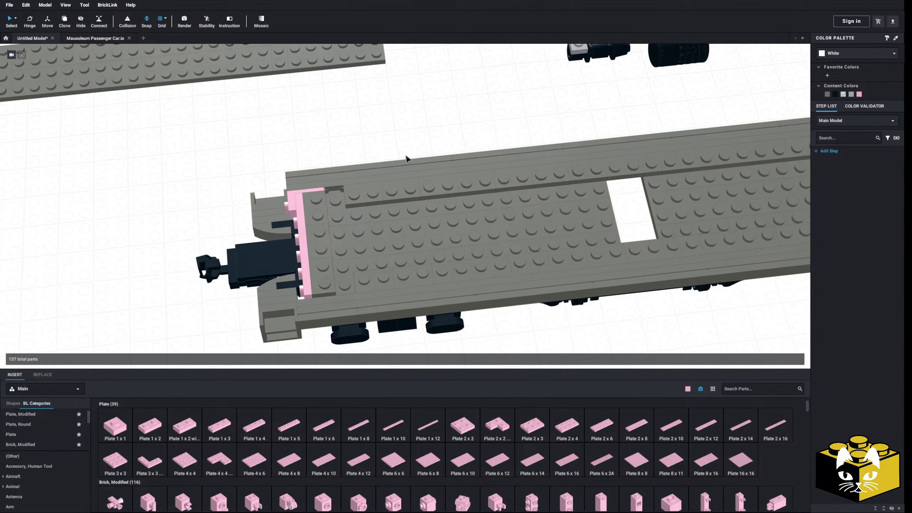
pyautogui.rightClick(401, 130)
pyautogui.click(412, 152)
pyautogui.click(304, 116)
pyautogui.rightClick(304, 116)
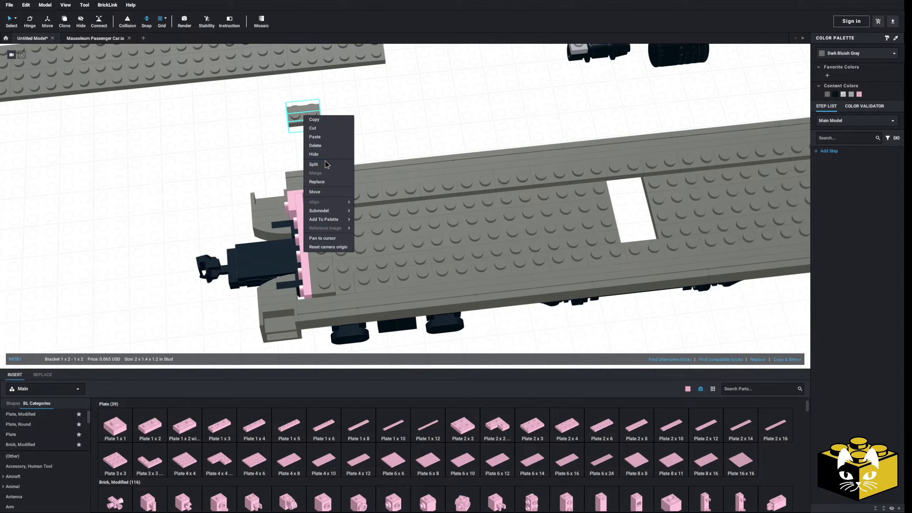
pyautogui.click(314, 164)
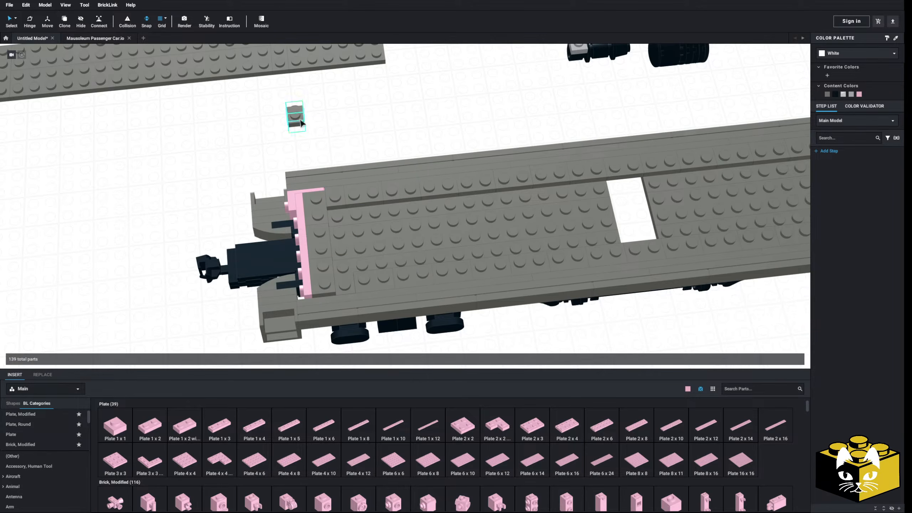
pyautogui.moveTo(294, 115); pyautogui.dragTo(406, 108)
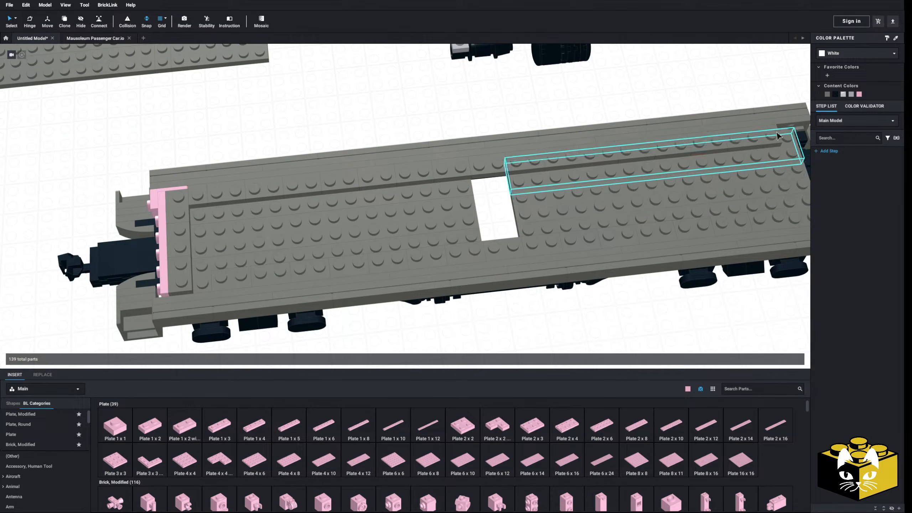
# Fit bright pink 1 x 1 - 1 x 2 brackets at both corners of the end assembly using copies.
pyautogui.scroll(2, 309, 138)
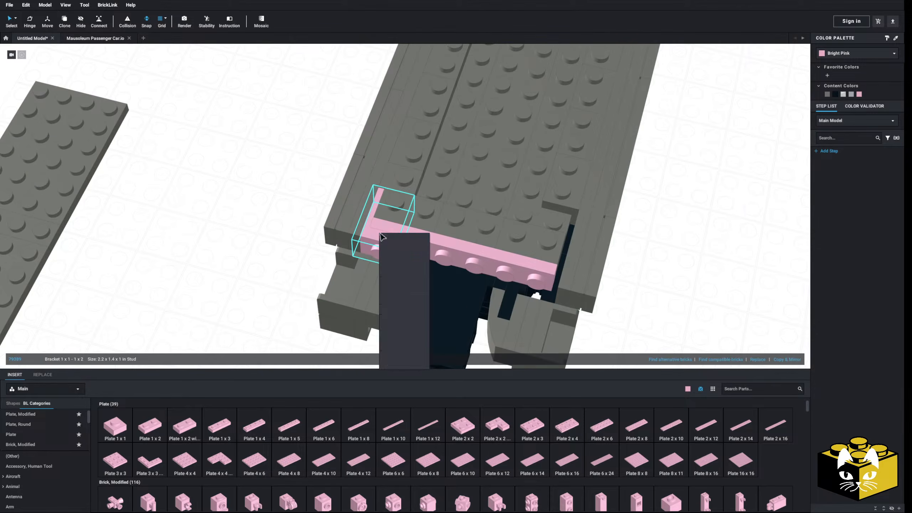
pyautogui.press('Delete')
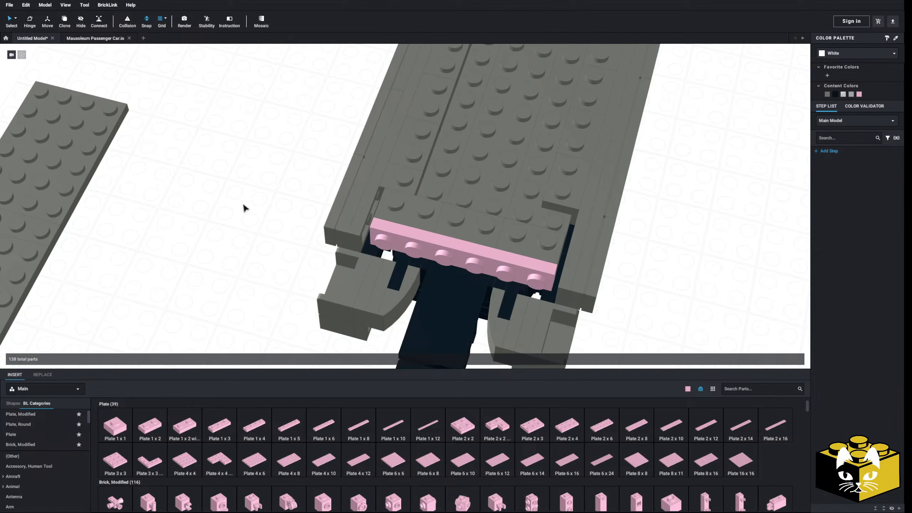
pyautogui.hotkey('ctrl', 'z')
pyautogui.click(374, 239)
pyautogui.rightClick(374, 238)
pyautogui.click(224, 212)
pyautogui.rightClick(380, 238)
pyautogui.click(389, 243)
pyautogui.rightClick(232, 252)
pyautogui.click(250, 271)
pyautogui.rightClick(246, 266)
pyautogui.click(257, 288)
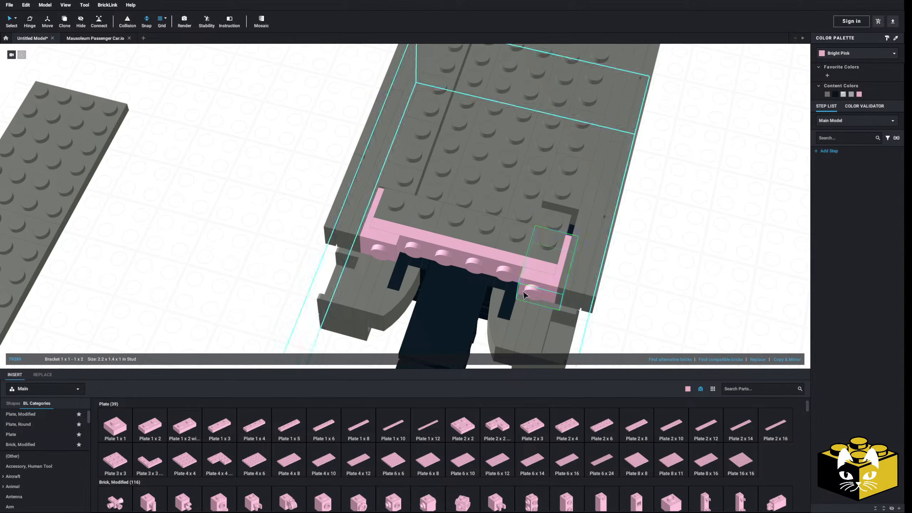
# Add a bright pink 1 x 4 tile from the Tile category over the middle four studs of the end face.
pyautogui.scroll(-10, 47, 458)
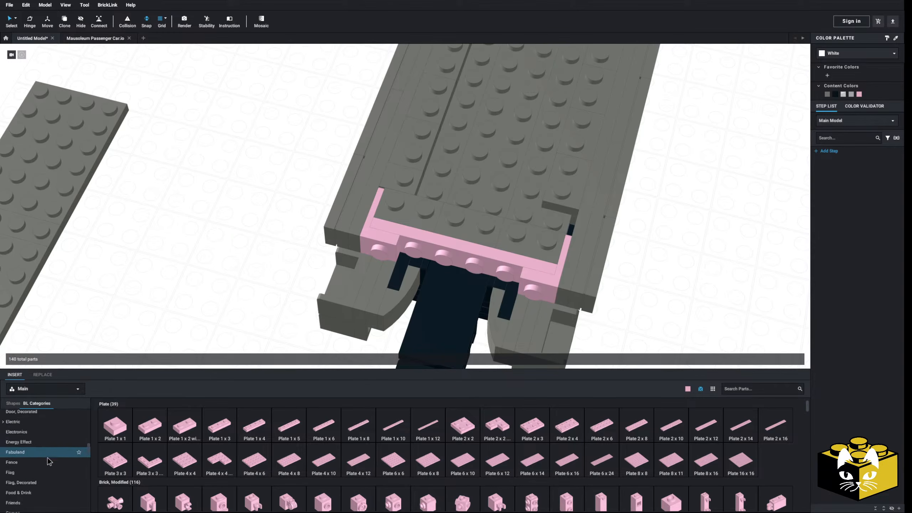
pyautogui.scroll(-3, 40, 449)
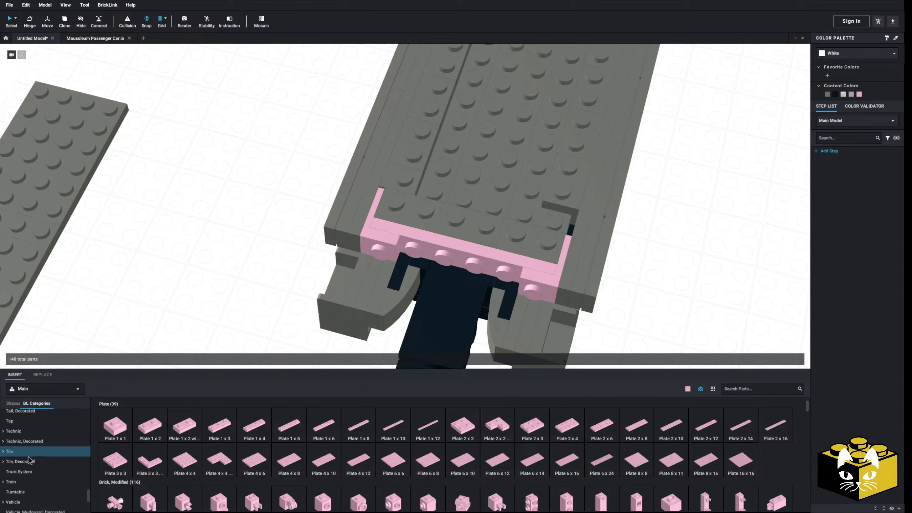
pyautogui.click(29, 453)
pyautogui.click(3, 451)
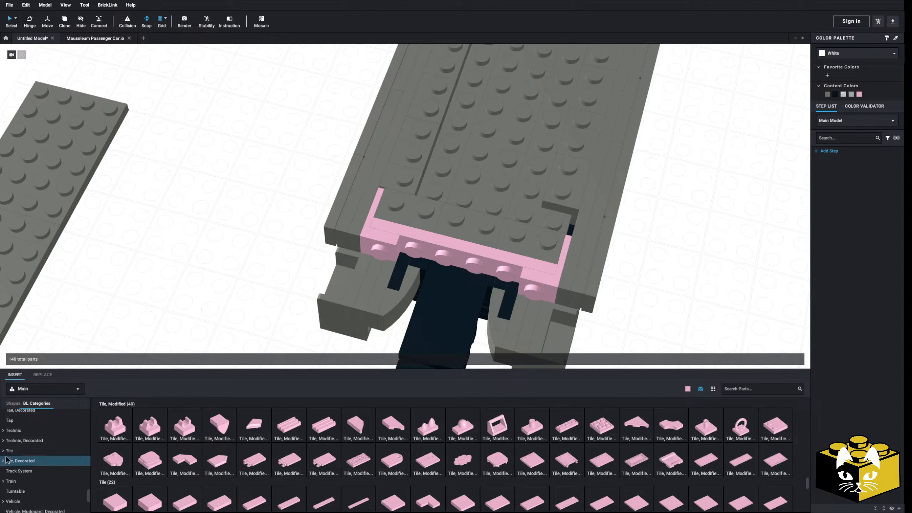
pyautogui.click(25, 471)
pyautogui.click(288, 425)
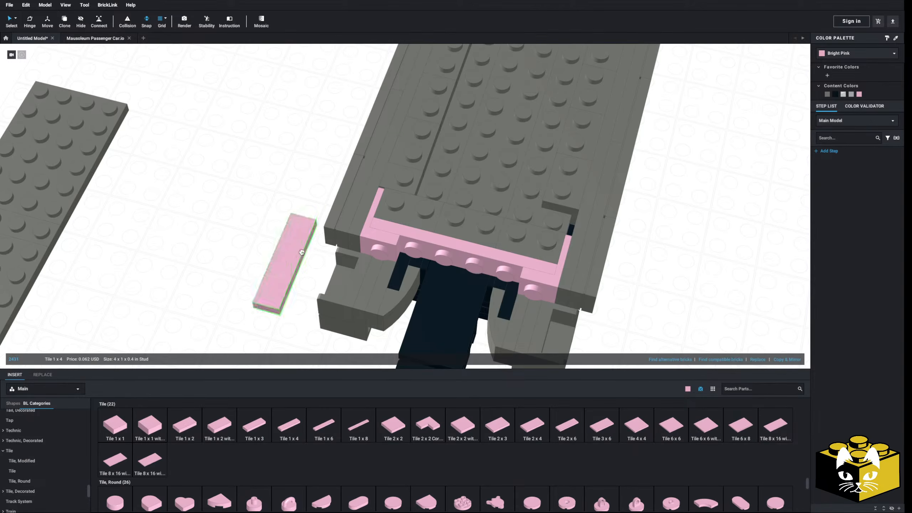
pyautogui.click(454, 269)
pyautogui.click(249, 234)
pyautogui.scroll(-3, 249, 234)
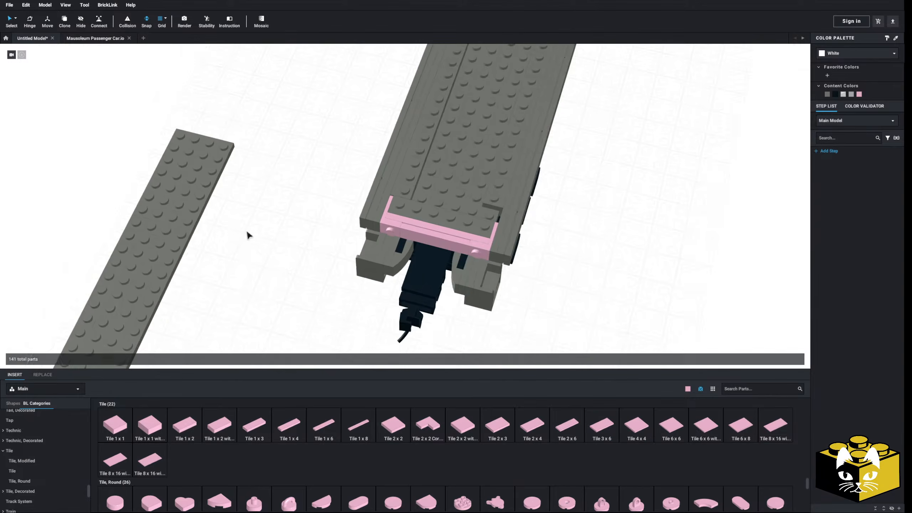
# Copy the single-stud 1 x 1 - 1 x 1 rail bracket and place the copy in the opposite rail gap beside the pink end.
pyautogui.moveTo(366, 225); pyautogui.dragTo(321, 252, button='middle')
pyautogui.scroll(2, 321, 252)
pyautogui.rightClick(355, 227)
pyautogui.click(363, 231)
pyautogui.rightClick(240, 221)
pyautogui.click(253, 245)
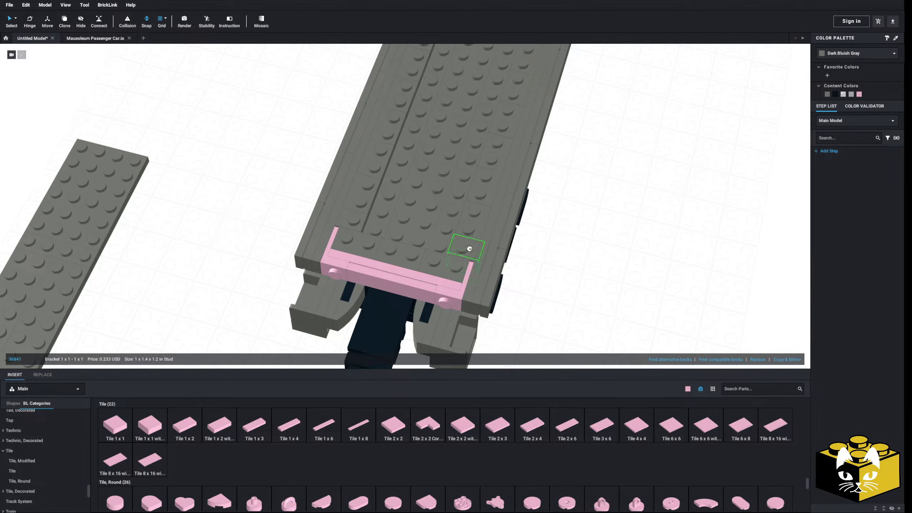
# Copy the finished pink end assembly with its corner brackets and place the duplicate beside the car.
pyautogui.keyDown('ctrl'); pyautogui.click(448, 287); pyautogui.keyUp('ctrl')
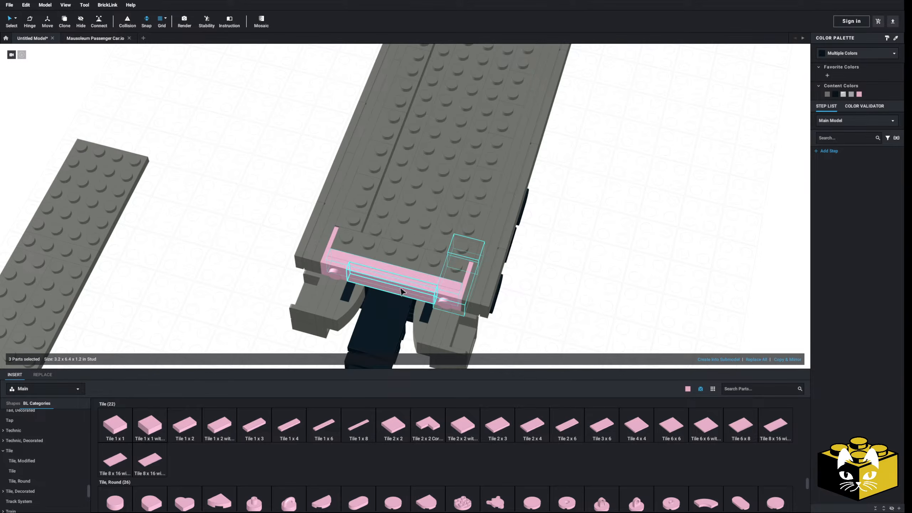
pyautogui.keyDown('ctrl'); pyautogui.click(344, 219); pyautogui.keyUp('ctrl')
pyautogui.rightClick(344, 219)
pyautogui.click(353, 224)
pyautogui.rightClick(240, 217)
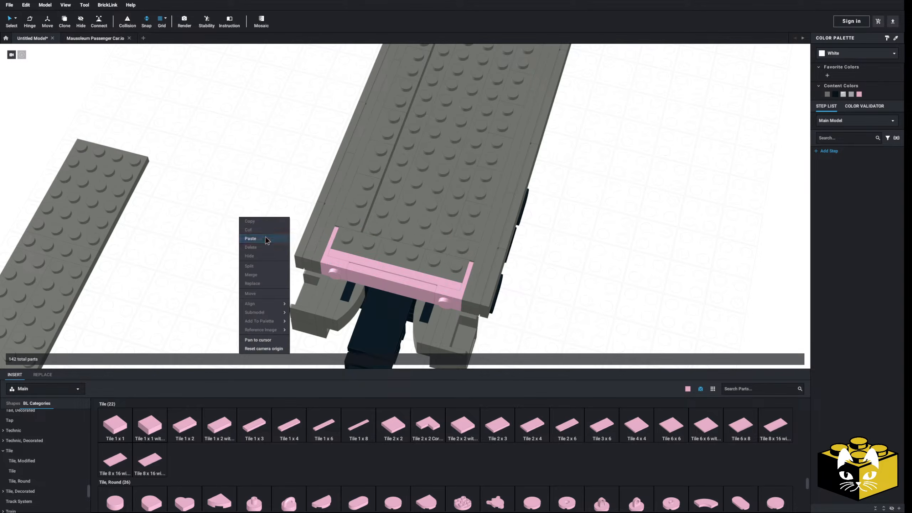
pyautogui.click(259, 240)
pyautogui.scroll(-2, 291, 208)
pyautogui.click(281, 193)
# Paste copies of the 1 x 2 - 1 x 2 bracket to complete the grey stud row on the duplicate end assembly.
pyautogui.rightClick(295, 166)
pyautogui.click(303, 179)
pyautogui.rightClick(248, 206)
pyautogui.click(260, 227)
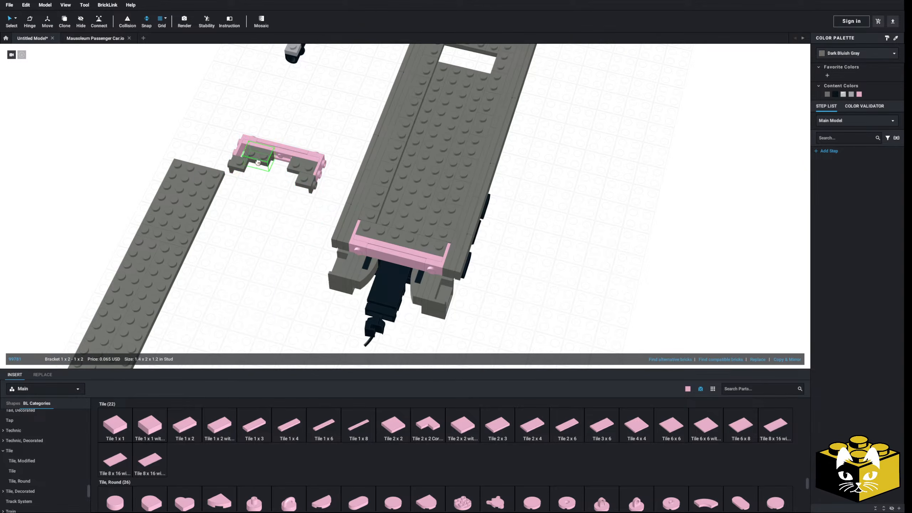
pyautogui.rightClick(266, 174)
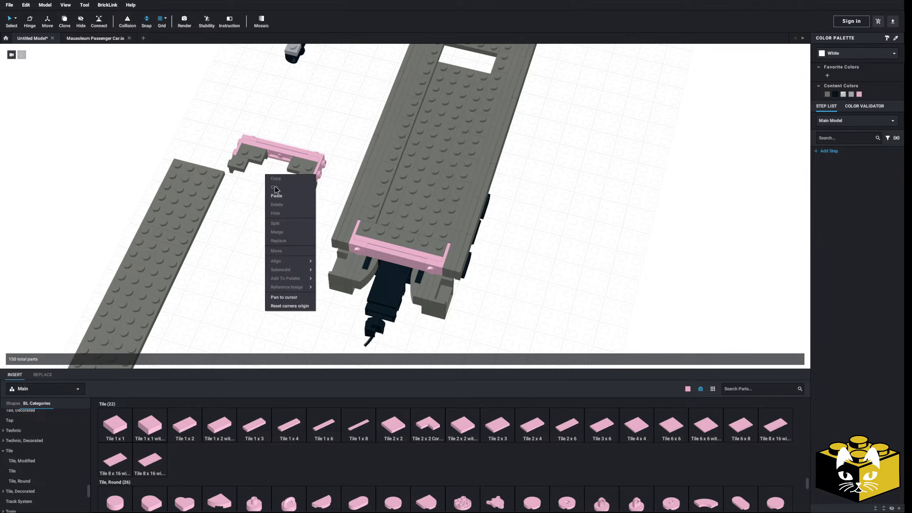
pyautogui.click(277, 195)
pyautogui.click(278, 161)
# Delete the surplus 1 x 1 - 1 x 1 corner bracket from the duplicate end assembly.
pyautogui.moveTo(320, 118); pyautogui.dragTo(327, 156, button='middle')
pyautogui.moveTo(328, 157); pyautogui.dragTo(335, 175, button='right')
pyautogui.moveTo(367, 193); pyautogui.dragTo(282, 322)
pyautogui.moveTo(320, 193); pyautogui.dragTo(281, 321, button='middle')
pyautogui.scroll(5, 283, 309)
pyautogui.moveTo(282, 322); pyautogui.dragTo(225, 154)
pyautogui.click(228, 165)
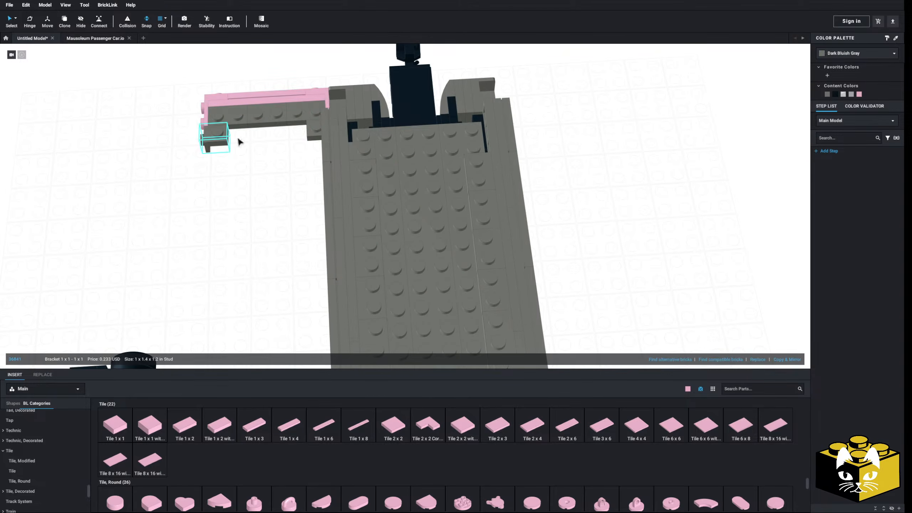
pyautogui.press('Delete')
# Move the whole duplicate end assembly onto the open opposite end of the car.
pyautogui.moveTo(204, 187); pyautogui.dragTo(318, 202, button='middle')
pyautogui.moveTo(362, 167); pyautogui.dragTo(417, 174)
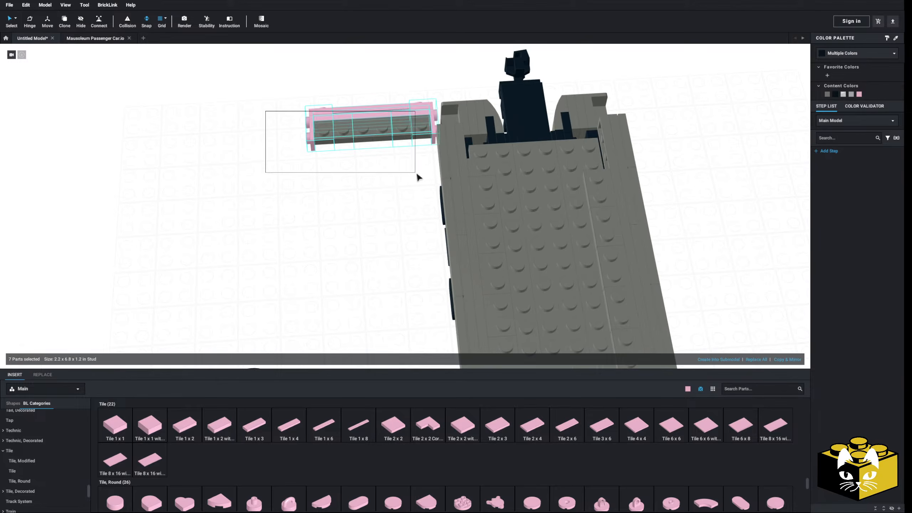
pyautogui.moveTo(409, 136); pyautogui.dragTo(571, 143)
pyautogui.click(638, 145)
pyautogui.moveTo(638, 142); pyautogui.dragTo(589, 140, button='middle')
# Copy a rail bracket and place it in the remaining gap beside the newly fitted pink end.
pyautogui.rightClick(437, 169)
pyautogui.click(447, 173)
pyautogui.click(319, 164)
pyautogui.rightClick(319, 165)
pyautogui.click(339, 188)
pyautogui.click(554, 156)
pyautogui.click(644, 185)
pyautogui.scroll(-6, 644, 186)
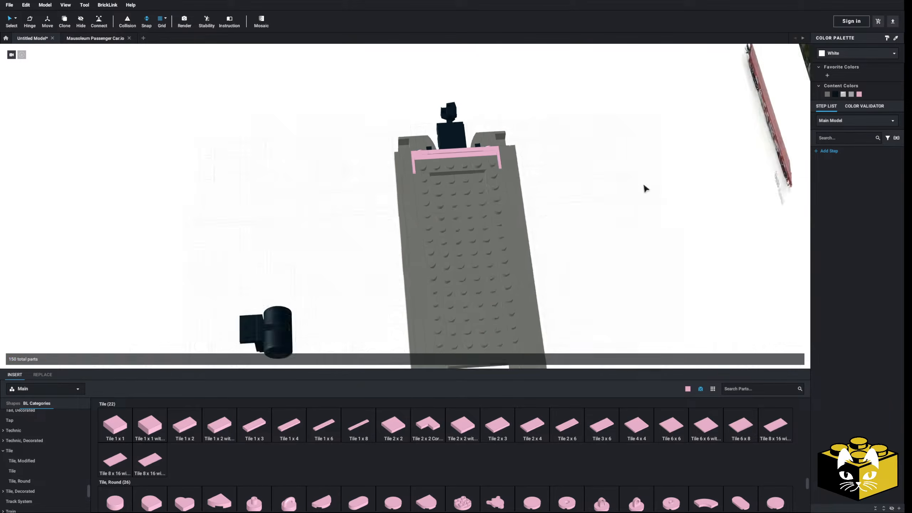
# Move the two set-aside 2 x 16 inner deck plates onto the middle of the car, covering the central opening.
pyautogui.moveTo(584, 245); pyautogui.dragTo(537, 168, button='middle')
pyautogui.moveTo(539, 171); pyautogui.dragTo(403, 183, button='right')
pyautogui.moveTo(348, 198); pyautogui.dragTo(507, 236)
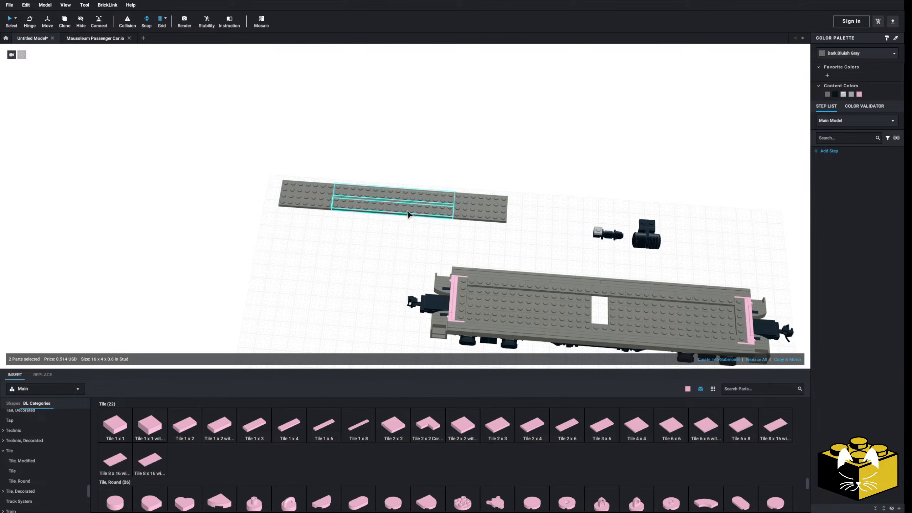
pyautogui.moveTo(407, 215); pyautogui.dragTo(340, 171)
pyautogui.moveTo(399, 209); pyautogui.dragTo(340, 171, button='middle')
pyautogui.scroll(5, 340, 171)
pyautogui.moveTo(340, 171); pyautogui.dragTo(515, 242)
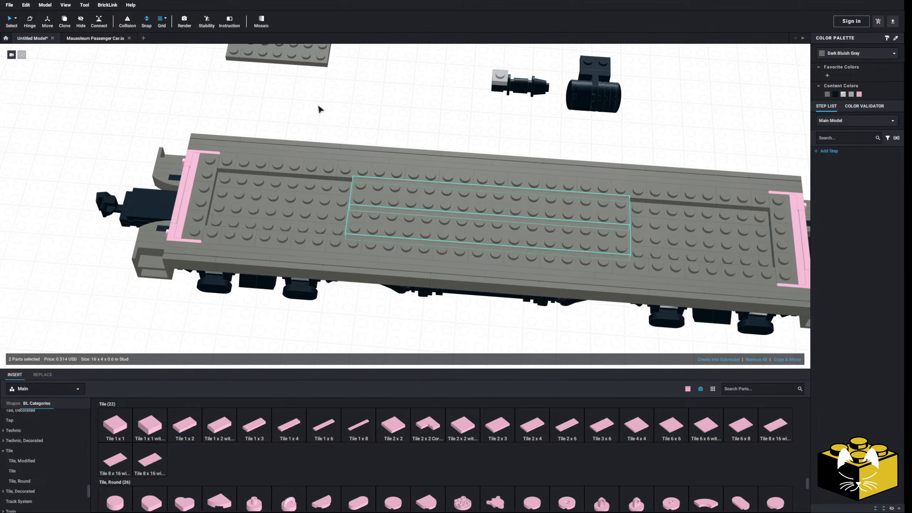
# Move the two set-aside 4 x 6 plates into the recessed deck at either end of the car.
pyautogui.click(230, 77)
pyautogui.moveTo(194, 59); pyautogui.dragTo(387, 169, button='middle')
pyautogui.scroll(-2, 387, 169)
pyautogui.moveTo(449, 149); pyautogui.dragTo(460, 281)
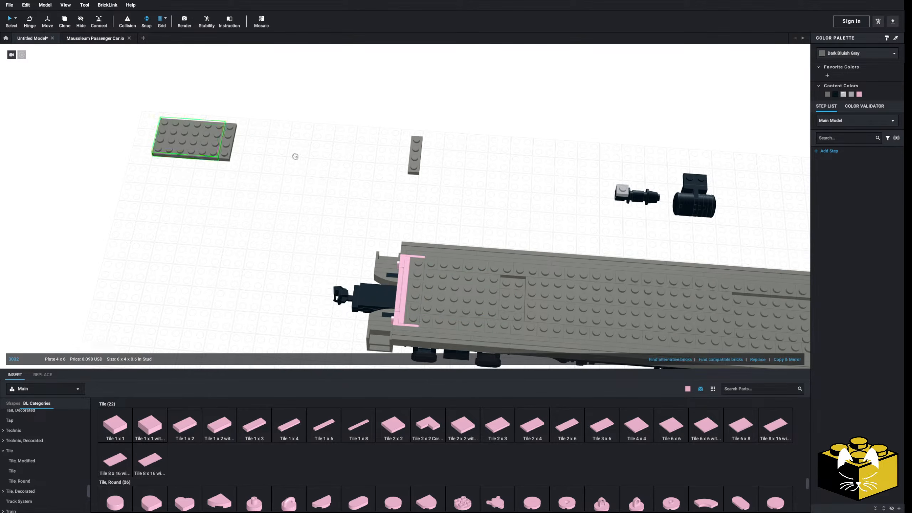
pyautogui.moveTo(264, 154); pyautogui.dragTo(462, 198)
pyautogui.moveTo(461, 198); pyautogui.dragTo(260, 128, button='middle')
pyautogui.moveTo(261, 129); pyautogui.dragTo(578, 238)
pyautogui.click(560, 160)
pyautogui.scroll(15, 47, 431)
# Fill the two remaining deck gaps with bright pink 2 x 4 plates.
pyautogui.click(46, 434)
pyautogui.moveTo(581, 427); pyautogui.dragTo(265, 225)
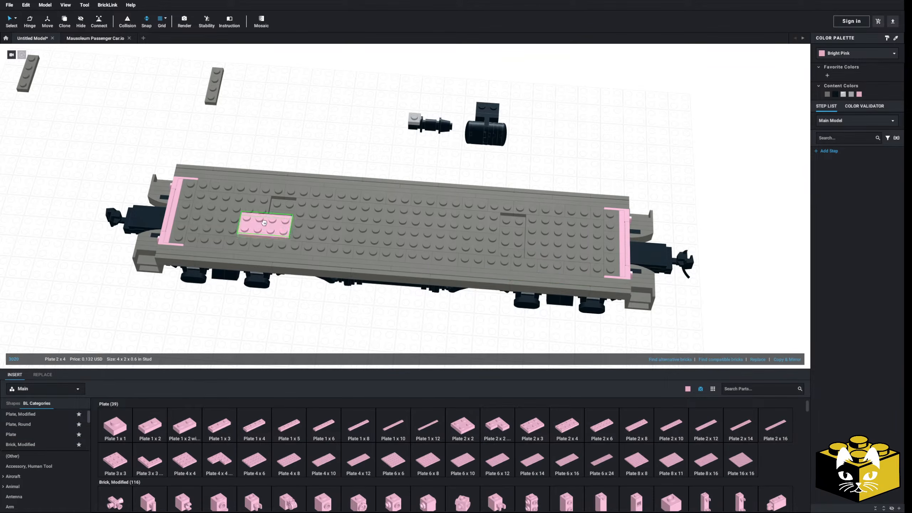
pyautogui.moveTo(571, 426); pyautogui.dragTo(512, 235)
pyautogui.click(376, 340)
pyautogui.moveTo(377, 340); pyautogui.dragTo(340, 345, button='right')
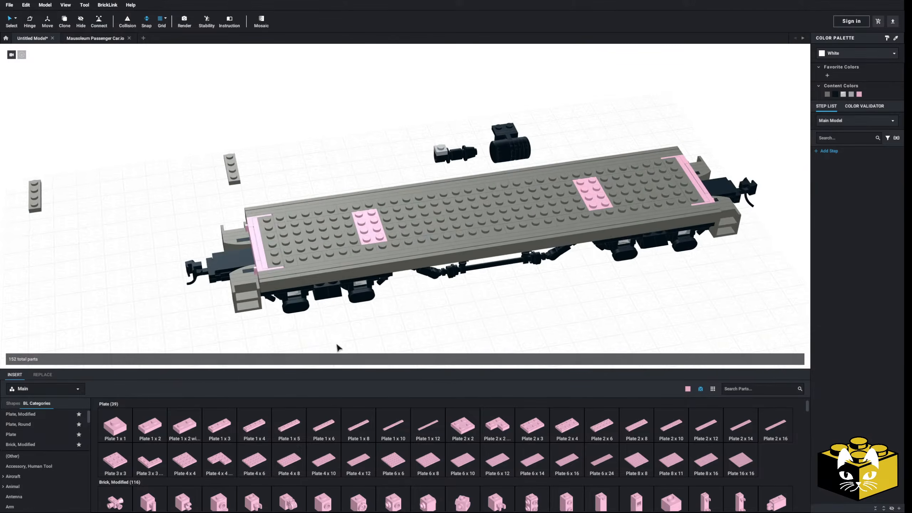
# Delete the two leftover 1 x 4 plates lying beside the car.
pyautogui.moveTo(339, 345); pyautogui.dragTo(445, 340, button='middle')
pyautogui.moveTo(106, 164); pyautogui.dragTo(202, 221)
pyautogui.moveTo(132, 191); pyautogui.dragTo(338, 168)
pyautogui.moveTo(364, 171); pyautogui.dragTo(263, 228, button='right')
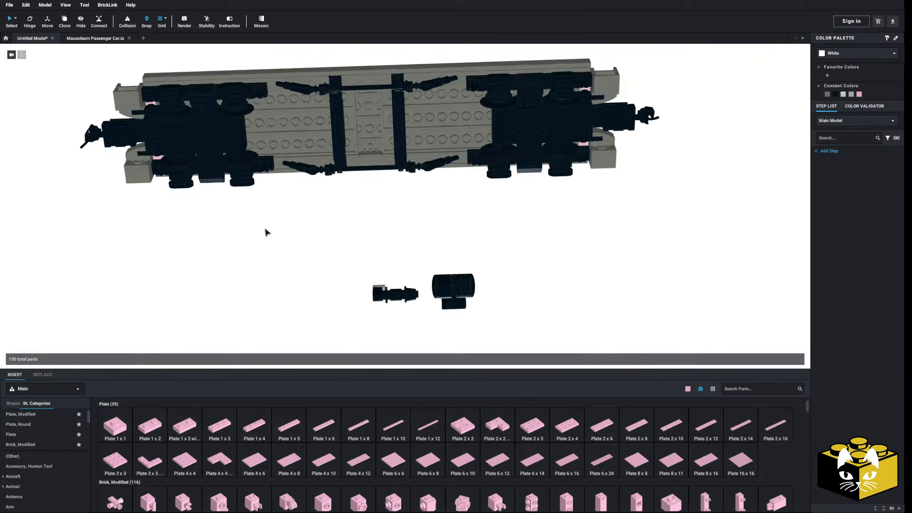
# Delete the two long black rods linking the truss assemblies on both sides of the car's underside.
pyautogui.scroll(3, 264, 232)
pyautogui.scroll(3, 285, 326)
pyautogui.moveTo(299, 305); pyautogui.dragTo(289, 303, button='right')
pyautogui.moveTo(289, 302); pyautogui.dragTo(307, 296, button='middle')
pyautogui.moveTo(305, 294)
pyautogui.mouseDown(button='right')
pyautogui.moveTo(285, 290)
pyautogui.moveTo(311, 299)
pyautogui.mouseUp(button='right')
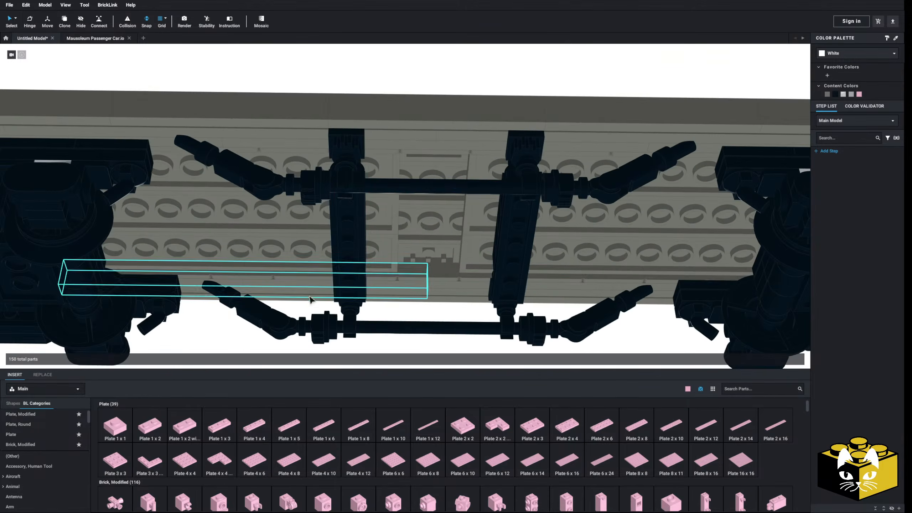
pyautogui.click(424, 190)
pyautogui.press('Delete')
pyautogui.click(394, 327)
pyautogui.press('Delete')
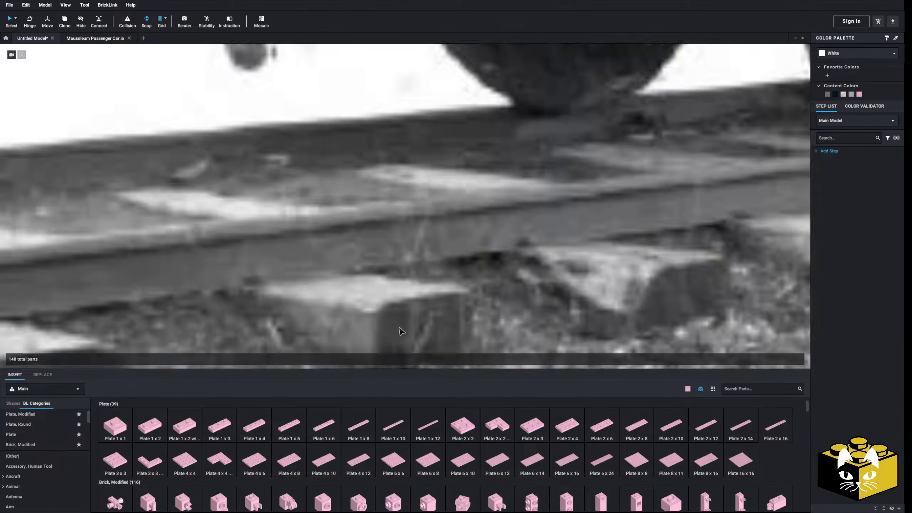
# Move one truss crossmember with its angled rods inward, up against the central plate under the car.
pyautogui.moveTo(399, 328); pyautogui.dragTo(464, 329, button='right')
pyautogui.scroll(-3, 463, 329)
pyautogui.moveTo(362, 336); pyautogui.dragTo(554, 71, button='right')
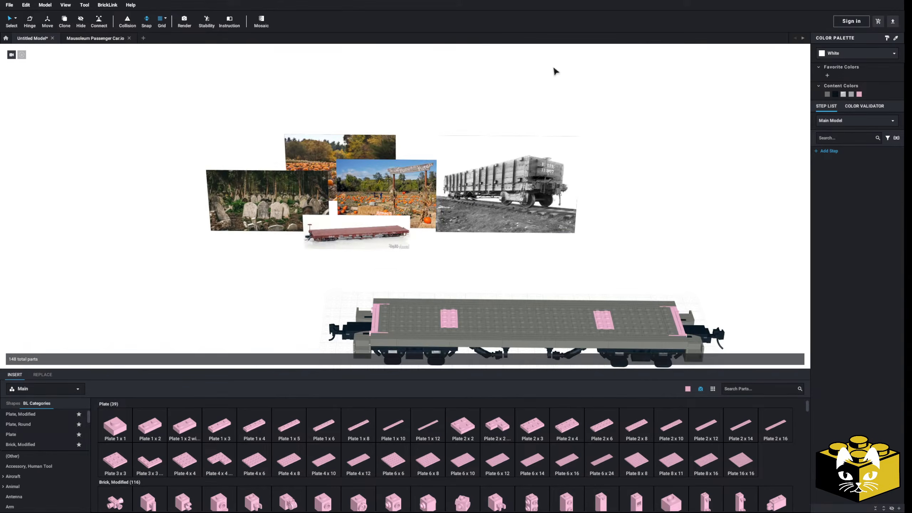
pyautogui.moveTo(131, 255); pyautogui.dragTo(358, 210, button='right')
pyautogui.scroll(10, 358, 210)
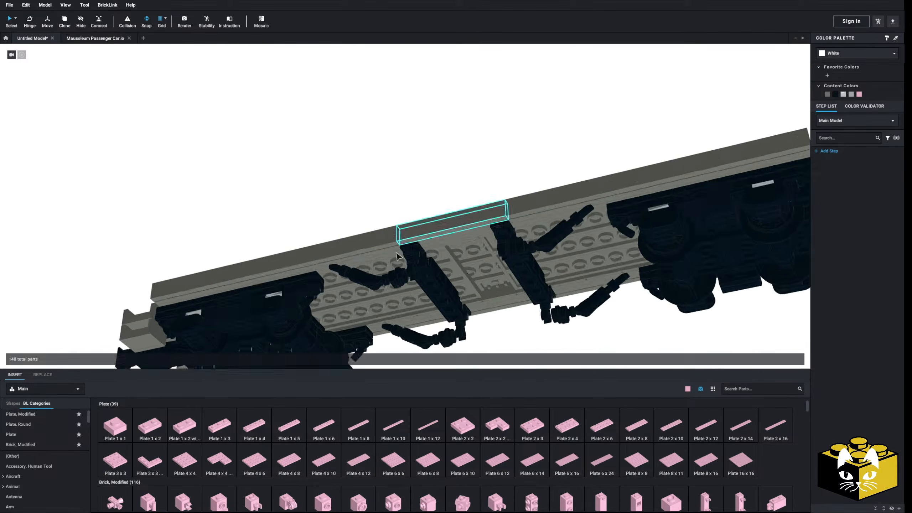
pyautogui.moveTo(410, 301); pyautogui.dragTo(370, 292, button='right')
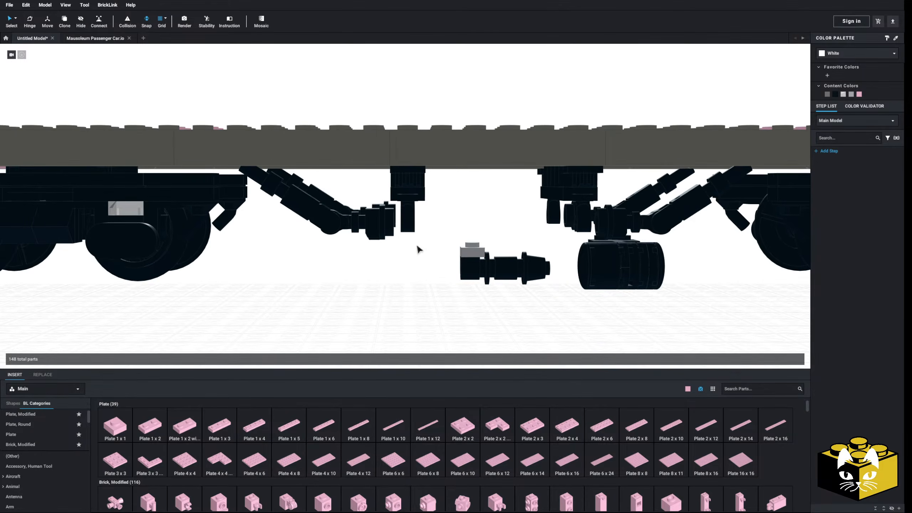
pyautogui.moveTo(416, 245); pyautogui.dragTo(304, 184)
pyautogui.moveTo(282, 178); pyautogui.dragTo(380, 228, button='right')
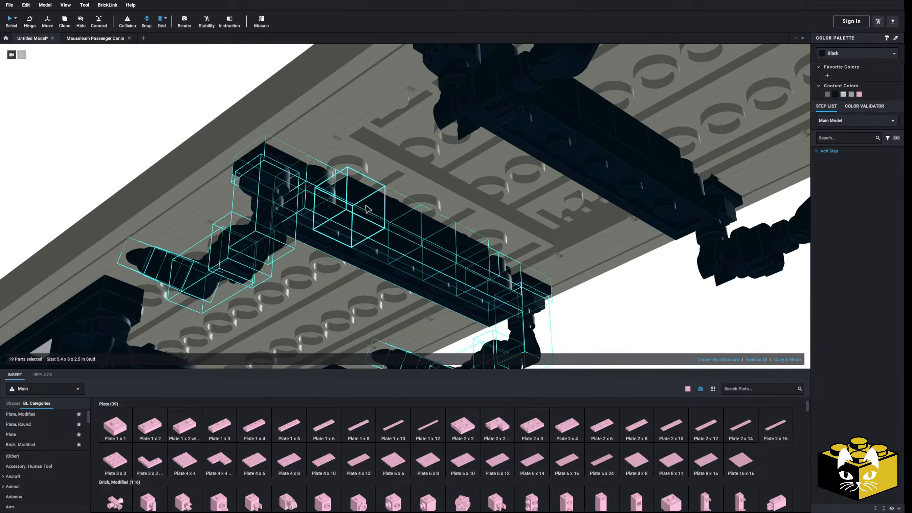
pyautogui.moveTo(369, 204); pyautogui.dragTo(391, 187)
pyautogui.moveTo(391, 187)
pyautogui.mouseDown(button='right')
pyautogui.moveTo(403, 185)
pyautogui.moveTo(394, 204)
pyautogui.mouseUp(button='right')
pyautogui.scroll(-3, 394, 204)
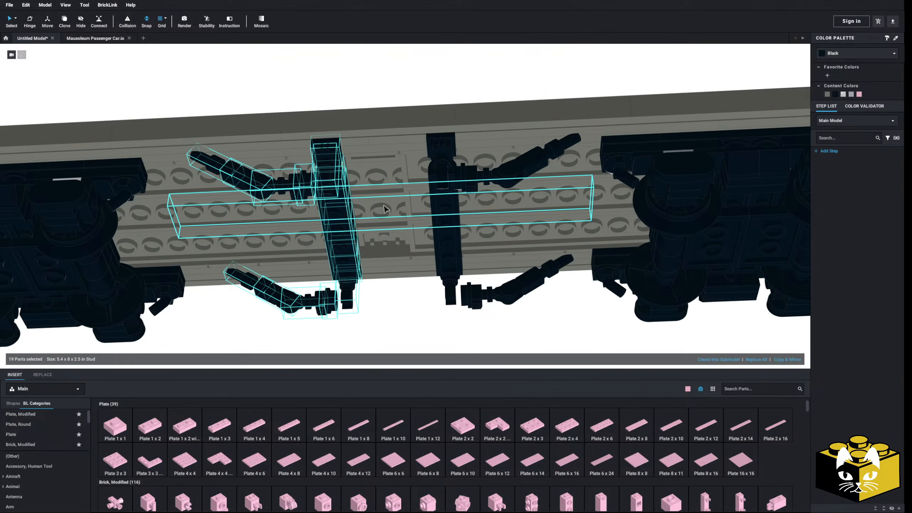
pyautogui.click(419, 101)
# Move the opposite truss crossmember and its angled rods inward, up against the other edge of the central plate.
pyautogui.moveTo(419, 102); pyautogui.dragTo(338, 207, button='right')
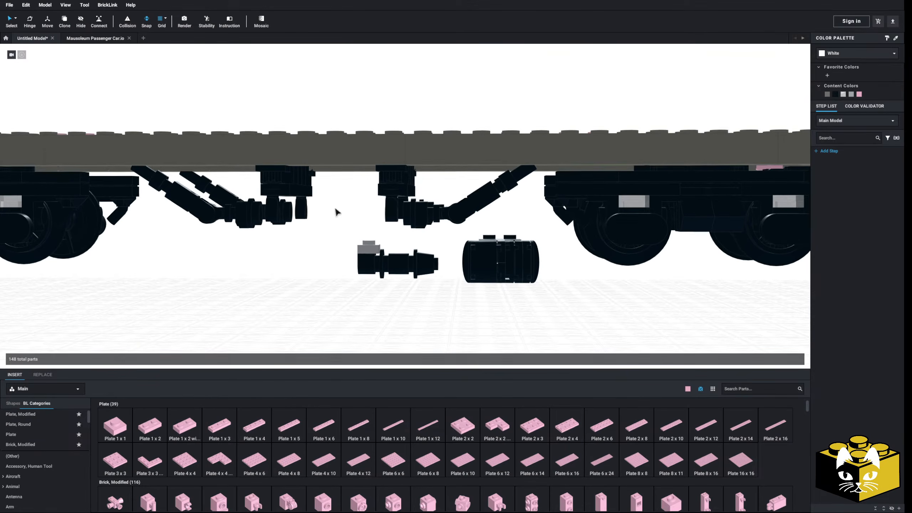
pyautogui.scroll(3, 334, 235)
pyautogui.moveTo(355, 247); pyautogui.dragTo(539, 167)
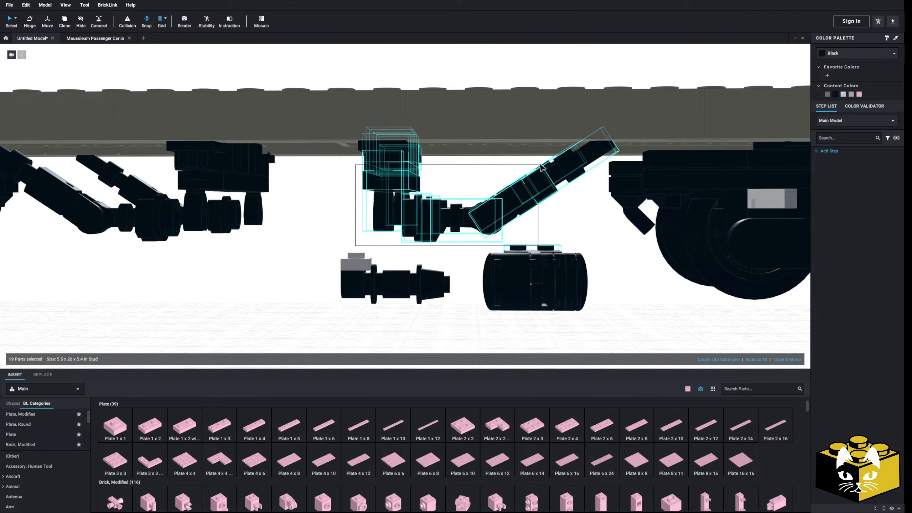
pyautogui.moveTo(495, 205); pyautogui.dragTo(474, 197, button='right')
pyautogui.moveTo(474, 197); pyautogui.dragTo(464, 193)
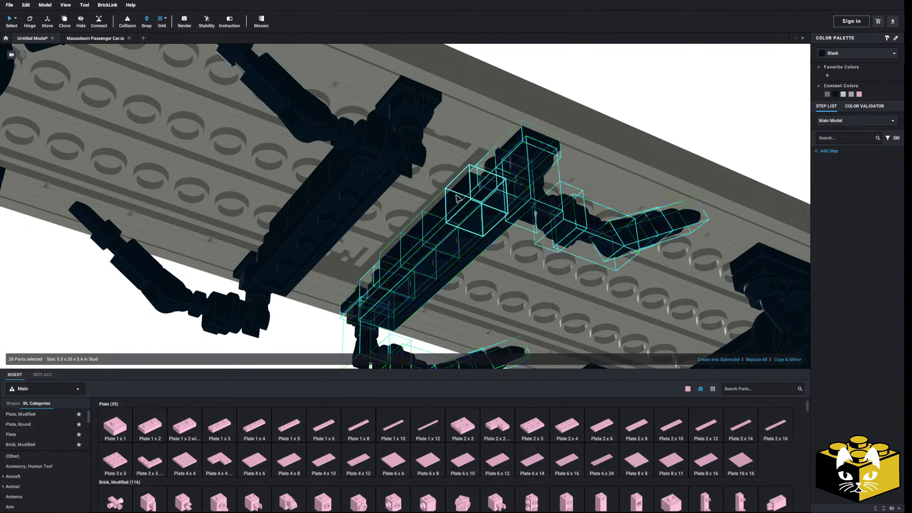
pyautogui.scroll(-3, 465, 192)
pyautogui.click(545, 117)
pyautogui.moveTo(545, 116); pyautogui.dragTo(538, 123, button='right')
# Join the truss assemblies on one side with a 5L rigid 3mm hose from the Hose category and color it black.
pyautogui.scroll(3, 435, 243)
pyautogui.moveTo(435, 242); pyautogui.dragTo(395, 221, button='right')
pyautogui.scroll(-3, 52, 455)
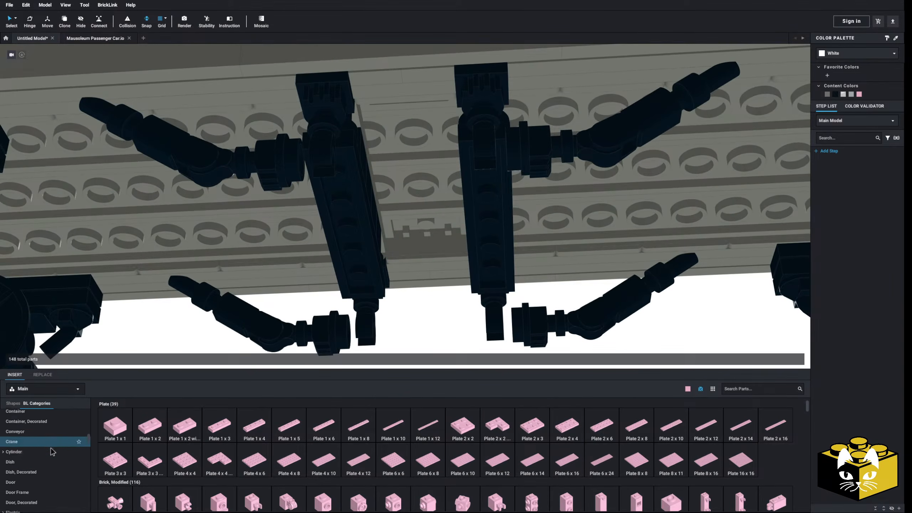
pyautogui.scroll(1, 50, 456)
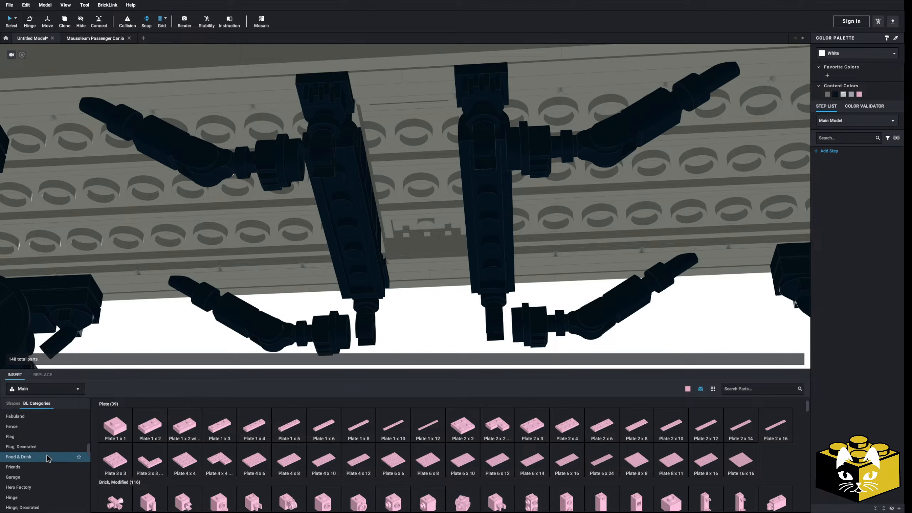
pyautogui.scroll(-1, 46, 457)
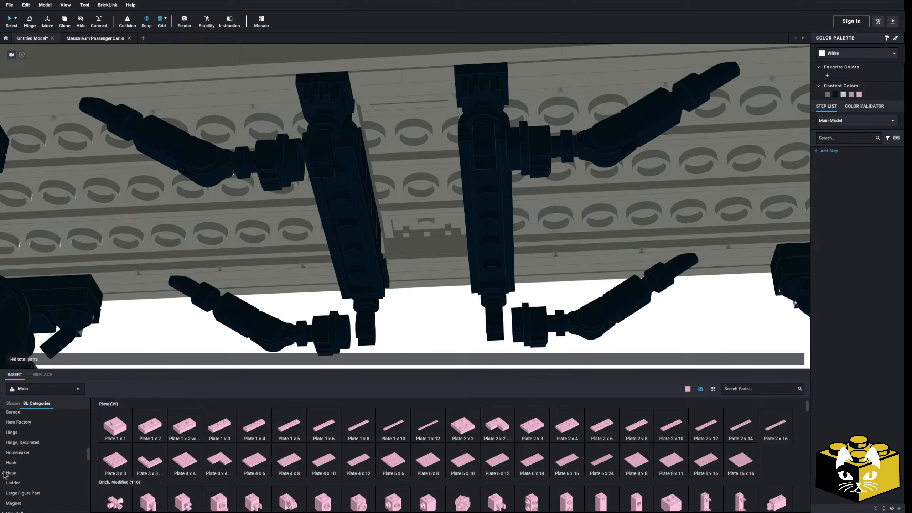
pyautogui.scroll(-2, 44, 468)
pyautogui.click(45, 477)
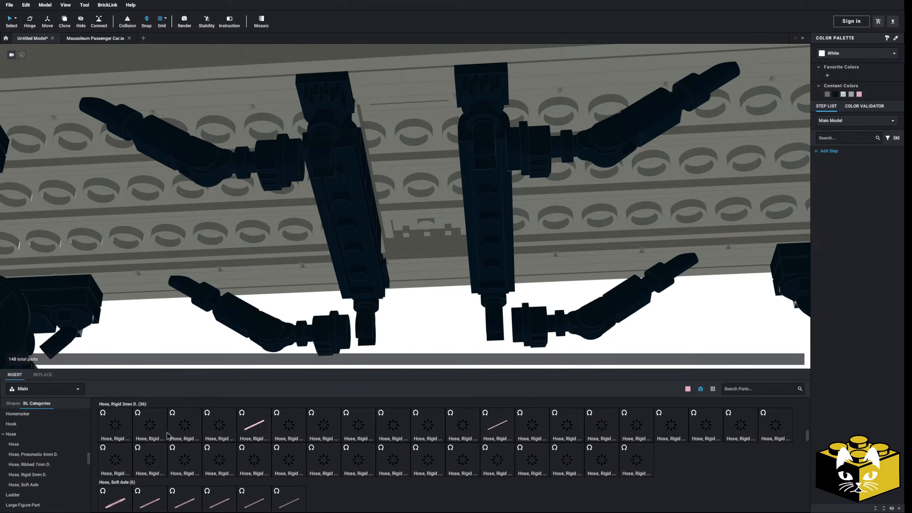
pyautogui.moveTo(194, 334); pyautogui.dragTo(521, 166)
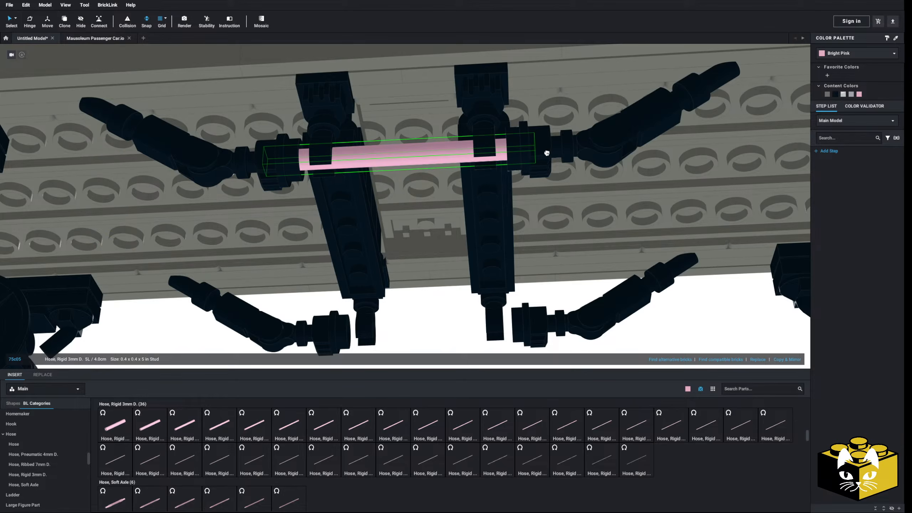
pyautogui.moveTo(549, 151); pyautogui.dragTo(549, 152)
pyautogui.rightClick(452, 158)
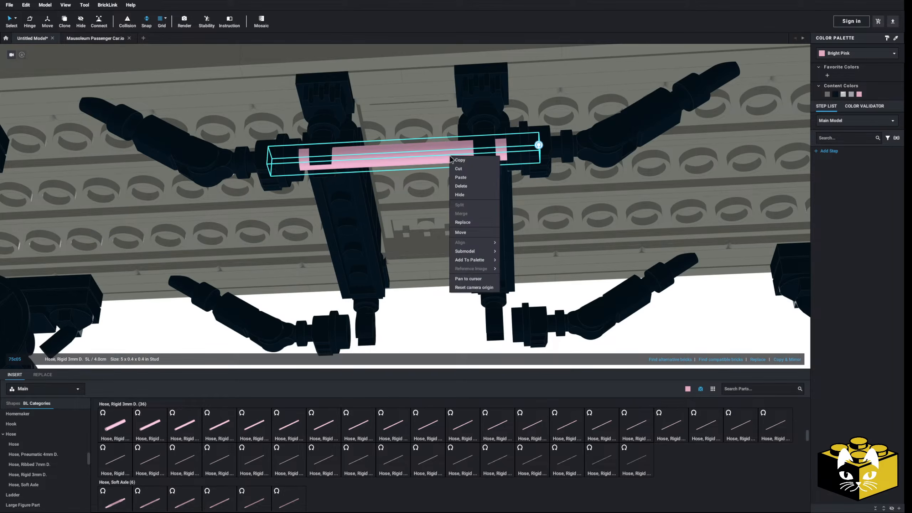
pyautogui.click(436, 165)
pyautogui.click(834, 94)
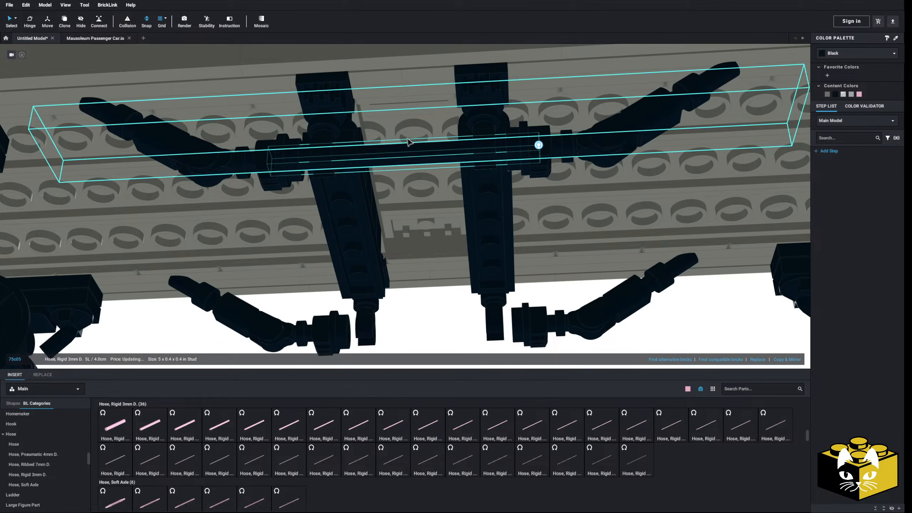
# Copy the black 5L rigid hose and place the copy between the truss rods on the car's other side.
pyautogui.rightClick(426, 155)
pyautogui.click(446, 160)
pyautogui.rightClick(427, 336)
pyautogui.click(436, 356)
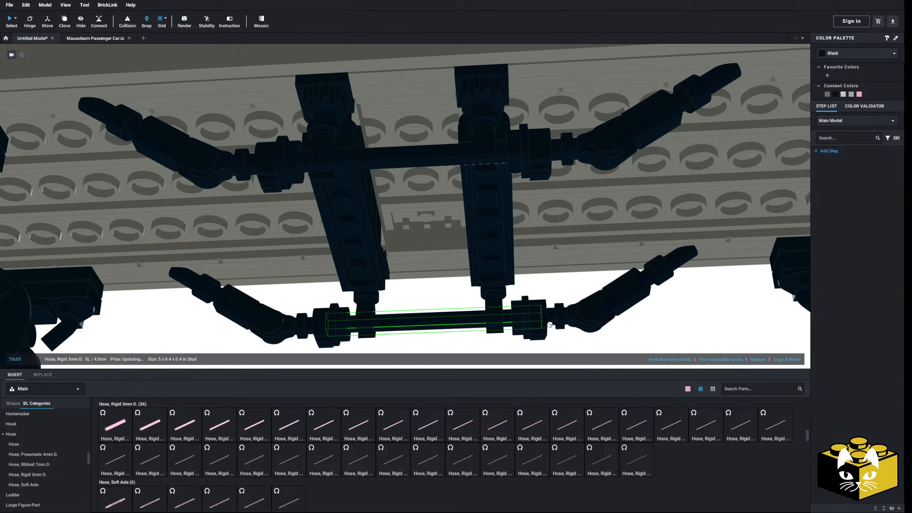
pyautogui.click(452, 303)
# Move the loose tank and cylinder assemblies onto the car's underside, next to one truss crossmember.
pyautogui.scroll(-8, 442, 303)
pyautogui.moveTo(467, 270); pyautogui.dragTo(356, 287, button='right')
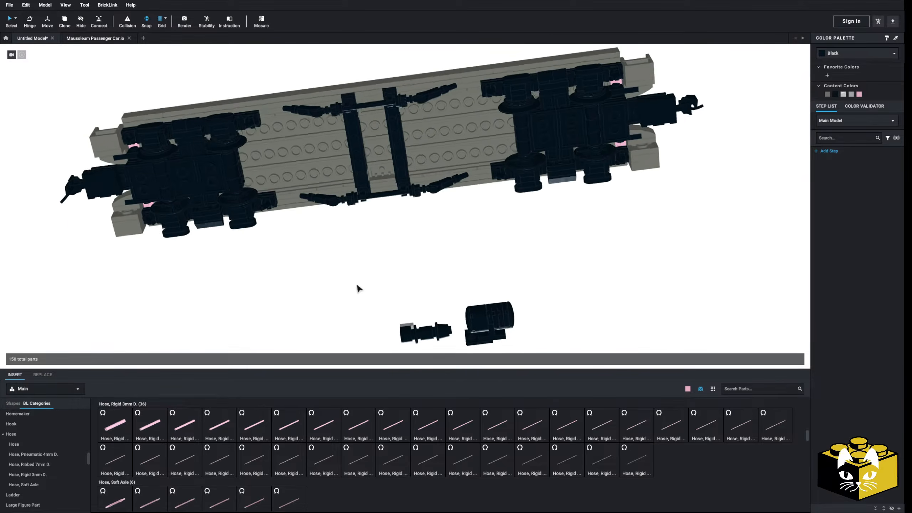
pyautogui.scroll(5, 391, 237)
pyautogui.moveTo(607, 234); pyautogui.dragTo(370, 194)
pyautogui.moveTo(374, 194); pyautogui.dragTo(452, 279, button='right')
pyautogui.click(341, 331)
pyautogui.moveTo(340, 330); pyautogui.dragTo(376, 300)
pyautogui.moveTo(394, 236); pyautogui.dragTo(376, 300, button='right')
pyautogui.moveTo(377, 301); pyautogui.dragTo(367, 323)
pyautogui.moveTo(377, 300); pyautogui.dragTo(366, 323, button='right')
pyautogui.moveTo(367, 324); pyautogui.dragTo(384, 195)
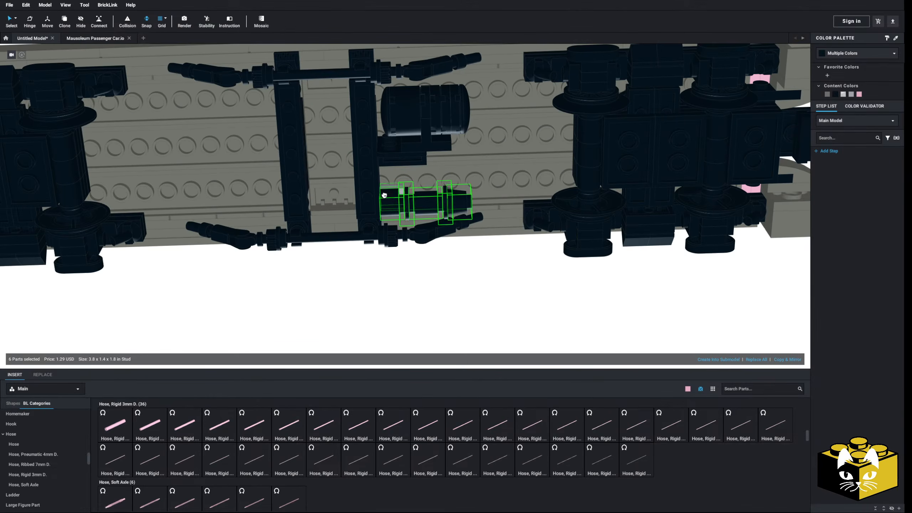
# Select all bright pink parts by color, recolor them Dark Bluish Gray, and return to normal selection.
pyautogui.moveTo(408, 294); pyautogui.dragTo(338, 315, button='right')
pyautogui.scroll(-5, 344, 315)
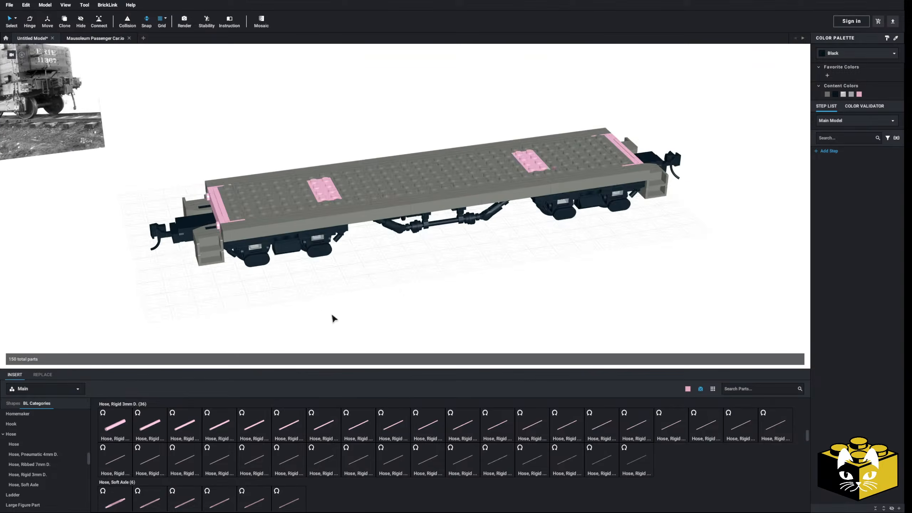
pyautogui.scroll(5, 376, 306)
pyautogui.scroll(-3, 406, 298)
pyautogui.moveTo(406, 298); pyautogui.dragTo(367, 311, button='right')
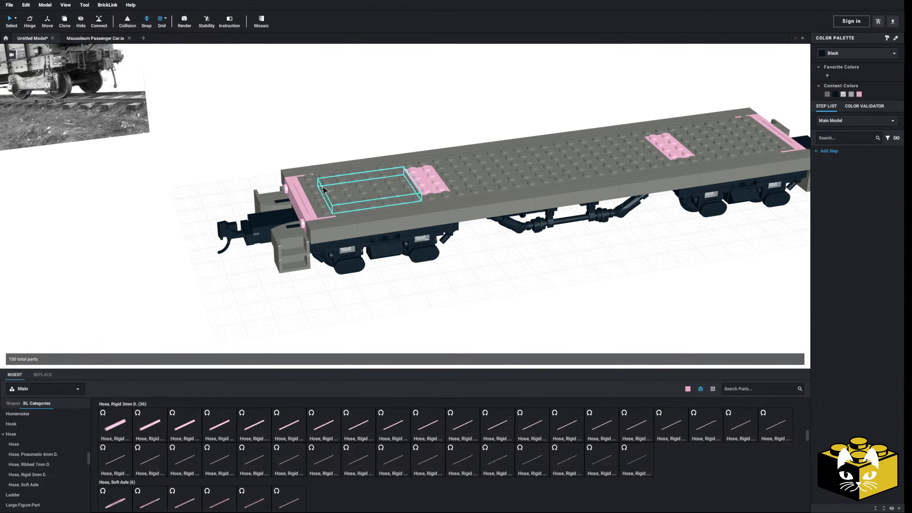
pyautogui.click(16, 20)
pyautogui.click(35, 29)
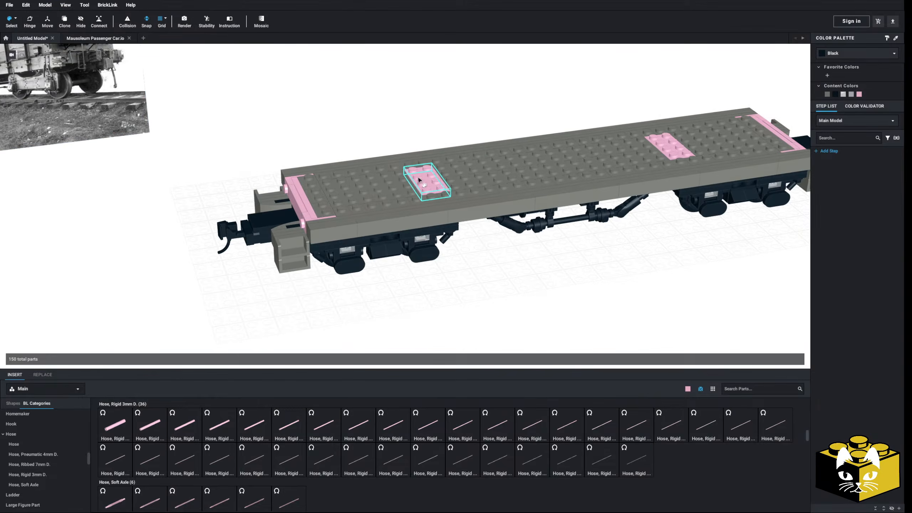
pyautogui.click(826, 94)
pyautogui.click(479, 283)
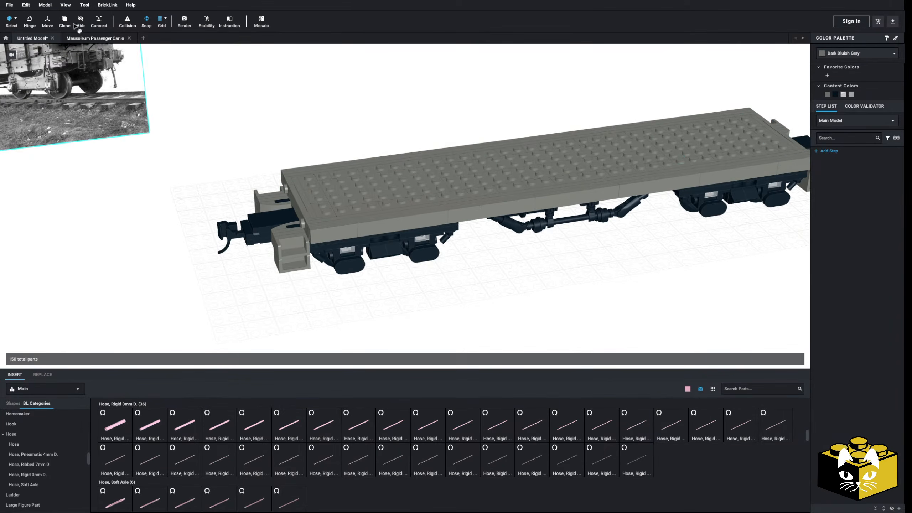
pyautogui.click(16, 19)
pyautogui.click(34, 20)
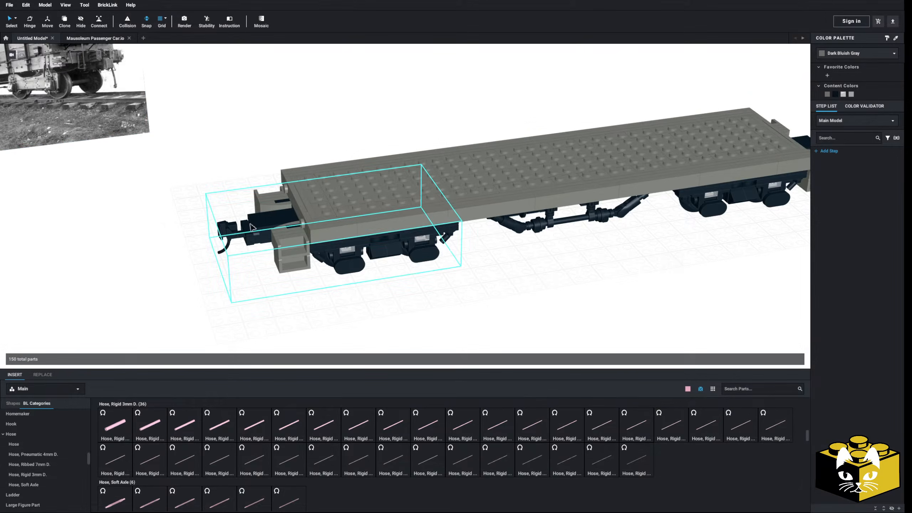
# Move the two wheel truck submodels out from under the deck and place them in front of the car.
pyautogui.scroll(2, 305, 257)
pyautogui.scroll(-2, 421, 266)
pyautogui.moveTo(498, 241); pyautogui.dragTo(430, 231, button='middle')
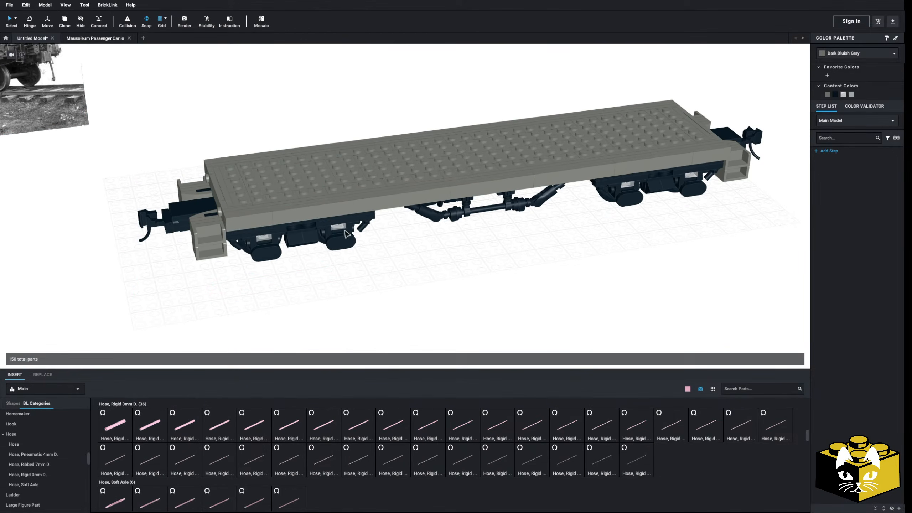
pyautogui.moveTo(358, 234); pyautogui.dragTo(426, 332)
pyautogui.moveTo(631, 188); pyautogui.dragTo(706, 293)
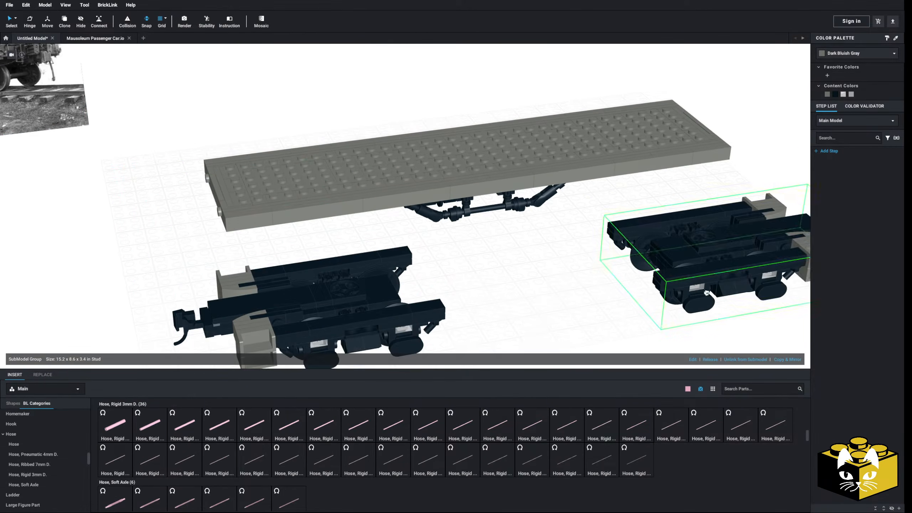
# Open one wheel truck submodel for editing and delete the gray step assemblies on both sides of the coupler.
pyautogui.scroll(6, 483, 278)
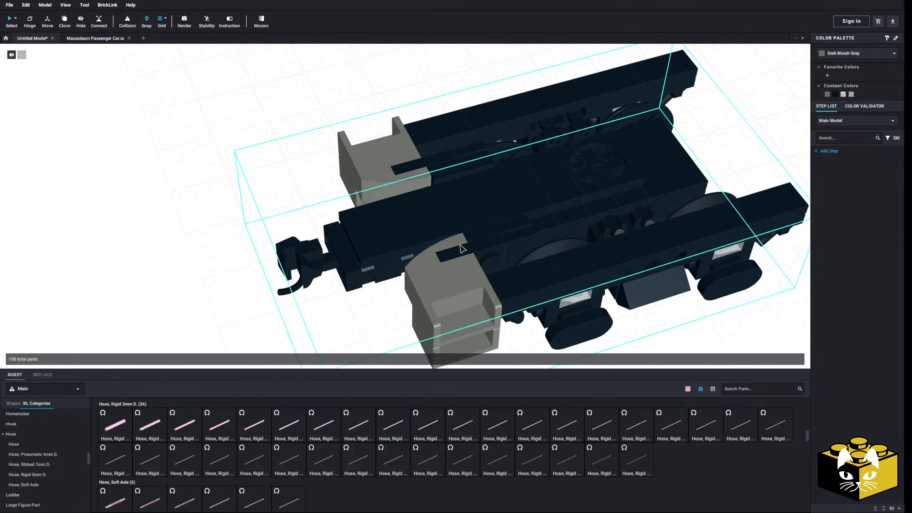
pyautogui.click(691, 359)
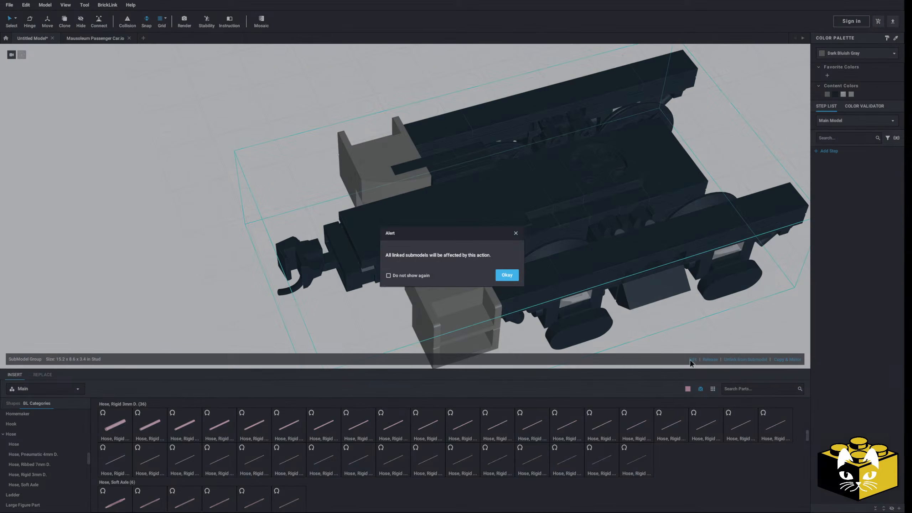
pyautogui.click(506, 275)
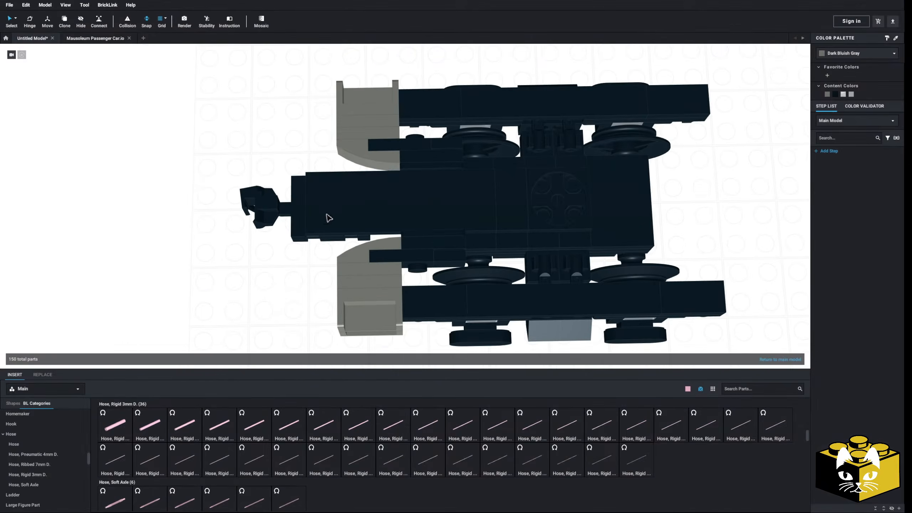
pyautogui.click(350, 283)
pyautogui.press('Delete')
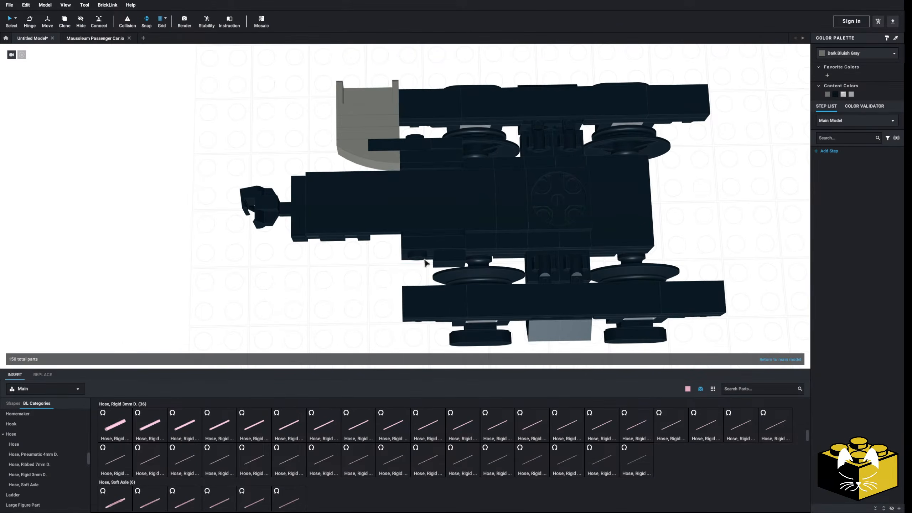
pyautogui.moveTo(443, 244); pyautogui.dragTo(266, 157, button='right')
pyautogui.click(305, 201)
pyautogui.press('Delete')
# Delete the black 2 x 6 tile connecting the coupler block to the truck's center frame.
pyautogui.moveTo(371, 243); pyautogui.dragTo(354, 255, button='right')
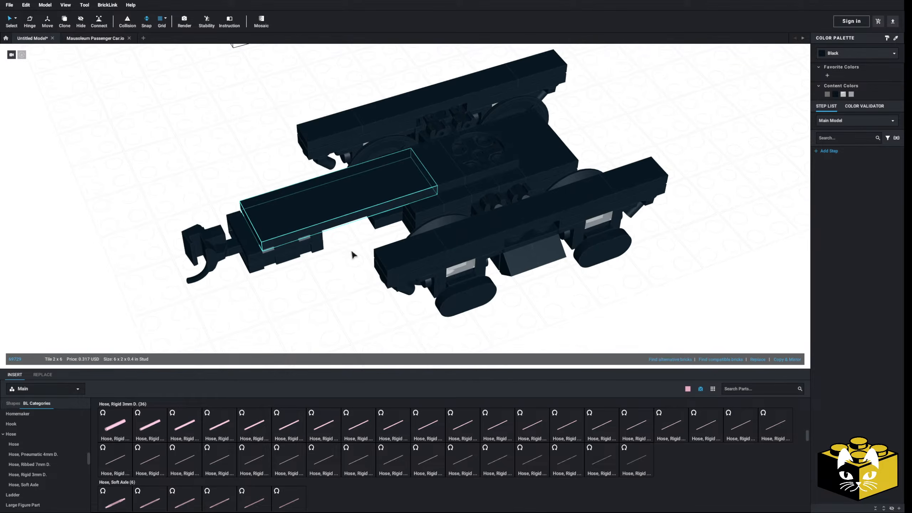
pyautogui.press('Delete')
pyautogui.scroll(3, 434, 174)
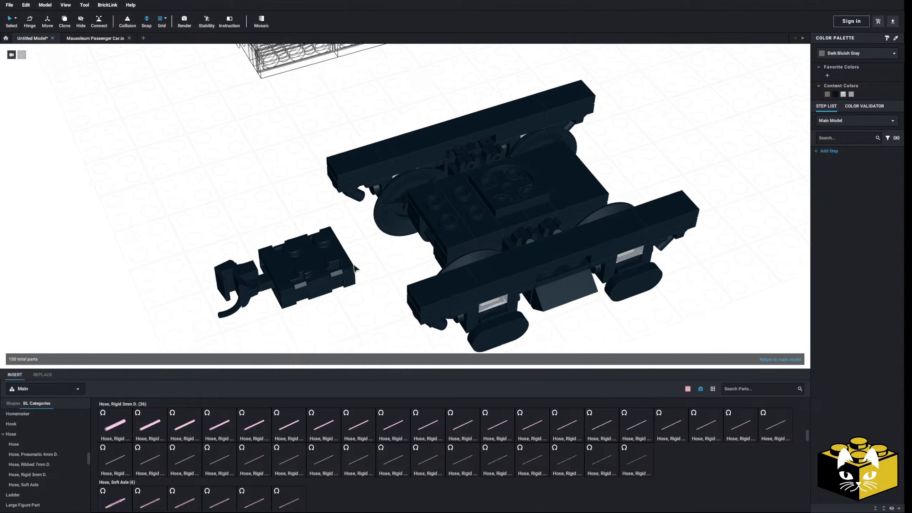
pyautogui.moveTo(280, 331); pyautogui.dragTo(422, 290, button='right')
pyautogui.moveTo(704, 330); pyautogui.dragTo(391, 283, button='right')
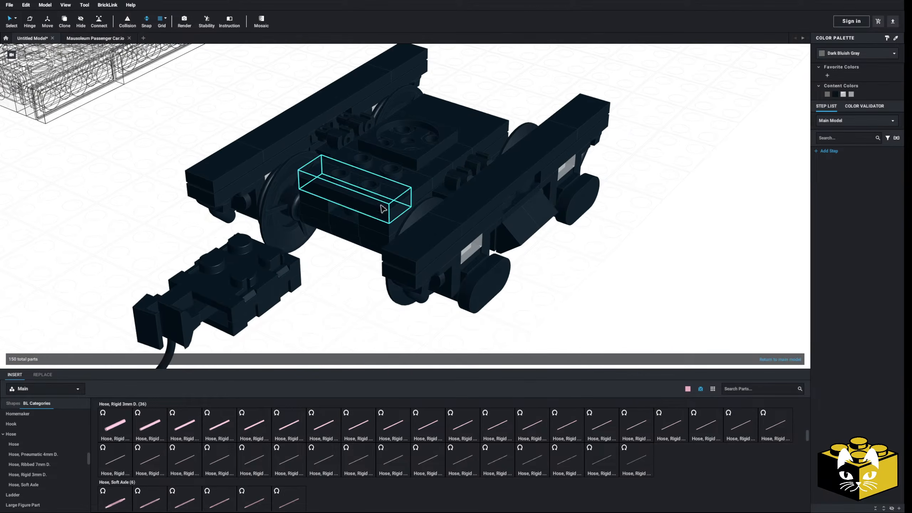
# Detach the black piece at the coupler end of the truck's center frame and set it aside.
pyautogui.moveTo(398, 187); pyautogui.dragTo(92, 236)
pyautogui.moveTo(204, 215); pyautogui.dragTo(236, 236, button='right')
pyautogui.click(341, 256)
pyautogui.press('Delete')
pyautogui.hotkey('ctrl', 'z')
pyautogui.moveTo(324, 267); pyautogui.dragTo(337, 252, button='right')
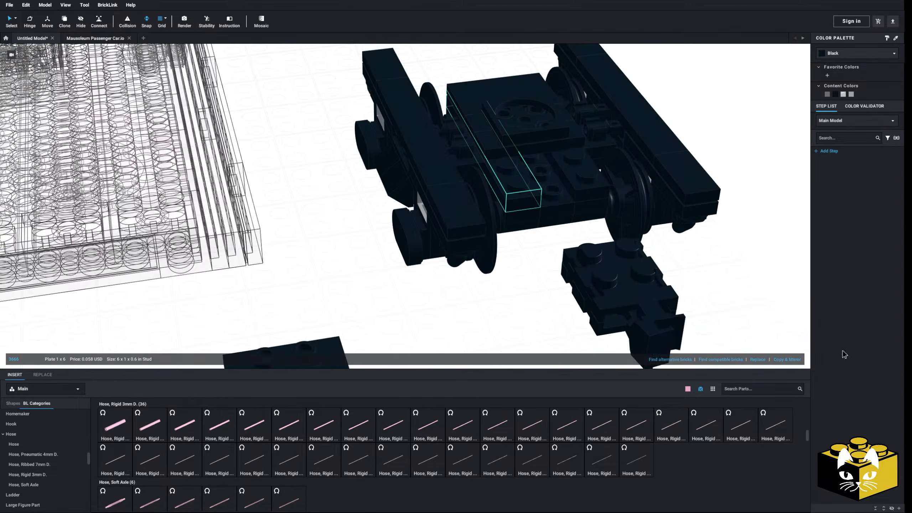
# Move the detached black piece back onto the coupler end of the truck's center frame.
pyautogui.moveTo(442, 318); pyautogui.dragTo(362, 284, button='right')
pyautogui.moveTo(154, 289); pyautogui.dragTo(487, 180)
pyautogui.moveTo(357, 267); pyautogui.dragTo(309, 264, button='right')
# Bridge the coupler block and the truck's center frame with a Tile 2 x 4 and color it black.
pyautogui.scroll(-7, 41, 449)
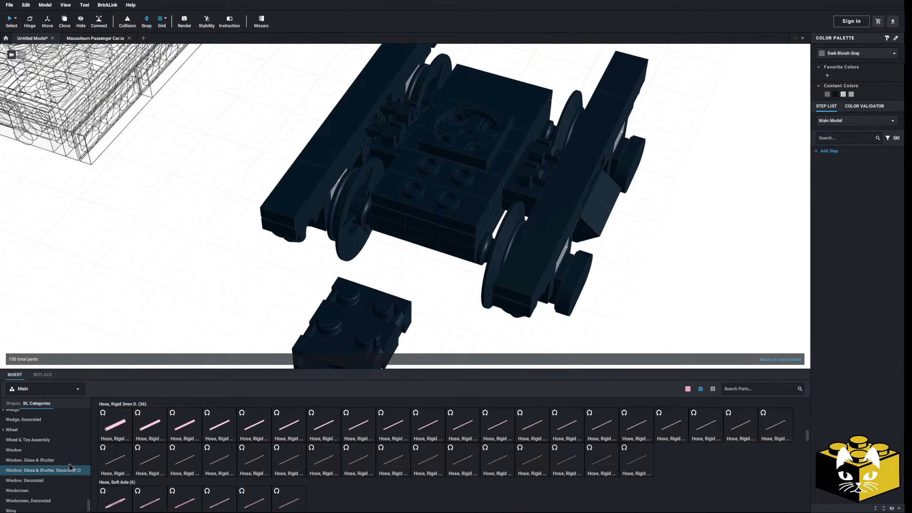
pyautogui.click(72, 468)
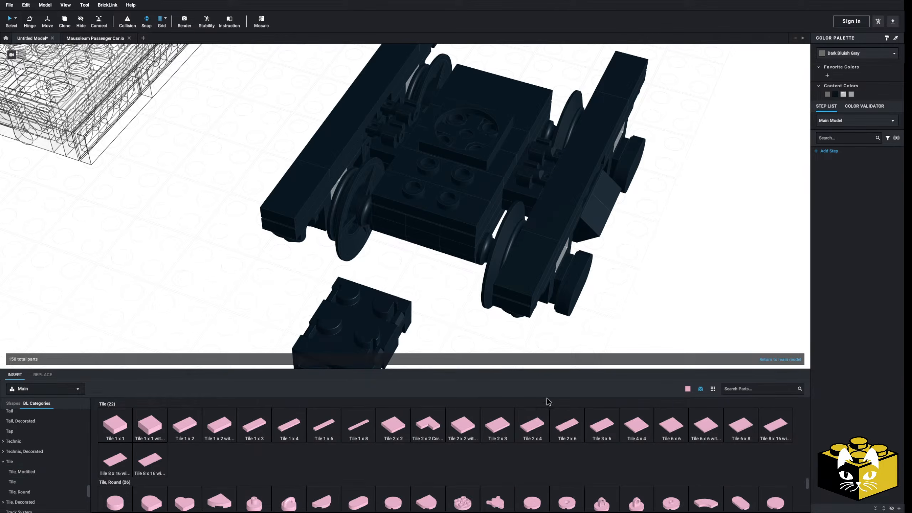
pyautogui.moveTo(534, 435); pyautogui.dragTo(417, 203)
pyautogui.moveTo(434, 263); pyautogui.dragTo(437, 255)
pyautogui.click(424, 226)
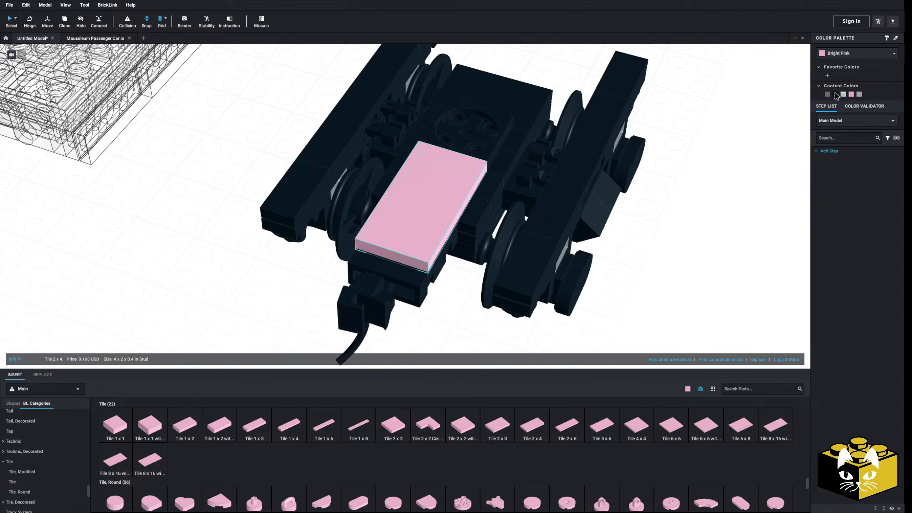
pyautogui.click(835, 94)
pyautogui.click(729, 220)
pyautogui.moveTo(729, 219); pyautogui.dragTo(702, 228, button='right')
pyautogui.scroll(-5, 654, 252)
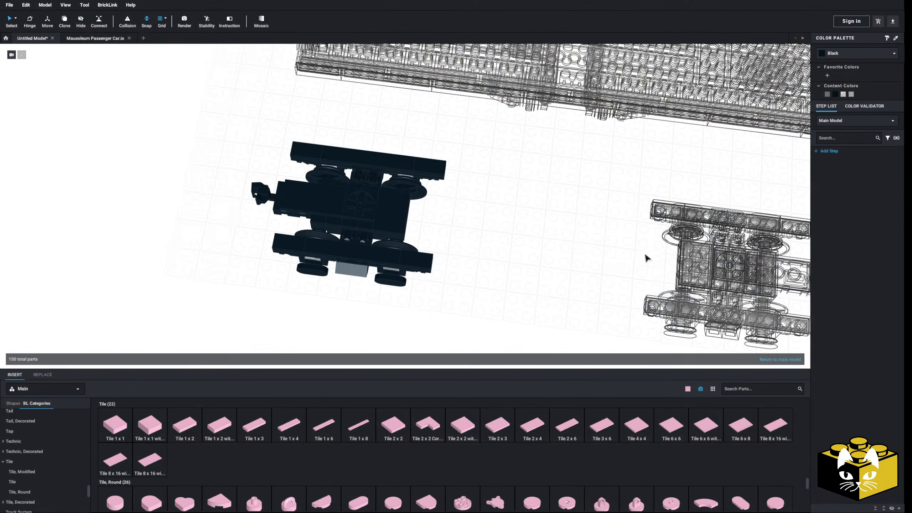
# Leave the edited truck submodel and release the other truck submodel into individual parts.
pyautogui.doubleClick(610, 266)
pyautogui.moveTo(565, 294); pyautogui.dragTo(517, 270, button='right')
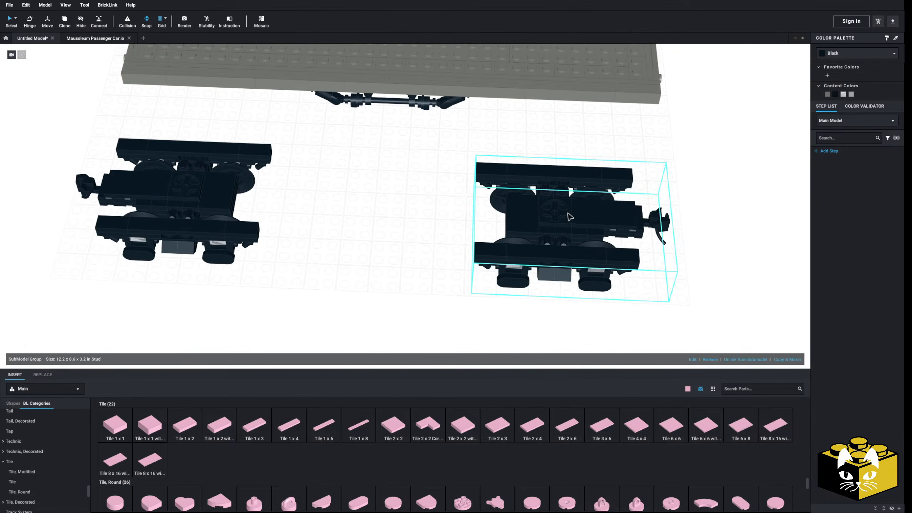
pyautogui.click(714, 359)
pyautogui.click(428, 298)
pyautogui.moveTo(423, 297); pyautogui.dragTo(284, 286, button='middle')
pyautogui.moveTo(284, 287); pyautogui.dragTo(269, 350, button='right')
pyautogui.scroll(5, 362, 309)
# Delete the upper layers of black plates covering the center frame of the released truck.
pyautogui.click(254, 268)
pyautogui.press('Delete')
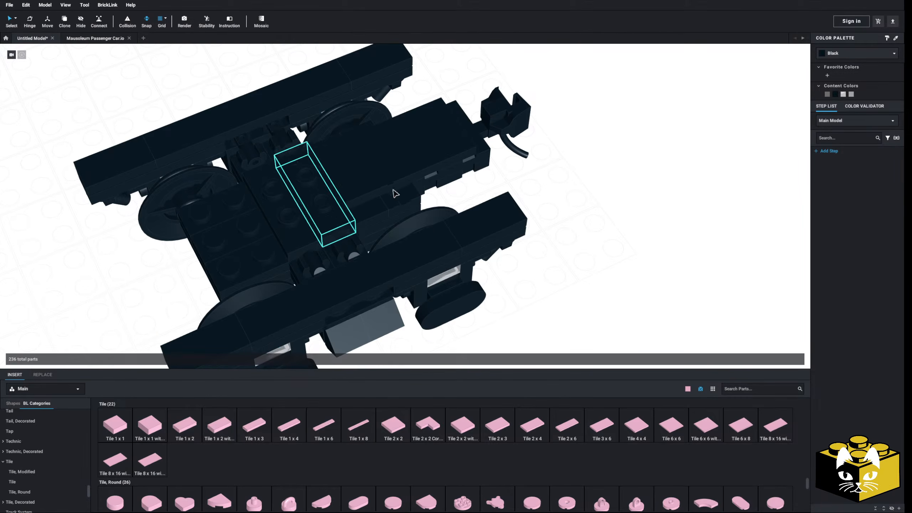
pyautogui.click(362, 211)
pyautogui.press('Delete')
pyautogui.click(392, 203)
pyautogui.press('Delete')
pyautogui.click(304, 214)
pyautogui.press('Delete')
pyautogui.click(320, 210)
pyautogui.press('Delete')
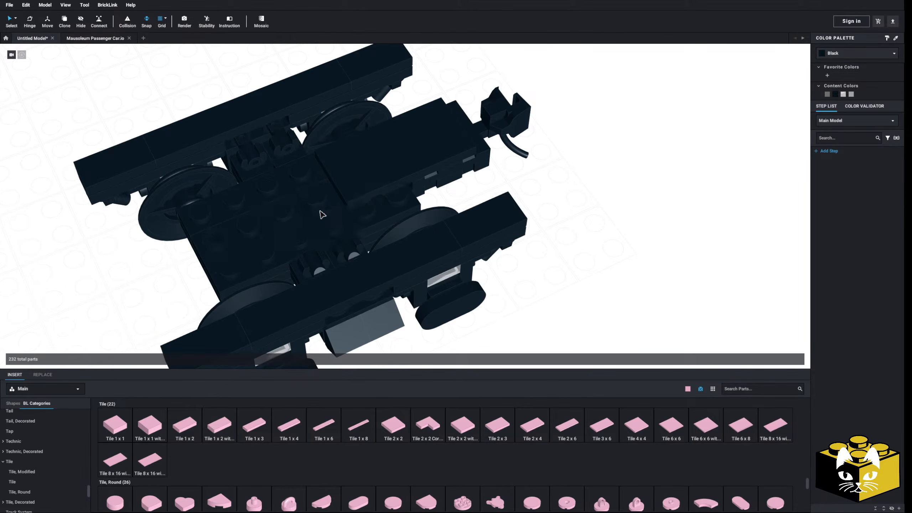
pyautogui.press('Delete')
pyautogui.click(287, 197)
pyautogui.press('Delete')
pyautogui.click(305, 246)
# Delete the black pieces stacked across the middle of the center frame, between the two side frames.
pyautogui.press('Delete')
pyautogui.moveTo(253, 246); pyautogui.dragTo(322, 227, button='right')
pyautogui.click(343, 179)
pyautogui.press('Delete')
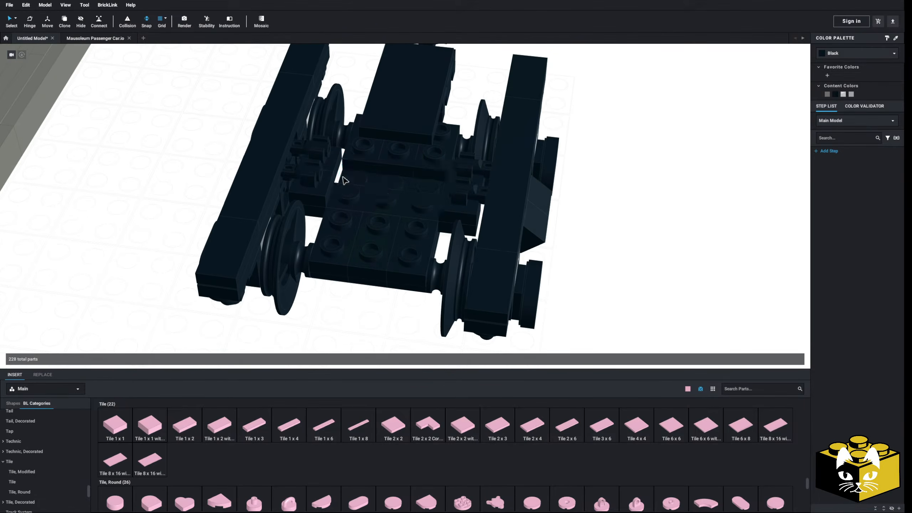
pyautogui.click(362, 194)
pyautogui.press('Delete')
pyautogui.click(371, 164)
pyautogui.press('Delete')
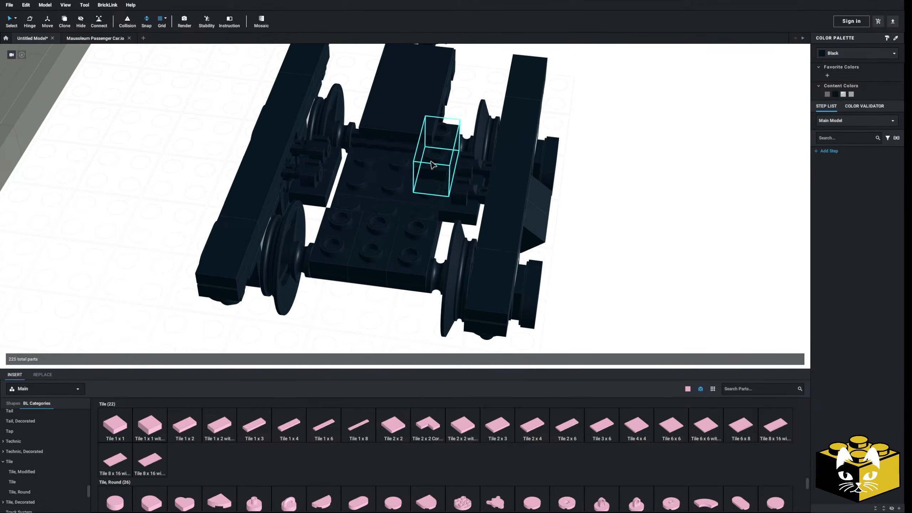
pyautogui.click(431, 163)
# Delete the pieces over the rear axle, the remaining center plate and the two small spacers on that axle.
pyautogui.press('Delete')
pyautogui.click(379, 237)
pyautogui.press('Delete')
pyautogui.click(409, 243)
pyautogui.press('Delete')
pyautogui.click(340, 233)
pyautogui.press('Delete')
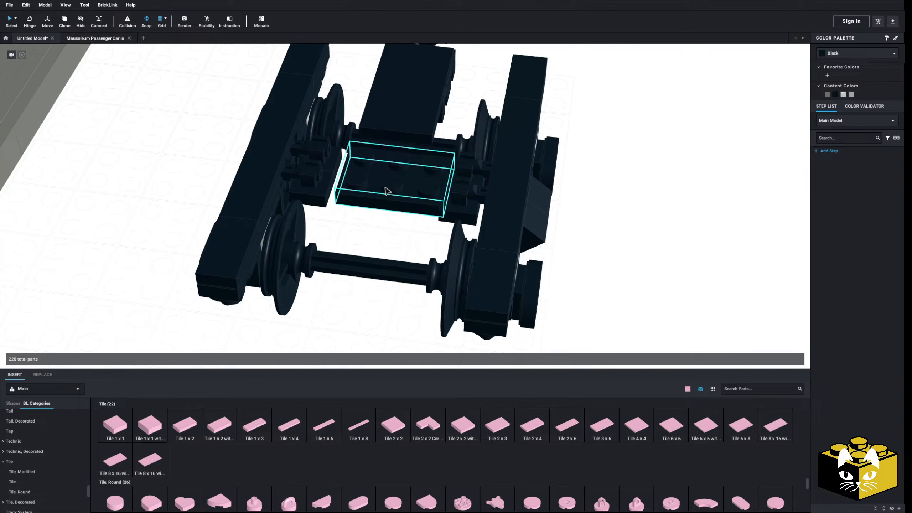
pyautogui.click(386, 190)
pyautogui.press('Delete')
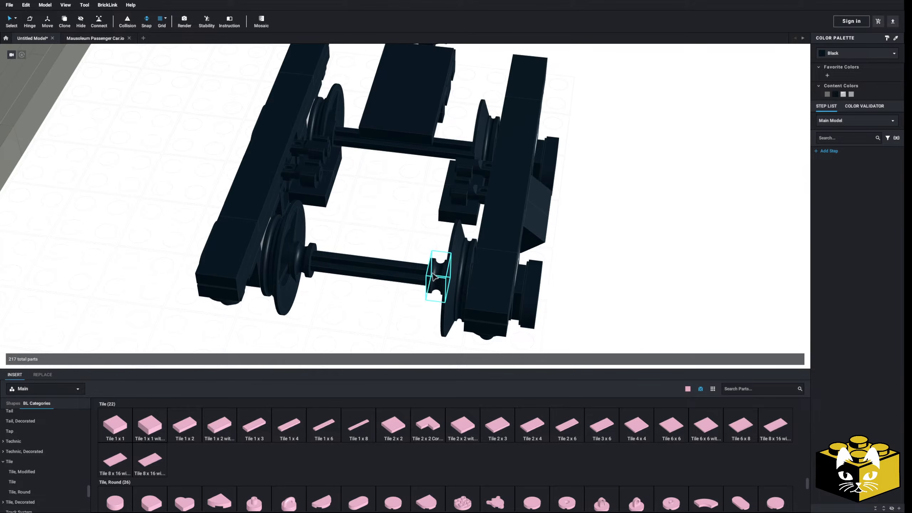
pyautogui.click(311, 255)
pyautogui.press('Delete')
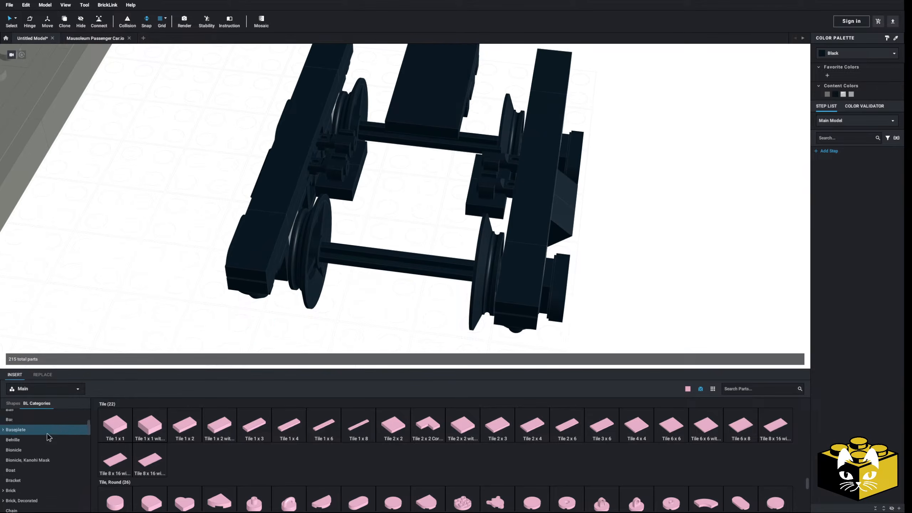
# Insert a Technic Brick 1 x 8 with Holes along the inner side of one pair of wheels, crossing both axles.
pyautogui.scroll(-10, 43, 443)
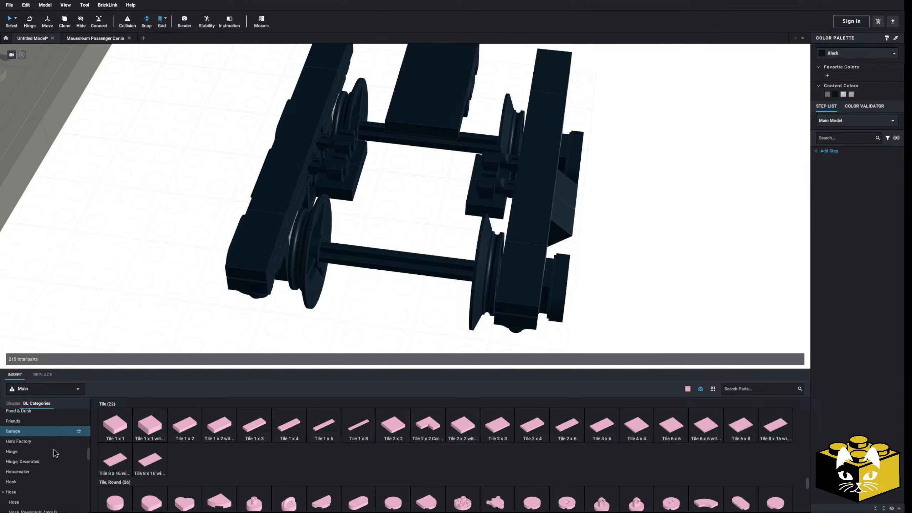
pyautogui.scroll(-3, 36, 454)
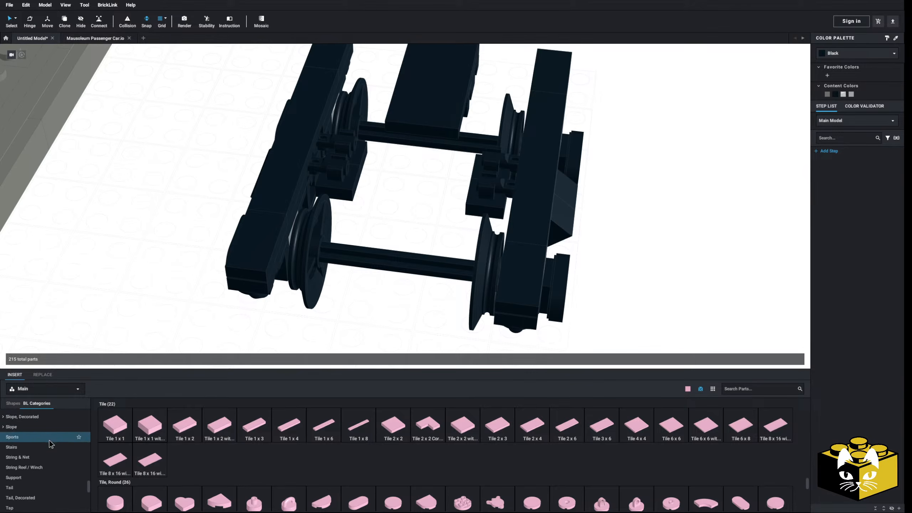
pyautogui.scroll(-1, 5, 465)
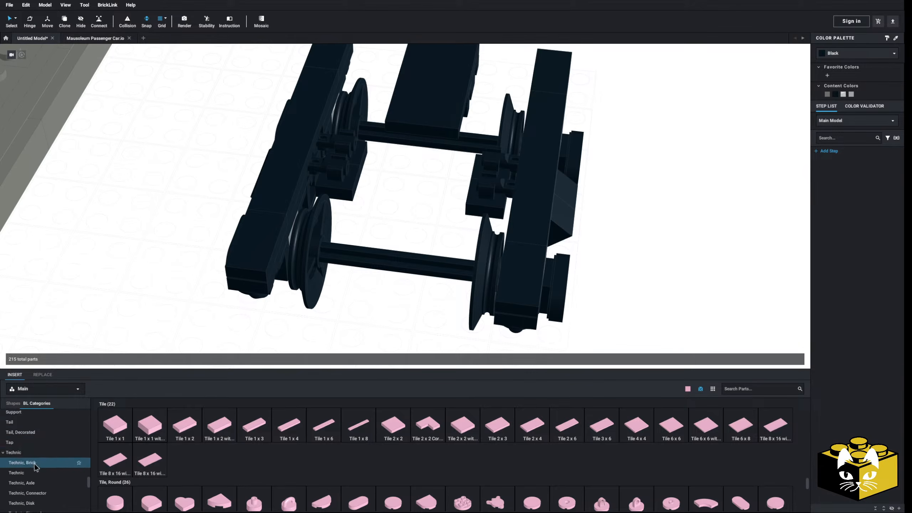
pyautogui.click(33, 465)
pyautogui.scroll(-3, 327, 276)
pyautogui.moveTo(326, 276); pyautogui.dragTo(299, 286, button='right')
pyautogui.scroll(3, 299, 284)
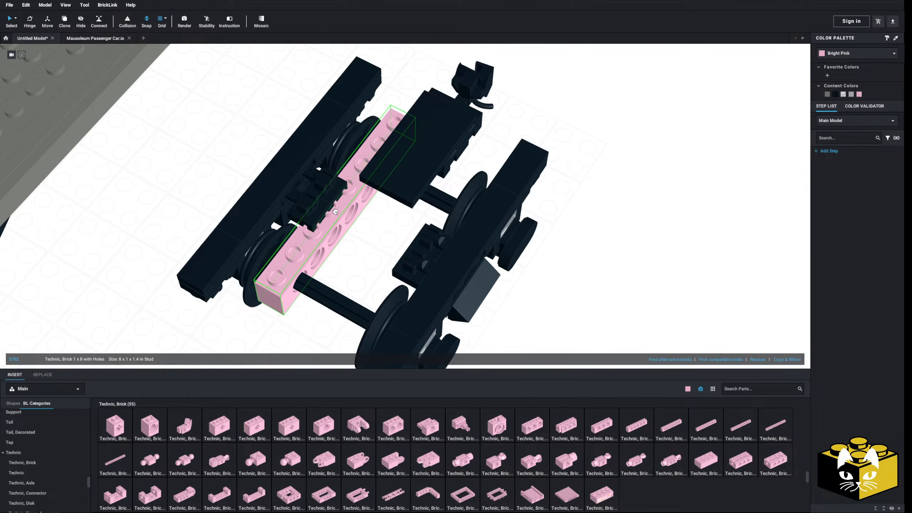
pyautogui.moveTo(339, 232); pyautogui.dragTo(418, 269, button='right')
pyautogui.scroll(2, 420, 274)
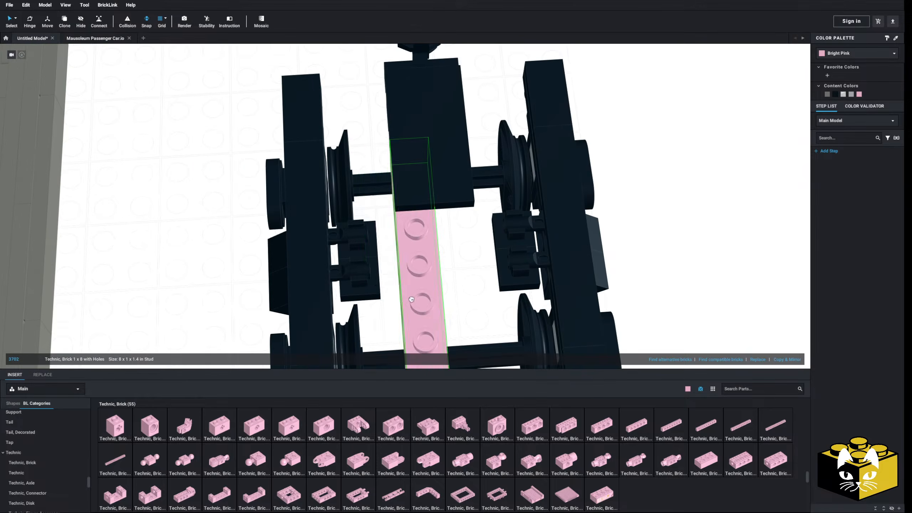
pyautogui.click(379, 284)
pyautogui.scroll(-2, 420, 286)
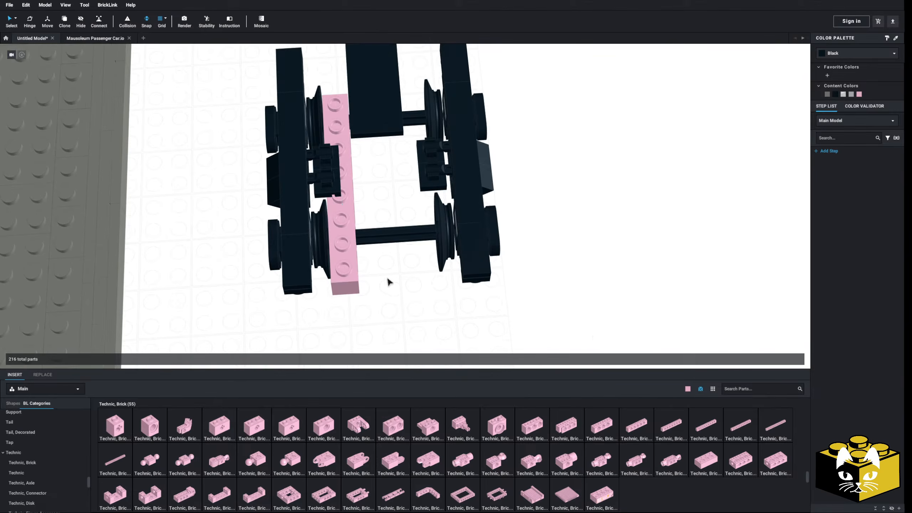
# Add a second Technic Brick 1 x 8 with Holes along the opposite wheels, and move both bricks clear of the truck.
pyautogui.click(658, 415)
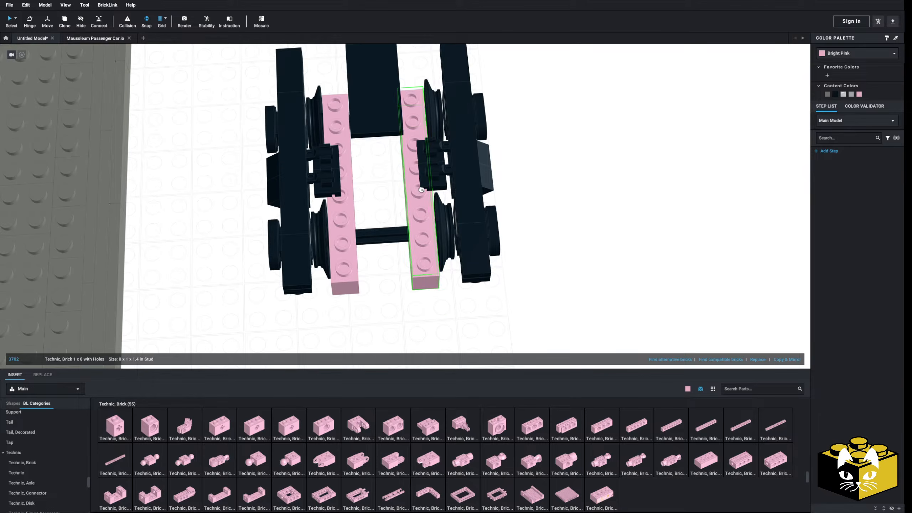
pyautogui.scroll(5, 377, 199)
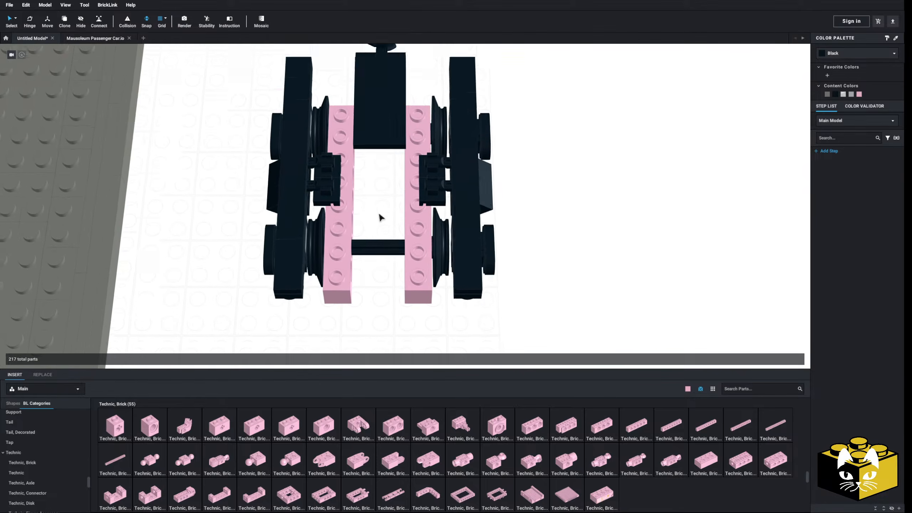
pyautogui.scroll(-5, 385, 252)
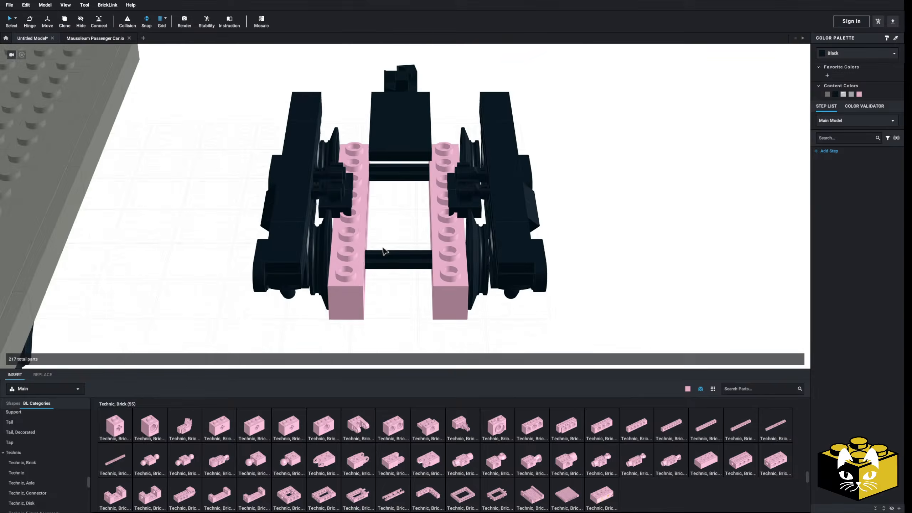
pyautogui.moveTo(376, 274); pyautogui.dragTo(610, 276)
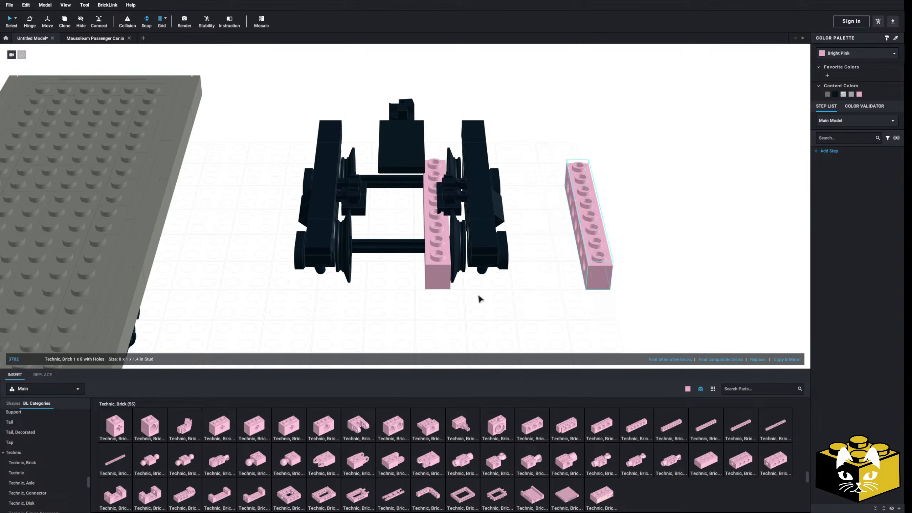
pyautogui.moveTo(442, 276); pyautogui.dragTo(677, 277)
pyautogui.moveTo(578, 315); pyautogui.dragTo(470, 127, button='right')
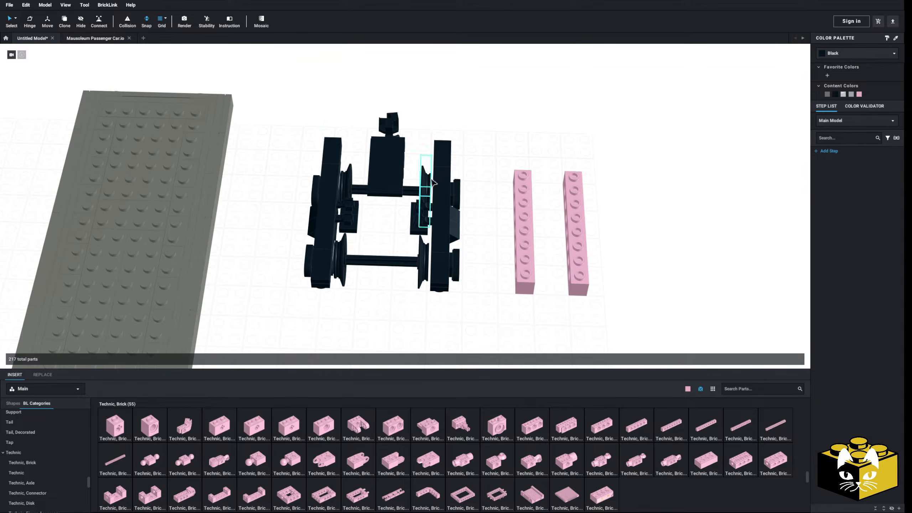
# Select both wheel-and-axle sets of the truck and move them out to the two Technic bricks.
pyautogui.moveTo(432, 183); pyautogui.dragTo(428, 192, button='right')
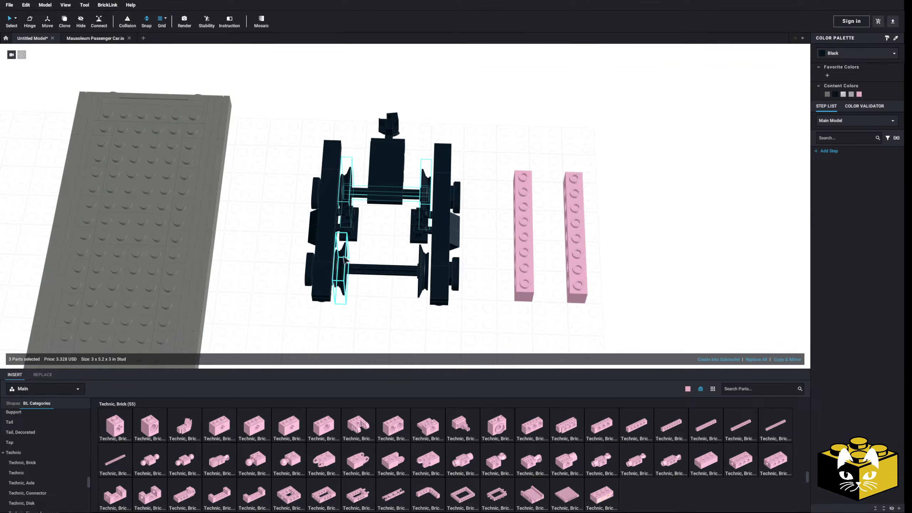
pyautogui.keyDown('ctrl'); pyautogui.click(421, 274); pyautogui.keyUp('ctrl')
pyautogui.moveTo(422, 274); pyautogui.dragTo(567, 222)
pyautogui.moveTo(610, 240); pyautogui.dragTo(531, 203, button='middle')
pyautogui.scroll(5, 531, 202)
pyautogui.moveTo(531, 202); pyautogui.dragTo(519, 214, button='right')
pyautogui.moveTo(519, 214); pyautogui.dragTo(437, 227, button='middle')
pyautogui.scroll(-4, 437, 228)
pyautogui.moveTo(437, 228); pyautogui.dragTo(420, 240, button='right')
pyautogui.moveTo(420, 240); pyautogui.dragTo(358, 262)
pyautogui.moveTo(358, 262); pyautogui.dragTo(405, 269, button='right')
pyautogui.scroll(3, 405, 269)
# Fit the two axles through the holes of the parallel Technic bricks, with the wheels on the outer sides.
pyautogui.moveTo(589, 244); pyautogui.dragTo(462, 280, button='middle')
pyautogui.moveTo(462, 280)
pyautogui.mouseDown(button='right')
pyautogui.moveTo(478, 272)
pyautogui.moveTo(474, 267)
pyautogui.mouseUp(button='right')
pyautogui.moveTo(444, 251); pyautogui.dragTo(450, 245)
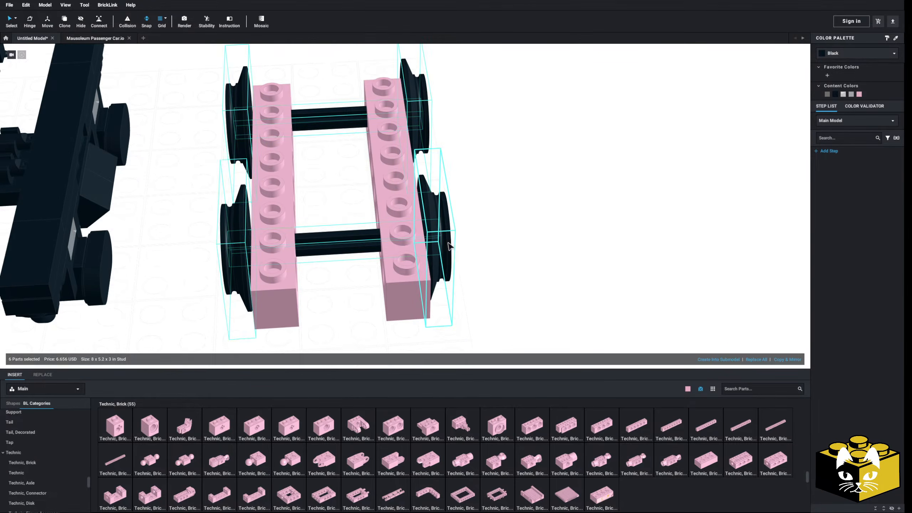
pyautogui.moveTo(375, 246); pyautogui.dragTo(497, 247, button='middle')
pyautogui.moveTo(495, 247); pyautogui.dragTo(485, 241, button='right')
pyautogui.moveTo(356, 250); pyautogui.dragTo(354, 241)
pyautogui.moveTo(445, 274)
pyautogui.mouseDown(button='right')
pyautogui.moveTo(346, 266)
pyautogui.moveTo(403, 265)
pyautogui.moveTo(397, 278)
pyautogui.moveTo(449, 293)
pyautogui.moveTo(417, 285)
pyautogui.moveTo(402, 296)
pyautogui.moveTo(417, 253)
pyautogui.moveTo(452, 274)
pyautogui.mouseUp(button='right')
pyautogui.click(397, 278)
pyautogui.scroll(-3, 397, 278)
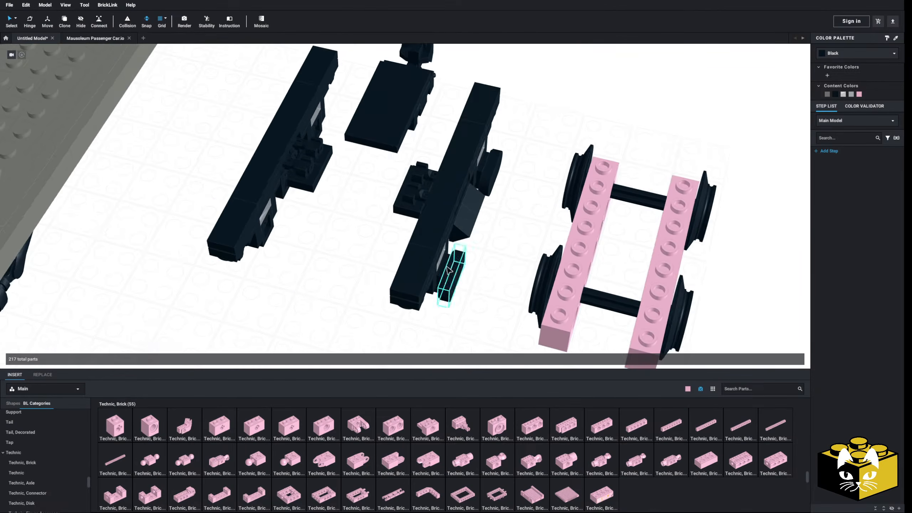
# Place a Plate, Modified 4 x 4 with 2 x 2 Open Center across the middle of both Technic bricks.
pyautogui.scroll(3, 413, 262)
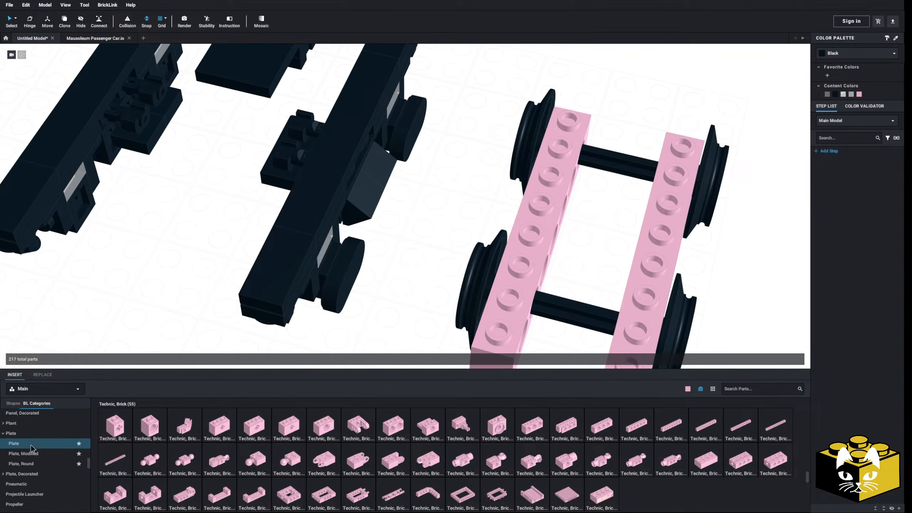
pyautogui.scroll(-5, 401, 441)
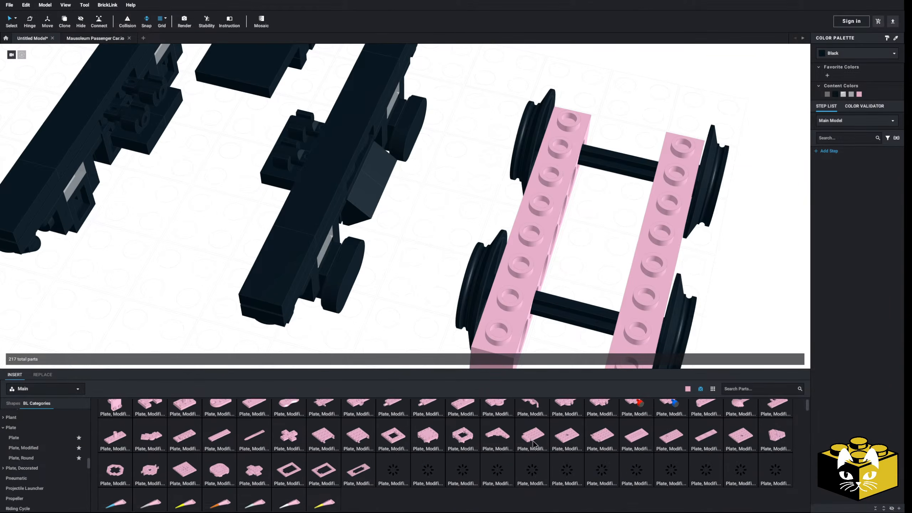
pyautogui.click(400, 441)
pyautogui.click(615, 233)
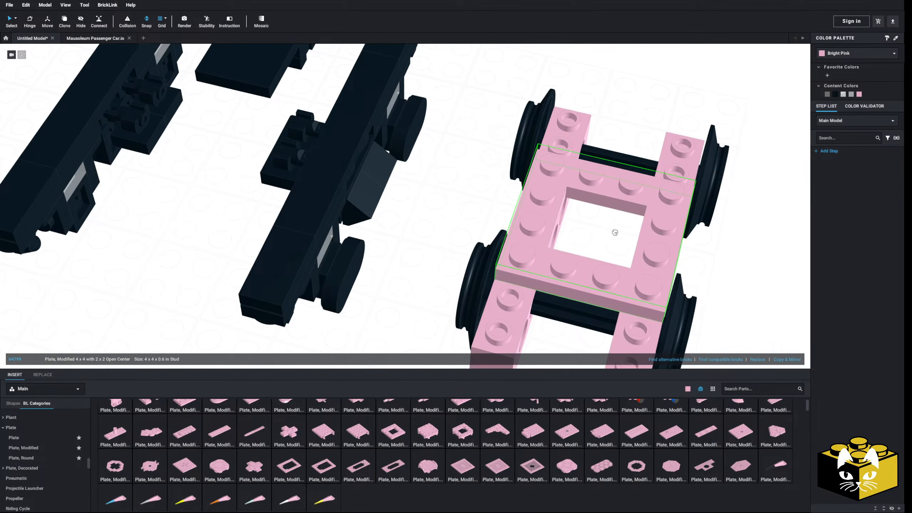
pyautogui.scroll(-4, 402, 270)
pyautogui.moveTo(422, 296); pyautogui.dragTo(480, 299, button='right')
pyautogui.scroll(2, 309, 427)
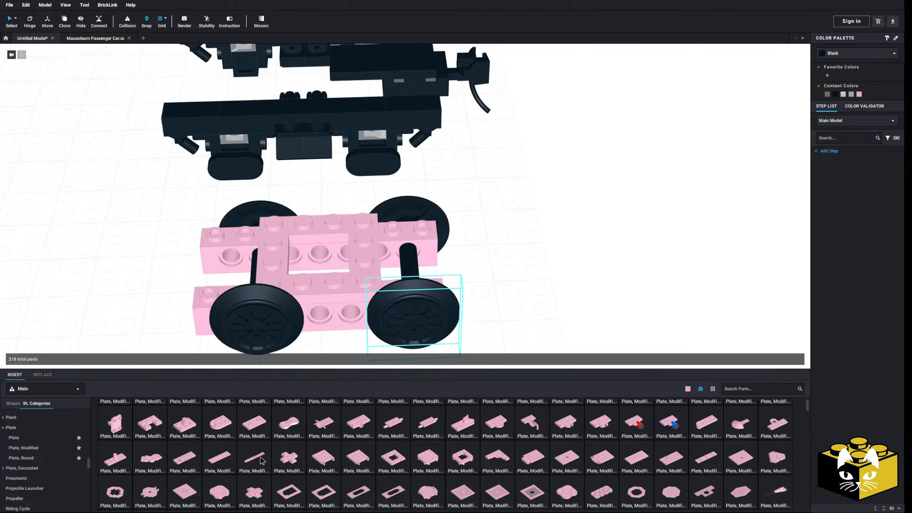
# Add a Plate 1 x 2 to one end of each Technic brick and bridge that end with a 2 x 4 plate.
pyautogui.click(32, 441)
pyautogui.scroll(3, 484, 328)
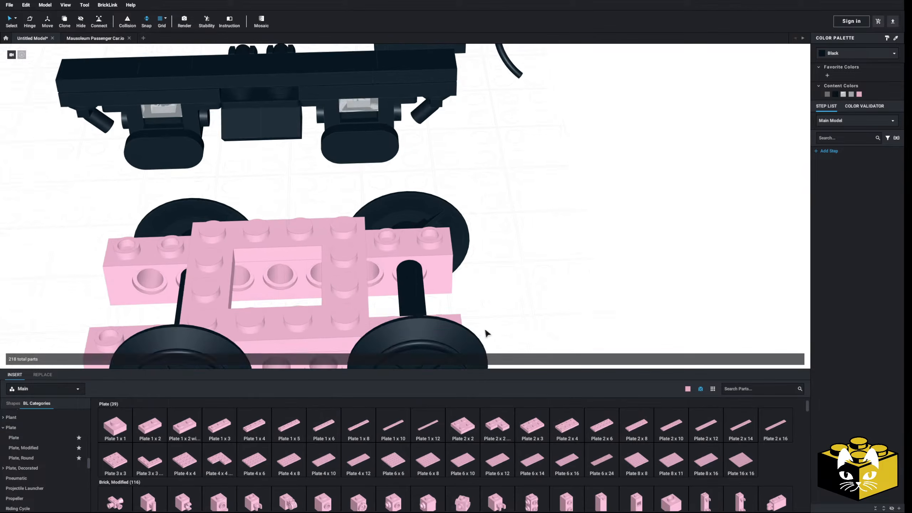
pyautogui.click(427, 231)
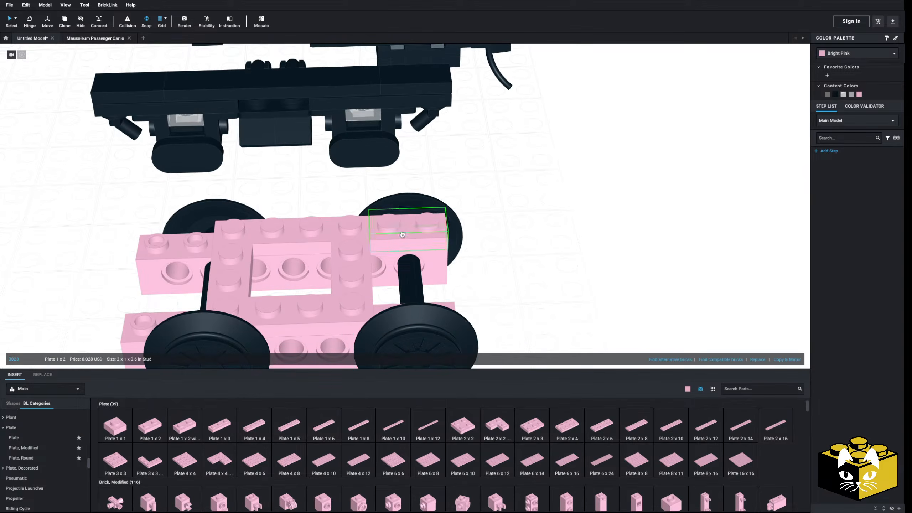
pyautogui.click(151, 429)
pyautogui.click(423, 311)
pyautogui.click(569, 281)
pyautogui.scroll(-3, 569, 281)
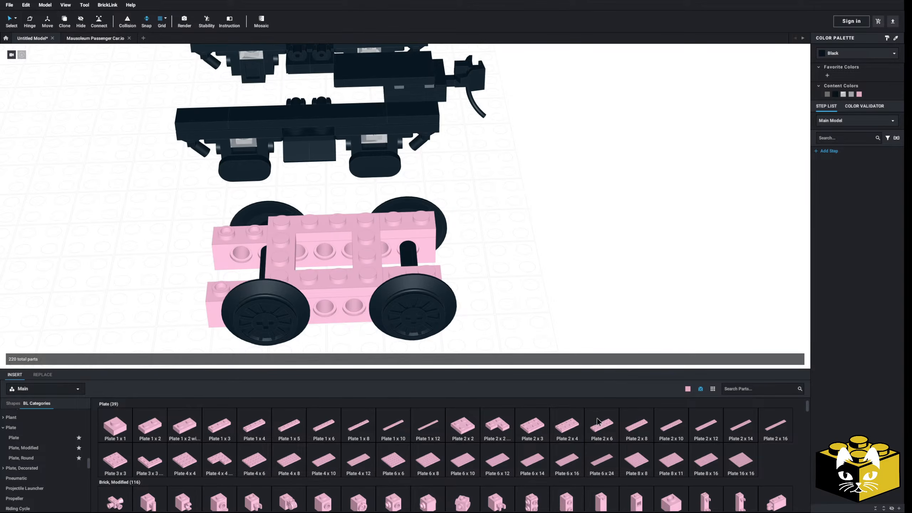
pyautogui.moveTo(510, 330); pyautogui.dragTo(409, 238)
# Move the coupler block with its black tile onto the plated end of the new wheel frame.
pyautogui.scroll(-4, 526, 248)
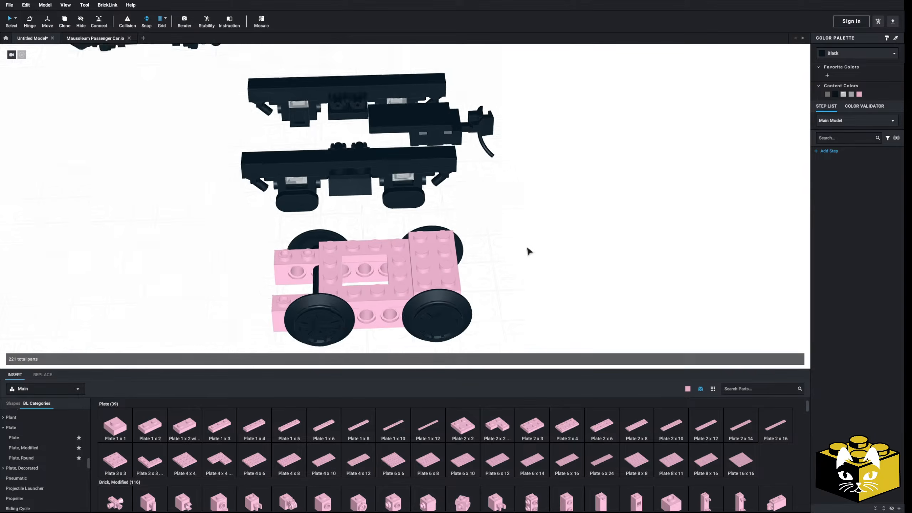
pyautogui.moveTo(527, 248); pyautogui.dragTo(504, 190, button='right')
pyautogui.moveTo(424, 172); pyautogui.dragTo(447, 296)
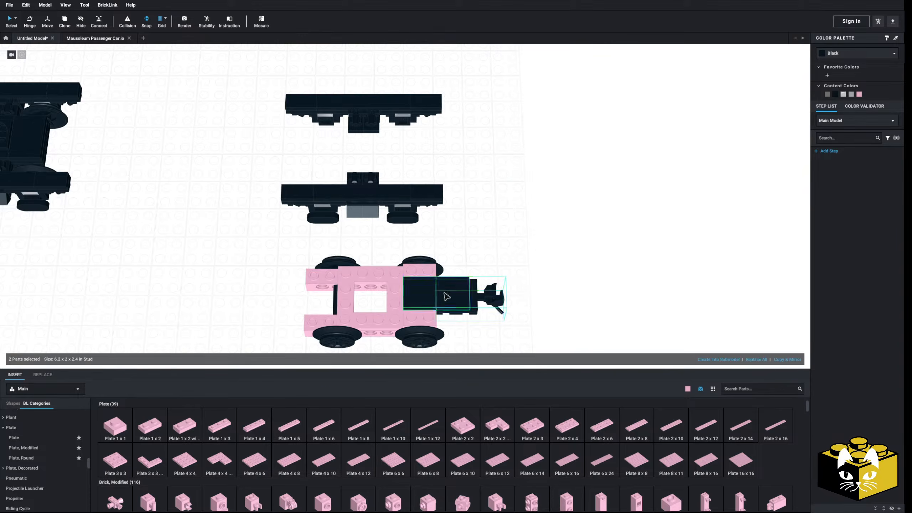
# Examine how the new pink wheel frame lines up with the detached black side frames.
pyautogui.moveTo(547, 238); pyautogui.dragTo(301, 354)
pyautogui.click(308, 299)
pyautogui.moveTo(551, 250); pyautogui.dragTo(300, 367)
pyautogui.moveTo(401, 309); pyautogui.dragTo(171, 280)
pyautogui.moveTo(171, 280); pyautogui.dragTo(637, 326, button='middle')
pyautogui.moveTo(637, 325); pyautogui.dragTo(257, 200)
pyautogui.click(291, 246)
pyautogui.moveTo(291, 247); pyautogui.dragTo(180, 166, button='right')
pyautogui.moveTo(295, 177); pyautogui.dragTo(775, 302)
pyautogui.moveTo(775, 302); pyautogui.dragTo(119, 266, button='middle')
pyautogui.moveTo(119, 266); pyautogui.dragTo(399, 143)
pyautogui.click(294, 247)
pyautogui.moveTo(294, 247); pyautogui.dragTo(358, 304, button='middle')
# Delete two unneeded parts from the truck pieces.
pyautogui.scroll(3, 429, 266)
pyautogui.moveTo(358, 303)
pyautogui.mouseDown(button='right')
pyautogui.moveTo(347, 286)
pyautogui.moveTo(362, 290)
pyautogui.moveTo(316, 312)
pyautogui.moveTo(376, 315)
pyautogui.moveTo(358, 309)
pyautogui.moveTo(386, 303)
pyautogui.moveTo(373, 330)
pyautogui.moveTo(396, 328)
pyautogui.moveTo(383, 302)
pyautogui.moveTo(360, 310)
pyautogui.mouseUp(button='right')
pyautogui.click(256, 207)
pyautogui.press('Delete')
pyautogui.click(220, 218)
pyautogui.press('Delete')
# Compare the rebuilt wheel frame with the original truck from rail level.
pyautogui.moveTo(220, 219); pyautogui.dragTo(547, 248, button='right')
pyautogui.scroll(-4, 472, 269)
pyautogui.moveTo(471, 268); pyautogui.dragTo(201, 251, button='right')
pyautogui.moveTo(201, 266); pyautogui.dragTo(512, 254, button='middle')
pyautogui.moveTo(513, 254); pyautogui.dragTo(396, 278, button='right')
pyautogui.scroll(5, 427, 283)
pyautogui.click(392, 273)
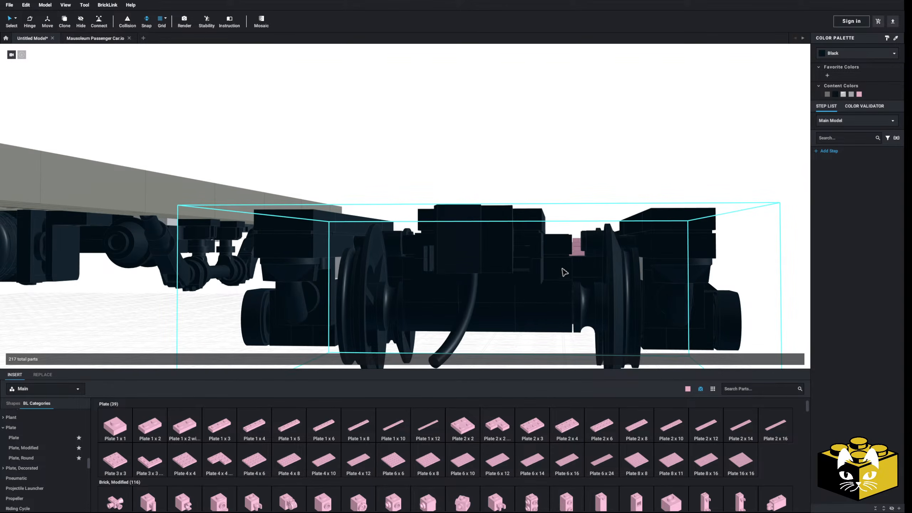
pyautogui.moveTo(559, 270); pyautogui.dragTo(539, 279, button='right')
pyautogui.scroll(-5, 539, 278)
pyautogui.moveTo(318, 300)
pyautogui.mouseDown(button='right')
pyautogui.moveTo(219, 290)
pyautogui.moveTo(307, 276)
pyautogui.moveTo(309, 290)
pyautogui.mouseUp(button='right')
pyautogui.moveTo(288, 245); pyautogui.dragTo(376, 247, button='middle')
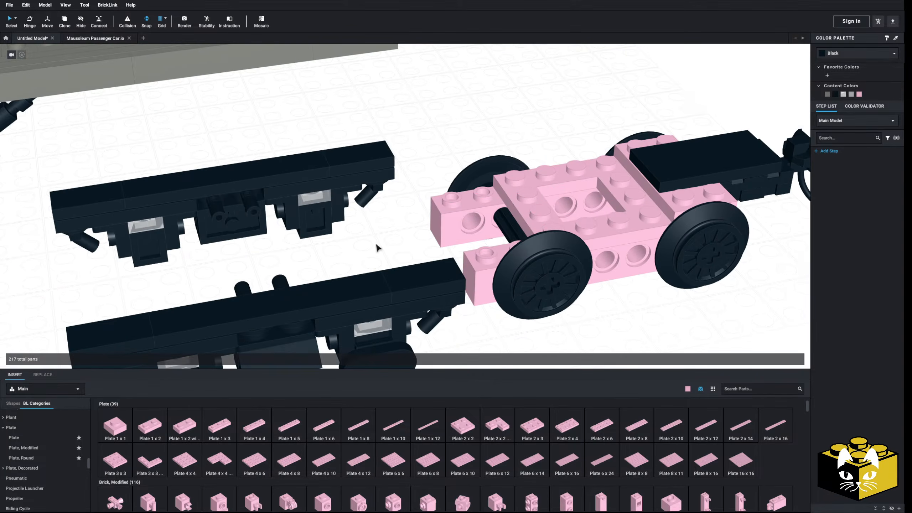
# Remove the 4 x 4 plate with the open center from the top of the two Technic bricks.
pyautogui.press('Delete')
pyautogui.moveTo(349, 246); pyautogui.dragTo(371, 253, button='right')
pyautogui.scroll(-4, 370, 250)
pyautogui.scroll(3, 371, 253)
pyautogui.moveTo(405, 265); pyautogui.dragTo(316, 275, button='middle')
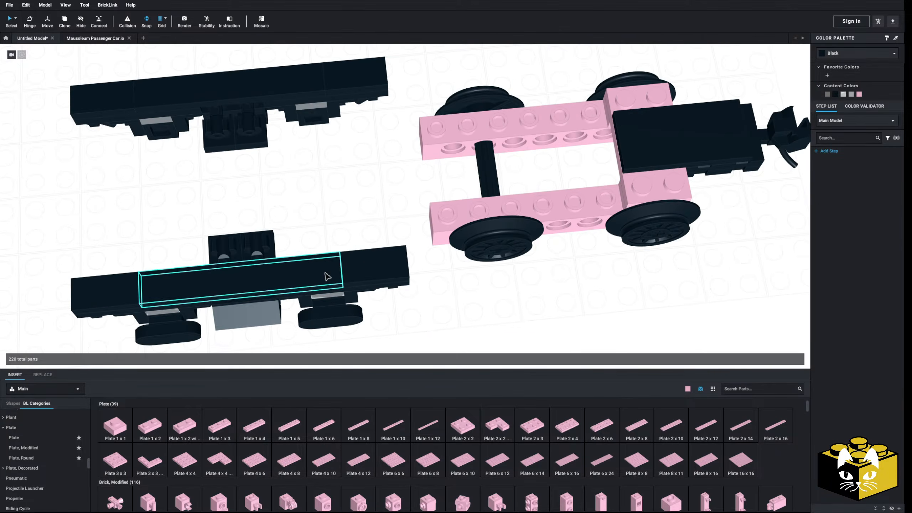
pyautogui.moveTo(325, 273); pyautogui.dragTo(322, 273, button='right')
pyautogui.click(41, 451)
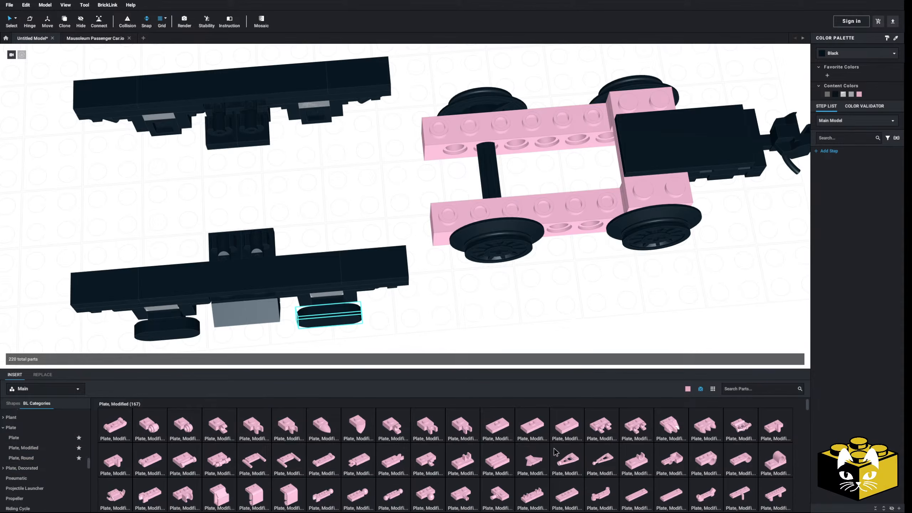
pyautogui.click(565, 497)
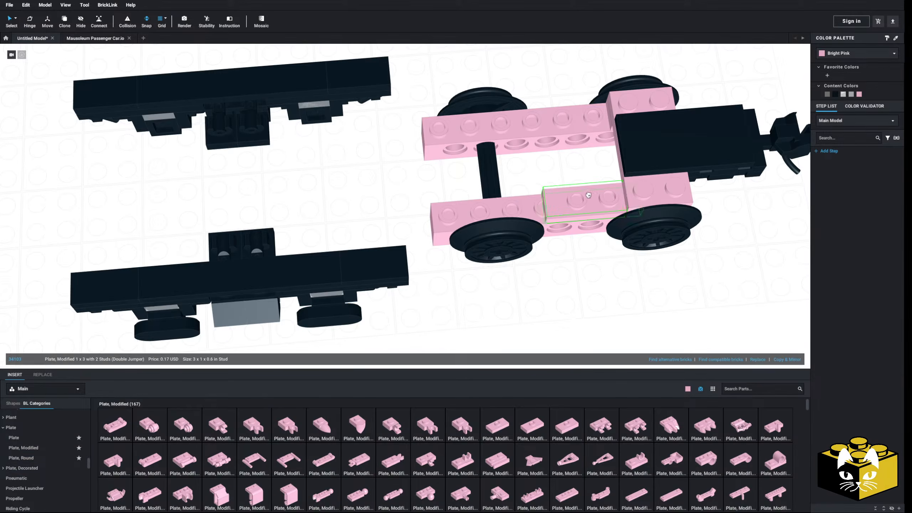
pyautogui.press('Escape')
# Try fitting one complete black side frame against the outer side of the wheel frame's Technic brick.
pyautogui.moveTo(457, 313); pyautogui.dragTo(517, 299, button='middle')
pyautogui.moveTo(533, 294); pyautogui.dragTo(433, 316, button='right')
pyautogui.moveTo(431, 314); pyautogui.dragTo(460, 301, button='middle')
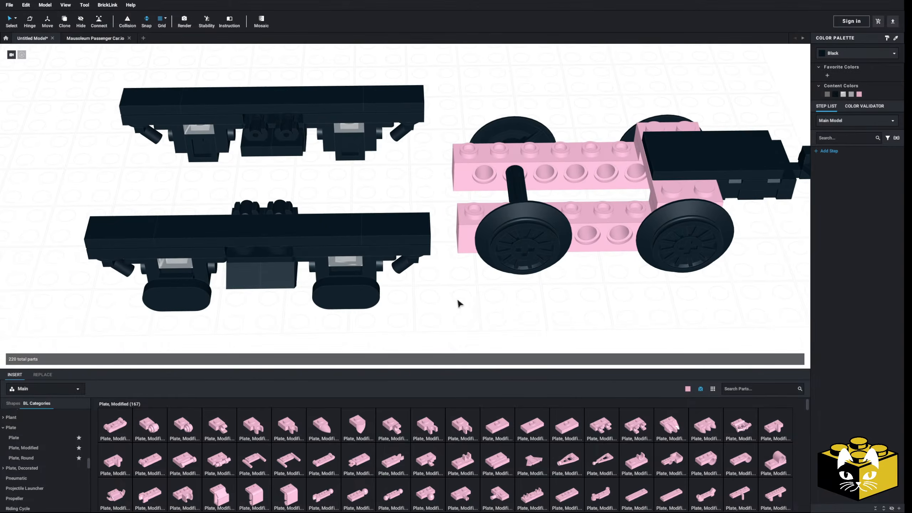
pyautogui.moveTo(426, 305); pyautogui.dragTo(425, 328, button='right')
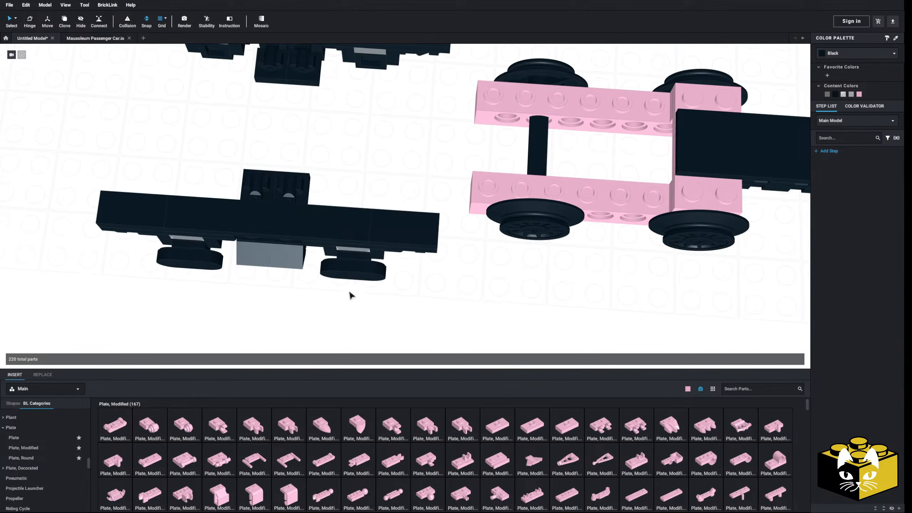
pyautogui.moveTo(64, 148); pyautogui.dragTo(433, 320)
pyautogui.moveTo(293, 187); pyautogui.dragTo(644, 185)
pyautogui.moveTo(640, 183); pyautogui.dragTo(675, 160, button='right')
pyautogui.moveTo(578, 161); pyautogui.dragTo(550, 163, button='middle')
pyautogui.moveTo(536, 206); pyautogui.dragTo(511, 217, button='right')
pyautogui.scroll(2, 511, 218)
pyautogui.moveTo(512, 218); pyautogui.dragTo(581, 231, button='middle')
pyautogui.scroll(1, 581, 231)
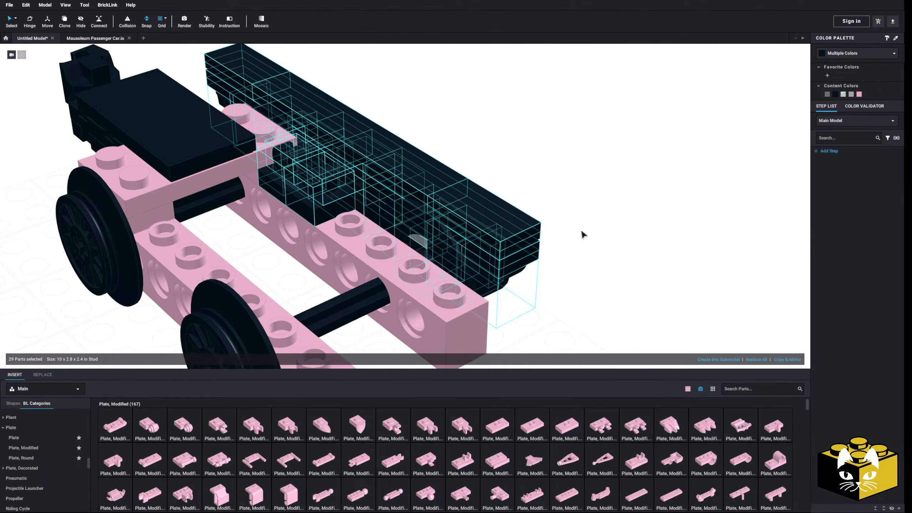
pyautogui.hotkey('ctrl', 'z')
# Delete the protruding connector parts from the inner middle of the black side frames.
pyautogui.click(549, 196)
pyautogui.scroll(-3, 544, 198)
pyautogui.moveTo(544, 198); pyautogui.dragTo(359, 124, button='middle')
pyautogui.moveTo(359, 124); pyautogui.dragTo(488, 158, button='right')
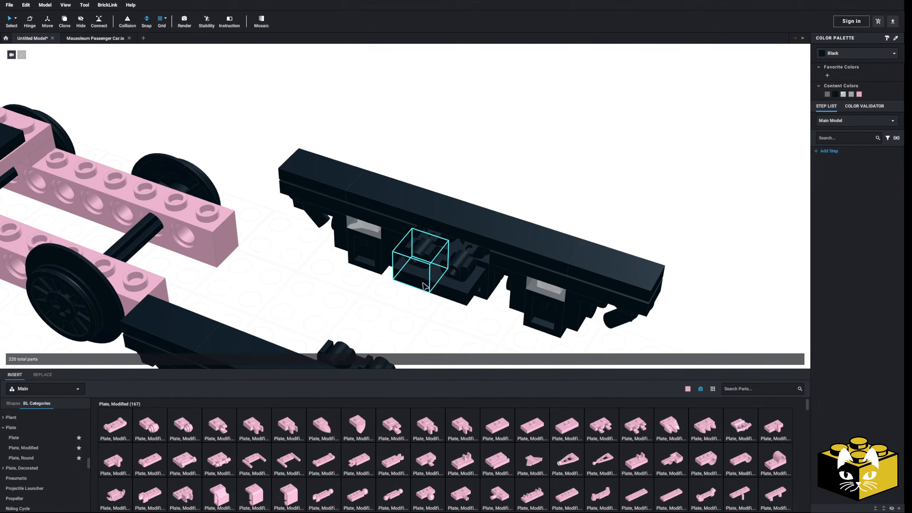
pyautogui.moveTo(460, 285); pyautogui.dragTo(352, 269, button='right')
pyautogui.moveTo(263, 263); pyautogui.dragTo(344, 246, button='right')
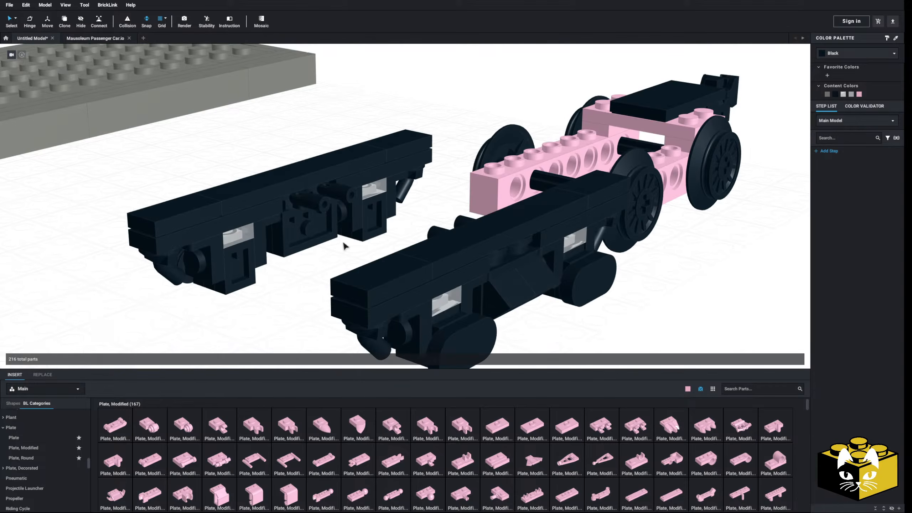
pyautogui.scroll(5, 344, 246)
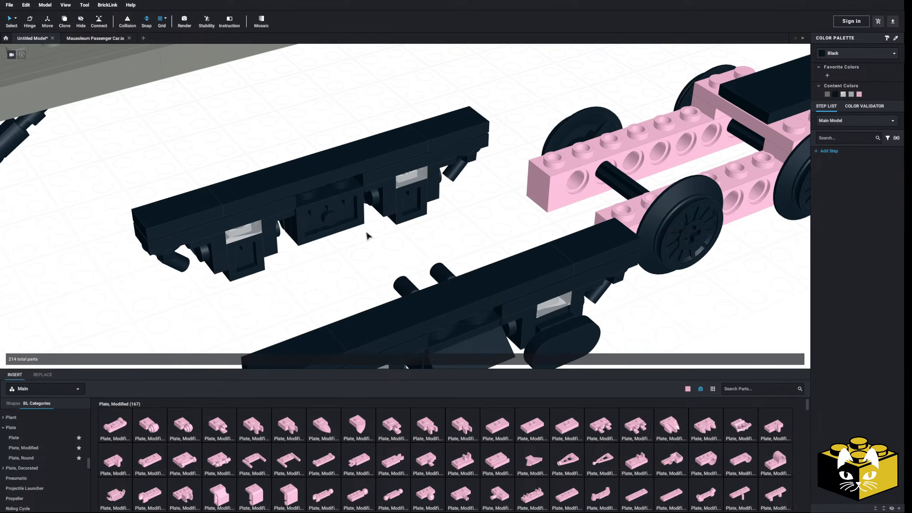
pyautogui.moveTo(367, 236); pyautogui.dragTo(487, 238, button='right')
pyautogui.scroll(3, 359, 230)
pyautogui.moveTo(513, 272); pyautogui.dragTo(395, 237, button='right')
pyautogui.scroll(3, 395, 237)
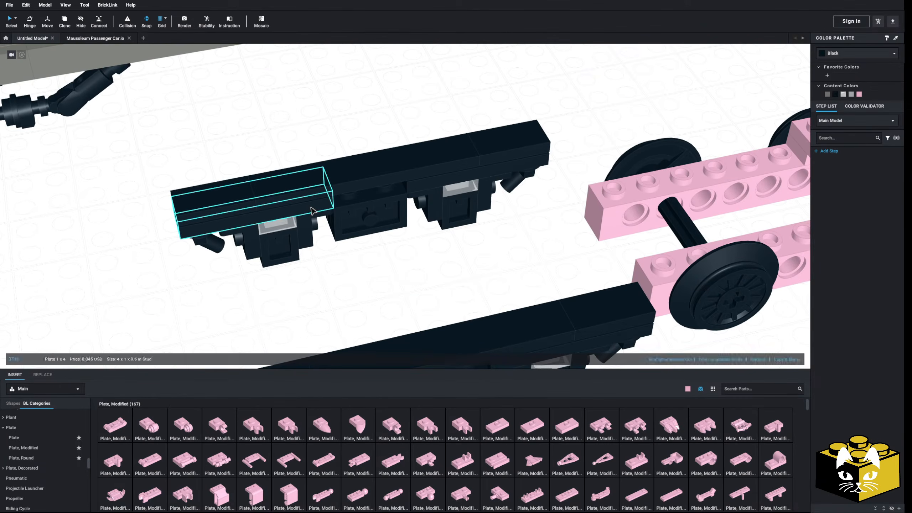
# Replace the two short lower plates of the first side frame with a single Plate 1 x 10.
pyautogui.press('Delete')
pyautogui.click(433, 184)
pyautogui.press('Delete')
pyautogui.click(28, 439)
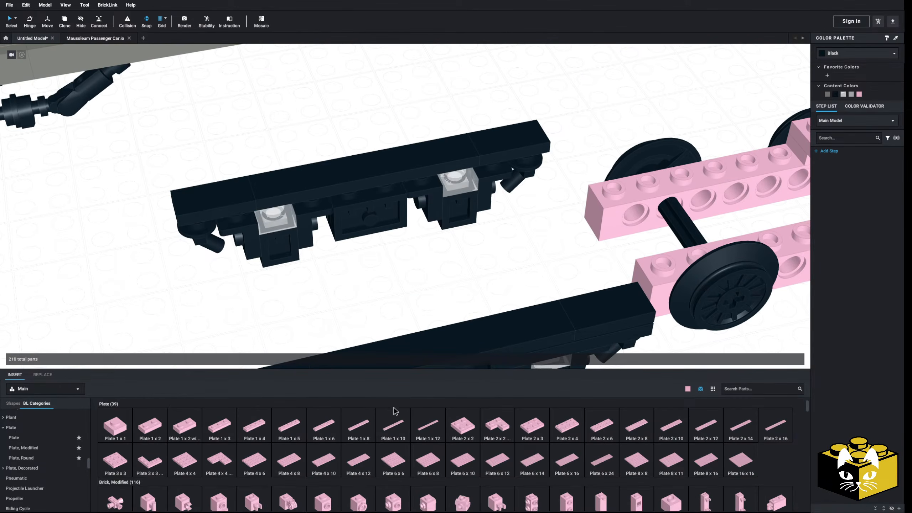
pyautogui.moveTo(398, 429); pyautogui.dragTo(356, 180)
pyautogui.click(349, 275)
# Fit a Plate 1 x 10 in place of the lower plates on the side frame with the oval covers.
pyautogui.scroll(-3, 349, 284)
pyautogui.moveTo(346, 312); pyautogui.dragTo(333, 239, button='middle')
pyautogui.press('Delete')
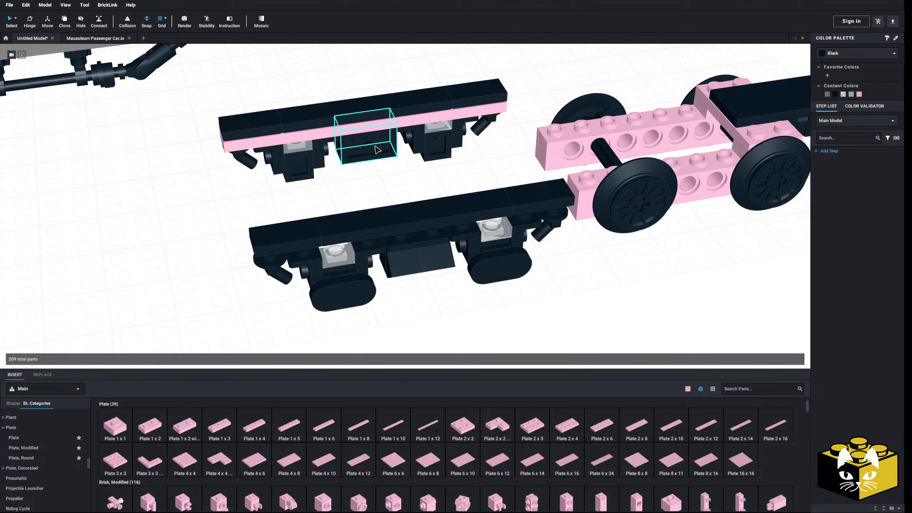
pyautogui.moveTo(339, 179); pyautogui.dragTo(265, 186, button='right')
pyautogui.scroll(3, 270, 181)
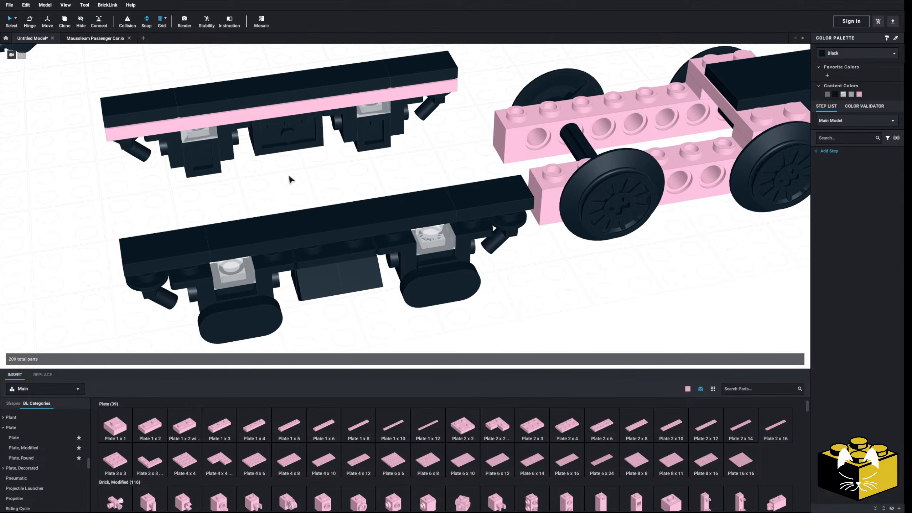
pyautogui.scroll(-4, 317, 343)
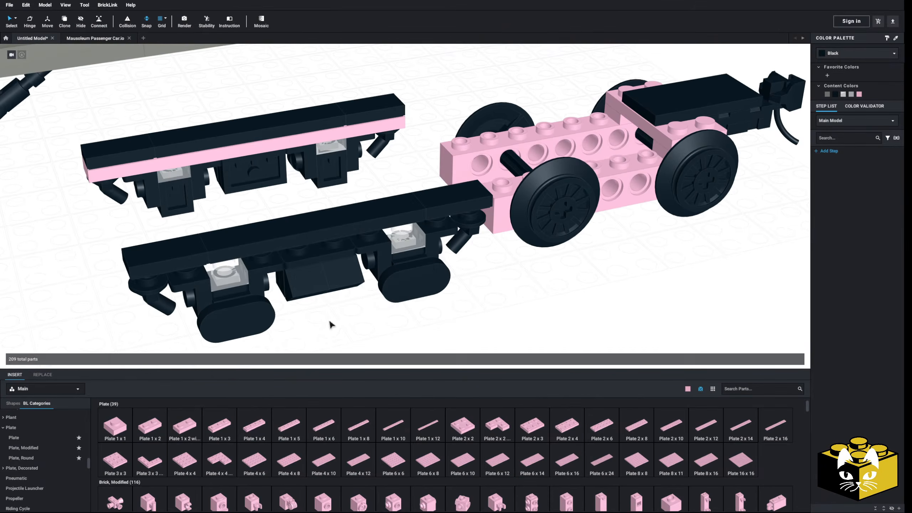
pyautogui.moveTo(388, 427); pyautogui.dragTo(331, 245)
pyautogui.press('Escape')
pyautogui.click(329, 248)
# Recolor both new Plate 1 x 10 parts black.
pyautogui.keyDown('ctrl'); pyautogui.click(247, 151); pyautogui.keyUp('ctrl')
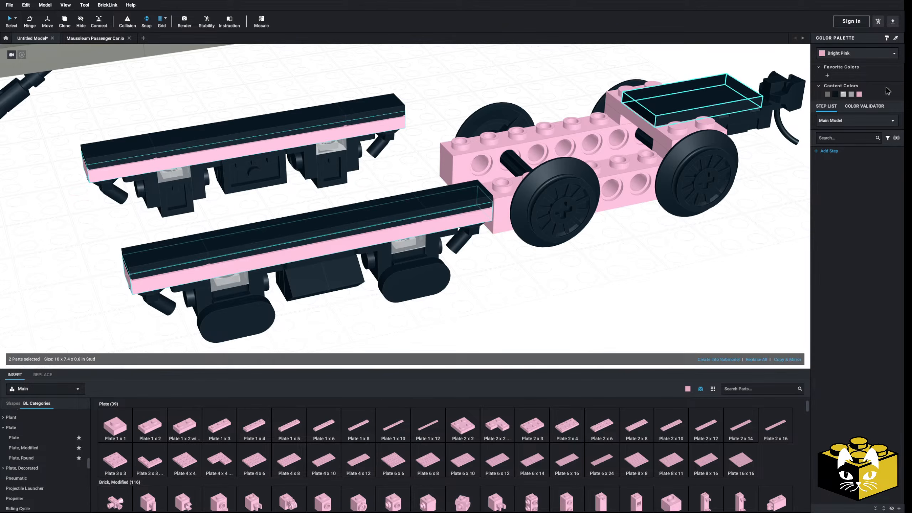
pyautogui.click(834, 94)
pyautogui.click(588, 295)
# Insert two Technic, Pin 1/2 with Friction Ridges into the open holes between the wheels of the nearer Technic brick.
pyautogui.moveTo(589, 295); pyautogui.dragTo(525, 295, button='middle')
pyautogui.moveTo(525, 295); pyautogui.dragTo(537, 294, button='right')
pyautogui.moveTo(537, 294); pyautogui.dragTo(600, 298, button='middle')
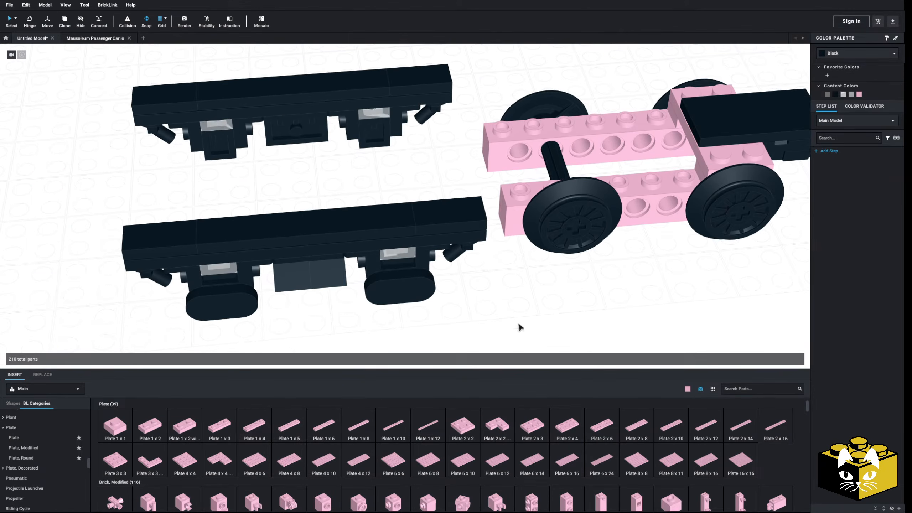
pyautogui.scroll(-5, 56, 434)
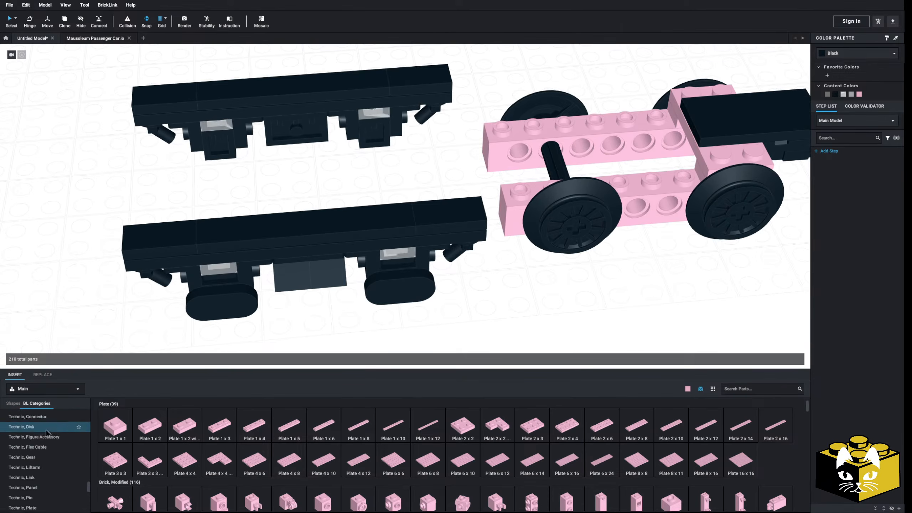
pyautogui.scroll(-2, 54, 445)
pyautogui.click(39, 465)
pyautogui.moveTo(187, 423); pyautogui.dragTo(425, 334)
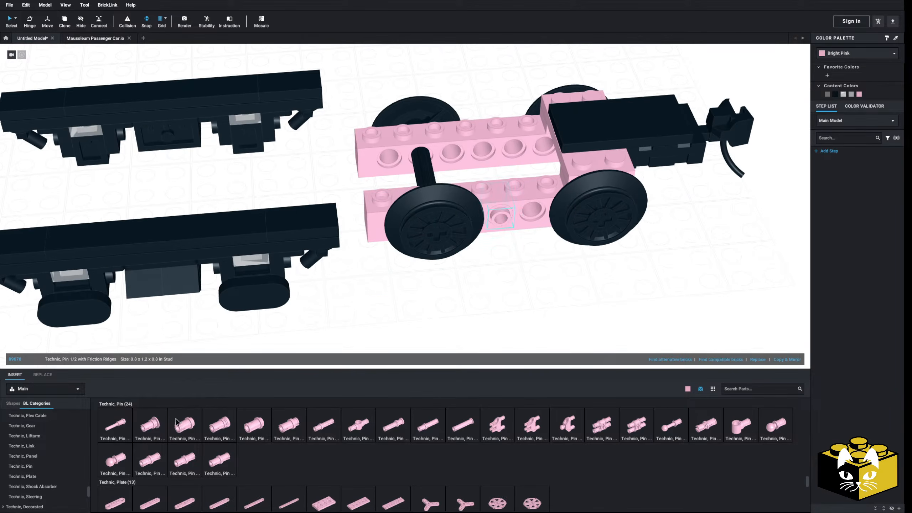
pyautogui.click(475, 275)
pyautogui.moveTo(475, 274)
pyautogui.mouseDown(button='right')
pyautogui.moveTo(525, 276)
pyautogui.moveTo(480, 283)
pyautogui.mouseUp(button='right')
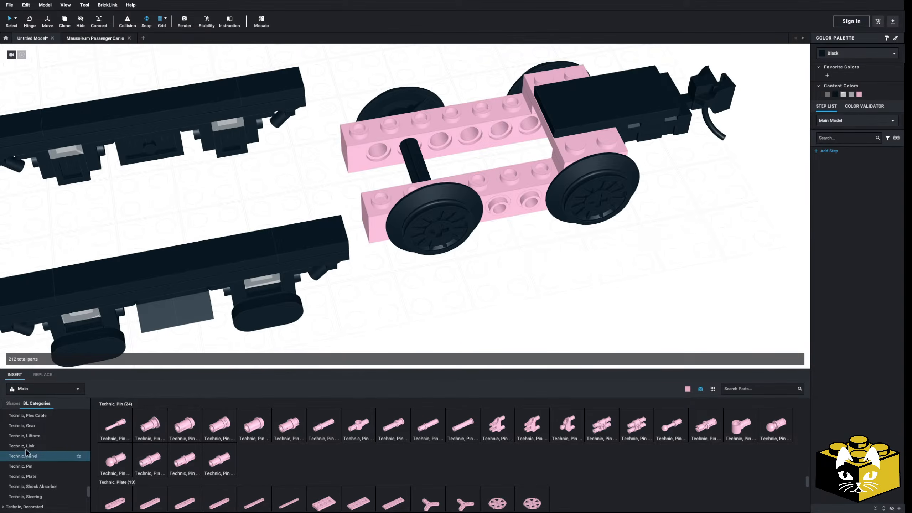
# Stack two Plate 1 x 2 parts sideways on the pins between the wheels.
pyautogui.scroll(5, 23, 453)
pyautogui.scroll(3, 30, 445)
pyautogui.click(44, 456)
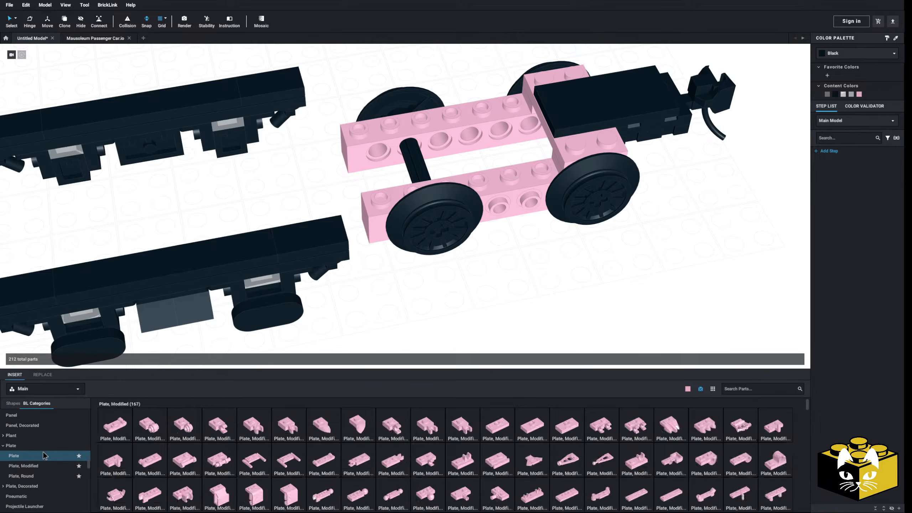
pyautogui.moveTo(226, 398); pyautogui.dragTo(520, 214)
pyautogui.moveTo(155, 433); pyautogui.dragTo(515, 223)
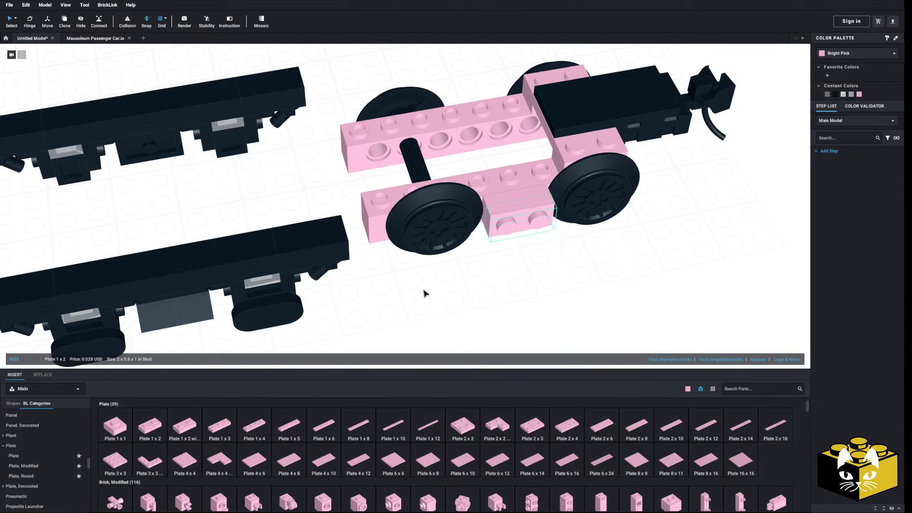
pyautogui.click(282, 323)
# Select the whole side frame with the oval covers and attach it to the sideways plates on the wheel frame.
pyautogui.moveTo(282, 323); pyautogui.dragTo(477, 288, button='middle')
pyautogui.scroll(-3, 477, 289)
pyautogui.click(460, 293)
pyautogui.moveTo(476, 288); pyautogui.dragTo(457, 313, button='right')
pyautogui.moveTo(174, 237); pyautogui.dragTo(422, 325)
pyautogui.moveTo(478, 325); pyautogui.dragTo(481, 324)
pyautogui.moveTo(482, 324); pyautogui.dragTo(483, 298, button='right')
pyautogui.moveTo(360, 243); pyautogui.dragTo(426, 305)
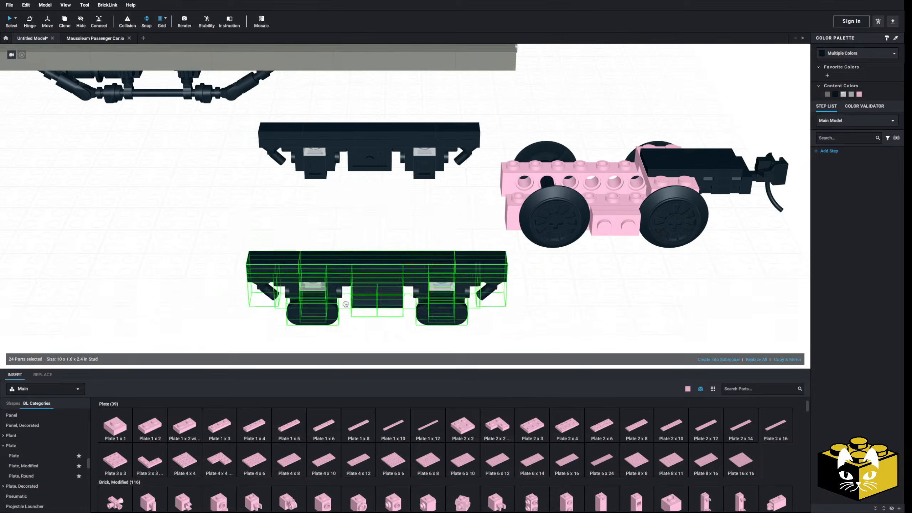
pyautogui.moveTo(427, 305); pyautogui.dragTo(322, 296, button='right')
pyautogui.moveTo(322, 296); pyautogui.dragTo(493, 216)
pyautogui.click(459, 272)
# Duplicate the two half pins and two Plate 1 x 2 parts onto the outer side of the opposite Technic brick.
pyautogui.moveTo(458, 272); pyautogui.dragTo(433, 339, button='right')
pyautogui.scroll(5, 429, 334)
pyautogui.moveTo(415, 276); pyautogui.dragTo(429, 247, button='right')
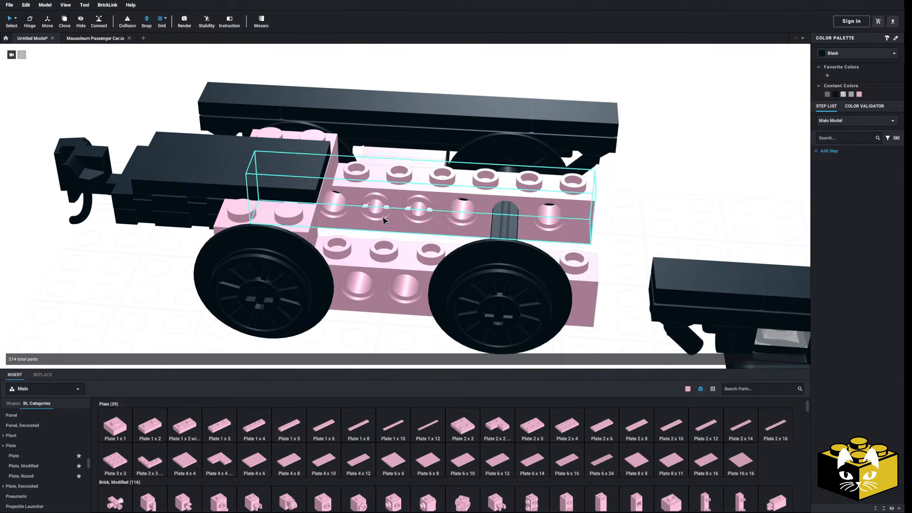
pyautogui.click(383, 216)
pyautogui.keyDown('ctrl'); pyautogui.click(417, 211); pyautogui.keyUp('ctrl')
pyautogui.moveTo(417, 211); pyautogui.dragTo(417, 219, button='right')
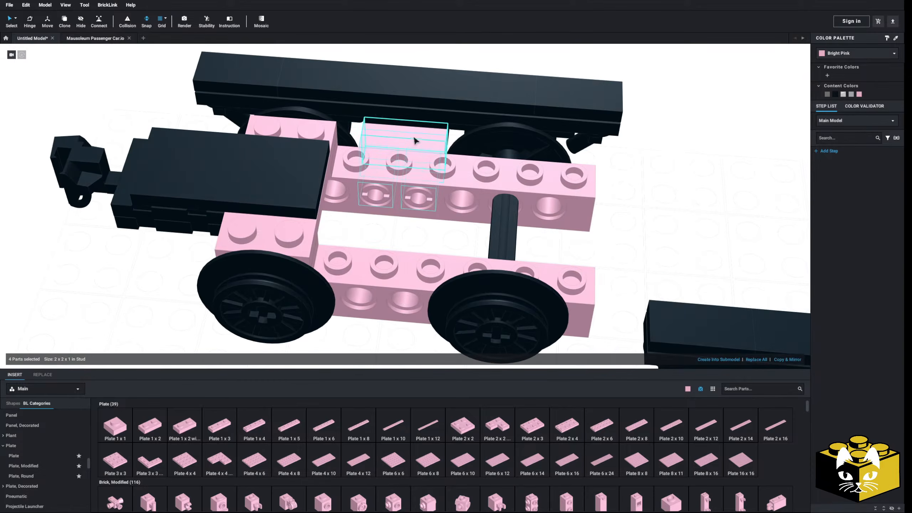
pyautogui.rightClick(623, 159)
pyautogui.click(644, 181)
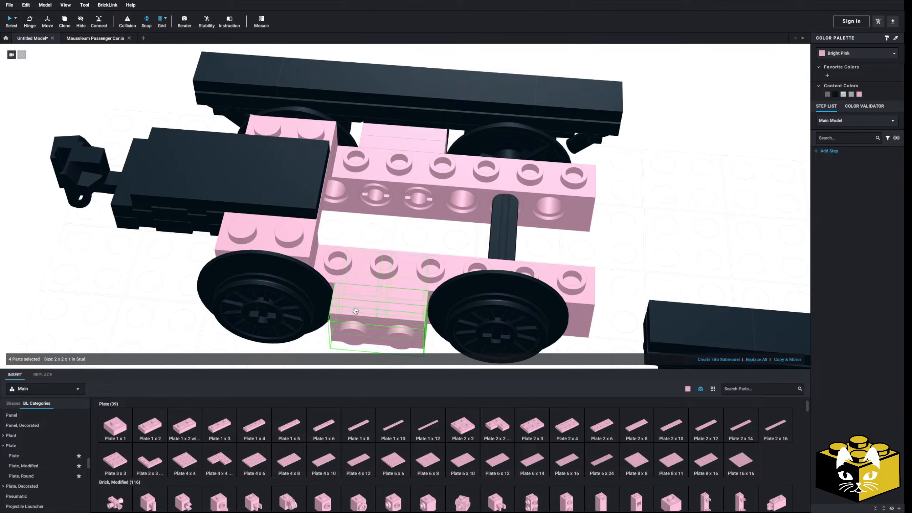
pyautogui.click(631, 251)
# Attach the remaining black side frame to the sideways plates on the opposite side of the wheel frame.
pyautogui.scroll(-3, 629, 255)
pyautogui.moveTo(565, 298); pyautogui.dragTo(392, 366)
pyautogui.moveTo(564, 313); pyautogui.dragTo(381, 281)
pyautogui.click(542, 305)
pyautogui.moveTo(543, 305); pyautogui.dragTo(574, 173, button='right')
# Select the entire assembled truck and move it beside the original truck to compare their heights.
pyautogui.scroll(-4, 506, 287)
pyautogui.moveTo(575, 156); pyautogui.dragTo(347, 276)
pyautogui.moveTo(416, 196); pyautogui.dragTo(142, 266)
pyautogui.moveTo(143, 266); pyautogui.dragTo(403, 279, button='middle')
pyautogui.moveTo(403, 279); pyautogui.dragTo(367, 233)
pyautogui.moveTo(367, 233); pyautogui.dragTo(391, 296, button='right')
pyautogui.scroll(5, 391, 295)
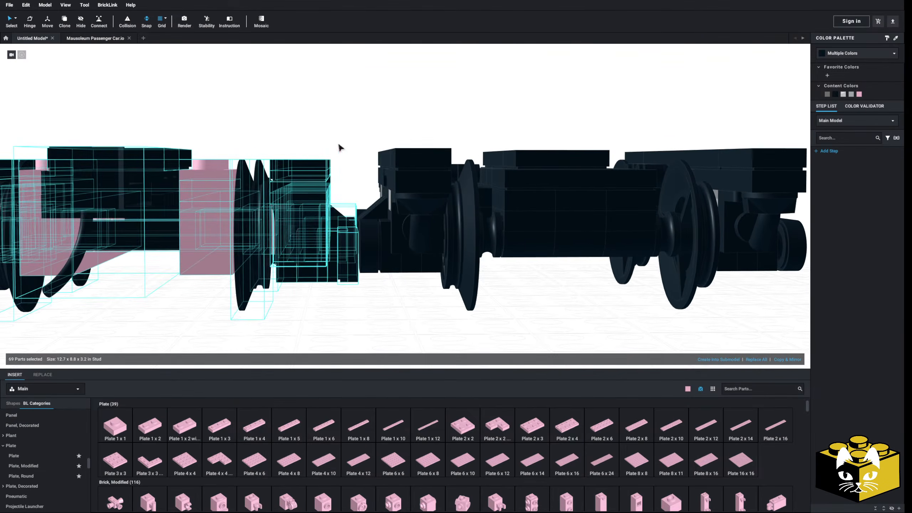
pyautogui.scroll(-2, 243, 264)
pyautogui.moveTo(243, 264); pyautogui.dragTo(308, 240, button='middle')
pyautogui.moveTo(308, 240); pyautogui.dragTo(324, 293, button='right')
pyautogui.moveTo(305, 231); pyautogui.dragTo(194, 255)
pyautogui.click(424, 275)
# Delete the two Technic half pins from one of the truck's Technic bricks.
pyautogui.moveTo(370, 291); pyautogui.dragTo(452, 258, button='middle')
pyautogui.moveTo(451, 259); pyautogui.dragTo(503, 275, button='right')
pyautogui.scroll(2, 282, 281)
pyautogui.scroll(1, 281, 281)
pyautogui.moveTo(281, 281); pyautogui.dragTo(362, 264, button='right')
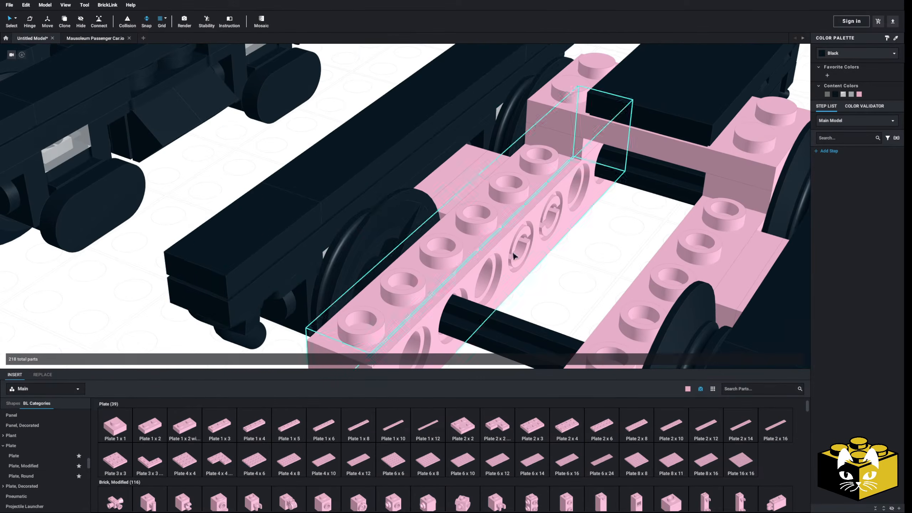
pyautogui.scroll(1, 498, 258)
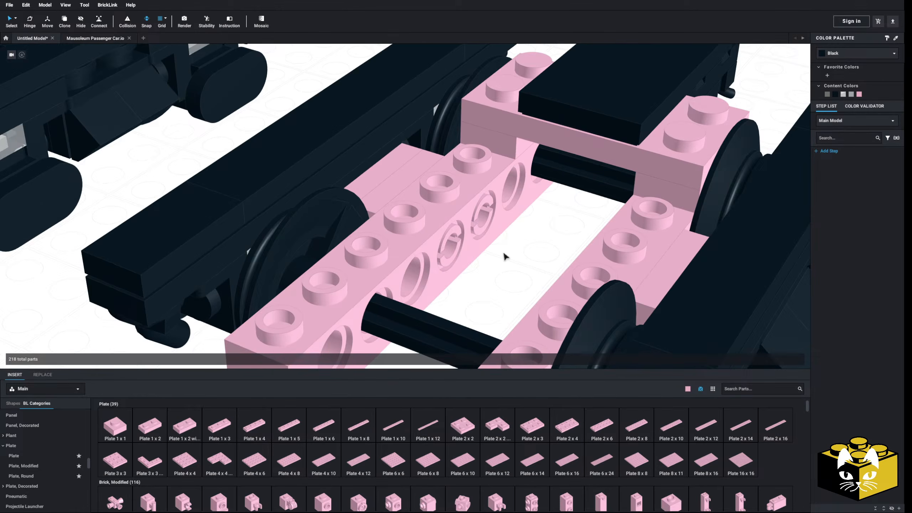
pyautogui.moveTo(494, 248); pyautogui.dragTo(472, 254, button='right')
pyautogui.moveTo(472, 254); pyautogui.dragTo(492, 236, button='middle')
pyautogui.click(435, 230)
pyautogui.press('Delete')
pyautogui.click(382, 260)
pyautogui.press('Delete')
# Delete the two Technic half pins from the opposite Technic brick as well.
pyautogui.scroll(-1, 382, 260)
pyautogui.scroll(-2, 383, 263)
pyautogui.moveTo(382, 263); pyautogui.dragTo(354, 251, button='middle')
pyautogui.moveTo(355, 250); pyautogui.dragTo(407, 248, button='right')
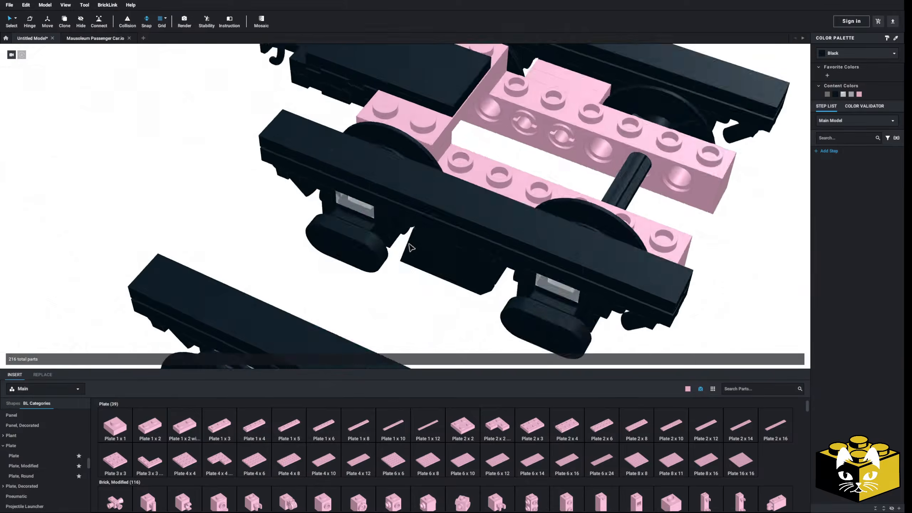
pyautogui.moveTo(407, 249); pyautogui.dragTo(348, 297, button='middle')
pyautogui.click(423, 243)
pyautogui.press('Delete')
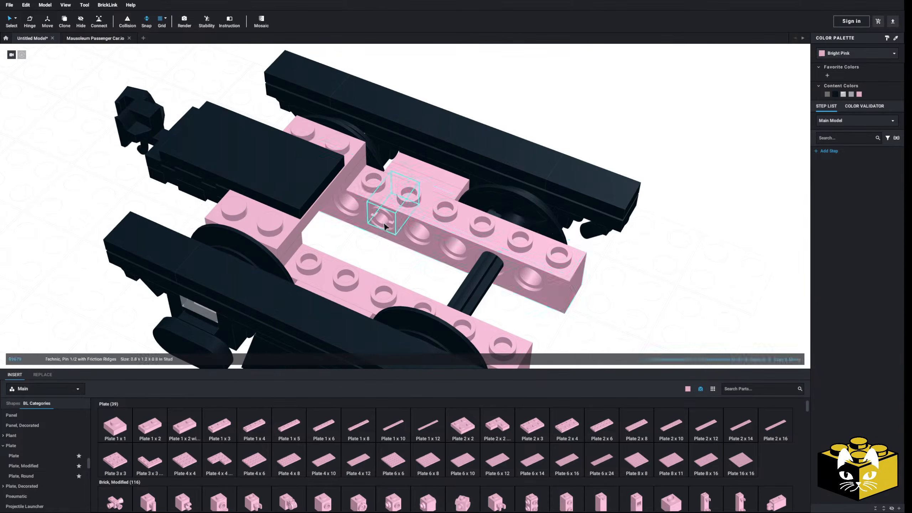
pyautogui.click(383, 223)
pyautogui.press('Delete')
pyautogui.moveTo(375, 252); pyautogui.dragTo(397, 259, button='middle')
pyautogui.moveTo(397, 258); pyautogui.dragTo(374, 260, button='right')
pyautogui.scroll(4, 374, 261)
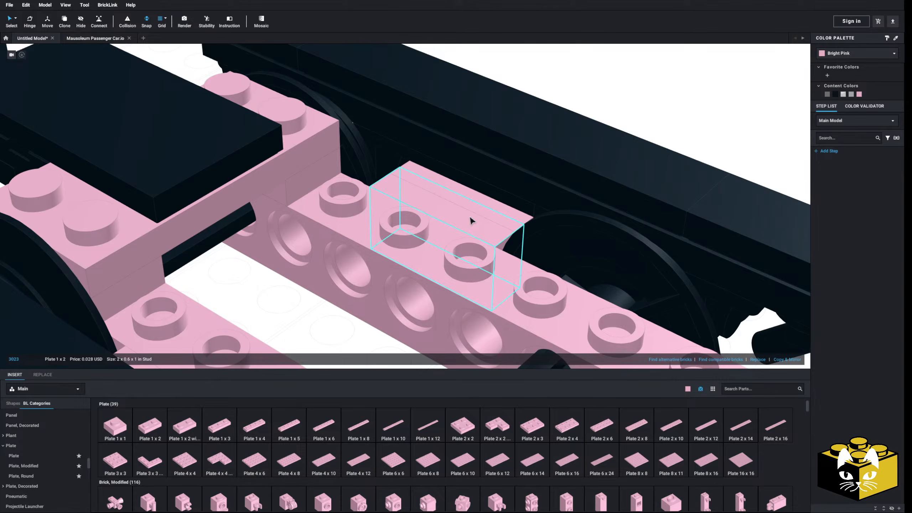
# Delete the sideways pink 1 x 2 plates from one side of the truck's Technic frame.
pyautogui.press('Delete')
pyautogui.click(479, 215)
pyautogui.press('Delete')
pyautogui.moveTo(482, 214); pyautogui.dragTo(201, 281, button='right')
pyautogui.moveTo(201, 280); pyautogui.dragTo(368, 252, button='middle')
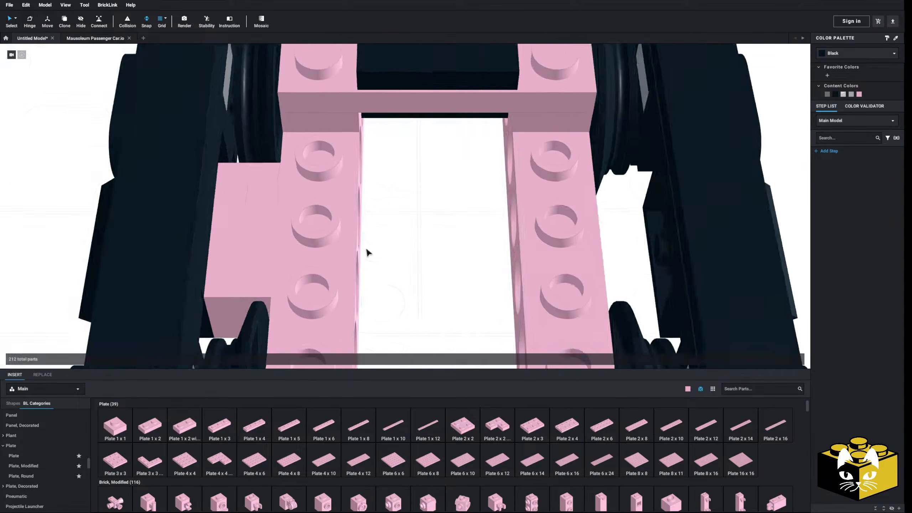
# Delete the two sideways pink plates on the opposite side of the truck frame.
pyautogui.moveTo(368, 251); pyautogui.dragTo(271, 221, button='right')
pyautogui.click(253, 213)
pyautogui.press('Delete')
pyautogui.click(228, 207)
pyautogui.press('Delete')
# Examine the truck's Technic brick holes and browse the part categories for another way to attach the side frame.
pyautogui.scroll(-3, 423, 254)
pyautogui.moveTo(481, 268); pyautogui.dragTo(416, 246, button='right')
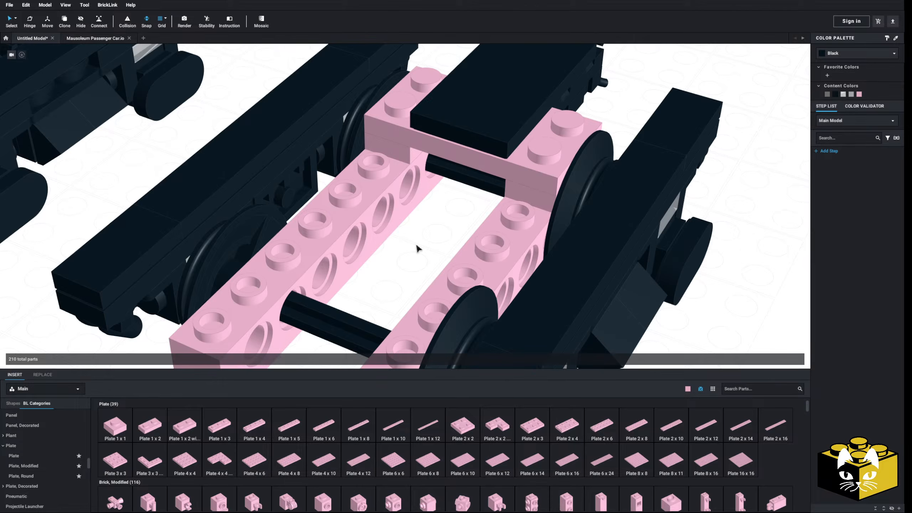
pyautogui.moveTo(431, 238); pyautogui.dragTo(386, 238, button='right')
pyautogui.scroll(3, 381, 274)
pyautogui.moveTo(381, 274); pyautogui.dragTo(393, 273, button='right')
pyautogui.scroll(3, 401, 273)
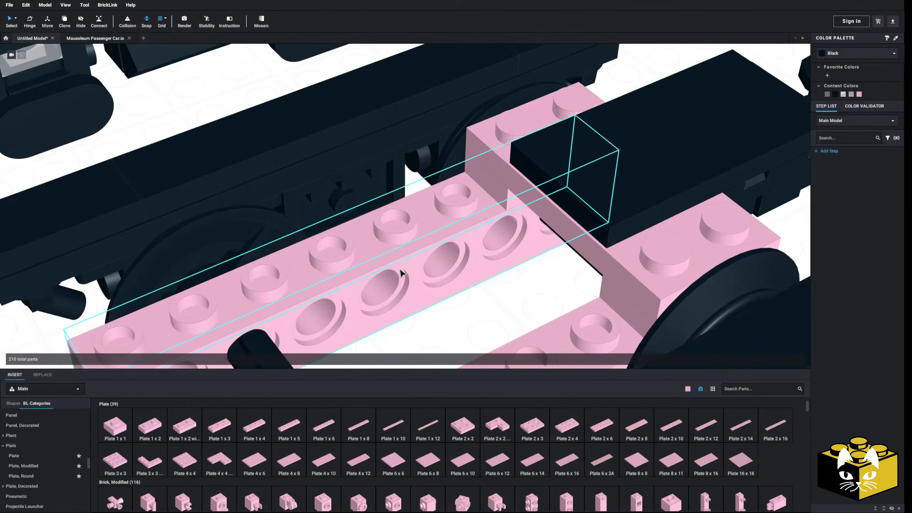
pyautogui.rightClick(315, 338)
pyautogui.click(506, 309)
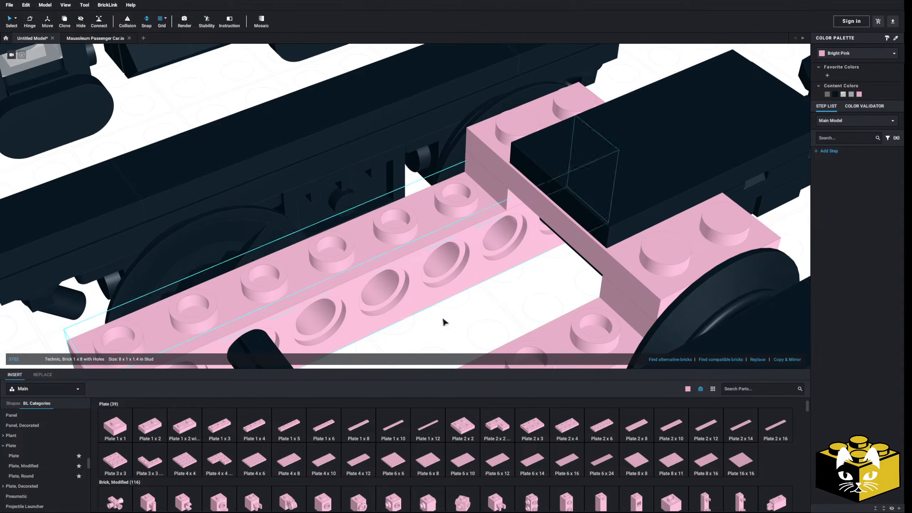
pyautogui.scroll(8, 61, 457)
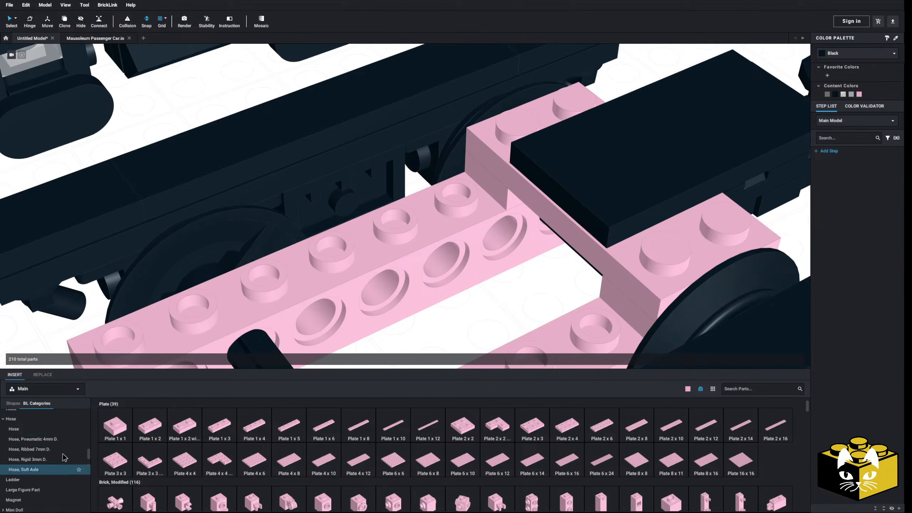
pyautogui.moveTo(393, 330); pyautogui.dragTo(388, 313, button='middle')
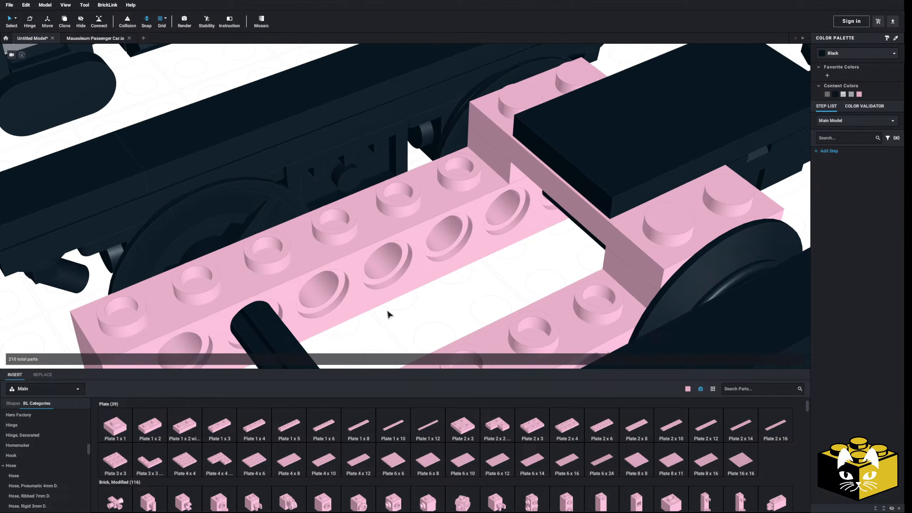
pyautogui.scroll(-5, 389, 312)
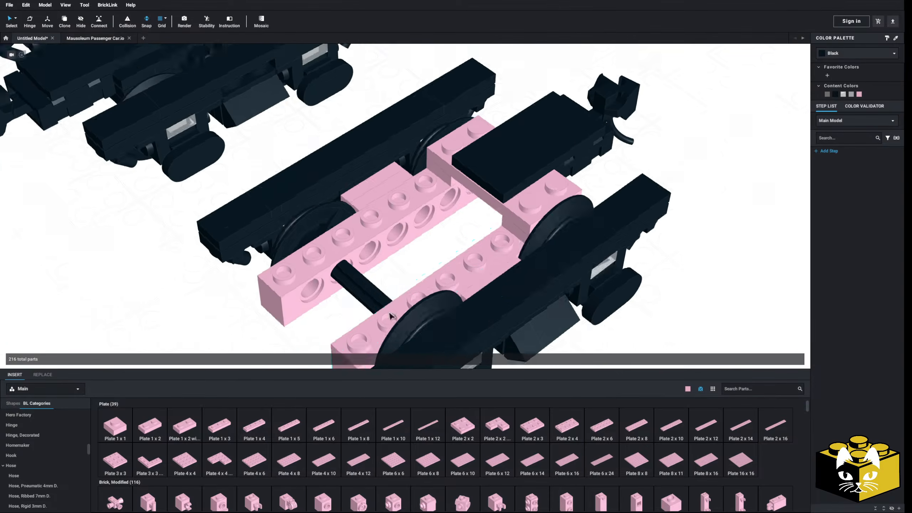
# Try a modified 1 x 2 plate with bar handle on the outer side of the Technic brick, then delete it.
pyautogui.moveTo(391, 316); pyautogui.dragTo(458, 258, button='right')
pyautogui.scroll(5, 442, 287)
pyautogui.click(542, 214)
pyautogui.moveTo(542, 212); pyautogui.dragTo(297, 397)
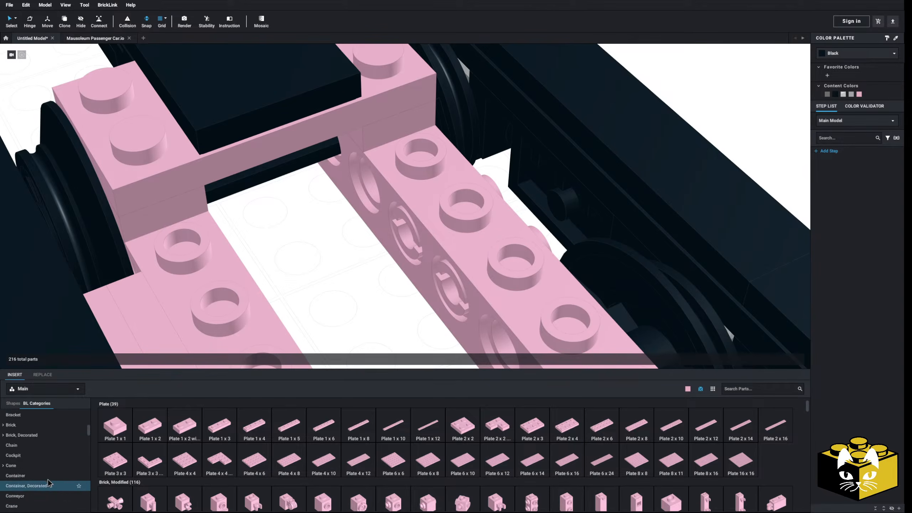
pyautogui.scroll(2, 47, 472)
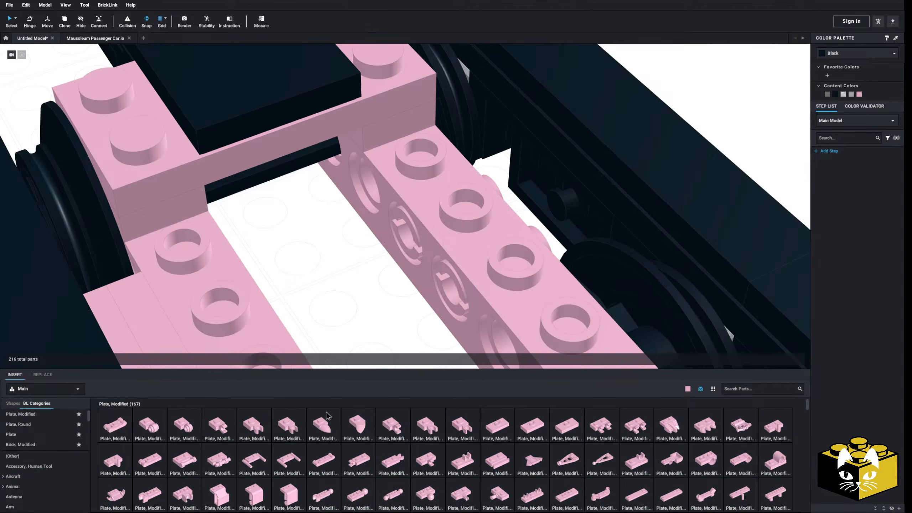
pyautogui.moveTo(209, 456); pyautogui.dragTo(515, 188)
pyautogui.click(516, 190)
pyautogui.moveTo(479, 202)
pyautogui.mouseDown(button='right')
pyautogui.moveTo(423, 194)
pyautogui.moveTo(472, 204)
pyautogui.mouseUp(button='right')
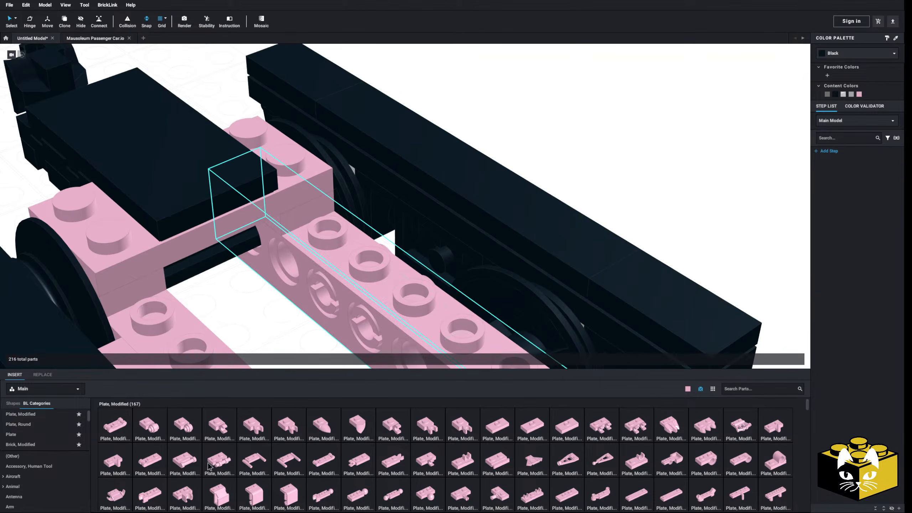
pyautogui.moveTo(209, 466); pyautogui.dragTo(412, 229)
pyautogui.moveTo(247, 353); pyautogui.dragTo(281, 327, button='right')
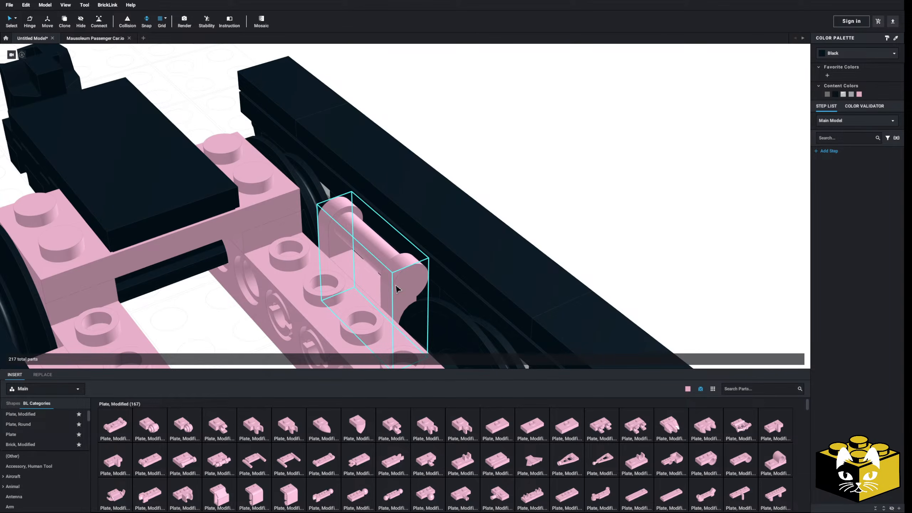
pyautogui.click(396, 286)
pyautogui.scroll(-3, 397, 287)
pyautogui.press('Delete')
# Delete the black plate from beneath the top of the truck's side frame.
pyautogui.moveTo(305, 330)
pyautogui.mouseDown(button='right')
pyautogui.moveTo(292, 330)
pyautogui.moveTo(301, 335)
pyautogui.mouseUp(button='right')
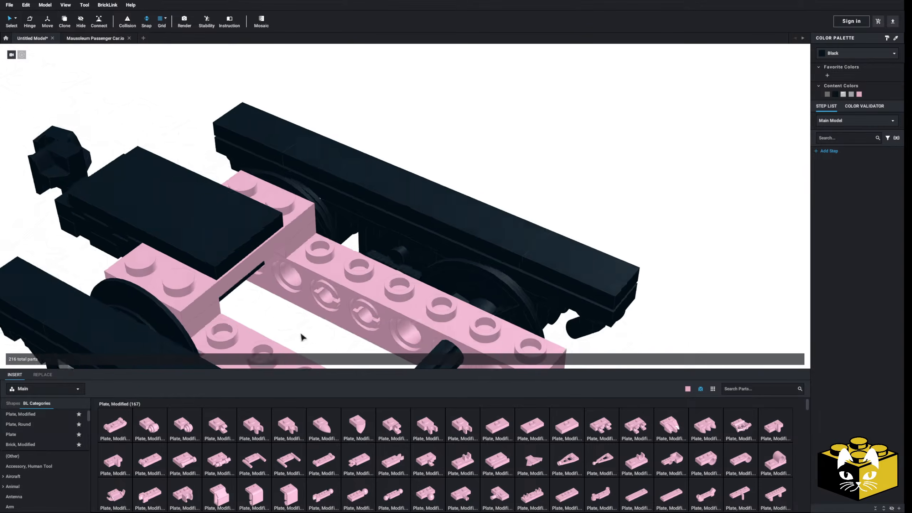
pyautogui.click(399, 206)
pyautogui.press('Delete')
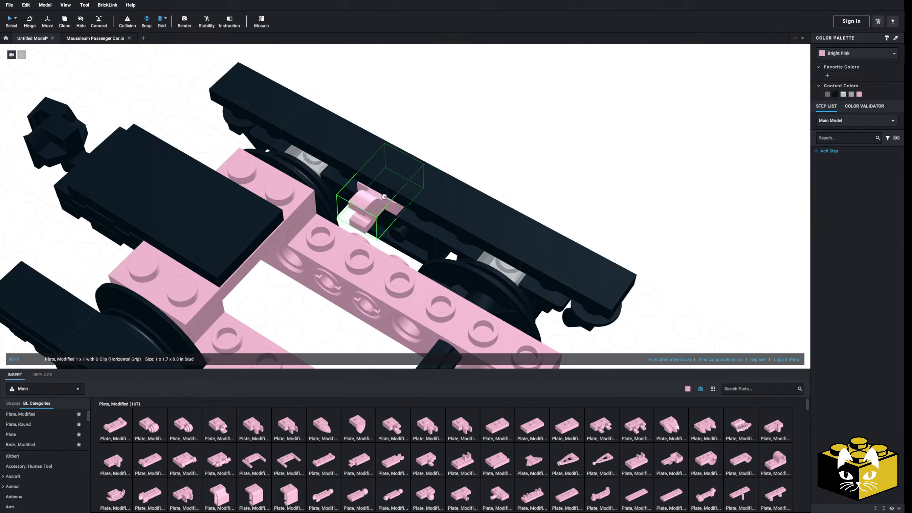
# Try a 1 x 1 U-clip plate on the side frame with a 1 x 2 closed-end bar handle plate on the half pins.
pyautogui.click(383, 196)
pyautogui.moveTo(514, 151); pyautogui.dragTo(497, 154, button='right')
pyautogui.moveTo(300, 275); pyautogui.dragTo(271, 288, button='right')
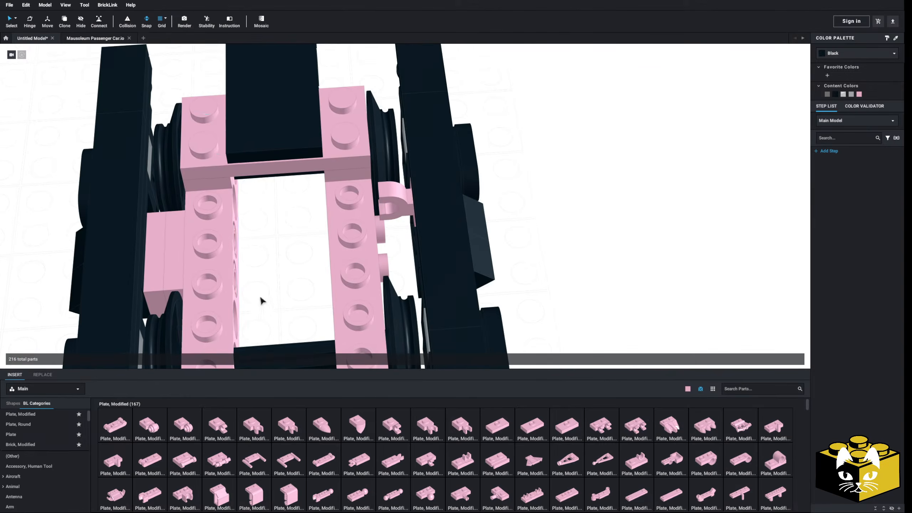
pyautogui.click(194, 443)
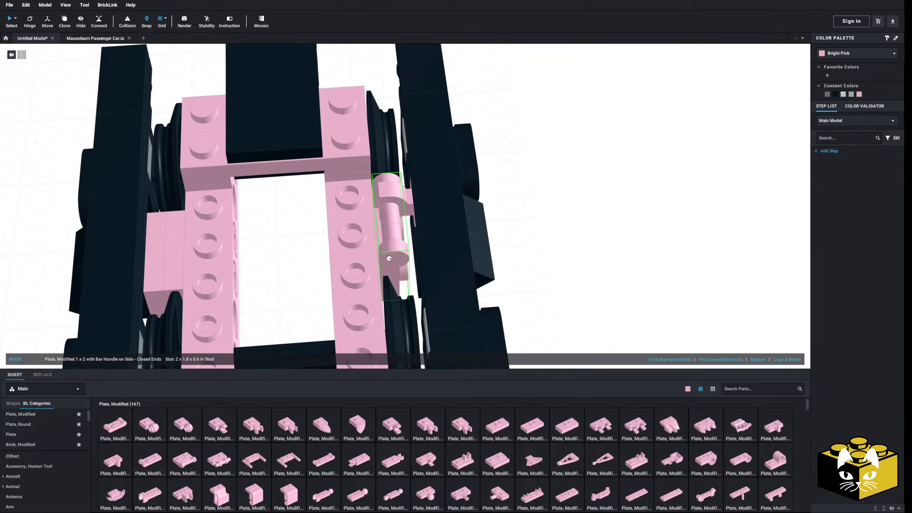
pyautogui.click(249, 285)
pyautogui.scroll(-3, 248, 280)
pyautogui.moveTo(249, 279)
pyautogui.mouseDown(button='right')
pyautogui.moveTo(215, 269)
pyautogui.moveTo(262, 272)
pyautogui.moveTo(267, 297)
pyautogui.moveTo(266, 281)
pyautogui.moveTo(244, 272)
pyautogui.moveTo(261, 279)
pyautogui.mouseUp(button='right')
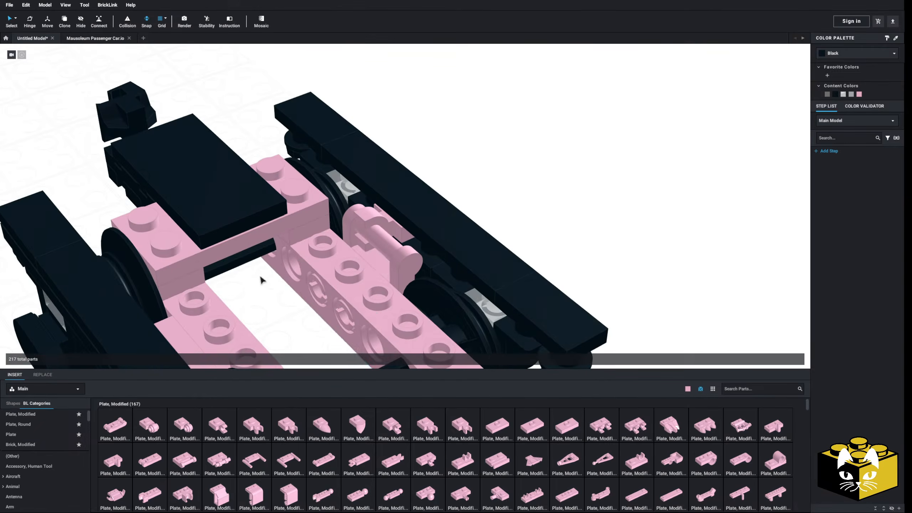
pyautogui.moveTo(300, 315); pyautogui.dragTo(329, 301, button='right')
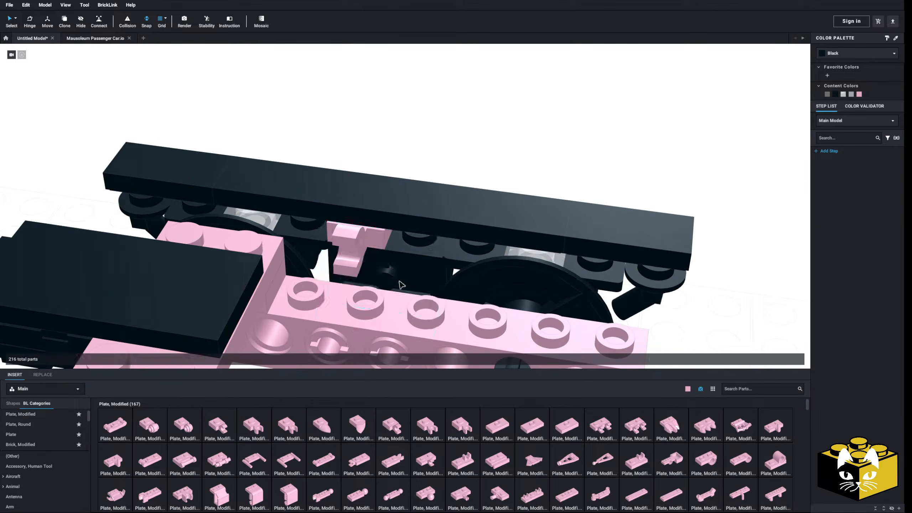
# Attach a Bar 1L with 1 x 1 Round Plate with Hollow Stud to a half pin and delete the U-clip plate.
pyautogui.moveTo(401, 285); pyautogui.dragTo(316, 309, button='right')
pyautogui.scroll(-3, 50, 467)
pyautogui.click(28, 437)
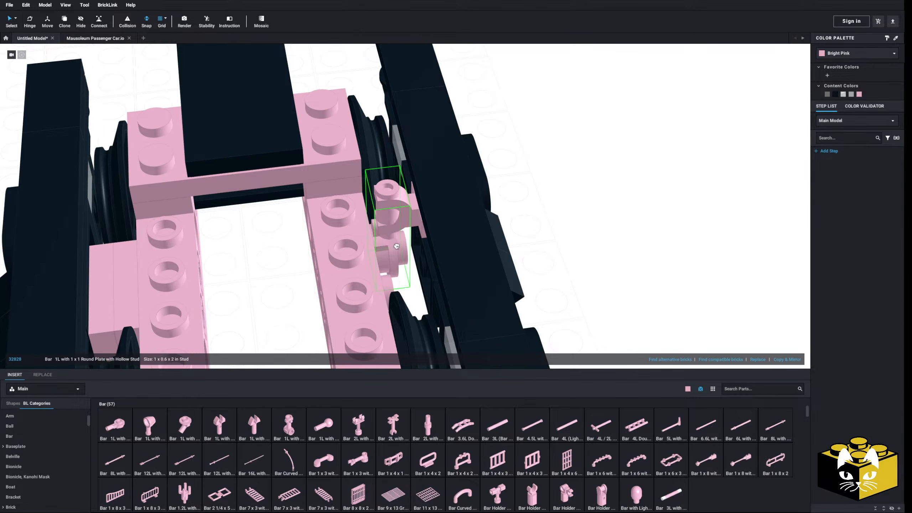
pyautogui.moveTo(208, 287); pyautogui.dragTo(341, 247, button='right')
pyautogui.click(395, 223)
pyautogui.press('Delete')
pyautogui.scroll(3, 67, 427)
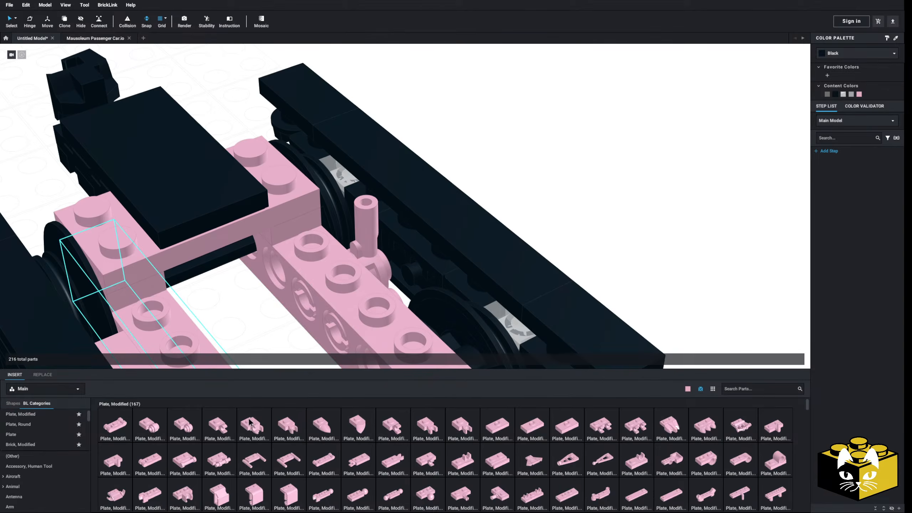
# Insert a Plate, Modified 1 x 1 with Open O Clip Thick (Vertical Grip) and connect it to the upright bar.
pyautogui.click(250, 423)
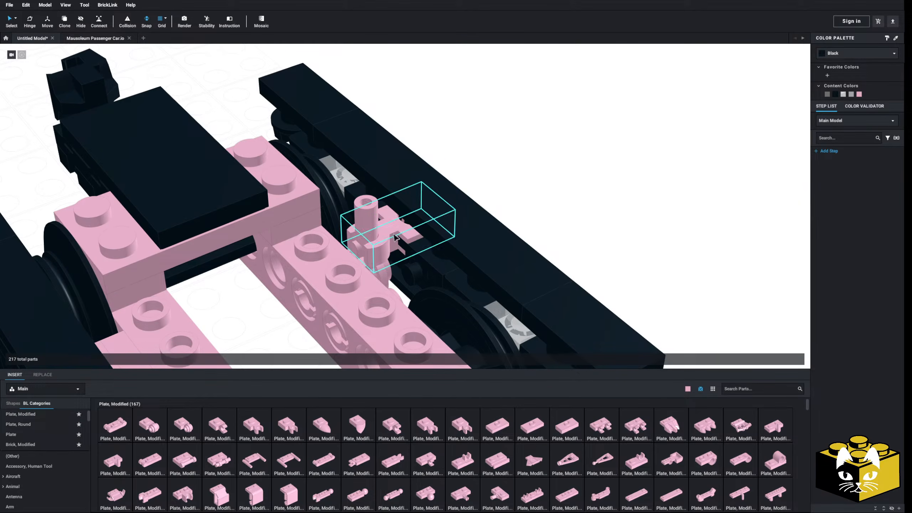
pyautogui.click(402, 216)
pyautogui.moveTo(477, 189)
pyautogui.mouseDown(button='right')
pyautogui.moveTo(474, 183)
pyautogui.moveTo(485, 186)
pyautogui.mouseUp(button='right')
pyautogui.moveTo(384, 235); pyautogui.dragTo(471, 179)
pyautogui.moveTo(201, 104); pyautogui.dragTo(183, 122, button='right')
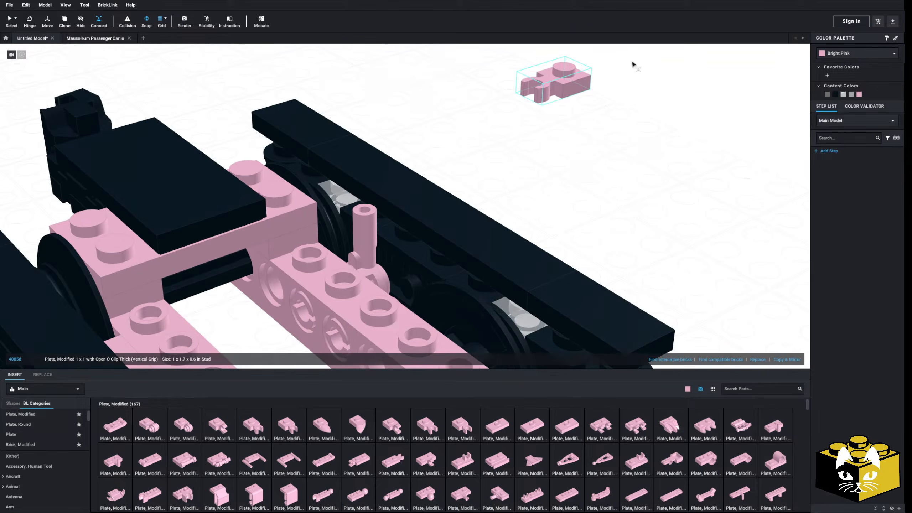
pyautogui.click(569, 89)
pyautogui.click(405, 253)
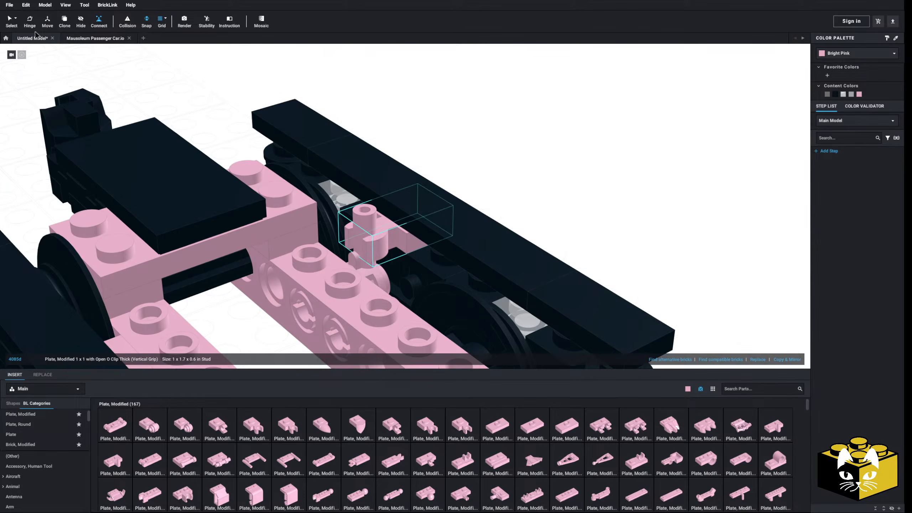
pyautogui.click(10, 20)
# Duplicate the bar and its O-clip plate together and place the copies on the neighbouring half pin.
pyautogui.moveTo(601, 120); pyautogui.dragTo(621, 140, button='right')
pyautogui.click(750, 308)
pyautogui.click(365, 250)
pyautogui.keyDown('ctrl'); pyautogui.click(346, 250); pyautogui.keyUp('ctrl')
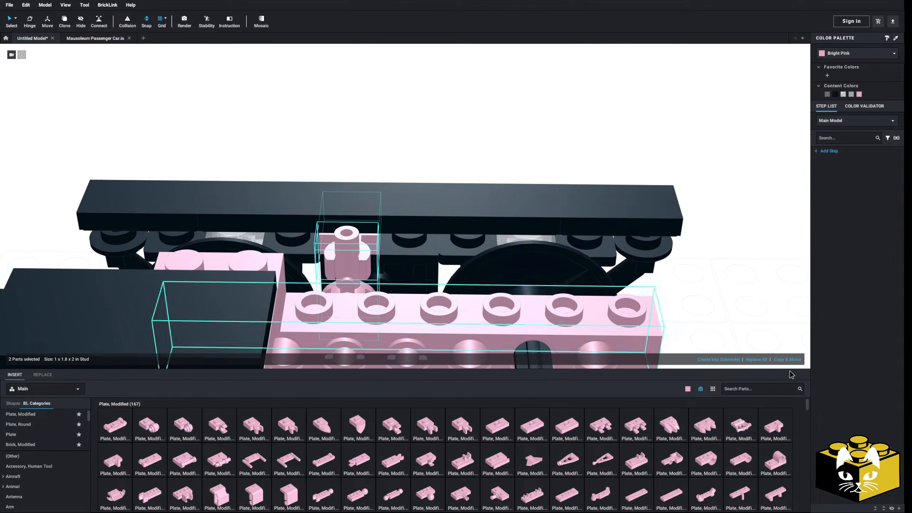
pyautogui.hotkey('ctrl', 'd')
pyautogui.click(749, 320)
pyautogui.moveTo(749, 320); pyautogui.dragTo(720, 322, button='right')
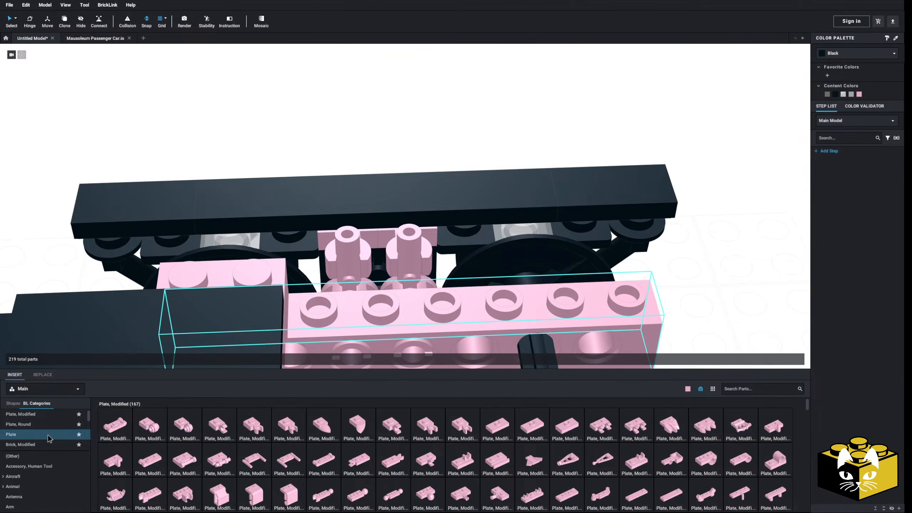
# Fill the side frame on both sides of the clip plates with pink 1 x 4 plates.
pyautogui.click(38, 437)
pyautogui.moveTo(232, 284); pyautogui.dragTo(194, 221)
pyautogui.moveTo(249, 423); pyautogui.dragTo(565, 213)
# Delete the opposite side frame and a leftover attachment part beside the Technic frame.
pyautogui.scroll(-5, 722, 283)
pyautogui.moveTo(688, 291); pyautogui.dragTo(574, 251, button='right')
pyautogui.moveTo(402, 273); pyautogui.dragTo(545, 308, button='middle')
pyautogui.moveTo(383, 104); pyautogui.dragTo(424, 312)
pyautogui.press('Delete')
pyautogui.moveTo(407, 299); pyautogui.dragTo(390, 329, button='right')
pyautogui.click(407, 224)
pyautogui.press('Delete')
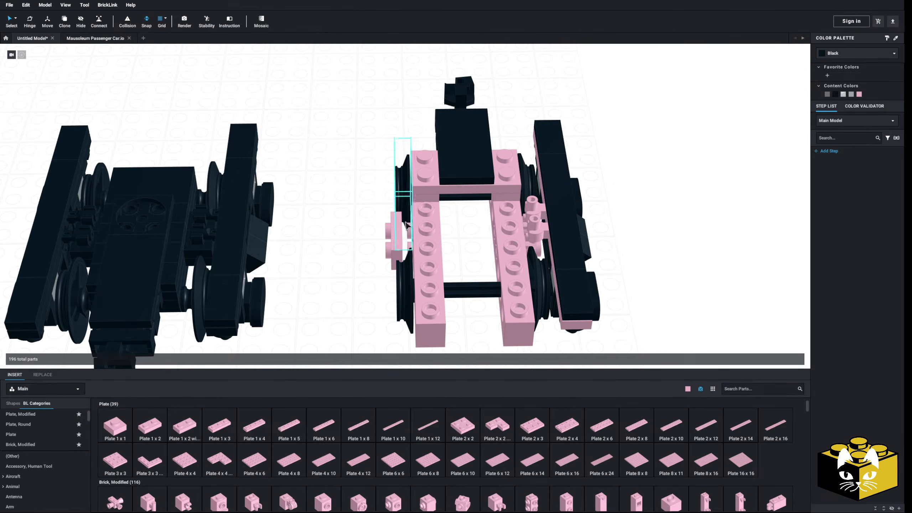
# Examine the truck's side and underside and browse the Panel parts.
pyautogui.moveTo(397, 233); pyautogui.dragTo(294, 248, button='middle')
pyautogui.moveTo(294, 248); pyautogui.dragTo(240, 210, button='right')
pyautogui.scroll(4, 240, 210)
pyautogui.moveTo(376, 322); pyautogui.dragTo(325, 254, button='middle')
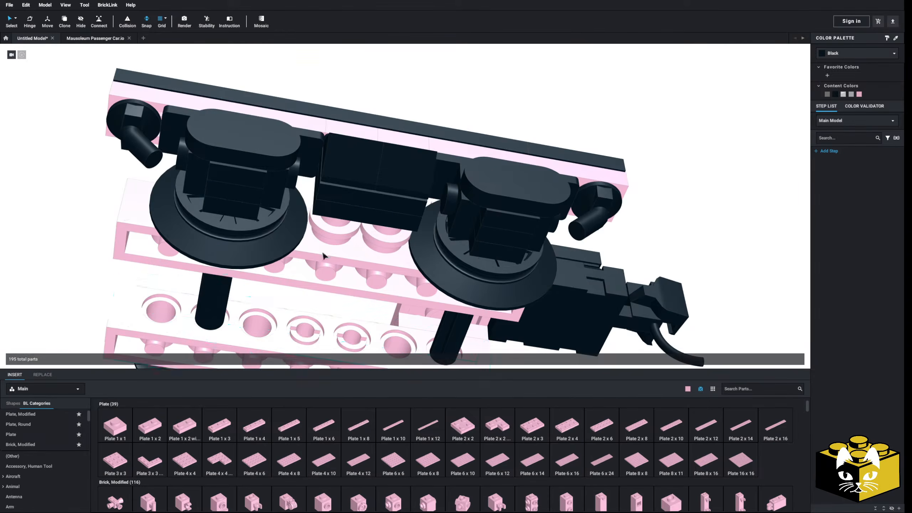
pyautogui.scroll(1, 145, 429)
pyautogui.scroll(-4, 43, 432)
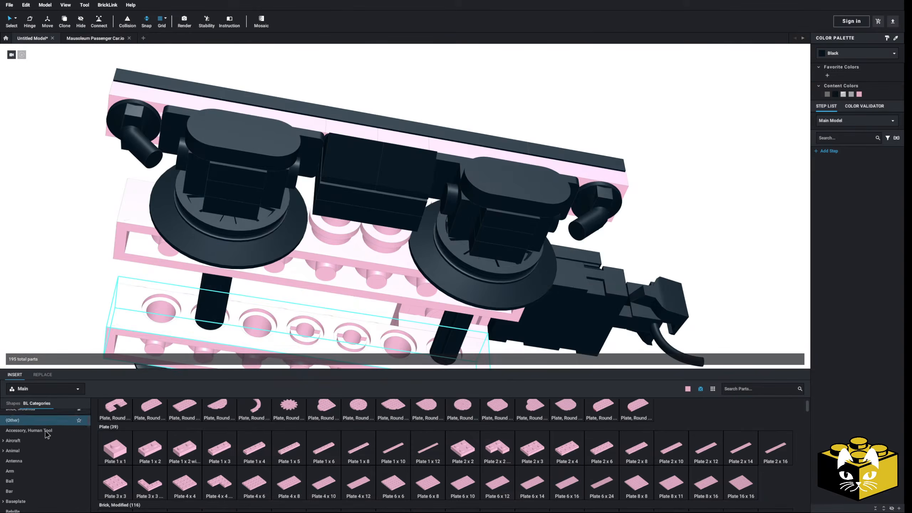
pyautogui.scroll(-10, 42, 432)
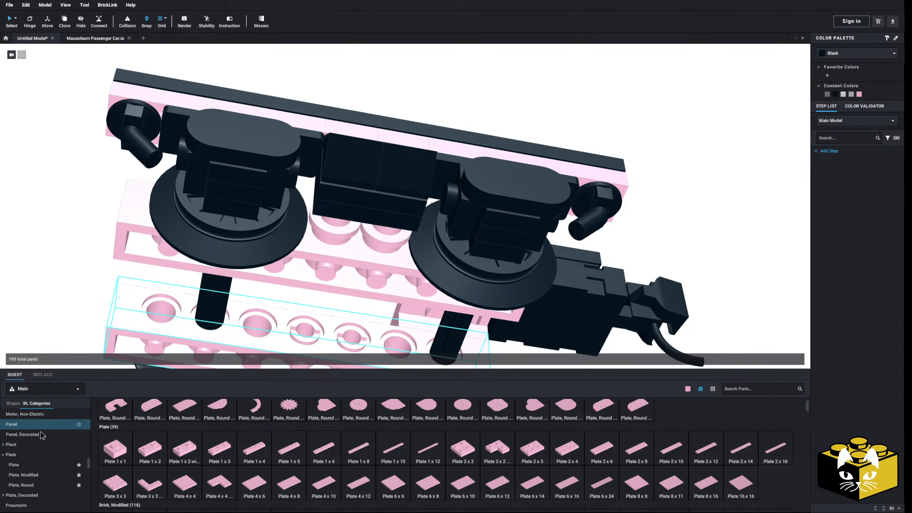
pyautogui.click(28, 413)
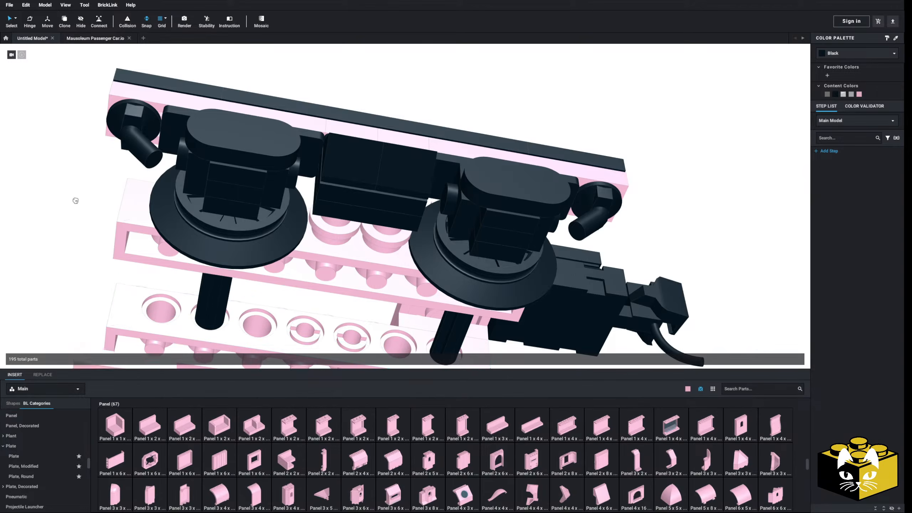
pyautogui.click(381, 184)
# Examine the rebuilt truck's profile against the original truck, the car underframe and the reference photo.
pyautogui.moveTo(381, 183); pyautogui.dragTo(569, 248, button='right')
pyautogui.click(615, 196)
pyautogui.scroll(3, 584, 230)
pyautogui.scroll(-3, 586, 232)
pyautogui.scroll(-4, 568, 248)
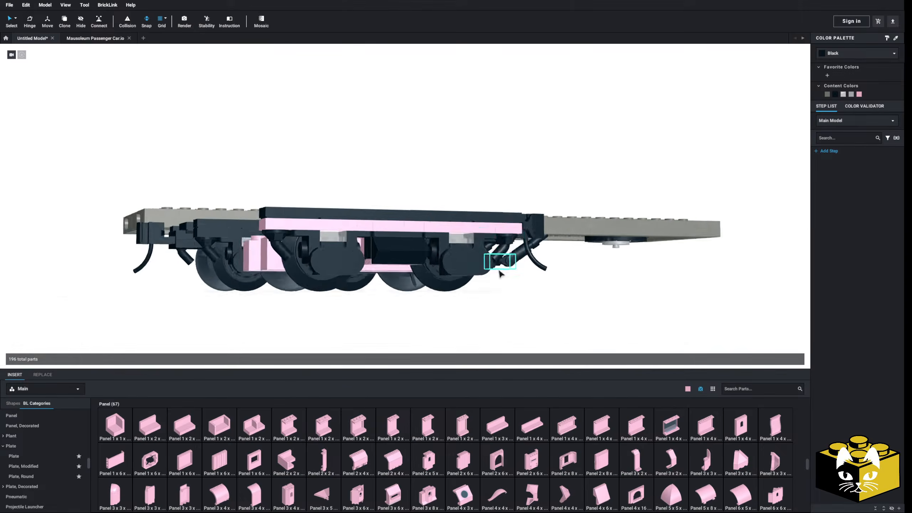
pyautogui.scroll(-3, 502, 274)
pyautogui.scroll(5, 501, 275)
pyautogui.moveTo(501, 276); pyautogui.dragTo(520, 258, button='right')
pyautogui.scroll(-4, 520, 259)
pyautogui.scroll(-3, 406, 259)
pyautogui.moveTo(401, 259); pyautogui.dragTo(390, 268, button='right')
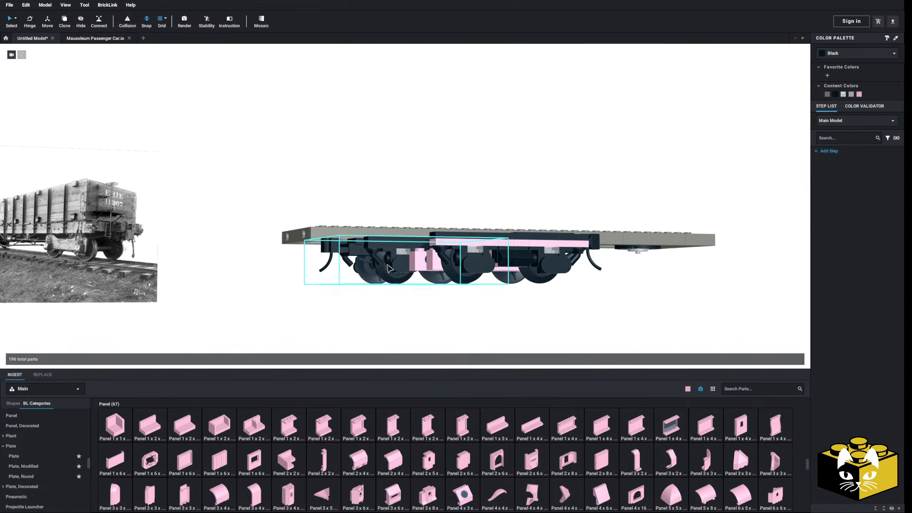
pyautogui.moveTo(457, 269); pyautogui.dragTo(362, 269, button='middle')
pyautogui.scroll(4, 363, 270)
pyautogui.moveTo(362, 270); pyautogui.dragTo(369, 246, button='right')
pyautogui.scroll(4, 365, 239)
pyautogui.scroll(-2, 364, 237)
pyautogui.scroll(-3, 368, 247)
pyautogui.moveTo(368, 246); pyautogui.dragTo(367, 214, button='middle')
pyautogui.moveTo(367, 214); pyautogui.dragTo(430, 224, button='right')
pyautogui.scroll(3, 397, 224)
pyautogui.scroll(4, 443, 223)
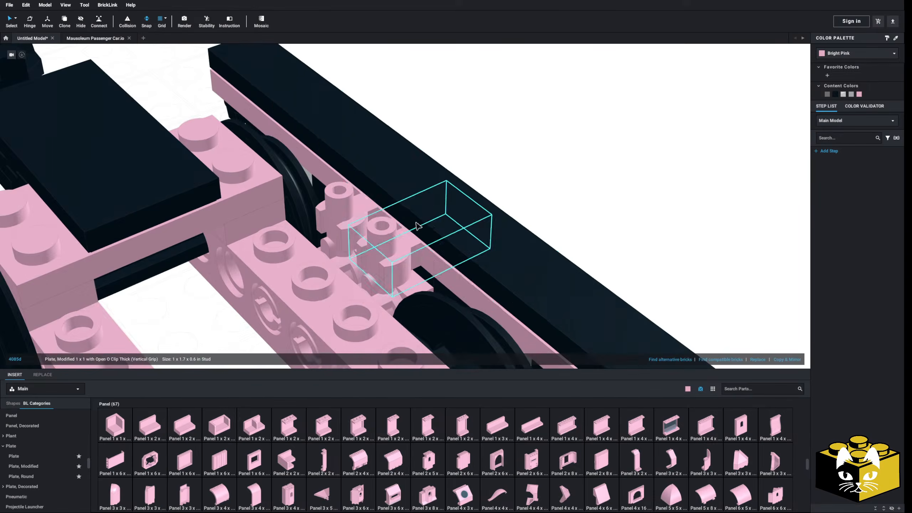
# Pull the two upright bar pieces out of the side frame clips and set them beside the truck.
pyautogui.click(30, 22)
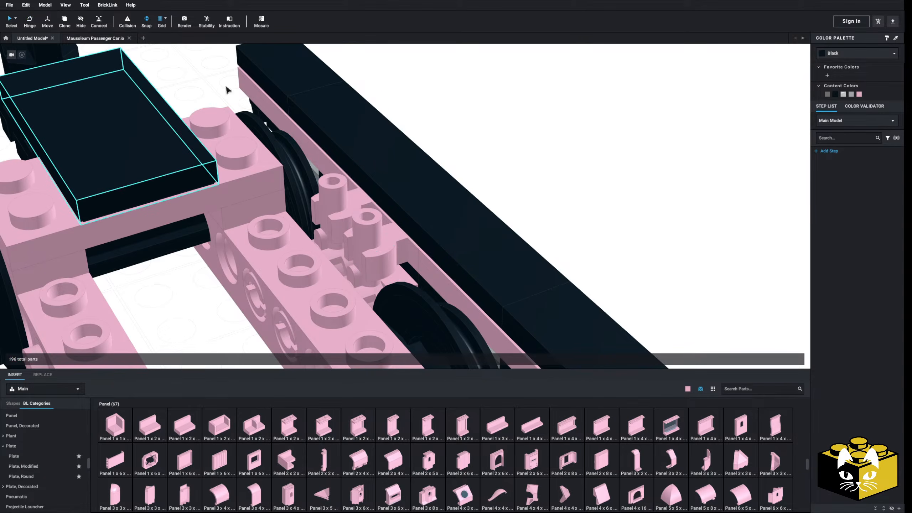
pyautogui.scroll(-3, 347, 210)
pyautogui.moveTo(373, 250); pyautogui.dragTo(581, 169)
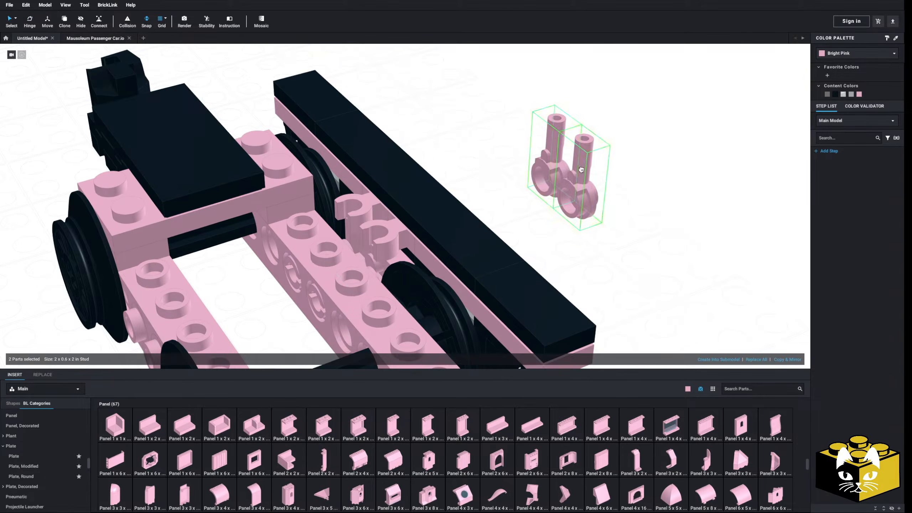
# Select the whole side frame with its connected parts beside the Technic frame and raise it with the Move tool.
pyautogui.click(16, 19)
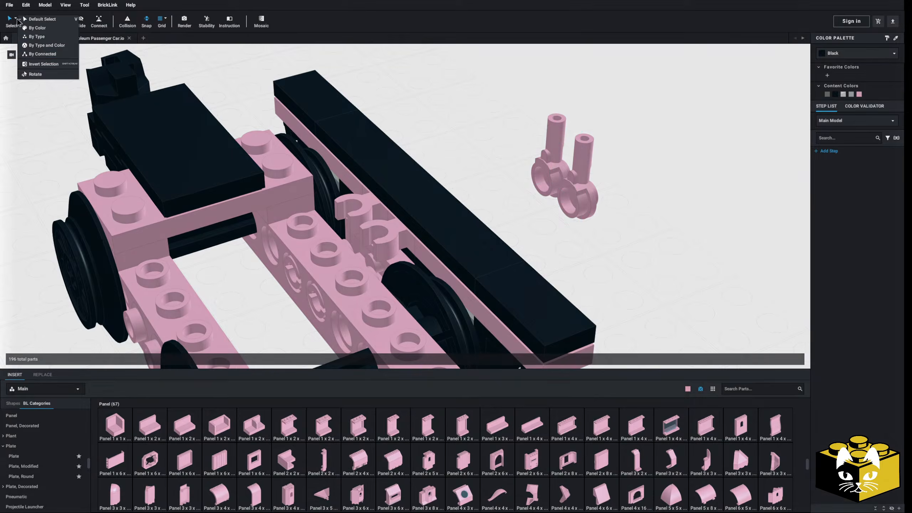
pyautogui.click(41, 54)
pyautogui.click(457, 213)
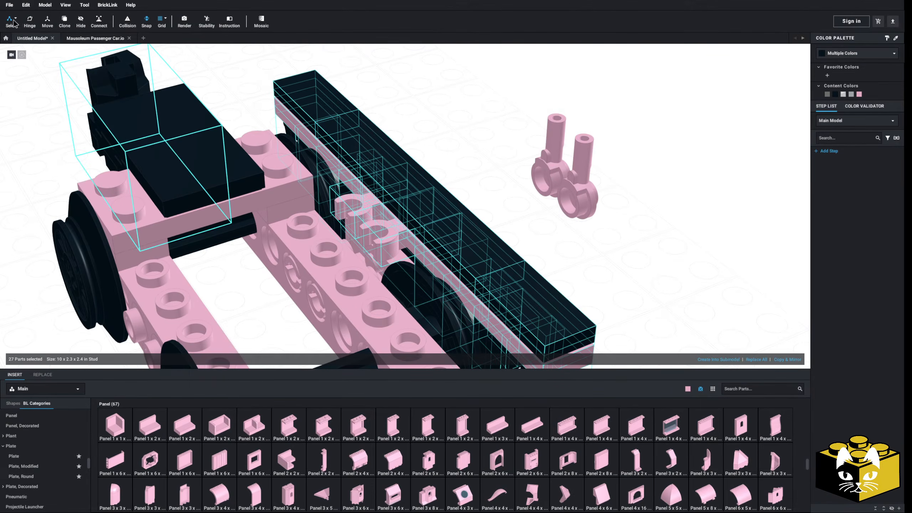
pyautogui.click(16, 19)
pyautogui.click(30, 29)
pyautogui.moveTo(444, 157)
pyautogui.mouseDown(button='right')
pyautogui.moveTo(438, 153)
pyautogui.moveTo(457, 153)
pyautogui.mouseUp(button='right')
pyautogui.scroll(3, 437, 153)
pyautogui.click(48, 20)
pyautogui.moveTo(363, 110); pyautogui.dragTo(364, 91)
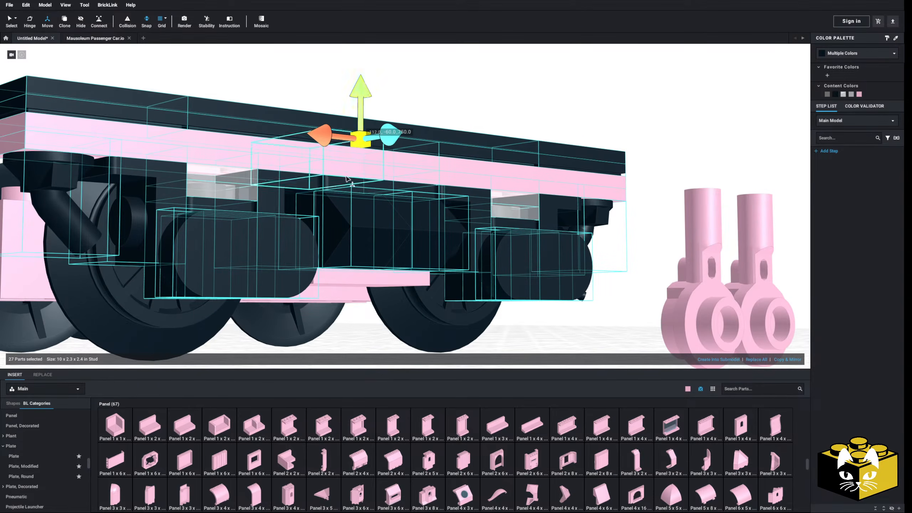
pyautogui.scroll(-5, 347, 175)
pyautogui.moveTo(348, 179); pyautogui.dragTo(488, 182, button='right')
pyautogui.click(489, 182)
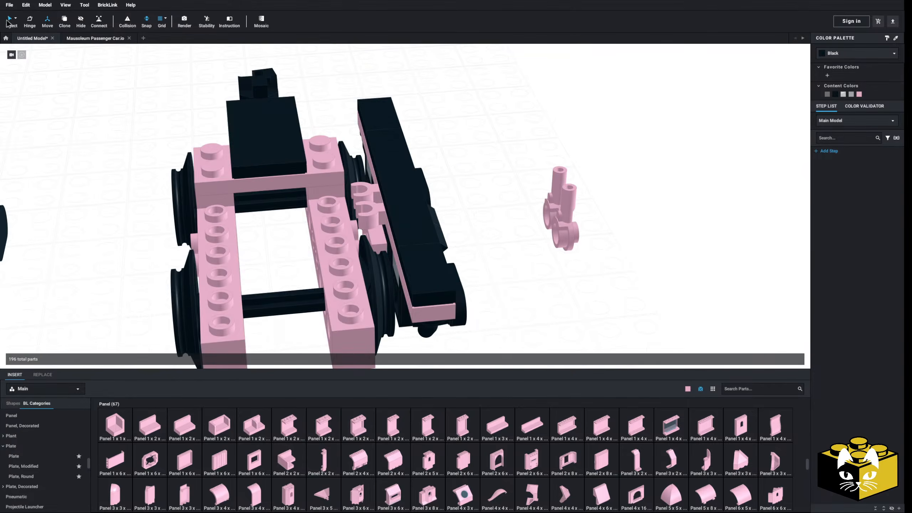
# Select the two upright bar pieces and put them back into the clips of the raised side frame.
pyautogui.moveTo(576, 160); pyautogui.dragTo(544, 240)
pyautogui.moveTo(544, 240); pyautogui.dragTo(161, 116, button='right')
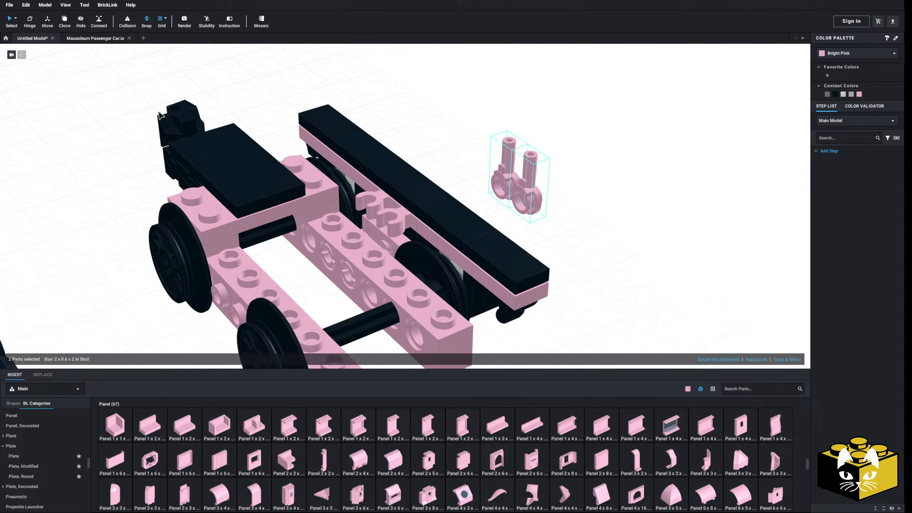
pyautogui.moveTo(507, 201); pyautogui.dragTo(371, 239, button='right')
pyautogui.click(354, 247)
pyautogui.moveTo(495, 234); pyautogui.dragTo(490, 186, button='right')
pyautogui.click(490, 186)
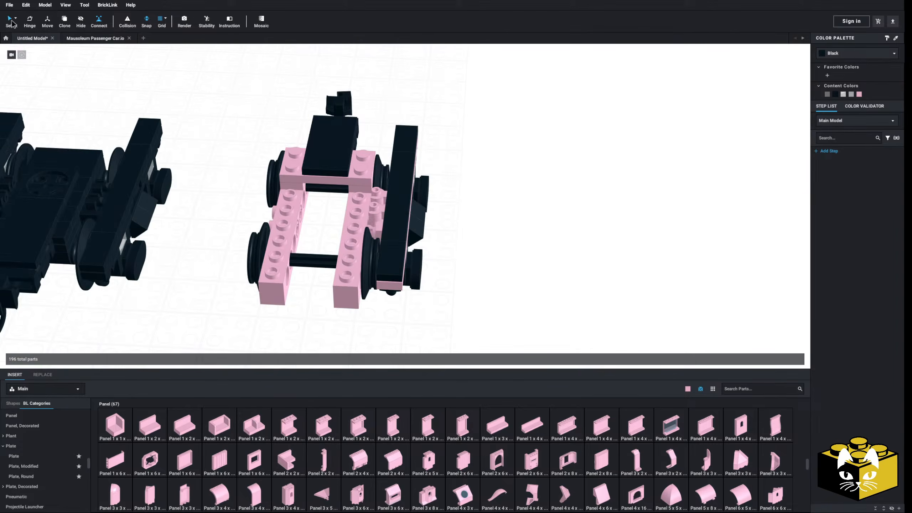
# Select the side frame together with its bar pieces and copy it.
pyautogui.moveTo(513, 150)
pyautogui.mouseDown(button='right')
pyautogui.moveTo(540, 146)
pyautogui.moveTo(507, 144)
pyautogui.mouseUp(button='right')
pyautogui.moveTo(463, 237); pyautogui.dragTo(422, 297)
pyautogui.moveTo(513, 242); pyautogui.dragTo(522, 247, button='right')
pyautogui.scroll(5, 521, 247)
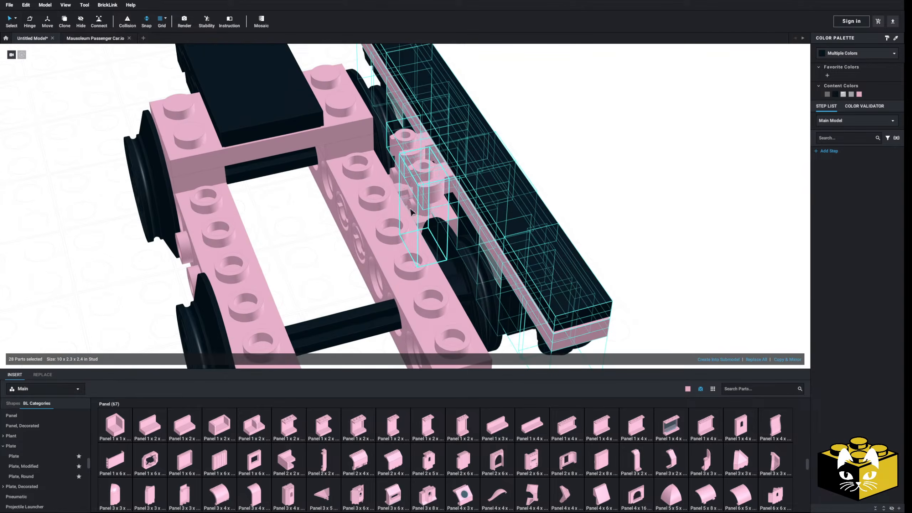
pyautogui.keyDown('ctrl'); pyautogui.click(403, 185); pyautogui.keyUp('ctrl')
pyautogui.rightClick(402, 179)
pyautogui.click(413, 183)
# Paste the copied side frame, turn it around and attach it to the Technic brick on the opposite side of the truck.
pyautogui.click(641, 147)
pyautogui.moveTo(641, 148); pyautogui.dragTo(676, 191, button='right')
pyautogui.rightClick(656, 164)
pyautogui.click(664, 186)
pyautogui.press('Right')
pyautogui.press('Right')
pyautogui.scroll(3, 646, 173)
pyautogui.scroll(-5, 628, 175)
pyautogui.click(380, 146)
pyautogui.click(318, 179)
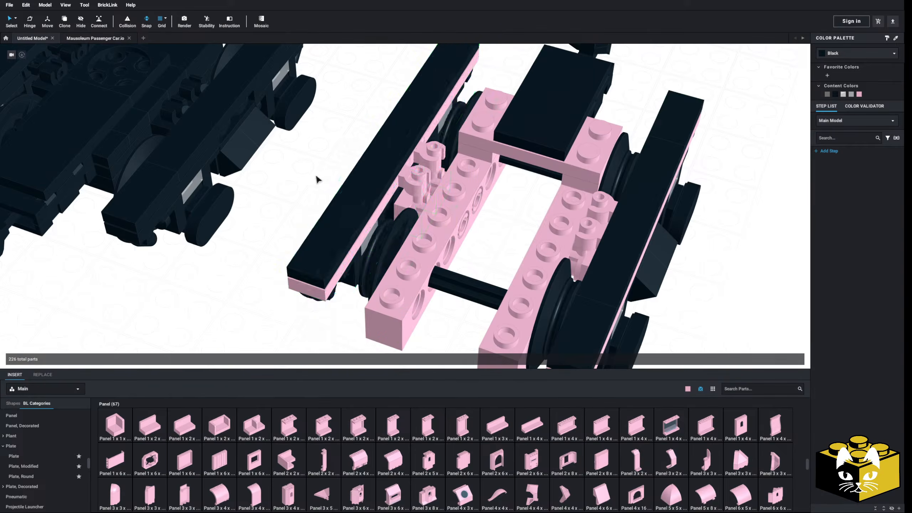
# Select all bright pink parts by color, recolor them Black, and return to the default selection mode.
pyautogui.scroll(-5, 319, 172)
pyautogui.moveTo(320, 171); pyautogui.dragTo(337, 143, button='right')
pyautogui.scroll(4, 337, 163)
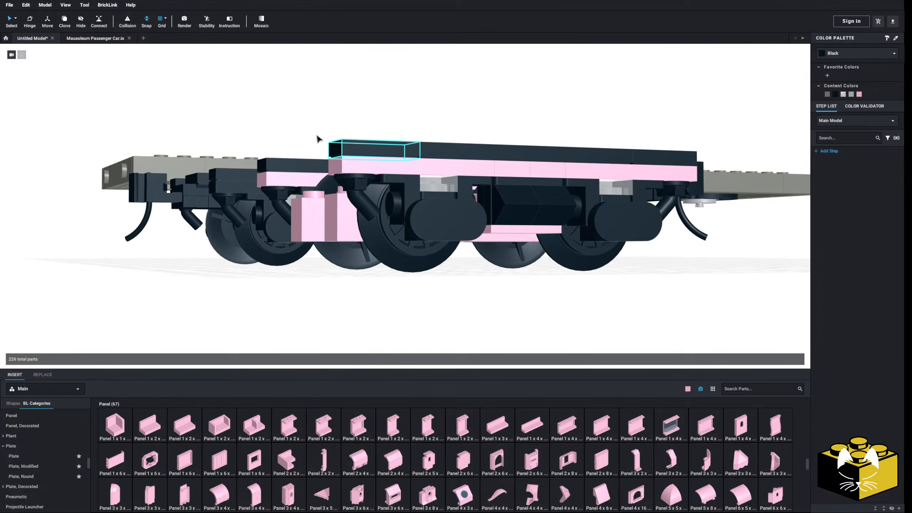
pyautogui.click(16, 19)
pyautogui.click(35, 29)
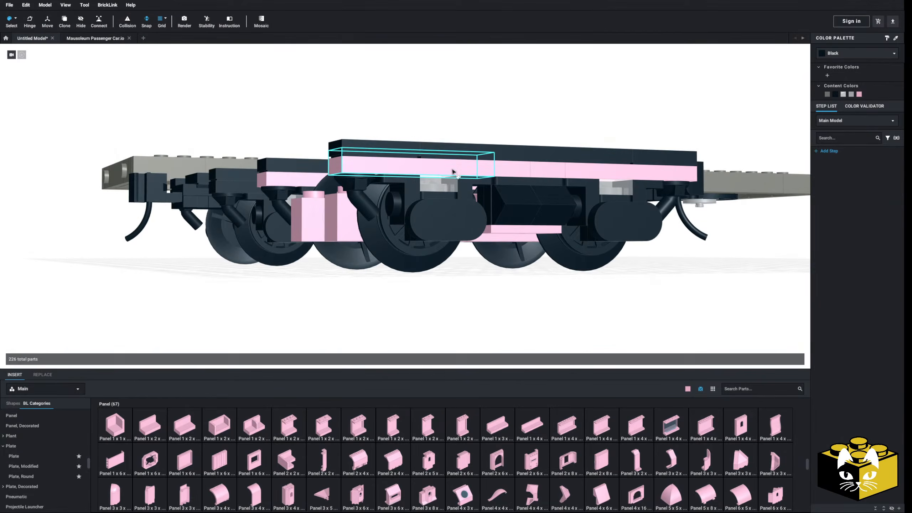
pyautogui.click(452, 170)
pyautogui.click(835, 94)
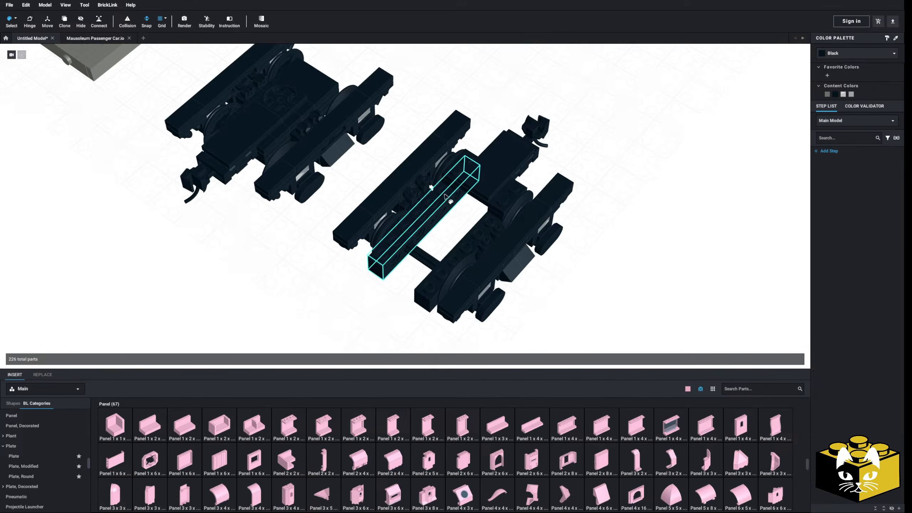
pyautogui.click(16, 20)
pyautogui.click(36, 19)
# Add a Plate 1 x 4 crosswise over the two Technic bricks beside the coupler block.
pyautogui.moveTo(302, 235); pyautogui.dragTo(276, 217, button='middle')
pyautogui.scroll(10, 278, 219)
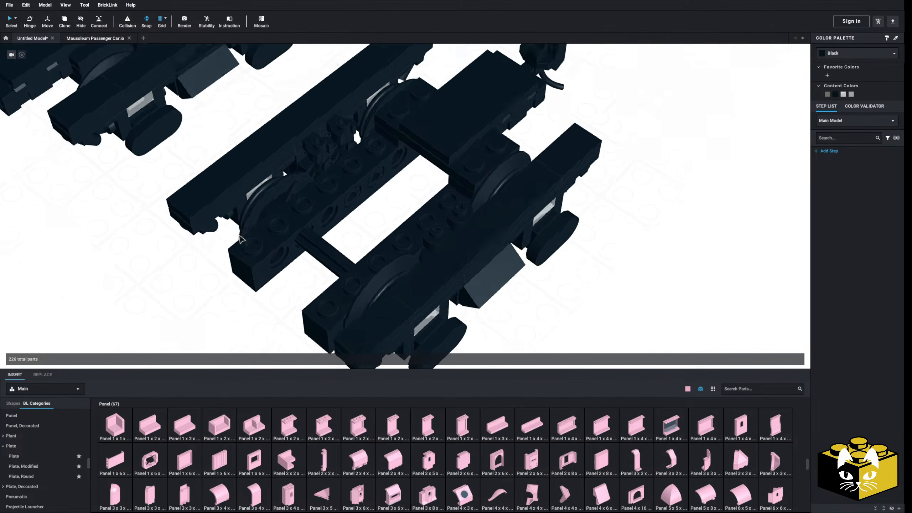
pyautogui.scroll(-2, 326, 245)
pyautogui.moveTo(327, 244); pyautogui.dragTo(339, 240, button='middle')
pyautogui.moveTo(339, 240); pyautogui.dragTo(300, 280, button='right')
pyautogui.click(51, 456)
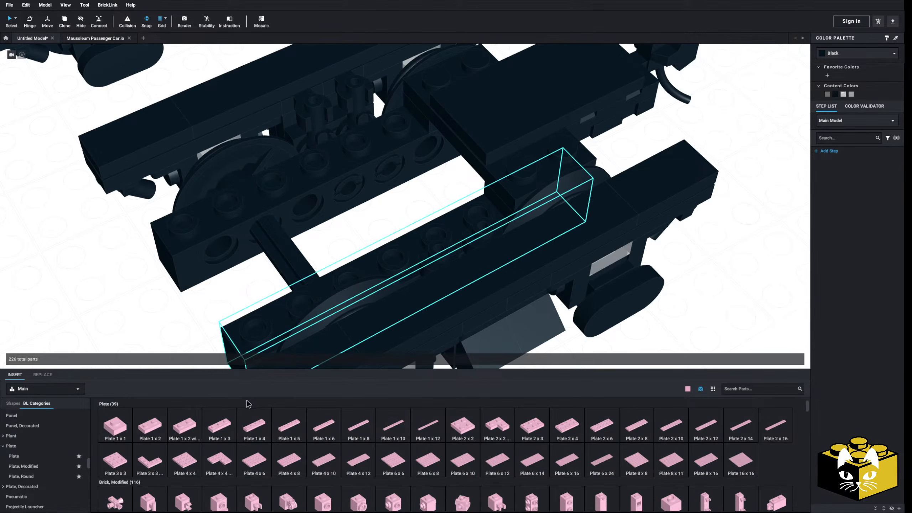
pyautogui.click(265, 428)
pyautogui.press('Right')
pyautogui.click(437, 176)
# View the new plate from the underside of the truck and list the Technic, Brick parts.
pyautogui.moveTo(375, 223); pyautogui.dragTo(388, 210, button='right')
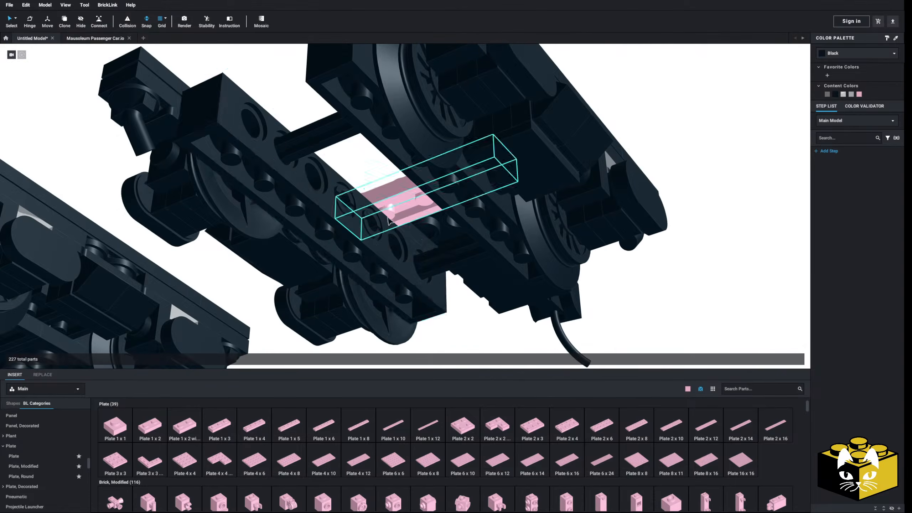
pyautogui.scroll(-10, 54, 448)
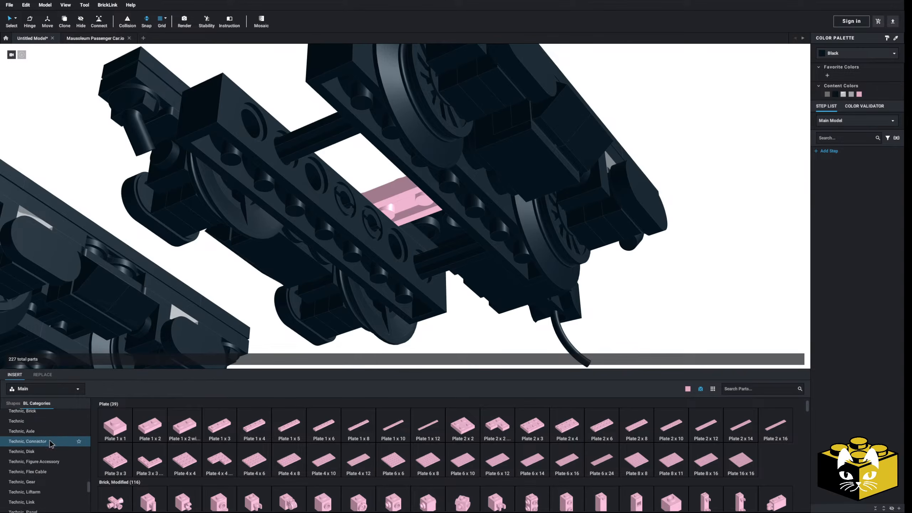
pyautogui.click(87, 423)
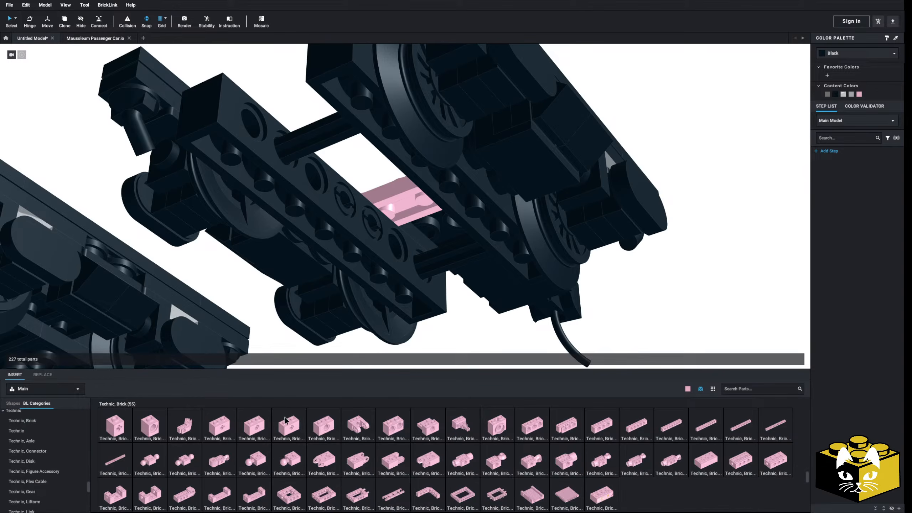
pyautogui.click(334, 426)
pyautogui.click(428, 206)
pyautogui.press('Escape')
# Examine the pin holes of the Technic bricks and the space beneath the cross plate from several sides.
pyautogui.moveTo(659, 271)
pyautogui.mouseDown(button='right')
pyautogui.moveTo(636, 264)
pyautogui.moveTo(639, 286)
pyautogui.moveTo(649, 273)
pyautogui.mouseUp(button='right')
pyautogui.click(435, 242)
pyautogui.click(432, 249)
pyautogui.moveTo(425, 260); pyautogui.dragTo(426, 252, button='right')
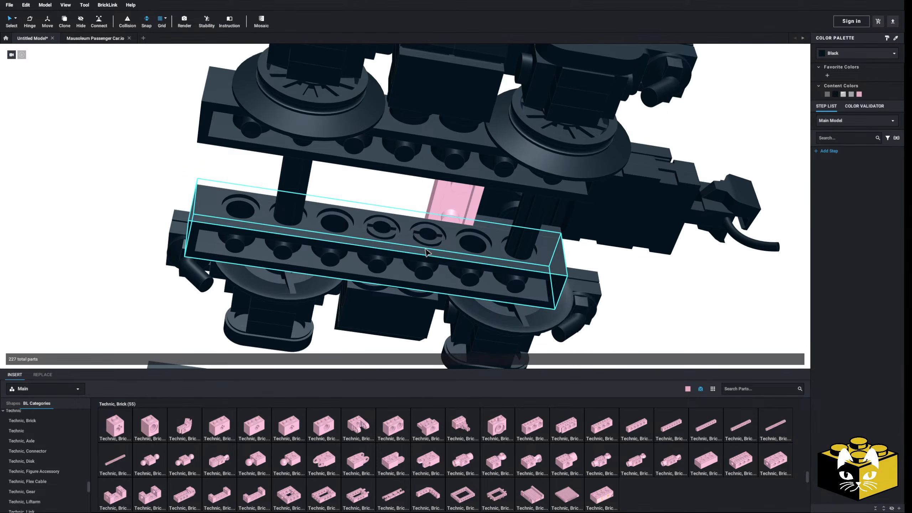
pyautogui.click(429, 241)
pyautogui.click(433, 247)
pyautogui.moveTo(433, 247); pyautogui.dragTo(444, 259, button='right')
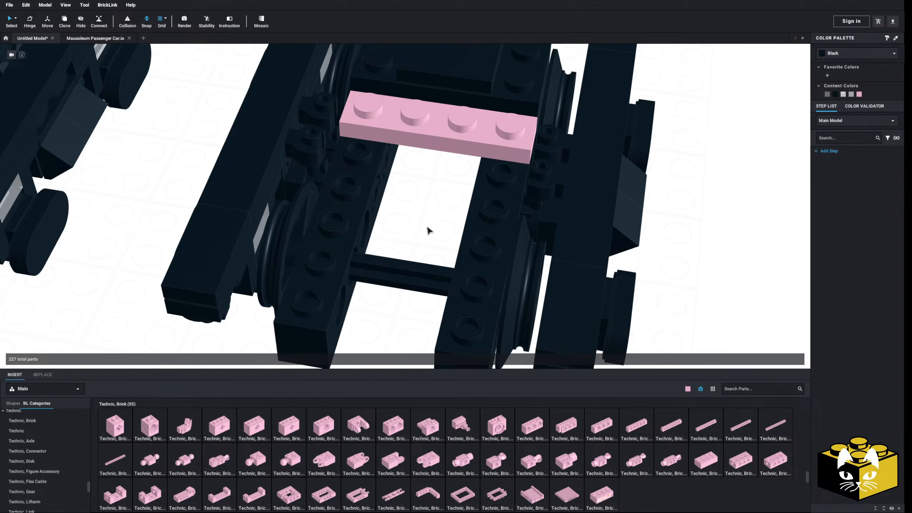
# Attach a forked Technic brick beneath the cross plate, its two arms pointing between the Technic bricks toward the open axle.
pyautogui.moveTo(356, 418); pyautogui.dragTo(440, 145)
pyautogui.moveTo(390, 236); pyautogui.dragTo(367, 238, button='right')
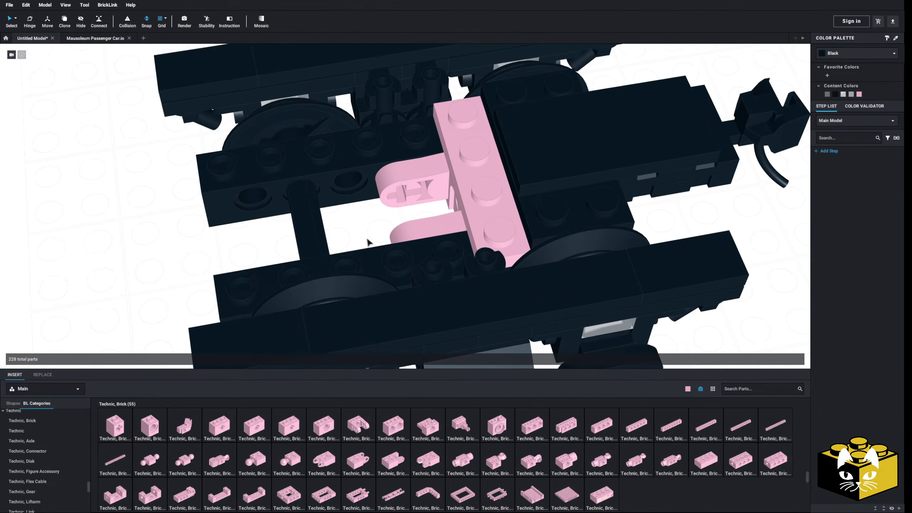
pyautogui.scroll(-2, 367, 241)
pyautogui.scroll(-3, 355, 246)
pyautogui.moveTo(351, 246); pyautogui.dragTo(346, 247, button='middle')
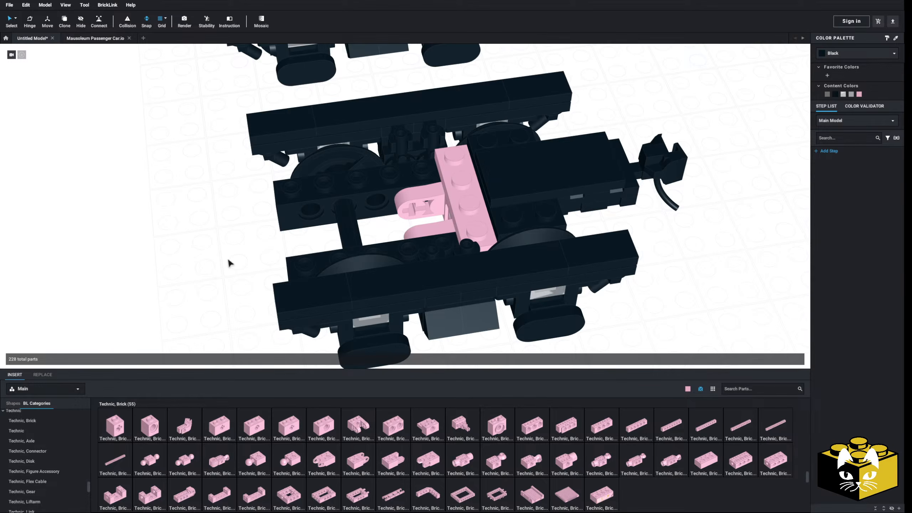
# Delete the forked Technic brick and the Plate 1 x 4 that crosses the two Technic bricks.
pyautogui.moveTo(191, 211)
pyautogui.mouseDown(button='middle')
pyautogui.moveTo(228, 287)
pyautogui.moveTo(232, 366)
pyautogui.mouseUp(button='middle')
pyautogui.moveTo(229, 288); pyautogui.dragTo(229, 305, button='middle')
pyautogui.click(474, 78)
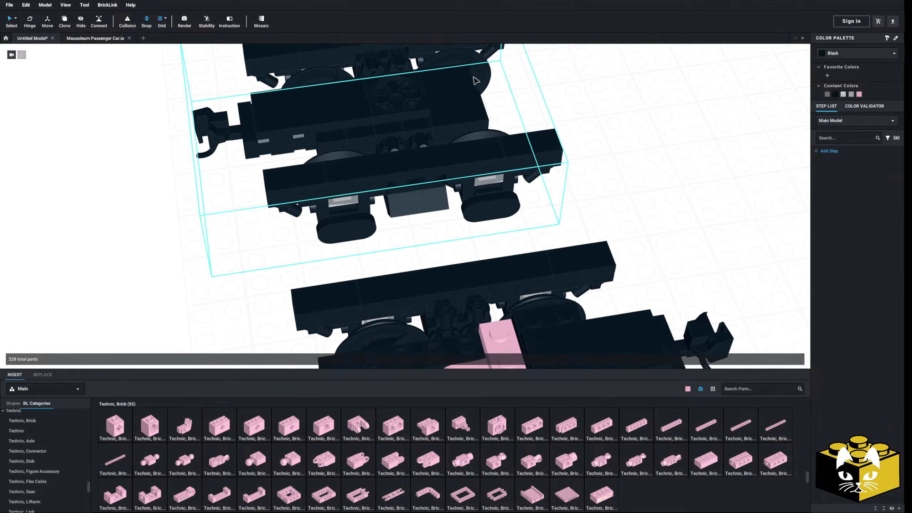
pyautogui.click(186, 310)
pyautogui.moveTo(185, 309); pyautogui.dragTo(150, 210, button='middle')
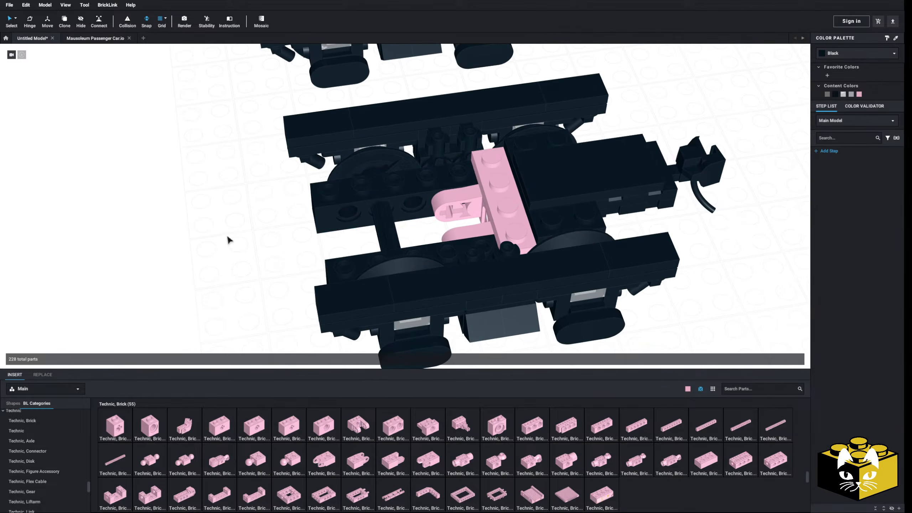
pyautogui.scroll(-3, 229, 240)
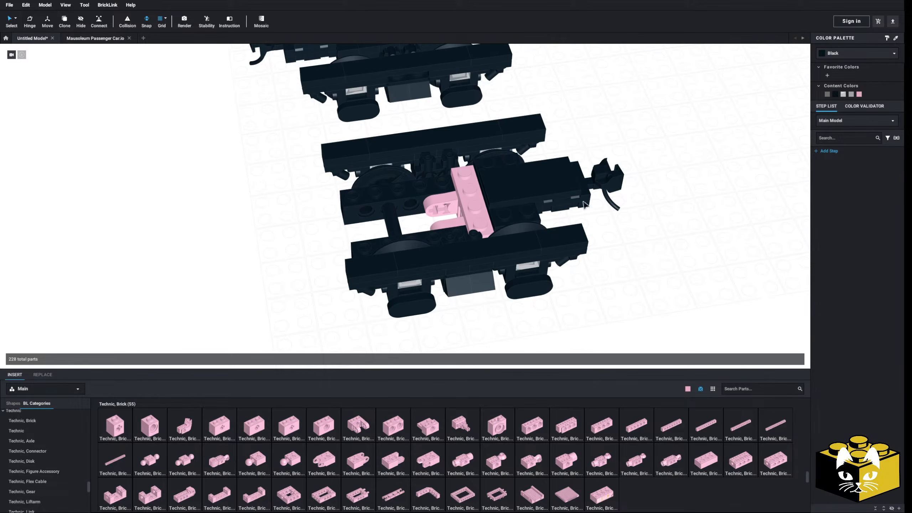
pyautogui.scroll(5, 256, 232)
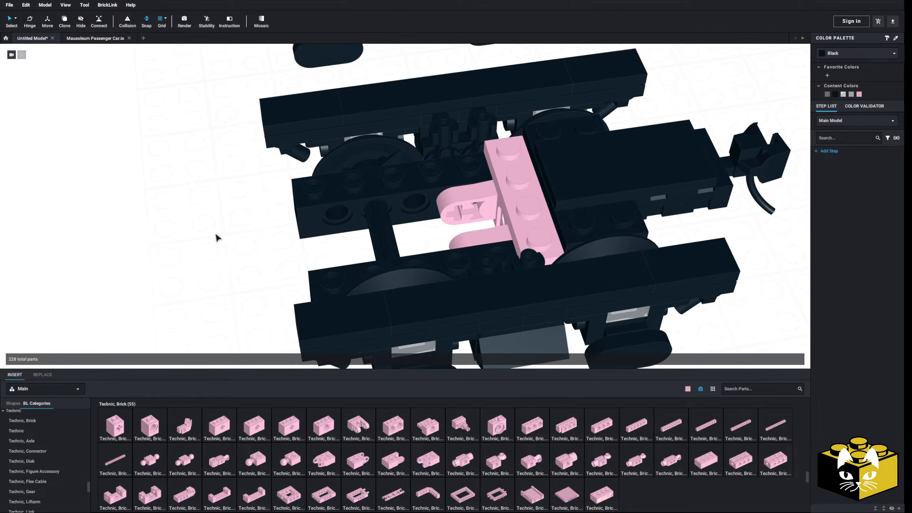
pyautogui.click(490, 206)
pyautogui.press('Delete')
pyautogui.click(505, 203)
pyautogui.press('Delete')
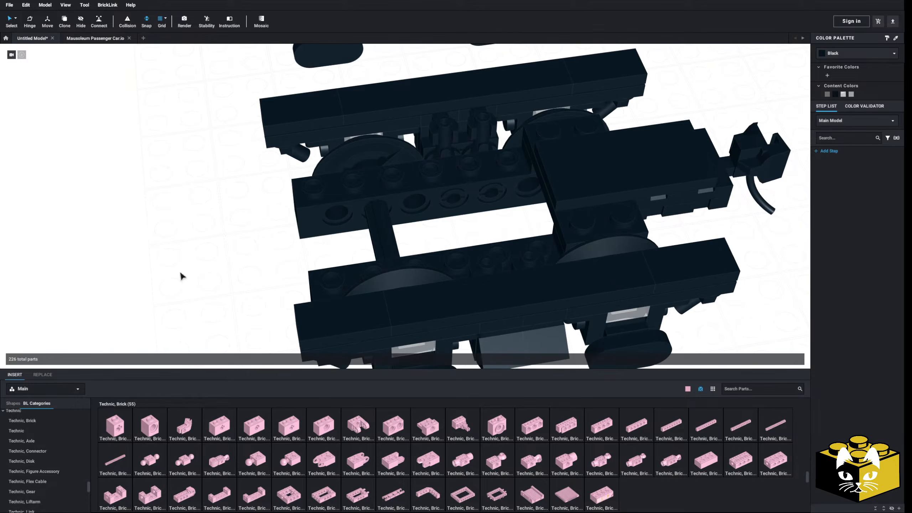
# Place a Plate, Modified 4 x 4 with 2 x 2 Open Center across the open ends of the two Technic bricks.
pyautogui.moveTo(181, 272); pyautogui.dragTo(192, 273, button='right')
pyautogui.scroll(6, 41, 432)
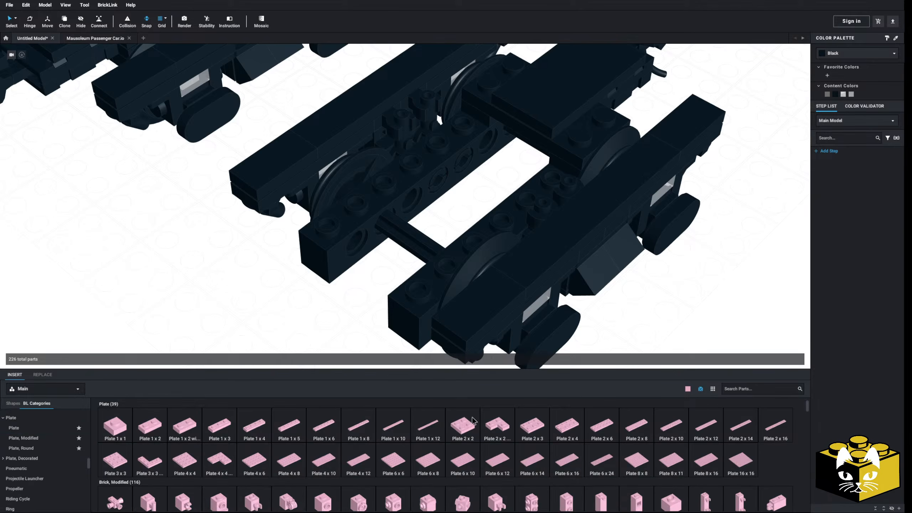
pyautogui.moveTo(298, 328); pyautogui.dragTo(277, 334, button='right')
pyautogui.scroll(5, 277, 336)
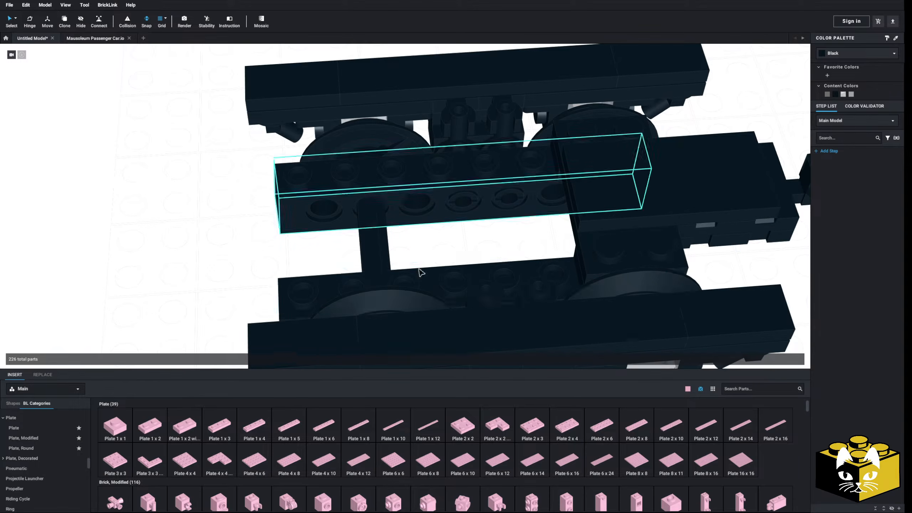
pyautogui.moveTo(461, 238); pyautogui.dragTo(429, 256, button='right')
pyautogui.click(24, 438)
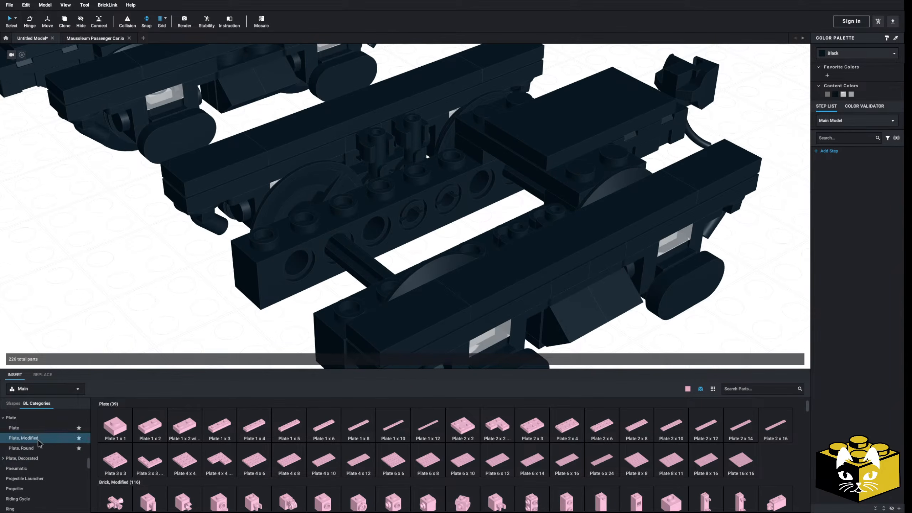
pyautogui.scroll(-3, 416, 436)
pyautogui.scroll(-1, 416, 435)
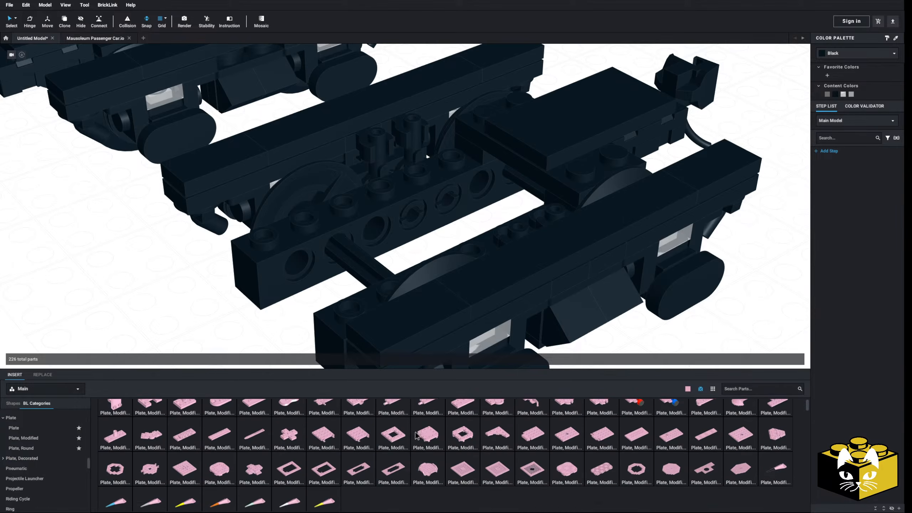
pyautogui.click(393, 433)
pyautogui.click(366, 238)
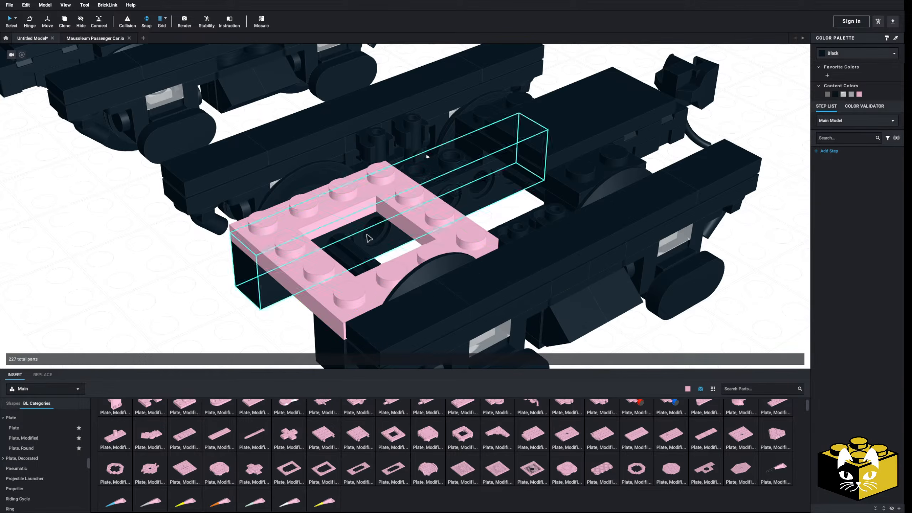
# Stack a 4 x 4 square turntable base on the open-center plate.
pyautogui.scroll(-3, 35, 456)
pyautogui.scroll(-8, 35, 457)
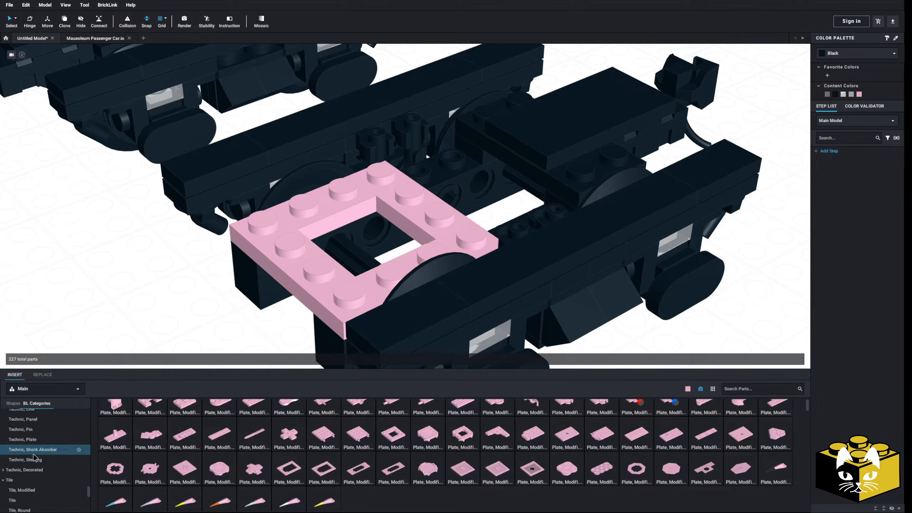
pyautogui.scroll(-5, 33, 456)
pyautogui.click(33, 451)
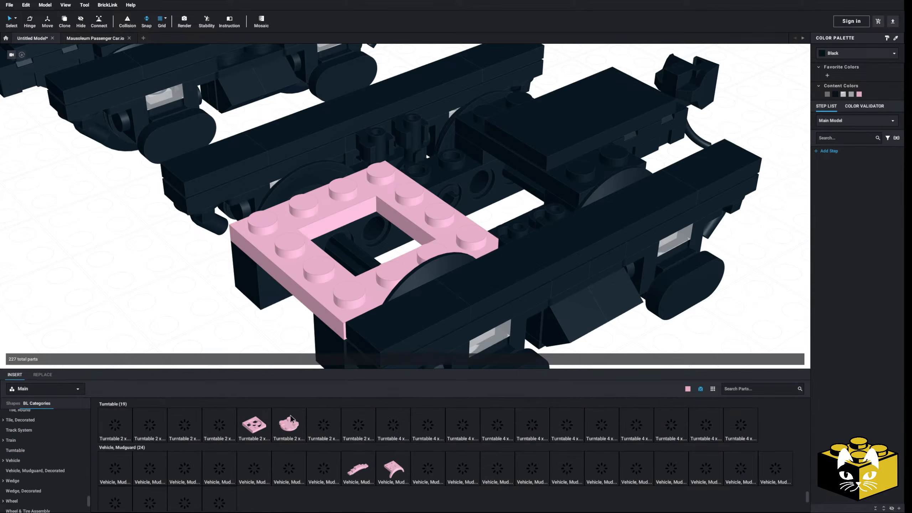
pyautogui.click(664, 430)
pyautogui.click(375, 221)
pyautogui.press('Escape')
# Add a 4 x 4 round plate with a center hole on top of the turntable base.
pyautogui.scroll(-5, 216, 325)
pyautogui.moveTo(215, 324); pyautogui.dragTo(210, 353, button='right')
pyautogui.scroll(5, 58, 416)
pyautogui.scroll(10, 59, 420)
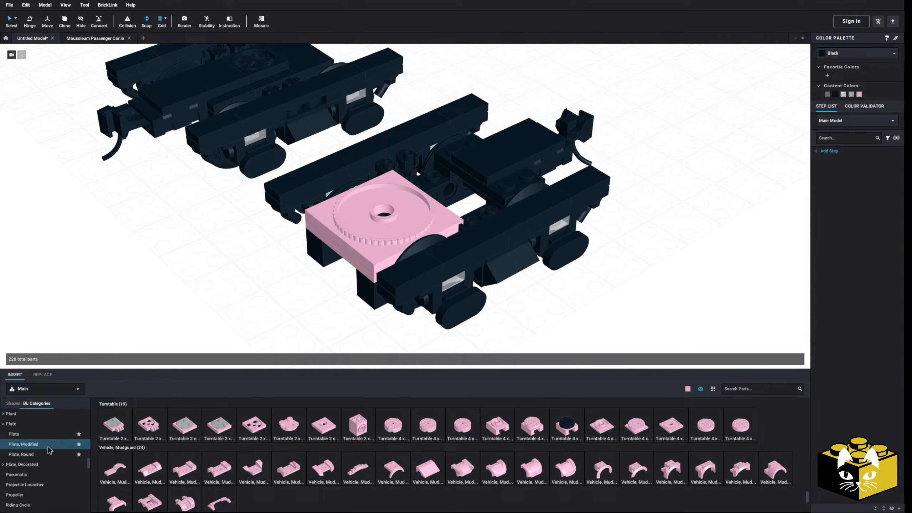
pyautogui.click(50, 452)
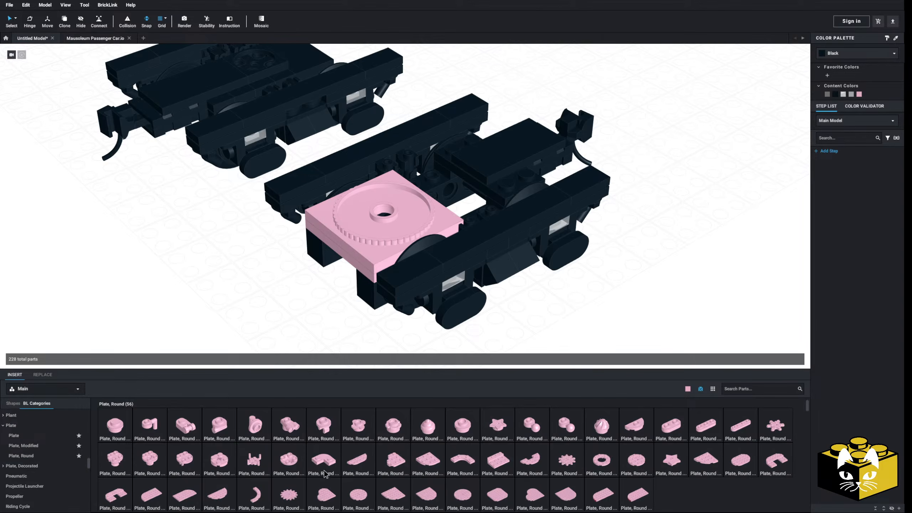
pyautogui.moveTo(635, 464); pyautogui.dragTo(389, 210)
pyautogui.moveTo(280, 310); pyautogui.dragTo(416, 238, button='right')
# Delete the black plates beneath the coupler block.
pyautogui.click(398, 210)
pyautogui.press('Delete')
pyautogui.click(441, 248)
pyautogui.press('Delete')
pyautogui.moveTo(451, 265); pyautogui.dragTo(281, 250, button='right')
pyautogui.click(392, 274)
pyautogui.press('Delete')
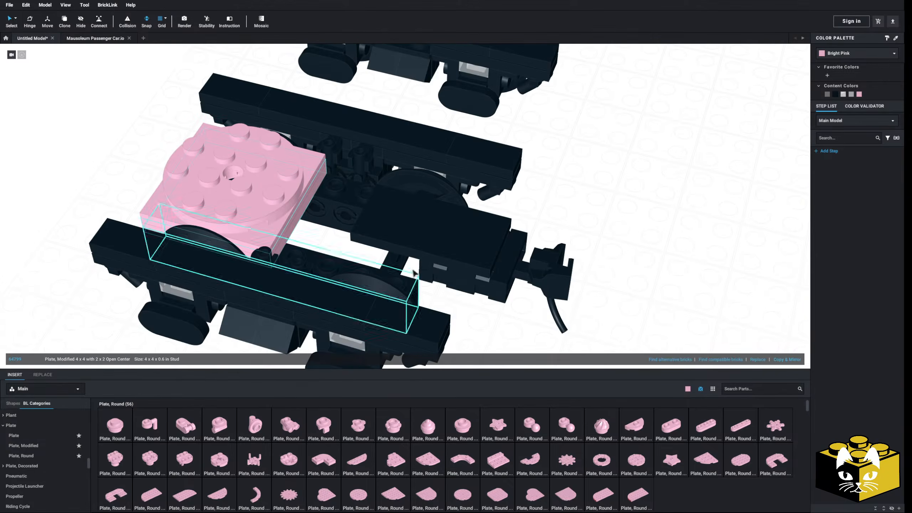
# Place a second 4 x 4 open-center plate next to the first and a Plate 2 x 4 crosswise on it beneath the coupler block.
pyautogui.click(795, 359)
pyautogui.click(711, 318)
pyautogui.moveTo(711, 318); pyautogui.dragTo(704, 316, button='right')
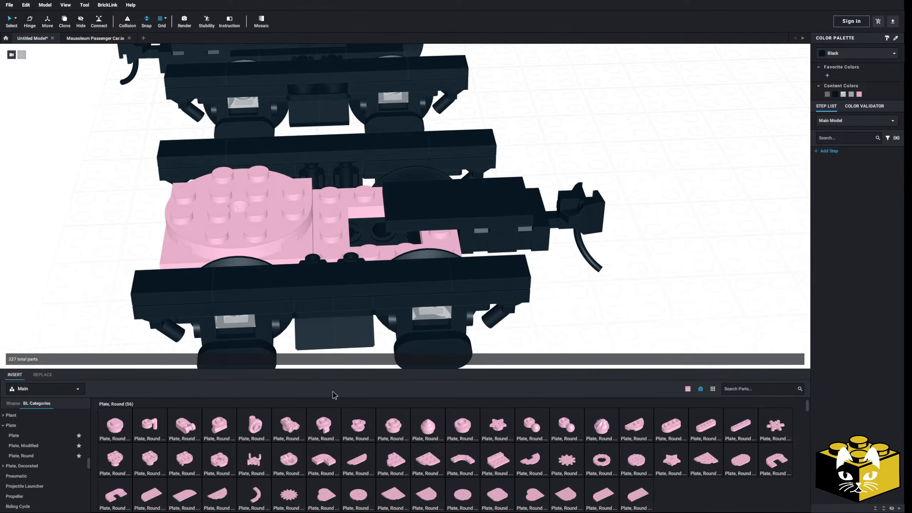
pyautogui.click(54, 436)
pyautogui.click(420, 208)
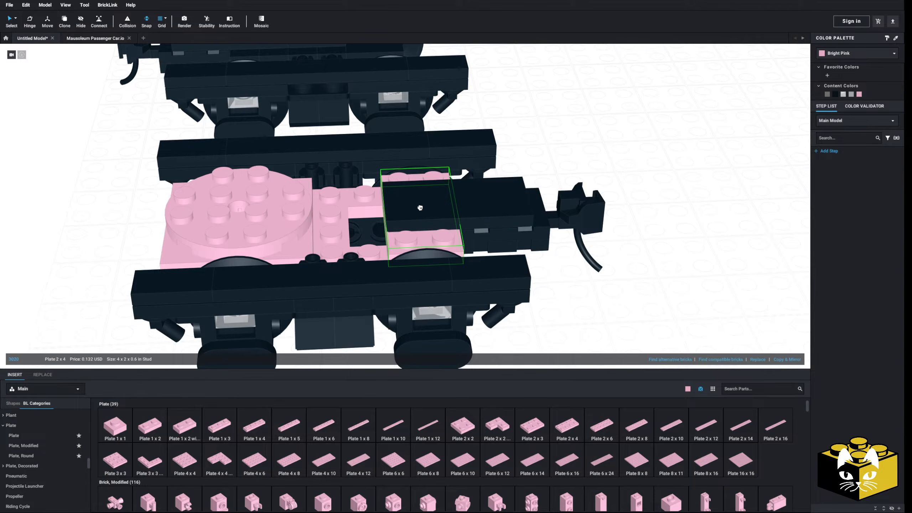
# Copy the smooth black tile of the coupler block, turn it crosswise and place it between the turntable and the block.
pyautogui.moveTo(702, 246); pyautogui.dragTo(418, 374, button='right')
pyautogui.scroll(-10, 75, 445)
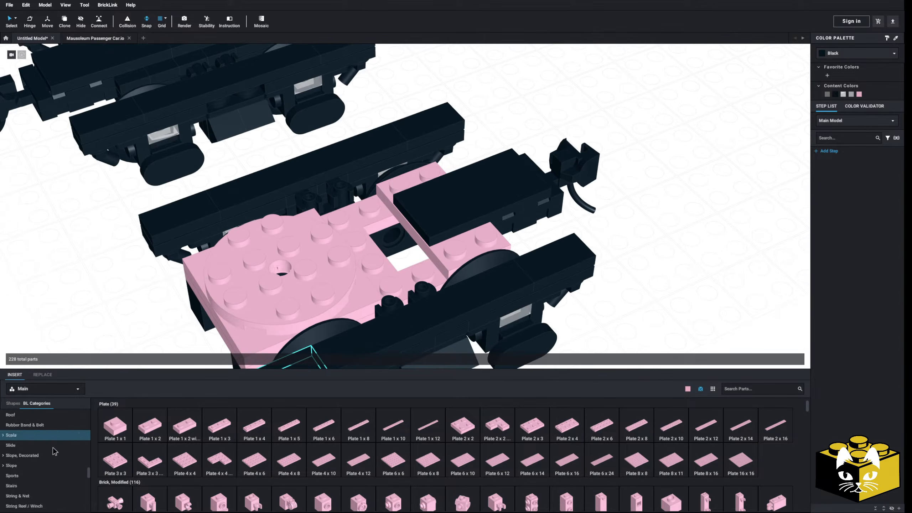
pyautogui.click(465, 214)
pyautogui.rightClick(474, 213)
pyautogui.click(482, 217)
pyautogui.rightClick(627, 216)
pyautogui.click(637, 237)
pyautogui.press('Right')
pyautogui.click(384, 239)
pyautogui.click(615, 240)
# Mount a Technic, Gear 12 Tooth Bevel on the open axle against the inner side of one Technic brick.
pyautogui.scroll(-5, 614, 240)
pyautogui.moveTo(614, 240); pyautogui.dragTo(405, 339, button='right')
pyautogui.scroll(3, 496, 275)
pyautogui.scroll(3, 406, 339)
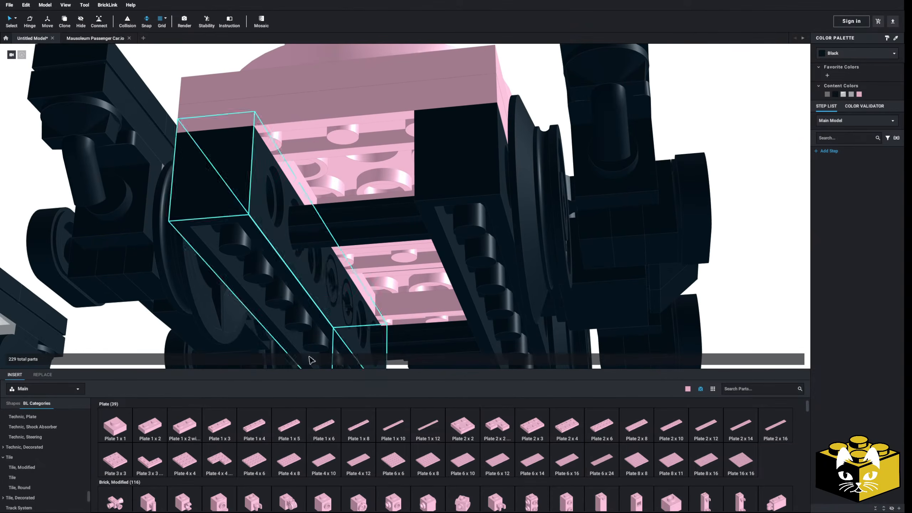
pyautogui.scroll(2, 89, 492)
pyautogui.scroll(3, 49, 422)
pyautogui.scroll(2, 49, 422)
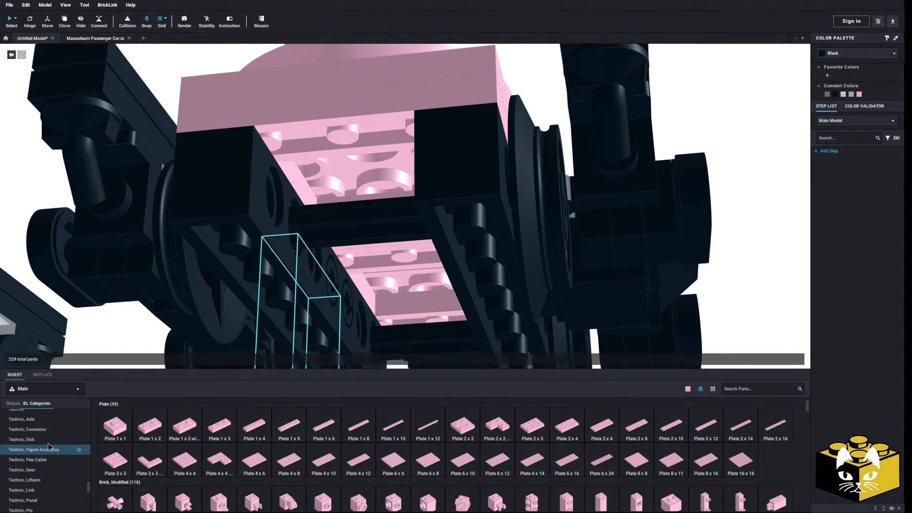
pyautogui.scroll(-2, 48, 432)
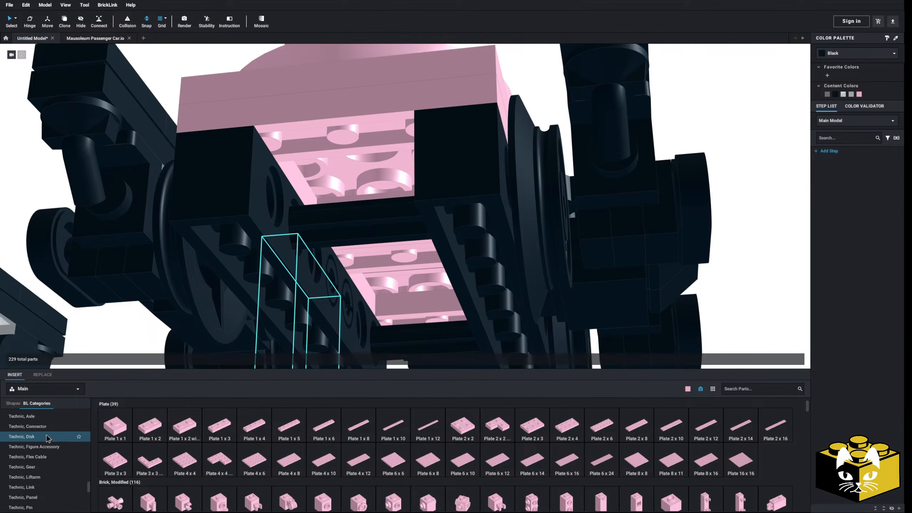
pyautogui.click(36, 457)
pyautogui.scroll(-3, 334, 295)
pyautogui.moveTo(251, 345); pyautogui.dragTo(212, 329, button='right')
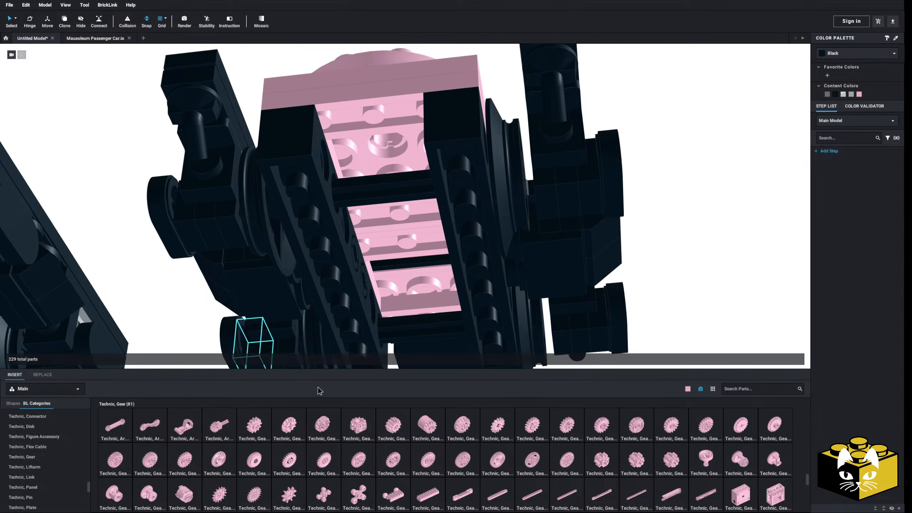
pyautogui.click(285, 423)
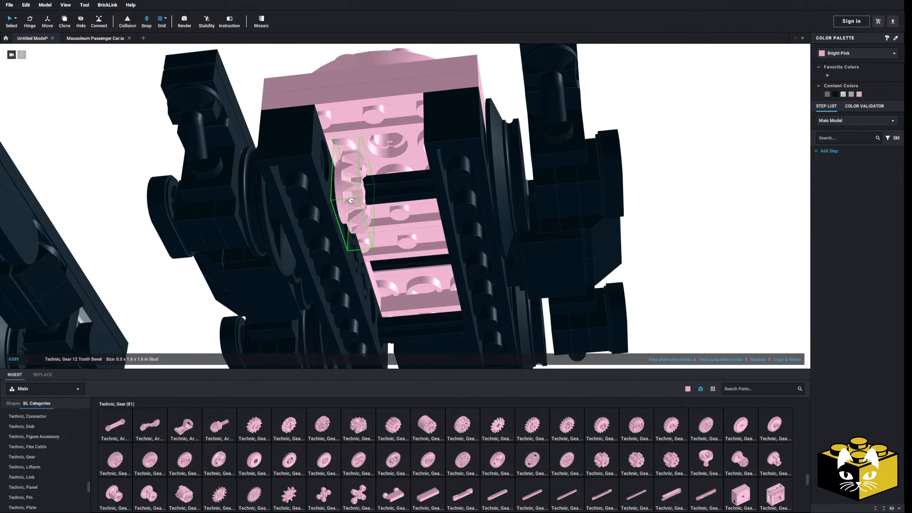
pyautogui.click(346, 204)
# Place a second 12-tooth bevel gear lying loose beside the truck.
pyautogui.moveTo(167, 276); pyautogui.dragTo(169, 285, button='right')
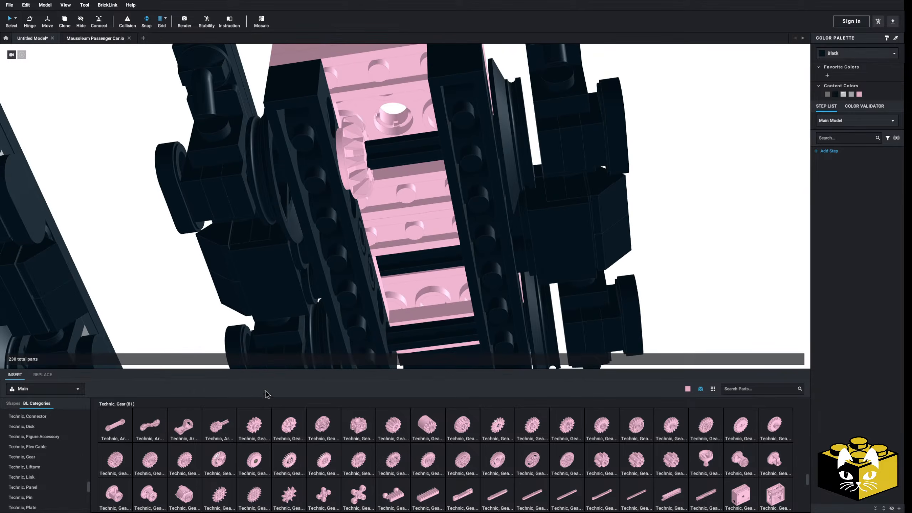
pyautogui.click(303, 426)
pyautogui.click(141, 264)
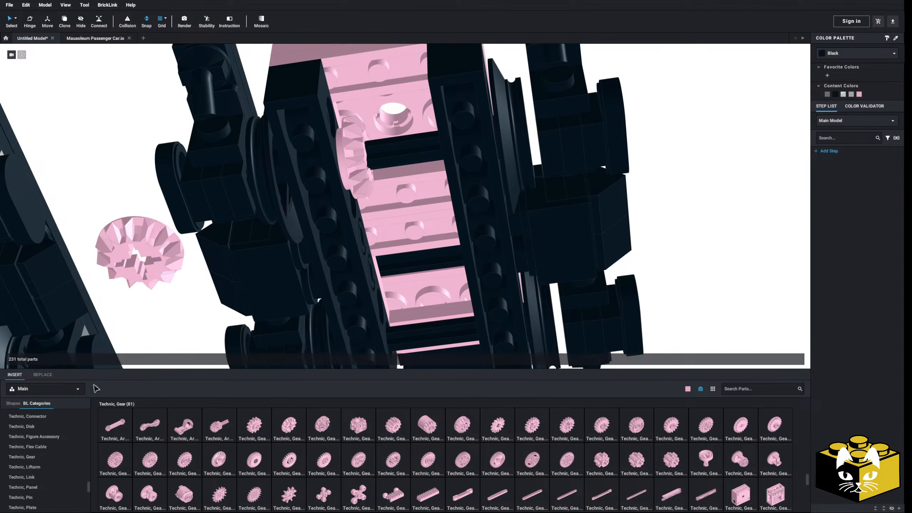
# Add a Technic, Axle 3L and bring it with the loose bevel gear beneath the turntable's center hole.
pyautogui.click(36, 456)
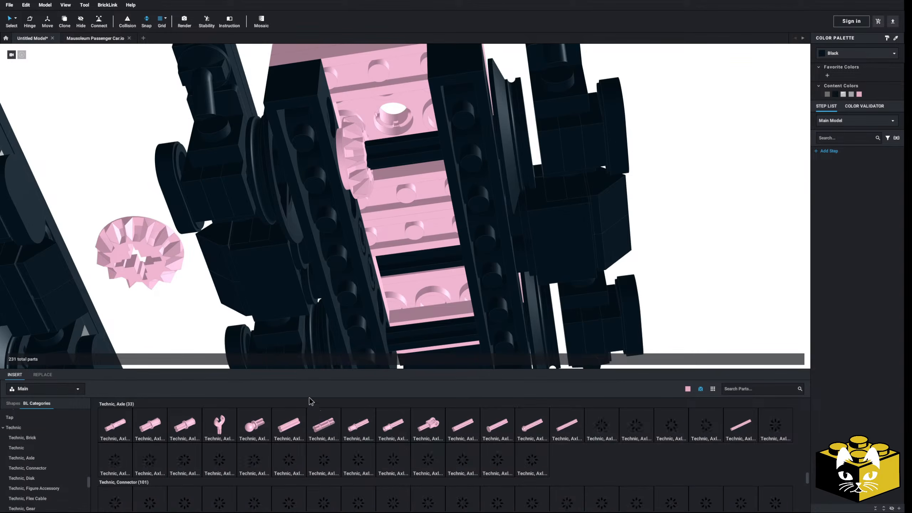
pyautogui.click(467, 427)
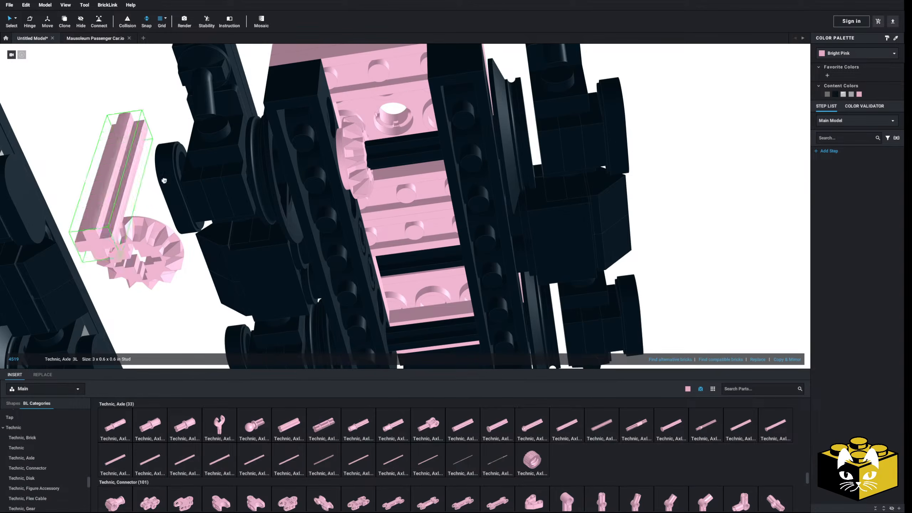
pyautogui.moveTo(113, 220); pyautogui.dragTo(380, 122)
pyautogui.moveTo(380, 121); pyautogui.dragTo(378, 136, button='right')
pyautogui.click(474, 125)
pyautogui.moveTo(474, 125); pyautogui.dragTo(481, 123, button='right')
pyautogui.scroll(5, 397, 219)
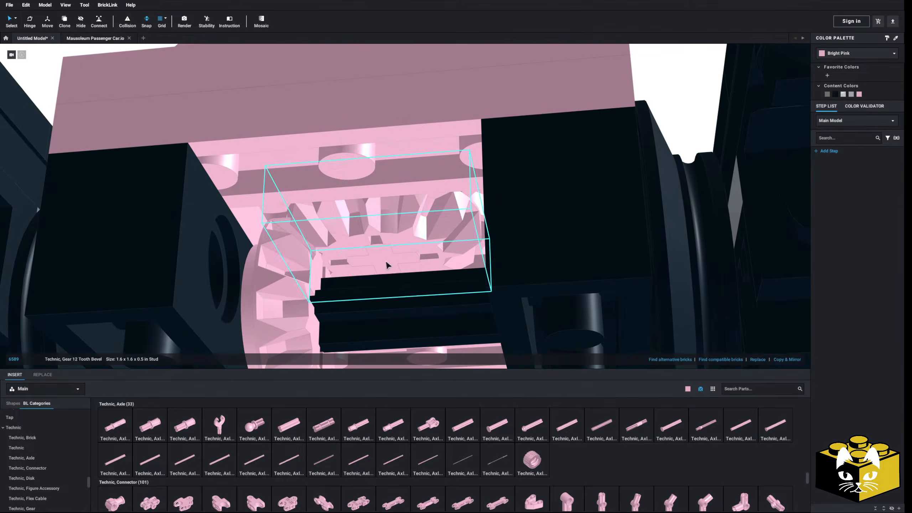
# Hide the open-center plate under the turntable to adjust the height of the horizontal gear and its axle, and show all parts again.
pyautogui.scroll(-6, 389, 260)
pyautogui.rightClick(401, 164)
pyautogui.click(423, 200)
pyautogui.moveTo(423, 201); pyautogui.dragTo(415, 175, button='right')
pyautogui.click(440, 242)
pyautogui.moveTo(441, 241); pyautogui.dragTo(413, 205, button='right')
pyautogui.scroll(5, 360, 181)
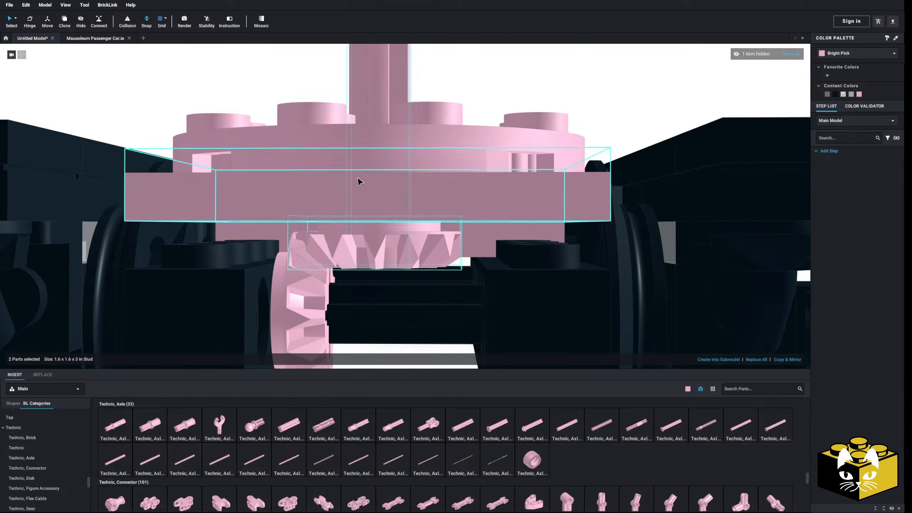
pyautogui.moveTo(383, 179); pyautogui.dragTo(383, 164)
pyautogui.scroll(-6, 382, 164)
pyautogui.click(659, 82)
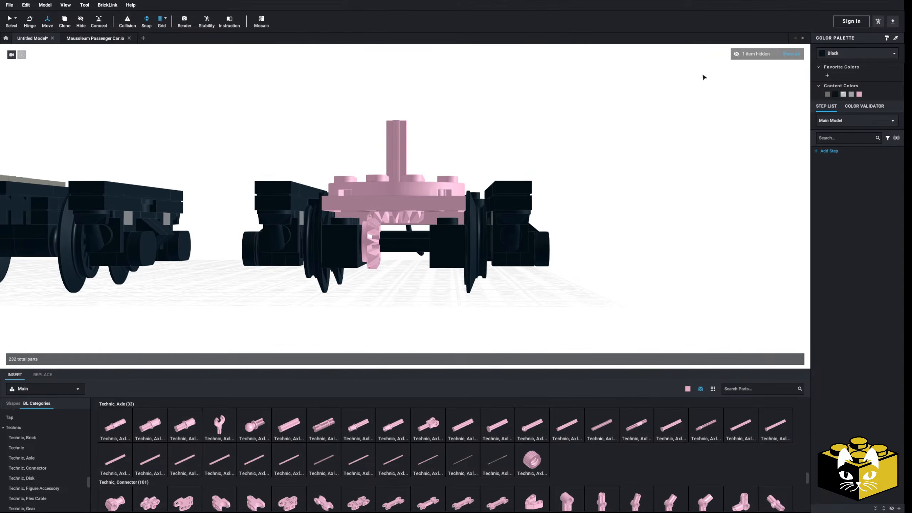
pyautogui.click(789, 54)
# Recolor both 12-tooth bevel gears tan.
pyautogui.moveTo(634, 130); pyautogui.dragTo(163, 48, button='right')
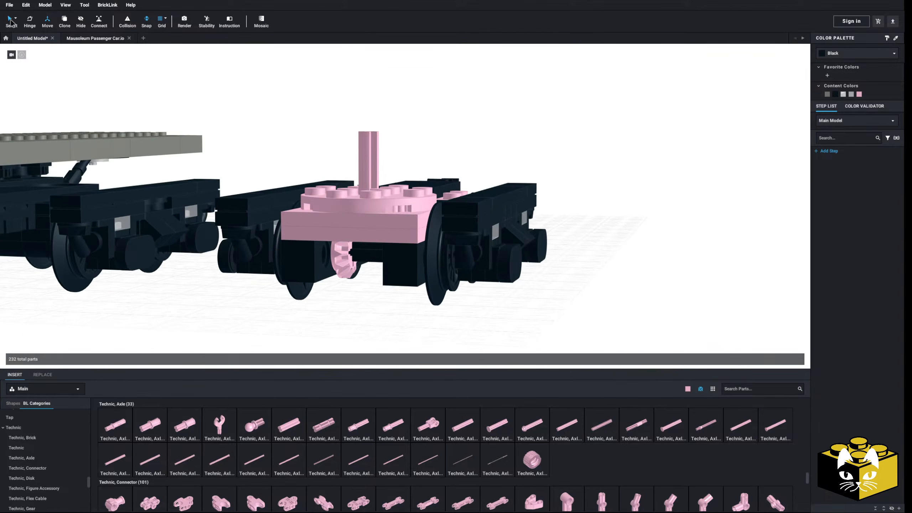
pyautogui.moveTo(269, 100); pyautogui.dragTo(268, 93, button='right')
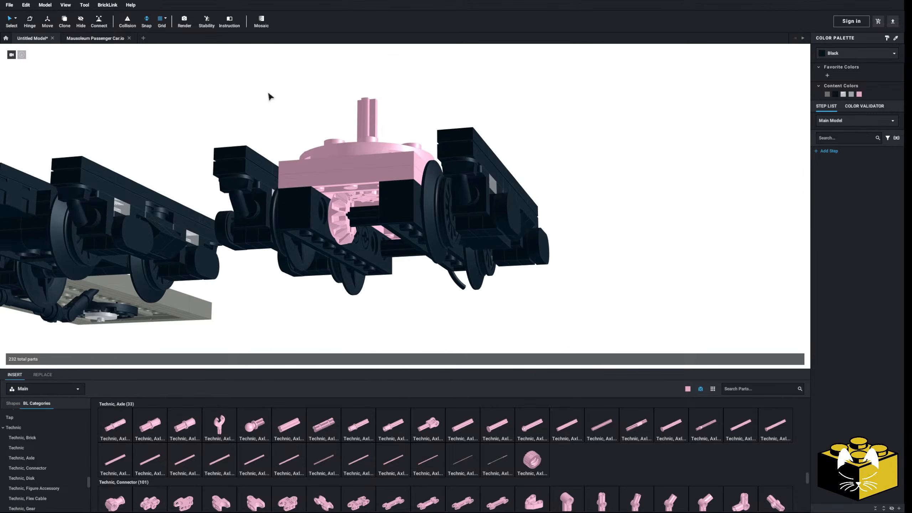
pyautogui.keyDown('ctrl'); pyautogui.click(346, 208); pyautogui.keyUp('ctrl')
pyautogui.click(834, 55)
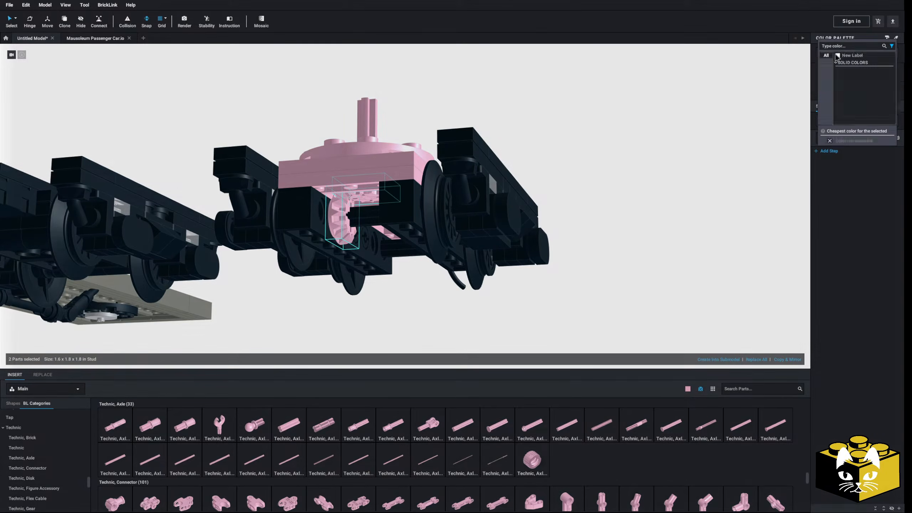
pyautogui.click(848, 93)
pyautogui.click(603, 144)
# Recolor the vertical Axle 3L through the turntable Light Bluish Gray.
pyautogui.moveTo(436, 194); pyautogui.dragTo(427, 173, button='right')
pyautogui.click(375, 162)
pyautogui.click(840, 54)
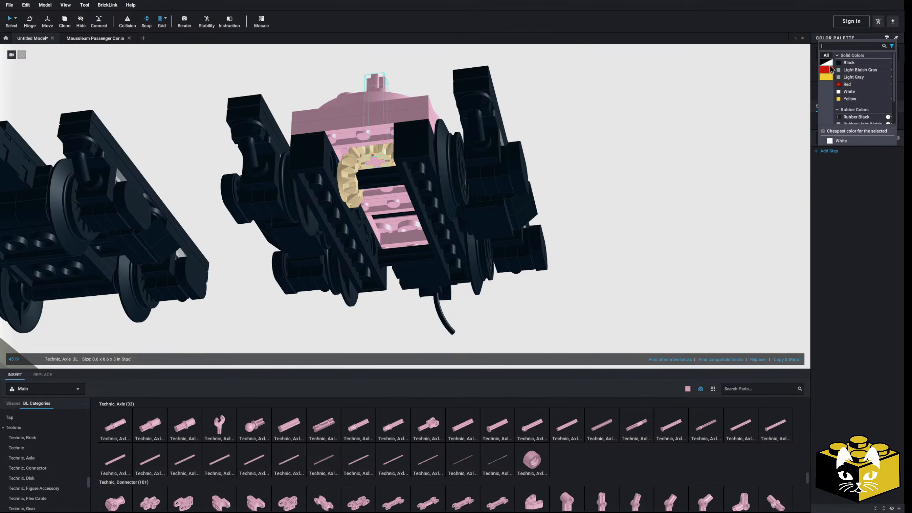
pyautogui.click(851, 71)
pyautogui.click(685, 131)
# Select all Bright Pink parts by color, recolor them black, and return to the standard selection mode.
pyautogui.moveTo(685, 131); pyautogui.dragTo(596, 152, button='right')
pyautogui.click(16, 21)
pyautogui.click(33, 47)
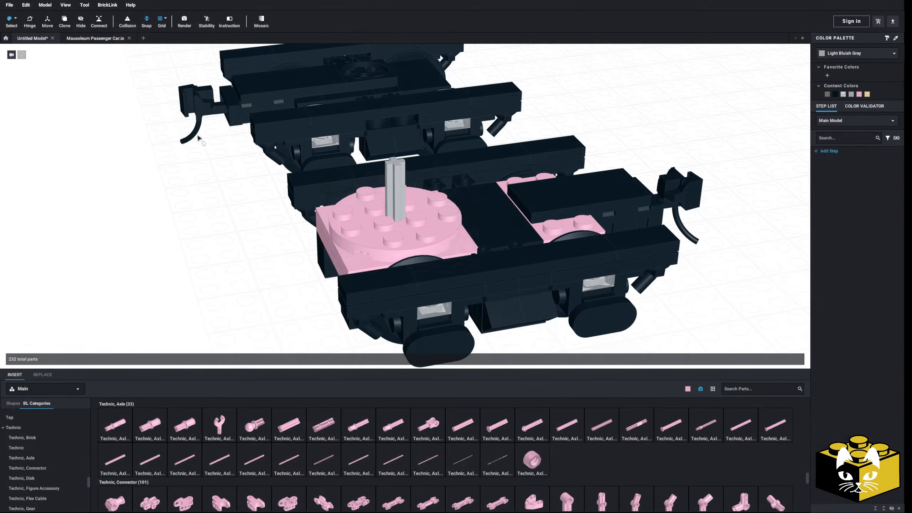
pyautogui.click(419, 223)
pyautogui.click(835, 94)
pyautogui.click(761, 128)
pyautogui.scroll(-3, 664, 143)
pyautogui.moveTo(628, 153); pyautogui.dragTo(377, 173, button='right')
pyautogui.click(16, 20)
pyautogui.click(36, 20)
pyautogui.scroll(5, 251, 224)
pyautogui.moveTo(311, 210); pyautogui.dragTo(446, 227, button='middle')
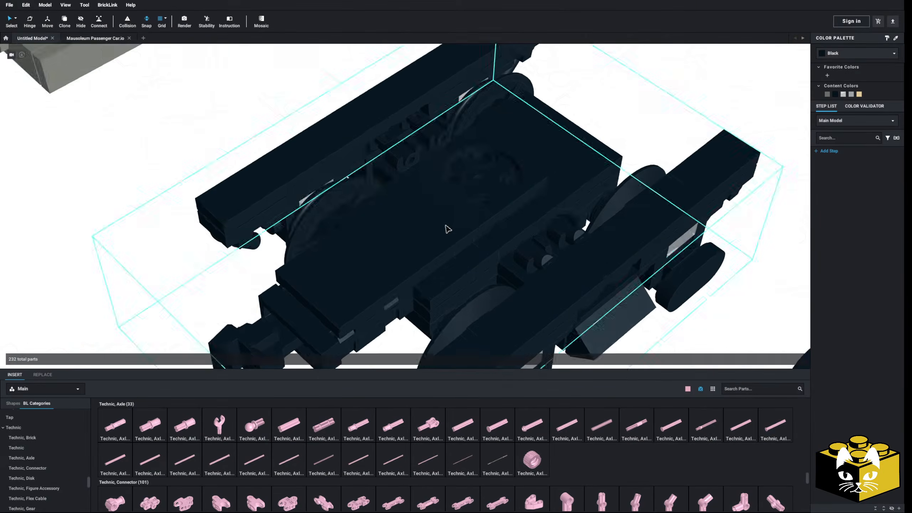
# Open the second truck's submodel, try moving the three plates at its center, and undo the move.
pyautogui.moveTo(447, 225); pyautogui.dragTo(481, 236, button='right')
pyautogui.moveTo(480, 237); pyautogui.dragTo(395, 213, button='middle')
pyautogui.doubleClick(386, 223)
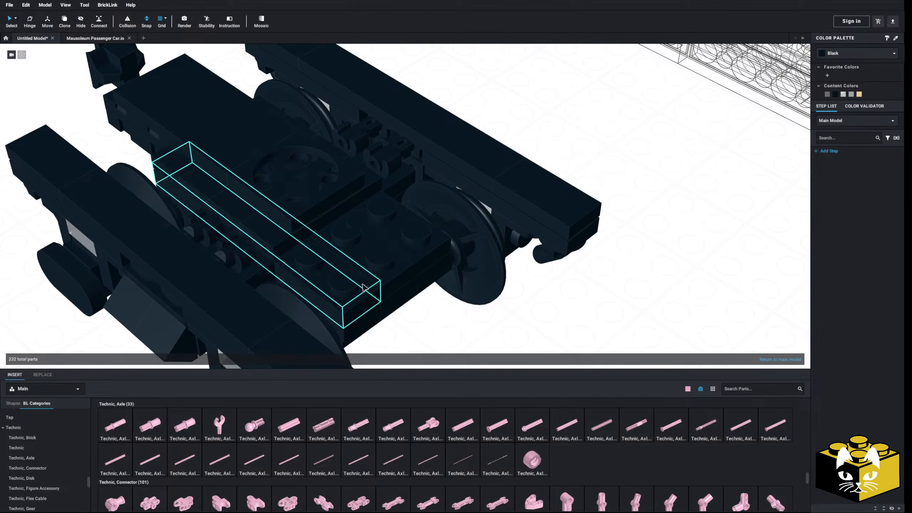
pyautogui.moveTo(407, 286); pyautogui.dragTo(393, 255, button='right')
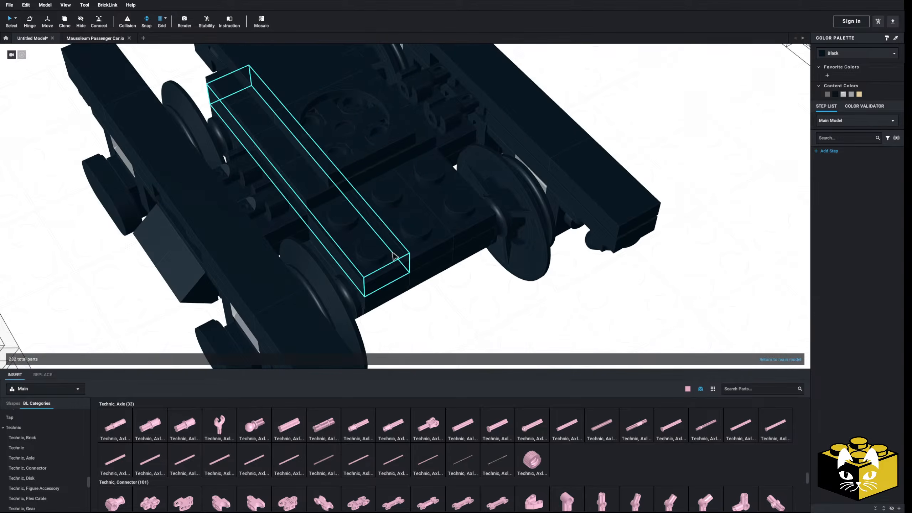
pyautogui.scroll(-2, 394, 255)
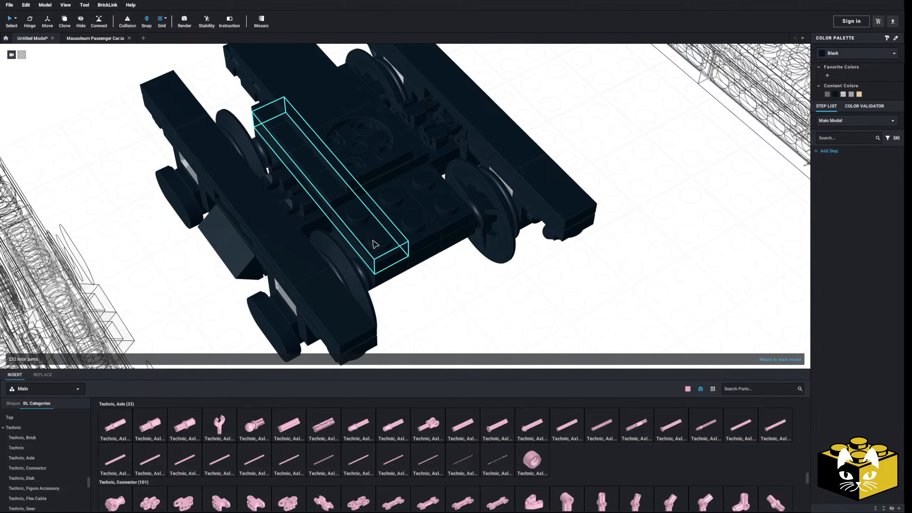
pyautogui.moveTo(375, 245); pyautogui.dragTo(371, 241, button='right')
pyautogui.moveTo(373, 279); pyautogui.dragTo(383, 235, button='right')
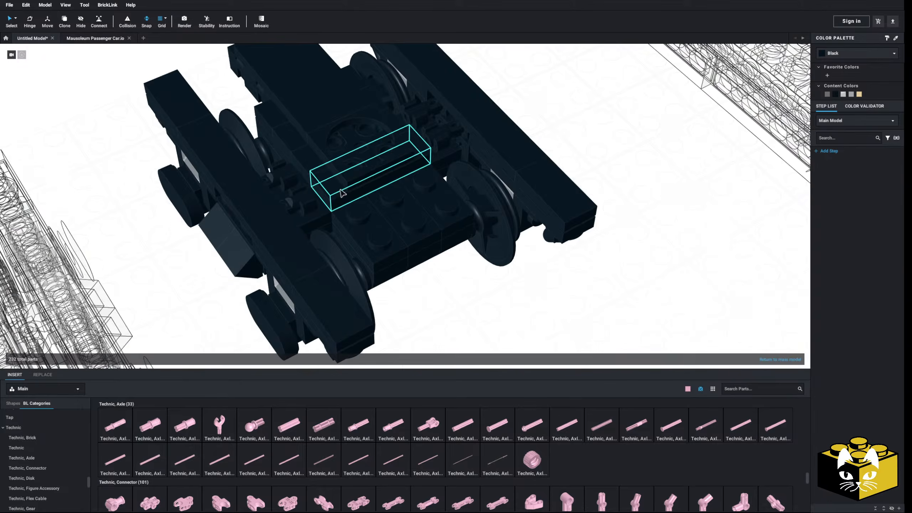
pyautogui.moveTo(329, 158); pyautogui.dragTo(360, 216)
pyautogui.moveTo(358, 215); pyautogui.dragTo(377, 213, button='right')
pyautogui.moveTo(368, 249); pyautogui.dragTo(296, 236)
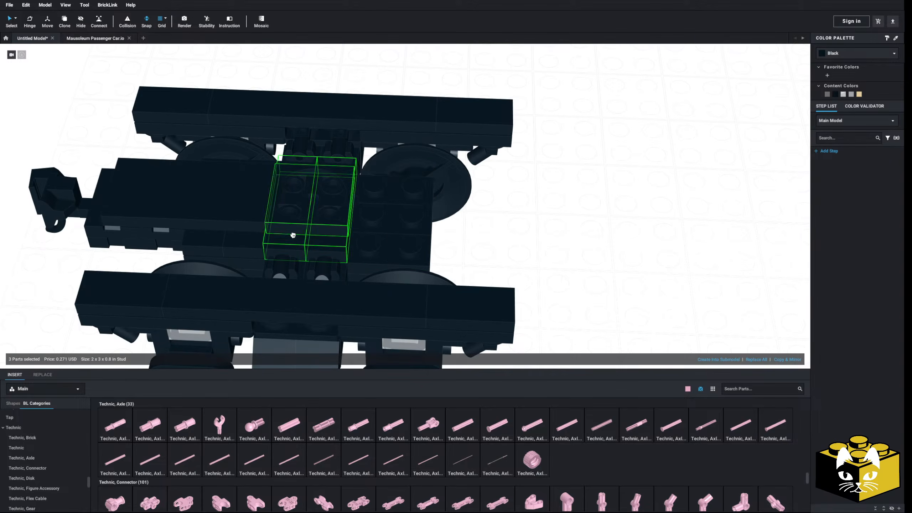
pyautogui.moveTo(538, 237); pyautogui.dragTo(533, 239, button='right')
pyautogui.hotkey('ctrl', 'z')
# Transfer the black round plate and its light gray turntable top from the deck's underside onto the second truck.
pyautogui.moveTo(531, 238); pyautogui.dragTo(386, 196, button='right')
pyautogui.moveTo(317, 172); pyautogui.dragTo(412, 193, button='middle')
pyautogui.scroll(3, 412, 193)
pyautogui.click(413, 175)
pyautogui.keyDown('ctrl'); pyautogui.click(409, 198); pyautogui.keyUp('ctrl')
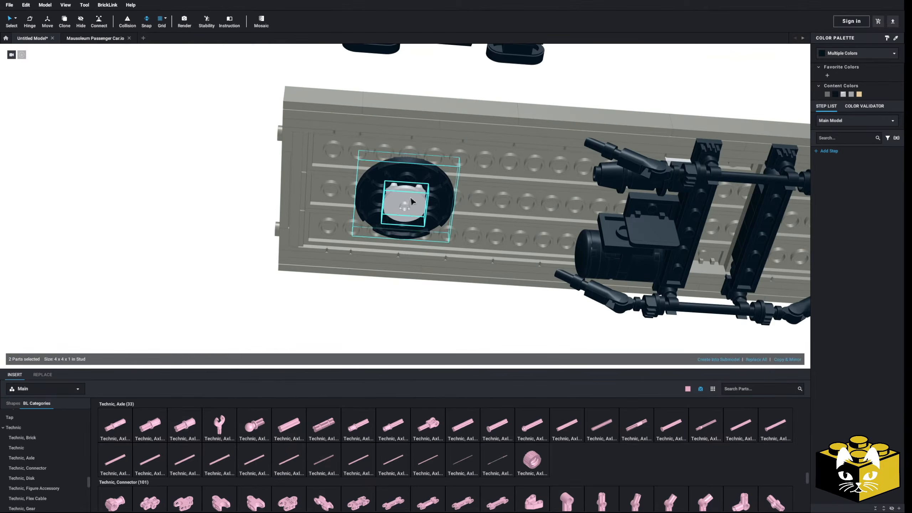
pyautogui.moveTo(409, 200); pyautogui.dragTo(492, 158)
pyautogui.scroll(-5, 491, 158)
pyautogui.moveTo(492, 158); pyautogui.dragTo(466, 265, button='right')
pyautogui.moveTo(428, 309); pyautogui.dragTo(473, 280)
# Remove the light gray turntable top from the round plate beneath the other end of the deck.
pyautogui.scroll(6, 428, 309)
pyautogui.click(776, 249)
pyautogui.scroll(-5, 776, 249)
pyautogui.moveTo(777, 249); pyautogui.dragTo(588, 133, button='right')
pyautogui.click(690, 125)
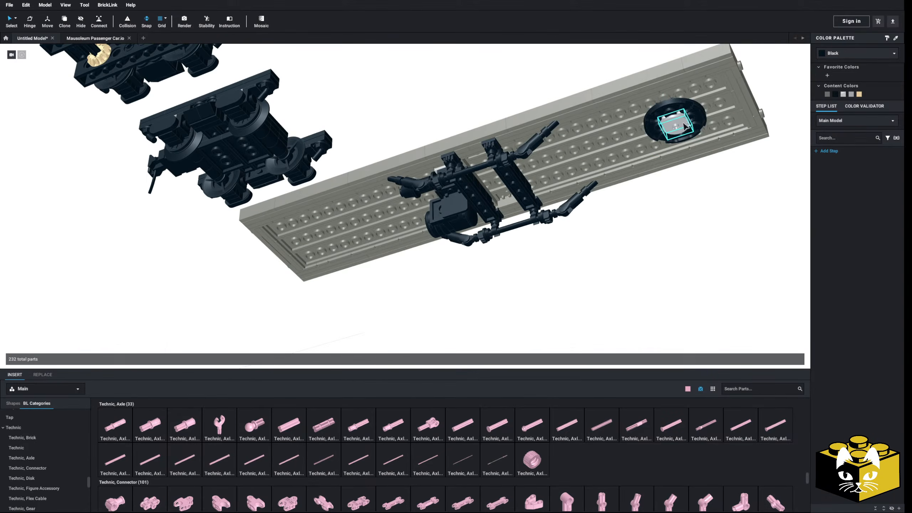
pyautogui.moveTo(696, 120); pyautogui.dragTo(430, 170)
pyautogui.scroll(-2, 430, 169)
pyautogui.moveTo(431, 170)
pyautogui.mouseDown(button='right')
pyautogui.moveTo(403, 290)
pyautogui.moveTo(417, 121)
pyautogui.moveTo(433, 152)
pyautogui.mouseUp(button='right')
pyautogui.scroll(5, 403, 289)
pyautogui.scroll(5, 433, 152)
pyautogui.moveTo(433, 153); pyautogui.dragTo(292, 136)
pyautogui.scroll(-5, 555, 246)
# Mount the geared truck beneath the deck's end with its vertical axle passing up through the deck.
pyautogui.moveTo(529, 240); pyautogui.dragTo(502, 172, button='right')
pyautogui.moveTo(225, 104); pyautogui.dragTo(408, 294)
pyautogui.moveTo(371, 182); pyautogui.dragTo(335, 216)
pyautogui.scroll(-4, 336, 216)
pyautogui.moveTo(336, 217); pyautogui.dragTo(435, 240, button='right')
pyautogui.scroll(6, 336, 205)
pyautogui.scroll(-5, 436, 248)
pyautogui.moveTo(460, 281)
pyautogui.mouseDown(button='right')
pyautogui.moveTo(460, 271)
pyautogui.moveTo(470, 271)
pyautogui.mouseUp(button='right')
pyautogui.scroll(5, 424, 244)
pyautogui.scroll(3, 425, 244)
pyautogui.moveTo(424, 244); pyautogui.dragTo(423, 180, button='right')
pyautogui.moveTo(422, 181); pyautogui.dragTo(433, 206)
pyautogui.scroll(-3, 423, 190)
pyautogui.moveTo(433, 206); pyautogui.dragTo(415, 228, button='right')
pyautogui.scroll(-5, 424, 223)
pyautogui.click(520, 252)
pyautogui.moveTo(520, 252)
pyautogui.mouseDown(button='right')
pyautogui.moveTo(507, 241)
pyautogui.moveTo(475, 244)
pyautogui.moveTo(515, 251)
pyautogui.mouseUp(button='right')
pyautogui.moveTo(514, 252); pyautogui.dragTo(571, 210, button='middle')
pyautogui.moveTo(415, 229); pyautogui.dragTo(425, 237, button='right')
pyautogui.scroll(3, 425, 236)
pyautogui.moveTo(426, 237); pyautogui.dragTo(404, 243, button='middle')
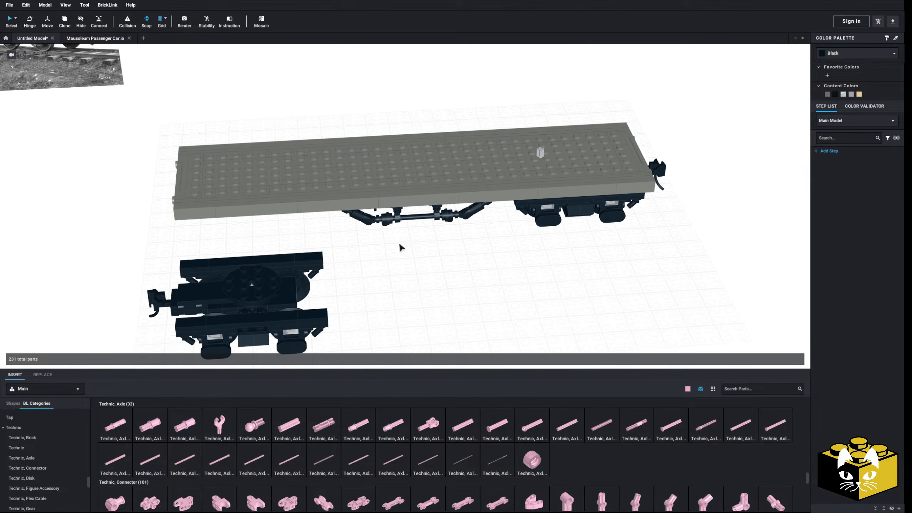
# Fit the second truck, together with its round plate and turntable top, beneath the deck's opposite end and compare both trucks from the side.
pyautogui.moveTo(394, 299); pyautogui.dragTo(495, 280, button='middle')
pyautogui.moveTo(495, 280); pyautogui.dragTo(425, 277, button='right')
pyautogui.moveTo(425, 277); pyautogui.dragTo(477, 232, button='middle')
pyautogui.click(369, 284)
pyautogui.moveTo(410, 253); pyautogui.dragTo(341, 305)
pyautogui.moveTo(341, 305); pyautogui.dragTo(348, 247, button='right')
pyautogui.scroll(3, 348, 247)
pyautogui.moveTo(349, 247); pyautogui.dragTo(375, 232)
pyautogui.moveTo(375, 232); pyautogui.dragTo(482, 229, button='right')
pyautogui.scroll(3, 421, 252)
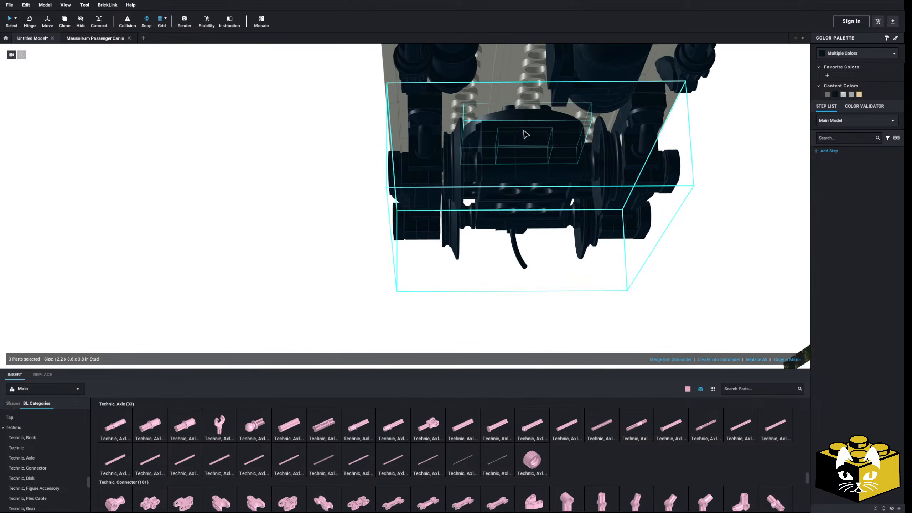
pyautogui.moveTo(525, 135); pyautogui.dragTo(329, 244, button='right')
pyautogui.moveTo(288, 265); pyautogui.dragTo(359, 286, button='right')
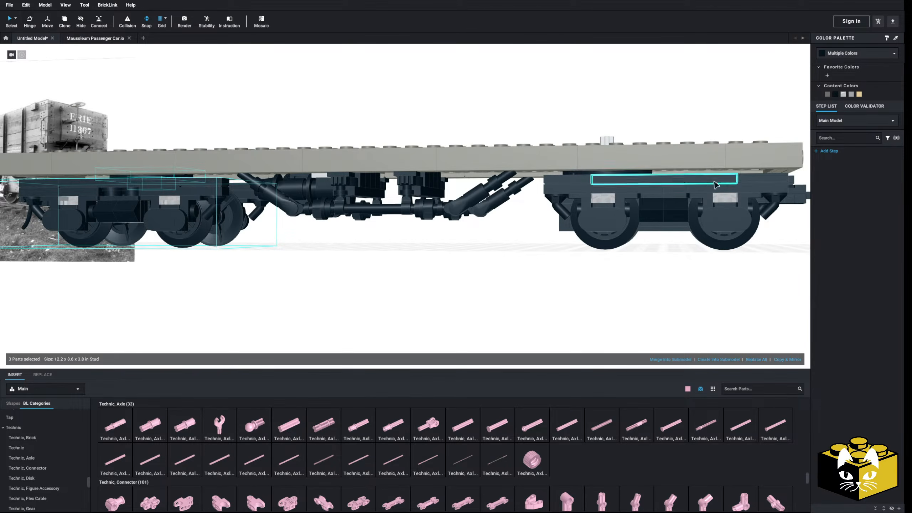
pyautogui.moveTo(424, 251); pyautogui.dragTo(450, 245, button='middle')
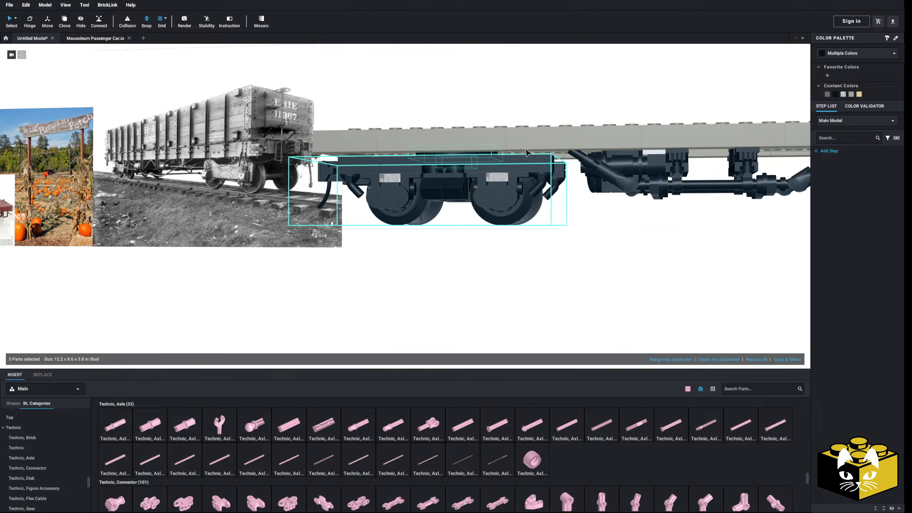
pyautogui.moveTo(566, 251); pyautogui.dragTo(575, 264, button='right')
# Pull the second truck out from under the deck and set its black round plate aside.
pyautogui.moveTo(435, 111); pyautogui.dragTo(493, 278)
pyautogui.click(580, 225)
pyautogui.moveTo(582, 229)
pyautogui.mouseDown(button='right')
pyautogui.moveTo(586, 197)
pyautogui.moveTo(584, 230)
pyautogui.mouseUp(button='right')
pyautogui.click(462, 266)
pyautogui.moveTo(485, 264); pyautogui.dragTo(634, 228)
pyautogui.click(546, 268)
pyautogui.moveTo(546, 265); pyautogui.dragTo(487, 216, button='right')
# Open the second truck's submodel and delete a part beside the turntable base at its center.
pyautogui.scroll(3, 506, 229)
pyautogui.doubleClick(489, 220)
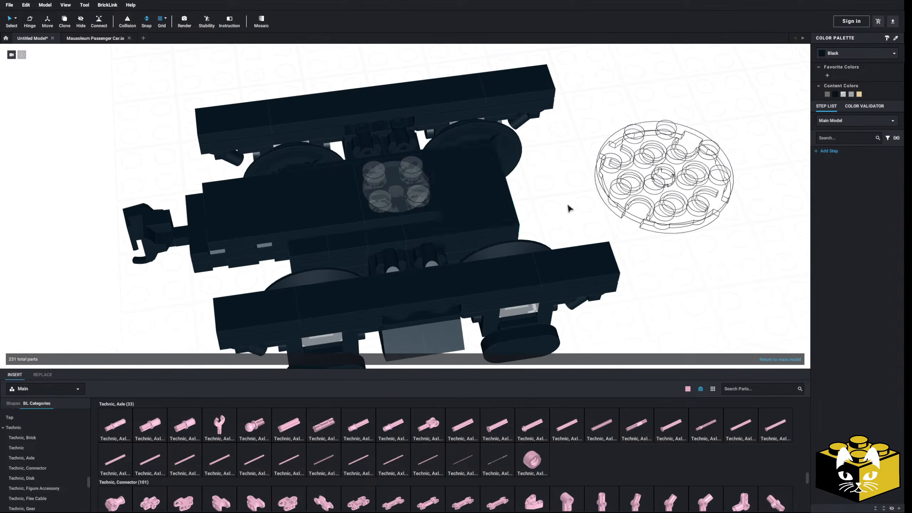
pyautogui.moveTo(569, 208); pyautogui.dragTo(442, 219, button='right')
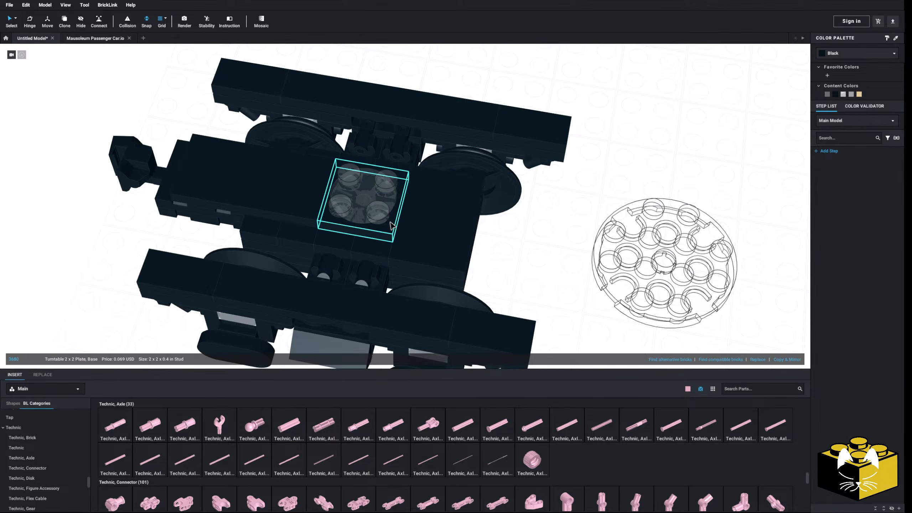
pyautogui.moveTo(427, 226); pyautogui.dragTo(375, 226, button='right')
pyautogui.keyDown('ctrl'); pyautogui.click(369, 215); pyautogui.keyUp('ctrl')
pyautogui.keyDown('ctrl'); pyautogui.click(397, 194); pyautogui.keyUp('ctrl')
pyautogui.press('Delete')
# Move the two 1 x 3 double jumper plates and the turntable base off the truck, and delete the Plate 1 x 5.
pyautogui.moveTo(337, 196); pyautogui.dragTo(367, 204, button='middle')
pyautogui.click(335, 204)
pyautogui.keyDown('ctrl'); pyautogui.click(311, 183); pyautogui.keyUp('ctrl')
pyautogui.moveTo(313, 184); pyautogui.dragTo(650, 239)
pyautogui.click(547, 279)
pyautogui.moveTo(361, 173); pyautogui.dragTo(597, 288)
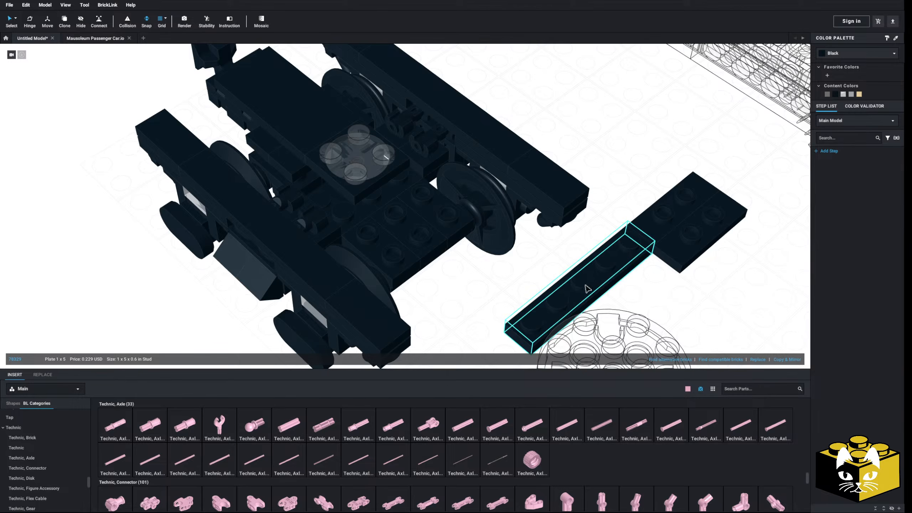
pyautogui.press('Delete')
pyautogui.moveTo(359, 193); pyautogui.dragTo(631, 146)
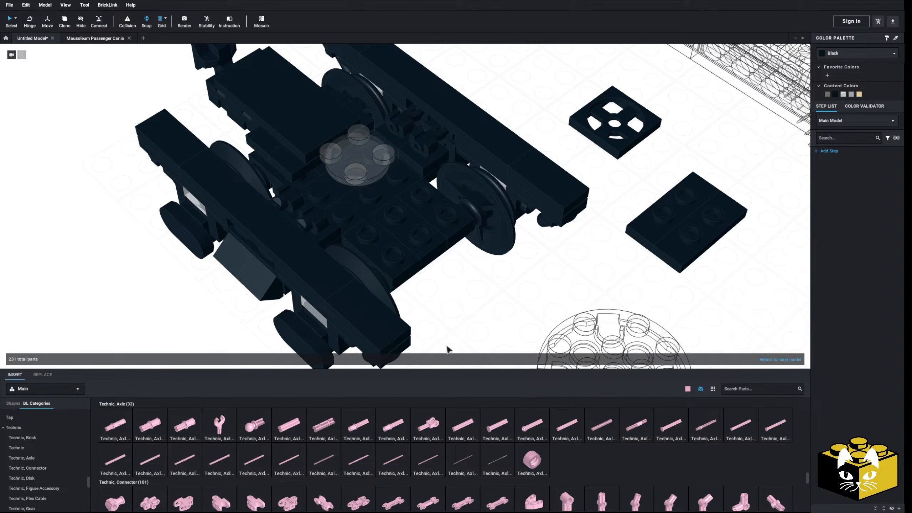
# Add a Plate 3 x 3 at the truck's center, partly beneath the coupler-side body and turntable top.
pyautogui.scroll(15, 100, 432)
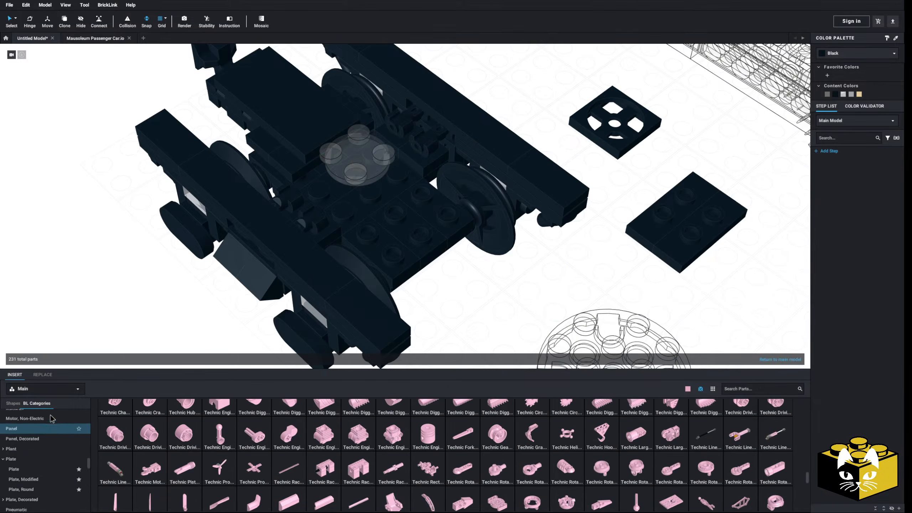
pyautogui.scroll(-1, 56, 465)
pyautogui.click(37, 464)
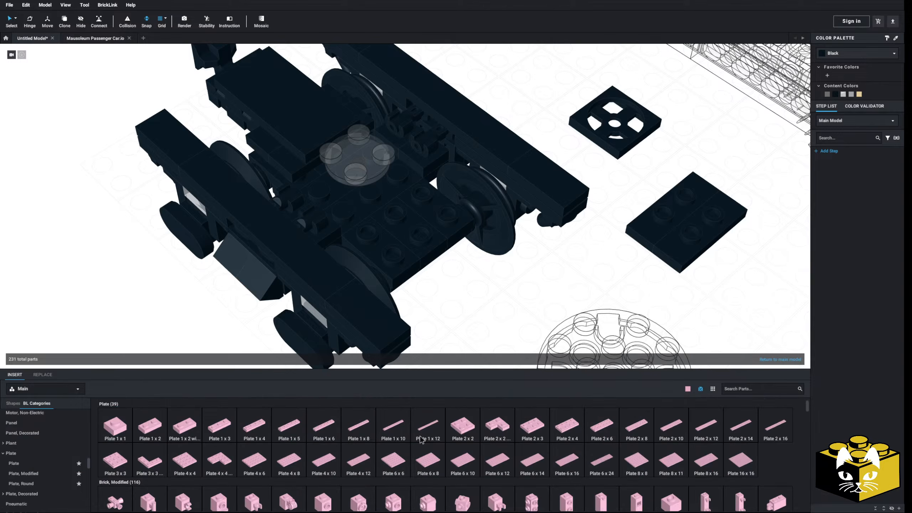
pyautogui.moveTo(178, 369); pyautogui.dragTo(325, 148)
pyautogui.click(591, 274)
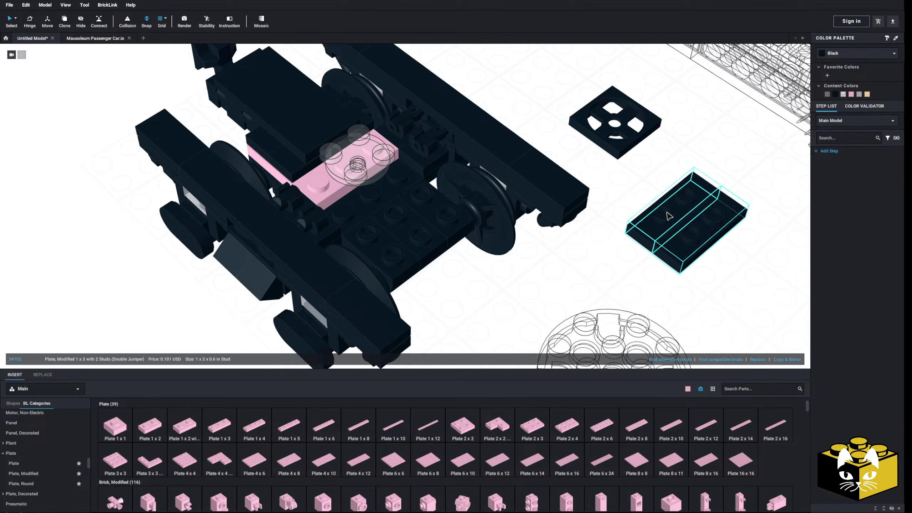
# Place the 1 x 3 double jumper plates side by side on the truck's open end, covering 3 x 3 studs.
pyautogui.moveTo(709, 235); pyautogui.dragTo(398, 238)
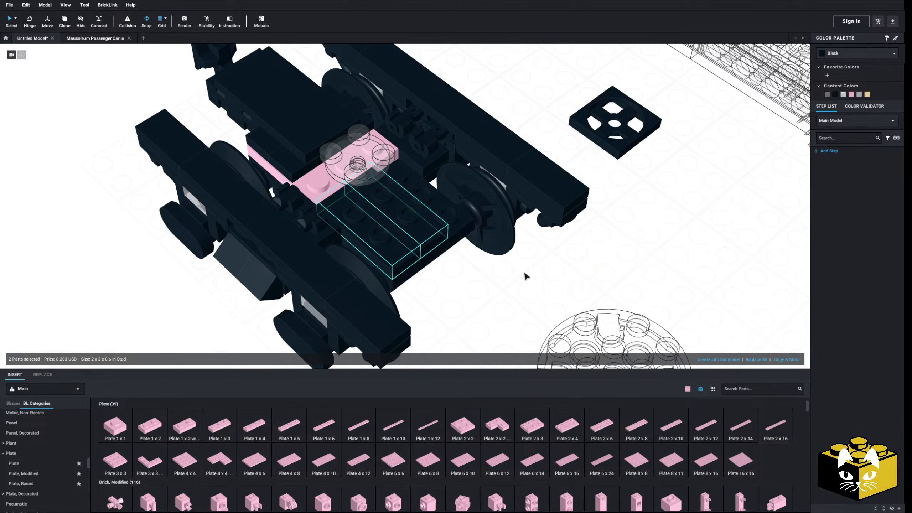
pyautogui.click(504, 276)
pyautogui.moveTo(408, 234); pyautogui.dragTo(362, 239, button='right')
pyautogui.click(503, 311)
pyautogui.moveTo(503, 312); pyautogui.dragTo(589, 303, button='right')
pyautogui.moveTo(379, 191); pyautogui.dragTo(456, 210, button='right')
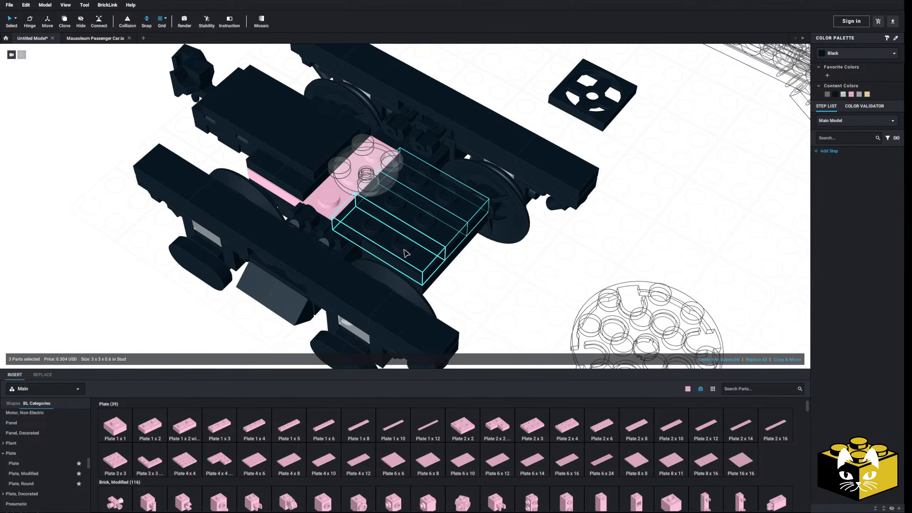
pyautogui.click(516, 263)
pyautogui.click(467, 227)
pyautogui.moveTo(460, 226); pyautogui.dragTo(450, 225, button='right')
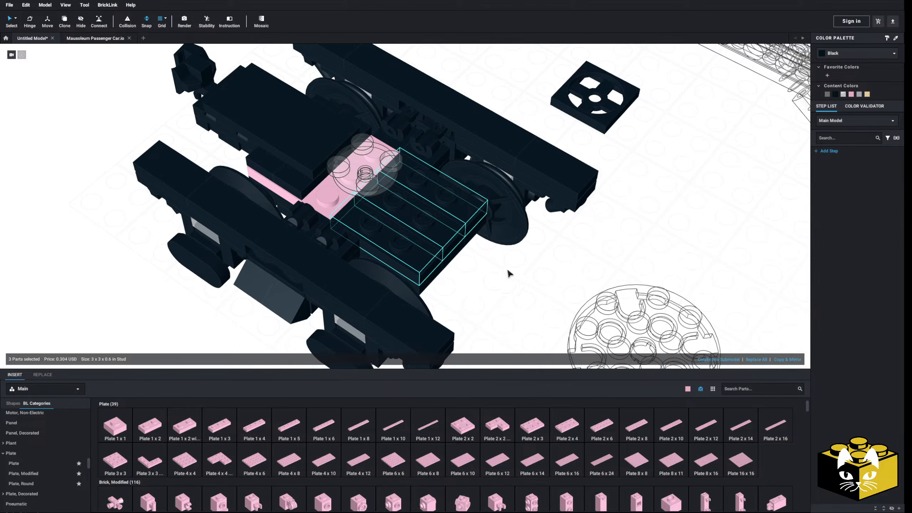
# Select two of the double jumper plates and reposition them next to the pink plate.
pyautogui.press('Escape')
pyautogui.rightClick(431, 224)
pyautogui.click(440, 229)
pyautogui.click(498, 260)
pyautogui.rightClick(498, 260)
pyautogui.rightClick(512, 273)
pyautogui.click(526, 298)
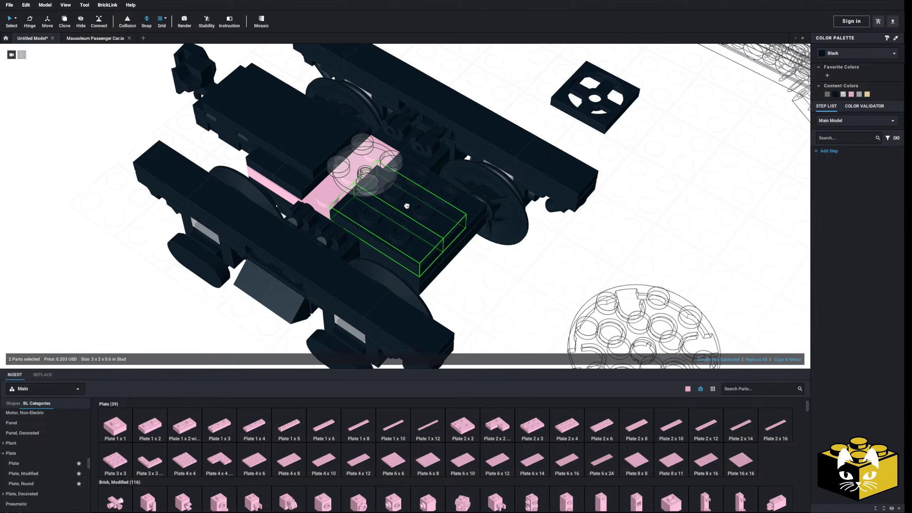
pyautogui.click(419, 199)
pyautogui.click(484, 296)
pyautogui.moveTo(485, 296); pyautogui.dragTo(531, 296, button='right')
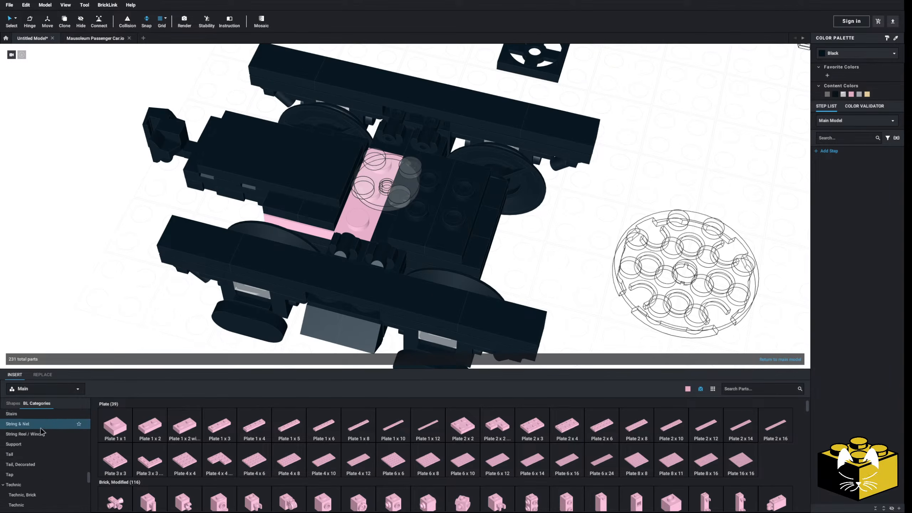
# Add a Tile 1 x 3 and rotate it to lie crosswise on the pink plate.
pyautogui.scroll(-2, 36, 443)
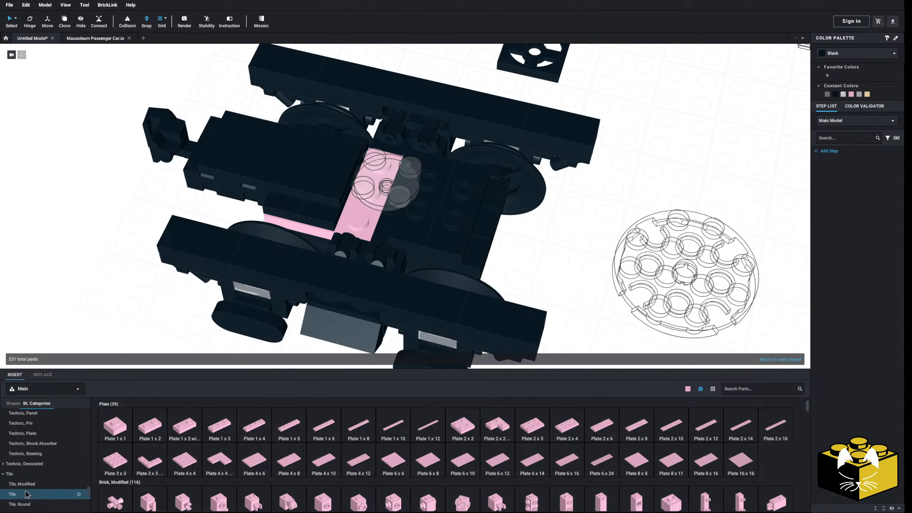
pyautogui.click(28, 494)
pyautogui.moveTo(255, 427); pyautogui.dragTo(362, 192)
pyautogui.press('Right')
pyautogui.click(126, 231)
# Select the truck's pink plate and tile by color, recolor them black, and return to the main model with standard selection.
pyautogui.scroll(-7, 144, 238)
pyautogui.moveTo(193, 244); pyautogui.dragTo(205, 226, button='right')
pyautogui.moveTo(495, 224); pyautogui.dragTo(95, 283, button='middle')
pyautogui.moveTo(95, 283); pyautogui.dragTo(92, 280, button='right')
pyautogui.moveTo(93, 280); pyautogui.dragTo(324, 289, button='middle')
pyautogui.moveTo(359, 263); pyautogui.dragTo(334, 286, button='right')
pyautogui.scroll(4, 334, 285)
pyautogui.moveTo(334, 284); pyautogui.dragTo(226, 265, button='middle')
pyautogui.doubleClick(390, 251)
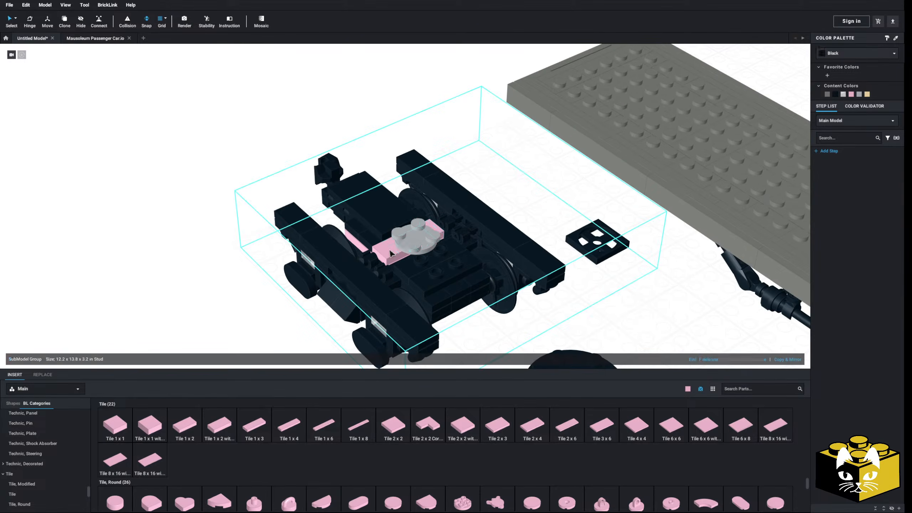
pyautogui.click(16, 18)
pyautogui.click(36, 29)
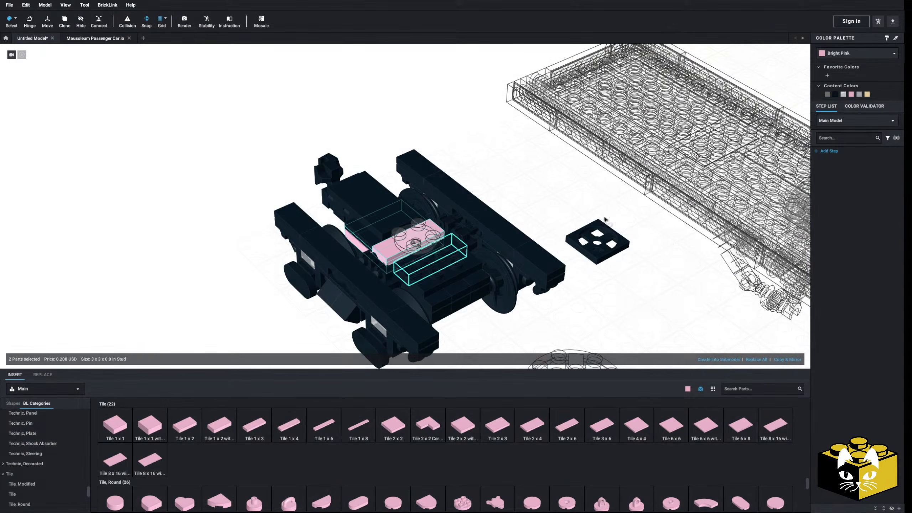
pyautogui.doubleClick(467, 123)
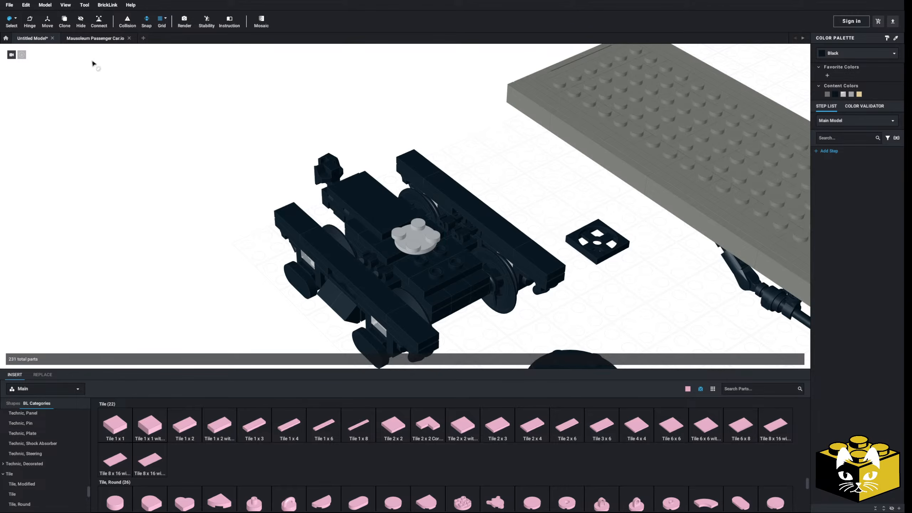
pyautogui.click(16, 18)
pyautogui.click(36, 20)
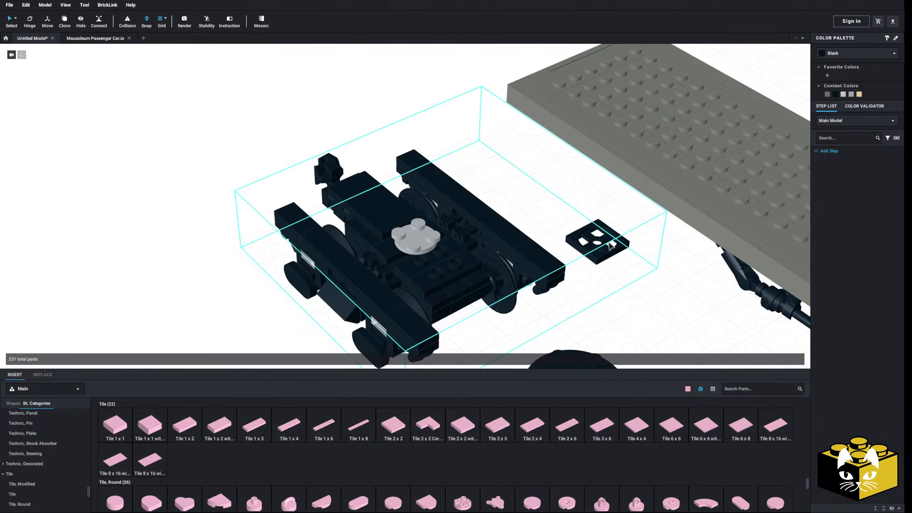
# Move the loose black plate with holes beside the truck onto the truck's top.
pyautogui.click(610, 245)
pyautogui.moveTo(610, 246); pyautogui.dragTo(562, 261)
pyautogui.doubleClick(212, 254)
pyautogui.moveTo(445, 259); pyautogui.dragTo(446, 258)
pyautogui.click(650, 326)
pyautogui.moveTo(651, 325); pyautogui.dragTo(554, 229, button='middle')
pyautogui.moveTo(493, 280); pyautogui.dragTo(370, 163)
pyautogui.click(424, 244)
pyautogui.moveTo(424, 244); pyautogui.dragTo(456, 284, button='right')
# Open the truck submodel, undo the last change, and examine the underside between the two axles.
pyautogui.scroll(-4, 467, 251)
pyautogui.moveTo(505, 157); pyautogui.dragTo(235, 329)
pyautogui.moveTo(237, 314); pyautogui.dragTo(229, 307, button='middle')
pyautogui.moveTo(228, 306); pyautogui.dragTo(383, 287, button='right')
pyautogui.scroll(4, 383, 286)
pyautogui.moveTo(384, 287); pyautogui.dragTo(347, 307, button='middle')
pyautogui.moveTo(347, 307); pyautogui.dragTo(522, 202, button='right')
pyautogui.click(455, 190)
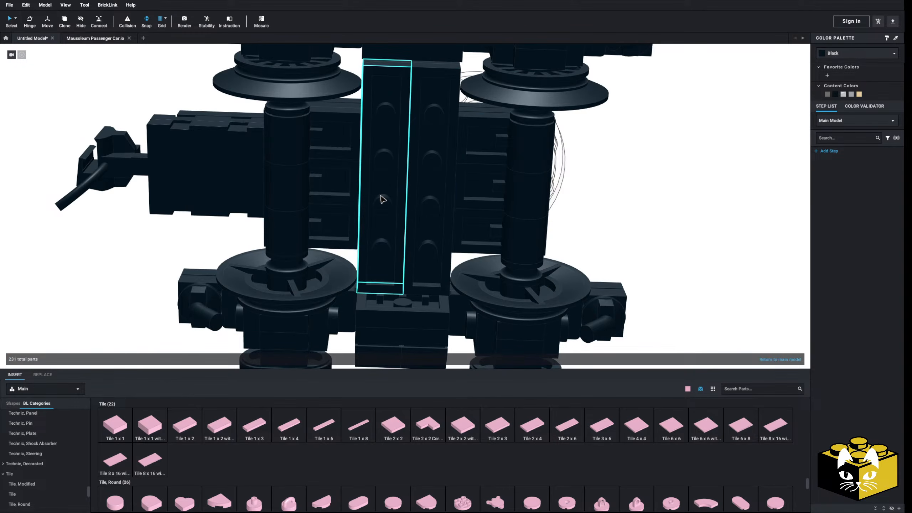
pyautogui.hotkey('ctrl', 'z')
pyautogui.moveTo(381, 200)
pyautogui.mouseDown(button='right')
pyautogui.moveTo(385, 241)
pyautogui.moveTo(400, 241)
pyautogui.moveTo(378, 205)
pyautogui.moveTo(373, 239)
pyautogui.moveTo(357, 229)
pyautogui.moveTo(370, 251)
pyautogui.moveTo(352, 225)
pyautogui.moveTo(376, 230)
pyautogui.moveTo(378, 205)
pyautogui.mouseUp(button='right')
pyautogui.moveTo(462, 202); pyautogui.dragTo(429, 227, button='right')
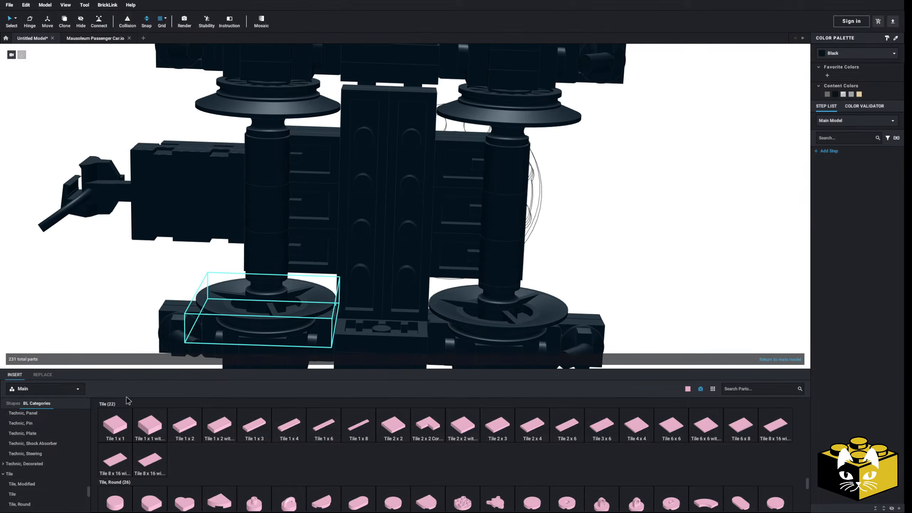
# Add a Plate 2 x 4 across the truck's underside between the two axles.
pyautogui.scroll(3, 32, 444)
pyautogui.scroll(5, 29, 440)
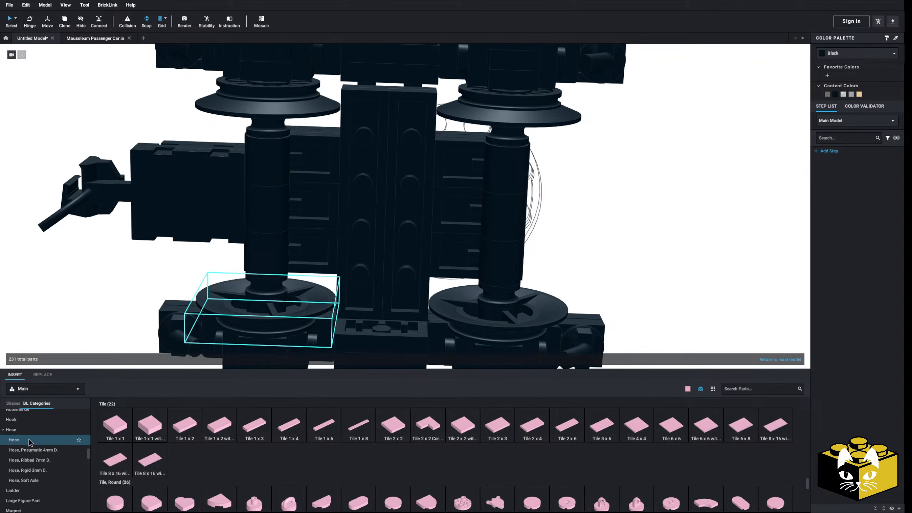
pyautogui.scroll(-1, 31, 496)
pyautogui.click(32, 491)
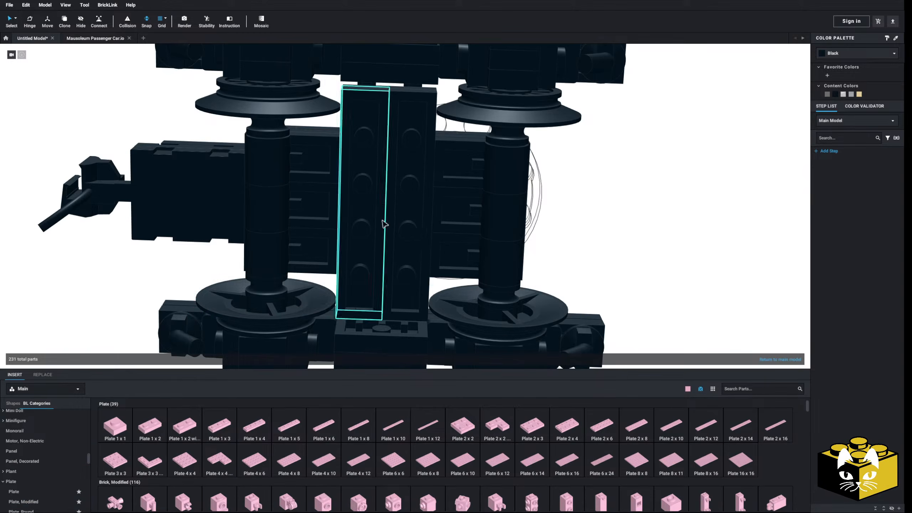
pyautogui.click(568, 429)
pyautogui.click(385, 223)
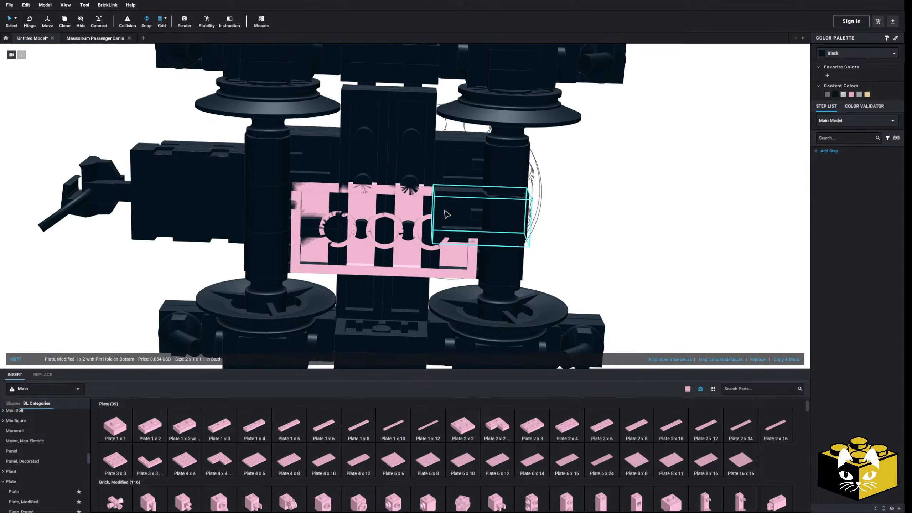
pyautogui.click(449, 209)
pyautogui.press('Delete')
pyautogui.hotkey('ctrl', 'z')
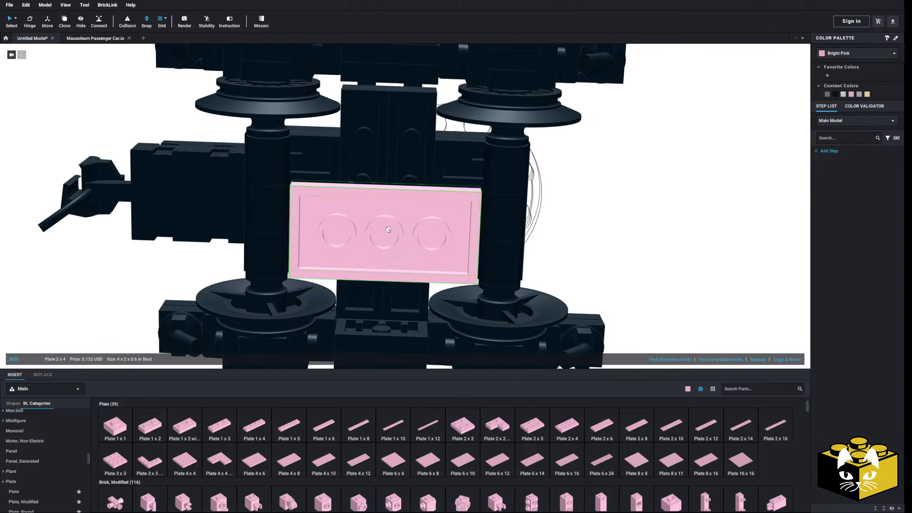
# Add a Plate 1 x 4 alongside the pink Plate 2 x 4 and recolor both plates black.
pyautogui.click(250, 430)
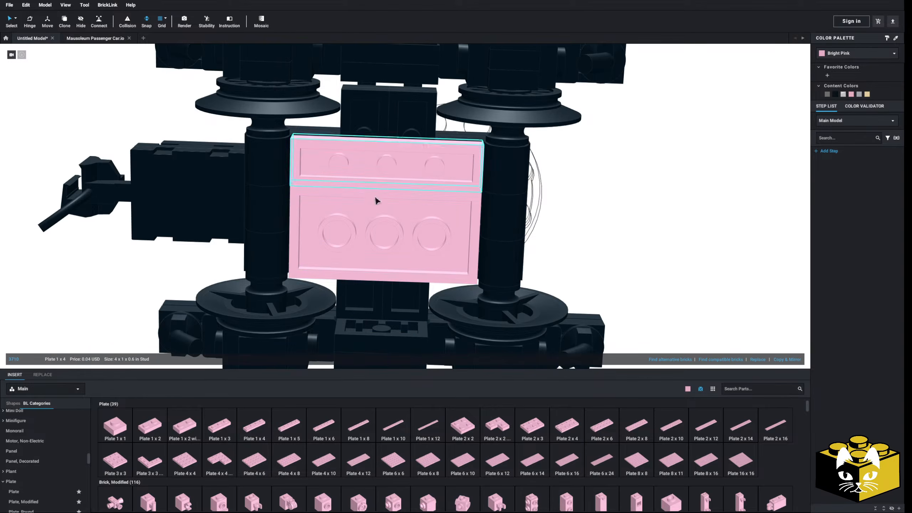
pyautogui.click(837, 94)
pyautogui.click(609, 266)
pyautogui.scroll(-8, 592, 273)
pyautogui.moveTo(578, 279); pyautogui.dragTo(566, 321, button='right')
pyautogui.doubleClick(566, 321)
pyautogui.moveTo(525, 317); pyautogui.dragTo(472, 322, button='middle')
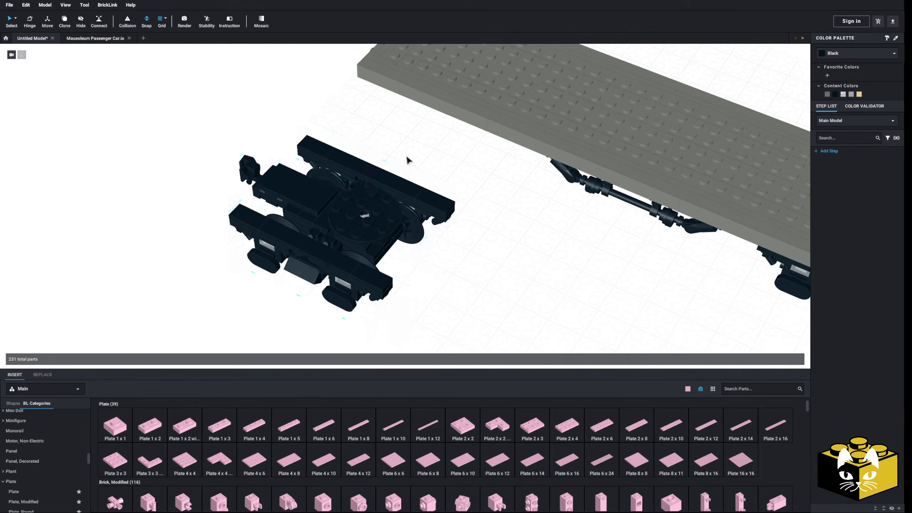
# Select the truck together with its two pivot parts and mount them beneath the open end of the deck.
pyautogui.moveTo(427, 166); pyautogui.dragTo(323, 269)
pyautogui.moveTo(323, 270); pyautogui.dragTo(135, 328, button='middle')
pyautogui.moveTo(134, 327); pyautogui.dragTo(189, 297)
pyautogui.moveTo(188, 297); pyautogui.dragTo(195, 237, button='right')
pyautogui.moveTo(196, 237); pyautogui.dragTo(255, 230, button='middle')
pyautogui.scroll(3, 254, 230)
pyautogui.moveTo(254, 230); pyautogui.dragTo(284, 227)
pyautogui.moveTo(284, 228); pyautogui.dragTo(460, 220, button='right')
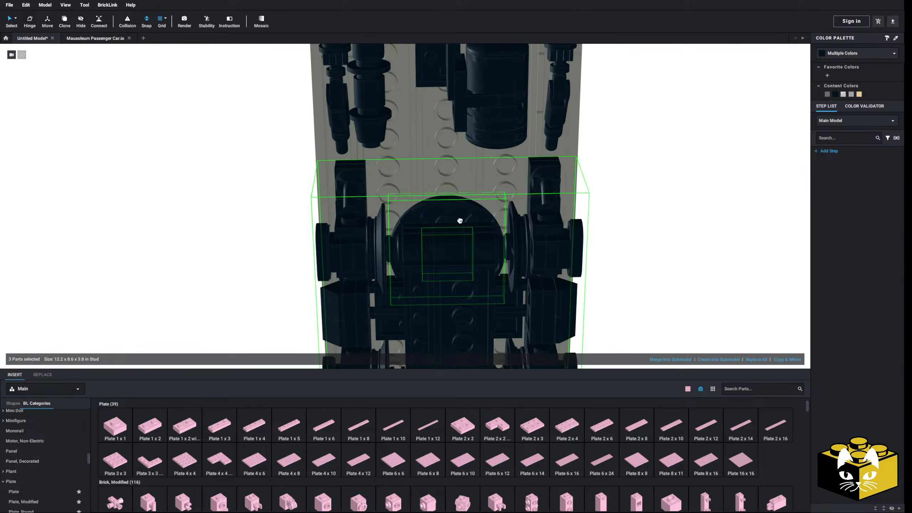
pyautogui.moveTo(452, 206); pyautogui.dragTo(453, 224)
pyautogui.moveTo(452, 225); pyautogui.dragTo(351, 258, button='right')
pyautogui.scroll(-3, 352, 258)
pyautogui.moveTo(351, 258); pyautogui.dragTo(374, 264, button='middle')
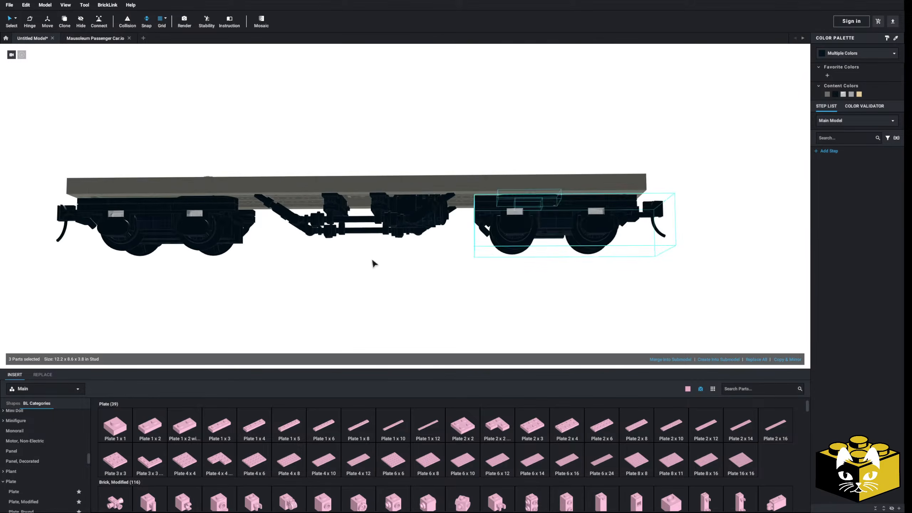
pyautogui.click(372, 260)
# Delete the three deck plates above the newly mounted truck to expose its vertical light gray axle.
pyautogui.scroll(-3, 331, 269)
pyautogui.moveTo(331, 269); pyautogui.dragTo(272, 310, button='right')
pyautogui.scroll(3, 365, 276)
pyautogui.scroll(3, 272, 309)
pyautogui.moveTo(366, 239); pyautogui.dragTo(292, 311, button='middle')
pyautogui.click(424, 205)
pyautogui.press('Delete')
pyautogui.click(434, 215)
pyautogui.moveTo(425, 234); pyautogui.dragTo(442, 208, button='right')
pyautogui.press('Delete')
pyautogui.click(432, 218)
pyautogui.press('Delete')
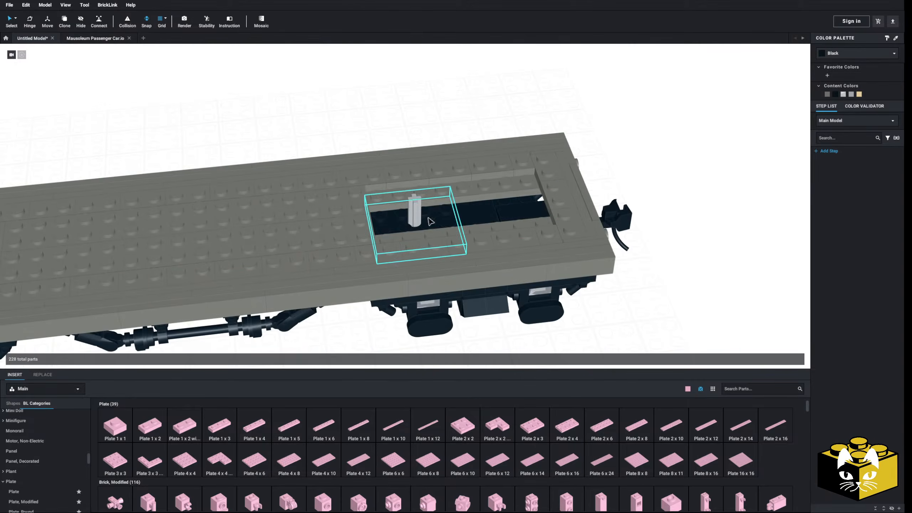
# Hide the deck parts next to the opening to clear the space around the truck's axle.
pyautogui.click(323, 220)
pyautogui.moveTo(259, 185); pyautogui.dragTo(350, 223, button='right')
pyautogui.scroll(3, 311, 220)
pyautogui.click(311, 220)
pyautogui.click(267, 188)
pyautogui.scroll(-3, 267, 188)
pyautogui.keyDown('shift'); pyautogui.click(295, 162); pyautogui.keyUp('shift')
pyautogui.rightClick(295, 166)
pyautogui.click(307, 212)
pyautogui.moveTo(147, 287); pyautogui.dragTo(220, 306, button='middle')
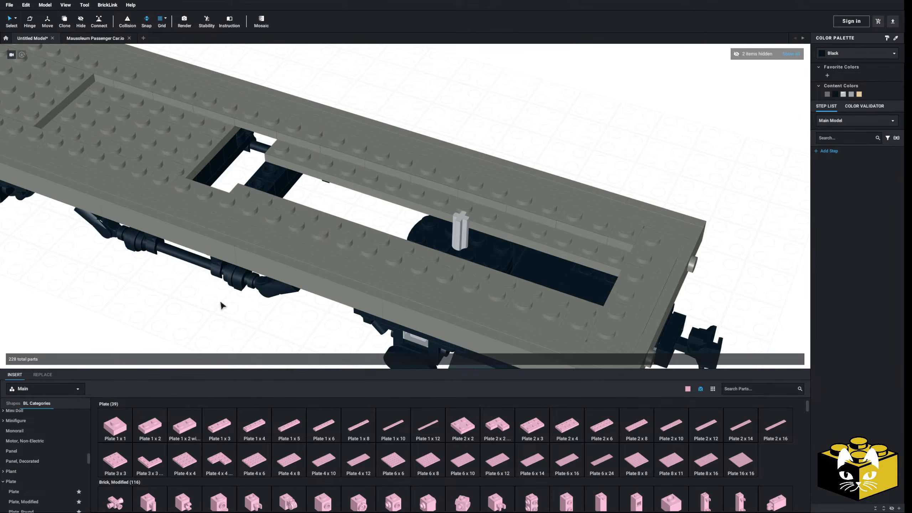
# Fit a 2 x 8 Technic plate with holes lengthwise over the truck's axle and show all hidden parts.
pyautogui.scroll(-10, 48, 450)
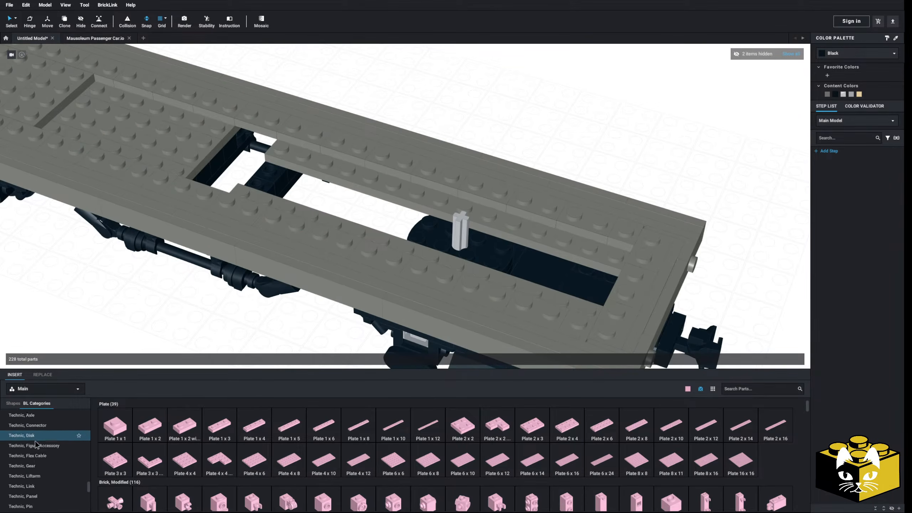
pyautogui.scroll(-2, 47, 456)
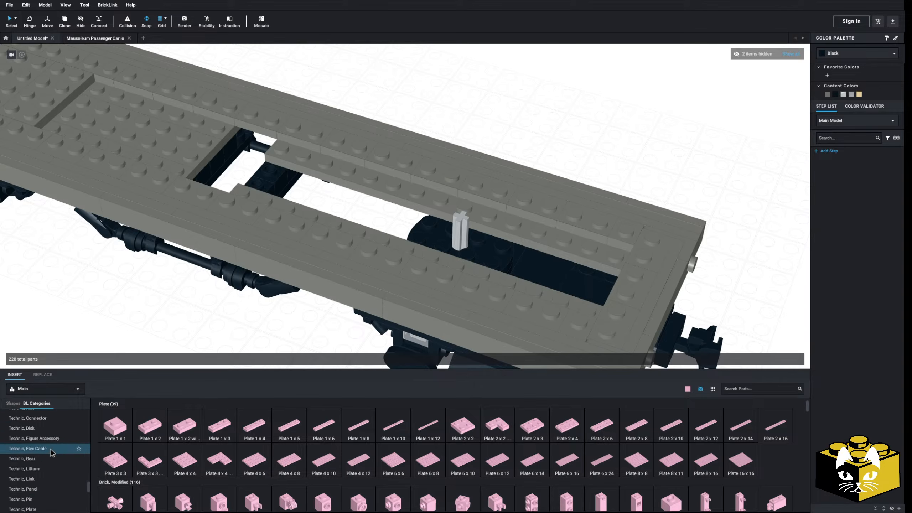
pyautogui.click(43, 477)
pyautogui.moveTo(407, 427); pyautogui.dragTo(466, 231)
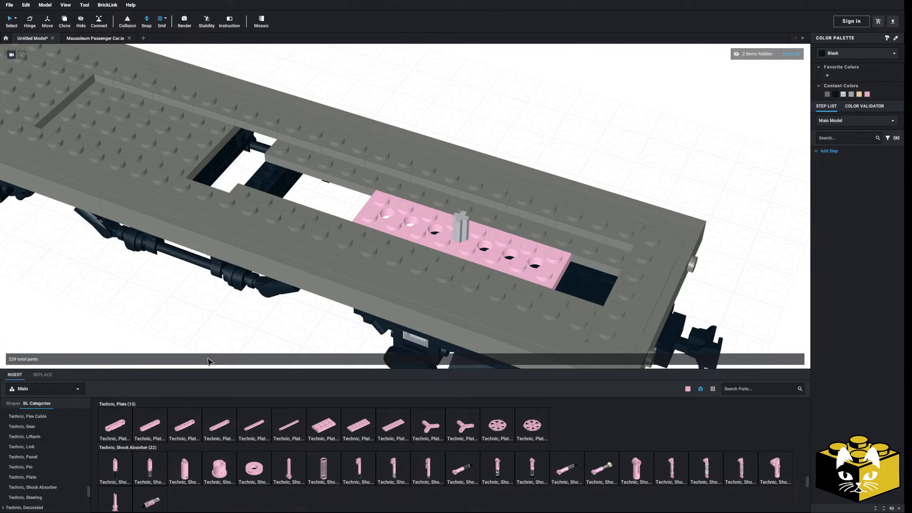
pyautogui.moveTo(209, 359); pyautogui.dragTo(372, 275, button='right')
pyautogui.click(789, 53)
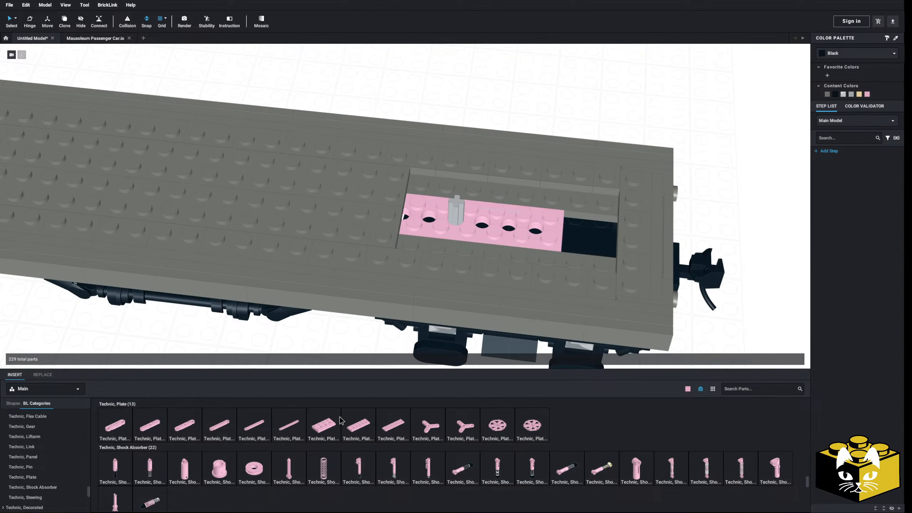
# Place a Technic Plate 2 x 4 with 3 Holes crosswise over the axle and recolor both pink plates Dark Bluish Gray.
pyautogui.click(319, 432)
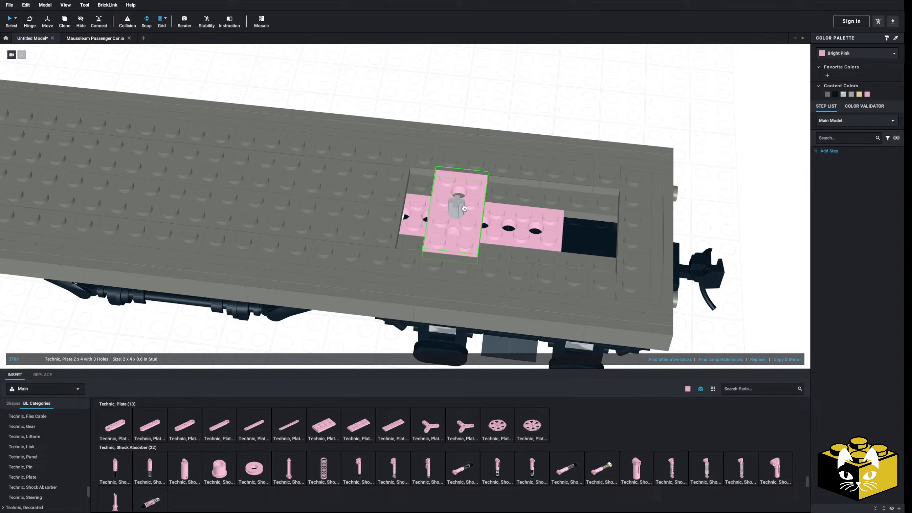
pyautogui.moveTo(462, 209); pyautogui.dragTo(474, 269, button='right')
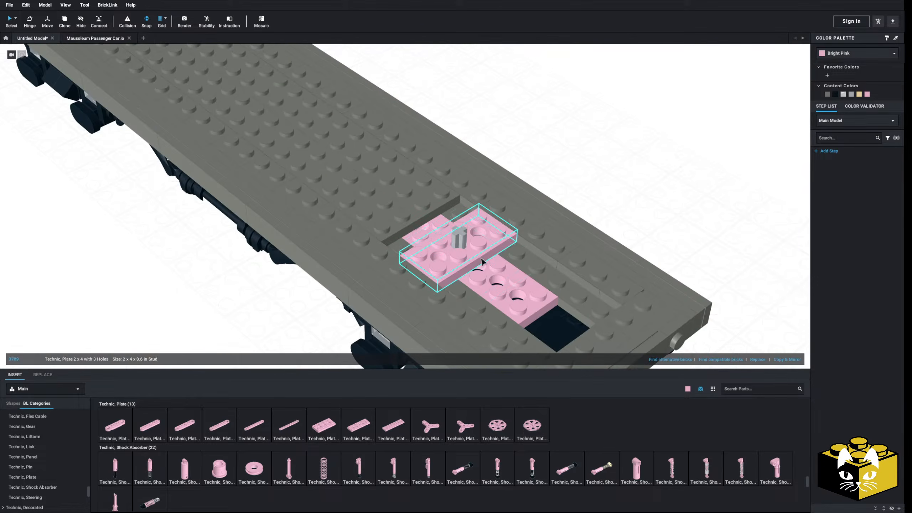
pyautogui.press('Delete')
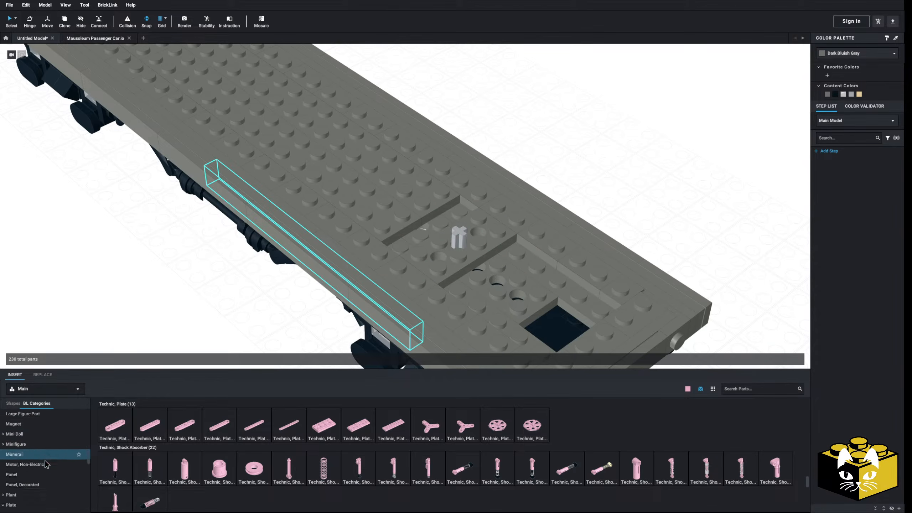
# Fill the deck recess around the axle with two Plates 1 x 4 and one Plate 4 x 4, and recolor them Dark Bluish Gray.
pyautogui.scroll(10, 280, 413)
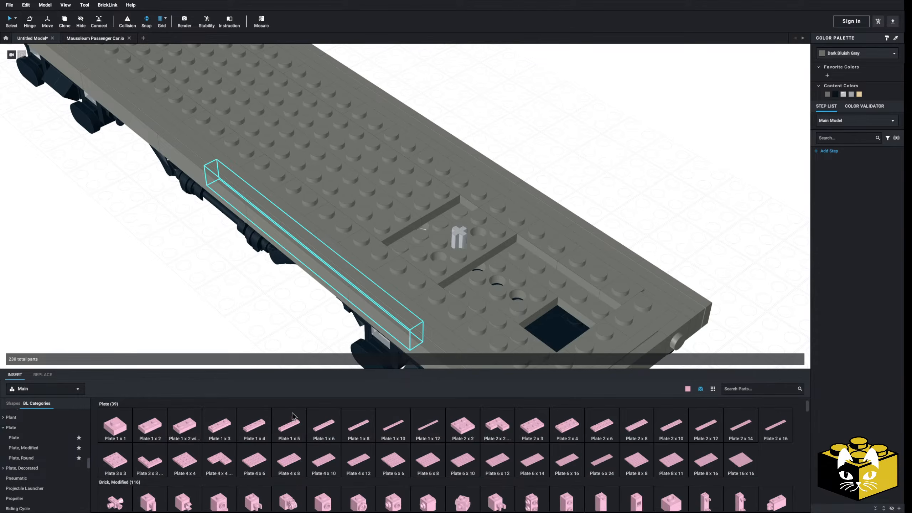
pyautogui.click(254, 426)
pyautogui.moveTo(394, 279); pyautogui.dragTo(390, 268, button='right')
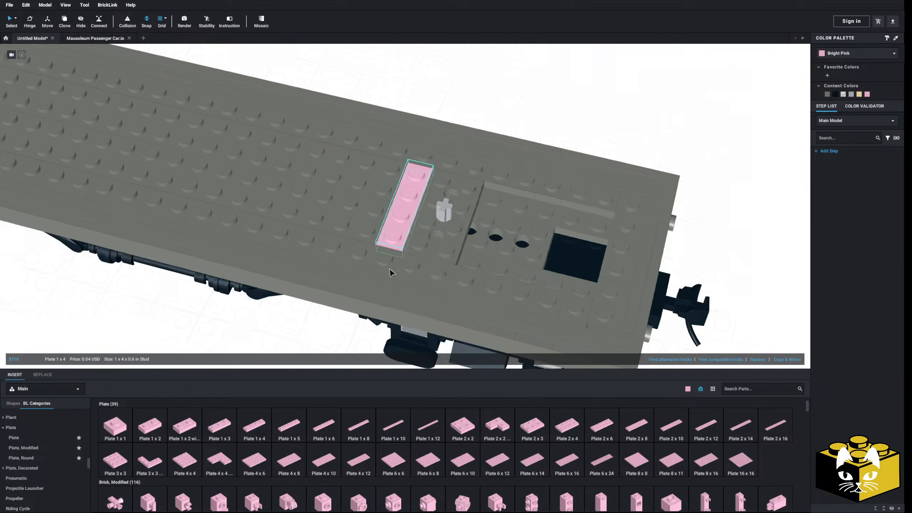
pyautogui.moveTo(390, 268); pyautogui.dragTo(359, 282, button='middle')
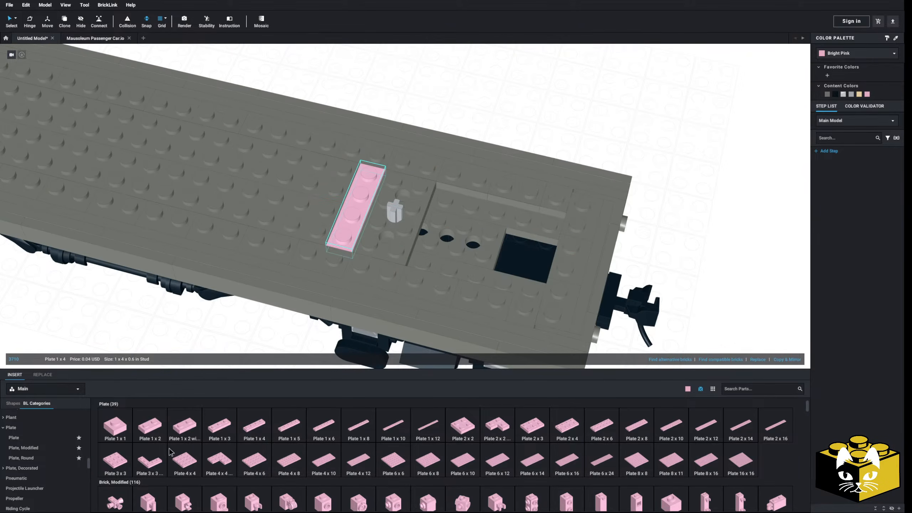
pyautogui.moveTo(278, 378); pyautogui.dragTo(457, 246)
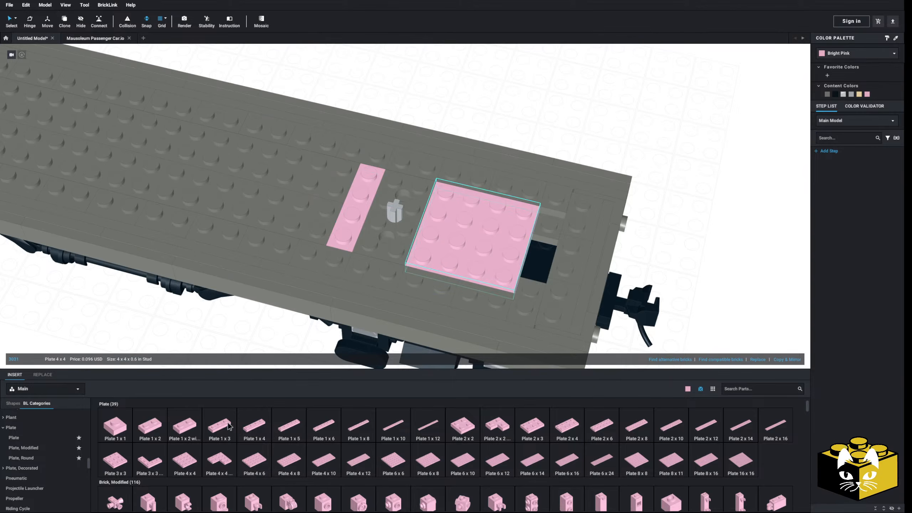
pyautogui.press('Right')
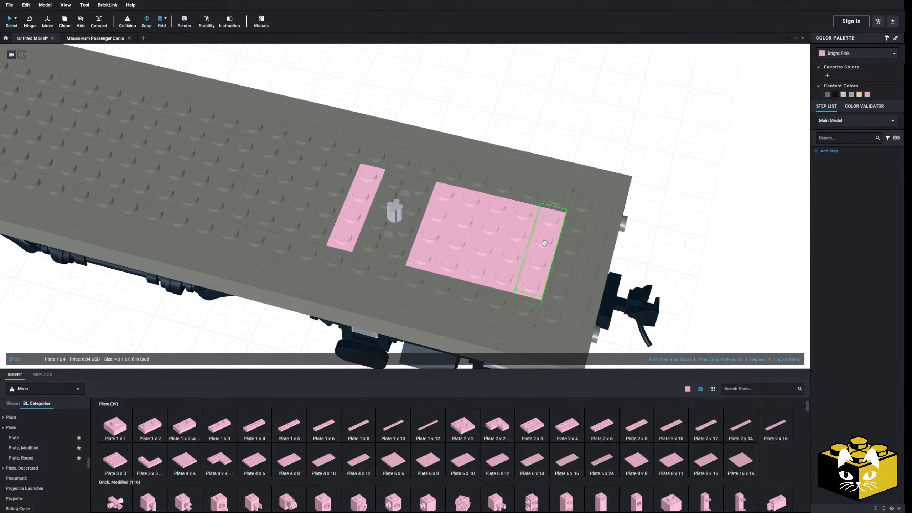
pyautogui.click(828, 92)
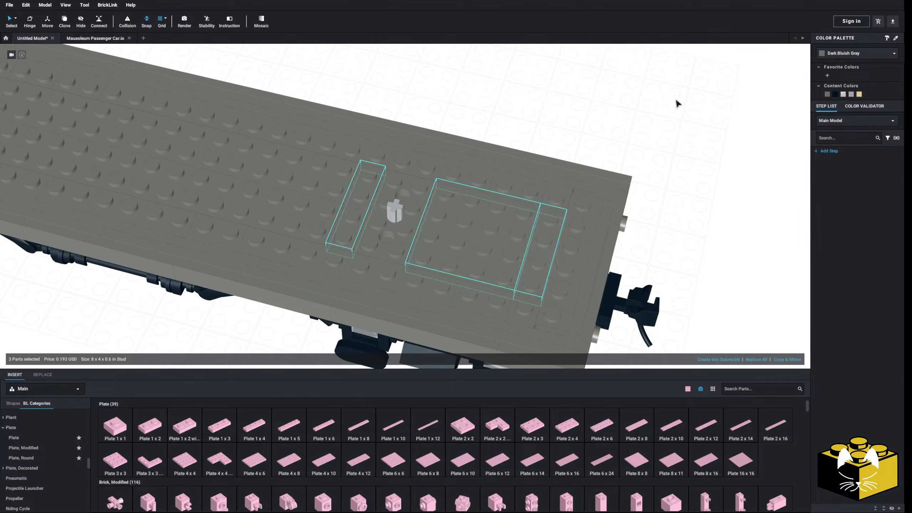
pyautogui.click(650, 151)
# Select the entire flatcar, including deck, trucks and underframe, and copy it.
pyautogui.scroll(-8, 608, 205)
pyautogui.moveTo(576, 232); pyautogui.dragTo(562, 219, button='right')
pyautogui.scroll(3, 560, 216)
pyautogui.moveTo(558, 217); pyautogui.dragTo(628, 221, button='middle')
pyautogui.moveTo(618, 147); pyautogui.dragTo(269, 318)
pyautogui.moveTo(330, 211); pyautogui.dragTo(402, 195)
pyautogui.rightClick(392, 191)
pyautogui.click(397, 195)
# Paste the copied flatcar and place it alongside the original.
pyautogui.click(231, 216)
pyautogui.rightClick(231, 216)
pyautogui.click(240, 238)
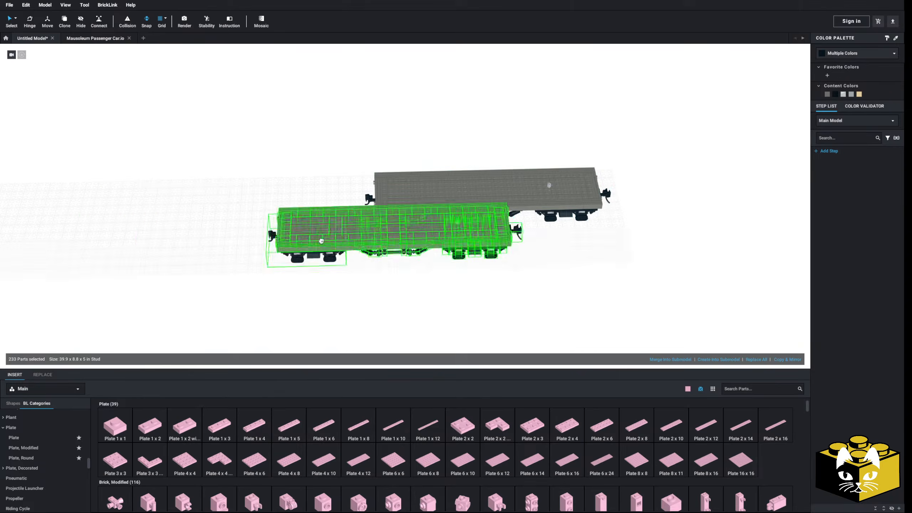
pyautogui.click(246, 265)
pyautogui.click(216, 276)
# Examine the reference photos of the red D&RGW flatcar and the ERIE 11367 gondola beside the model.
pyautogui.moveTo(215, 276)
pyautogui.mouseDown(button='middle')
pyautogui.moveTo(304, 281)
pyautogui.moveTo(226, 285)
pyautogui.mouseUp(button='middle')
pyautogui.scroll(4, 304, 280)
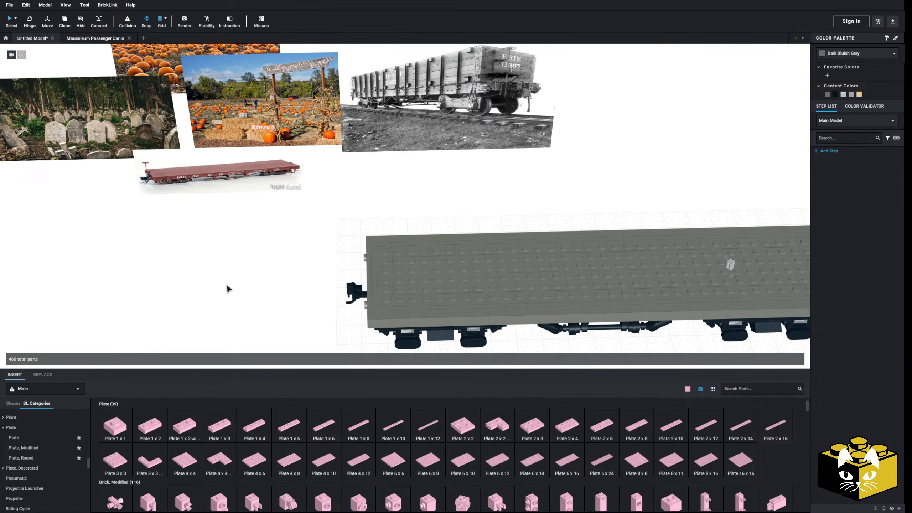
pyautogui.scroll(2, 228, 284)
pyautogui.moveTo(212, 280); pyautogui.dragTo(328, 288, button='middle')
pyautogui.scroll(3, 328, 288)
pyautogui.scroll(3, 330, 291)
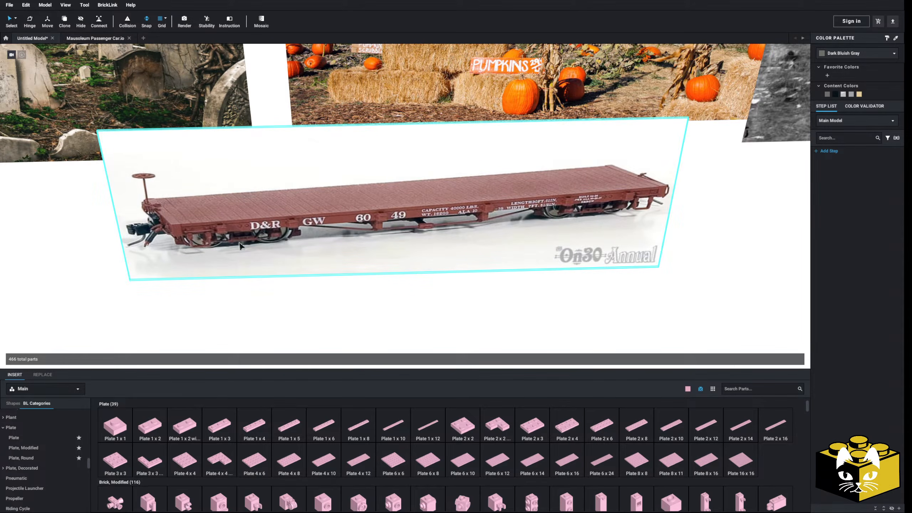
pyautogui.scroll(-5, 369, 244)
pyautogui.scroll(-3, 542, 239)
pyautogui.moveTo(542, 239); pyautogui.dragTo(436, 275, button='middle')
pyautogui.moveTo(435, 276); pyautogui.dragTo(441, 265, button='right')
pyautogui.moveTo(415, 293); pyautogui.dragTo(423, 248, button='middle')
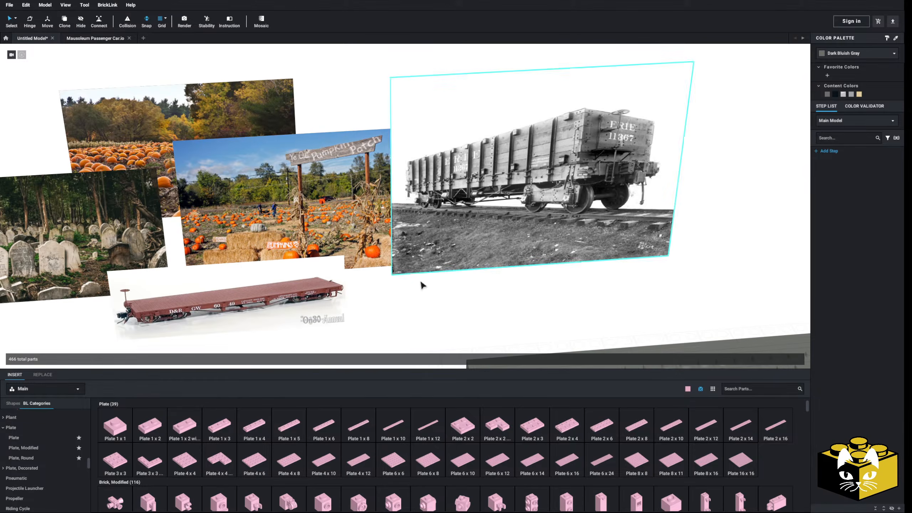
pyautogui.scroll(-1, 420, 277)
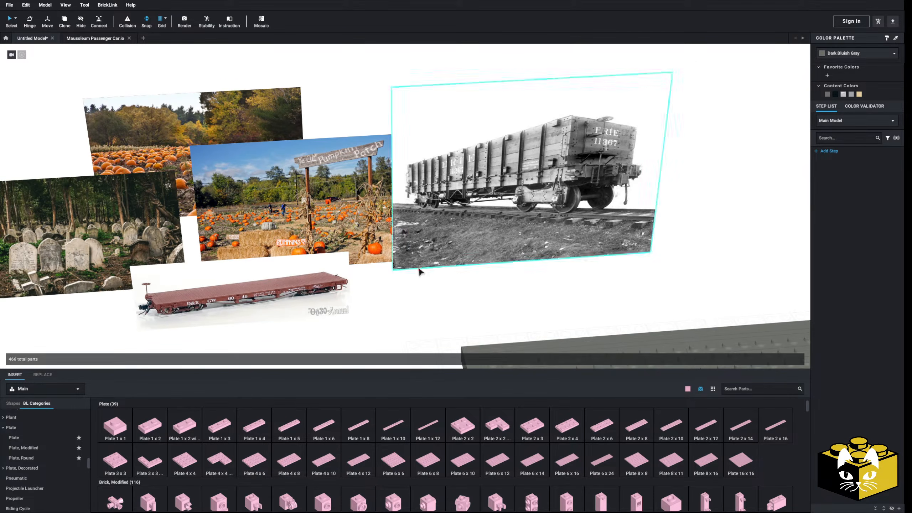
pyautogui.scroll(-4, 417, 279)
pyautogui.scroll(8, 346, 256)
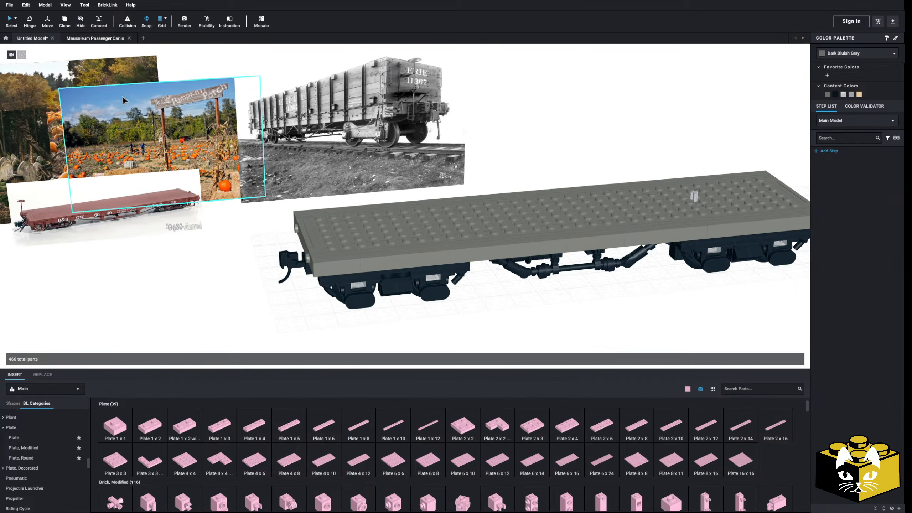
pyautogui.click(16, 18)
pyautogui.click(31, 28)
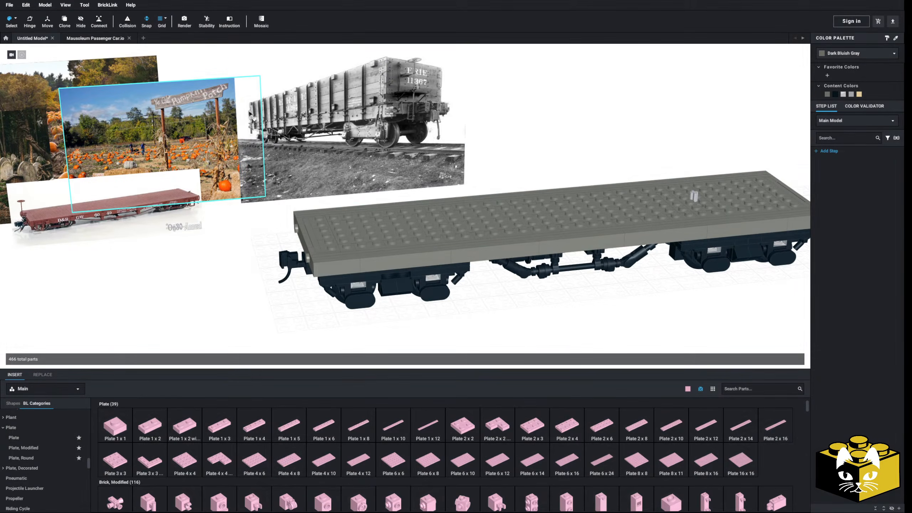
pyautogui.click(366, 220)
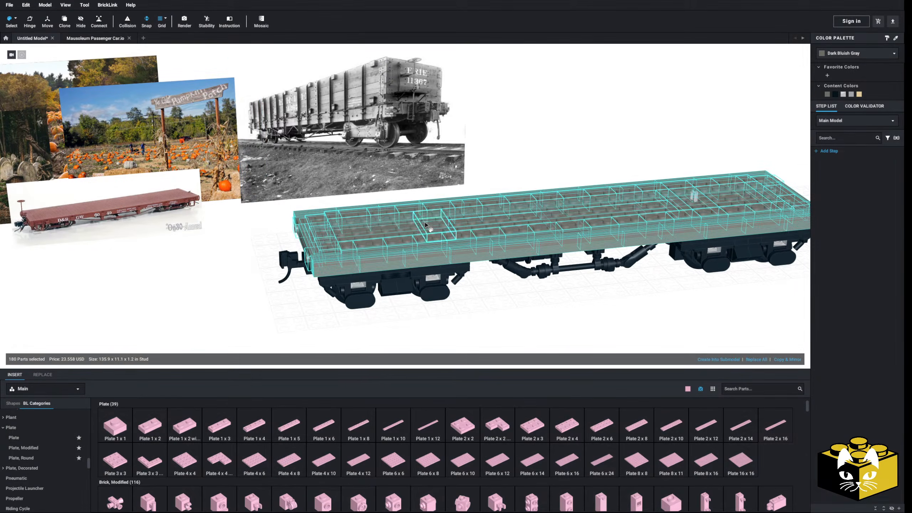
pyautogui.click(845, 54)
pyautogui.scroll(-5, 698, 109)
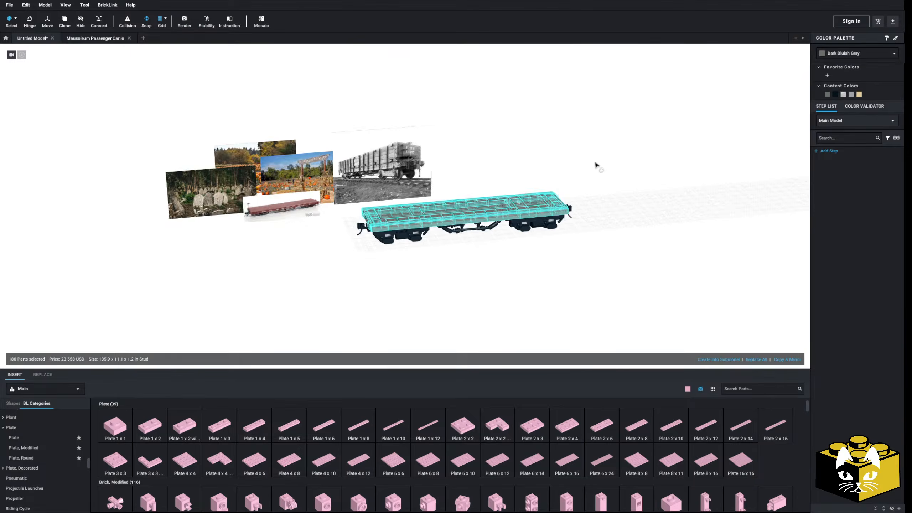
pyautogui.moveTo(292, 198); pyautogui.dragTo(554, 190, button='middle')
pyautogui.click(431, 238)
pyautogui.scroll(3, 452, 259)
pyautogui.click(452, 260)
pyautogui.scroll(5, 423, 280)
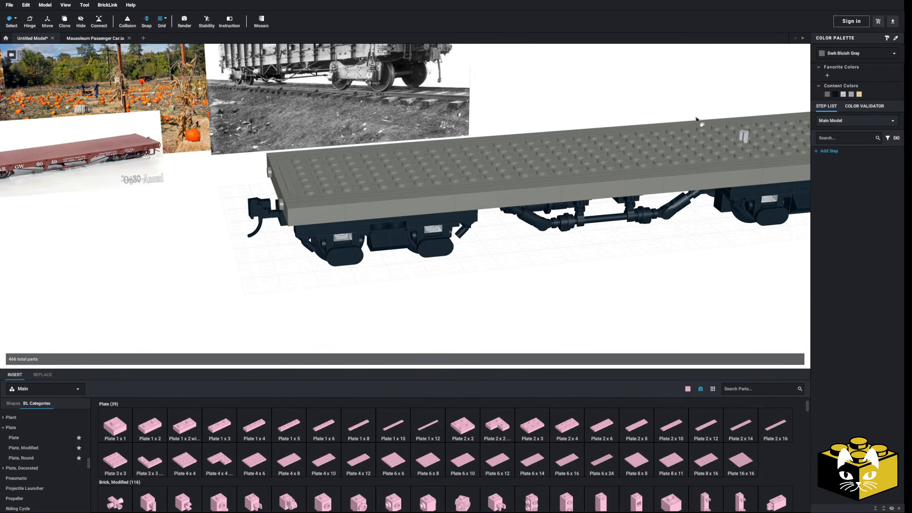
# Recolor one Tile 1 x 6 on the flatcar deck's side edge Dark Red.
pyautogui.click(15, 19)
pyautogui.click(26, 33)
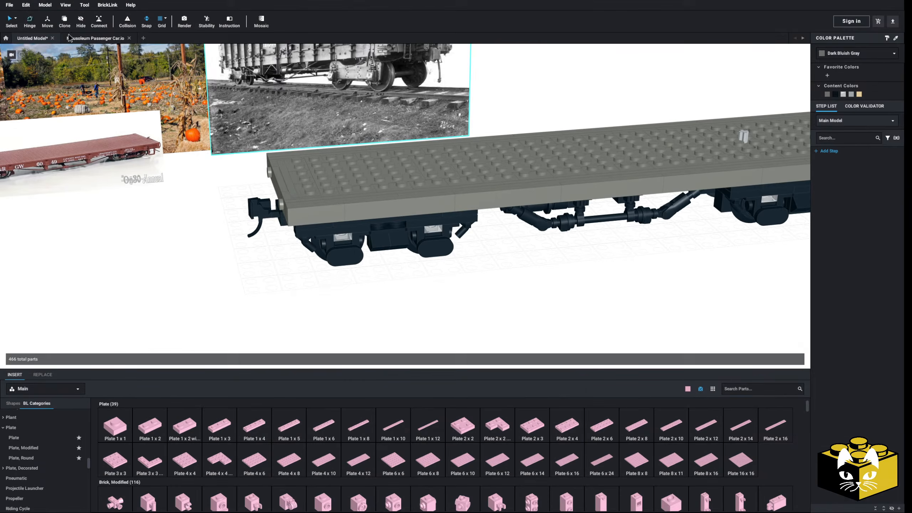
pyautogui.click(846, 54)
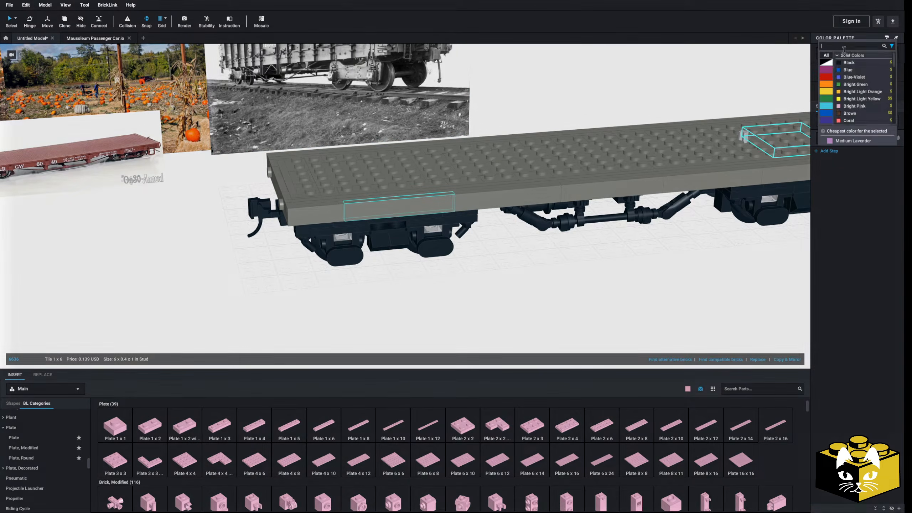
pyautogui.scroll(-2, 854, 72)
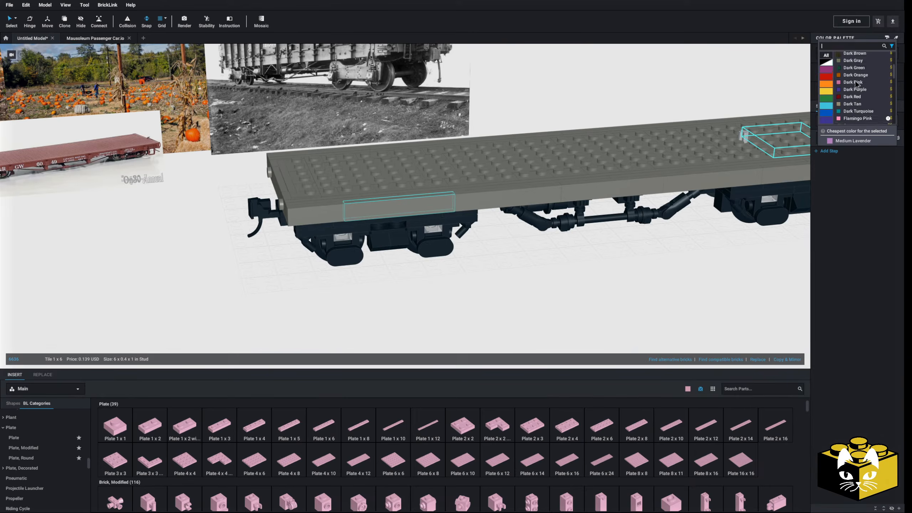
pyautogui.click(854, 89)
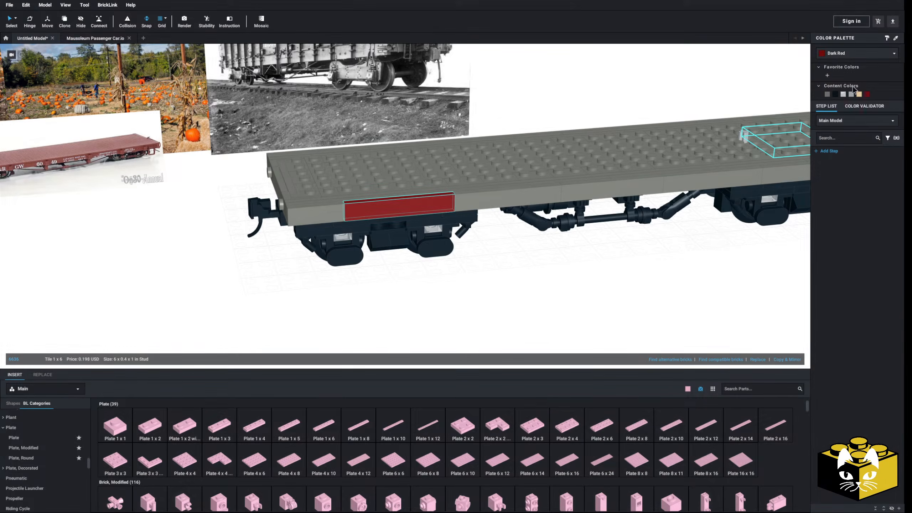
# Select all remaining Dark Bluish Gray deck parts by color and recolor them Dark Red.
pyautogui.click(16, 19)
pyautogui.click(26, 43)
pyautogui.click(430, 155)
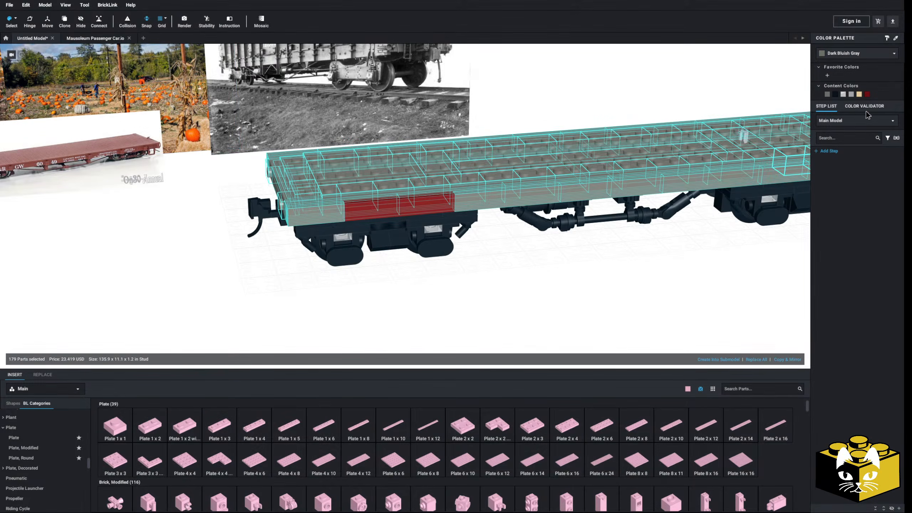
pyautogui.click(867, 94)
pyautogui.click(574, 285)
pyautogui.scroll(-3, 502, 255)
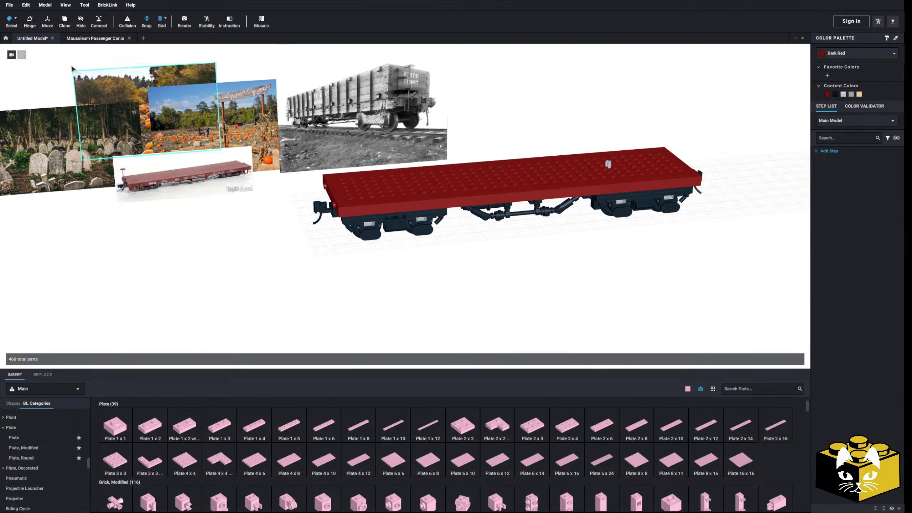
# Examine the reference photo of the red D&RGW flatcar, including its side frame and lettering, and compare it with the model.
pyautogui.click(15, 22)
pyautogui.click(26, 34)
pyautogui.scroll(5, 207, 220)
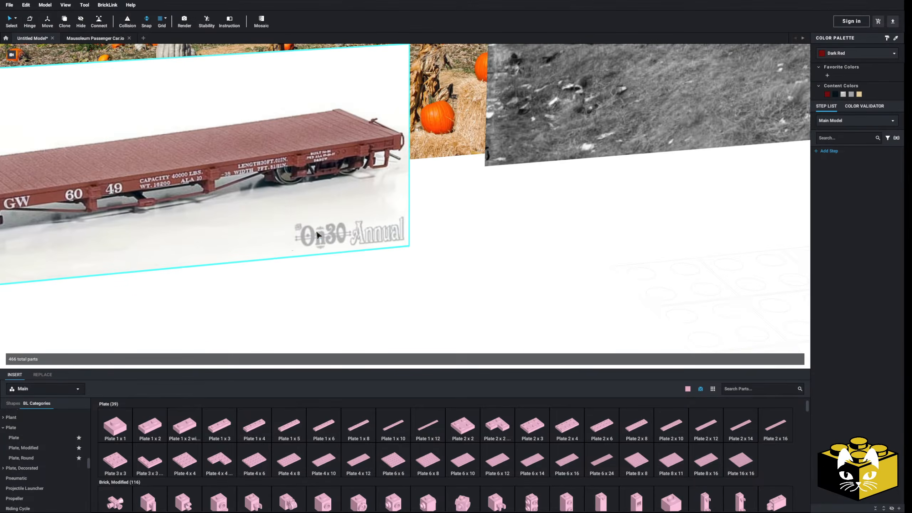
pyautogui.moveTo(469, 232); pyautogui.dragTo(504, 230, button='middle')
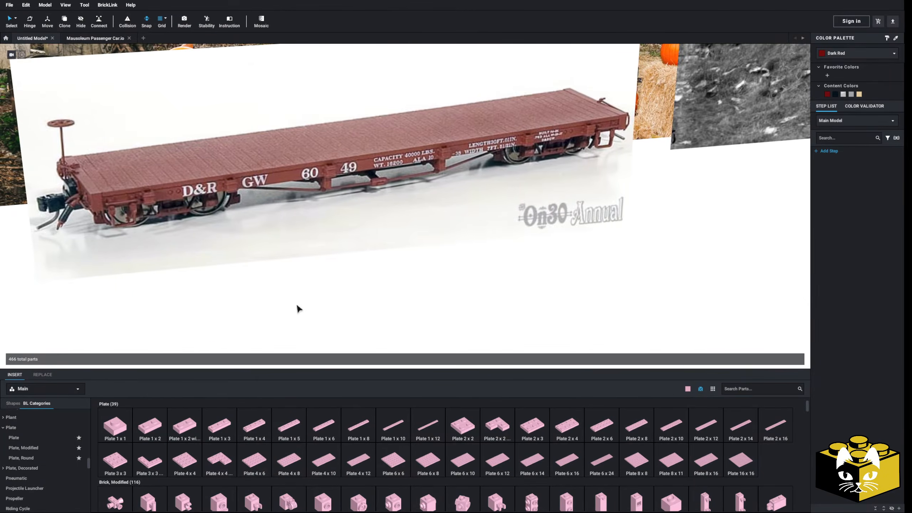
pyautogui.moveTo(295, 303); pyautogui.dragTo(398, 298, button='middle')
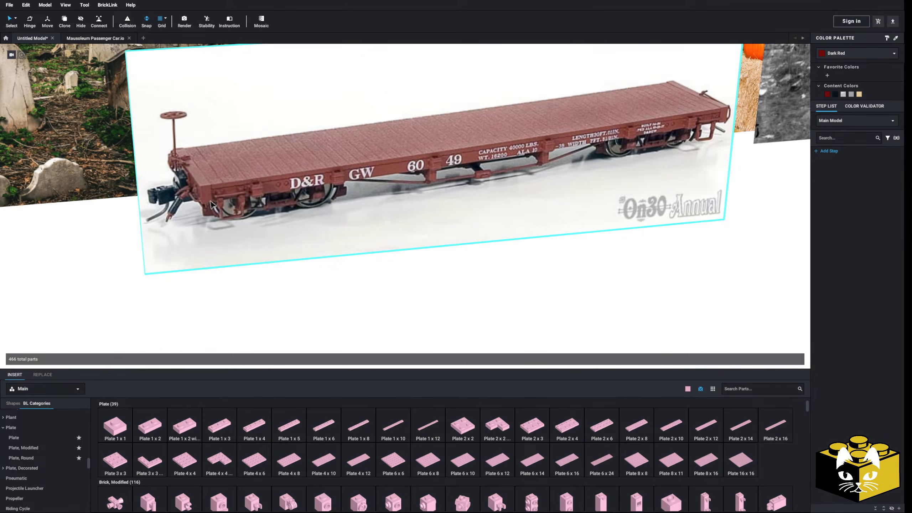
pyautogui.scroll(-5, 558, 292)
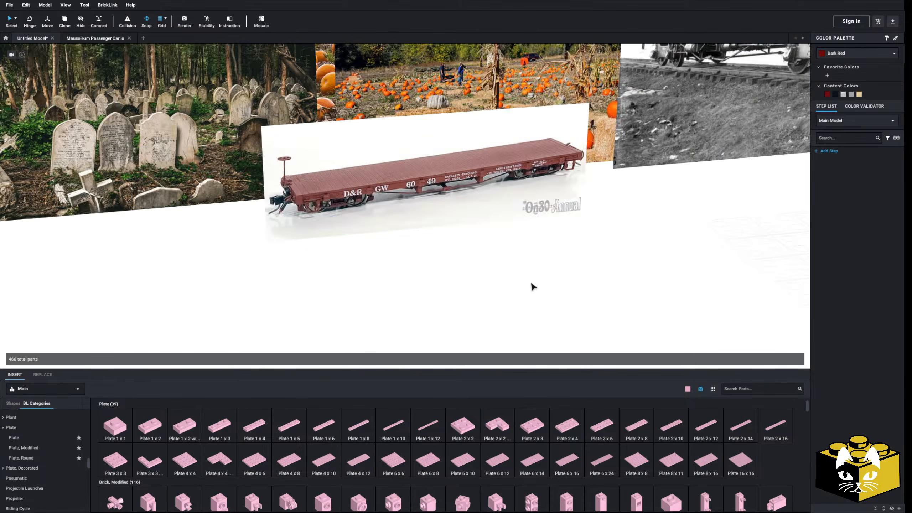
pyautogui.moveTo(532, 285); pyautogui.dragTo(236, 229, button='middle')
pyautogui.scroll(-5, 301, 268)
pyautogui.moveTo(330, 275); pyautogui.dragTo(265, 270, button='right')
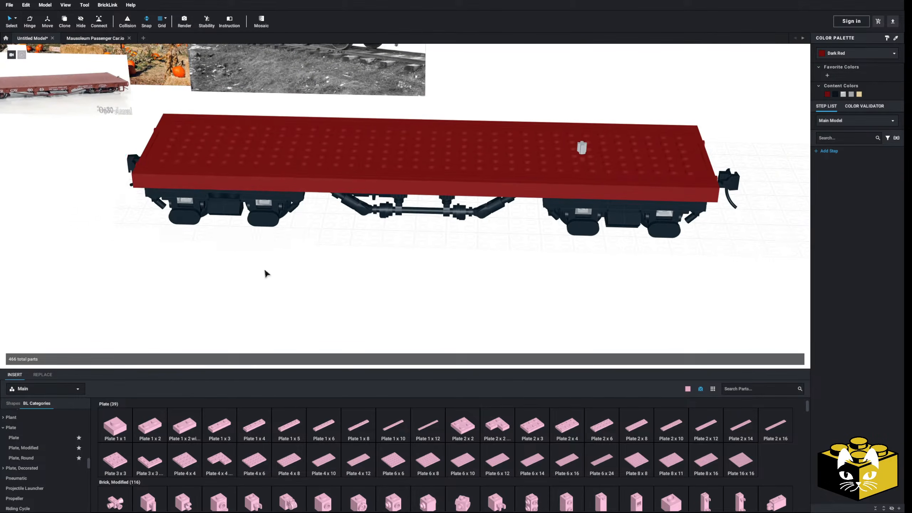
# Delete the row of Dark Red tiles along one long side of the deck.
pyautogui.keyDown('ctrl'); pyautogui.click(399, 186); pyautogui.keyUp('ctrl')
pyautogui.keyDown('ctrl'); pyautogui.click(539, 190); pyautogui.keyUp('ctrl')
pyautogui.keyDown('ctrl'); pyautogui.click(617, 192); pyautogui.keyUp('ctrl')
pyautogui.keyDown('ctrl'); pyautogui.click(675, 192); pyautogui.keyUp('ctrl')
pyautogui.press('Delete')
pyautogui.moveTo(427, 246); pyautogui.dragTo(447, 291, button='middle')
pyautogui.moveTo(447, 294); pyautogui.dragTo(373, 265, button='right')
pyautogui.click(521, 229)
pyautogui.keyDown('ctrl'); pyautogui.click(581, 225); pyautogui.keyUp('ctrl')
pyautogui.keyDown('ctrl'); pyautogui.click(438, 237); pyautogui.keyUp('ctrl')
pyautogui.keyDown('ctrl'); pyautogui.click(331, 244); pyautogui.keyUp('ctrl')
pyautogui.keyDown('ctrl'); pyautogui.click(269, 252); pyautogui.keyUp('ctrl')
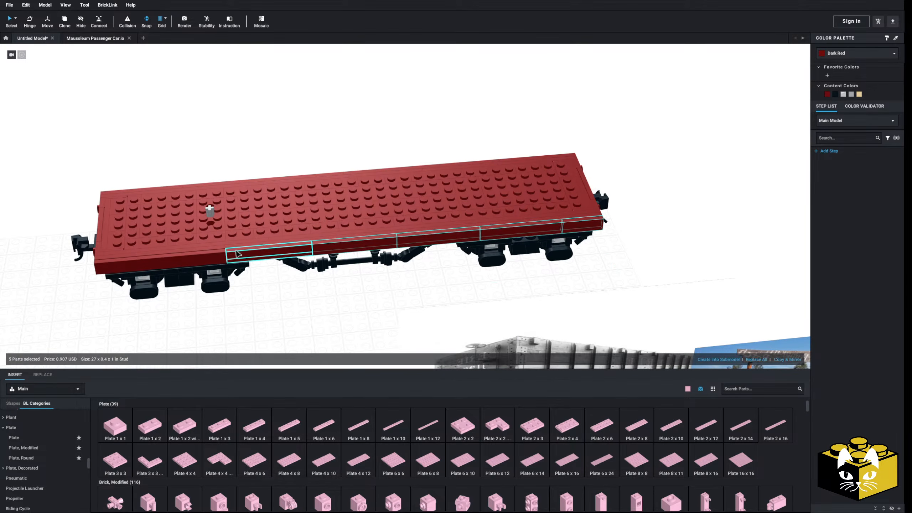
pyautogui.keyDown('ctrl'); pyautogui.click(161, 257); pyautogui.keyUp('ctrl')
pyautogui.click(210, 327)
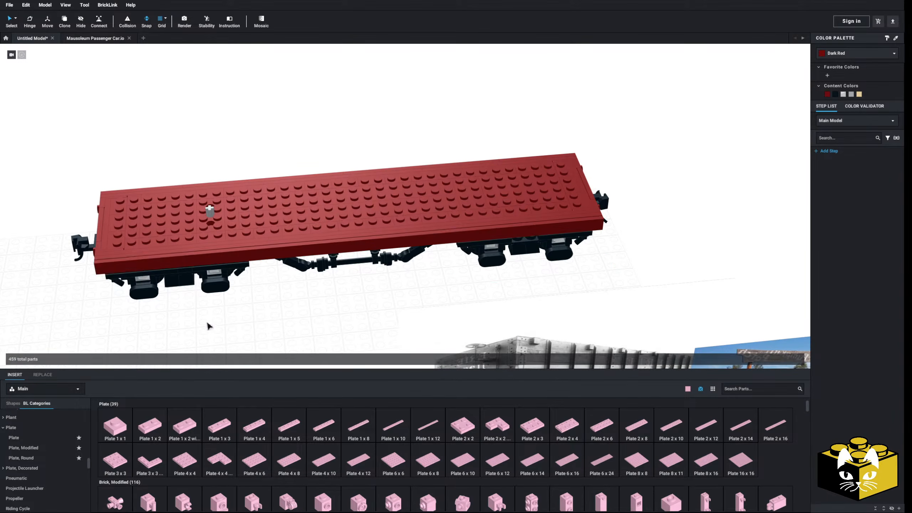
# Select all the Dark Red tiles along the opposite long side of the deck and delete them.
pyautogui.click(120, 266)
pyautogui.keyDown('ctrl'); pyautogui.click(183, 262); pyautogui.keyUp('ctrl')
pyautogui.keyDown('ctrl'); pyautogui.click(273, 253); pyautogui.keyUp('ctrl')
pyautogui.keyDown('ctrl'); pyautogui.click(365, 242); pyautogui.keyUp('ctrl')
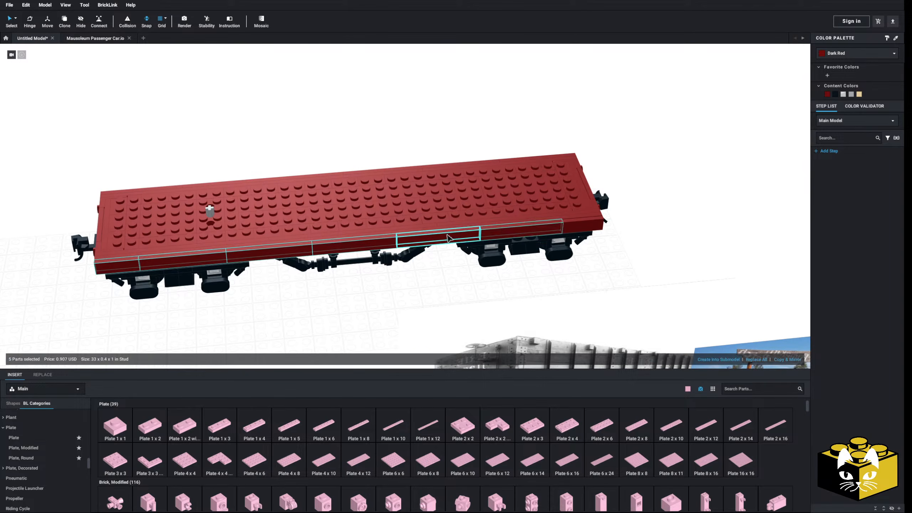
pyautogui.moveTo(463, 233); pyautogui.dragTo(484, 232, button='right')
pyautogui.keyDown('ctrl'); pyautogui.click(581, 222); pyautogui.keyUp('ctrl')
pyautogui.keyDown('ctrl'); pyautogui.click(462, 237); pyautogui.keyUp('ctrl')
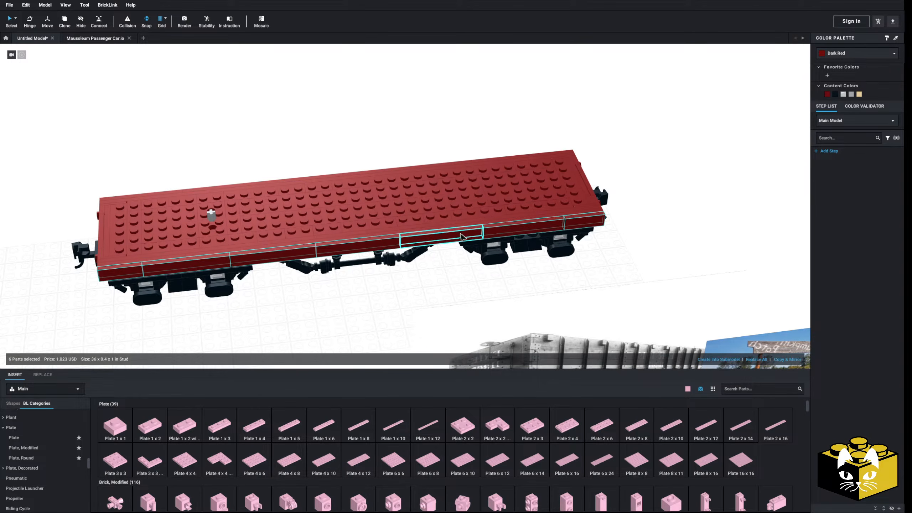
pyautogui.press('Delete')
# Attach a Plate, Modified 1 x 4 with 2 Studs without Groove to the exposed side studs near the deck's end.
pyautogui.scroll(3, 449, 294)
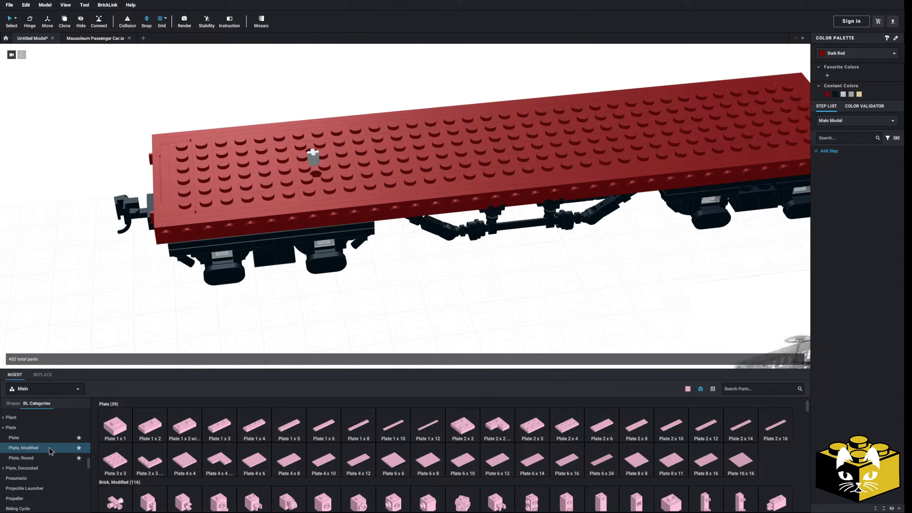
pyautogui.scroll(-5, 331, 423)
pyautogui.click(668, 447)
pyautogui.click(217, 235)
pyautogui.moveTo(217, 235); pyautogui.dragTo(230, 240)
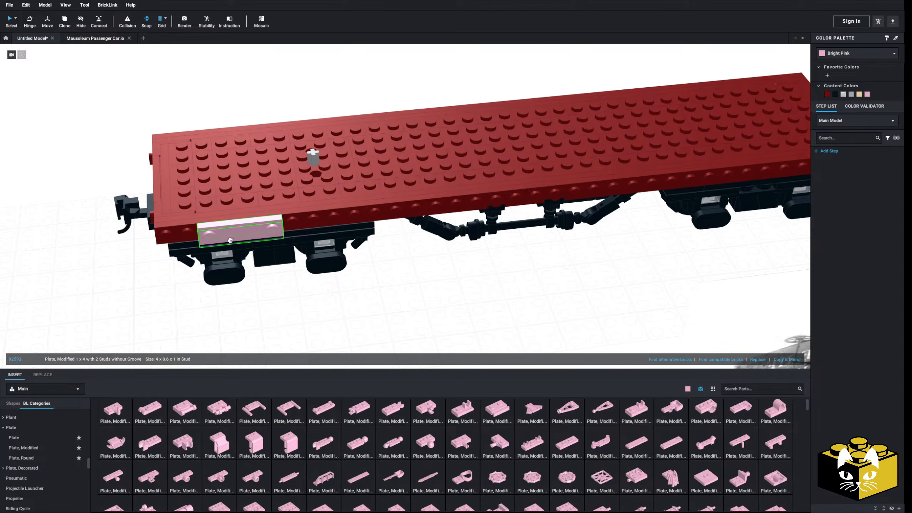
# Duplicate the modified 1 x 4 plate end to end along the full length of the deck's side.
pyautogui.click(793, 361)
pyautogui.click(794, 360)
pyautogui.keyDown('ctrl'); pyautogui.click(304, 229); pyautogui.keyUp('ctrl')
pyautogui.moveTo(304, 230); pyautogui.dragTo(311, 225, button='right')
pyautogui.keyDown('ctrl'); pyautogui.click(225, 237); pyautogui.keyUp('ctrl')
pyautogui.scroll(-3, 364, 289)
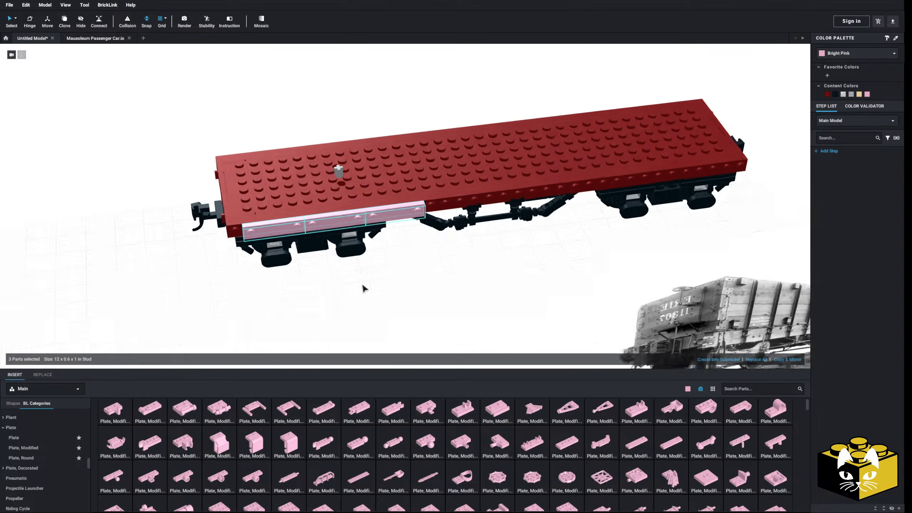
pyautogui.moveTo(362, 285); pyautogui.dragTo(360, 288, button='right')
pyautogui.click(783, 358)
pyautogui.click(784, 359)
pyautogui.click(717, 233)
# Select the whole row of modified plates and shift it along the side until it lines up with the deck's ends.
pyautogui.click(696, 214)
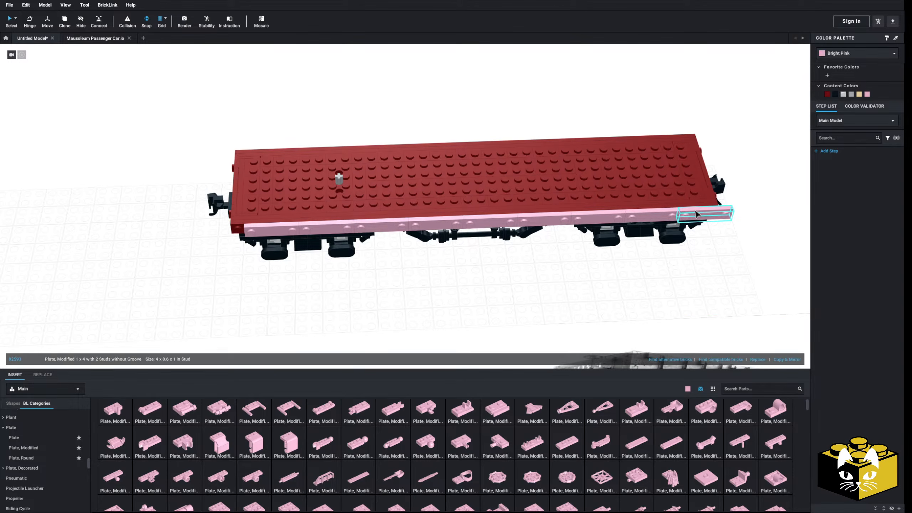
pyautogui.keyDown('ctrl'); pyautogui.click(608, 220); pyautogui.keyUp('ctrl')
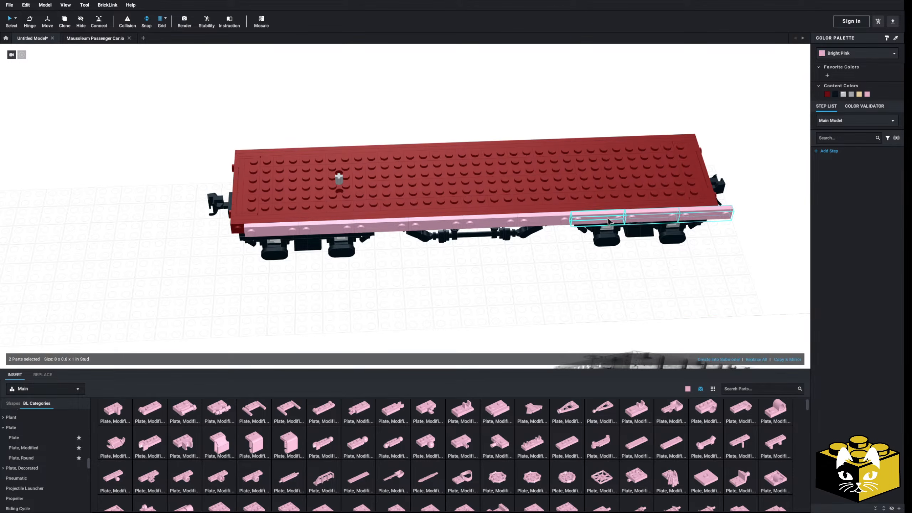
pyautogui.keyDown('ctrl'); pyautogui.click(404, 223); pyautogui.keyUp('ctrl')
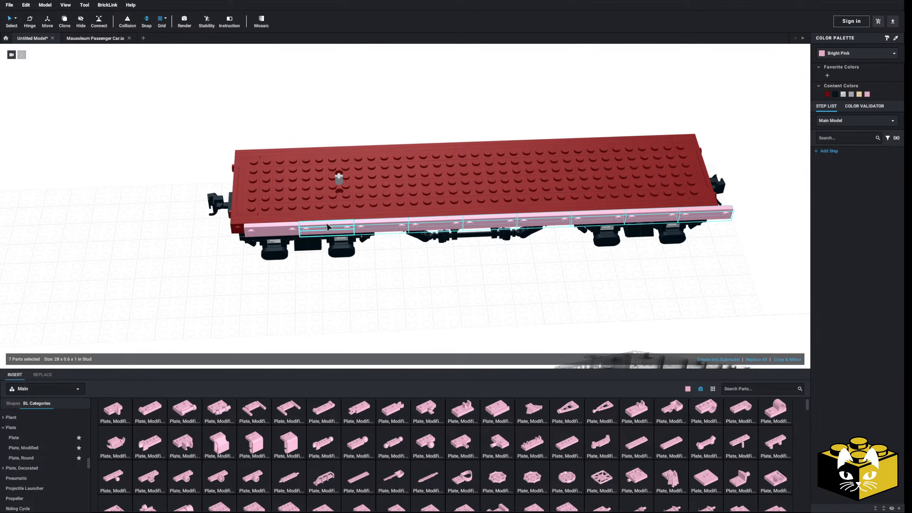
pyautogui.click(392, 331)
# Delete every second modified plate in the side row, leaving five spaced along the deck.
pyautogui.click(300, 229)
pyautogui.press('Delete')
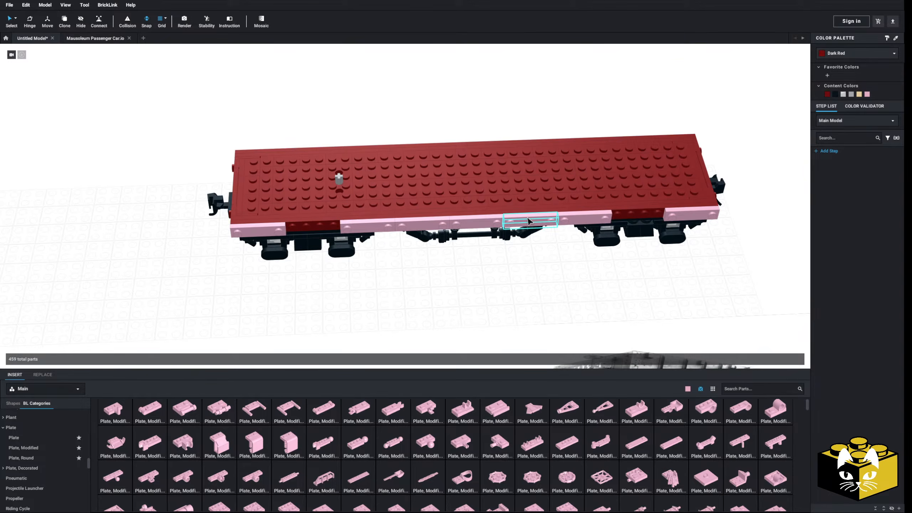
pyautogui.click(429, 219)
pyautogui.press('Delete')
pyautogui.scroll(2, 421, 300)
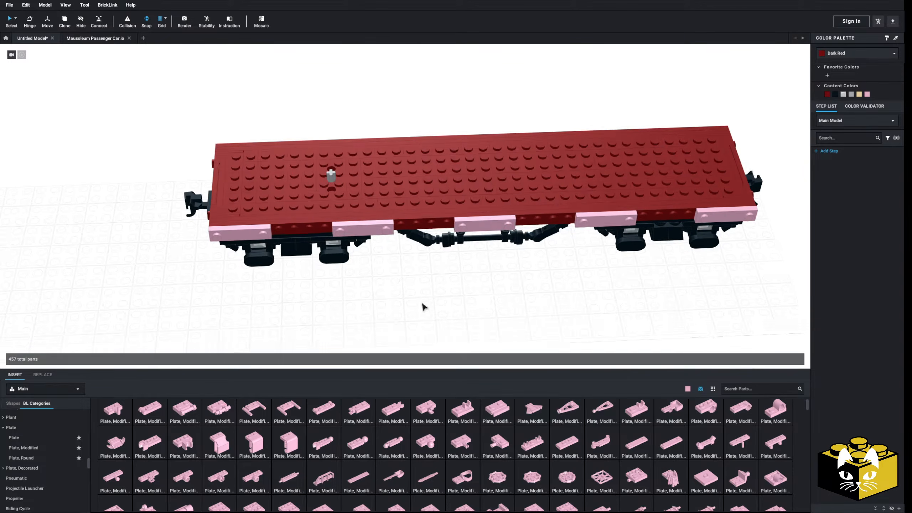
# Reposition the five modified plates with two-stud gaps between them and center the group along the deck's side.
pyautogui.moveTo(421, 302); pyautogui.dragTo(462, 298, button='middle')
pyautogui.moveTo(461, 296); pyautogui.dragTo(492, 269, button='right')
pyautogui.moveTo(365, 210); pyautogui.dragTo(396, 206)
pyautogui.click(588, 295)
pyautogui.moveTo(588, 296); pyautogui.dragTo(468, 278, button='right')
pyautogui.moveTo(652, 216); pyautogui.dragTo(622, 215)
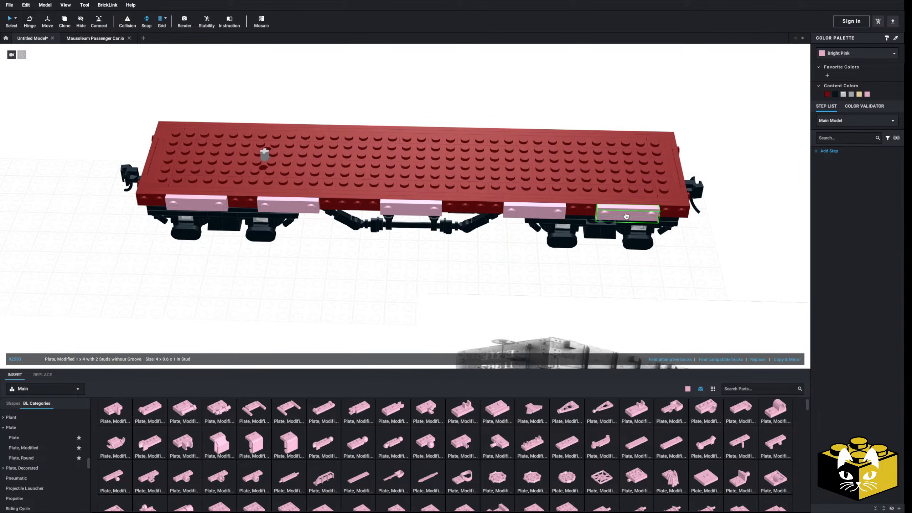
pyautogui.moveTo(410, 212); pyautogui.dragTo(442, 212)
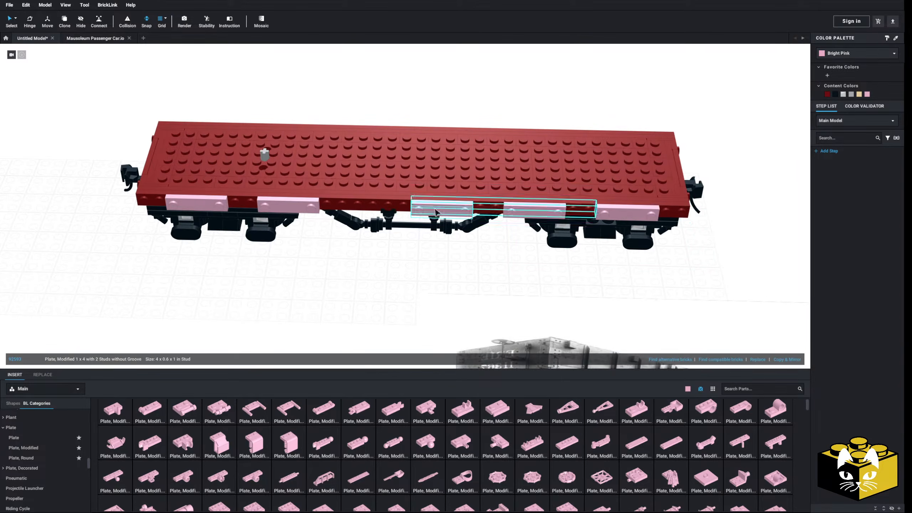
pyautogui.moveTo(291, 210); pyautogui.dragTo(353, 209)
pyautogui.moveTo(222, 209); pyautogui.dragTo(272, 207)
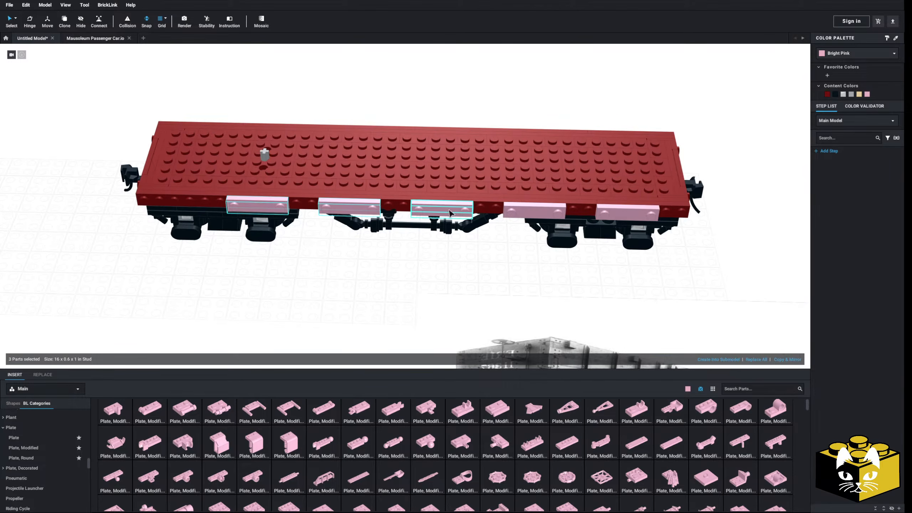
pyautogui.keyDown('ctrl'); pyautogui.click(607, 214); pyautogui.keyUp('ctrl')
pyautogui.moveTo(625, 215); pyautogui.dragTo(596, 213)
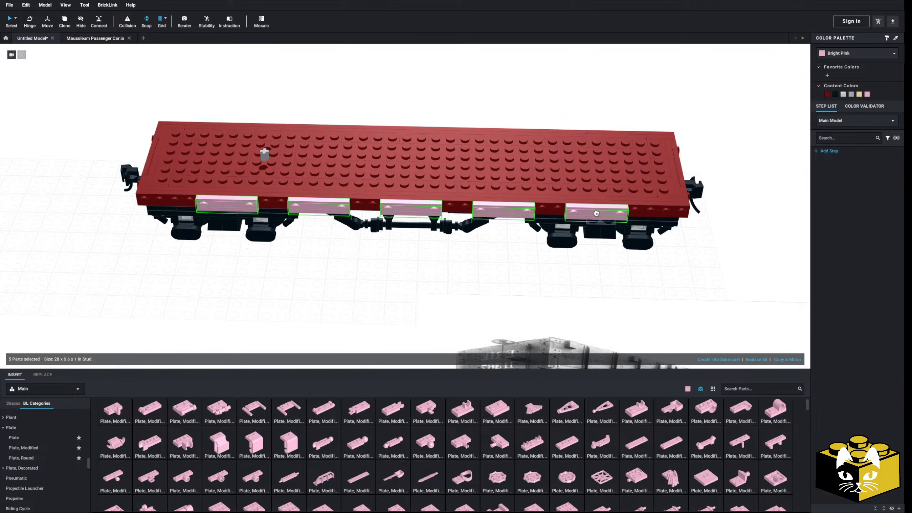
# Attach a Plate 1 x 2 to the side studs at each end of the deck's side.
pyautogui.click(325, 297)
pyautogui.click(69, 438)
pyautogui.click(149, 425)
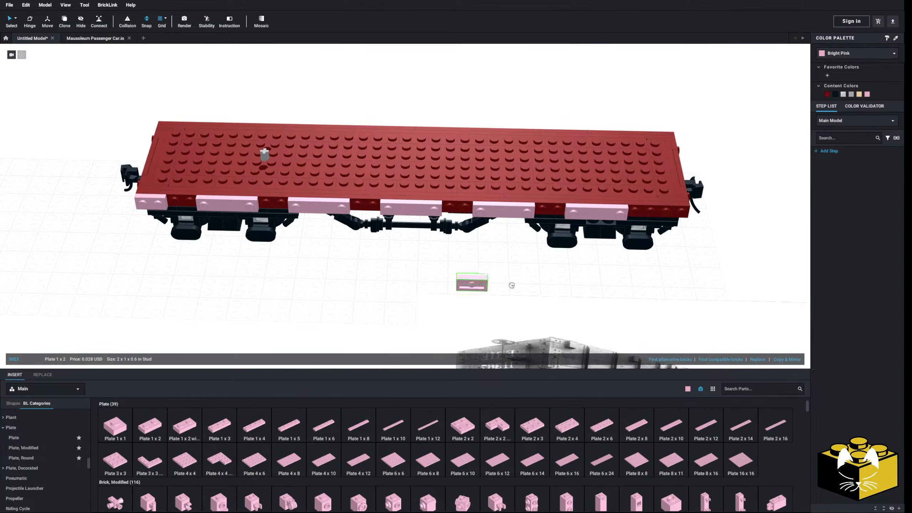
# Fill the six gaps between the pink plates along the deck's side with Tile 1 x 2 pieces.
pyautogui.scroll(-10, 42, 457)
pyautogui.scroll(-5, 42, 458)
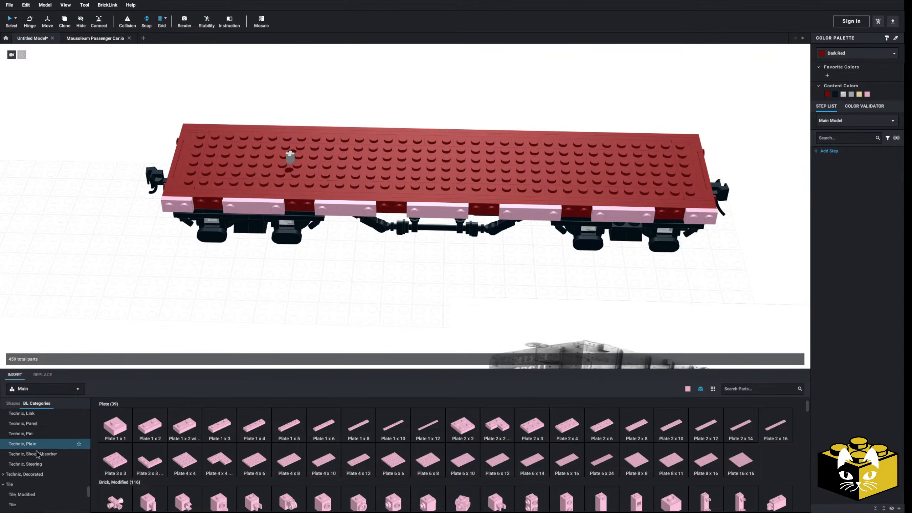
pyautogui.click(41, 455)
pyautogui.click(185, 426)
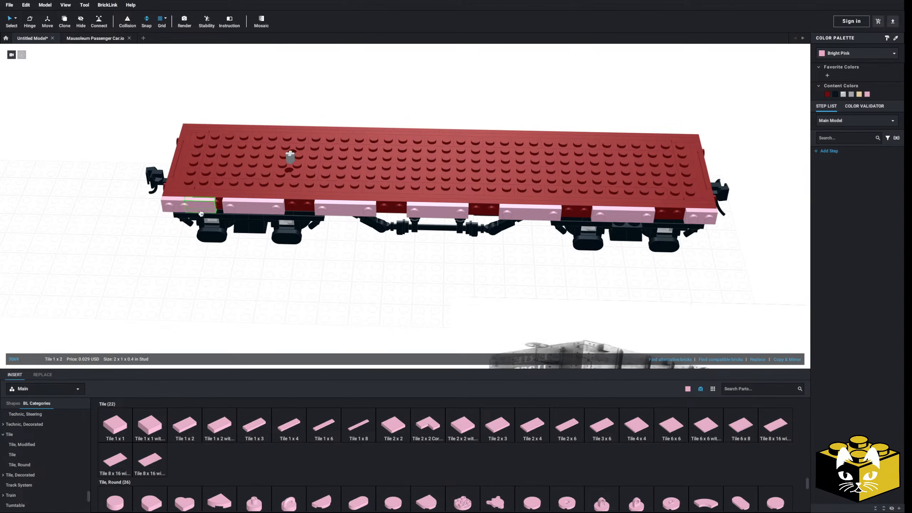
pyautogui.click(207, 205)
pyautogui.click(307, 218)
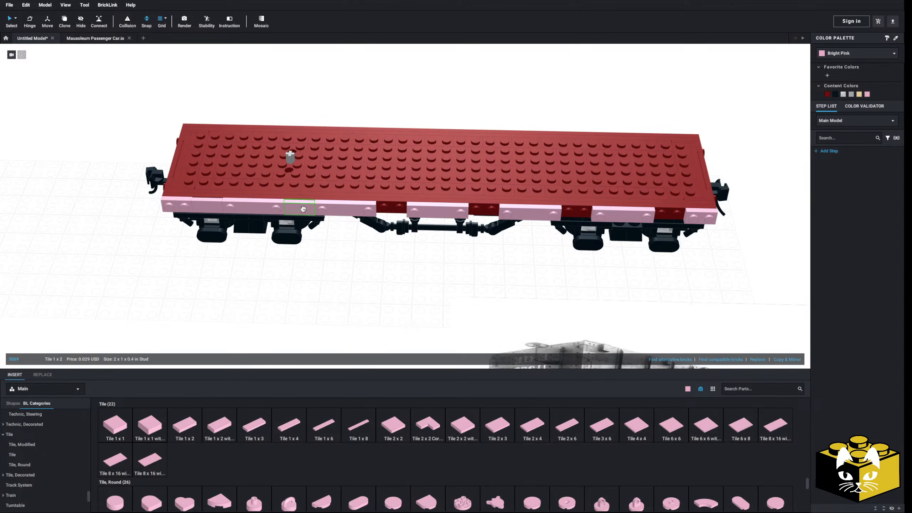
pyautogui.click(395, 212)
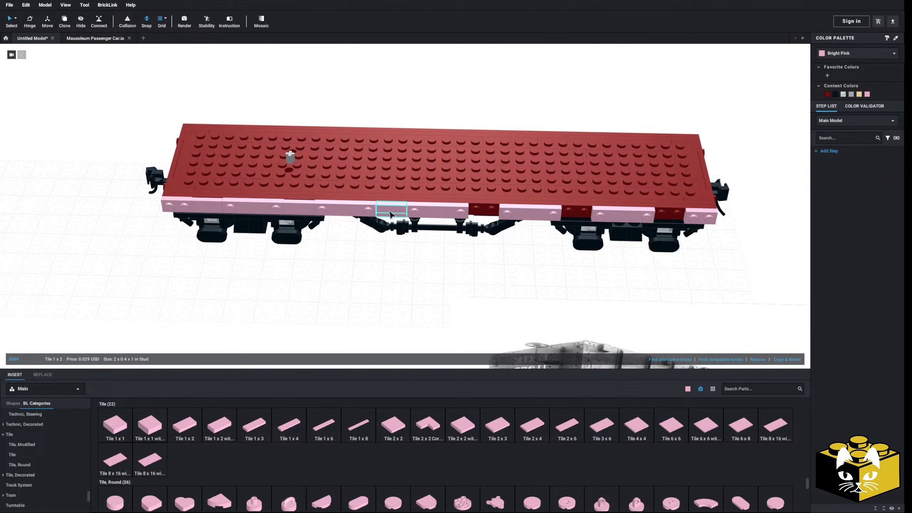
pyautogui.click(487, 215)
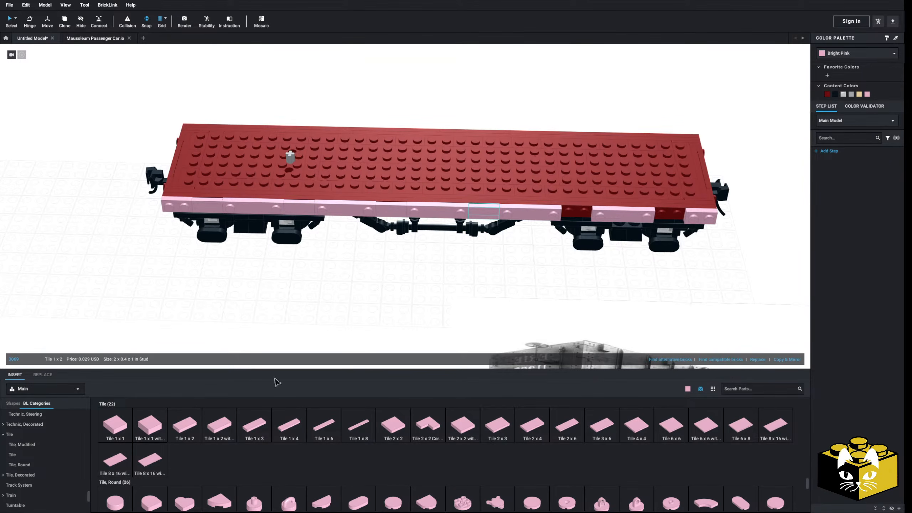
pyautogui.click(576, 214)
pyautogui.click(662, 219)
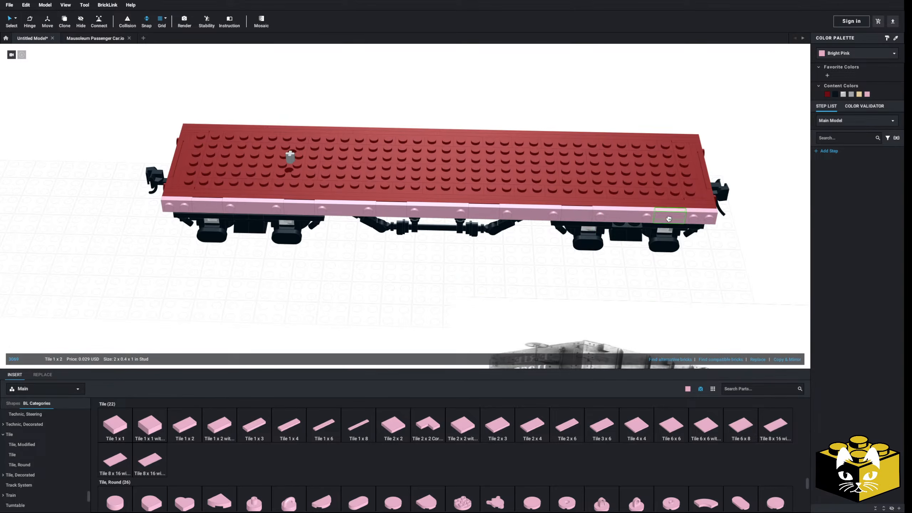
# Attach a Tile, Modified 1 x 1 with Open O Clip to each of the first two exposed side studs near the deck's end.
pyautogui.click(21, 444)
pyautogui.click(184, 427)
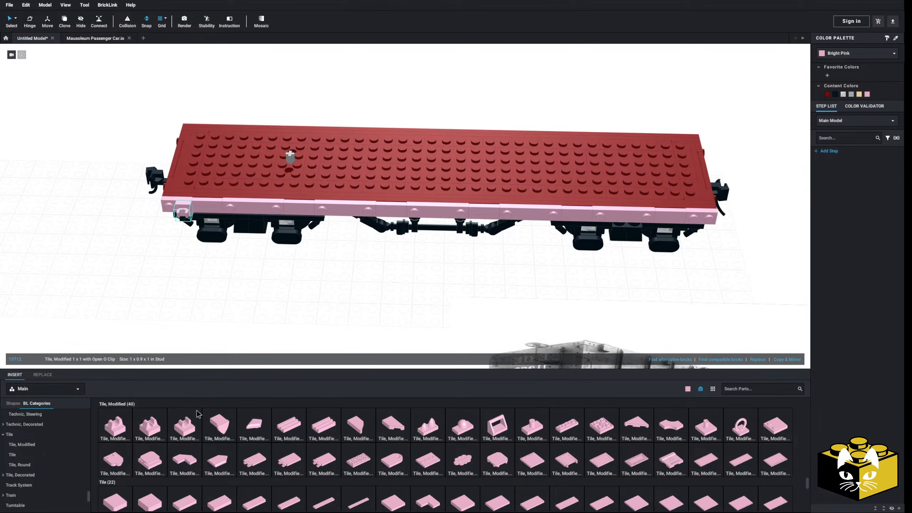
pyautogui.click(183, 214)
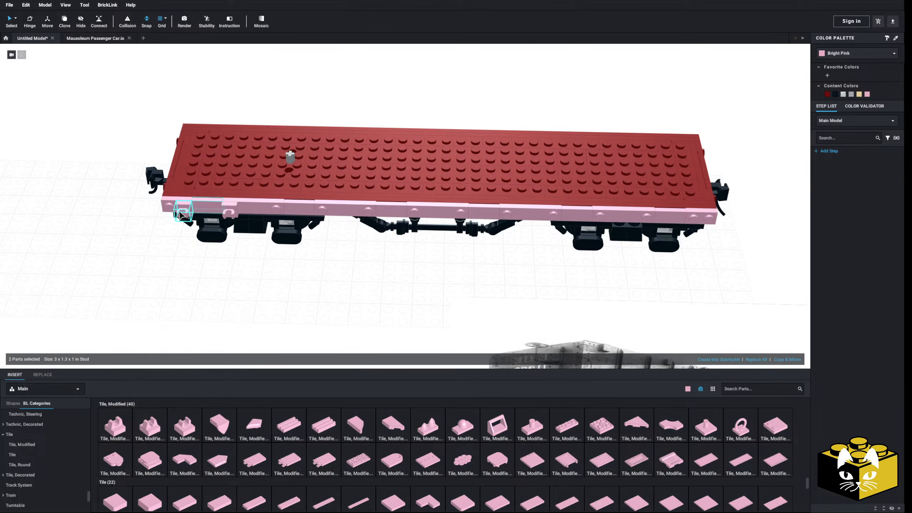
# Copy the pair of open-clip tiles and paste it five times onto the remaining exposed studs along the deck's side.
pyautogui.click(180, 214)
pyautogui.keyDown('shift'); pyautogui.click(229, 213); pyautogui.keyUp('shift')
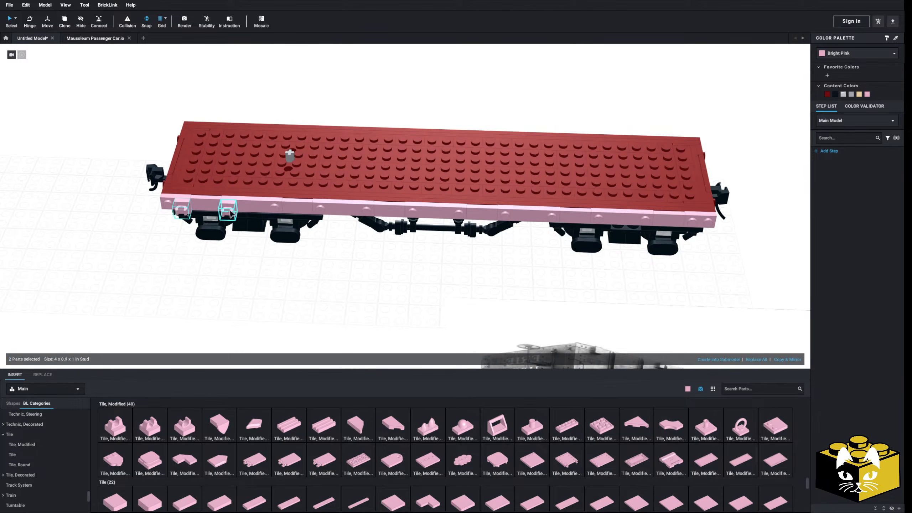
pyautogui.rightClick(182, 209)
pyautogui.click(190, 220)
pyautogui.click(258, 271)
pyautogui.rightClick(257, 271)
pyautogui.click(269, 290)
pyautogui.click(297, 220)
pyautogui.rightClick(355, 260)
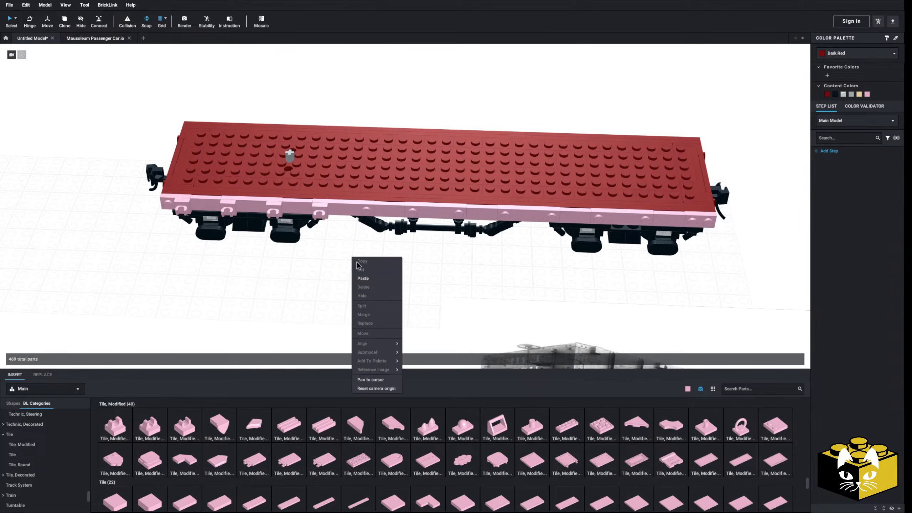
pyautogui.click(363, 278)
pyautogui.click(387, 219)
pyautogui.rightClick(365, 246)
pyautogui.click(373, 267)
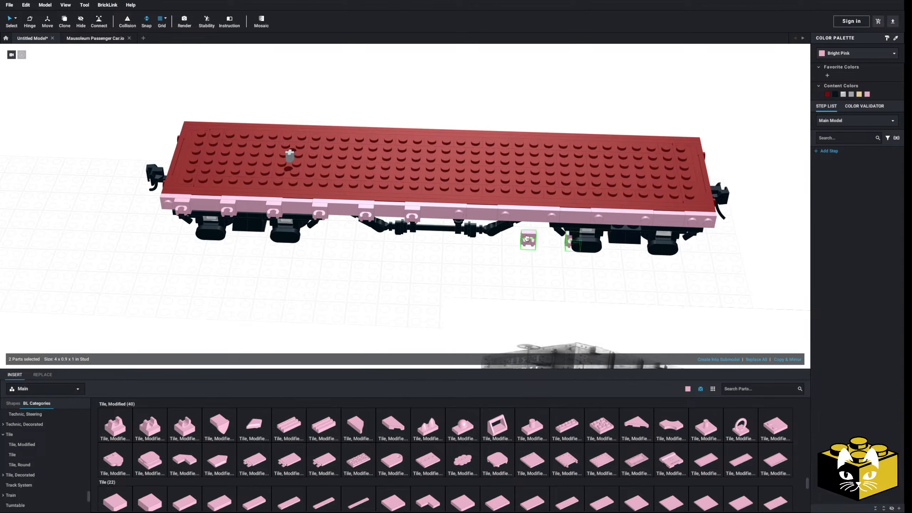
pyautogui.click(462, 219)
pyautogui.rightClick(443, 267)
pyautogui.click(459, 289)
pyautogui.click(555, 228)
pyautogui.rightClick(523, 264)
pyautogui.click(539, 287)
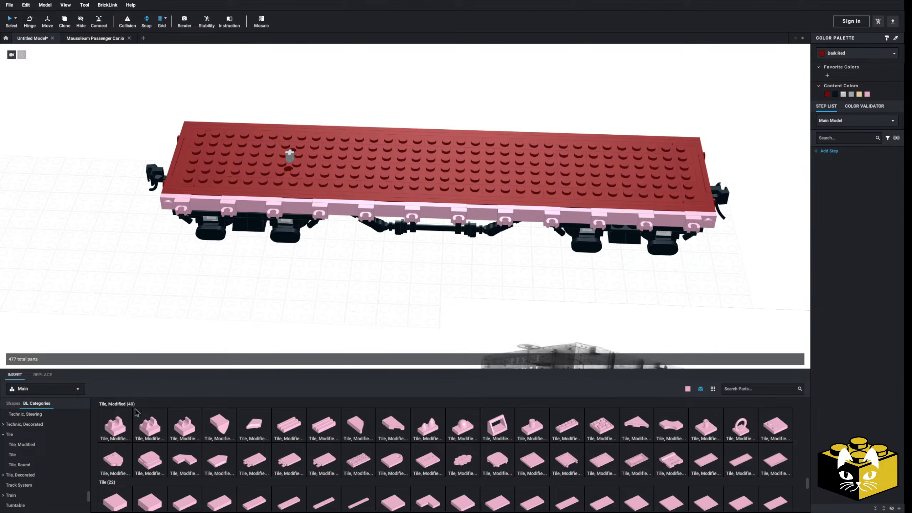
# Cover the last exposed stud at each end of the pink side row with a Tile 1 x 1.
pyautogui.click(32, 455)
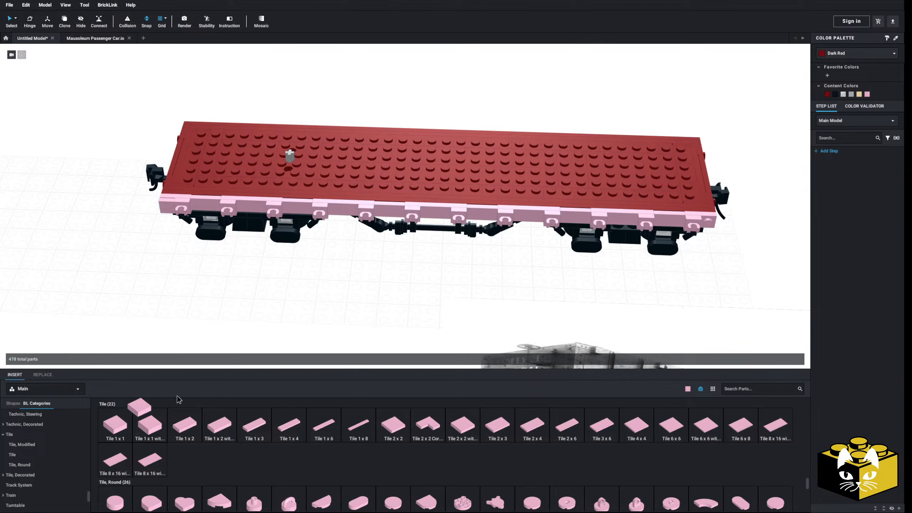
pyautogui.click(706, 226)
pyautogui.click(498, 276)
# Copy all Bright Pink parts of the finished side and attach the copy, turned around, along the deck's opposite side.
pyautogui.moveTo(498, 276); pyautogui.dragTo(526, 276, button='right')
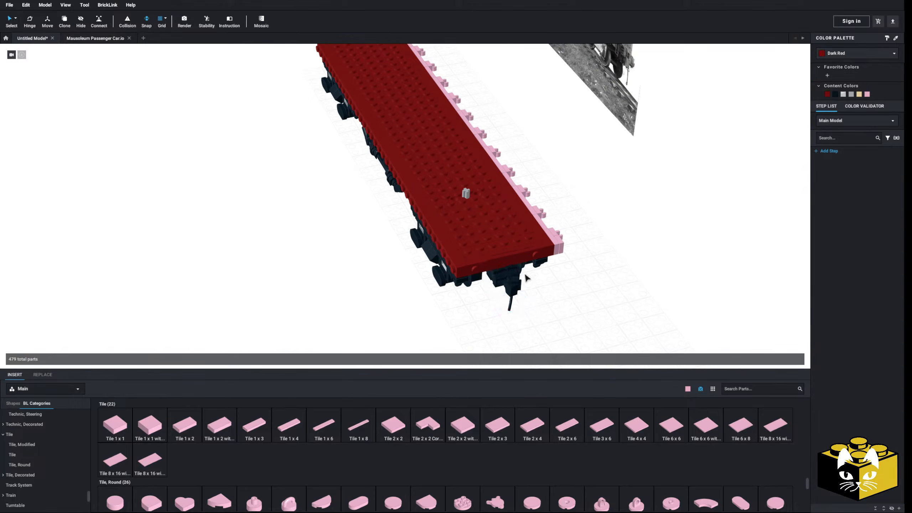
pyautogui.click(16, 19)
pyautogui.click(65, 42)
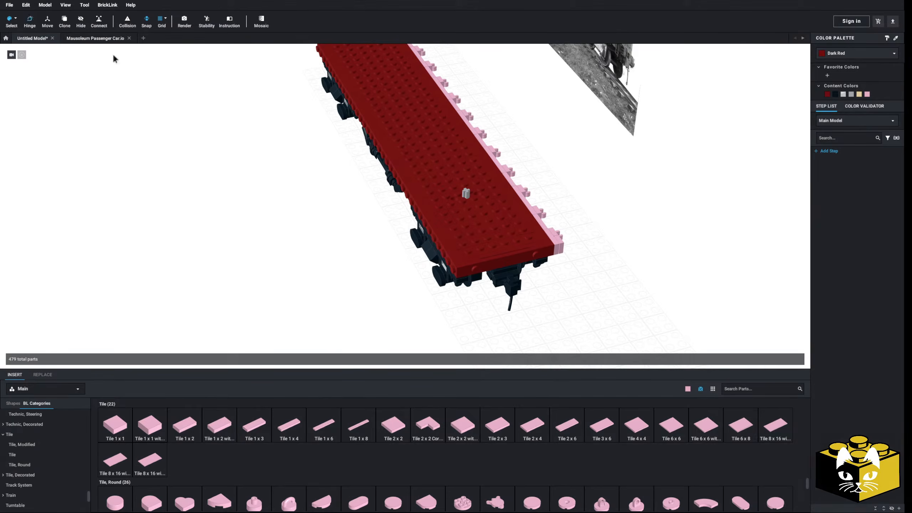
pyautogui.click(495, 151)
pyautogui.rightClick(492, 149)
pyautogui.click(510, 163)
pyautogui.rightClick(557, 154)
pyautogui.click(574, 175)
pyautogui.press('Right')
pyautogui.press('Right')
pyautogui.moveTo(332, 175); pyautogui.dragTo(308, 274, button='middle')
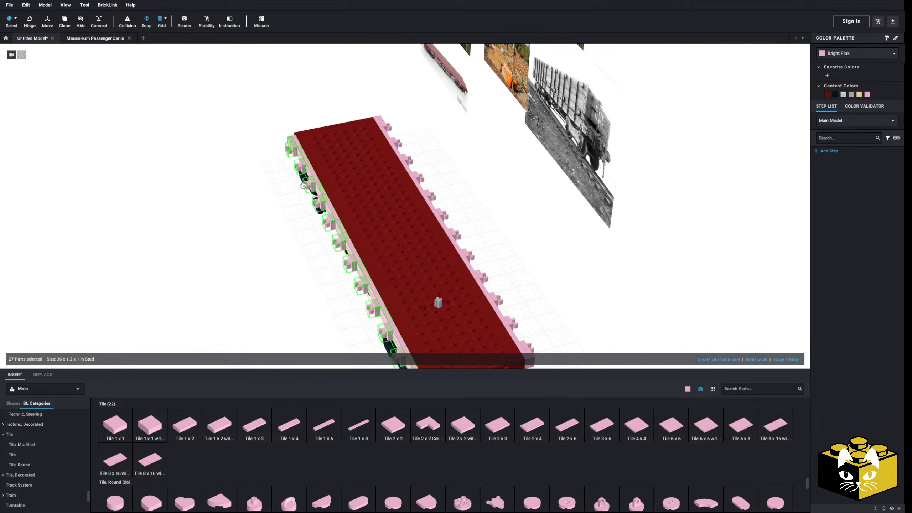
pyautogui.click(310, 173)
# Delete the Dark Red pieces behind the pink row along one long edge of the deck.
pyautogui.moveTo(305, 203); pyautogui.dragTo(267, 140, button='right')
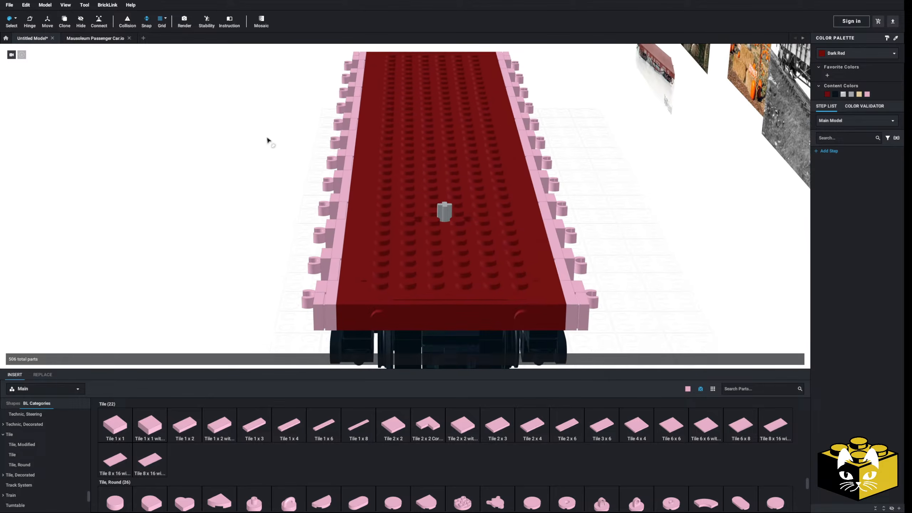
pyautogui.click(15, 18)
pyautogui.click(43, 21)
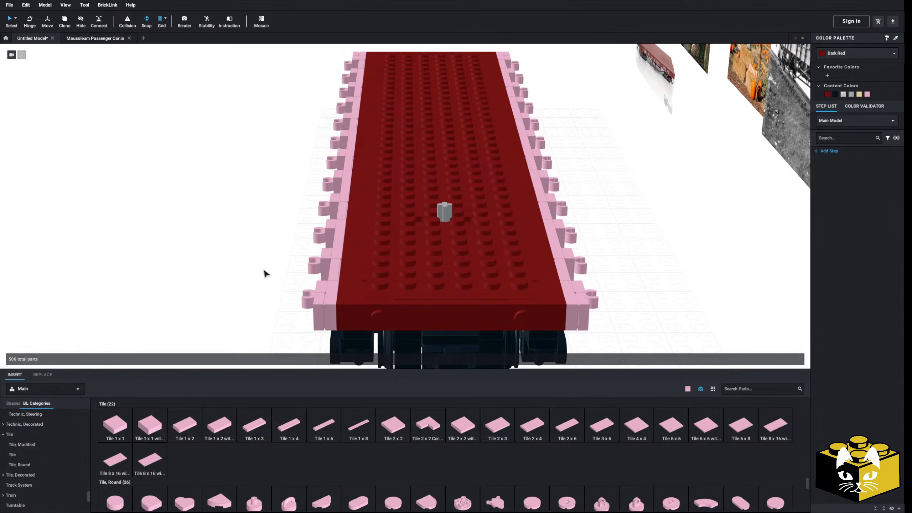
pyautogui.click(348, 292)
pyautogui.press('Delete')
pyautogui.click(354, 224)
pyautogui.press('Delete')
pyautogui.press('Delete')
pyautogui.click(366, 71)
# Delete the Dark Red pieces behind the pink row along the other long edge of the deck.
pyautogui.press('Delete')
pyautogui.click(495, 68)
pyautogui.press('Delete')
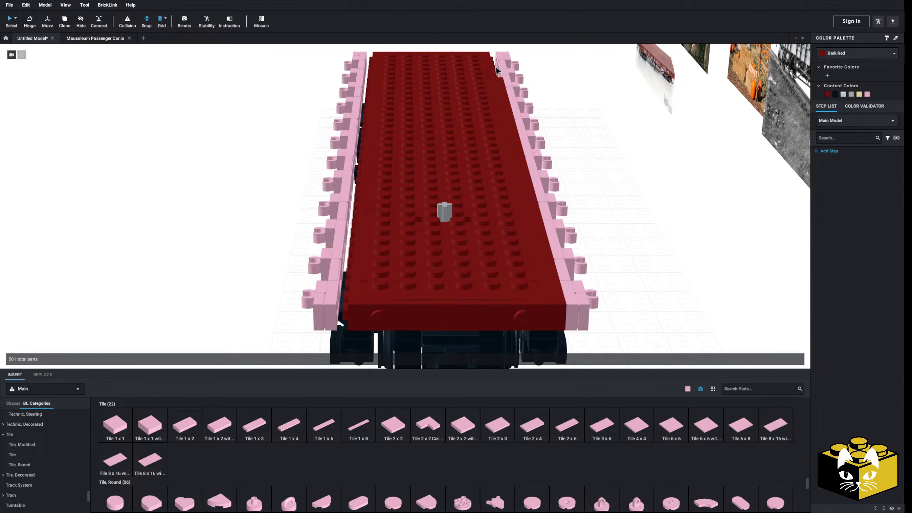
pyautogui.press('Delete')
pyautogui.click(531, 212)
pyautogui.press('Delete')
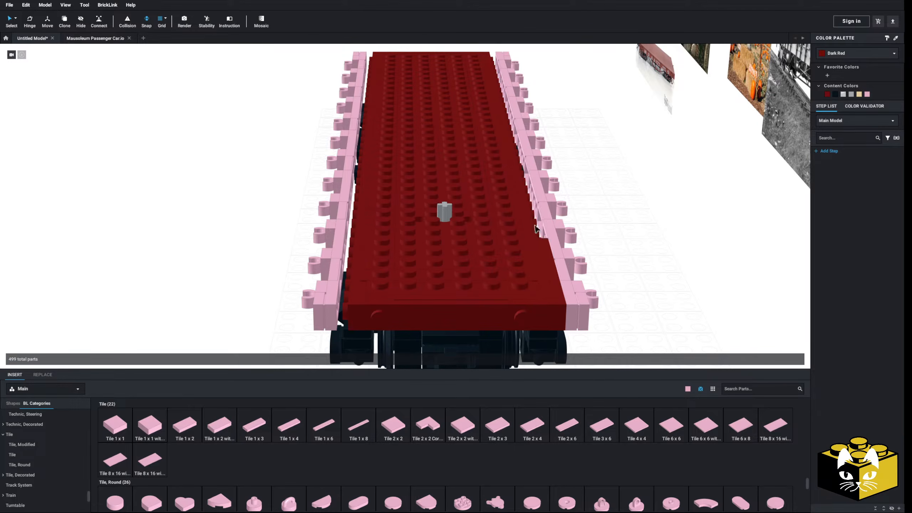
pyautogui.click(551, 273)
pyautogui.press('Delete')
# Select the whole first pink side row and move it inward against the narrowed deck.
pyautogui.moveTo(639, 262); pyautogui.dragTo(625, 249, button='right')
pyautogui.moveTo(288, 191); pyautogui.dragTo(292, 198, button='middle')
pyautogui.moveTo(339, 154); pyautogui.dragTo(343, 162)
pyautogui.moveTo(343, 161); pyautogui.dragTo(344, 173, button='right')
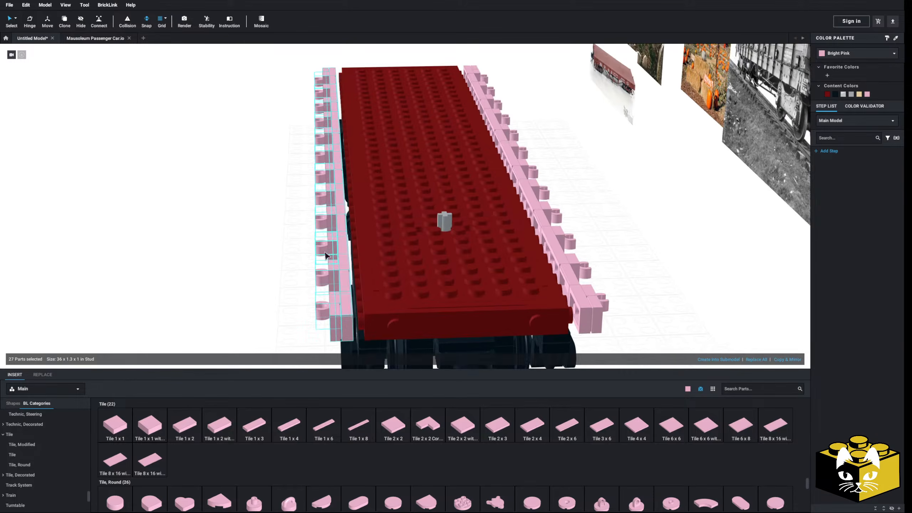
pyautogui.moveTo(308, 257); pyautogui.dragTo(302, 238, button='middle')
pyautogui.moveTo(346, 293); pyautogui.dragTo(353, 294)
pyautogui.click(254, 295)
# Box-select the other pink side row and move it inward until it sits flush against the deck.
pyautogui.moveTo(254, 295); pyautogui.dragTo(236, 297, button='middle')
pyautogui.moveTo(234, 294); pyautogui.dragTo(226, 279, button='right')
pyautogui.moveTo(473, 208); pyautogui.dragTo(450, 222, button='middle')
pyautogui.moveTo(451, 226); pyautogui.dragTo(480, 198, button='right')
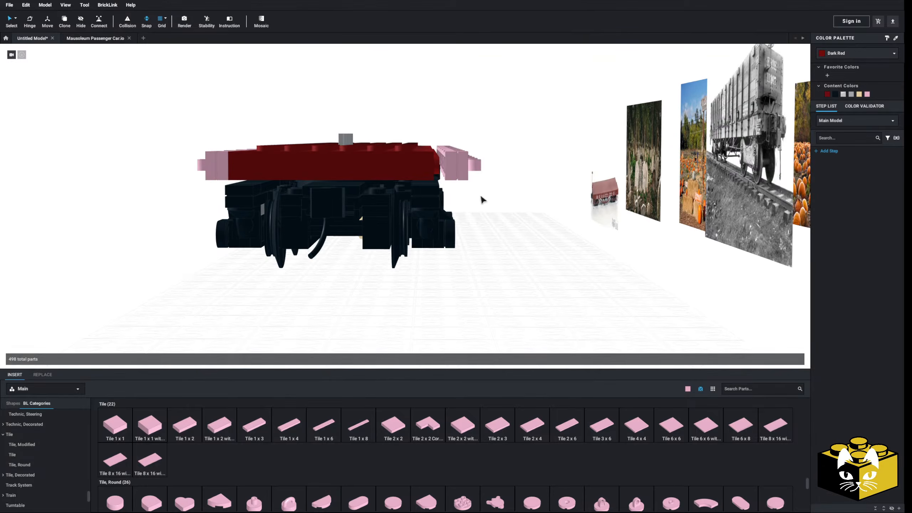
pyautogui.moveTo(448, 165); pyautogui.dragTo(443, 170)
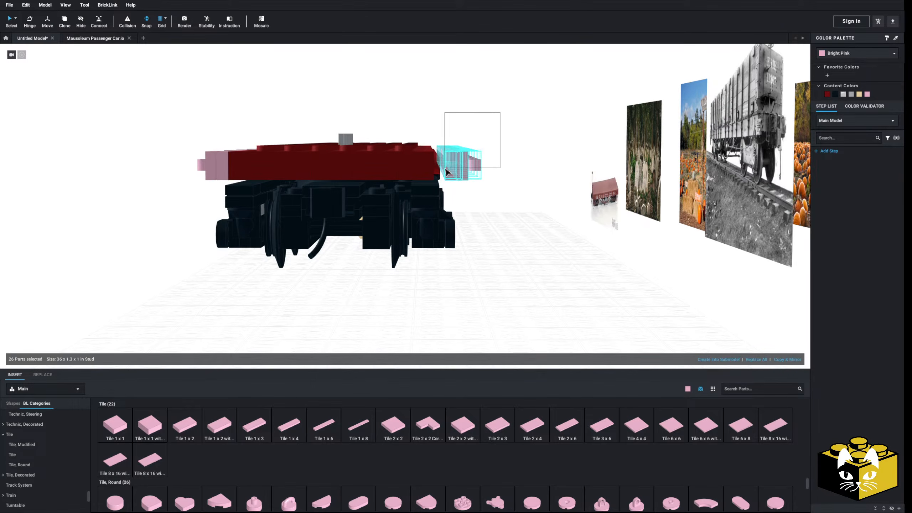
pyautogui.moveTo(446, 171); pyautogui.dragTo(454, 271, button='right')
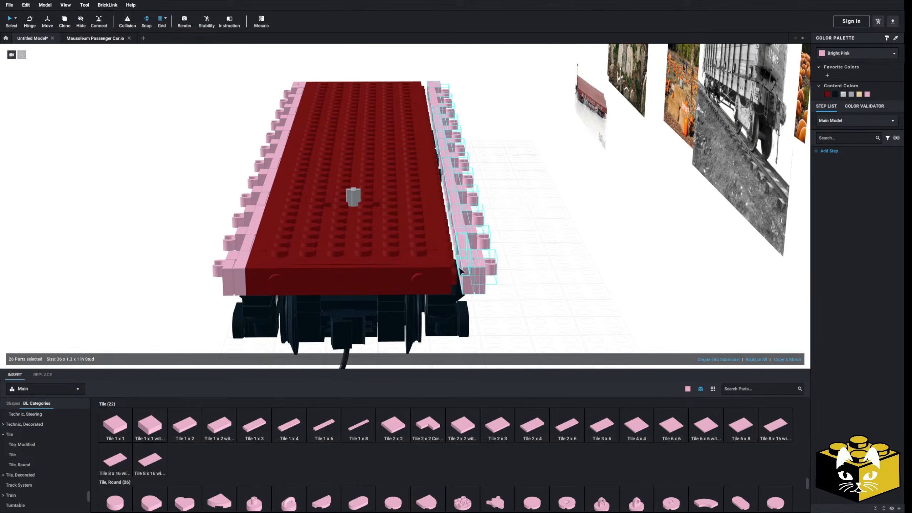
pyautogui.click(525, 248)
pyautogui.moveTo(525, 249); pyautogui.dragTo(366, 266, button='right')
pyautogui.scroll(4, 366, 266)
pyautogui.moveTo(274, 245); pyautogui.dragTo(275, 238)
pyautogui.click(496, 254)
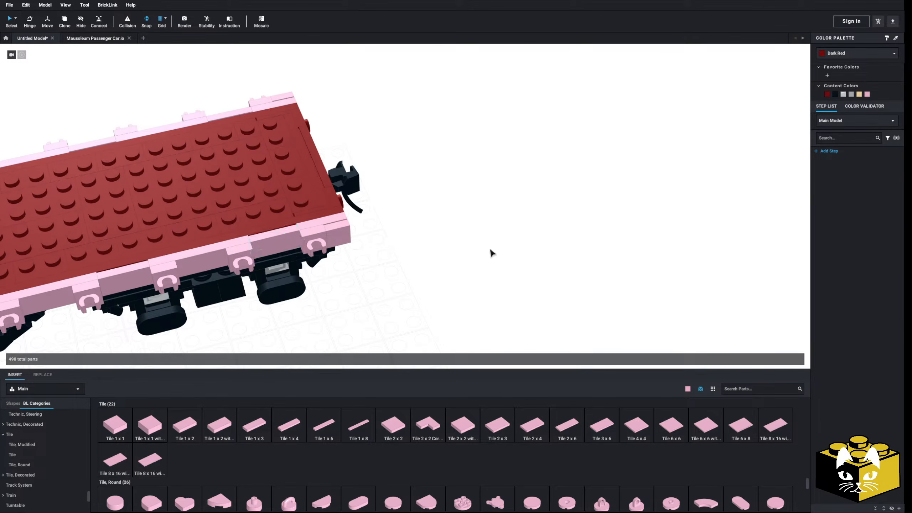
# Box-select one half of the flatcar and delete its parts.
pyautogui.scroll(-5, 409, 246)
pyautogui.moveTo(409, 249); pyautogui.dragTo(549, 185, button='right')
pyautogui.moveTo(508, 143); pyautogui.dragTo(37, 273)
pyautogui.press('Delete')
# Examine the reference photo of the red flatcar, especially the brake wheel post and details at its end.
pyautogui.moveTo(503, 228); pyautogui.dragTo(215, 305, button='right')
pyautogui.scroll(5, 190, 309)
pyautogui.moveTo(167, 309); pyautogui.dragTo(385, 269, button='middle')
pyautogui.scroll(5, 370, 276)
pyautogui.scroll(-3, 400, 274)
pyautogui.moveTo(549, 234); pyautogui.dragTo(284, 242, button='middle')
pyautogui.scroll(2, 284, 242)
pyautogui.scroll(-3, 457, 230)
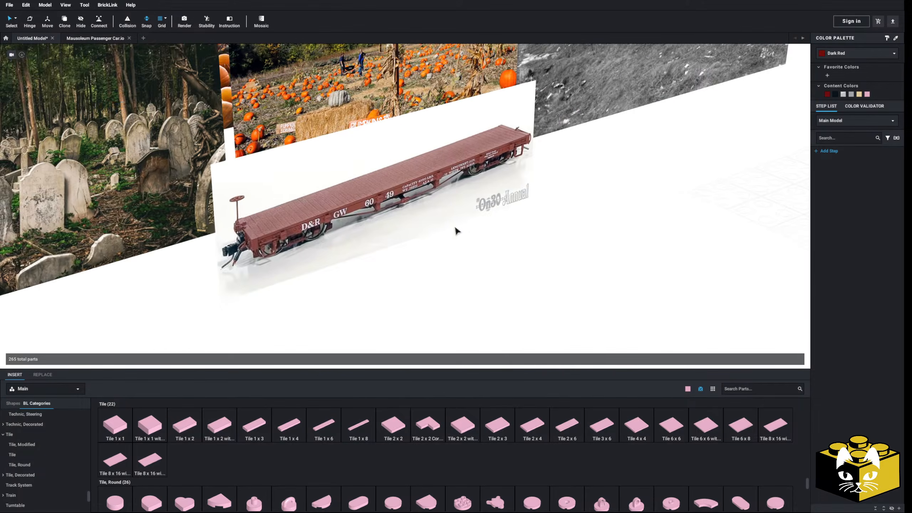
pyautogui.scroll(3, 456, 237)
# Copy an open-clip tile from the side and attach the copy to the outer stud on the deck's end face.
pyautogui.rightClick(652, 266)
pyautogui.click(660, 270)
pyautogui.rightClick(315, 216)
pyautogui.click(326, 237)
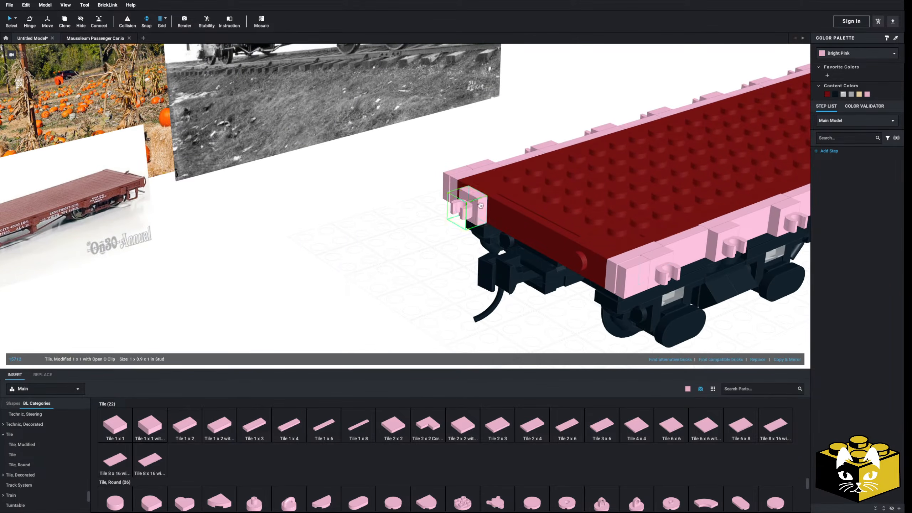
# Add a Bar 4L (Lightsaber Blade / Wand) and mount it upright in the clip on the deck's end face.
pyautogui.scroll(1, 223, 347)
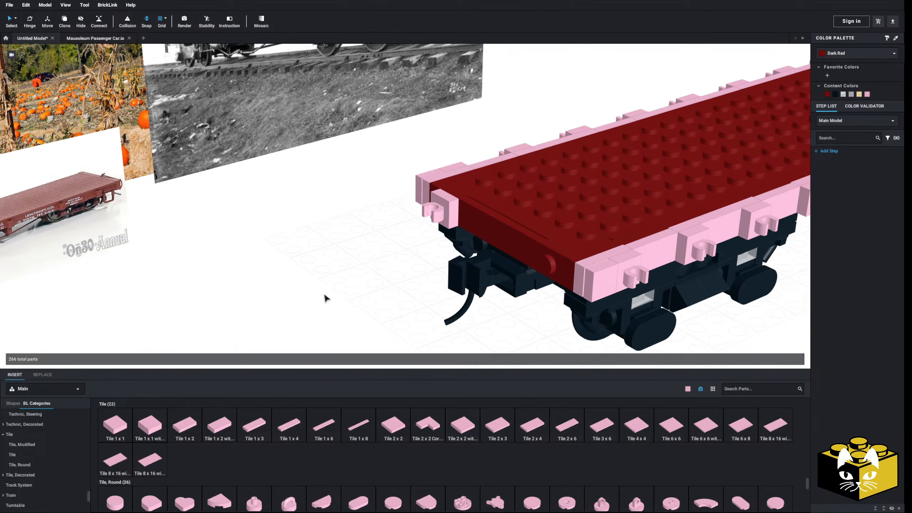
pyautogui.scroll(4, 321, 297)
pyautogui.moveTo(278, 284); pyautogui.dragTo(274, 284, button='middle')
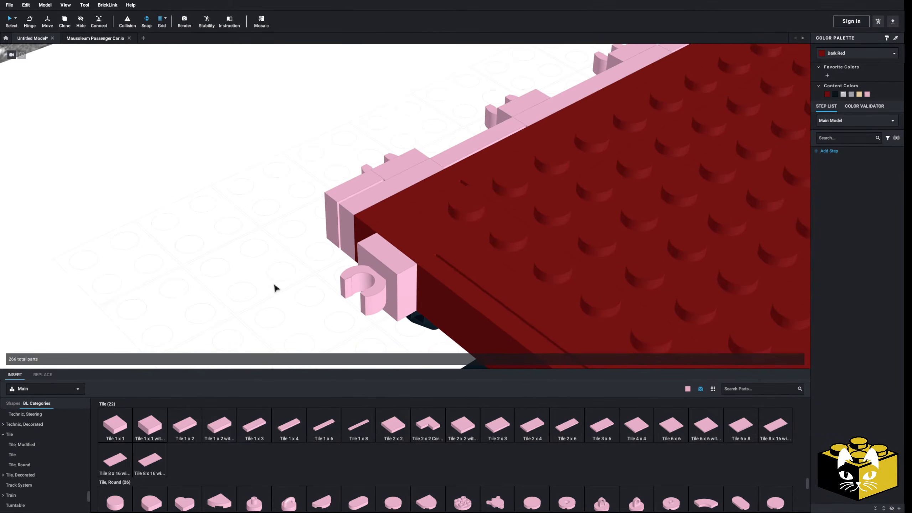
pyautogui.scroll(20, 46, 463)
pyautogui.scroll(-1, 30, 467)
pyautogui.click(22, 475)
pyautogui.click(563, 431)
pyautogui.scroll(-5, 359, 284)
pyautogui.press('Up')
pyautogui.press('Up')
pyautogui.moveTo(339, 264); pyautogui.dragTo(347, 245, button='right')
pyautogui.scroll(3, 340, 288)
pyautogui.moveTo(339, 288); pyautogui.dragTo(365, 253, button='right')
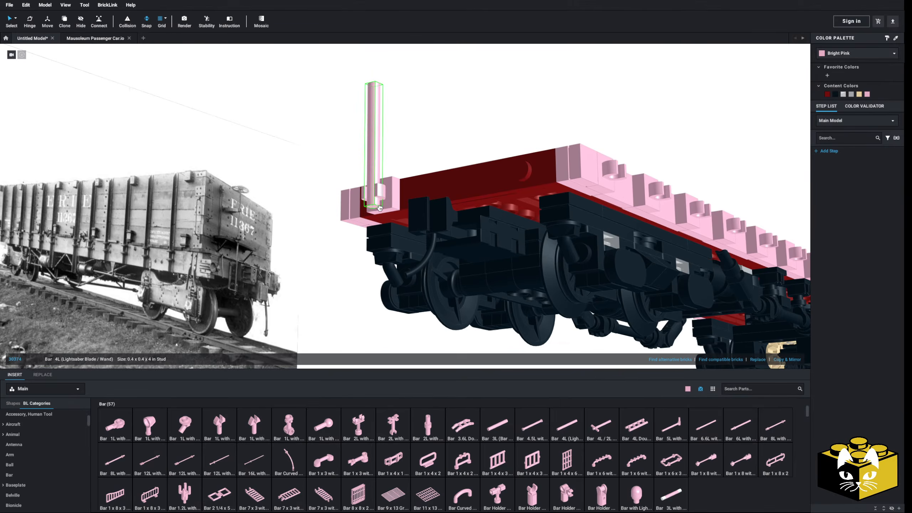
pyautogui.moveTo(379, 208); pyautogui.dragTo(314, 294, button='right')
pyautogui.click(324, 304)
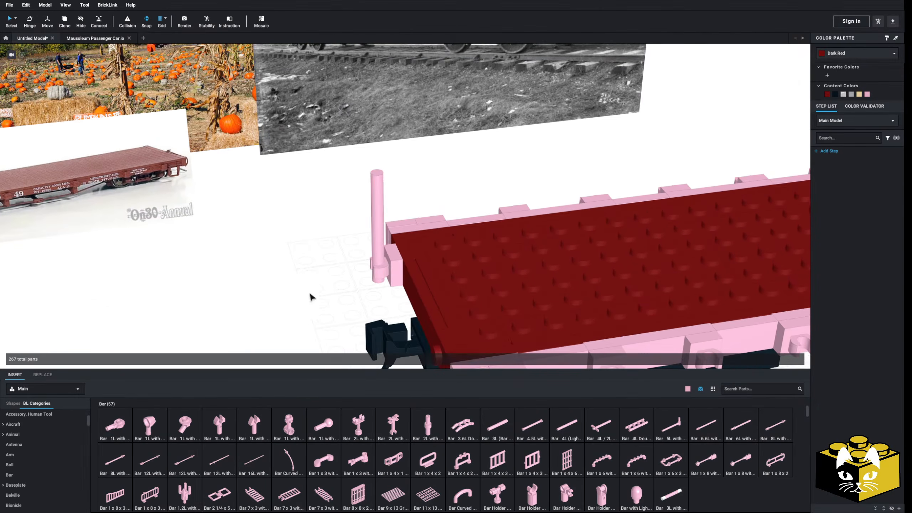
# Place a Plate, Round 1 x 1 with Open Stud on top of the upright bar.
pyautogui.scroll(3, 56, 435)
pyautogui.click(50, 423)
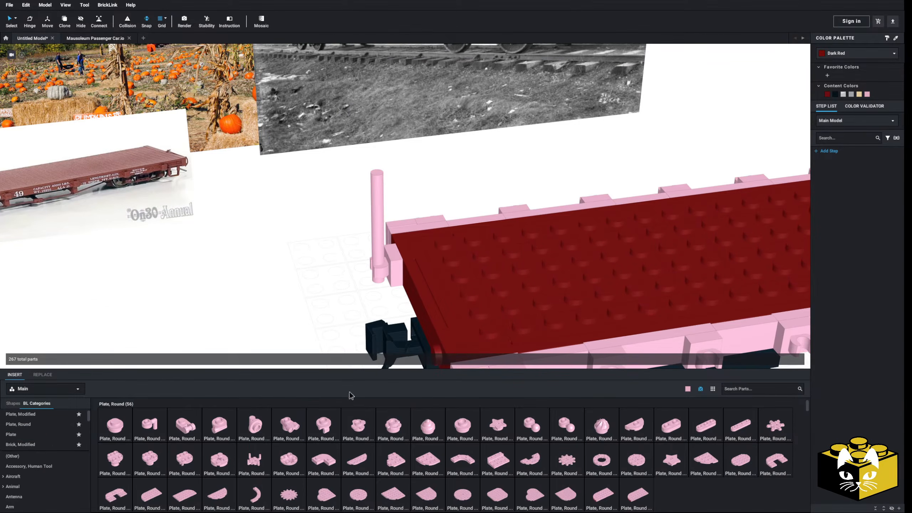
pyautogui.click(458, 423)
pyautogui.click(376, 179)
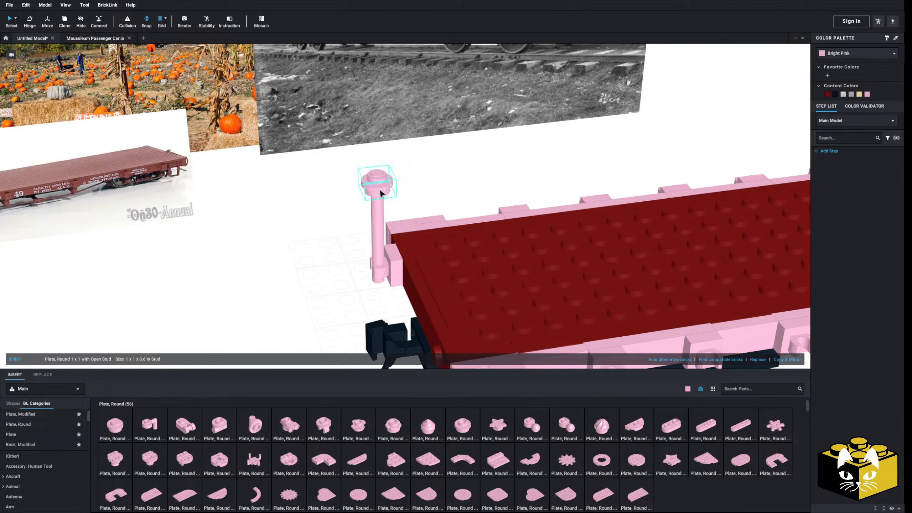
pyautogui.click(384, 210)
pyautogui.click(382, 190)
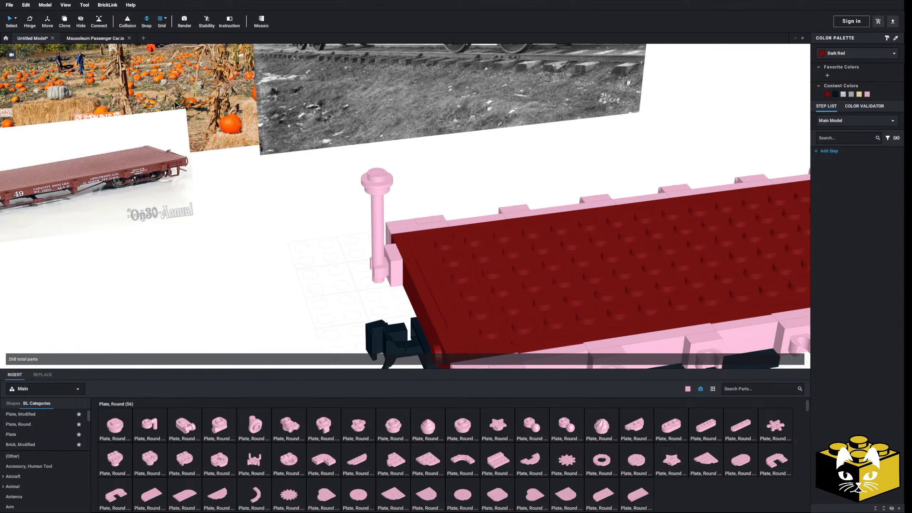
# Copy the end brake wheel, a Wheel Cover 9 Spoke, from the Mausoleum Passenger Car model.
pyautogui.click(85, 38)
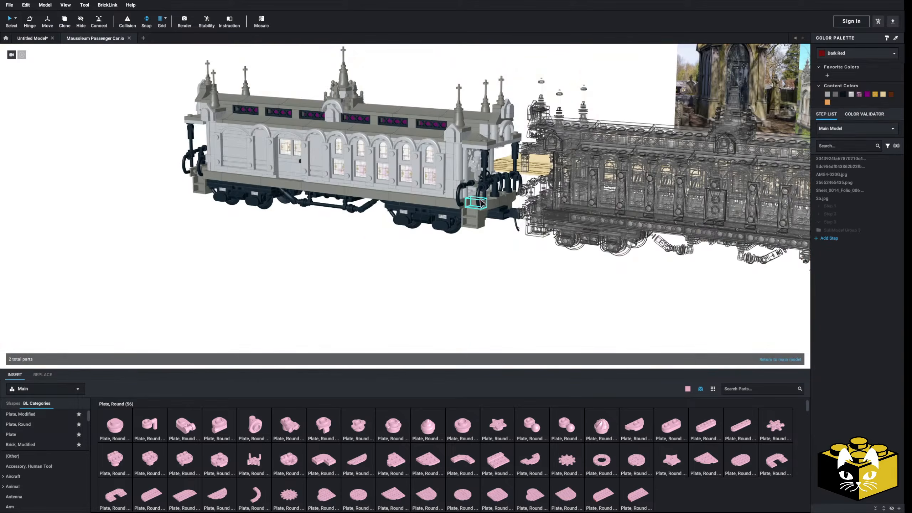
pyautogui.doubleClick(434, 257)
pyautogui.doubleClick(484, 179)
pyautogui.click(484, 179)
pyautogui.click(484, 179)
pyautogui.rightClick(483, 176)
pyautogui.click(489, 178)
pyautogui.doubleClick(414, 245)
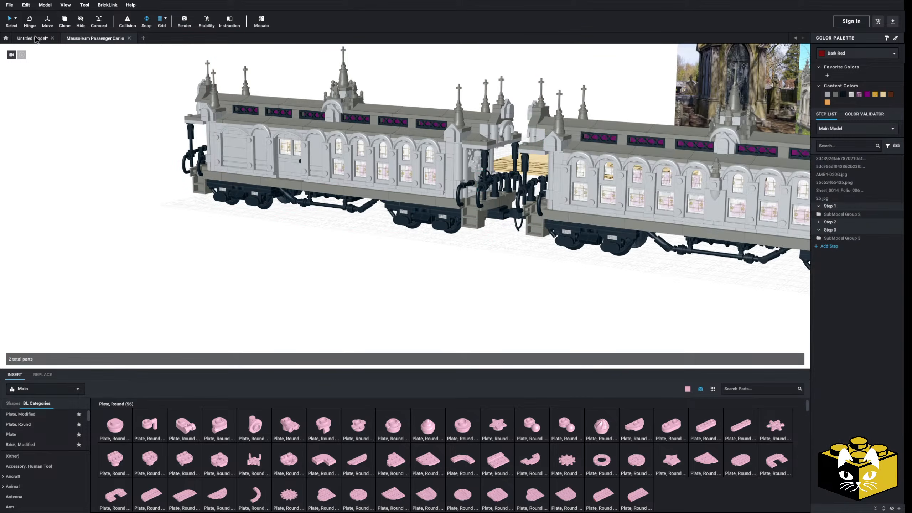
# Paste the Wheel Cover 9 Spoke into the flatcar model and place it on the round plate atop the upright bar.
pyautogui.click(36, 39)
pyautogui.hotkey('ctrl', 'v')
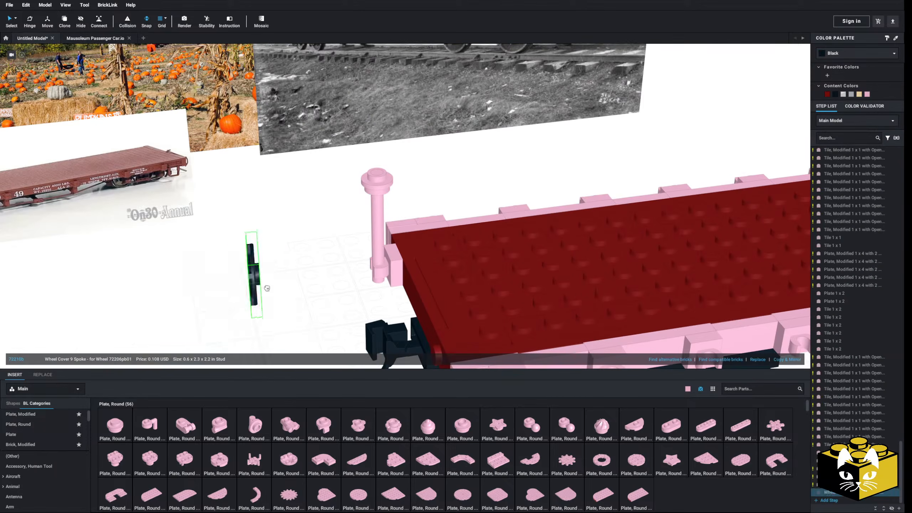
pyautogui.click(375, 183)
pyautogui.click(301, 275)
pyautogui.moveTo(302, 275)
pyautogui.mouseDown(button='right')
pyautogui.moveTo(317, 266)
pyautogui.moveTo(299, 274)
pyautogui.mouseUp(button='right')
pyautogui.scroll(-4, 309, 267)
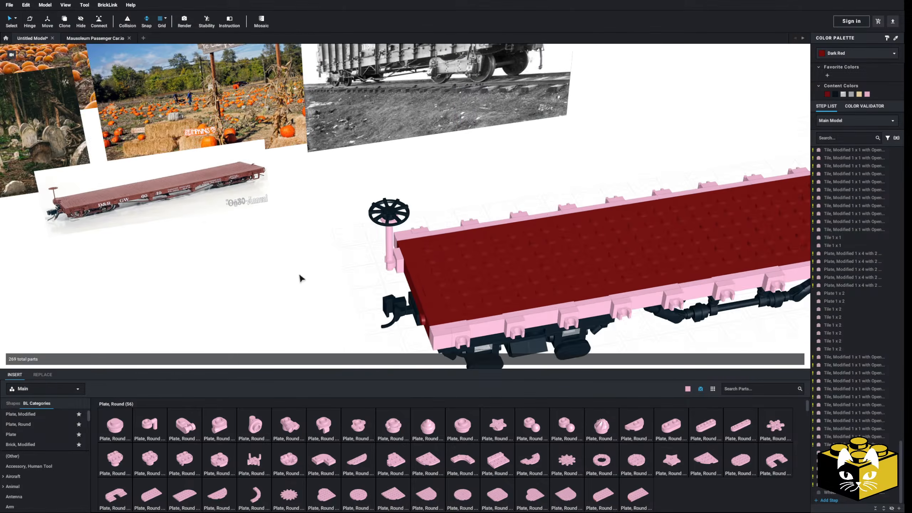
# Delete the piece behind the brake post's clip tile and move the clip, post and wheel inward, flush with the deck's end.
pyautogui.scroll(6, 299, 273)
pyautogui.moveTo(271, 246); pyautogui.dragTo(286, 269, button='right')
pyautogui.click(314, 248)
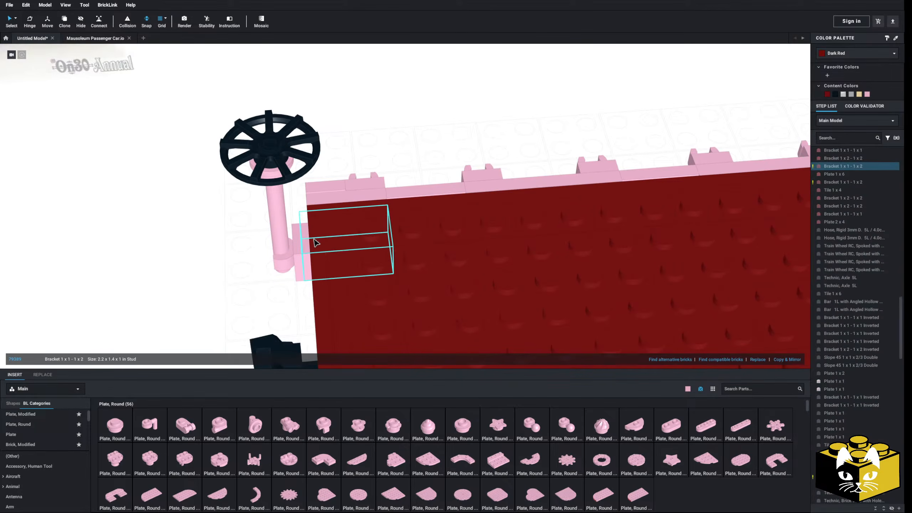
pyautogui.click(305, 246)
pyautogui.click(285, 244)
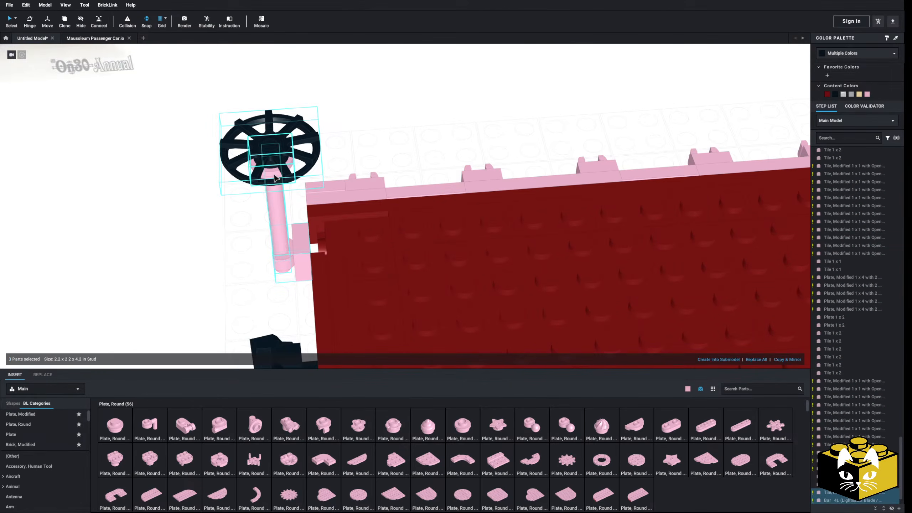
pyautogui.moveTo(302, 249); pyautogui.dragTo(321, 248)
pyautogui.click(260, 255)
# Examine the flatcar's brake wheel end and compare it with the red flatcar reference photo.
pyautogui.scroll(-8, 250, 255)
pyautogui.moveTo(250, 255)
pyautogui.mouseDown(button='right')
pyautogui.moveTo(266, 244)
pyautogui.moveTo(244, 265)
pyautogui.mouseUp(button='right')
pyautogui.moveTo(300, 256)
pyautogui.mouseDown(button='right')
pyautogui.moveTo(285, 238)
pyautogui.moveTo(297, 234)
pyautogui.moveTo(301, 246)
pyautogui.mouseUp(button='right')
pyautogui.scroll(3, 303, 249)
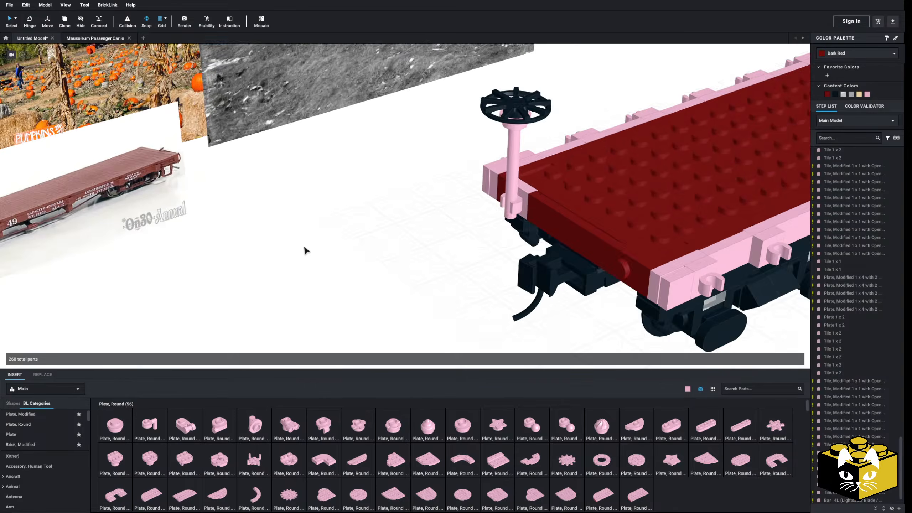
pyautogui.moveTo(304, 246); pyautogui.dragTo(511, 316, button='middle')
pyautogui.moveTo(512, 316); pyautogui.dragTo(495, 304, button='right')
pyautogui.scroll(5, 477, 273)
pyautogui.moveTo(628, 266); pyautogui.dragTo(603, 313, button='middle')
pyautogui.scroll(-2, 571, 159)
pyautogui.moveTo(488, 208); pyautogui.dragTo(575, 197, button='middle')
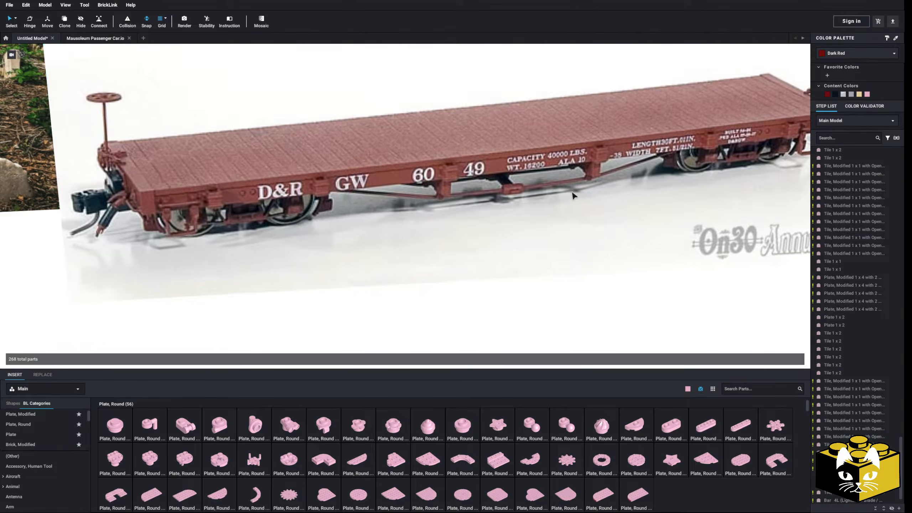
pyautogui.scroll(-6, 313, 299)
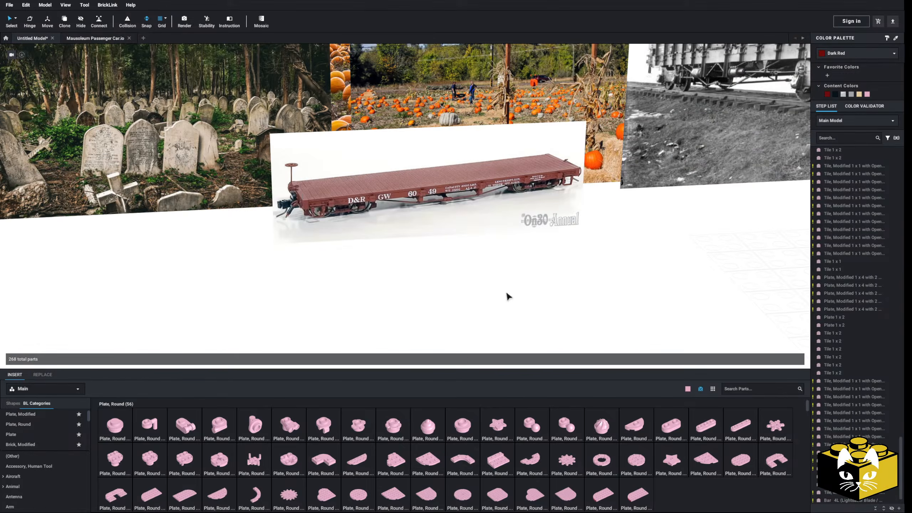
pyautogui.moveTo(507, 291); pyautogui.dragTo(362, 281, button='middle')
pyautogui.moveTo(362, 281); pyautogui.dragTo(282, 280, button='right')
# Replace the studded red piece on the other side of the deck's end face with a copy of the open-clip tile.
pyautogui.scroll(5, 282, 280)
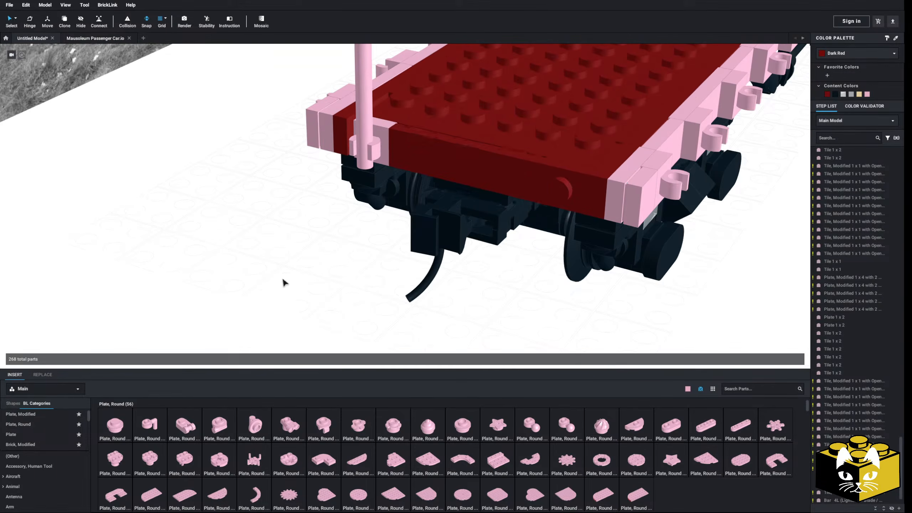
pyautogui.click(555, 183)
pyautogui.press('Delete')
pyautogui.click(373, 148)
pyautogui.rightClick(373, 149)
pyautogui.click(291, 208)
pyautogui.rightClick(290, 206)
pyautogui.click(302, 227)
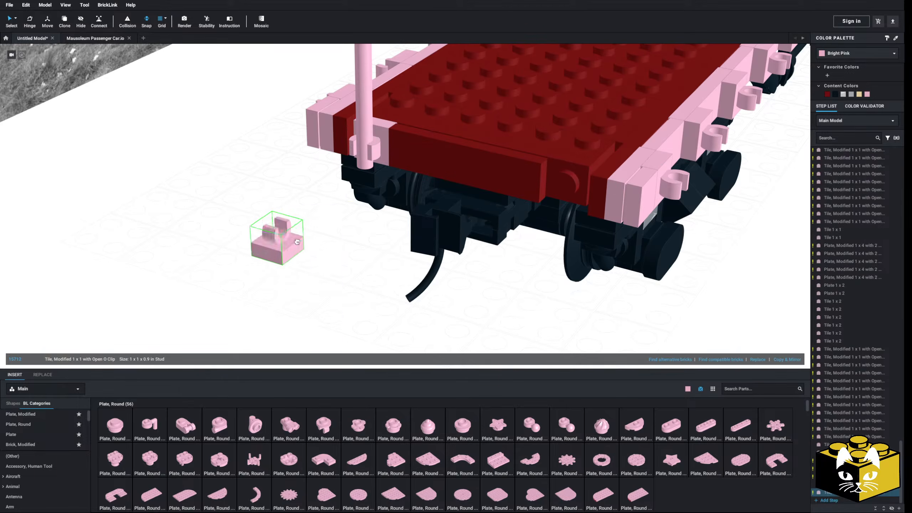
pyautogui.click(557, 194)
# Add a Bar 6L with Stop Ring and mount it horizontally in the new clip along the deck's end.
pyautogui.scroll(-3, 43, 463)
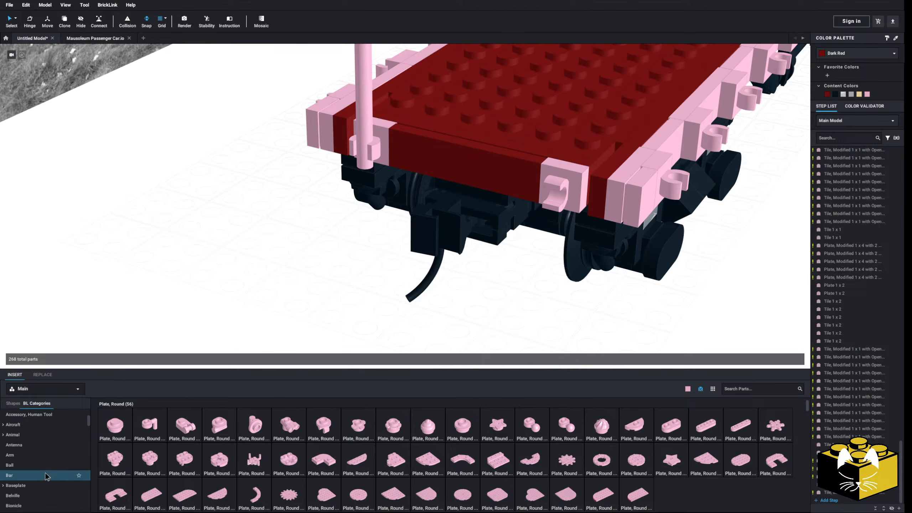
pyautogui.click(9, 474)
pyautogui.moveTo(576, 426); pyautogui.dragTo(542, 193)
pyautogui.press('Delete')
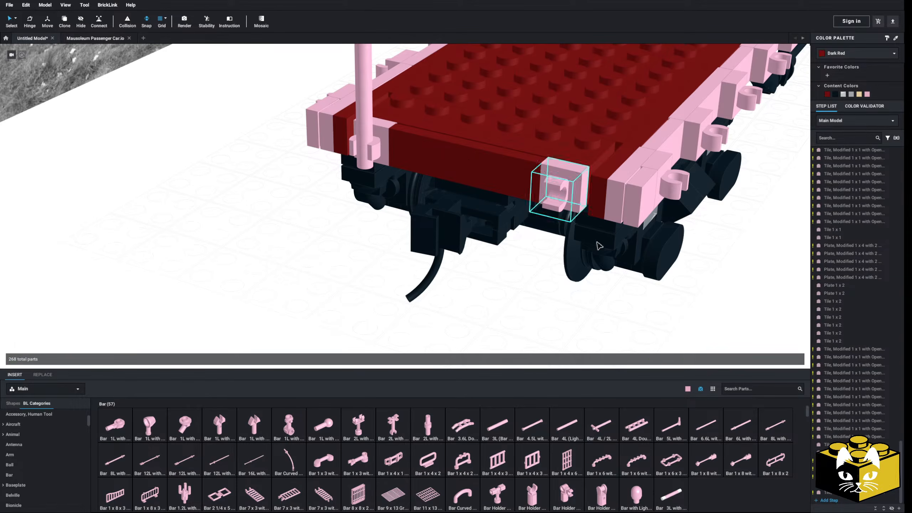
pyautogui.moveTo(740, 426); pyautogui.dragTo(600, 212)
pyautogui.click(519, 304)
pyautogui.moveTo(518, 303); pyautogui.dragTo(498, 299, button='middle')
# Attach a Bar 1L with 1 x 1 Round Plate with Hollow Stud to the horizontal bar's outer end, pointing downward.
pyautogui.moveTo(476, 306); pyautogui.dragTo(162, 122, button='right')
pyautogui.moveTo(350, 294); pyautogui.dragTo(341, 312, button='right')
pyautogui.click(131, 432)
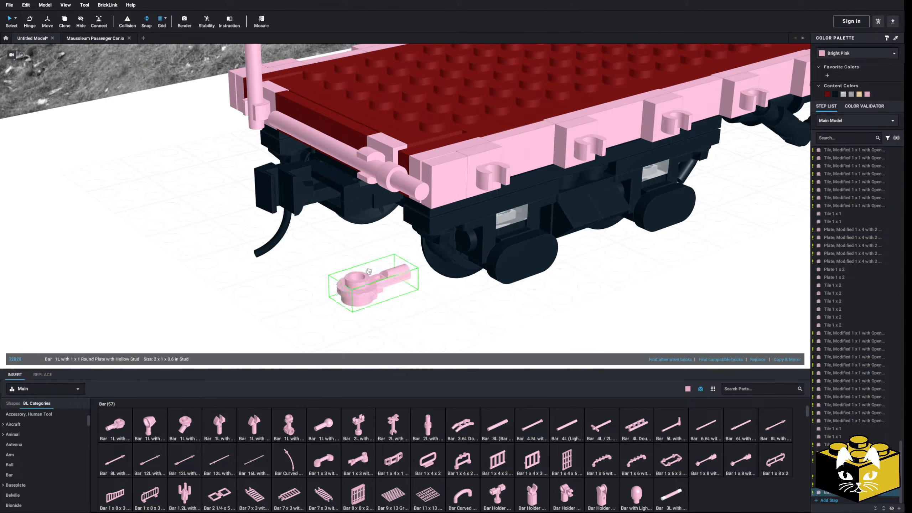
pyautogui.click(361, 245)
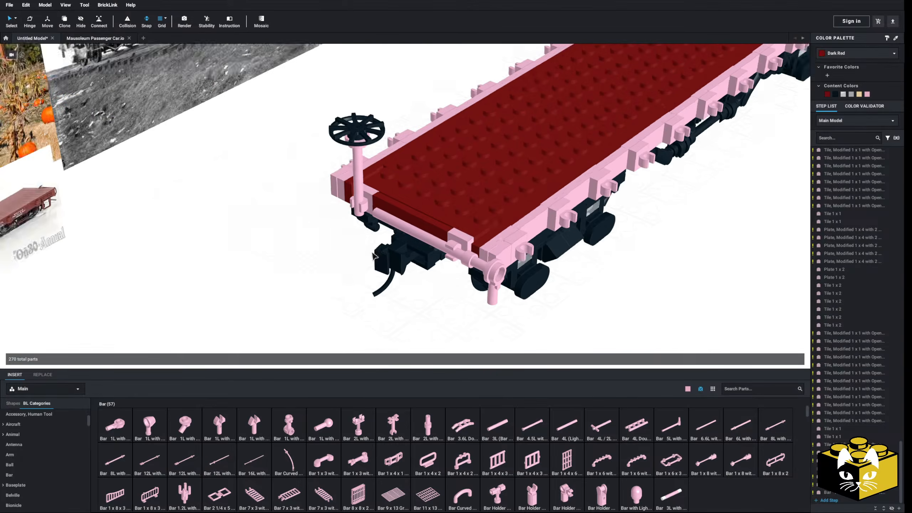
# Slide the horizontal bar and its hollow-stud end piece slightly inward through the clip.
pyautogui.click(419, 226)
pyautogui.keyDown('ctrl'); pyautogui.click(443, 238); pyautogui.keyUp('ctrl')
pyautogui.scroll(-5, 426, 257)
pyautogui.moveTo(426, 256); pyautogui.dragTo(531, 287, button='right')
pyautogui.scroll(5, 503, 280)
pyautogui.moveTo(280, 212); pyautogui.dragTo(314, 230, button='right')
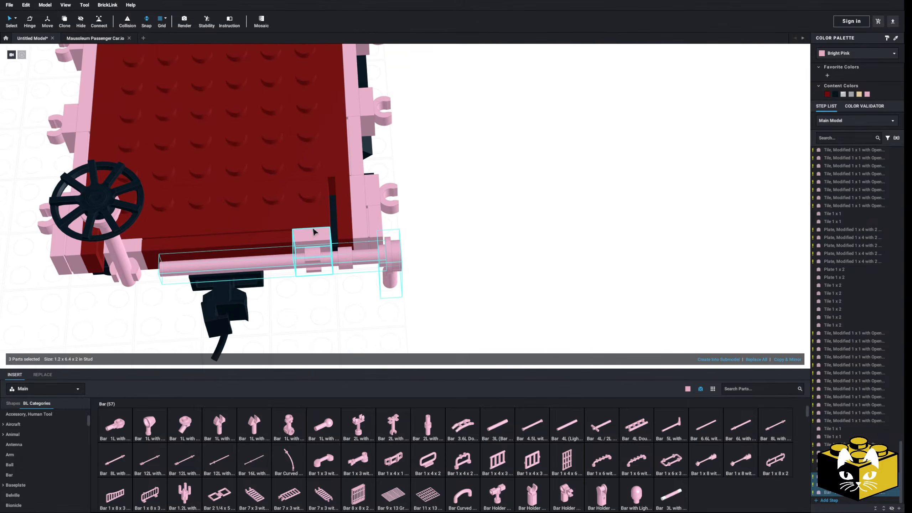
pyautogui.click(432, 255)
pyautogui.click(360, 262)
pyautogui.keyDown('ctrl'); pyautogui.click(390, 262); pyautogui.keyUp('ctrl')
pyautogui.moveTo(354, 262)
pyautogui.mouseDown()
pyautogui.moveTo(363, 263)
pyautogui.moveTo(342, 263)
pyautogui.moveTo(350, 261)
pyautogui.mouseUp()
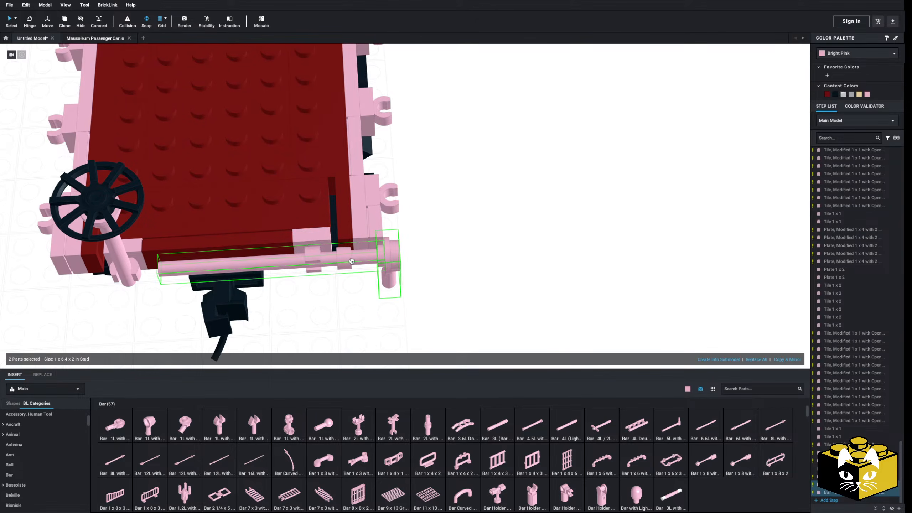
pyautogui.keyDown('ctrl'); pyautogui.click(309, 249); pyautogui.keyUp('ctrl')
# Copy the clip tile, horizontal bar and hollow-stud end piece from the flatcar's brake wheel end.
pyautogui.scroll(-5, 323, 251)
pyautogui.moveTo(380, 257); pyautogui.dragTo(372, 303, button='right')
pyautogui.moveTo(376, 289); pyautogui.dragTo(367, 300, button='middle')
pyautogui.rightClick(271, 220)
pyautogui.click(244, 224)
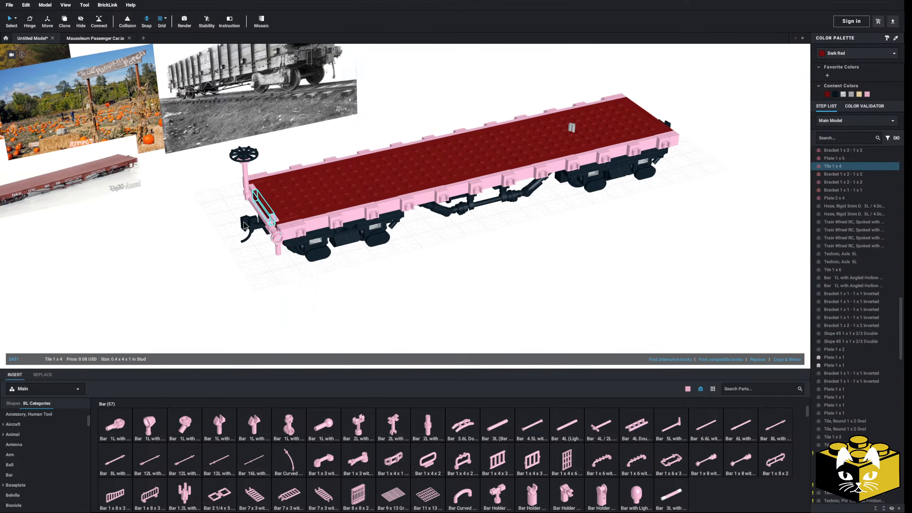
pyautogui.click(272, 219)
pyautogui.keyDown('ctrl'); pyautogui.click(273, 229); pyautogui.keyUp('ctrl')
pyautogui.keyDown('ctrl'); pyautogui.click(278, 248); pyautogui.keyUp('ctrl')
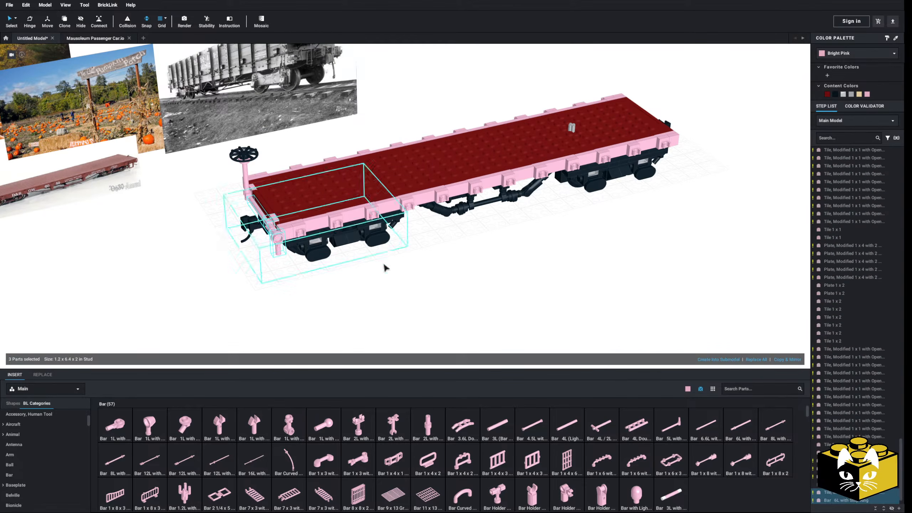
pyautogui.hotkey('ctrl', 'c')
# Paste the copied bar assembly near the opposite end of the flatcar and rotate it to face that end.
pyautogui.click(431, 284)
pyautogui.moveTo(430, 284); pyautogui.dragTo(444, 283, button='right')
pyautogui.moveTo(444, 283); pyautogui.dragTo(167, 216, button='middle')
pyautogui.rightClick(525, 233)
pyautogui.click(533, 252)
pyautogui.press('Left')
pyautogui.press('Left')
# Delete the red piece on the opposite end face and attach the copied bar assembly in its place.
pyautogui.click(508, 199)
pyautogui.click(404, 178)
pyautogui.press('Delete')
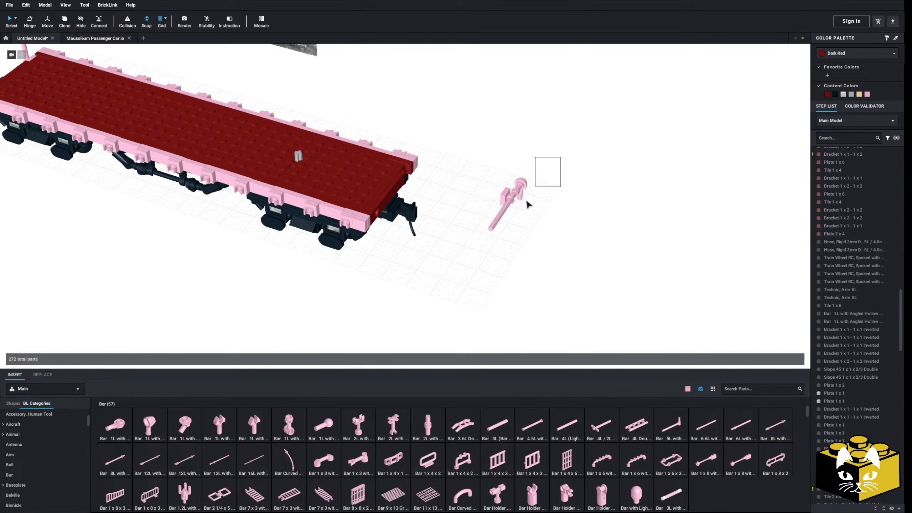
pyautogui.moveTo(506, 200); pyautogui.dragTo(420, 184)
pyautogui.click(477, 223)
# Select all Bright Pink parts by color and recolor them Dark Red.
pyautogui.scroll(-4, 478, 224)
pyautogui.moveTo(477, 224); pyautogui.dragTo(538, 220, button='right')
pyautogui.moveTo(237, 230); pyautogui.dragTo(445, 276, button='middle')
pyautogui.scroll(6, 466, 281)
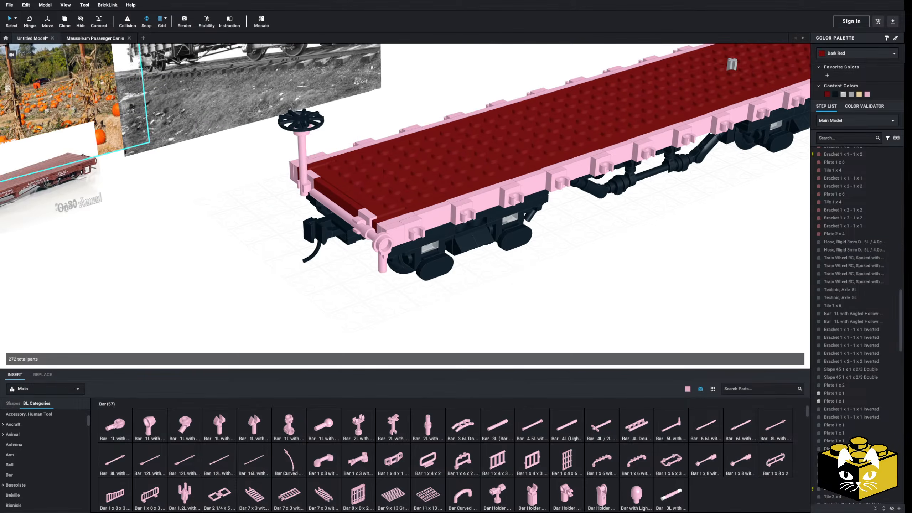
pyautogui.click(15, 18)
pyautogui.click(37, 29)
pyautogui.click(412, 230)
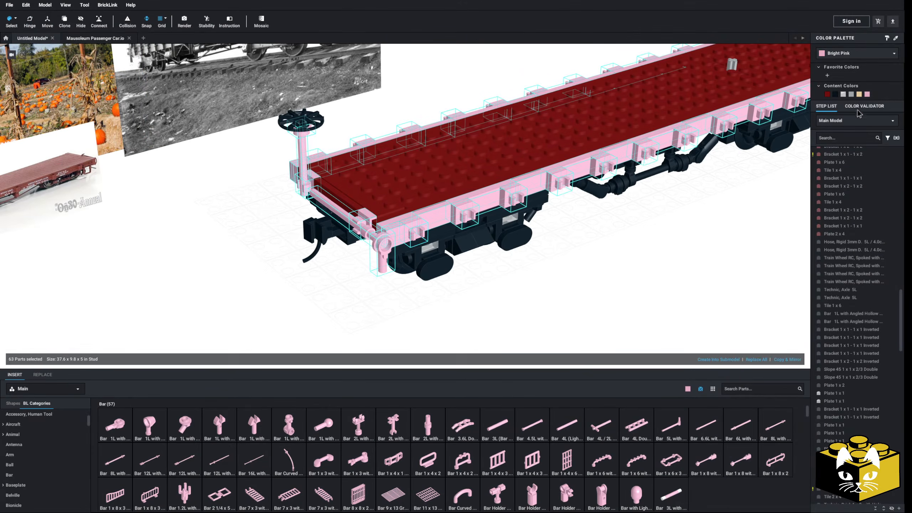
pyautogui.click(827, 94)
pyautogui.click(129, 94)
# Recolor the horizontal bar and its end piece at the brake wheel end Black.
pyautogui.click(16, 19)
pyautogui.click(36, 20)
pyautogui.click(385, 246)
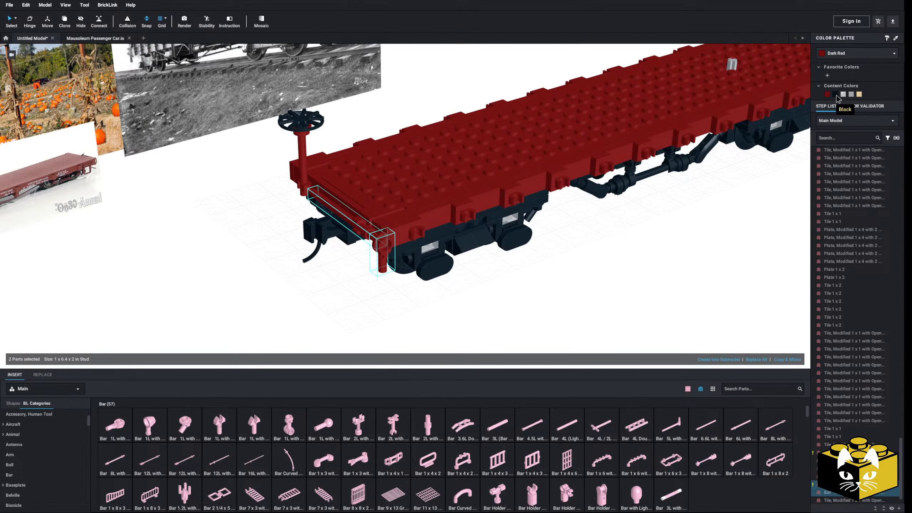
pyautogui.click(728, 202)
pyautogui.scroll(-3, 715, 205)
# Recolor the horizontal bar and its end piece at the opposite end of the flatcar Black.
pyautogui.moveTo(681, 211); pyautogui.dragTo(583, 195, button='right')
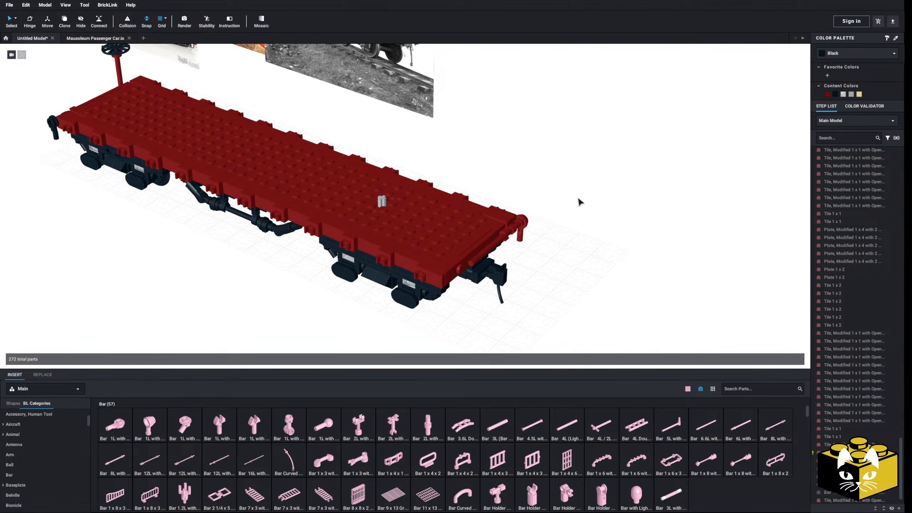
pyautogui.click(516, 227)
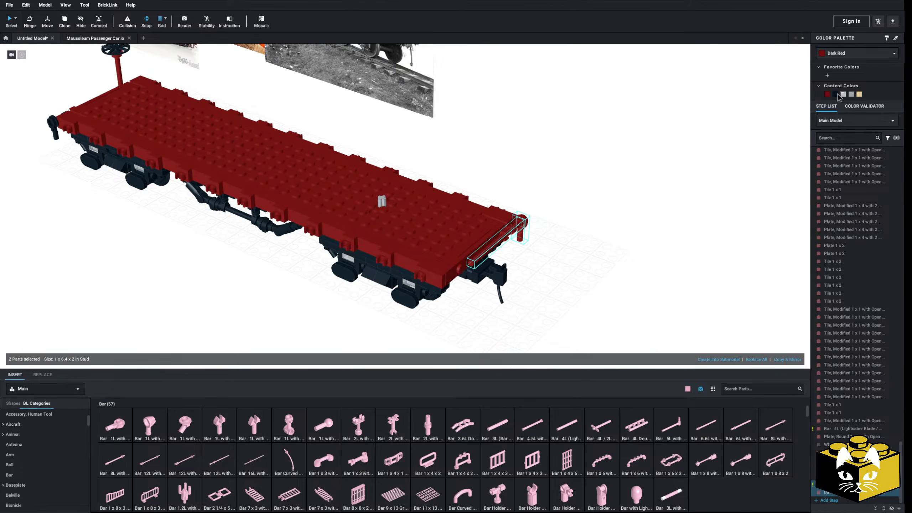
pyautogui.rightClick(706, 171)
pyautogui.click(646, 168)
pyautogui.moveTo(592, 172); pyautogui.dragTo(659, 165, button='right')
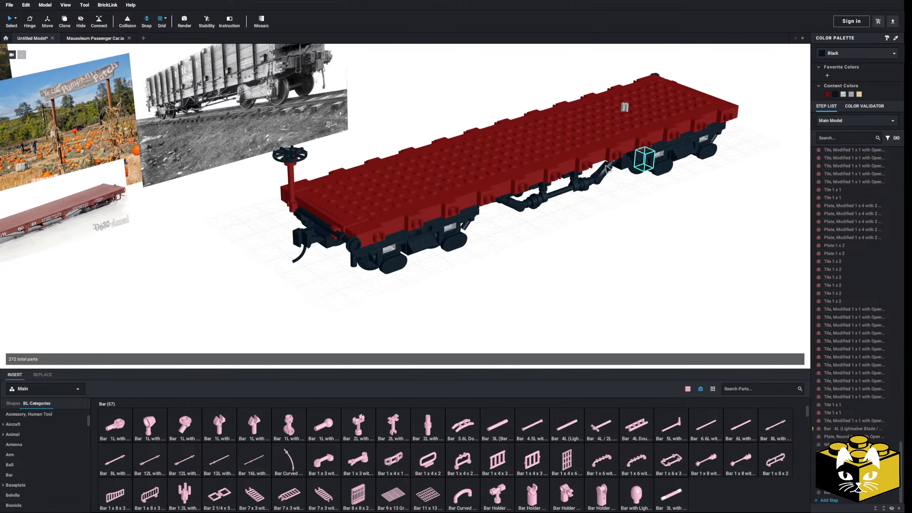
# Recolor the upright brake wheel post and the round plate beneath the wheel Black.
pyautogui.click(291, 182)
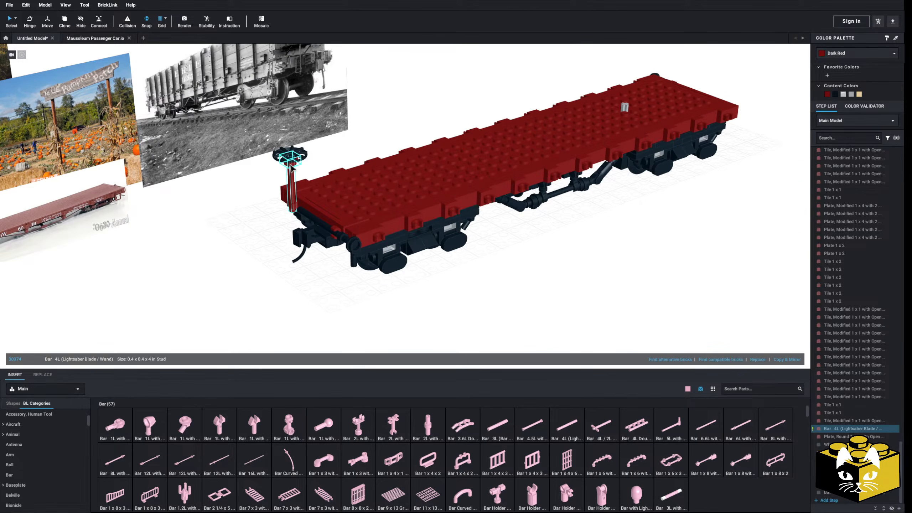
pyautogui.click(835, 96)
pyautogui.click(584, 270)
pyautogui.scroll(-4, 581, 271)
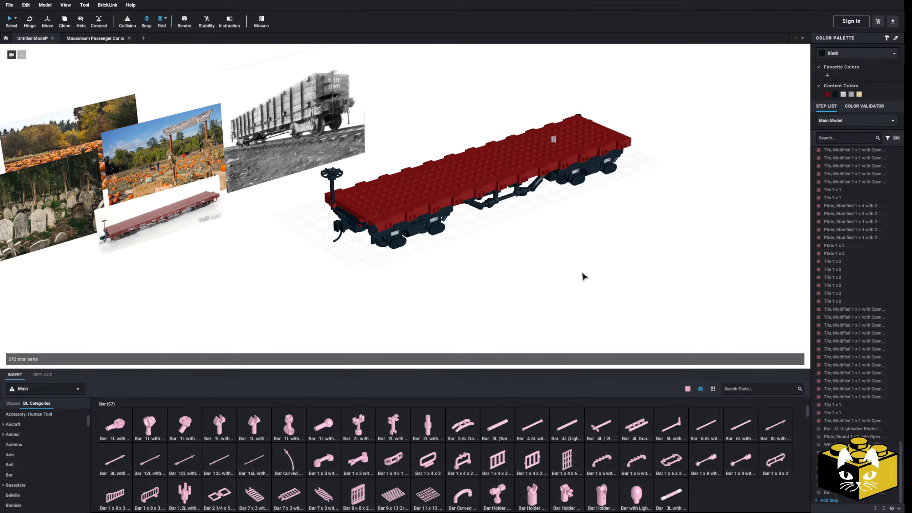
# Select every part of the flatcar, leaving out the reference photos, and copy the selection.
pyautogui.moveTo(583, 271); pyautogui.dragTo(549, 242, button='right')
pyautogui.scroll(3, 582, 272)
pyautogui.scroll(2, 586, 270)
pyautogui.scroll(-4, 583, 275)
pyautogui.moveTo(593, 162); pyautogui.dragTo(222, 371)
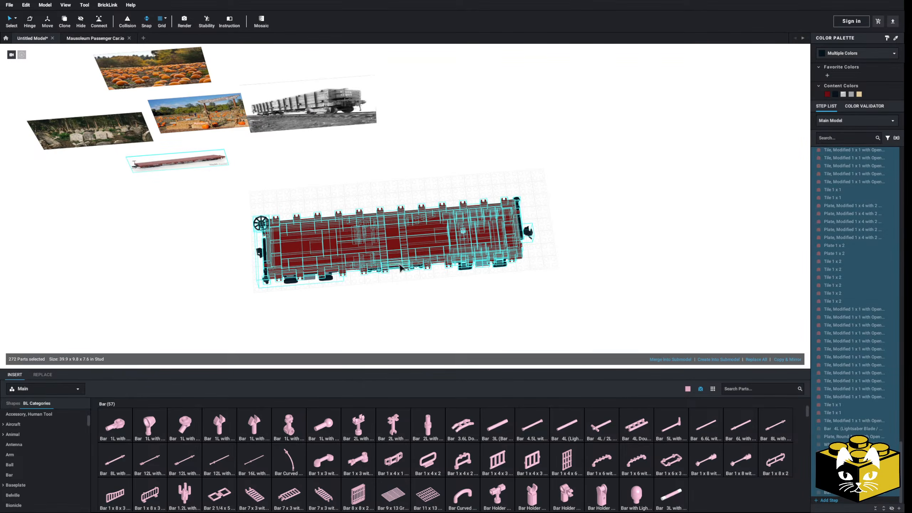
pyautogui.click(401, 301)
pyautogui.moveTo(401, 301); pyautogui.dragTo(584, 210, button='right')
pyautogui.moveTo(585, 185); pyautogui.dragTo(225, 306)
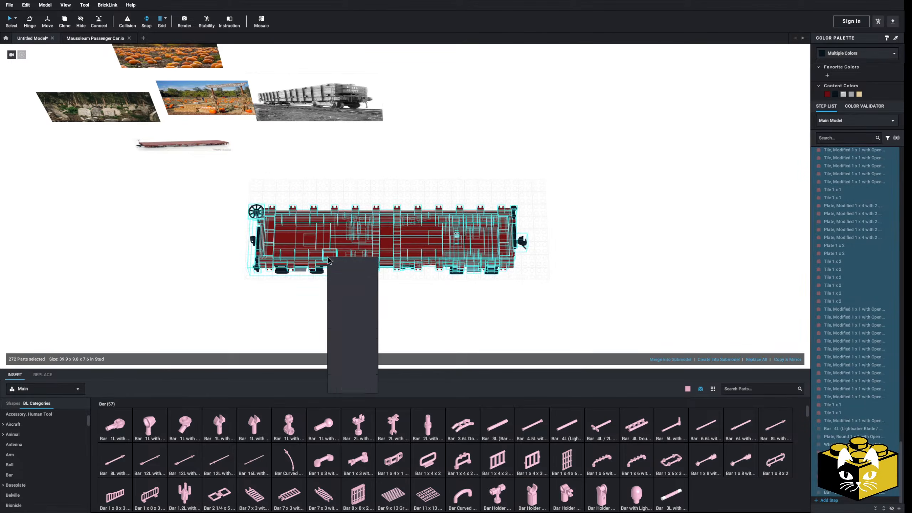
pyautogui.click(334, 261)
# Paste a duplicate of the complete flatcar into the model and place it.
pyautogui.rightClick(376, 292)
pyautogui.click(389, 314)
pyautogui.scroll(-2, 466, 268)
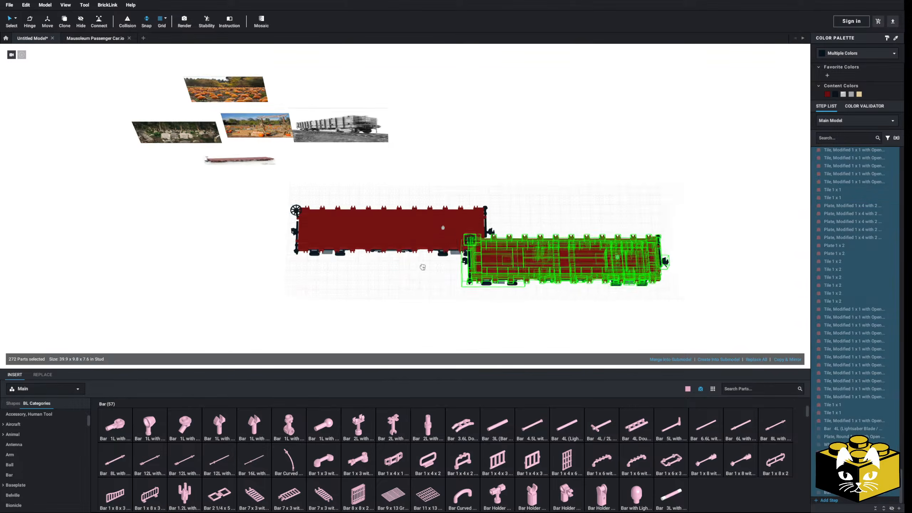
pyautogui.moveTo(466, 268); pyautogui.dragTo(266, 266, button='middle')
pyautogui.click(458, 197)
pyautogui.click(141, 249)
# Examine the recolored flatcar from several angles and compare it with the red flatcar reference photo.
pyautogui.scroll(8, 341, 260)
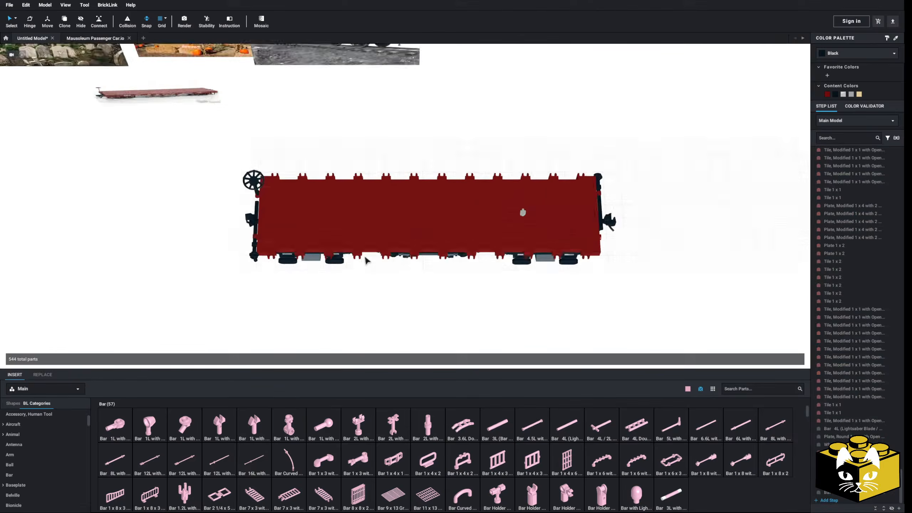
pyautogui.scroll(-4, 362, 273)
pyautogui.scroll(4, 362, 291)
pyautogui.scroll(-4, 391, 291)
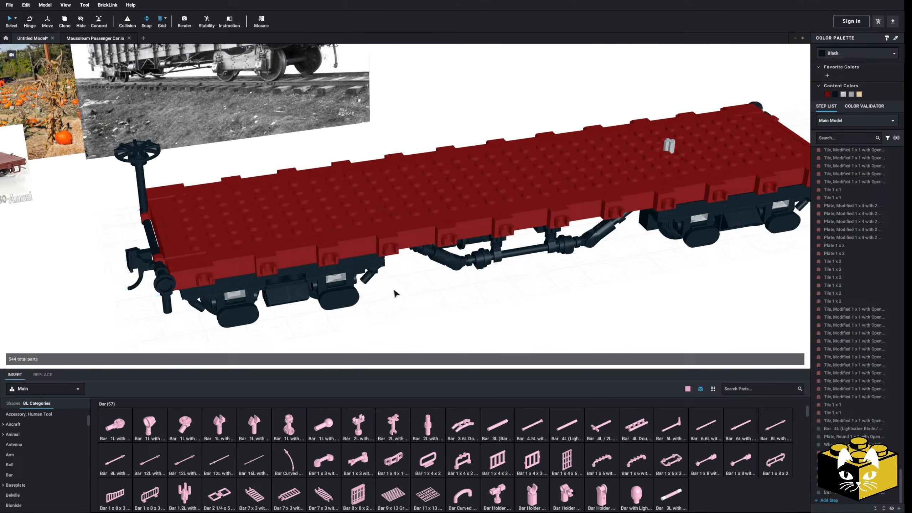
pyautogui.scroll(3, 408, 288)
pyautogui.scroll(-4, 408, 287)
pyautogui.scroll(2, 337, 292)
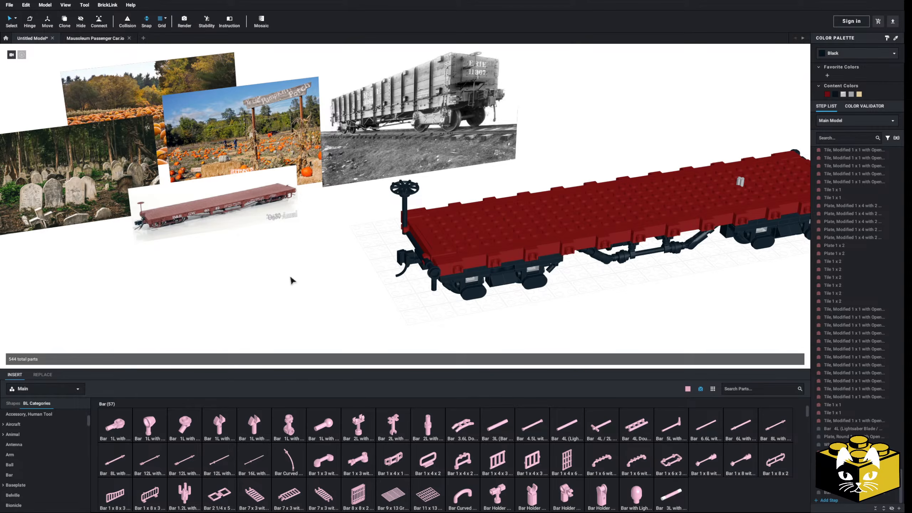
pyautogui.scroll(1, 292, 281)
pyautogui.scroll(-2, 340, 291)
pyautogui.scroll(5, 339, 291)
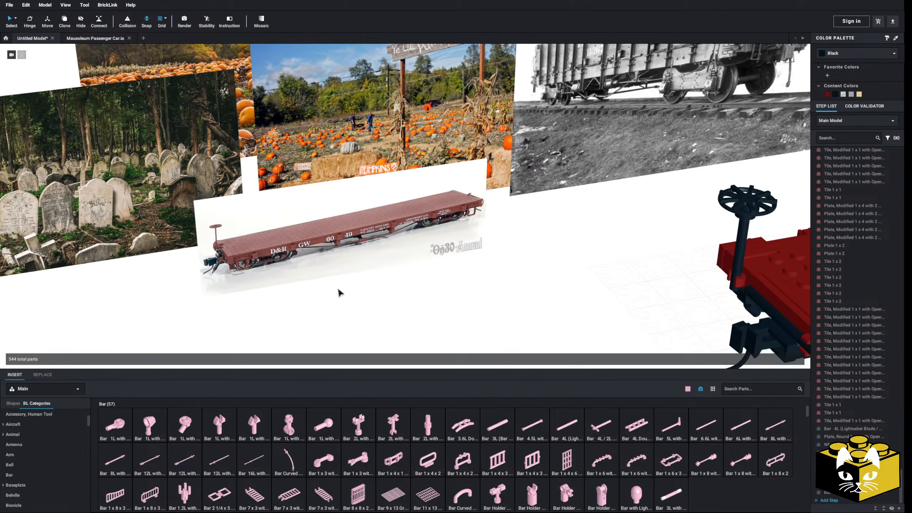
# Check the flatcar against the reference photos and bring up the Wedge, Plate category in the parts library.
pyautogui.scroll(3, 341, 310)
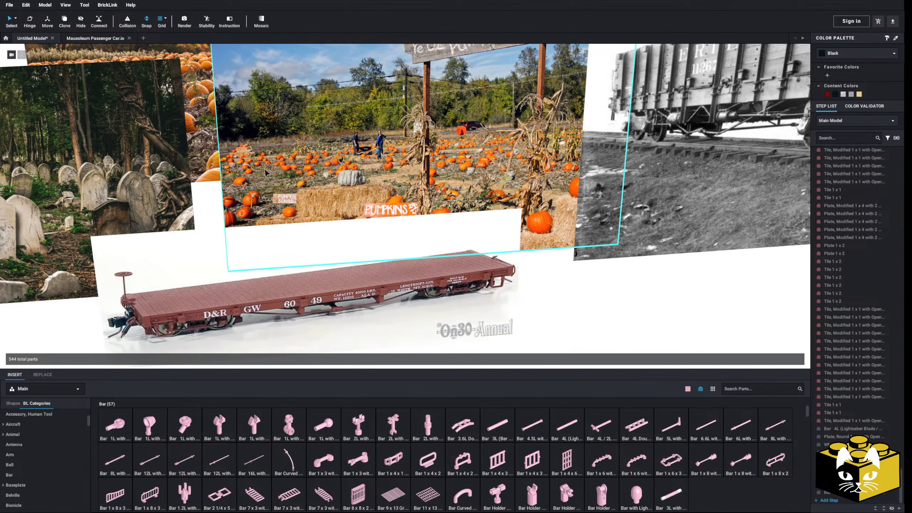
pyautogui.scroll(-6, 347, 191)
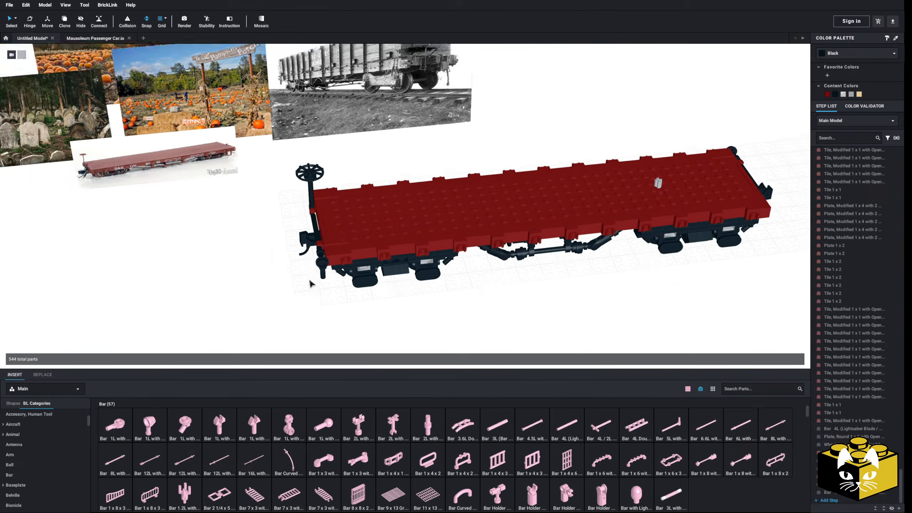
pyautogui.scroll(3, 194, 273)
pyautogui.scroll(-3, 57, 434)
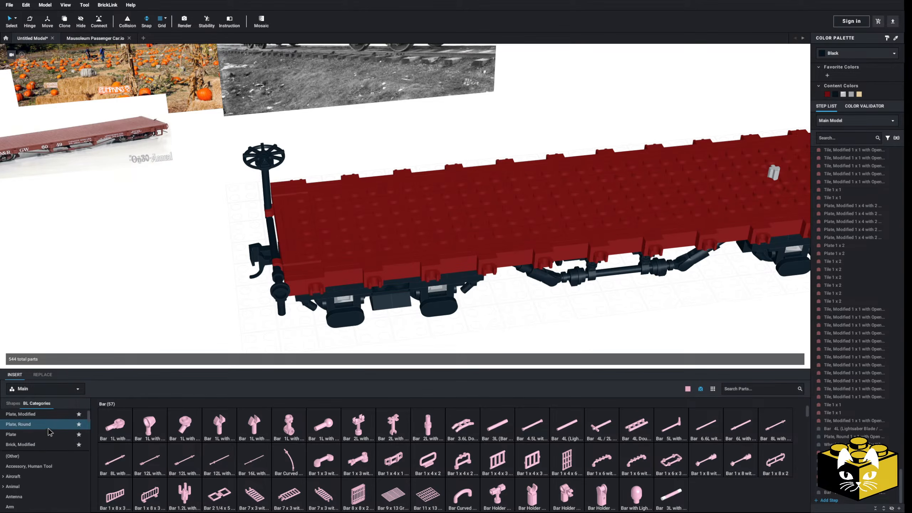
pyautogui.scroll(-3, 47, 435)
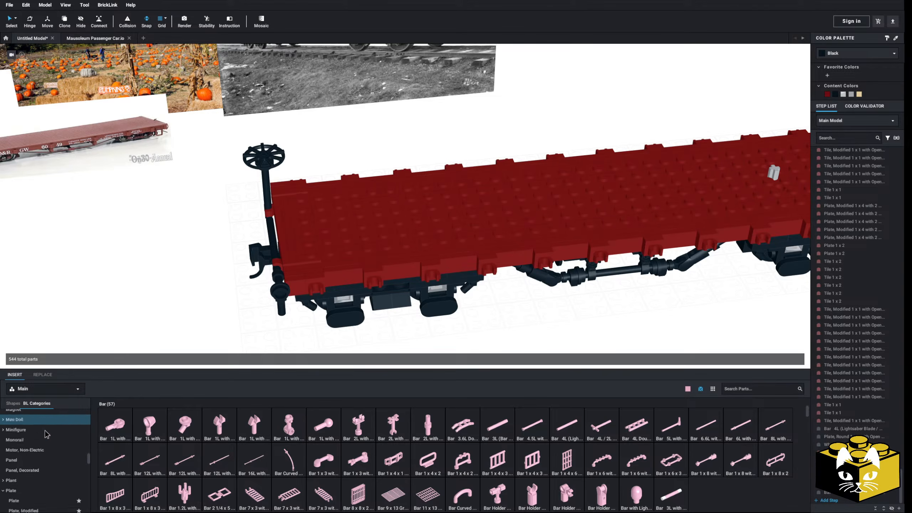
pyautogui.scroll(-10, 41, 434)
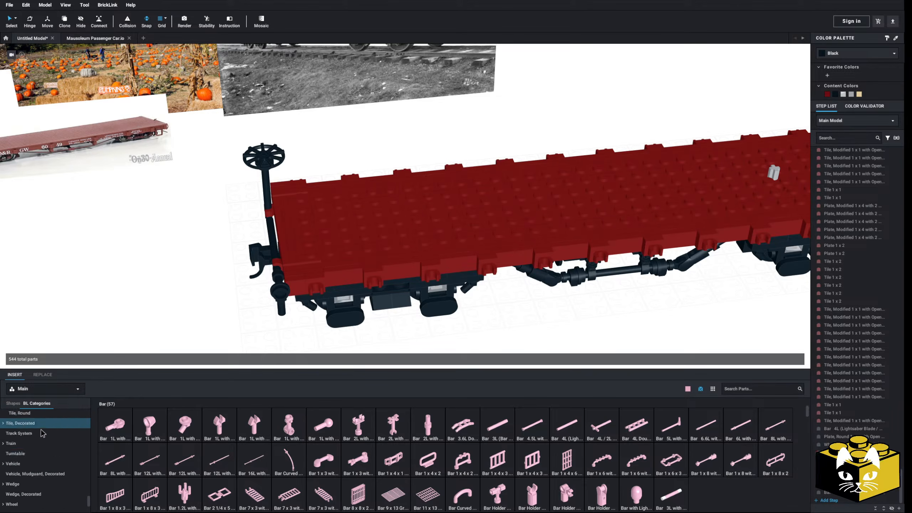
pyautogui.scroll(-1, 25, 434)
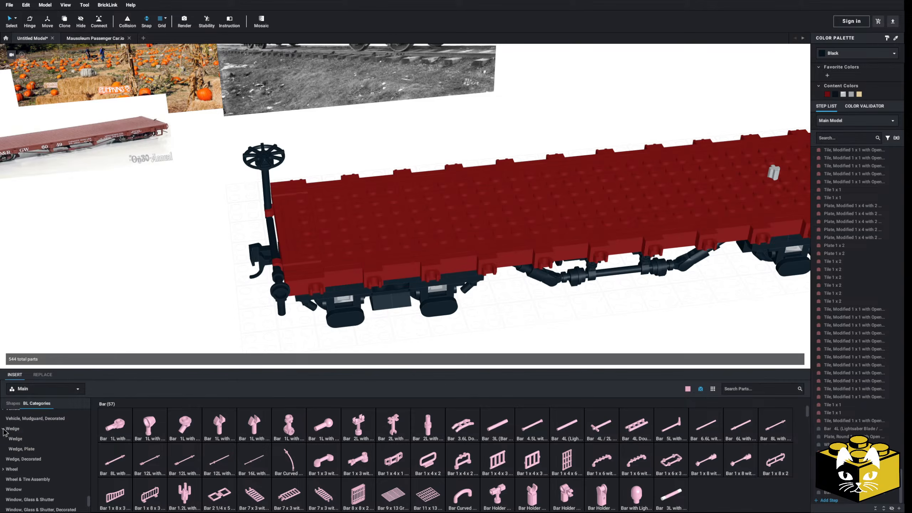
pyautogui.click(42, 452)
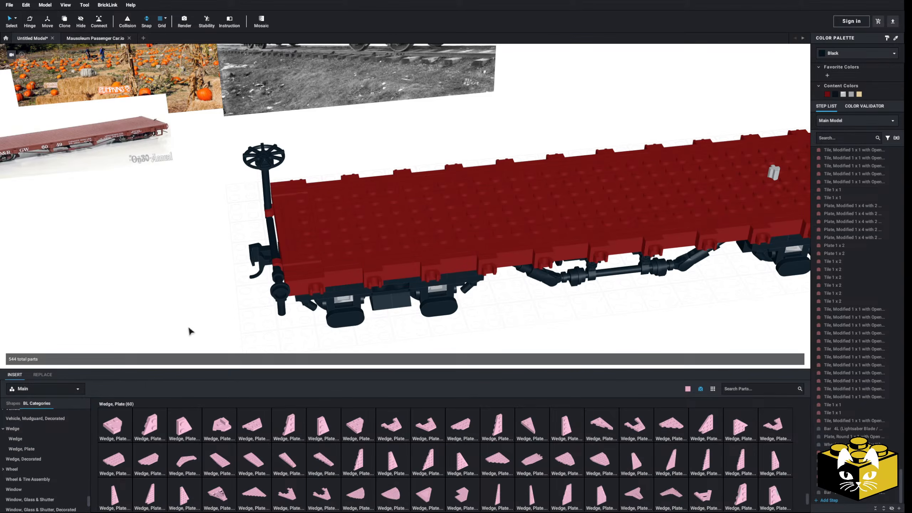
# Place a Bright Pink Wedge, Plate 4 x 2 Left on the deck near the long edge, starting at the brake wheel end.
pyautogui.moveTo(495, 421); pyautogui.dragTo(112, 308)
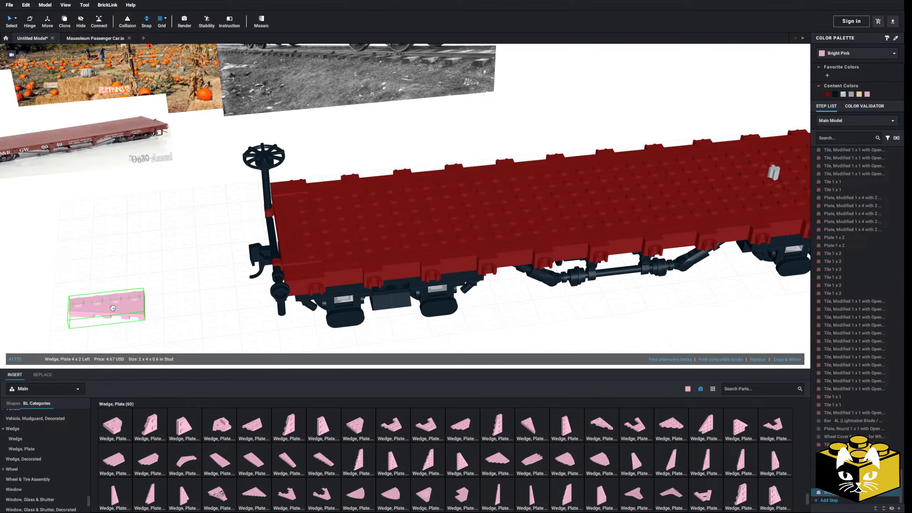
pyautogui.moveTo(226, 305); pyautogui.dragTo(322, 254)
pyautogui.click(207, 303)
pyautogui.moveTo(203, 318); pyautogui.dragTo(201, 284, button='middle')
pyautogui.scroll(4, 202, 287)
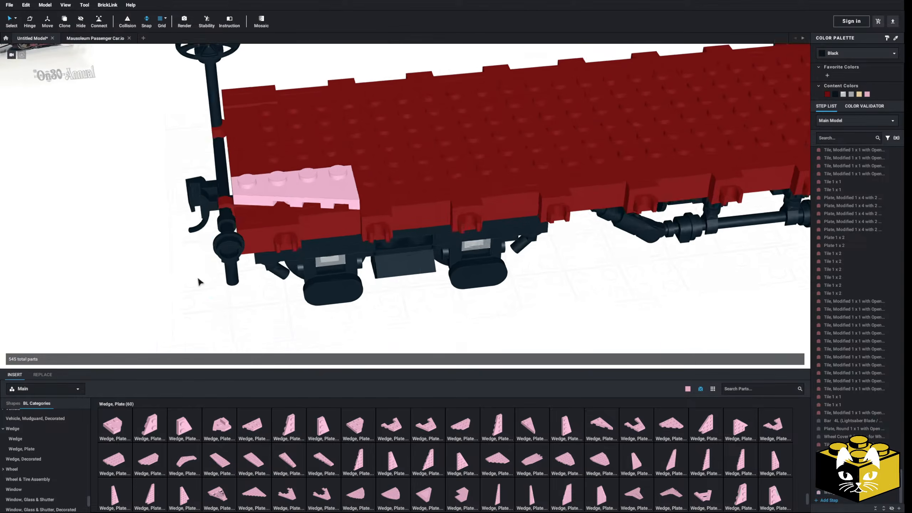
# Continue the pink border with a Plate 2 x 2 against the first wedge, followed by a Wedge, Plate 3 x 2 Right.
pyautogui.moveTo(333, 429); pyautogui.dragTo(390, 230)
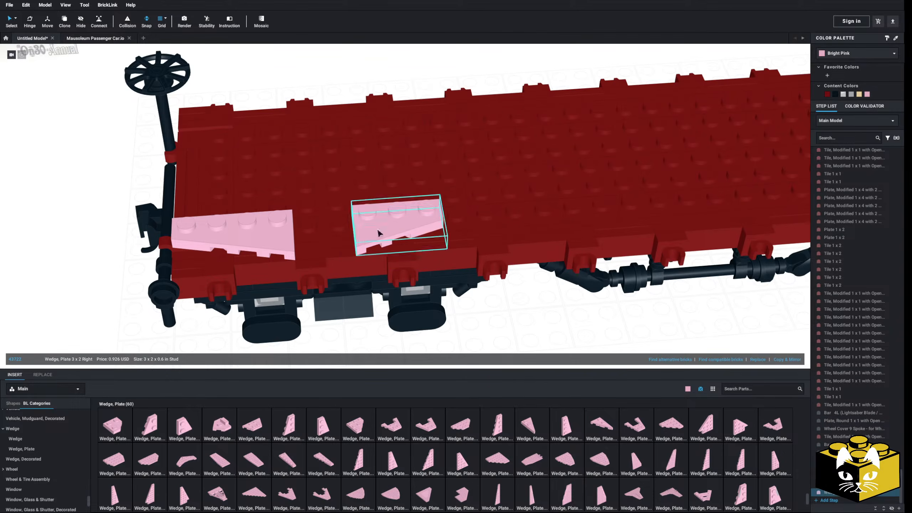
pyautogui.scroll(10, 39, 438)
pyautogui.scroll(10, 39, 439)
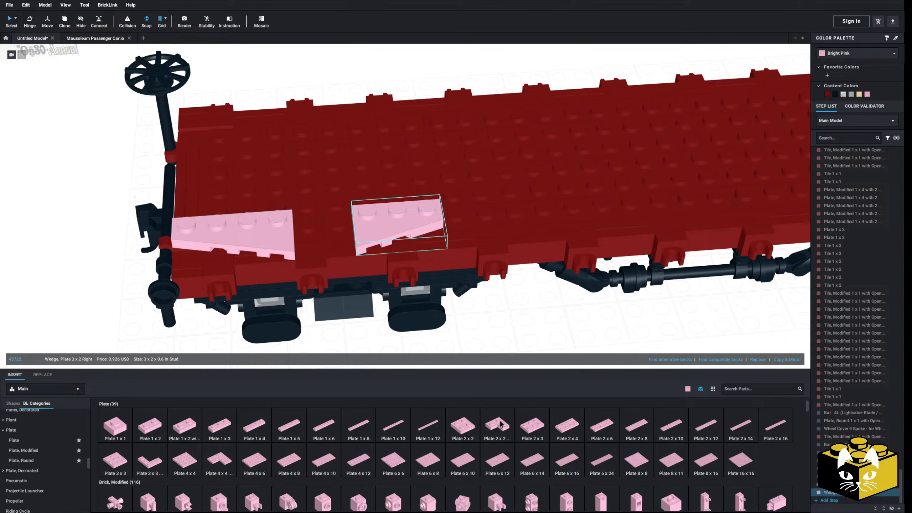
pyautogui.moveTo(466, 431); pyautogui.dragTo(326, 232)
pyautogui.click(130, 255)
pyautogui.scroll(-3, 194, 319)
pyautogui.moveTo(194, 319); pyautogui.dragTo(165, 310, button='middle')
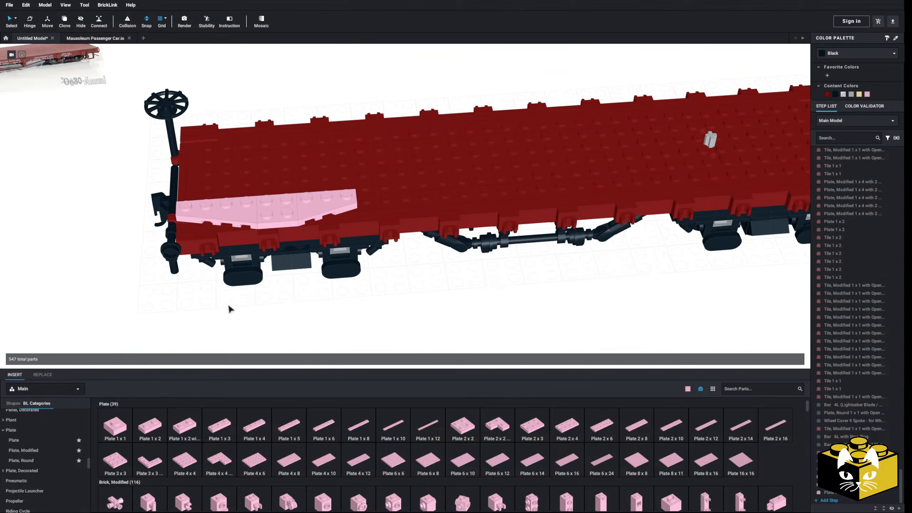
# Add a Plate 1 x 2 to the narrow end of the 3 x 2 wedge plate.
pyautogui.scroll(4, 245, 319)
pyautogui.moveTo(147, 422); pyautogui.dragTo(384, 241)
pyautogui.scroll(-3, 425, 311)
# Add a rotated Wedge, Plate 2 x 2 Cut Corner after the Plate 1 x 2 so the border widens again.
pyautogui.scroll(-8, 39, 467)
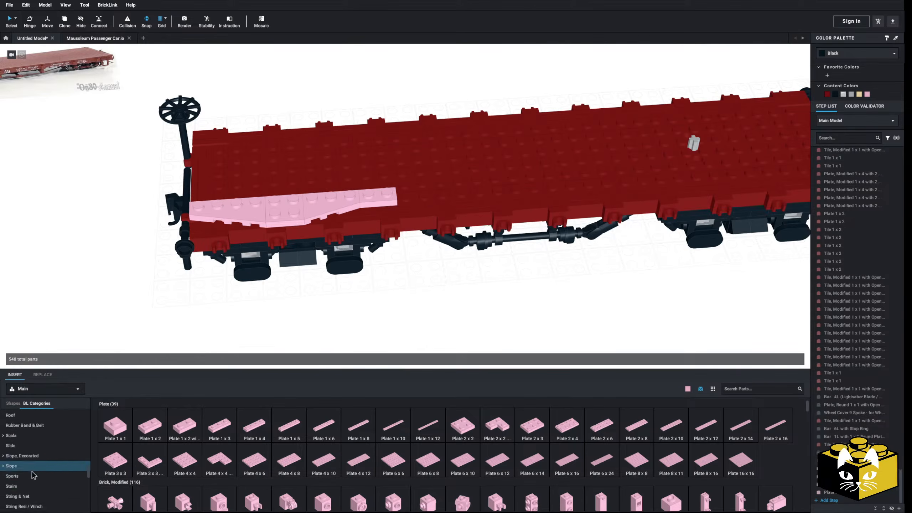
pyautogui.scroll(-10, 39, 469)
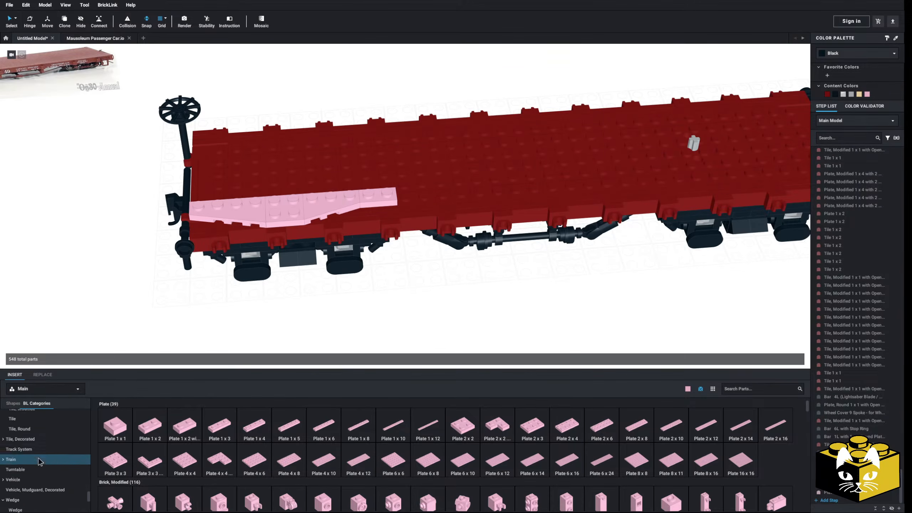
pyautogui.click(31, 486)
pyautogui.scroll(3, 237, 355)
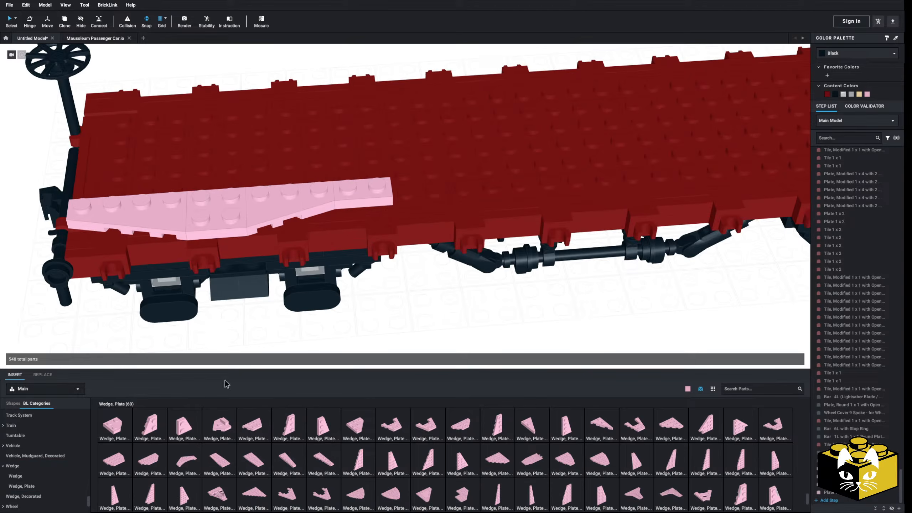
pyautogui.click(119, 425)
pyautogui.press('Right')
pyautogui.click(424, 194)
pyautogui.click(429, 317)
pyautogui.moveTo(475, 292); pyautogui.dragTo(355, 337, button='middle')
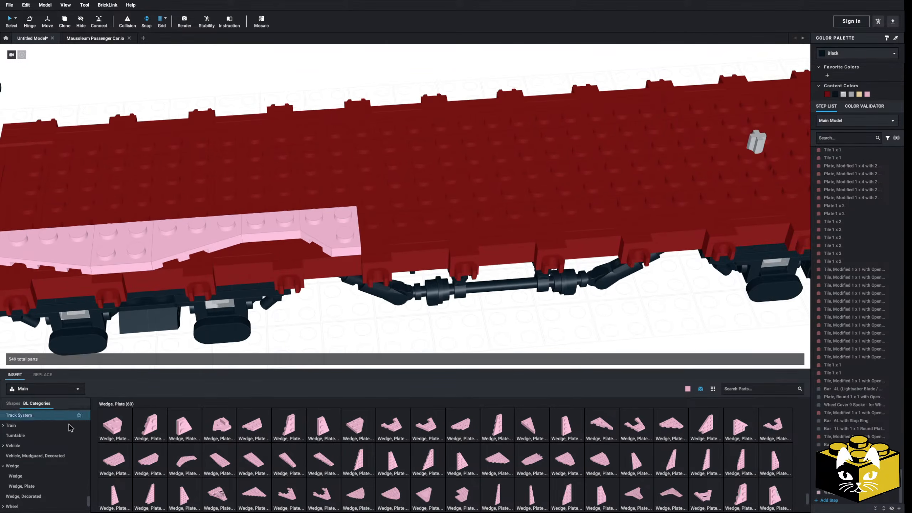
pyautogui.scroll(4, 65, 427)
pyautogui.rightClick(280, 236)
pyautogui.click(289, 240)
pyautogui.click(331, 318)
pyautogui.rightClick(331, 315)
pyautogui.click(340, 336)
pyautogui.press('Escape')
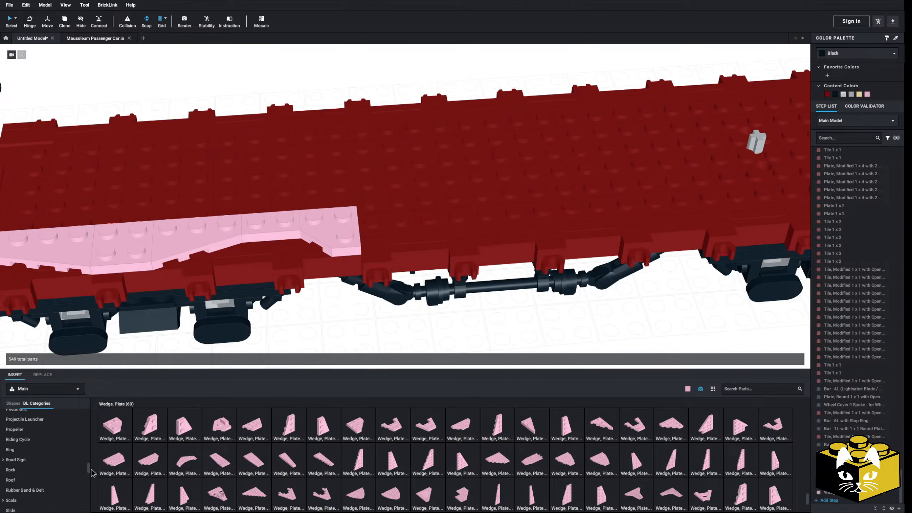
# Extend the border with a Plate 2 x 2 and a rotated Wedge, Plate 2 x 2 Right beyond the cut-corner wedge.
pyautogui.click(34, 437)
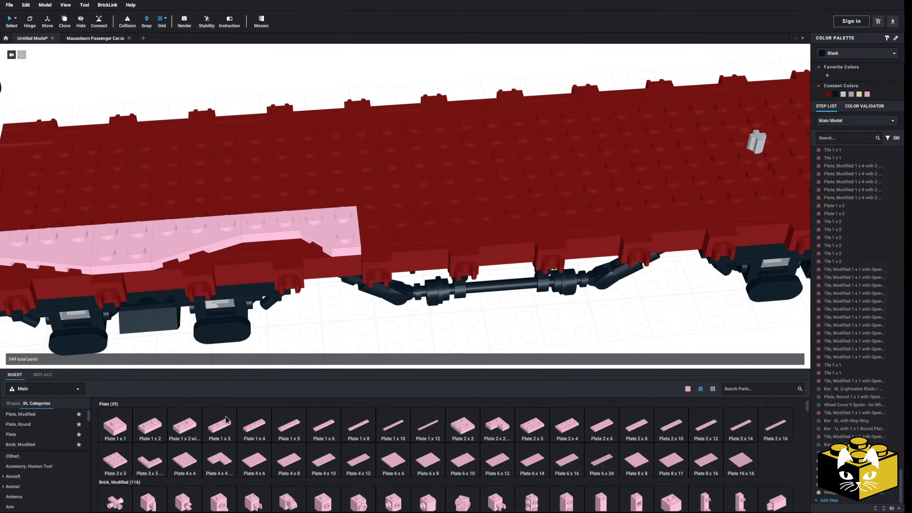
pyautogui.moveTo(478, 427); pyautogui.dragTo(388, 225)
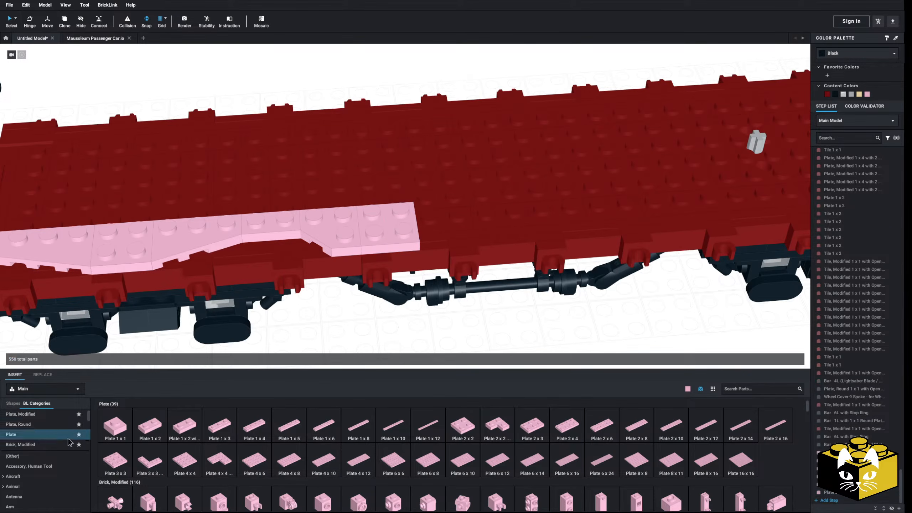
pyautogui.scroll(-10, 43, 438)
pyautogui.scroll(-4, 33, 432)
pyautogui.rightClick(33, 433)
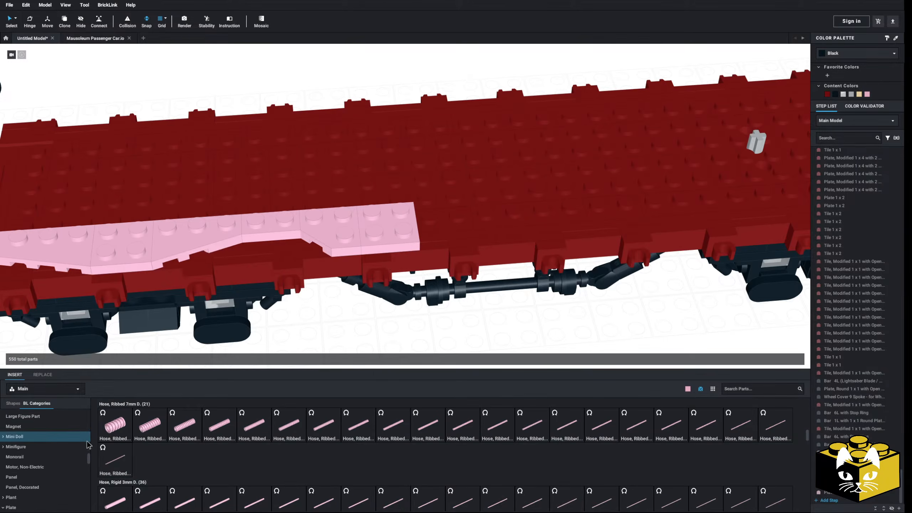
pyautogui.scroll(-12, 59, 435)
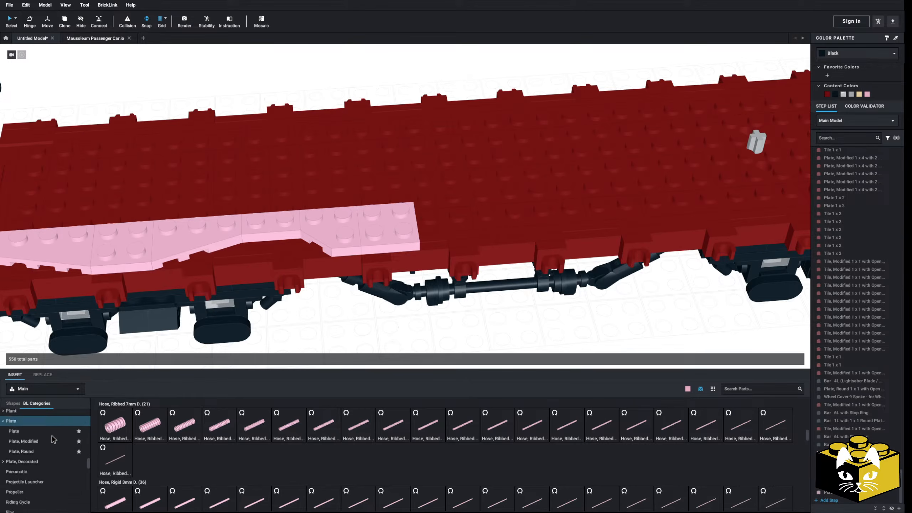
pyautogui.scroll(-10, 54, 439)
pyautogui.click(21, 480)
pyautogui.moveTo(430, 352); pyautogui.dragTo(402, 354, button='middle')
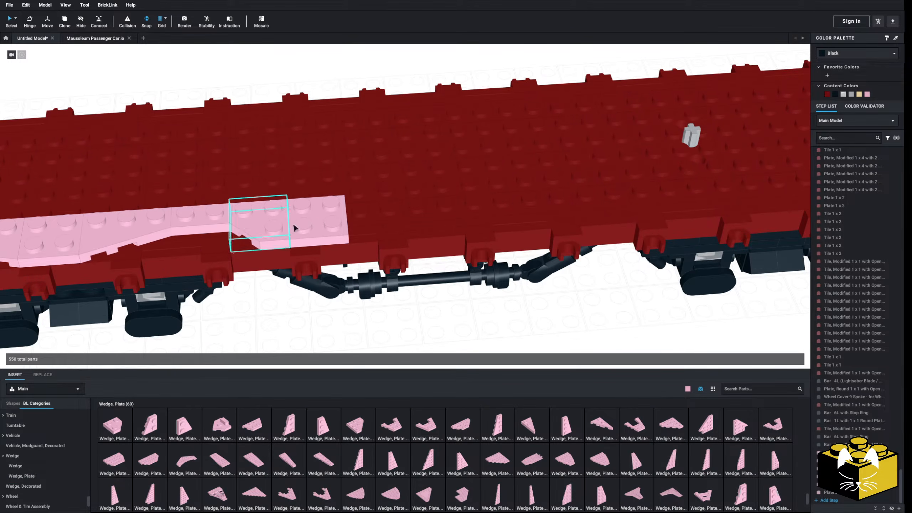
pyautogui.click(180, 426)
pyautogui.press('Right')
pyautogui.press('Right')
pyautogui.click(384, 210)
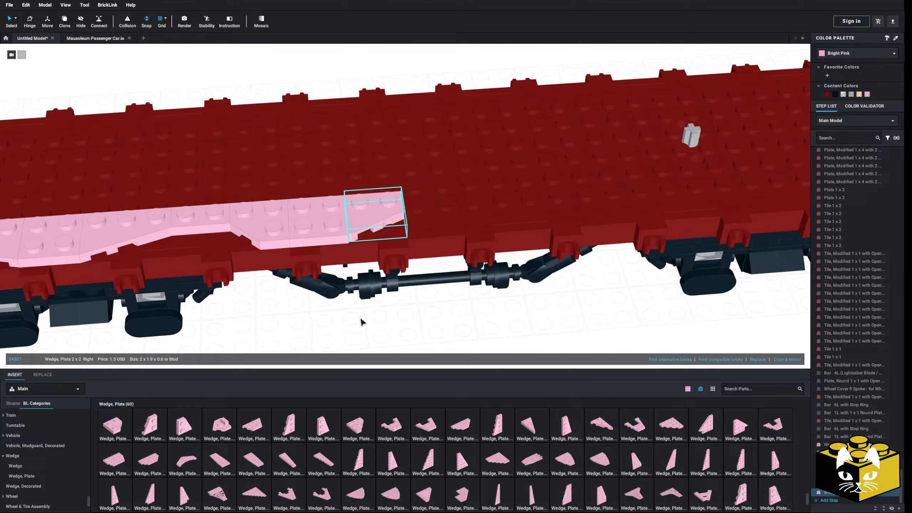
# Copy the seven pink border pieces and paste the duplicate along the same edge, ending at the deck's far end.
pyautogui.scroll(-5, 327, 344)
pyautogui.moveTo(327, 343); pyautogui.dragTo(376, 345, button='middle')
pyautogui.scroll(2, 367, 340)
pyautogui.click(470, 209)
pyautogui.keyDown('ctrl'); pyautogui.click(445, 212); pyautogui.keyUp('ctrl')
pyautogui.keyDown('ctrl'); pyautogui.click(395, 212); pyautogui.keyUp('ctrl')
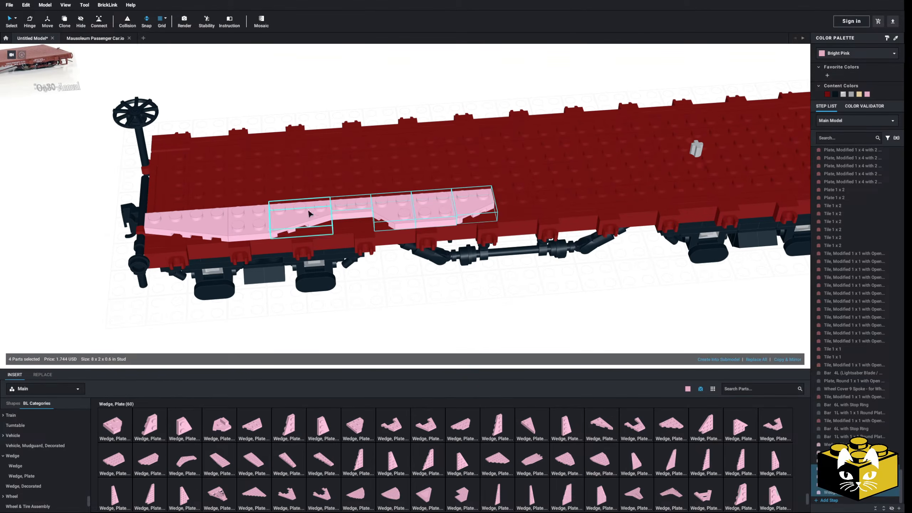
pyautogui.rightClick(186, 225)
pyautogui.rightClick(396, 306)
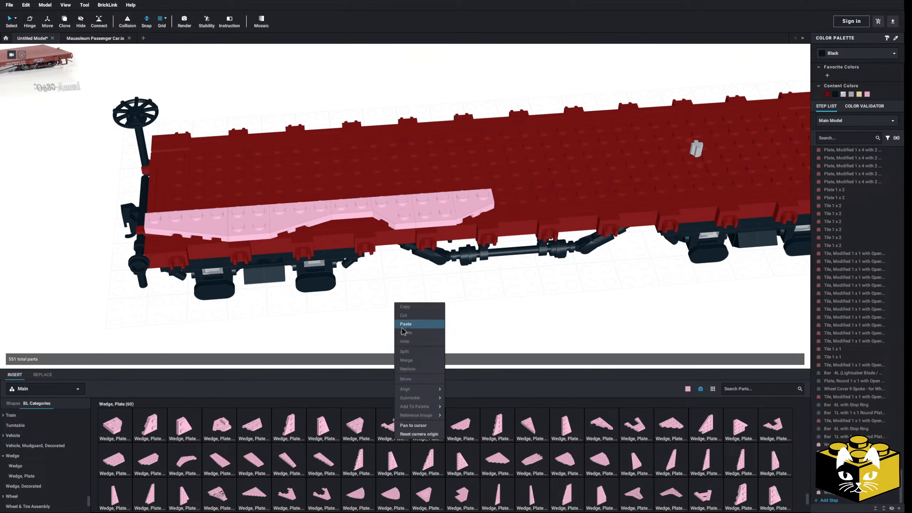
pyautogui.click(405, 324)
pyautogui.click(562, 285)
pyautogui.moveTo(563, 284); pyautogui.dragTo(539, 300, button='middle')
# Copy the pink Plate 1 x 2 and paste it into the gap between the two border sections.
pyautogui.click(552, 206)
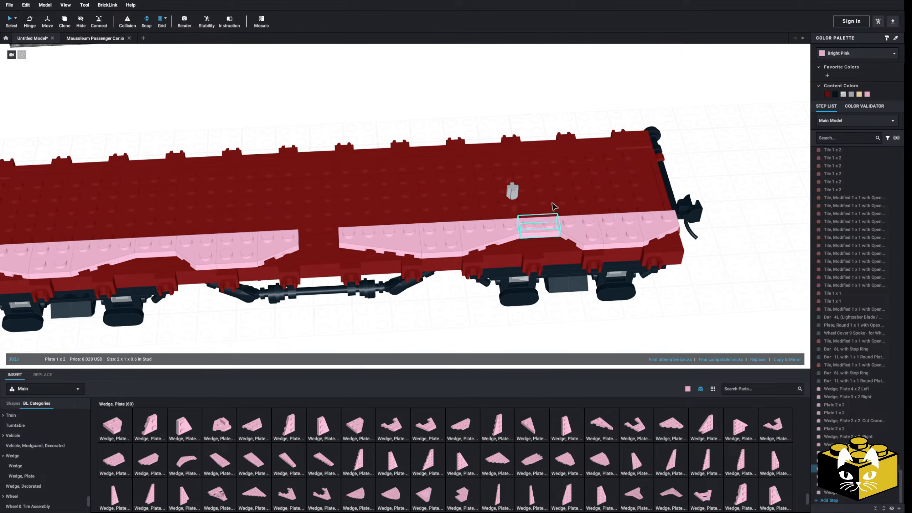
pyautogui.rightClick(461, 306)
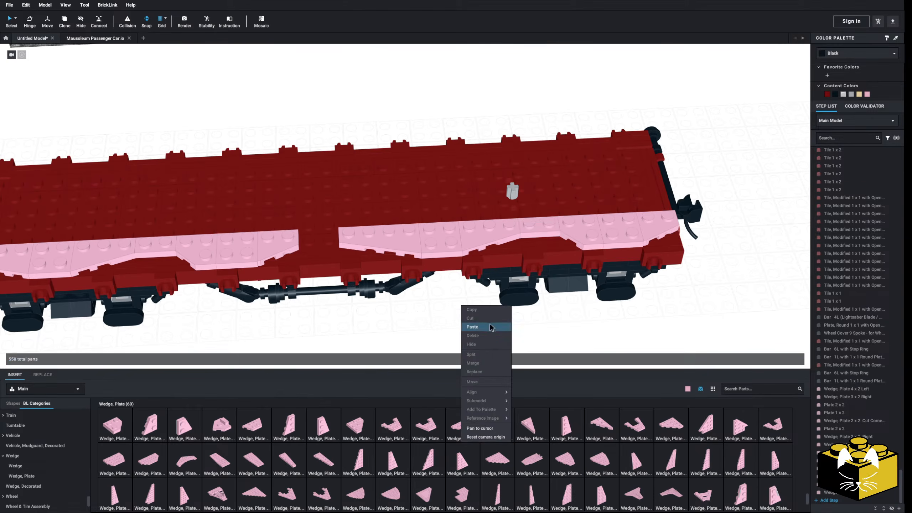
pyautogui.click(491, 327)
pyautogui.scroll(-8, 389, 304)
pyautogui.moveTo(389, 304); pyautogui.dragTo(390, 297, button='right')
pyautogui.scroll(4, 389, 297)
pyautogui.moveTo(327, 302); pyautogui.dragTo(357, 301, button='middle')
pyautogui.scroll(3, 357, 304)
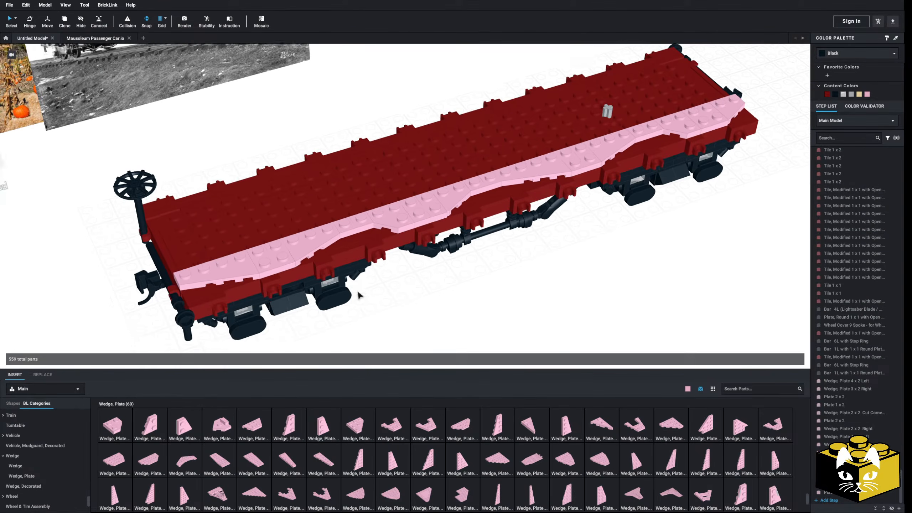
# Select all Bright Pink border pieces, copy them and place the duplicate, turned around, along the opposite long edge of the deck.
pyautogui.click(16, 19)
pyautogui.click(36, 28)
pyautogui.click(197, 245)
pyautogui.rightClick(197, 245)
pyautogui.click(208, 248)
pyautogui.rightClick(370, 277)
pyautogui.click(380, 300)
pyautogui.click(633, 78)
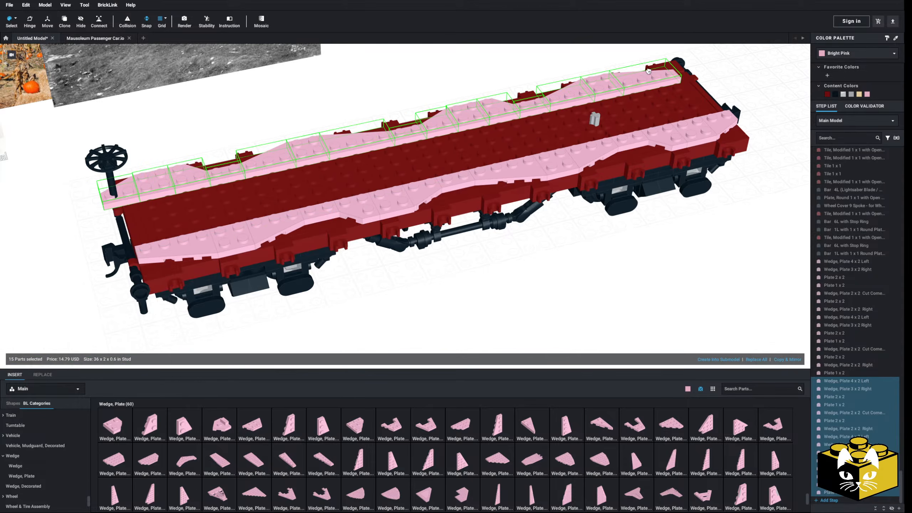
pyautogui.click(513, 280)
pyautogui.moveTo(513, 281); pyautogui.dragTo(551, 279, button='right')
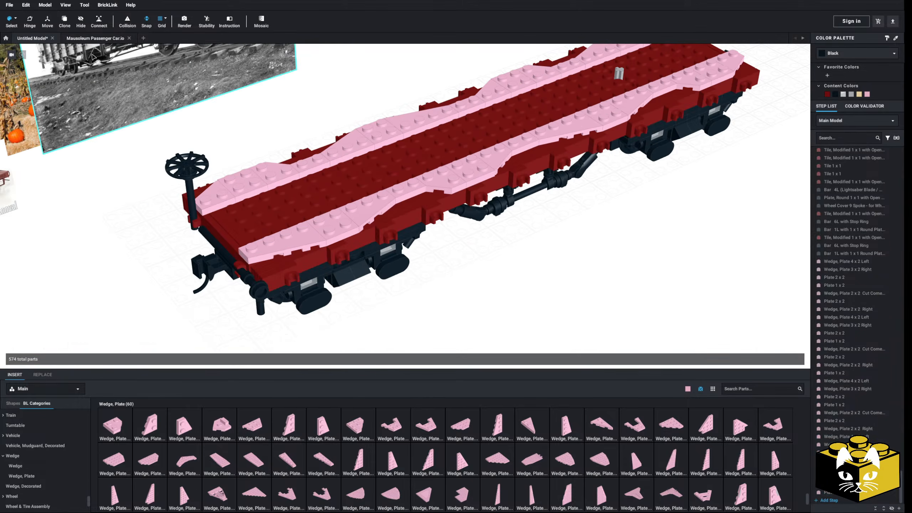
# Return to single-part selection and delete the end wedge plates of both borders at the brake wheel end.
pyautogui.click(15, 19)
pyautogui.click(34, 20)
pyautogui.moveTo(70, 277); pyautogui.dragTo(134, 261, button='middle')
pyautogui.scroll(3, 133, 261)
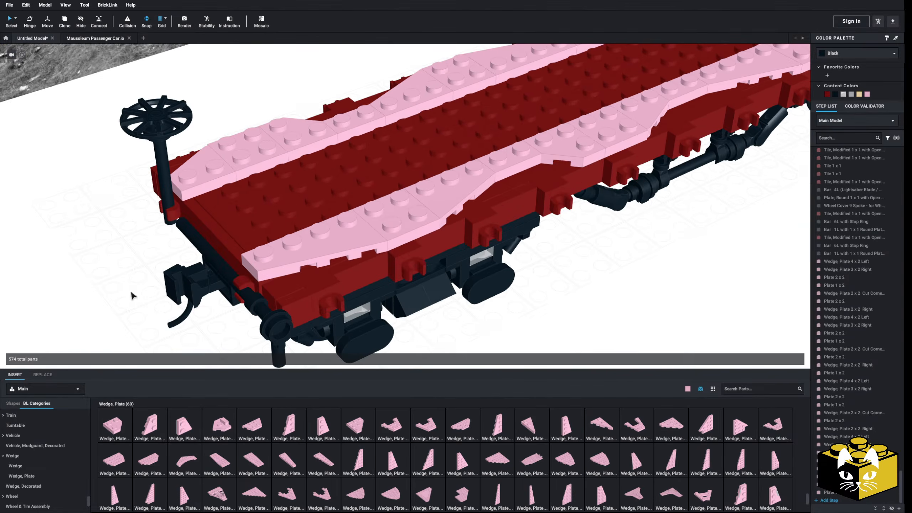
pyautogui.scroll(-1, 124, 335)
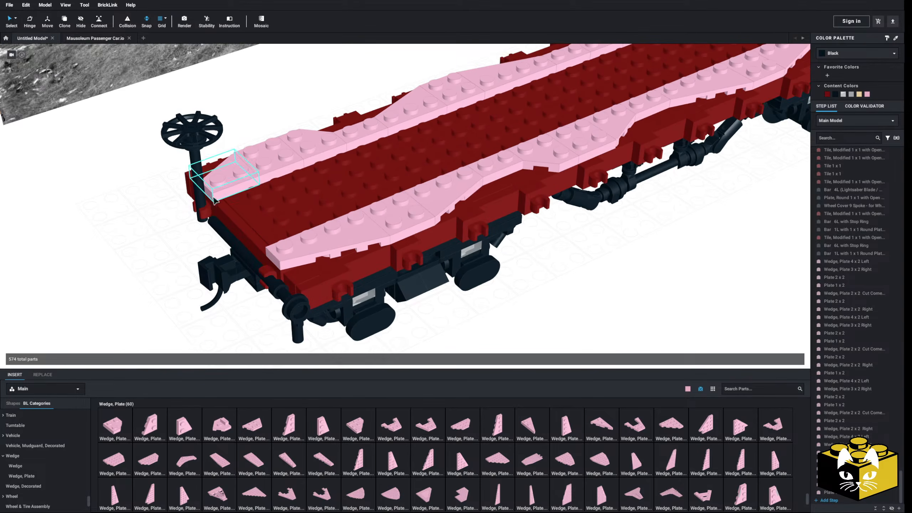
pyautogui.click(224, 175)
pyautogui.press('Delete')
pyautogui.click(325, 235)
pyautogui.press('Delete')
# Delete the end wedge plates of both pink borders at the end opposite the brake wheel.
pyautogui.moveTo(560, 310); pyautogui.dragTo(507, 314, button='right')
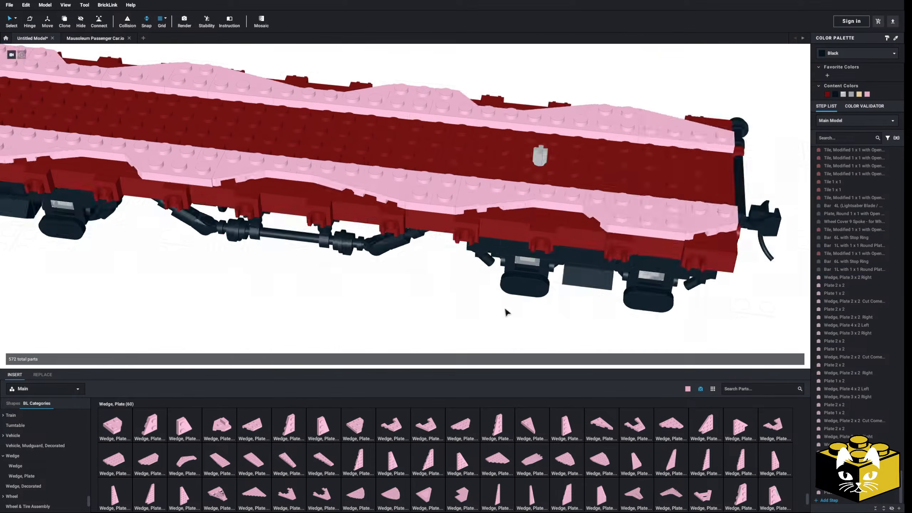
pyautogui.moveTo(507, 313); pyautogui.dragTo(407, 315, button='middle')
pyautogui.click(470, 214)
pyautogui.press('Delete')
pyautogui.click(487, 134)
pyautogui.press('Delete')
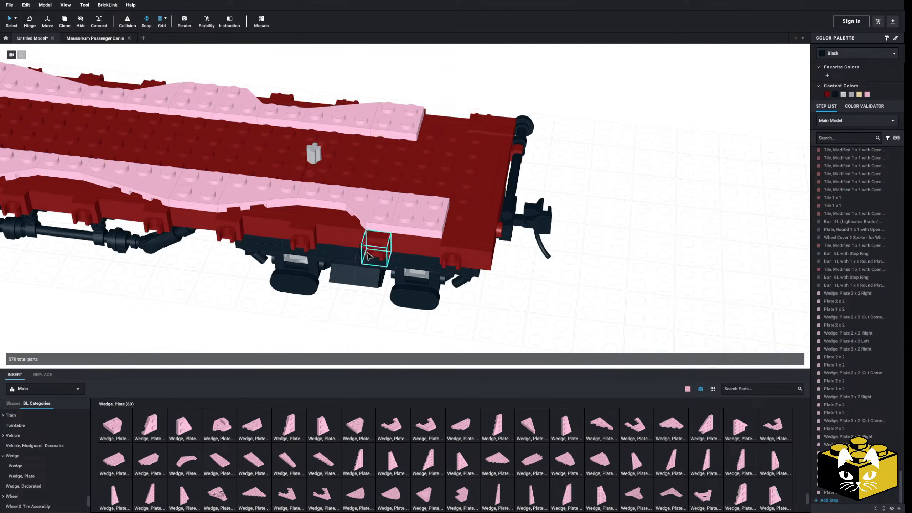
# Copy a pink Wedge, Plate 2 x 2 Right and paste it at the brake wheel end of the rear border.
pyautogui.moveTo(375, 252); pyautogui.dragTo(449, 265, button='middle')
pyautogui.moveTo(437, 271); pyautogui.dragTo(489, 275, button='right')
pyautogui.rightClick(488, 216)
pyautogui.click(498, 220)
pyautogui.rightClick(562, 296)
pyautogui.click(572, 315)
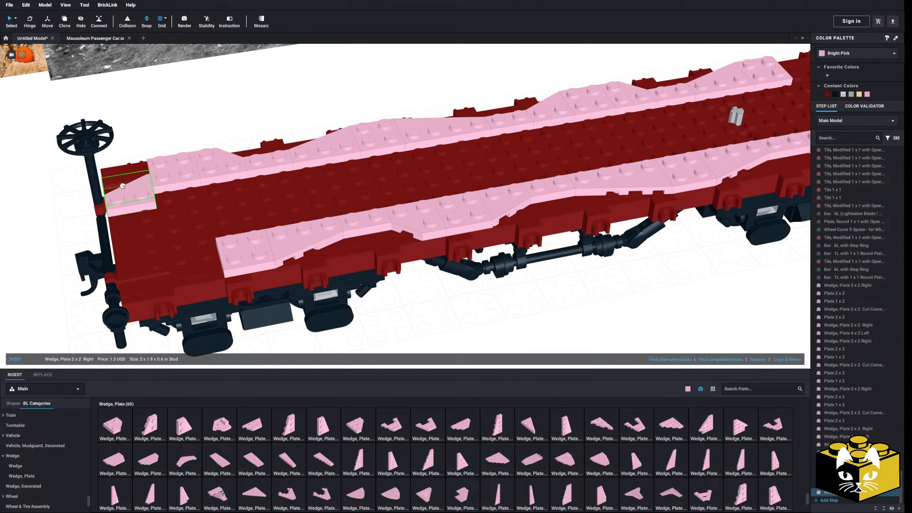
pyautogui.click(144, 175)
pyautogui.moveTo(77, 241); pyautogui.dragTo(175, 263, button='right')
pyautogui.moveTo(230, 227); pyautogui.dragTo(174, 246, button='middle')
pyautogui.moveTo(175, 246); pyautogui.dragTo(173, 246, button='right')
pyautogui.scroll(-4, 560, 115)
pyautogui.scroll(2, 625, 269)
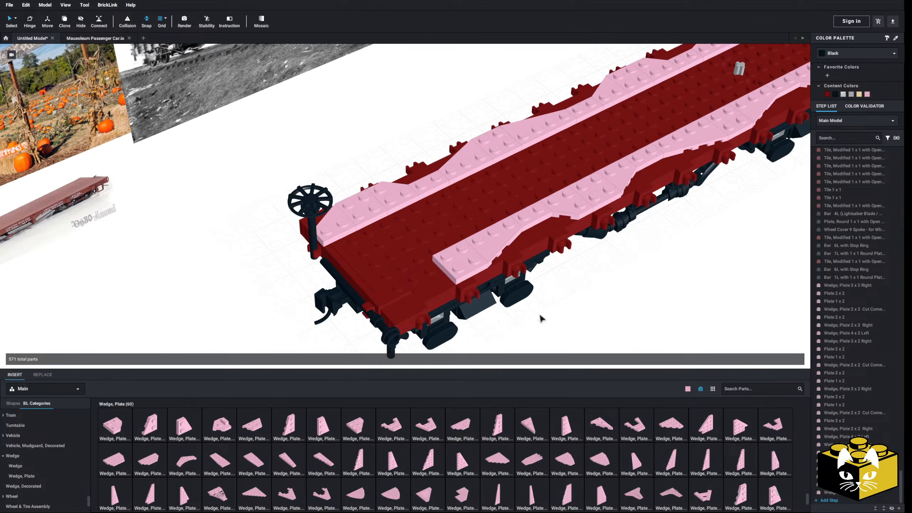
# Place a Wedge, Plate 4 x 2 Right and a Wedge, Plate 3 x 2 Left across the brake wheel end to join both borders.
pyautogui.moveTo(567, 427); pyautogui.dragTo(359, 255)
pyautogui.moveTo(260, 289); pyautogui.dragTo(250, 263, button='middle')
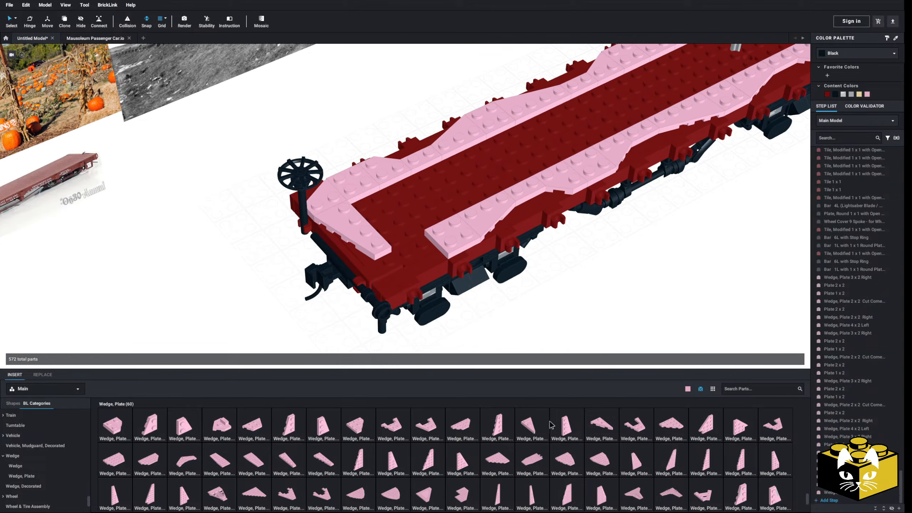
pyautogui.moveTo(291, 427); pyautogui.dragTo(413, 257)
pyautogui.scroll(-5, 564, 312)
pyautogui.moveTo(564, 312); pyautogui.dragTo(522, 316, button='right')
pyautogui.scroll(5, 522, 316)
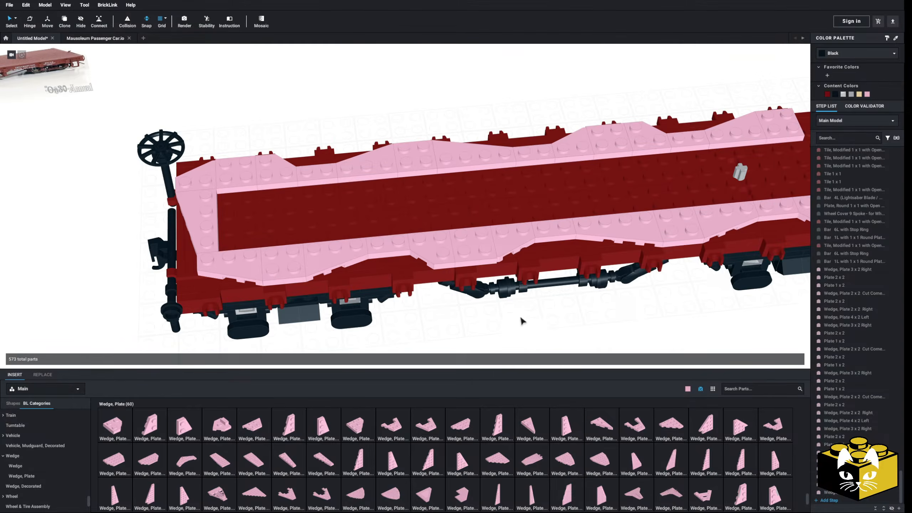
# Copy the three wedge plates at the brake wheel end and place the duplicate, turned around, at the opposite end.
pyautogui.scroll(-2, 518, 300)
pyautogui.moveTo(513, 300); pyautogui.dragTo(495, 300, button='middle')
pyautogui.click(244, 239)
pyautogui.keyDown('ctrl'); pyautogui.click(233, 216); pyautogui.keyUp('ctrl')
pyautogui.keyDown('ctrl'); pyautogui.click(236, 184); pyautogui.keyUp('ctrl')
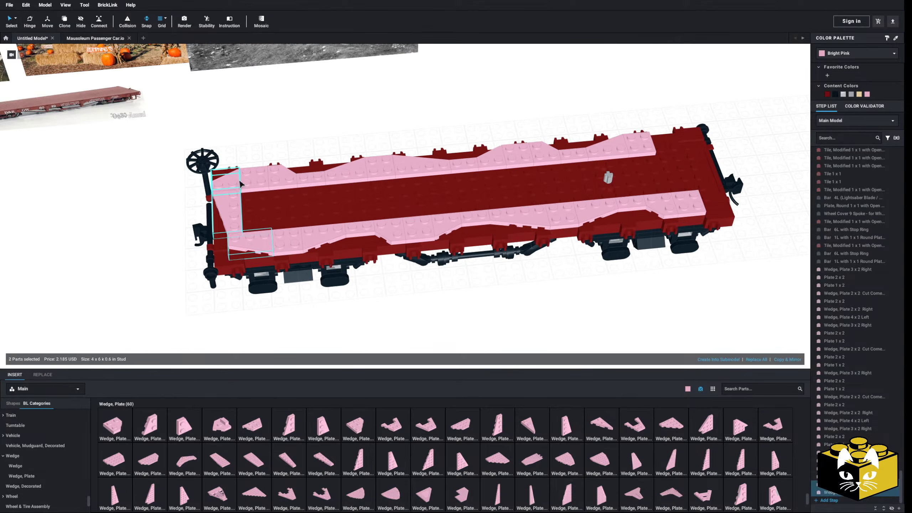
pyautogui.rightClick(236, 180)
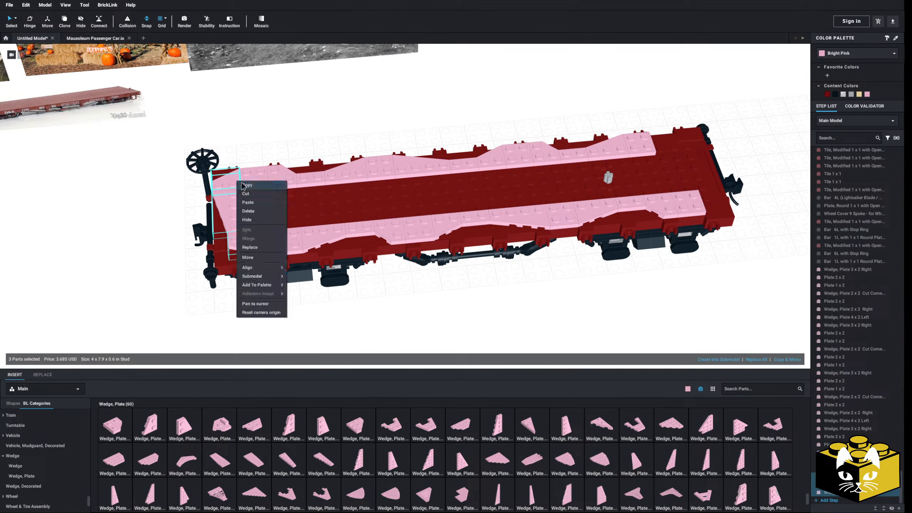
pyautogui.rightClick(170, 215)
pyautogui.click(184, 236)
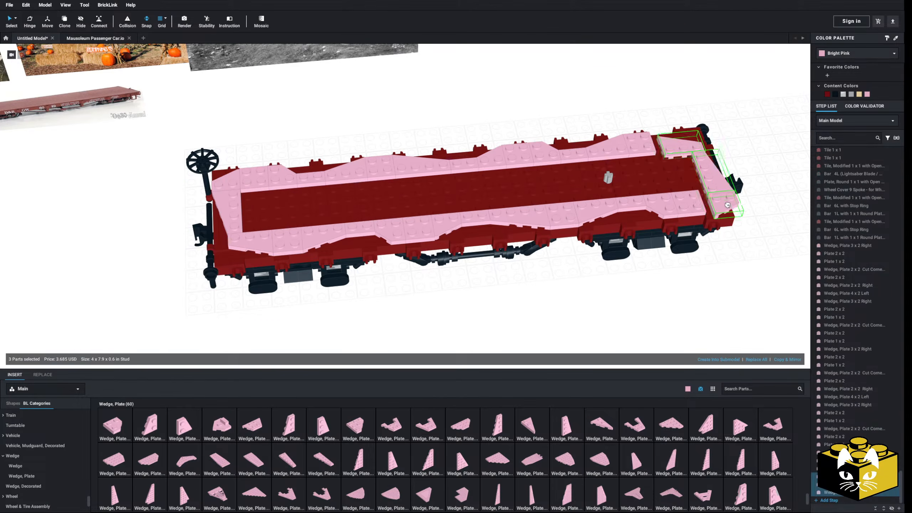
pyautogui.click(715, 207)
pyautogui.click(676, 308)
pyautogui.scroll(-5, 677, 308)
pyautogui.moveTo(676, 308); pyautogui.dragTo(417, 309, button='right')
pyautogui.scroll(7, 664, 297)
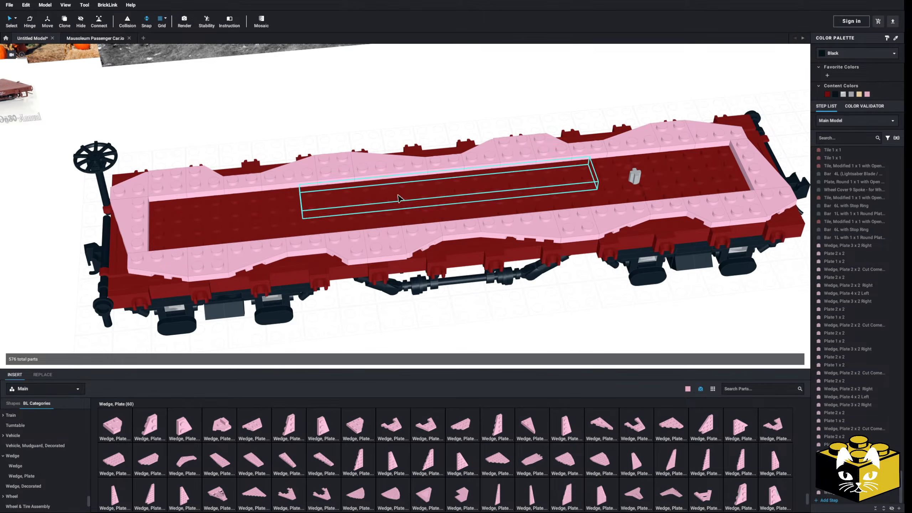
# Fill the deck recess from the brake wheel end with eight Plate 2 x 6 in two rows.
pyautogui.scroll(10, 32, 458)
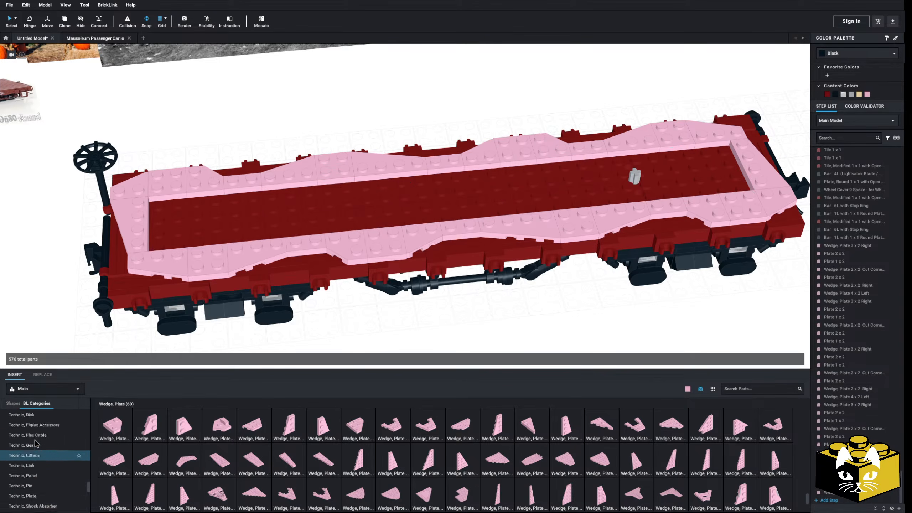
pyautogui.click(596, 425)
pyautogui.click(214, 210)
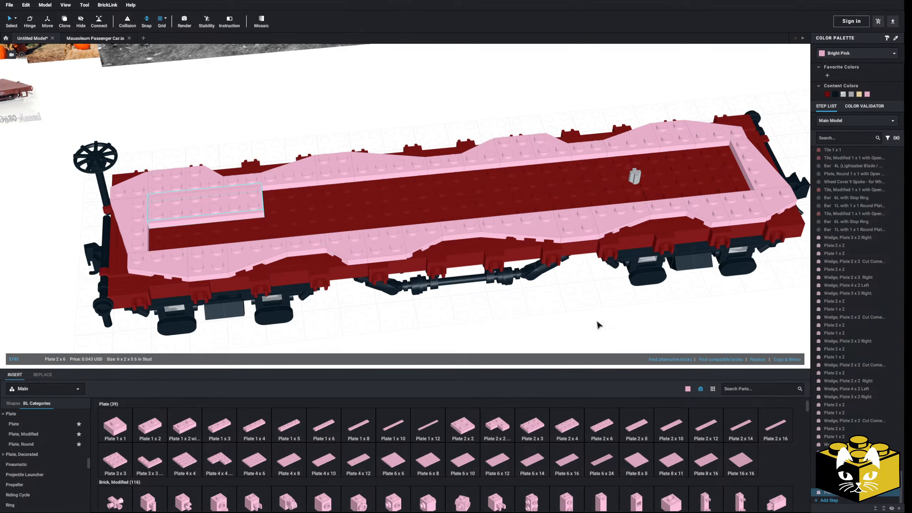
pyautogui.click(607, 431)
pyautogui.click(213, 228)
pyautogui.keyDown('ctrl'); pyautogui.click(218, 210); pyautogui.keyUp('ctrl')
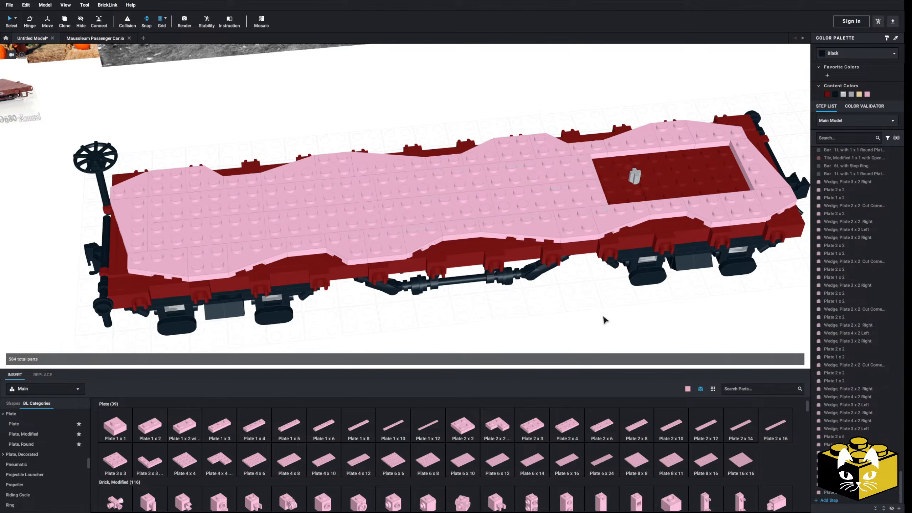
pyautogui.moveTo(605, 320); pyautogui.dragTo(519, 332, button='middle')
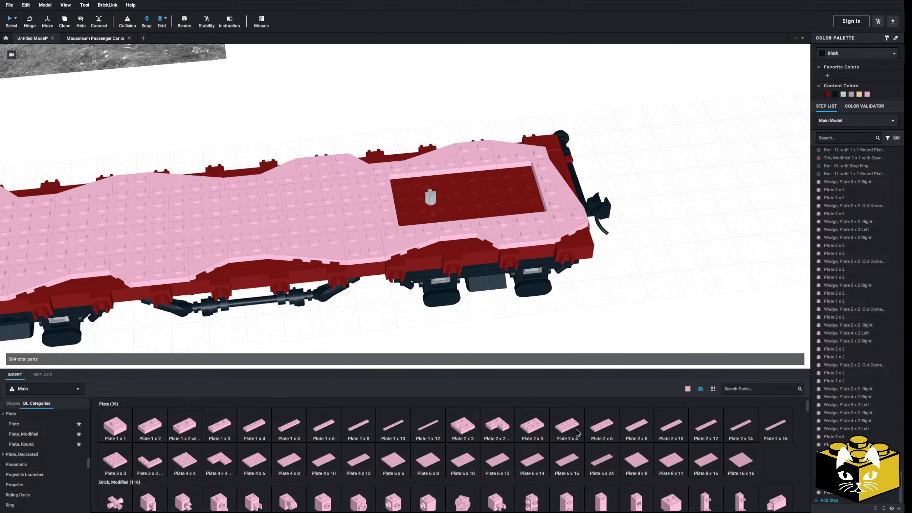
# Place two Plate 2 x 4 side by side at the far end of the remaining recess.
pyautogui.click(532, 427)
pyautogui.click(501, 194)
pyautogui.click(485, 209)
pyautogui.click(499, 186)
pyautogui.click(573, 430)
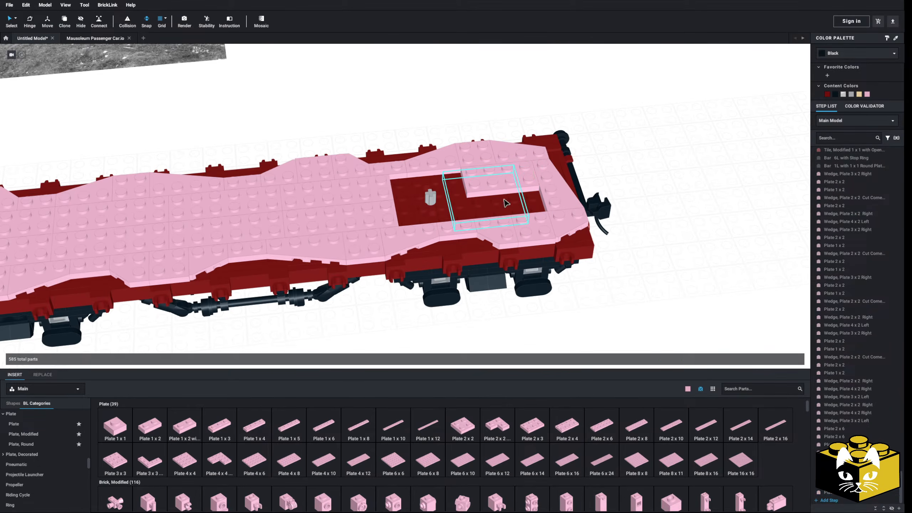
pyautogui.click(567, 427)
pyautogui.click(502, 203)
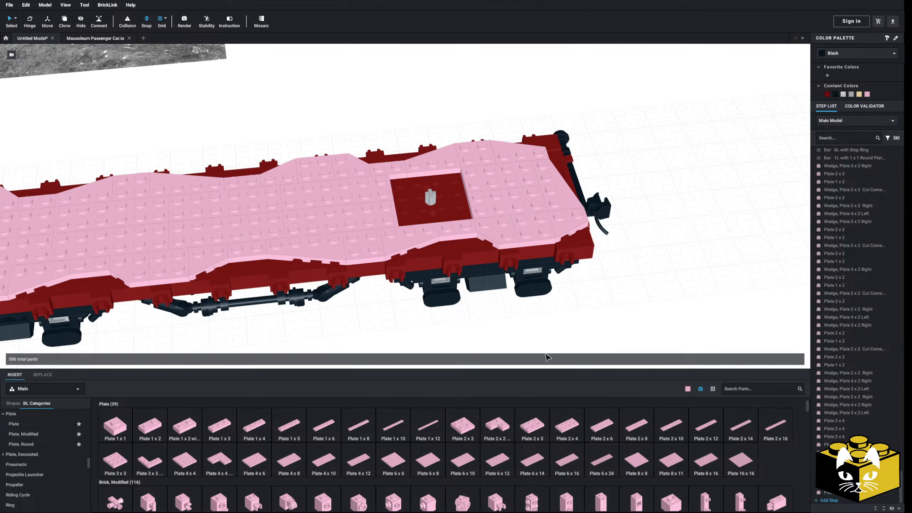
# Copy the Dark Red Technic, Plate 2 x 4 with 3 Holes and place the duplicate over the axle in the opening.
pyautogui.rightClick(443, 212)
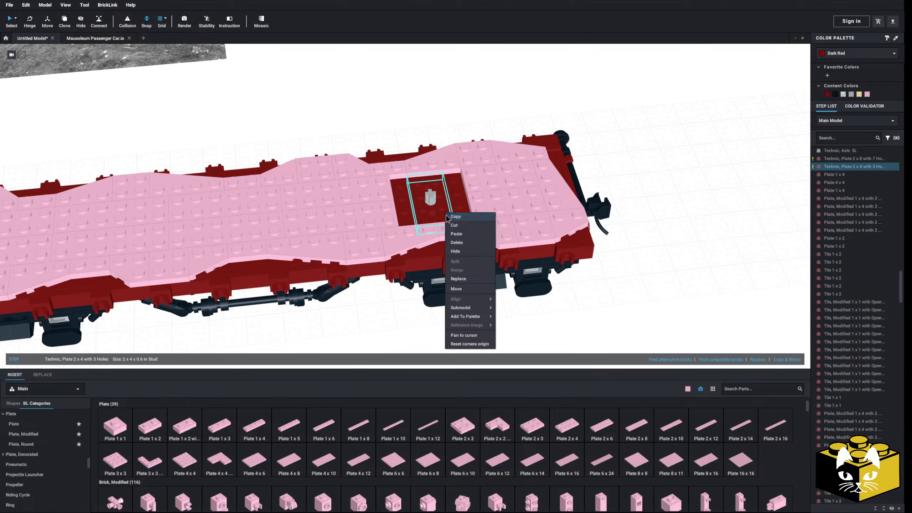
pyautogui.rightClick(651, 160)
pyautogui.click(429, 195)
pyautogui.click(667, 187)
# Fill the opening along both sides of the Technic plate with a Plate 1 x 4 each.
pyautogui.click(247, 435)
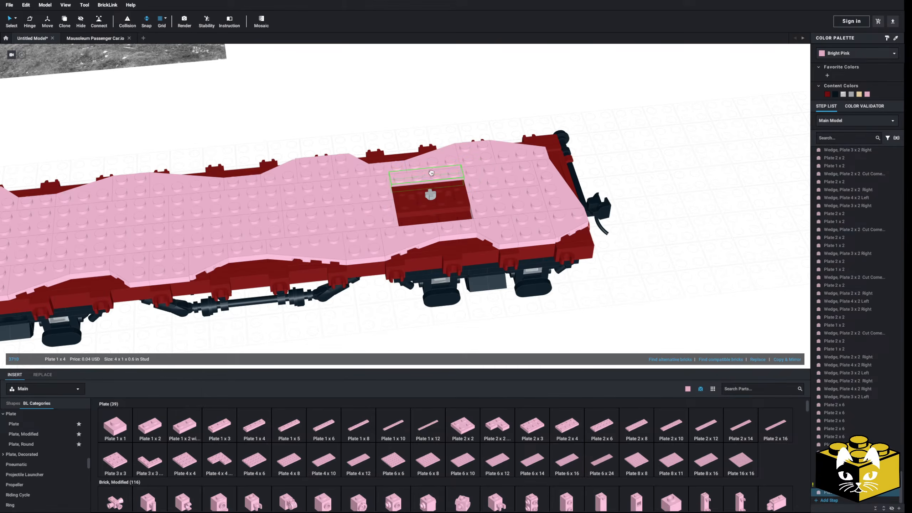
pyautogui.click(437, 209)
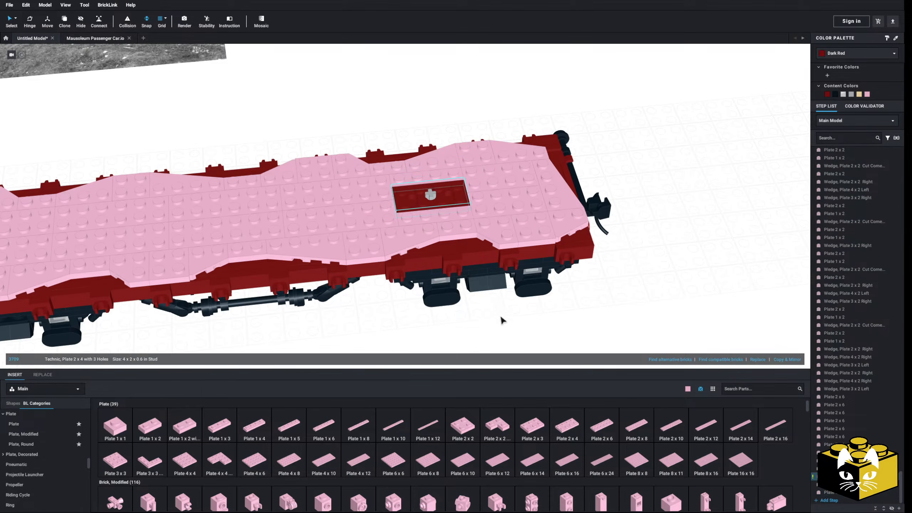
pyautogui.click(500, 315)
pyautogui.scroll(-5, 464, 319)
pyautogui.moveTo(491, 310); pyautogui.dragTo(463, 301, button='right')
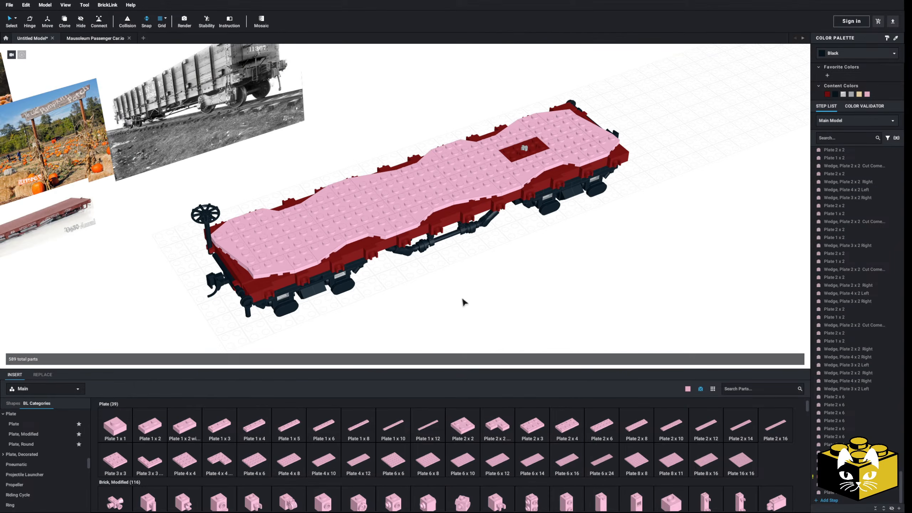
# Select all Bright Pink parts by color and recolor them Dark Tan.
pyautogui.click(15, 18)
pyautogui.click(38, 28)
pyautogui.click(359, 219)
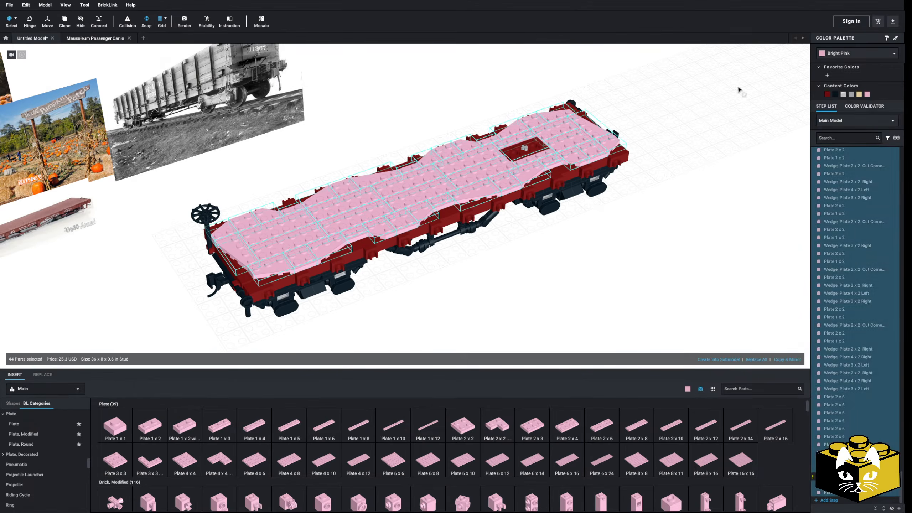
pyautogui.click(847, 54)
pyautogui.scroll(6, 859, 72)
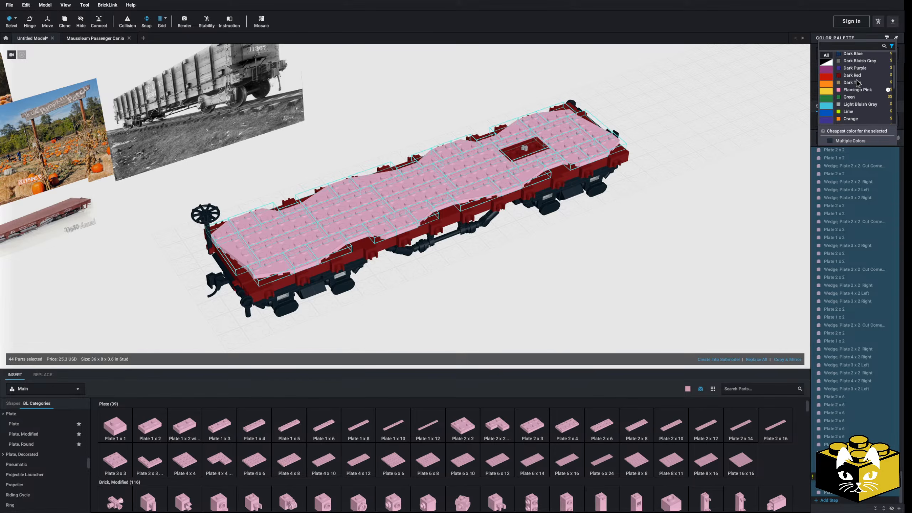
pyautogui.click(856, 81)
pyautogui.click(743, 151)
# Examine the pumpkin patch reference photo and return to single-part selection.
pyautogui.scroll(-5, 619, 223)
pyautogui.moveTo(614, 226); pyautogui.dragTo(549, 232, button='right')
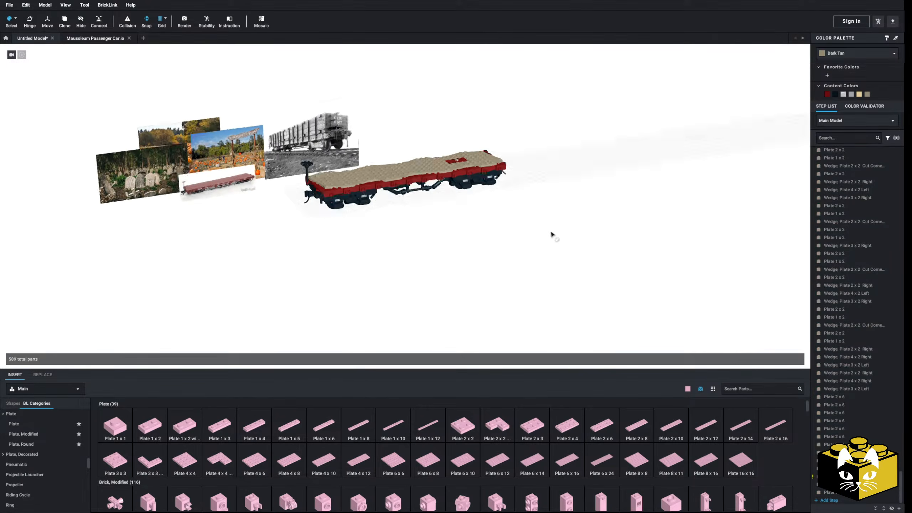
pyautogui.moveTo(549, 234); pyautogui.dragTo(832, 301, button='middle')
pyautogui.scroll(8, 549, 235)
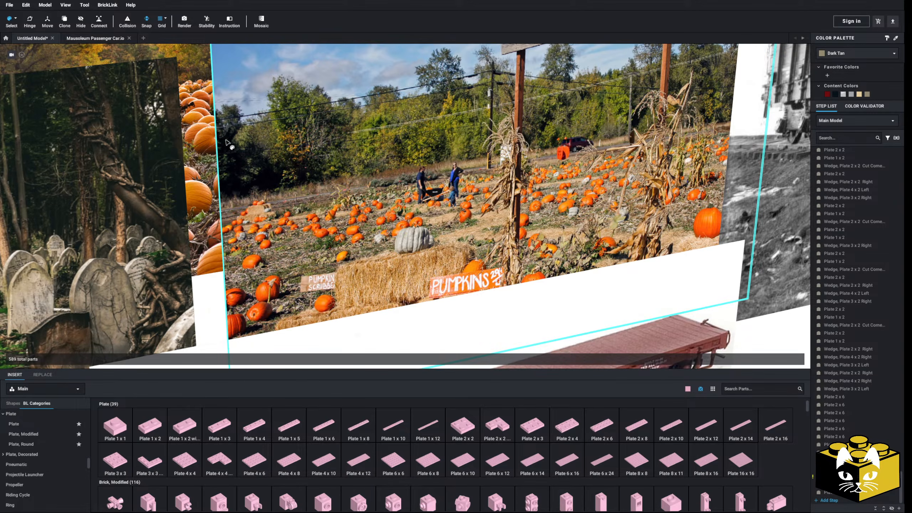
pyautogui.scroll(-6, 248, 135)
pyautogui.click(15, 18)
pyautogui.click(29, 19)
pyautogui.moveTo(656, 266); pyautogui.dragTo(159, 212, button='middle')
pyautogui.scroll(-3, 293, 255)
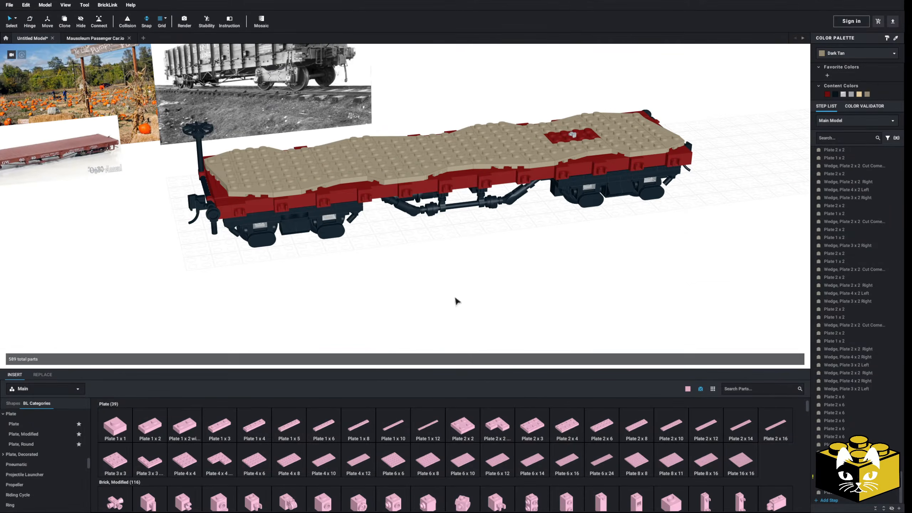
# Search the parts for "pumpkin" and place a Pumpkin / Gourd on the ground beside the flatcar.
pyautogui.click(735, 388)
pyautogui.write('pumpkin')
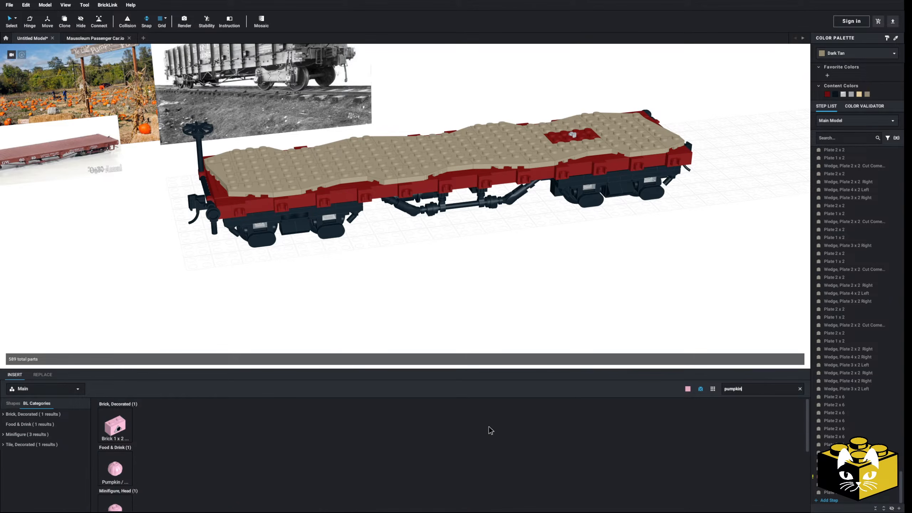
pyautogui.scroll(-3, 337, 435)
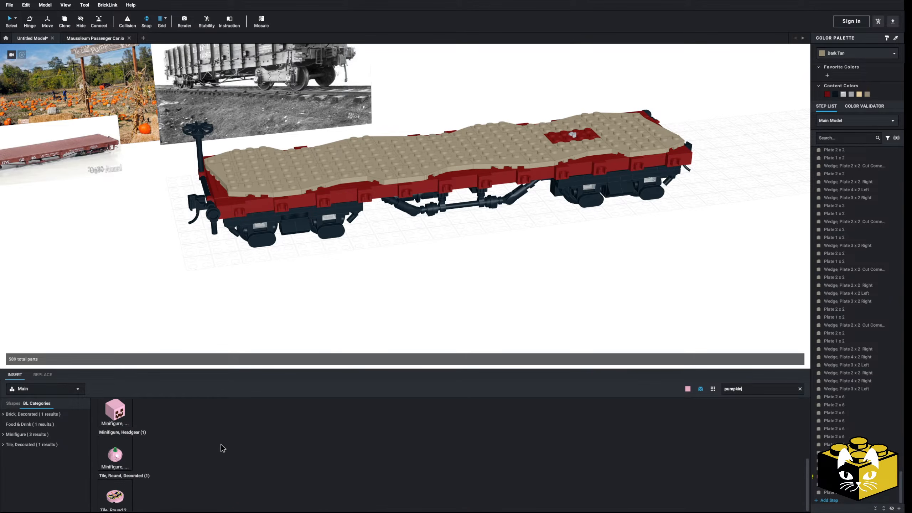
pyautogui.scroll(3, 216, 431)
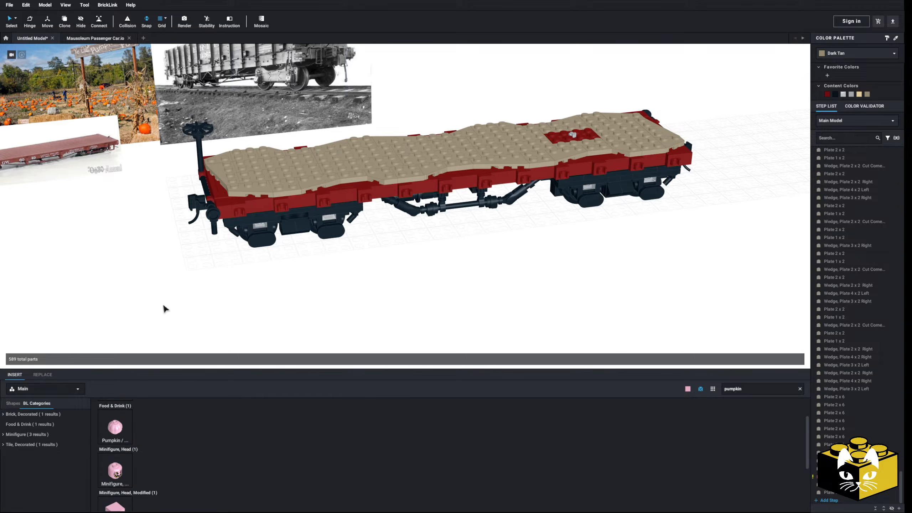
pyautogui.moveTo(129, 426); pyautogui.dragTo(273, 233)
pyautogui.scroll(-2, 274, 488)
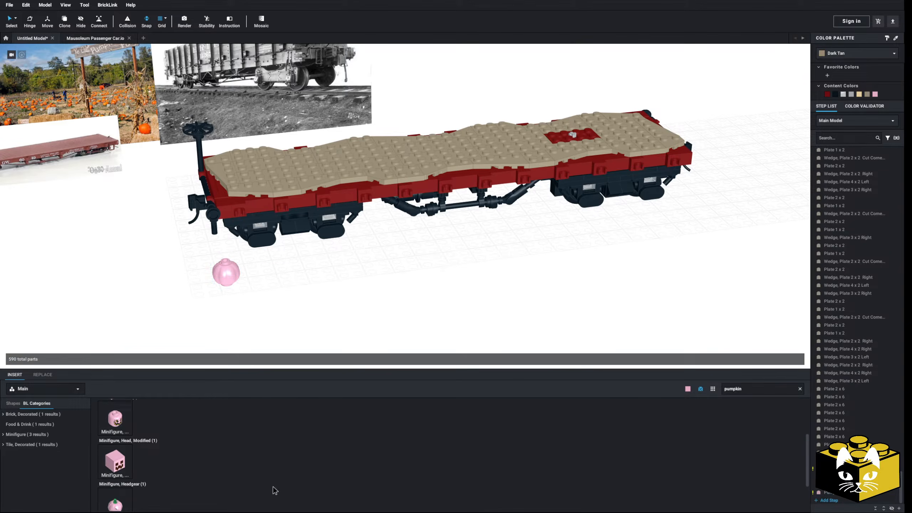
# Place the Pumpkin Jack O' Lantern headgear beside the gourd and rotate it so its face points away.
pyautogui.moveTo(109, 494); pyautogui.dragTo(319, 273)
pyautogui.scroll(5, 365, 305)
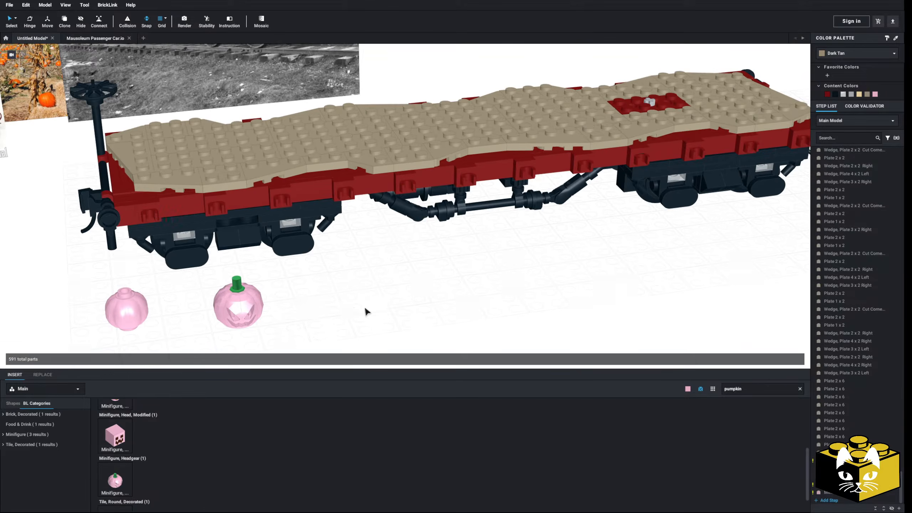
pyautogui.click(257, 303)
pyautogui.press('Left')
pyautogui.press('Left')
pyautogui.click(302, 306)
pyautogui.moveTo(301, 306); pyautogui.dragTo(388, 268, button='middle')
# Move the Pumpkin / Gourd closer to the Jack O' Lantern headgear.
pyautogui.click(202, 280)
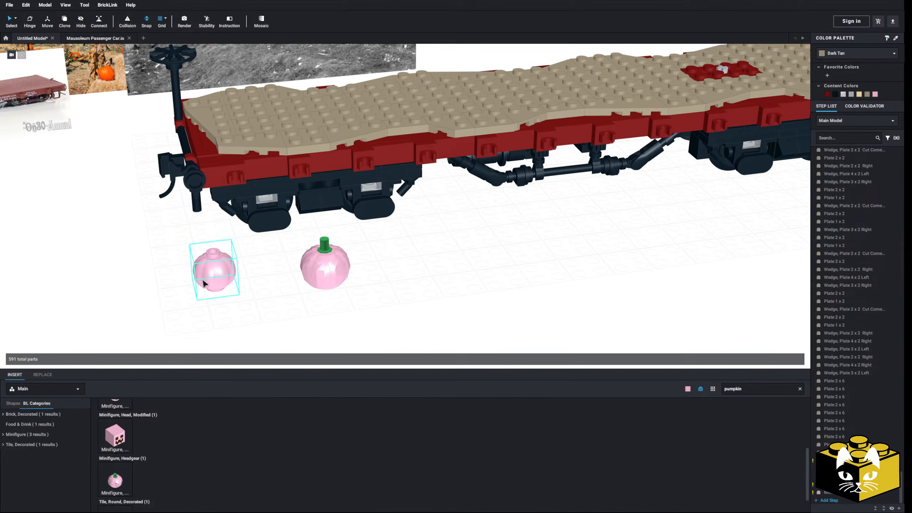
pyautogui.moveTo(220, 283); pyautogui.dragTo(270, 281)
pyautogui.click(333, 302)
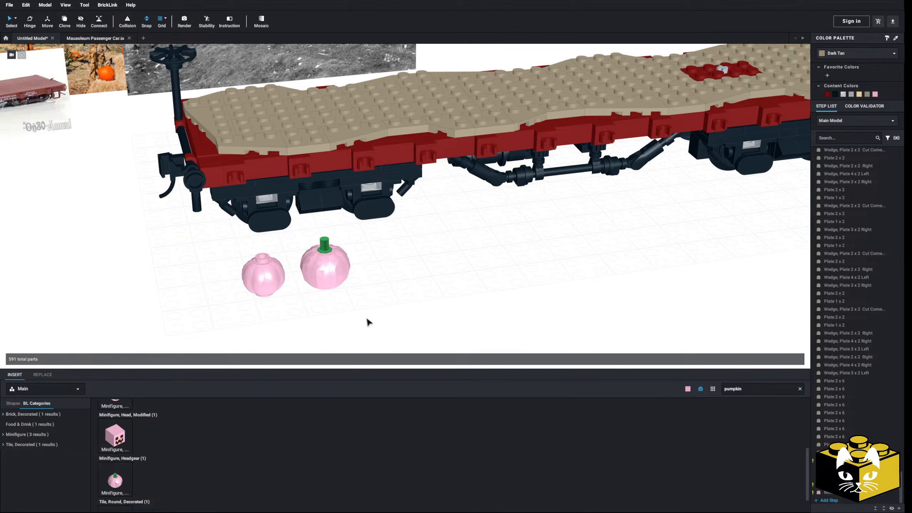
# Recolor the Jack O' Lantern headgear and the Pumpkin / Gourd Orange.
pyautogui.click(331, 282)
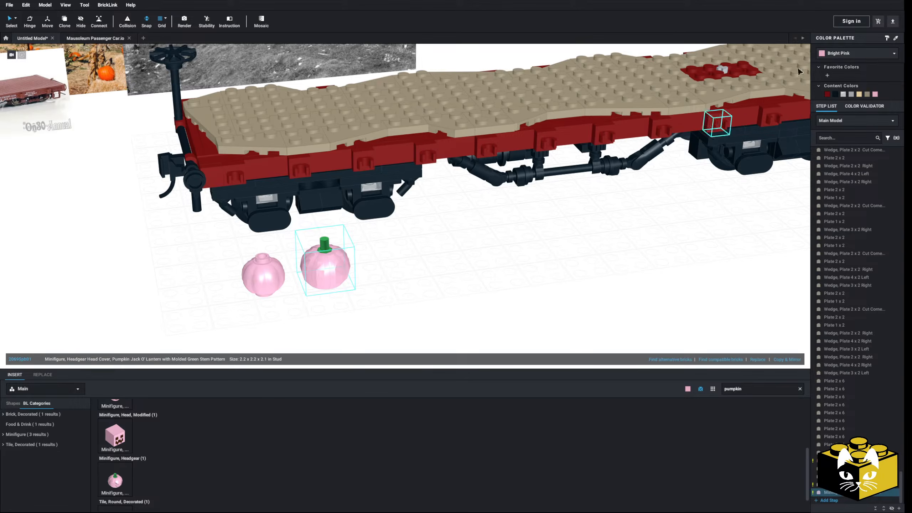
pyautogui.click(854, 53)
pyautogui.click(845, 68)
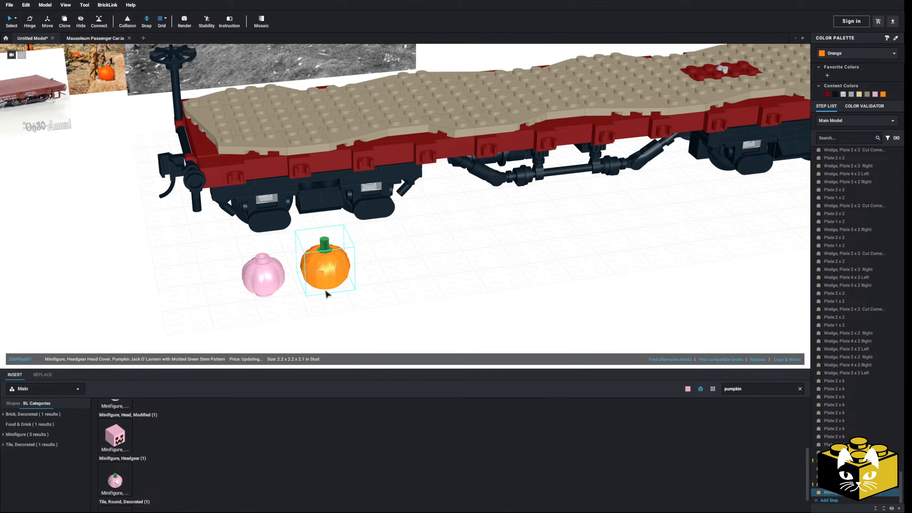
pyautogui.click(266, 285)
pyautogui.click(343, 281)
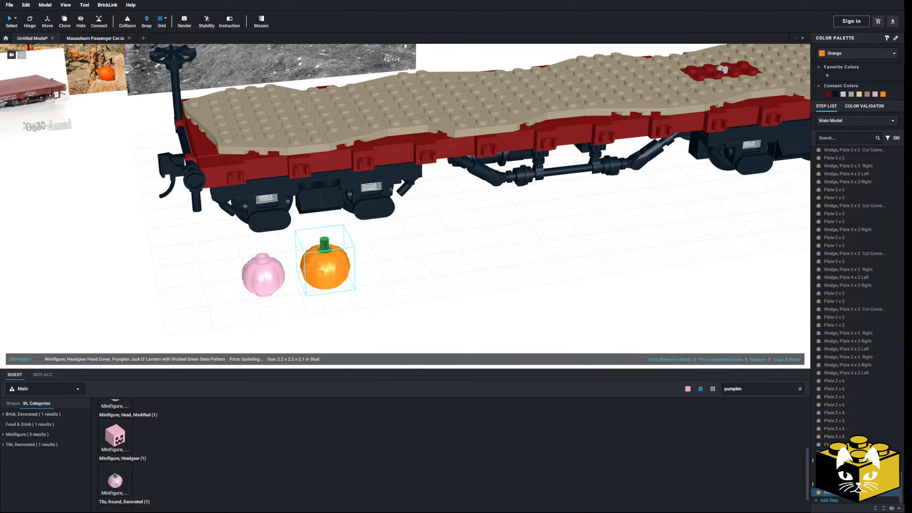
pyautogui.click(458, 308)
pyautogui.moveTo(459, 308); pyautogui.dragTo(553, 277, button='middle')
pyautogui.click(369, 246)
pyautogui.click(843, 55)
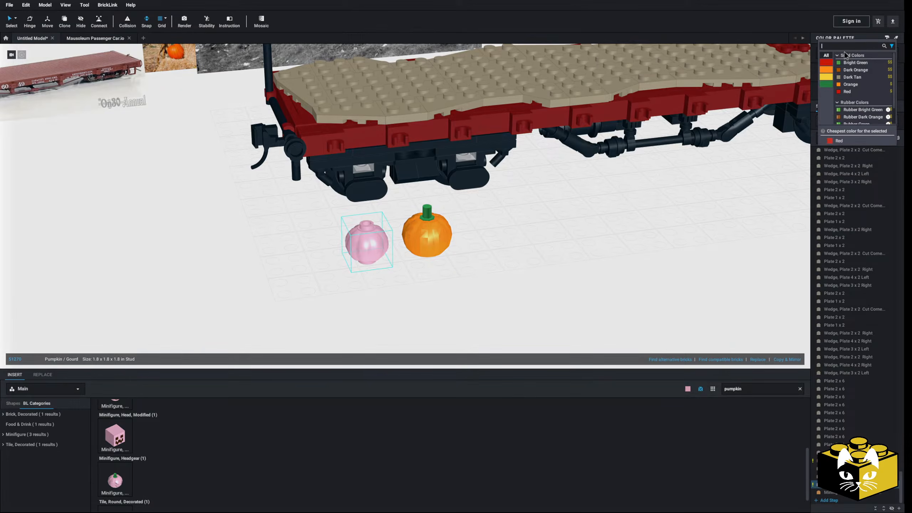
pyautogui.click(850, 84)
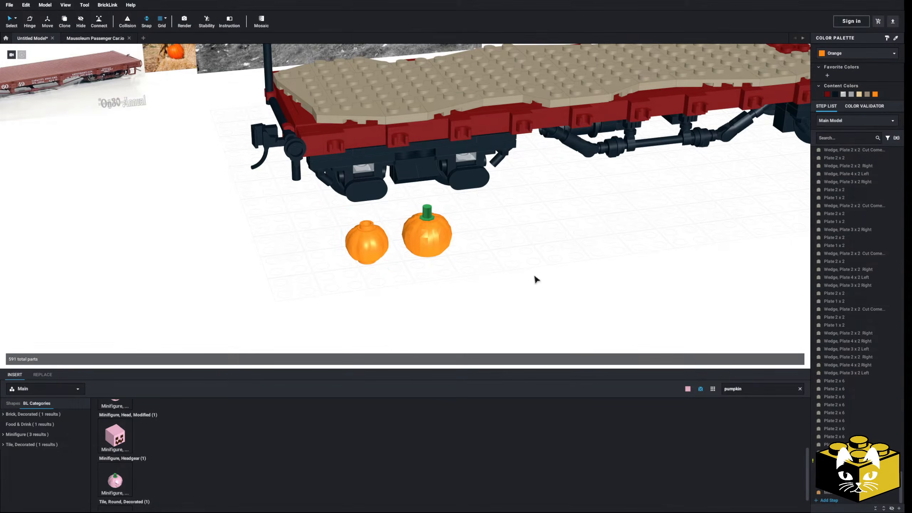
# Try Bright Green on the Pumpkin / Gourd and return it to Orange.
pyautogui.click(836, 54)
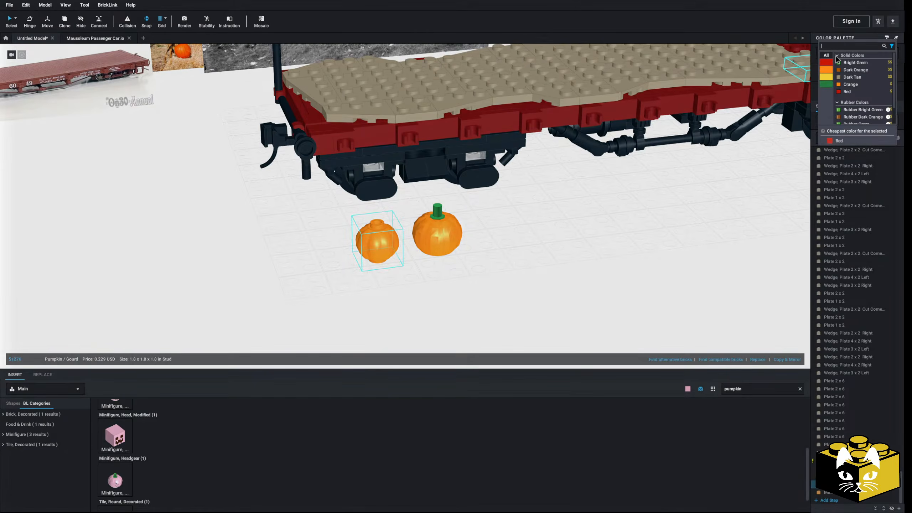
pyautogui.click(852, 63)
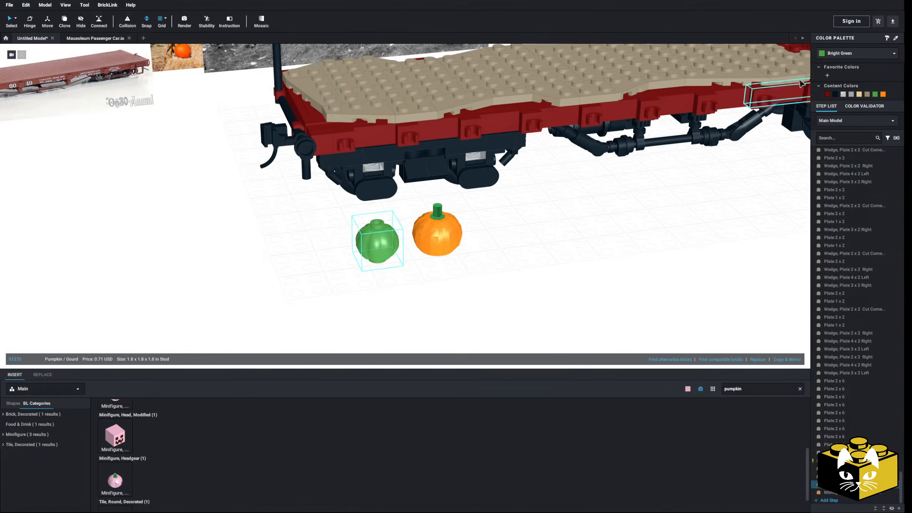
pyautogui.click(836, 53)
pyautogui.click(848, 85)
pyautogui.click(528, 243)
# Examine the reference photos, especially the pumpkin patch photo with its wooden sign, posts and hay bales.
pyautogui.moveTo(527, 243); pyautogui.dragTo(515, 244, button='middle')
pyautogui.scroll(-3, 308, 409)
pyautogui.scroll(-4, 396, 285)
pyautogui.moveTo(220, 183); pyautogui.dragTo(345, 322, button='middle')
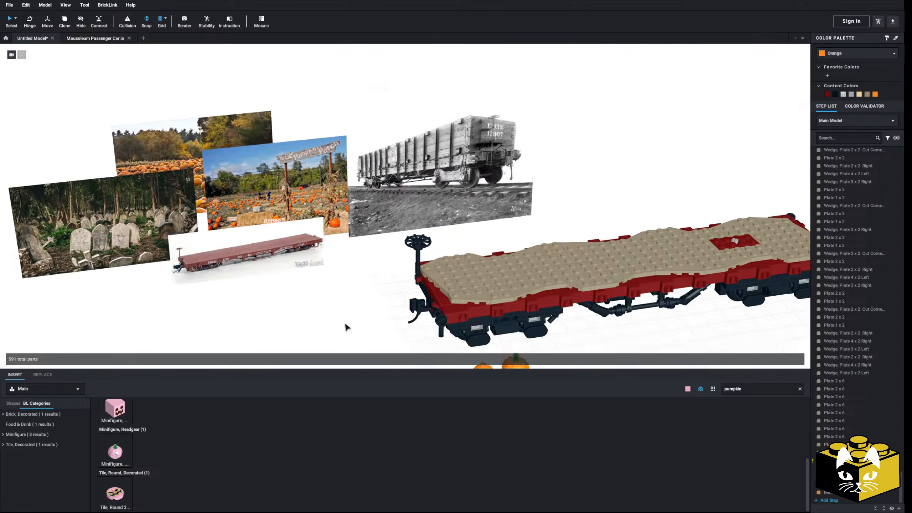
pyautogui.moveTo(158, 283); pyautogui.dragTo(364, 286, button='middle')
pyautogui.scroll(4, 364, 286)
pyautogui.moveTo(567, 259); pyautogui.dragTo(303, 299, button='middle')
pyautogui.moveTo(304, 299); pyautogui.dragTo(221, 323)
pyautogui.moveTo(222, 323); pyautogui.dragTo(455, 307, button='middle')
pyautogui.moveTo(456, 307); pyautogui.dragTo(215, 314)
pyautogui.click(446, 305)
pyautogui.moveTo(571, 287); pyautogui.dragTo(348, 322, button='middle')
pyautogui.scroll(5, 347, 322)
pyautogui.scroll(-3, 360, 333)
pyautogui.scroll(5, 360, 333)
pyautogui.scroll(-2, 359, 328)
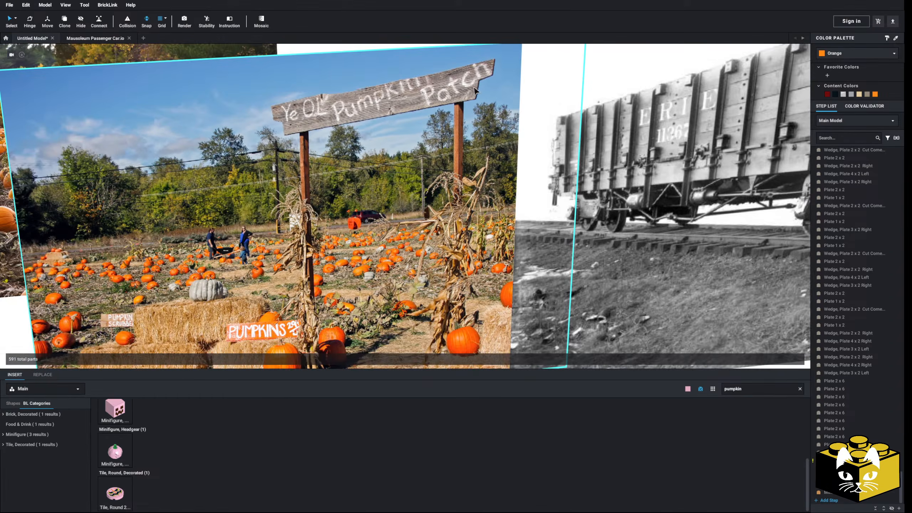
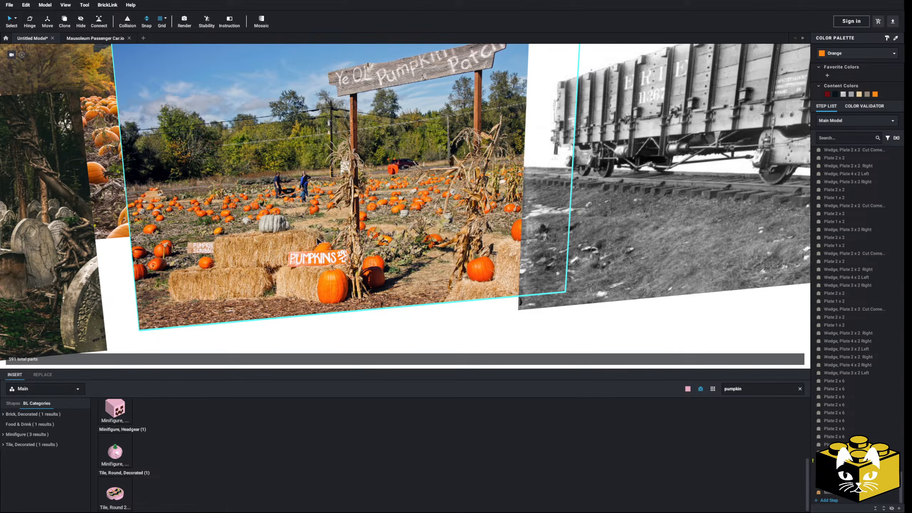
# Examine the flatcar deck around the exposed axle and compare it with the pumpkin field reference photo.
pyautogui.scroll(-8, 315, 240)
pyautogui.moveTo(397, 297); pyautogui.dragTo(195, 269, button='middle')
pyautogui.moveTo(394, 278); pyautogui.dragTo(275, 295, button='middle')
pyautogui.scroll(3, 486, 297)
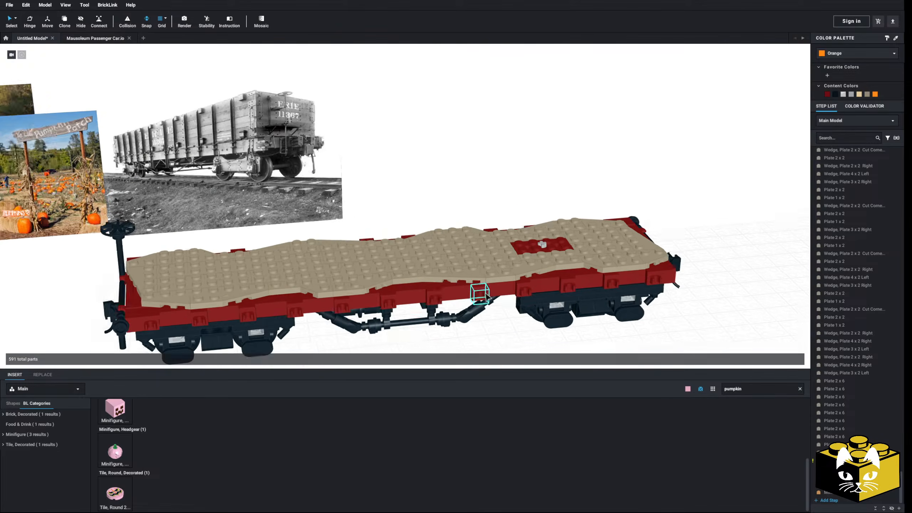
pyautogui.scroll(3, 486, 296)
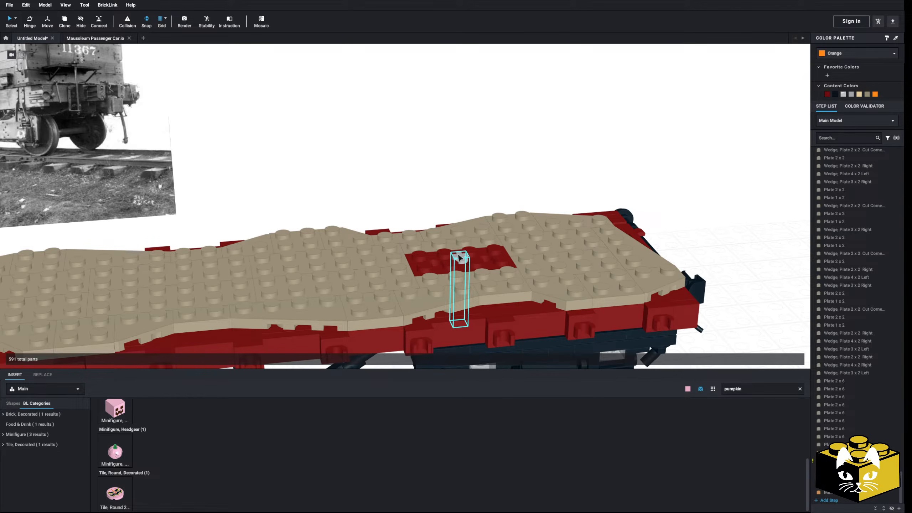
pyautogui.moveTo(397, 285); pyautogui.dragTo(508, 270)
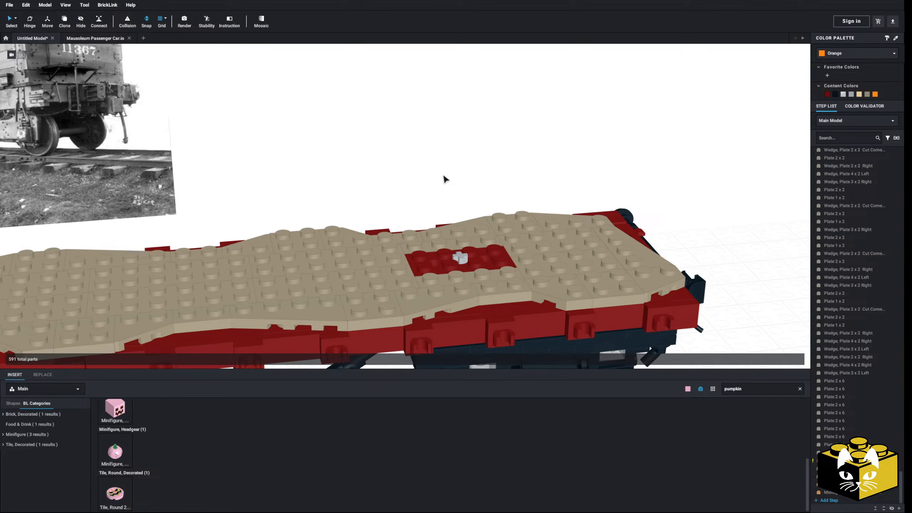
pyautogui.scroll(-4, 444, 175)
pyautogui.moveTo(347, 216); pyautogui.dragTo(532, 211, button='middle')
pyautogui.moveTo(377, 237); pyautogui.dragTo(432, 242, button='middle')
pyautogui.scroll(4, 433, 241)
pyautogui.scroll(-3, 433, 242)
pyautogui.moveTo(339, 131); pyautogui.dragTo(367, 203)
pyautogui.scroll(5, 384, 208)
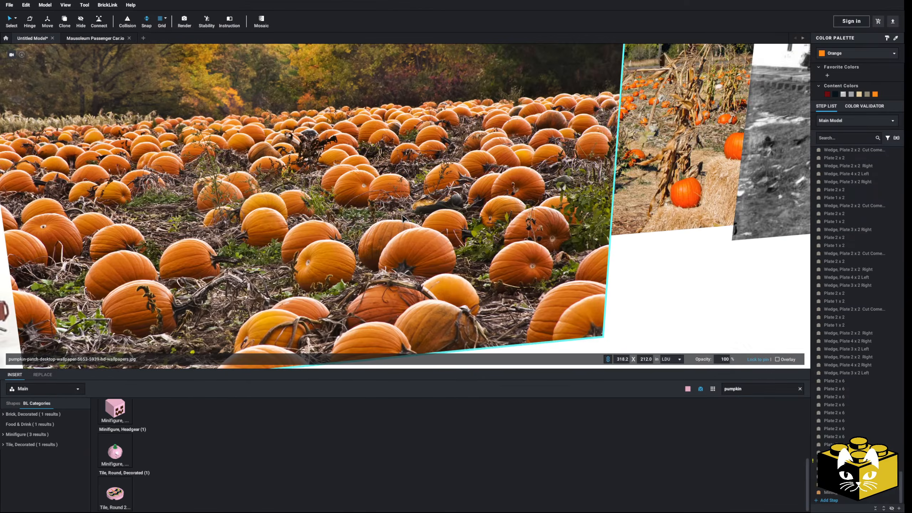
# Examine the whole Dark Tan deck of the flatcar alongside the two Orange pumpkins.
pyautogui.scroll(-5, 393, 275)
pyautogui.hotkey('ctrl', 'z')
pyautogui.click(503, 323)
pyautogui.scroll(-2, 503, 323)
pyautogui.moveTo(503, 323); pyautogui.dragTo(352, 276, button='middle')
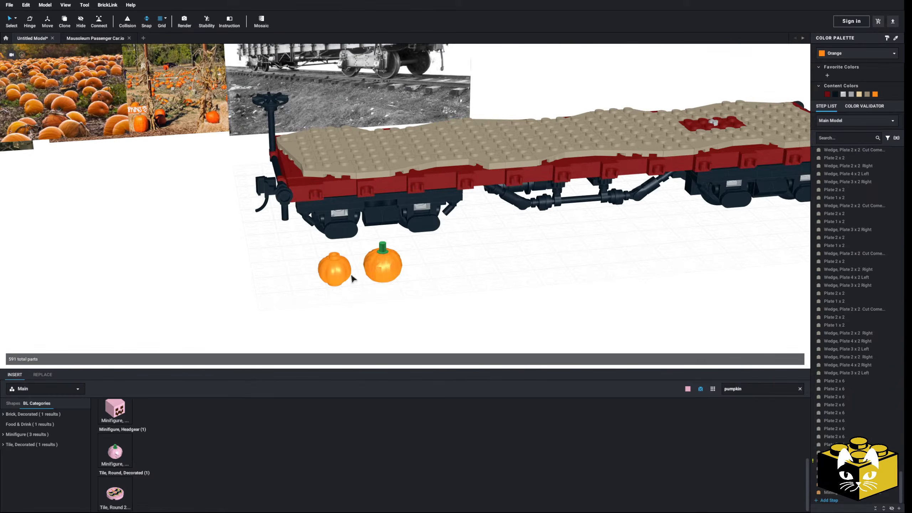
pyautogui.moveTo(485, 230); pyautogui.dragTo(409, 288, button='right')
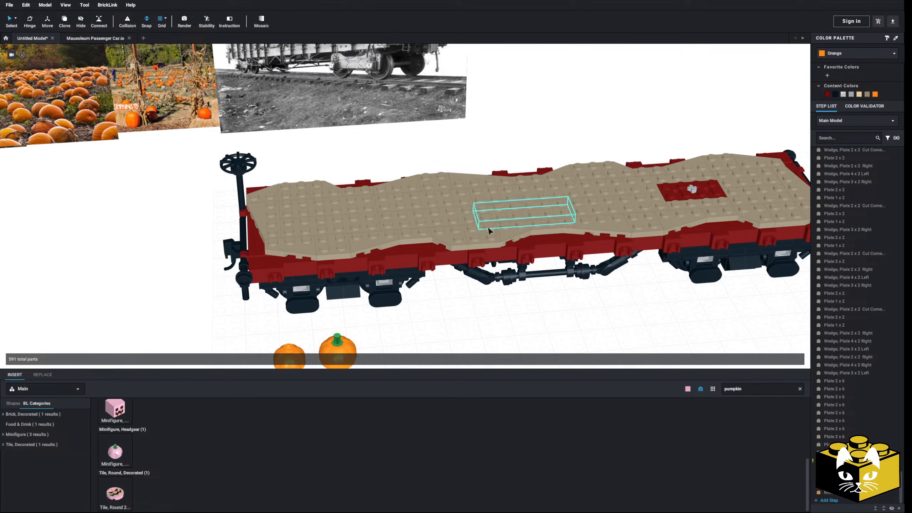
pyautogui.moveTo(80, 222); pyautogui.dragTo(332, 314, button='right')
pyautogui.scroll(-3, 330, 311)
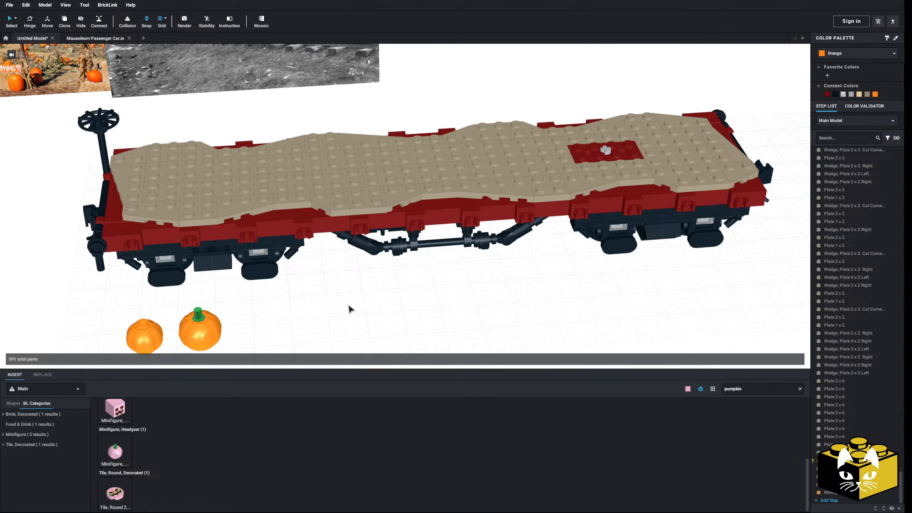
pyautogui.click(386, 337)
pyautogui.scroll(-2, 383, 337)
pyautogui.moveTo(382, 336); pyautogui.dragTo(457, 347, button='middle')
pyautogui.moveTo(319, 291); pyautogui.dragTo(244, 286, button='middle')
# Add a modified plate with an octagonal bar frame from the Plate, Modified parts on the ground beside the flatcar.
pyautogui.scroll(3, 346, 305)
pyautogui.scroll(-2, 395, 338)
pyautogui.scroll(-5, 558, 435)
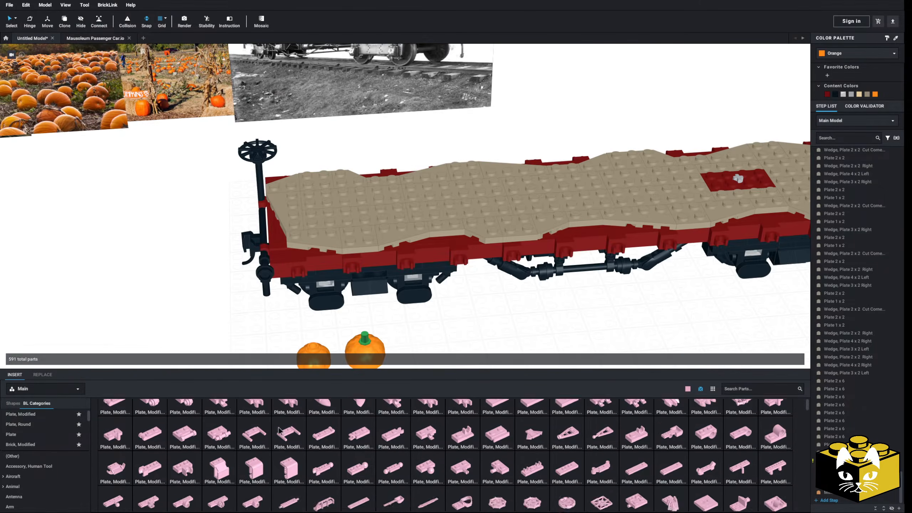
pyautogui.moveTo(533, 404); pyautogui.dragTo(157, 315)
pyautogui.scroll(3, 197, 348)
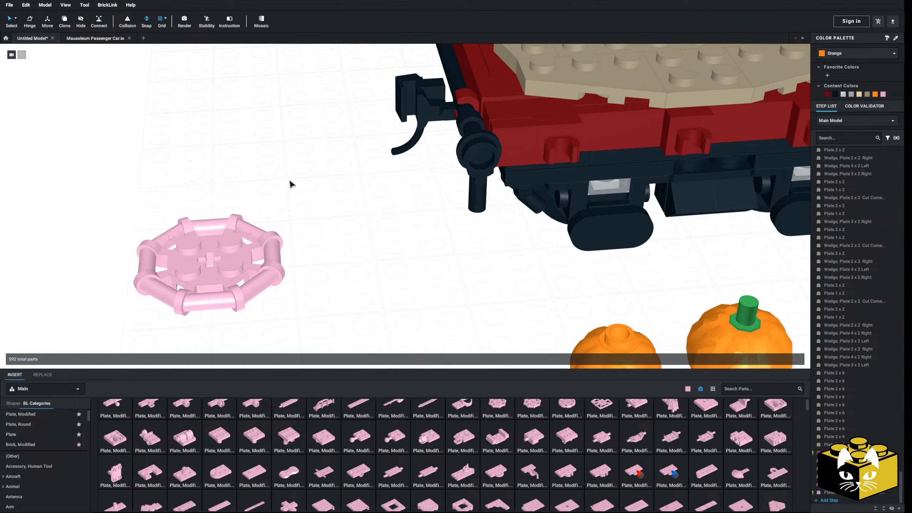
pyautogui.scroll(-3, 294, 183)
pyautogui.moveTo(293, 183); pyautogui.dragTo(287, 255, button='middle')
pyautogui.scroll(-2, 199, 208)
pyautogui.scroll(6, 228, 228)
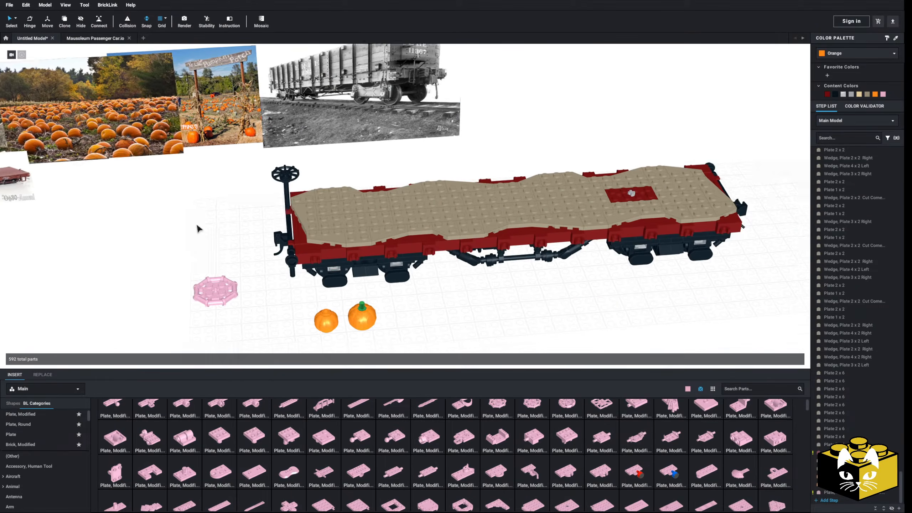
# Examine the flatcar's length and its axle end against the pumpkin patch reference photos.
pyautogui.scroll(-2, 480, 332)
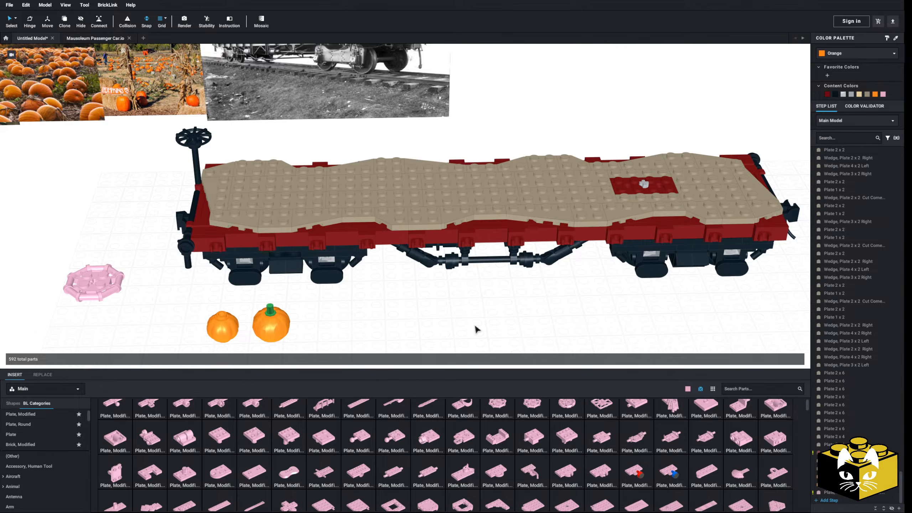
pyautogui.scroll(4, 537, 307)
pyautogui.moveTo(538, 306); pyautogui.dragTo(437, 304, button='middle')
pyautogui.moveTo(436, 304); pyautogui.dragTo(462, 300, button='right')
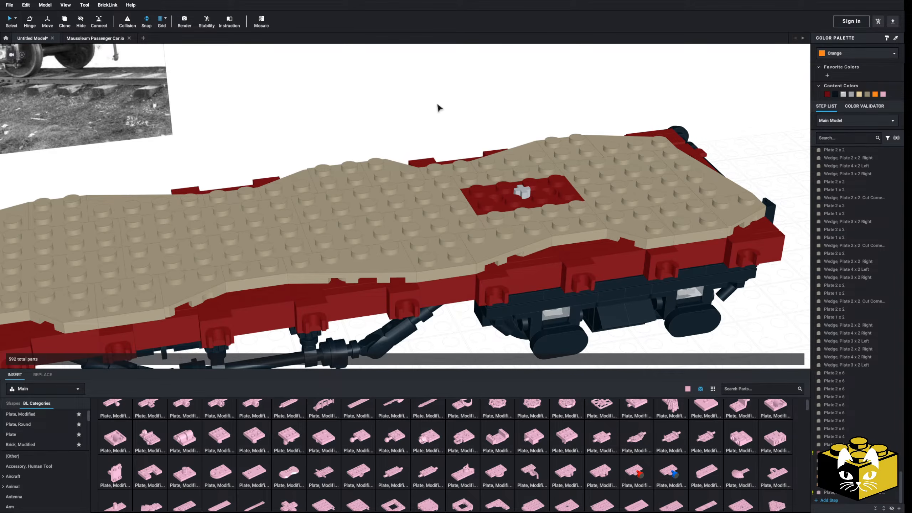
pyautogui.scroll(-5, 436, 104)
pyautogui.moveTo(436, 104); pyautogui.dragTo(529, 135, button='middle')
pyautogui.moveTo(374, 230); pyautogui.dragTo(400, 226, button='middle')
pyautogui.scroll(3, 398, 226)
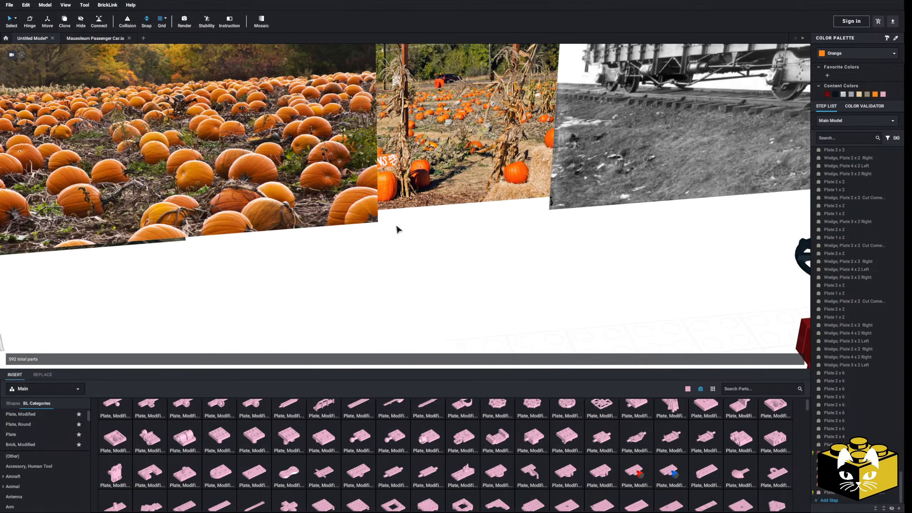
pyautogui.scroll(-2, 395, 223)
pyautogui.scroll(3, 407, 228)
pyautogui.scroll(-3, 343, 239)
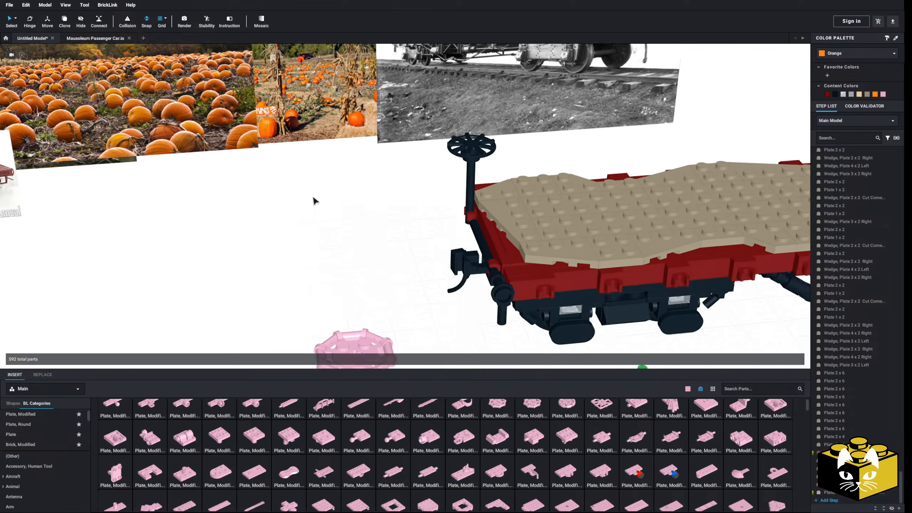
pyautogui.scroll(-3, 329, 197)
# Inspect the deck around the exposed axle and browse the part categories for a part to use there.
pyautogui.scroll(6, 395, 210)
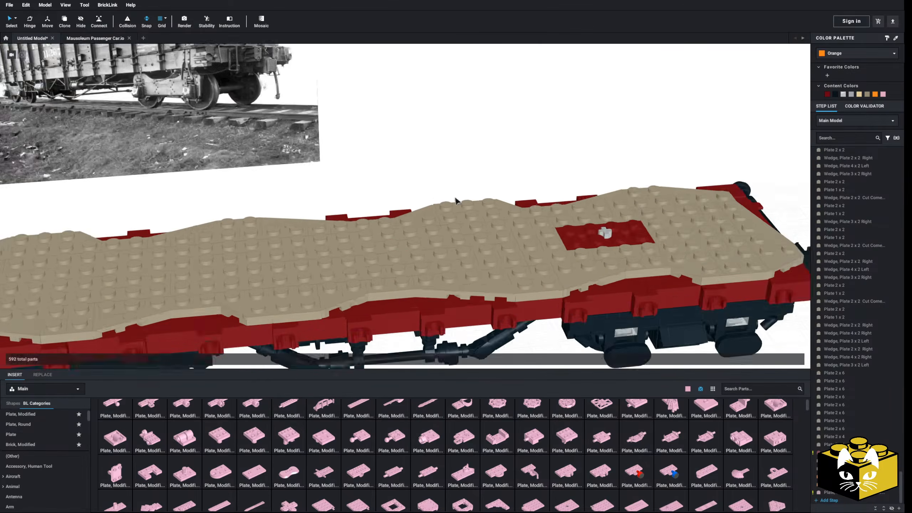
pyautogui.moveTo(363, 184); pyautogui.dragTo(372, 175, button='middle')
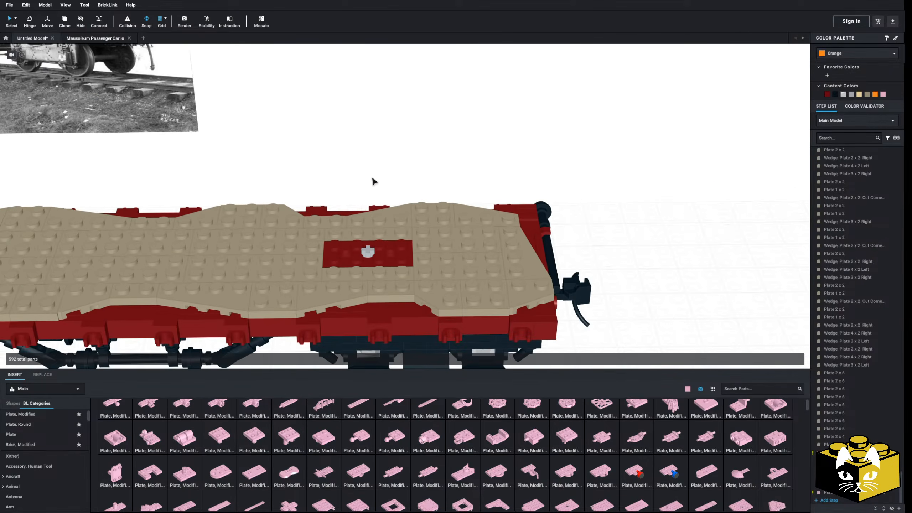
pyautogui.moveTo(371, 176); pyautogui.dragTo(378, 177, button='right')
pyautogui.scroll(2, 378, 176)
pyautogui.moveTo(378, 176); pyautogui.dragTo(358, 164, button='middle')
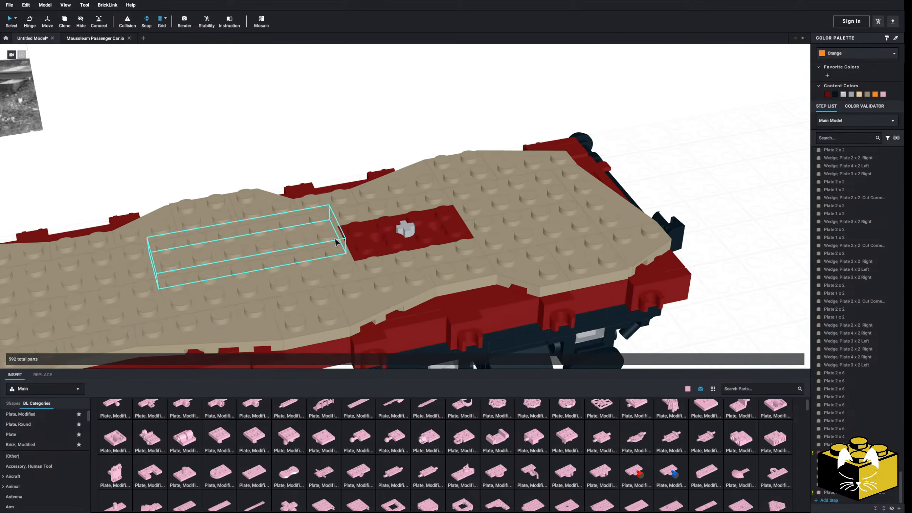
pyautogui.scroll(-15, 60, 438)
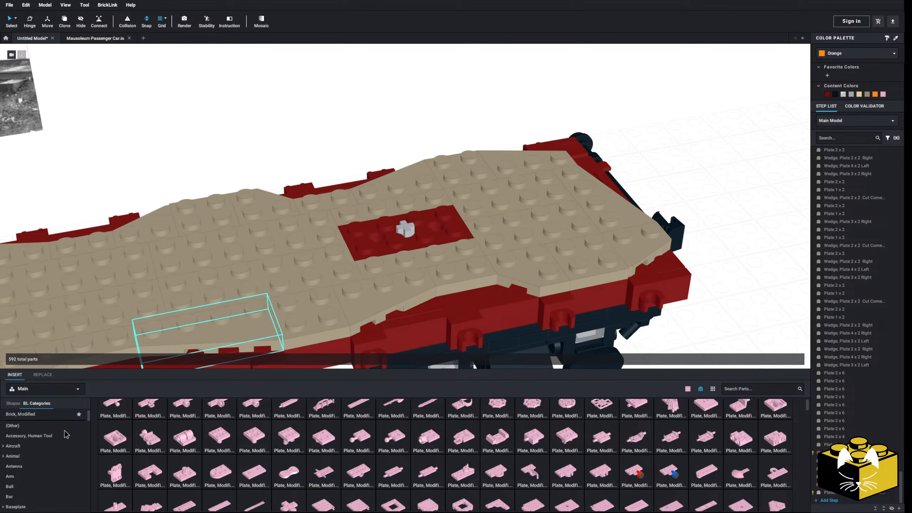
pyautogui.scroll(-20, 54, 440)
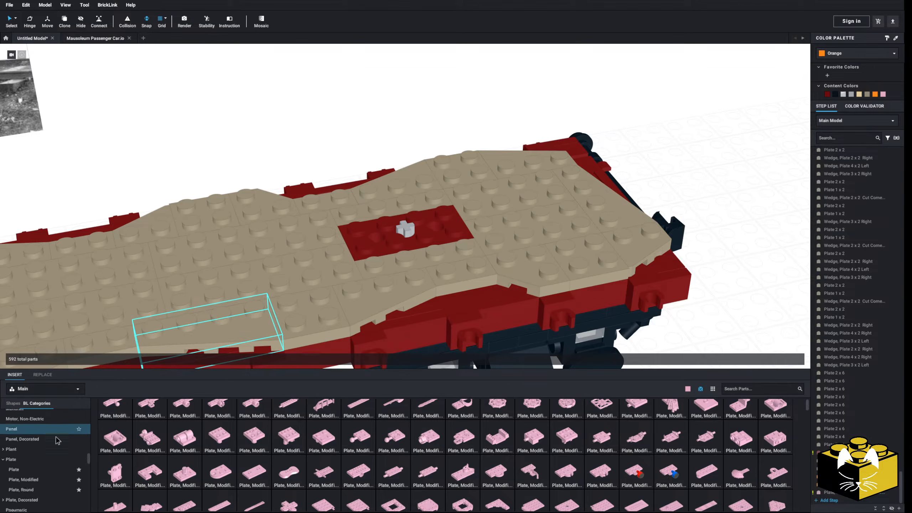
pyautogui.scroll(-3, 54, 439)
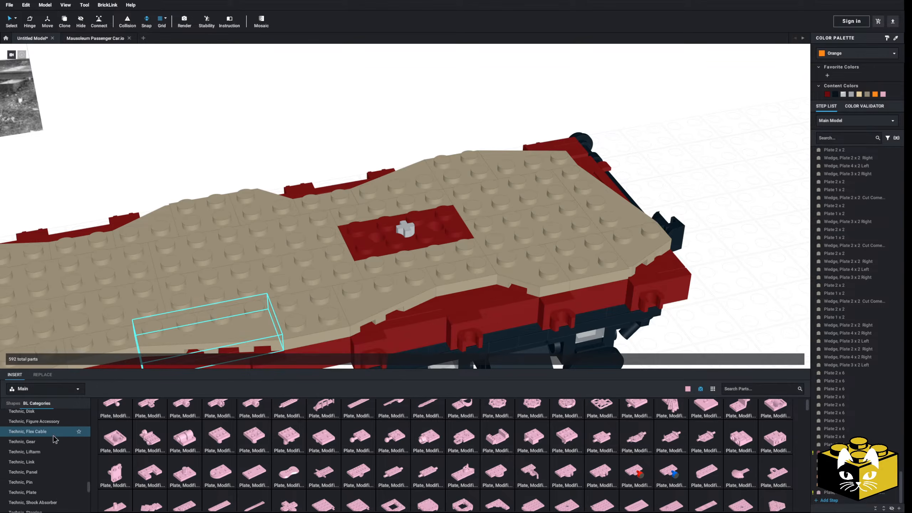
pyautogui.scroll(-5, 225, 155)
pyautogui.scroll(5, 262, 152)
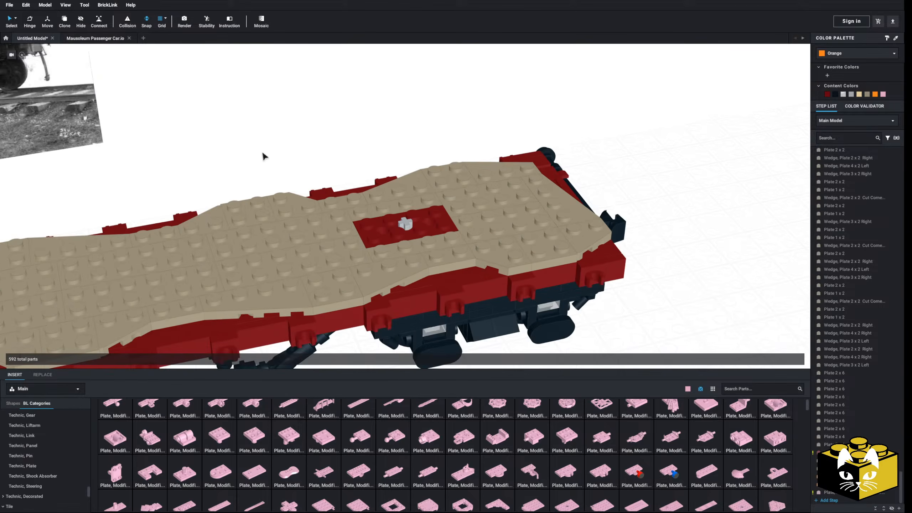
pyautogui.scroll(-3, 266, 154)
pyautogui.scroll(3, 266, 154)
# Delete the small Dark Red plate surrounding the exposed axle in the deck.
pyautogui.click(365, 242)
pyautogui.press('Delete')
pyautogui.scroll(-4, 364, 243)
pyautogui.moveTo(402, 244); pyautogui.dragTo(369, 227, button='right')
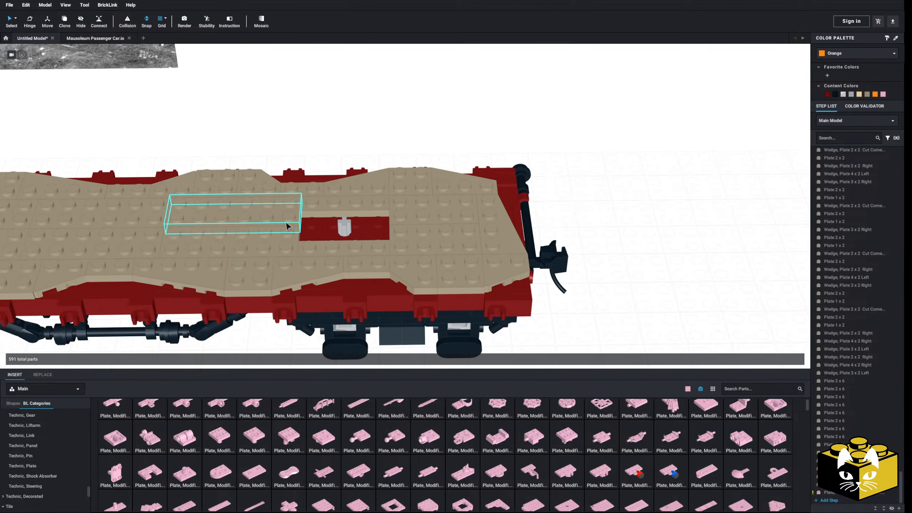
# Delete the Dark Tan Plate 2 x 6 pieces and Plate 1 x 4 pieces around the axle to open a larger recess.
pyautogui.moveTo(285, 224); pyautogui.dragTo(309, 247, button='right')
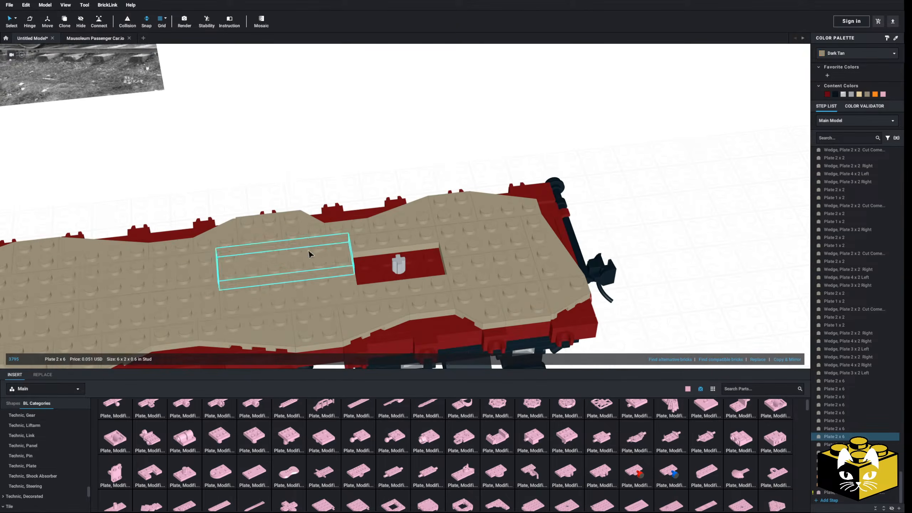
pyautogui.press('Delete')
pyautogui.click(328, 286)
pyautogui.press('Delete')
pyautogui.click(375, 250)
pyautogui.press('Delete')
pyautogui.click(376, 290)
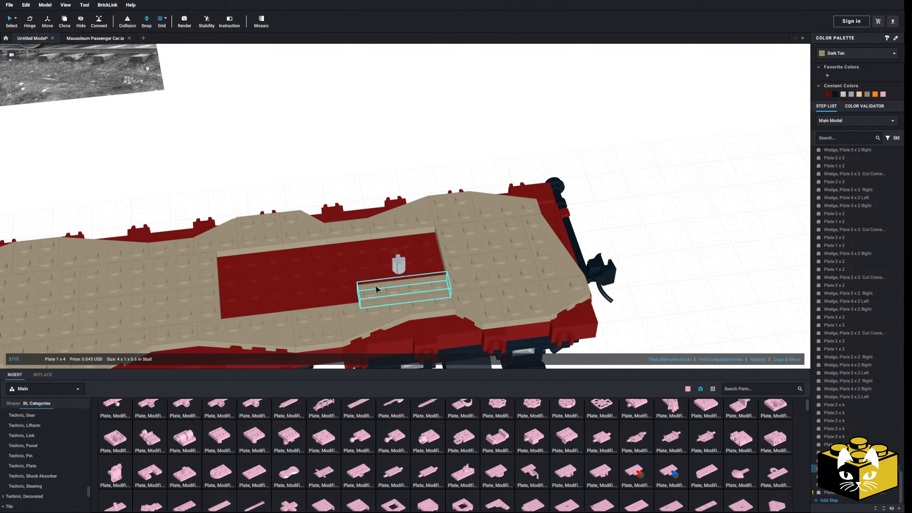
pyautogui.press('Delete')
pyautogui.click(369, 281)
pyautogui.press('Delete')
pyautogui.moveTo(366, 196)
pyautogui.mouseDown(button='right')
pyautogui.moveTo(365, 175)
pyautogui.moveTo(358, 198)
pyautogui.mouseUp(button='right')
pyautogui.scroll(3, 358, 197)
pyautogui.moveTo(359, 197); pyautogui.dragTo(284, 282, button='middle')
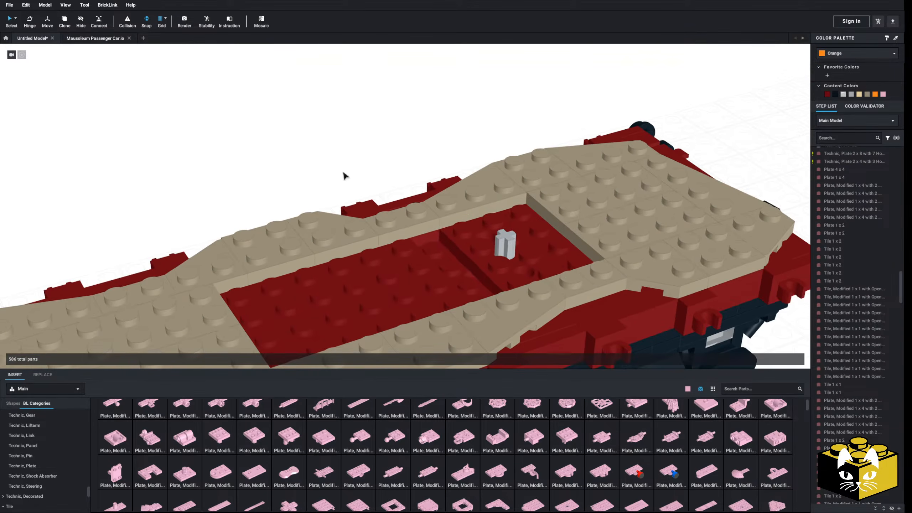
# Place a 2 x 2 round tile with a hole over the axle in the deck recess.
pyautogui.click(500, 240)
pyautogui.moveTo(502, 241); pyautogui.dragTo(444, 202, button='middle')
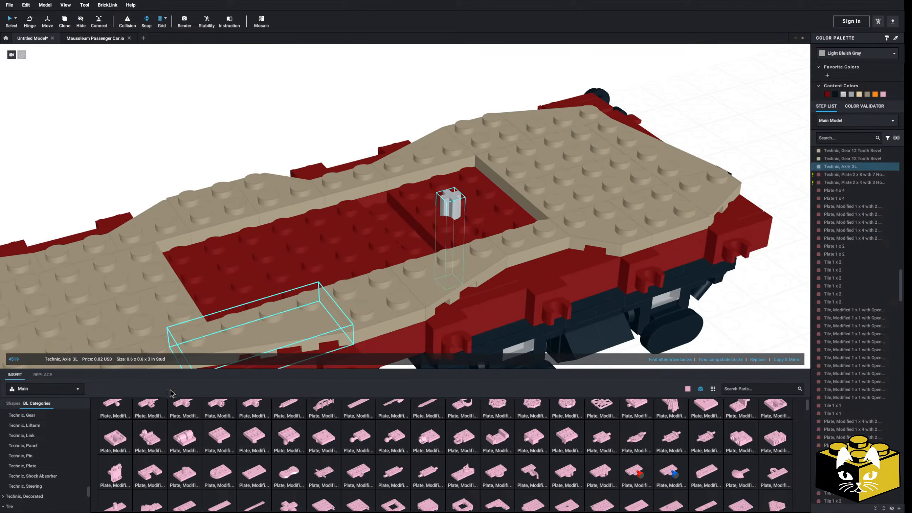
pyautogui.scroll(-5, 42, 447)
pyautogui.click(34, 446)
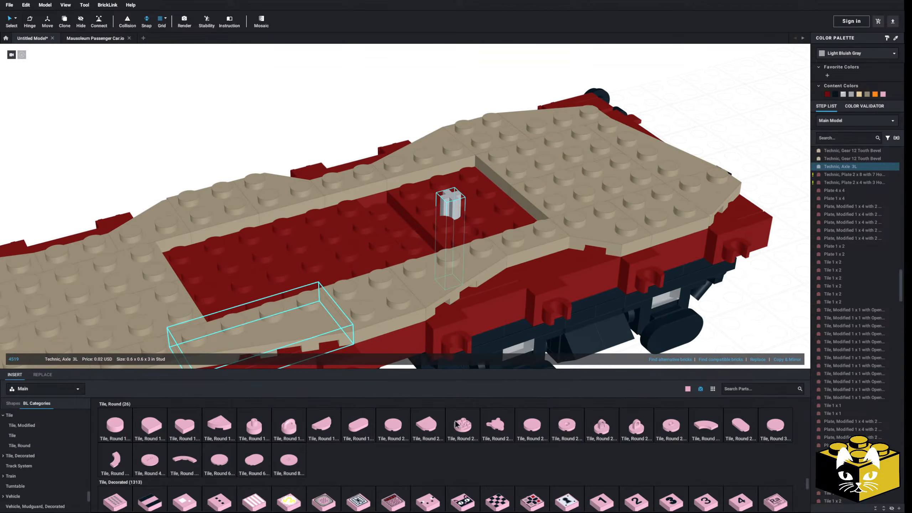
pyautogui.moveTo(565, 414); pyautogui.dragTo(446, 217)
pyautogui.press('Escape')
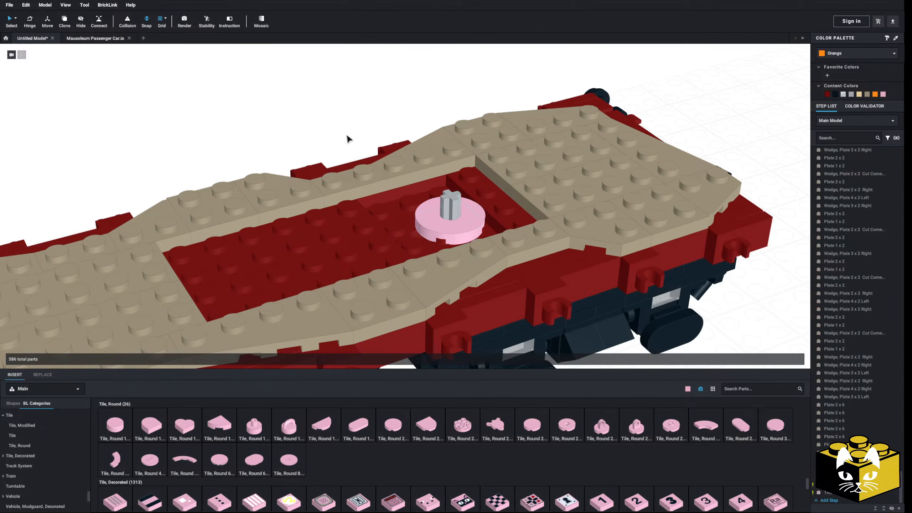
# Place a Technic, Gear 12 Tooth Bevel on the axle above the round tile.
pyautogui.moveTo(334, 140); pyautogui.dragTo(253, 142, button='middle')
pyautogui.scroll(-3, 208, 316)
pyautogui.scroll(-1, 62, 471)
pyautogui.scroll(5, 57, 460)
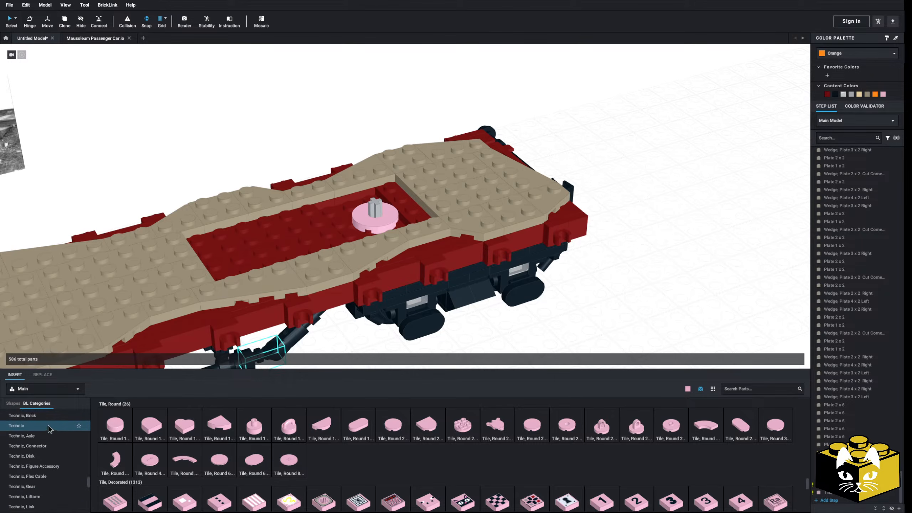
pyautogui.click(42, 462)
pyautogui.moveTo(284, 429); pyautogui.dragTo(379, 209)
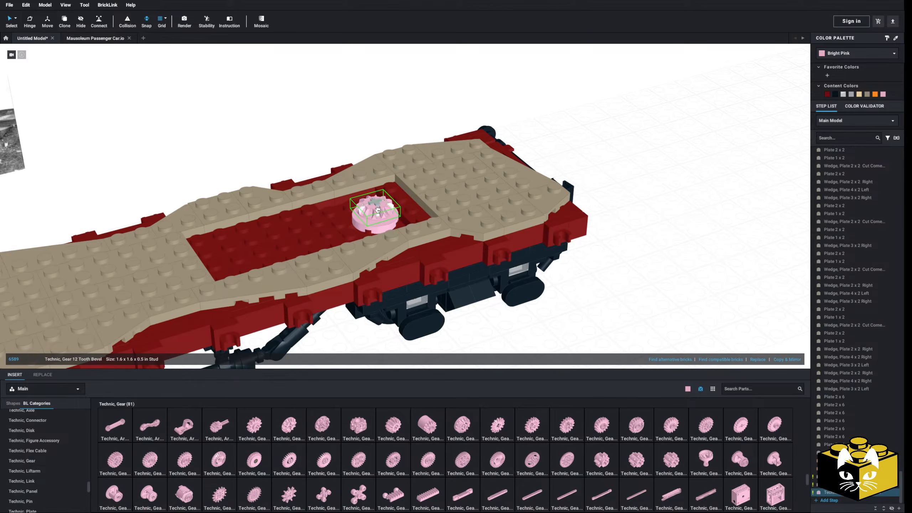
pyautogui.moveTo(377, 209); pyautogui.dragTo(387, 234, button='right')
pyautogui.scroll(5, 387, 234)
pyautogui.scroll(-1, 386, 235)
pyautogui.moveTo(322, 142); pyautogui.dragTo(325, 135)
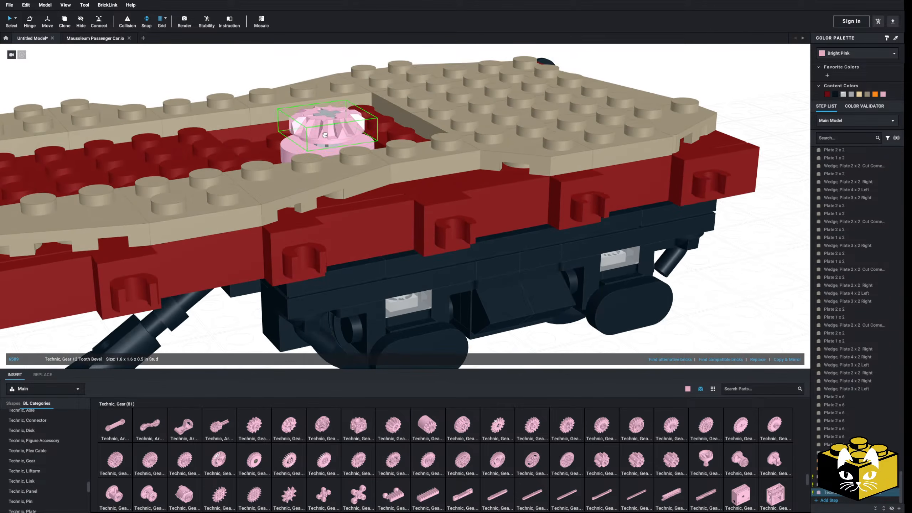
pyautogui.click(240, 75)
pyautogui.scroll(-3, 242, 86)
pyautogui.moveTo(245, 94); pyautogui.dragTo(252, 152, button='right')
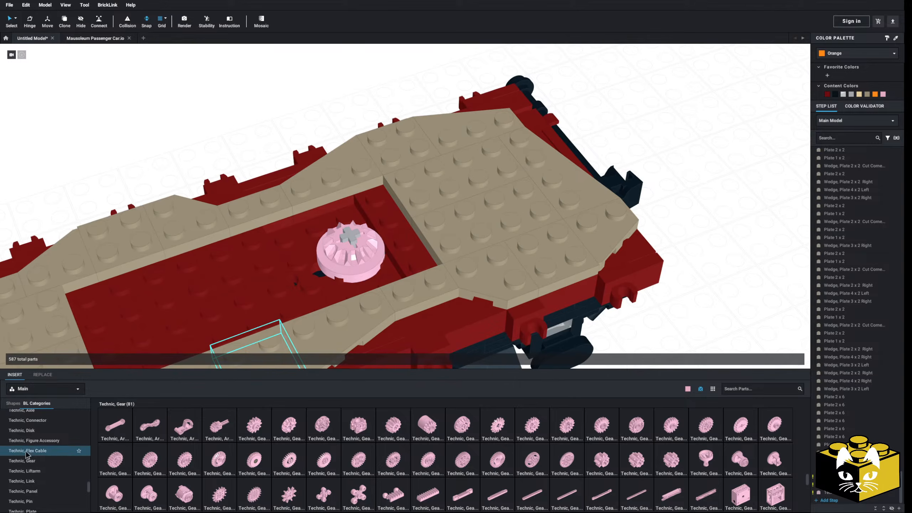
# Place a Technic, Brick 1 x 2 with Hole upright in the recess beside the bevel gear.
pyautogui.scroll(1, 36, 451)
pyautogui.click(34, 428)
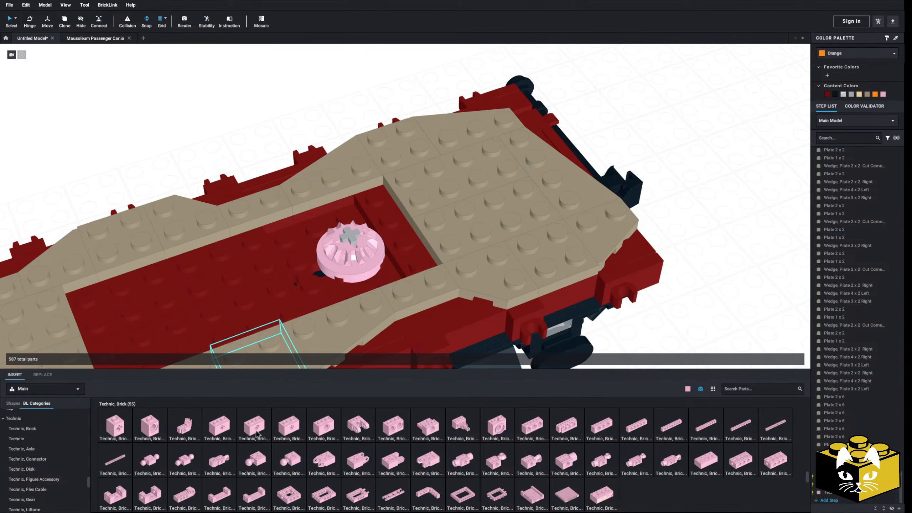
pyautogui.moveTo(334, 429); pyautogui.dragTo(395, 216)
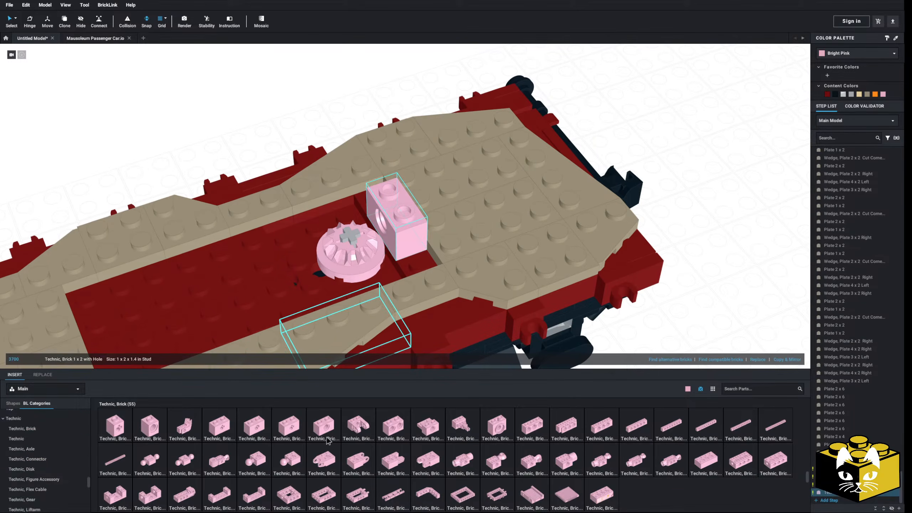
pyautogui.moveTo(307, 267); pyautogui.dragTo(280, 251)
pyautogui.press('Escape')
# Place a second Technic, Brick 1 x 2 with Hole upright in the recess on the opposite side of the bevel gear.
pyautogui.click(265, 256)
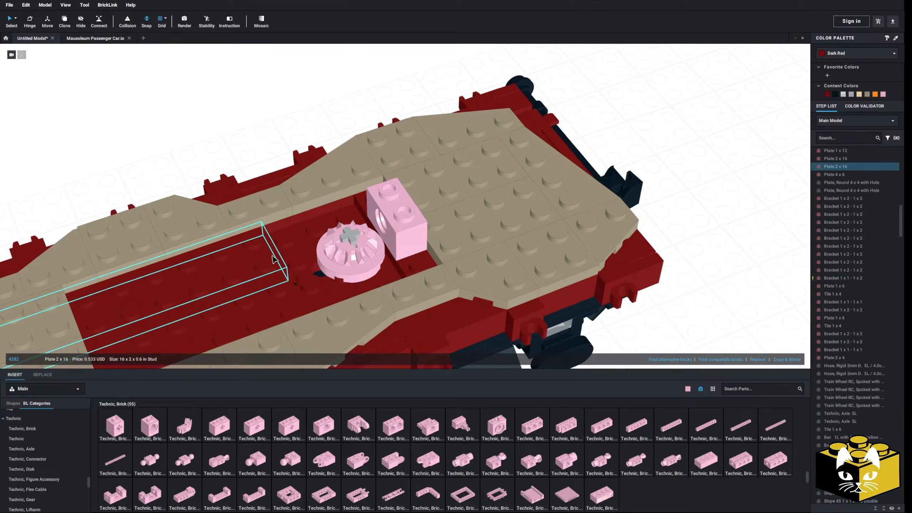
pyautogui.moveTo(328, 433); pyautogui.dragTo(265, 252)
pyautogui.moveTo(265, 252); pyautogui.dragTo(208, 215, button='right')
# Raise both Technic bricks with holes by inserting a Plate 1 x 2 beneath each one.
pyautogui.click(410, 211)
pyautogui.keyDown('ctrl'); pyautogui.click(273, 227); pyautogui.keyUp('ctrl')
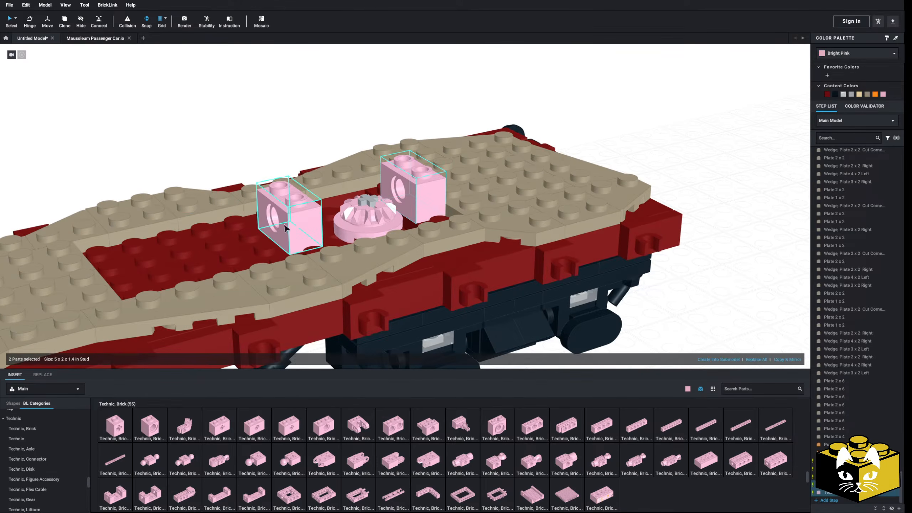
pyautogui.moveTo(273, 227); pyautogui.dragTo(234, 141)
pyautogui.scroll(8, 54, 445)
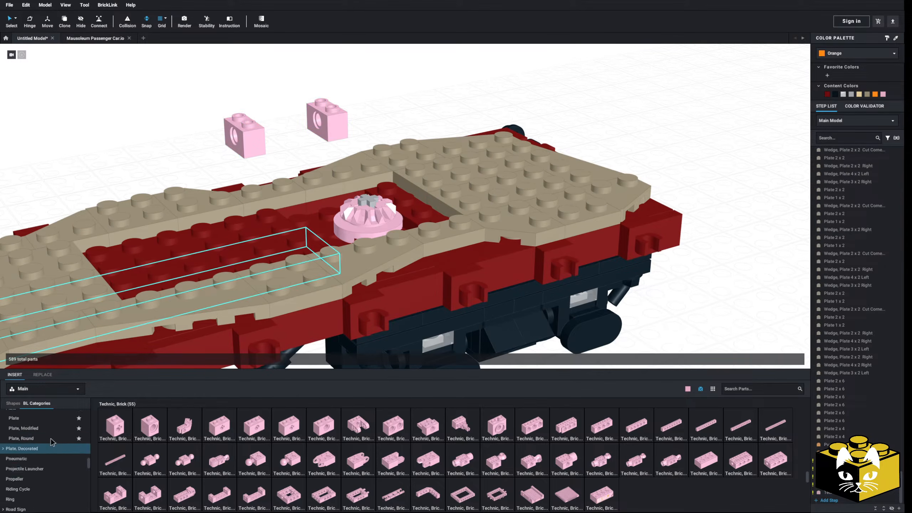
pyautogui.click(32, 452)
pyautogui.moveTo(156, 423); pyautogui.dragTo(413, 201)
pyautogui.moveTo(149, 426); pyautogui.dragTo(291, 230)
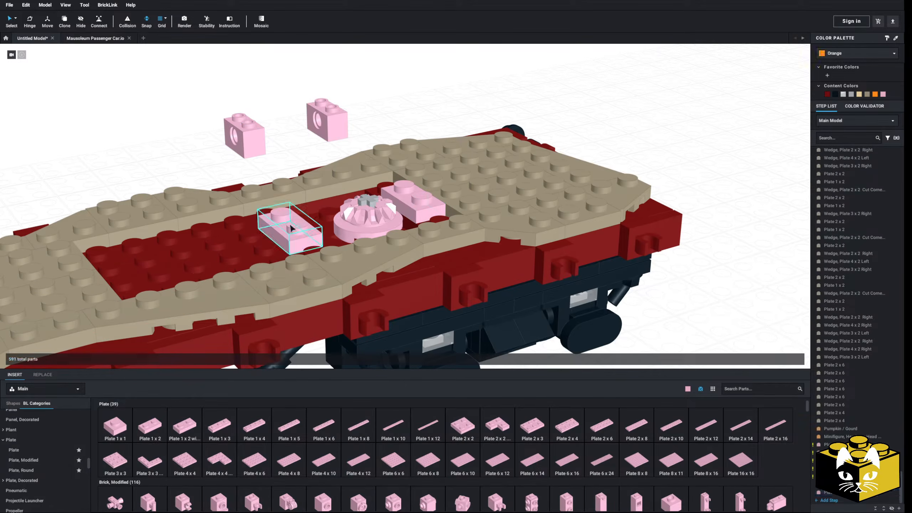
pyautogui.moveTo(197, 87); pyautogui.dragTo(413, 187)
pyautogui.press('Escape')
# Examine the tan bevel gears inside the truck from beneath the car.
pyautogui.scroll(-4, 36, 439)
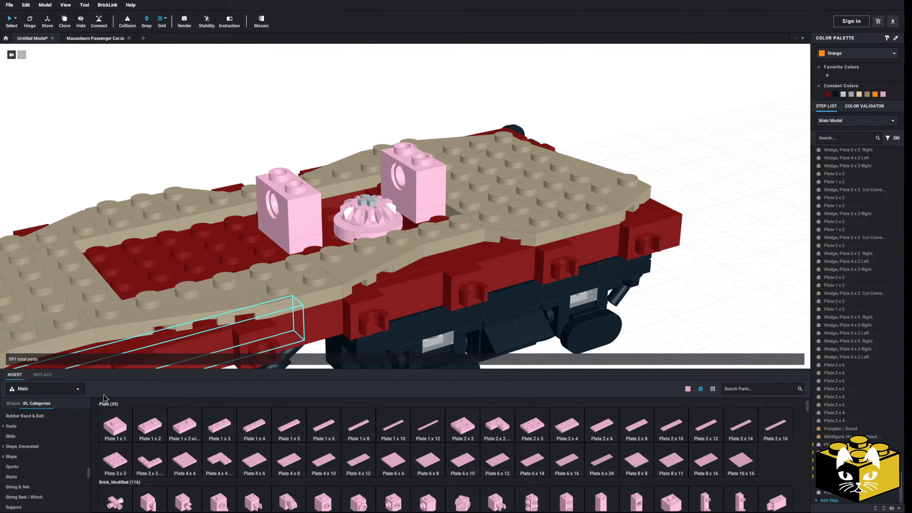
pyautogui.scroll(-5, 241, 154)
pyautogui.moveTo(240, 161)
pyautogui.mouseDown(button='right')
pyautogui.moveTo(233, 174)
pyautogui.moveTo(235, 162)
pyautogui.mouseUp(button='right')
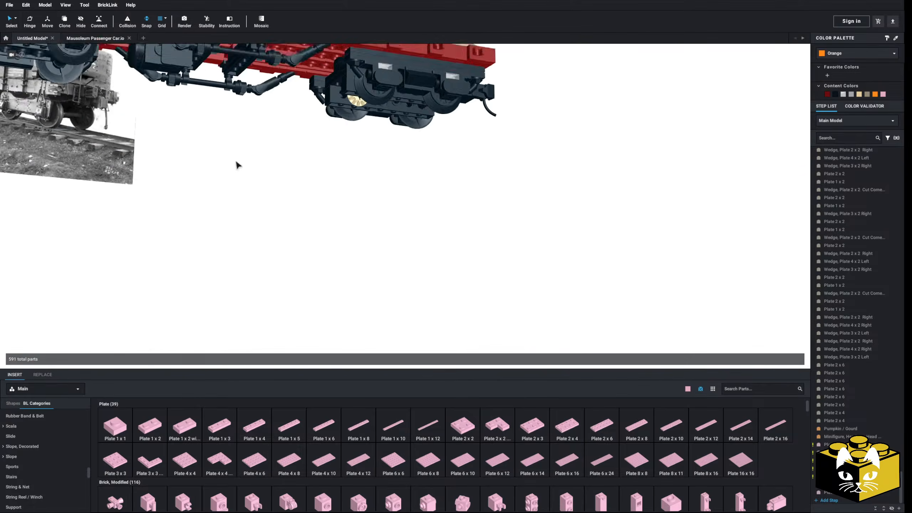
pyautogui.moveTo(236, 162); pyautogui.dragTo(245, 266, button='middle')
pyautogui.moveTo(245, 266); pyautogui.dragTo(248, 248, button='right')
pyautogui.moveTo(248, 248); pyautogui.dragTo(249, 281, button='middle')
pyautogui.moveTo(249, 280); pyautogui.dragTo(279, 247, button='right')
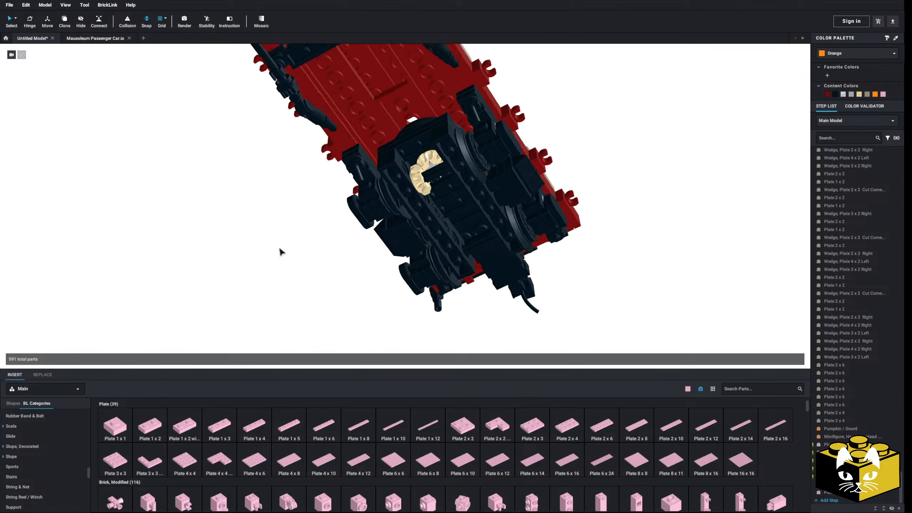
pyautogui.scroll(3, 279, 248)
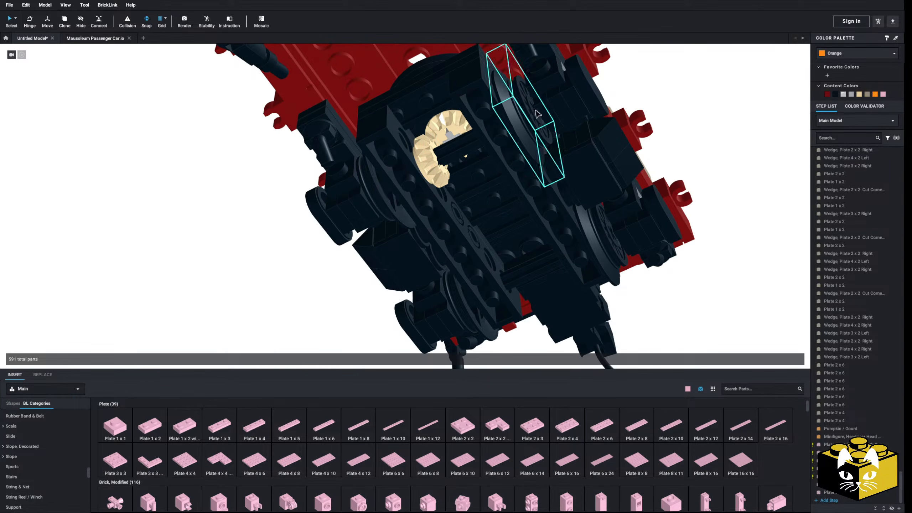
pyautogui.moveTo(274, 255); pyautogui.dragTo(279, 237, button='right')
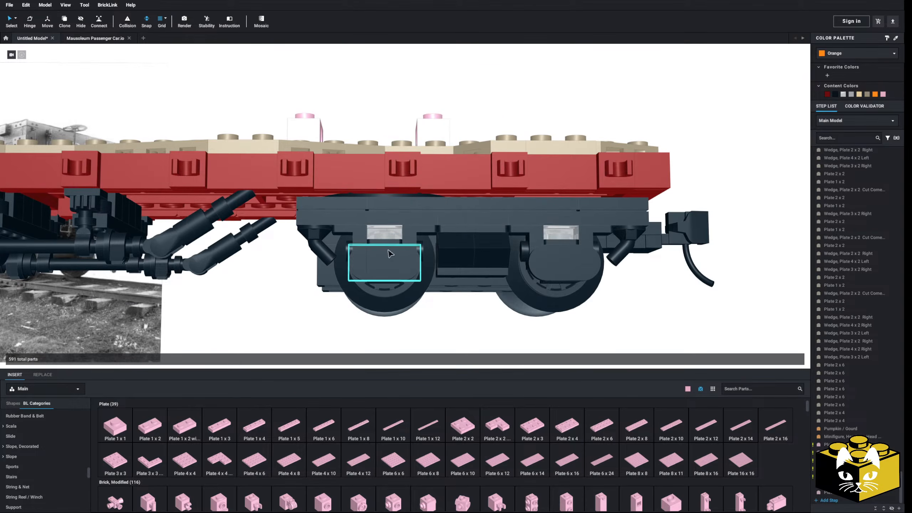
# Check how the deck mechanism lines up with the truck below it, viewing the car from the side, above and beneath.
pyautogui.scroll(-3, 252, 296)
pyautogui.moveTo(259, 297); pyautogui.dragTo(261, 302, button='right')
pyautogui.moveTo(261, 302); pyautogui.dragTo(255, 269, button='middle')
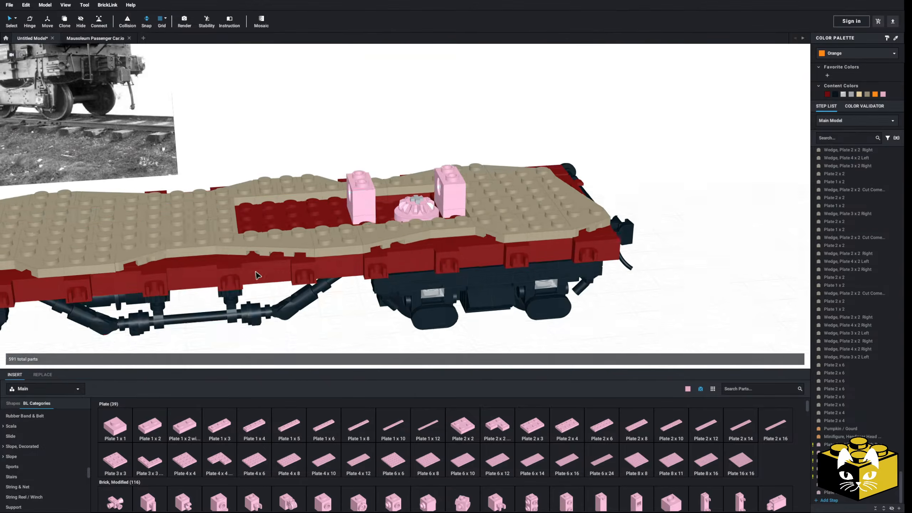
pyautogui.moveTo(256, 270); pyautogui.dragTo(261, 272, button='right')
pyautogui.moveTo(418, 310); pyautogui.dragTo(376, 310, button='right')
pyautogui.scroll(-3, 408, 308)
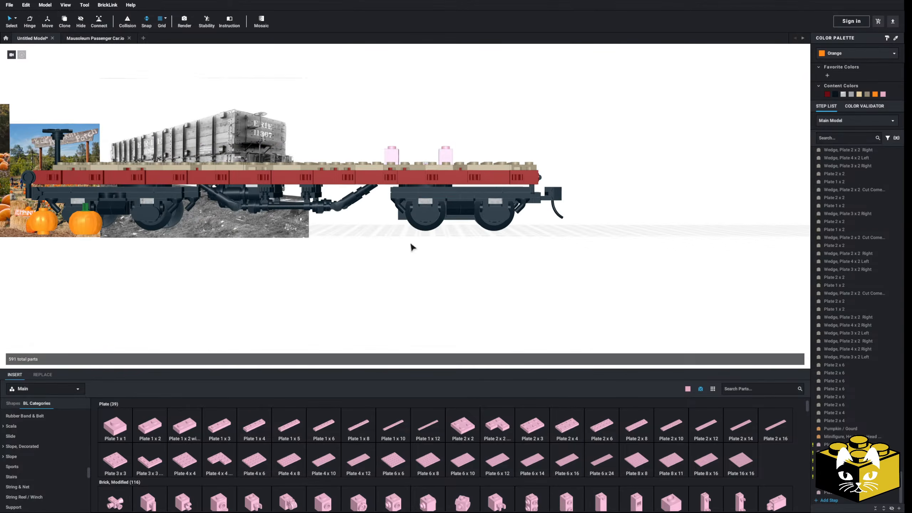
pyautogui.moveTo(355, 240); pyautogui.dragTo(357, 243, button='right')
pyautogui.moveTo(358, 242); pyautogui.dragTo(396, 244, button='middle')
pyautogui.moveTo(395, 245); pyautogui.dragTo(401, 254, button='right')
pyautogui.moveTo(401, 255); pyautogui.dragTo(353, 248, button='middle')
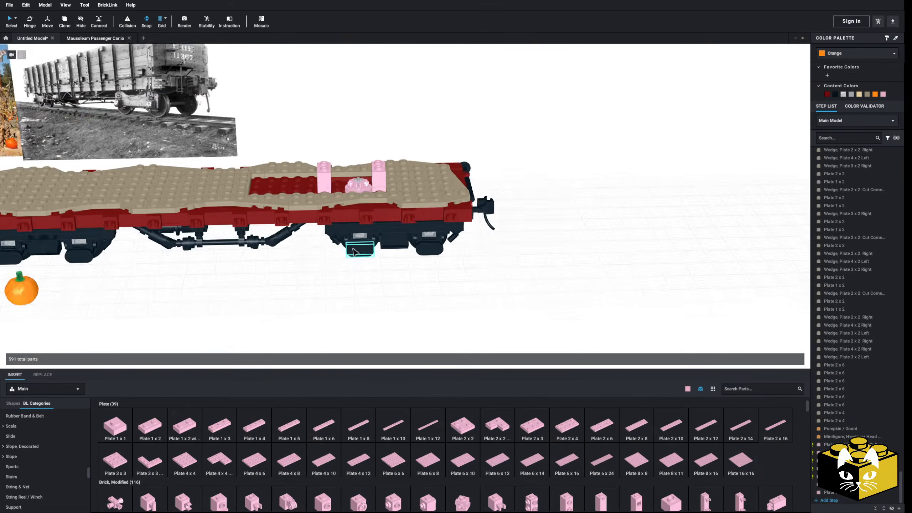
pyautogui.scroll(2, 352, 262)
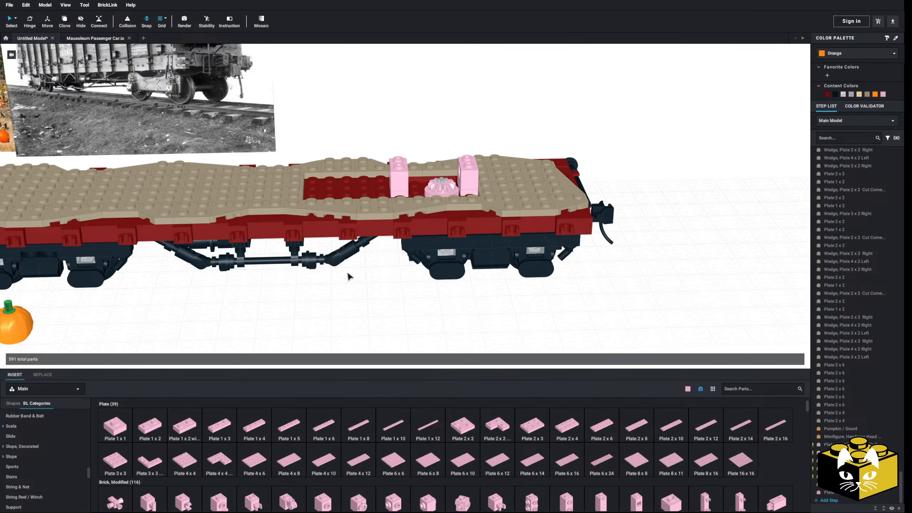
pyautogui.moveTo(348, 272); pyautogui.dragTo(360, 245, button='right')
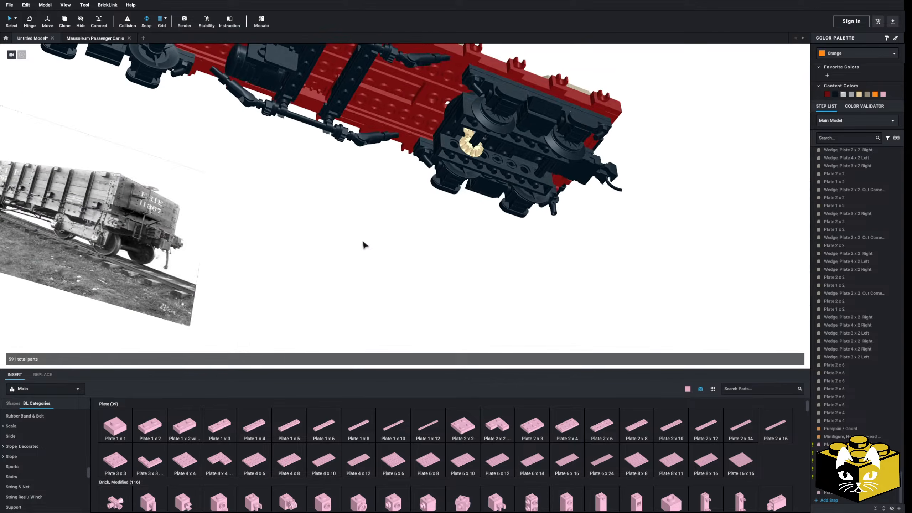
pyautogui.moveTo(360, 245); pyautogui.dragTo(337, 272, button='middle')
pyautogui.scroll(5, 337, 272)
pyautogui.scroll(-6, 337, 272)
pyautogui.scroll(-4, 428, 202)
pyautogui.moveTo(413, 210); pyautogui.dragTo(384, 236, button='right')
pyautogui.moveTo(361, 275); pyautogui.dragTo(366, 240, button='right')
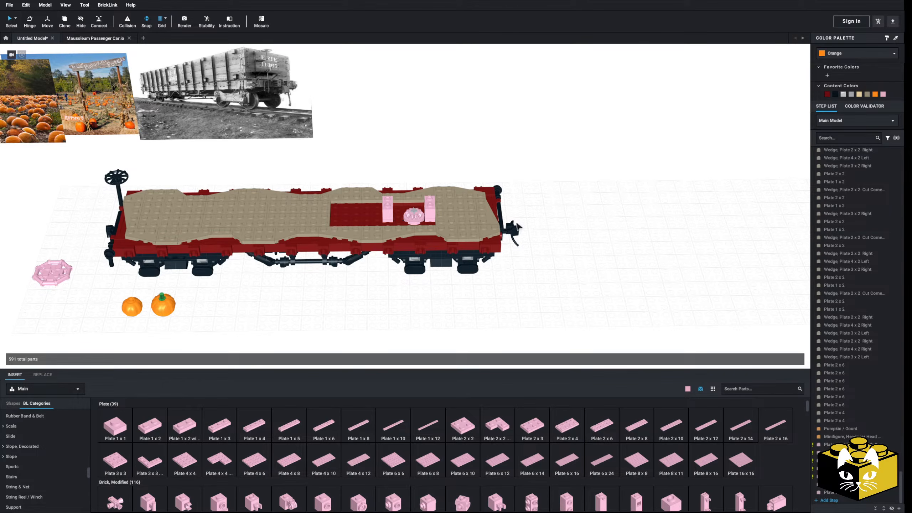
# Inspect the coupler-end truck's gears, wheel axle and Technic beams up close from below.
pyautogui.click(510, 230)
pyautogui.click(571, 237)
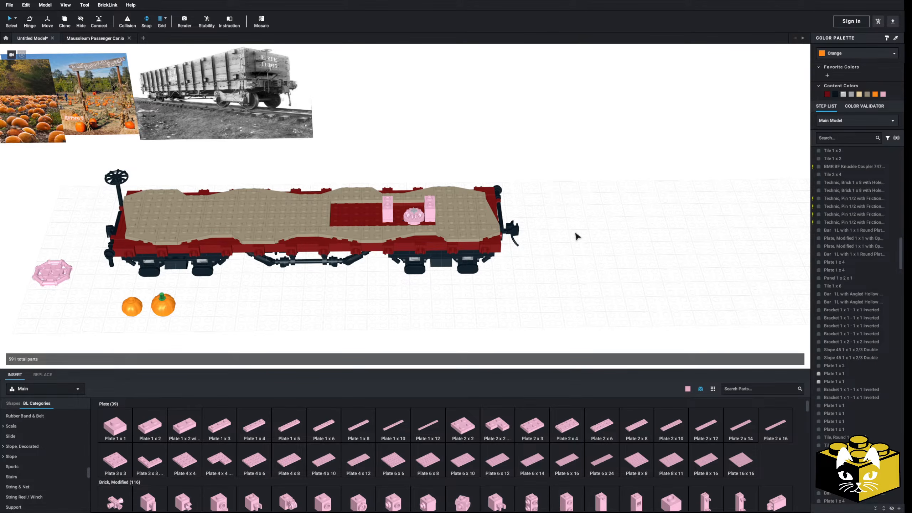
pyautogui.moveTo(553, 233); pyautogui.dragTo(548, 223, button='right')
pyautogui.scroll(5, 547, 224)
pyautogui.moveTo(406, 251); pyautogui.dragTo(428, 252, button='middle')
pyautogui.moveTo(428, 253); pyautogui.dragTo(427, 234, button='right')
pyautogui.scroll(5, 427, 235)
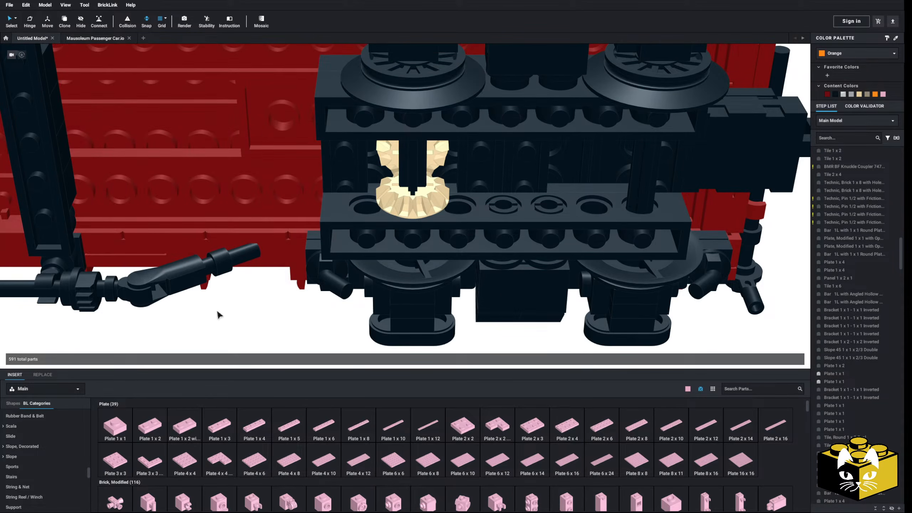
pyautogui.scroll(-4, 217, 312)
pyautogui.moveTo(218, 311); pyautogui.dragTo(393, 254, button='right')
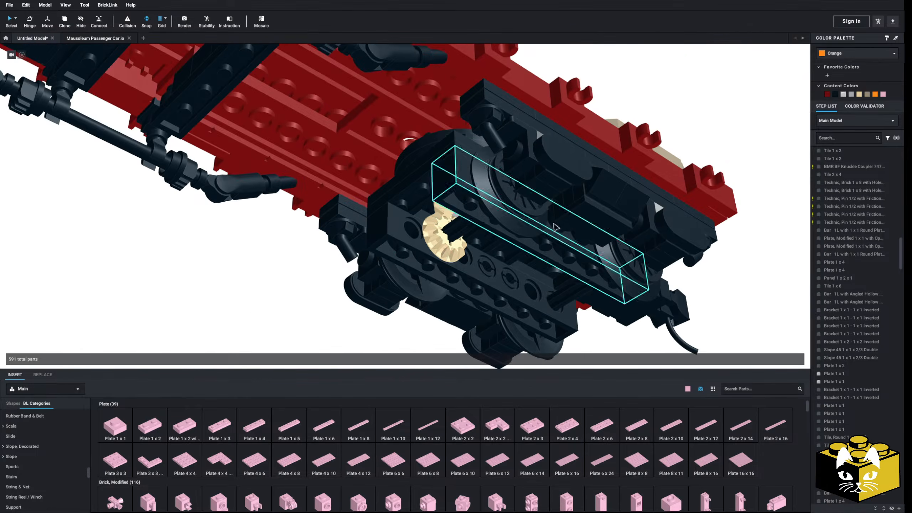
pyautogui.moveTo(223, 262); pyautogui.dragTo(402, 252, button='right')
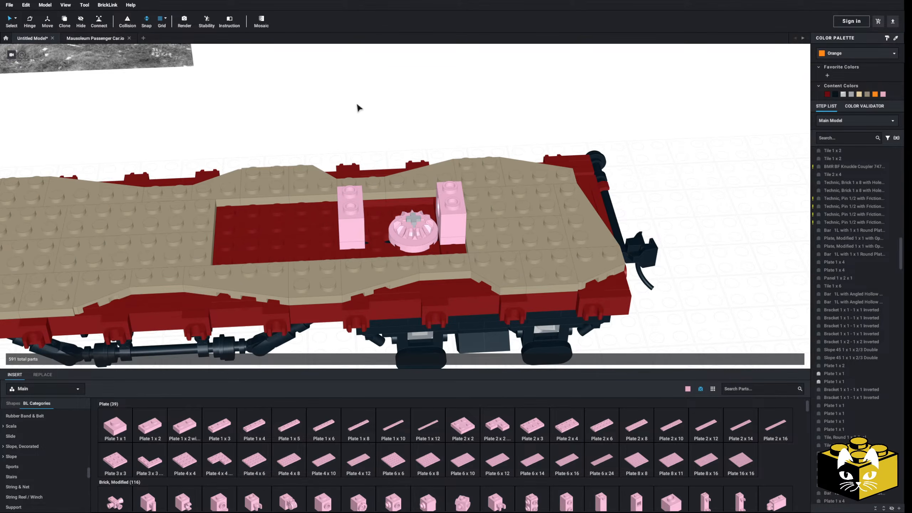
pyautogui.scroll(-3, 358, 108)
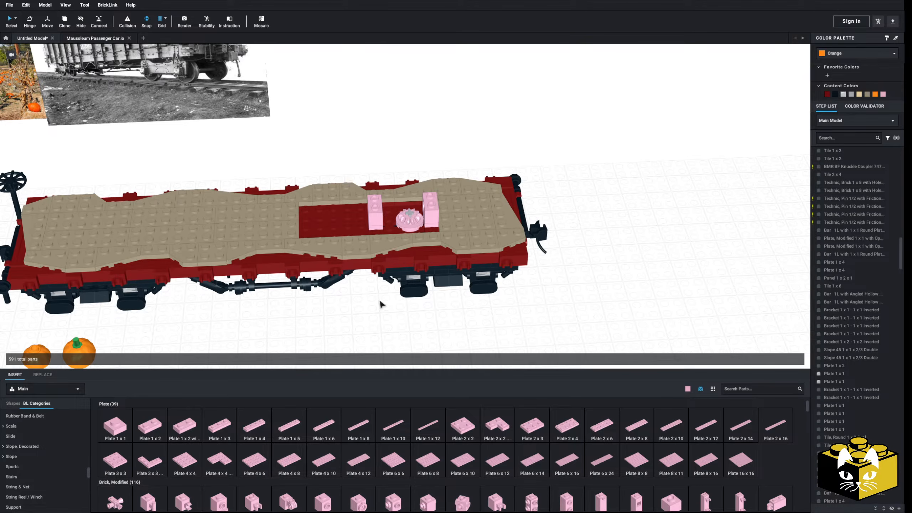
pyautogui.moveTo(354, 320)
pyautogui.mouseDown(button='right')
pyautogui.moveTo(360, 303)
pyautogui.moveTo(352, 307)
pyautogui.mouseUp(button='right')
pyautogui.moveTo(400, 273); pyautogui.dragTo(398, 278, button='right')
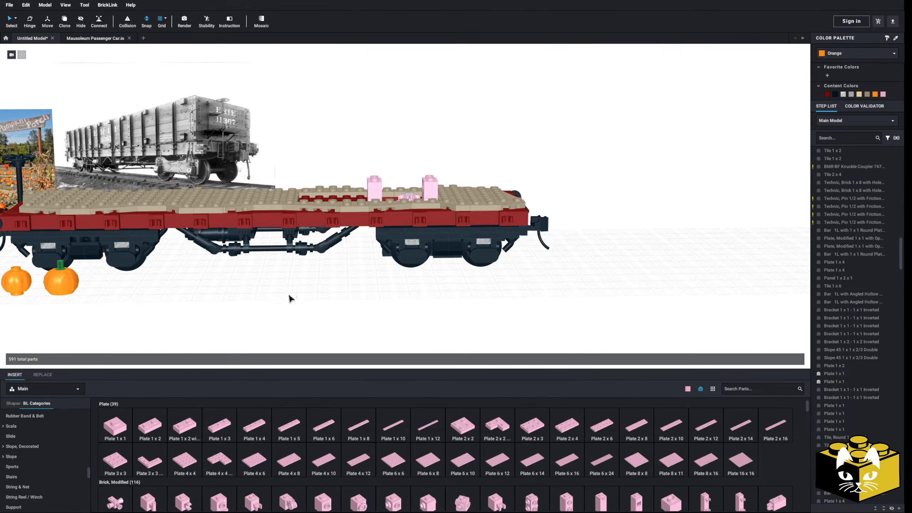
pyautogui.moveTo(291, 293); pyautogui.dragTo(288, 299, button='right')
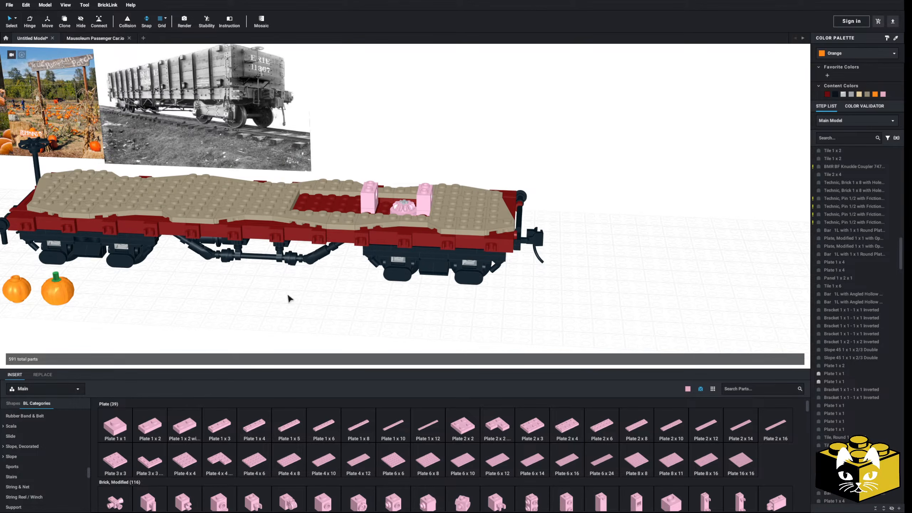
pyautogui.moveTo(325, 285); pyautogui.dragTo(326, 290, button='right')
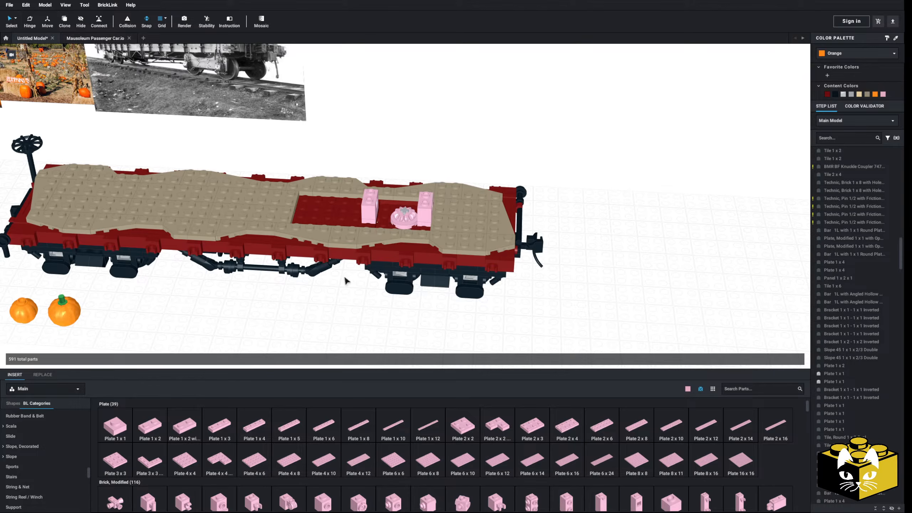
pyautogui.moveTo(349, 276)
pyautogui.mouseDown(button='right')
pyautogui.moveTo(351, 261)
pyautogui.moveTo(356, 277)
pyautogui.mouseUp(button='right')
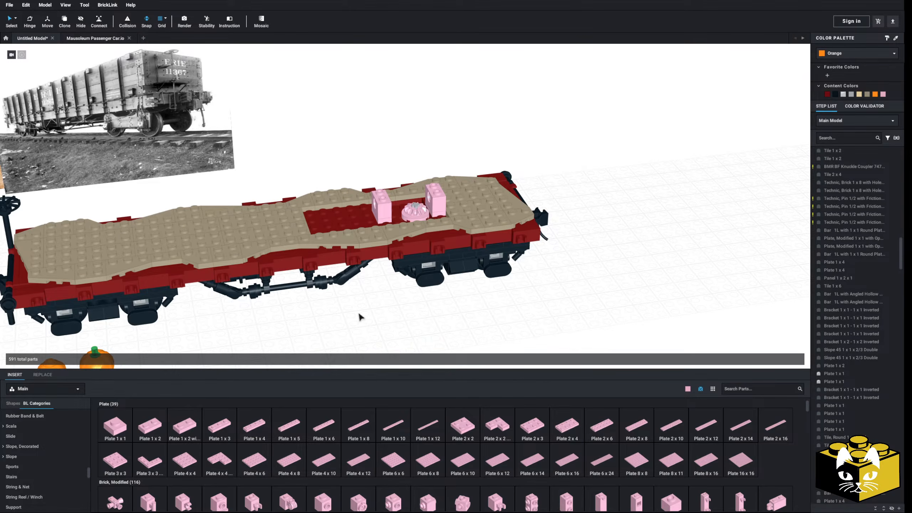
# Show the Technic, Axle parts in the parts library.
pyautogui.scroll(4, 361, 316)
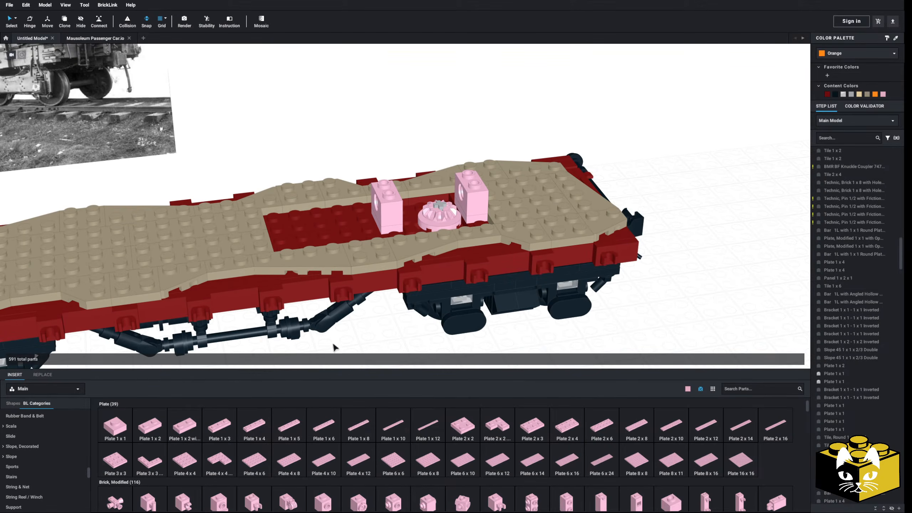
pyautogui.scroll(1, 370, 337)
pyautogui.scroll(-5, 43, 462)
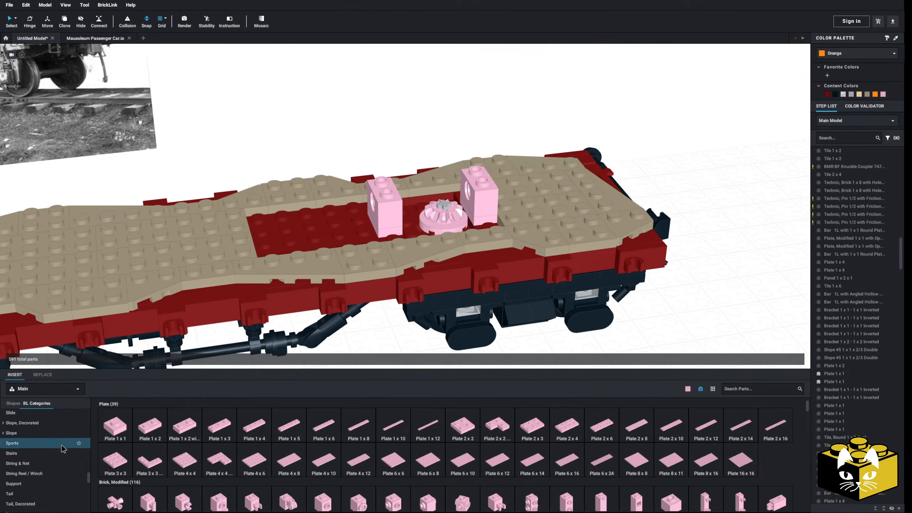
pyautogui.click(43, 461)
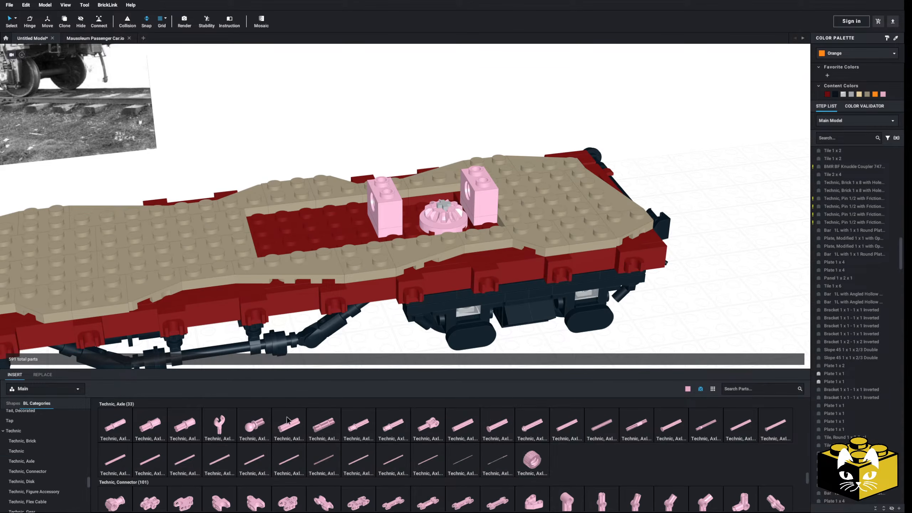
pyautogui.click(571, 429)
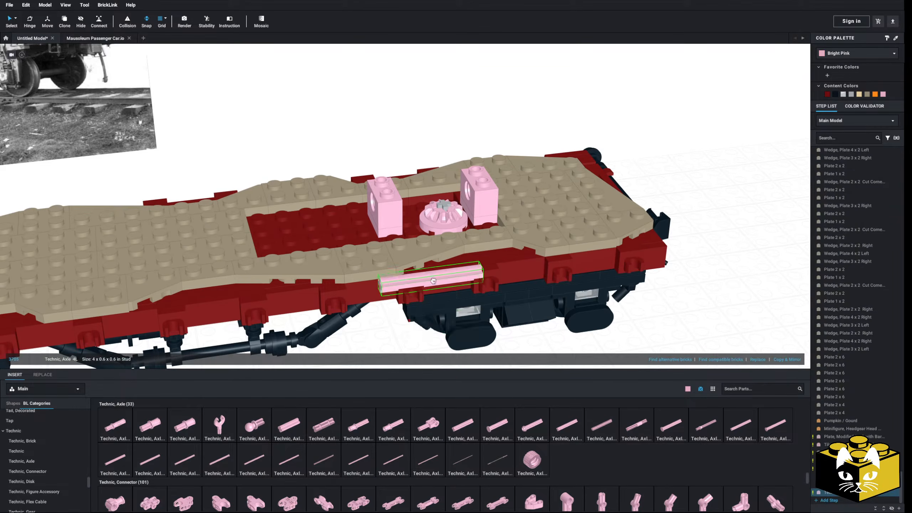
pyautogui.scroll(2, 433, 285)
pyautogui.click(439, 189)
pyautogui.press('Delete')
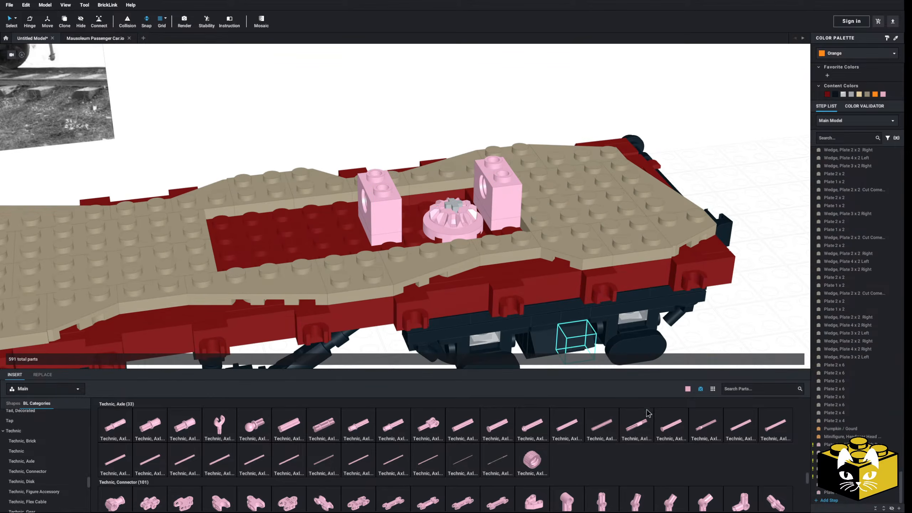
pyautogui.click(671, 425)
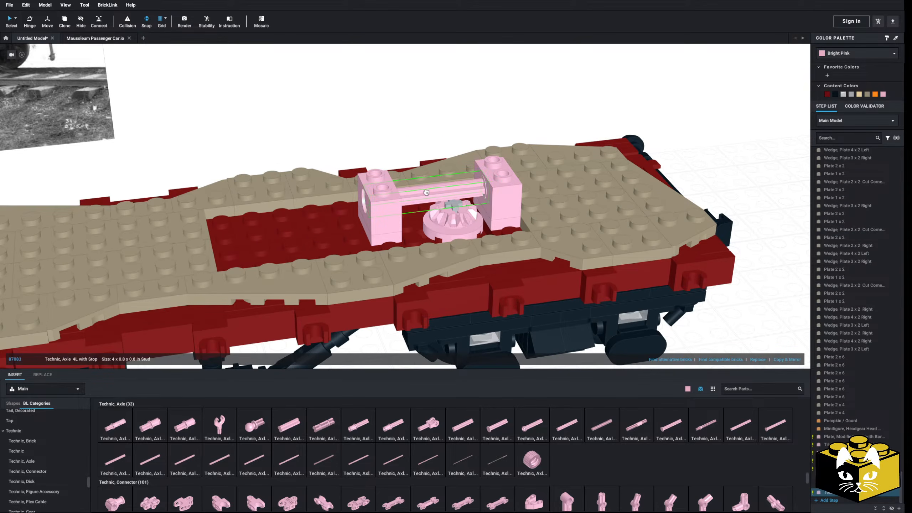
pyautogui.press('Escape')
# Place a Technic, Axle 5L horizontally through the holes of the two raised bricks above the bevel gear.
pyautogui.moveTo(347, 162); pyautogui.dragTo(346, 184, button='middle')
pyautogui.moveTo(346, 184); pyautogui.dragTo(346, 182, button='right')
pyautogui.scroll(1, 346, 182)
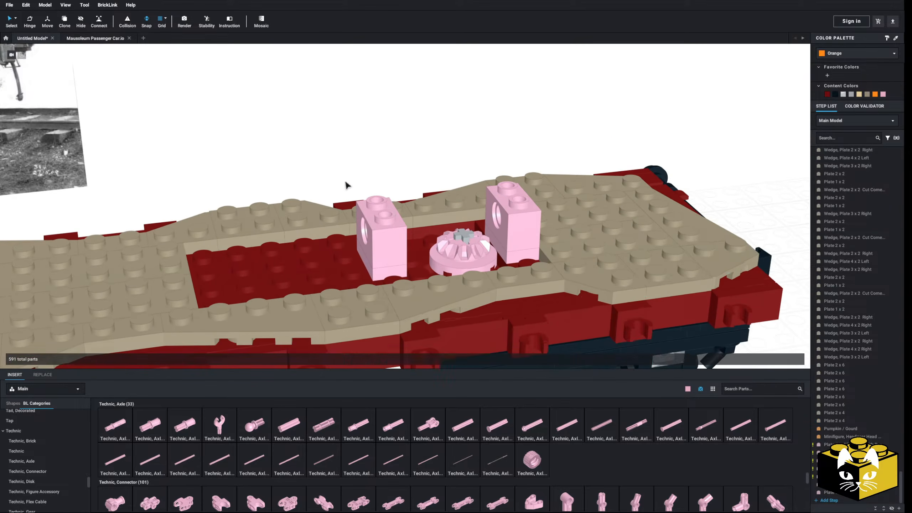
pyautogui.click(770, 429)
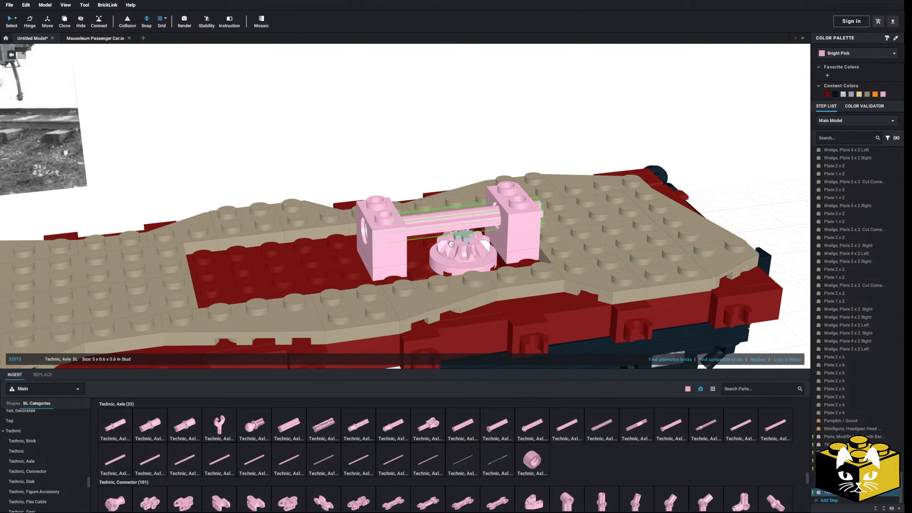
pyautogui.click(451, 229)
pyautogui.scroll(-3, 414, 148)
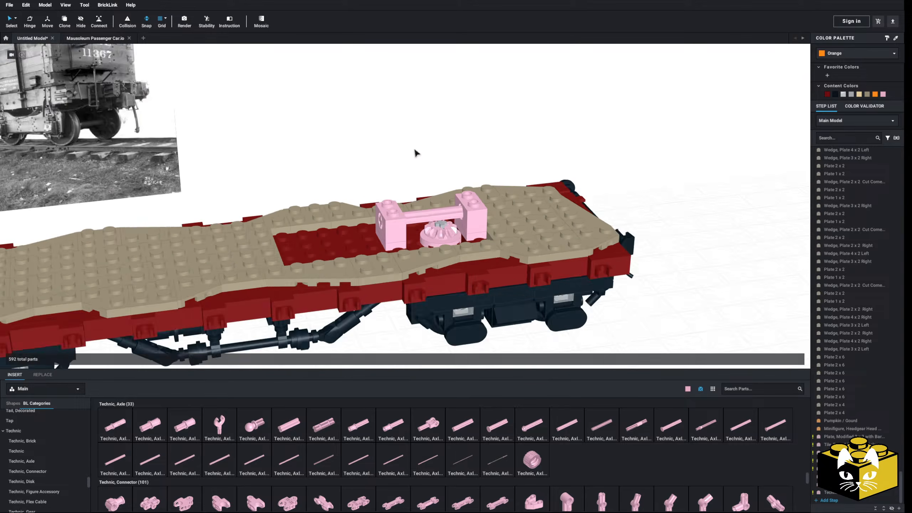
pyautogui.moveTo(412, 148)
pyautogui.mouseDown(button='right')
pyautogui.moveTo(409, 138)
pyautogui.moveTo(415, 162)
pyautogui.mouseUp(button='right')
# Copy the 12-tooth bevel gear, turn the copy upright and place it on the horizontal axle against the raised brick nearer the coupler.
pyautogui.scroll(3, 413, 166)
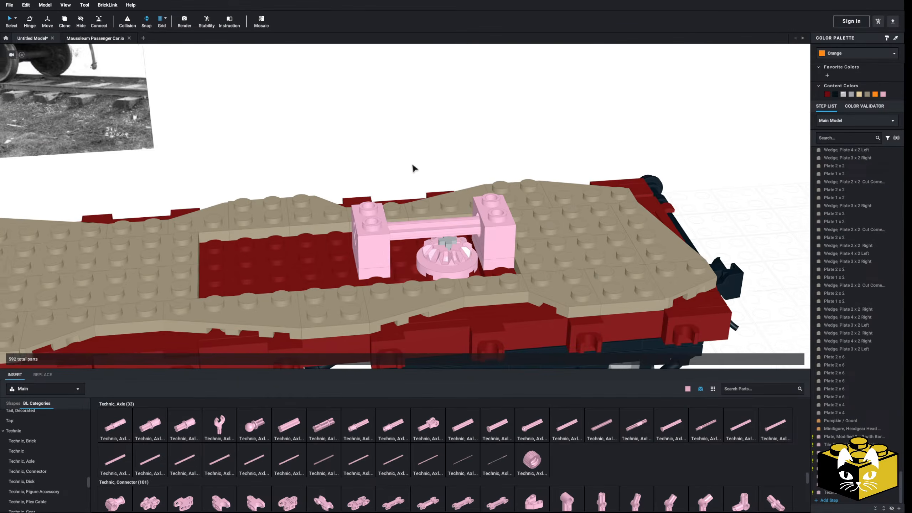
pyautogui.scroll(1, 381, 163)
pyautogui.moveTo(413, 162); pyautogui.dragTo(417, 226, button='right')
pyautogui.rightClick(421, 272)
pyautogui.click(431, 277)
pyautogui.rightClick(378, 140)
pyautogui.click(388, 159)
pyautogui.press('Up')
pyautogui.press('Up')
pyautogui.press('Up')
pyautogui.press('Left')
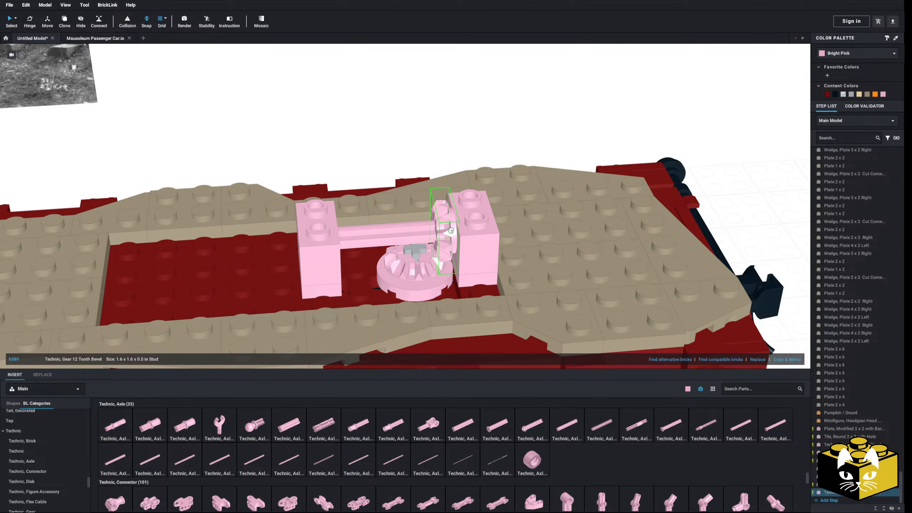
pyautogui.click(371, 136)
# Look through the Technic, Connector and Technic, Brick parts and show the general Technic category in the parts library.
pyautogui.moveTo(371, 136)
pyautogui.mouseDown(button='right')
pyautogui.moveTo(366, 127)
pyautogui.moveTo(369, 145)
pyautogui.moveTo(358, 136)
pyautogui.moveTo(374, 150)
pyautogui.mouseUp(button='right')
pyautogui.scroll(2, 358, 136)
pyautogui.scroll(-2, 361, 142)
pyautogui.scroll(-3, 227, 465)
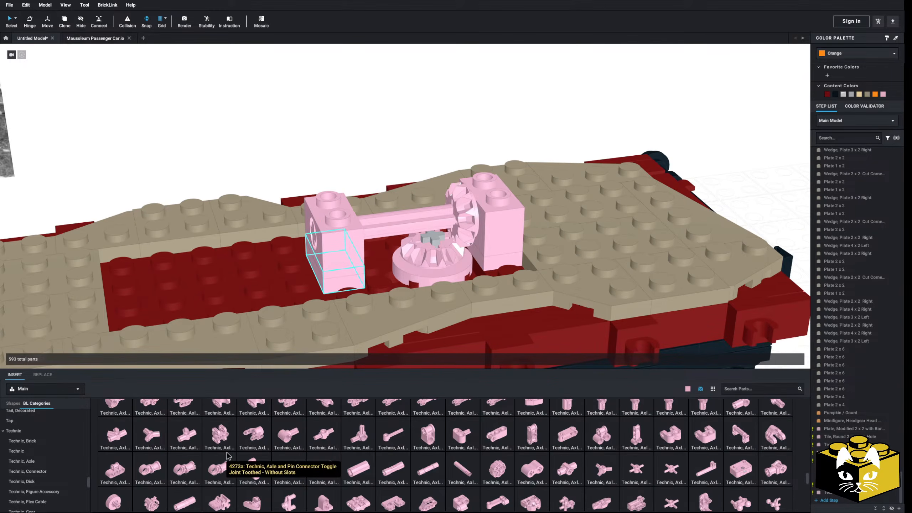
pyautogui.scroll(-1, 447, 455)
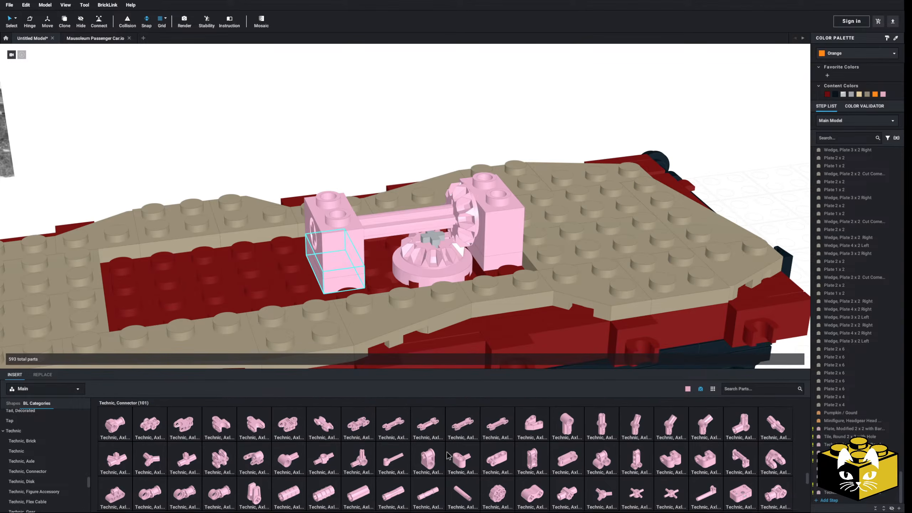
pyautogui.scroll(-2, 447, 455)
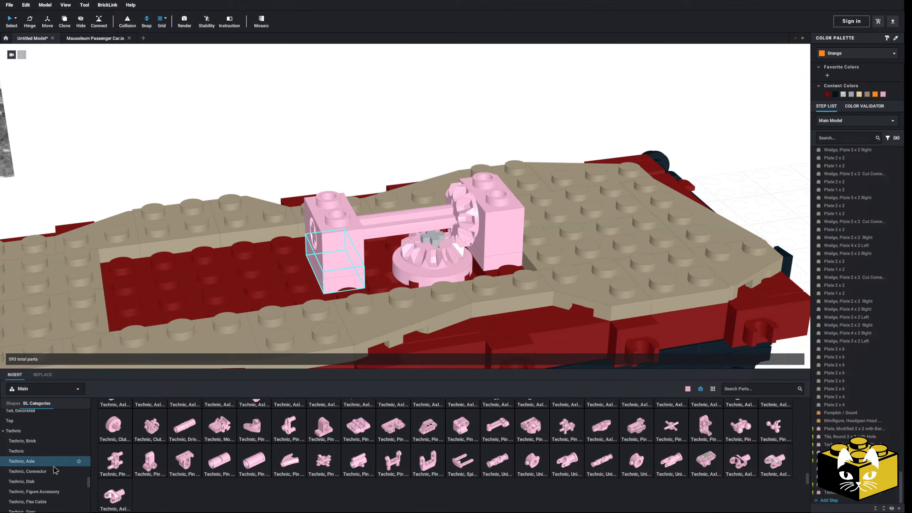
pyautogui.click(51, 441)
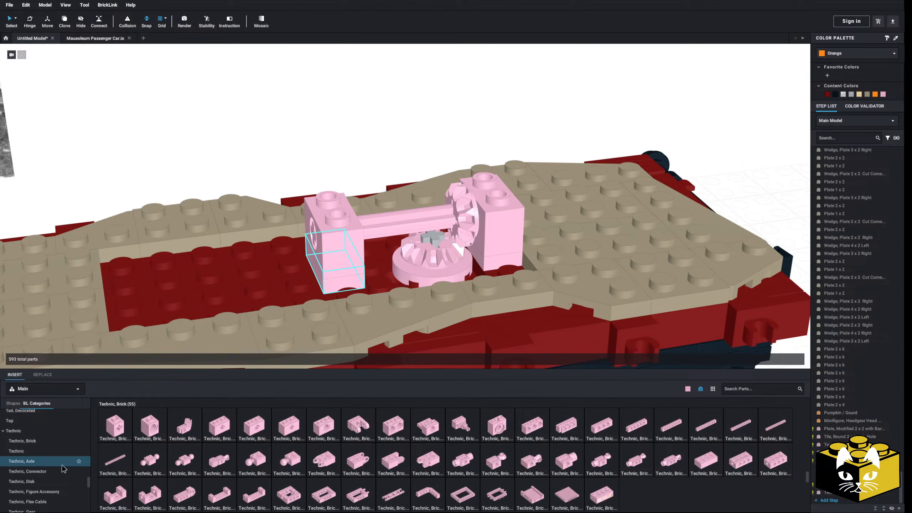
pyautogui.click(54, 472)
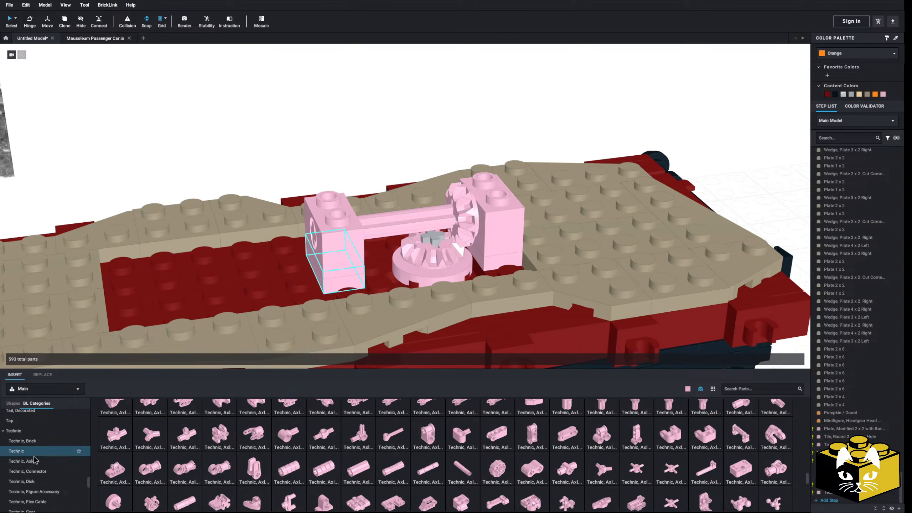
pyautogui.click(16, 450)
# Try a Technic Cam on the horizontal axle beside the raised brick farther from the coupler, and remove it.
pyautogui.moveTo(641, 433); pyautogui.dragTo(365, 226)
pyautogui.moveTo(365, 225); pyautogui.dragTo(365, 308, button='right')
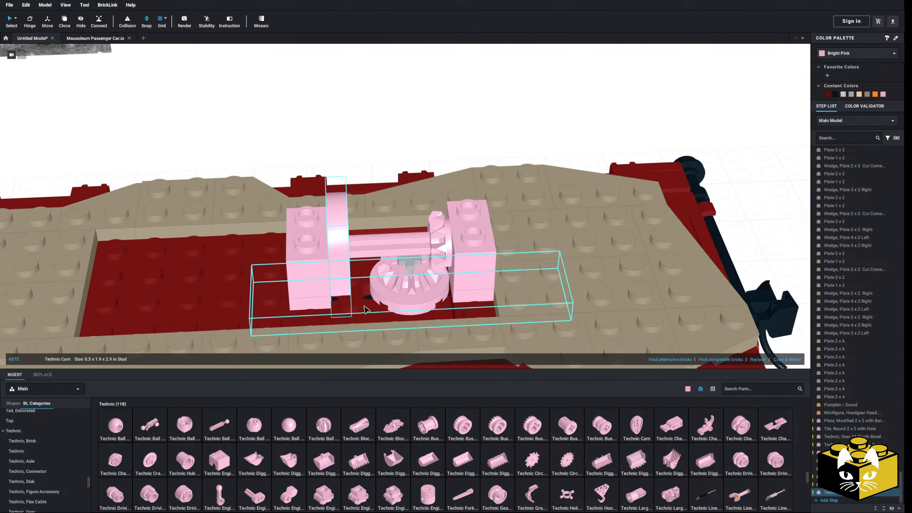
pyautogui.press('Delete')
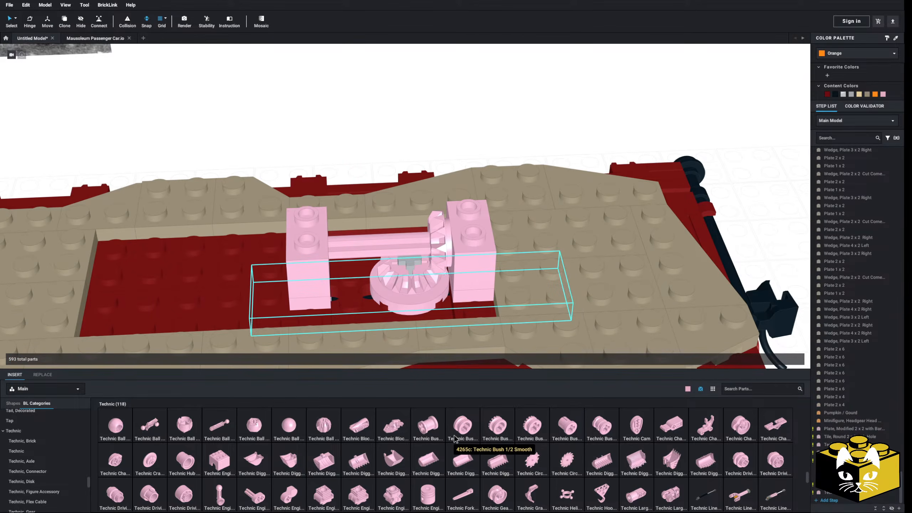
# Place a Technic Crank Disk upright on the horizontal axle, next to the raised brick farther from the coupler.
pyautogui.click(160, 463)
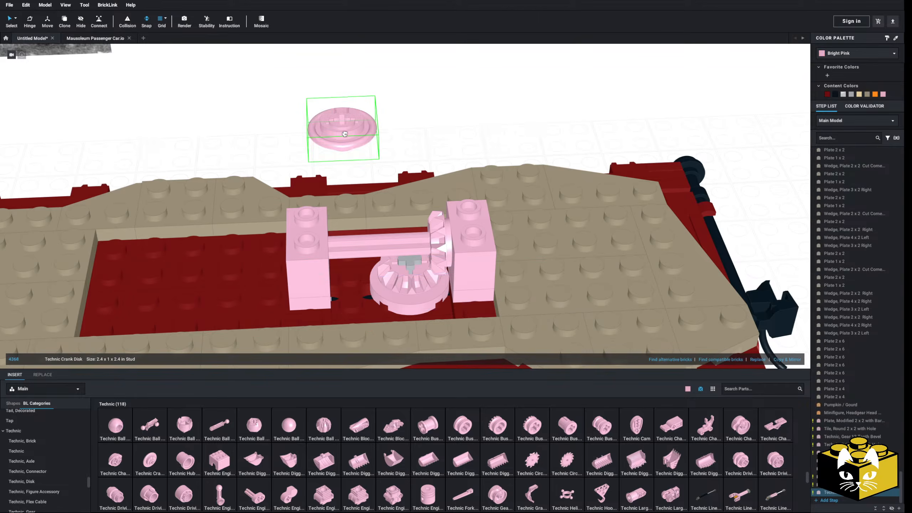
pyautogui.moveTo(345, 134); pyautogui.dragTo(340, 153, button='right')
pyautogui.moveTo(643, 262); pyautogui.dragTo(521, 242, button='middle')
pyautogui.moveTo(522, 243); pyautogui.dragTo(525, 242, button='right')
pyautogui.moveTo(546, 255); pyautogui.dragTo(472, 235, button='middle')
pyautogui.scroll(2, 477, 239)
pyautogui.press('Right')
pyautogui.press('Right')
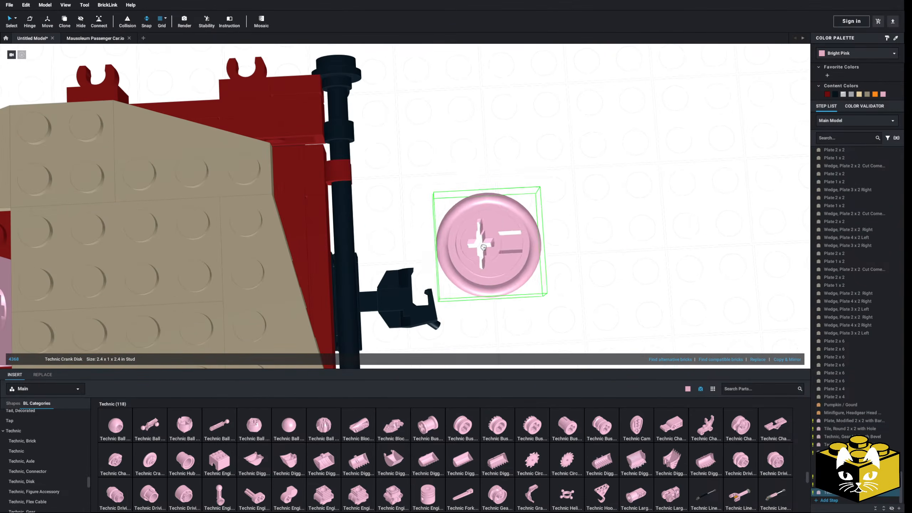
pyautogui.scroll(-3, 483, 247)
pyautogui.press('Left')
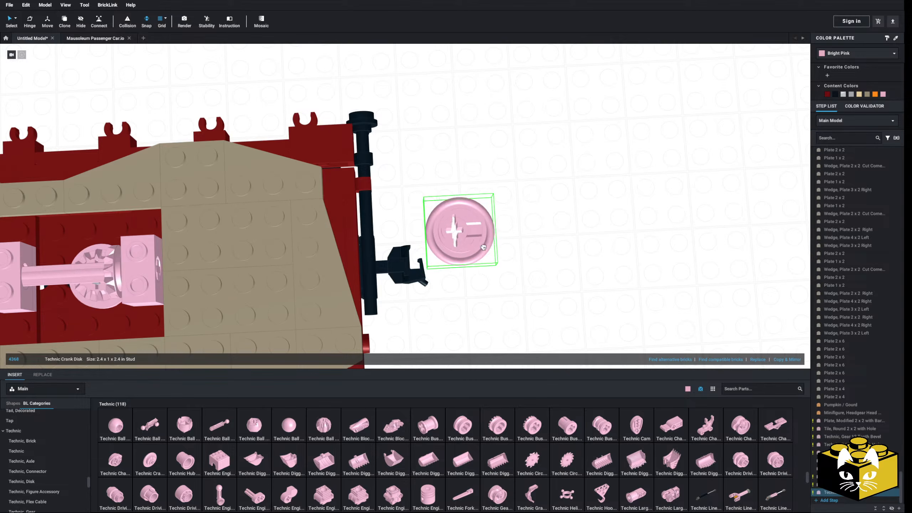
pyautogui.press('Up')
pyautogui.press('Up')
pyautogui.press('Left')
pyautogui.moveTo(478, 248); pyautogui.dragTo(577, 264, button='middle')
pyautogui.moveTo(470, 275); pyautogui.dragTo(449, 250, button='right')
pyautogui.scroll(2, 466, 250)
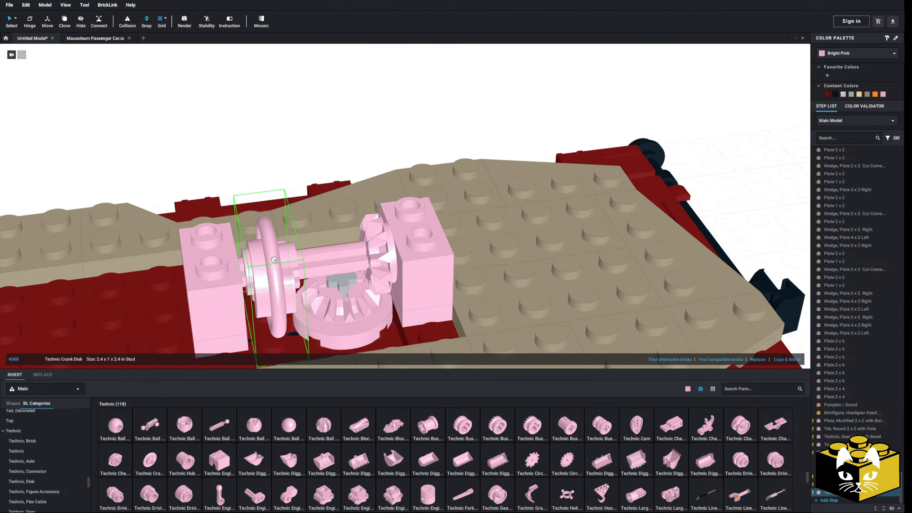
pyautogui.click(268, 267)
# Examine up close how the crank disk fits on the axle beside the bevel gears and between the raised bricks.
pyautogui.moveTo(270, 267); pyautogui.dragTo(262, 259, button='right')
pyautogui.scroll(4, 262, 260)
pyautogui.moveTo(263, 259); pyautogui.dragTo(390, 264, button='middle')
pyautogui.moveTo(390, 264); pyautogui.dragTo(327, 282, button='right')
pyautogui.moveTo(280, 287); pyautogui.dragTo(311, 276, button='middle')
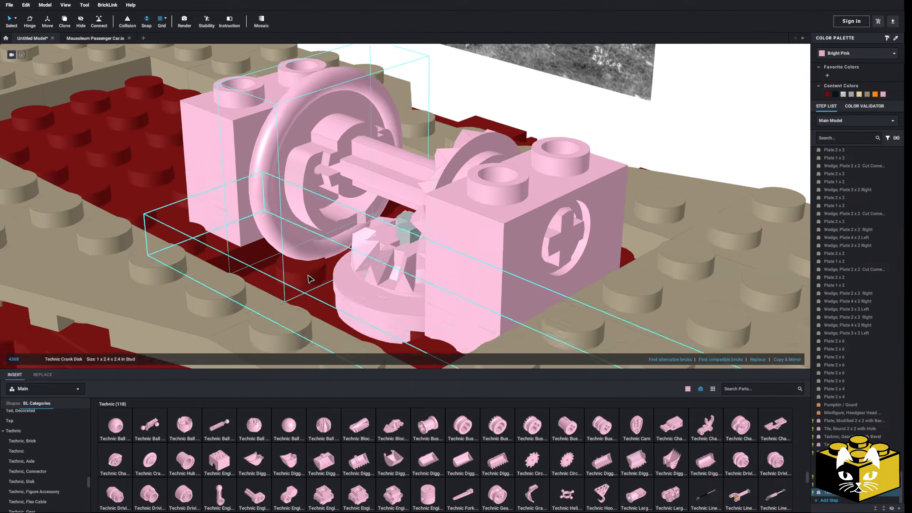
pyautogui.scroll(-3, 311, 277)
pyautogui.moveTo(323, 278); pyautogui.dragTo(380, 305, button='right')
pyautogui.click(383, 300)
pyautogui.scroll(-5, 383, 301)
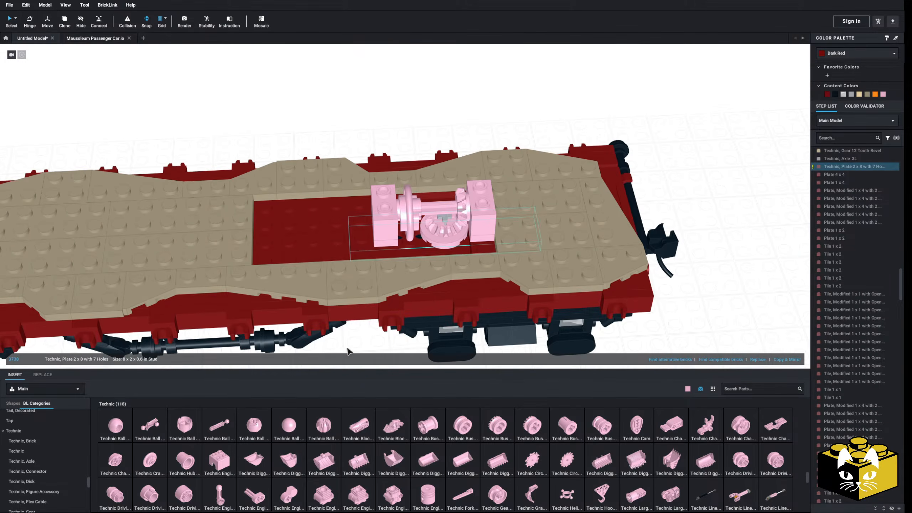
# Inspect the coupler-end truck and the deck underside beneath the mechanism from below and from the side.
pyautogui.moveTo(347, 351); pyautogui.dragTo(314, 346, button='middle')
pyautogui.click(316, 348)
pyautogui.click(368, 237)
pyautogui.moveTo(368, 237); pyautogui.dragTo(319, 259, button='right')
pyautogui.scroll(4, 336, 188)
pyautogui.scroll(-5, 367, 270)
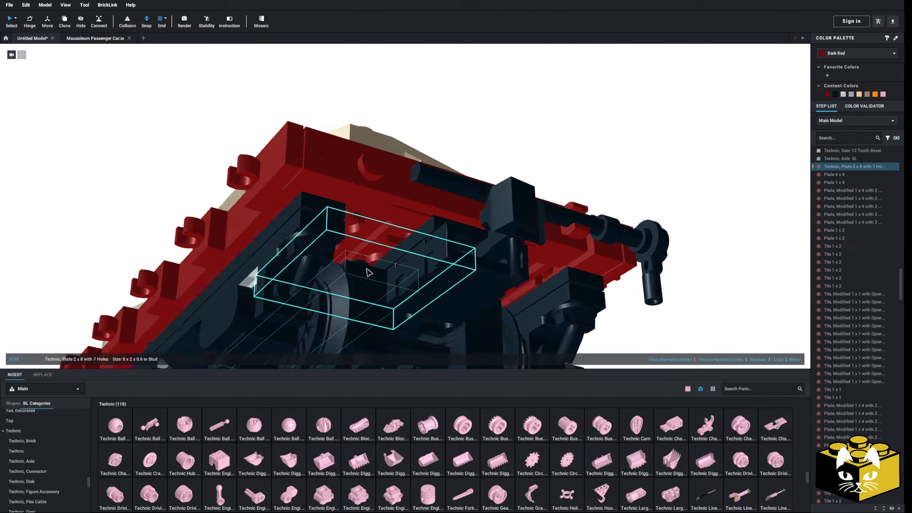
pyautogui.moveTo(411, 279); pyautogui.dragTo(397, 304, button='right')
pyautogui.click(384, 337)
pyautogui.moveTo(384, 336); pyautogui.dragTo(384, 339, button='right')
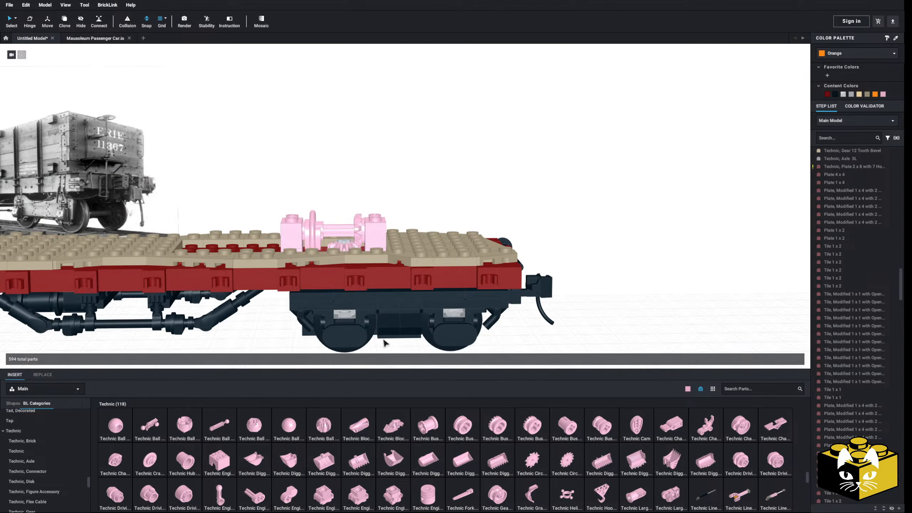
# Try deleting the vertical Technic Axle 3L under the horizontal bevel gear, and undo the deletion.
pyautogui.click(344, 244)
pyautogui.press('Delete')
pyautogui.moveTo(351, 277); pyautogui.dragTo(304, 317, button='right')
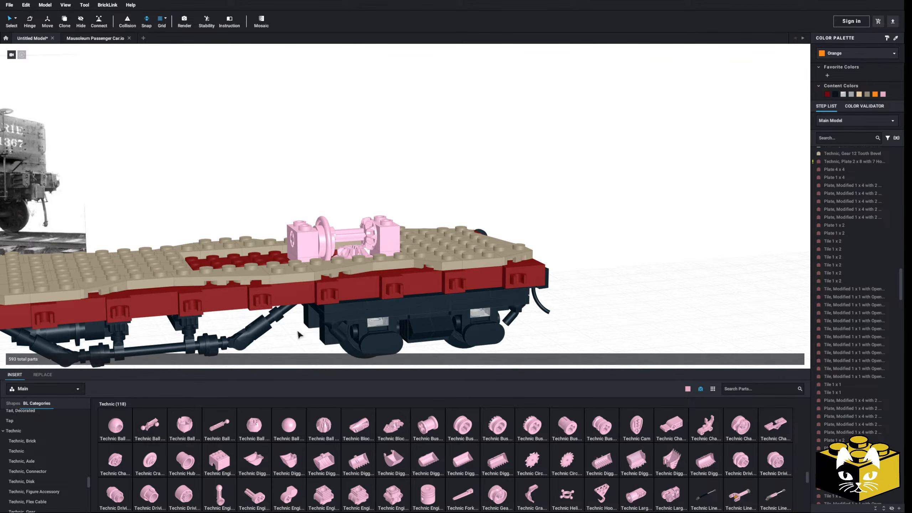
pyautogui.hotkey('ctrl', 'z')
# Examine the crank disk mechanism's position and height on the deck from above, from the coupler end and from the side.
pyautogui.moveTo(657, 317); pyautogui.dragTo(358, 216, button='right')
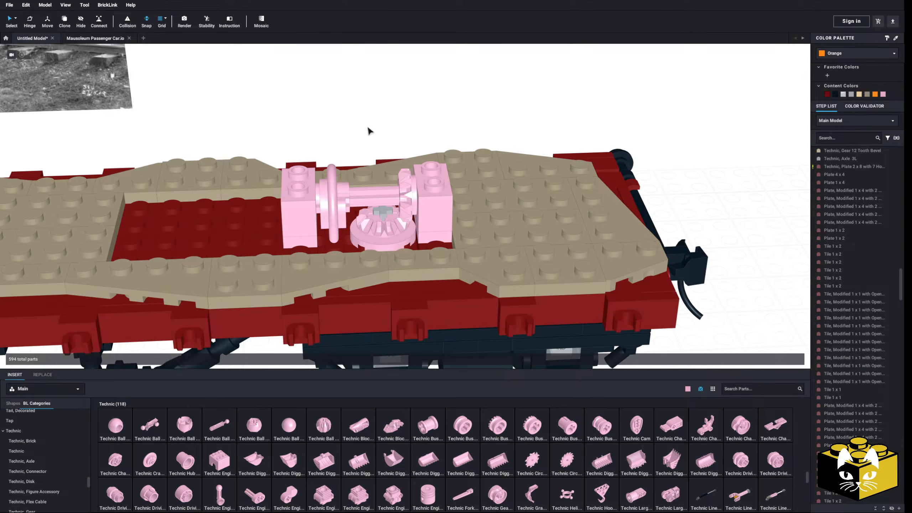
pyautogui.scroll(1, 367, 146)
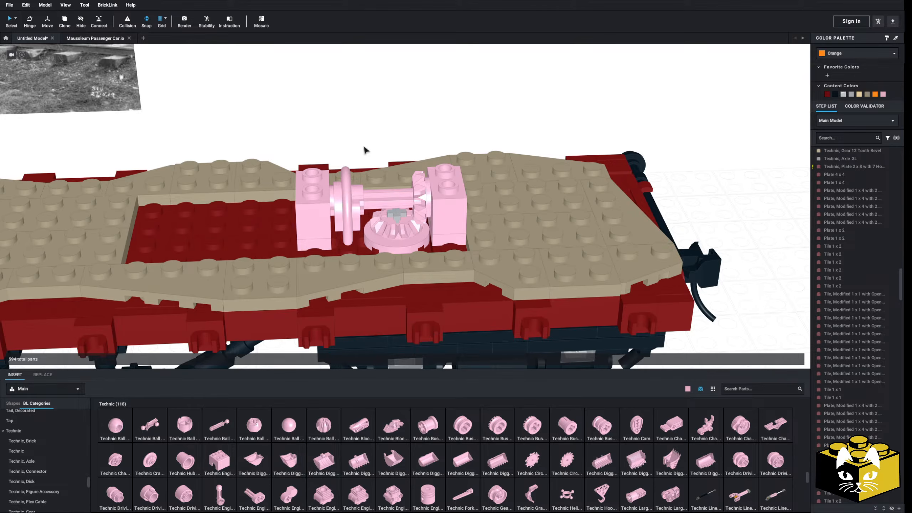
pyautogui.scroll(-3, 363, 144)
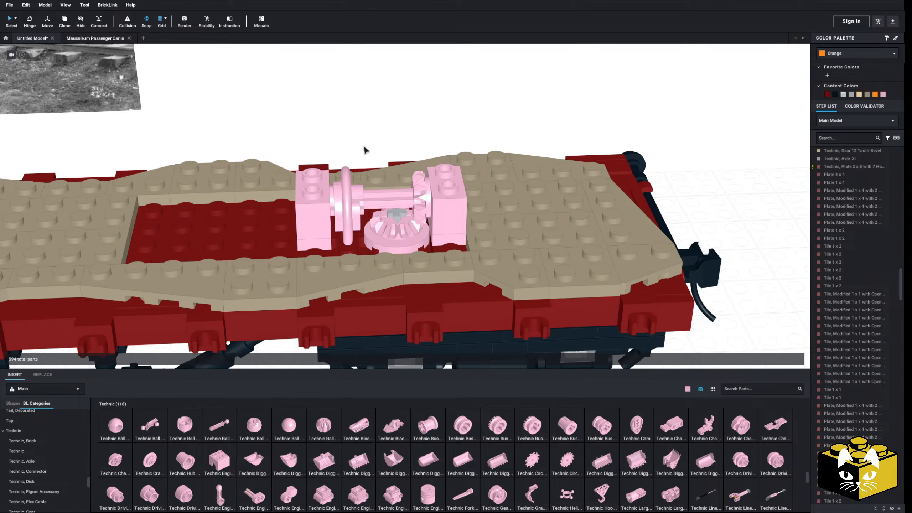
pyautogui.moveTo(362, 144)
pyautogui.mouseDown(button='right')
pyautogui.moveTo(330, 150)
pyautogui.moveTo(348, 140)
pyautogui.mouseUp(button='right')
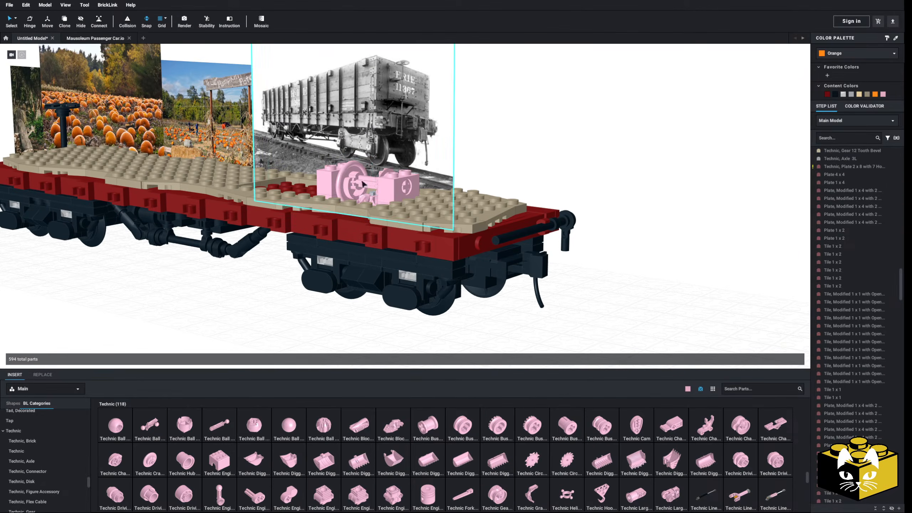
pyautogui.moveTo(519, 178); pyautogui.dragTo(530, 191, button='middle')
pyautogui.moveTo(530, 191); pyautogui.dragTo(551, 197, button='right')
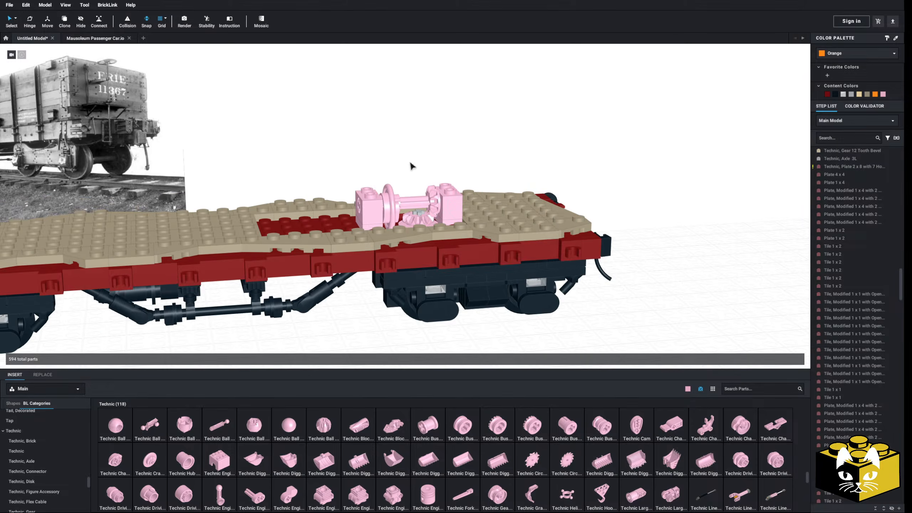
pyautogui.moveTo(412, 166); pyautogui.dragTo(407, 168, button='right')
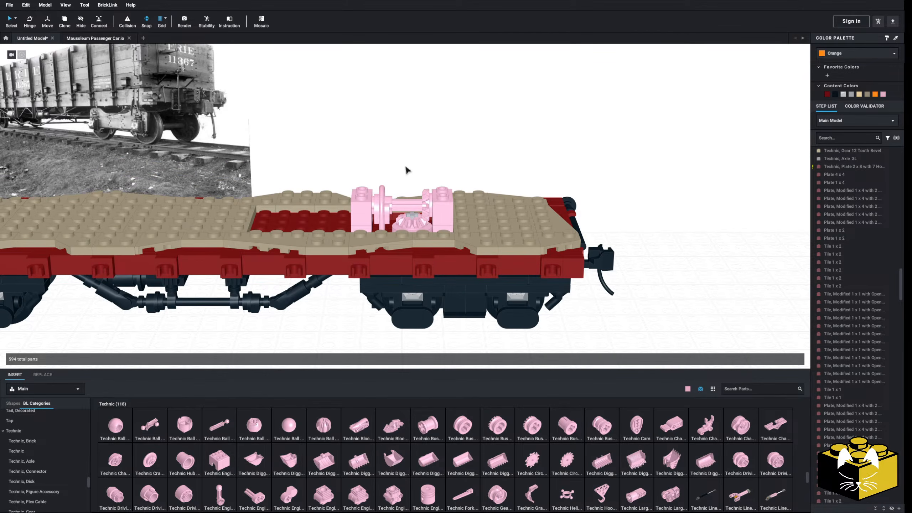
pyautogui.moveTo(405, 166)
pyautogui.mouseDown(button='right')
pyautogui.moveTo(375, 179)
pyautogui.moveTo(411, 168)
pyautogui.mouseUp(button='right')
pyautogui.scroll(3, 381, 207)
pyautogui.scroll(-3, 377, 212)
pyautogui.moveTo(360, 308); pyautogui.dragTo(392, 275, button='right')
pyautogui.scroll(2, 361, 293)
pyautogui.scroll(-3, 373, 240)
# Hide the parts of the coupler-end truck below the deck mechanism.
pyautogui.moveTo(619, 291); pyautogui.dragTo(377, 224)
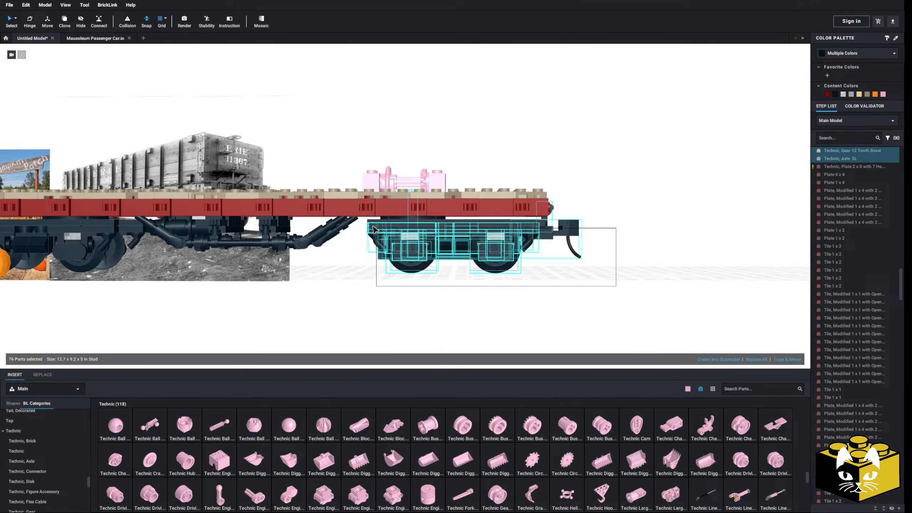
pyautogui.rightClick(393, 223)
pyautogui.click(446, 271)
pyautogui.moveTo(445, 271); pyautogui.dragTo(462, 245, button='right')
pyautogui.scroll(5, 526, 179)
pyautogui.click(533, 179)
pyautogui.moveTo(571, 177); pyautogui.dragTo(623, 153)
pyautogui.moveTo(622, 154); pyautogui.dragTo(625, 195, button='right')
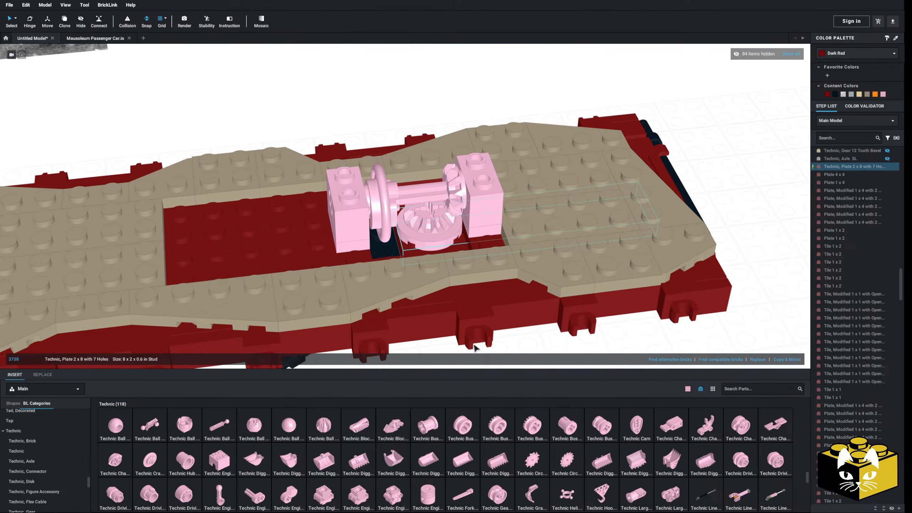
# Add a Bright Pink Plate 2 x 6 lengthwise along the middle of the deck's underside, between the black crossbeam and the round plate.
pyautogui.click(444, 362)
pyautogui.moveTo(444, 361); pyautogui.dragTo(416, 301, button='right')
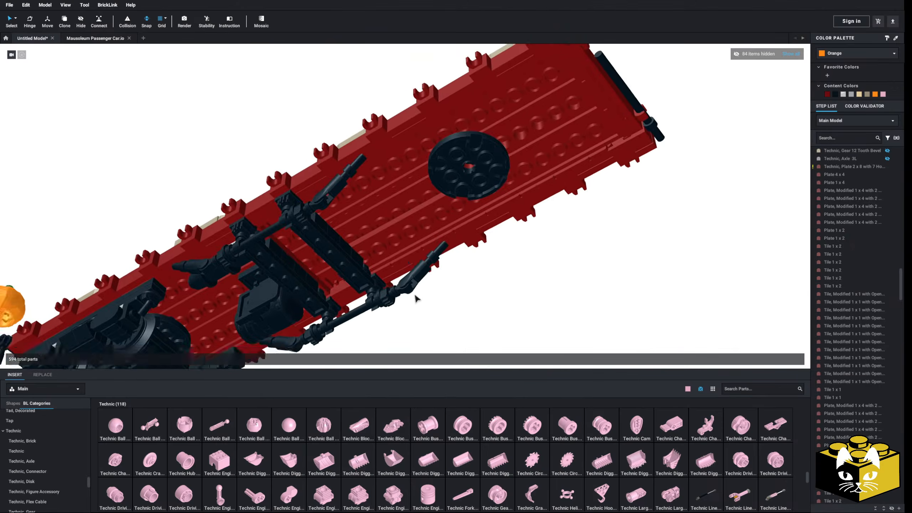
pyautogui.scroll(5, 415, 302)
pyautogui.scroll(8, 34, 442)
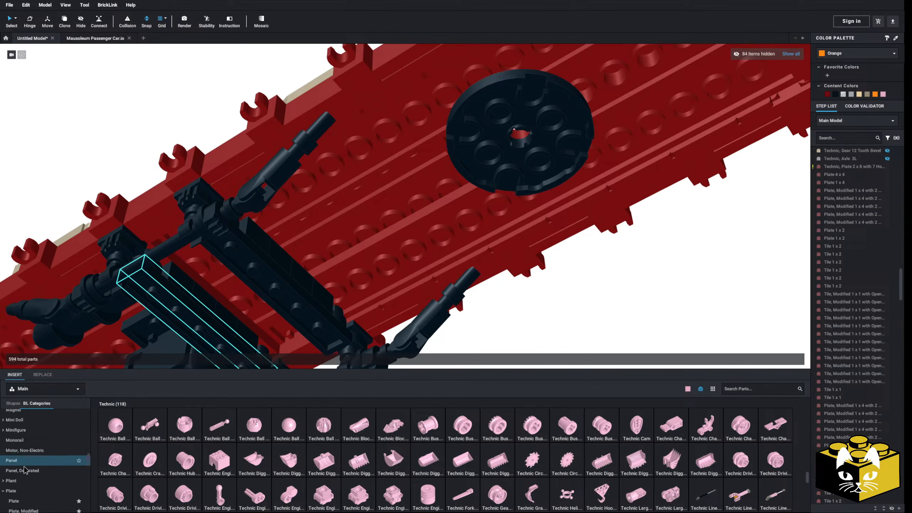
pyautogui.click(24, 502)
pyautogui.moveTo(284, 295); pyautogui.dragTo(361, 340, button='right')
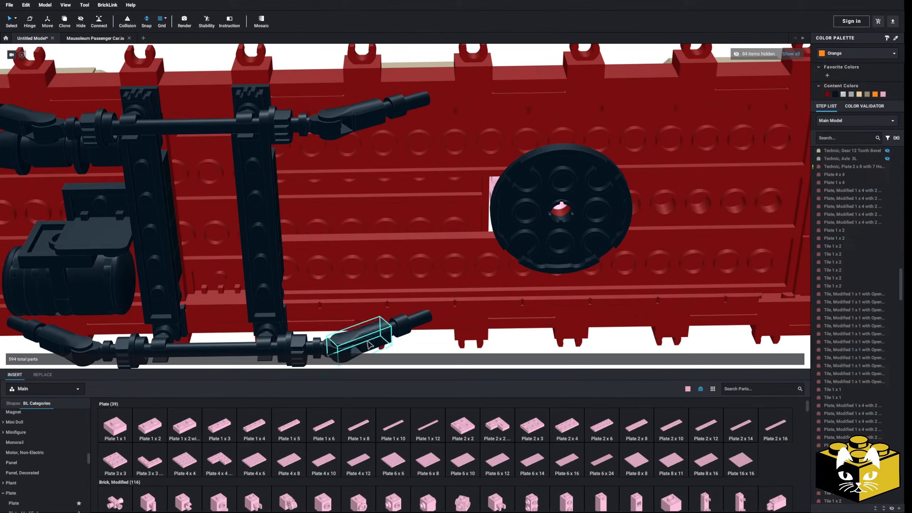
pyautogui.moveTo(612, 428); pyautogui.dragTo(351, 204)
pyautogui.click(350, 207)
pyautogui.scroll(-2, 349, 207)
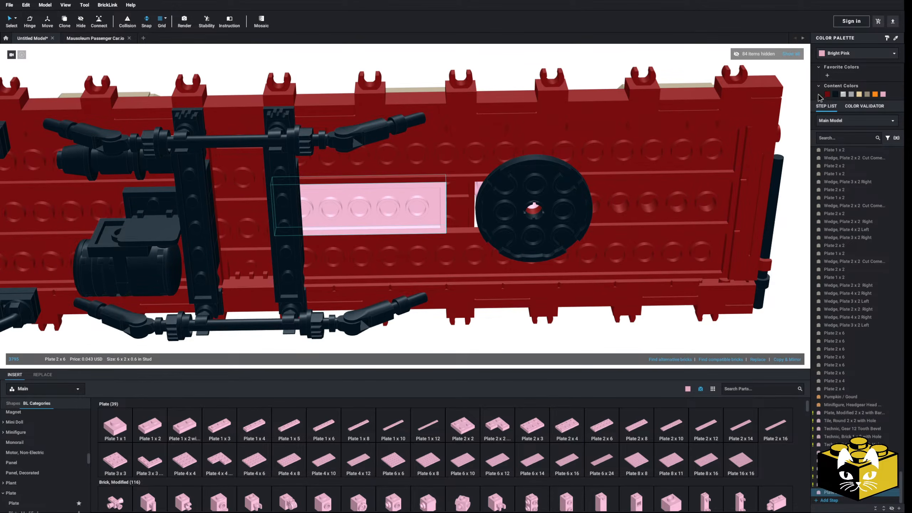
# Show all the hidden truck parts again.
pyautogui.click(787, 55)
pyautogui.scroll(-4, 634, 122)
pyautogui.moveTo(610, 143); pyautogui.dragTo(467, 362, button='right')
pyautogui.click(427, 313)
pyautogui.moveTo(425, 305); pyautogui.dragTo(381, 322, button='right')
# Copy the two 1 x 2 plates of the pillars as a pair and place the copies on top of the two raised bricks.
pyautogui.scroll(3, 421, 315)
pyautogui.moveTo(175, 266); pyautogui.dragTo(212, 252, button='right')
pyautogui.moveTo(380, 252)
pyautogui.mouseDown(button='right')
pyautogui.moveTo(403, 242)
pyautogui.moveTo(378, 262)
pyautogui.moveTo(364, 257)
pyautogui.mouseUp(button='right')
pyautogui.click(363, 255)
pyautogui.rightClick(495, 217)
pyautogui.click(376, 133)
pyautogui.rightClick(376, 130)
pyautogui.click(413, 151)
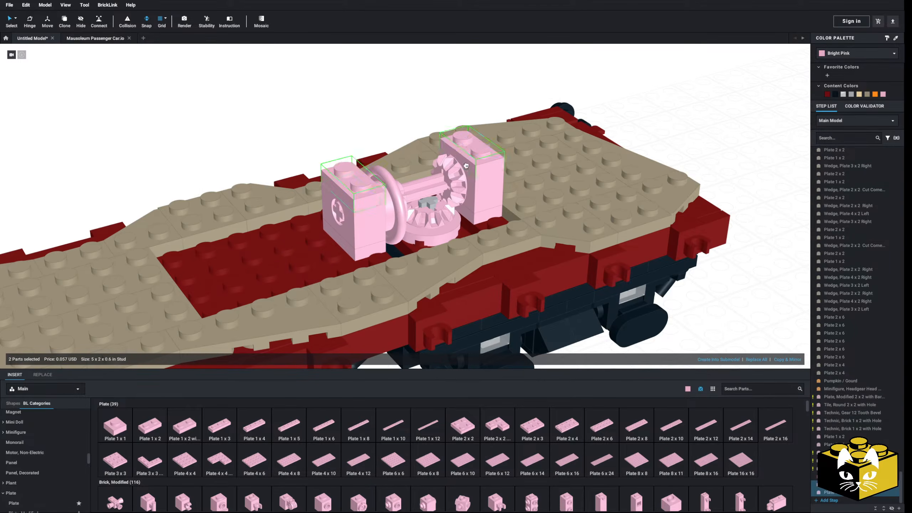
pyautogui.click(469, 152)
# Check the height of the two pillars against the crank disk from the side and from the coupler end.
pyautogui.click(324, 120)
pyautogui.moveTo(324, 120); pyautogui.dragTo(324, 116, button='right')
pyautogui.click(379, 180)
pyautogui.moveTo(378, 180); pyautogui.dragTo(366, 177, button='right')
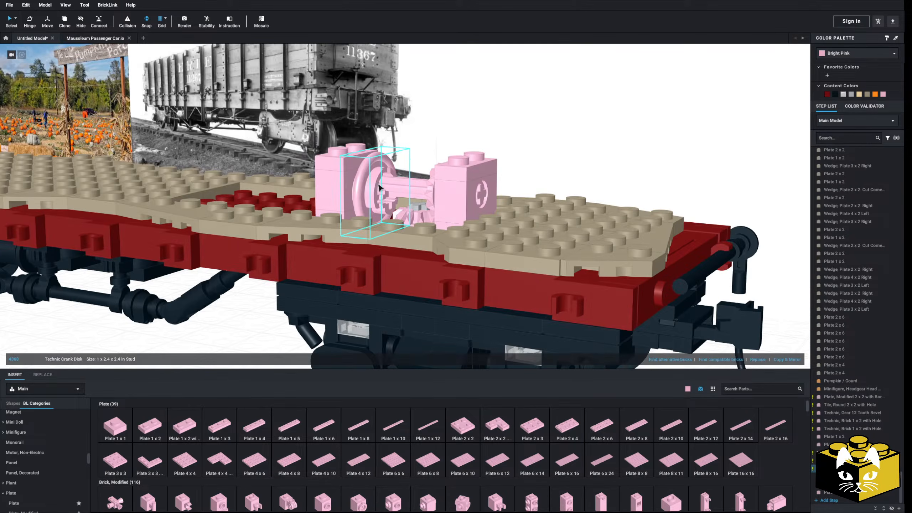
pyautogui.moveTo(383, 190); pyautogui.dragTo(386, 190)
pyautogui.moveTo(387, 190); pyautogui.dragTo(415, 181, button='right')
pyautogui.moveTo(415, 182); pyautogui.dragTo(392, 191)
pyautogui.moveTo(424, 140); pyautogui.dragTo(427, 135, button='right')
pyautogui.click(429, 132)
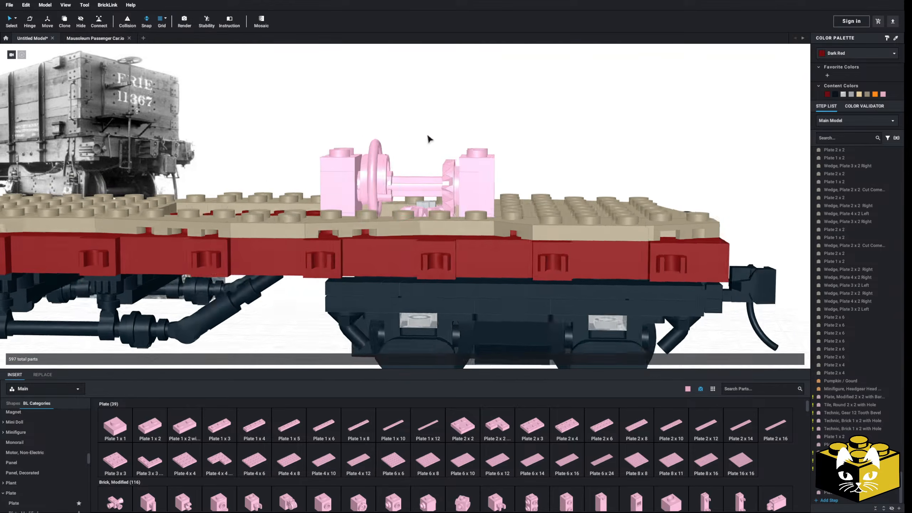
# Stack two more 1 x 2 plates on the pillar next to the crank disk.
pyautogui.scroll(4, 427, 135)
pyautogui.moveTo(150, 421); pyautogui.dragTo(353, 170)
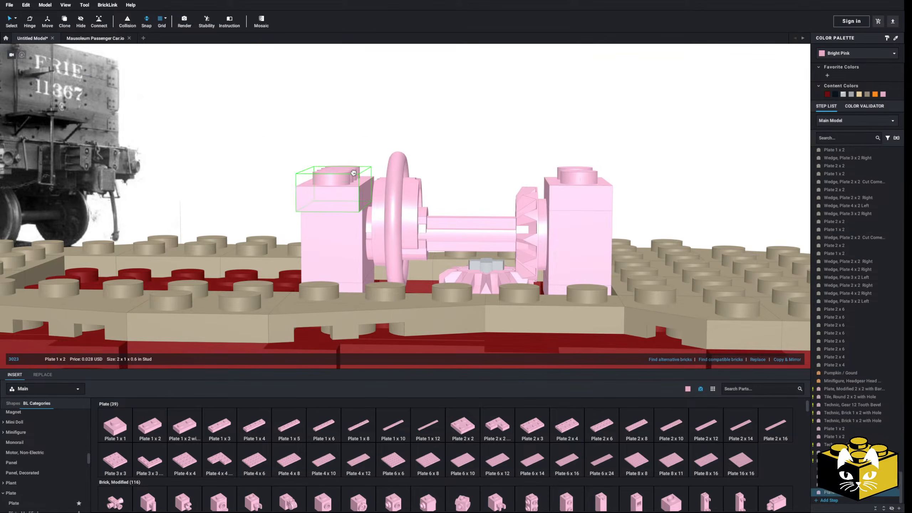
pyautogui.moveTo(353, 170); pyautogui.dragTo(345, 179, button='right')
pyautogui.moveTo(345, 179); pyautogui.dragTo(342, 171)
pyautogui.moveTo(342, 171)
pyautogui.mouseDown(button='right')
pyautogui.moveTo(347, 160)
pyautogui.moveTo(340, 172)
pyautogui.mouseUp(button='right')
pyautogui.click(346, 160)
pyautogui.moveTo(158, 396); pyautogui.dragTo(349, 142)
pyautogui.press('Right')
pyautogui.click(472, 151)
pyautogui.moveTo(472, 151); pyautogui.dragTo(402, 235, button='right')
pyautogui.moveTo(402, 235); pyautogui.dragTo(361, 235, button='middle')
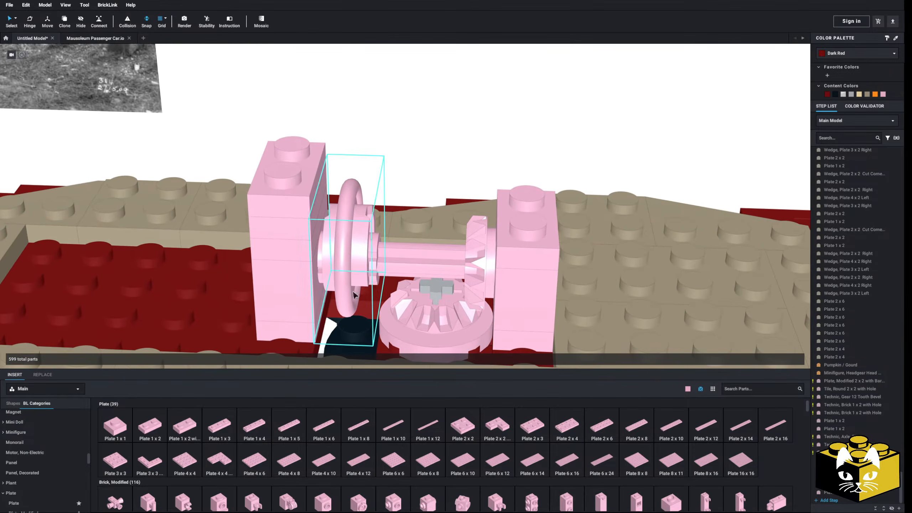
pyautogui.moveTo(212, 394); pyautogui.dragTo(530, 199)
pyautogui.click(527, 200)
pyautogui.moveTo(527, 200); pyautogui.dragTo(504, 193, button='right')
pyautogui.scroll(-2, 530, 197)
pyautogui.press('Delete')
# Delete the topmost 1 x 2 plate from the pillar next to the crank disk.
pyautogui.click(301, 184)
pyautogui.press('Delete')
pyautogui.moveTo(314, 176)
pyautogui.mouseDown(button='right')
pyautogui.moveTo(309, 149)
pyautogui.moveTo(323, 179)
pyautogui.mouseUp(button='right')
# Add a Technic Plate 2 x 4 with 3 Holes on top of the crank-disk pillar so it extends over the crank disk.
pyautogui.scroll(-1, 30, 447)
pyautogui.scroll(-8, 30, 446)
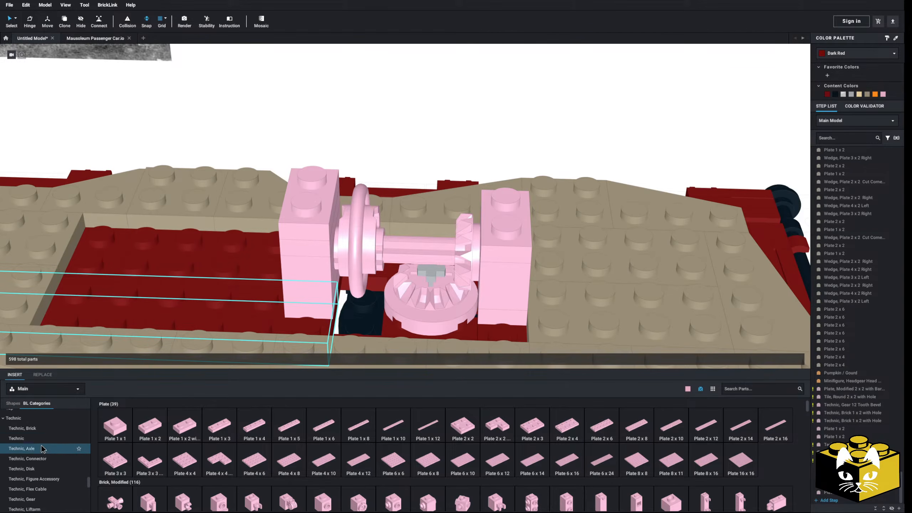
pyautogui.scroll(-1, 44, 457)
pyautogui.click(43, 459)
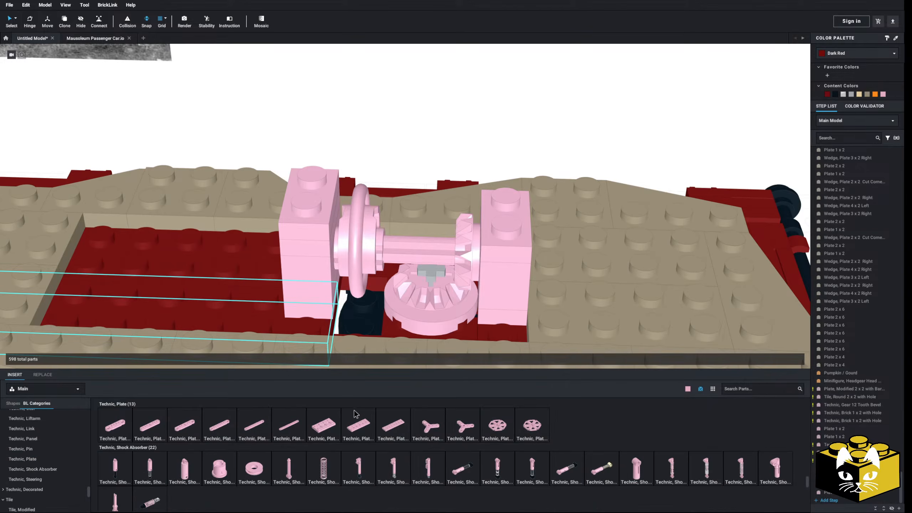
pyautogui.click(336, 427)
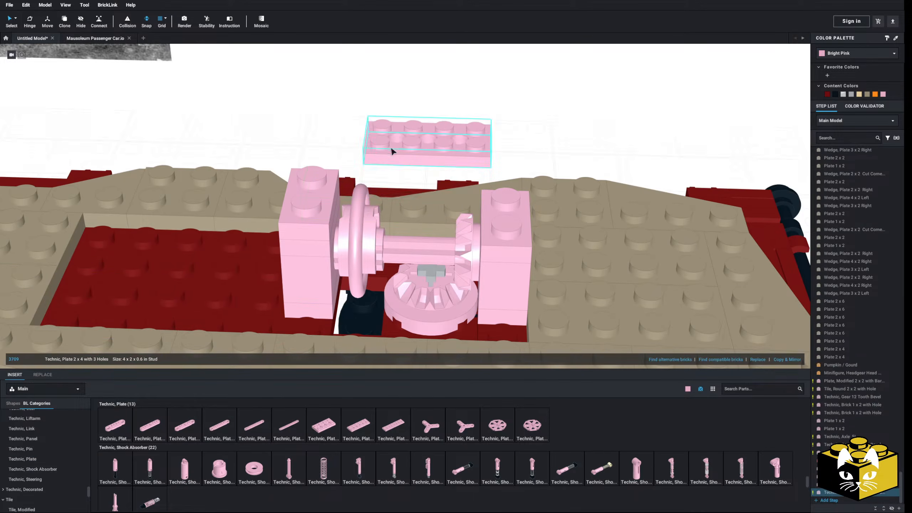
pyautogui.click(322, 205)
pyautogui.click(356, 122)
pyautogui.moveTo(356, 123); pyautogui.dragTo(362, 104, button='right')
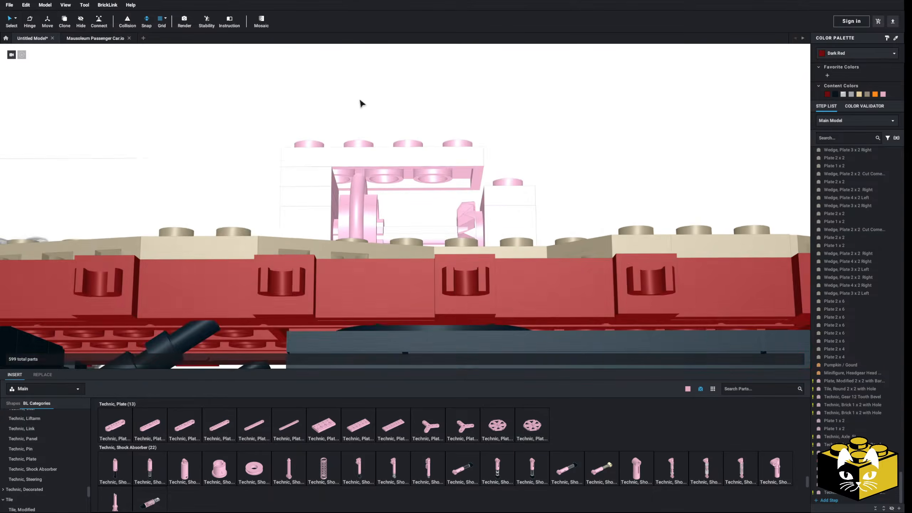
# Slide the crank disk away from its pillar and add a Technic Bush 1/2 Smooth on the axle between them.
pyautogui.scroll(4, 351, 193)
pyautogui.moveTo(351, 189); pyautogui.dragTo(360, 270, button='right')
pyautogui.moveTo(360, 270); pyautogui.dragTo(399, 270)
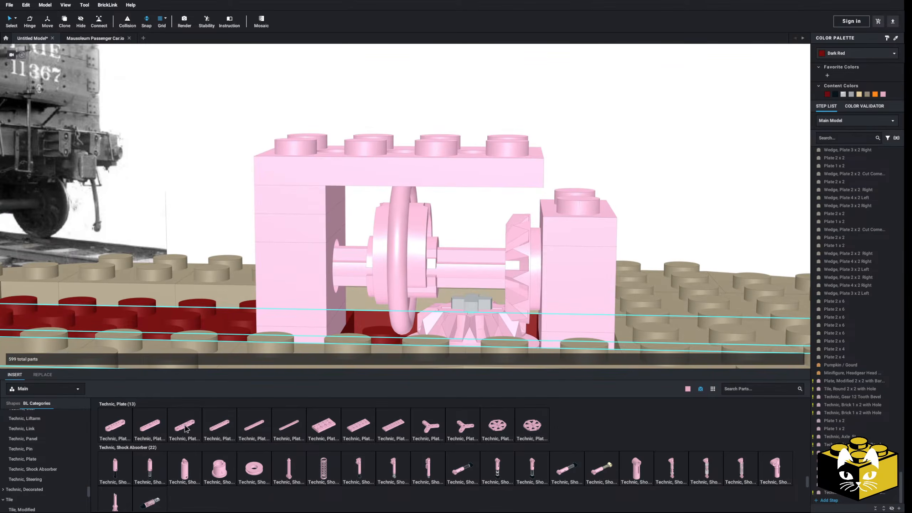
pyautogui.scroll(1, 69, 459)
pyautogui.scroll(3, 69, 459)
pyautogui.click(48, 427)
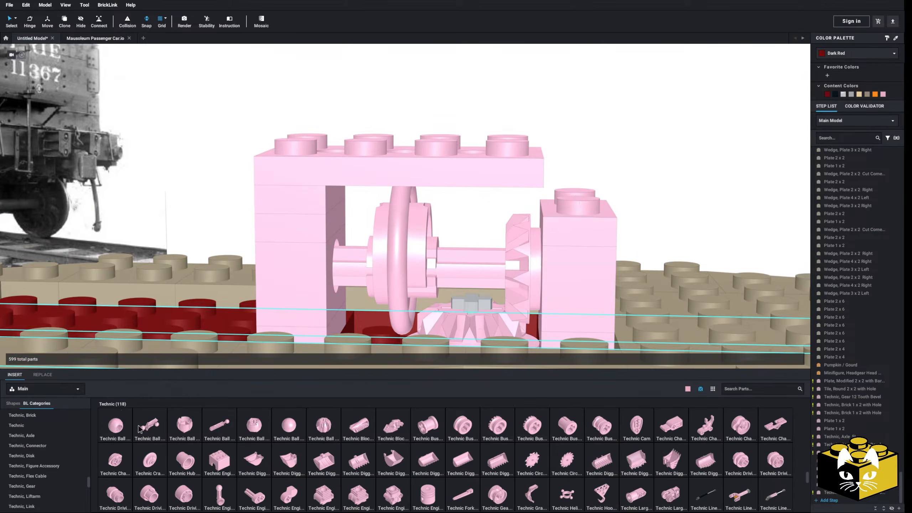
pyautogui.moveTo(464, 428); pyautogui.dragTo(358, 274)
pyautogui.moveTo(358, 274); pyautogui.dragTo(361, 280, button='right')
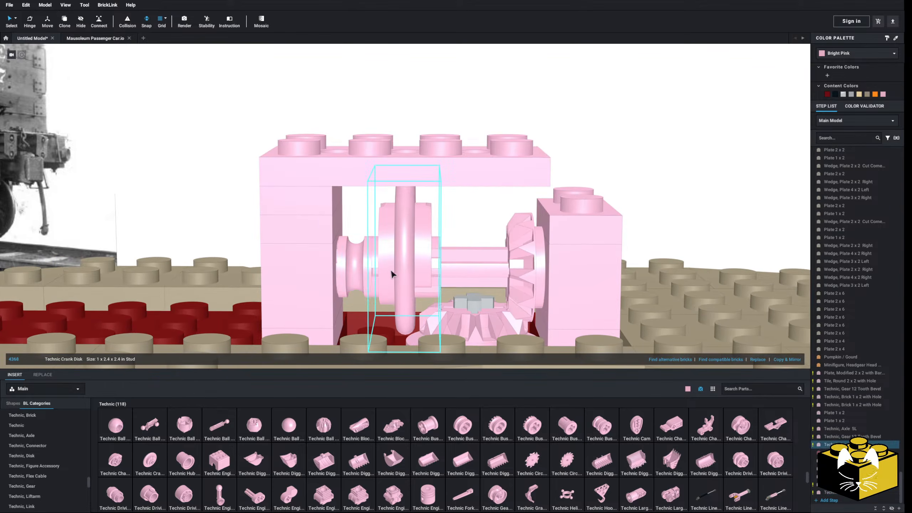
# Adjust the half bush and the crank disk along the axle so the disk sits directly beside the bush.
pyautogui.moveTo(388, 275); pyautogui.dragTo(411, 274)
pyautogui.moveTo(343, 275); pyautogui.dragTo(355, 273)
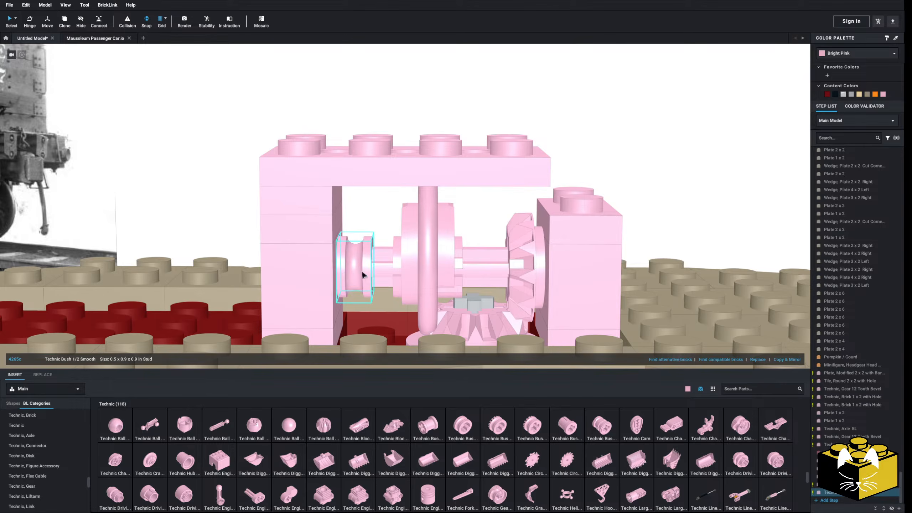
pyautogui.moveTo(430, 268); pyautogui.dragTo(412, 271)
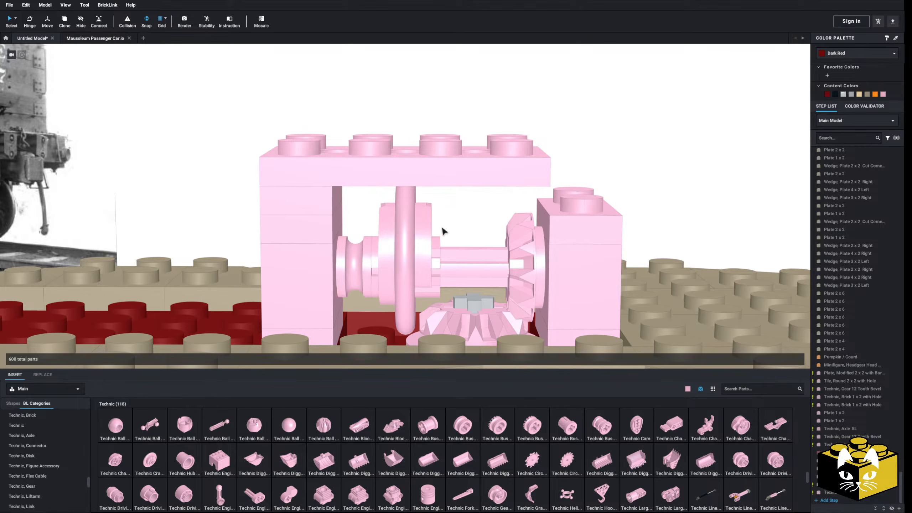
# Examine the mechanism and its truck linkage from the side, from beneath and from above the car.
pyautogui.scroll(-2, 449, 219)
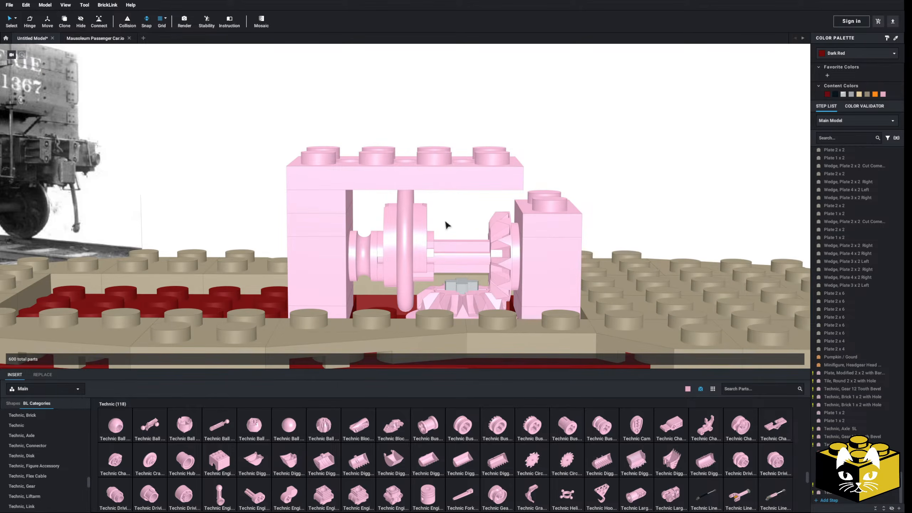
pyautogui.scroll(-5, 447, 225)
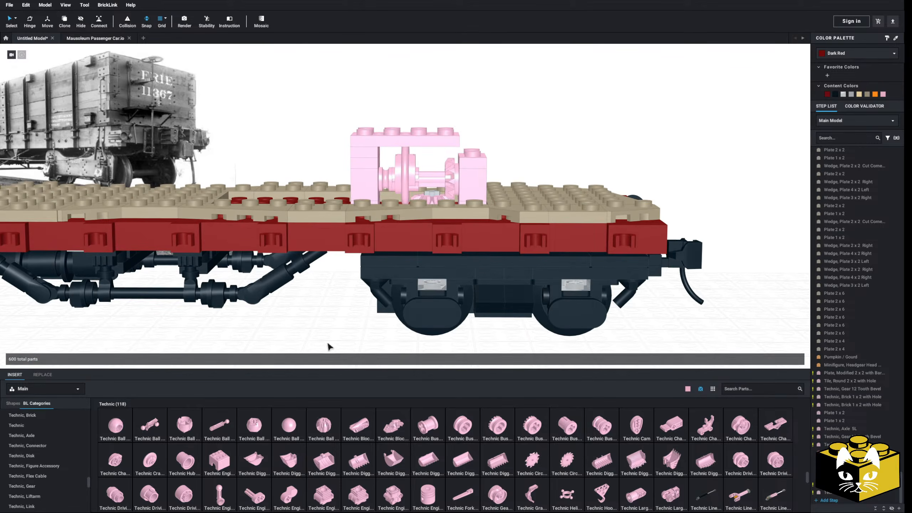
pyautogui.moveTo(328, 344); pyautogui.dragTo(324, 327, button='middle')
pyautogui.moveTo(324, 327); pyautogui.dragTo(324, 326, button='right')
pyautogui.moveTo(325, 326); pyautogui.dragTo(296, 315, button='middle')
pyautogui.moveTo(296, 315); pyautogui.dragTo(392, 182, button='right')
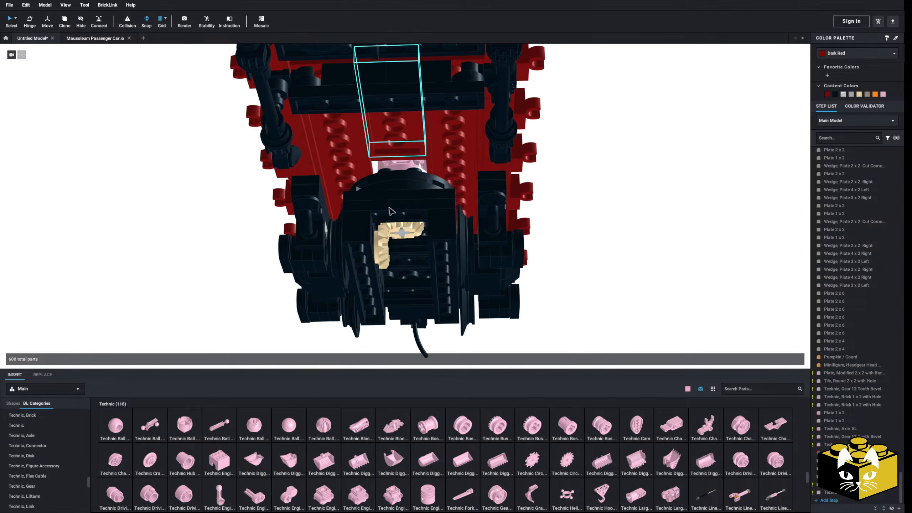
pyautogui.moveTo(416, 103); pyautogui.dragTo(228, 273, button='right')
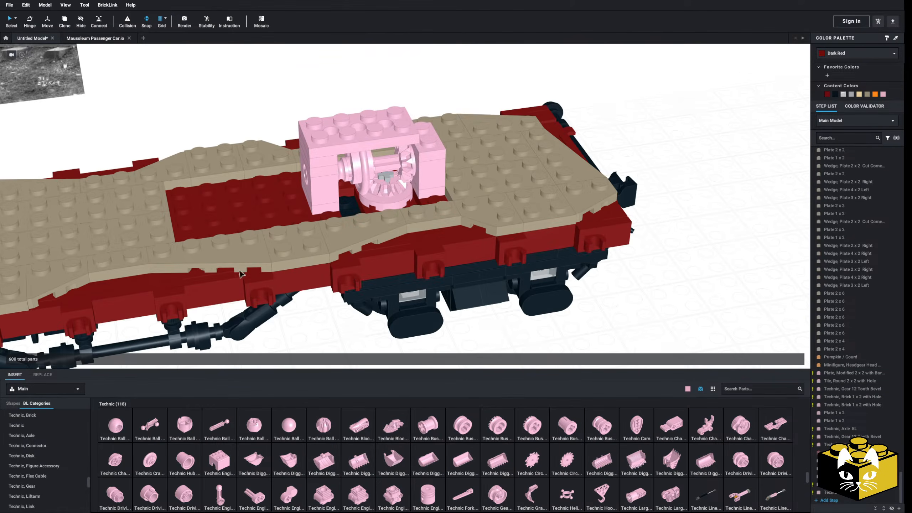
pyautogui.scroll(4, 395, 269)
pyautogui.moveTo(351, 327); pyautogui.dragTo(370, 291, button='right')
pyautogui.moveTo(370, 291); pyautogui.dragTo(370, 329, button='middle')
# Raise the 2 x 4 plate with holes by stacking another 1 x 2 plate beneath it on the crank-disk pillar.
pyautogui.moveTo(322, 153); pyautogui.dragTo(397, 107)
pyautogui.rightClick(318, 173)
pyautogui.click(327, 185)
pyautogui.rightClick(373, 144)
pyautogui.click(383, 167)
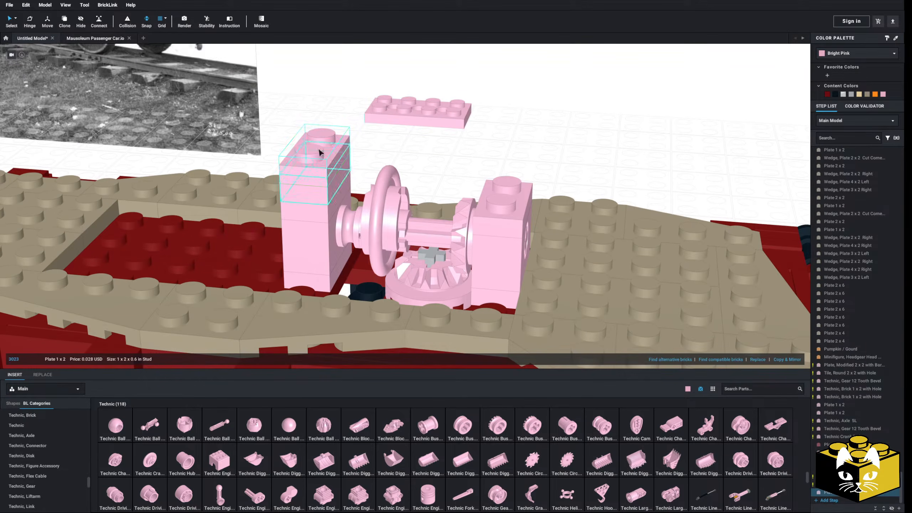
pyautogui.moveTo(378, 102); pyautogui.dragTo(318, 137)
pyautogui.click(508, 139)
pyautogui.scroll(-1, 507, 138)
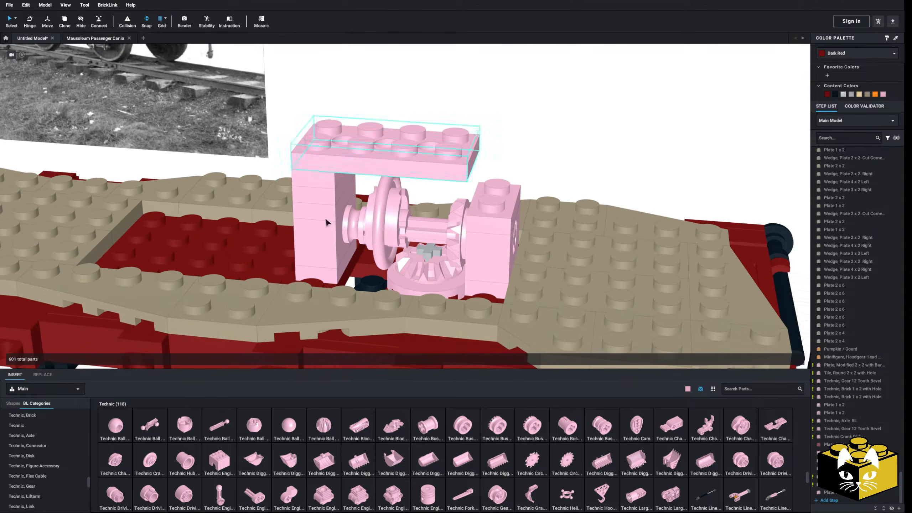
# Add a Plate 2 x 2 on top of the bevel-gear pillar, overhanging toward the crank disk.
pyautogui.scroll(10, 22, 444)
pyautogui.click(25, 461)
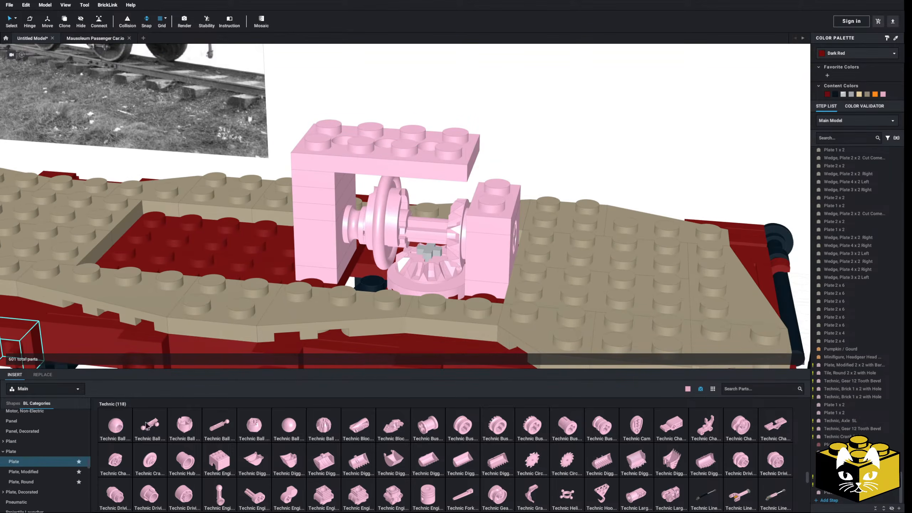
pyautogui.click(455, 422)
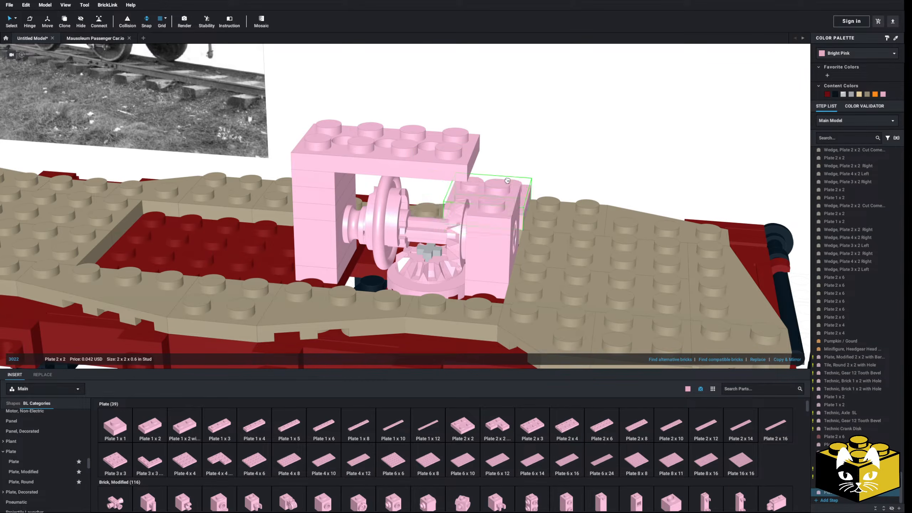
pyautogui.moveTo(506, 181); pyautogui.dragTo(479, 200, button='right')
pyautogui.click(500, 206)
pyautogui.click(525, 180)
pyautogui.moveTo(527, 178); pyautogui.dragTo(560, 159, button='right')
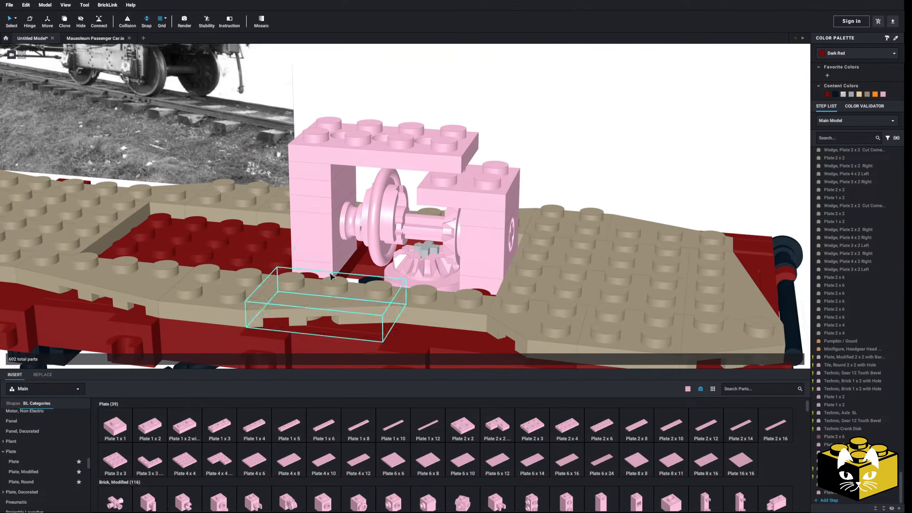
# Copy a 1 x 2 plate from the crank-disk pillar and place it between the overhanging 2 x 2 plate and the 2 x 4 plate's end.
pyautogui.rightClick(335, 174)
pyautogui.click(352, 184)
pyautogui.click(585, 112)
pyautogui.moveTo(584, 113); pyautogui.dragTo(552, 190, button='right')
pyautogui.rightClick(590, 134)
pyautogui.click(606, 155)
pyautogui.click(445, 160)
pyautogui.click(598, 147)
pyautogui.scroll(-3, 598, 146)
pyautogui.scroll(3, 466, 212)
pyautogui.moveTo(432, 230); pyautogui.dragTo(422, 219, button='right')
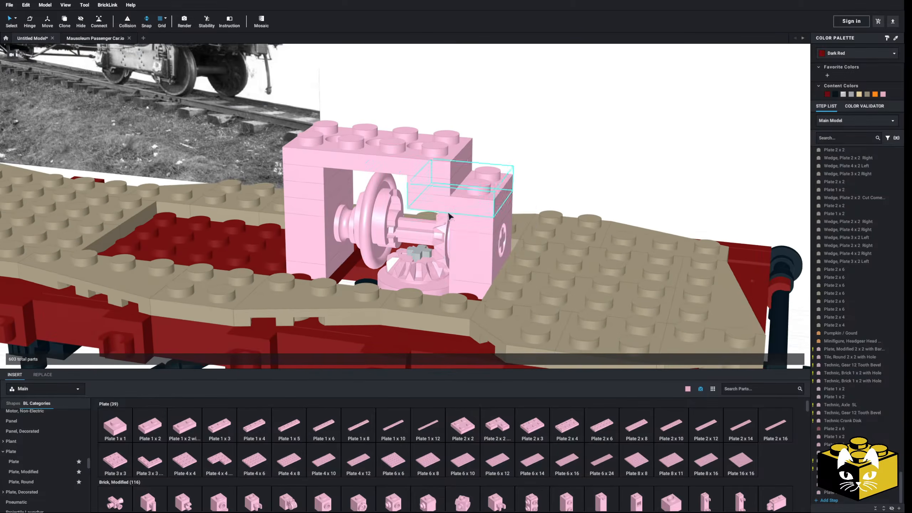
pyautogui.click(349, 220)
pyautogui.rightClick(349, 219)
pyautogui.click(362, 225)
pyautogui.click(566, 171)
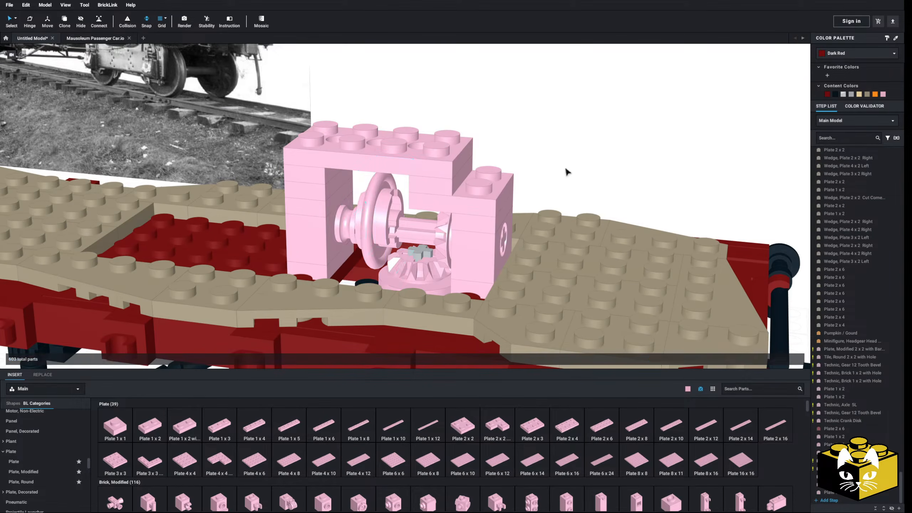
pyautogui.moveTo(565, 171); pyautogui.dragTo(603, 159, button='right')
# Add a Technic Liftarm Thick 1 x 1 (Spacer) on the axle between the crank disk and the upright bevel gear.
pyautogui.scroll(-10, 45, 467)
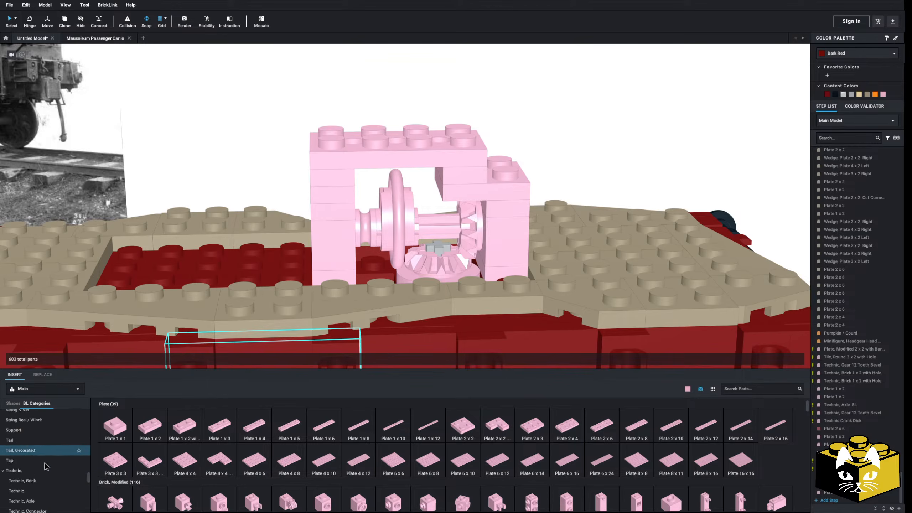
pyautogui.scroll(1, 45, 464)
pyautogui.click(32, 466)
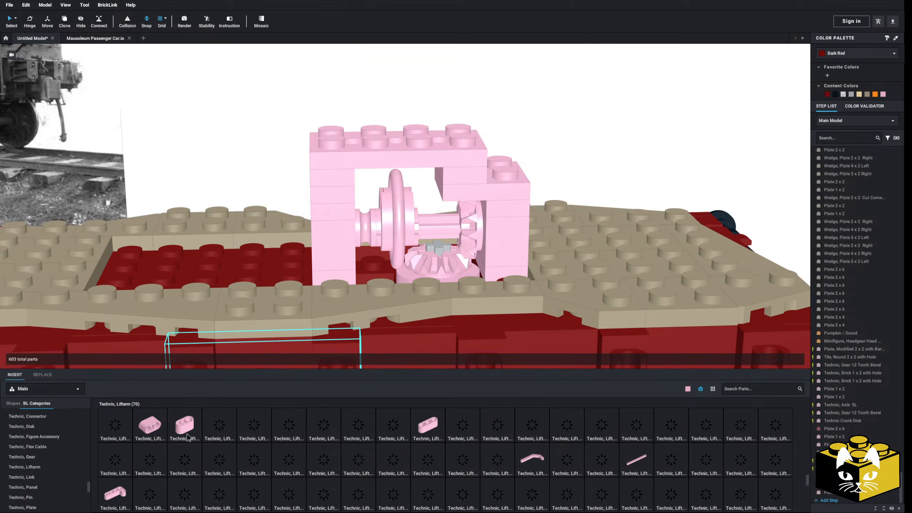
pyautogui.moveTo(114, 428); pyautogui.dragTo(449, 231)
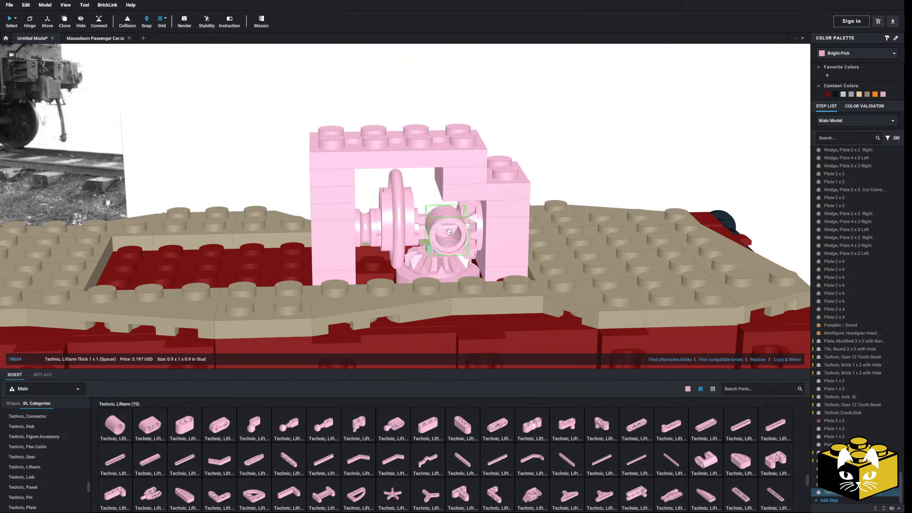
pyautogui.click(575, 142)
pyautogui.moveTo(577, 142); pyautogui.dragTo(549, 138, button='right')
pyautogui.moveTo(363, 274); pyautogui.dragTo(361, 286, button='right')
# Insert a Technic Axle 3L with Stop beside the mechanism, stand it upright and color it Reddish Brown.
pyautogui.scroll(-2, 60, 456)
pyautogui.scroll(3, 59, 455)
pyautogui.scroll(1, 58, 454)
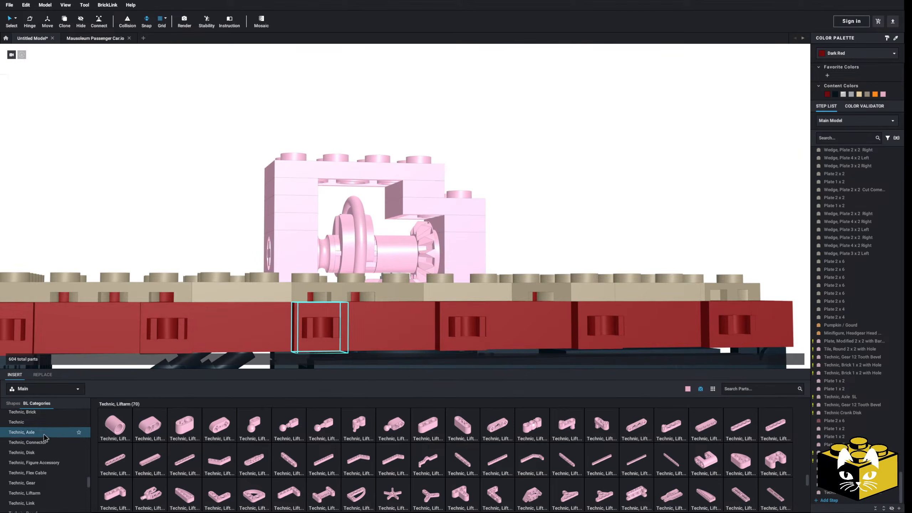
pyautogui.click(492, 425)
pyautogui.moveTo(551, 179); pyautogui.dragTo(540, 222, button='right')
pyautogui.press('Up')
pyautogui.click(541, 179)
pyautogui.press('Escape')
pyautogui.click(844, 54)
pyautogui.click(853, 65)
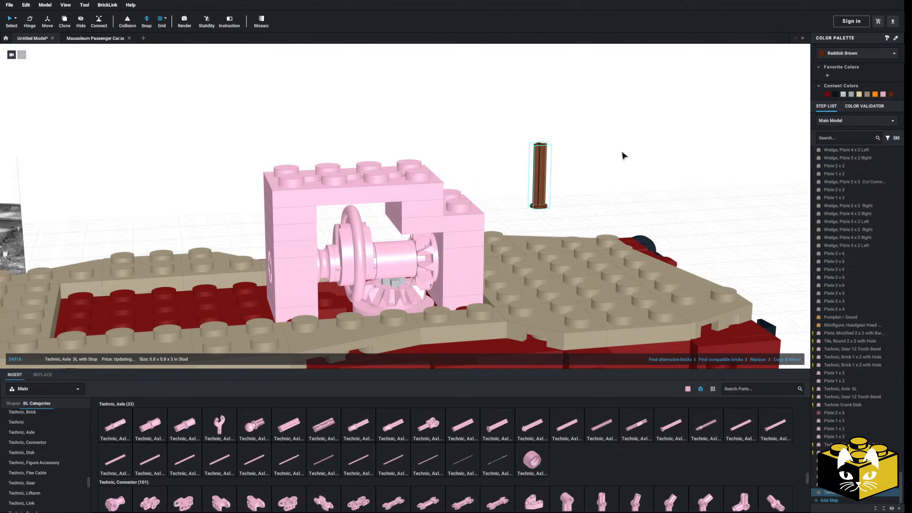
# Position the upright axle through the 2 x 4 plate's hole above the crank disk and lower its stop toward the disk.
pyautogui.moveTo(539, 207); pyautogui.dragTo(440, 193)
pyautogui.moveTo(462, 206); pyautogui.dragTo(440, 193, button='right')
pyautogui.moveTo(440, 193); pyautogui.dragTo(345, 185)
pyautogui.click(525, 173)
pyautogui.moveTo(524, 174); pyautogui.dragTo(344, 189, button='right')
pyautogui.moveTo(343, 190); pyautogui.dragTo(344, 189)
pyautogui.moveTo(343, 187); pyautogui.dragTo(363, 160, button='right')
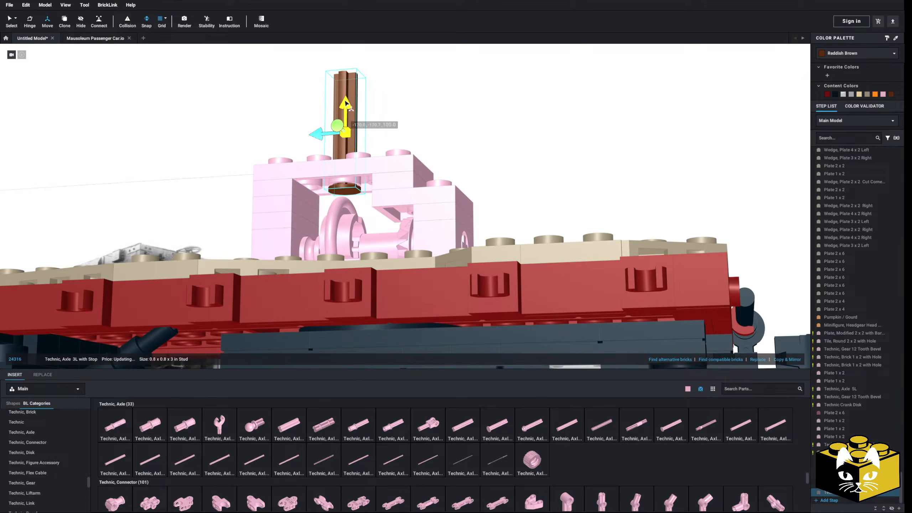
pyautogui.moveTo(347, 104); pyautogui.dragTo(347, 110)
pyautogui.scroll(-5, 535, 141)
pyautogui.moveTo(533, 154)
pyautogui.mouseDown(button='right')
pyautogui.moveTo(567, 160)
pyautogui.moveTo(534, 164)
pyautogui.mouseUp(button='right')
pyautogui.click(10, 15)
# Examine the whole car with the upright axle from several sides against the reference pictures.
pyautogui.scroll(-4, 346, 280)
pyautogui.moveTo(346, 279); pyautogui.dragTo(319, 267, button='right')
pyautogui.scroll(1, 294, 290)
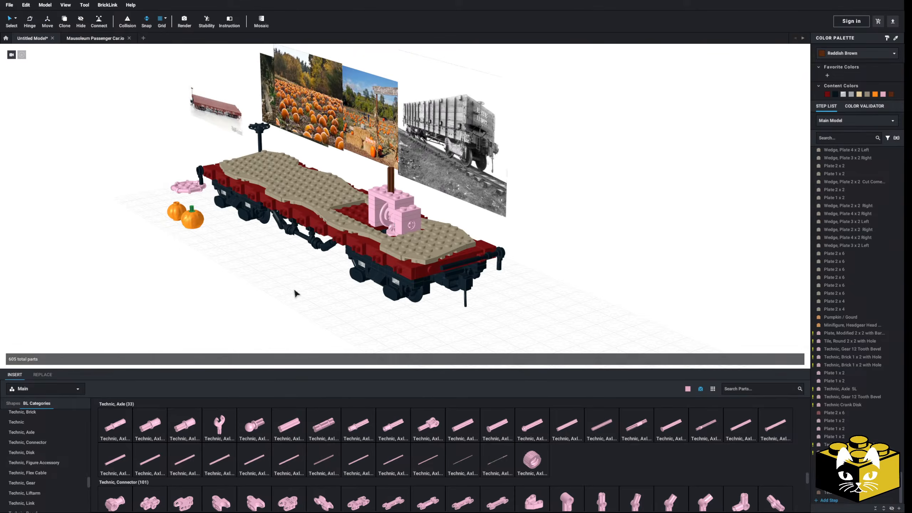
pyautogui.scroll(-3, 270, 284)
pyautogui.moveTo(265, 283); pyautogui.dragTo(291, 285, button='right')
pyautogui.scroll(5, 343, 294)
pyautogui.scroll(-4, 344, 293)
pyautogui.moveTo(167, 293); pyautogui.dragTo(330, 278, button='middle')
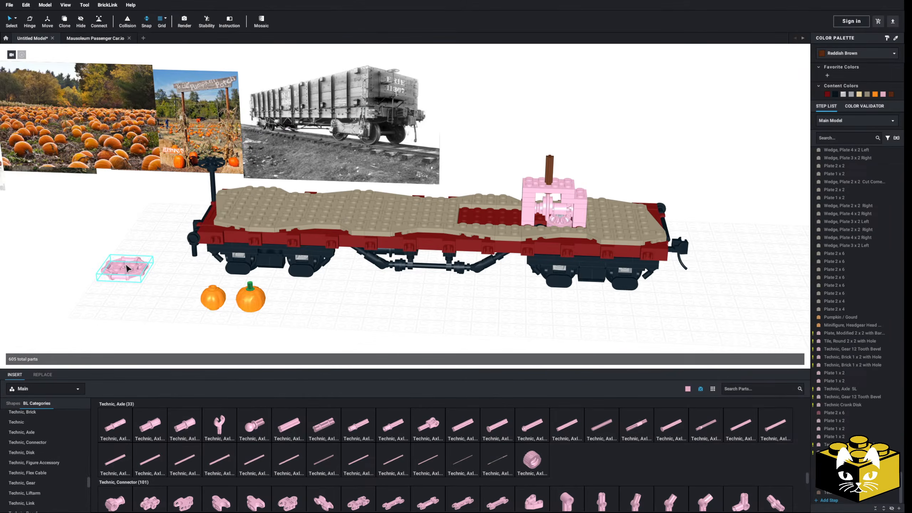
pyautogui.moveTo(453, 280); pyautogui.dragTo(371, 282, button='middle')
# Select all Bright Pink parts by color, recolor them in assorted non-pink colors, and return to default selection.
pyautogui.click(16, 18)
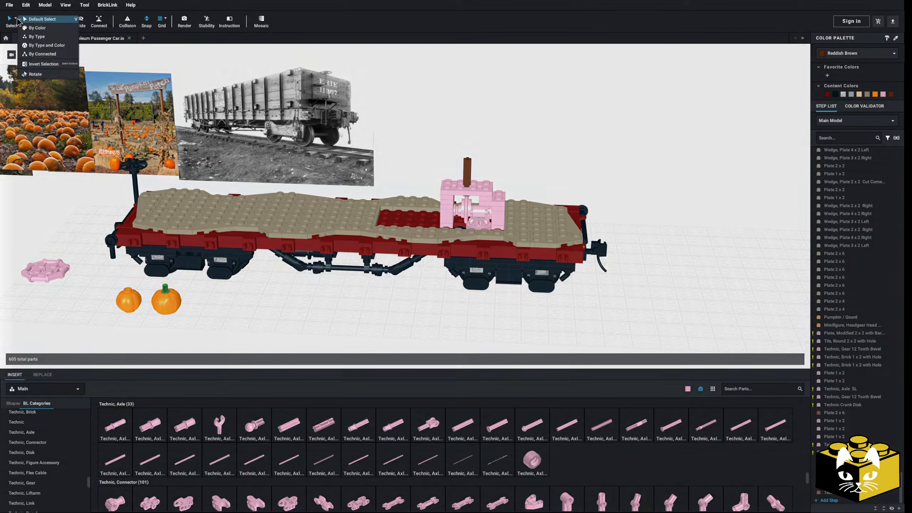
pyautogui.click(29, 29)
pyautogui.click(480, 211)
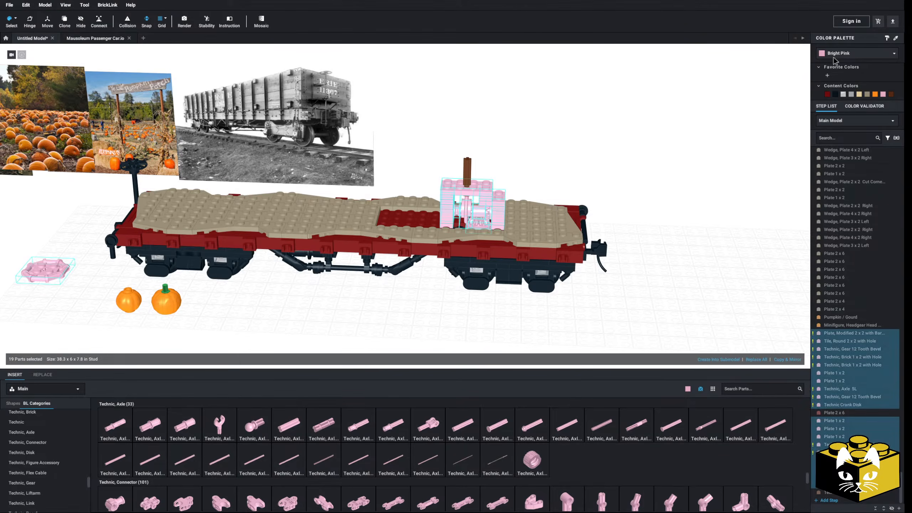
pyautogui.click(833, 57)
pyautogui.click(845, 141)
pyautogui.click(705, 158)
pyautogui.moveTo(705, 158); pyautogui.dragTo(656, 164, button='middle')
pyautogui.moveTo(657, 165); pyautogui.dragTo(615, 185, button='right')
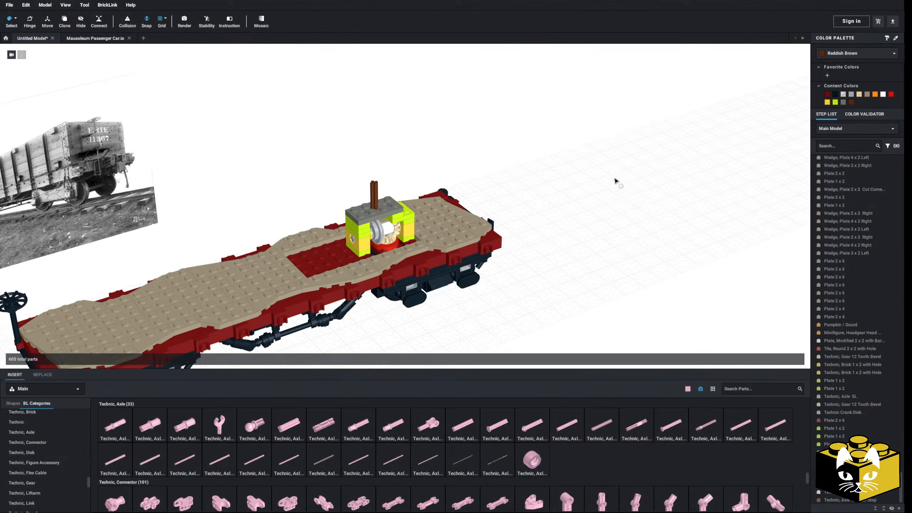
pyautogui.click(15, 19)
pyautogui.click(22, 21)
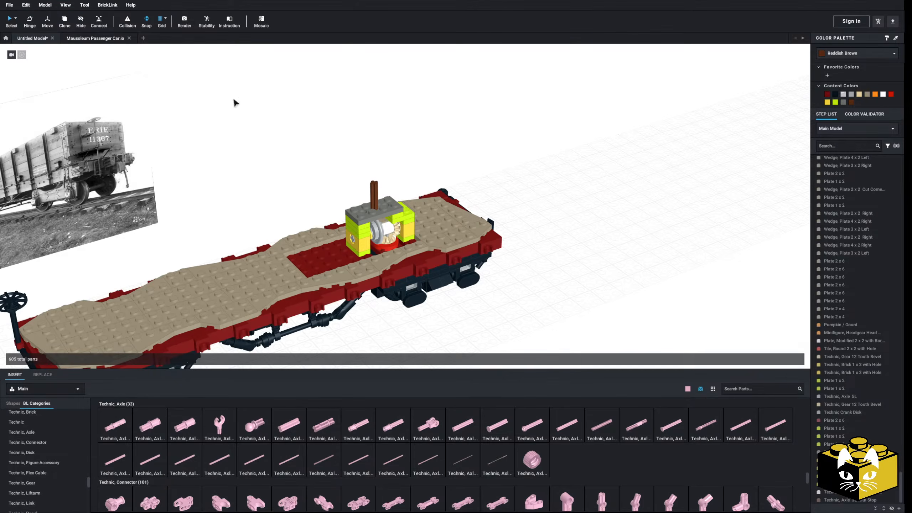
# Delete the three 1 x 2 plates above the Technic brick in the crank-disk pillar.
pyautogui.scroll(5, 302, 164)
pyautogui.moveTo(302, 163); pyautogui.dragTo(310, 133, button='right')
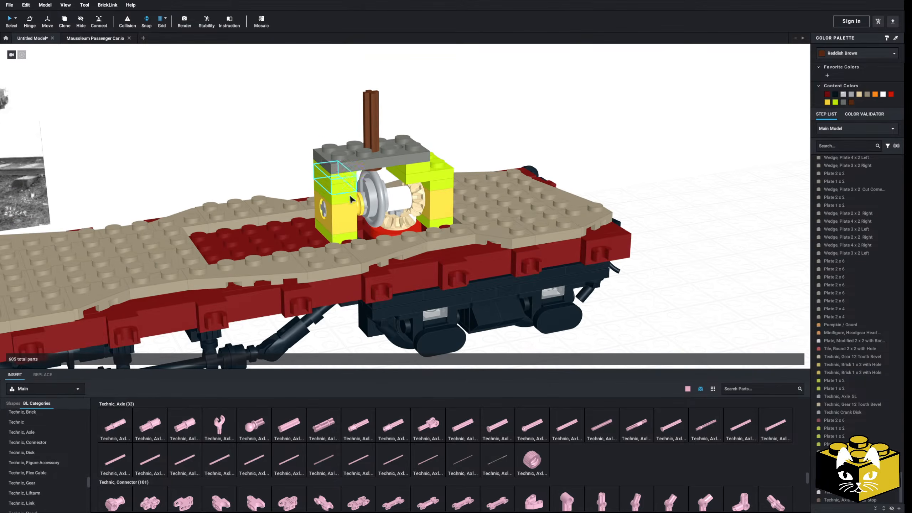
pyautogui.click(298, 162)
pyautogui.press('Delete')
pyautogui.click(338, 180)
pyautogui.press('Delete')
pyautogui.click(327, 196)
pyautogui.press('Delete')
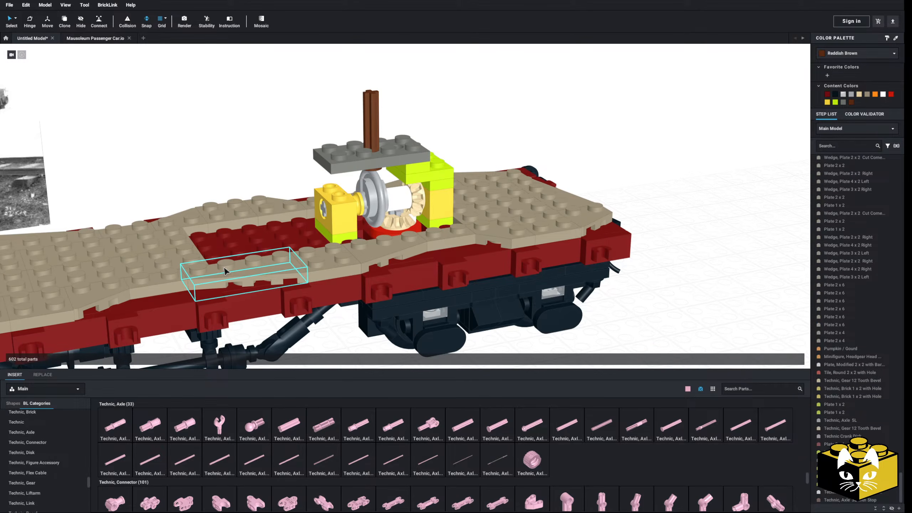
# Add a 1 x 2 brick above the Technic brick in the crank-disk pillar, beneath the 2 x 4 Technic plate.
pyautogui.moveTo(89, 485); pyautogui.dragTo(61, 399)
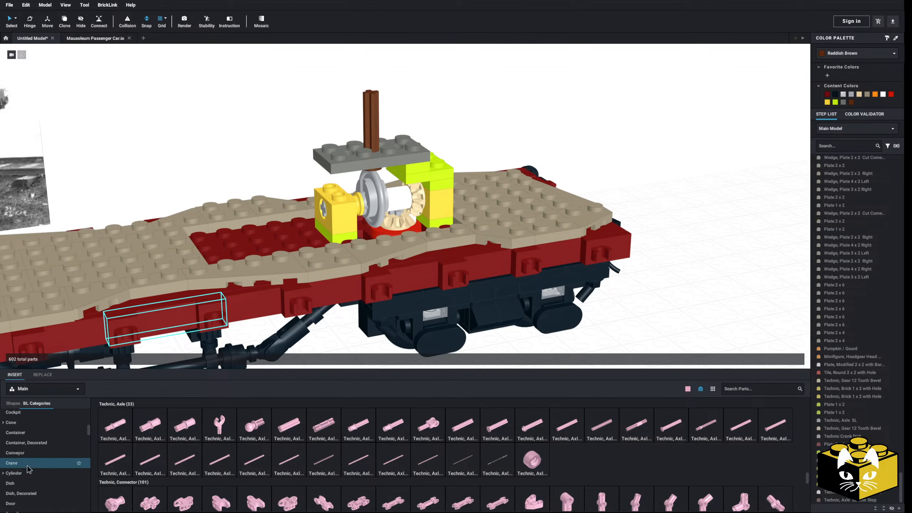
pyautogui.scroll(3, 50, 462)
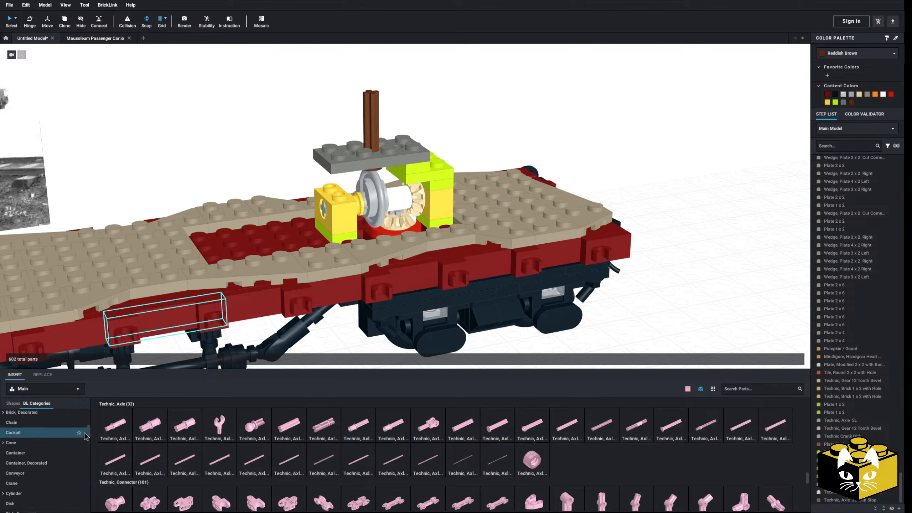
pyautogui.scroll(-5, 49, 435)
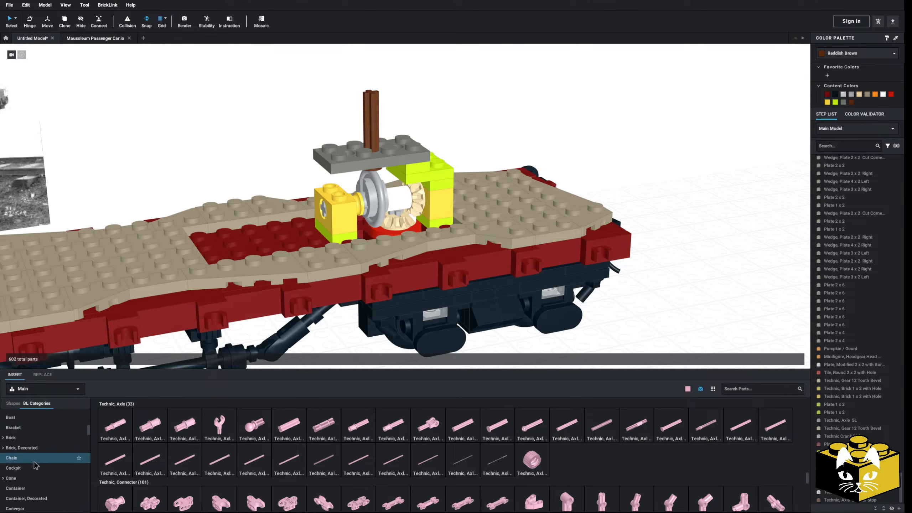
pyautogui.click(70, 445)
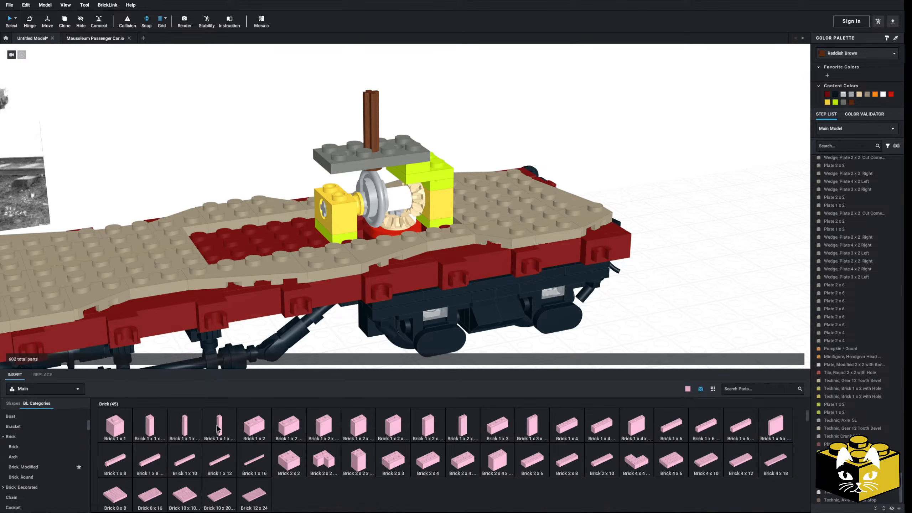
pyautogui.moveTo(250, 429); pyautogui.dragTo(343, 169)
pyautogui.click(246, 157)
pyautogui.moveTo(246, 157); pyautogui.dragTo(230, 216, button='right')
pyautogui.click(346, 172)
pyautogui.click(249, 144)
# Fill the open Dark Red deck area beside the crank-disk pillar with two 2 x 4 plates and color them Dark Tan.
pyautogui.scroll(5, 49, 422)
pyautogui.click(42, 433)
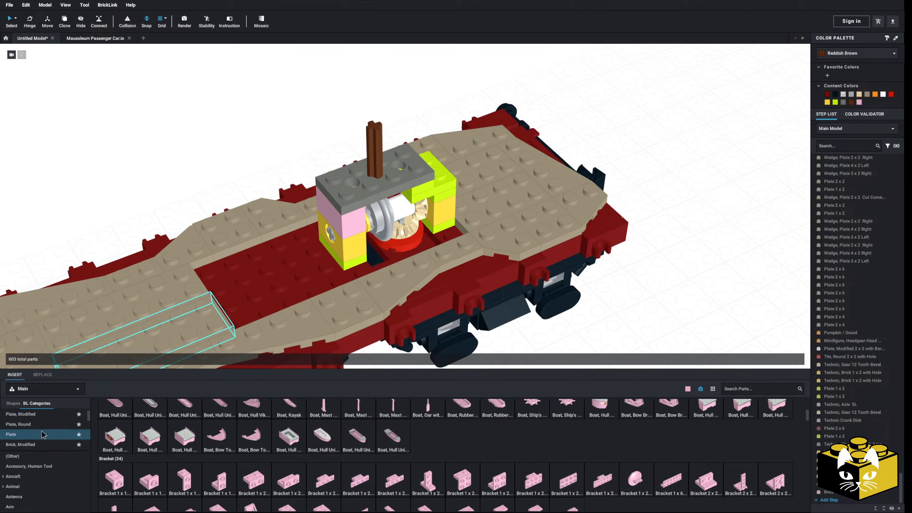
pyautogui.click(564, 413)
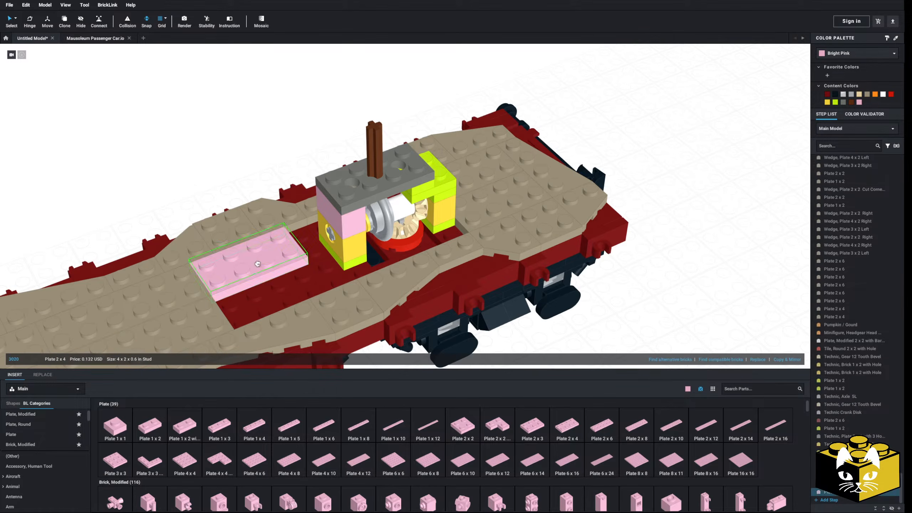
pyautogui.moveTo(568, 432); pyautogui.dragTo(288, 295)
pyautogui.keyDown('ctrl'); pyautogui.click(282, 266); pyautogui.keyUp('ctrl')
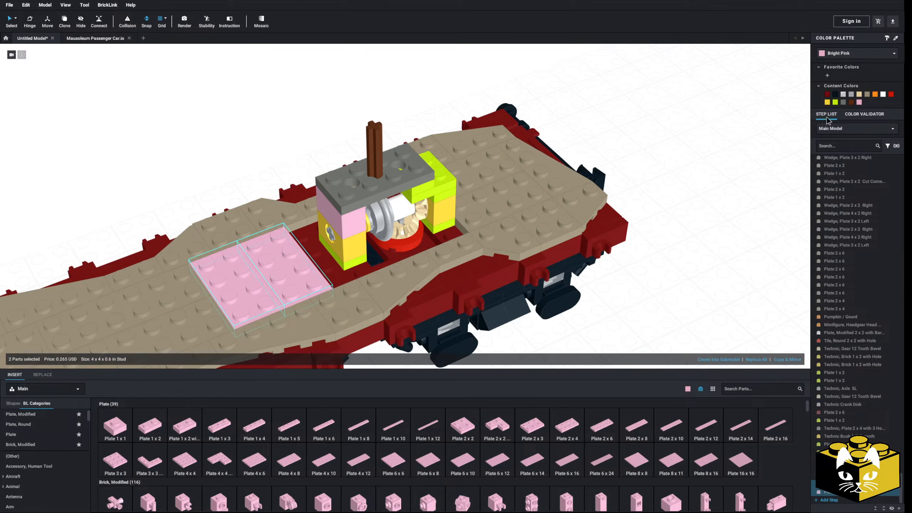
pyautogui.click(866, 94)
pyautogui.click(738, 161)
# Recolor all bricks and plates of both mechanism pillars Tan, leaving the 2 x 4 Technic plate out of the selection.
pyautogui.moveTo(738, 161); pyautogui.dragTo(728, 176, button='right')
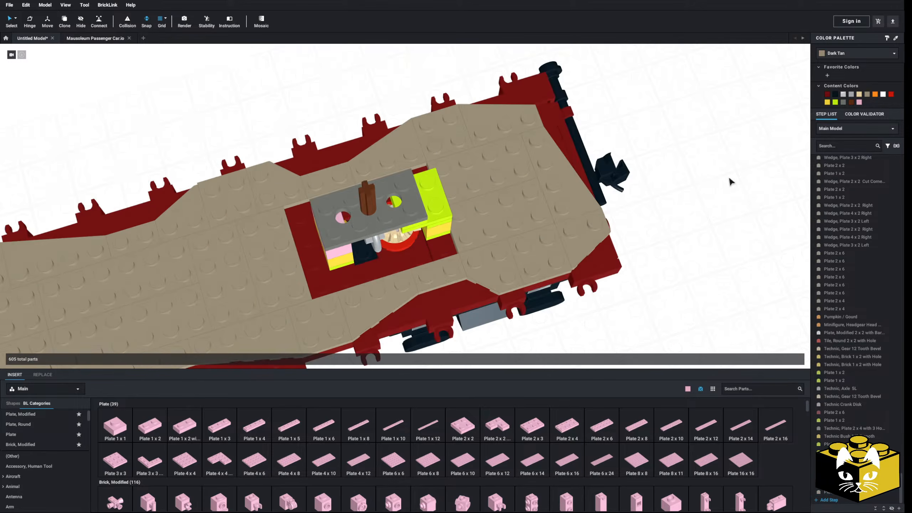
pyautogui.scroll(-5, 658, 272)
pyautogui.moveTo(623, 299); pyautogui.dragTo(631, 279, button='right')
pyautogui.scroll(5, 631, 284)
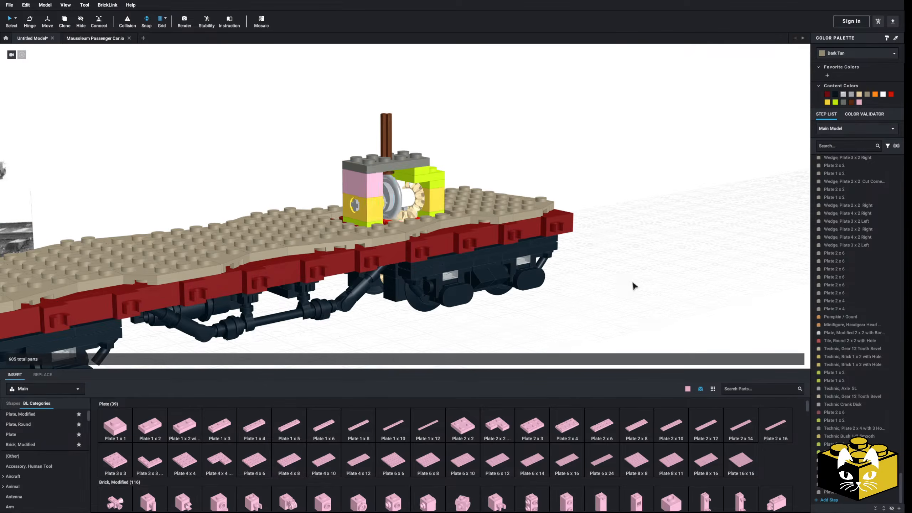
pyautogui.moveTo(359, 190); pyautogui.dragTo(445, 200, button='right')
pyautogui.click(414, 189)
pyautogui.keyDown('ctrl'); pyautogui.click(428, 222); pyautogui.keyUp('ctrl')
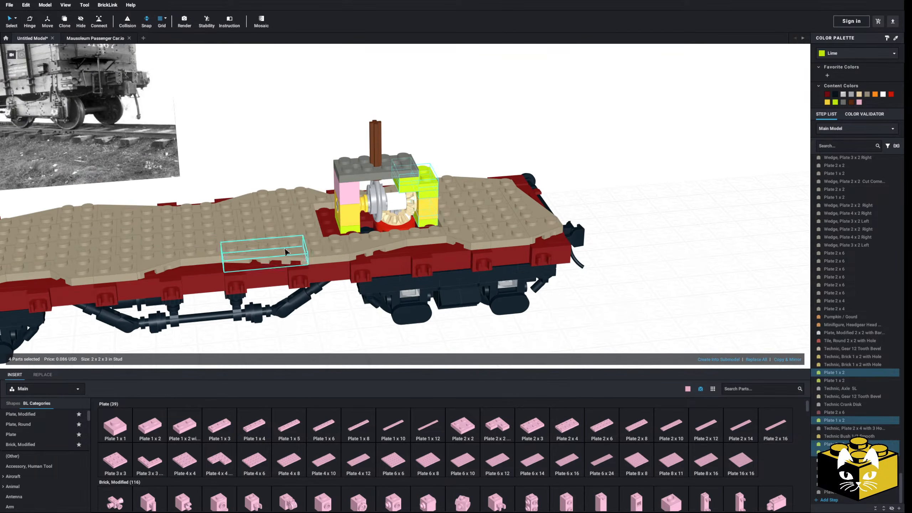
pyautogui.keyDown('ctrl'); pyautogui.click(353, 230); pyautogui.keyUp('ctrl')
pyautogui.keyDown('ctrl'); pyautogui.click(350, 214); pyautogui.keyUp('ctrl')
pyautogui.click(350, 229)
pyautogui.keyDown('ctrl'); pyautogui.click(349, 213); pyautogui.keyUp('ctrl')
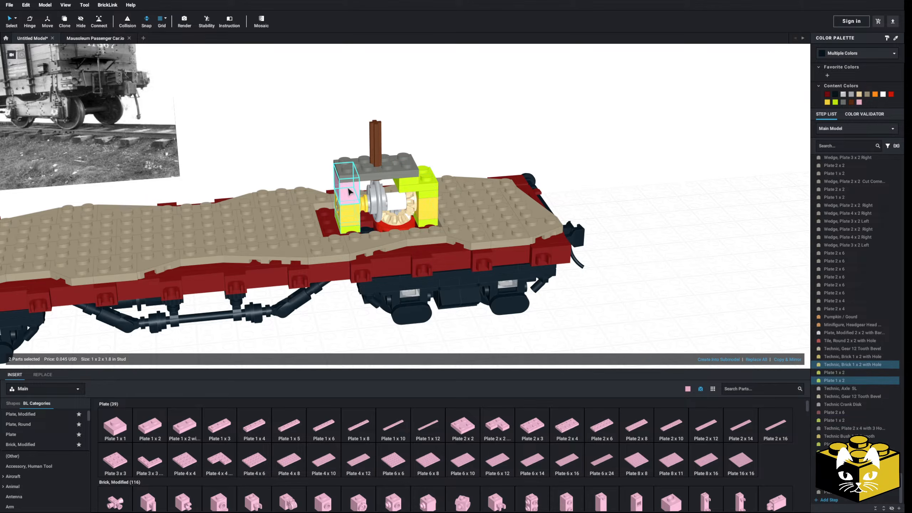
pyautogui.keyDown('ctrl'); pyautogui.click(415, 187); pyautogui.keyUp('ctrl')
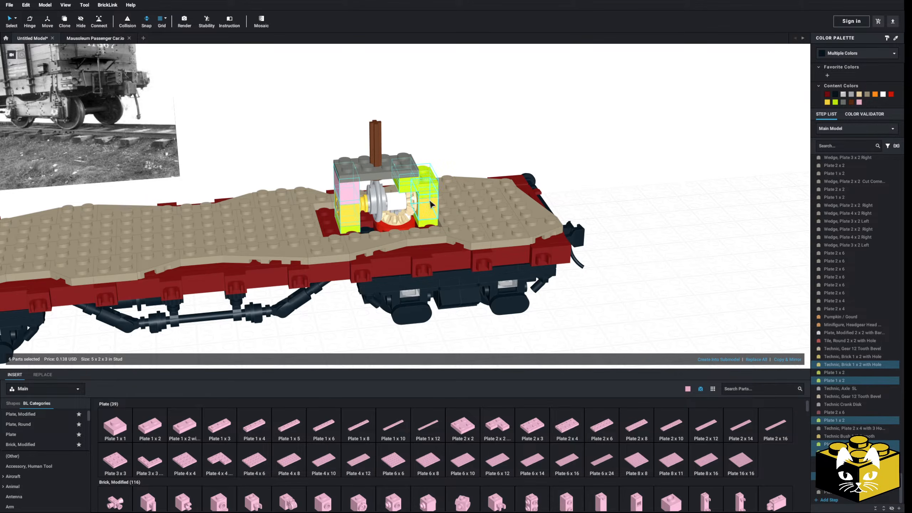
pyautogui.keyDown('ctrl'); pyautogui.click(429, 213); pyautogui.keyUp('ctrl')
pyautogui.keyDown('ctrl'); pyautogui.click(427, 224); pyautogui.keyUp('ctrl')
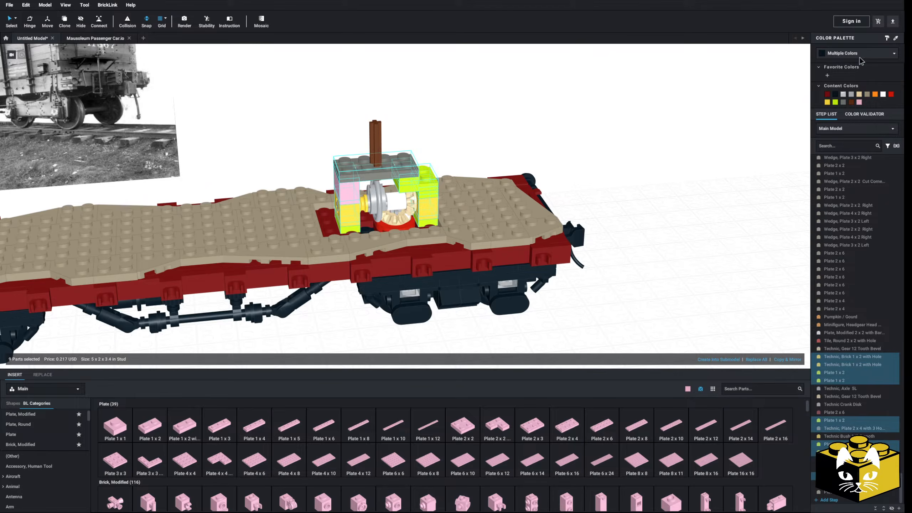
pyautogui.click(860, 57)
pyautogui.scroll(1, 860, 84)
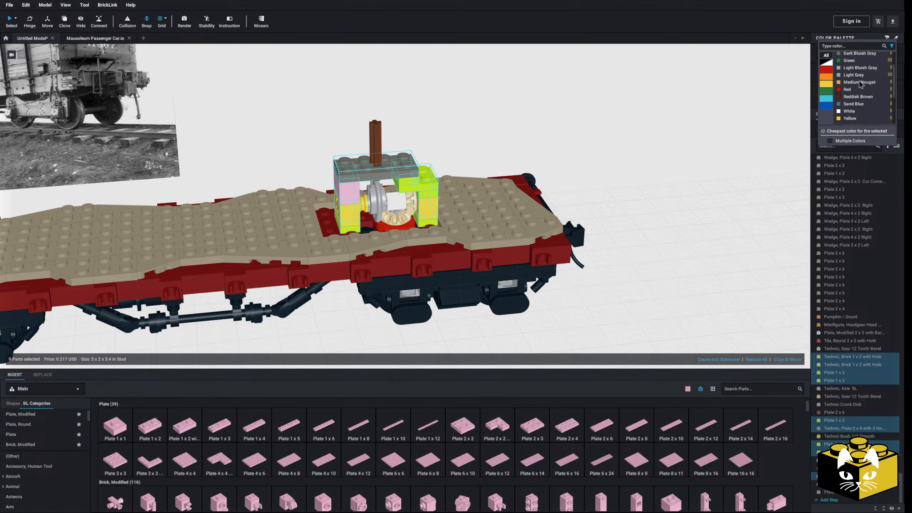
pyautogui.click(742, 104)
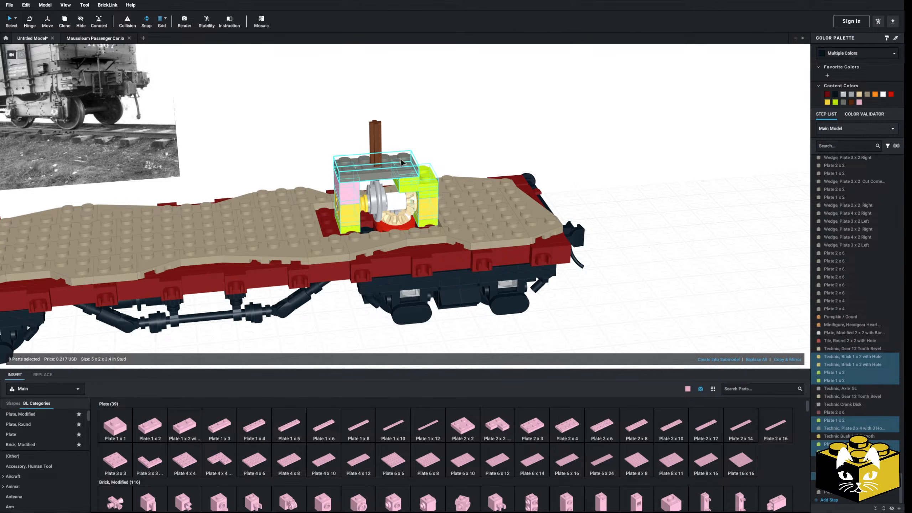
pyautogui.click(858, 54)
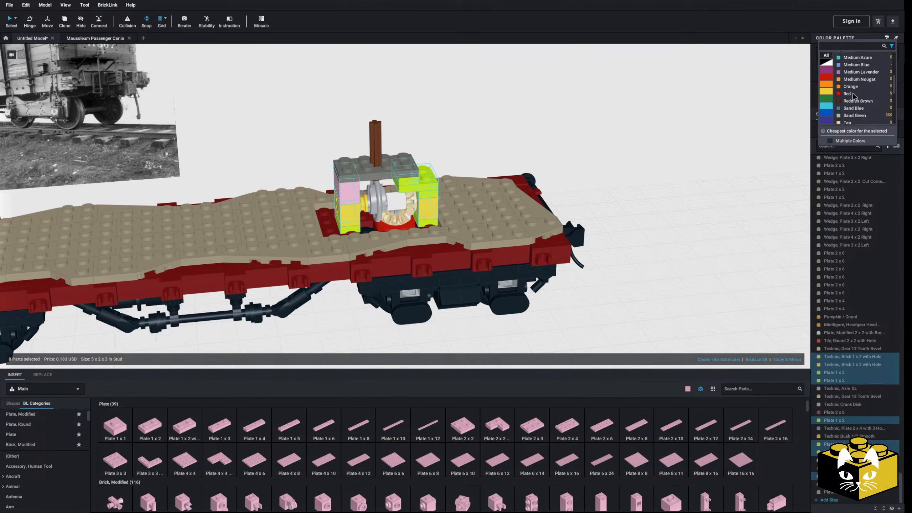
pyautogui.click(847, 123)
pyautogui.click(736, 151)
# Check which colors are available for the 2 x 4 Technic plate on top of the pillars.
pyautogui.click(392, 174)
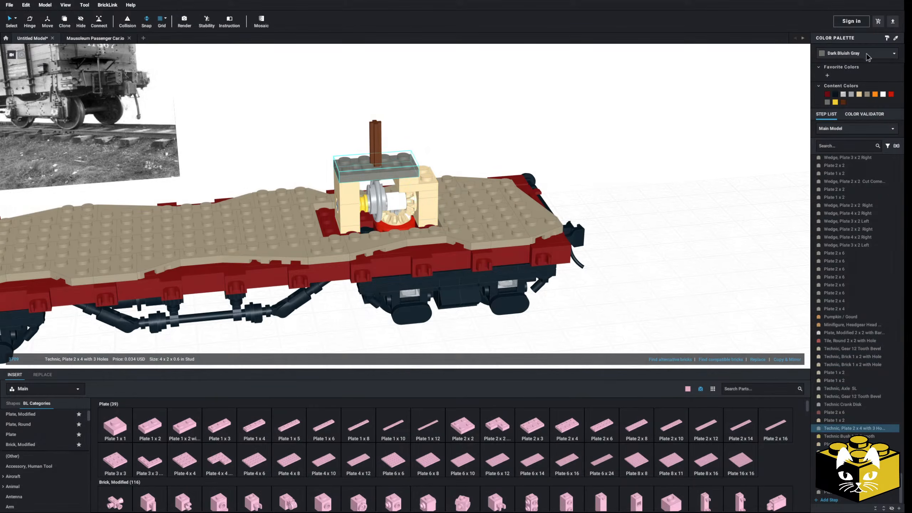
pyautogui.click(858, 53)
pyautogui.scroll(3, 861, 58)
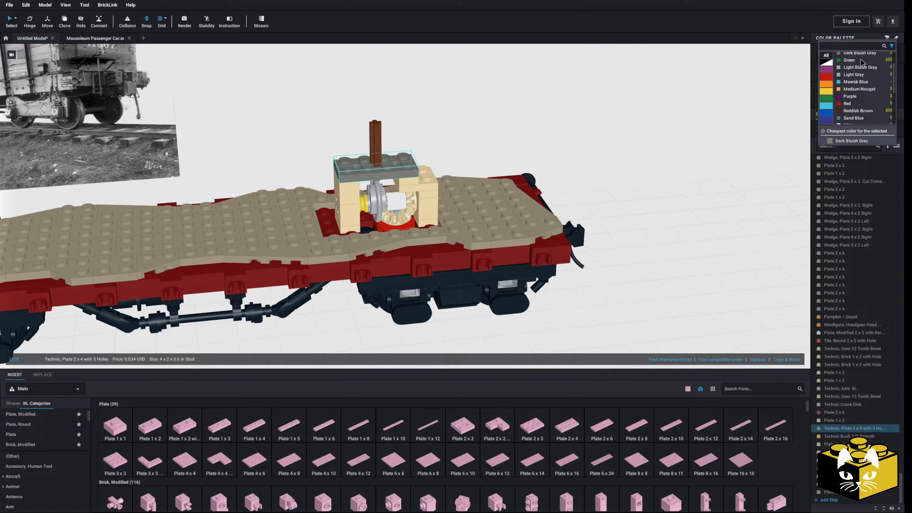
pyautogui.scroll(-3, 861, 82)
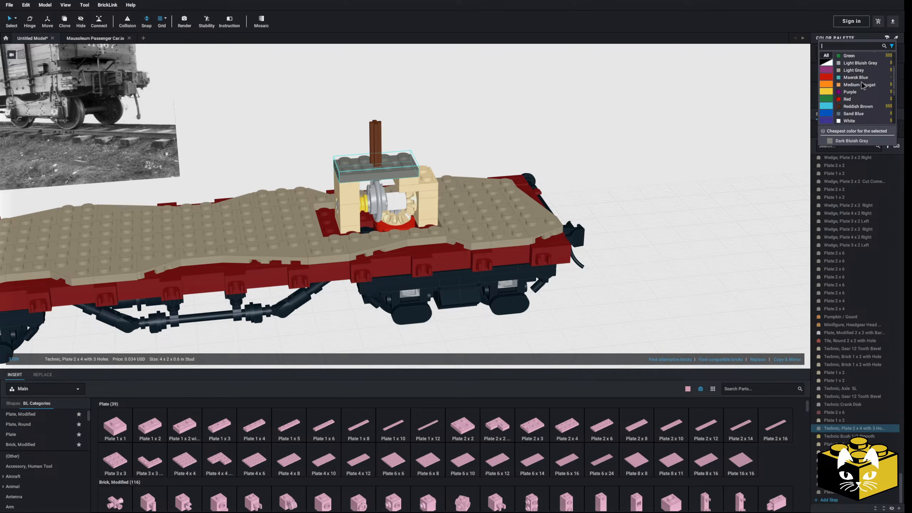
pyautogui.click(743, 110)
pyautogui.click(650, 253)
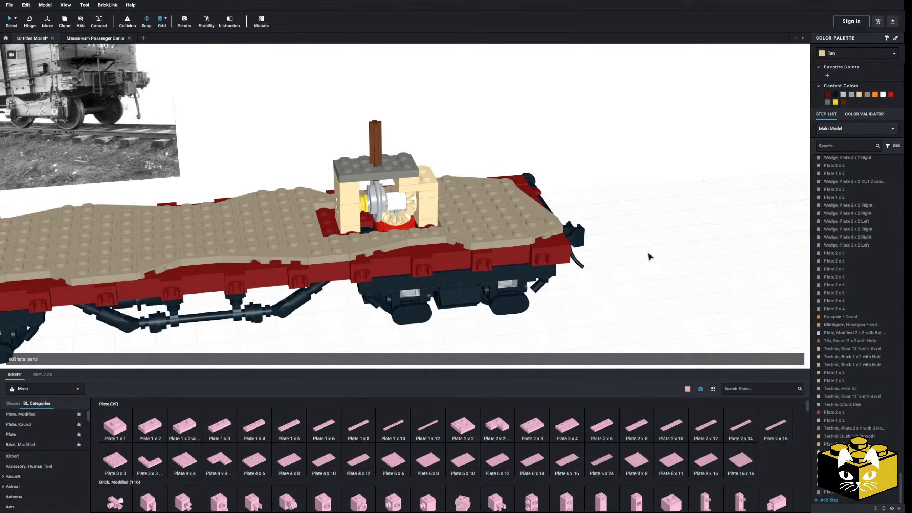
# Insert a 2 x 6 Technic plate with 5 holes beside the car, check its available colors, and delete it.
pyautogui.moveTo(650, 253); pyautogui.dragTo(635, 280, button='right')
pyautogui.scroll(-10, 57, 441)
pyautogui.scroll(-15, 54, 441)
pyautogui.scroll(4, 53, 440)
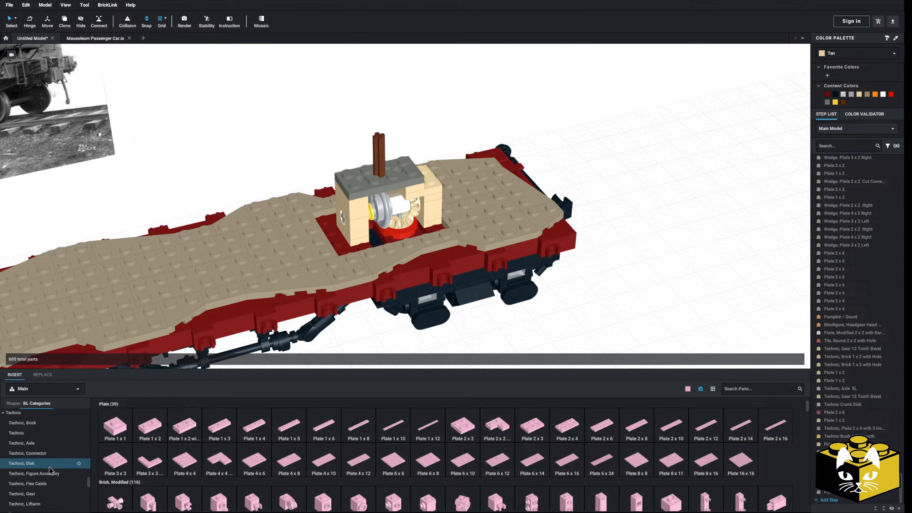
pyautogui.scroll(-4, 50, 481)
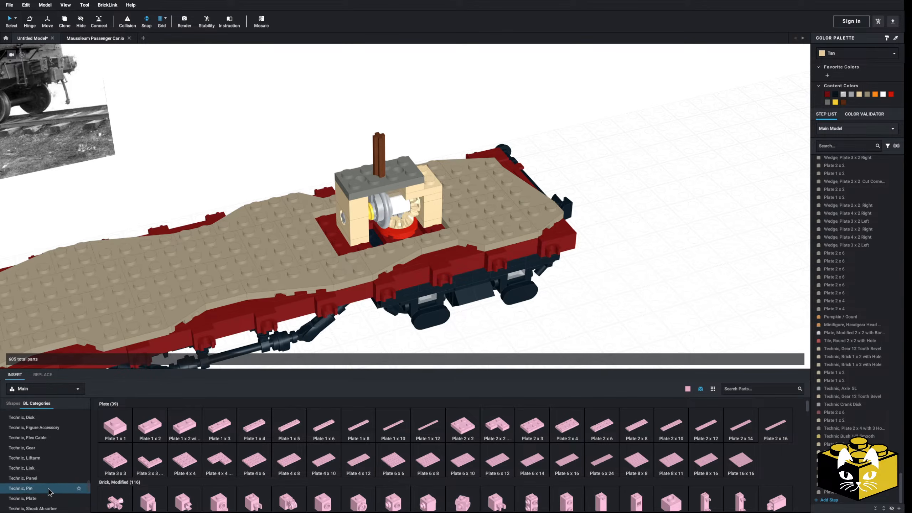
pyautogui.click(47, 500)
pyautogui.moveTo(357, 431); pyautogui.dragTo(634, 236)
pyautogui.click(863, 56)
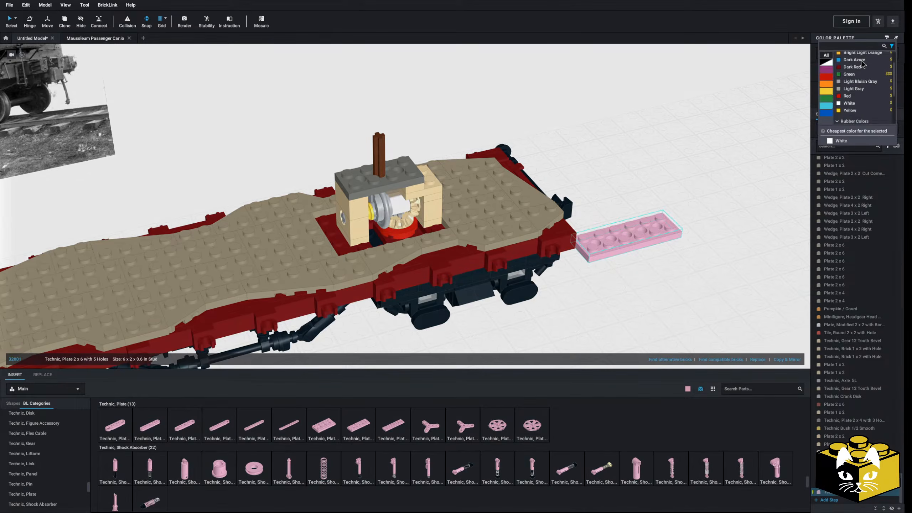
pyautogui.click(630, 223)
pyautogui.press('Delete')
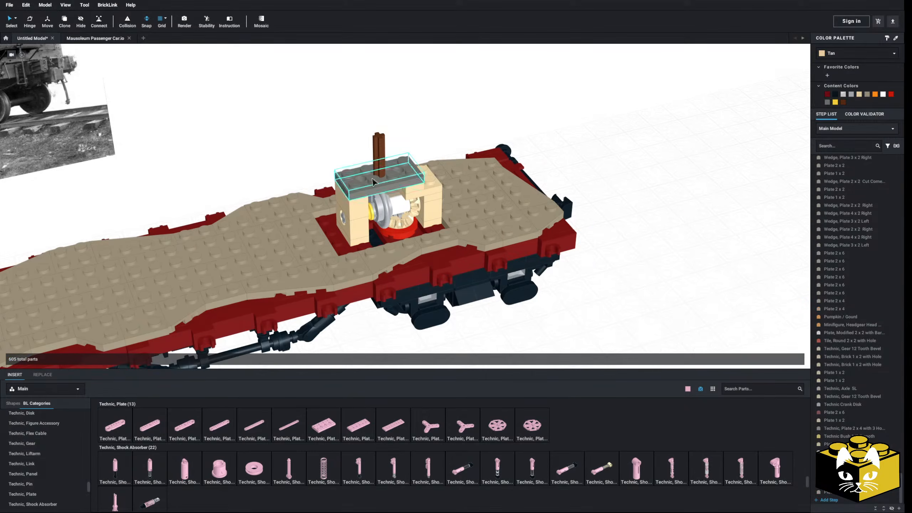
# Recolor the 2 x 4 Technic plate on top of the pillars Medium Nougat.
pyautogui.click(366, 175)
pyautogui.click(867, 58)
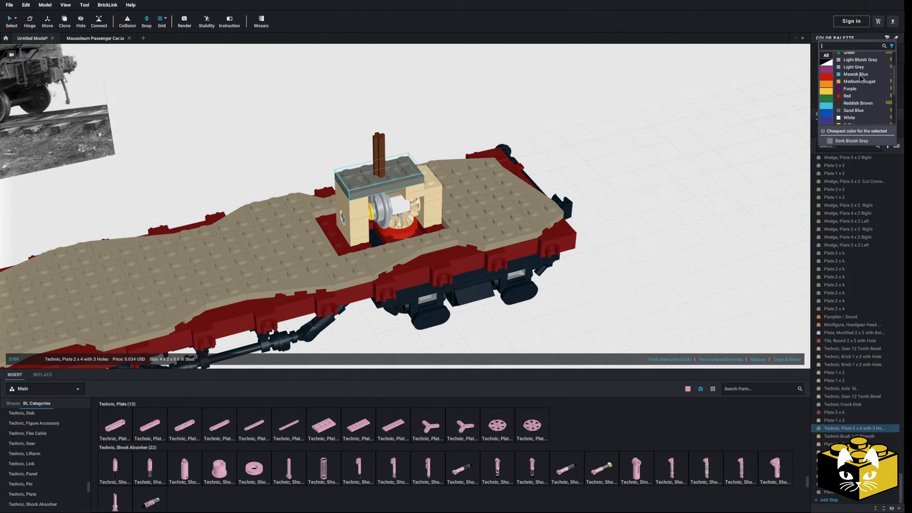
pyautogui.click(859, 81)
pyautogui.click(676, 153)
pyautogui.scroll(2, 668, 163)
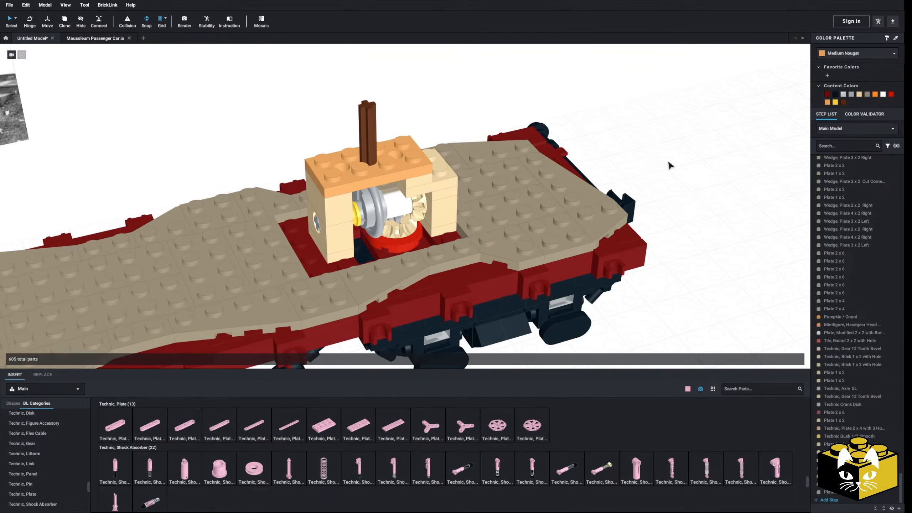
# Recolor the 2 x 4 Technic plate on top of the pillars Black.
pyautogui.click(406, 172)
pyautogui.click(866, 53)
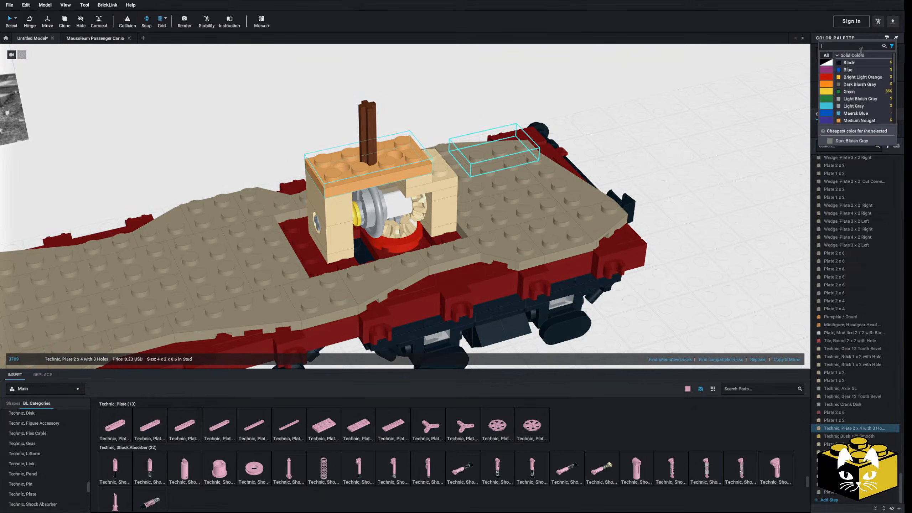
pyautogui.scroll(-1, 850, 79)
pyautogui.scroll(2, 851, 60)
pyautogui.click(848, 60)
pyautogui.click(738, 112)
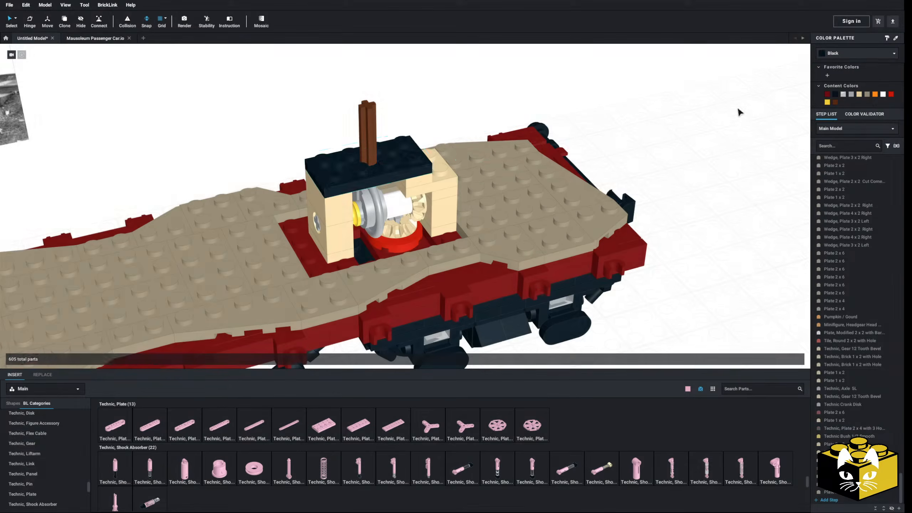
# Delete the Dark Tan ground plates and wedge plates along one long side of the mechanism.
pyautogui.scroll(-2, 712, 128)
pyautogui.moveTo(713, 128)
pyautogui.mouseDown(button='right')
pyautogui.moveTo(717, 116)
pyautogui.moveTo(727, 129)
pyautogui.mouseUp(button='right')
pyautogui.scroll(3, 703, 135)
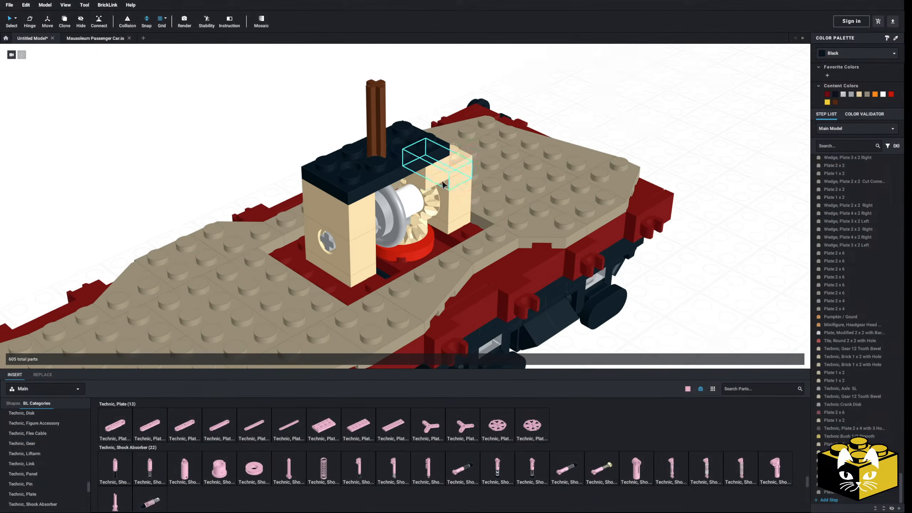
pyautogui.scroll(-2, 407, 189)
pyautogui.moveTo(407, 189); pyautogui.dragTo(364, 196, button='right')
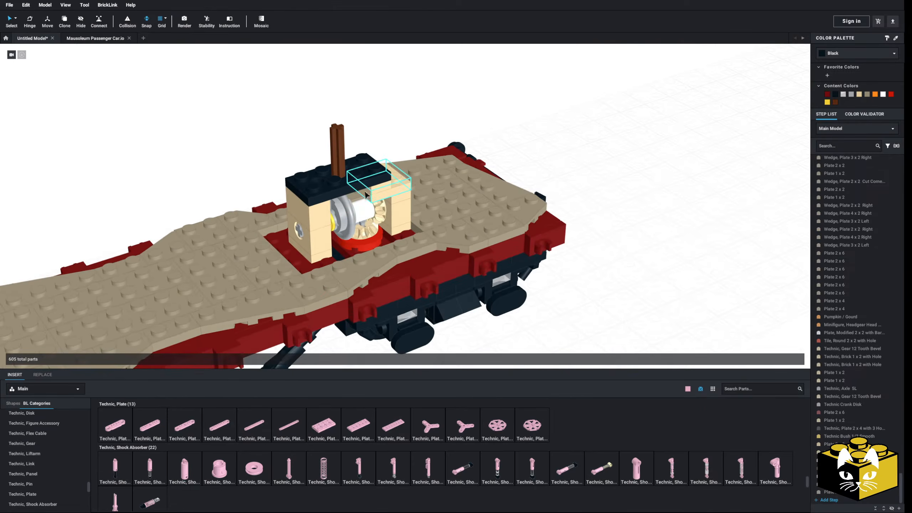
pyautogui.moveTo(406, 241); pyautogui.dragTo(387, 243, button='right')
pyautogui.click(405, 239)
pyautogui.press('Delete')
pyautogui.click(373, 246)
pyautogui.press('Delete')
pyautogui.click(487, 238)
pyautogui.click(487, 251)
pyautogui.press('Delete')
pyautogui.click(330, 262)
pyautogui.press('Delete')
# Delete the Dark Tan ground pieces along the mechanism's opposite side and the remaining edge pieces toward the car's end.
pyautogui.moveTo(331, 261); pyautogui.dragTo(381, 249, button='right')
pyautogui.click(362, 224)
pyautogui.press('Delete')
pyautogui.click(412, 240)
pyautogui.press('Delete')
pyautogui.click(445, 262)
pyautogui.press('Delete')
pyautogui.click(479, 275)
pyautogui.press('Delete')
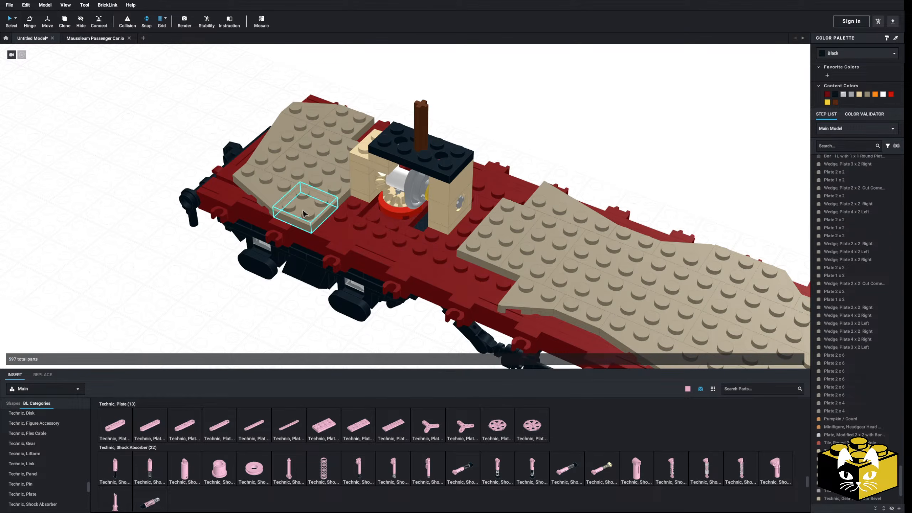
pyautogui.click(299, 209)
pyautogui.moveTo(312, 205); pyautogui.dragTo(334, 207, button='right')
pyautogui.press('Delete')
pyautogui.click(307, 136)
pyautogui.press('Delete')
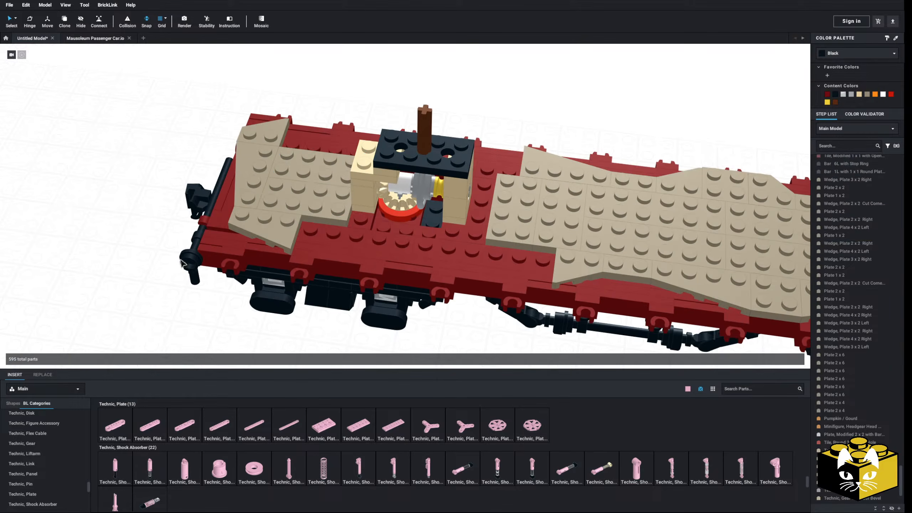
# Place a 2 x 10 plate and a 1 x 2 plate end to end in the cleared strip along one side of the mechanism.
pyautogui.moveTo(184, 263); pyautogui.dragTo(146, 272, button='right')
pyautogui.scroll(3, 65, 418)
pyautogui.scroll(8, 64, 418)
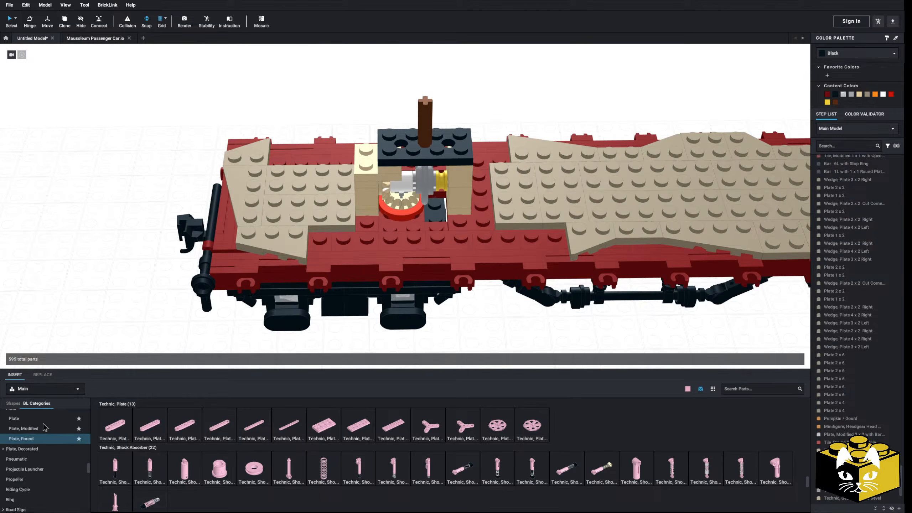
pyautogui.click(14, 433)
pyautogui.moveTo(676, 434); pyautogui.dragTo(454, 249)
pyautogui.moveTo(150, 429); pyautogui.dragTo(321, 247)
pyautogui.click(149, 227)
pyautogui.moveTo(146, 226); pyautogui.dragTo(204, 229, button='right')
# Copy the 2 x 10 and 1 x 2 plate pair into the cleared strip on the mechanism's other side.
pyautogui.click(503, 183)
pyautogui.keyDown('ctrl'); pyautogui.click(492, 179); pyautogui.keyUp('ctrl')
pyautogui.rightClick(491, 178)
pyautogui.click(499, 182)
pyautogui.click(622, 155)
pyautogui.rightClick(622, 155)
pyautogui.click(633, 176)
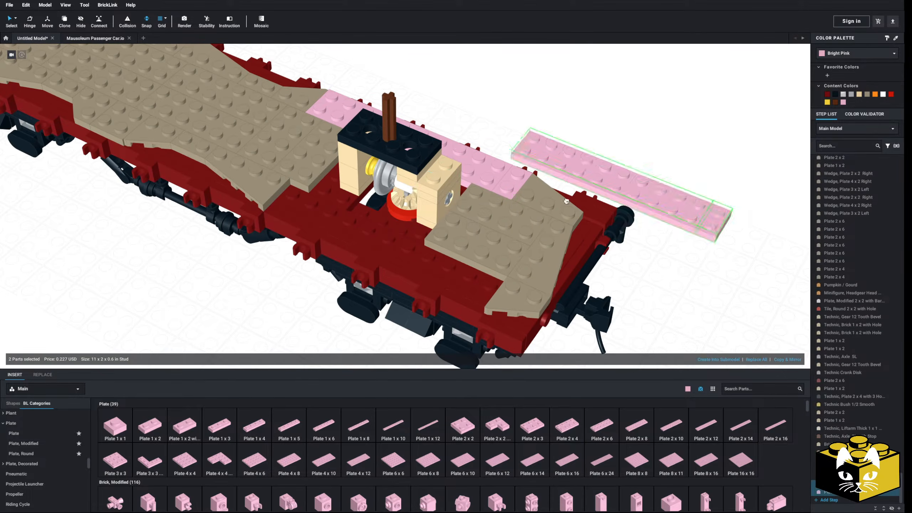
pyautogui.click(524, 176)
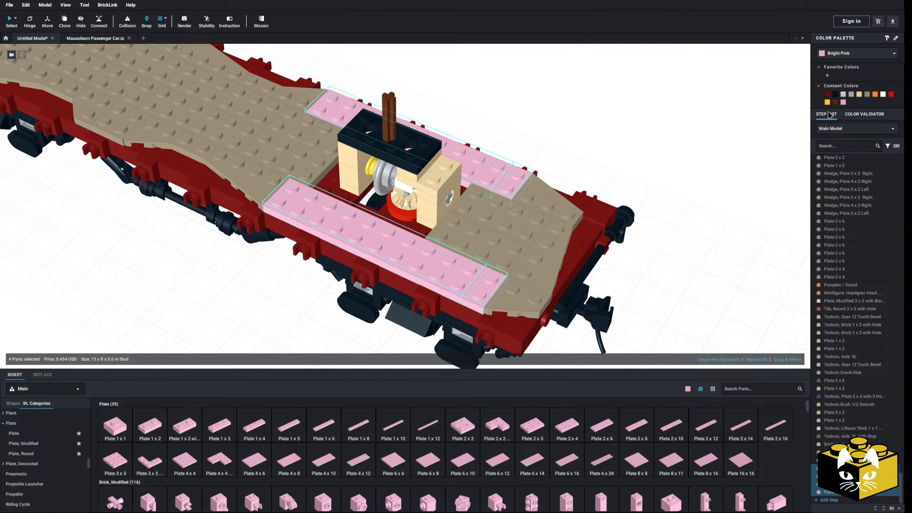
# Recolor the four selected plates along both sides of the mechanism Dark Tan.
pyautogui.click(867, 94)
pyautogui.click(726, 153)
pyautogui.moveTo(727, 152); pyautogui.dragTo(607, 306, button='right')
# Insert a 1 x 2 grille/fluted profile modified brick on the ground beside the car.
pyautogui.scroll(-3, 31, 447)
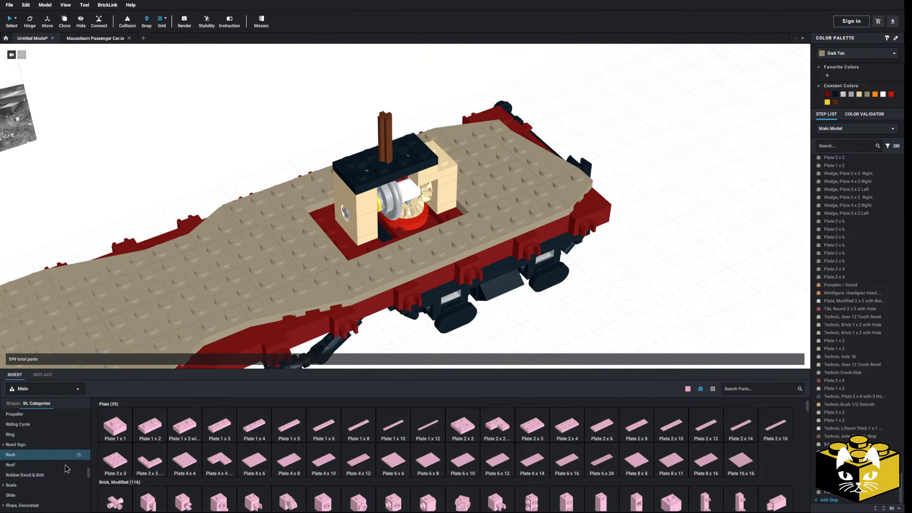
pyautogui.click(20, 444)
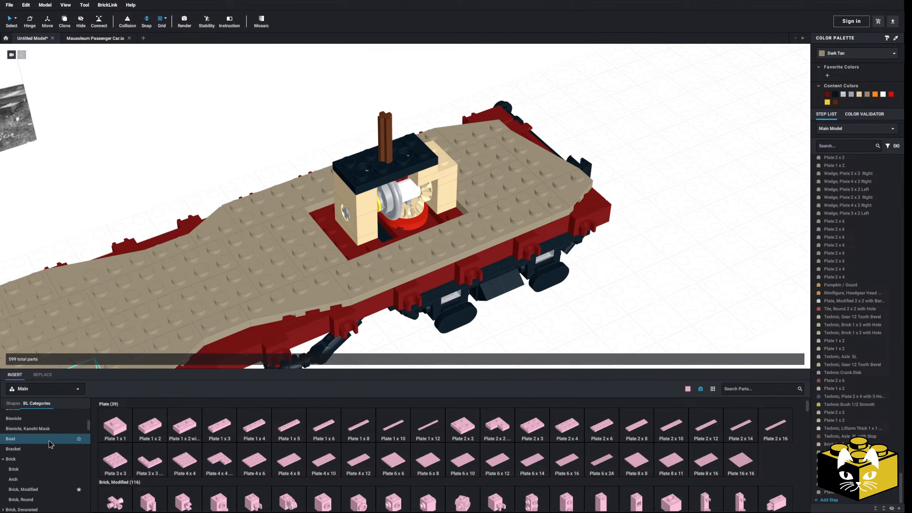
pyautogui.scroll(-3, 391, 430)
pyautogui.click(288, 410)
pyautogui.moveTo(546, 314); pyautogui.dragTo(388, 199, button='middle')
pyautogui.click(343, 280)
pyautogui.moveTo(344, 280); pyautogui.dragTo(336, 282, button='right')
pyautogui.press('Right')
pyautogui.press('Right')
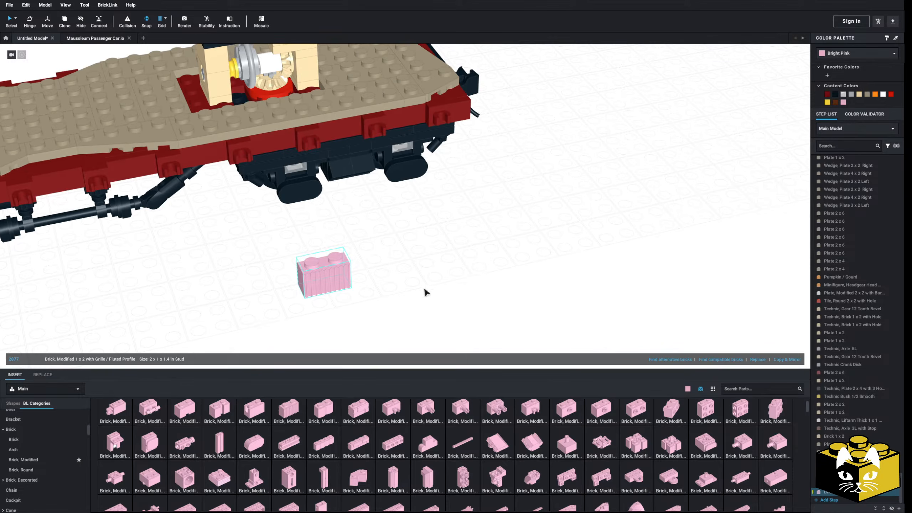
# Mirror-copy the grille brick into a four-stud row, and the row into a two-row block with the grilles facing outward.
pyautogui.click(789, 359)
pyautogui.moveTo(423, 289); pyautogui.dragTo(443, 299, button='right')
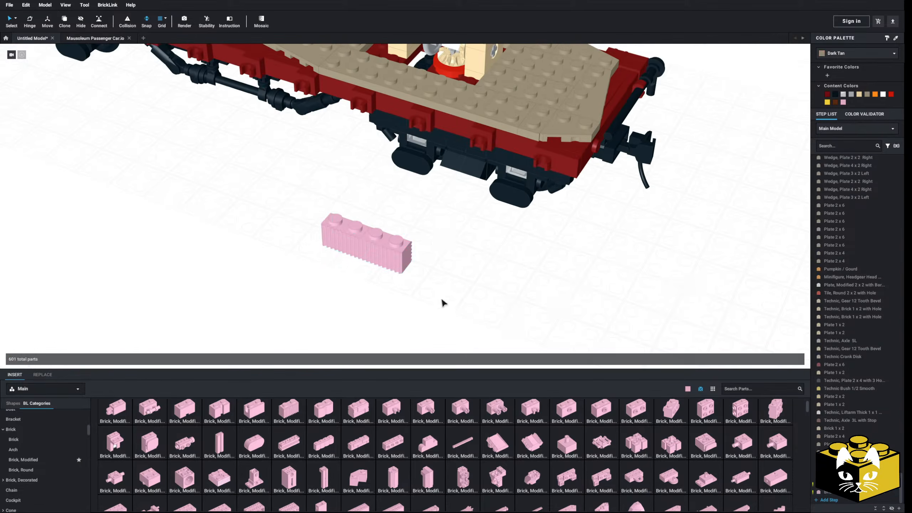
pyautogui.moveTo(322, 284); pyautogui.dragTo(400, 292, button='right')
pyautogui.click(784, 359)
pyautogui.click(435, 326)
pyautogui.moveTo(436, 327)
pyautogui.mouseDown(button='right')
pyautogui.moveTo(467, 319)
pyautogui.moveTo(453, 324)
pyautogui.mouseUp(button='right')
pyautogui.scroll(2, 280, 333)
pyautogui.scroll(5, 62, 436)
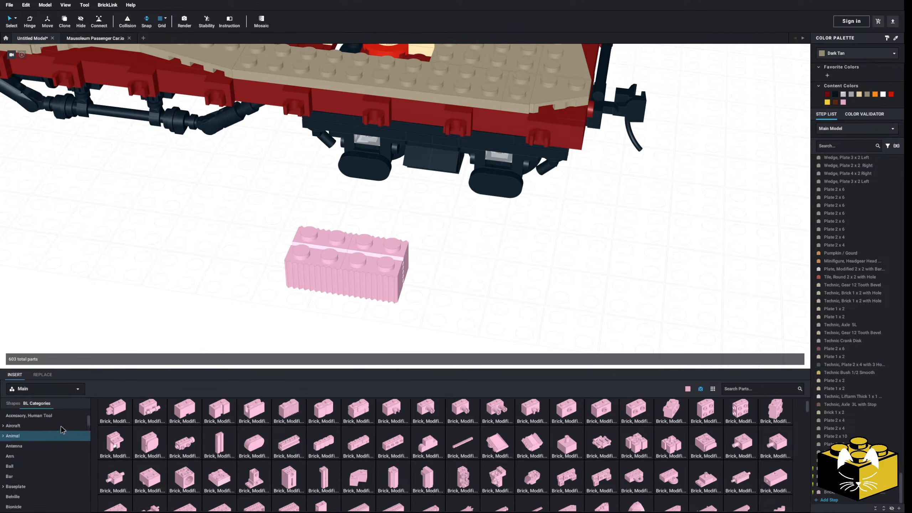
# Add 2 x 4 plates to the top and bottom of the grille-brick block and recolor the whole block Tan.
pyautogui.click(50, 433)
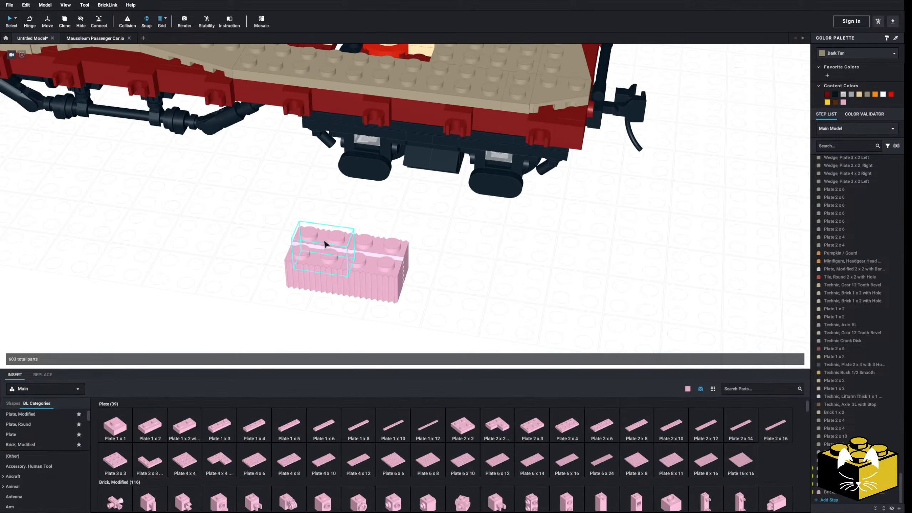
pyautogui.click(567, 425)
pyautogui.click(393, 252)
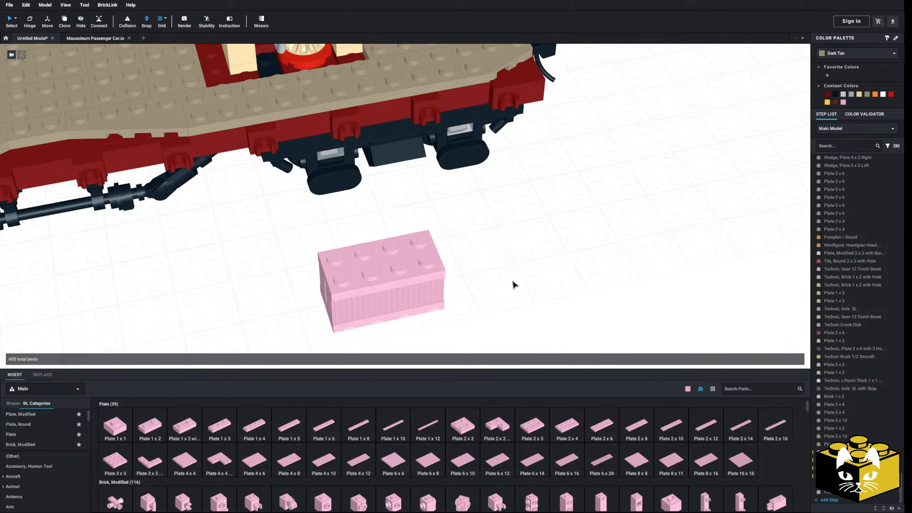
pyautogui.moveTo(519, 236); pyautogui.dragTo(331, 347)
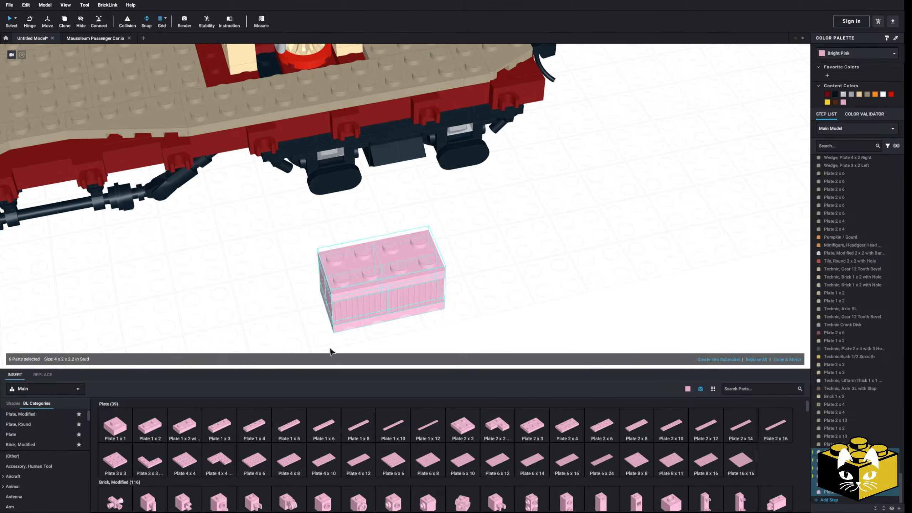
pyautogui.click(859, 95)
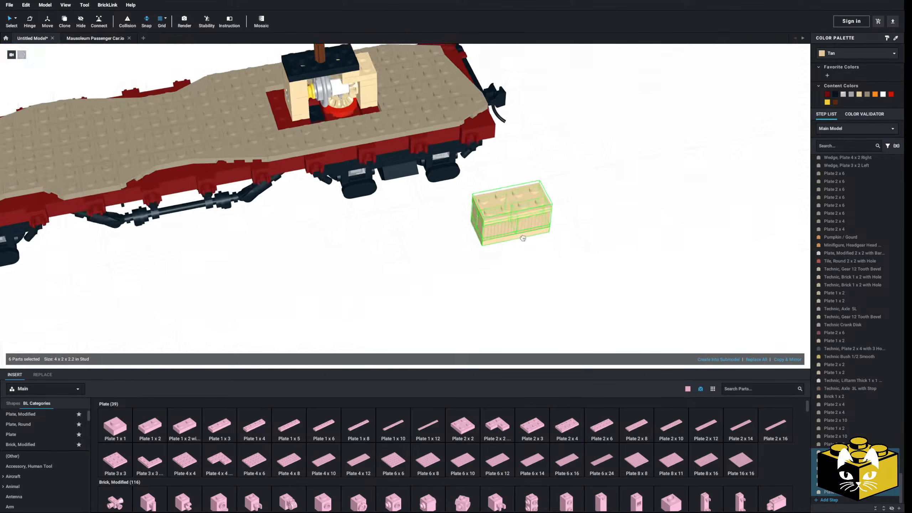
# Move the Tan grille-brick block onto the car's side strip, right beside the crank mechanism.
pyautogui.moveTo(516, 268); pyautogui.dragTo(372, 228)
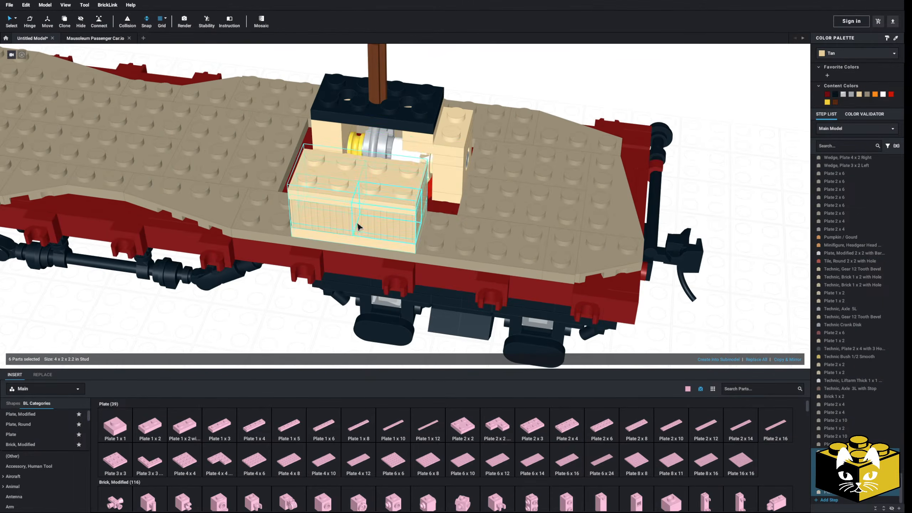
pyautogui.moveTo(363, 230)
pyautogui.mouseDown()
pyautogui.moveTo(412, 211)
pyautogui.moveTo(489, 220)
pyautogui.moveTo(354, 224)
pyautogui.mouseUp()
pyautogui.moveTo(354, 224); pyautogui.dragTo(248, 212, button='right')
pyautogui.click(437, 177)
pyautogui.moveTo(437, 178); pyautogui.dragTo(211, 280)
pyautogui.press('Right')
pyautogui.press('Right')
pyautogui.press('Right')
pyautogui.moveTo(211, 280); pyautogui.dragTo(274, 288, button='right')
pyautogui.moveTo(275, 287); pyautogui.dragTo(348, 190)
pyautogui.moveTo(347, 191); pyautogui.dragTo(396, 194, button='right')
pyautogui.moveTo(422, 231); pyautogui.dragTo(359, 232, button='right')
pyautogui.scroll(-3, 359, 233)
pyautogui.click(284, 276)
pyautogui.moveTo(284, 277); pyautogui.dragTo(321, 278, button='right')
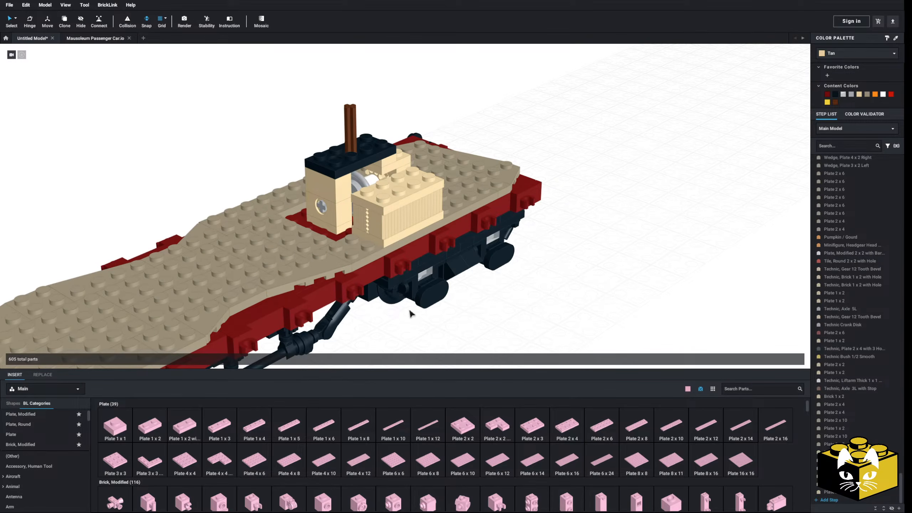
# Delete the grille bricks and both 2 x 4 plates of the Tan block beside the mechanism.
pyautogui.moveTo(406, 316); pyautogui.dragTo(389, 322, button='right')
pyautogui.scroll(2, 369, 234)
pyautogui.click(386, 216)
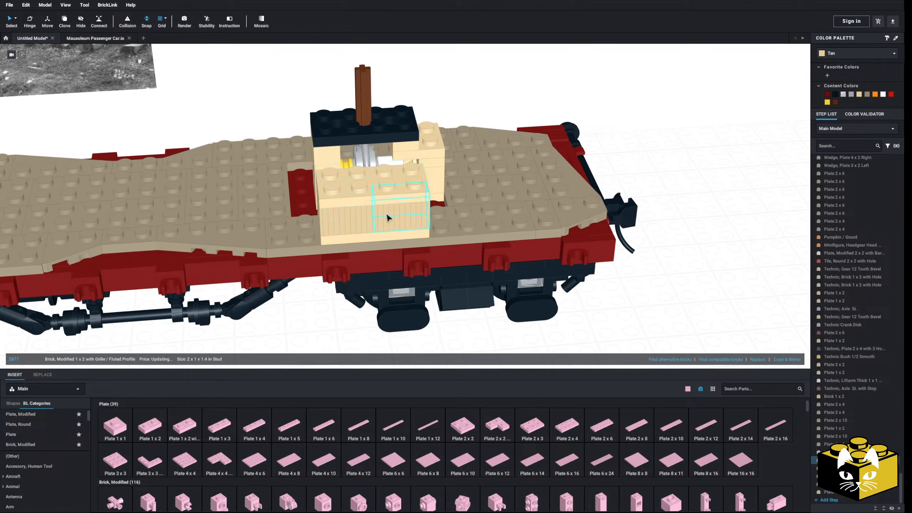
pyautogui.press('Delete')
pyautogui.click(366, 198)
pyautogui.press('Delete')
pyautogui.click(366, 197)
pyautogui.press('Delete')
pyautogui.click(378, 194)
pyautogui.press('Delete')
pyautogui.click(362, 205)
pyautogui.press('Delete')
pyautogui.click(353, 221)
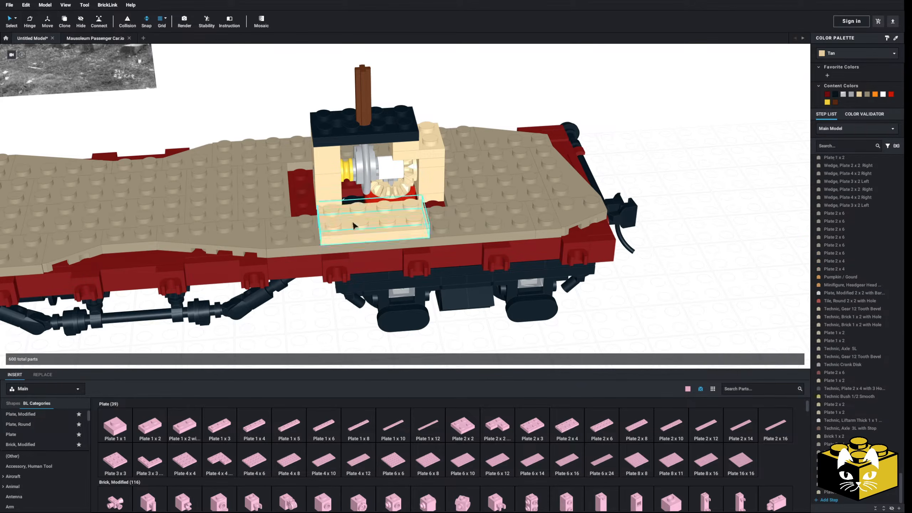
pyautogui.press('Delete')
# Insert a modified brick 2 x 2 x 2/3 ribbed with axle hole beside the car and color it Tan.
pyautogui.scroll(-1, 59, 453)
pyautogui.scroll(-5, 57, 454)
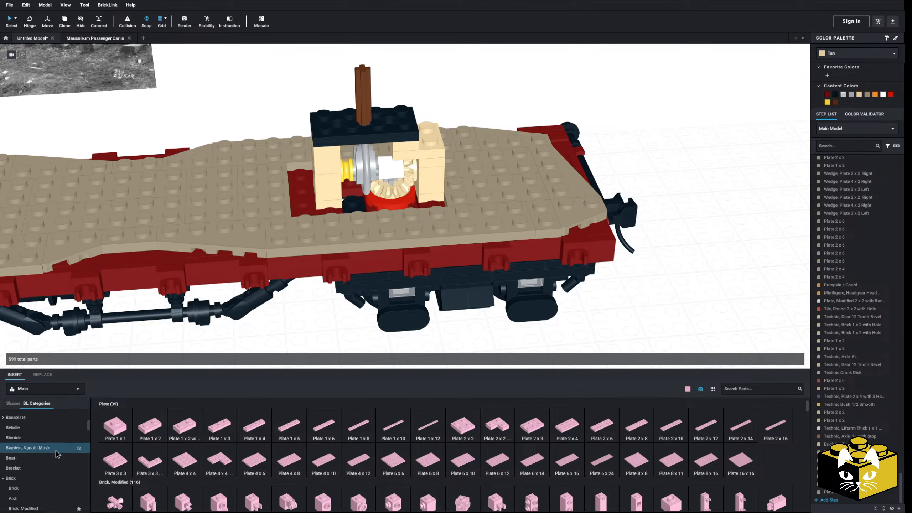
pyautogui.click(48, 474)
pyautogui.scroll(-1, 445, 424)
pyautogui.scroll(-1, 438, 429)
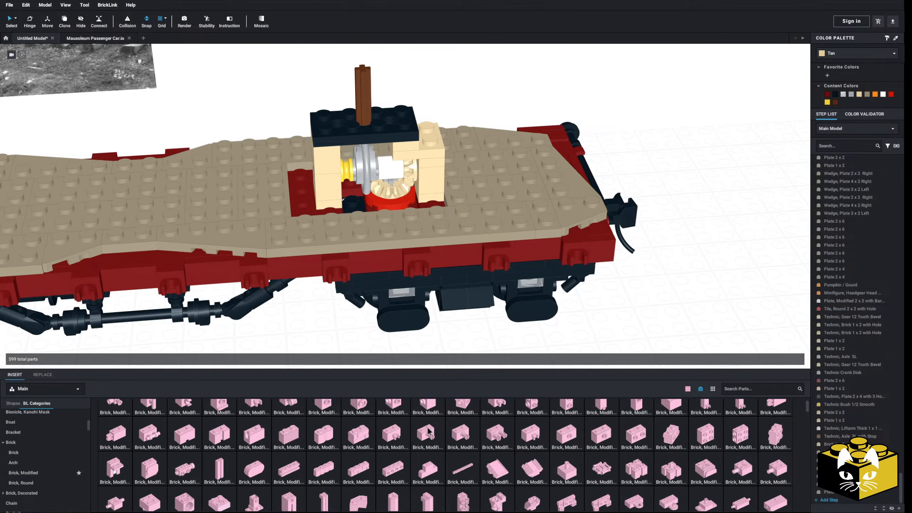
pyautogui.click(233, 505)
pyautogui.moveTo(376, 354); pyautogui.dragTo(390, 320, button='middle')
pyautogui.click(302, 334)
pyautogui.moveTo(356, 350); pyautogui.dragTo(396, 307, button='middle')
pyautogui.click(856, 56)
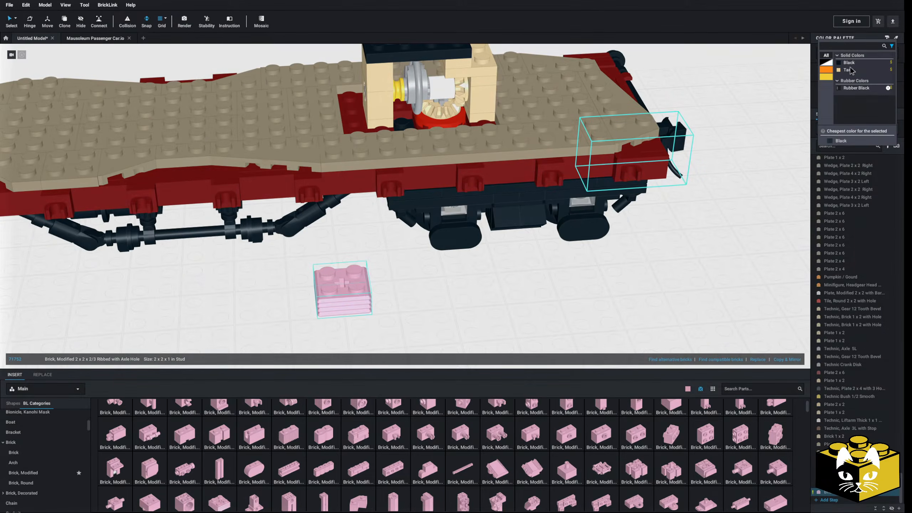
pyautogui.click(853, 70)
pyautogui.moveTo(520, 287); pyautogui.dragTo(499, 272, button='middle')
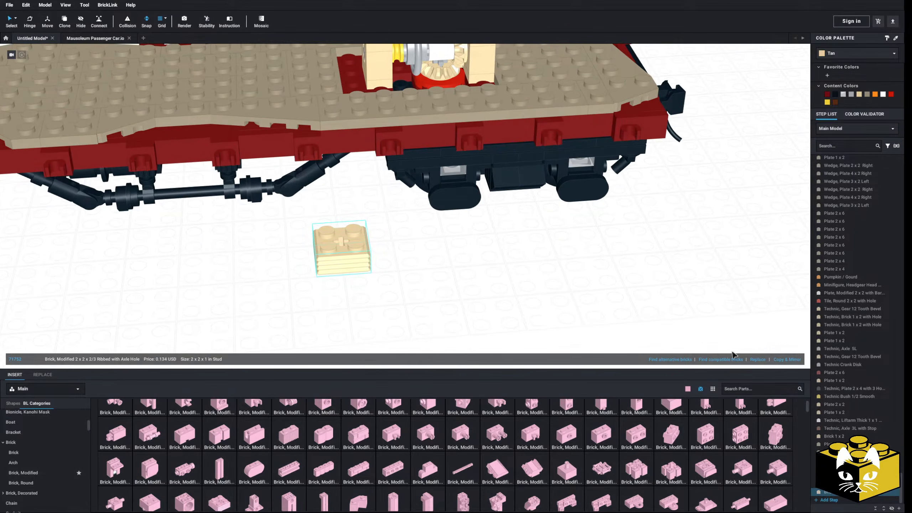
# Duplicate the ribbed brick into a 4 x 2 stud bale two layers high and set it beside the mechanism.
pyautogui.click(778, 359)
pyautogui.rightClick(357, 268)
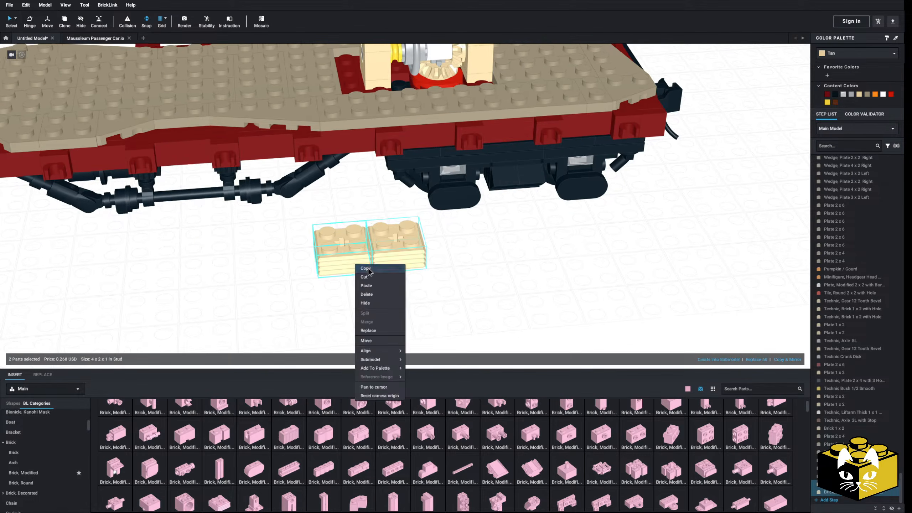
pyautogui.rightClick(452, 272)
pyautogui.click(462, 293)
pyautogui.moveTo(311, 300); pyautogui.dragTo(422, 236)
pyautogui.moveTo(542, 286); pyautogui.dragTo(448, 160)
pyautogui.moveTo(448, 159); pyautogui.dragTo(425, 158, button='right')
# Copy the four-brick bale and place the copy next to the first, toward the car's end.
pyautogui.rightClick(424, 160)
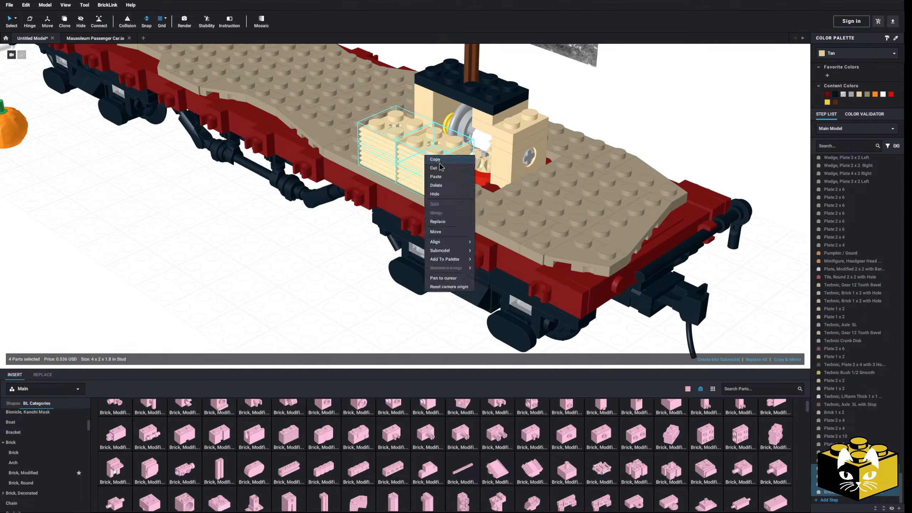
pyautogui.rightClick(325, 196)
pyautogui.click(301, 223)
pyautogui.click(367, 140)
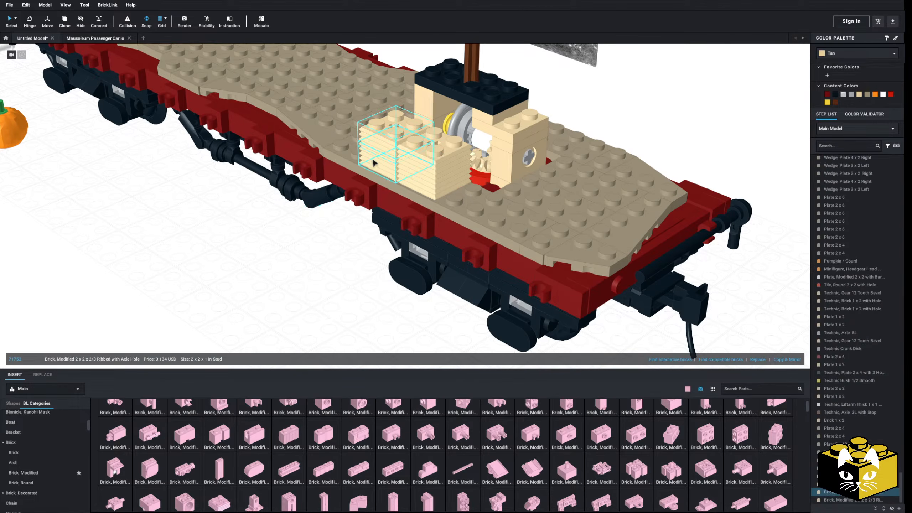
pyautogui.keyDown('ctrl'); pyautogui.click(414, 163); pyautogui.keyUp('ctrl')
pyautogui.rightClick(415, 163)
pyautogui.click(426, 176)
pyautogui.click(322, 228)
pyautogui.rightClick(322, 227)
pyautogui.click(334, 251)
pyautogui.moveTo(508, 198); pyautogui.dragTo(462, 213, button='middle')
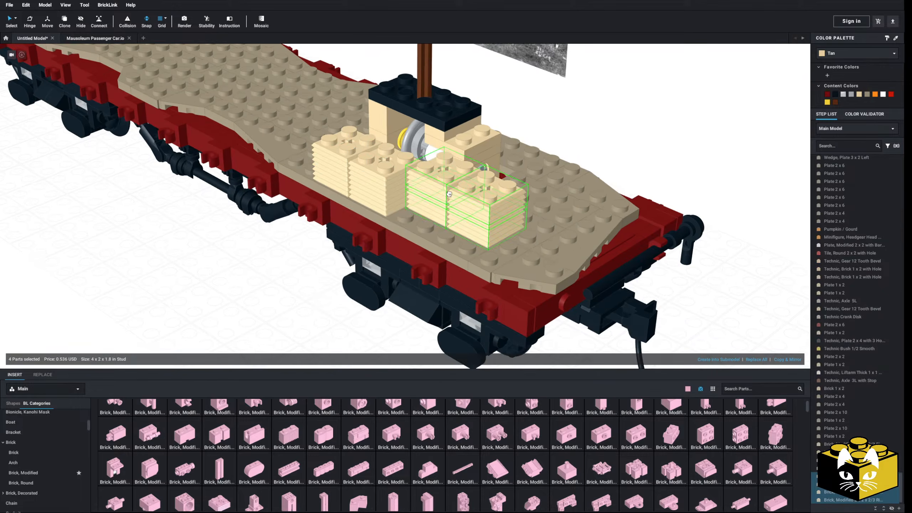
# Paste two more ribbed-brick bales around the side of the mechanism facing the car's end.
pyautogui.click(284, 278)
pyautogui.rightClick(271, 270)
pyautogui.click(283, 290)
pyautogui.moveTo(380, 194); pyautogui.dragTo(329, 223, button='right')
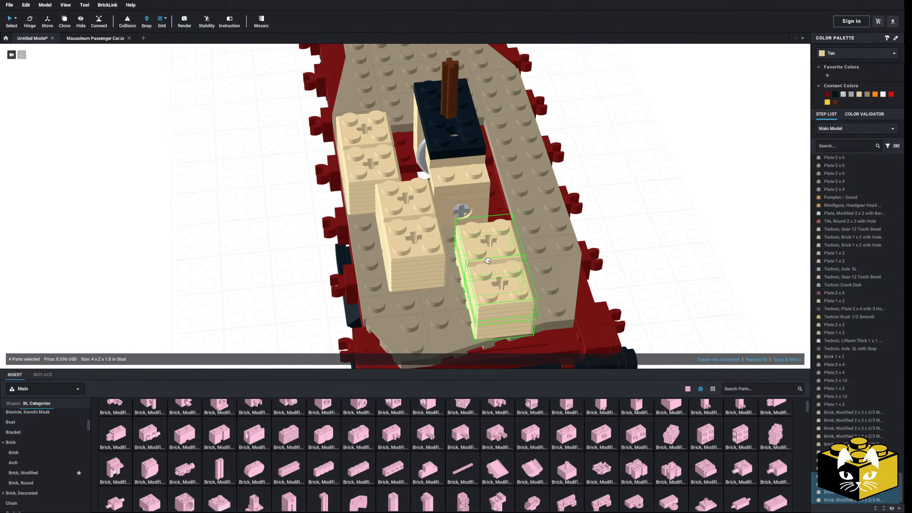
pyautogui.moveTo(473, 232); pyautogui.dragTo(323, 196, button='right')
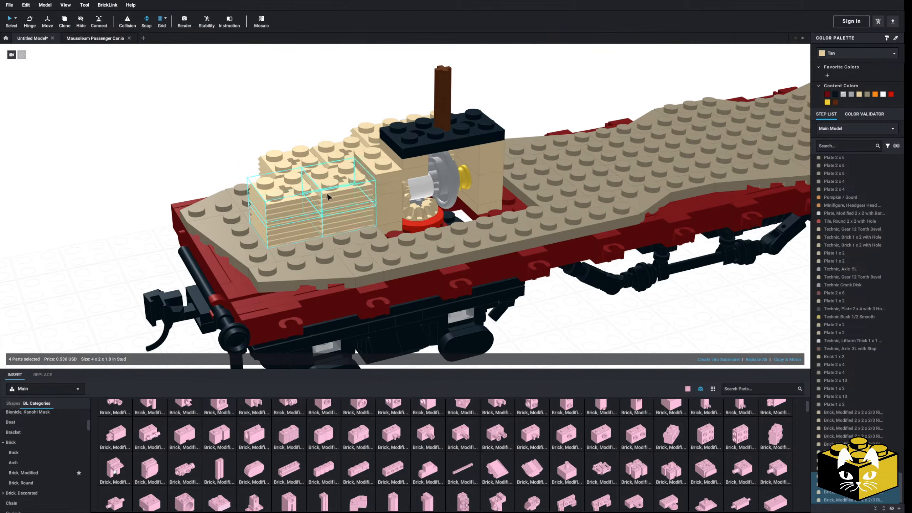
pyautogui.rightClick(195, 133)
pyautogui.click(209, 152)
pyautogui.click(381, 215)
# Paste another ribbed-brick bale along the mechanism's opposite long side.
pyautogui.rightClick(198, 149)
pyautogui.click(210, 167)
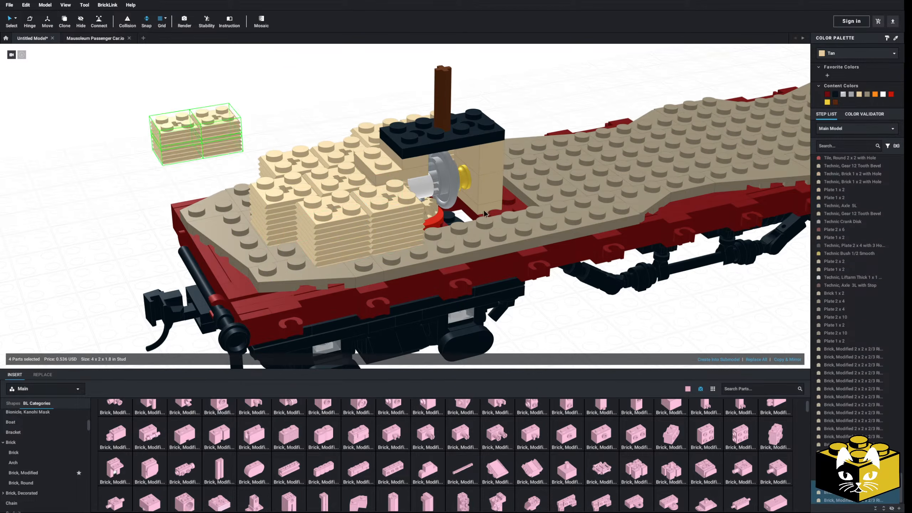
pyautogui.click(491, 209)
pyautogui.click(502, 209)
pyautogui.moveTo(503, 210); pyautogui.dragTo(388, 201, button='right')
# Paste two more bales to close the ring around the mechanism on the side facing the car's middle.
pyautogui.rightClick(549, 143)
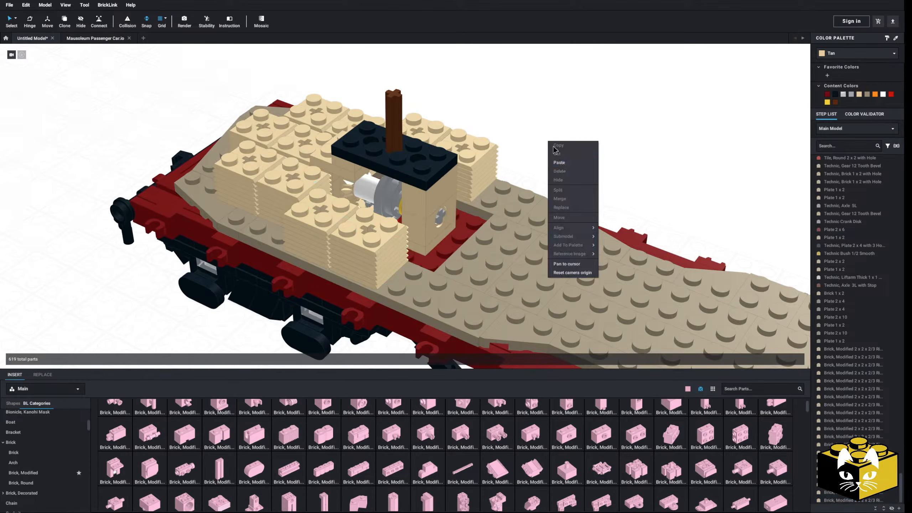
pyautogui.click(561, 164)
pyautogui.moveTo(578, 169); pyautogui.dragTo(495, 173, button='right')
pyautogui.click(325, 262)
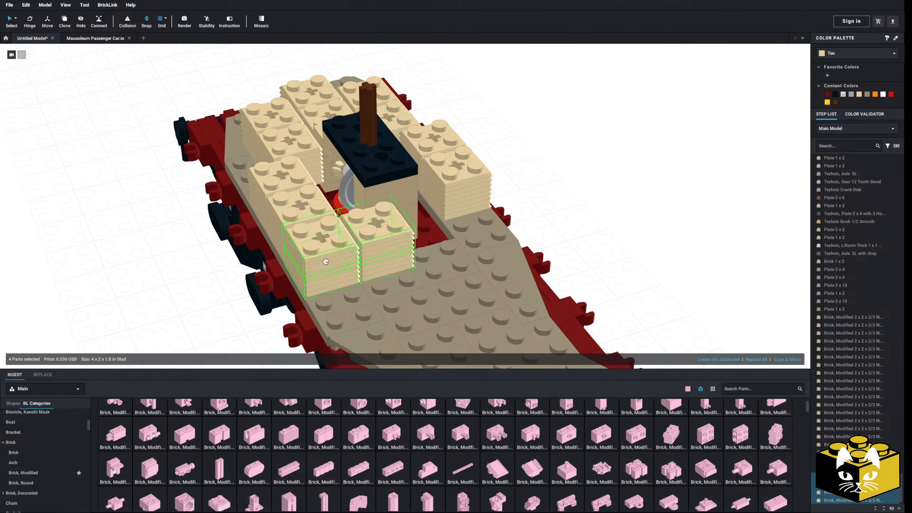
pyautogui.rightClick(572, 176)
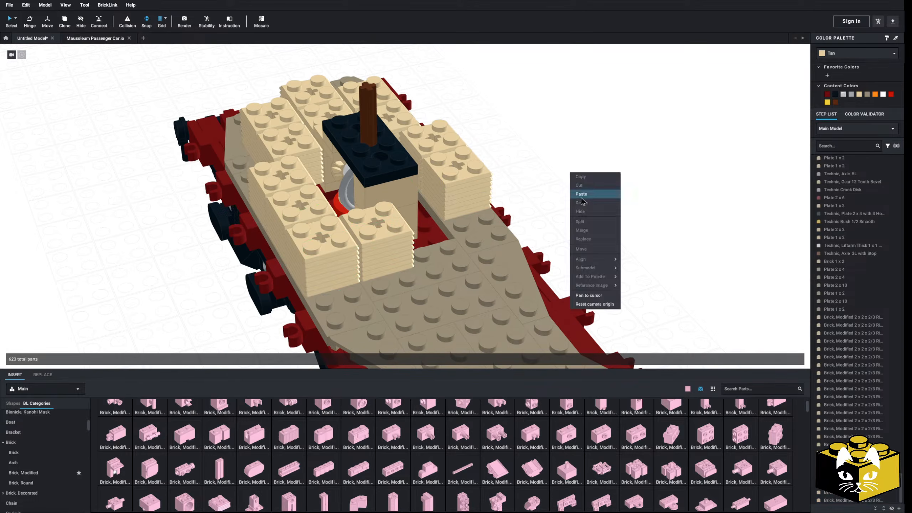
pyautogui.click(585, 194)
pyautogui.click(438, 221)
pyautogui.click(581, 193)
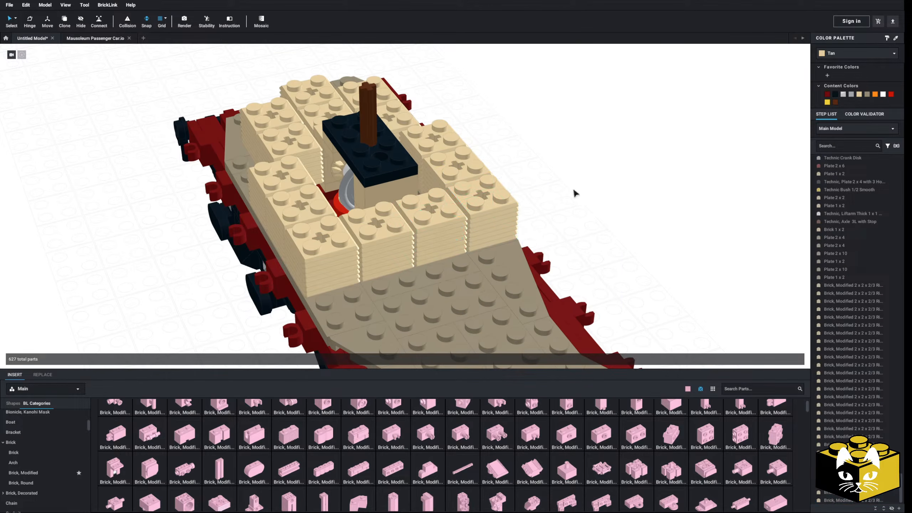
# Shift the two ribbed-brick stacks facing the car's middle outward from the mechanism and delete one other stack of the ring.
pyautogui.moveTo(380, 264); pyautogui.dragTo(405, 287)
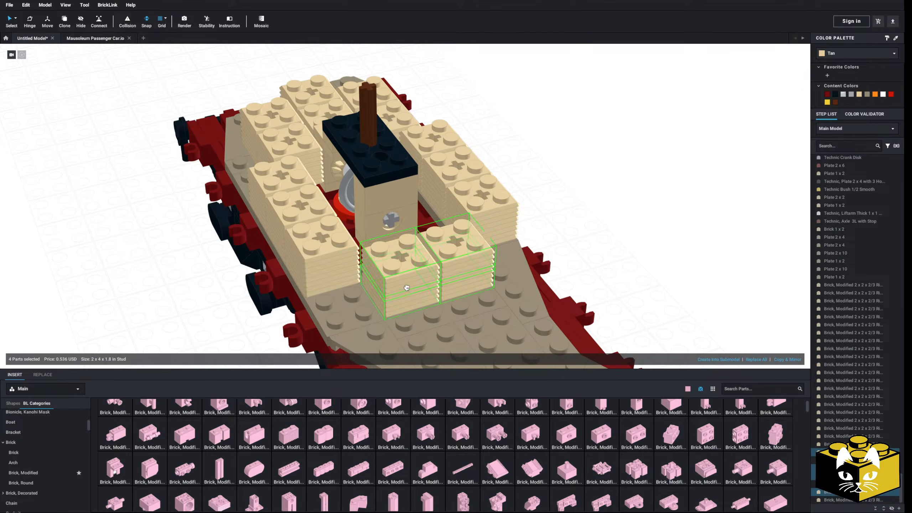
pyautogui.click(582, 215)
pyautogui.moveTo(582, 219); pyautogui.dragTo(696, 244, button='right')
pyautogui.click(339, 213)
pyautogui.press('Delete')
pyautogui.moveTo(339, 213); pyautogui.dragTo(333, 219, button='right')
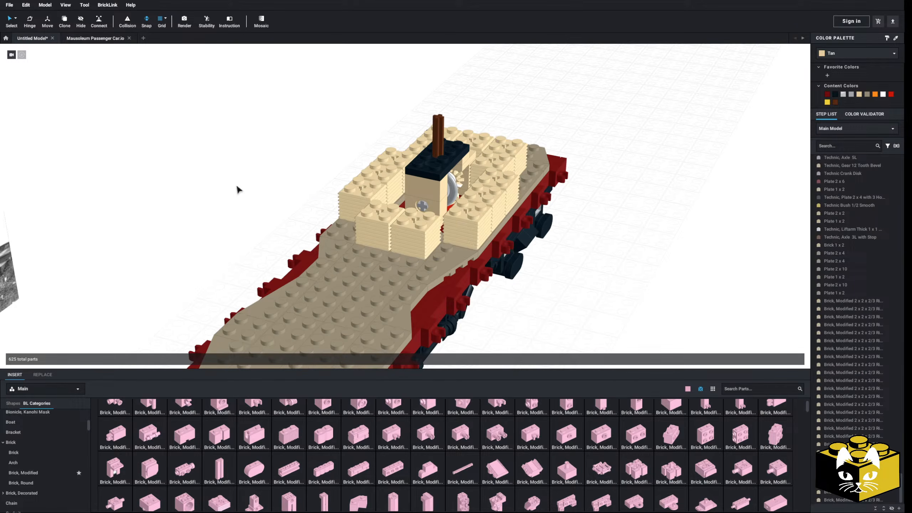
# Insert a 2 x 4 brick beside the car and turn it crosswise to the deck.
pyautogui.scroll(5, 236, 189)
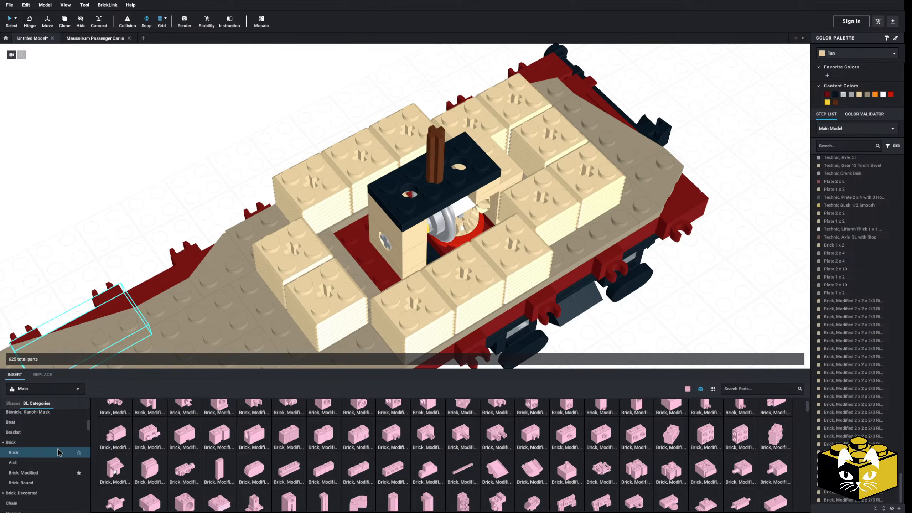
pyautogui.moveTo(427, 464); pyautogui.dragTo(352, 242)
pyautogui.click(177, 180)
pyautogui.moveTo(176, 181); pyautogui.dragTo(290, 198, button='right')
pyautogui.moveTo(334, 196); pyautogui.dragTo(220, 77)
pyautogui.click(288, 105)
pyautogui.moveTo(288, 105); pyautogui.dragTo(297, 111, button='right')
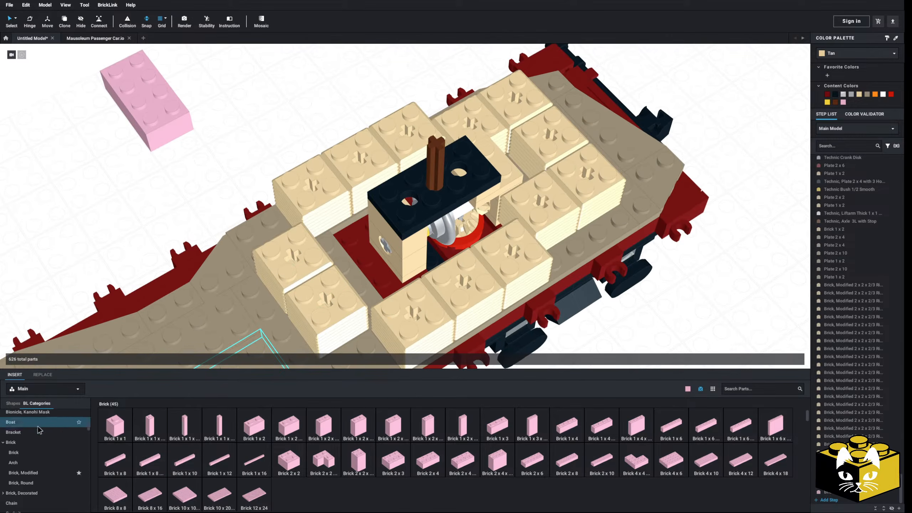
# Fill the gap between the mechanism and the stacks facing the car's middle with the 2 x 4 brick, a 1 x 4 plate and a 2 x 4 plate.
pyautogui.scroll(3, 45, 426)
pyautogui.click(33, 438)
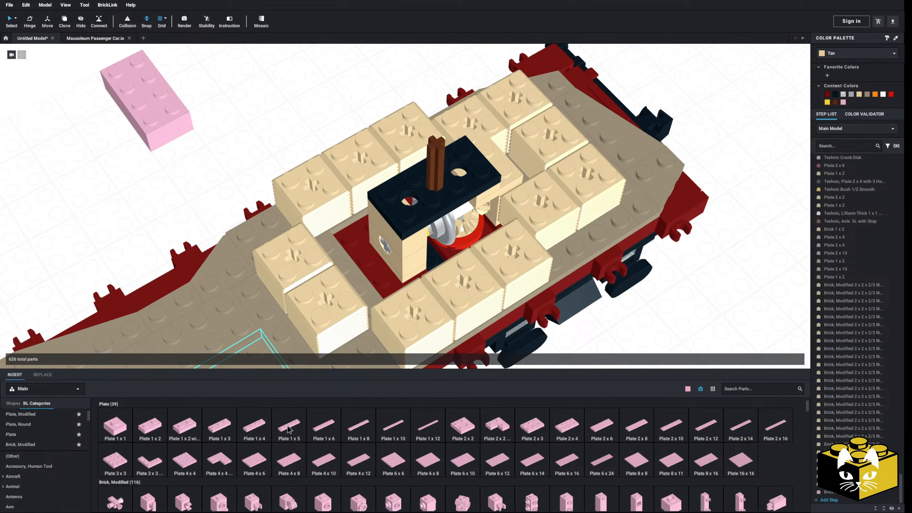
pyautogui.click(247, 427)
pyautogui.click(366, 257)
pyautogui.click(397, 281)
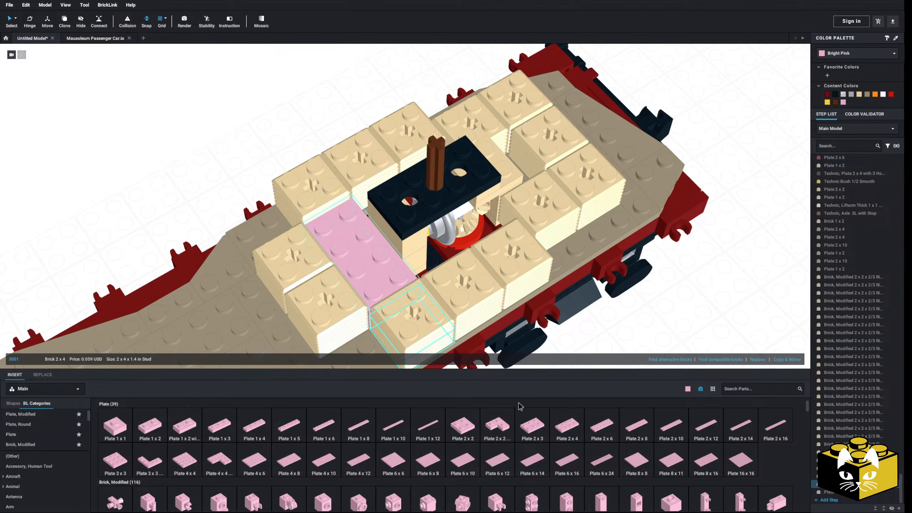
pyautogui.click(577, 431)
pyautogui.click(364, 256)
pyautogui.moveTo(364, 256); pyautogui.dragTo(375, 193, button='right')
# Copy the Tan 2 x 2 plate at the mechanism's car-end side and set the copy beside the car.
pyautogui.click(538, 85)
pyautogui.rightClick(352, 177)
pyautogui.click(365, 198)
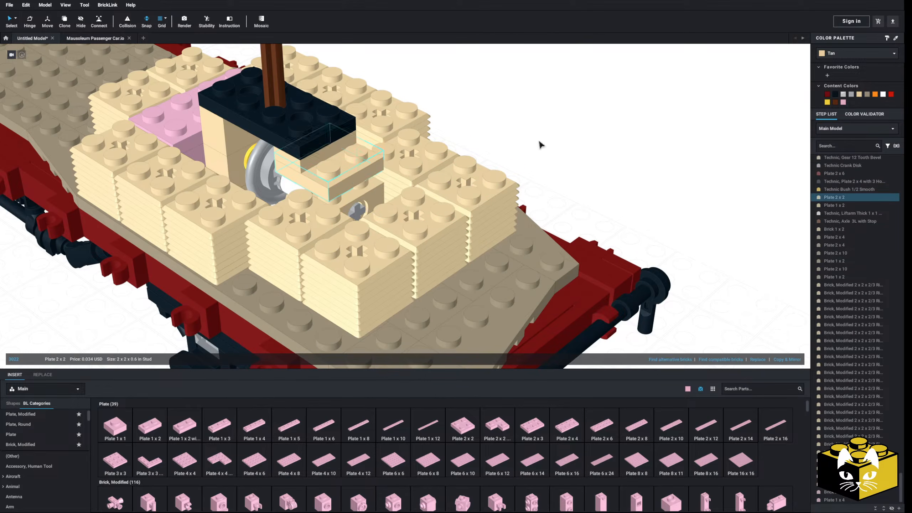
pyautogui.click(538, 147)
pyautogui.moveTo(566, 159); pyautogui.dragTo(568, 156, button='right')
pyautogui.rightClick(571, 161)
pyautogui.click(582, 190)
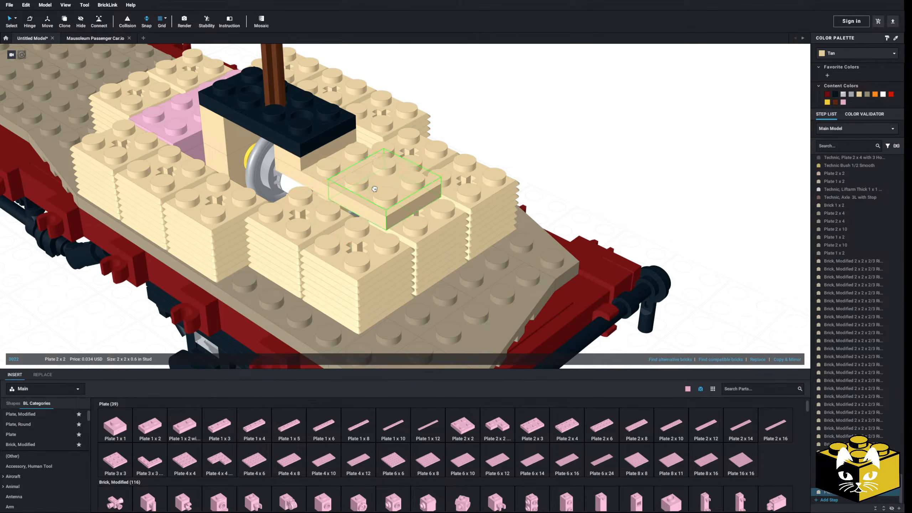
pyautogui.moveTo(521, 128); pyautogui.dragTo(522, 149, button='right')
pyautogui.moveTo(390, 200); pyautogui.dragTo(547, 125)
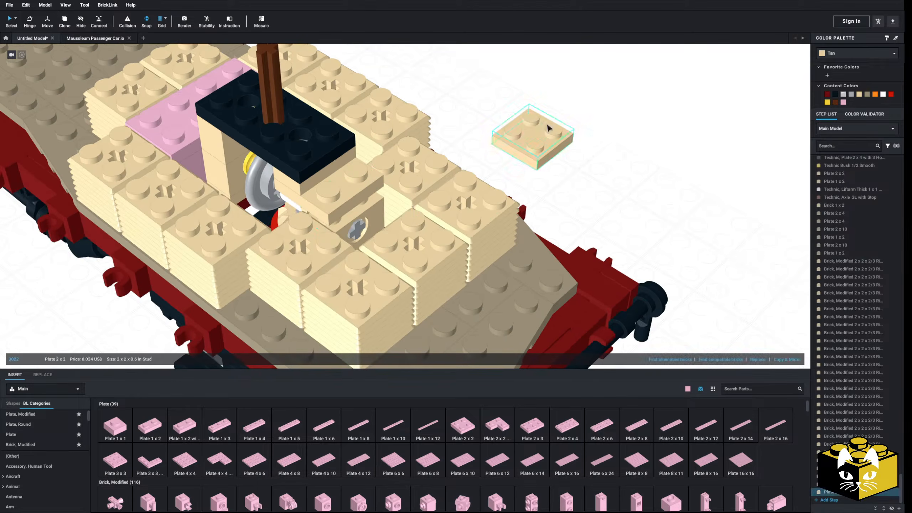
# Fill the gap between the mechanism and the stacks at the car's end with a 1 x 2 brick and the spare 2 x 2 plate.
pyautogui.scroll(-1, 57, 444)
pyautogui.scroll(-1, 44, 444)
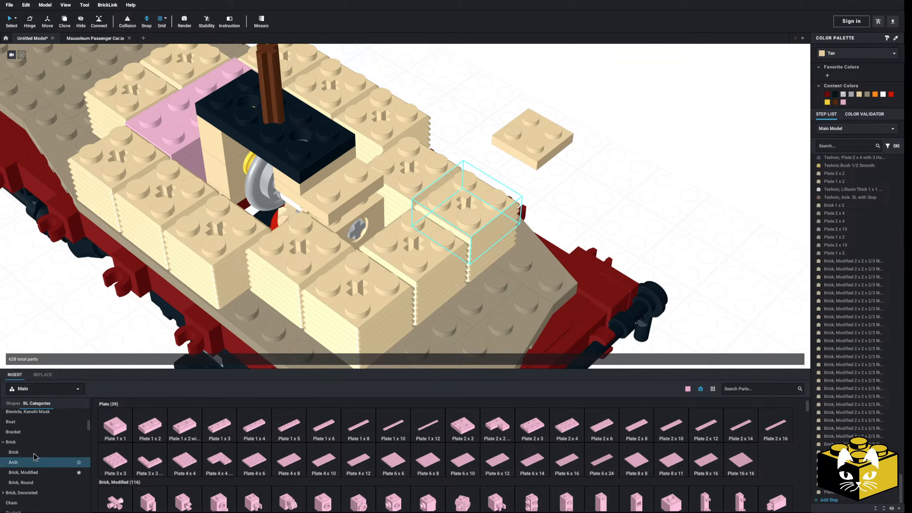
pyautogui.click(15, 461)
pyautogui.click(34, 455)
pyautogui.click(244, 424)
pyautogui.moveTo(343, 282); pyautogui.dragTo(366, 309, button='right')
pyautogui.click(372, 282)
pyautogui.moveTo(503, 194); pyautogui.dragTo(551, 154, button='right')
pyautogui.click(551, 155)
pyautogui.moveTo(555, 149); pyautogui.dragTo(355, 243)
pyautogui.click(513, 192)
pyautogui.moveTo(513, 192); pyautogui.dragTo(560, 155, button='right')
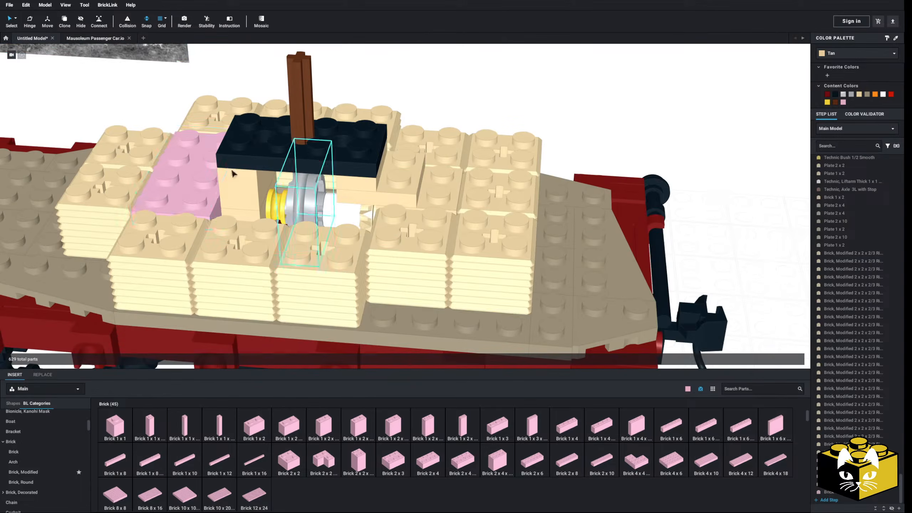
# Select all Bright Pink parts by color, recolor them Tan and restore the normal selection mode.
pyautogui.click(15, 19)
pyautogui.click(158, 140)
pyautogui.click(16, 18)
pyautogui.click(40, 44)
pyautogui.click(194, 187)
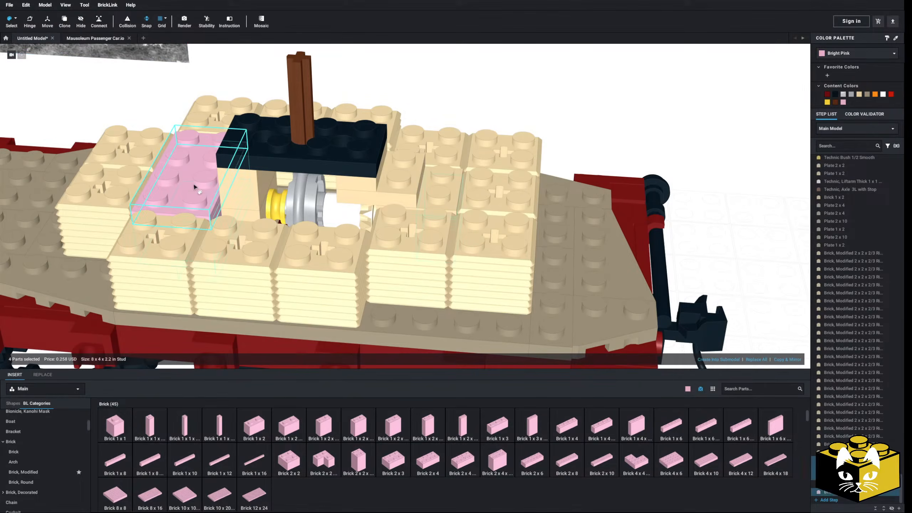
pyautogui.click(858, 95)
pyautogui.click(645, 97)
pyautogui.scroll(-2, 645, 97)
pyautogui.moveTo(645, 96); pyautogui.dragTo(611, 99, button='right')
pyautogui.click(16, 19)
pyautogui.click(36, 34)
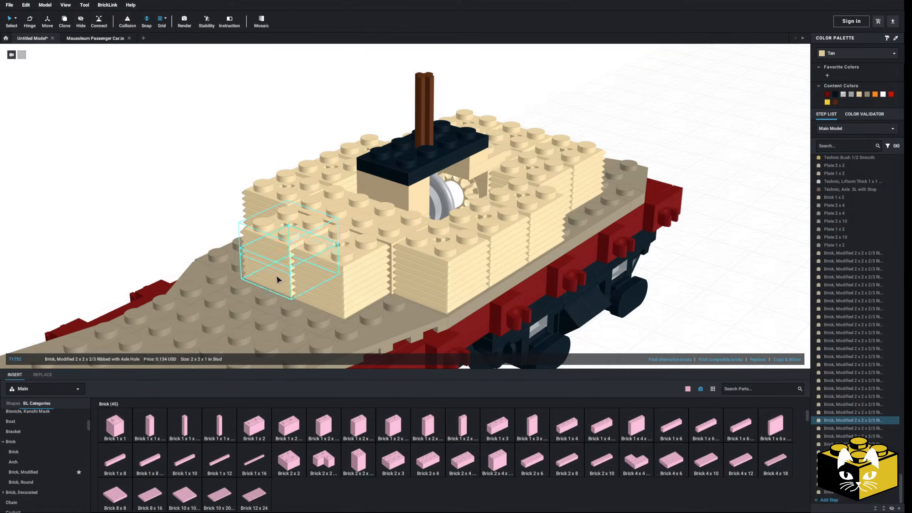
# Copy ribbed-brick stacks and place two as a second layer on the side facing the car's middle.
pyautogui.moveTo(312, 272); pyautogui.dragTo(315, 288, button='right')
pyautogui.rightClick(316, 289)
pyautogui.click(162, 208)
pyautogui.rightClick(162, 206)
pyautogui.click(176, 228)
pyautogui.click(333, 183)
pyautogui.moveTo(161, 187); pyautogui.dragTo(124, 175, button='right')
pyautogui.scroll(-3, 125, 176)
pyautogui.moveTo(167, 198); pyautogui.dragTo(230, 160, button='right')
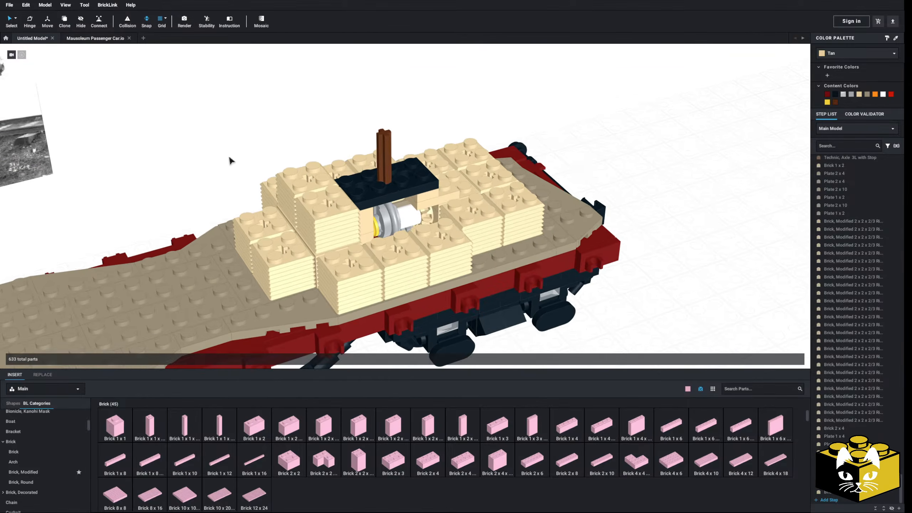
# Paste the pair of stacks twice more, placing one pair on the second layer along each long side of the mechanism.
pyautogui.scroll(-1, 230, 157)
pyautogui.rightClick(234, 141)
pyautogui.click(248, 161)
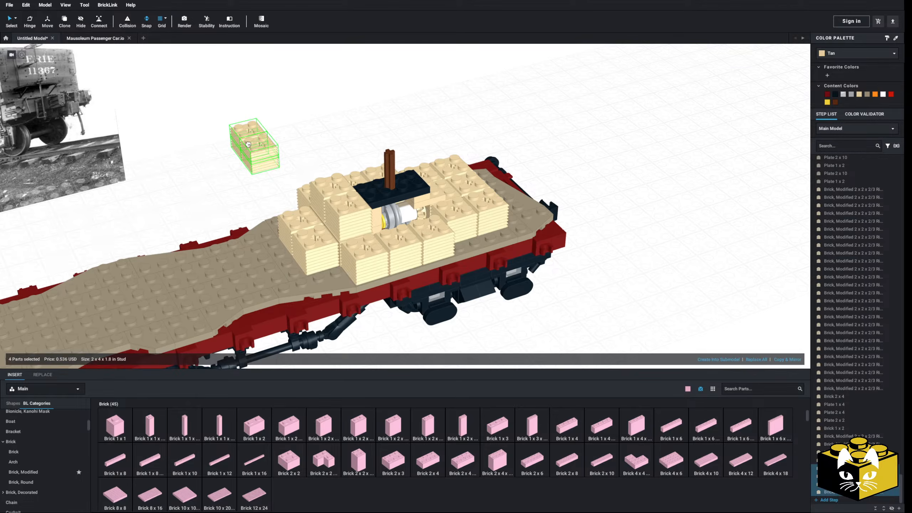
pyautogui.scroll(1, 247, 143)
pyautogui.click(431, 210)
pyautogui.moveTo(502, 111); pyautogui.dragTo(452, 125, button='right')
pyautogui.rightClick(542, 126)
pyautogui.click(548, 148)
pyautogui.moveTo(548, 146); pyautogui.dragTo(427, 131, button='right')
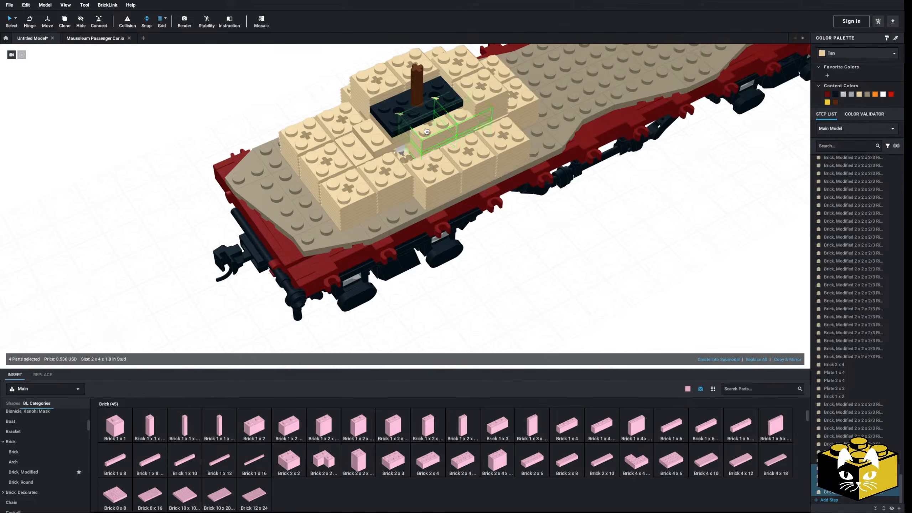
# Move the second-layer stacks nearest the car's end off the long sides and set them beside the car.
pyautogui.click(208, 126)
pyautogui.moveTo(208, 126); pyautogui.dragTo(248, 145, button='right')
pyautogui.scroll(3, 280, 169)
pyautogui.moveTo(291, 177)
pyautogui.mouseDown(button='right')
pyautogui.moveTo(327, 169)
pyautogui.moveTo(319, 185)
pyautogui.moveTo(299, 185)
pyautogui.moveTo(301, 178)
pyautogui.mouseUp(button='right')
pyautogui.click(301, 178)
pyautogui.keyDown('ctrl'); pyautogui.click(510, 177); pyautogui.keyUp('ctrl')
pyautogui.moveTo(505, 198); pyautogui.dragTo(146, 268)
pyautogui.scroll(-3, 359, 201)
pyautogui.click(210, 210)
pyautogui.moveTo(210, 210); pyautogui.dragTo(254, 215, button='right')
# Rotate the mechanism's 5L axle with the Hinge tool to test how the crank disk turns between the bales.
pyautogui.scroll(4, 251, 209)
pyautogui.moveTo(378, 221); pyautogui.dragTo(392, 267, button='right')
pyautogui.click(391, 230)
pyautogui.scroll(5, 430, 289)
pyautogui.scroll(-5, 409, 277)
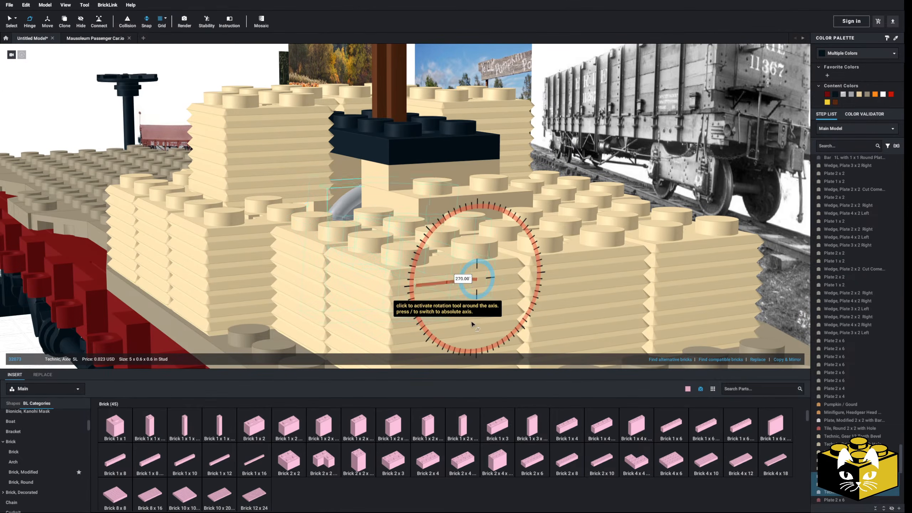
pyautogui.scroll(-3, 419, 273)
pyautogui.moveTo(419, 274); pyautogui.dragTo(417, 280, button='right')
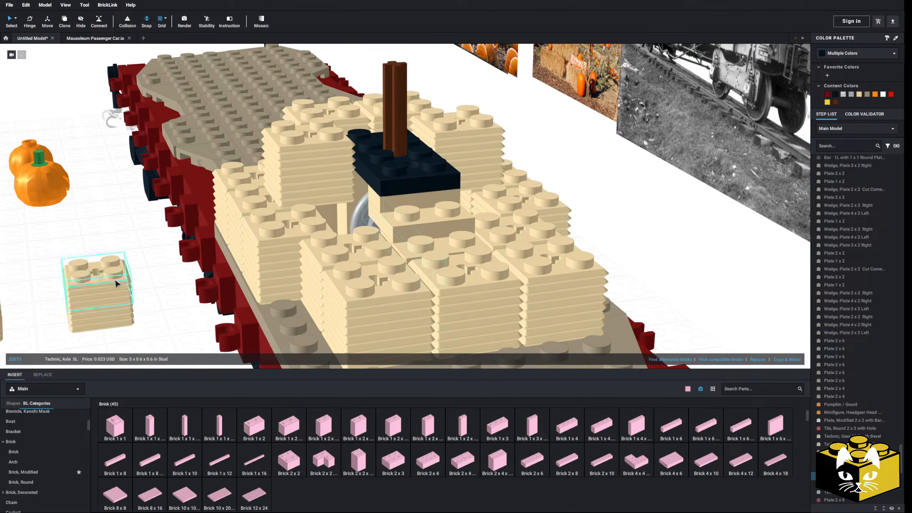
# Put the spare stacks beside the car back on the second layer along the mechanism's long sides.
pyautogui.scroll(-3, 109, 280)
pyautogui.click(112, 269)
pyautogui.moveTo(190, 270); pyautogui.dragTo(474, 202)
pyautogui.click(183, 285)
pyautogui.moveTo(182, 286)
pyautogui.mouseDown(button='right')
pyautogui.moveTo(194, 279)
pyautogui.moveTo(181, 300)
pyautogui.moveTo(230, 285)
pyautogui.moveTo(183, 298)
pyautogui.mouseUp(button='right')
pyautogui.scroll(3, 335, 268)
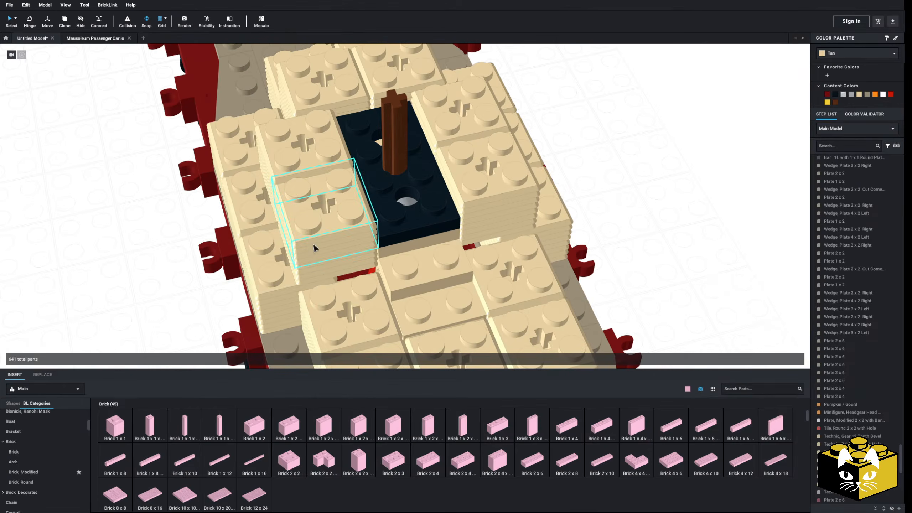
# Take the second-layer stack nearest the car's end off each long side to uncover the gaps beside the mechanism.
pyautogui.click(335, 269)
pyautogui.scroll(-2, 168, 273)
pyautogui.moveTo(492, 227); pyautogui.dragTo(162, 275)
pyautogui.click(207, 213)
pyautogui.moveTo(207, 213); pyautogui.dragTo(206, 267, button='right')
pyautogui.scroll(3, 476, 277)
pyautogui.moveTo(473, 273); pyautogui.dragTo(465, 226, button='right')
pyautogui.scroll(-2, 467, 223)
# Insert two stacked 1 x 1 bricks in the gap beside the mechanism and color them Tan.
pyautogui.click(122, 422)
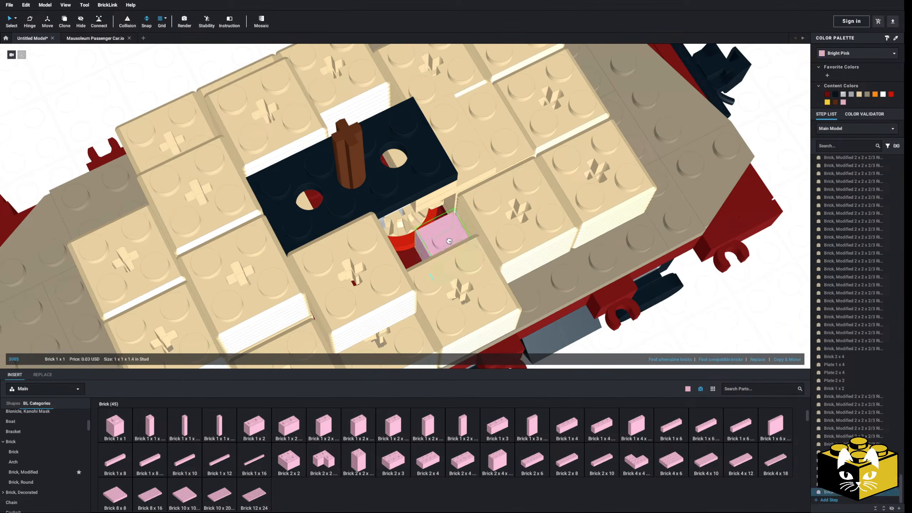
pyautogui.moveTo(444, 221); pyautogui.dragTo(428, 246, button='right')
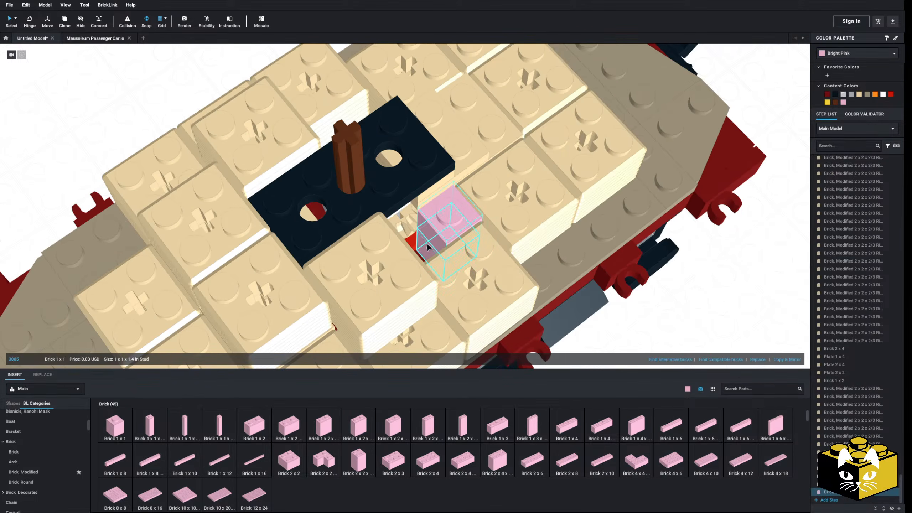
pyautogui.click(860, 94)
# Copy the two 1 x 1 bricks and place the copies in the gap on the mechanism's other side.
pyautogui.rightClick(441, 222)
pyautogui.click(449, 227)
pyautogui.scroll(-3, 450, 227)
pyautogui.click(641, 289)
pyautogui.rightClick(640, 288)
pyautogui.click(653, 311)
pyautogui.moveTo(560, 219); pyautogui.dragTo(353, 235, button='right')
pyautogui.click(454, 233)
# Return both removed stacks to the second layer along the mechanism's long sides.
pyautogui.click(657, 219)
pyautogui.moveTo(657, 219); pyautogui.dragTo(633, 194, button='right')
pyautogui.scroll(-3, 633, 194)
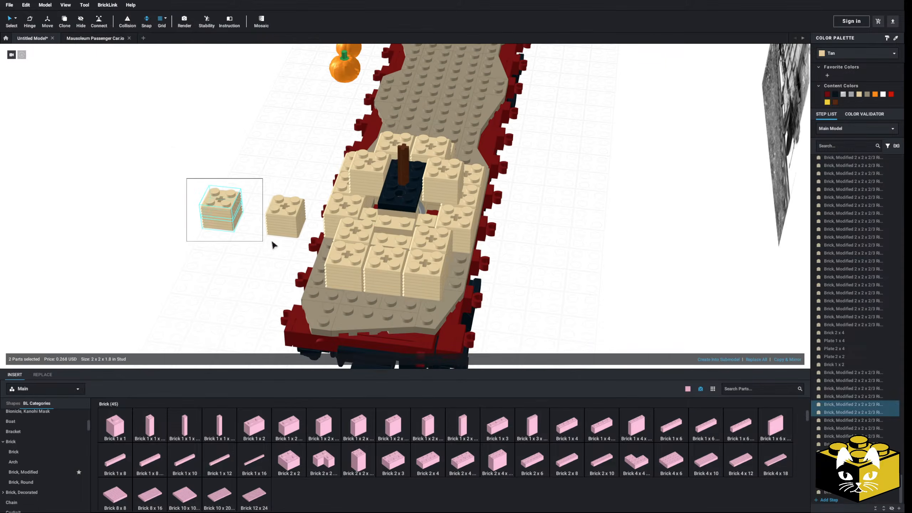
pyautogui.click(158, 235)
pyautogui.moveTo(157, 235); pyautogui.dragTo(239, 213, button='right')
pyautogui.scroll(4, 412, 236)
pyautogui.moveTo(413, 238); pyautogui.dragTo(384, 233, button='middle')
# Try removing the 2 x 2 and 1 x 2 Tan plates under the car-end side of the black Technic plate.
pyautogui.click(400, 218)
pyautogui.moveTo(400, 217); pyautogui.dragTo(398, 223, button='right')
pyautogui.scroll(-3, 388, 206)
pyautogui.press('Delete')
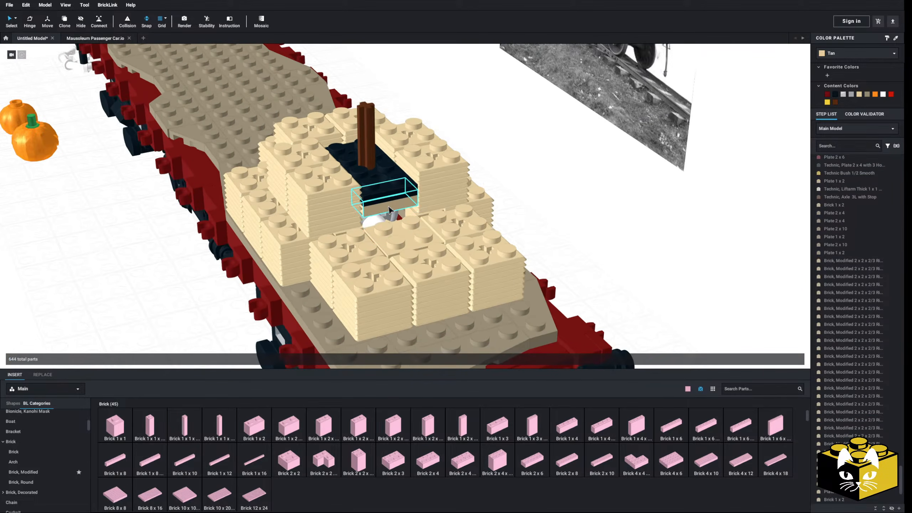
pyautogui.scroll(2, 386, 205)
pyautogui.click(386, 204)
pyautogui.press('Delete')
pyautogui.moveTo(387, 204); pyautogui.dragTo(504, 206, button='right')
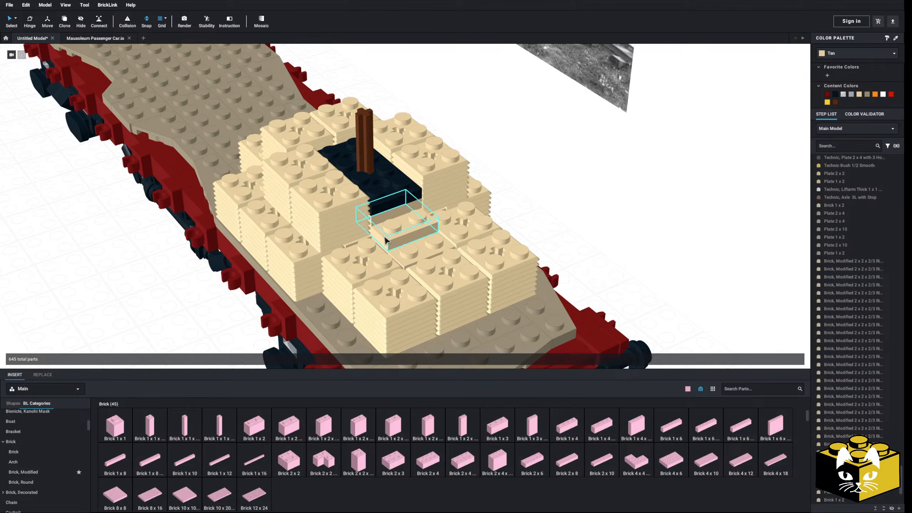
pyautogui.click(97, 297)
pyautogui.moveTo(379, 243); pyautogui.dragTo(375, 245, button='right')
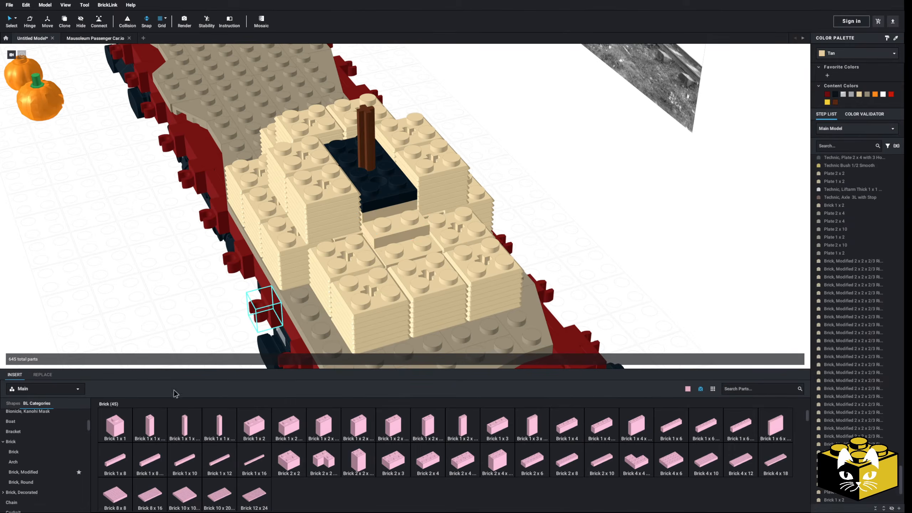
pyautogui.scroll(1, 34, 447)
pyautogui.click(23, 437)
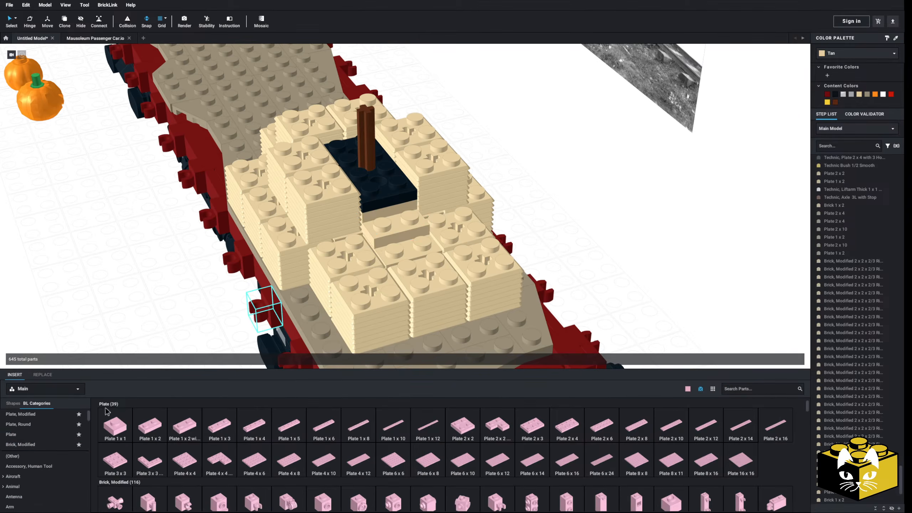
pyautogui.click(148, 435)
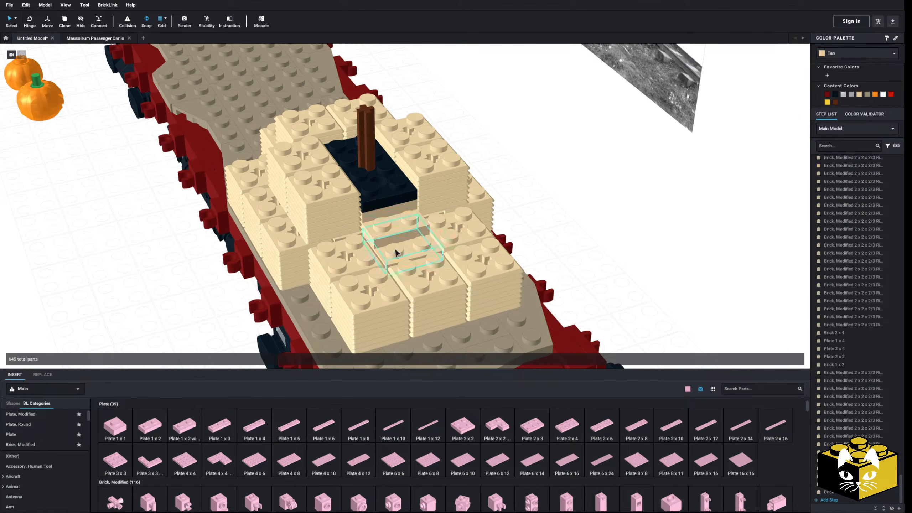
# Delete the Tan 2 x 2 and 1 x 2 plates under the car-end side of the black Technic plate.
pyautogui.moveTo(147, 301)
pyautogui.mouseDown(button='right')
pyautogui.moveTo(128, 299)
pyautogui.moveTo(138, 299)
pyautogui.mouseUp(button='right')
pyautogui.click(362, 229)
pyautogui.press('Delete')
pyautogui.moveTo(163, 261); pyautogui.dragTo(313, 230, button='right')
pyautogui.scroll(-2, 177, 232)
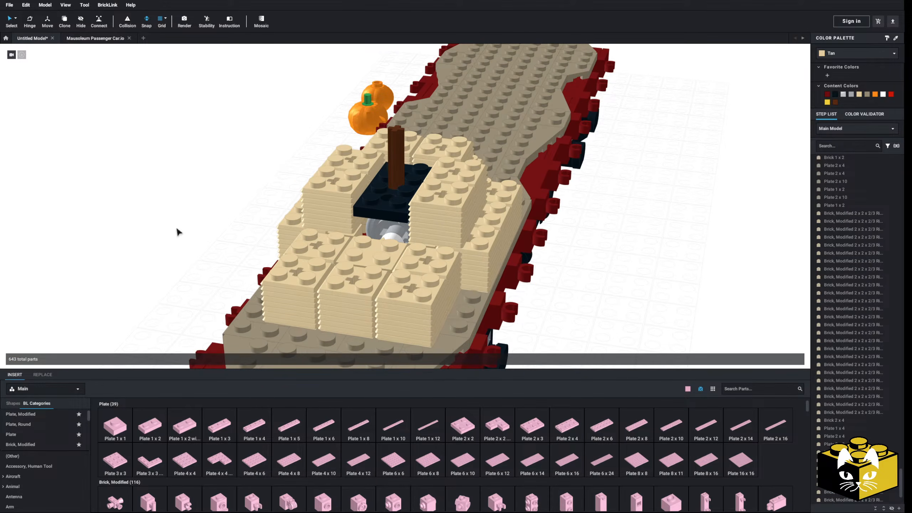
# Examine the opening in front of the crank disk and the surrounding bales from several sides.
pyautogui.scroll(3, 177, 228)
pyautogui.moveTo(177, 229)
pyautogui.mouseDown(button='right')
pyautogui.moveTo(171, 223)
pyautogui.moveTo(177, 232)
pyautogui.moveTo(173, 226)
pyautogui.moveTo(208, 216)
pyautogui.moveTo(195, 224)
pyautogui.mouseUp(button='right')
pyautogui.scroll(-3, 209, 209)
pyautogui.scroll(3, 194, 224)
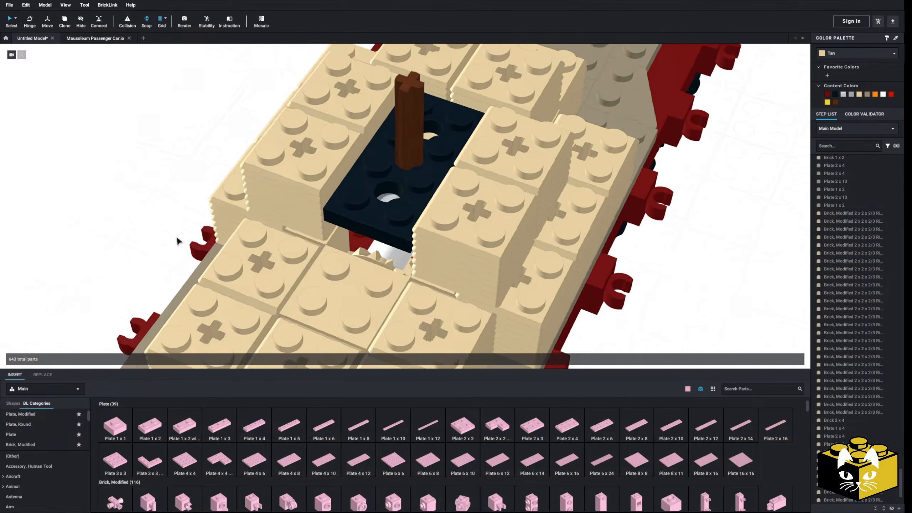
pyautogui.scroll(-4, 172, 240)
pyautogui.moveTo(166, 242); pyautogui.dragTo(153, 234, button='right')
pyautogui.scroll(4, 153, 234)
pyautogui.scroll(-3, 155, 237)
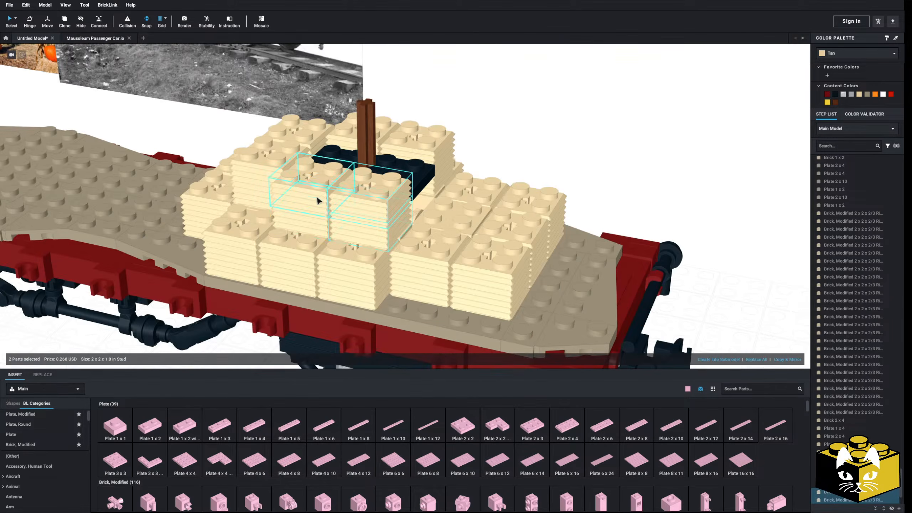
# Copy a pair of ribbed-brick stacks and place it crosswise on the second layer, closing the mechanism's car-end side.
pyautogui.rightClick(322, 220)
pyautogui.press('Escape')
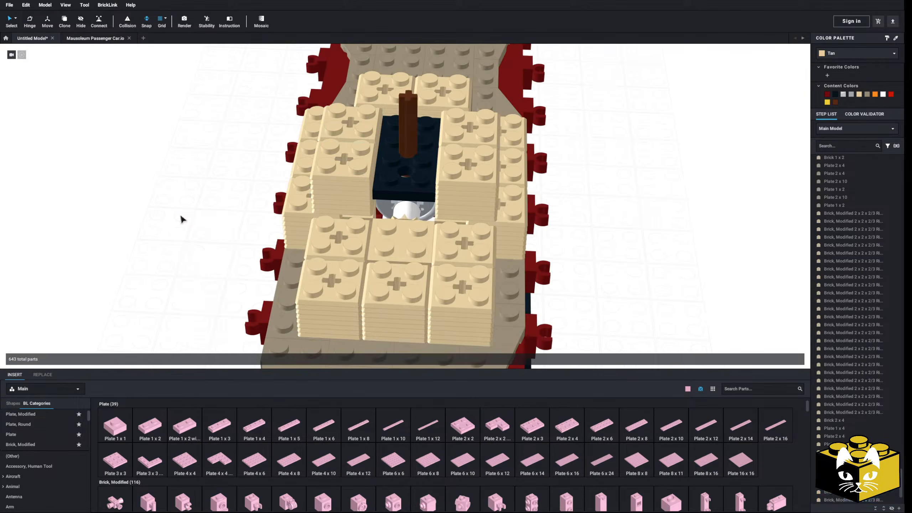
pyautogui.rightClick(181, 217)
pyautogui.press('Escape')
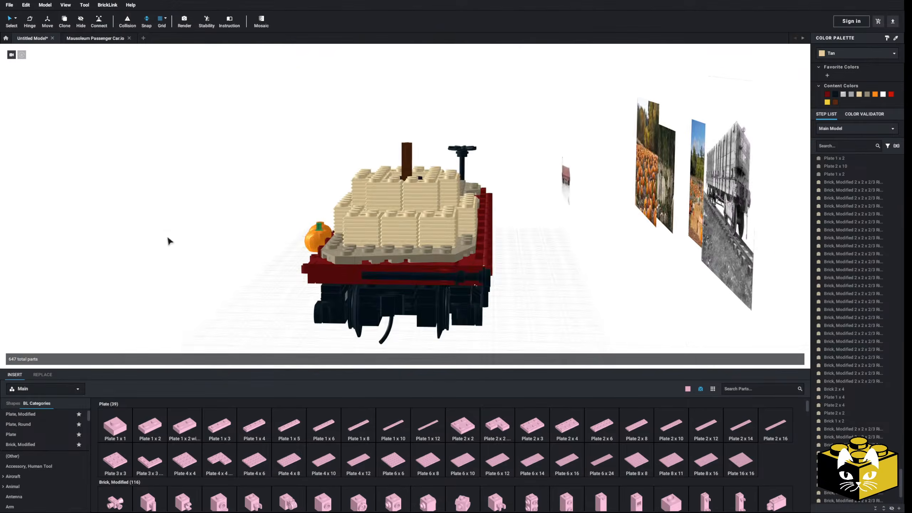
pyautogui.moveTo(167, 237); pyautogui.dragTo(283, 264, button='right')
# Examine the two-layer bale ring around the mechanism from the car's side and end.
pyautogui.moveTo(85, 344); pyautogui.dragTo(141, 338)
pyautogui.click(201, 332)
pyautogui.moveTo(235, 319); pyautogui.dragTo(165, 322, button='right')
pyautogui.scroll(3, 240, 322)
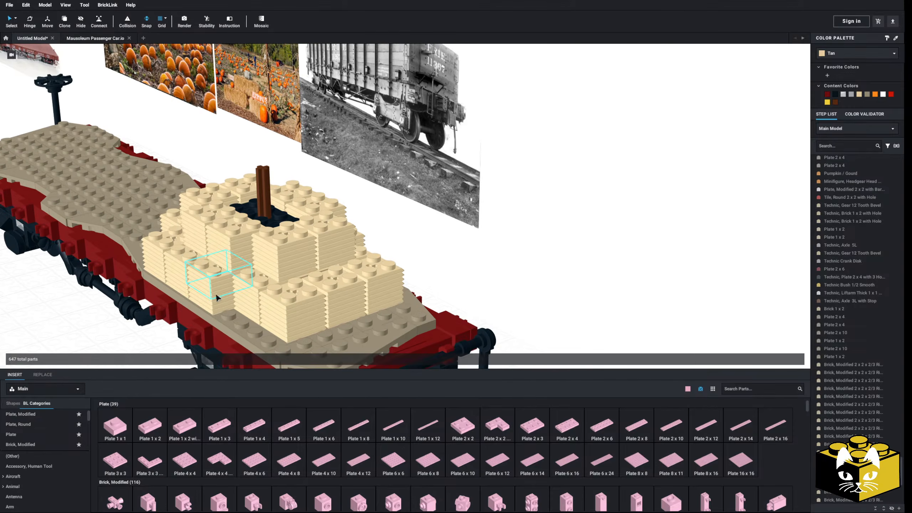
pyautogui.moveTo(276, 283); pyautogui.dragTo(292, 274, button='right')
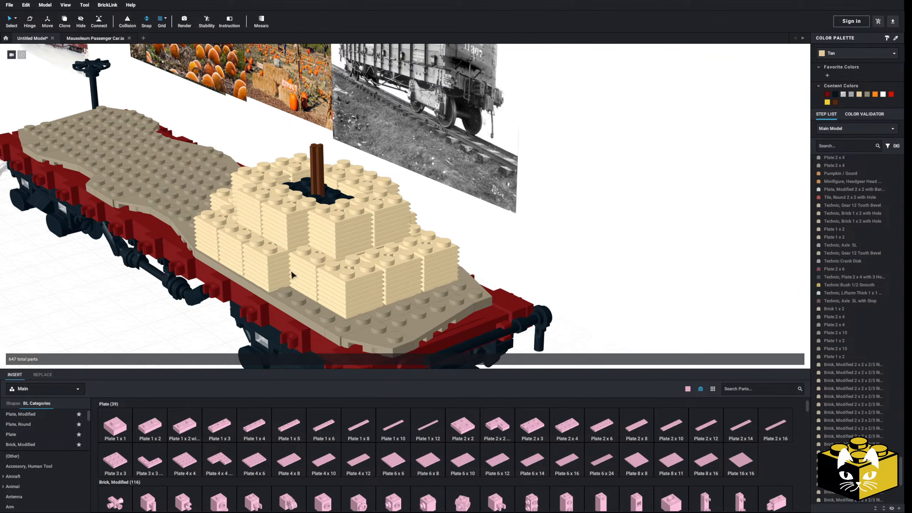
pyautogui.moveTo(300, 274); pyautogui.dragTo(334, 268, button='middle')
pyautogui.moveTo(334, 269); pyautogui.dragTo(309, 280, button='right')
pyautogui.scroll(2, 311, 279)
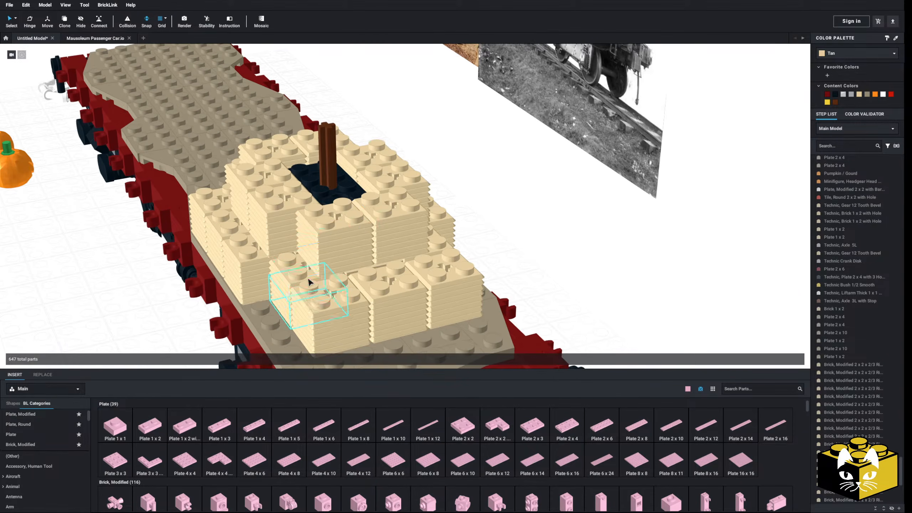
# Move the two second-layer stacks at the mechanism's car-end side off the car and set them beside it.
pyautogui.click(343, 259)
pyautogui.keyDown('ctrl'); pyautogui.click(343, 259); pyautogui.keyUp('ctrl')
pyautogui.keyDown('ctrl'); pyautogui.click(395, 237); pyautogui.keyUp('ctrl')
pyautogui.keyDown('ctrl'); pyautogui.click(394, 247); pyautogui.keyUp('ctrl')
pyautogui.moveTo(394, 248); pyautogui.dragTo(330, 243)
pyautogui.press('Right')
pyautogui.moveTo(330, 240); pyautogui.dragTo(324, 243, button='right')
pyautogui.moveTo(345, 245); pyautogui.dragTo(432, 248, button='middle')
pyautogui.moveTo(432, 245); pyautogui.dragTo(154, 255)
pyautogui.click(198, 225)
pyautogui.moveTo(197, 224); pyautogui.dragTo(217, 234, button='middle')
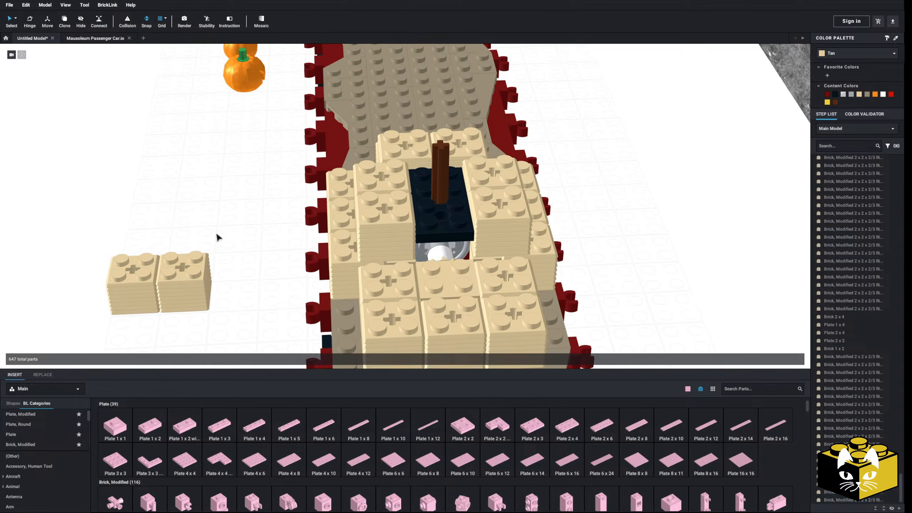
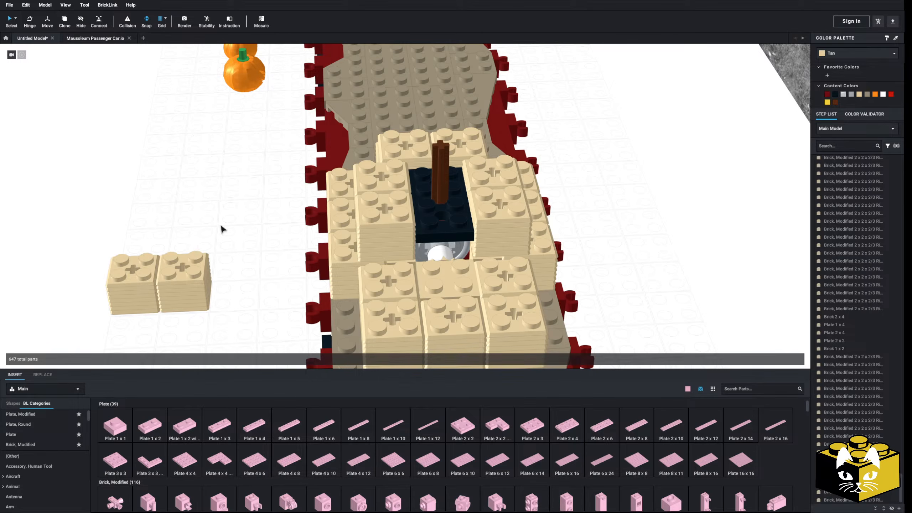
# Remove the lower ribbed brick from each of the two spare stacks beside the wagon.
pyautogui.moveTo(247, 217); pyautogui.dragTo(106, 318)
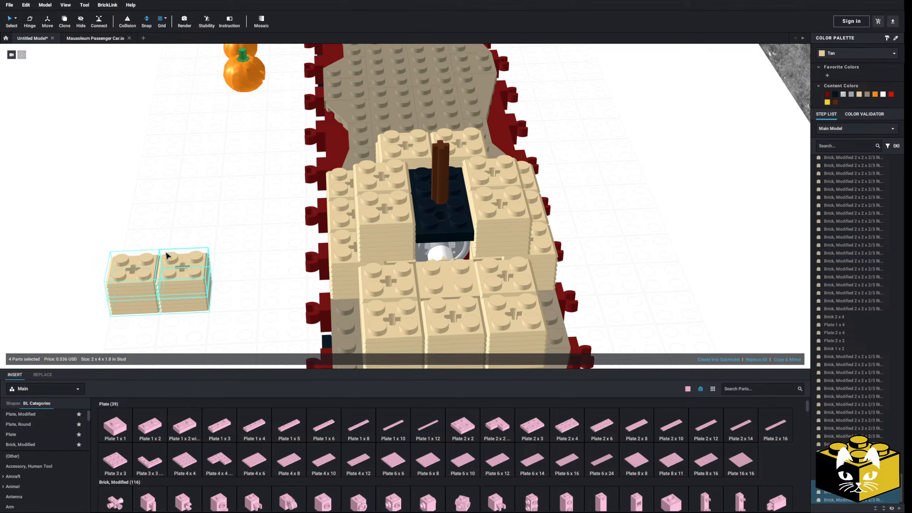
pyautogui.moveTo(147, 281)
pyautogui.mouseDown()
pyautogui.moveTo(305, 248)
pyautogui.moveTo(436, 255)
pyautogui.moveTo(135, 285)
pyautogui.mouseUp()
pyautogui.click(200, 209)
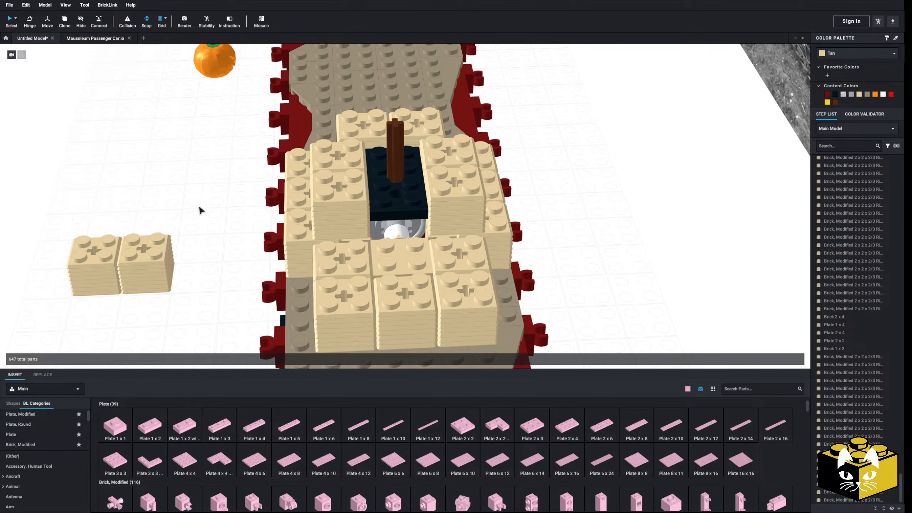
pyautogui.moveTo(195, 194); pyautogui.dragTo(67, 308)
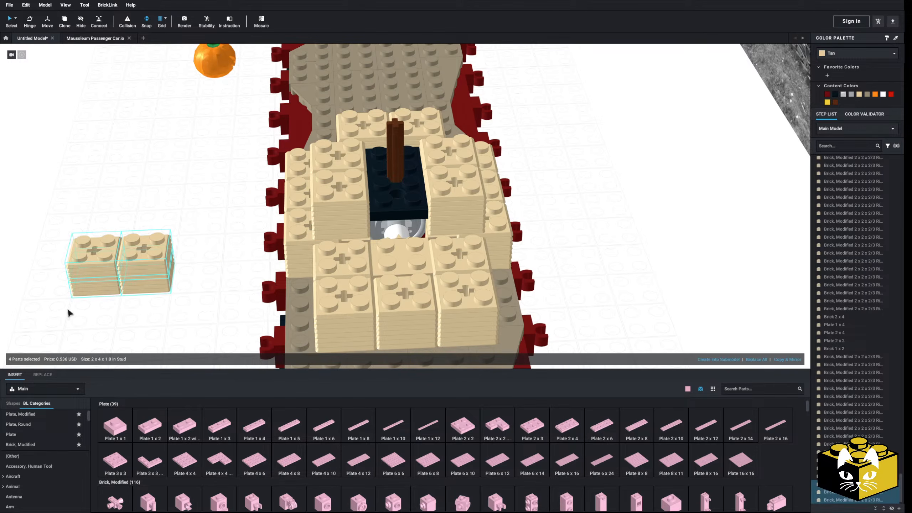
pyautogui.moveTo(179, 240)
pyautogui.mouseDown(button='middle')
pyautogui.moveTo(159, 240)
pyautogui.moveTo(172, 244)
pyautogui.mouseUp(button='middle')
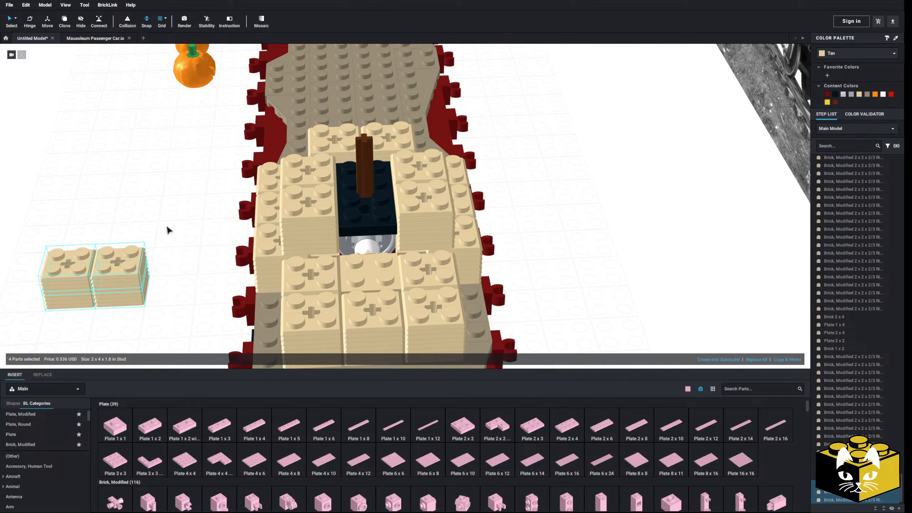
pyautogui.click(166, 229)
pyautogui.moveTo(165, 229); pyautogui.dragTo(158, 227, button='right')
pyautogui.moveTo(158, 228); pyautogui.dragTo(196, 223, button='middle')
pyautogui.click(148, 282)
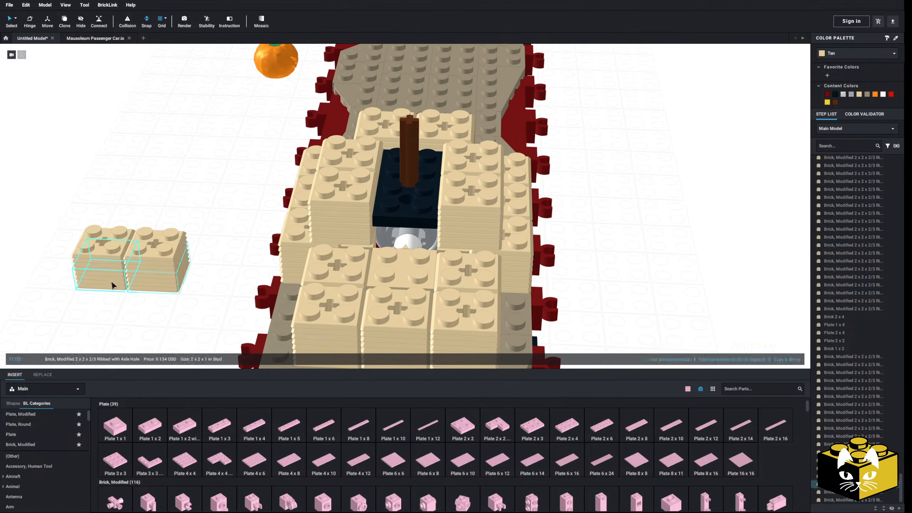
pyautogui.press('Delete')
pyautogui.click(121, 283)
pyautogui.press('Delete')
# Place a 2 x 4 plate in the gap before the axle post, topped with a 2 x 3 and two 1 x 2 plates, all tan.
pyautogui.moveTo(565, 428); pyautogui.dragTo(400, 262)
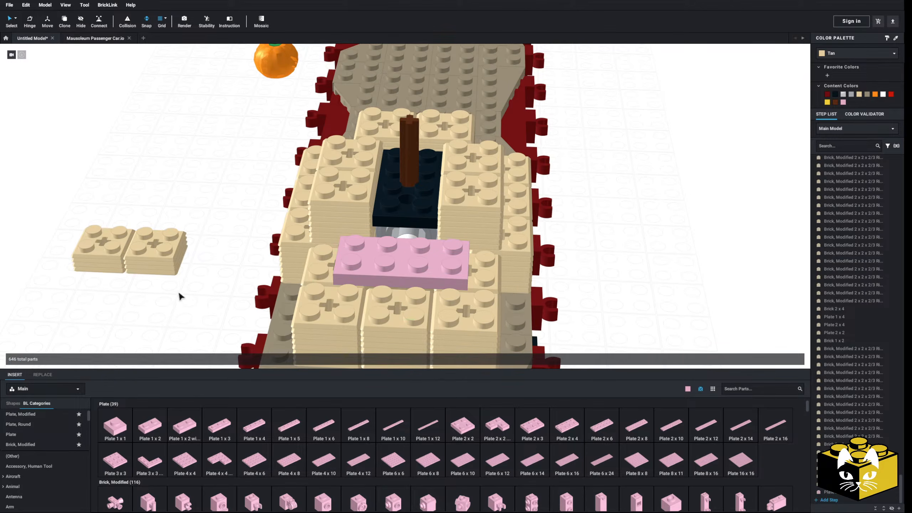
pyautogui.moveTo(512, 423); pyautogui.dragTo(403, 248)
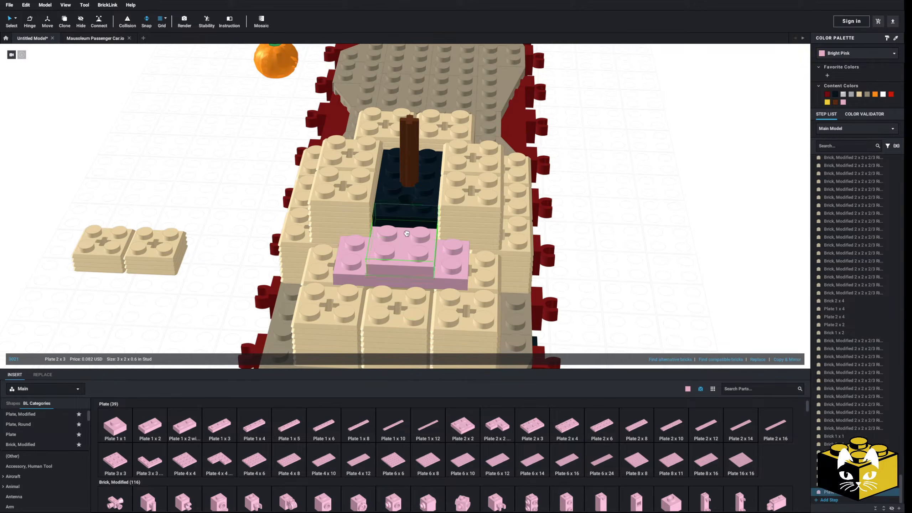
pyautogui.moveTo(264, 299); pyautogui.dragTo(354, 249)
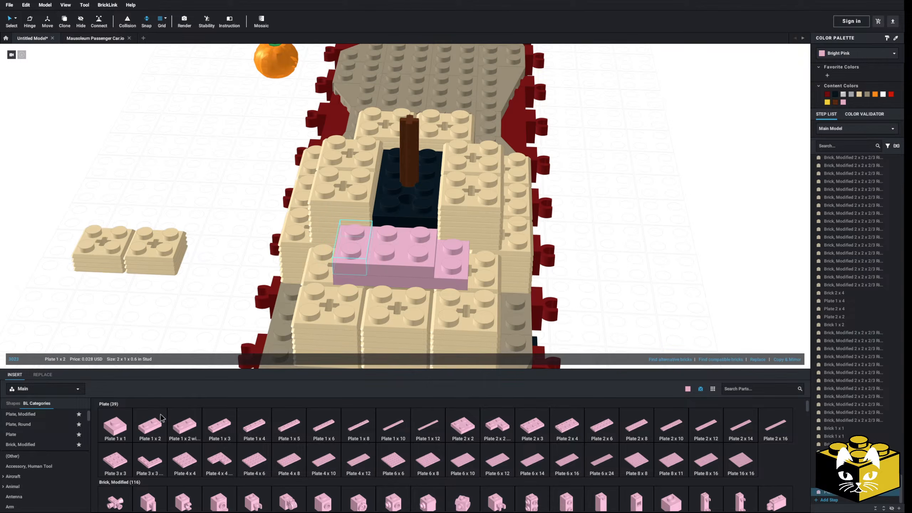
pyautogui.moveTo(163, 423); pyautogui.dragTo(448, 251)
pyautogui.keyDown('ctrl'); pyautogui.click(434, 283); pyautogui.keyUp('ctrl')
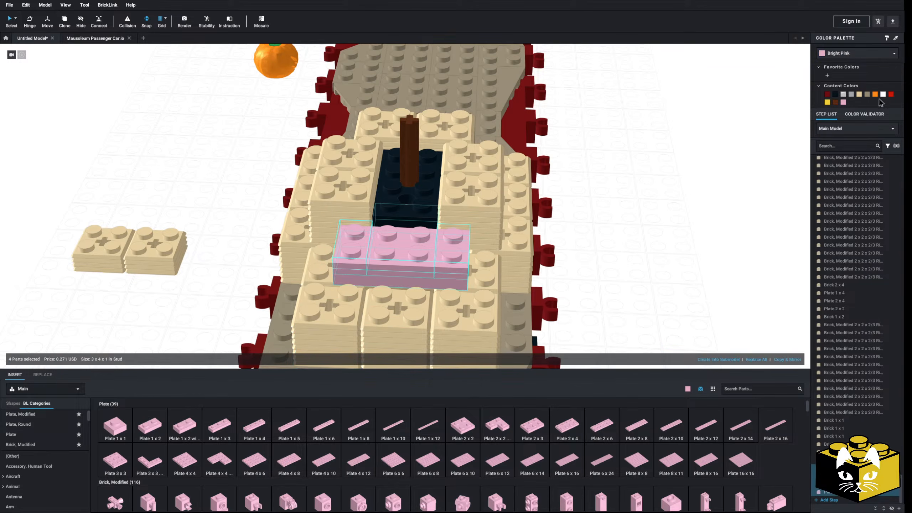
pyautogui.click(861, 95)
# Move the two spare ribbed bricks together onto the tan plates before the axle post.
pyautogui.moveTo(179, 191); pyautogui.dragTo(82, 287)
pyautogui.moveTo(126, 248); pyautogui.dragTo(386, 243)
pyautogui.click(125, 278)
pyautogui.scroll(-5, 125, 279)
pyautogui.moveTo(126, 279); pyautogui.dragTo(168, 269, button='right')
pyautogui.moveTo(444, 203); pyautogui.dragTo(416, 211, button='right')
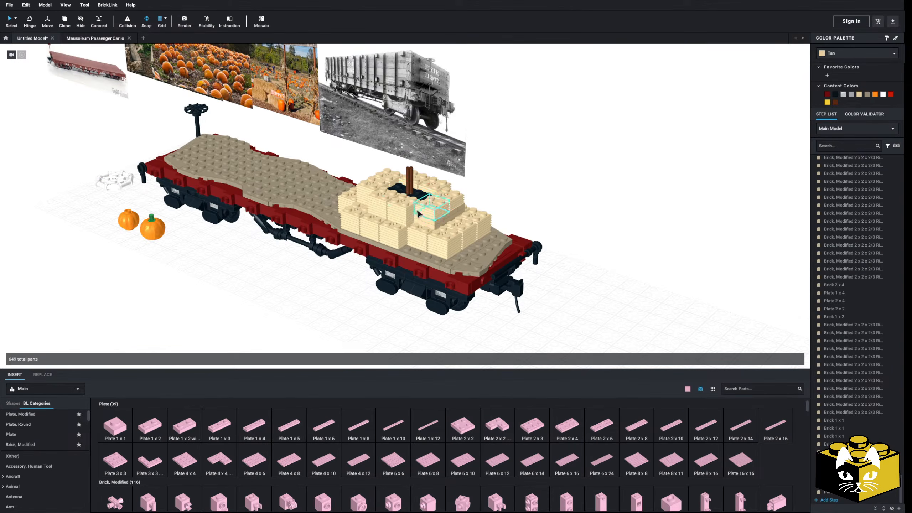
pyautogui.click(420, 200)
pyautogui.click(243, 317)
pyautogui.moveTo(243, 318); pyautogui.dragTo(306, 316, button='right')
# Surround the brown axle with four round 1 x 1 quarter tiles using Copy & Mirror, colored tan.
pyautogui.scroll(5, 244, 323)
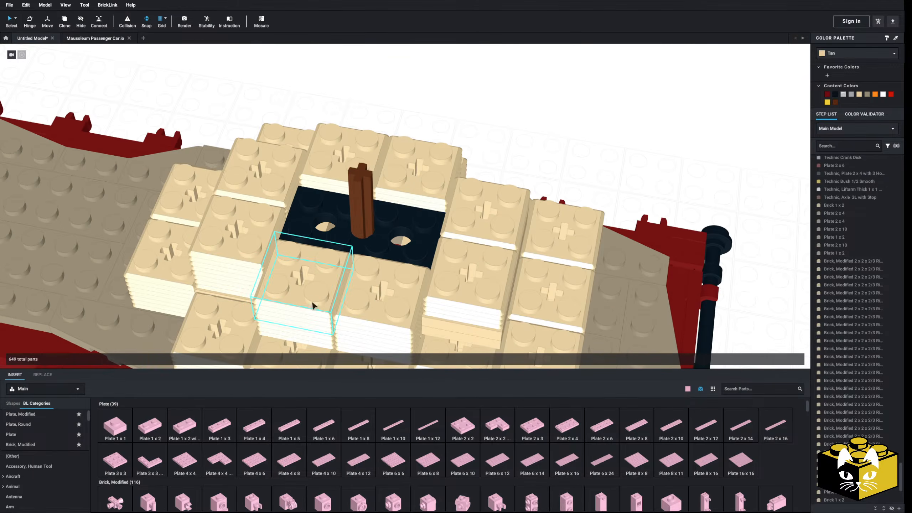
pyautogui.scroll(-10, 45, 440)
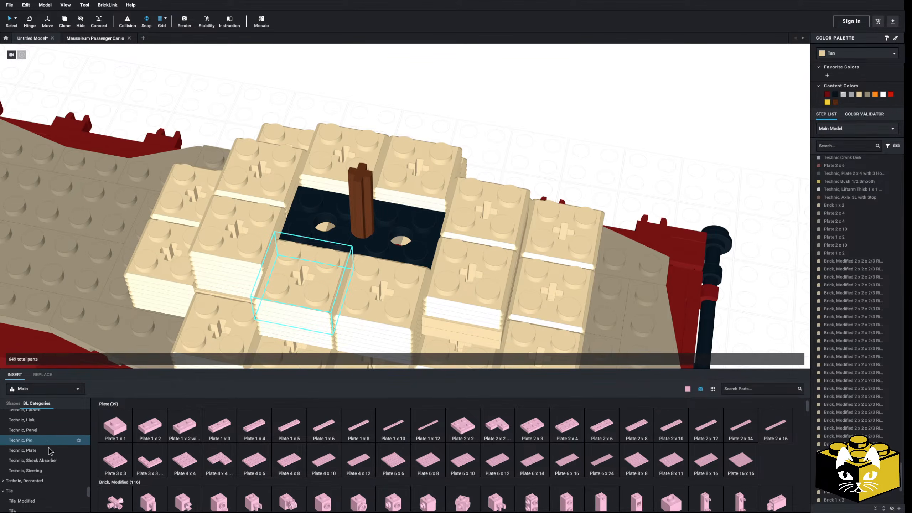
pyautogui.scroll(-1, 54, 459)
pyautogui.click(57, 465)
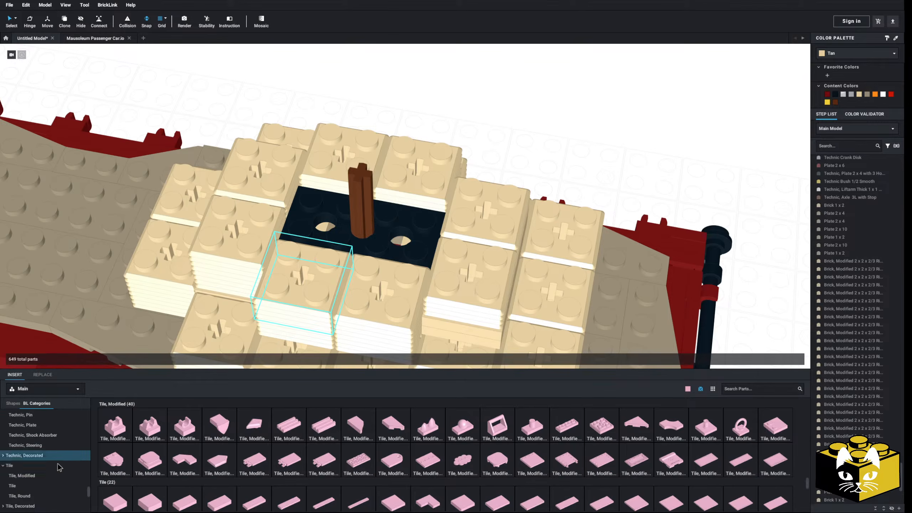
pyautogui.click(43, 496)
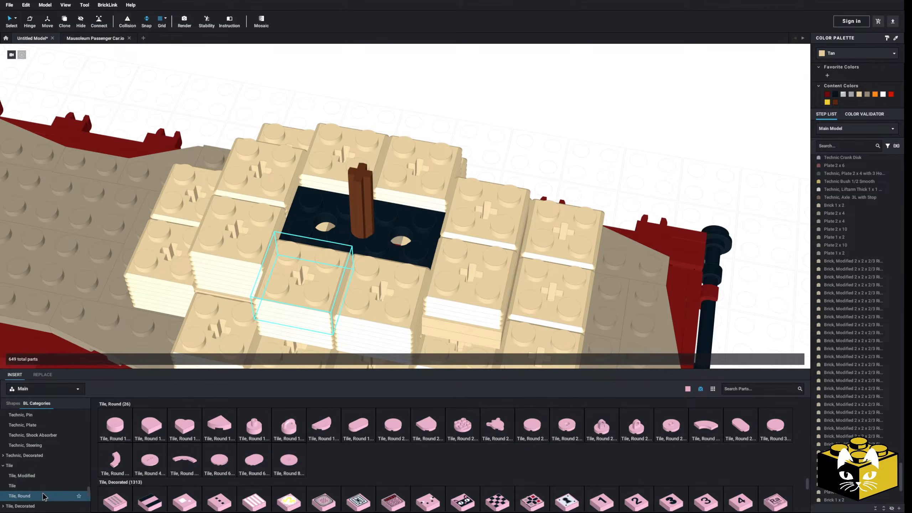
pyautogui.moveTo(227, 418); pyautogui.dragTo(358, 202)
pyautogui.moveTo(339, 199); pyautogui.dragTo(385, 236, button='right')
pyautogui.click(787, 359)
pyautogui.keyDown('ctrl'); pyautogui.click(347, 230); pyautogui.keyUp('ctrl')
pyautogui.click(787, 359)
pyautogui.click(859, 94)
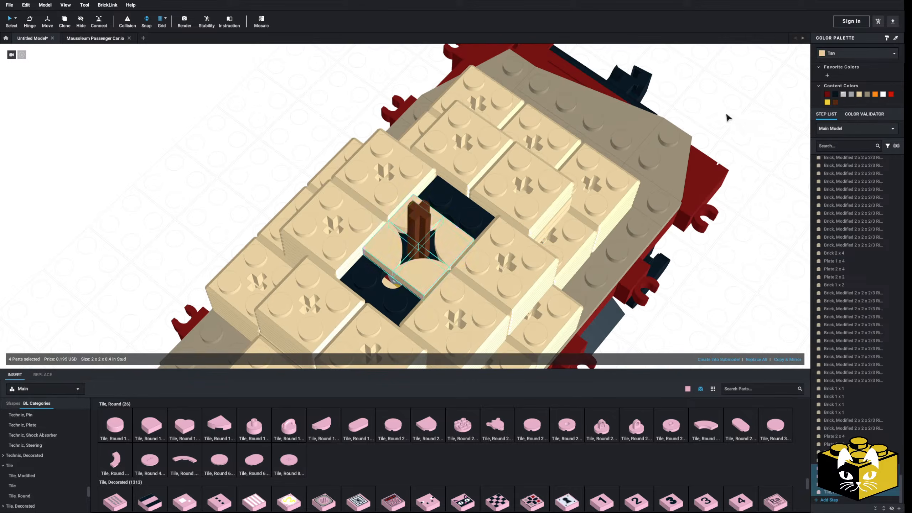
# Cover the exposed dark plate on both sides of the quarter tiles with 1 x 2 tiles, colored tan.
pyautogui.moveTo(726, 116); pyautogui.dragTo(423, 293, button='right')
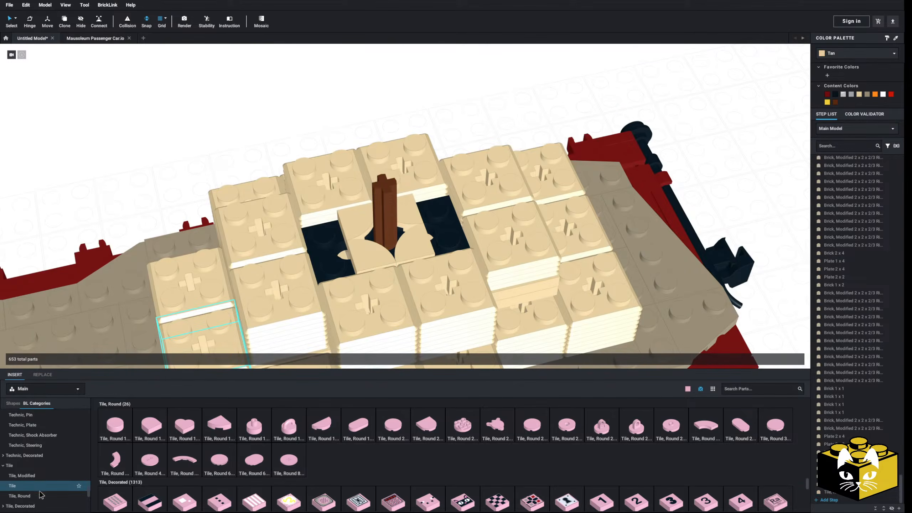
pyautogui.click(14, 485)
pyautogui.moveTo(177, 427); pyautogui.dragTo(329, 247)
pyautogui.press('Right')
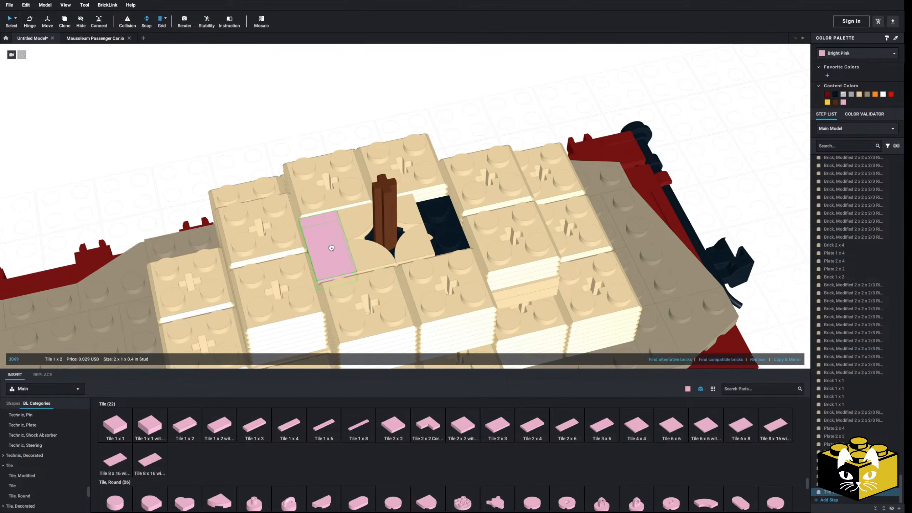
pyautogui.moveTo(189, 426); pyautogui.dragTo(435, 216)
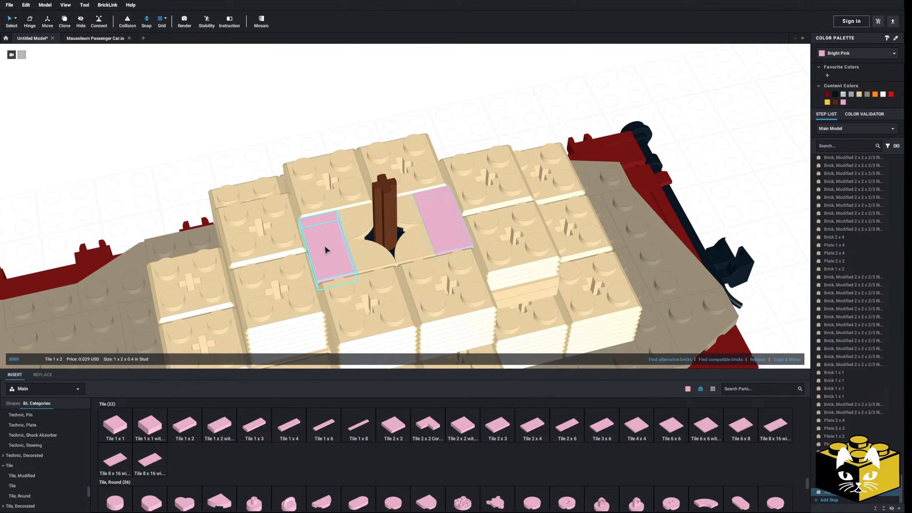
pyautogui.click(859, 95)
pyautogui.click(663, 107)
pyautogui.scroll(-5, 660, 144)
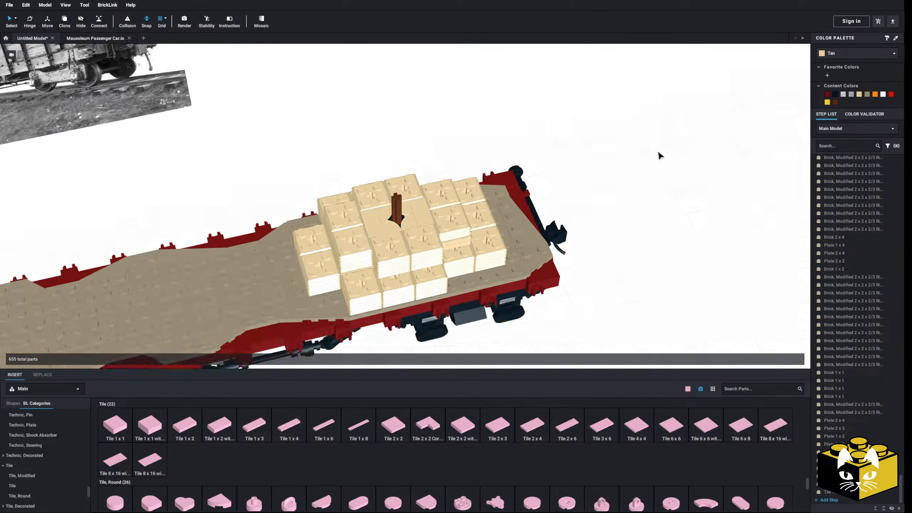
pyautogui.moveTo(658, 155); pyautogui.dragTo(653, 138, button='right')
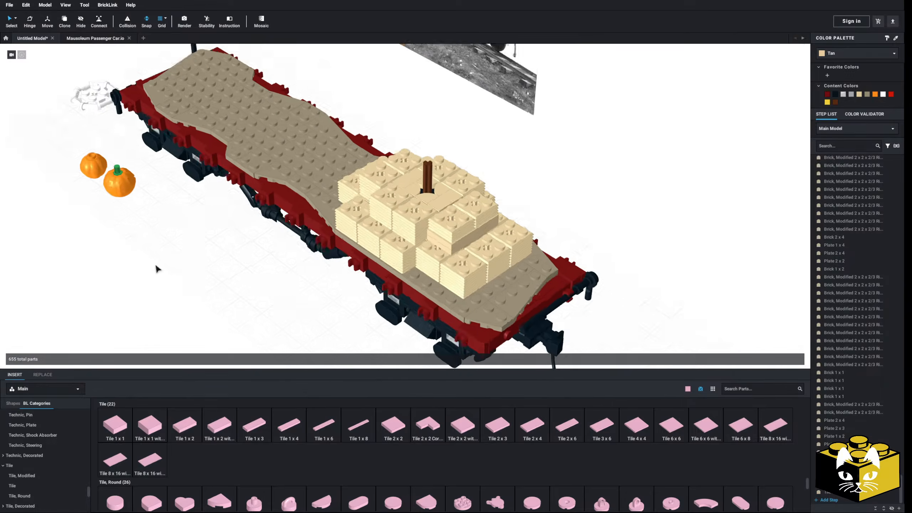
# Try to set the stemless orange pumpkin on the hay stack's front corner brick with the Connect tool.
pyautogui.scroll(4, 171, 281)
pyautogui.moveTo(157, 268)
pyautogui.mouseDown(button='right')
pyautogui.moveTo(170, 281)
pyautogui.moveTo(165, 270)
pyautogui.mouseUp(button='right')
pyautogui.scroll(-3, 168, 279)
pyautogui.moveTo(103, 201); pyautogui.dragTo(493, 329)
pyautogui.scroll(4, 517, 261)
pyautogui.moveTo(493, 327); pyautogui.dragTo(528, 301, button='right')
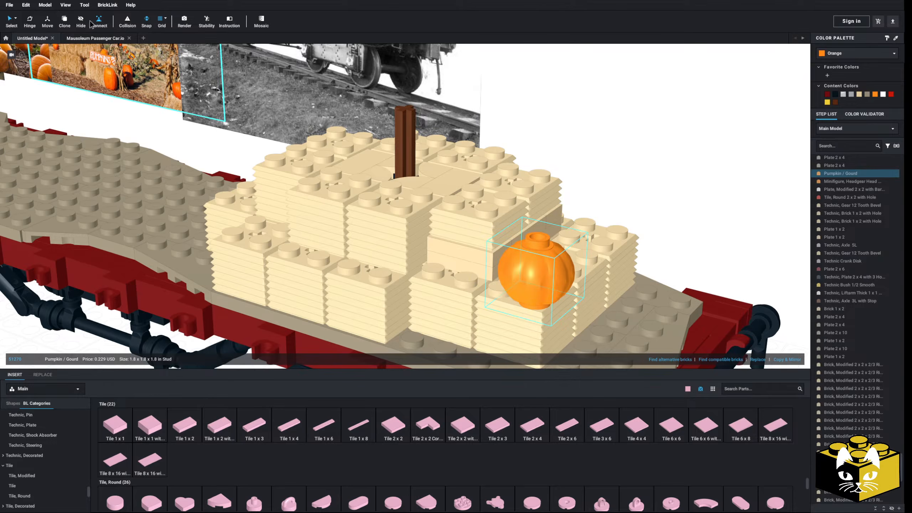
pyautogui.click(97, 26)
pyautogui.moveTo(535, 302); pyautogui.dragTo(577, 246, button='right')
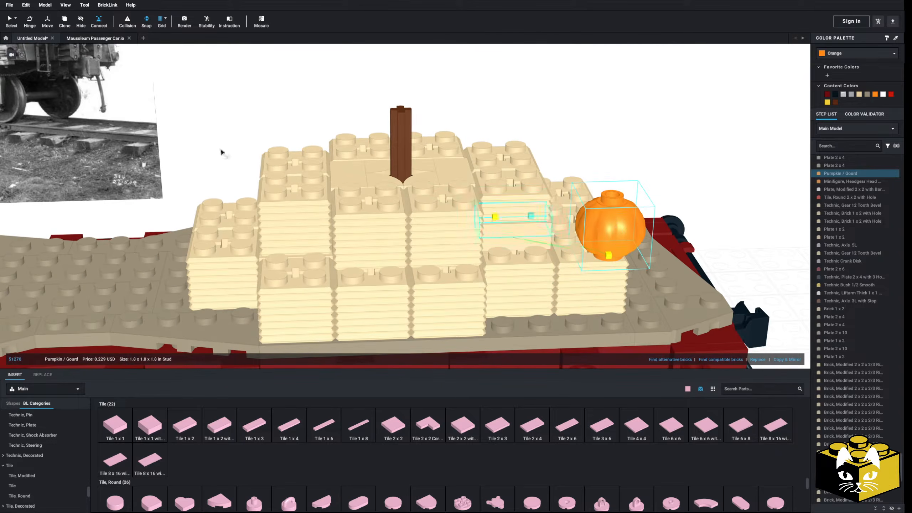
# Move the pumpkin and the front corner's upper ribbed brick off the wagon onto the ground beside it.
pyautogui.click(8, 20)
pyautogui.doubleClick(532, 294)
pyautogui.click(490, 216)
pyautogui.moveTo(489, 217); pyautogui.dragTo(457, 241, button='right')
pyautogui.moveTo(457, 241); pyautogui.dragTo(698, 282)
pyautogui.scroll(-3, 698, 282)
pyautogui.moveTo(430, 239); pyautogui.dragTo(672, 227)
pyautogui.click(672, 230)
# Stack two 2 x 2 plates on the remaining front corner brick as temporary support.
pyautogui.scroll(10, 28, 451)
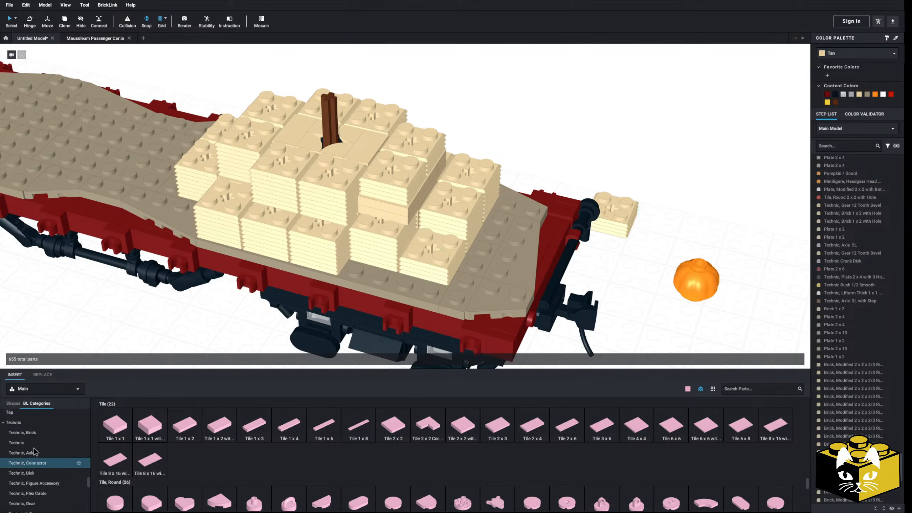
pyautogui.scroll(-2, 28, 451)
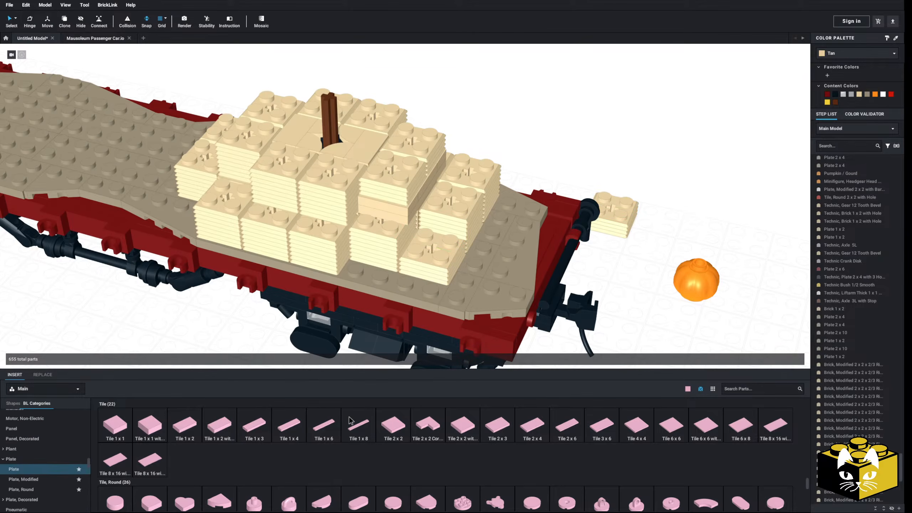
pyautogui.click(14, 468)
pyautogui.moveTo(463, 426); pyautogui.dragTo(434, 240)
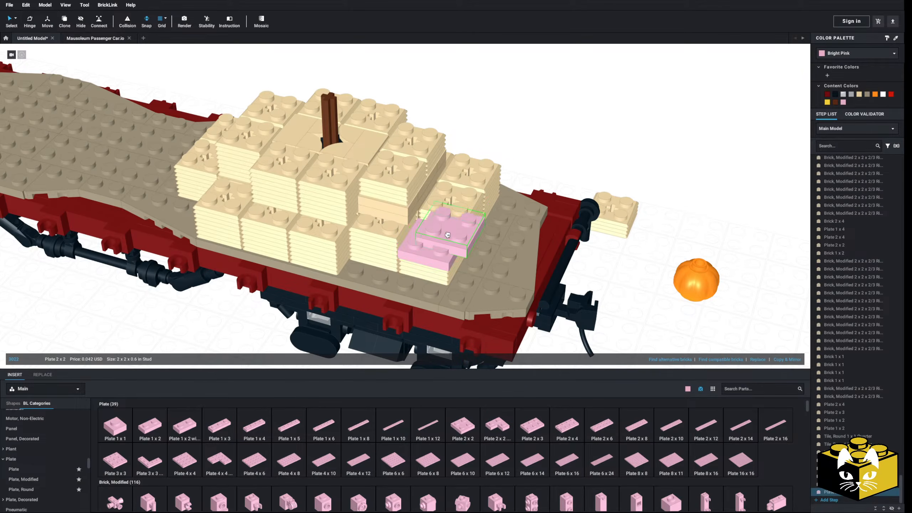
# Move the pumpkin onto the temporary plates and try aligning it with the Connect tool.
pyautogui.click(672, 272)
pyautogui.moveTo(670, 272); pyautogui.dragTo(382, 183)
pyautogui.scroll(3, 436, 223)
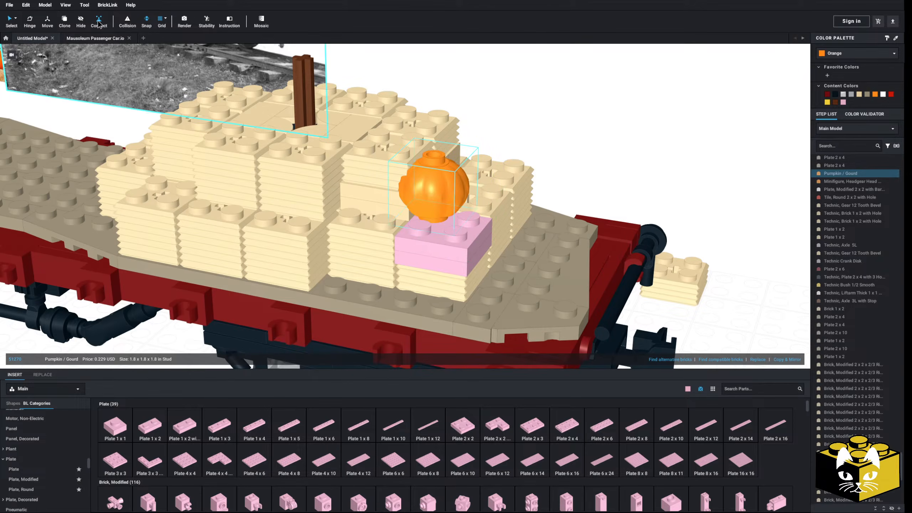
pyautogui.click(98, 22)
pyautogui.scroll(2, 441, 202)
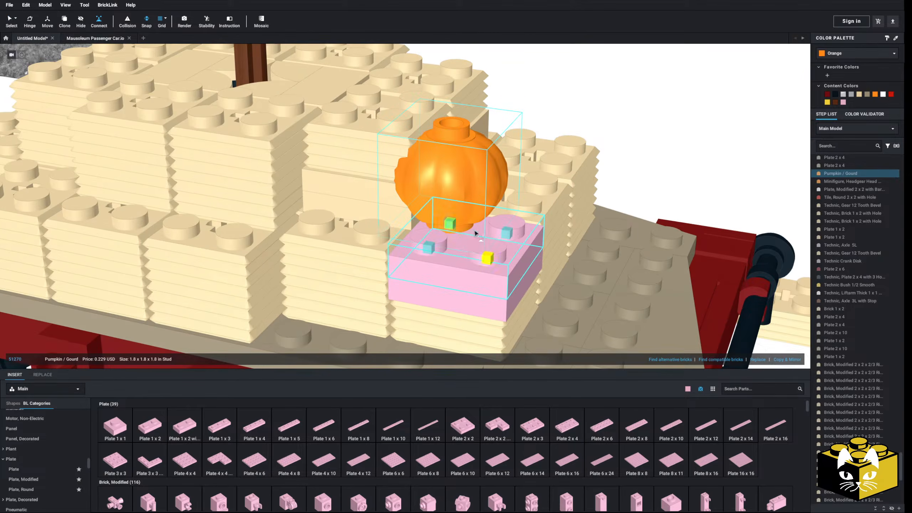
pyautogui.click(11, 22)
# Add a 2 x 2 jumper plate with one center stud to the front corner and seat the pumpkin on that stud.
pyautogui.scroll(-2, 449, 226)
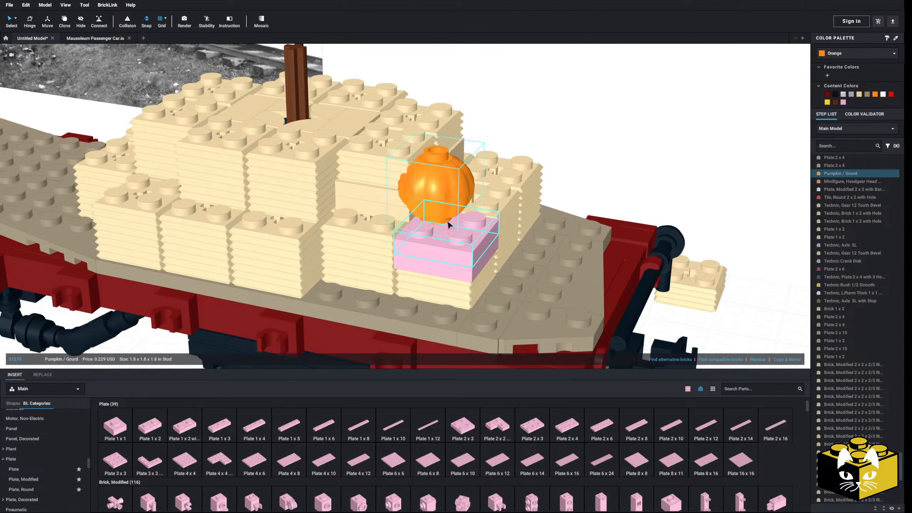
pyautogui.click(266, 345)
pyautogui.click(23, 479)
pyautogui.scroll(-2, 477, 423)
pyautogui.scroll(-1, 477, 424)
pyautogui.click(435, 210)
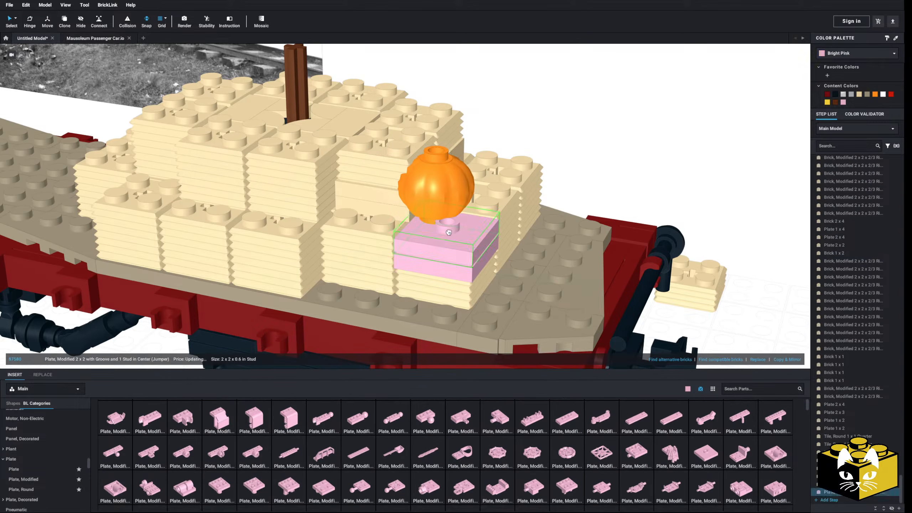
pyautogui.click(435, 208)
pyautogui.moveTo(436, 207); pyautogui.dragTo(450, 216)
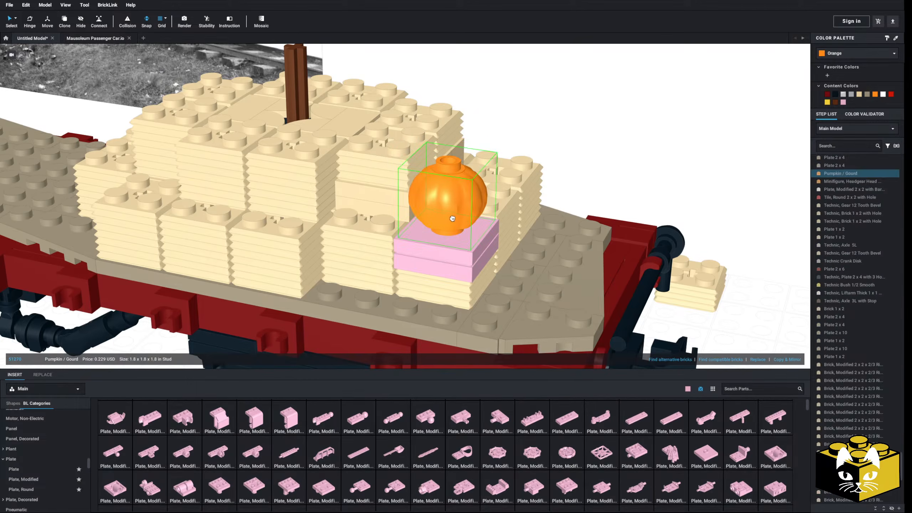
# Delete the temporary plates beneath the pumpkin and put the tan ribbed brick back in their place.
pyautogui.click(461, 257)
pyautogui.press('Delete')
pyautogui.scroll(-2, 454, 275)
pyautogui.click(434, 245)
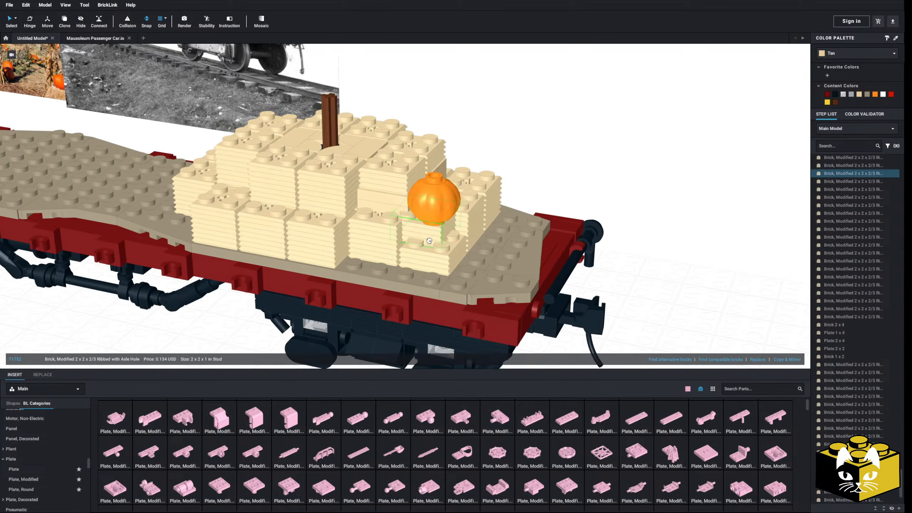
pyautogui.click(704, 249)
# Replace the upper brick on the opposite front corner with a copy of the pumpkin and its ribbed brick.
pyautogui.scroll(-5, 621, 251)
pyautogui.moveTo(620, 251); pyautogui.dragTo(591, 267, button='right')
pyautogui.scroll(3, 465, 228)
pyautogui.click(465, 228)
pyautogui.press('Delete')
pyautogui.click(378, 233)
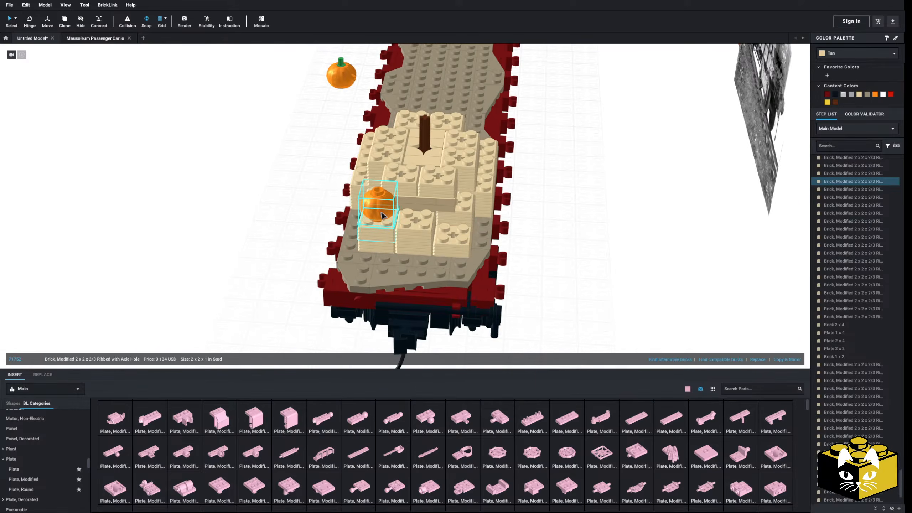
pyautogui.rightClick(381, 212)
pyautogui.rightClick(238, 218)
pyautogui.click(248, 239)
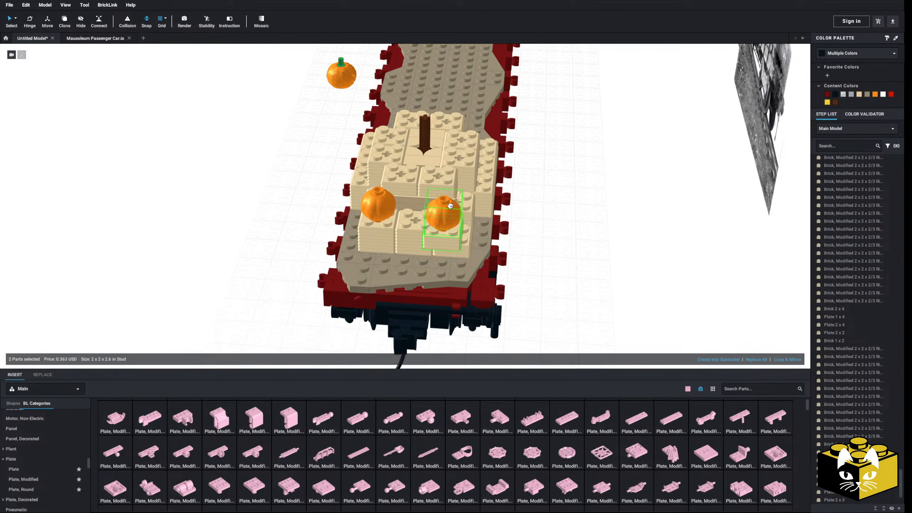
pyautogui.click(453, 230)
# Replace the upper brick on a rear corner of the hay stack with another copy of the pumpkin and brick.
pyautogui.moveTo(453, 230); pyautogui.dragTo(330, 254, button='right')
pyautogui.click(331, 253)
pyautogui.press('Delete')
pyautogui.rightClick(588, 175)
pyautogui.click(610, 188)
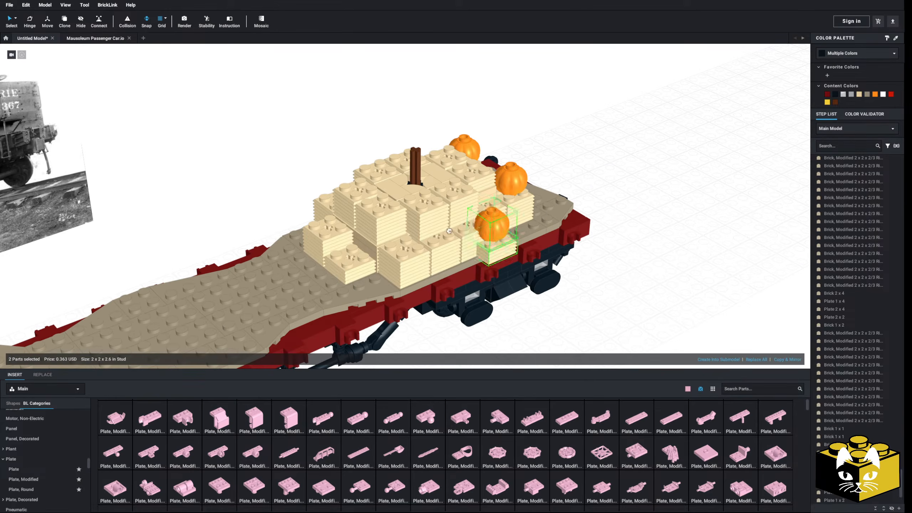
# Replace an upper-tier corner brick at the rear of the hay stack with a copy of the pumpkin and its ribbed brick.
pyautogui.click(358, 195)
pyautogui.press('Delete')
pyautogui.rightClick(291, 167)
pyautogui.click(305, 189)
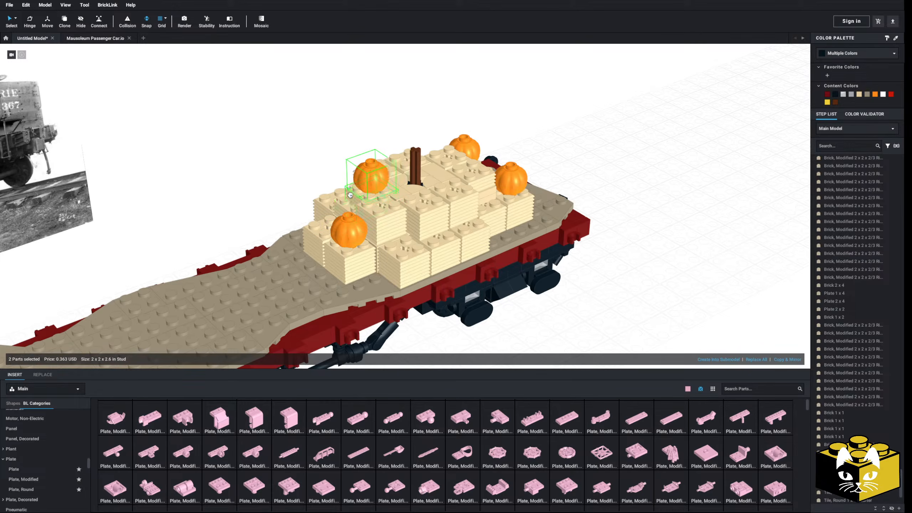
pyautogui.moveTo(344, 196); pyautogui.dragTo(356, 201, button='right')
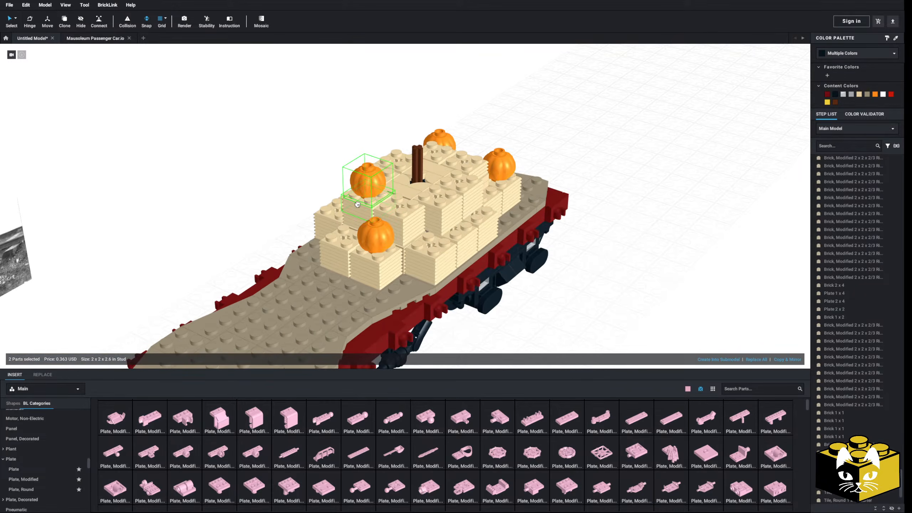
pyautogui.moveTo(290, 201); pyautogui.dragTo(266, 203, button='right')
pyautogui.scroll(5, 255, 231)
pyautogui.scroll(-3, 254, 230)
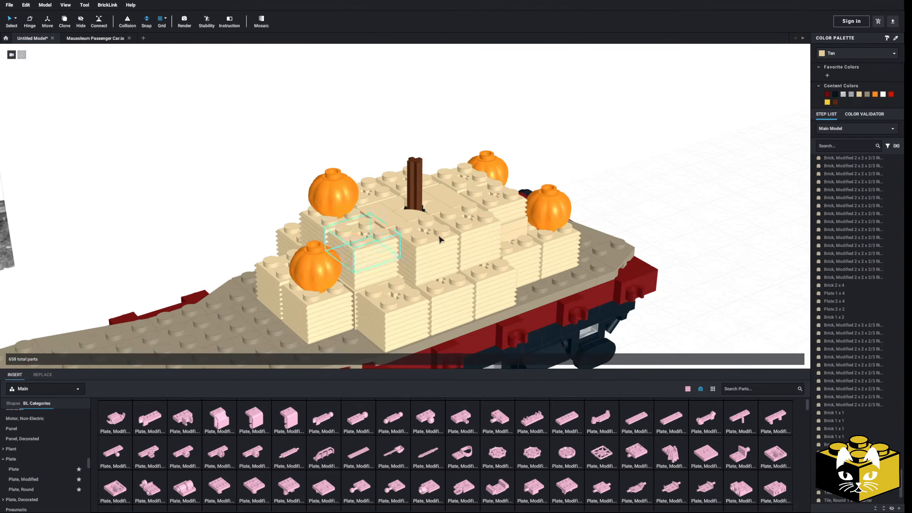
# Replace the diagonally opposite upper-tier corner brick with another copy of the pumpkin and ribbed brick.
pyautogui.rightClick(227, 158)
pyautogui.click(240, 185)
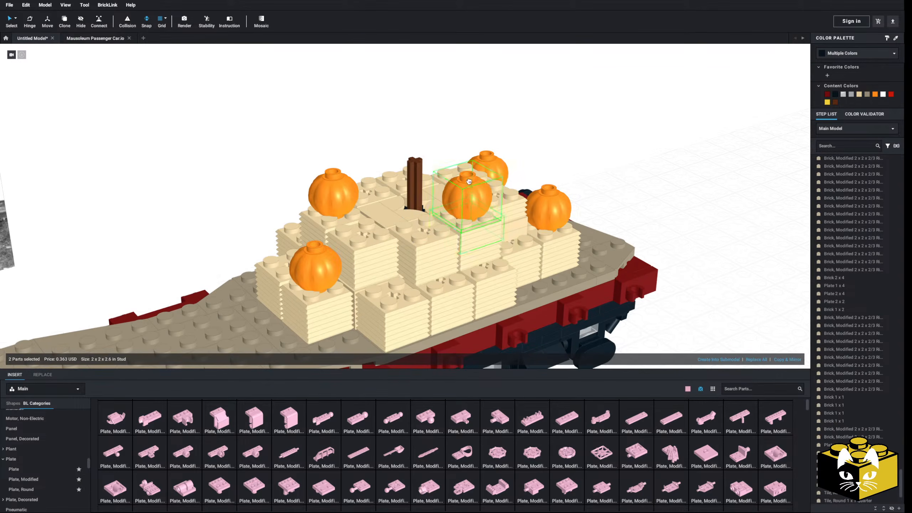
pyautogui.click(298, 149)
pyautogui.scroll(-5, 297, 151)
pyautogui.moveTo(297, 152); pyautogui.dragTo(274, 164, button='right')
pyautogui.scroll(5, 366, 280)
# Add a plain minifigure head from the Minifigure, Head category on the ground in front of the wagon.
pyautogui.moveTo(180, 352); pyautogui.dragTo(288, 264, button='middle')
pyautogui.scroll(-2, 48, 467)
pyautogui.scroll(-10, 49, 470)
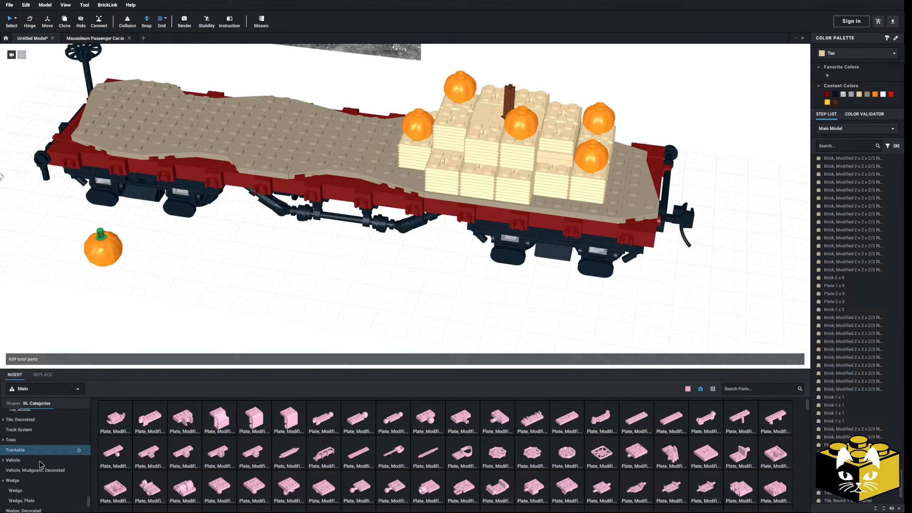
pyautogui.scroll(10, 43, 466)
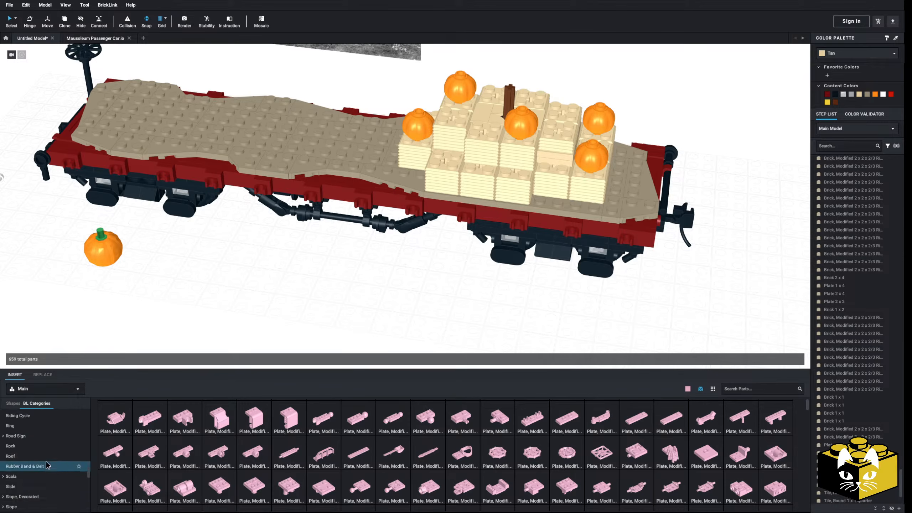
pyautogui.scroll(3, 21, 471)
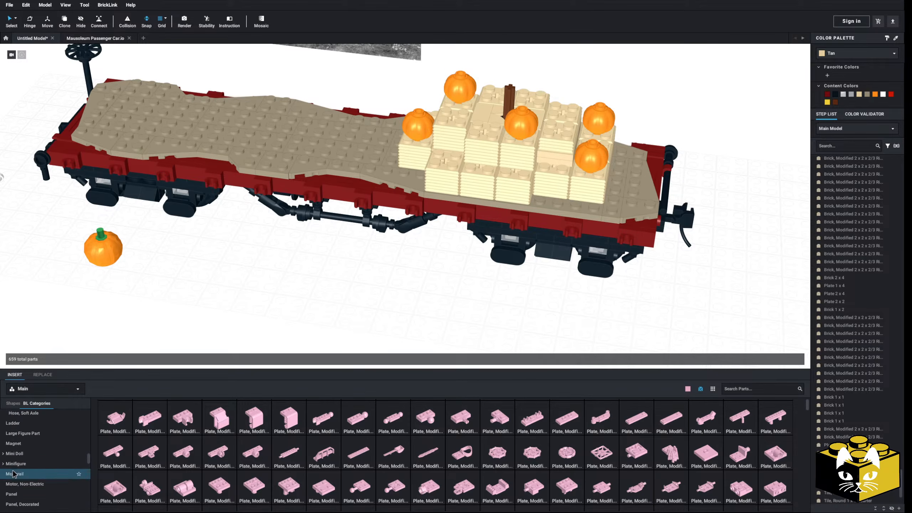
pyautogui.click(4, 464)
pyautogui.click(29, 452)
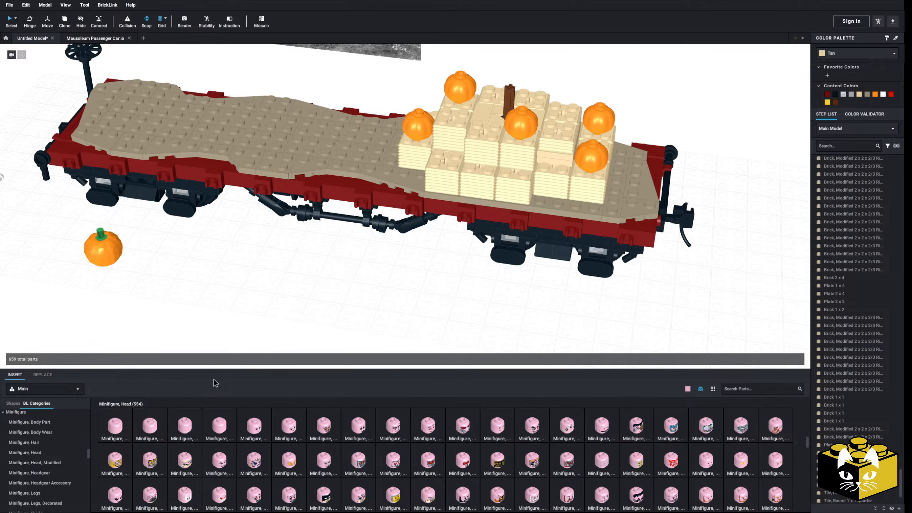
pyautogui.click(293, 302)
# Recolor the plain minifigure head Orange.
pyautogui.moveTo(295, 302); pyautogui.dragTo(301, 269, button='right')
pyautogui.click(847, 54)
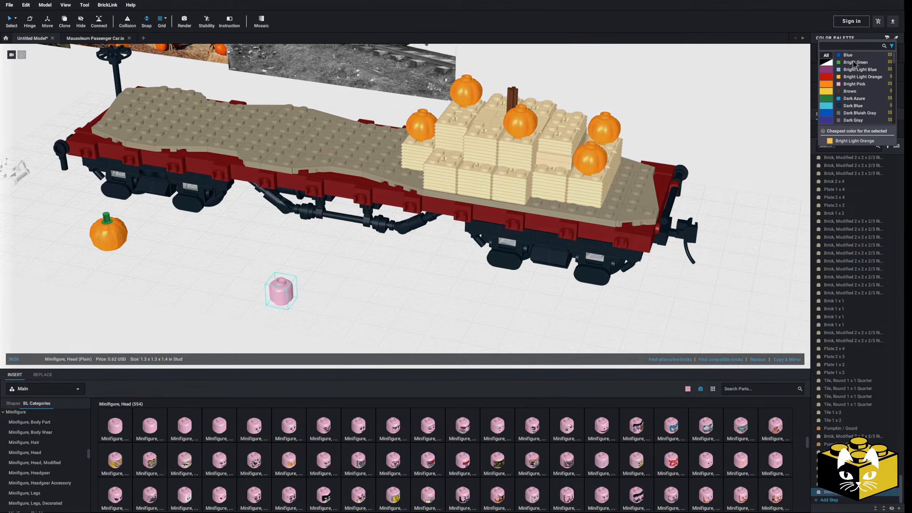
pyautogui.scroll(-5, 854, 72)
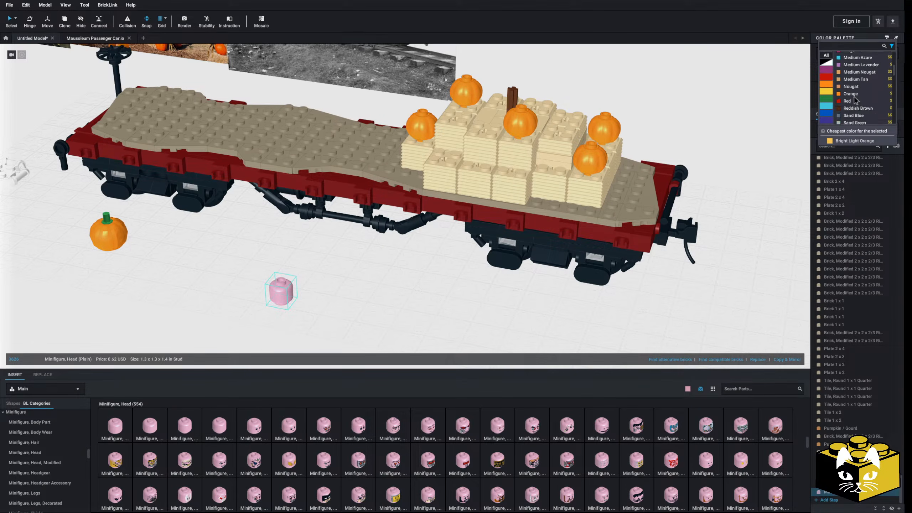
pyautogui.click(850, 100)
# Fit the green-stemmed pumpkin head cover over the orange minifigure head.
pyautogui.moveTo(114, 242); pyautogui.dragTo(284, 293)
pyautogui.moveTo(338, 256); pyautogui.dragTo(302, 290)
pyautogui.scroll(6, 370, 306)
pyautogui.scroll(10, 66, 443)
pyautogui.scroll(2, 67, 443)
pyautogui.scroll(-10, 66, 444)
# Show the Plant category in the parts library.
pyautogui.scroll(-8, 66, 446)
pyautogui.scroll(8, 62, 446)
pyautogui.scroll(-3, 47, 456)
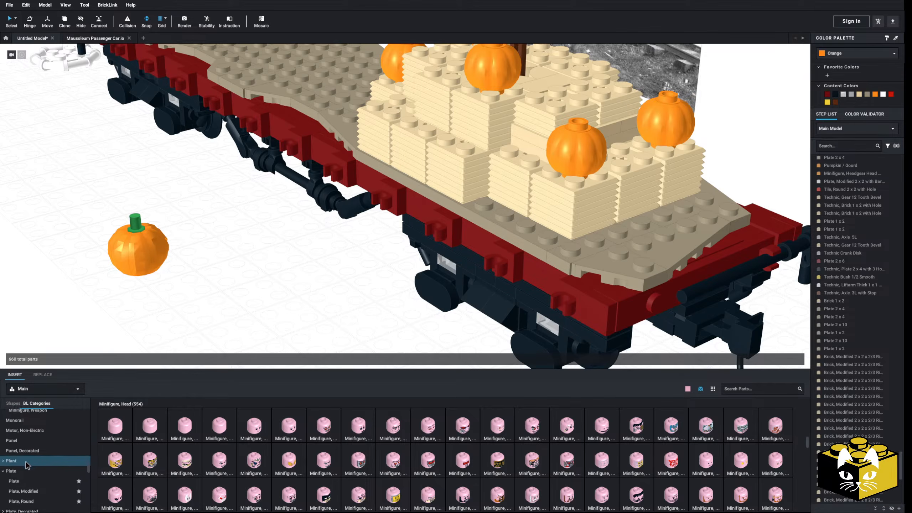
pyautogui.click(28, 462)
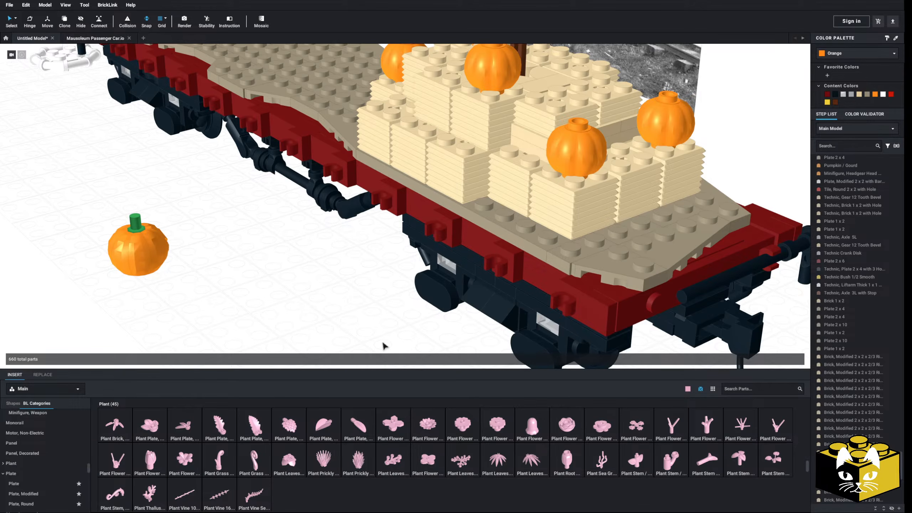
pyautogui.press('Up')
pyautogui.press('Right')
pyautogui.press('Up')
pyautogui.press('Right')
pyautogui.scroll(-3, 285, 286)
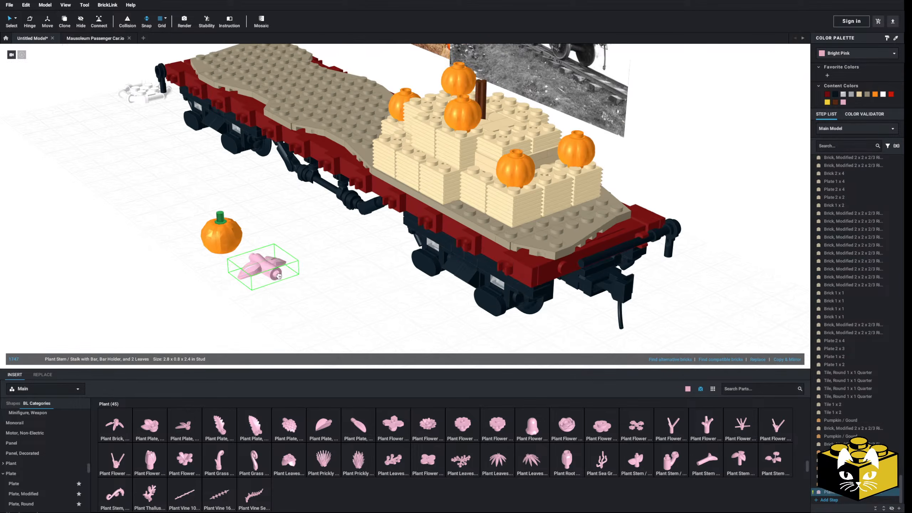
pyautogui.moveTo(279, 278); pyautogui.dragTo(297, 287, button='right')
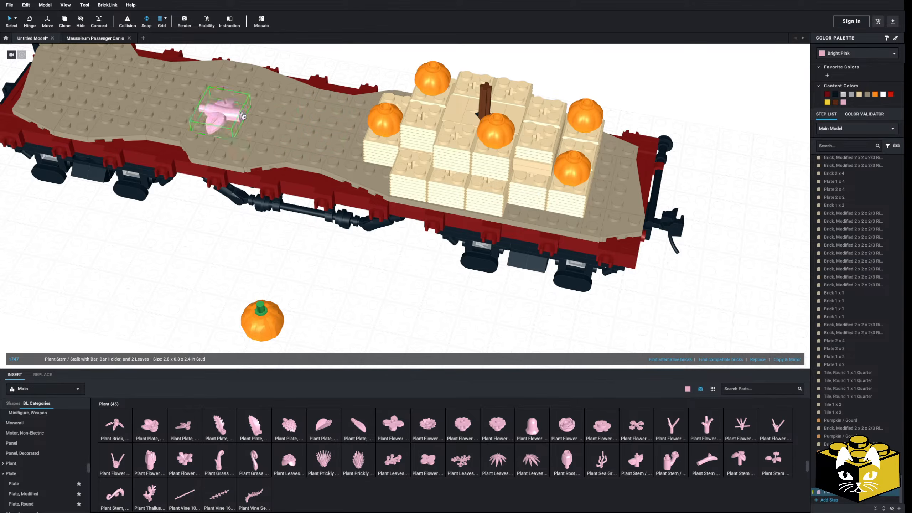
pyautogui.click(370, 320)
pyautogui.moveTo(371, 320); pyautogui.dragTo(316, 296, button='middle')
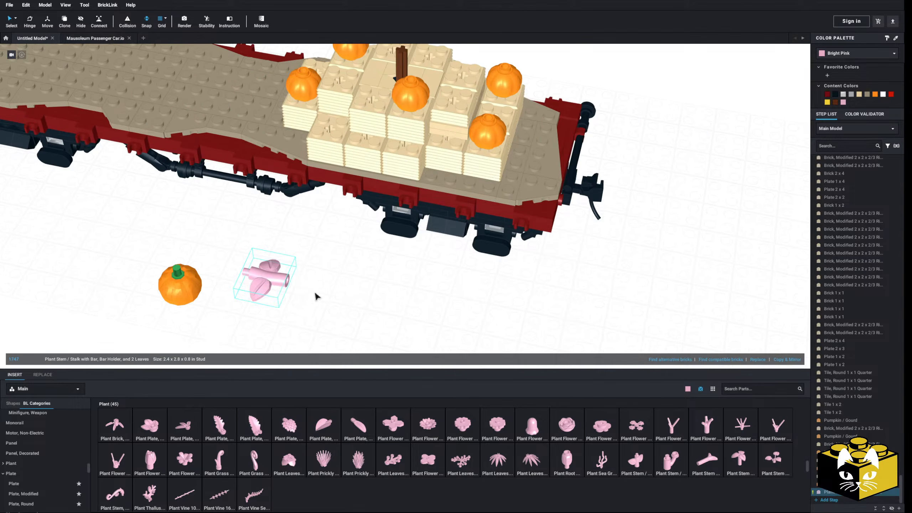
pyautogui.press('Delete')
# Add a plant stem with bar, bar holder and 2 leaves beside the pumpkin and plug a carrot top stem into its holder.
pyautogui.scroll(5, 317, 300)
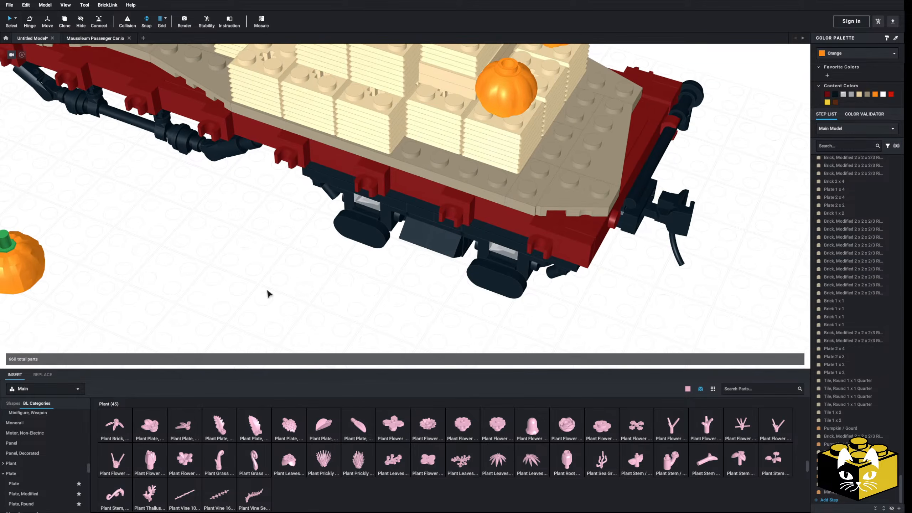
pyautogui.click(636, 461)
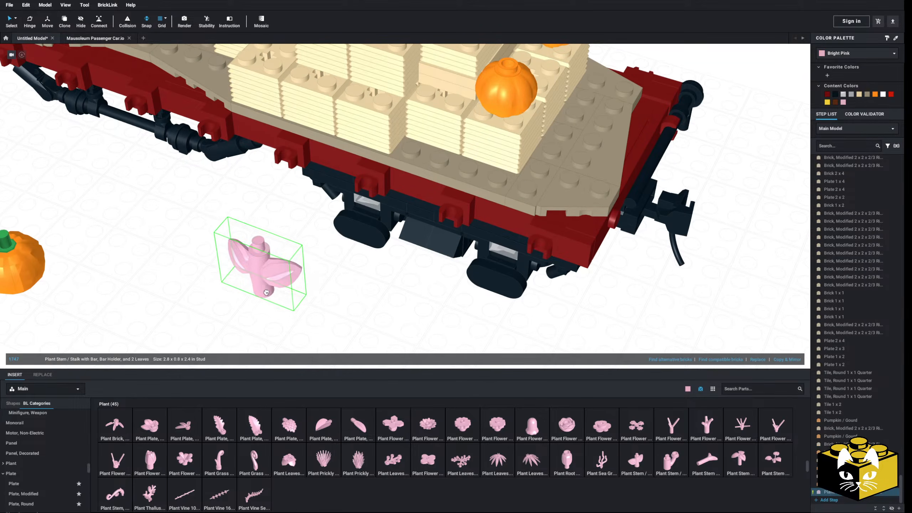
pyautogui.click(257, 298)
pyautogui.click(694, 463)
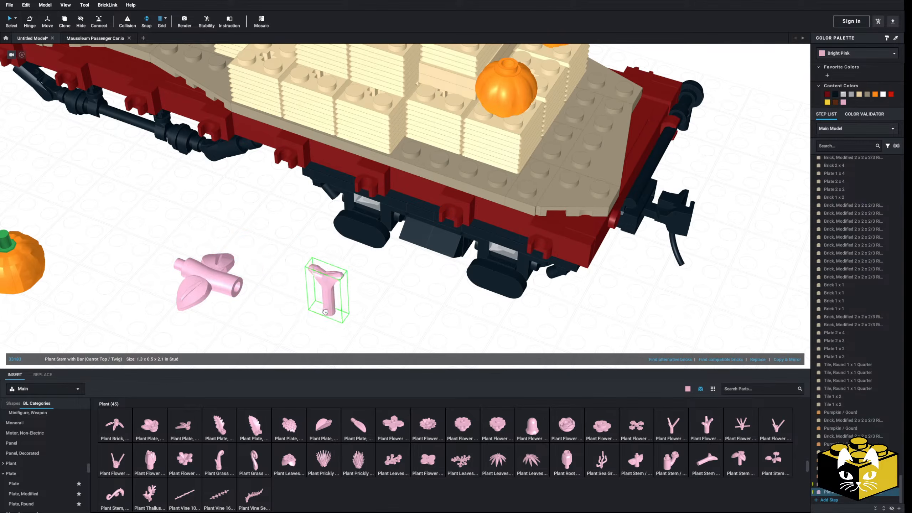
pyautogui.click(224, 279)
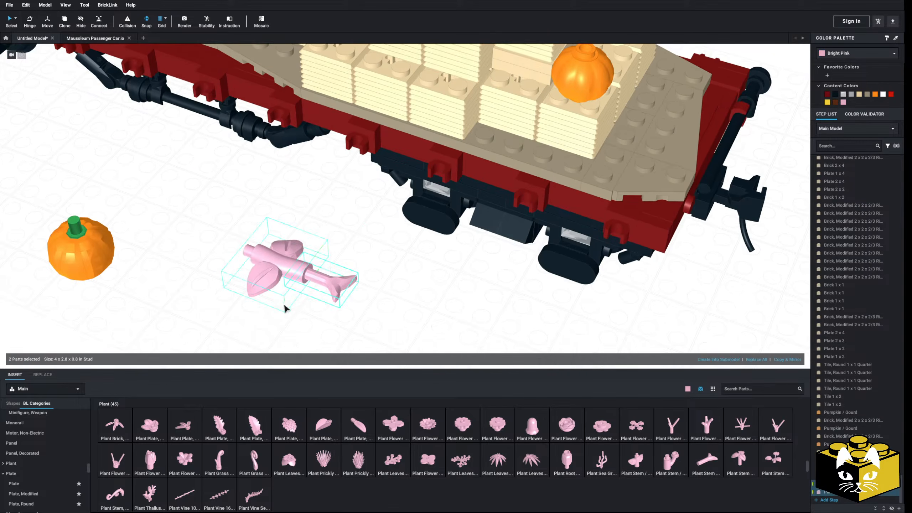
# Rotate the joined leaf stem and carrot top on the ground.
pyautogui.press('Left')
pyautogui.click(269, 301)
pyautogui.scroll(-2, 346, 293)
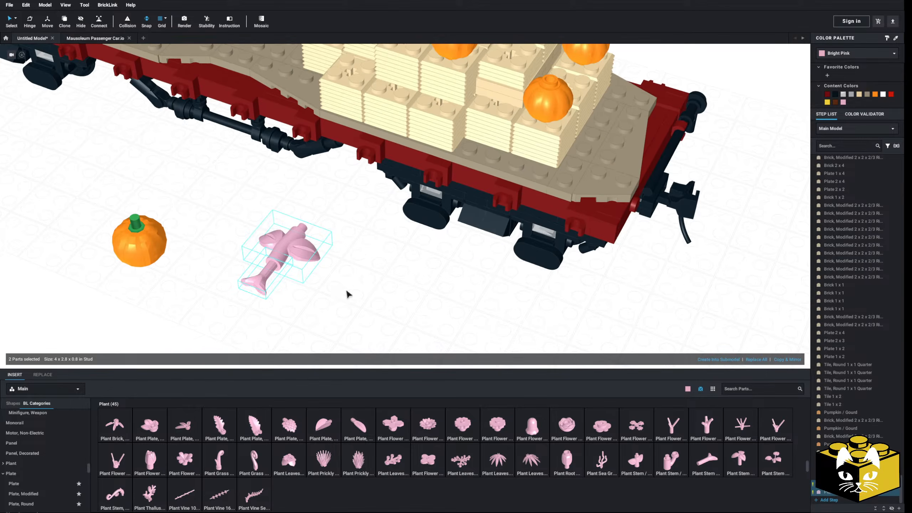
pyautogui.moveTo(354, 294); pyautogui.dragTo(441, 309, button='right')
# Add a plant stem with stud and 3 large leaves next to the other two plant parts.
pyautogui.click(763, 468)
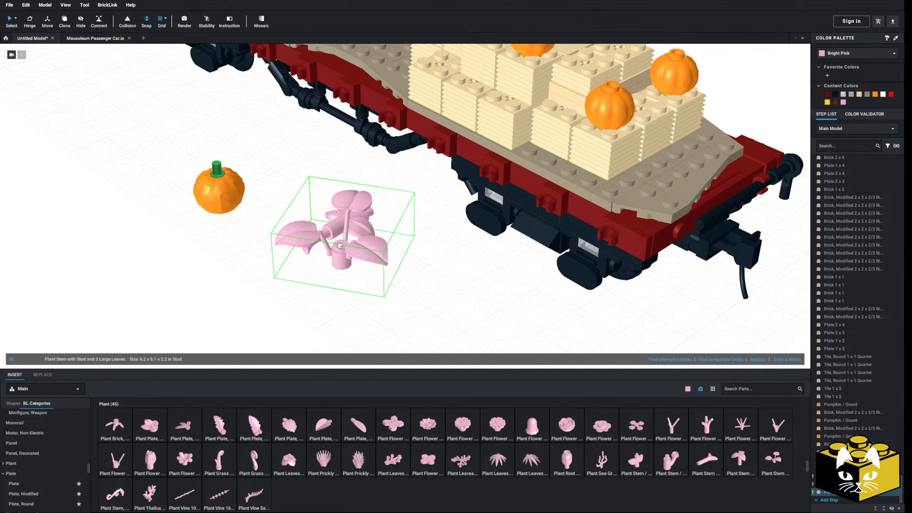
pyautogui.click(324, 236)
pyautogui.moveTo(324, 236); pyautogui.dragTo(276, 279, button='right')
# Move the three pink plant parts together to a spot farther away beyond the loose pumpkin.
pyautogui.moveTo(244, 265); pyautogui.dragTo(353, 207)
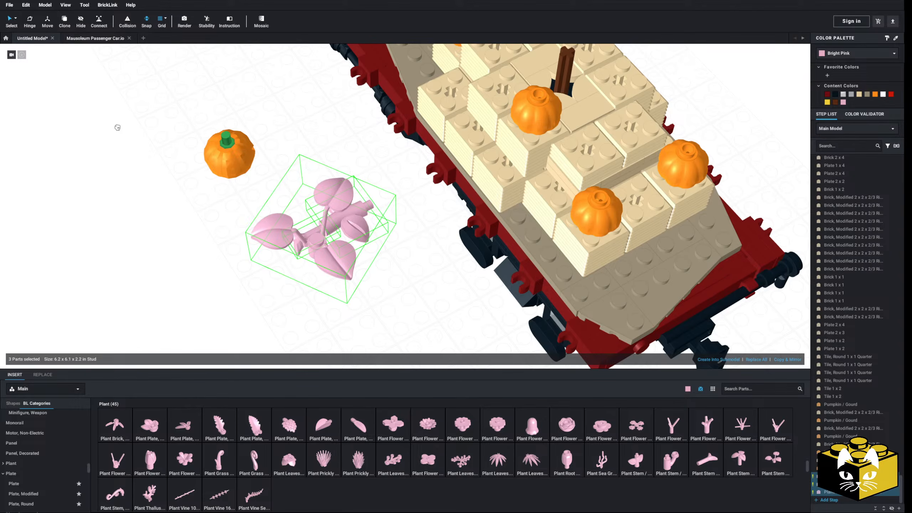
pyautogui.scroll(-3, 107, 121)
pyautogui.moveTo(107, 121); pyautogui.dragTo(89, 90)
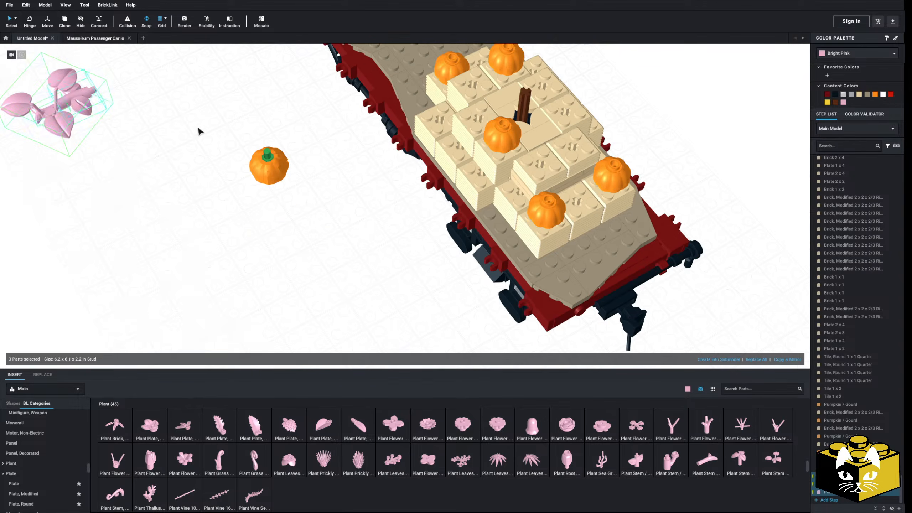
pyautogui.click(199, 130)
# Save the model as Halloween Wagons.io.
pyautogui.moveTo(199, 130); pyautogui.dragTo(184, 144, button='middle')
pyautogui.click(9, 5)
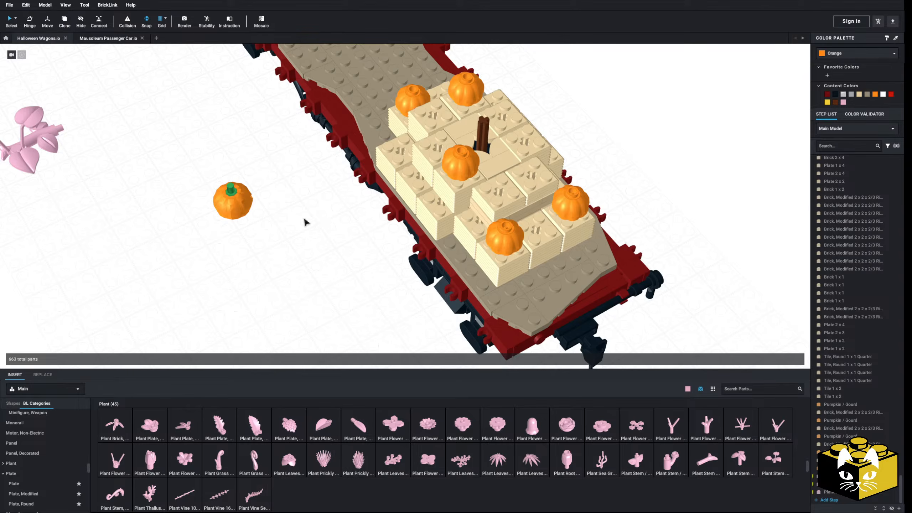
pyautogui.moveTo(279, 235); pyautogui.dragTo(265, 259, button='right')
# Add a 2 x 2 round tile with open stud underneath the loose green-stemmed pumpkin.
pyautogui.scroll(2, 266, 244)
pyautogui.scroll(-3, 22, 445)
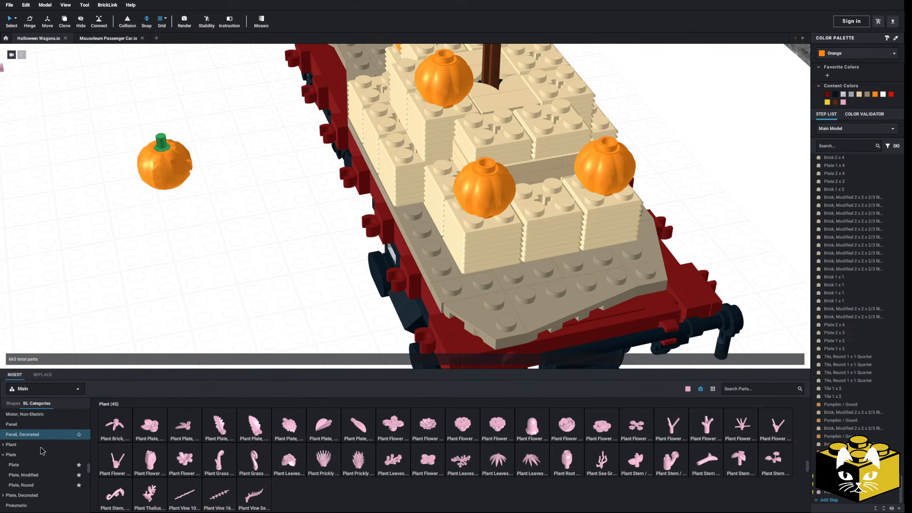
pyautogui.click(26, 435)
pyautogui.click(31, 463)
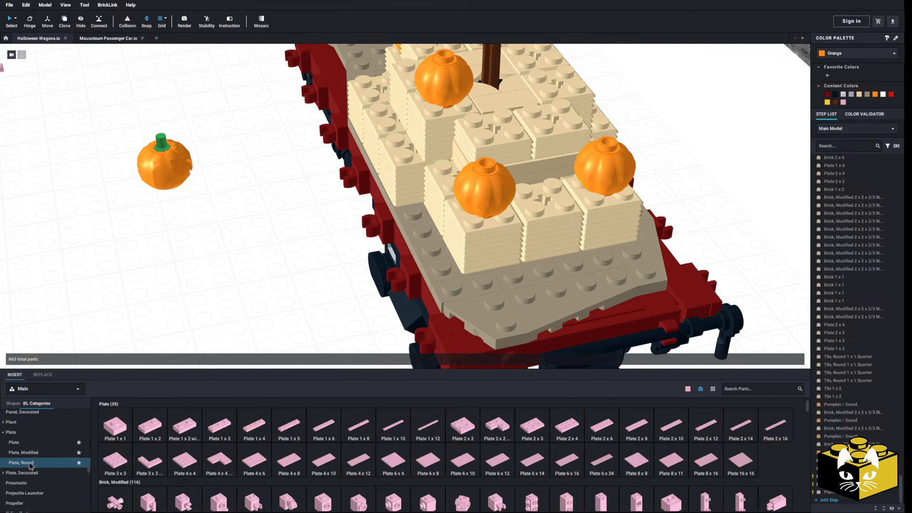
pyautogui.scroll(-10, 62, 457)
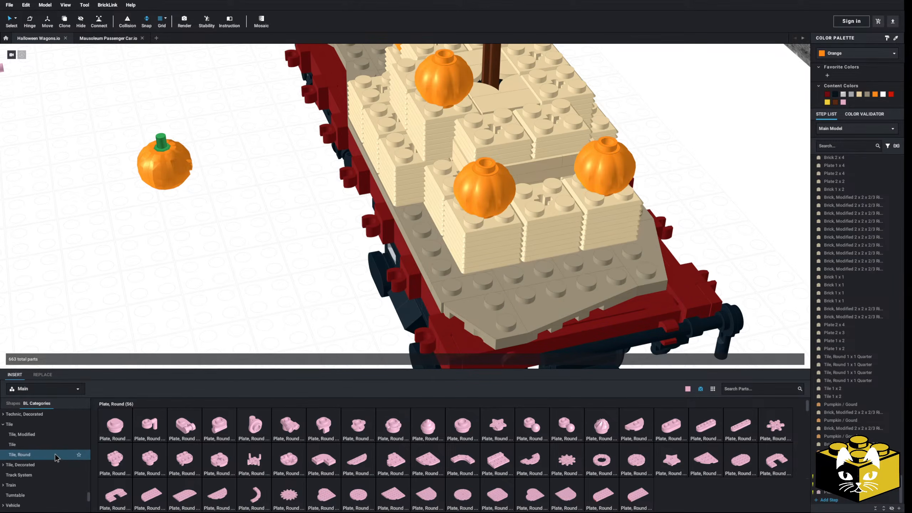
pyautogui.click(63, 461)
pyautogui.click(663, 426)
pyautogui.click(177, 183)
pyautogui.press('Escape')
pyautogui.moveTo(250, 223); pyautogui.dragTo(247, 176, button='right')
# Recolor the round tile under the pumpkin Dark Tan.
pyautogui.click(172, 207)
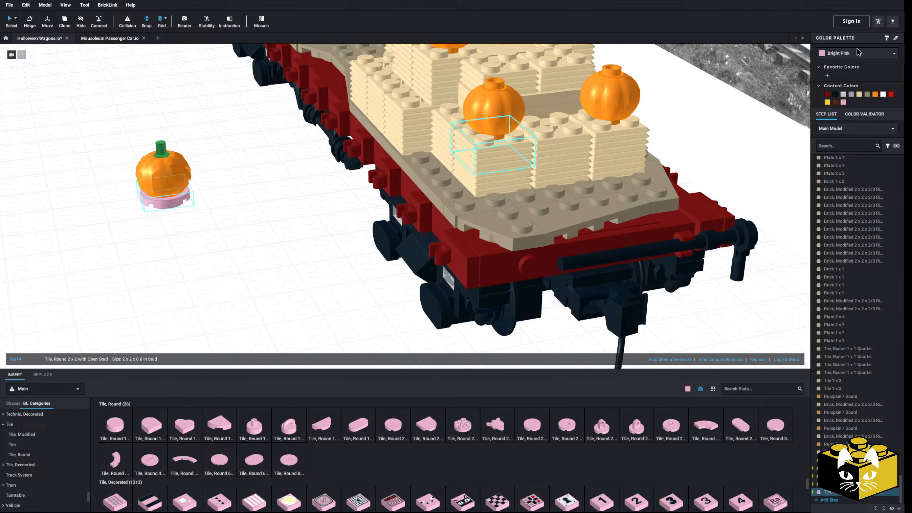
pyautogui.click(856, 54)
pyautogui.scroll(-5, 860, 90)
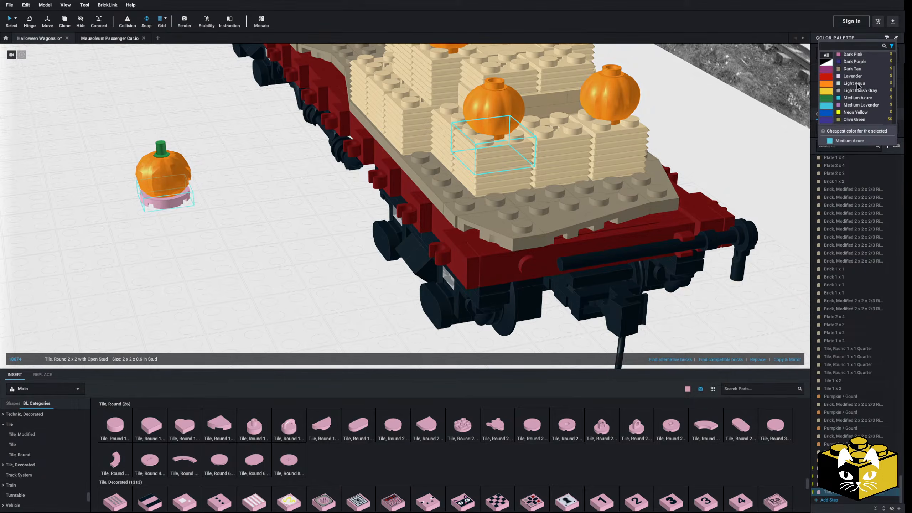
pyautogui.scroll(-2, 861, 97)
pyautogui.scroll(1, 863, 104)
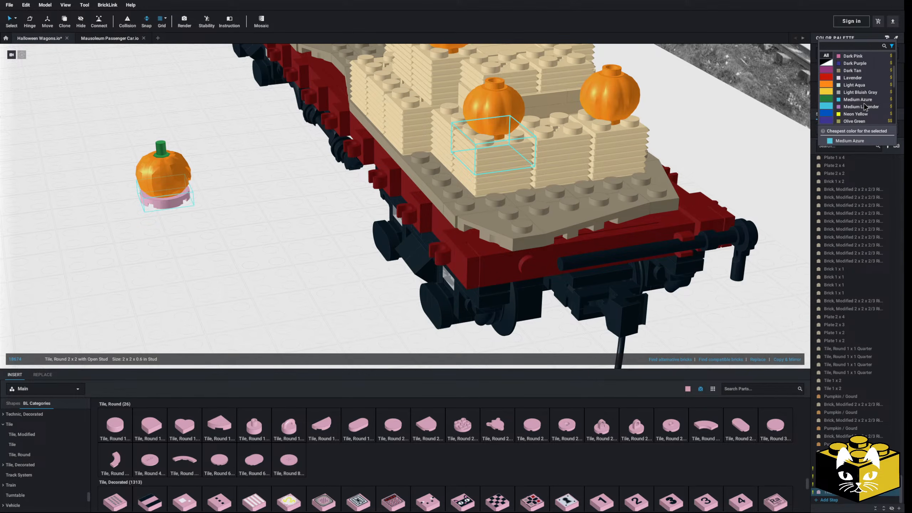
pyautogui.click(855, 71)
# Move the green-stemmed pumpkin with its head and round tile onto the wagon deck beside the hay bales.
pyautogui.moveTo(207, 126); pyautogui.dragTo(89, 238)
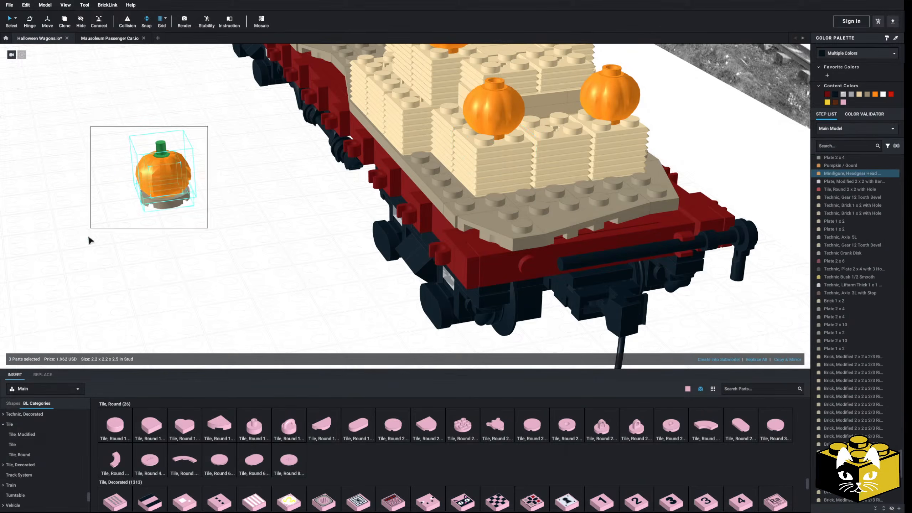
pyautogui.moveTo(212, 230); pyautogui.dragTo(527, 202)
pyautogui.moveTo(527, 201); pyautogui.dragTo(541, 202, button='right')
# Shift the green-stemmed pumpkin assembly outward to the corner at the end of the deck.
pyautogui.scroll(3, 533, 205)
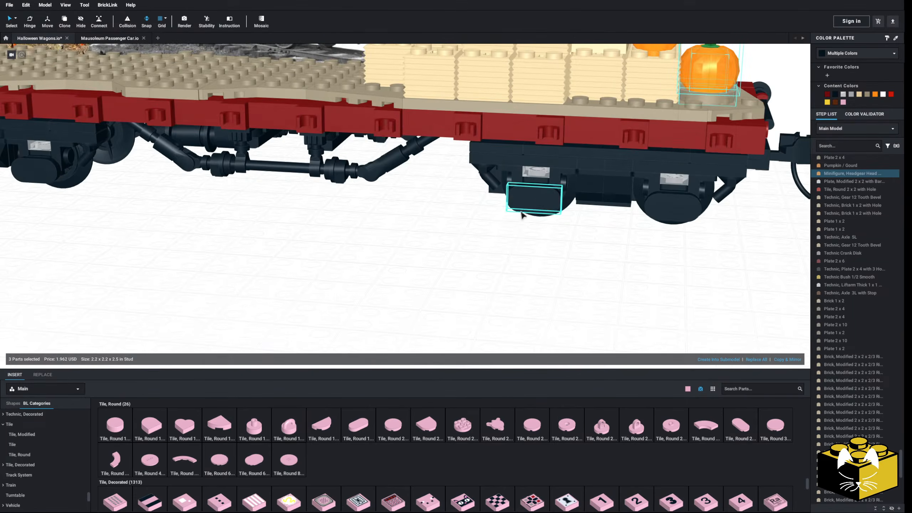
pyautogui.moveTo(533, 206); pyautogui.dragTo(463, 255, button='middle')
pyautogui.moveTo(463, 256); pyautogui.dragTo(463, 251, button='right')
pyautogui.scroll(4, 637, 199)
pyautogui.moveTo(637, 199); pyautogui.dragTo(444, 292, button='middle')
pyautogui.moveTo(443, 292); pyautogui.dragTo(422, 263, button='right')
pyautogui.scroll(-4, 431, 248)
pyautogui.moveTo(402, 264)
pyautogui.mouseDown()
pyautogui.moveTo(430, 262)
pyautogui.moveTo(406, 263)
pyautogui.mouseUp()
pyautogui.moveTo(406, 264)
pyautogui.mouseDown(button='right')
pyautogui.moveTo(400, 280)
pyautogui.moveTo(401, 261)
pyautogui.mouseUp(button='right')
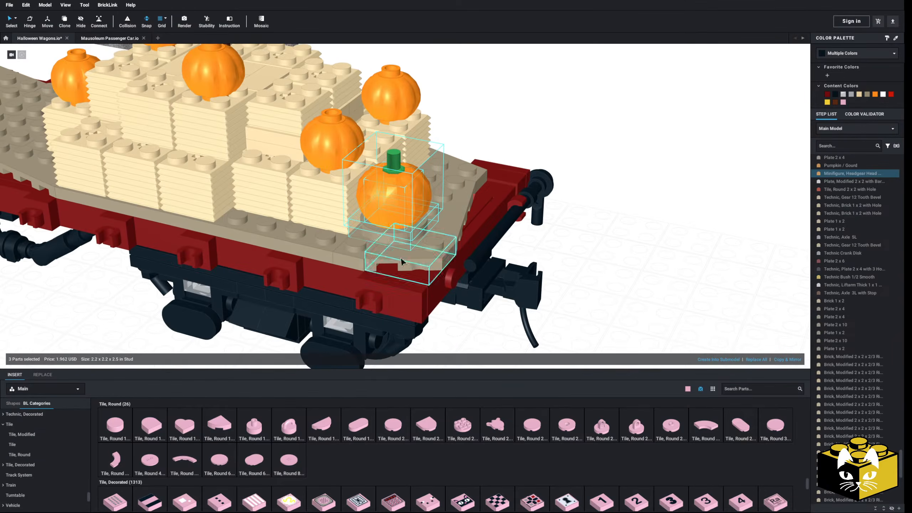
pyautogui.moveTo(421, 231); pyautogui.dragTo(466, 225)
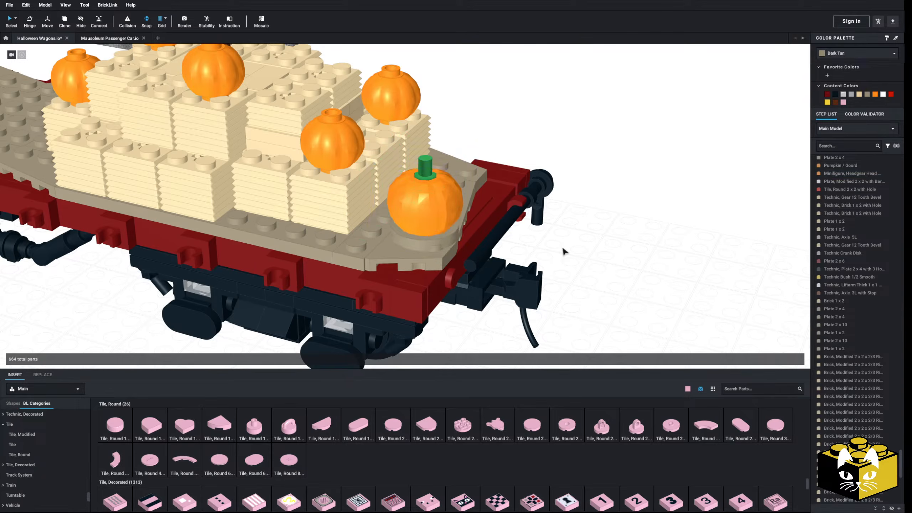
# Rotate the green-stemmed pumpkin head on the corner of the deck about its vertical axis to about 220 degrees.
pyautogui.moveTo(563, 251); pyautogui.dragTo(559, 258, button='right')
pyautogui.click(386, 227)
pyautogui.moveTo(386, 227); pyautogui.dragTo(390, 238, button='right')
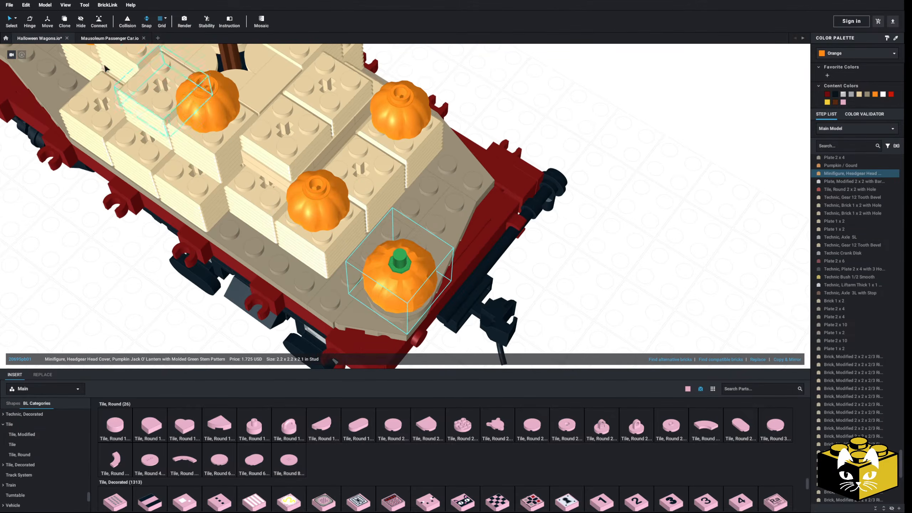
pyautogui.click(30, 21)
pyautogui.moveTo(368, 309); pyautogui.dragTo(416, 310)
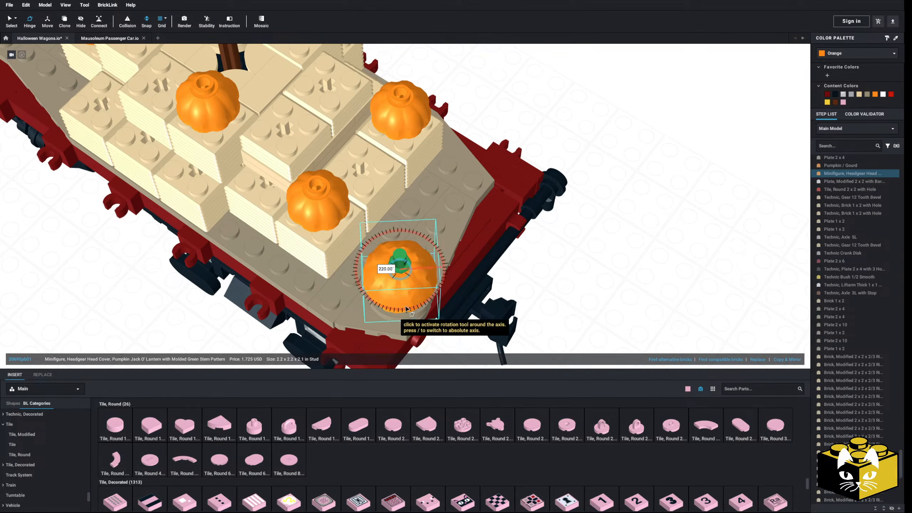
pyautogui.click(540, 289)
pyautogui.moveTo(540, 289); pyautogui.dragTo(537, 283, button='right')
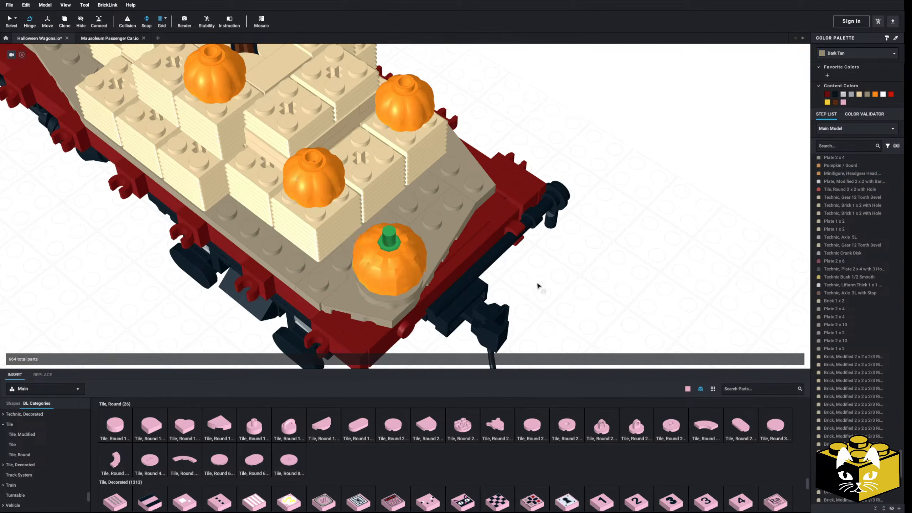
# Copy a stemless pumpkin from the hay bales and place the copy on the end deck beside the green-stemmed pumpkin.
pyautogui.rightClick(303, 161)
pyautogui.click(642, 258)
pyautogui.moveTo(643, 259)
pyautogui.mouseDown(button='right')
pyautogui.moveTo(660, 293)
pyautogui.moveTo(625, 251)
pyautogui.moveTo(588, 263)
pyautogui.moveTo(606, 248)
pyautogui.moveTo(571, 239)
pyautogui.moveTo(614, 242)
pyautogui.moveTo(639, 271)
pyautogui.mouseUp(button='right')
pyautogui.rightClick(659, 291)
pyautogui.click(672, 311)
pyautogui.click(429, 211)
pyautogui.click(511, 235)
pyautogui.hotkey('ctrl', 'z')
pyautogui.click(621, 248)
pyautogui.scroll(-5, 619, 244)
# Combine the three parts of the green-stemmed pumpkin assembly on the end deck into a submodel.
pyautogui.click(561, 229)
pyautogui.moveTo(561, 229); pyautogui.dragTo(307, 132, button='right')
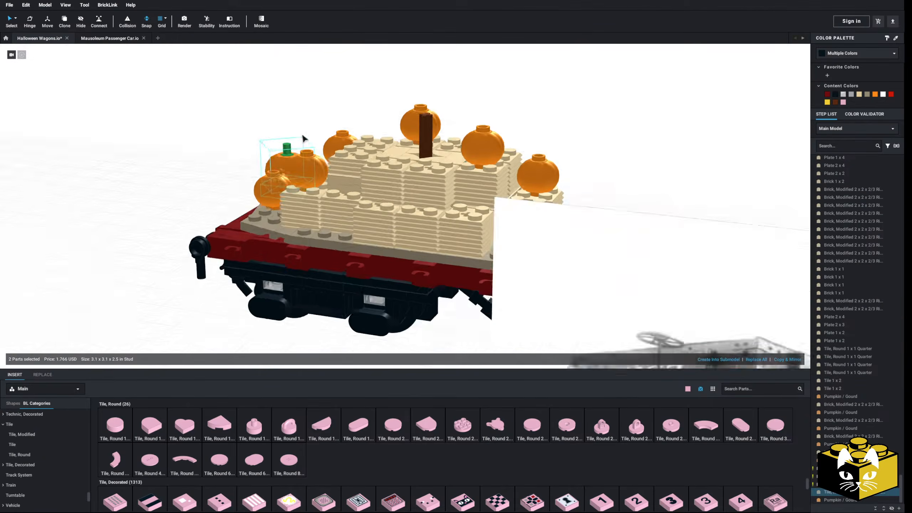
pyautogui.scroll(5, 307, 133)
pyautogui.keyDown('ctrl'); pyautogui.click(420, 243); pyautogui.keyUp('ctrl')
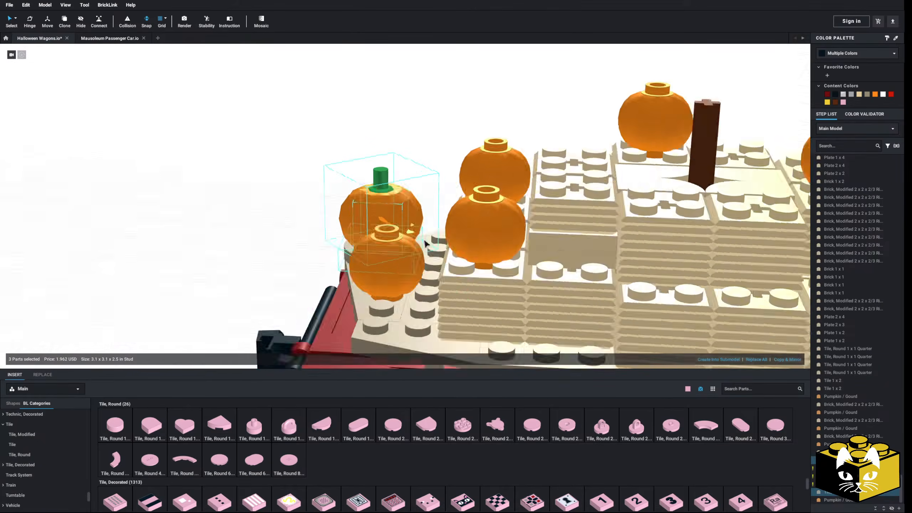
pyautogui.moveTo(421, 243); pyautogui.dragTo(643, 317, button='right')
pyautogui.click(716, 359)
pyautogui.click(510, 272)
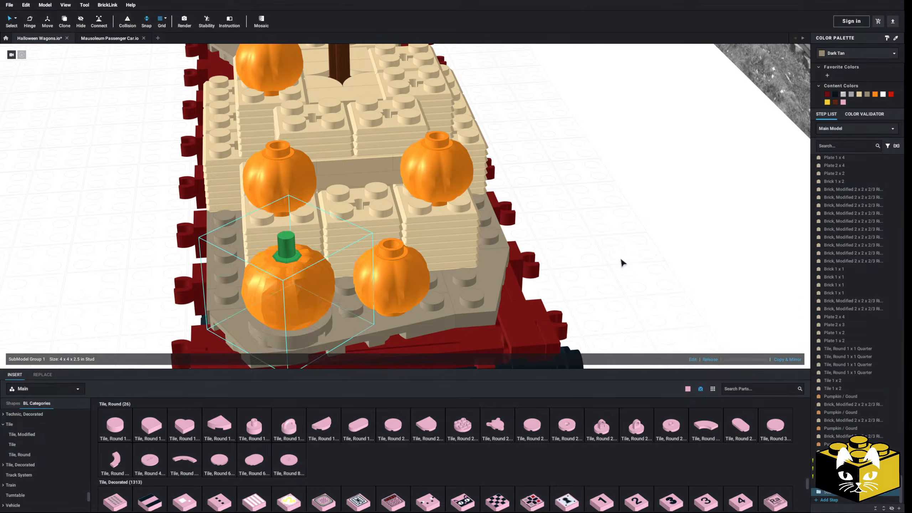
# Copy the green-stemmed pumpkin submodel and place the copy on the deck at the inner end of the hay bales.
pyautogui.scroll(-5, 610, 260)
pyautogui.moveTo(596, 259); pyautogui.dragTo(418, 264, button='right')
pyautogui.rightClick(372, 250)
pyautogui.click(577, 214)
pyautogui.moveTo(576, 214); pyautogui.dragTo(612, 239, button='right')
pyautogui.rightClick(534, 288)
pyautogui.click(550, 309)
pyautogui.moveTo(489, 310); pyautogui.dragTo(573, 289, button='middle')
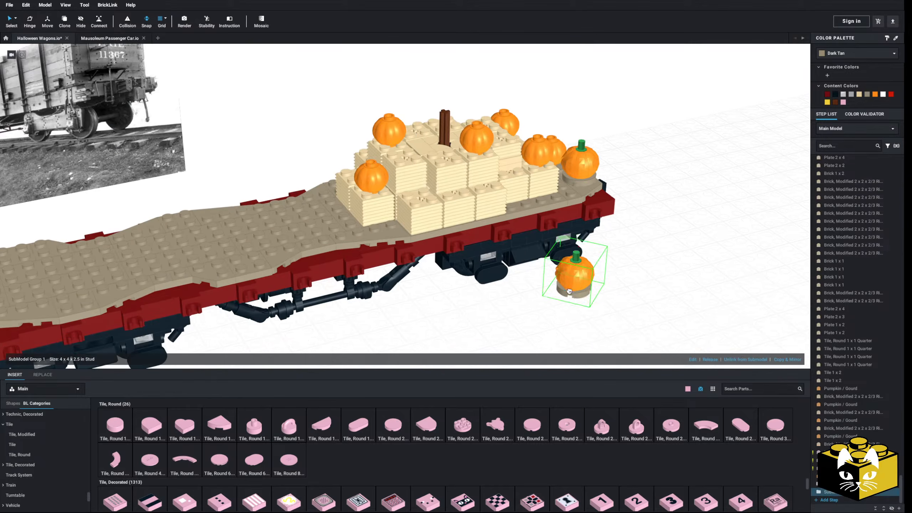
pyautogui.moveTo(496, 305); pyautogui.dragTo(426, 294, button='right')
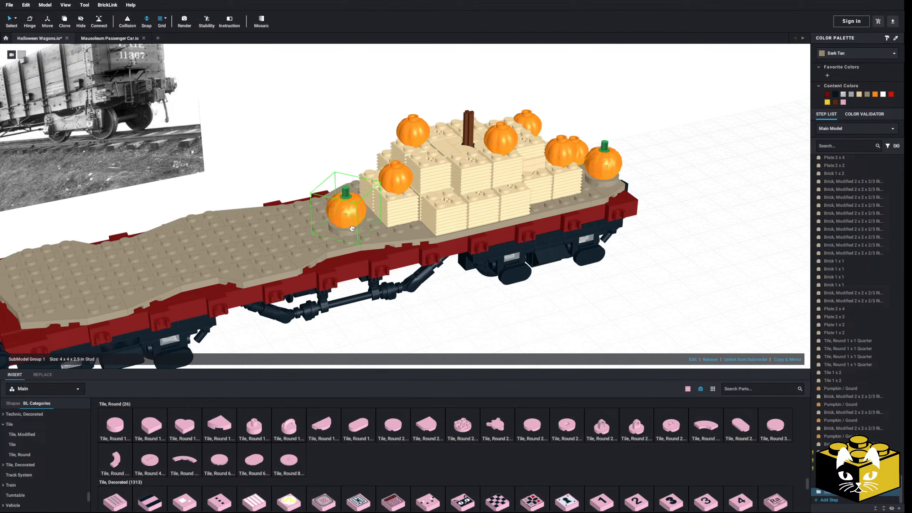
pyautogui.click(355, 231)
# Paste another green-stemmed pumpkin submodel and place it on the upper hay bales toward the coupler end of the wagon.
pyautogui.click(247, 136)
pyautogui.moveTo(247, 136); pyautogui.dragTo(284, 164, button='right')
pyautogui.rightClick(270, 156)
pyautogui.click(282, 178)
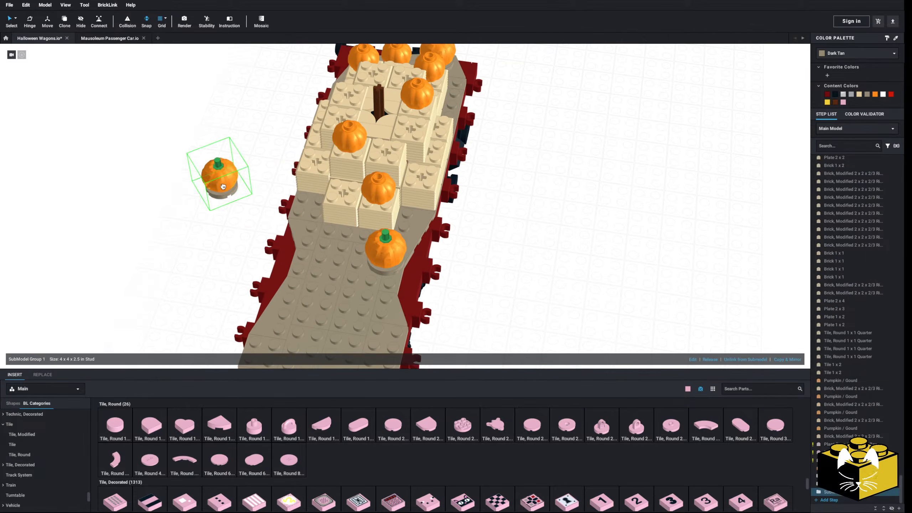
pyautogui.moveTo(223, 186); pyautogui.dragTo(242, 188, button='right')
pyautogui.click(236, 275)
pyautogui.moveTo(235, 274); pyautogui.dragTo(269, 279, button='right')
pyautogui.moveTo(375, 293); pyautogui.dragTo(340, 237)
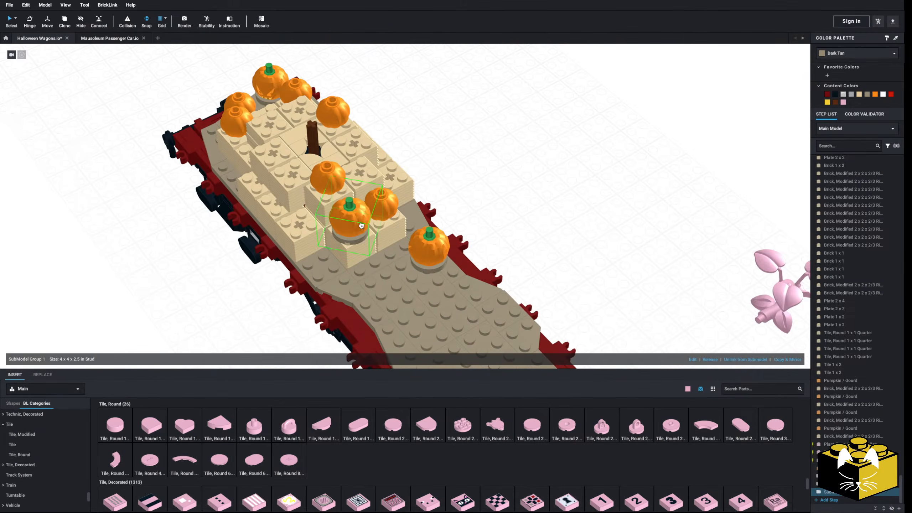
pyautogui.moveTo(331, 160); pyautogui.dragTo(279, 112)
pyautogui.moveTo(381, 110); pyautogui.dragTo(334, 94, button='right')
# Examine the pumpkin arrangement on the hay bales and deck from several angles.
pyautogui.click(543, 155)
pyautogui.moveTo(544, 155); pyautogui.dragTo(542, 158, button='right')
pyautogui.click(521, 323)
pyautogui.moveTo(521, 324); pyautogui.dragTo(453, 328, button='right')
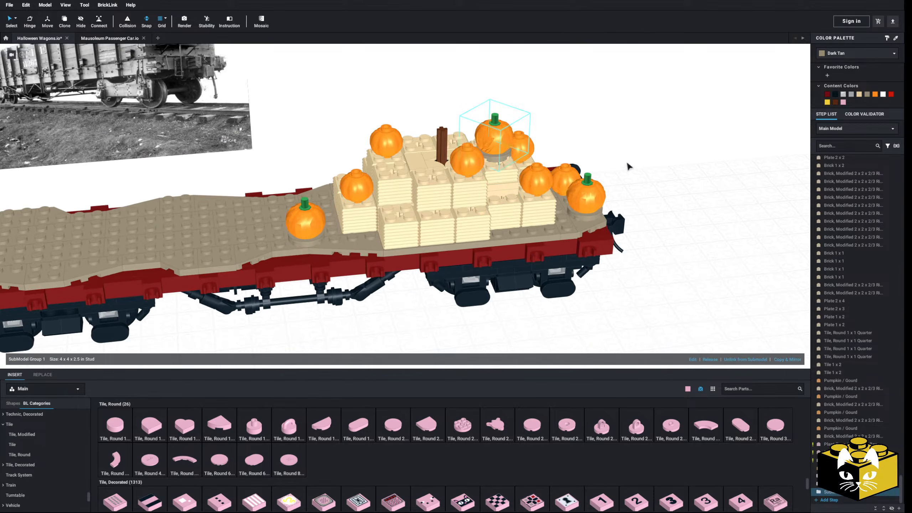
pyautogui.click(626, 164)
pyautogui.scroll(-5, 625, 164)
pyautogui.moveTo(620, 167); pyautogui.dragTo(586, 179, button='right')
pyautogui.scroll(8, 444, 325)
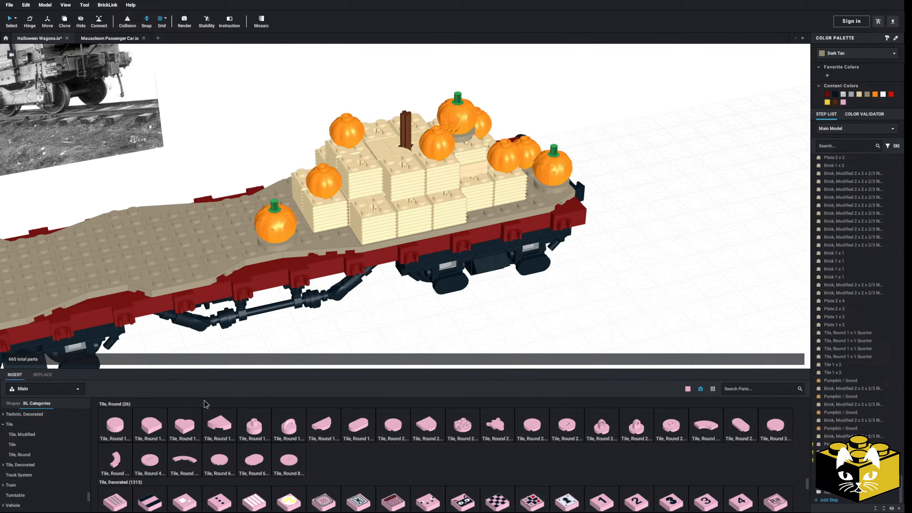
# Insert a Technic Axle Connector 2L (Smooth with x Hole + Orientation) from the Technic, Connector parts at the central axle.
pyautogui.click(67, 435)
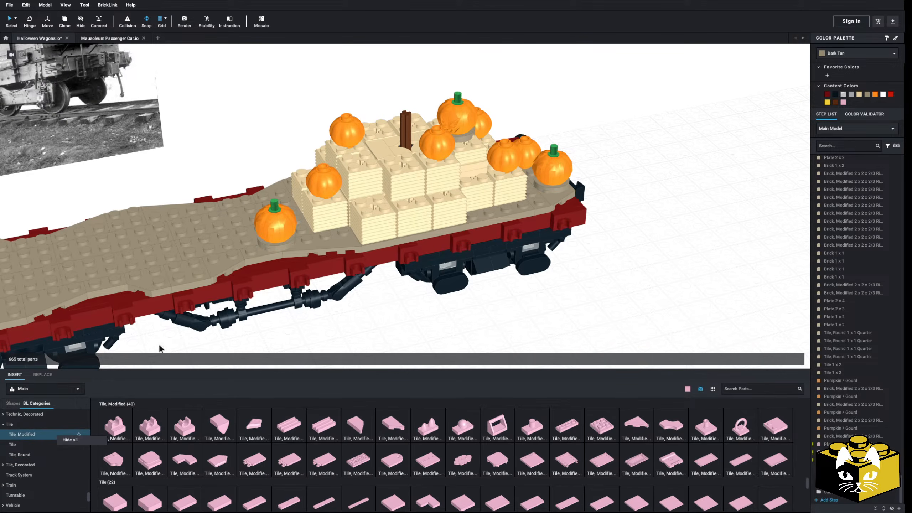
pyautogui.scroll(15, 61, 433)
pyautogui.scroll(-13, 61, 433)
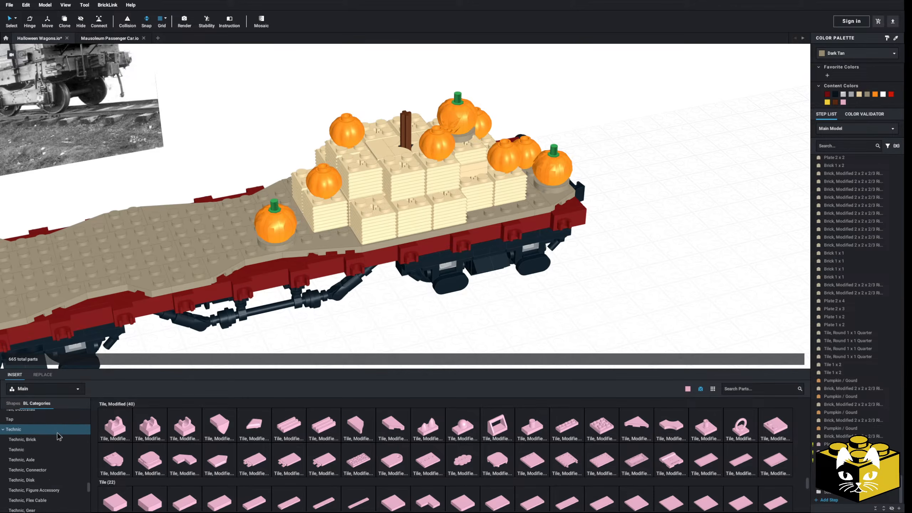
pyautogui.click(44, 479)
pyautogui.click(49, 471)
pyautogui.scroll(-3, 531, 438)
pyautogui.scroll(-4, 531, 442)
pyautogui.scroll(3, 274, 434)
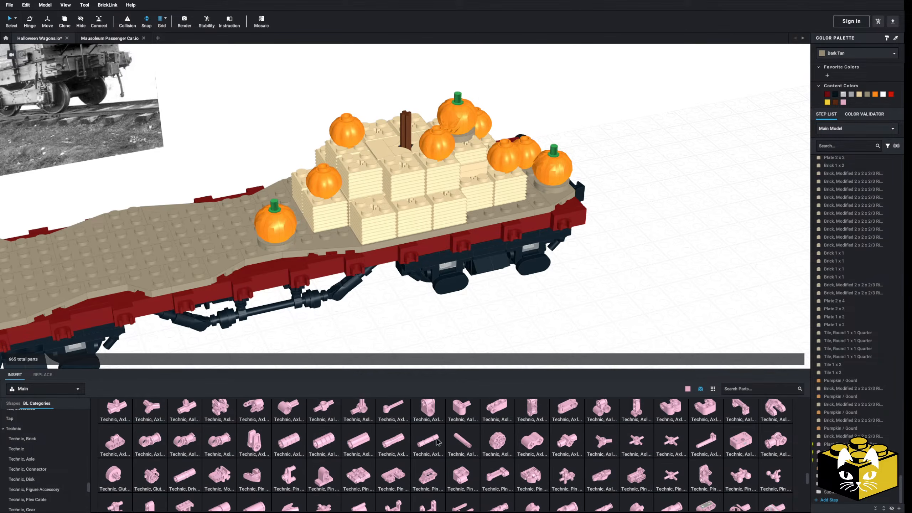
pyautogui.moveTo(359, 444); pyautogui.dragTo(633, 262)
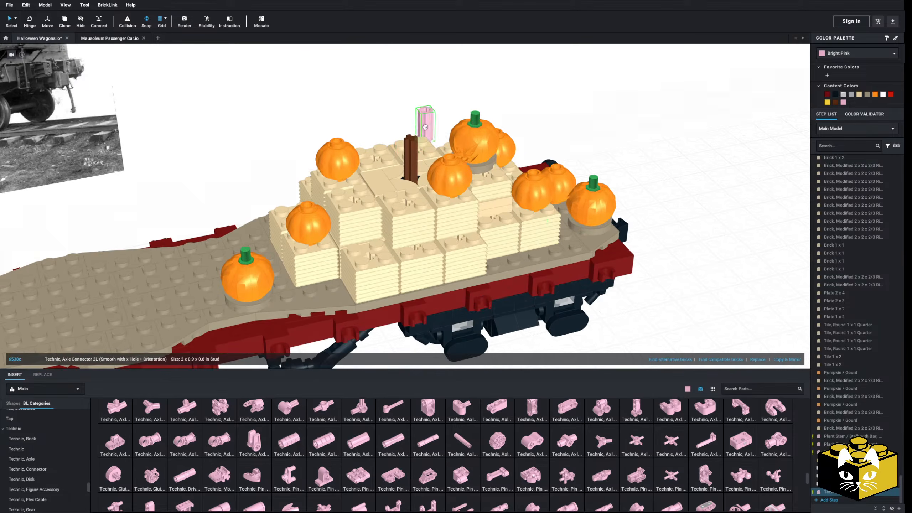
# Recolor the axle connector at the central axle Reddish Brown.
pyautogui.click(835, 102)
pyautogui.click(735, 135)
pyautogui.moveTo(736, 136); pyautogui.dragTo(689, 177, button='middle')
pyautogui.moveTo(690, 176); pyautogui.dragTo(667, 142, button='right')
pyautogui.scroll(-3, 668, 142)
# Search the part library for "scare" and look over the matching parts.
pyautogui.moveTo(592, 240); pyautogui.dragTo(584, 121, button='middle')
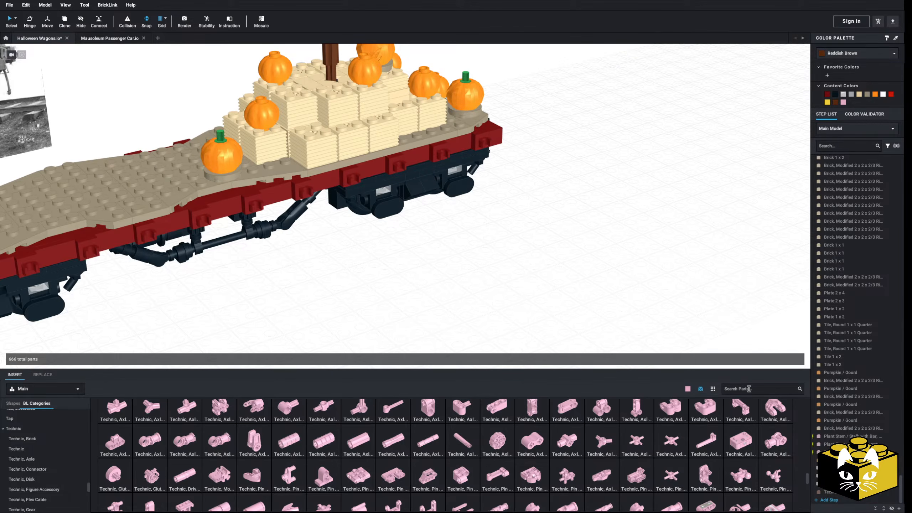
pyautogui.click(733, 384)
pyautogui.write('scare')
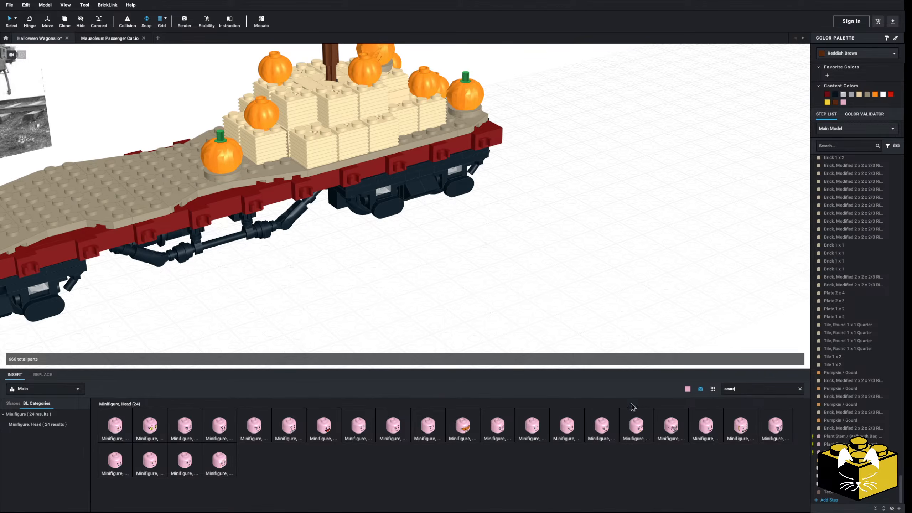
pyautogui.scroll(3, 478, 305)
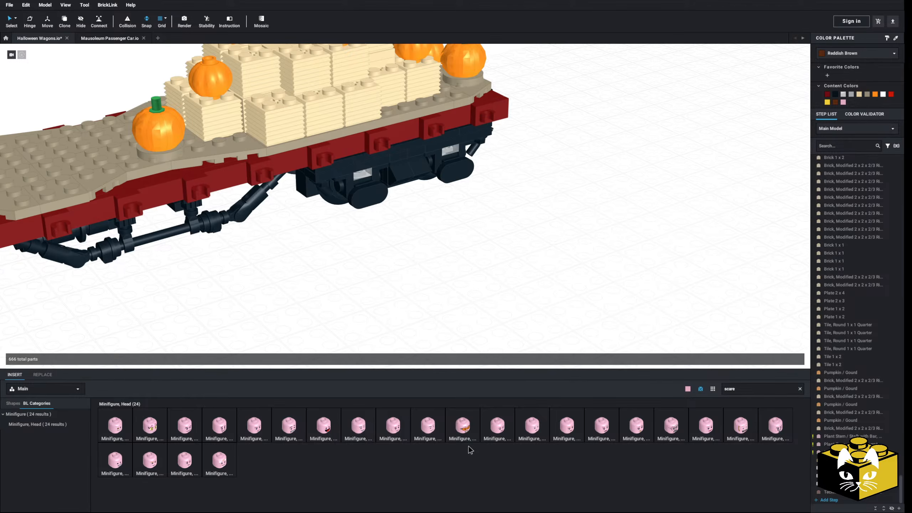
# Search the part library for "crow" and look through the matching parts.
pyautogui.doubleClick(736, 386)
pyautogui.write('crow')
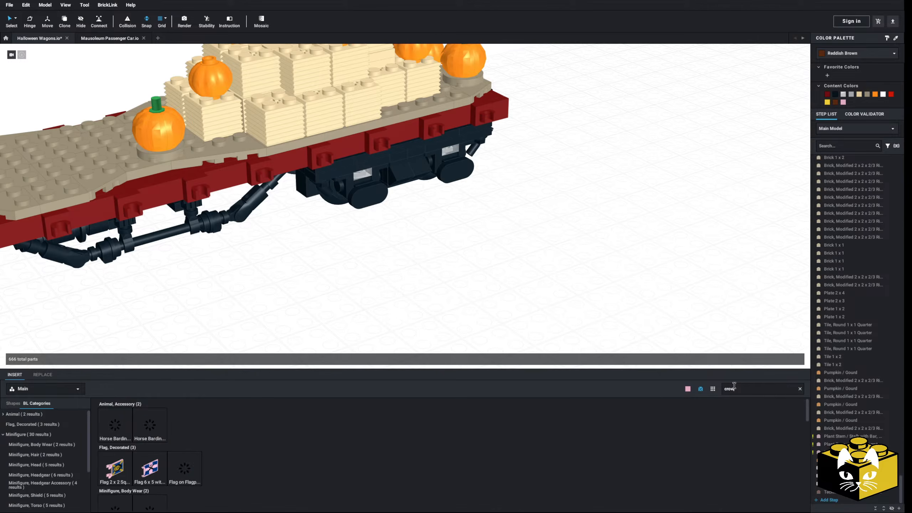
pyautogui.scroll(-5, 368, 418)
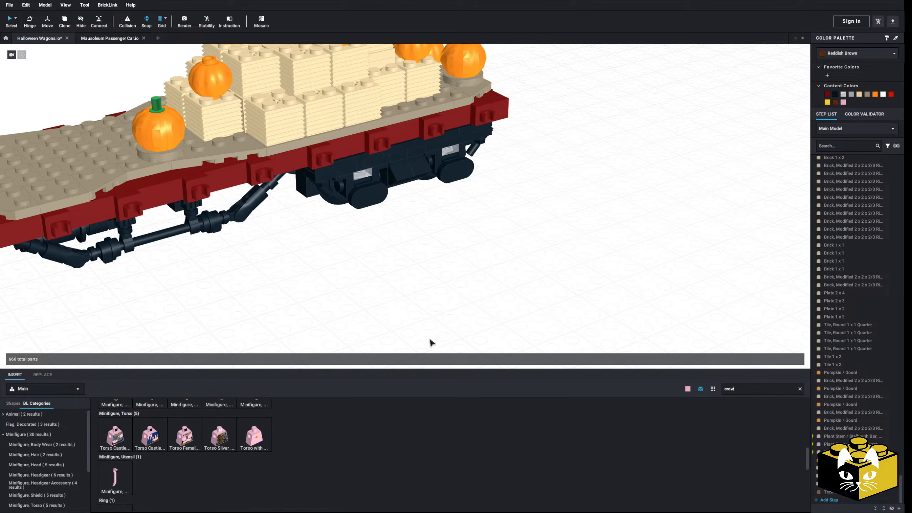
pyautogui.scroll(3, 427, 338)
pyautogui.scroll(1, 425, 324)
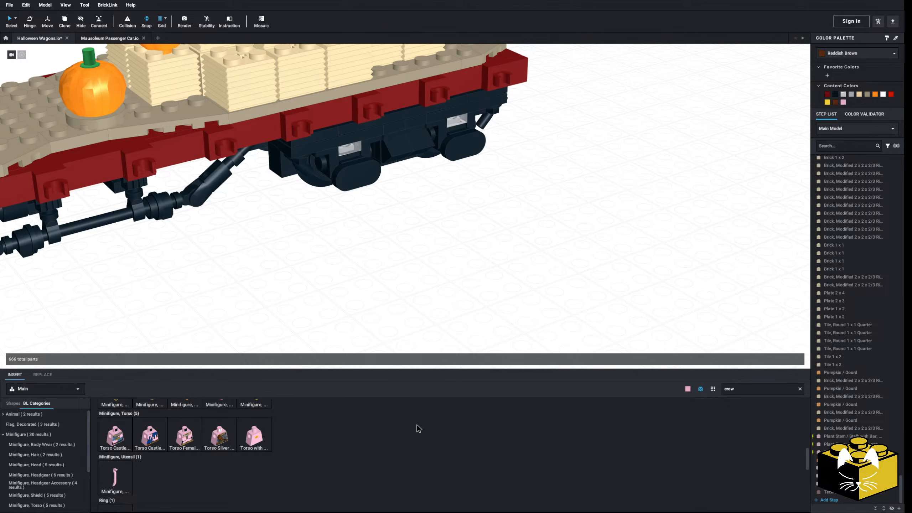
pyautogui.scroll(-3, 347, 444)
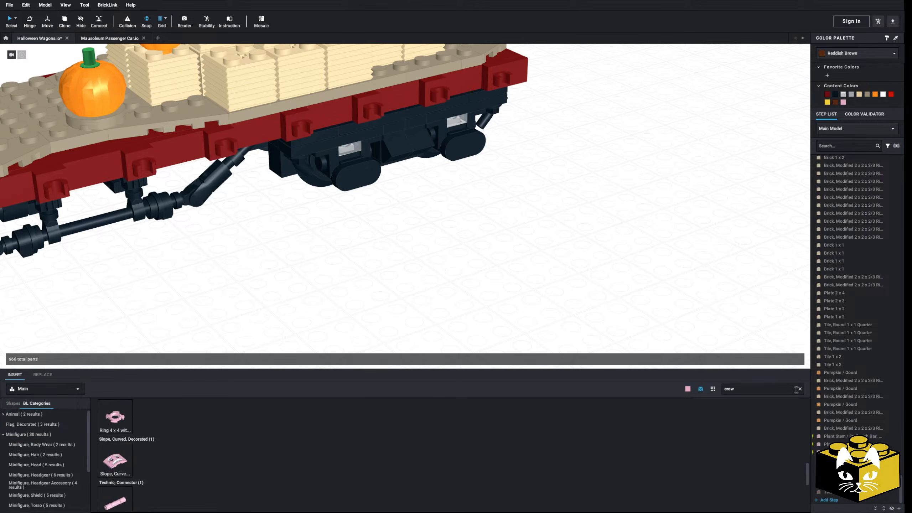
# Clear the part search and browse the minifigure torso and torso assembly parts for a scarecrow body.
pyautogui.scroll(-3, 105, 459)
pyautogui.scroll(-4, 59, 452)
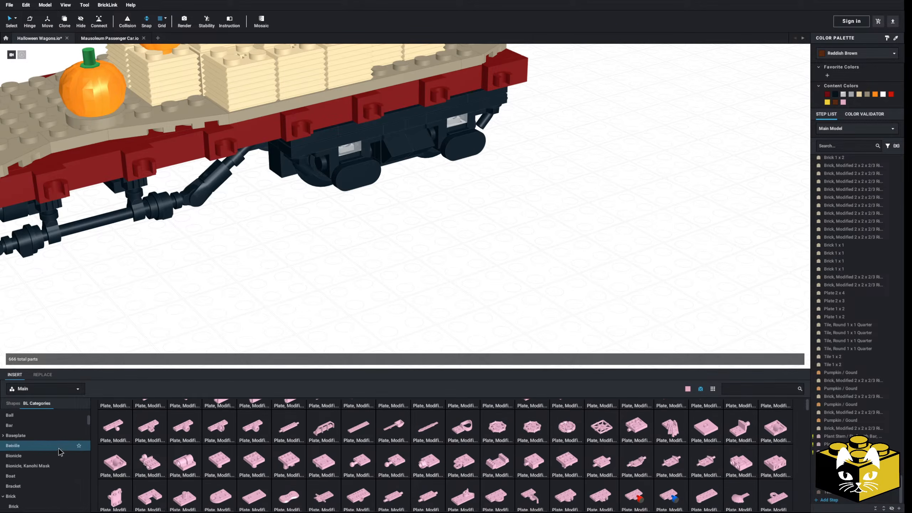
pyautogui.scroll(-10, 59, 451)
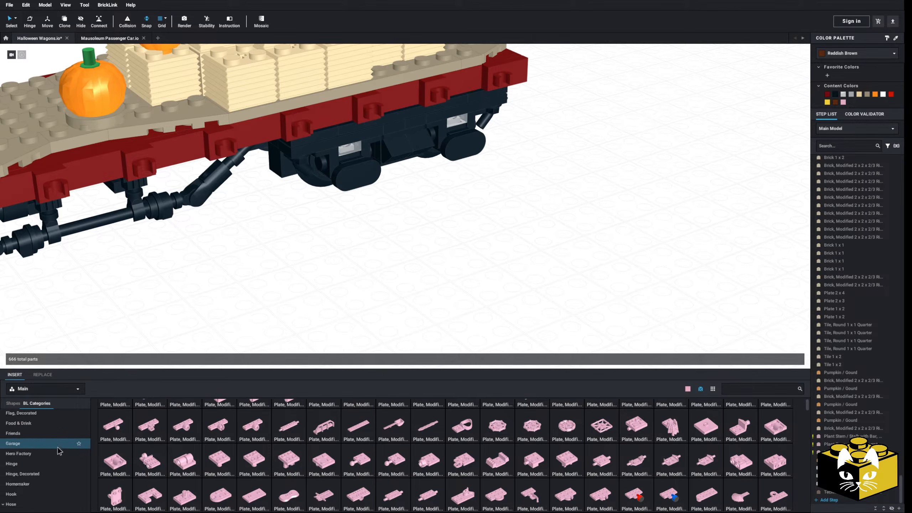
pyautogui.scroll(-4, 59, 452)
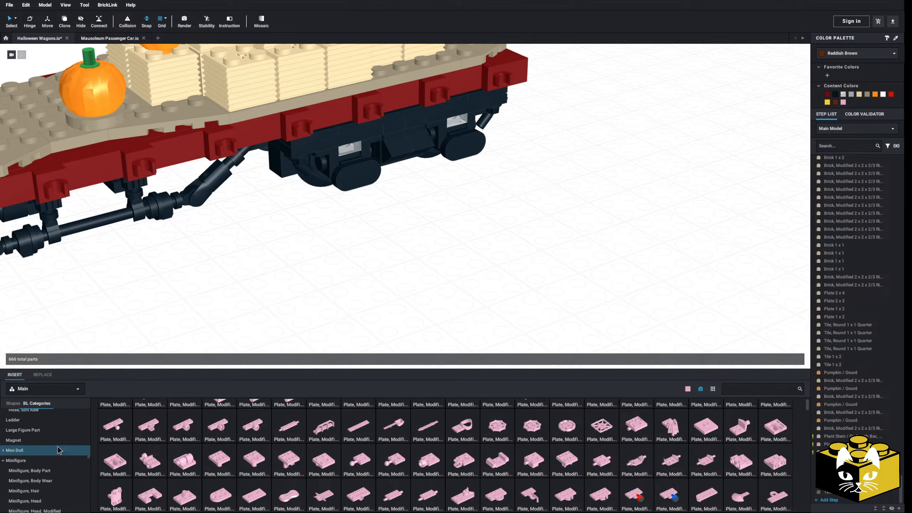
pyautogui.scroll(-3, 54, 438)
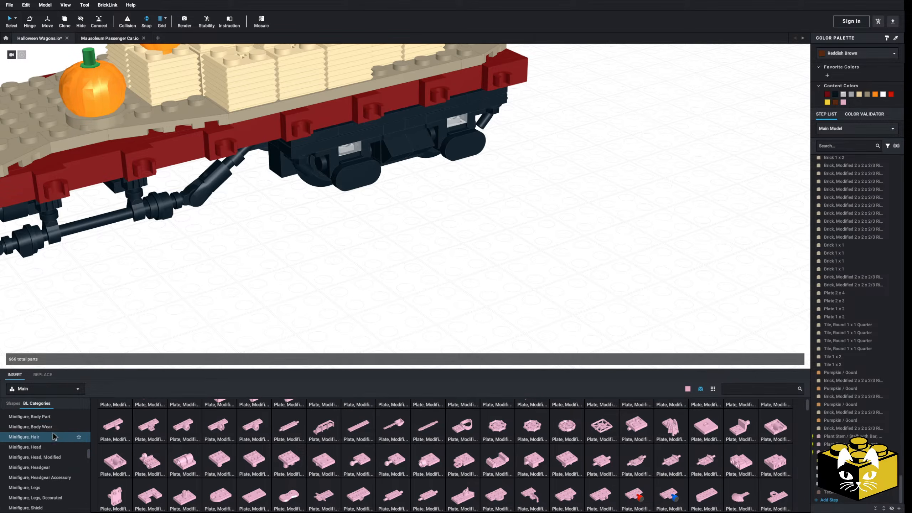
pyautogui.scroll(-3, 54, 431)
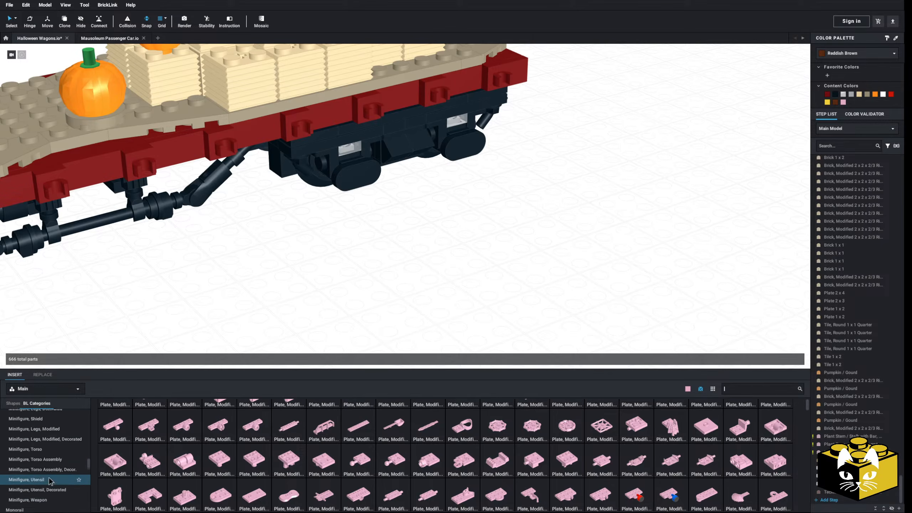
pyautogui.scroll(1, 50, 474)
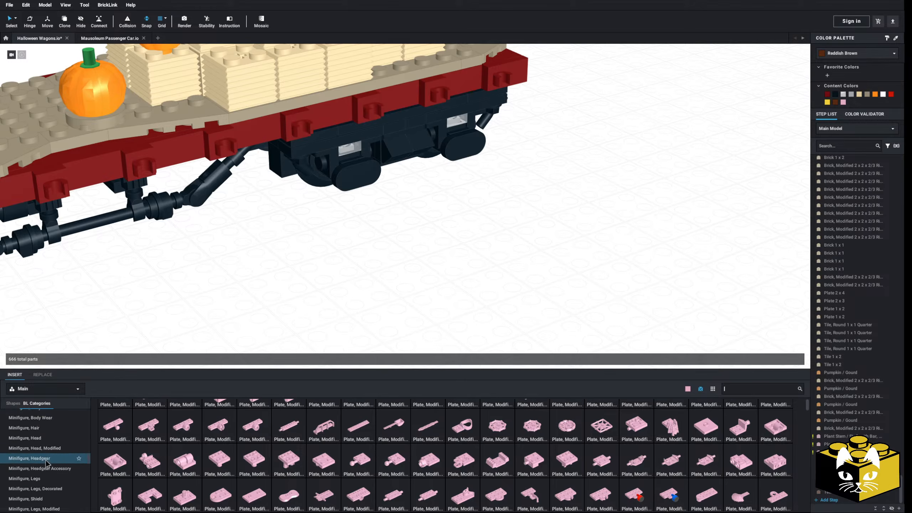
pyautogui.scroll(-2, 47, 467)
pyautogui.click(33, 486)
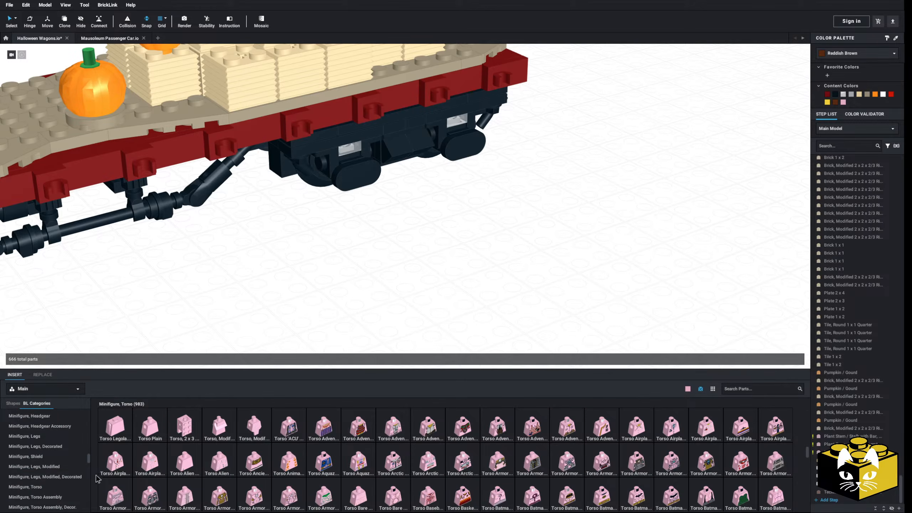
pyautogui.click(53, 497)
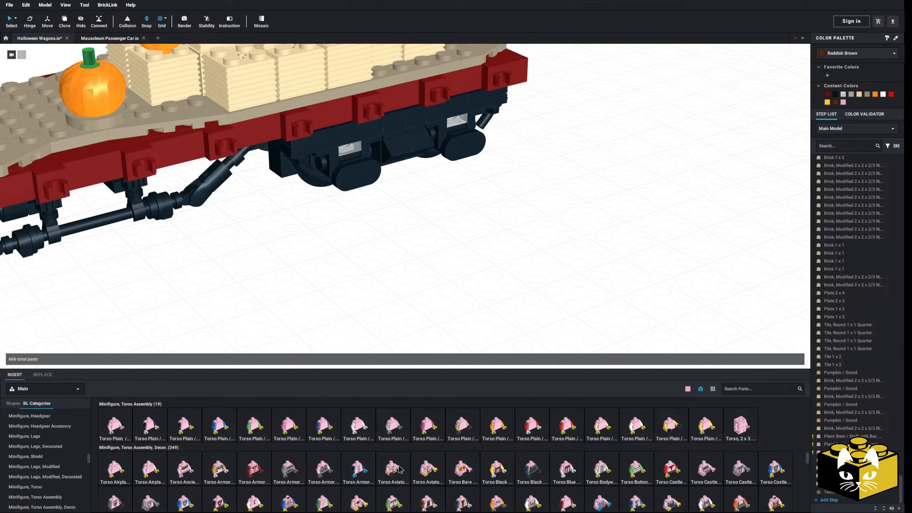
pyautogui.scroll(-2, 399, 469)
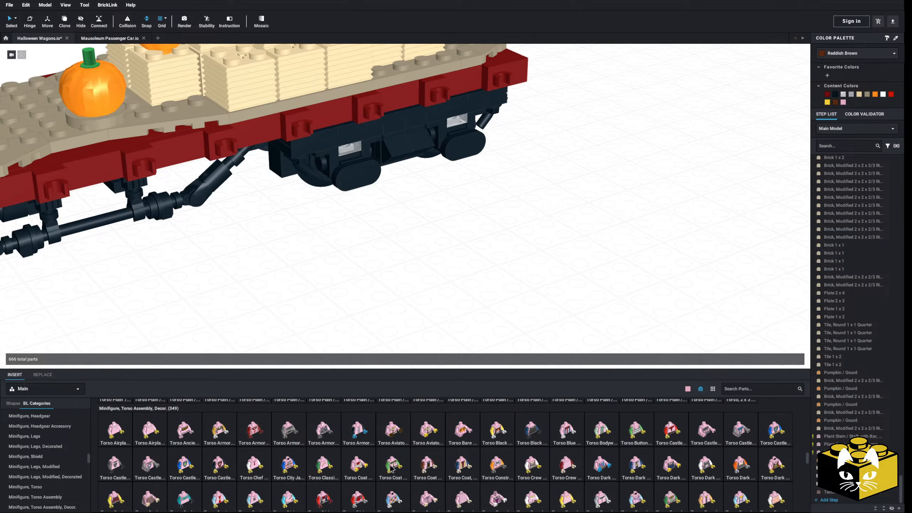
pyautogui.moveTo(472, 369); pyautogui.dragTo(491, 157)
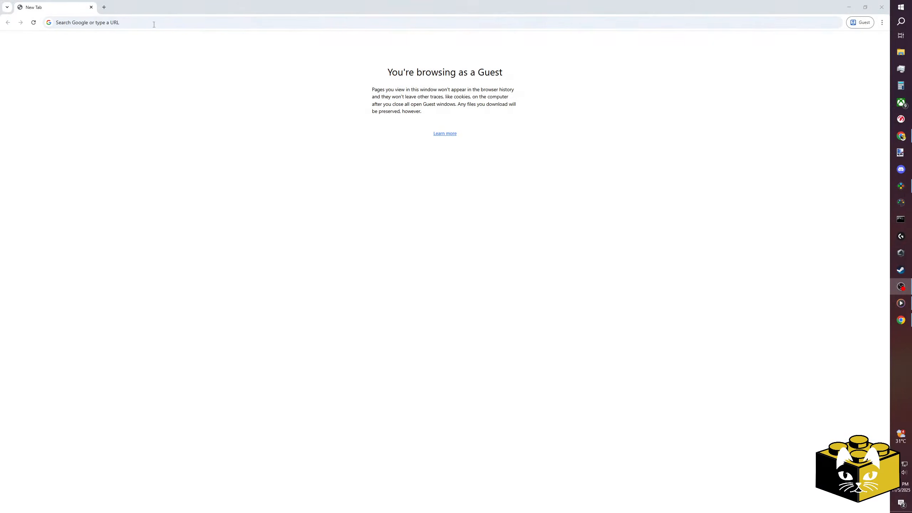
# Search Google in Chrome for "lego scarecrow".
pyautogui.click(97, 21)
pyautogui.write('lego ')
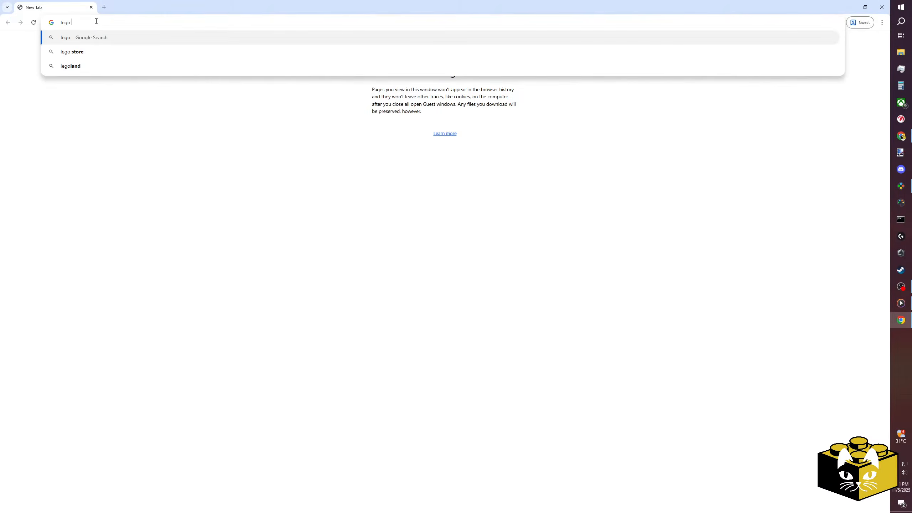
pyautogui.write('scarecrow')
pyautogui.press('Return')
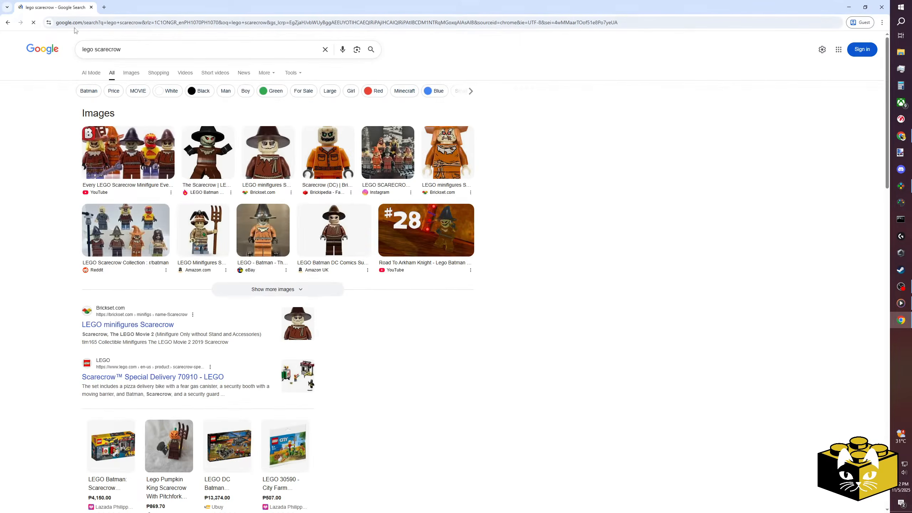
# Look through the Google image results for "lego scarecrow" and preview the Series 11 Scarecrow minifigure with pitchfork.
pyautogui.click(130, 73)
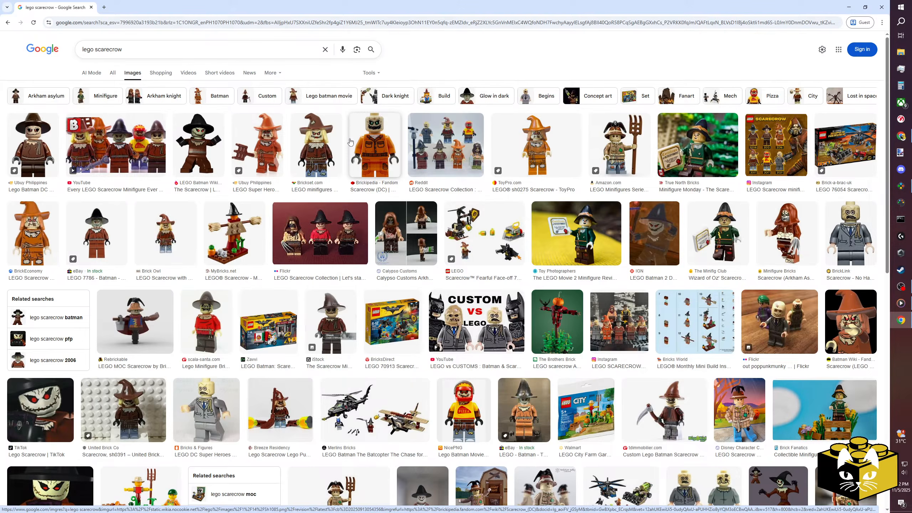
pyautogui.click(606, 157)
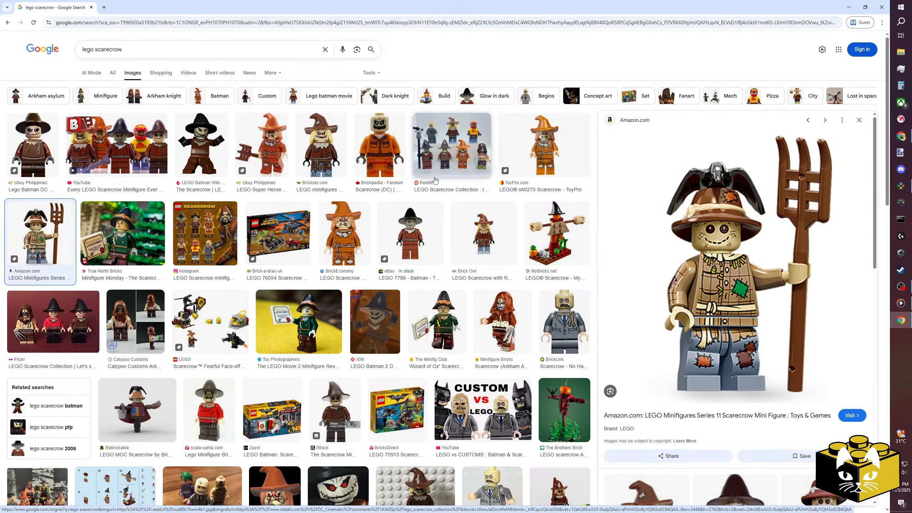
pyautogui.scroll(-3, 435, 179)
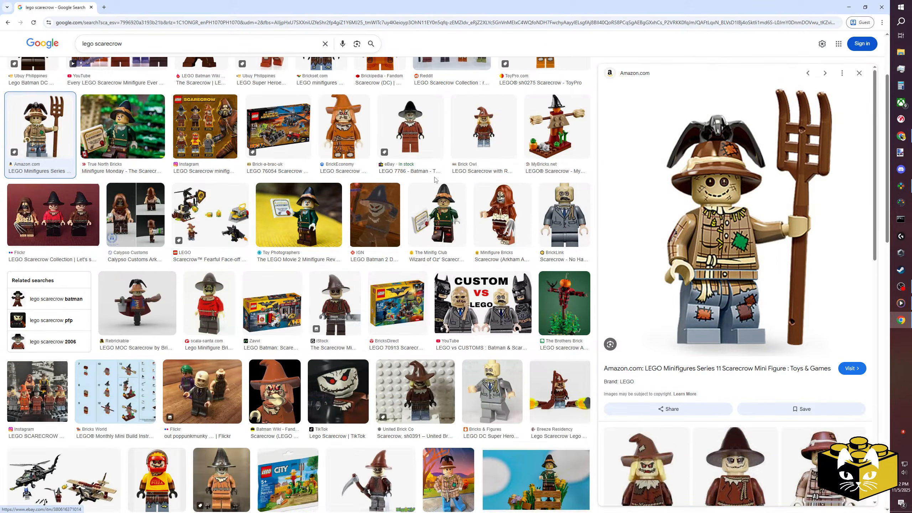
pyautogui.scroll(-4, 863, 388)
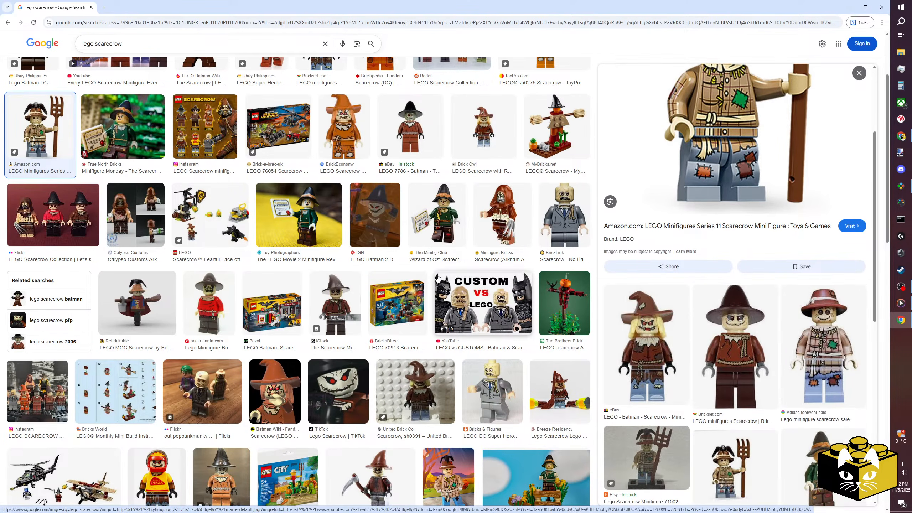
pyautogui.scroll(3, 437, 276)
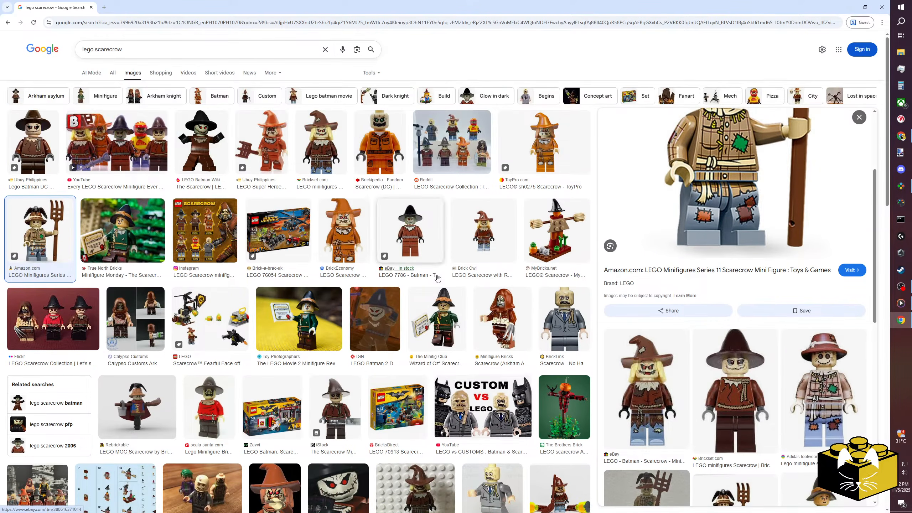
# Refine the image search to "lego scarecrow bricklink".
pyautogui.click(162, 52)
pyautogui.write('bricklink')
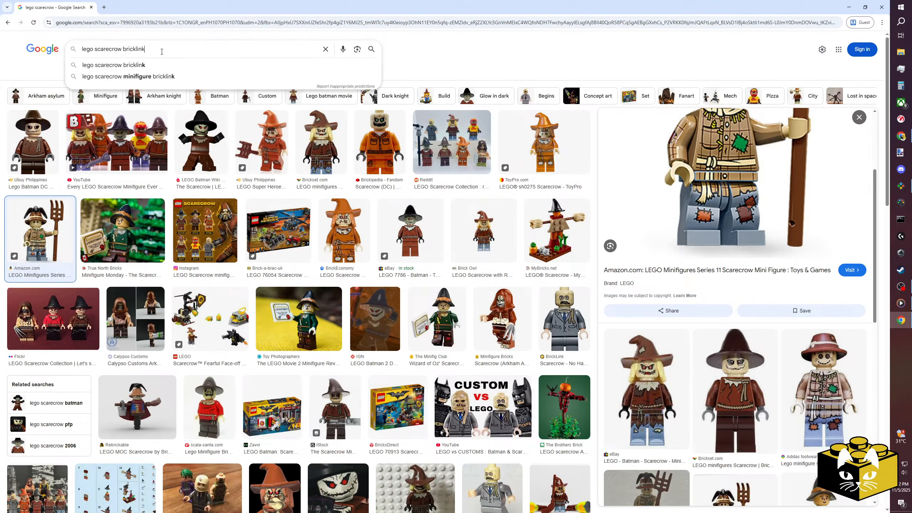
pyautogui.press('Return')
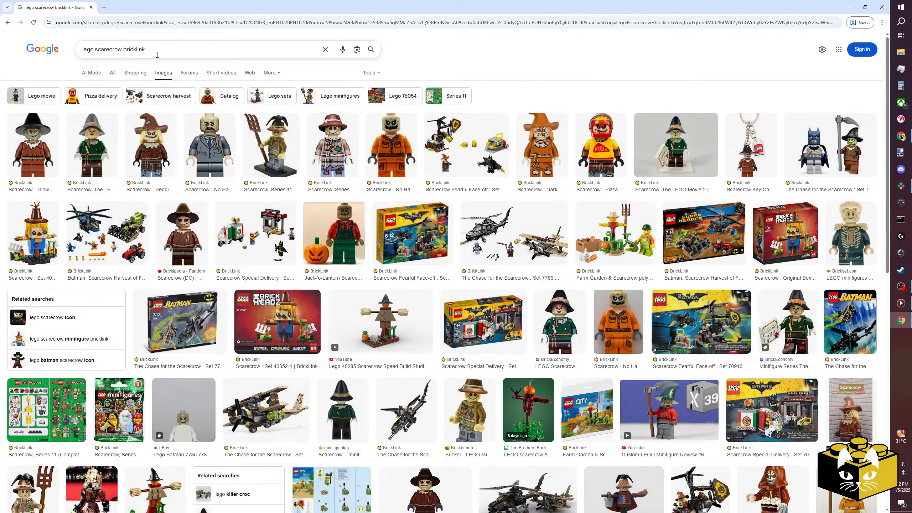
# Open the BrickLink page of the LEGO Movie 2 Scarecrow minifigure, return to the image results and close that page.
pyautogui.click(93, 189)
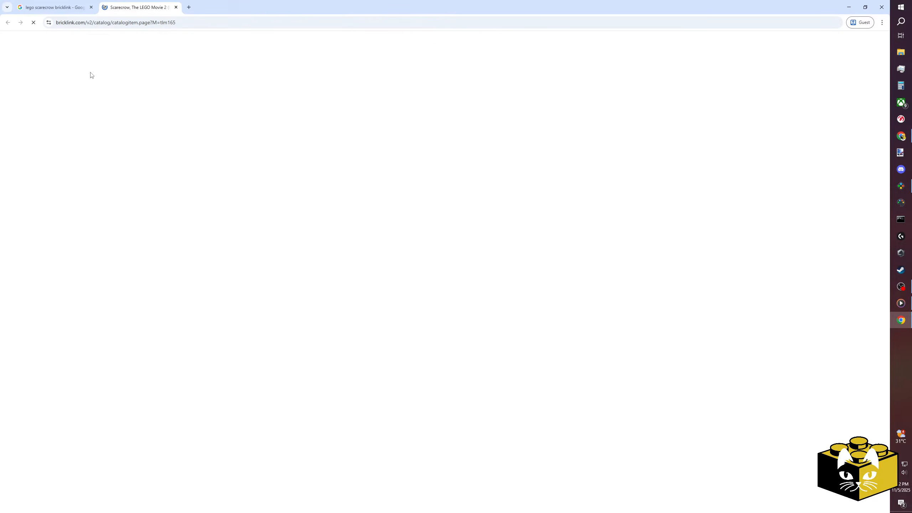
pyautogui.click(74, 7)
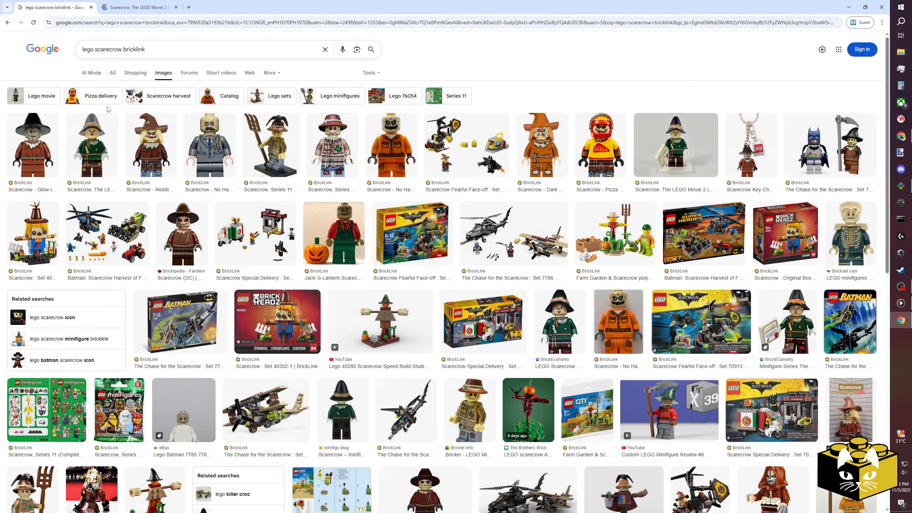
pyautogui.click(176, 7)
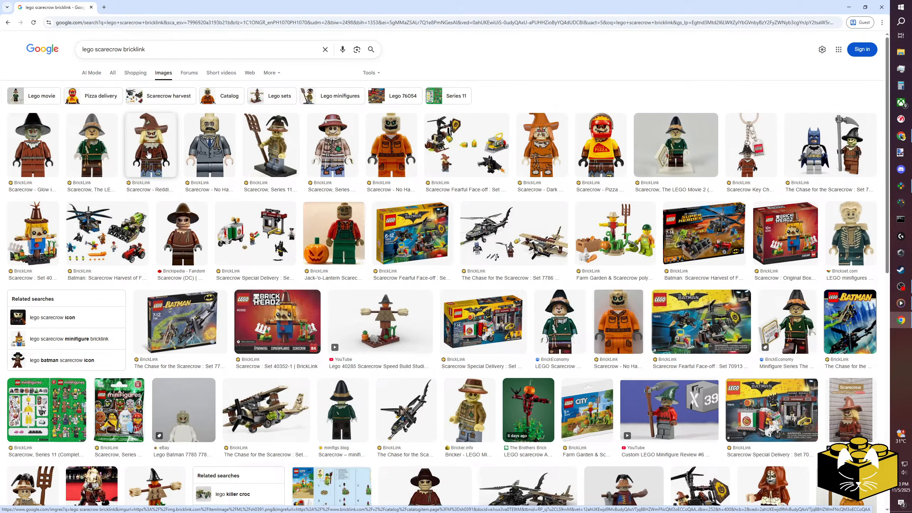
# Preview the Glow in the Dark Head scarecrow, then open the Reddish Brown Floppy Hat scarecrow's BrickLink inventory and close it.
pyautogui.click(32, 146)
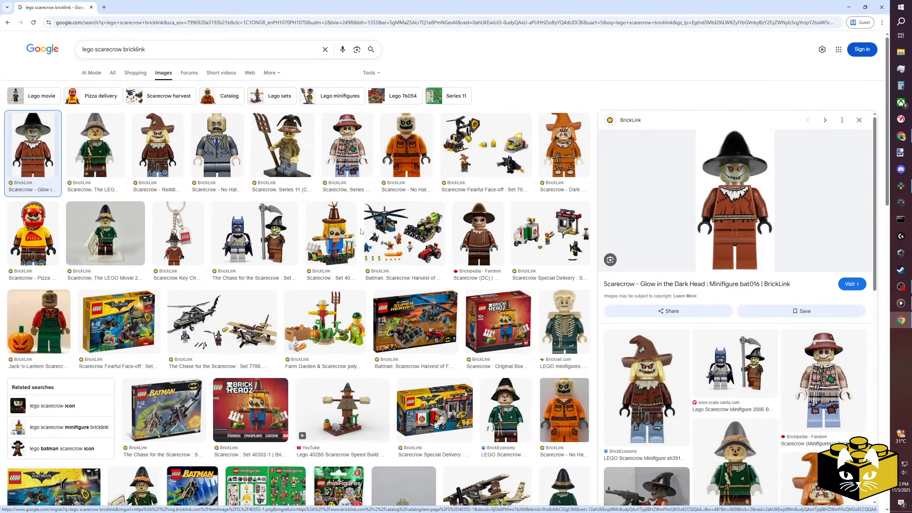
pyautogui.click(156, 147)
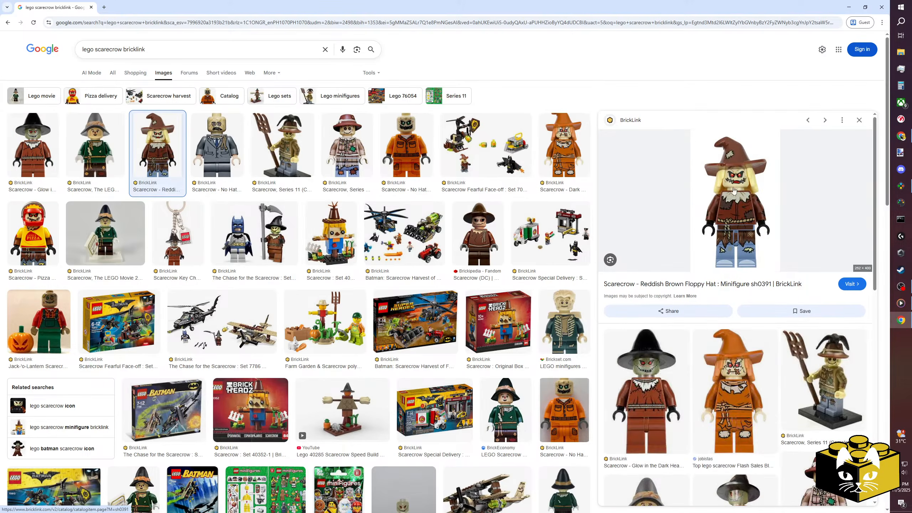
pyautogui.click(668, 283)
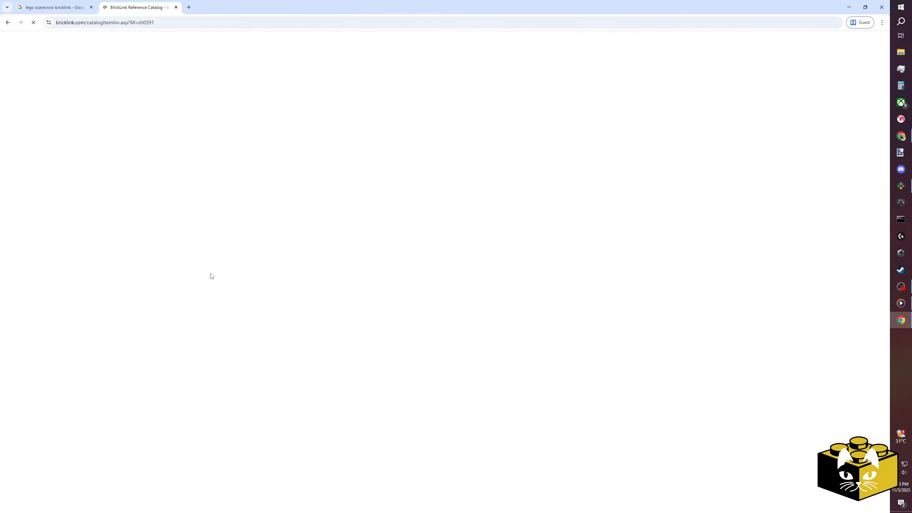
pyautogui.click(176, 7)
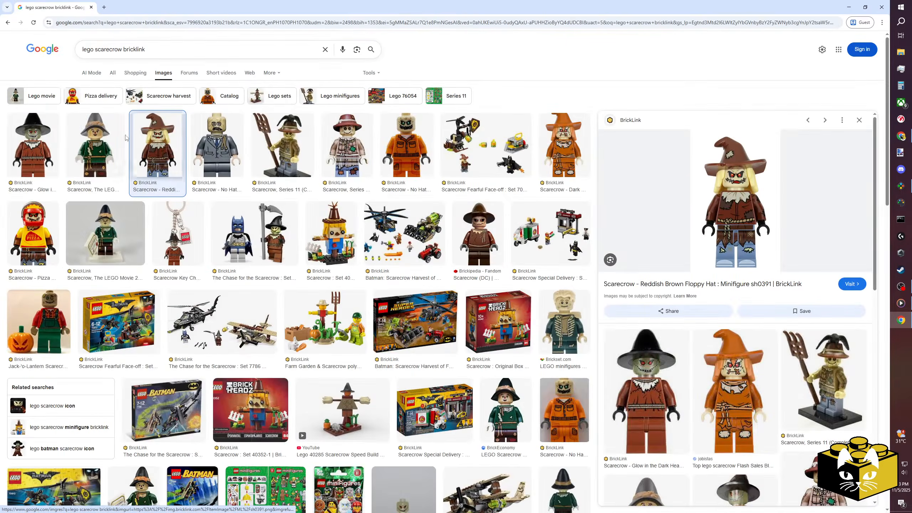
# Open the BrickLink inventory of the Scarecrow - Glow in the Dark Head minifigure, entering the birth year and rejecting all cookies.
pyautogui.click(33, 187)
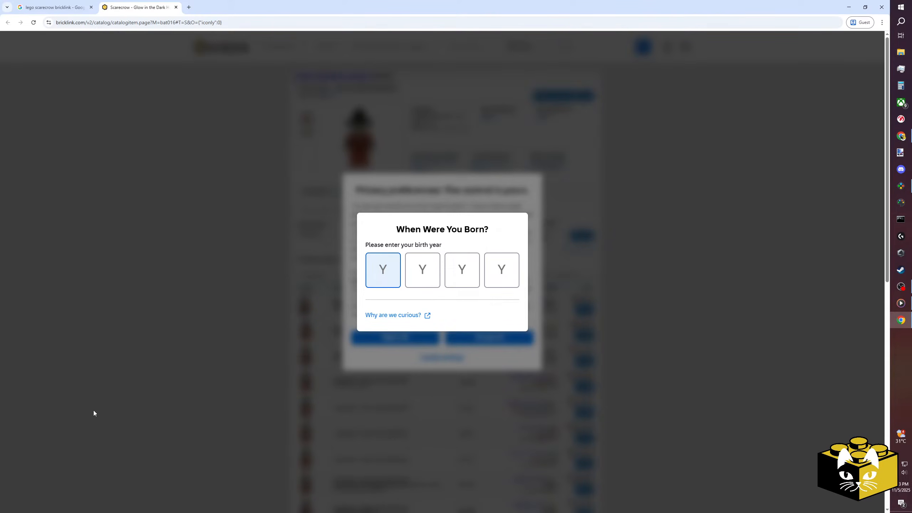
pyautogui.write('1990')
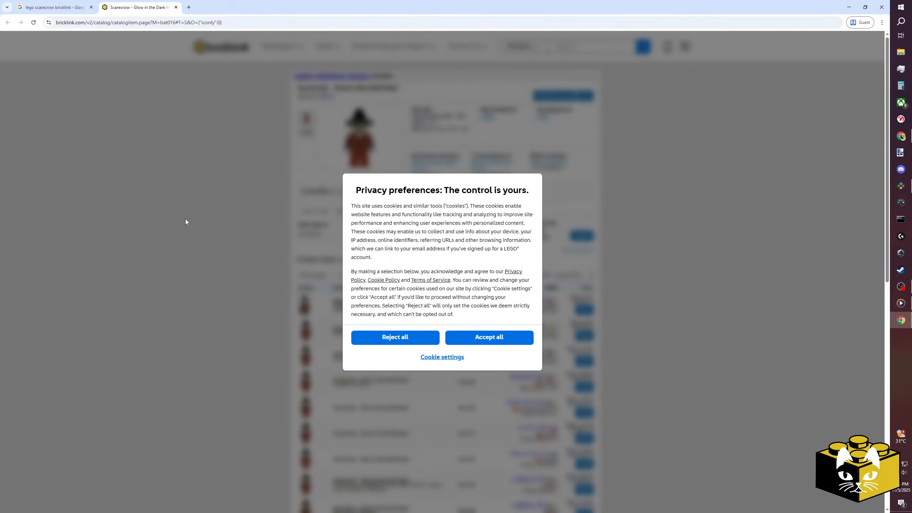
pyautogui.click(415, 340)
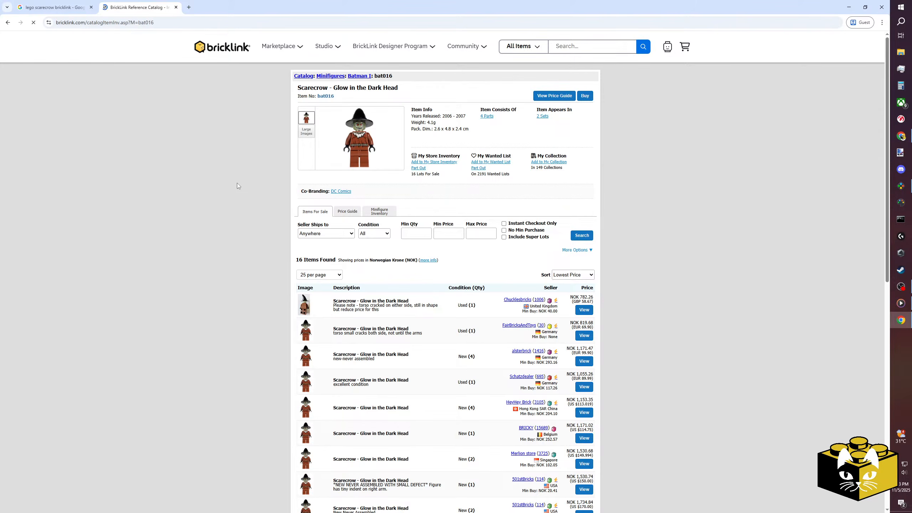
# Compare the Series 11 and Reddish Brown Floppy Hat scarecrow images and open the Series 11 minifigure's BrickLink page.
pyautogui.click(54, 7)
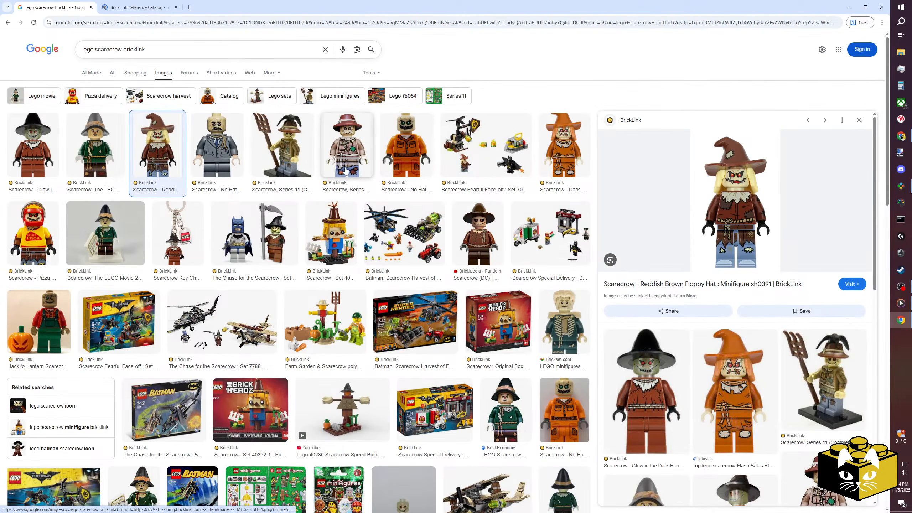
pyautogui.click(346, 151)
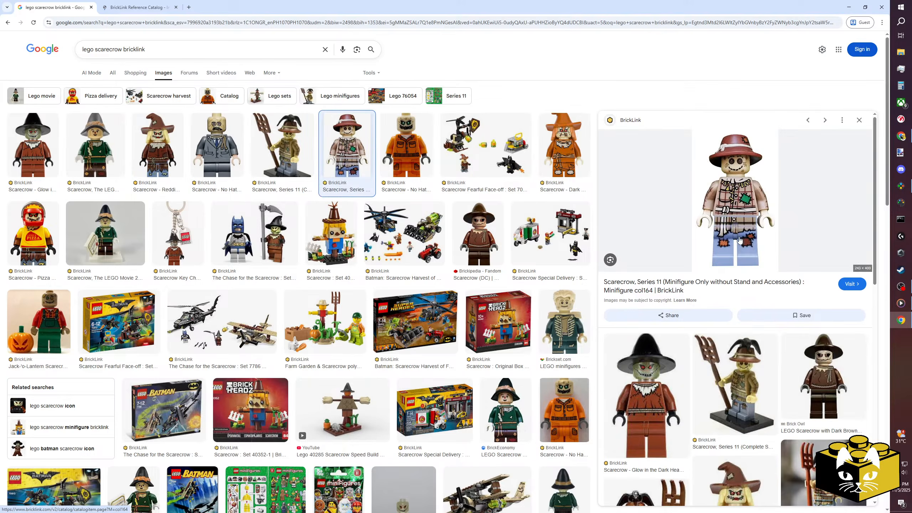
pyautogui.click(166, 128)
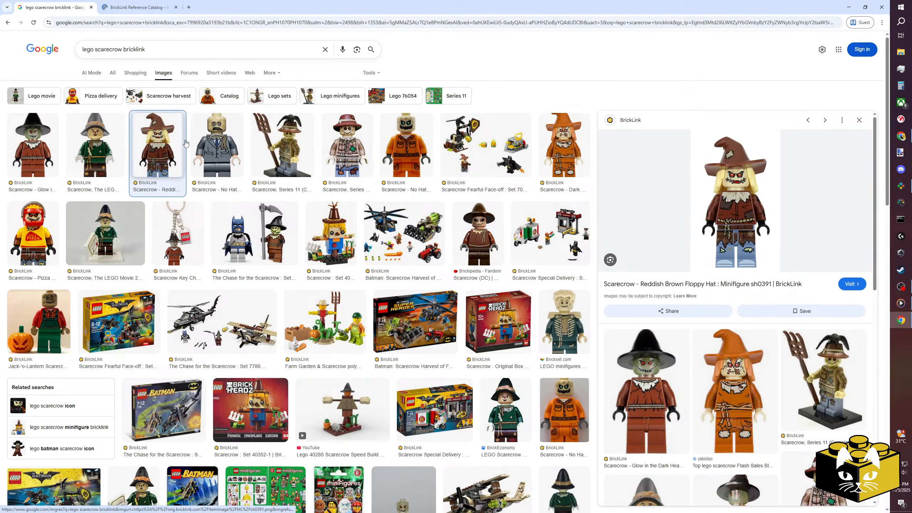
pyautogui.rightClick(725, 232)
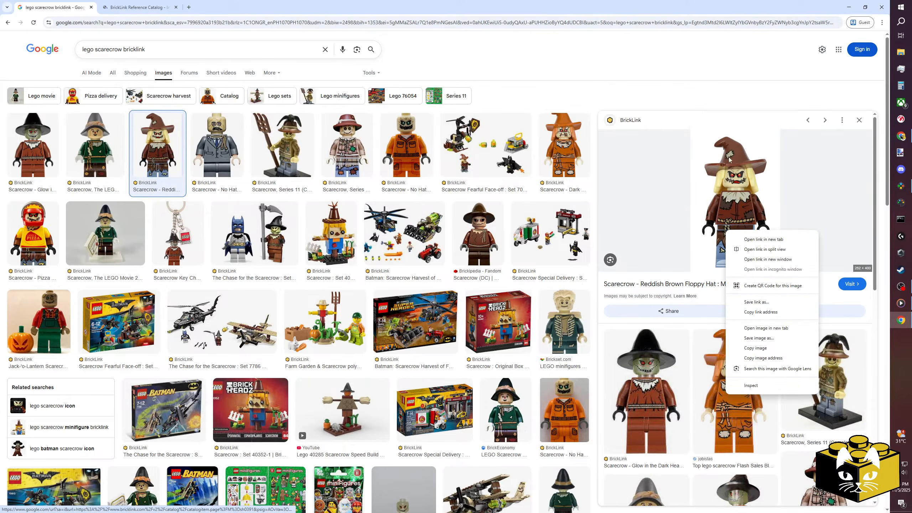
pyautogui.click(690, 102)
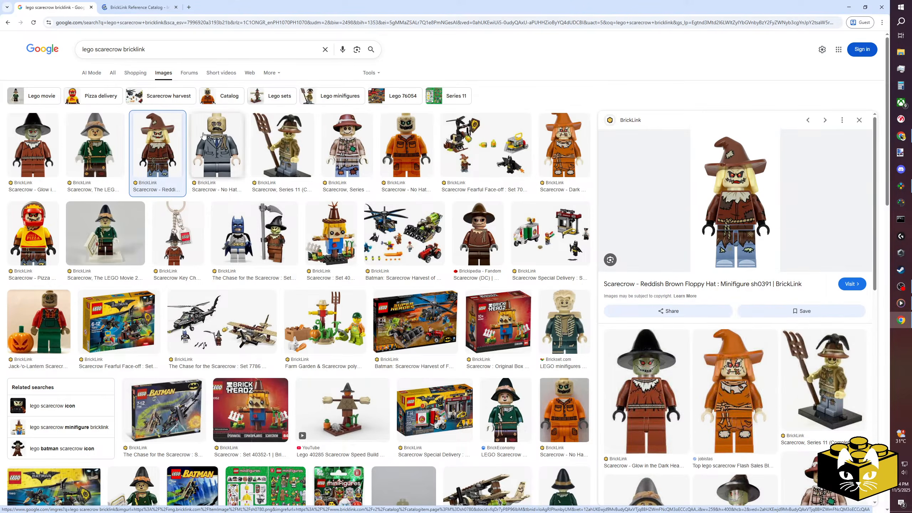
pyautogui.click(345, 145)
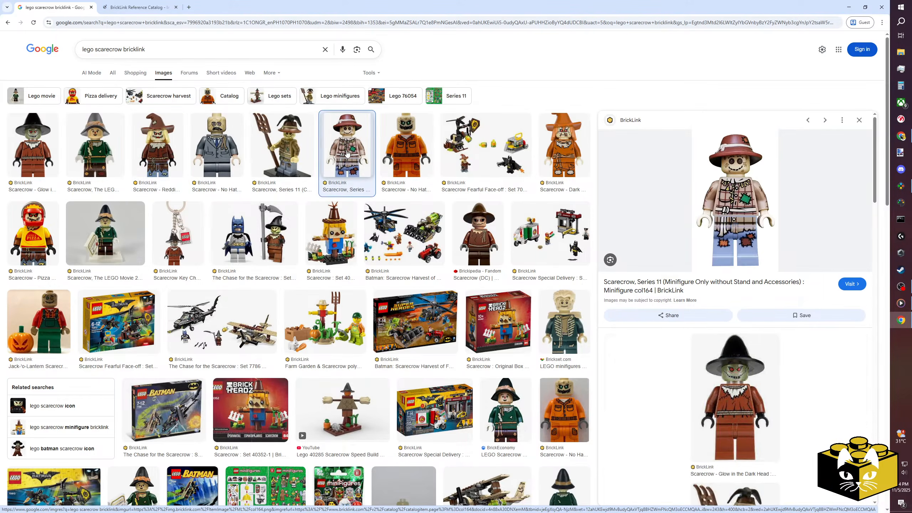
pyautogui.click(711, 285)
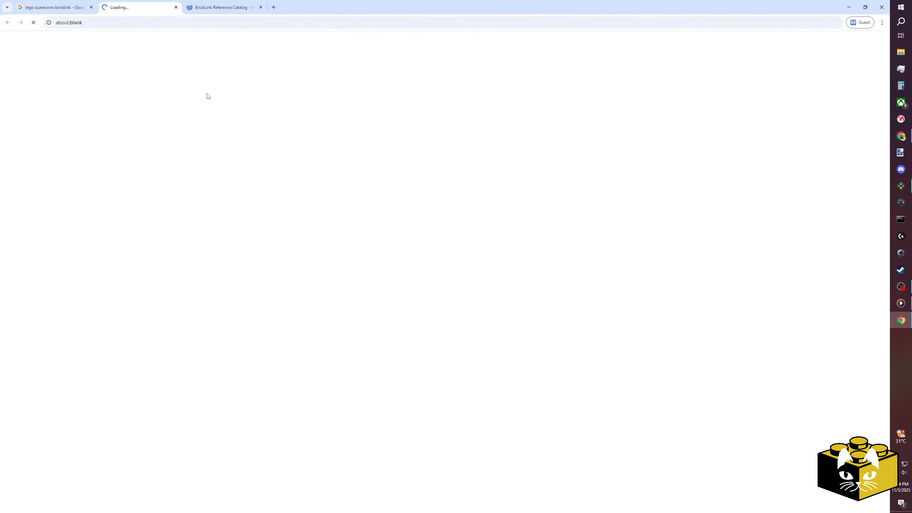
# Return to the BrickLink parts inventory of the Glow in the Dark Head scarecrow, bat016.
pyautogui.click(76, 4)
pyautogui.click(140, 5)
pyautogui.click(200, 2)
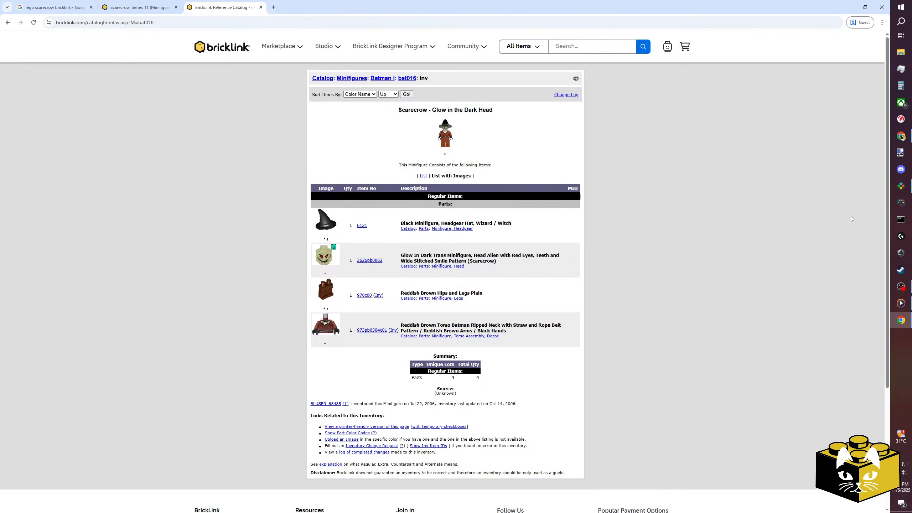
# Switch to Studio and search the part library for minifigure head "3626pb0065".
pyautogui.click(902, 187)
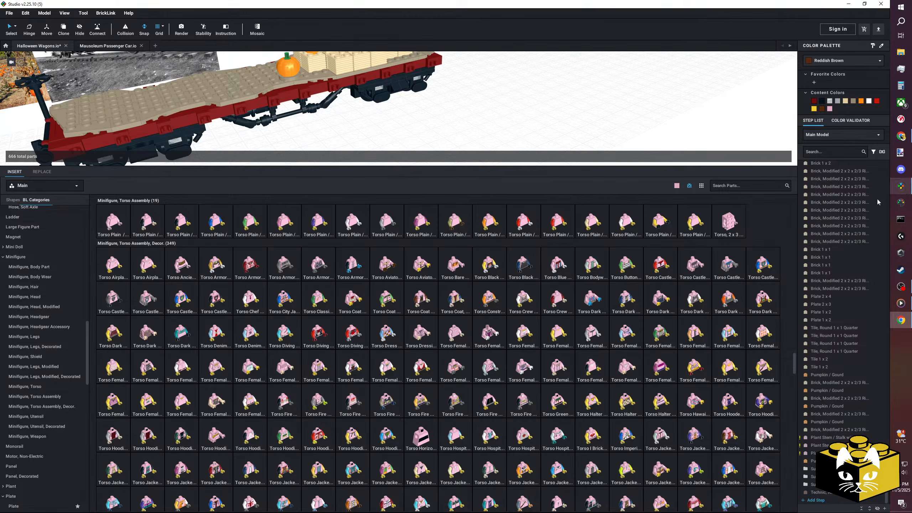
pyautogui.click(720, 185)
pyautogui.write('362')
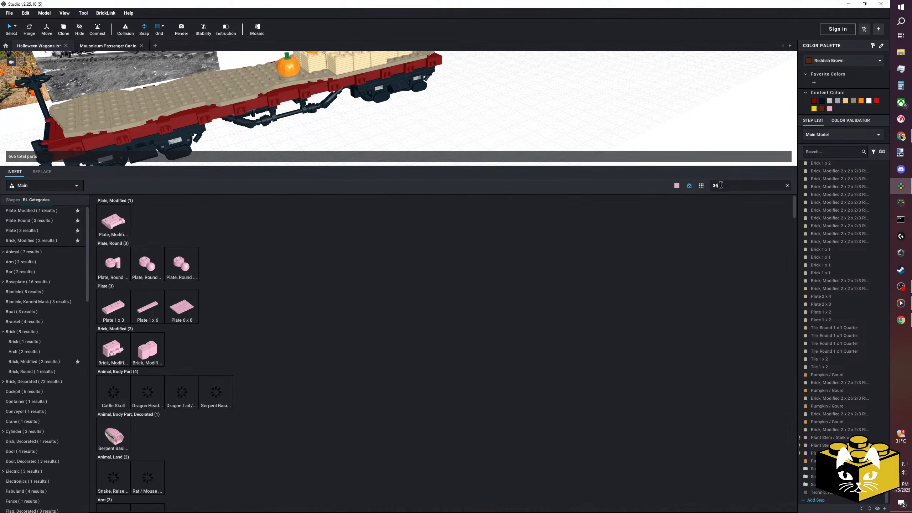
pyautogui.write('6')
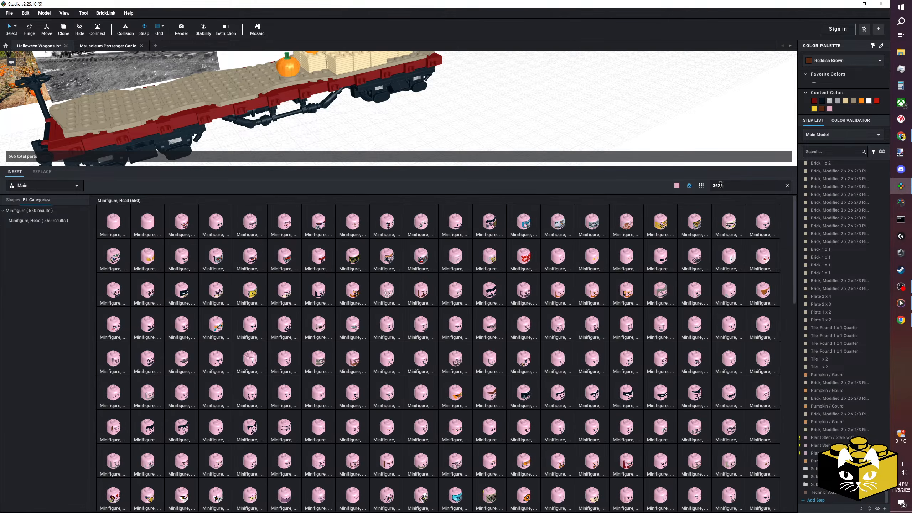
pyautogui.write('pb006')
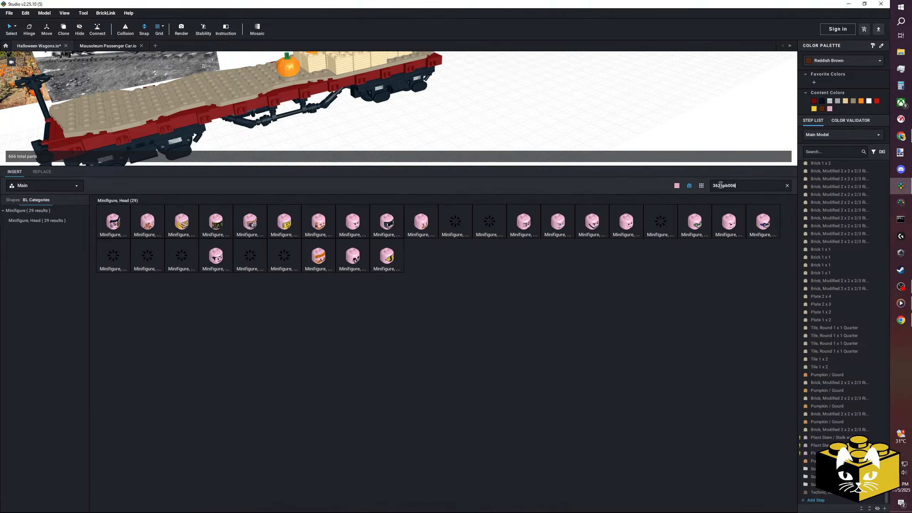
pyautogui.write('5')
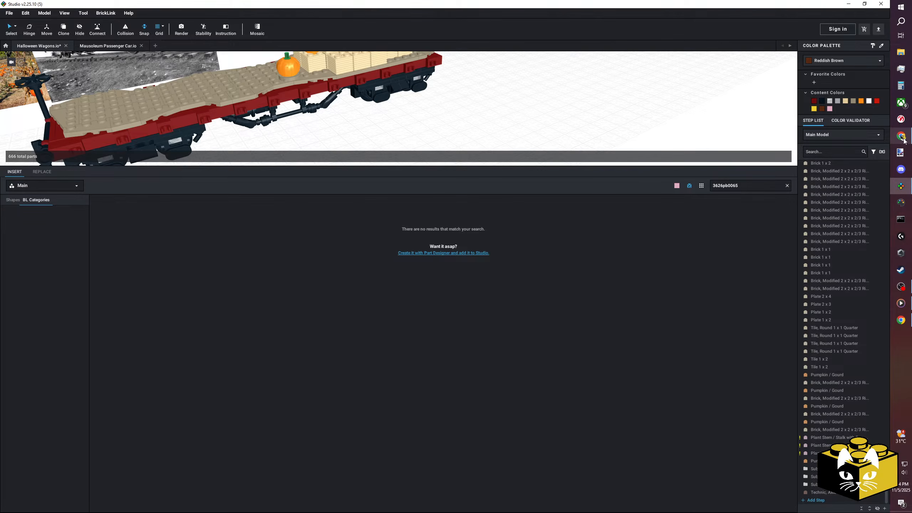
# Check the scarecrow head's item number on BrickLink and correct the Studio part search to "3626pb0062".
pyautogui.moveTo(901, 138)
pyautogui.click(854, 153)
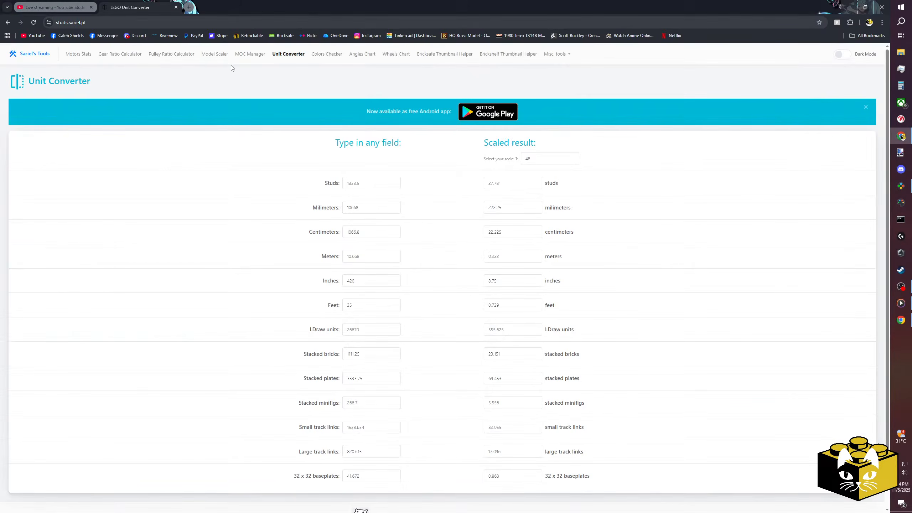
pyautogui.click(905, 326)
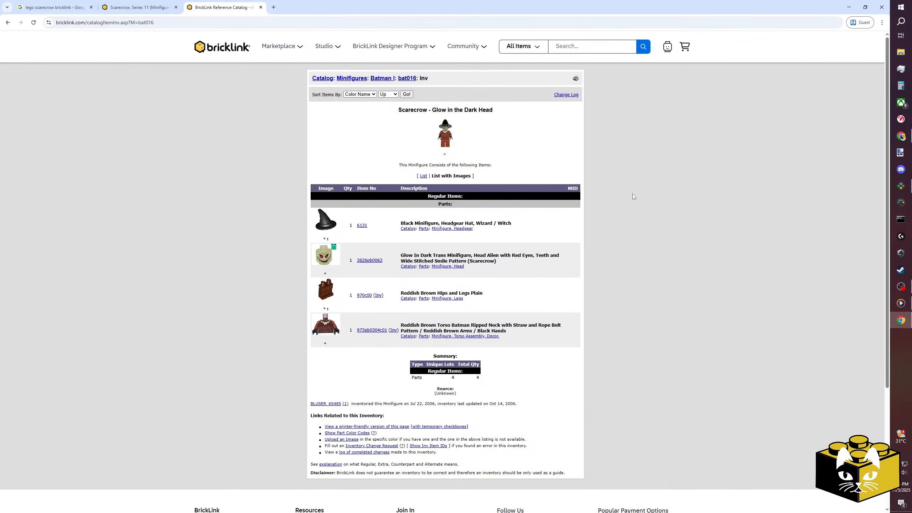
pyautogui.click(901, 186)
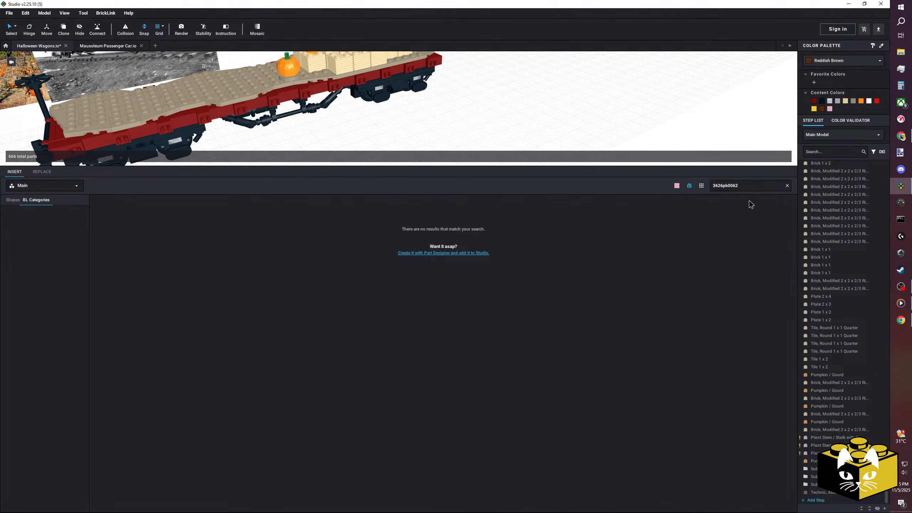
# Shorten the part search to "3626pb" to list the printed minifigure heads.
pyautogui.click(749, 186)
pyautogui.click(748, 186)
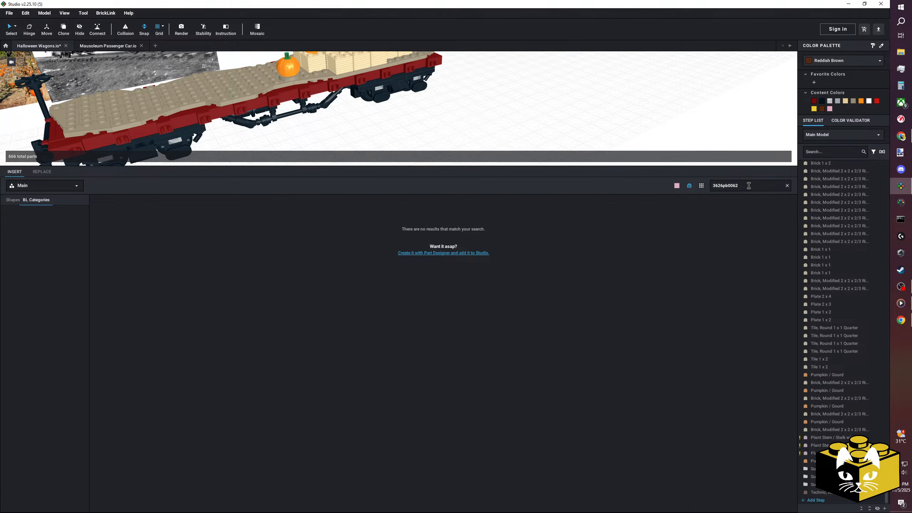
pyautogui.press('BackSpace')
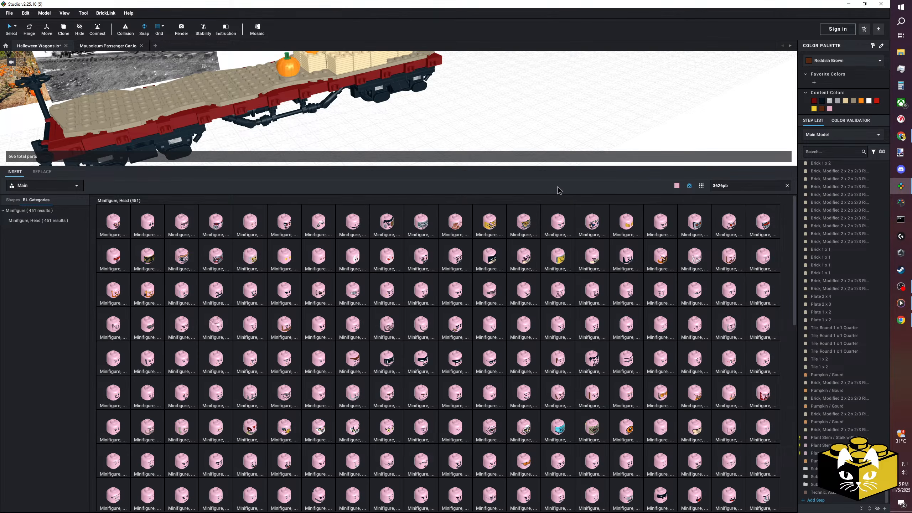
# Switch to the browser and open the BrickLink parts inventory of the Series 11 scarecrow, col164.
pyautogui.click(901, 319)
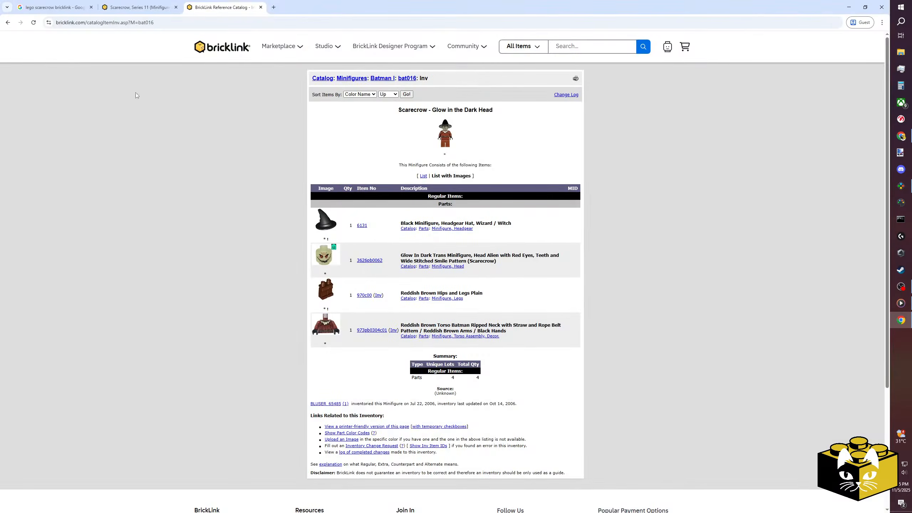
pyautogui.hotkey('ctrl', 'shift', 'Tab')
pyautogui.click(486, 117)
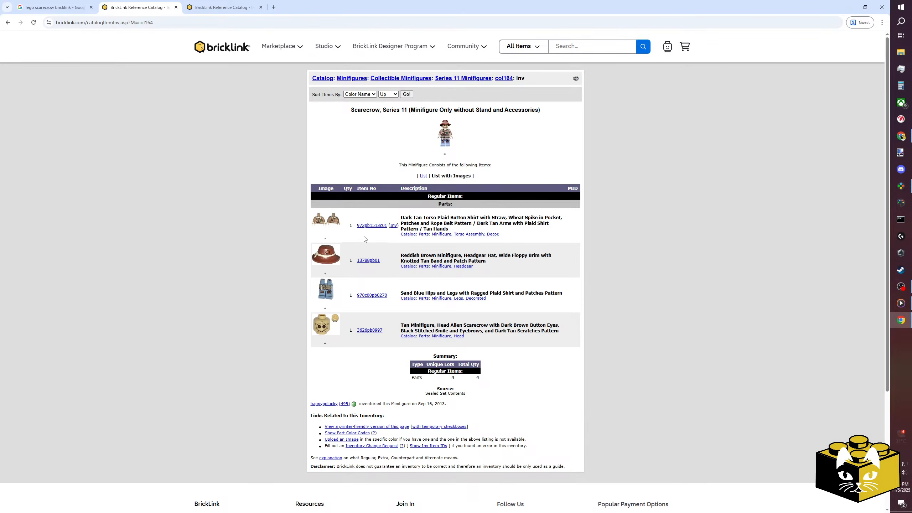
# Search the Studio part library for the Series 11 scarecrow's torso with "973pb1513", checking its item number on BrickLink.
pyautogui.click(900, 185)
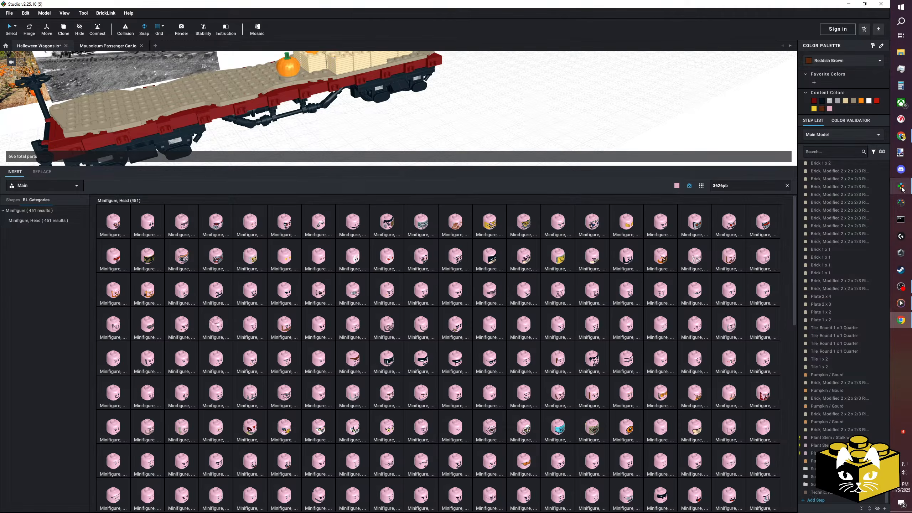
pyautogui.moveTo(733, 187); pyautogui.dragTo(692, 194)
pyautogui.write('973')
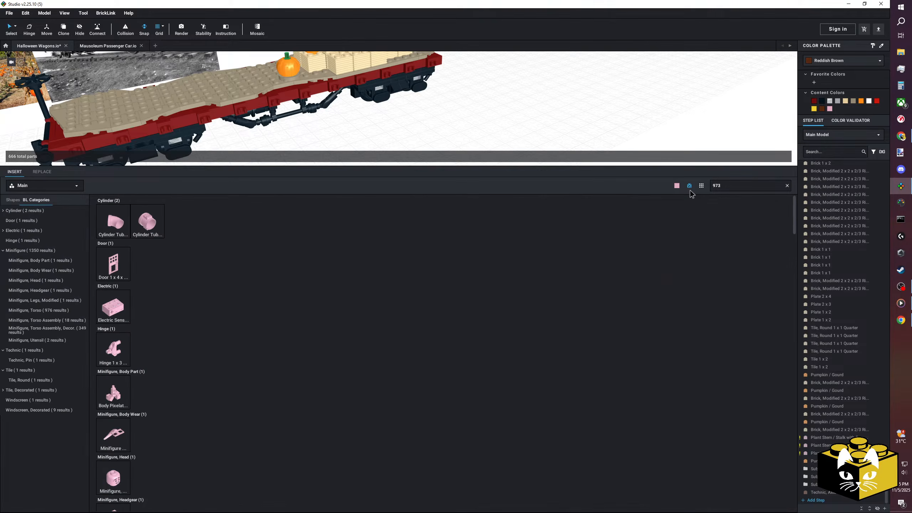
pyautogui.write('pb')
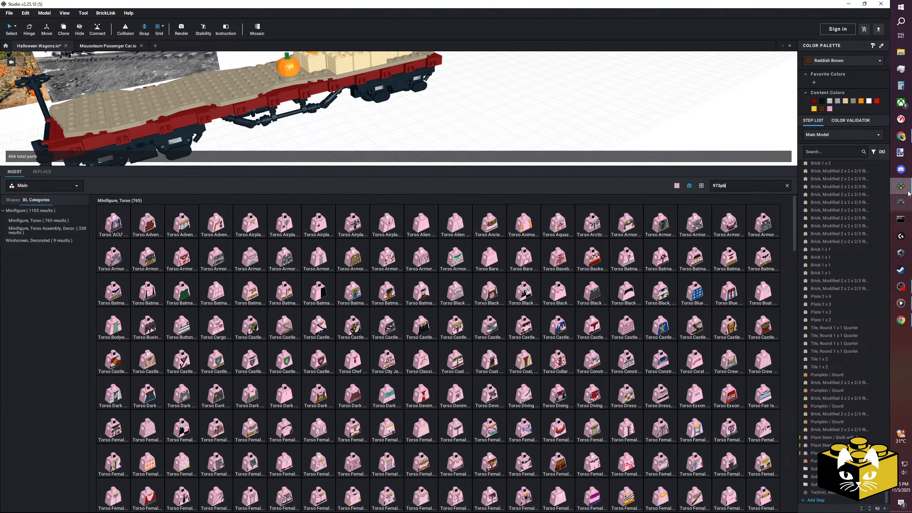
pyautogui.moveTo(909, 191)
pyautogui.click(902, 321)
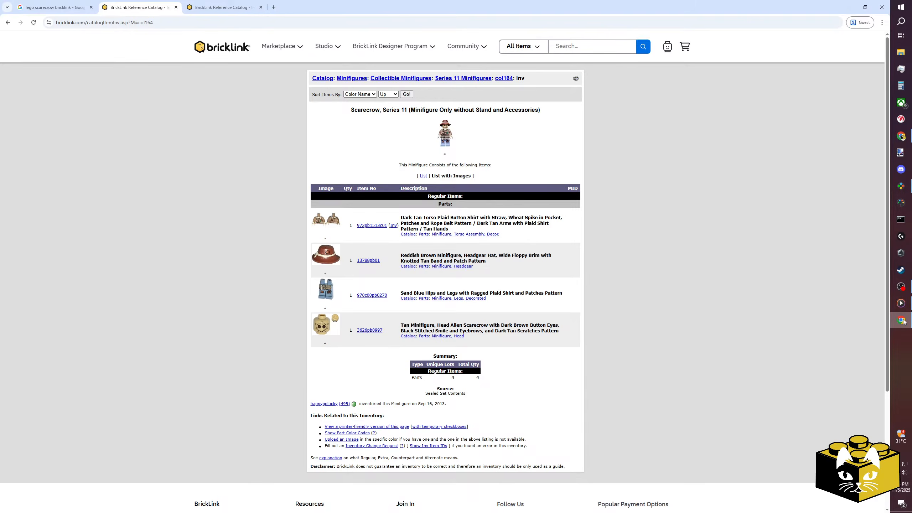
pyautogui.click(902, 321)
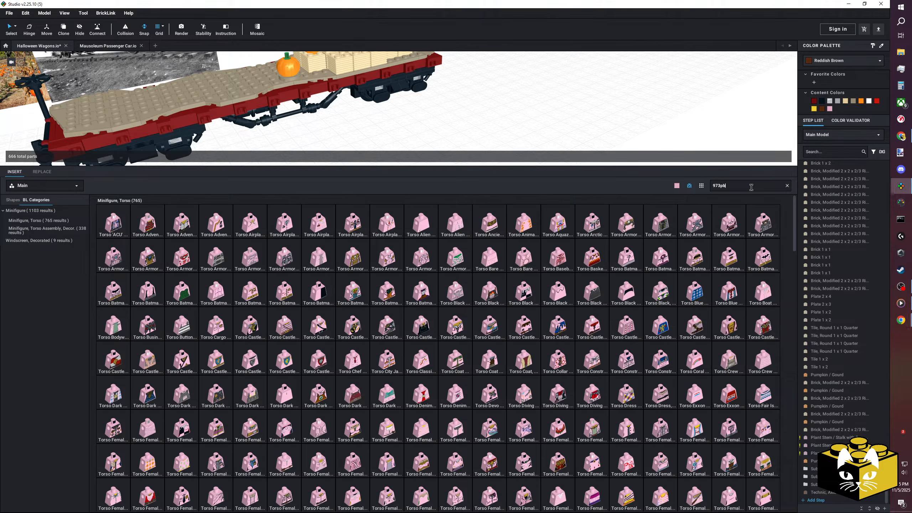
pyautogui.write('15')
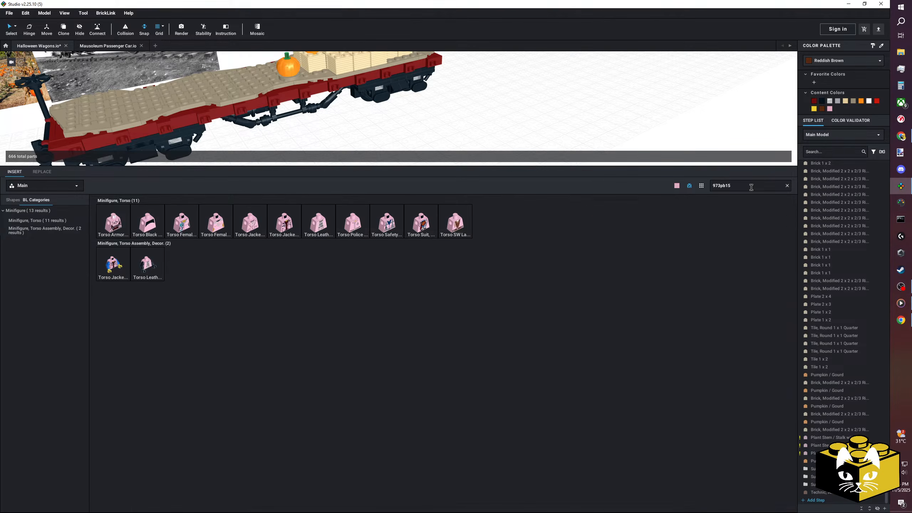
pyautogui.write('13')
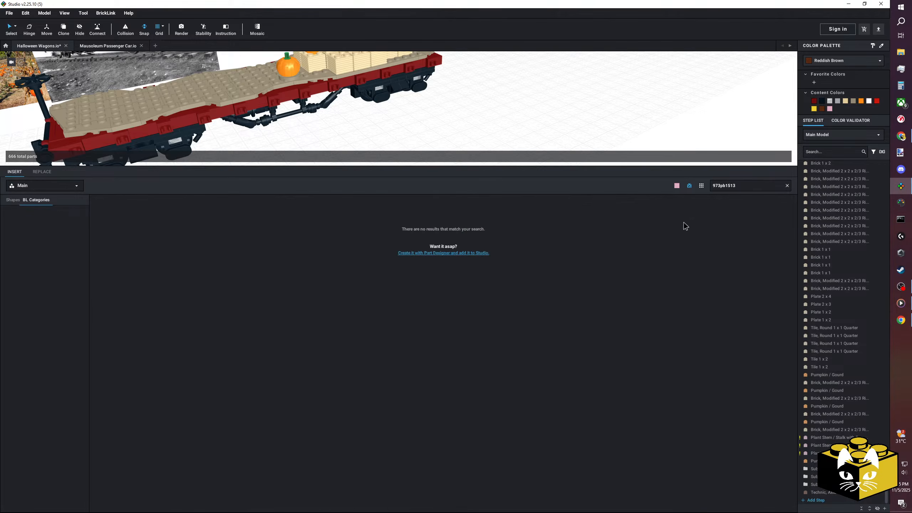
# Clear the torso number from the part library search.
pyautogui.press('BackSpace')
pyautogui.press('BackSpace')
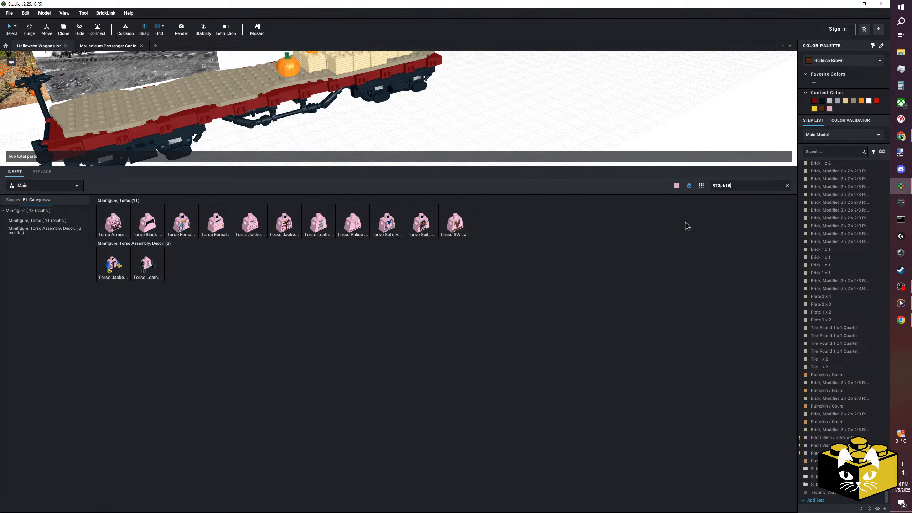
pyautogui.press('BackSpace')
pyautogui.press('BackSpace')
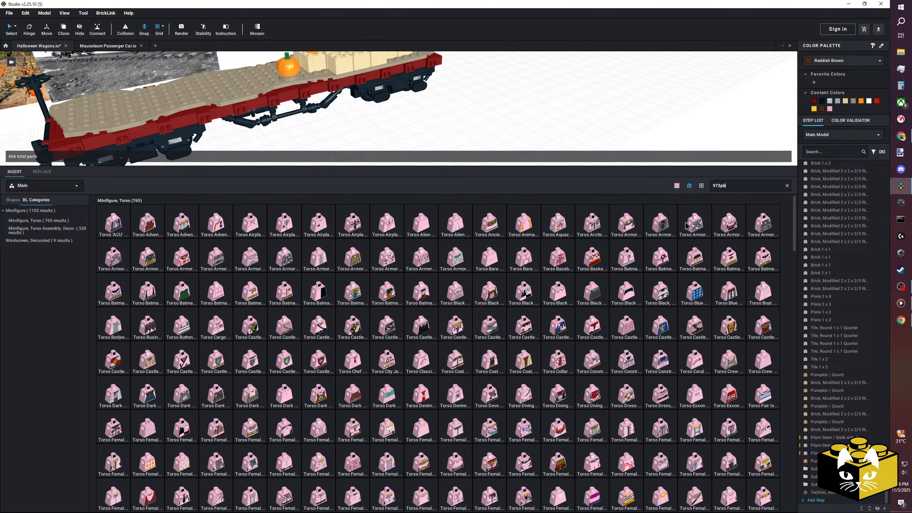
pyautogui.press('BackSpace')
pyautogui.press('BackSpace')
pyautogui.press('BackSpace')
pyautogui.press('BackSpace')
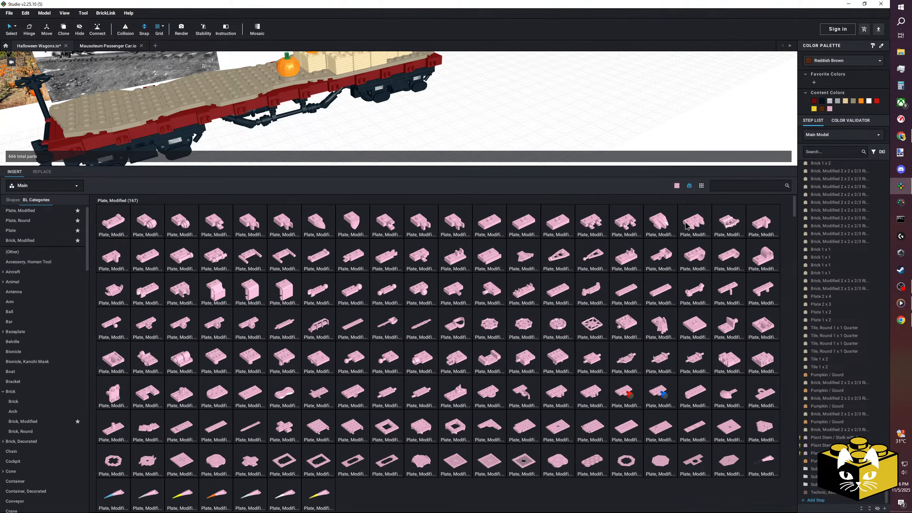
# Return to BrickLink and show the parts inventory of the Glow in the Dark Head scarecrow, bat016.
pyautogui.moveTo(904, 318)
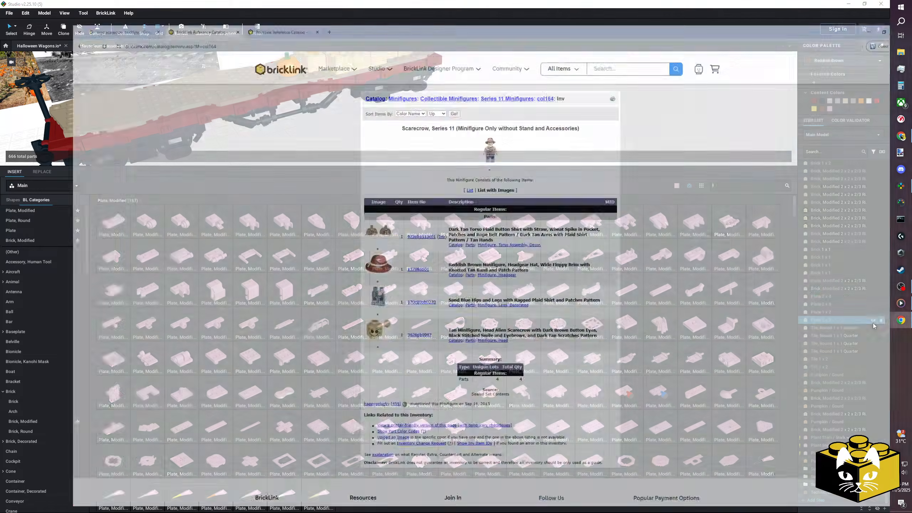
pyautogui.click(873, 323)
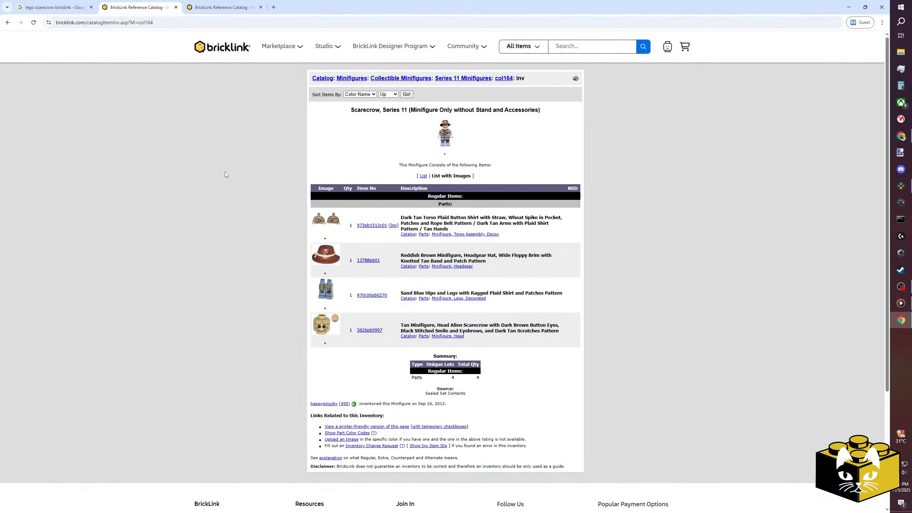
pyautogui.click(254, 3)
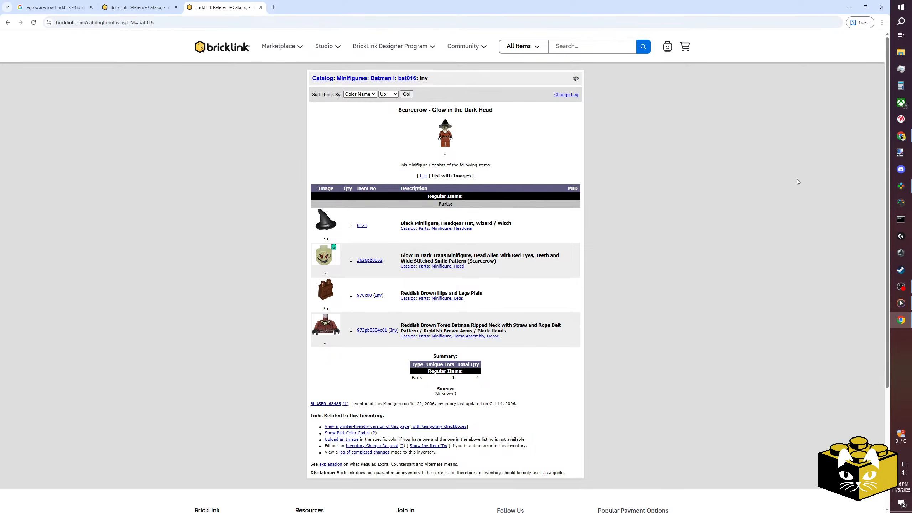
# Search the Studio part library for the bat016 scarecrow's torso with "973pb030", then shorten the search to "973pb".
pyautogui.click(894, 188)
pyautogui.click(732, 190)
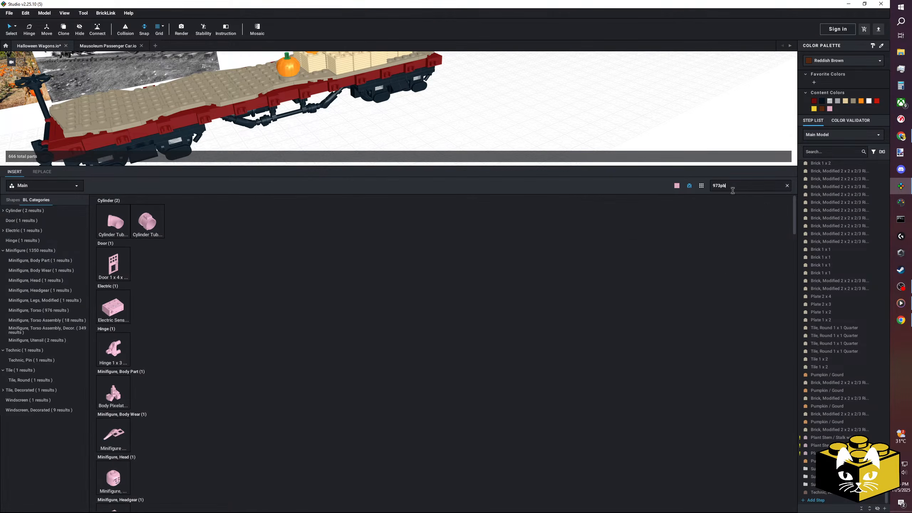
pyautogui.click(900, 320)
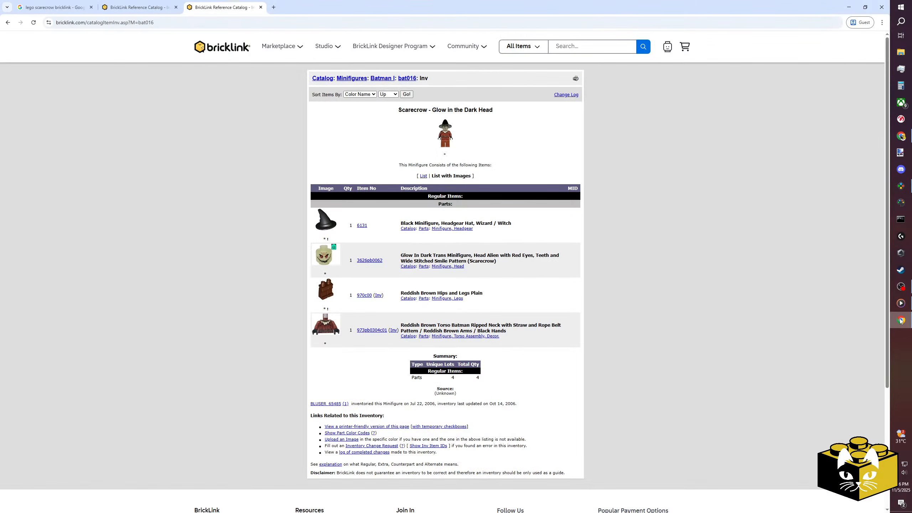
pyautogui.click(900, 186)
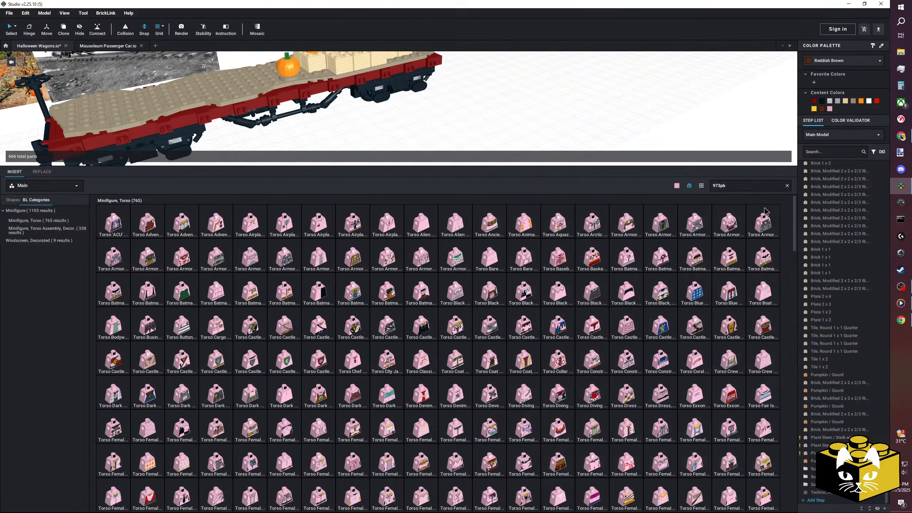
pyautogui.write('3')
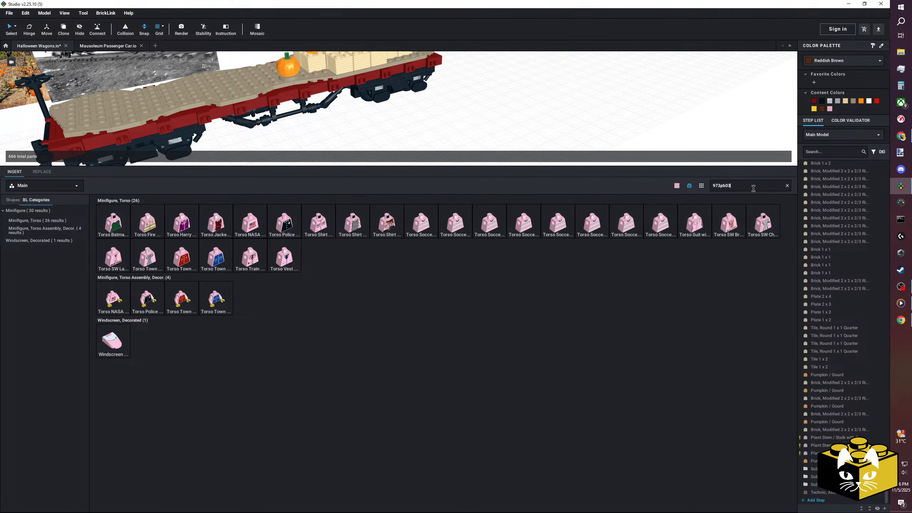
pyautogui.write('0')
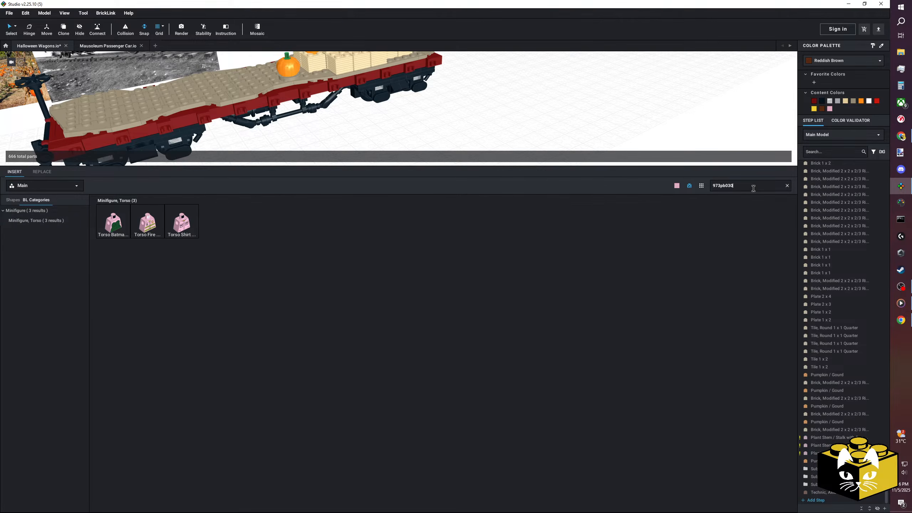
pyautogui.press('BackSpace')
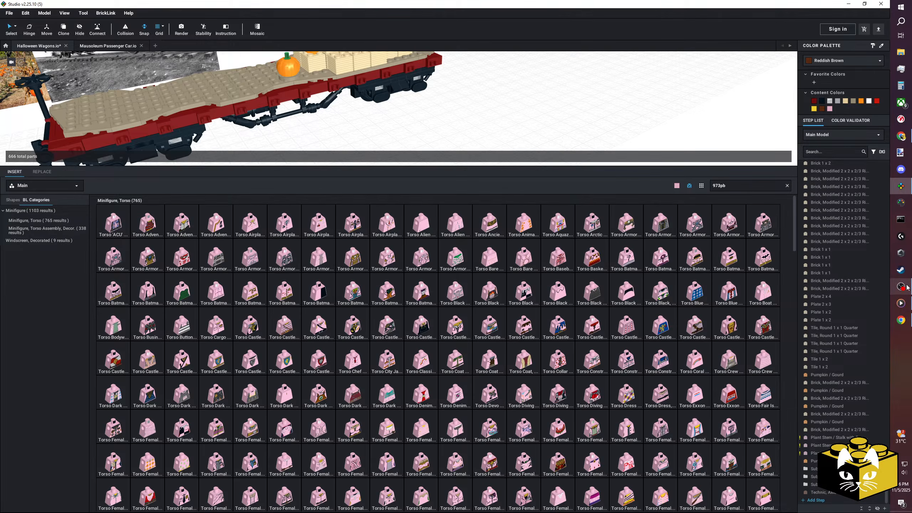
# Return to the Google image results and open the BrickLink page of The LEGO Movie 2 scarecrow.
pyautogui.click(900, 316)
pyautogui.click(31, 4)
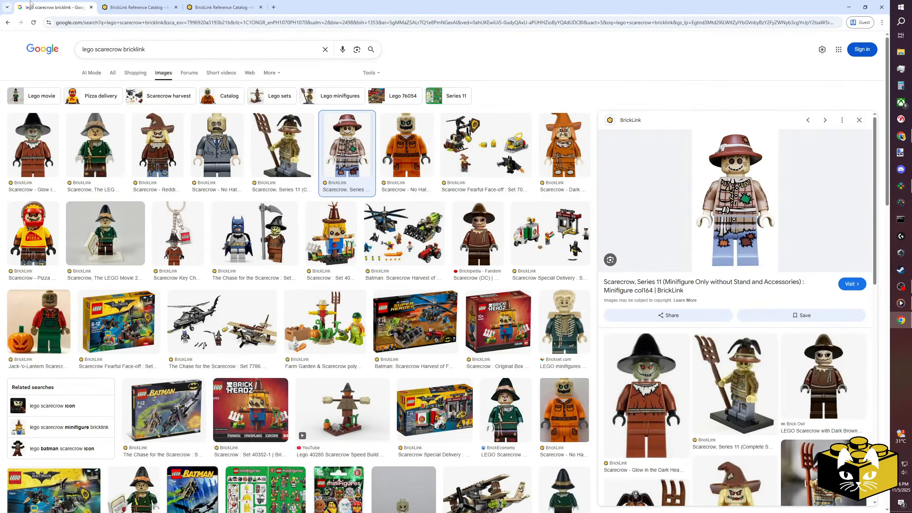
pyautogui.click(88, 186)
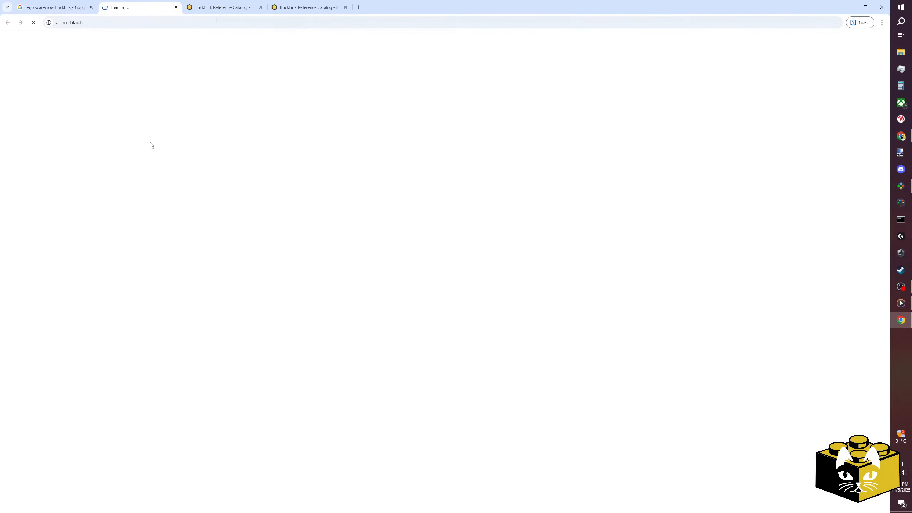
pyautogui.click(223, 6)
pyautogui.click(300, 6)
pyautogui.click(143, 6)
# Open the BrickLink pages of the Reddish Brown and Dark Orange Floppy Hat scarecrows, and the parts inventory of the latter, sh0275.
pyautogui.click(54, 7)
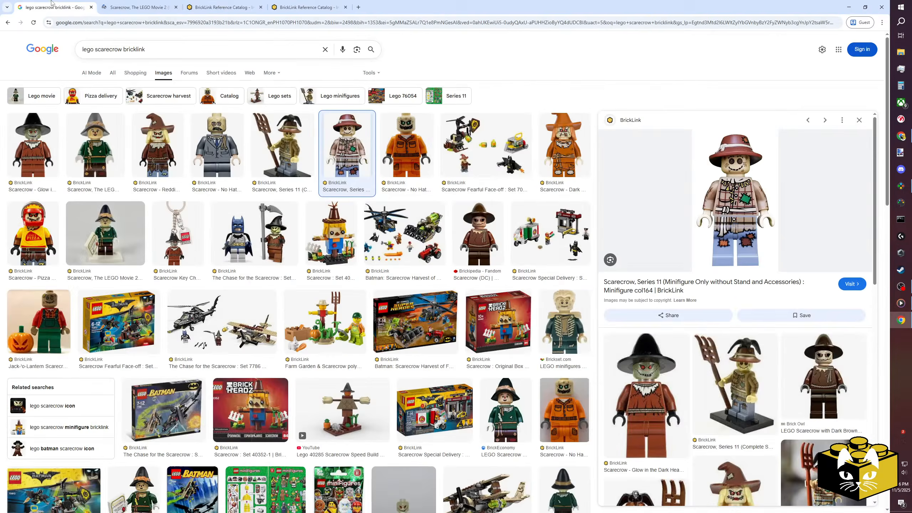
pyautogui.click(151, 184)
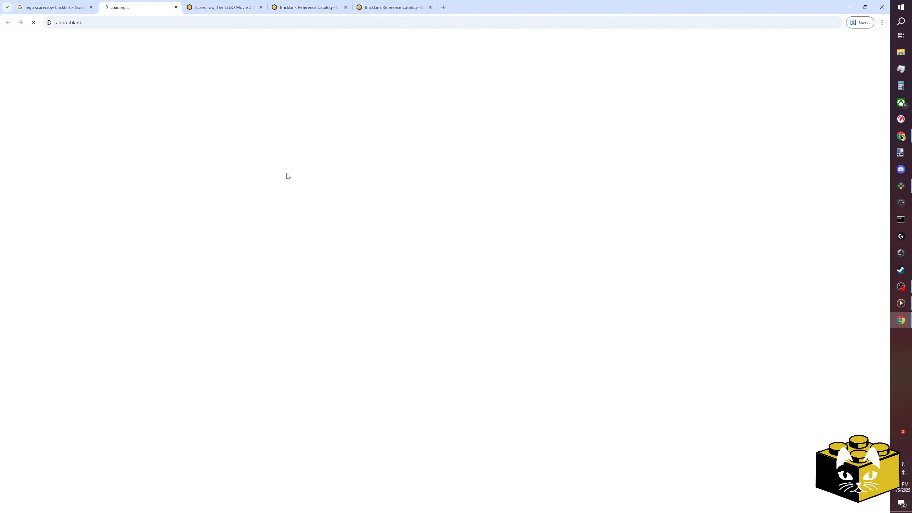
pyautogui.click(53, 7)
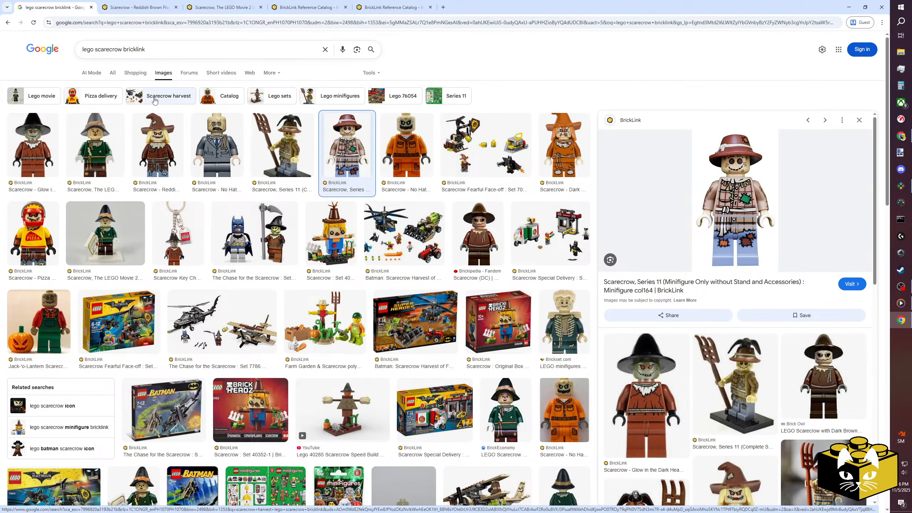
pyautogui.click(554, 183)
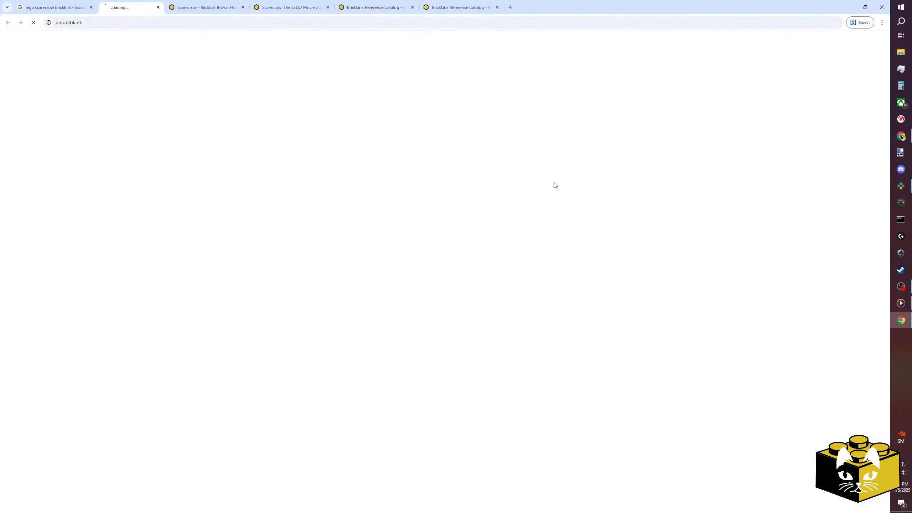
pyautogui.click(54, 6)
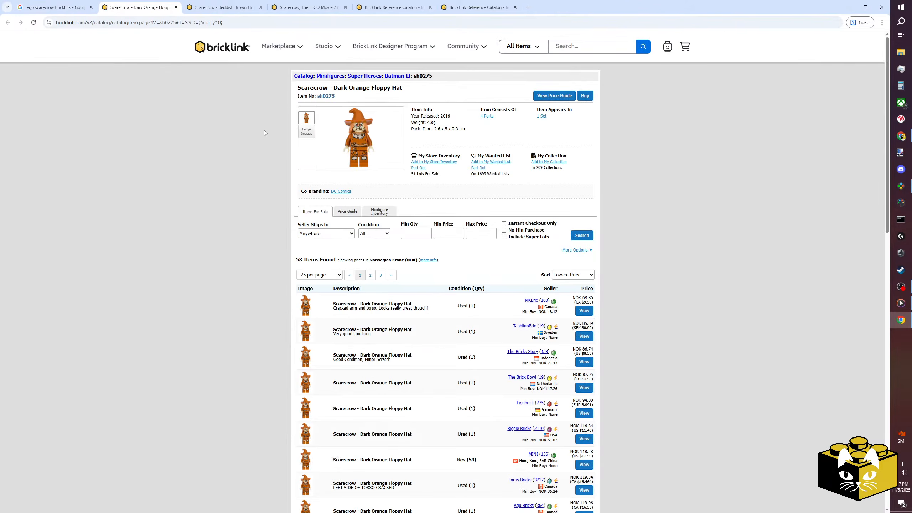
pyautogui.click(486, 116)
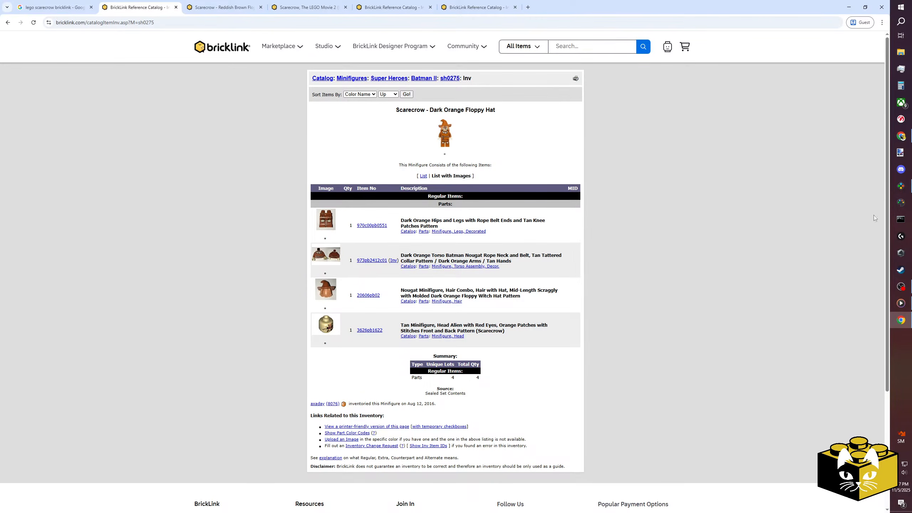
# Search the Studio part library for the Dark Orange scarecrow's torso with "973pb2412", then shorten the search to "973pb".
pyautogui.hotkey('alt', 'Tab')
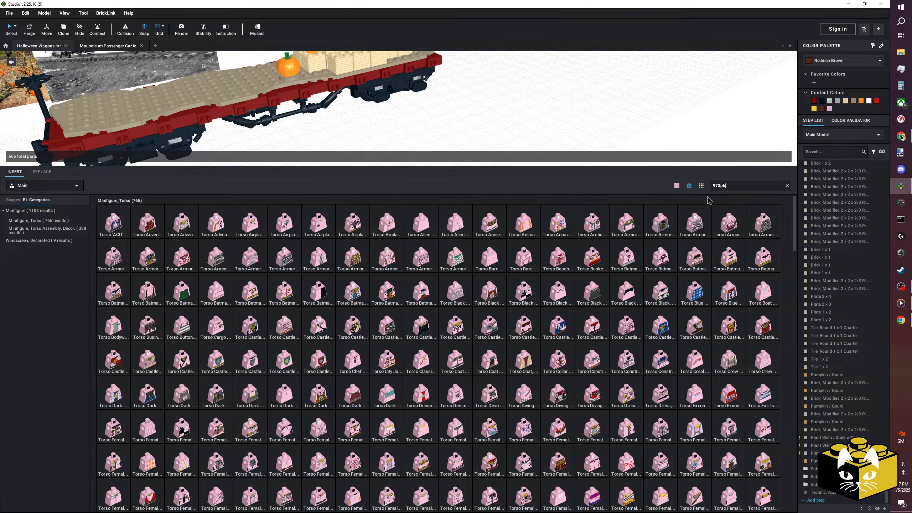
pyautogui.write('2412')
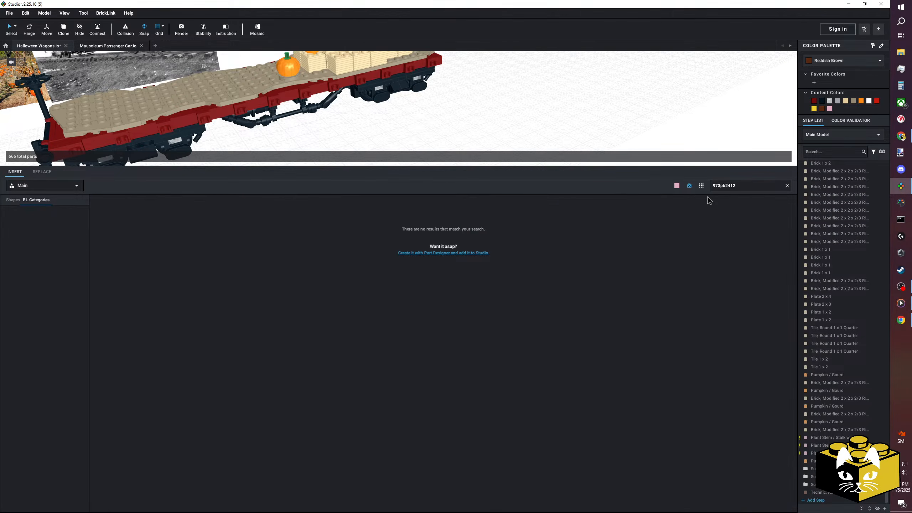
pyautogui.press('BackSpace')
pyautogui.press('BackSpace')
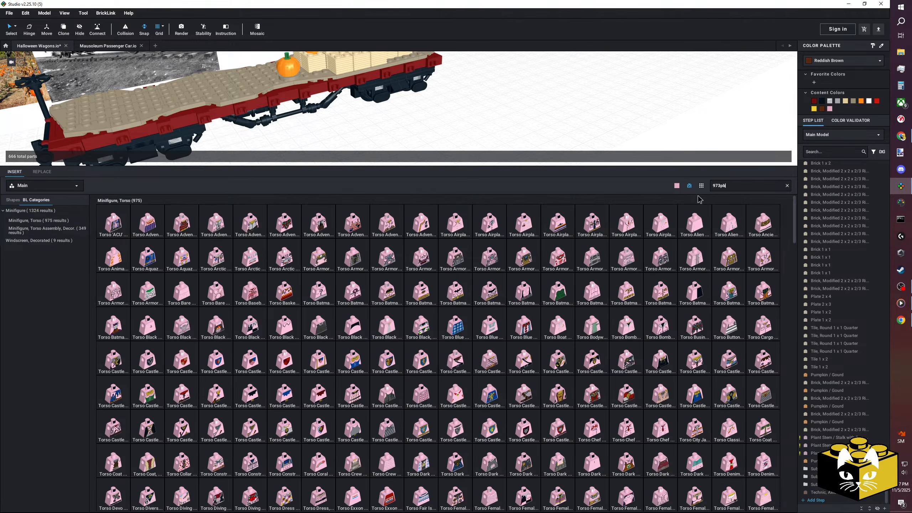
# Return to the browser and show the BrickLink page of the Reddish Brown Floppy Hat scarecrow, sh0391.
pyautogui.moveTo(901, 136)
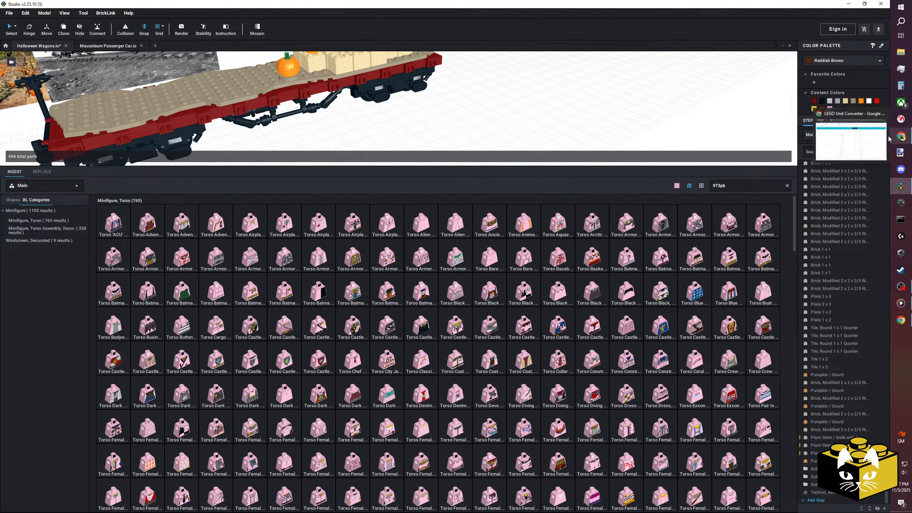
pyautogui.click(858, 138)
pyautogui.click(900, 319)
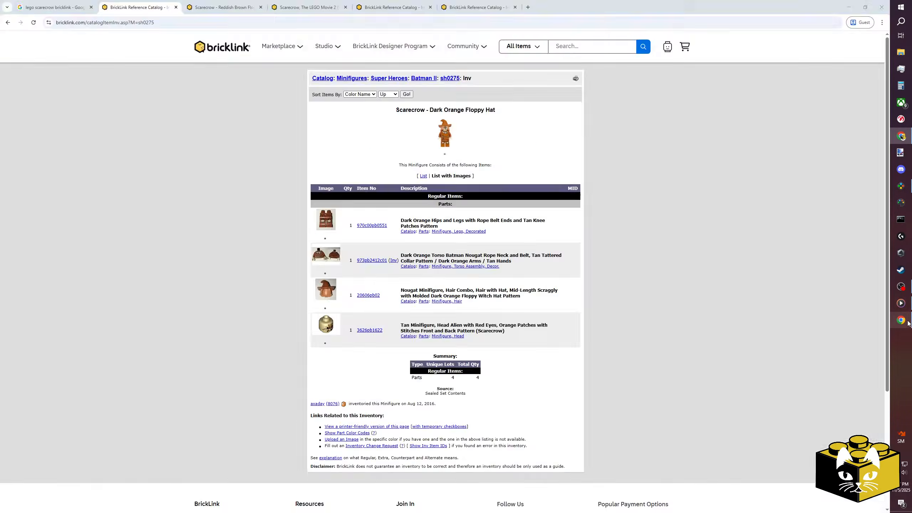
pyautogui.click(192, 3)
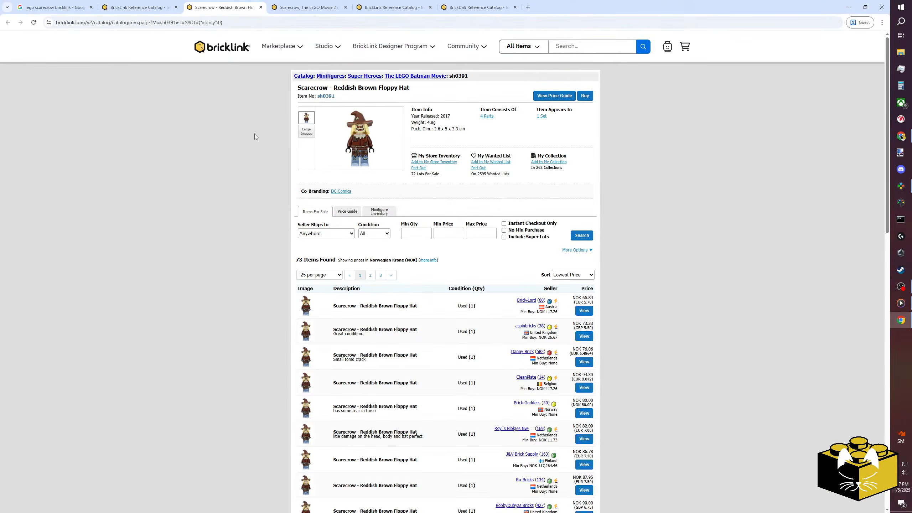
# Open the parts inventory of the Reddish Brown Floppy Hat scarecrow, sh0391, and look through the other open scarecrow pages.
pyautogui.click(487, 116)
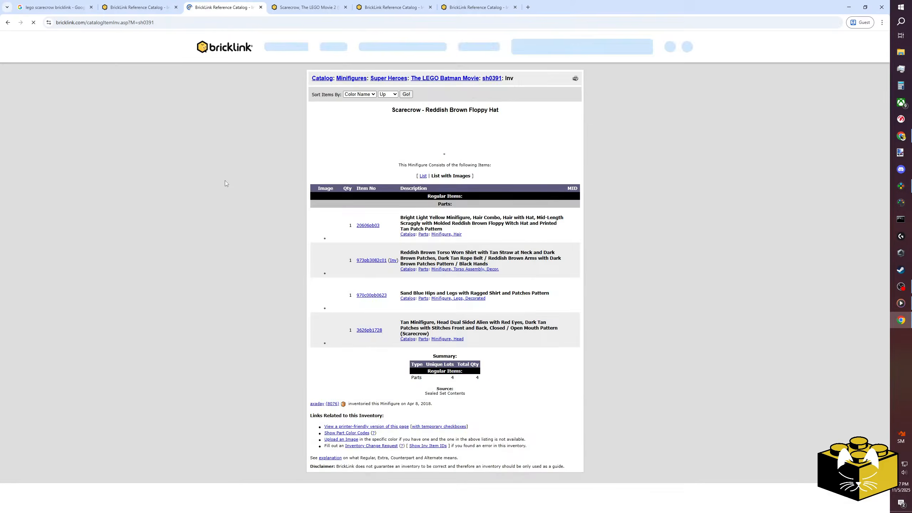
pyautogui.click(477, 8)
pyautogui.click(410, 4)
pyautogui.click(309, 5)
pyautogui.click(250, 5)
pyautogui.click(305, 3)
pyautogui.click(240, 3)
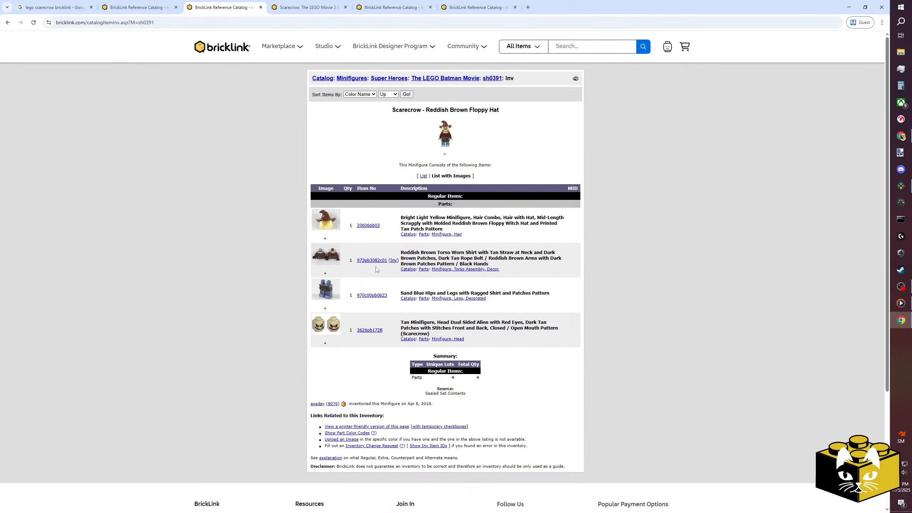
# Switch to Studio and search the part library for the sh0391 scarecrow's torso with "973pb30".
pyautogui.click(901, 186)
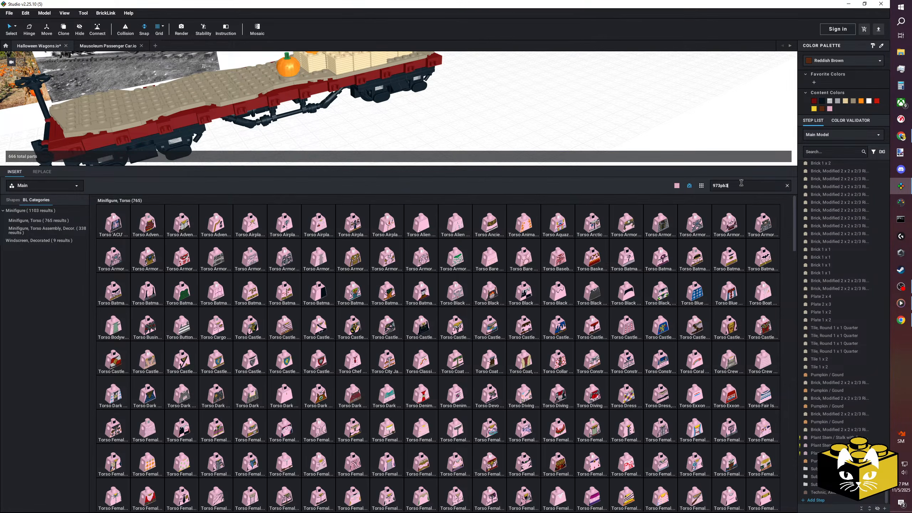
pyautogui.write('0')
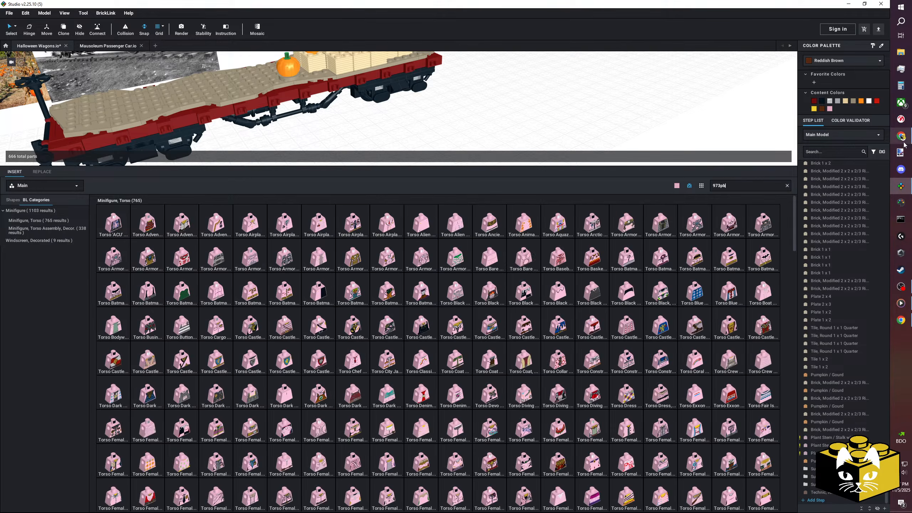
# Return to the browser and open the parts inventory of The LEGO Movie 2 scarecrow, tlm165.
pyautogui.click(902, 321)
pyautogui.click(294, 7)
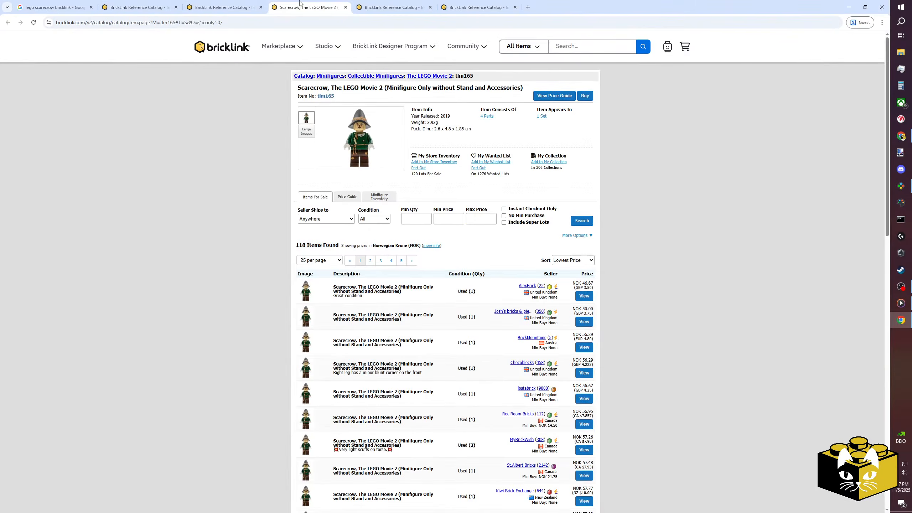
pyautogui.click(492, 118)
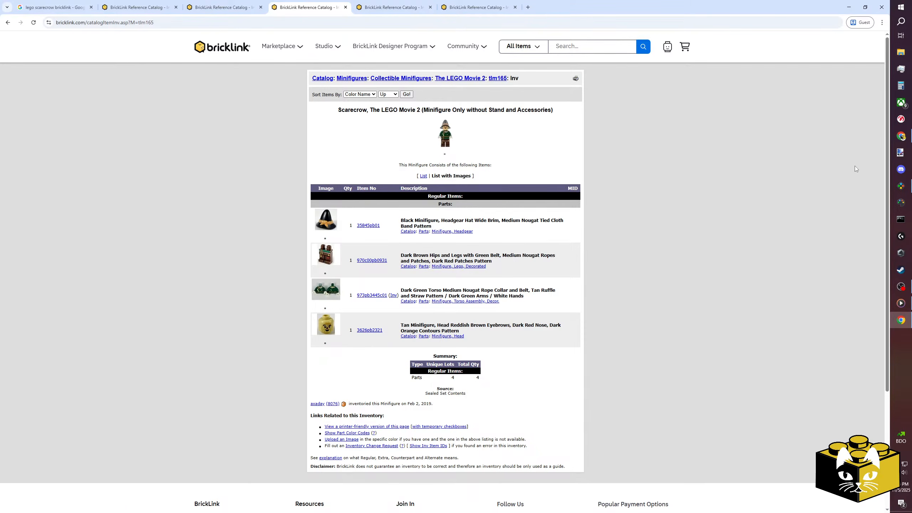
# Switch to Studio, search the part library for the tlm165 scarecrow's torso with "973pb344", and clear the search.
pyautogui.click(900, 186)
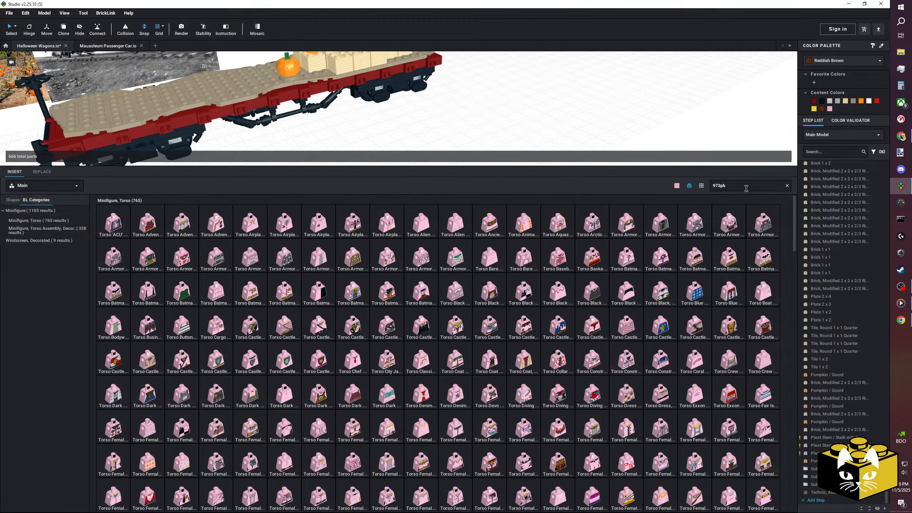
pyautogui.write('344')
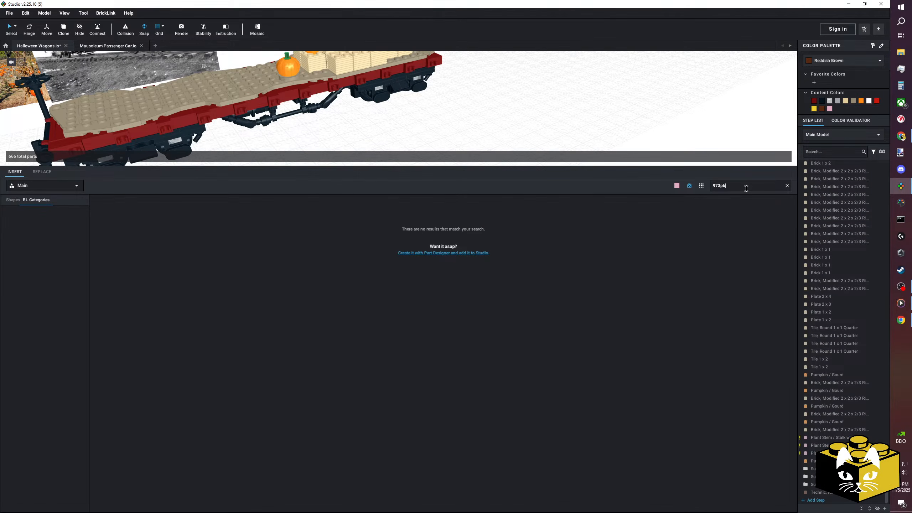
pyautogui.press('BackSpace')
pyautogui.press('BackSpace')
pyautogui.press('BackSpace')
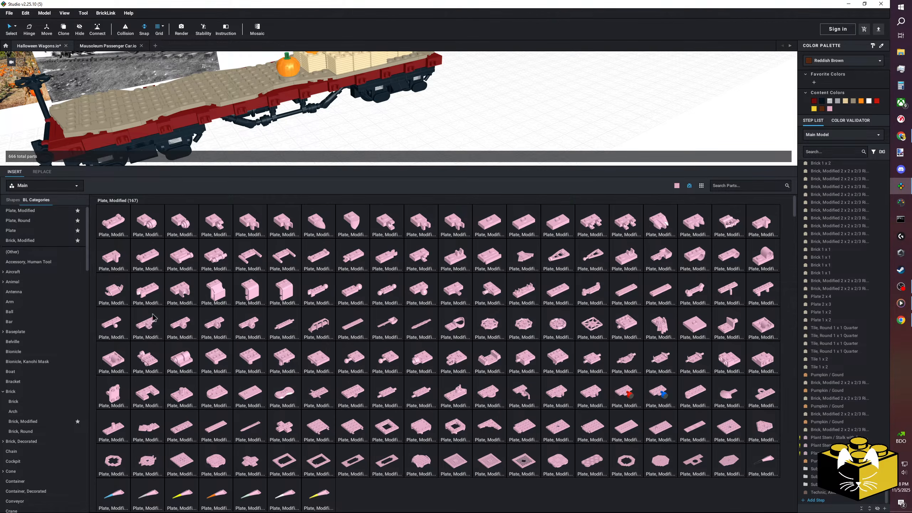
# Show the "Minifigure, Torso" category in the part library.
pyautogui.scroll(-3, 60, 329)
pyautogui.scroll(-9, 59, 329)
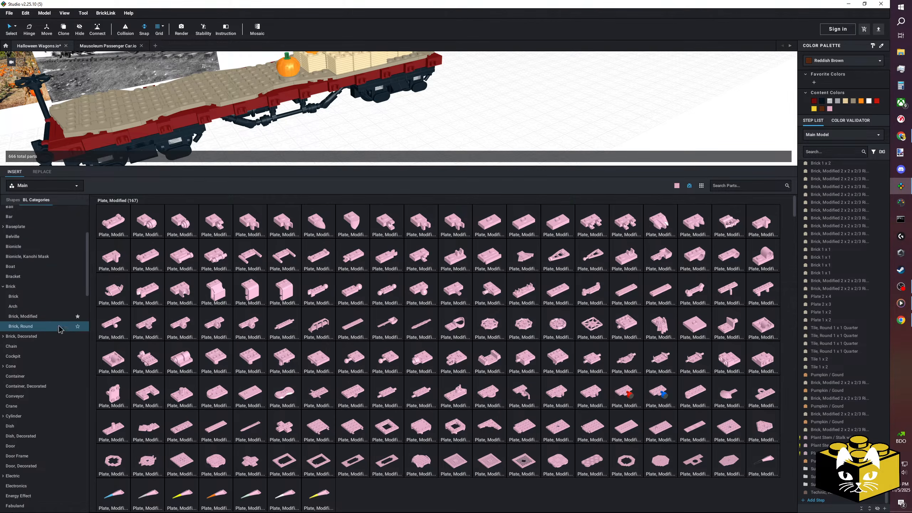
pyautogui.scroll(-3, 53, 366)
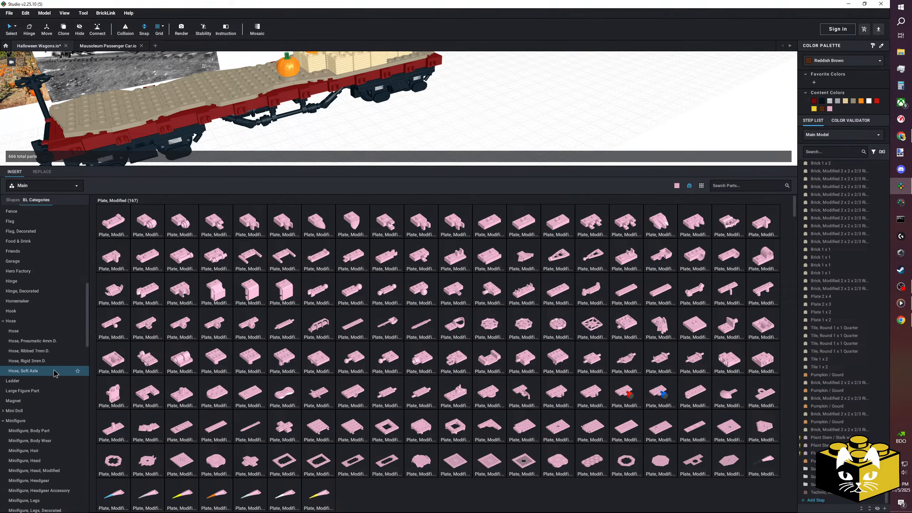
pyautogui.click(48, 469)
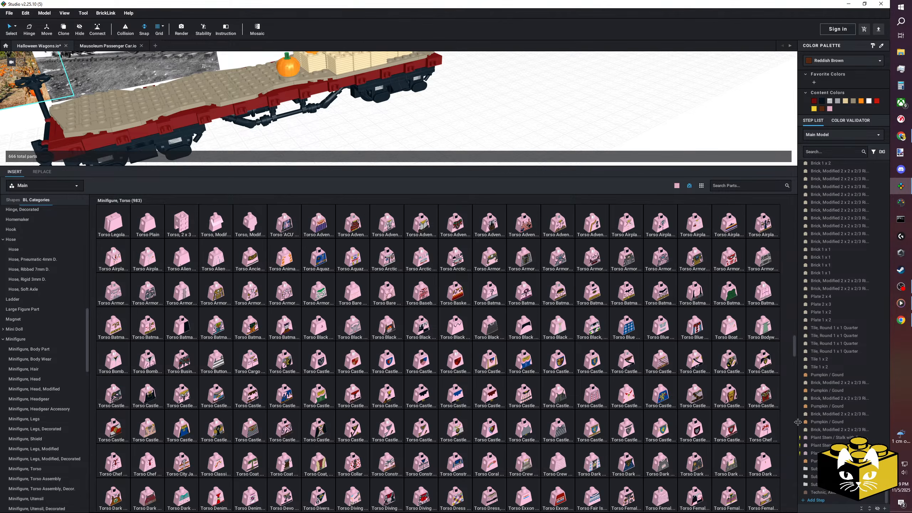
# Widen the colour and step list area slightly and enlarge the torso thumbnails in the part library.
pyautogui.moveTo(797, 422)
pyautogui.mouseDown()
pyautogui.moveTo(812, 422)
pyautogui.moveTo(786, 424)
pyautogui.mouseUp()
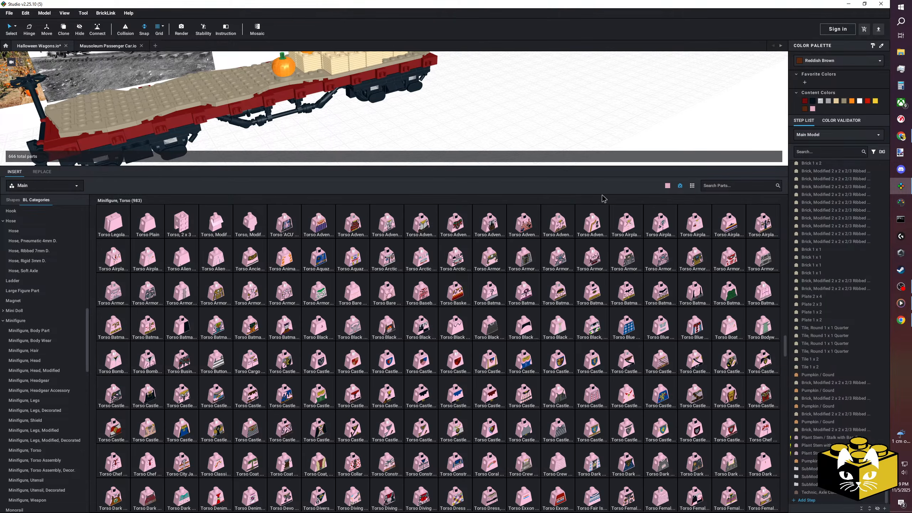
pyautogui.click(691, 186)
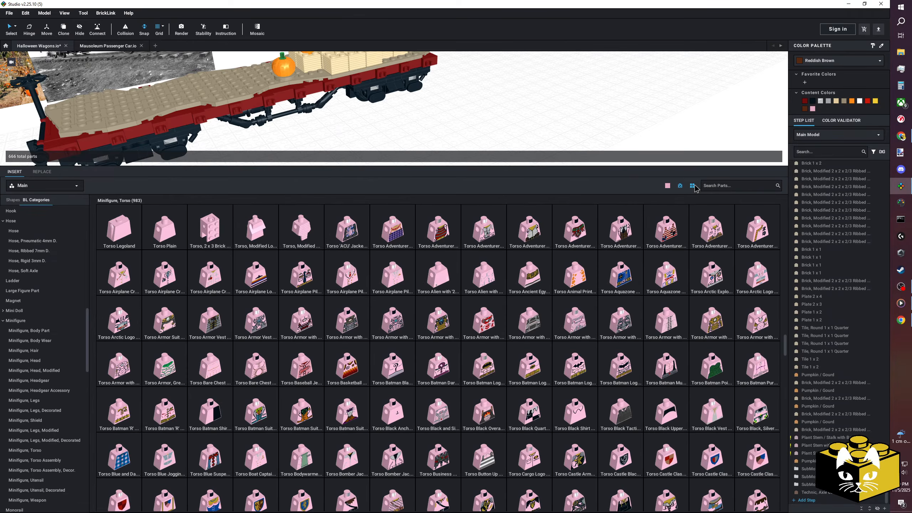
pyautogui.click(692, 185)
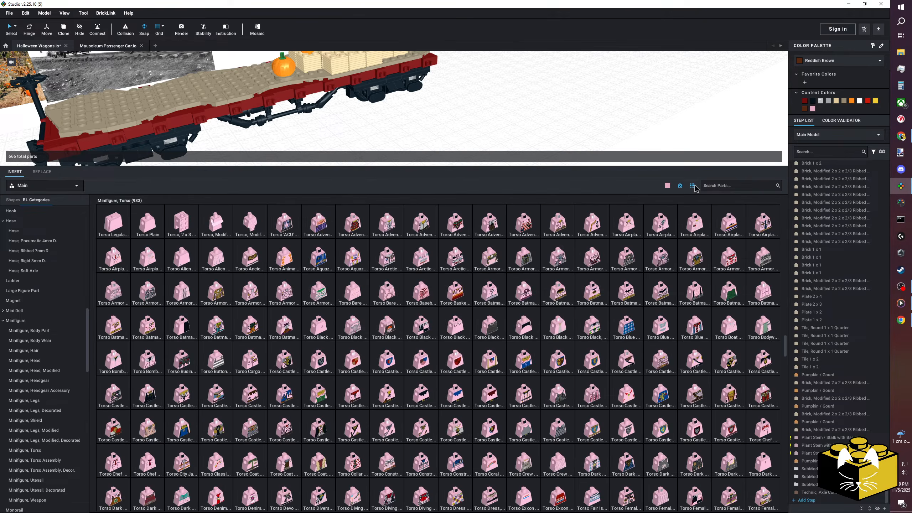
pyautogui.click(692, 185)
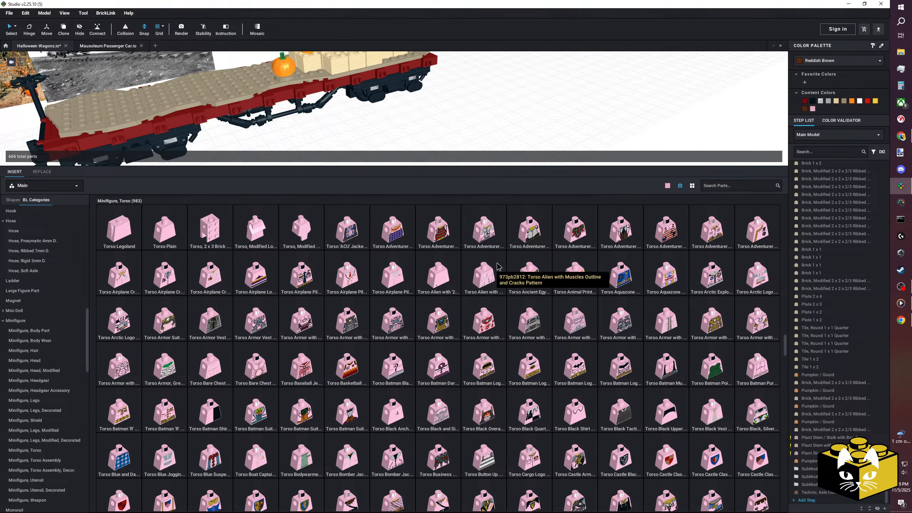
# Place the Castle Fantasy Era Peasant Shirt torso on the ground beyond the wagon and colour it Dark Tan.
pyautogui.scroll(-1, 498, 266)
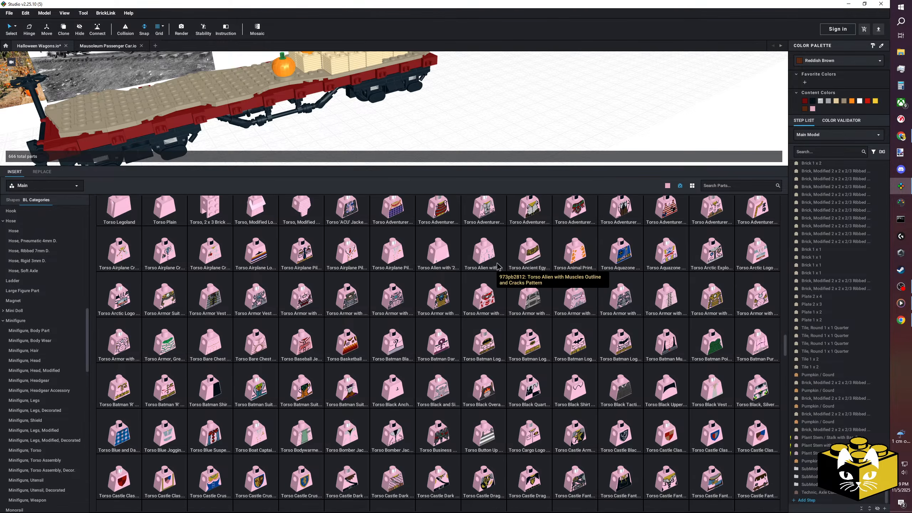
pyautogui.scroll(-4, 497, 266)
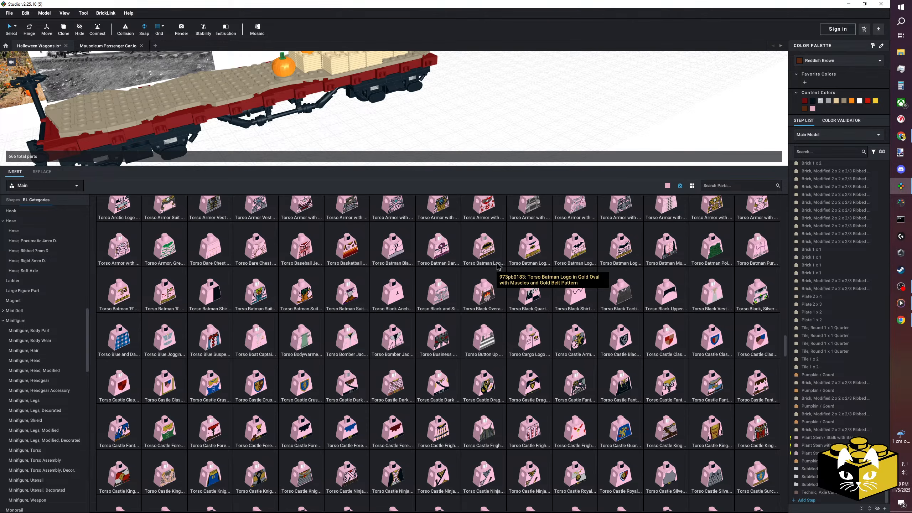
pyautogui.moveTo(757, 383); pyautogui.dragTo(580, 107)
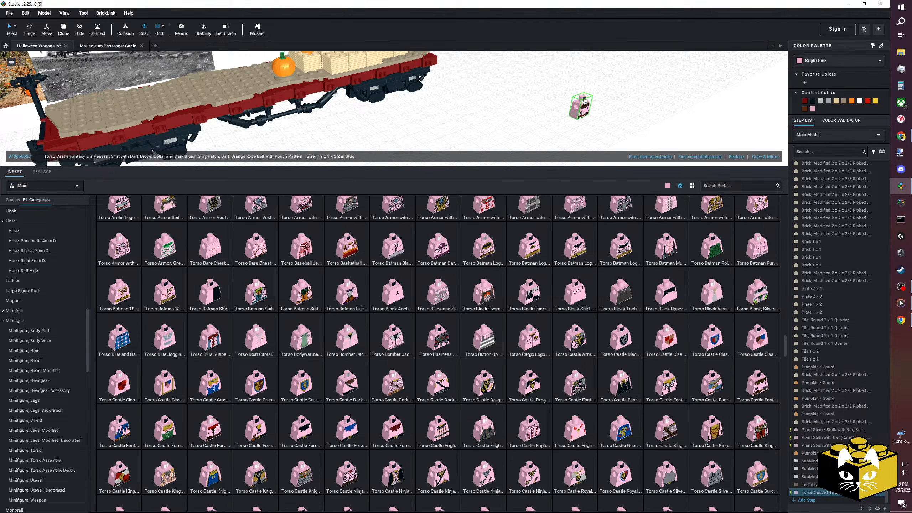
pyautogui.moveTo(651, 128); pyautogui.dragTo(495, 131, button='middle')
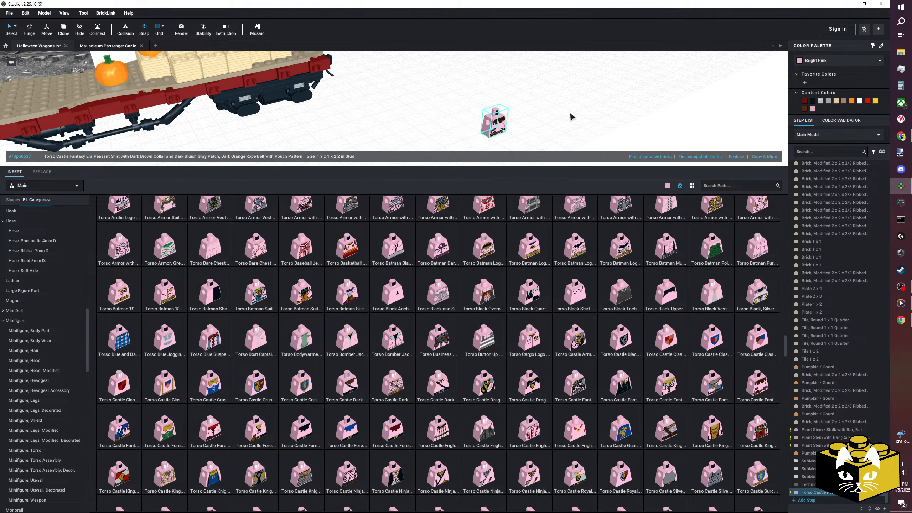
pyautogui.click(835, 64)
pyautogui.click(830, 71)
pyautogui.click(616, 136)
pyautogui.moveTo(605, 136); pyautogui.dragTo(599, 126, button='middle')
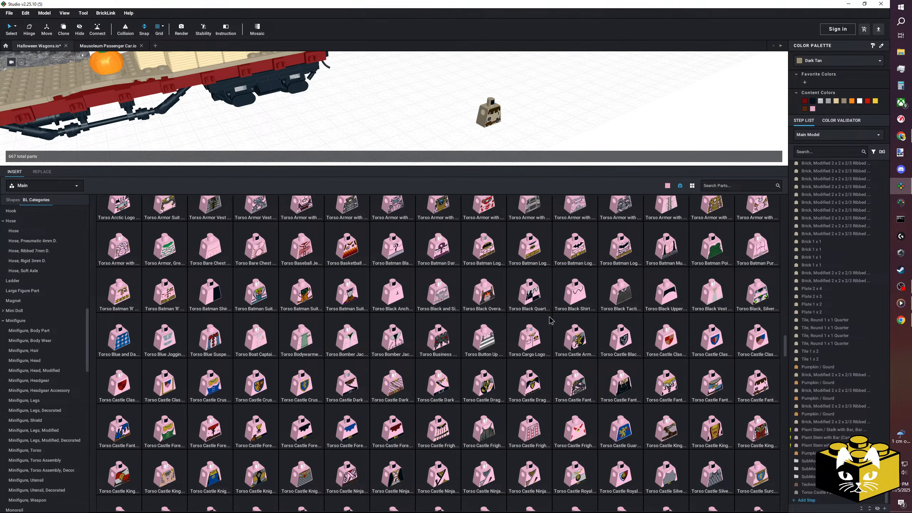
# Place the Castle Forestman Red Collar torso near the Dark Tan torso and colour it Green.
pyautogui.moveTo(219, 435); pyautogui.dragTo(382, 142)
pyautogui.scroll(10, 478, 123)
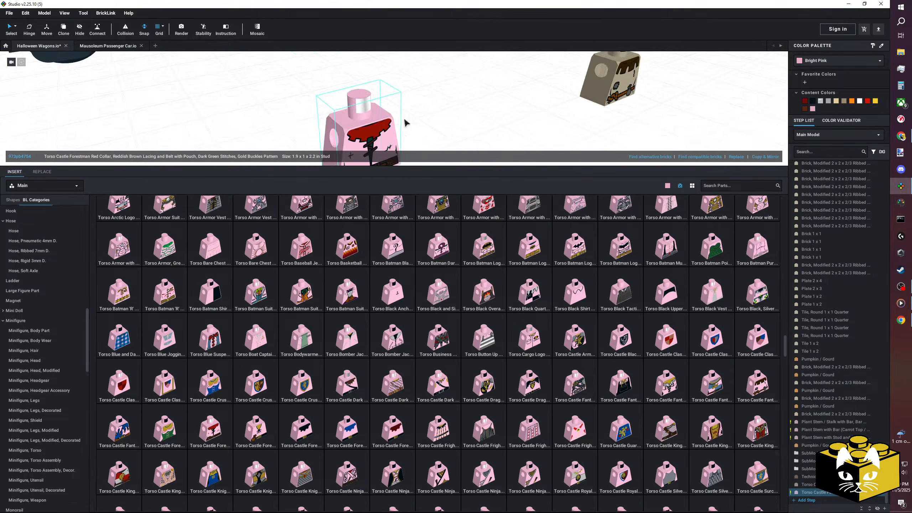
pyautogui.scroll(-6, 437, 82)
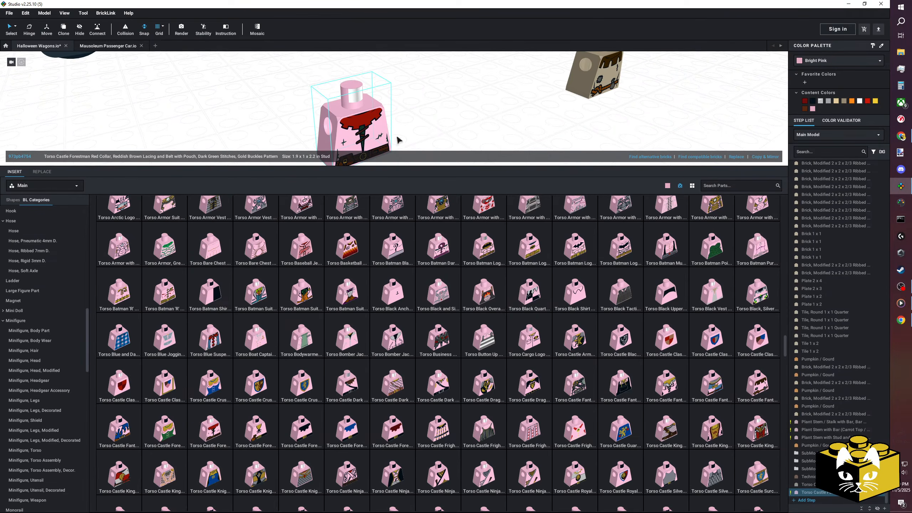
pyautogui.click(832, 60)
pyautogui.click(833, 70)
pyautogui.click(539, 131)
pyautogui.scroll(-4, 539, 129)
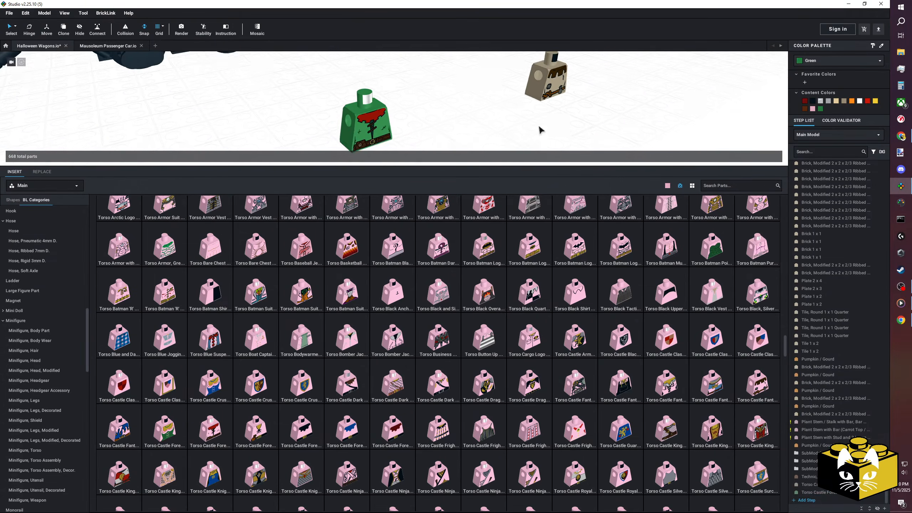
# Delete the green Castle Forestman torso from the model.
pyautogui.click(377, 142)
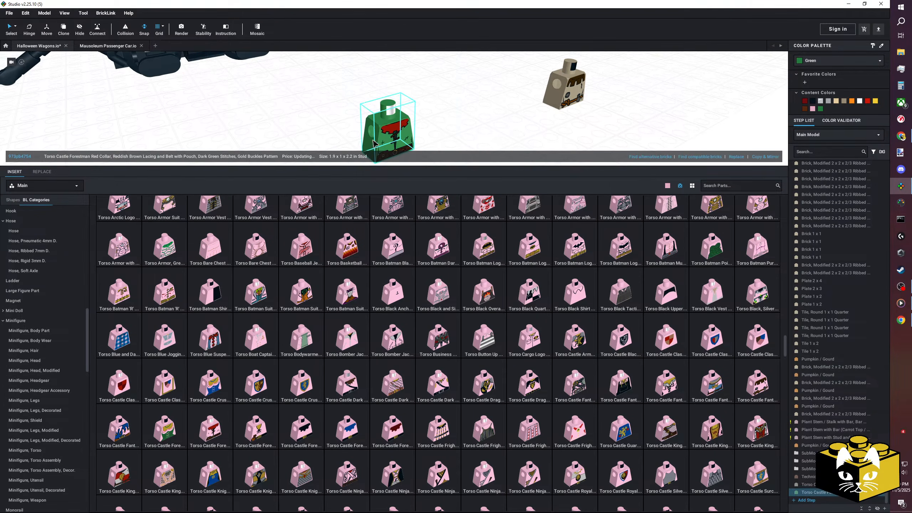
pyautogui.click(458, 127)
pyautogui.click(391, 140)
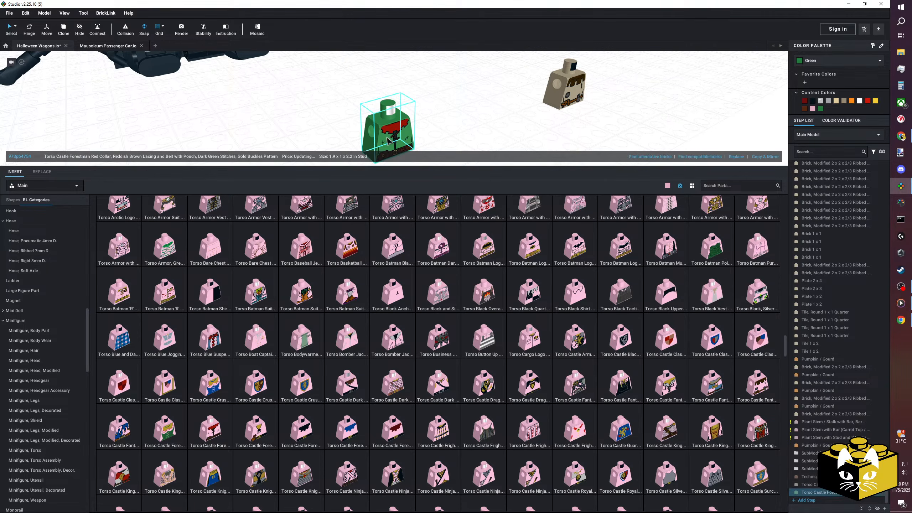
pyautogui.press('Delete')
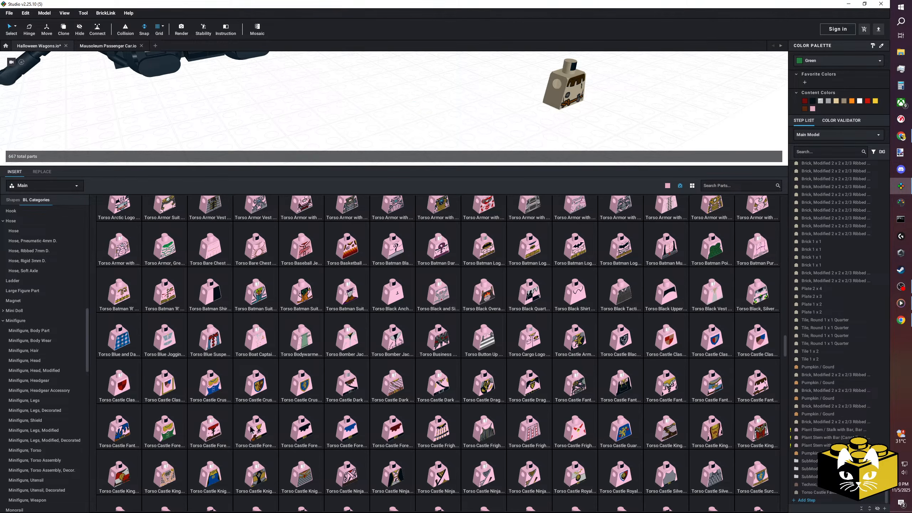
# Look through the remaining printed torsos in the part library, from the Castle designs to the Female and Fire designs.
pyautogui.scroll(-4, 251, 429)
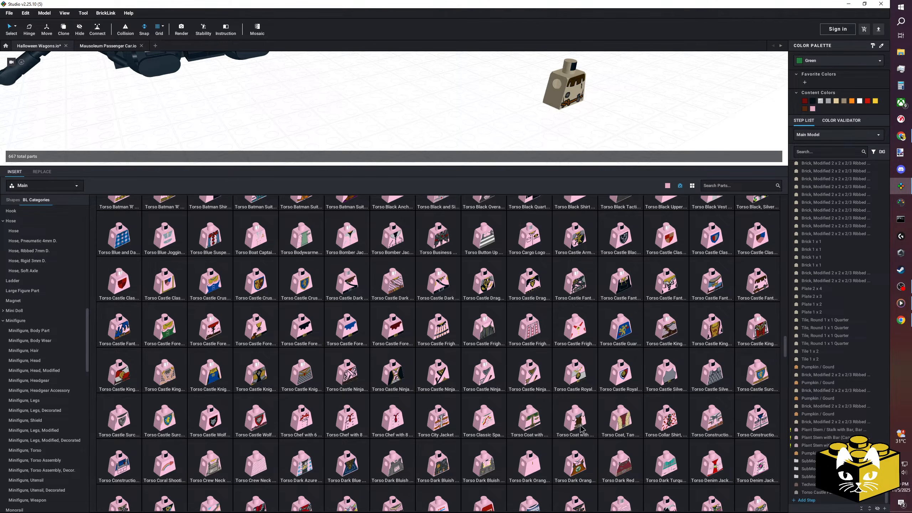
pyautogui.scroll(-2, 305, 419)
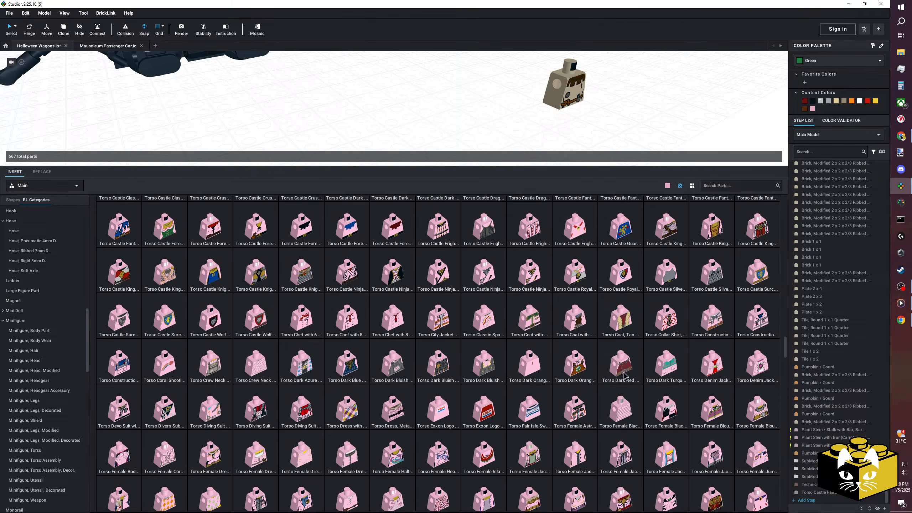
pyautogui.scroll(-1, 233, 406)
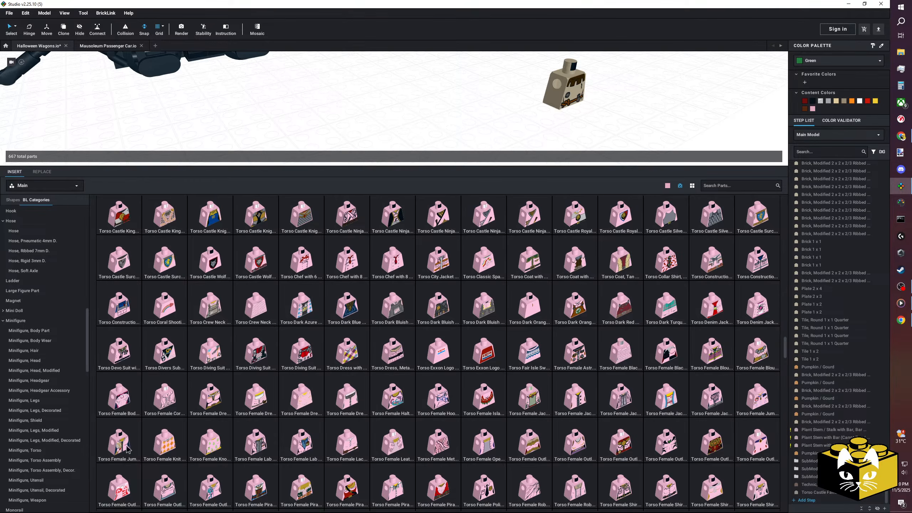
pyautogui.scroll(-1, 138, 449)
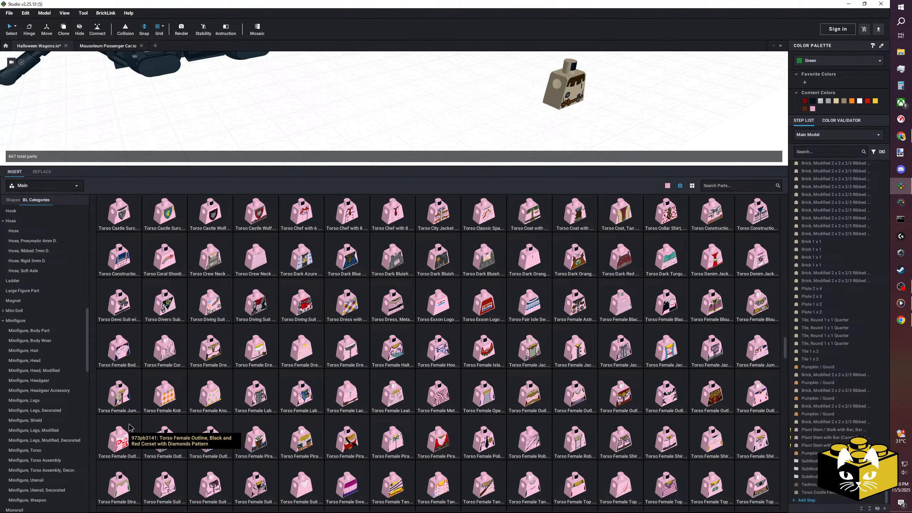
pyautogui.scroll(-1, 121, 443)
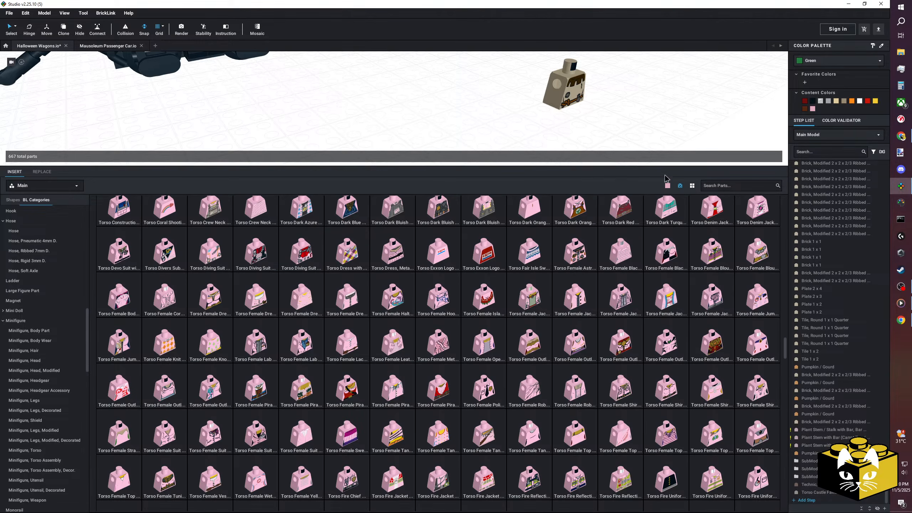
# Set the part library colour to Glow In Dark White and hide parts unavailable in that colour.
pyautogui.click(667, 185)
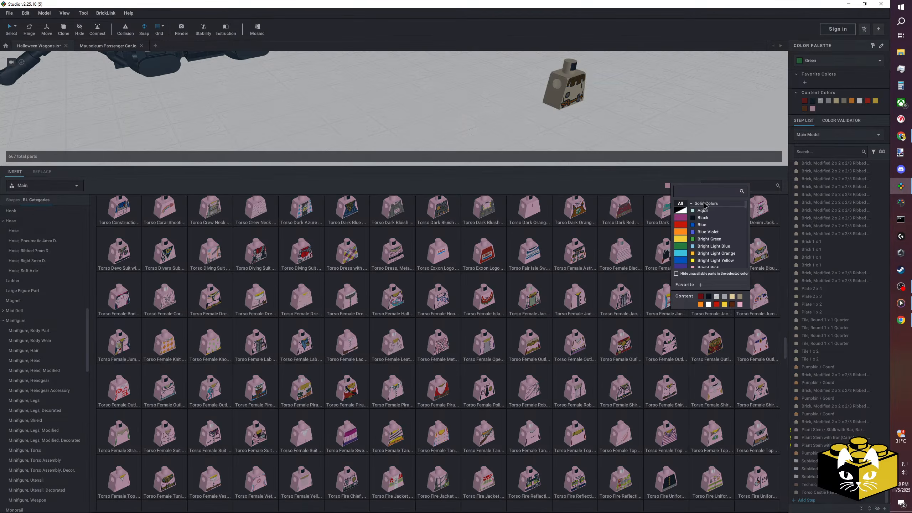
pyautogui.write('glow')
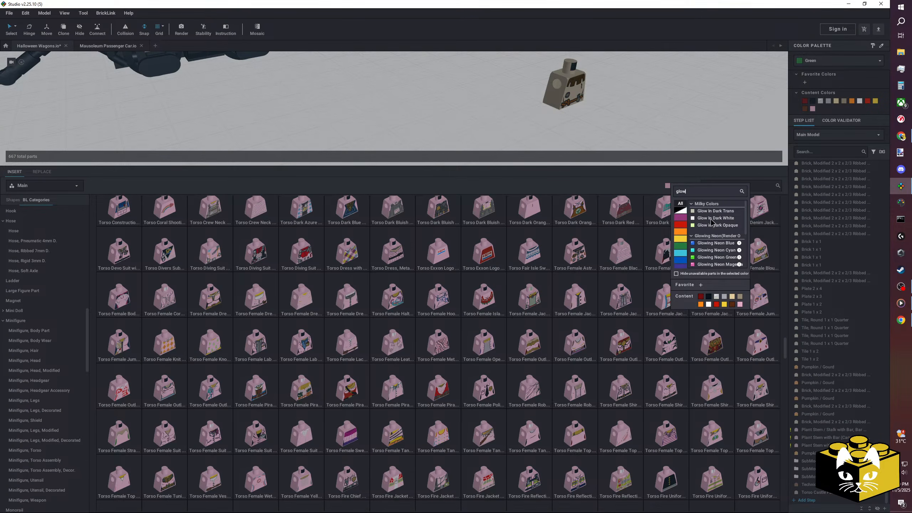
pyautogui.click(711, 225)
pyautogui.click(680, 185)
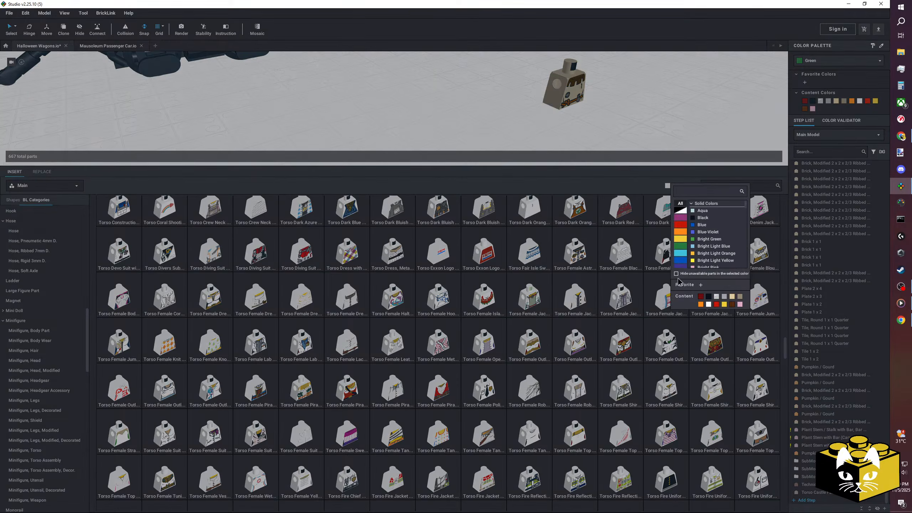
pyautogui.click(615, 127)
# Place the Black Standard Skull head and the Alien Ghost head in Glow In Dark White on the ground near the torso.
pyautogui.scroll(-10, 405, 292)
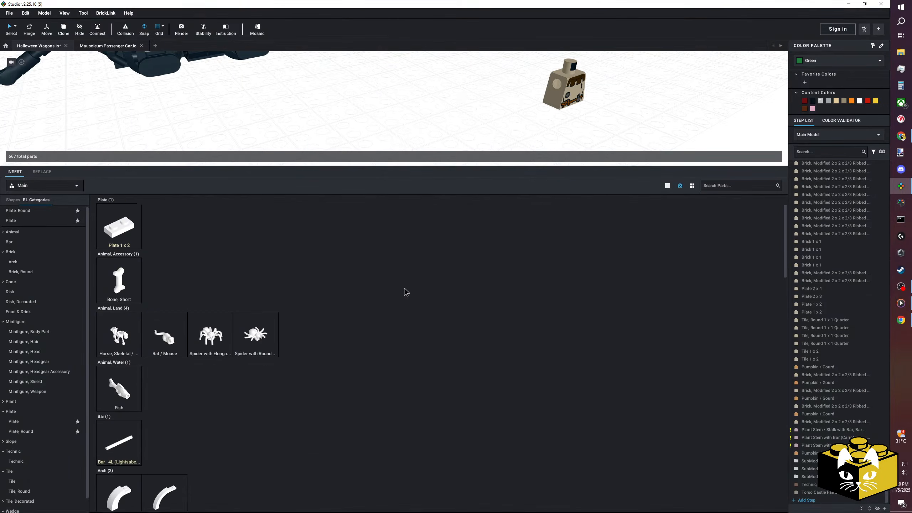
pyautogui.scroll(-8, 404, 289)
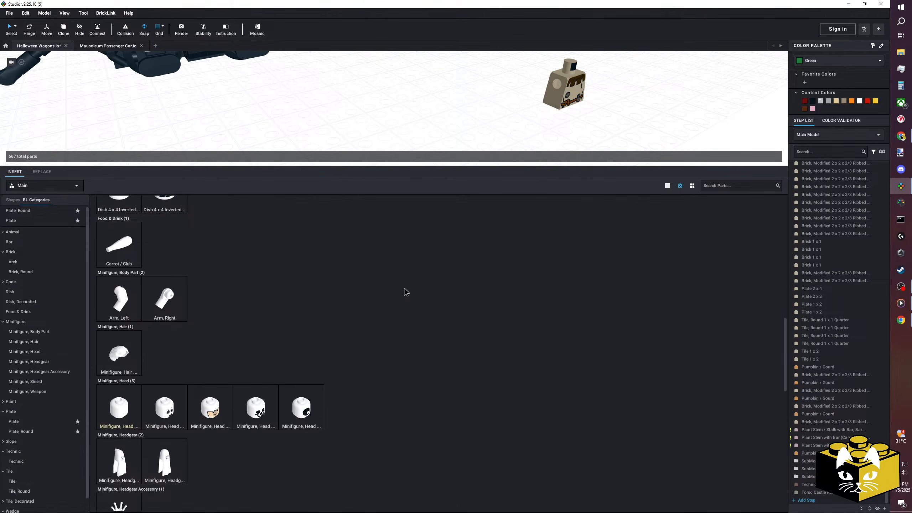
pyautogui.moveTo(256, 408); pyautogui.dragTo(373, 115)
pyautogui.press('Escape')
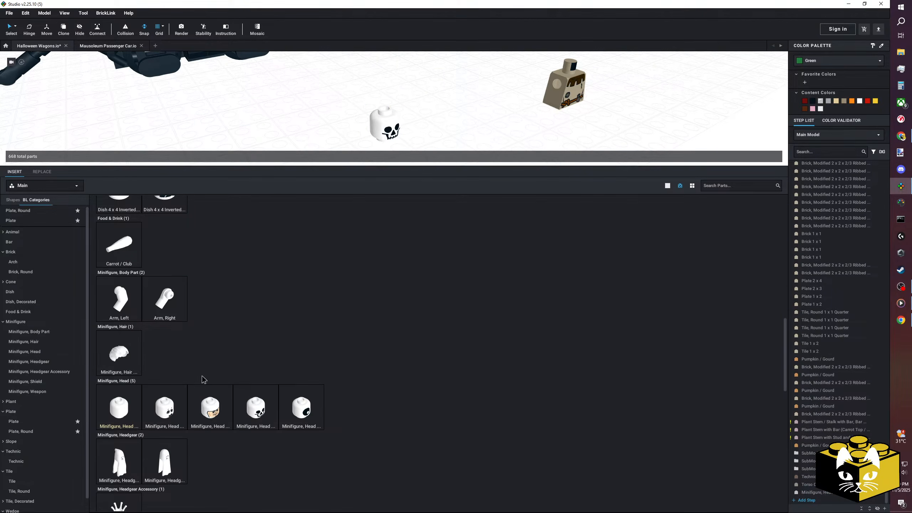
pyautogui.moveTo(178, 406); pyautogui.dragTo(300, 126)
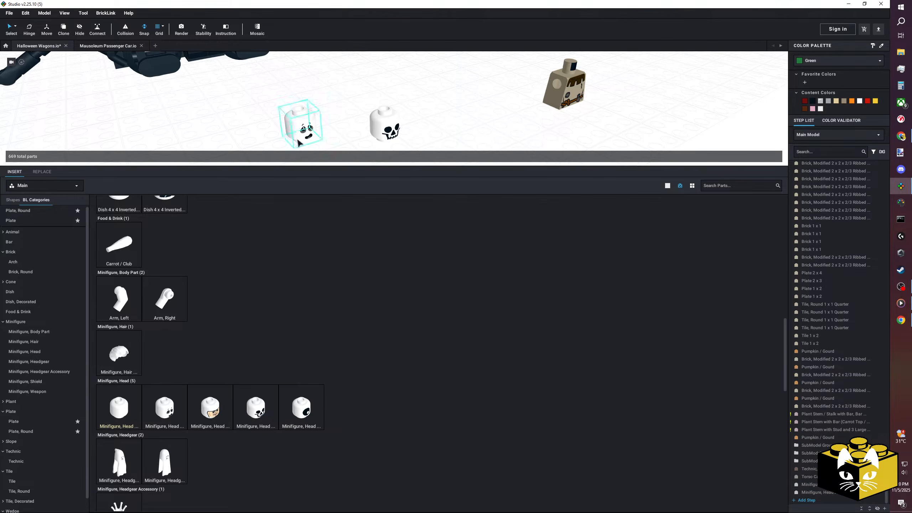
pyautogui.press('Escape')
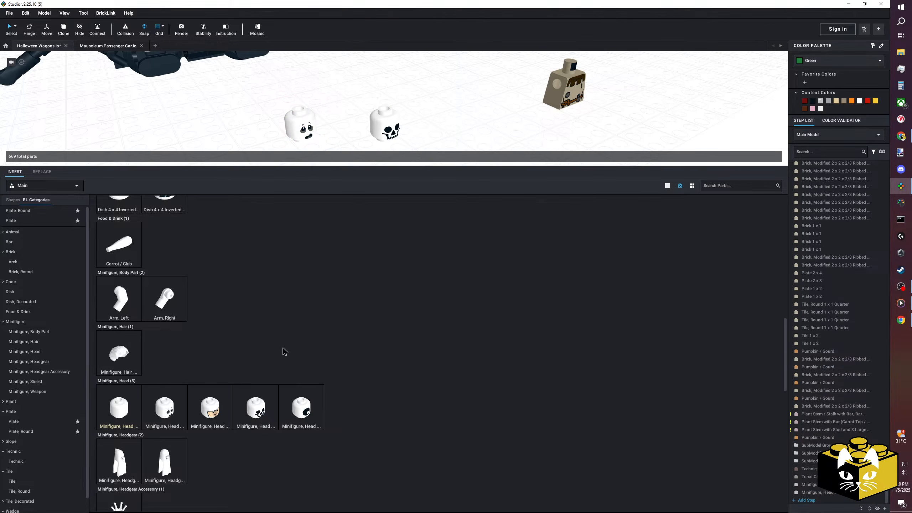
# Change the part library colour filter to Glow in Dark Opaque.
pyautogui.scroll(-2, 285, 351)
pyautogui.scroll(3, 340, 336)
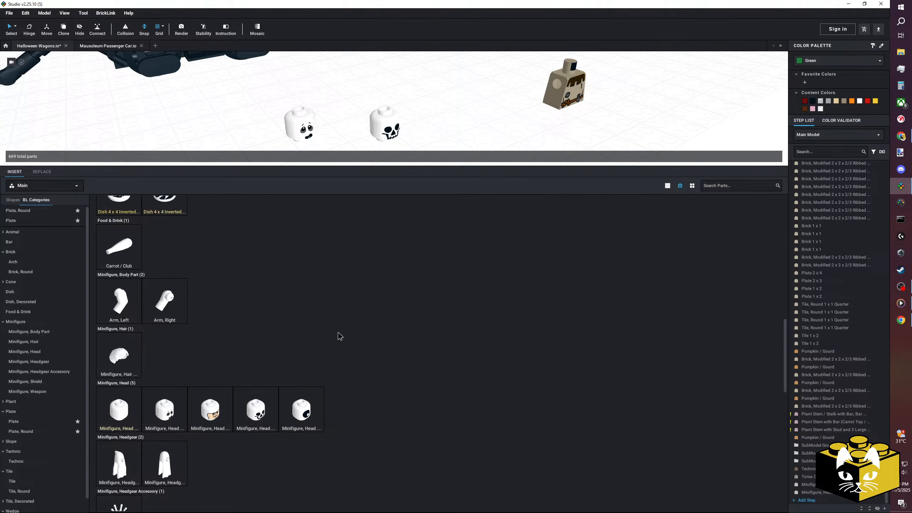
pyautogui.click(668, 186)
pyautogui.write('glow')
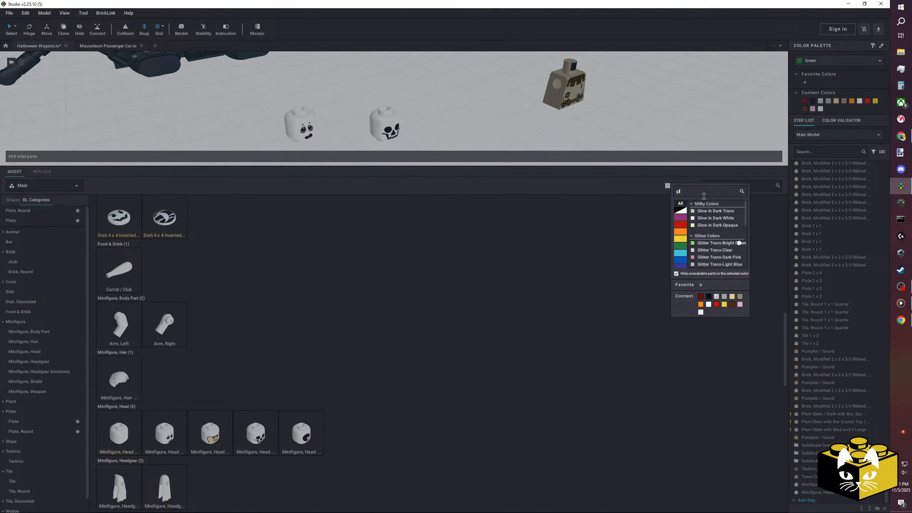
pyautogui.click(725, 225)
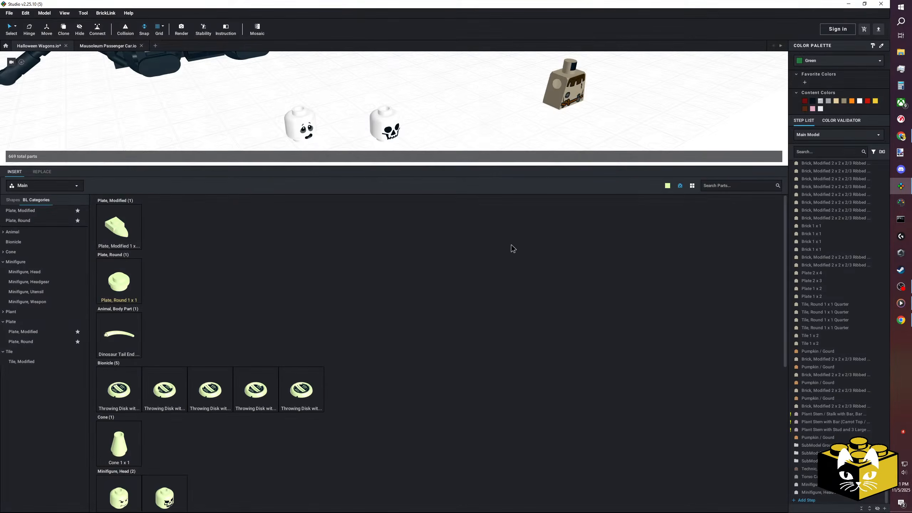
# Place the Arched Eyebrow and Squint head and the Skull Evil head in Glow in Dark Opaque beside the white heads.
pyautogui.scroll(-1, 473, 283)
pyautogui.moveTo(119, 445); pyautogui.dragTo(255, 124)
pyautogui.moveTo(165, 446); pyautogui.dragTo(330, 114)
pyautogui.click(456, 128)
pyautogui.scroll(-1, 432, 298)
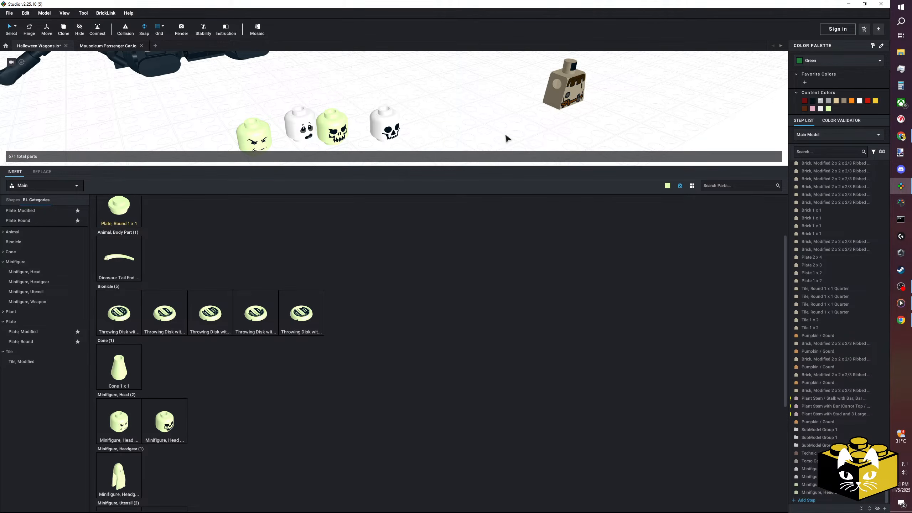
# Compare the colours and part details of the four placed glow-in-the-dark minifigure heads.
pyautogui.click(252, 134)
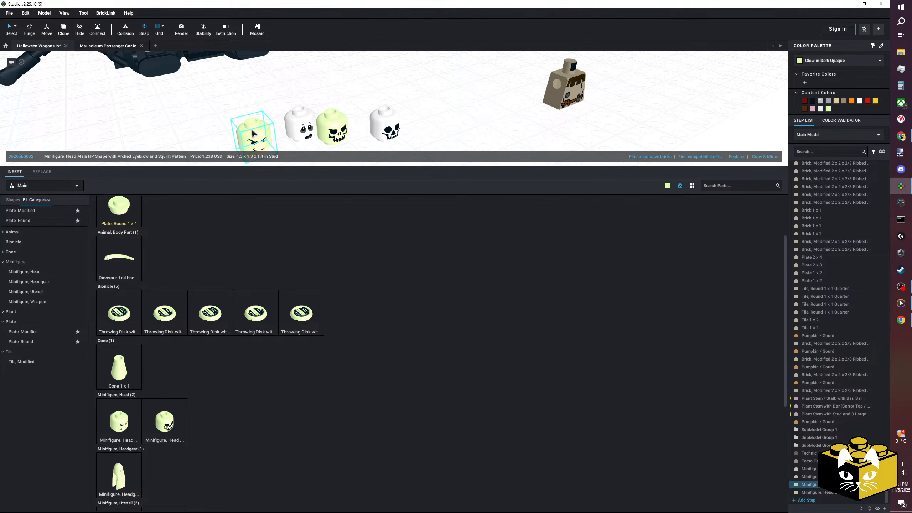
pyautogui.click(332, 128)
pyautogui.click(386, 127)
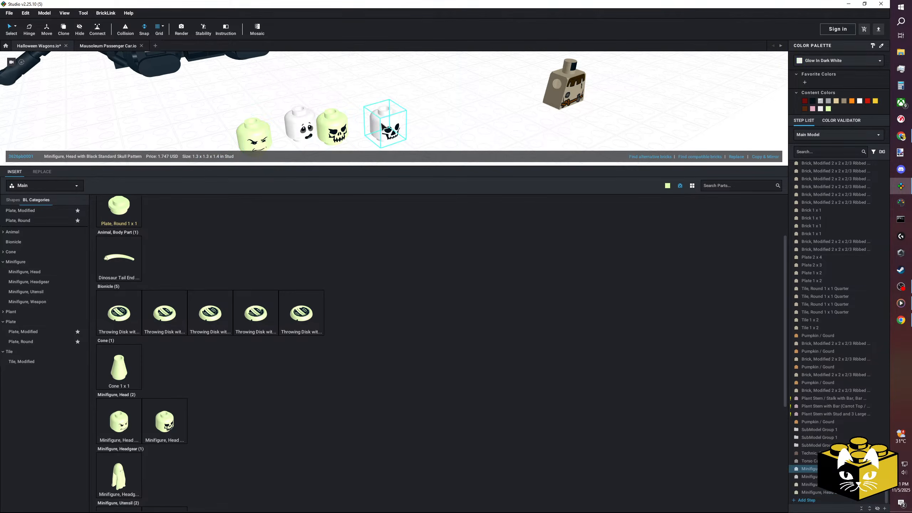
pyautogui.click(301, 126)
pyautogui.click(329, 126)
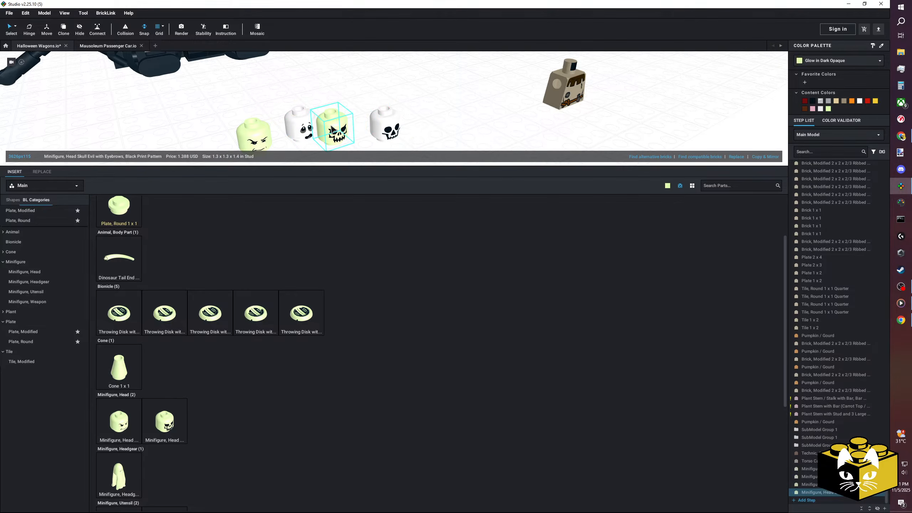
pyautogui.click(291, 127)
pyautogui.click(329, 128)
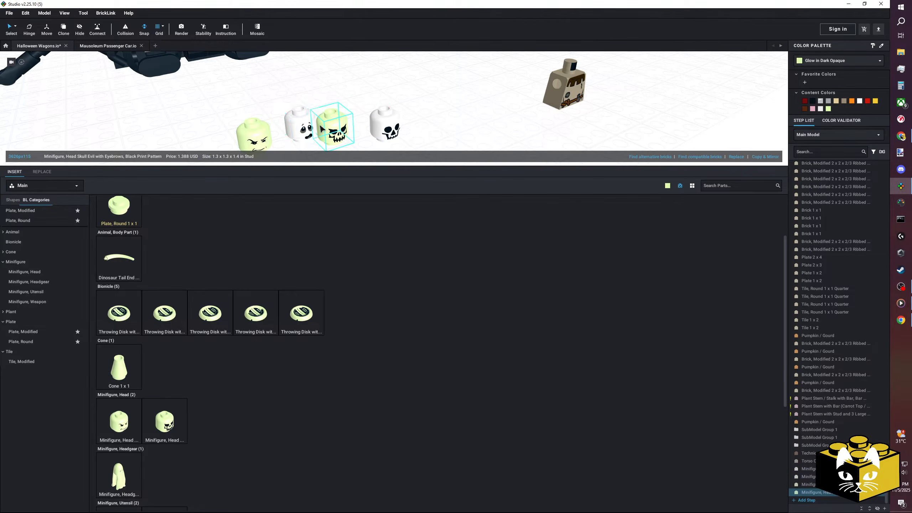
# Move the Alien Ghost head away from the evil skull head so the two stand apart.
pyautogui.click(309, 127)
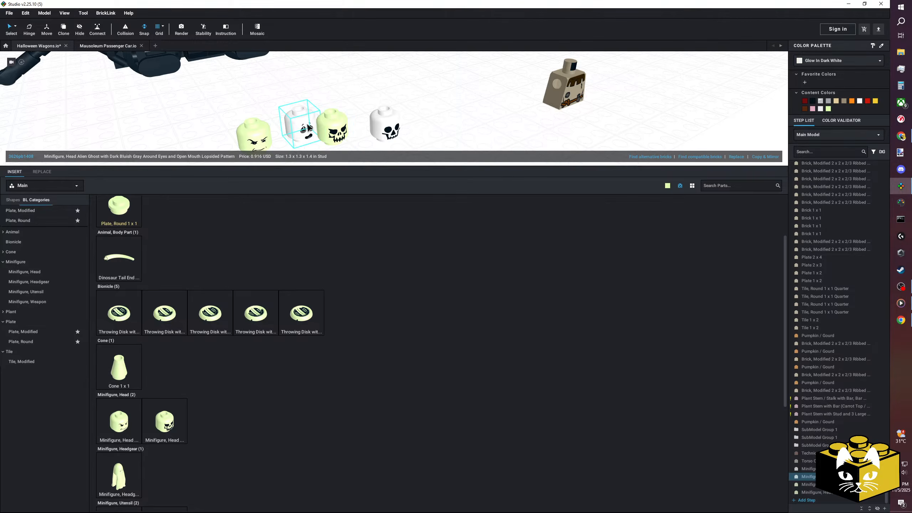
pyautogui.moveTo(309, 127); pyautogui.dragTo(287, 109)
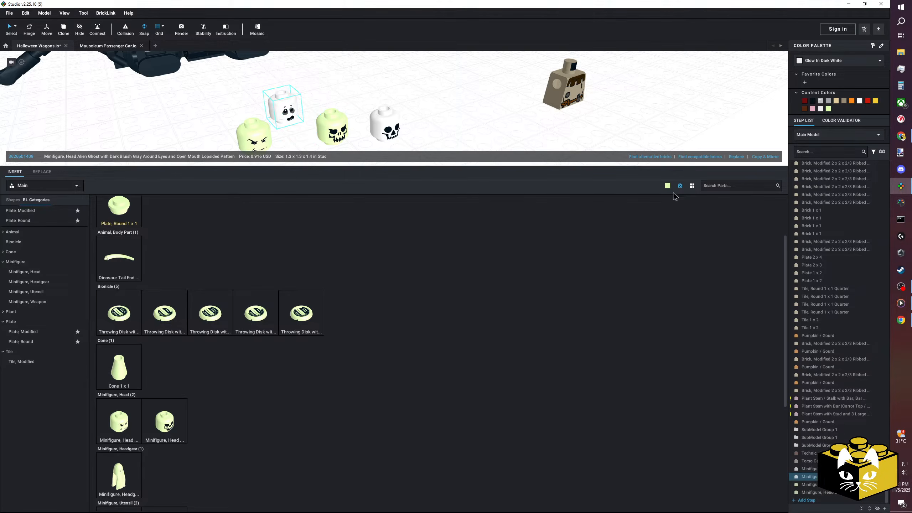
# Filter the part library to Glow In Dark Trans to check which parts come in that colour.
pyautogui.click(667, 185)
pyautogui.click(691, 196)
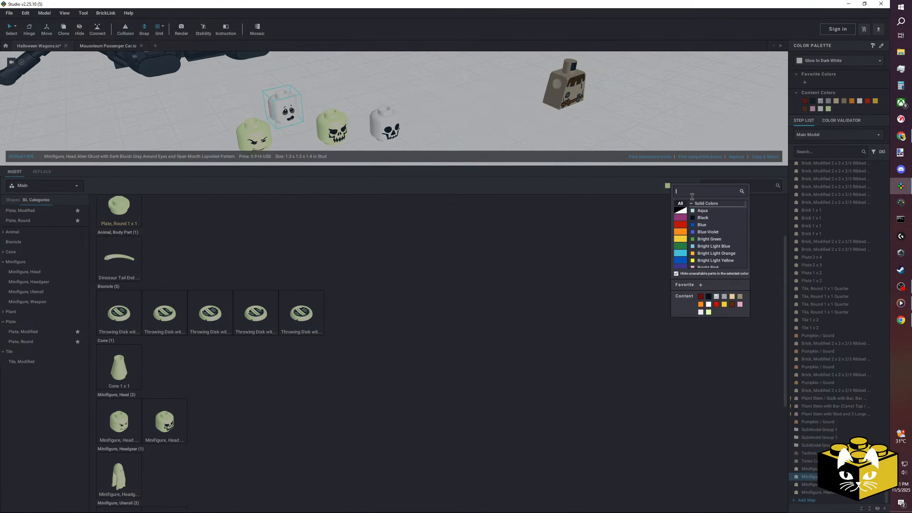
pyautogui.write('glow')
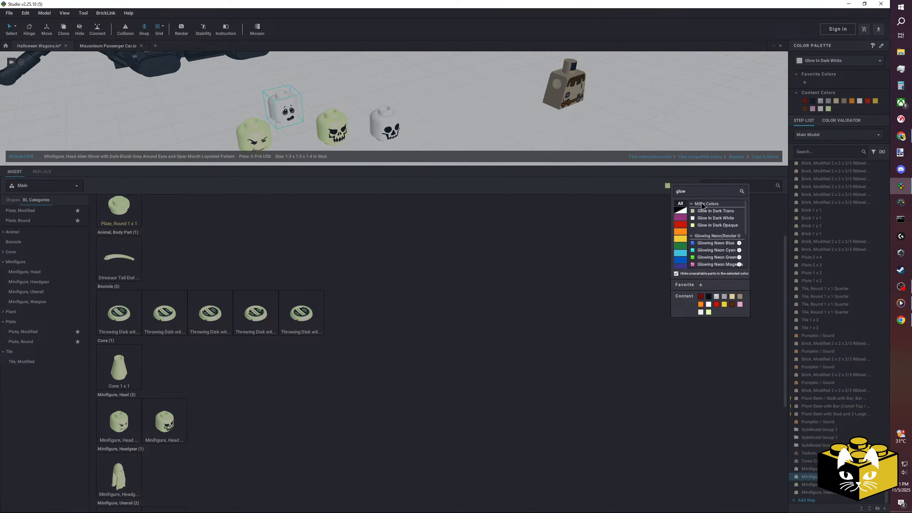
pyautogui.click(694, 217)
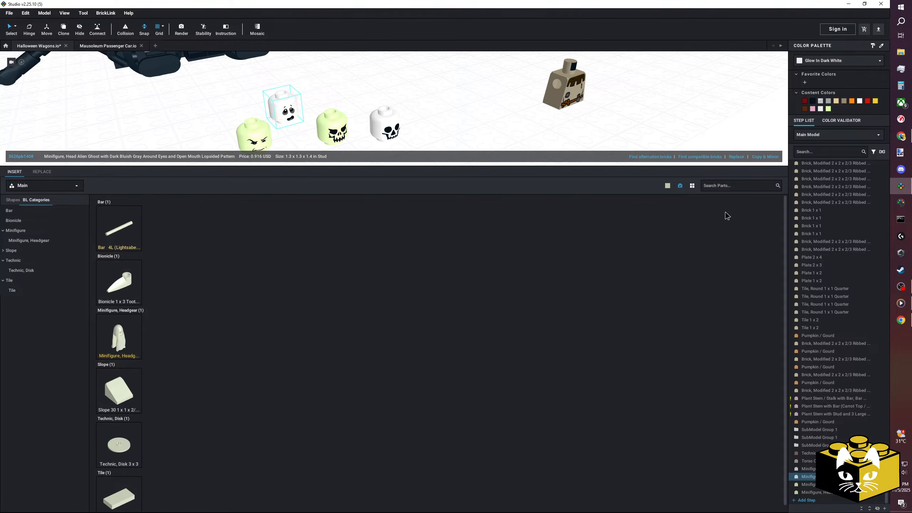
# Filter the part library to Glow in Dark Opaque and look through the parts available in that colour.
pyautogui.click(667, 186)
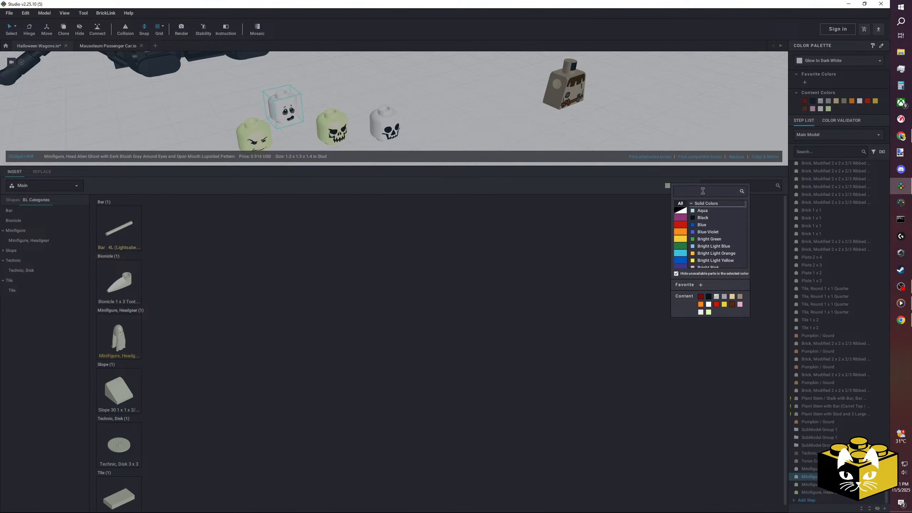
pyautogui.write('glow')
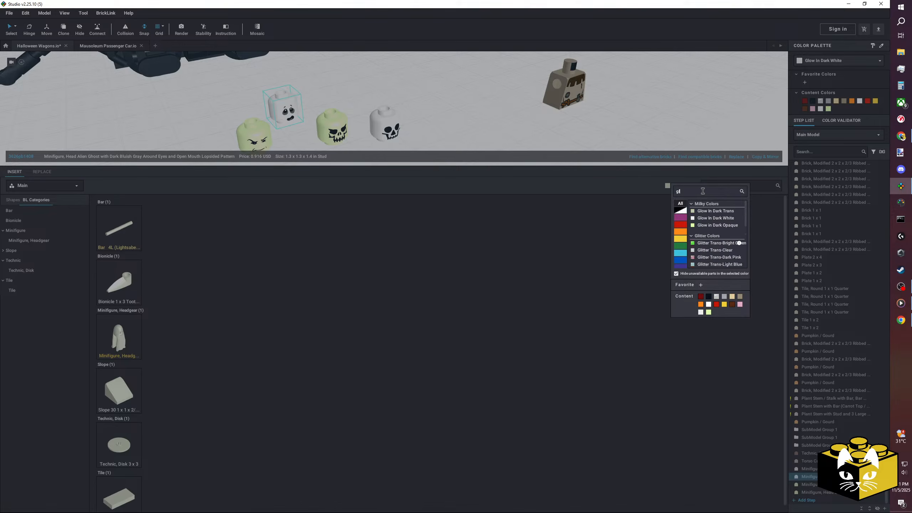
pyautogui.click(731, 225)
pyautogui.scroll(-6, 403, 348)
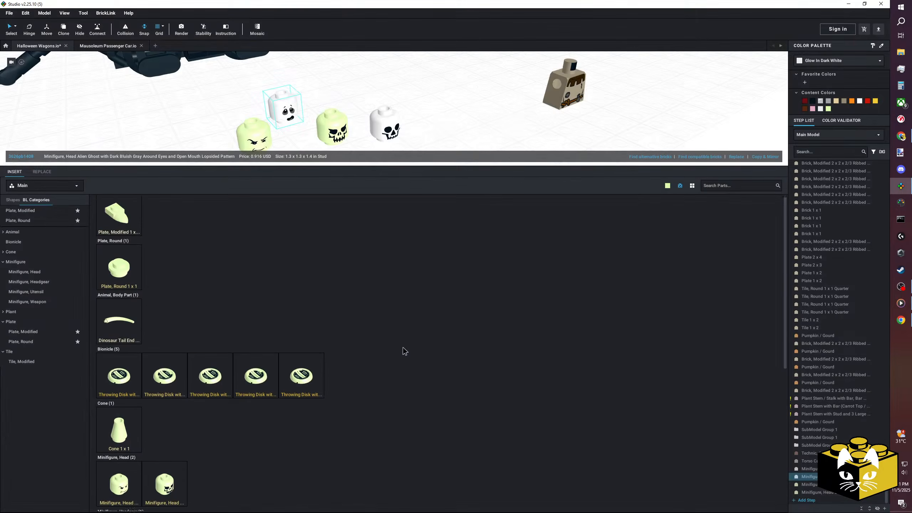
pyautogui.scroll(5, 402, 347)
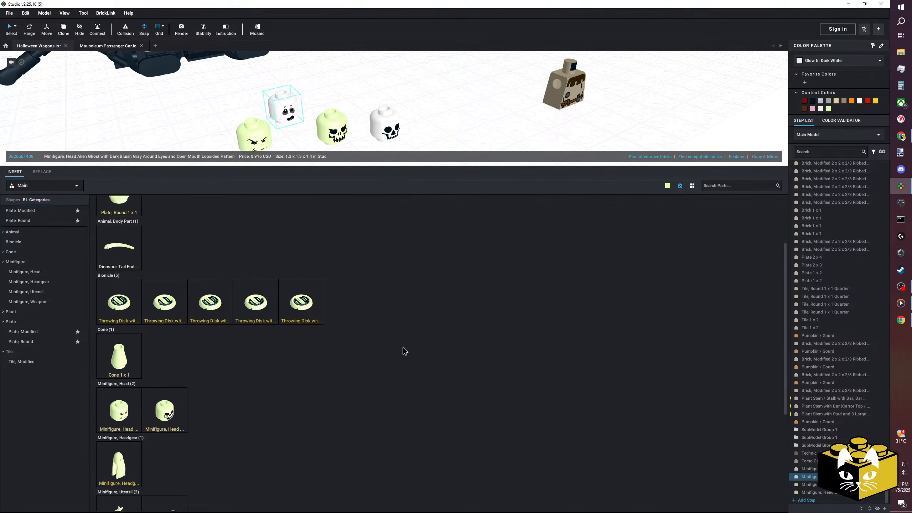
pyautogui.scroll(-3, 402, 347)
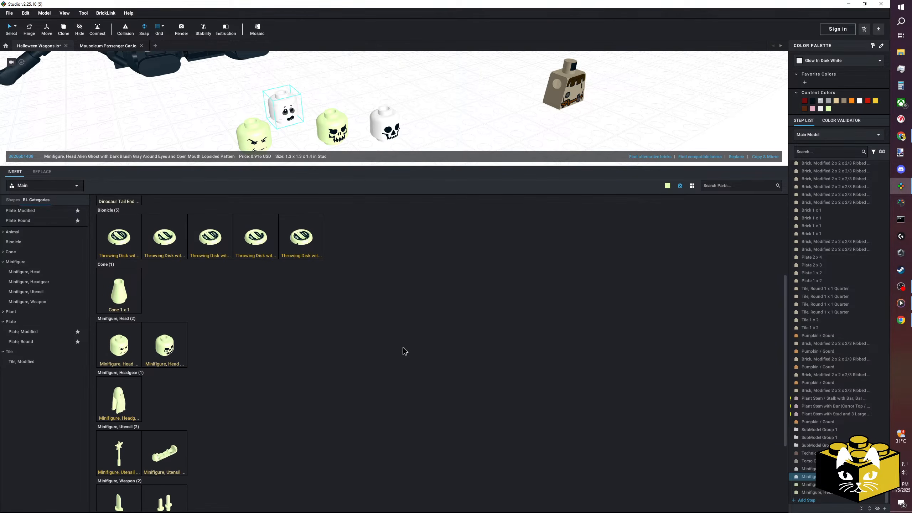
pyautogui.scroll(-1, 403, 346)
pyautogui.scroll(4, 403, 346)
pyautogui.scroll(-5, 401, 347)
# Try searching the part library for "glow", and clear the search.
pyautogui.click(719, 186)
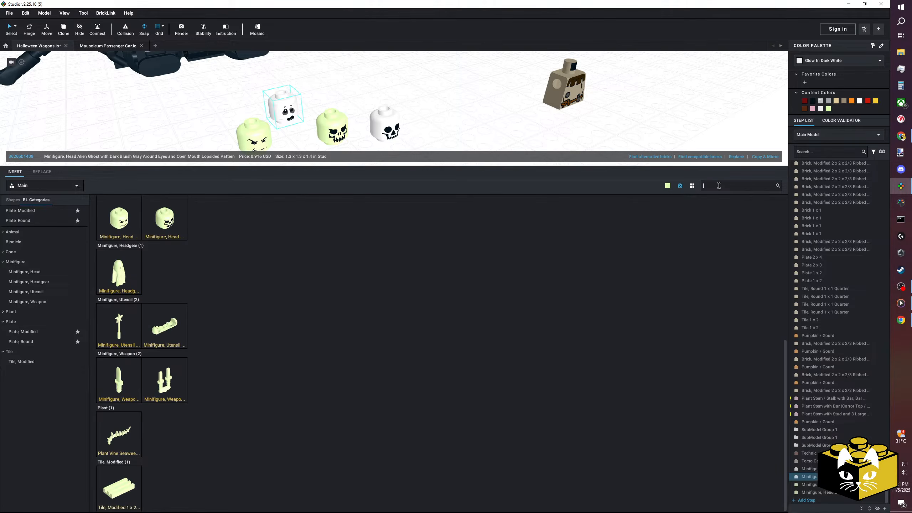
pyautogui.write('glow')
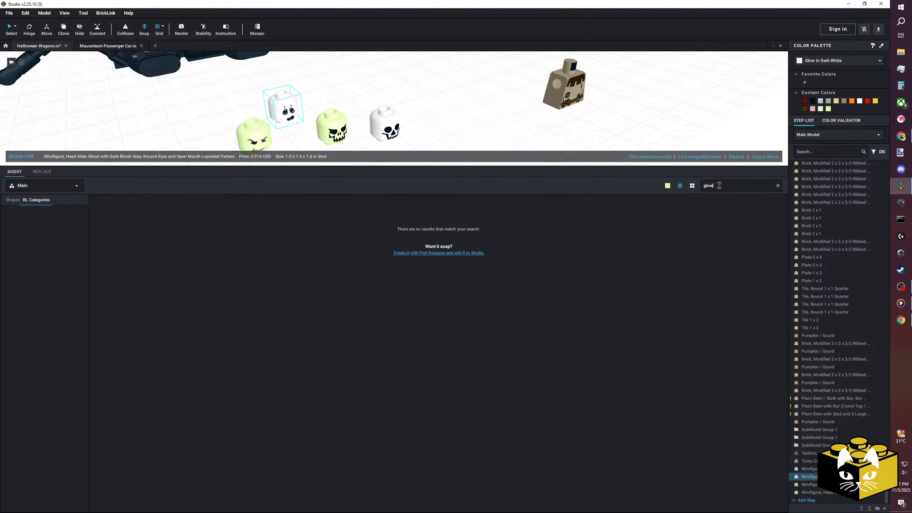
pyautogui.click(778, 186)
# Filter the part library to Glow In Dark White and browse to its minifigure parts.
pyautogui.click(667, 186)
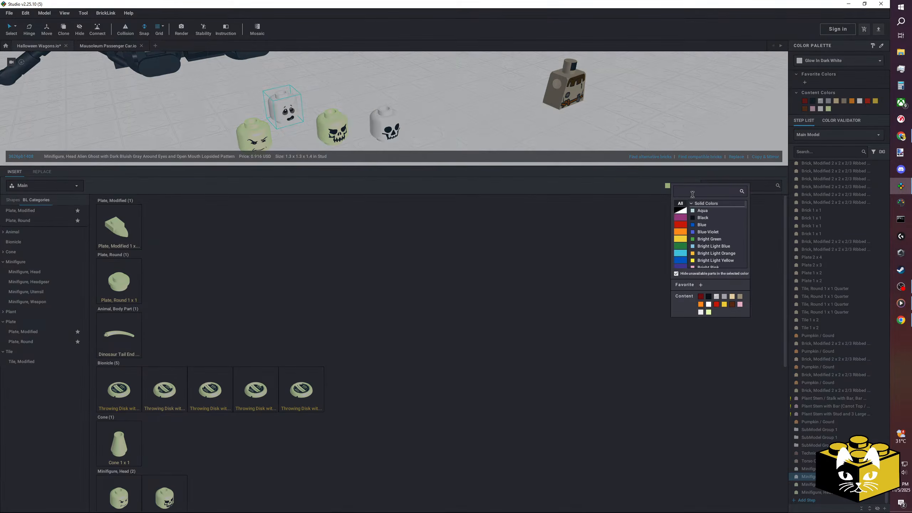
pyautogui.write('glow')
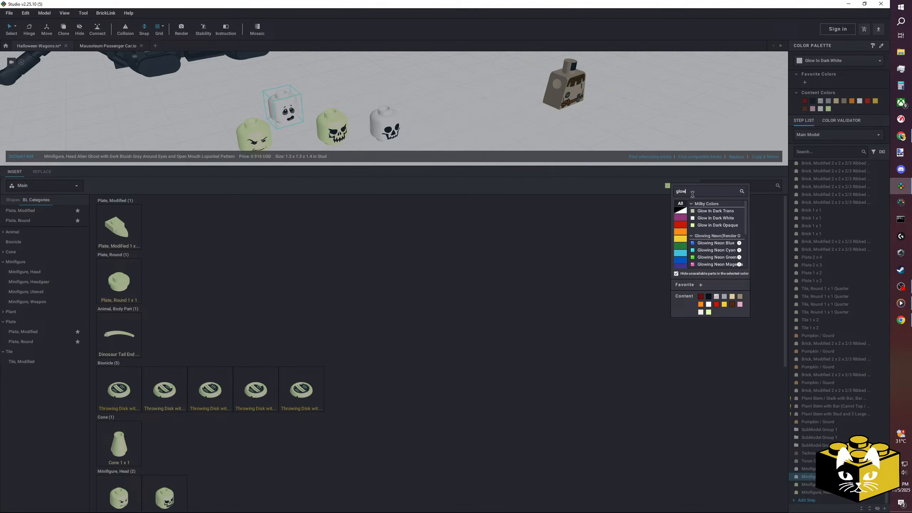
pyautogui.click(708, 218)
pyautogui.scroll(-15, 477, 275)
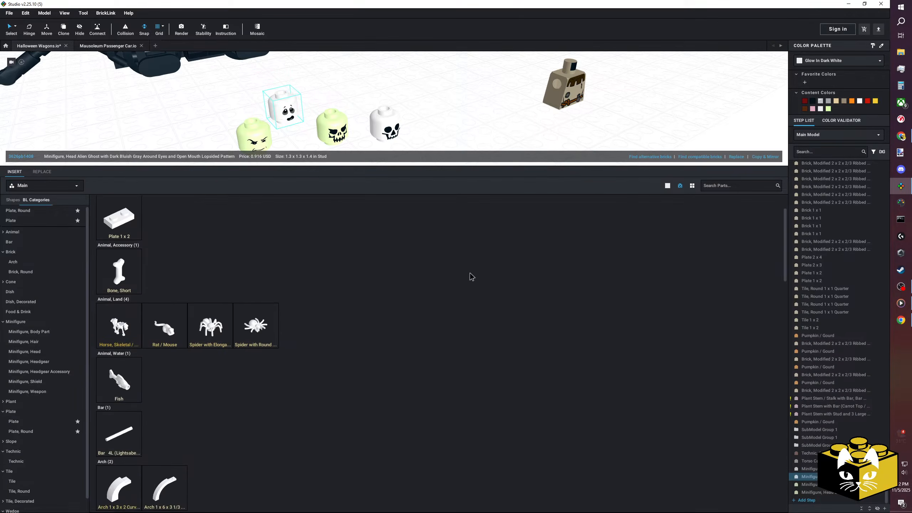
pyautogui.scroll(-3, 466, 275)
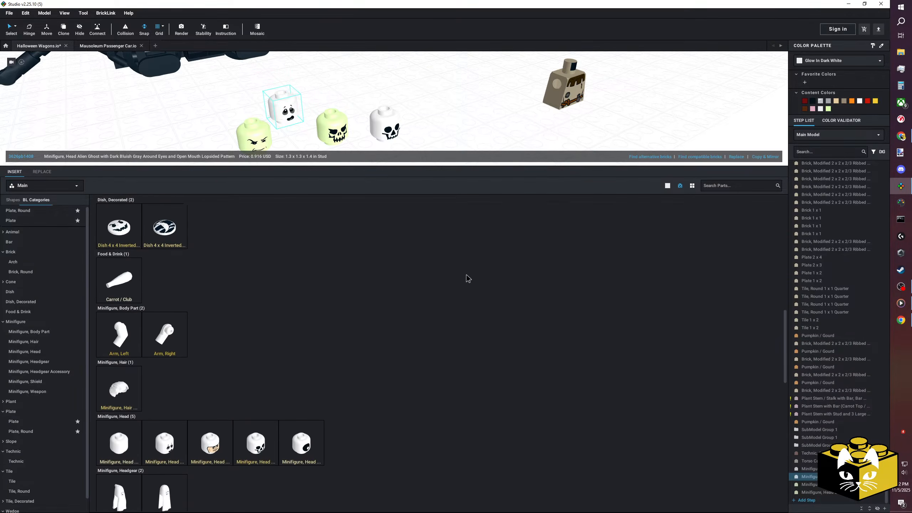
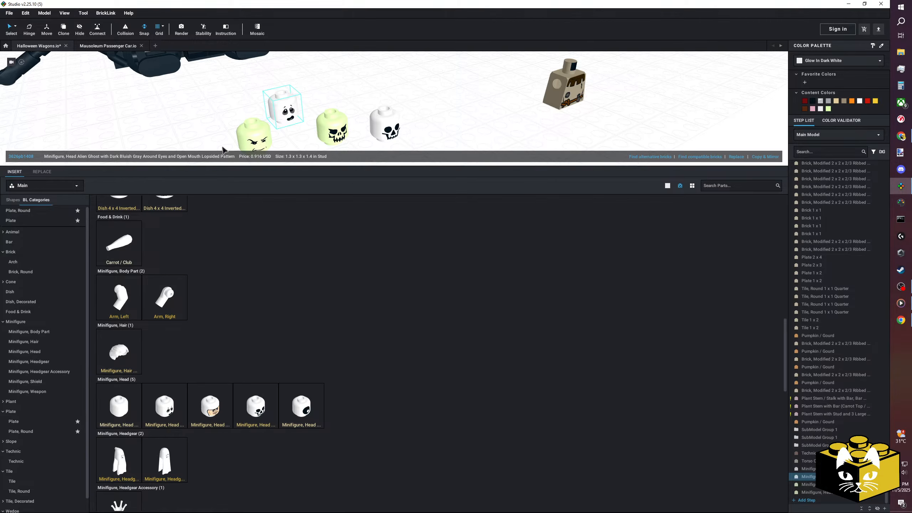
# Move the glow-in-the-dark head with the arched eyebrow so it stands beside the white ghost head.
pyautogui.click(429, 128)
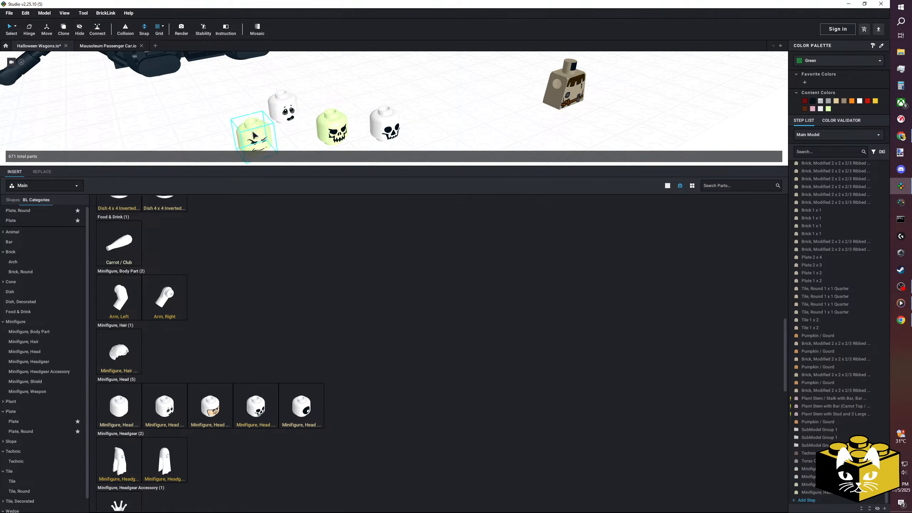
pyautogui.click(208, 122)
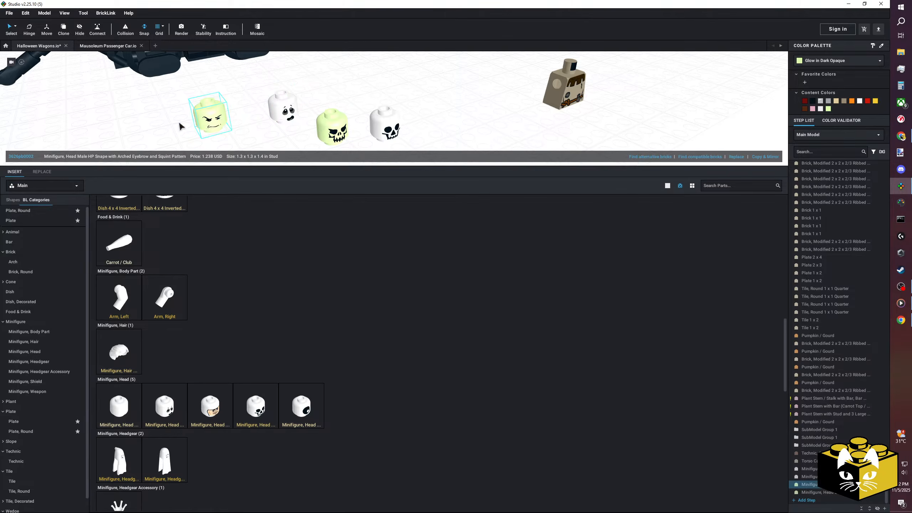
pyautogui.click(161, 117)
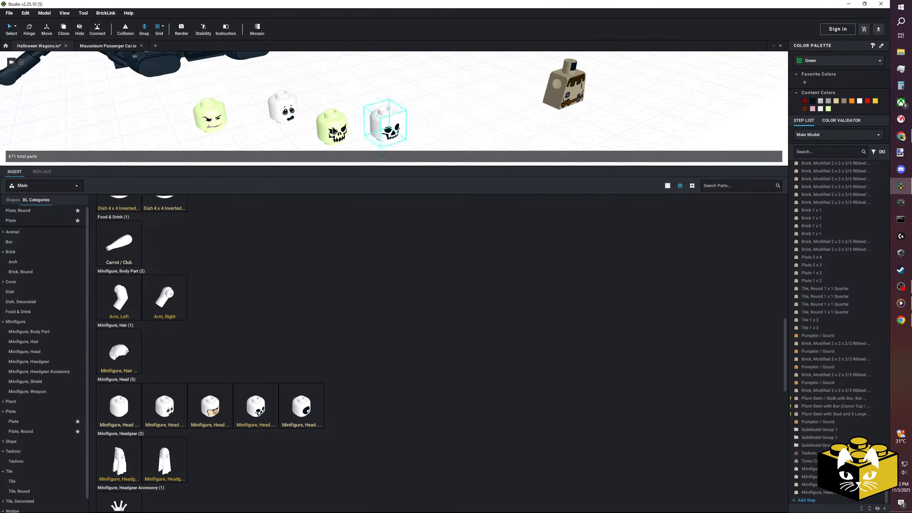
pyautogui.moveTo(231, 134); pyautogui.dragTo(261, 131)
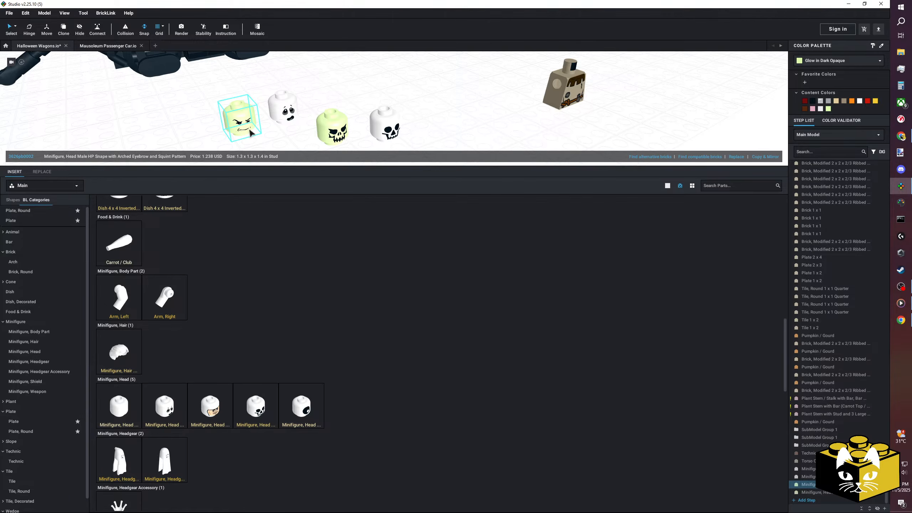
pyautogui.click(402, 88)
# Look through the remaining Glow In Dark White parts in the library, from minifigure parts to round decorated tiles.
pyautogui.scroll(-2, 413, 116)
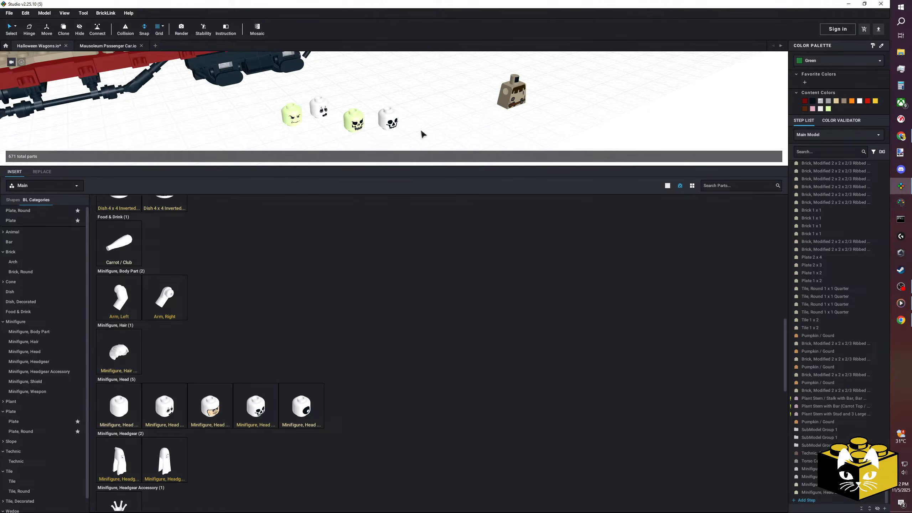
pyautogui.scroll(-2, 449, 438)
pyautogui.scroll(-6, 450, 438)
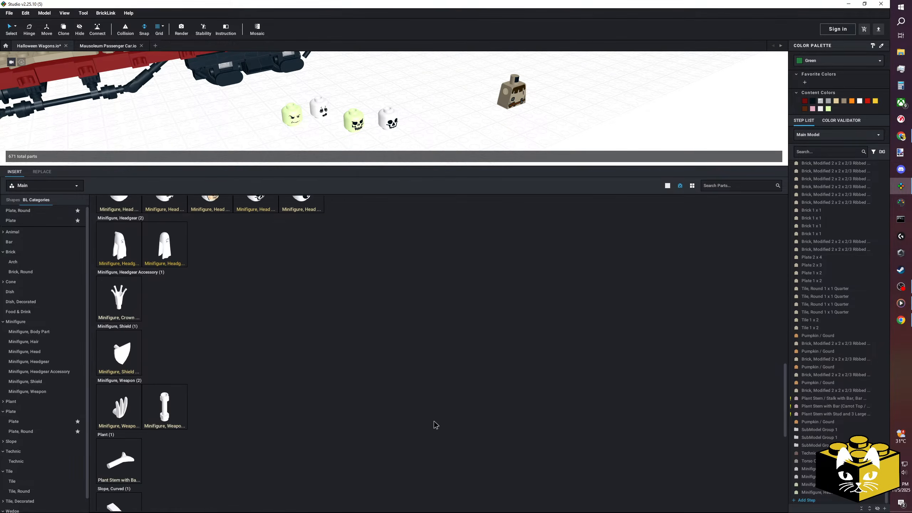
pyautogui.scroll(-3, 435, 422)
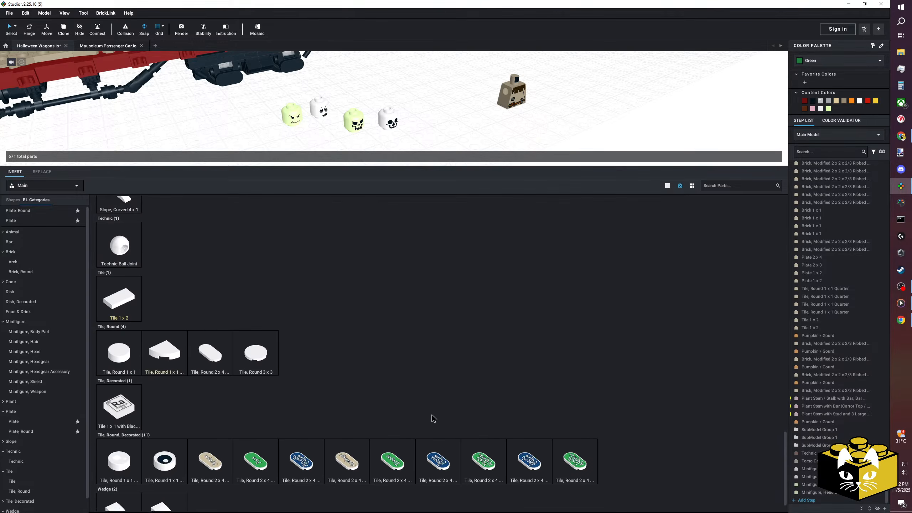
pyautogui.scroll(10, 434, 418)
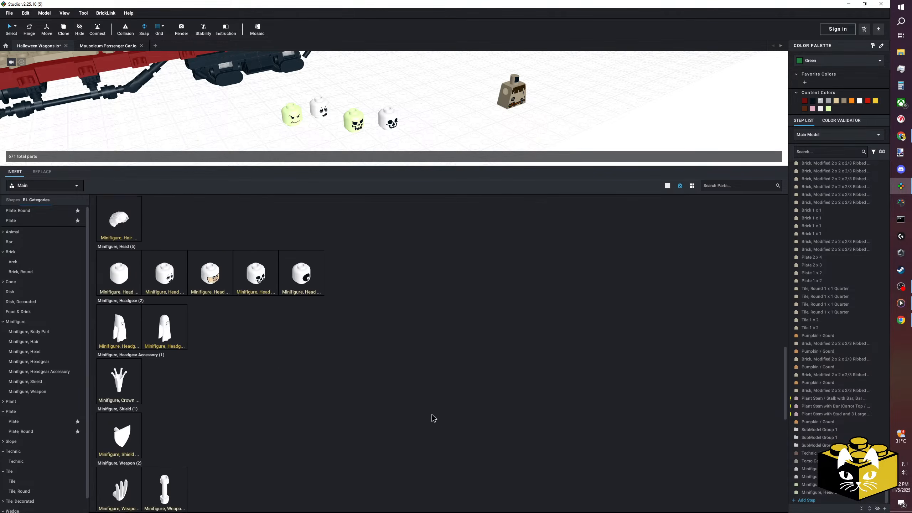
pyautogui.scroll(3, 434, 413)
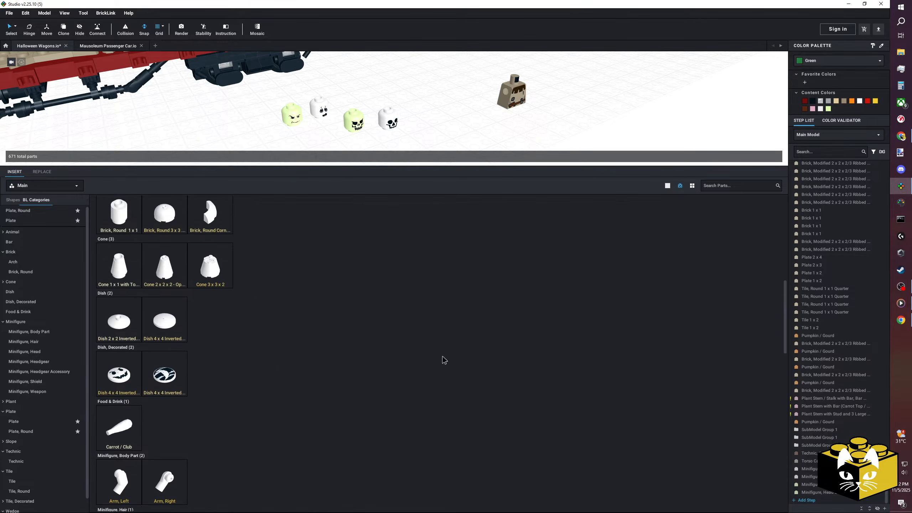
pyautogui.scroll(2, 427, 151)
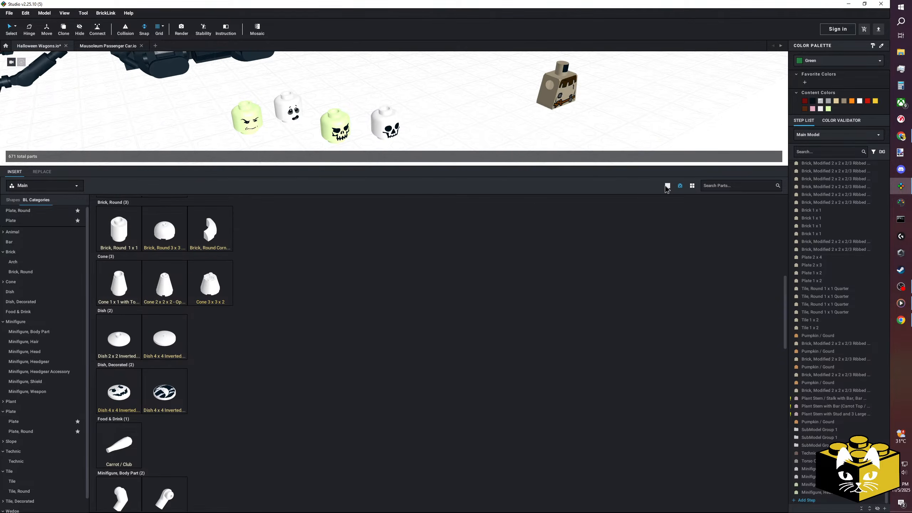
# Filter the part library to Bright Pink and show the Minifigure, Legs category.
pyautogui.click(680, 185)
pyautogui.click(676, 274)
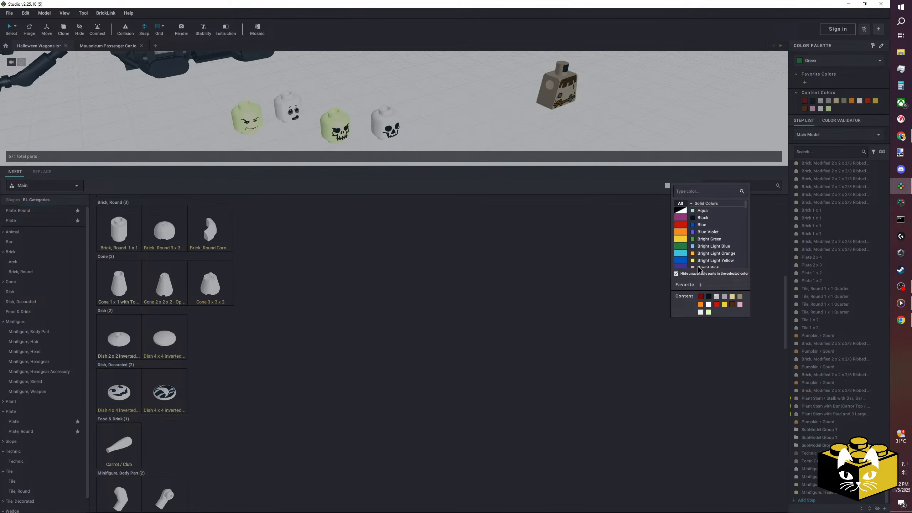
pyautogui.click(699, 266)
pyautogui.scroll(-10, 53, 315)
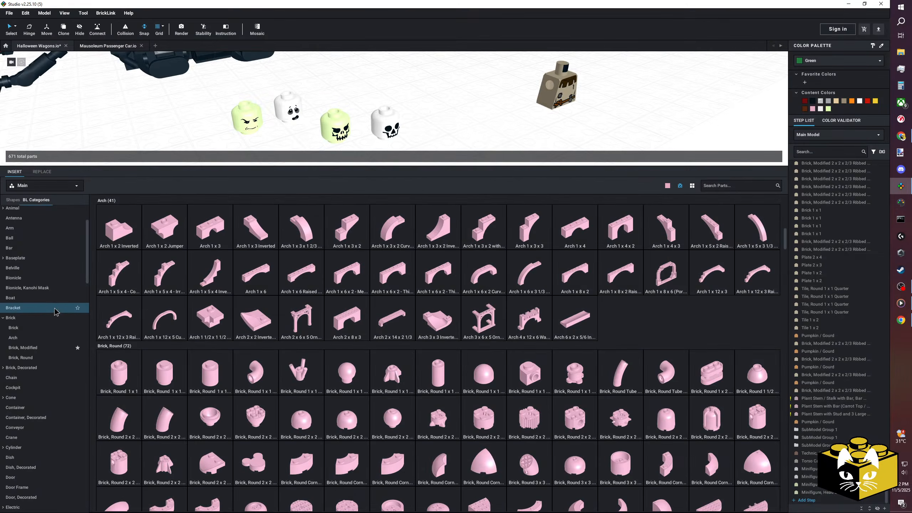
pyautogui.scroll(-3, 54, 312)
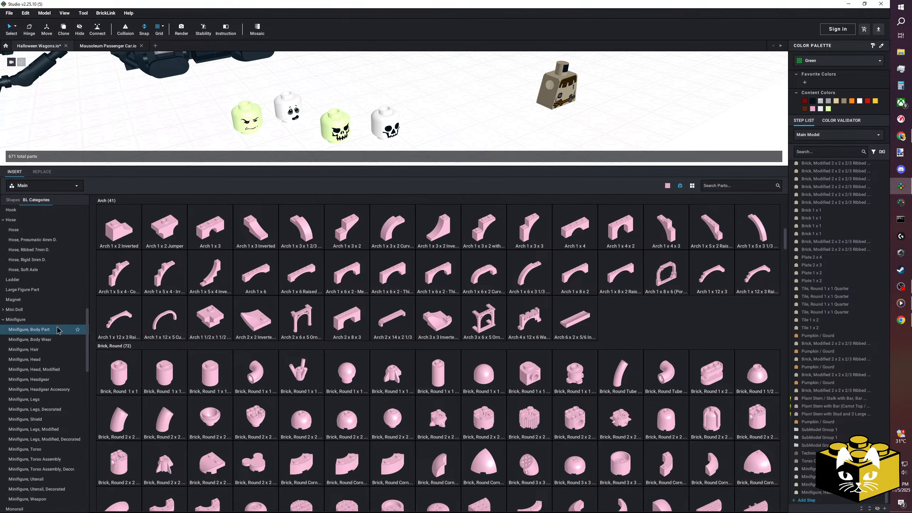
pyautogui.click(39, 401)
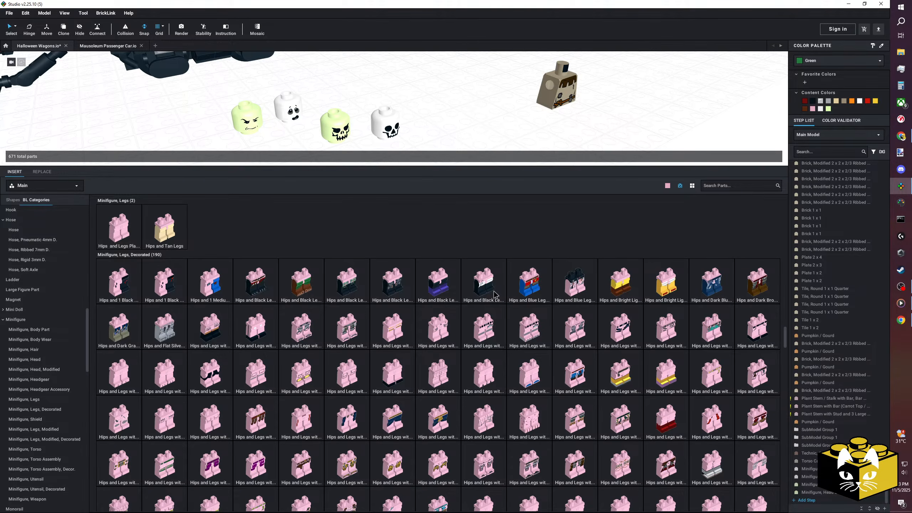
# Browse the decorated minifigure legs, try two of them in the model, and delete each one.
pyautogui.scroll(-1, 494, 294)
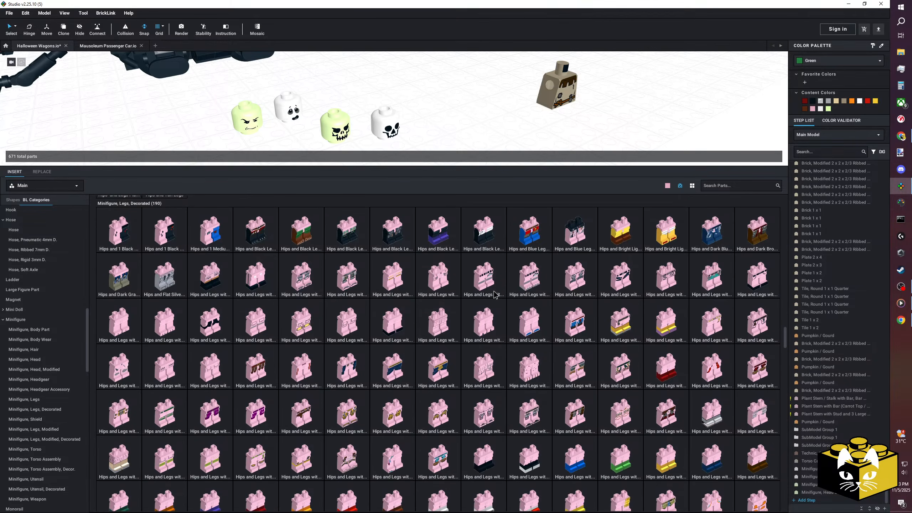
pyautogui.scroll(-2, 495, 294)
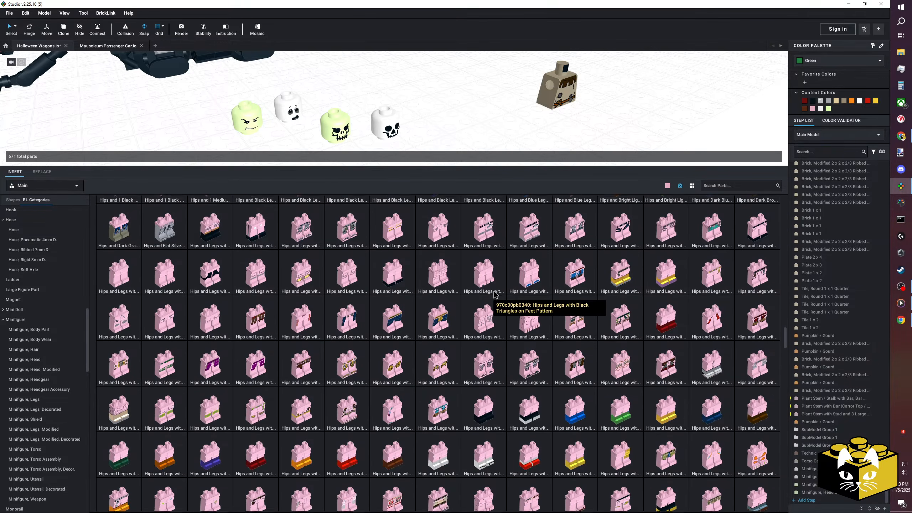
pyautogui.scroll(-1, 495, 294)
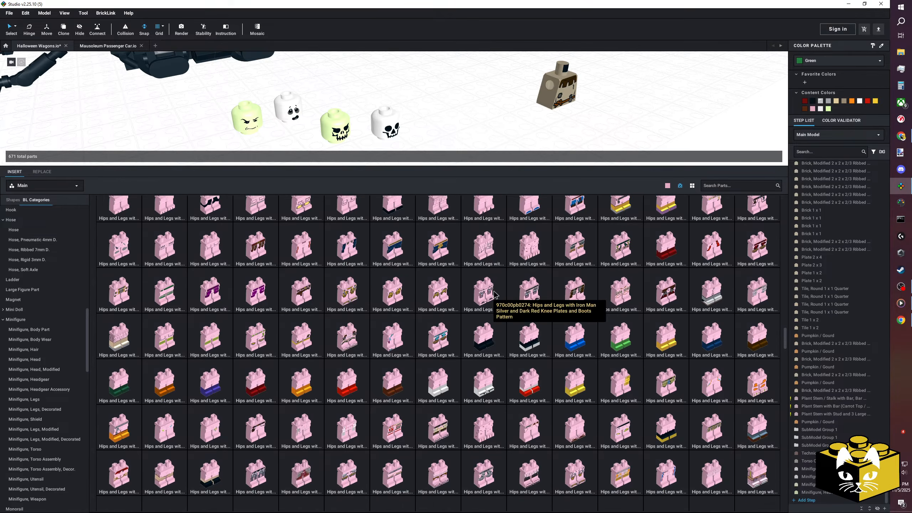
pyautogui.scroll(-1, 495, 294)
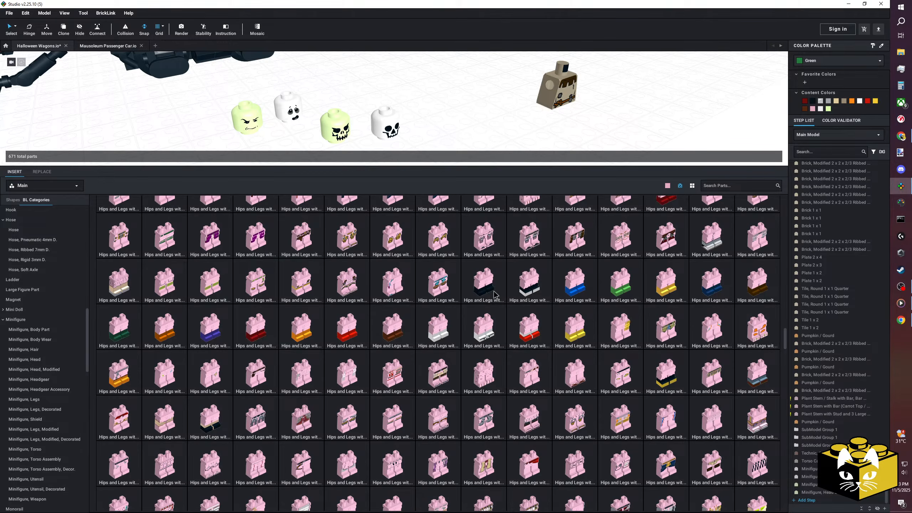
pyautogui.moveTo(154, 418); pyautogui.dragTo(468, 104)
pyautogui.press('Delete')
pyautogui.moveTo(254, 274); pyautogui.dragTo(455, 67)
pyautogui.press('Delete')
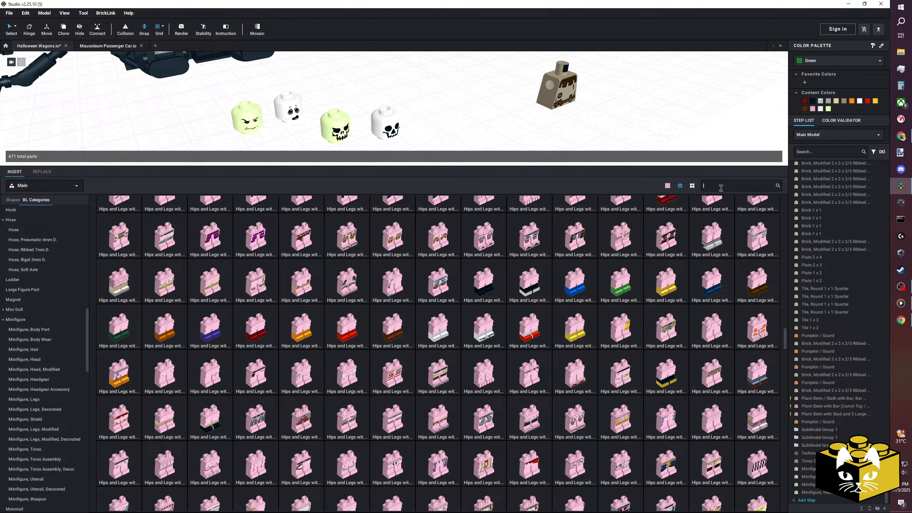
# Check the torso's part name, search the part library for "peasant", and clear the search.
pyautogui.write('p')
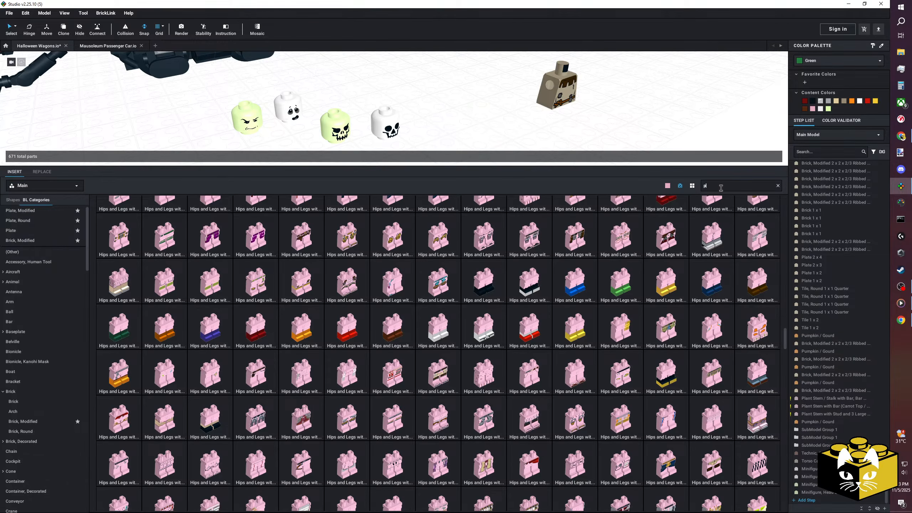
pyautogui.write('ea')
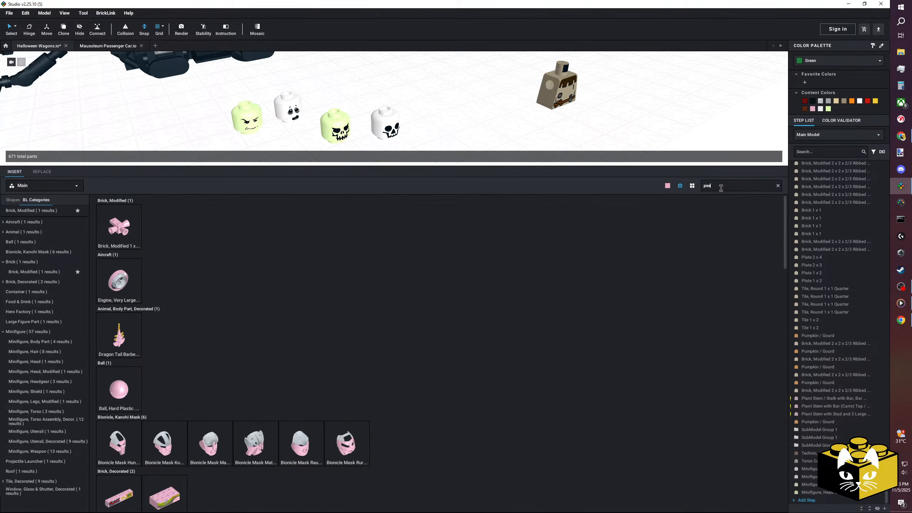
pyautogui.click(562, 85)
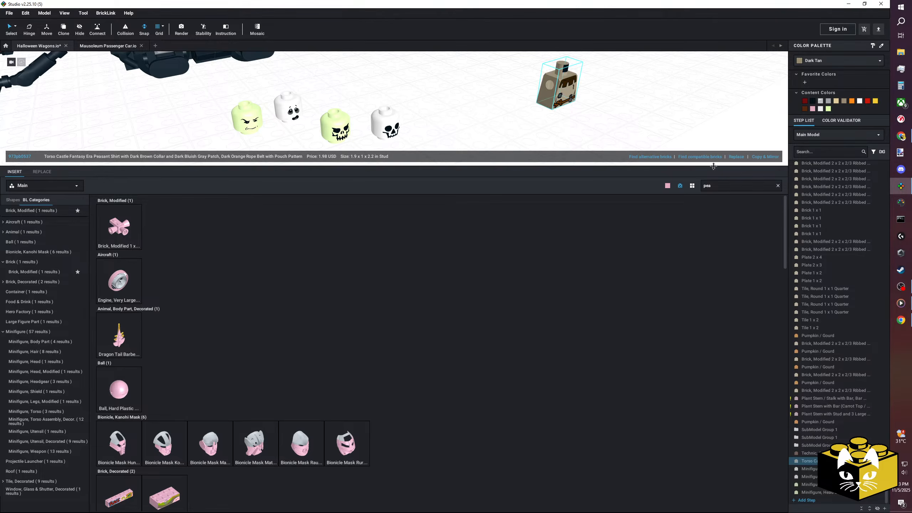
pyautogui.doubleClick(717, 182)
pyautogui.write('san')
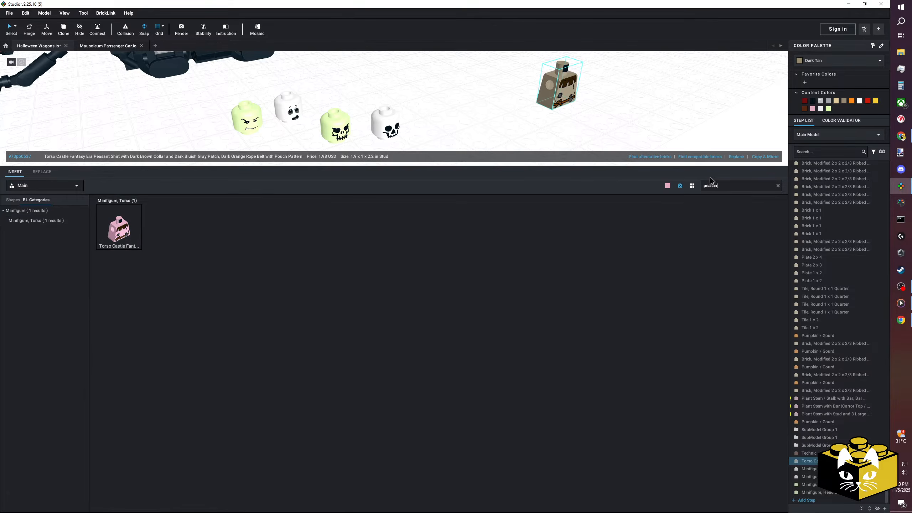
pyautogui.click(777, 186)
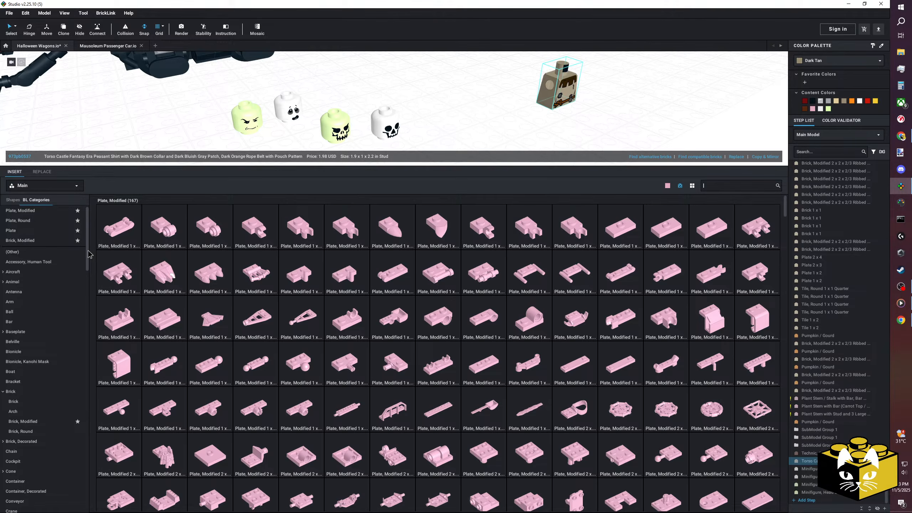
# Return to the Minifigure, Legs, Decorated category in the part library.
pyautogui.scroll(-15, 88, 272)
pyautogui.scroll(-2, 67, 304)
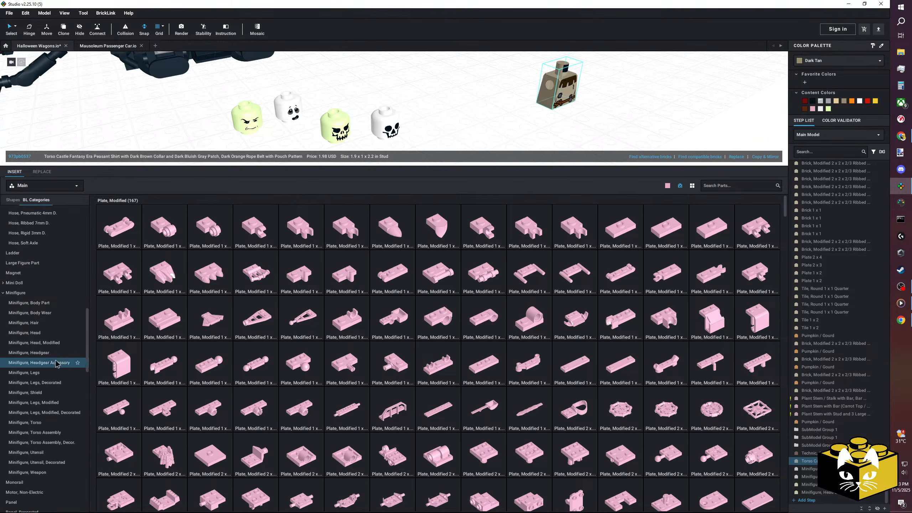
pyautogui.click(46, 372)
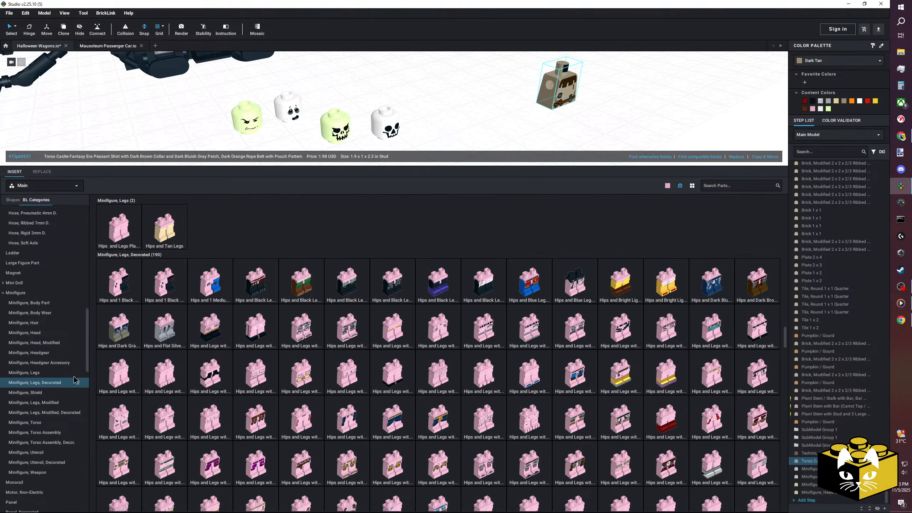
pyautogui.click(47, 383)
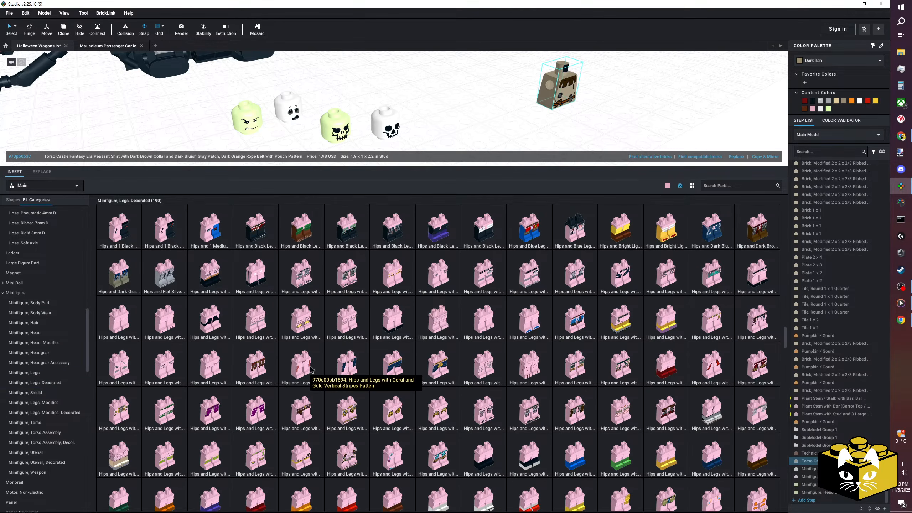
pyautogui.scroll(1, 498, 336)
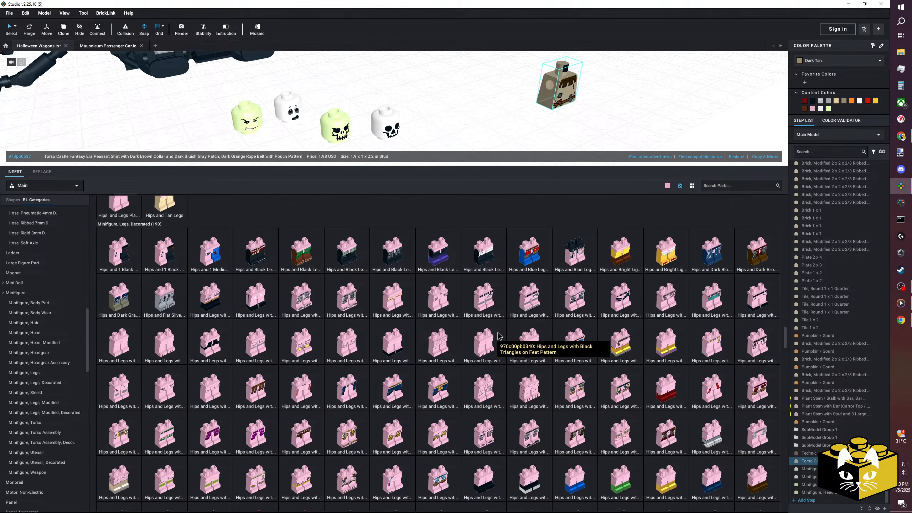
# Try the green-kilt legs and the dark brown printed legs beside the torso, deleting each one.
pyautogui.moveTo(301, 255); pyautogui.dragTo(443, 96)
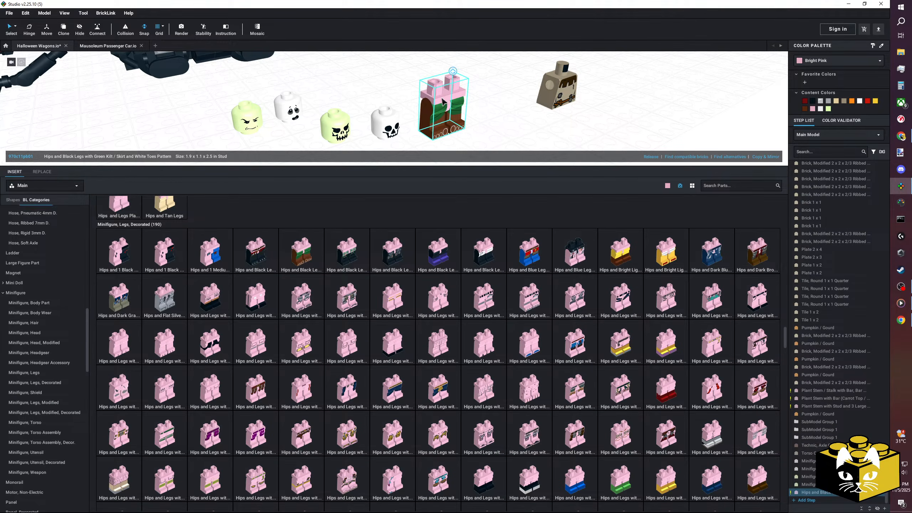
pyautogui.press('Delete')
pyautogui.moveTo(760, 238); pyautogui.dragTo(455, 78)
pyautogui.press('Delete')
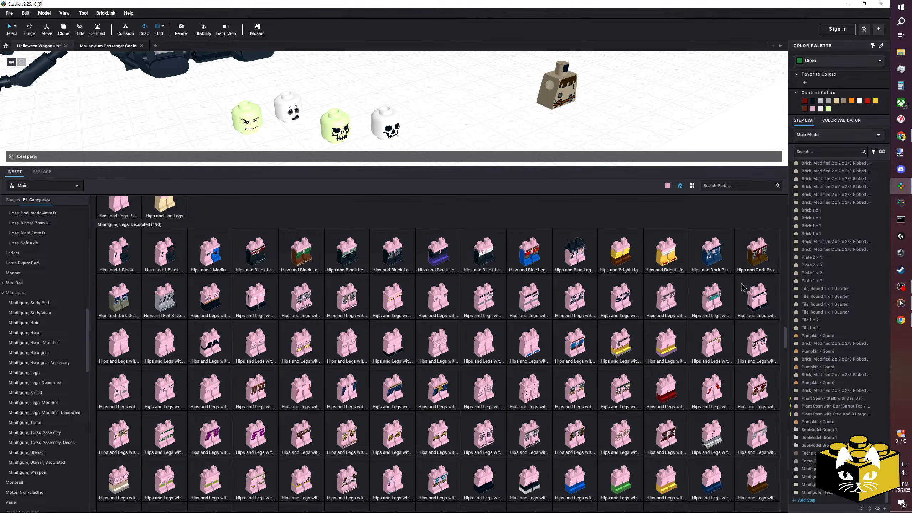
# Insert Hips and Legs with Molded Dark Brown Lower Legs / Boots Pattern near the torso and colour them Dark Blue.
pyautogui.scroll(-3, 544, 282)
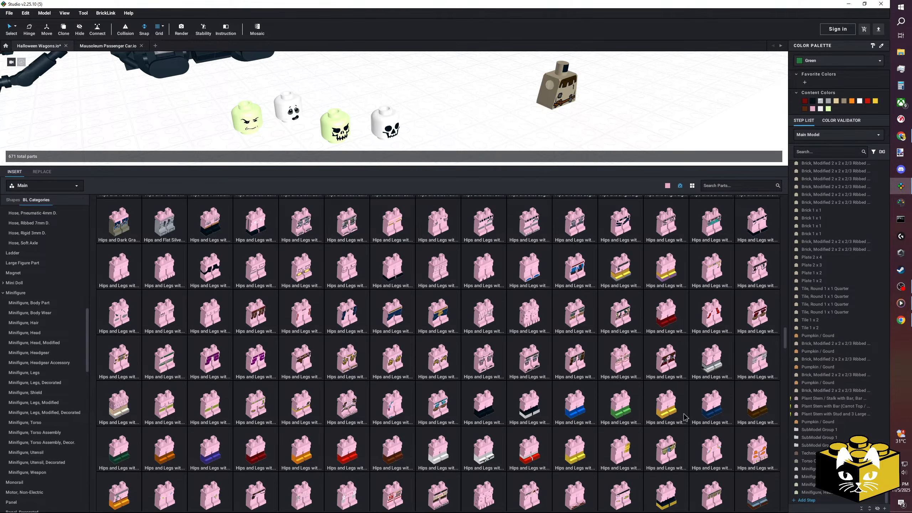
pyautogui.moveTo(759, 400); pyautogui.dragTo(439, 79)
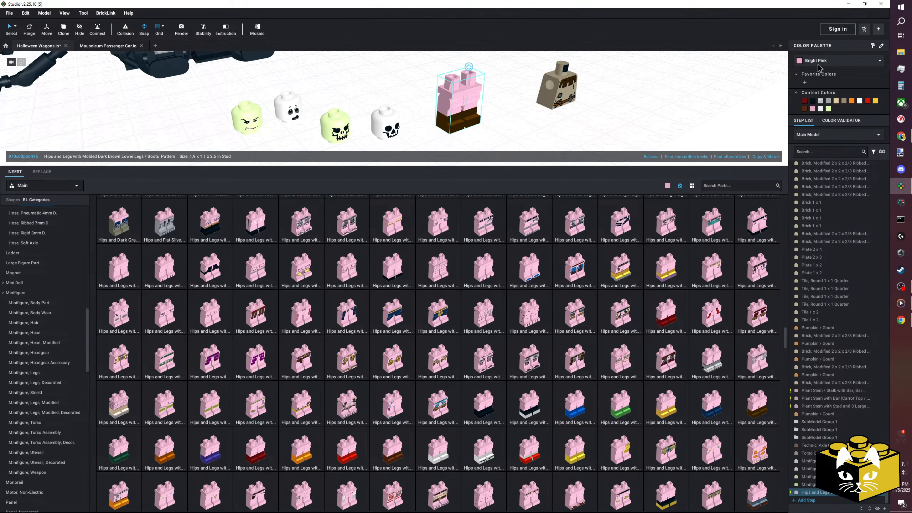
pyautogui.click(820, 61)
pyautogui.click(831, 70)
# Attach the peasant-shirt torso on top of the dark blue legs.
pyautogui.click(635, 120)
pyautogui.moveTo(550, 92); pyautogui.dragTo(545, 151)
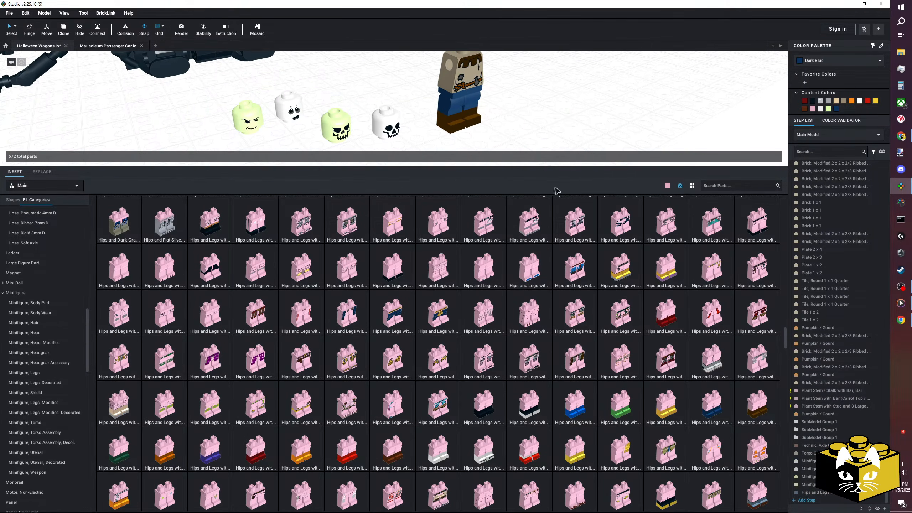
# Try another pair of printed legs beside the assembled torso and legs, and delete it.
pyautogui.scroll(-1, 541, 385)
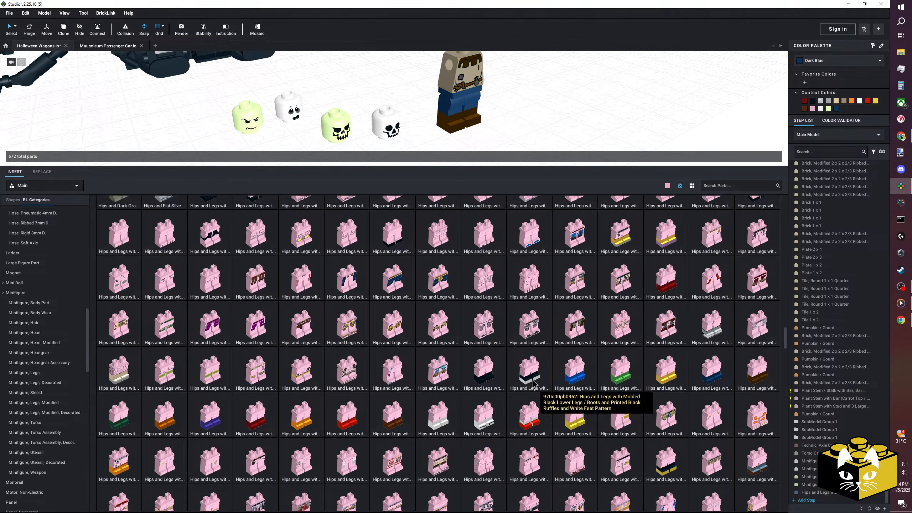
pyautogui.moveTo(352, 365); pyautogui.dragTo(543, 114)
pyautogui.press('Delete')
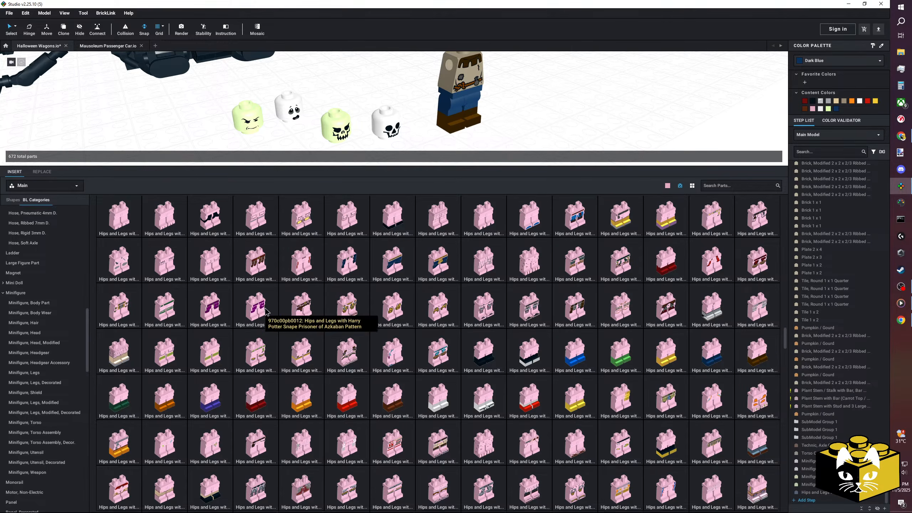
# Look through the decorated minifigure hips and legs for alternatives to the dark blue pair on the figure.
pyautogui.scroll(-2, 266, 311)
pyautogui.scroll(-2, 266, 311)
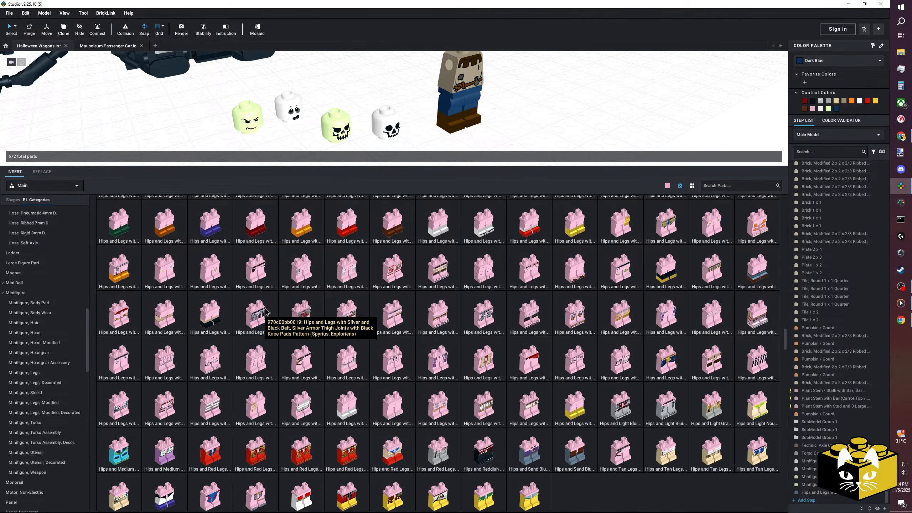
pyautogui.scroll(-1, 266, 310)
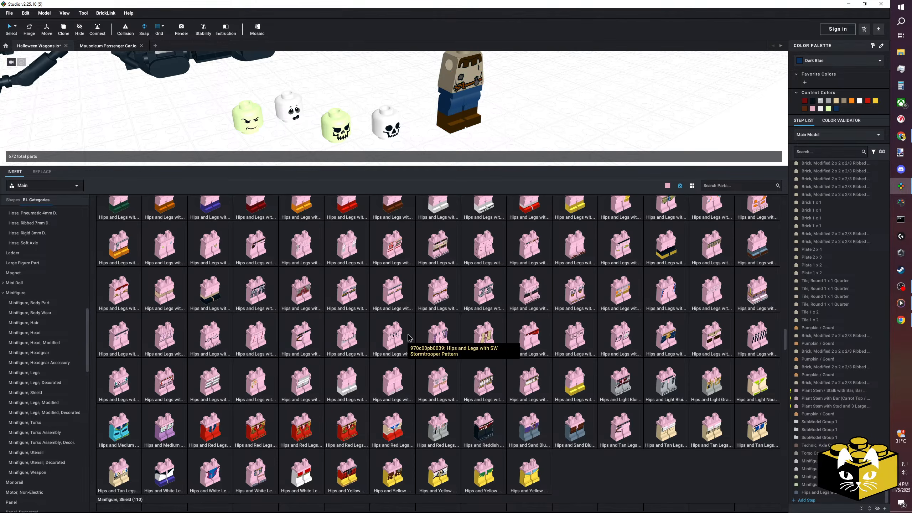
pyautogui.scroll(2, 408, 338)
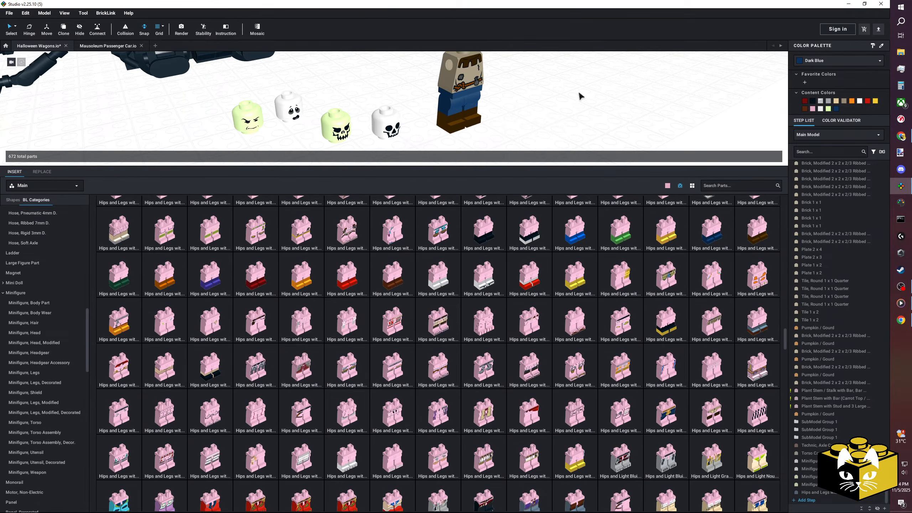
pyautogui.moveTo(580, 94); pyautogui.dragTo(539, 123, button='middle')
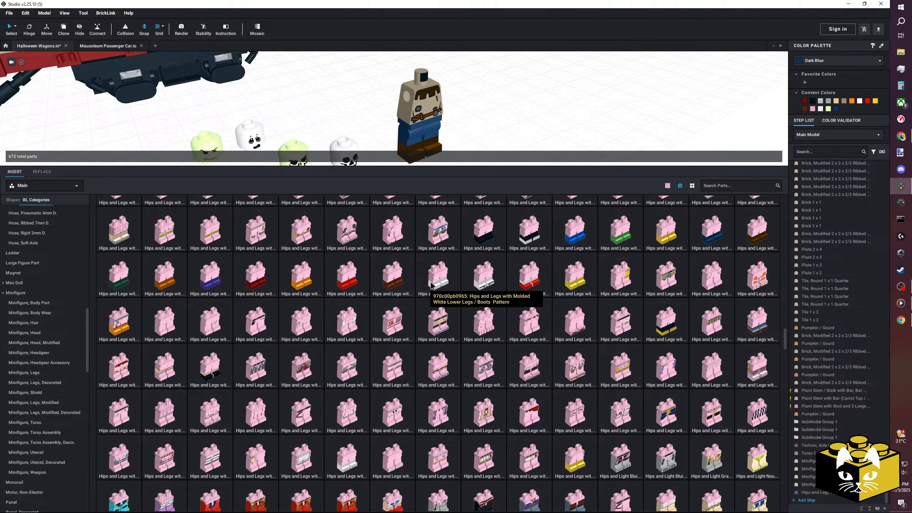
pyautogui.scroll(6, 430, 285)
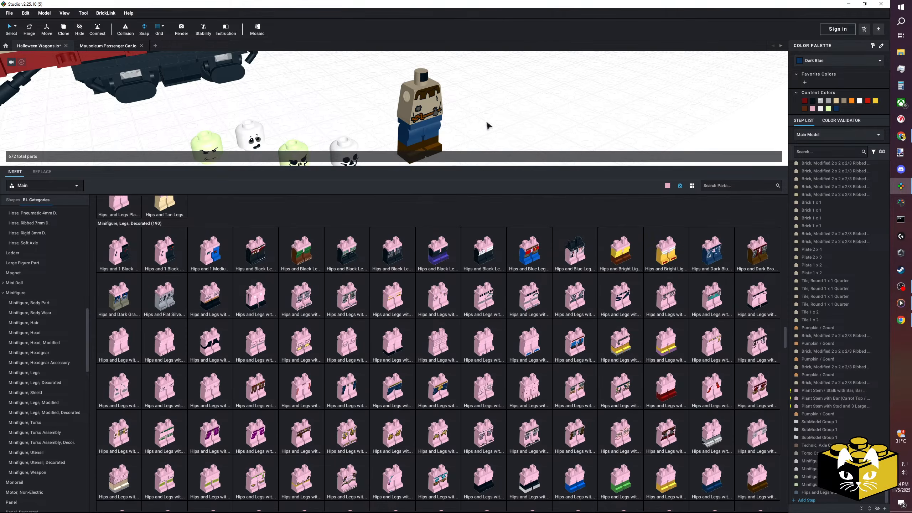
pyautogui.scroll(-2, 480, 121)
pyautogui.scroll(2, 447, 116)
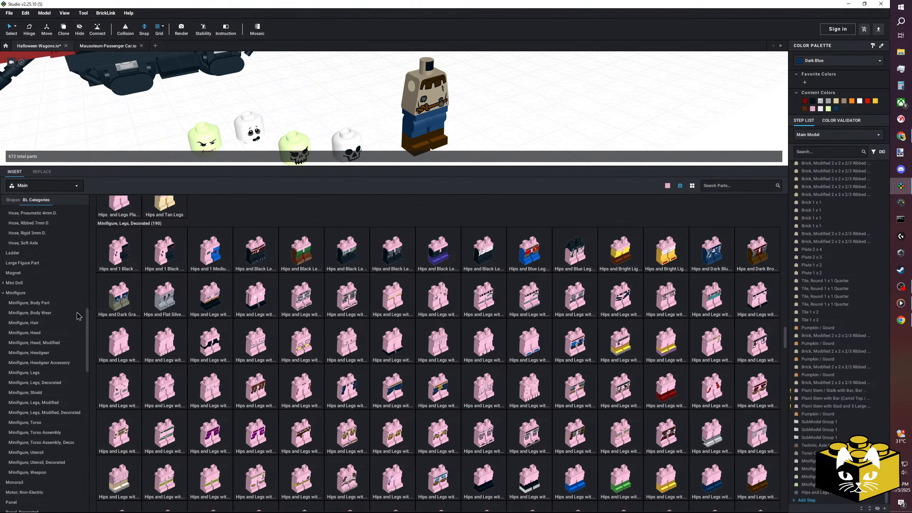
# Insert the standard left and right minifigure arms and attach them to the peasant-shirt torso.
pyautogui.click(51, 302)
pyautogui.moveTo(484, 318); pyautogui.dragTo(435, 81)
pyautogui.click(434, 81)
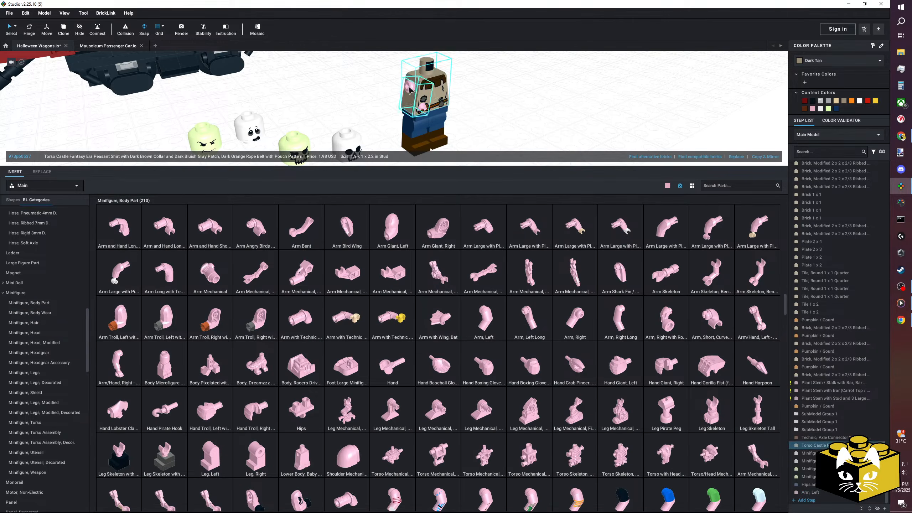
pyautogui.click(454, 85)
pyautogui.moveTo(577, 314); pyautogui.dragTo(522, 105)
# Colour both of the figure's arms Dark Tan.
pyautogui.keyDown('ctrl'); pyautogui.click(413, 94); pyautogui.keyUp('ctrl')
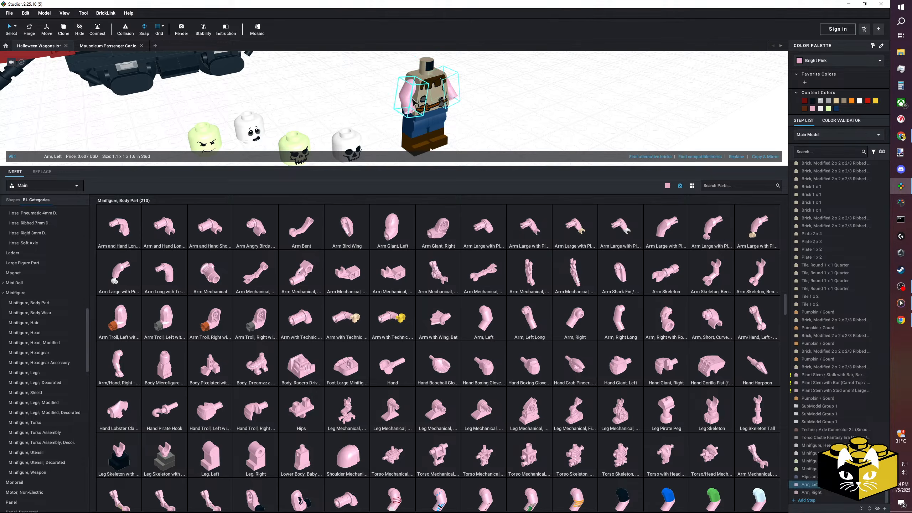
pyautogui.click(811, 63)
pyautogui.scroll(-5, 839, 80)
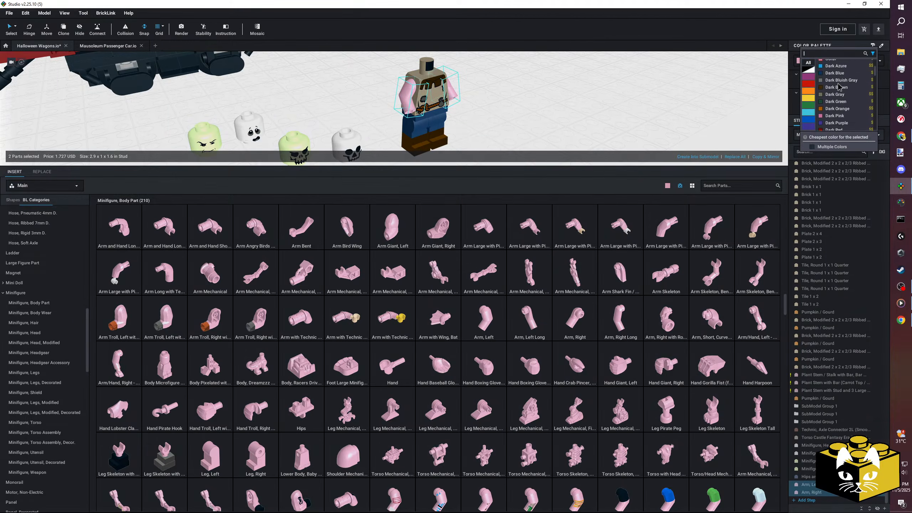
pyautogui.click(834, 116)
pyautogui.click(621, 119)
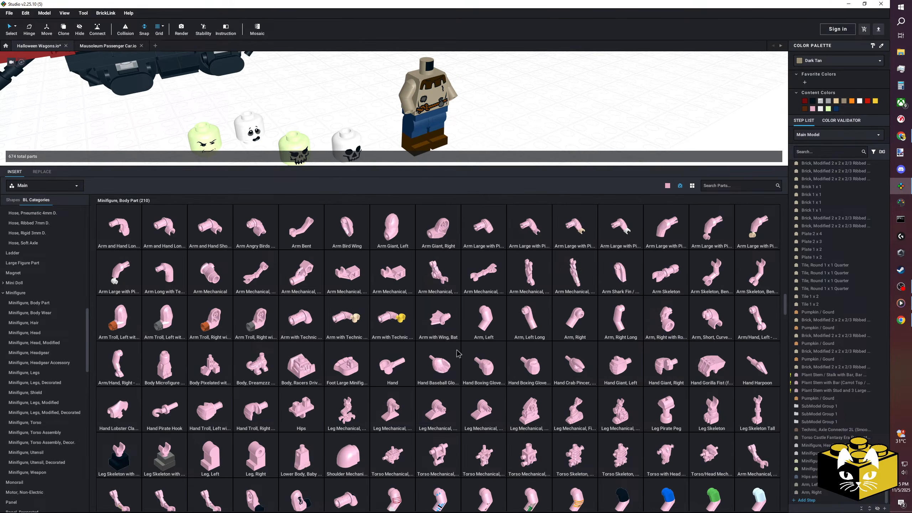
# Insert a minifigure Hand beside the figure and colour it Yellowish Green.
pyautogui.moveTo(377, 371); pyautogui.dragTo(488, 116)
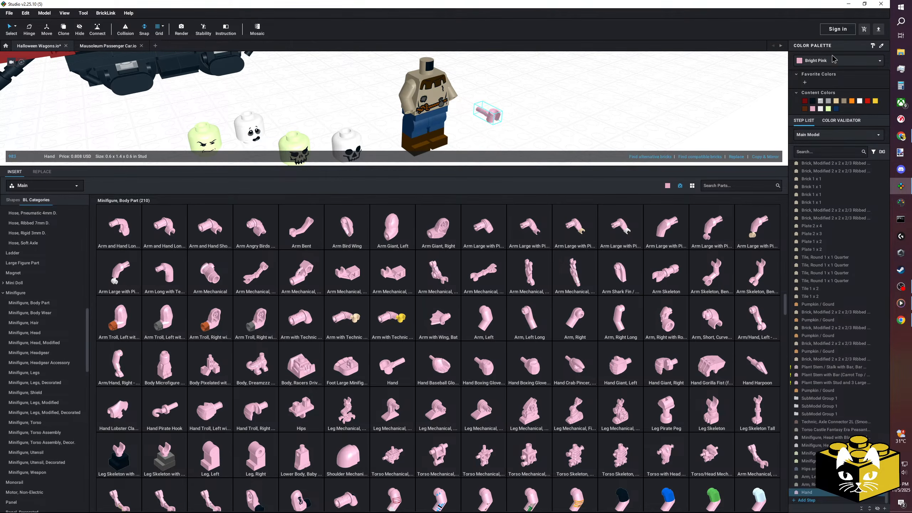
pyautogui.click(826, 61)
pyautogui.scroll(-5, 837, 72)
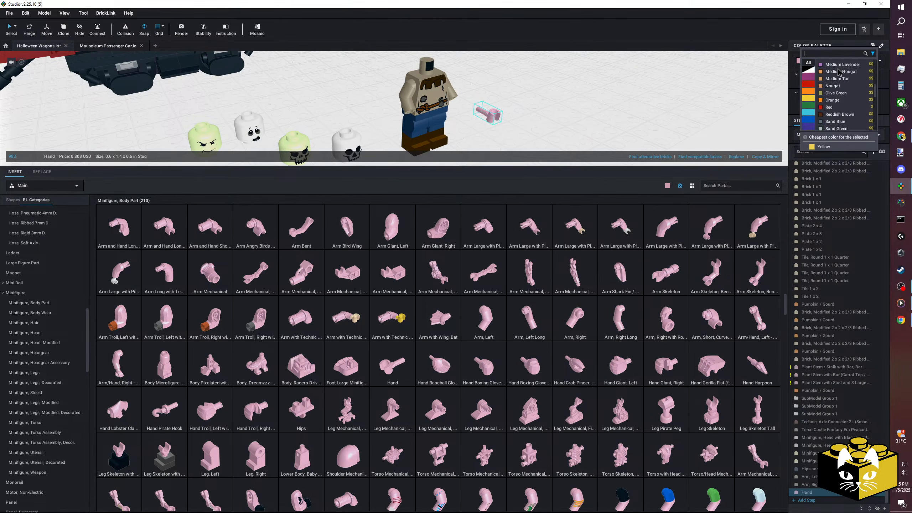
pyautogui.scroll(-4, 837, 72)
pyautogui.scroll(8, 837, 72)
pyautogui.scroll(2, 837, 72)
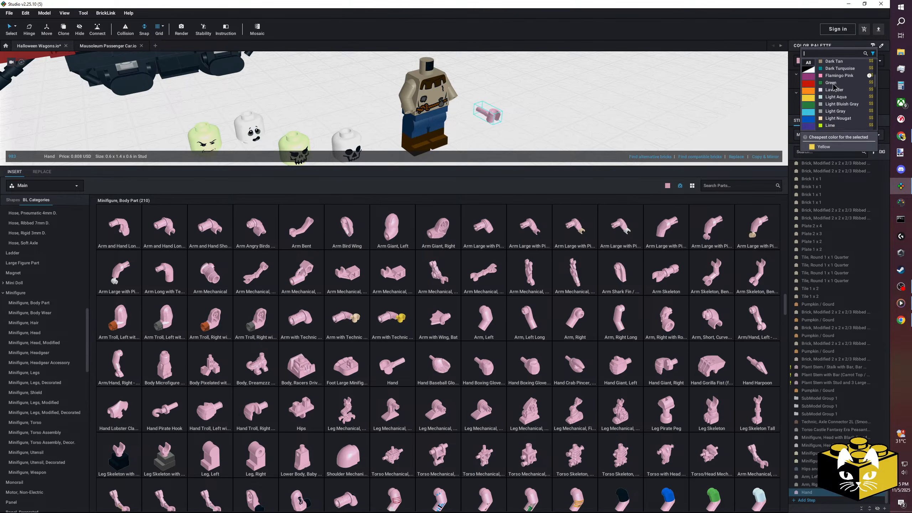
pyautogui.scroll(-8, 833, 87)
pyautogui.scroll(-10, 833, 87)
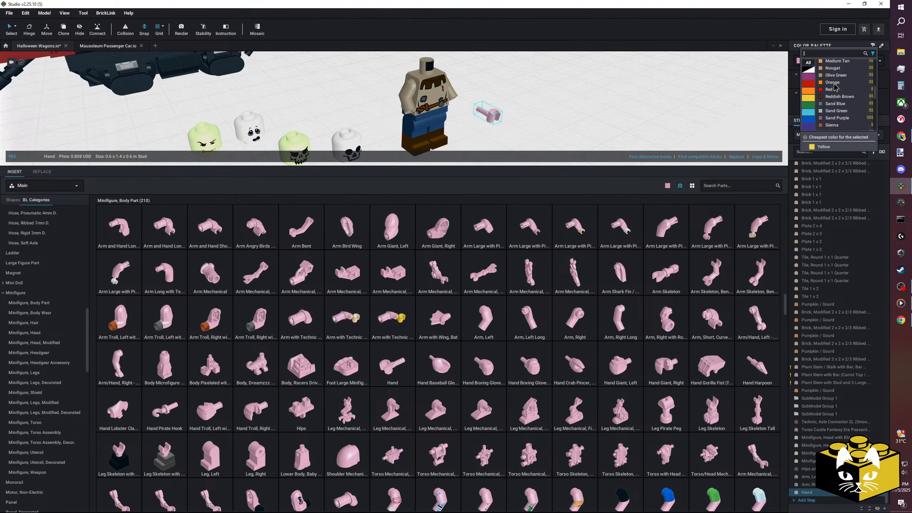
pyautogui.click(840, 120)
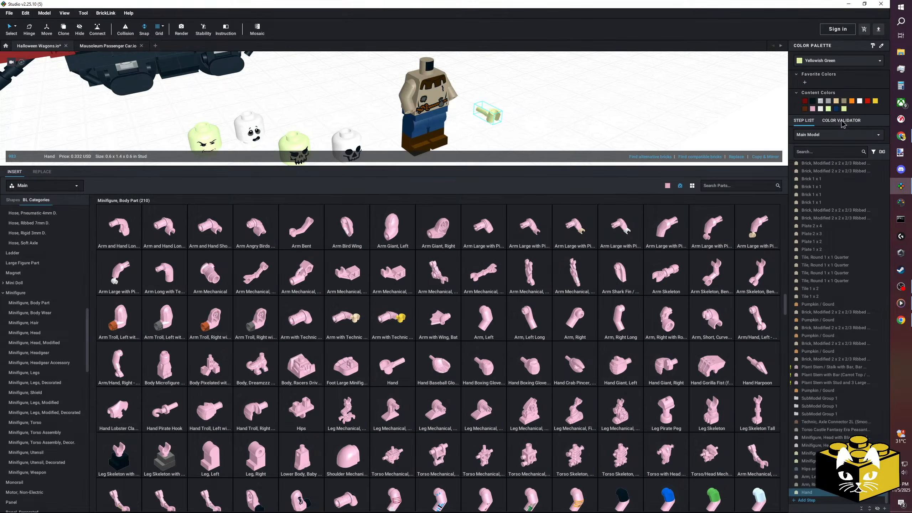
# Attach the yellowish green hand to one arm and paste a copy of it onto the other arm.
pyautogui.moveTo(489, 116); pyautogui.dragTo(419, 121)
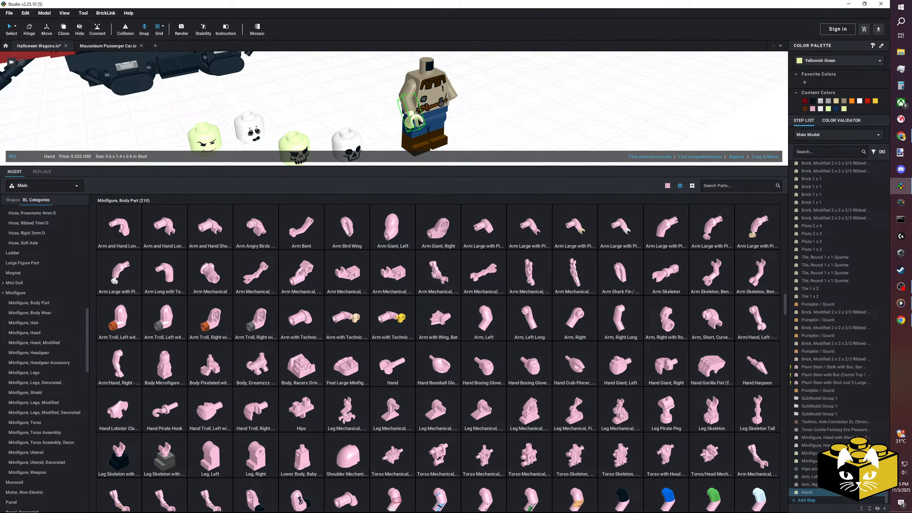
pyautogui.rightClick(410, 119)
pyautogui.click(419, 124)
pyautogui.moveTo(493, 118); pyautogui.dragTo(498, 120, button='right')
pyautogui.rightClick(508, 137)
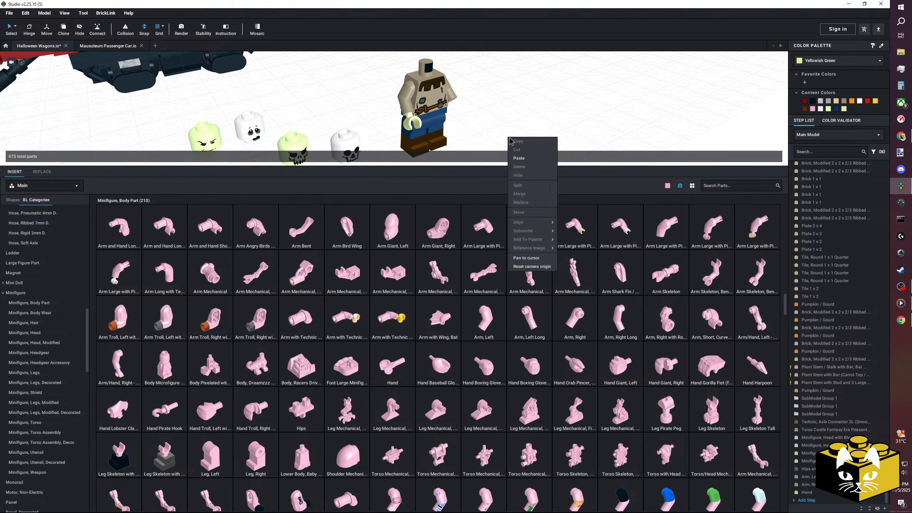
pyautogui.click(519, 158)
pyautogui.click(467, 108)
# Try the glow-in-the-dark head with arched eyebrow and squint on the torso and view the figure from the front.
pyautogui.moveTo(205, 138); pyautogui.dragTo(420, 75)
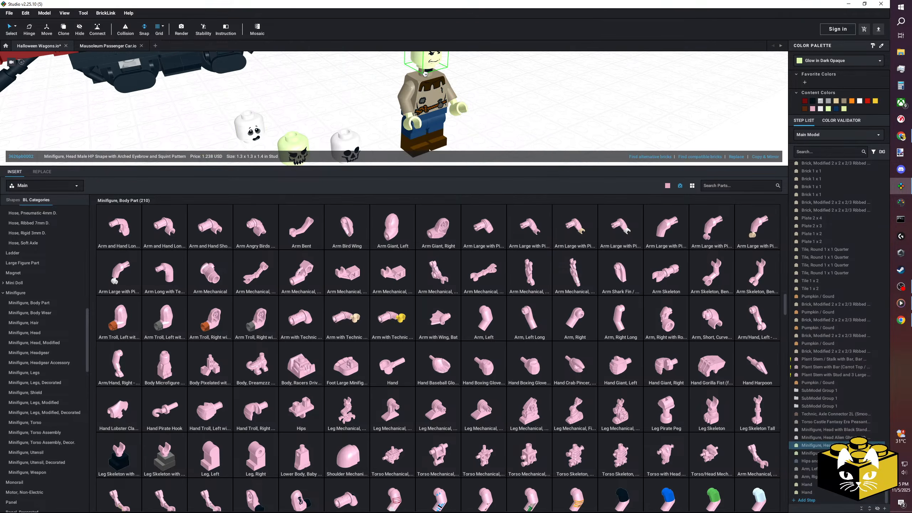
pyautogui.click(494, 115)
pyautogui.scroll(-3, 495, 117)
pyautogui.moveTo(494, 116); pyautogui.dragTo(451, 135, button='right')
pyautogui.scroll(3, 452, 135)
pyautogui.moveTo(452, 135)
pyautogui.mouseDown(button='middle')
pyautogui.moveTo(451, 153)
pyautogui.moveTo(460, 140)
pyautogui.mouseUp(button='middle')
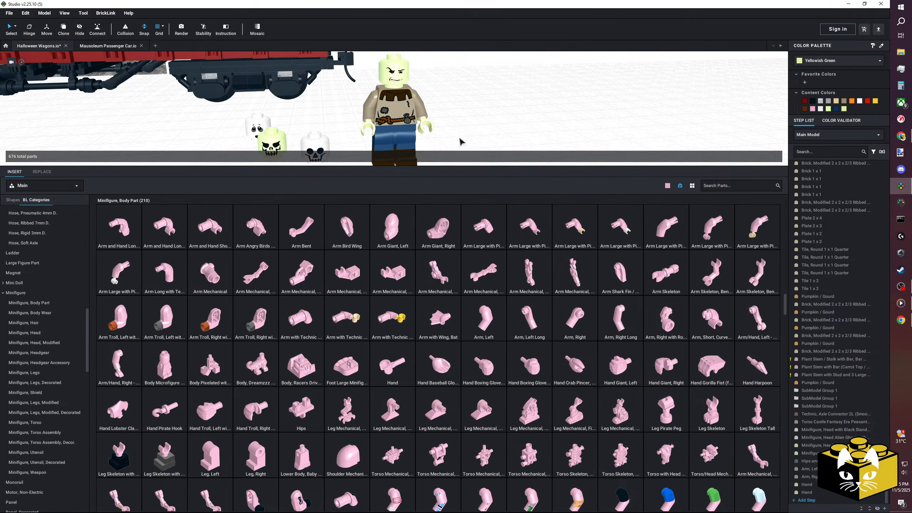
# Insert a Minifigure Neck Bracket with Back Stud - Thick Back Wall from the body wear parts beside the figure.
pyautogui.click(39, 352)
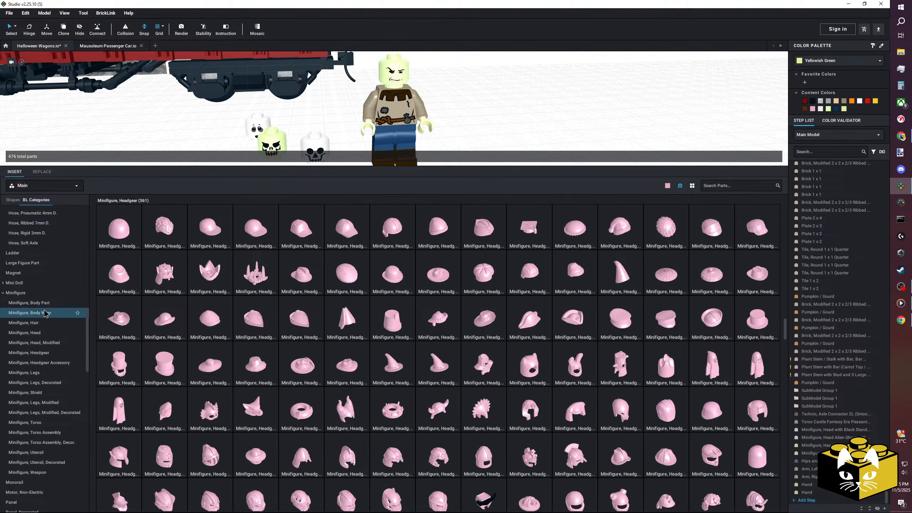
pyautogui.click(29, 312)
pyautogui.moveTo(553, 108); pyautogui.dragTo(561, 111, button='right')
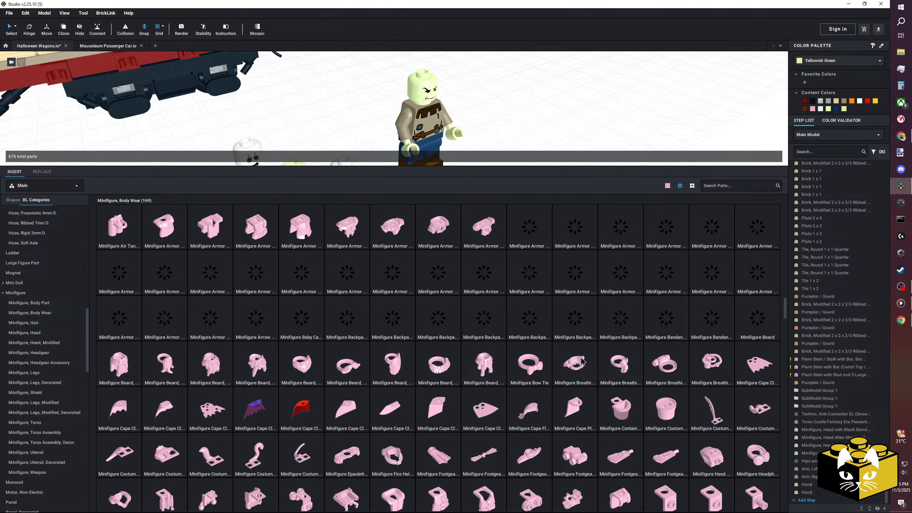
pyautogui.scroll(-2, 559, 358)
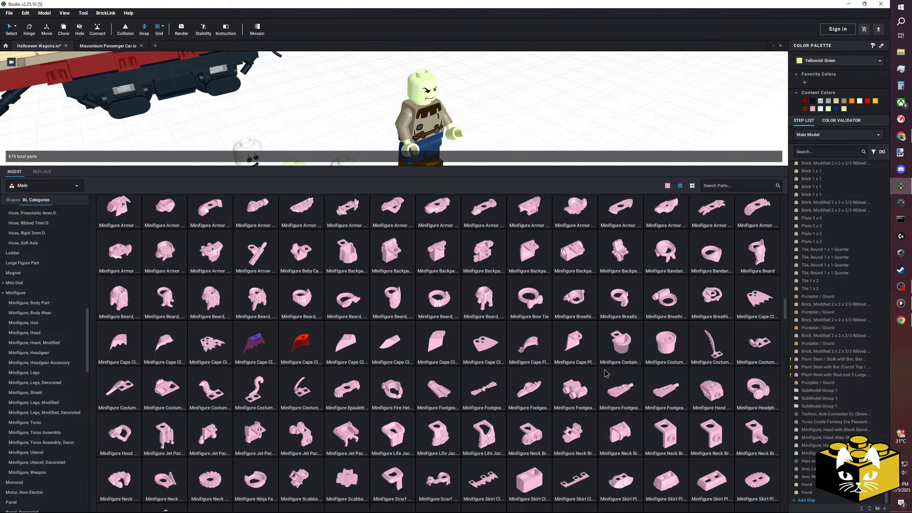
pyautogui.moveTo(670, 429); pyautogui.dragTo(514, 102)
pyautogui.click(573, 115)
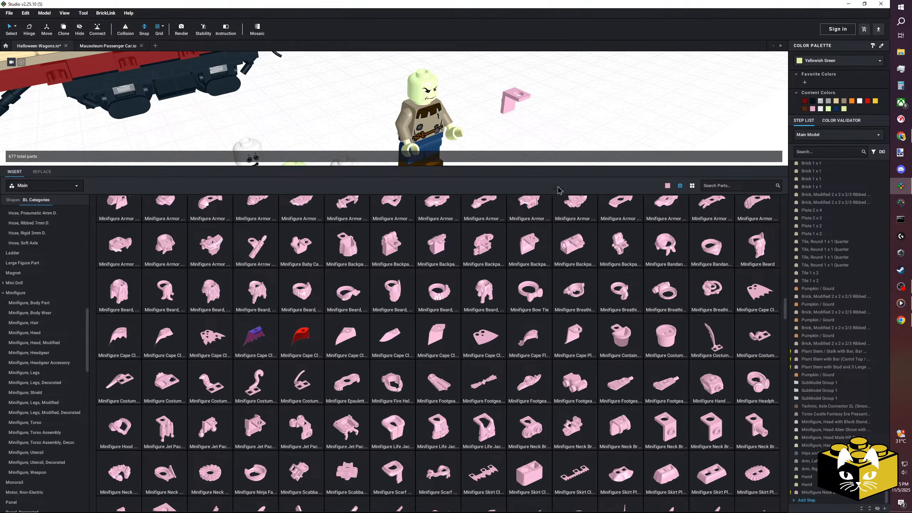
# Take the head off, fit the neck bracket over the torso's neck and colour it Reddish Brown.
pyautogui.moveTo(427, 91); pyautogui.dragTo(469, 80)
pyautogui.moveTo(520, 100); pyautogui.dragTo(414, 102)
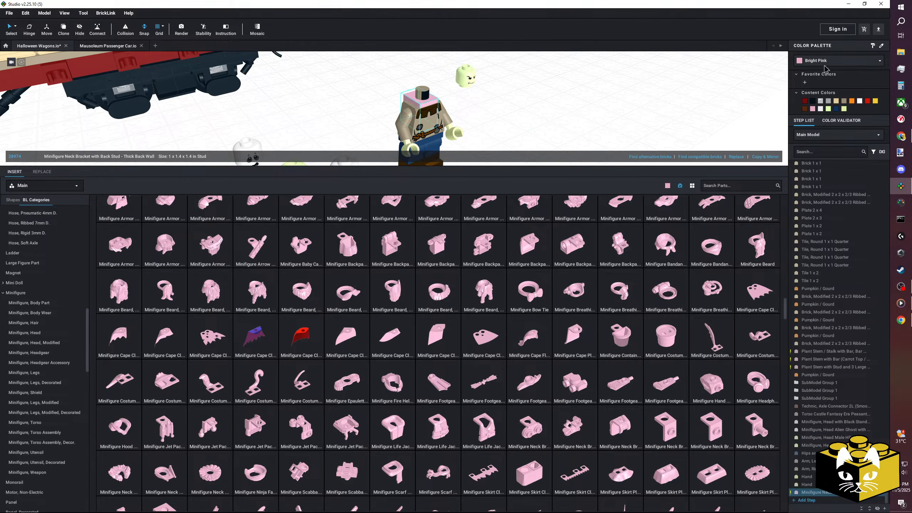
pyautogui.click(825, 61)
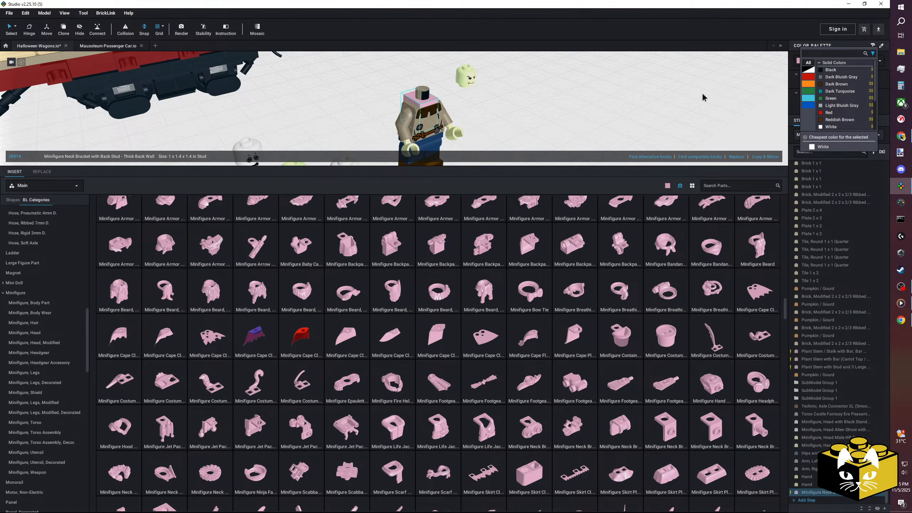
pyautogui.click(842, 122)
pyautogui.click(625, 93)
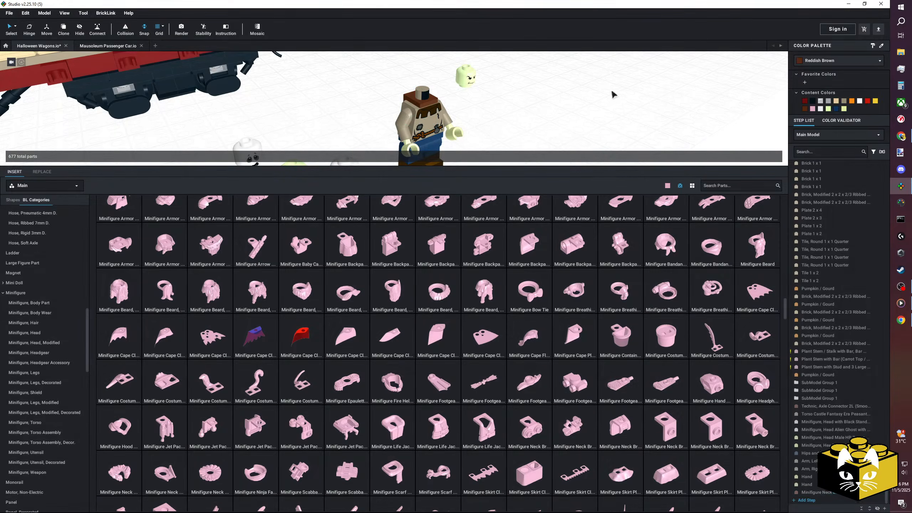
# Try the arched-eyebrow head above the neck bracket, and replace it with the glow-in-the-dark evil skull head.
pyautogui.moveTo(470, 80); pyautogui.dragTo(430, 87)
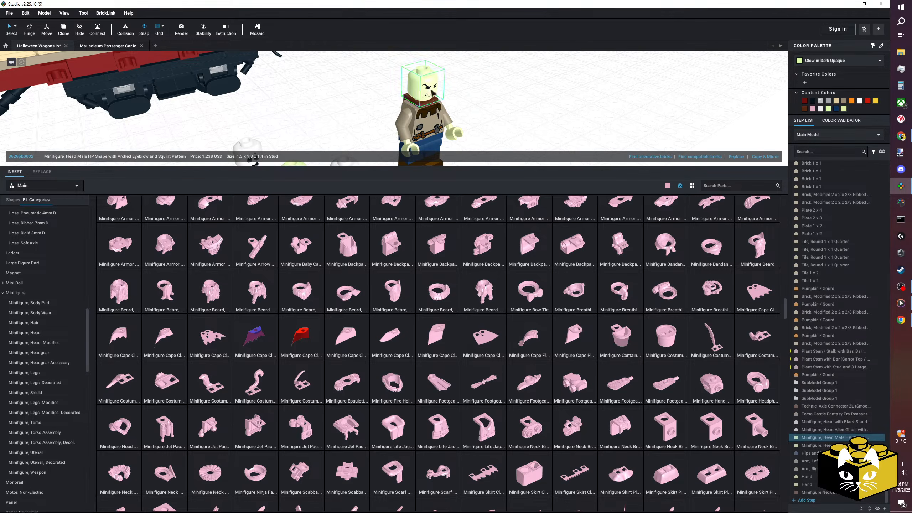
pyautogui.click(514, 97)
pyautogui.moveTo(513, 97); pyautogui.dragTo(533, 86, button='middle')
pyautogui.moveTo(392, 144); pyautogui.dragTo(407, 165, button='middle')
pyautogui.moveTo(448, 66); pyautogui.dragTo(361, 107)
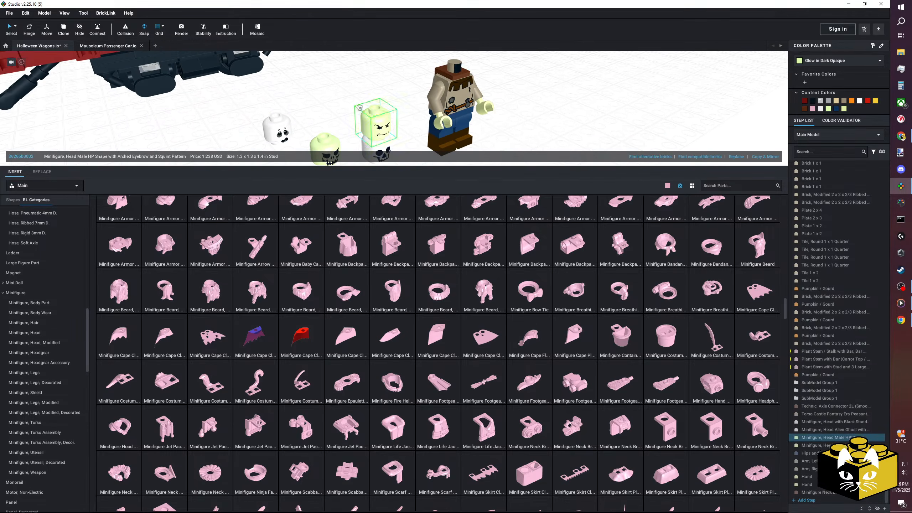
pyautogui.moveTo(329, 149); pyautogui.dragTo(450, 64)
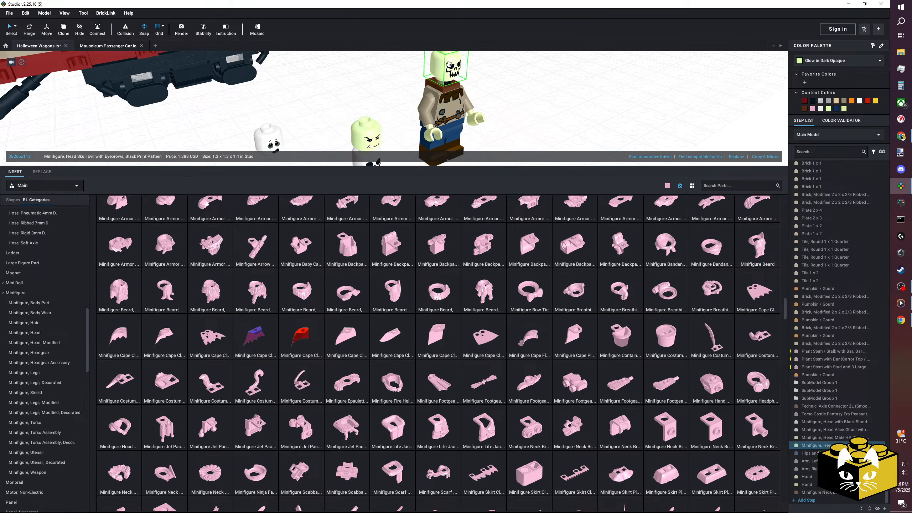
pyautogui.click(576, 103)
pyautogui.scroll(-3, 561, 113)
pyautogui.scroll(-2, 533, 112)
pyautogui.scroll(6, 535, 107)
pyautogui.scroll(4, 507, 130)
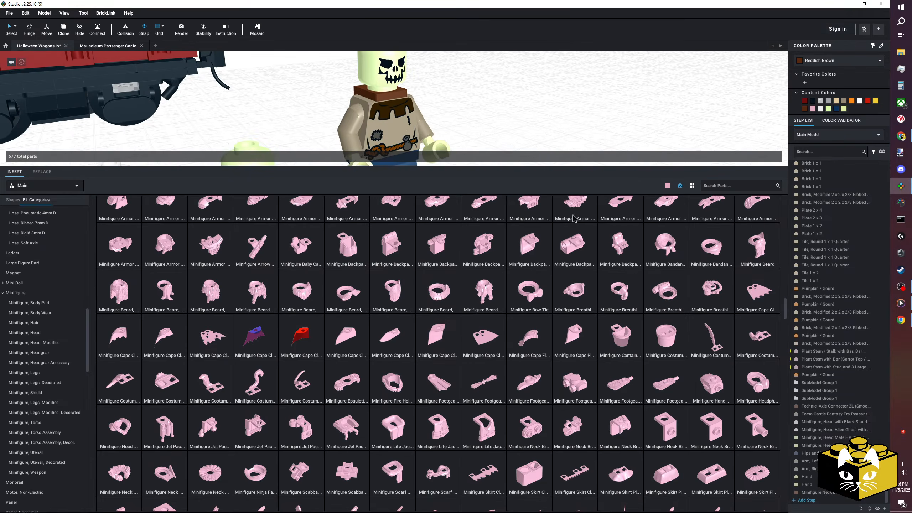
# Try the Minifigure Bow Tie at the figure's neck and remove it.
pyautogui.click(668, 252)
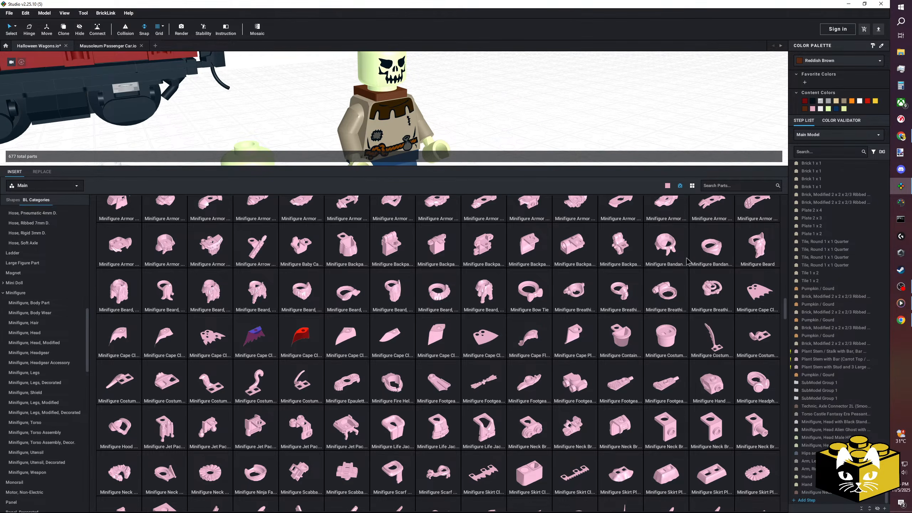
pyautogui.click(529, 290)
pyautogui.click(383, 86)
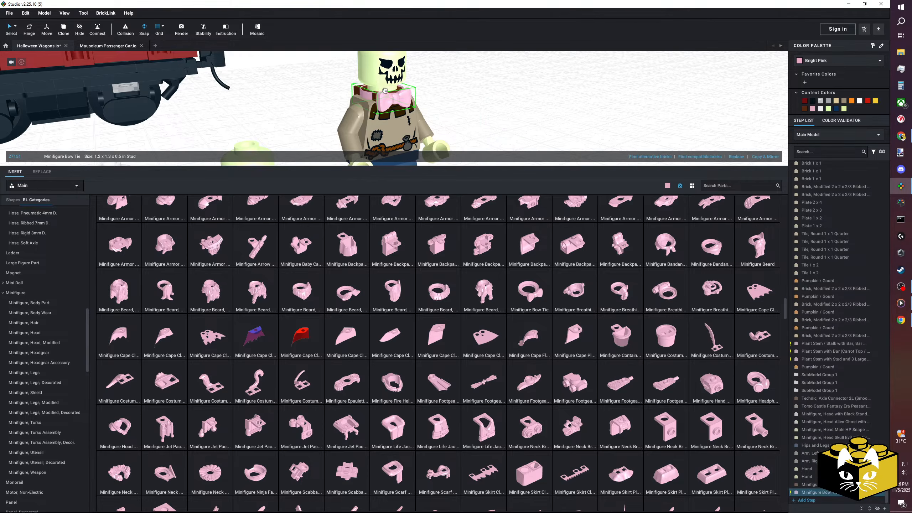
pyautogui.press('Escape')
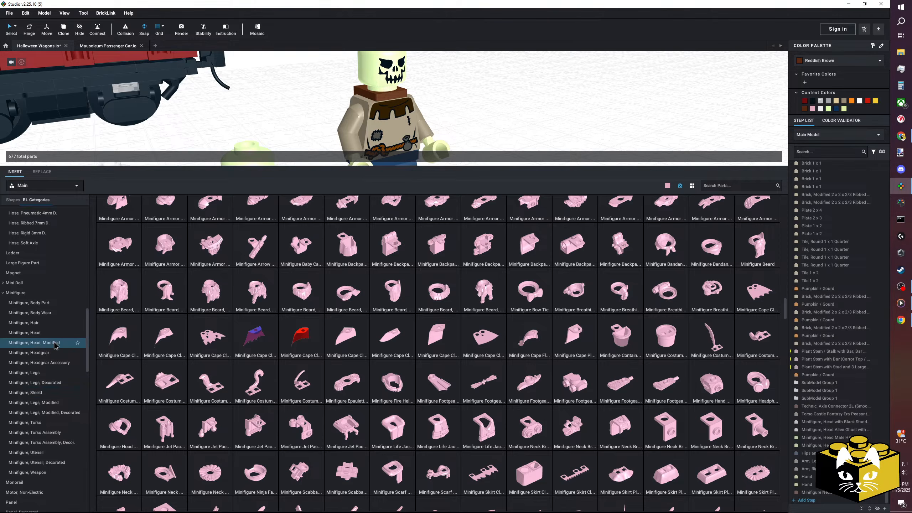
# Browse the Minifigure, Headgear parts for a hat that suits the scarecrow.
pyautogui.click(52, 354)
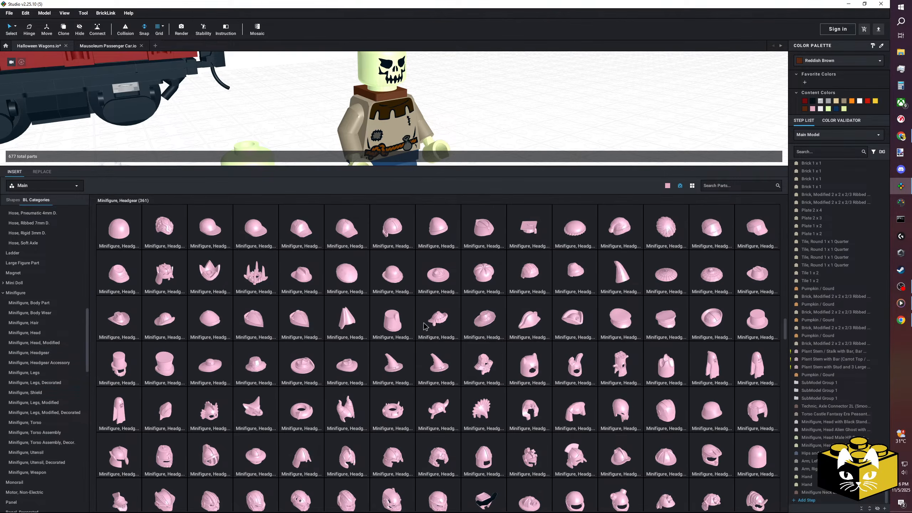
pyautogui.scroll(-5, 425, 318)
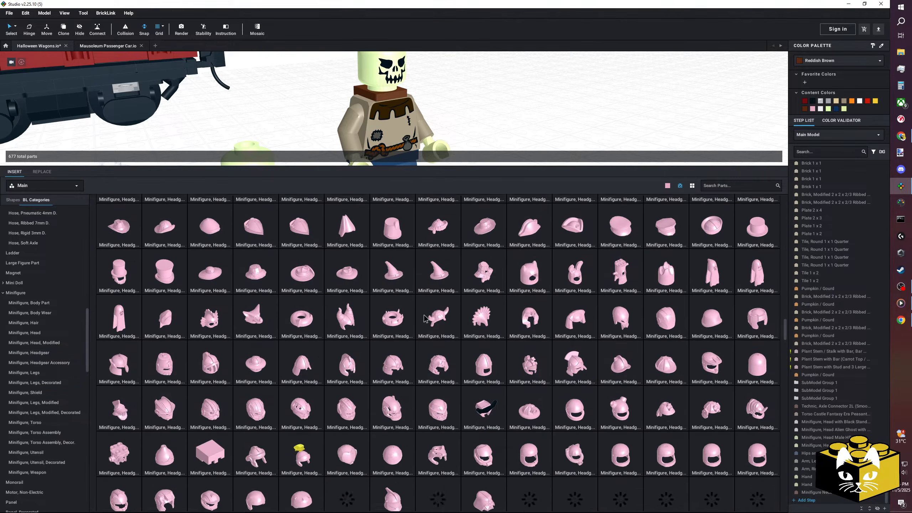
pyautogui.scroll(-5, 427, 318)
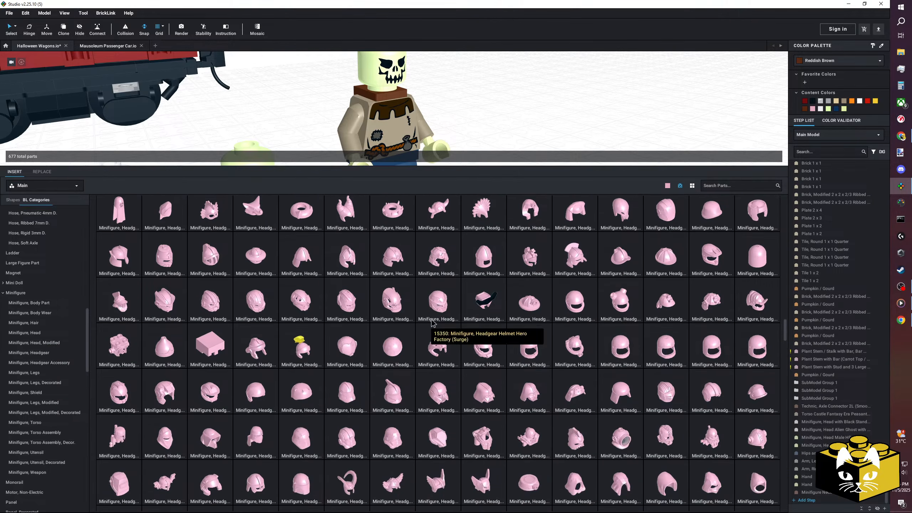
pyautogui.scroll(-2, 431, 322)
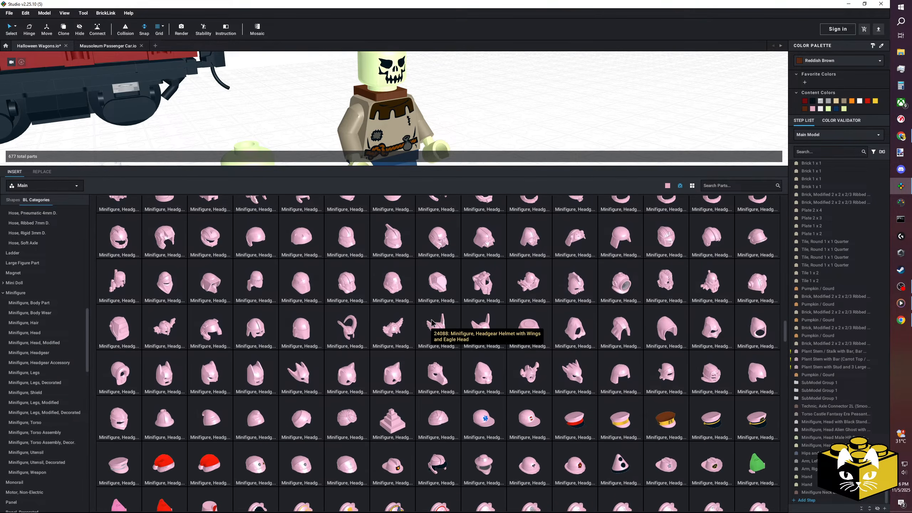
pyautogui.scroll(-1, 430, 323)
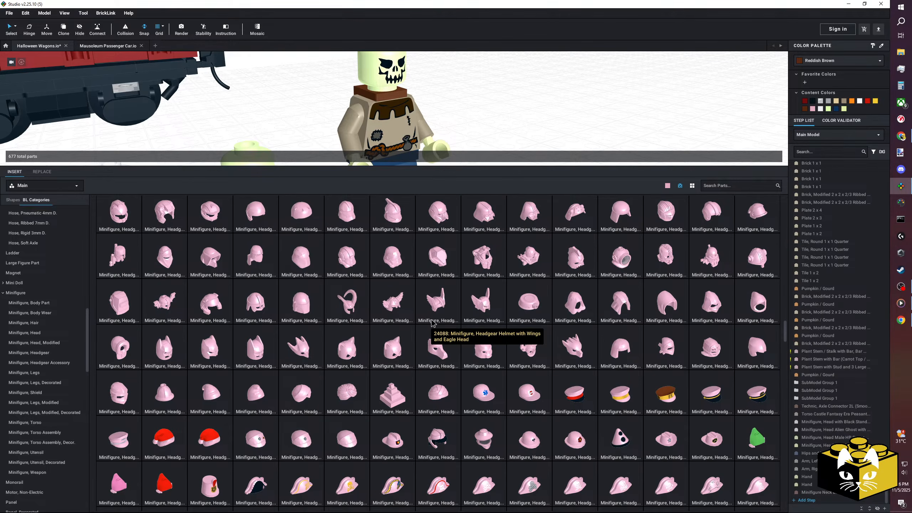
pyautogui.scroll(-2, 432, 323)
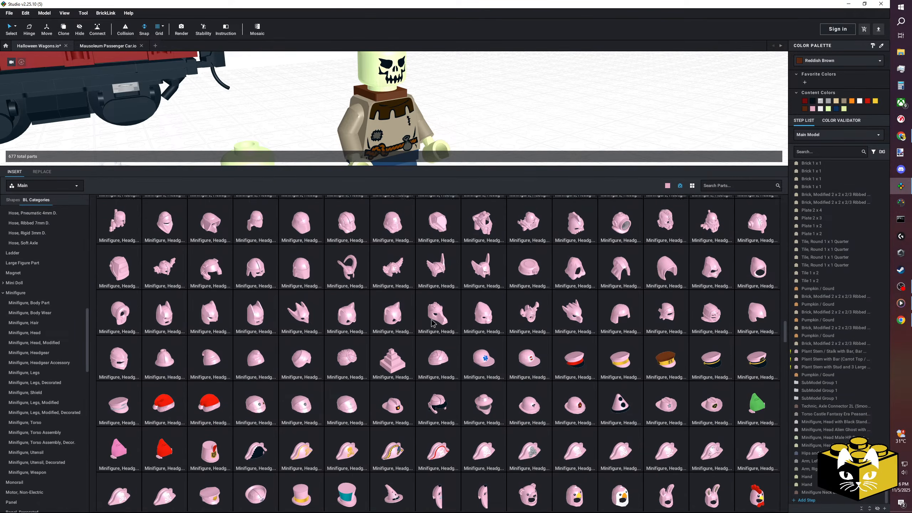
pyautogui.scroll(-5, 432, 323)
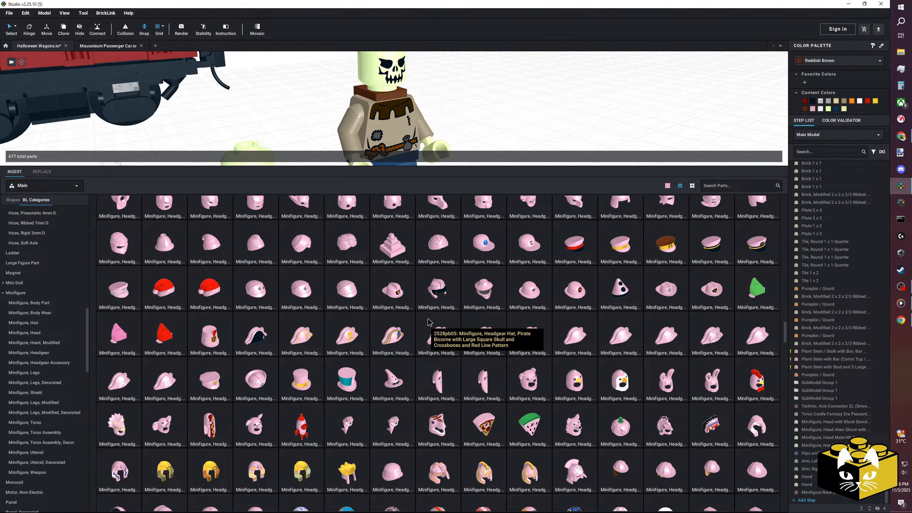
pyautogui.scroll(-2, 427, 321)
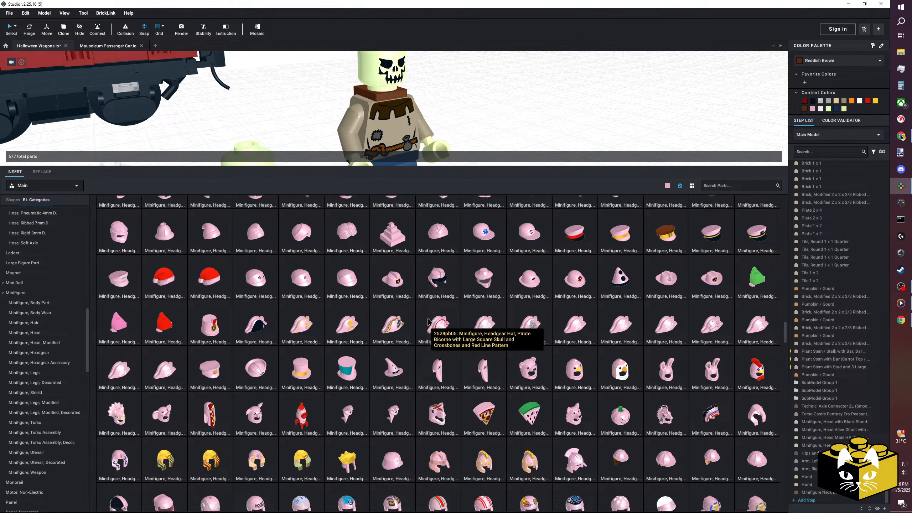
pyautogui.scroll(-1, 427, 321)
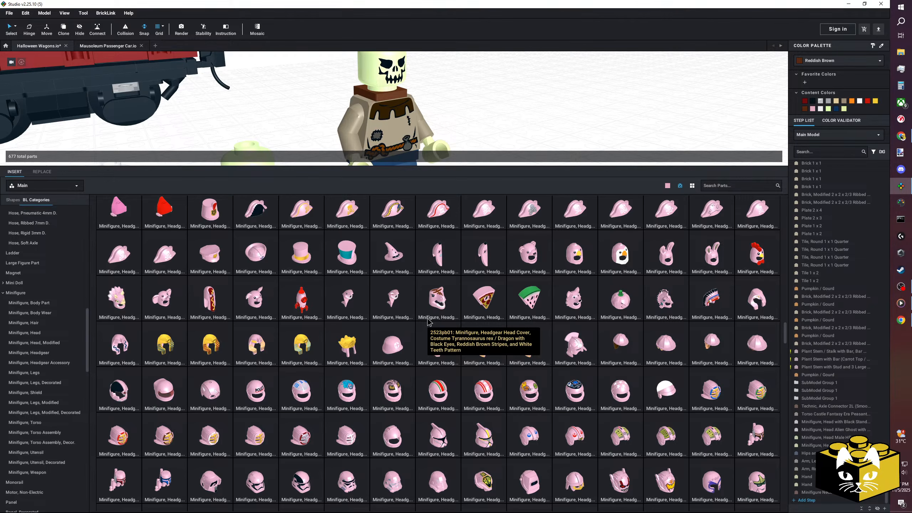
pyautogui.scroll(-1, 427, 322)
pyautogui.scroll(-1, 427, 322)
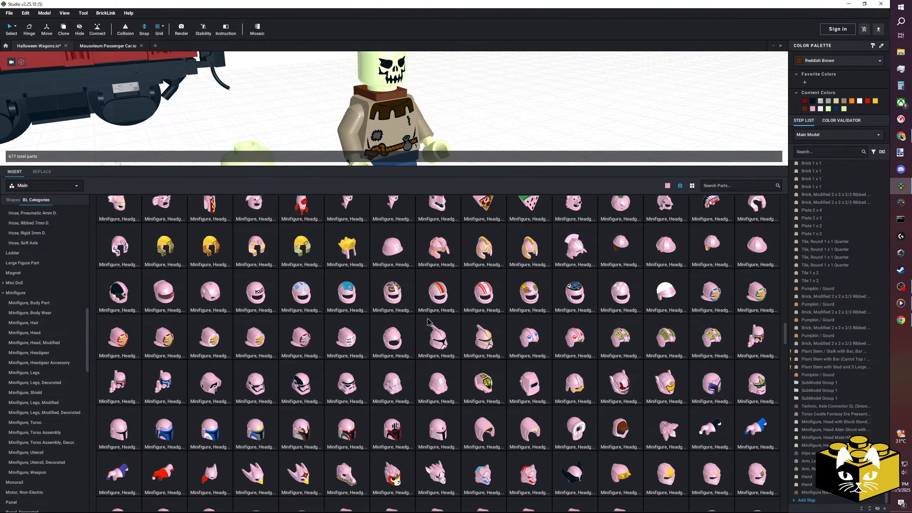
pyautogui.scroll(-1, 427, 321)
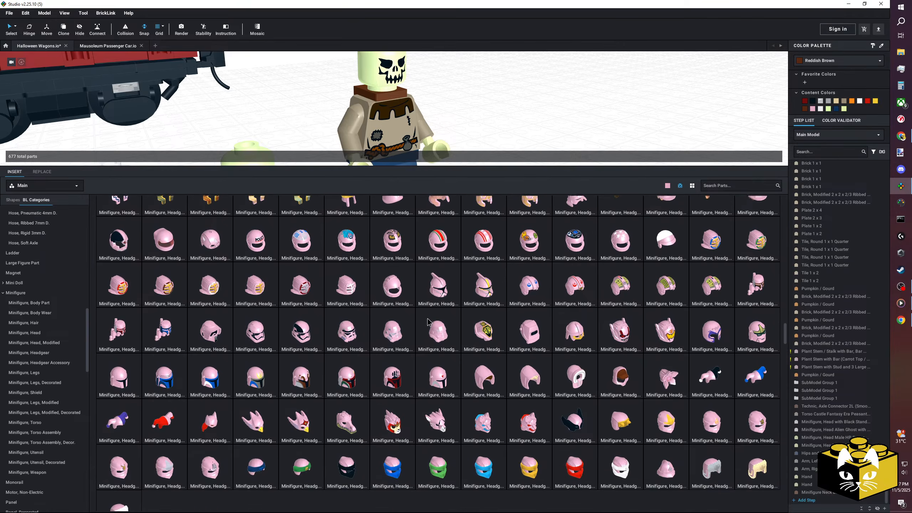
pyautogui.scroll(-1, 427, 321)
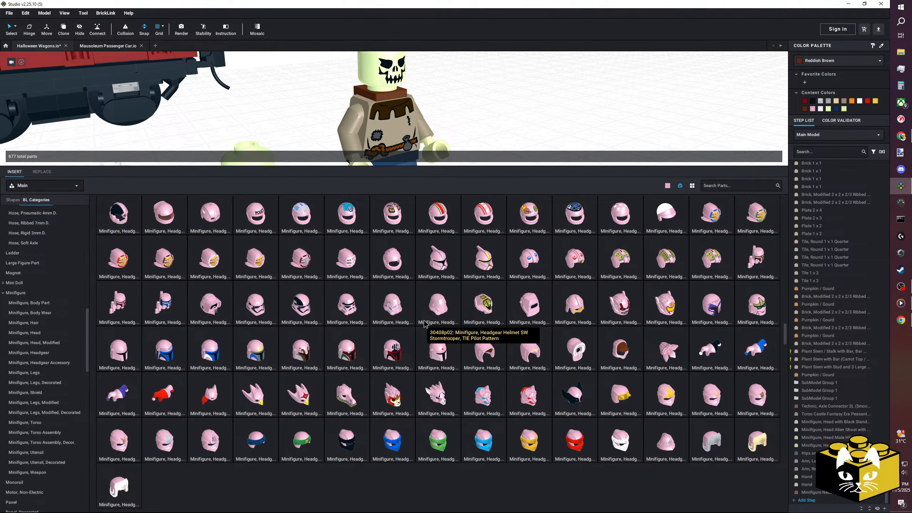
pyautogui.scroll(3, 425, 323)
pyautogui.scroll(1, 424, 323)
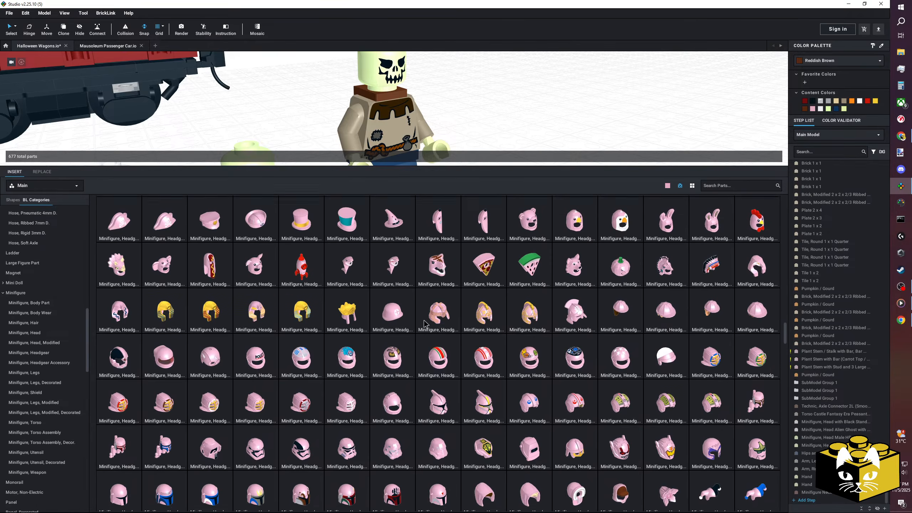
pyautogui.scroll(1, 424, 324)
pyautogui.scroll(1, 424, 323)
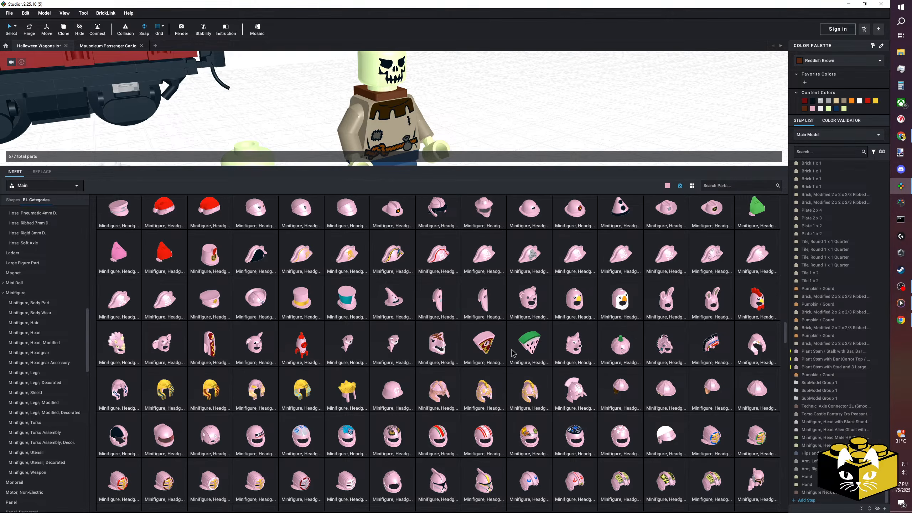
pyautogui.scroll(1, 510, 354)
pyautogui.scroll(2, 509, 354)
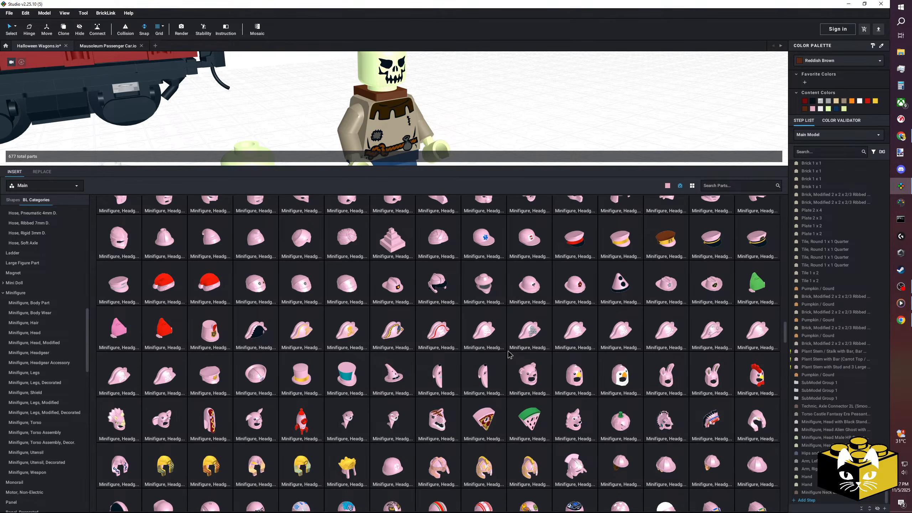
# Place the Minifigure, Headgear Hat, Wizard / Witch on the scarecrow's skull head.
pyautogui.scroll(8, 509, 354)
pyautogui.scroll(8, 509, 354)
pyautogui.scroll(5, 509, 355)
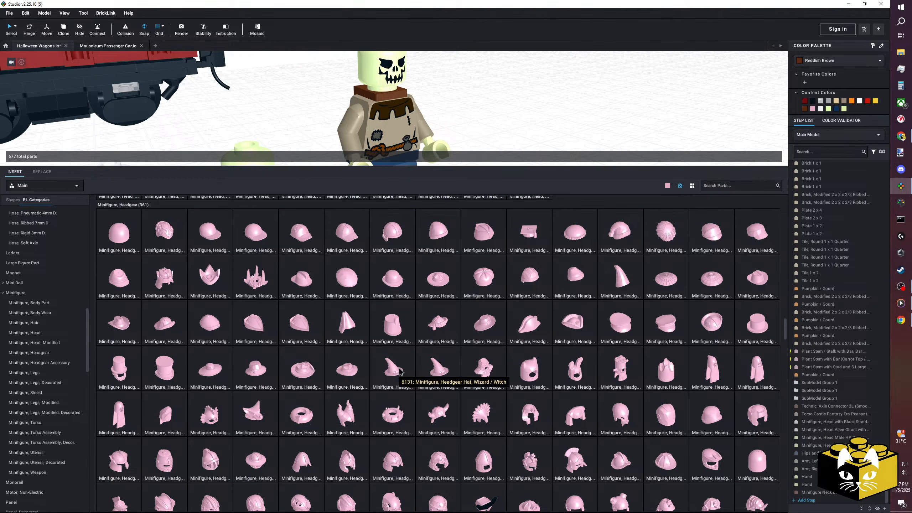
pyautogui.scroll(2, 400, 372)
pyautogui.scroll(-3, 400, 372)
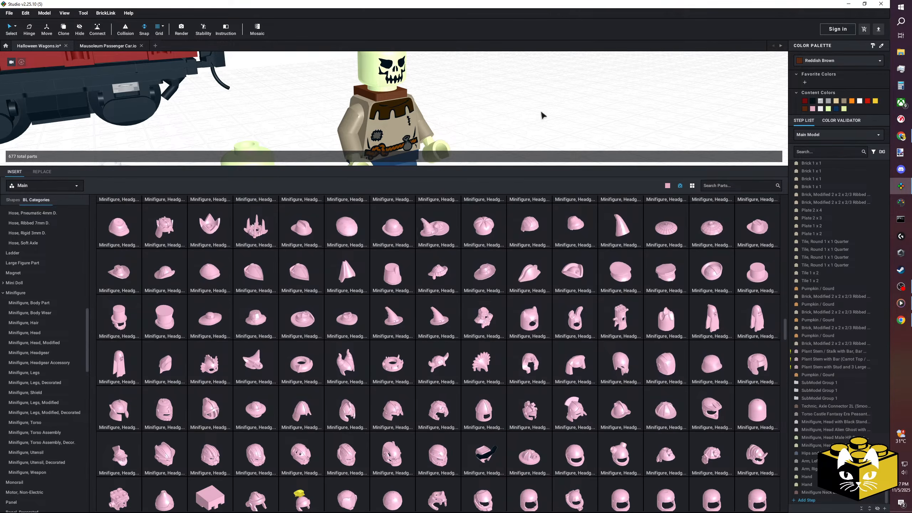
pyautogui.scroll(-4, 569, 93)
pyautogui.scroll(-3, 581, 122)
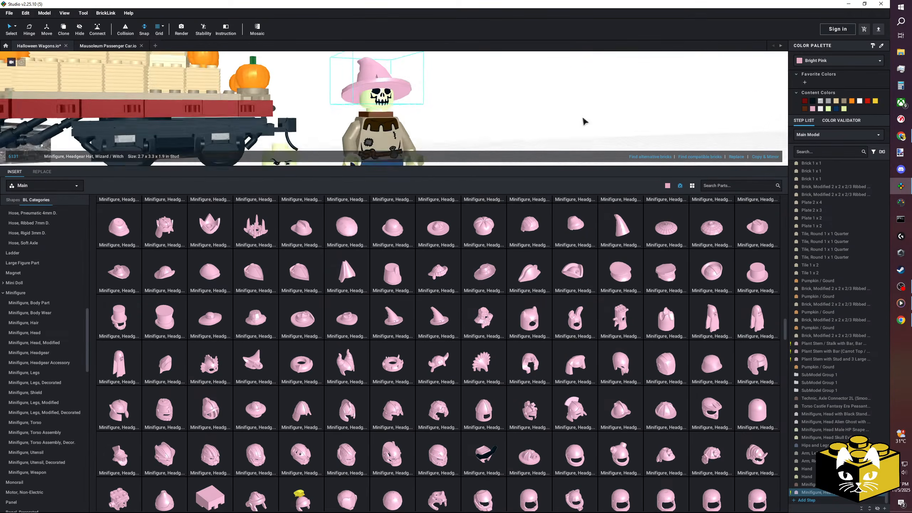
pyautogui.scroll(-1, 559, 124)
# Colour the scarecrow's witch hat Dark Brown.
pyautogui.click(820, 61)
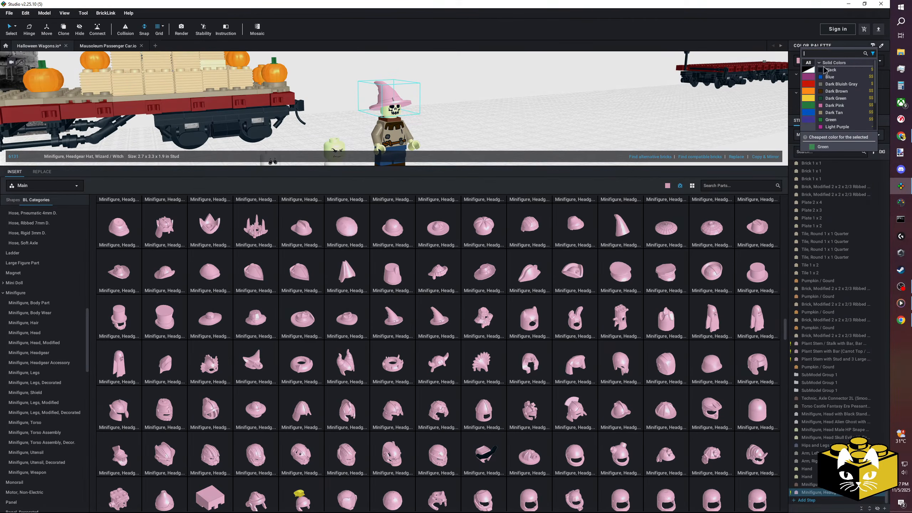
pyautogui.scroll(-3, 843, 93)
pyautogui.scroll(2, 843, 91)
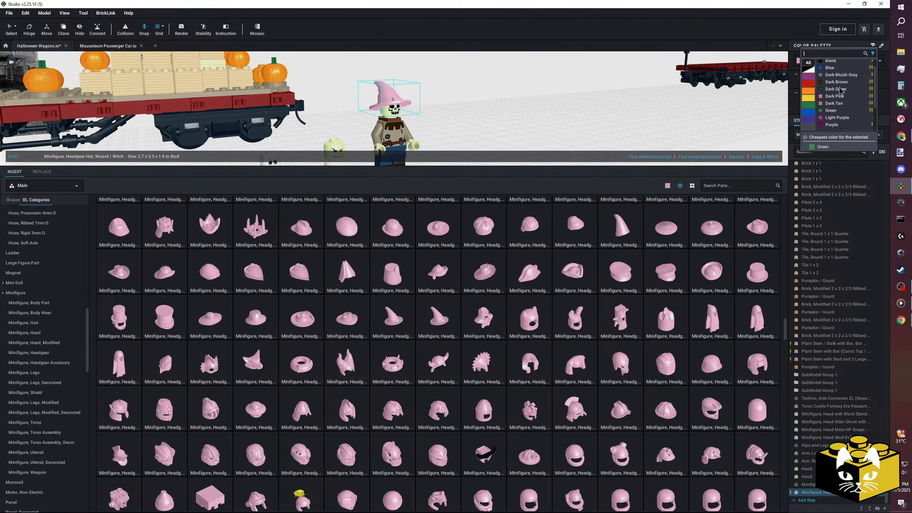
pyautogui.click(835, 87)
pyautogui.click(535, 143)
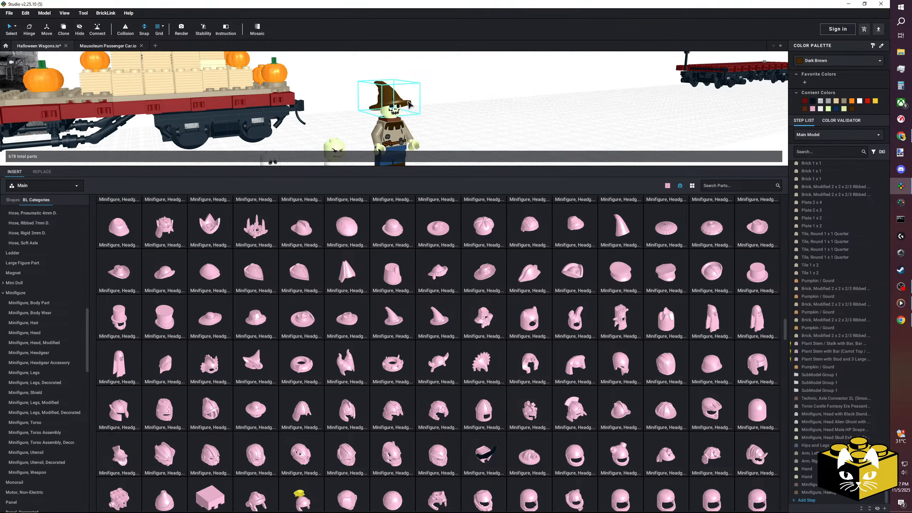
# Delete the three spare minifigure heads lying beside the scarecrow.
pyautogui.moveTo(474, 126); pyautogui.dragTo(263, 115, button='right')
pyautogui.moveTo(249, 100); pyautogui.dragTo(321, 140)
pyautogui.press('Delete')
pyautogui.moveTo(358, 147); pyautogui.dragTo(322, 122, button='right')
pyautogui.scroll(4, 321, 121)
# Shrink the parts library to enlarge the model view and frame the whole scarecrow.
pyautogui.click(343, 119)
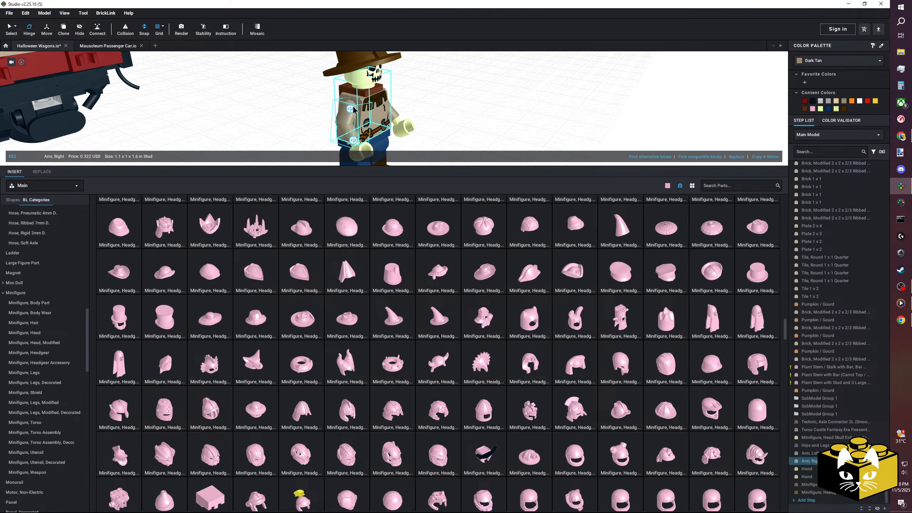
pyautogui.click(549, 128)
pyautogui.moveTo(601, 166); pyautogui.dragTo(604, 353)
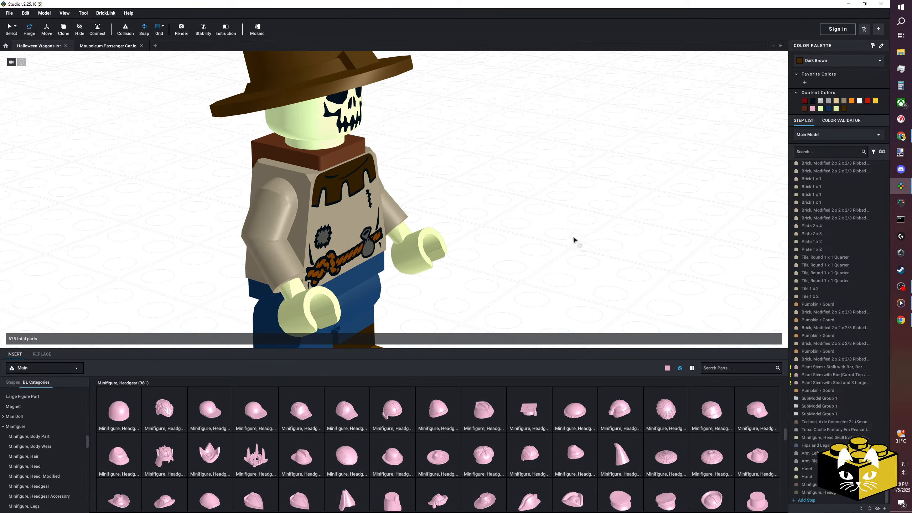
pyautogui.scroll(-4, 541, 228)
pyautogui.scroll(2, 507, 255)
pyautogui.scroll(-2, 502, 247)
pyautogui.scroll(2, 480, 328)
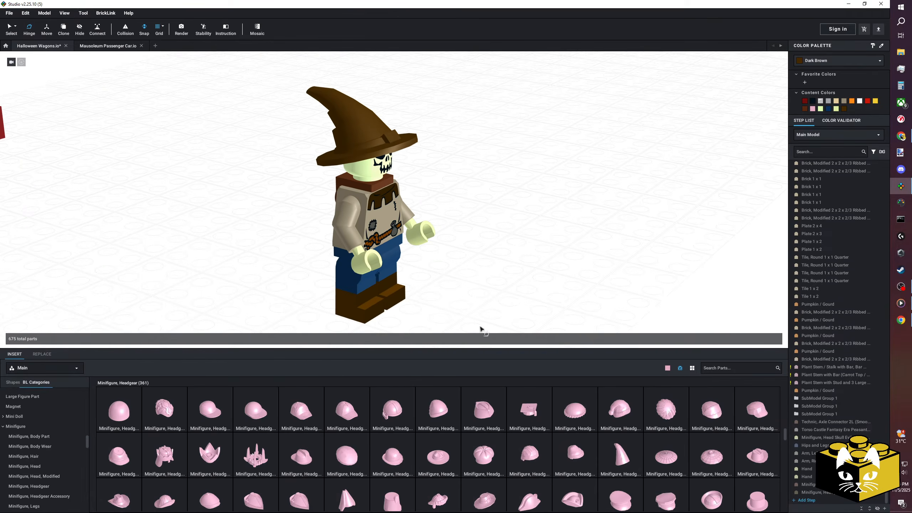
# Swing the scarecrow's arms forward about the shoulders with Hinge so both hands reach out in front.
pyautogui.moveTo(505, 348); pyautogui.dragTo(502, 382)
pyautogui.scroll(-3, 507, 286)
pyautogui.moveTo(518, 303); pyautogui.dragTo(492, 295, button='right')
pyautogui.click(412, 274)
pyautogui.scroll(2, 413, 276)
pyautogui.keyDown('ctrl'); pyautogui.click(446, 356); pyautogui.keyUp('ctrl')
pyautogui.moveTo(480, 307); pyautogui.dragTo(462, 271)
pyautogui.click(488, 286)
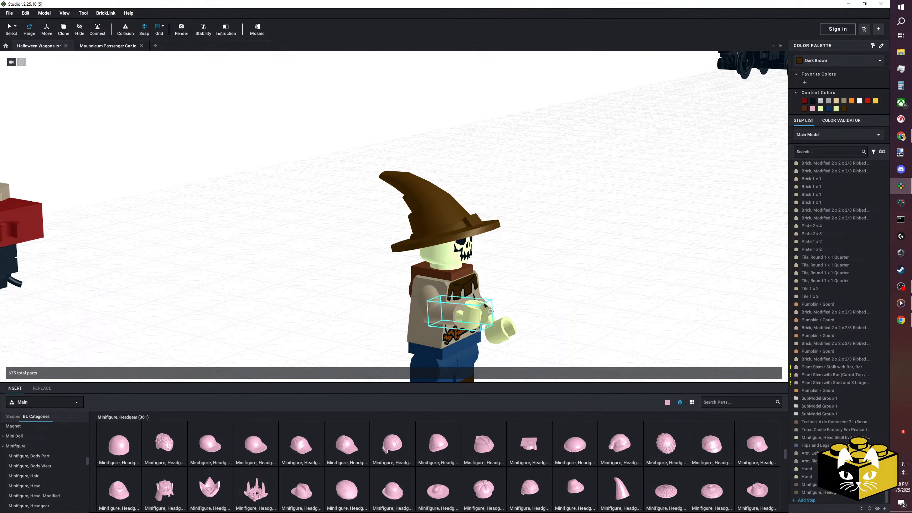
pyautogui.click(492, 311)
pyautogui.moveTo(492, 310)
pyautogui.mouseDown(button='right')
pyautogui.moveTo(453, 293)
pyautogui.moveTo(505, 300)
pyautogui.mouseUp(button='right')
pyautogui.moveTo(524, 291); pyautogui.dragTo(473, 269)
pyautogui.click(77, 122)
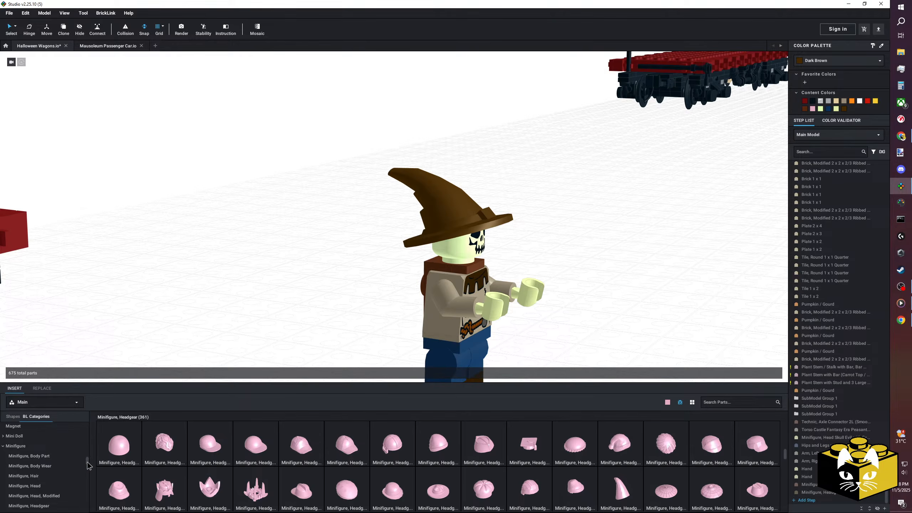
# Insert a Bird, Small from the Animal, Air parts between the wagon and the scarecrow.
pyautogui.scroll(10, 25, 445)
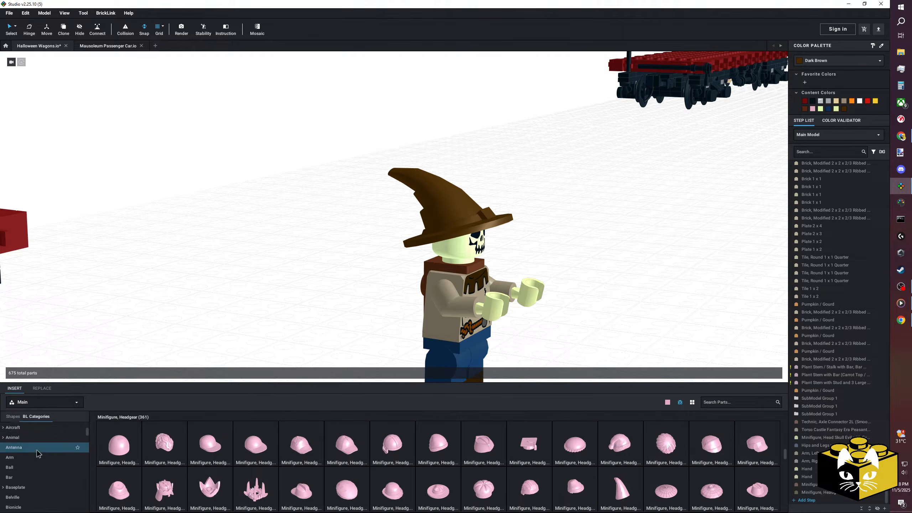
pyautogui.scroll(1, 25, 445)
pyautogui.click(3, 447)
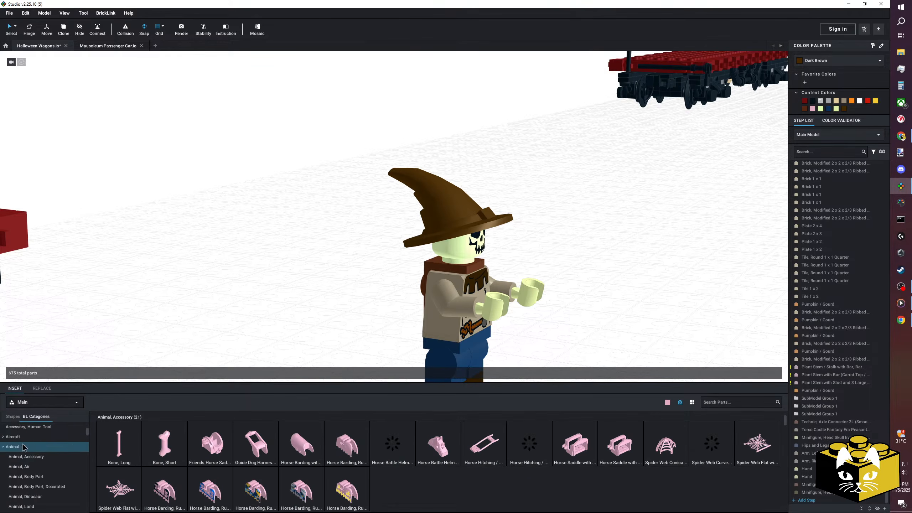
pyautogui.scroll(-3, 29, 448)
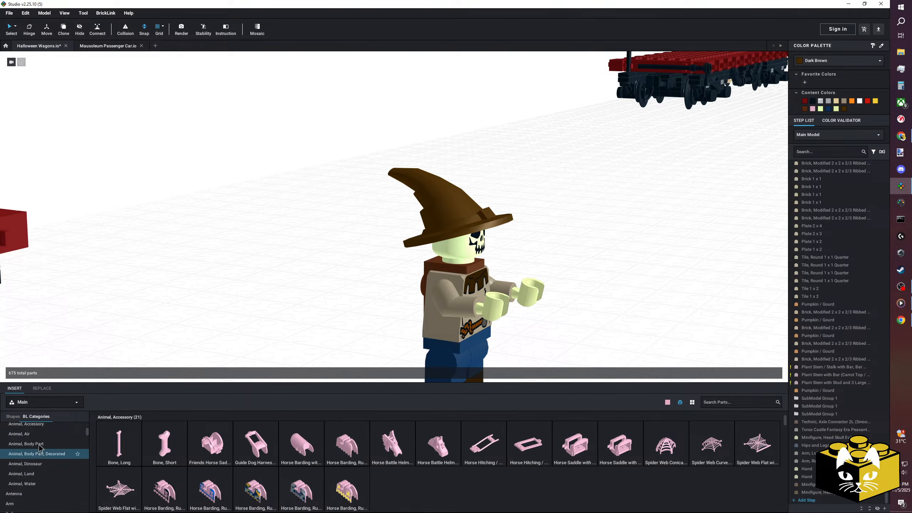
pyautogui.click(33, 433)
pyautogui.scroll(-3, 286, 325)
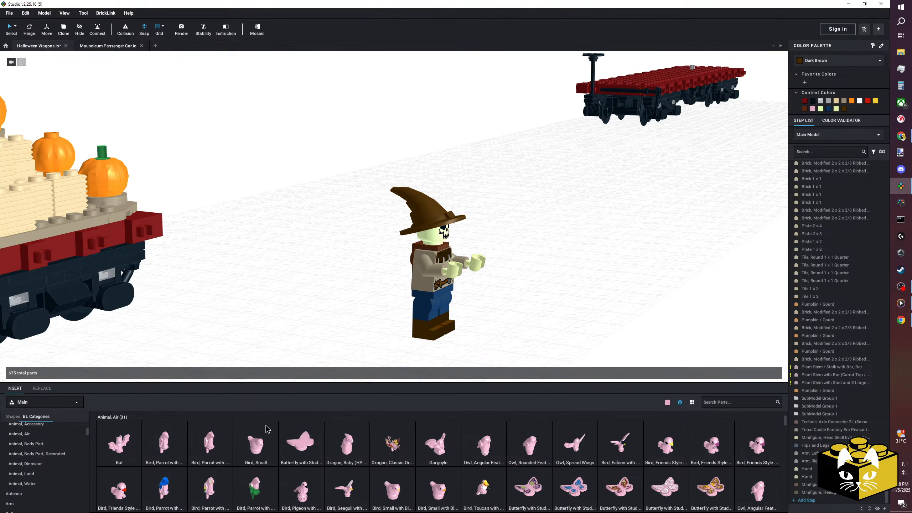
pyautogui.click(319, 301)
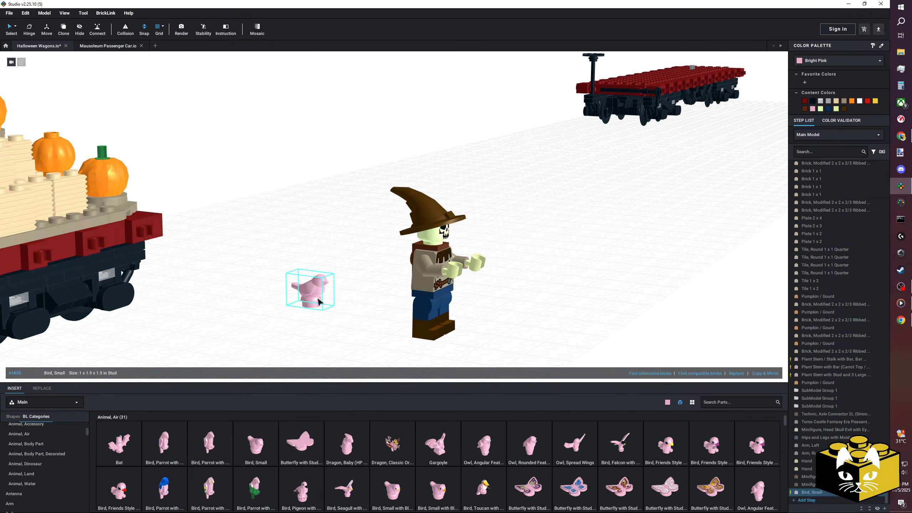
# Colour the small bird Black.
pyautogui.click(809, 62)
pyautogui.click(829, 69)
pyautogui.click(623, 237)
pyautogui.scroll(3, 292, 318)
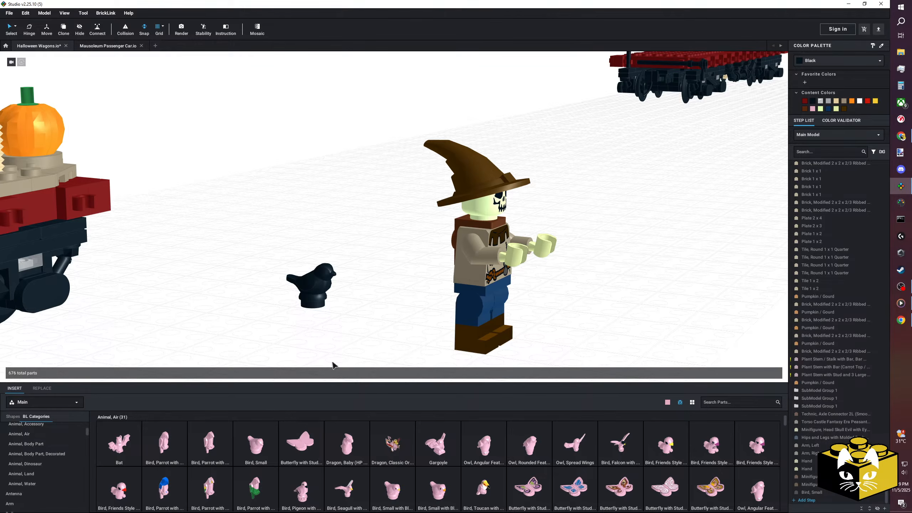
# Browse the Minifigure, Headgear Accessory parts for a bird to go with the scarecrow.
pyautogui.scroll(-20, 52, 461)
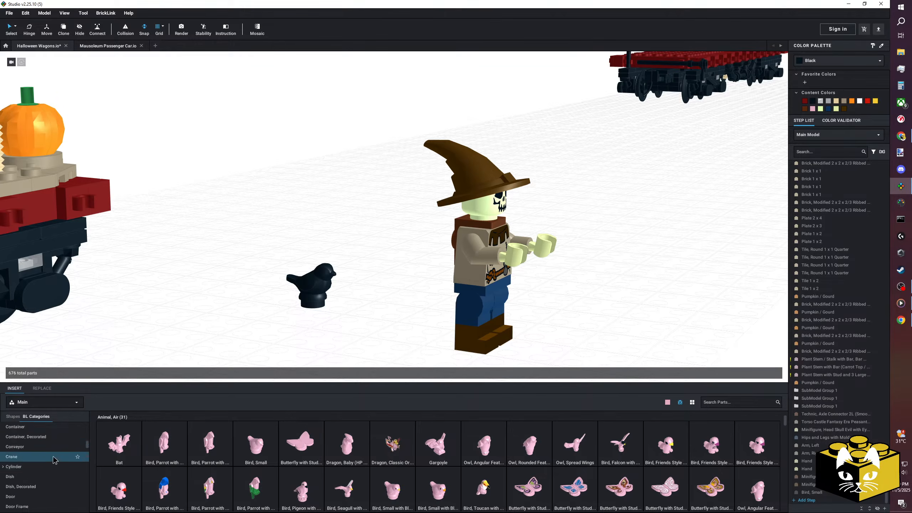
pyautogui.scroll(-5, 55, 454)
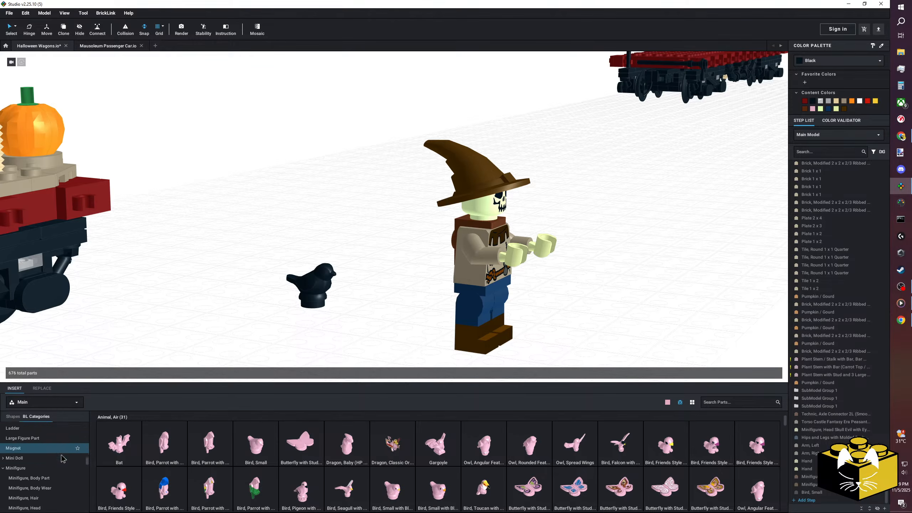
pyautogui.scroll(-5, 61, 463)
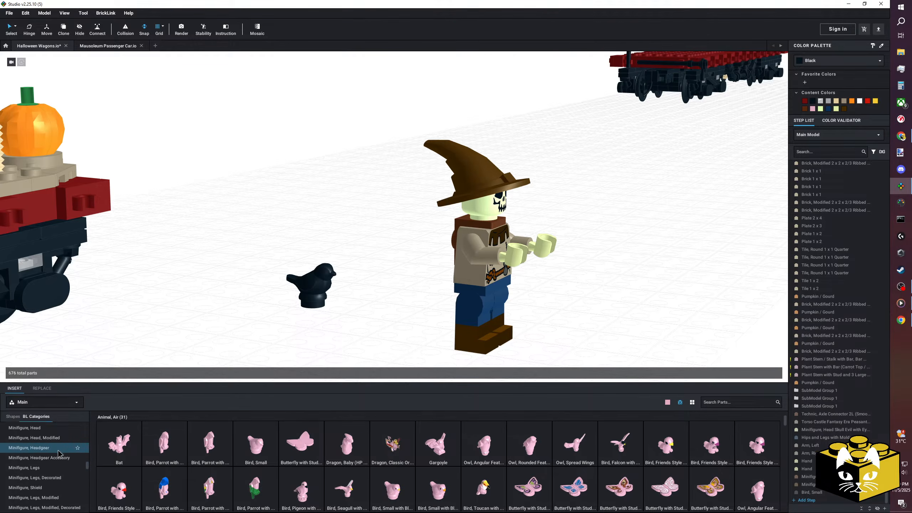
pyautogui.scroll(3, 57, 459)
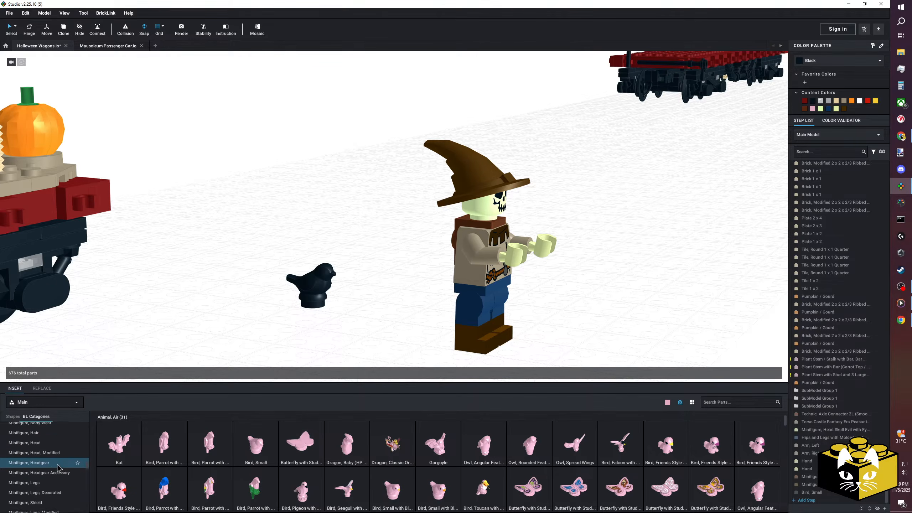
pyautogui.click(58, 473)
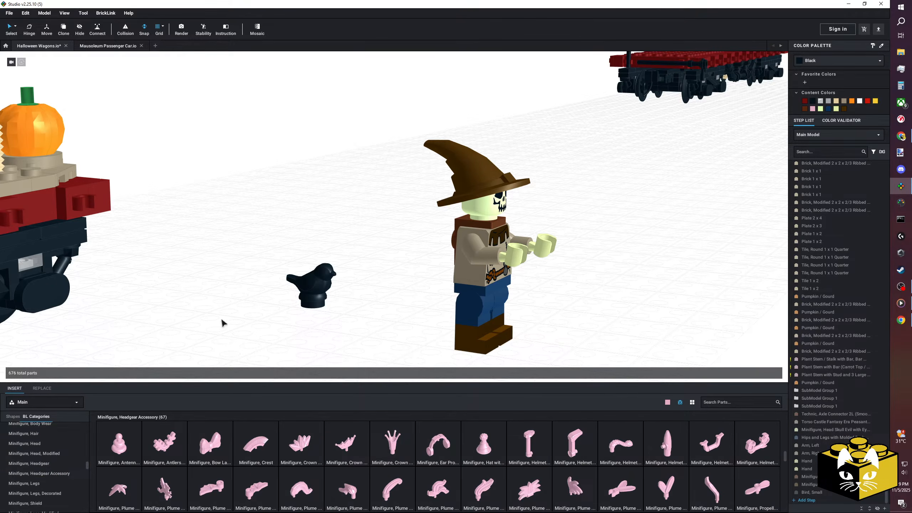
pyautogui.scroll(-1, 490, 446)
pyautogui.scroll(1, 488, 446)
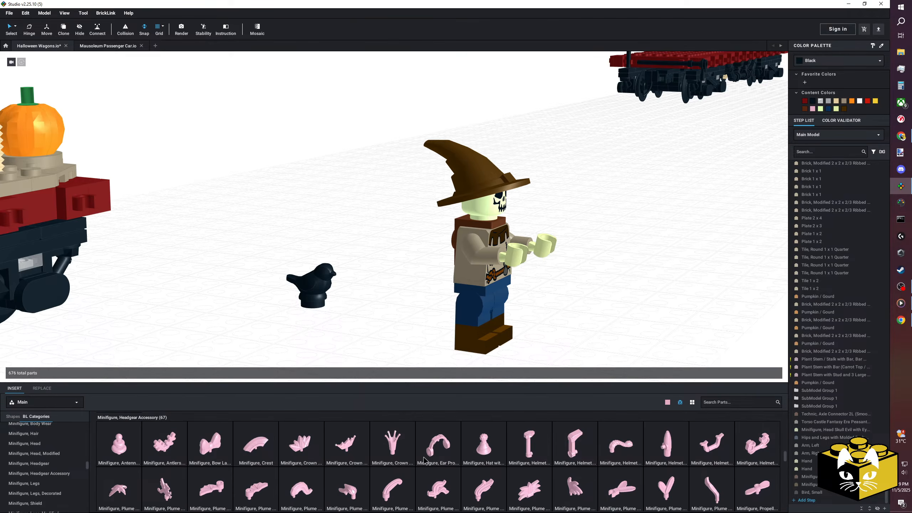
pyautogui.scroll(-1, 463, 456)
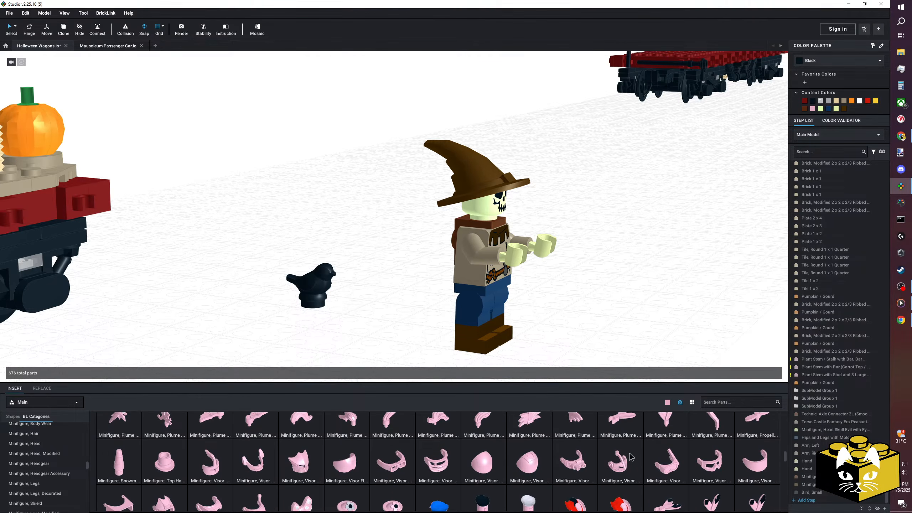
pyautogui.scroll(-2, 374, 467)
pyautogui.scroll(2, 395, 469)
pyautogui.scroll(3, 396, 471)
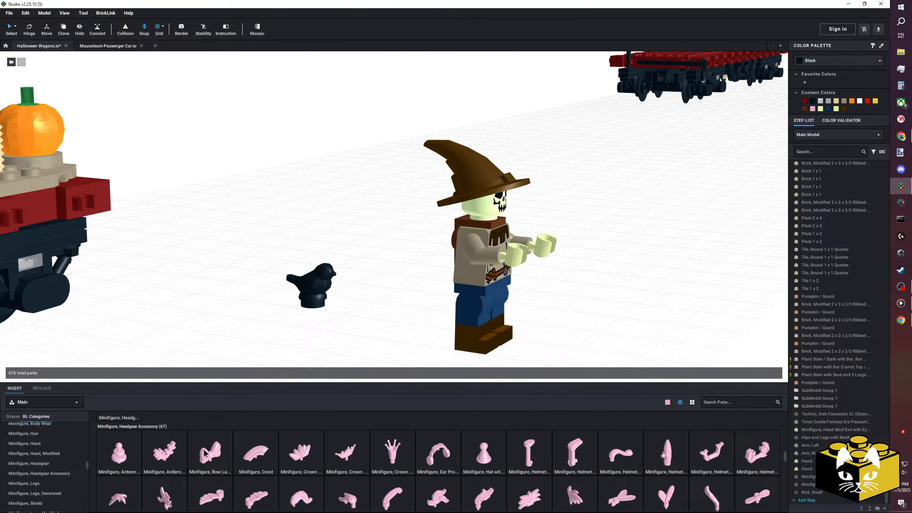
pyautogui.scroll(15, 28, 480)
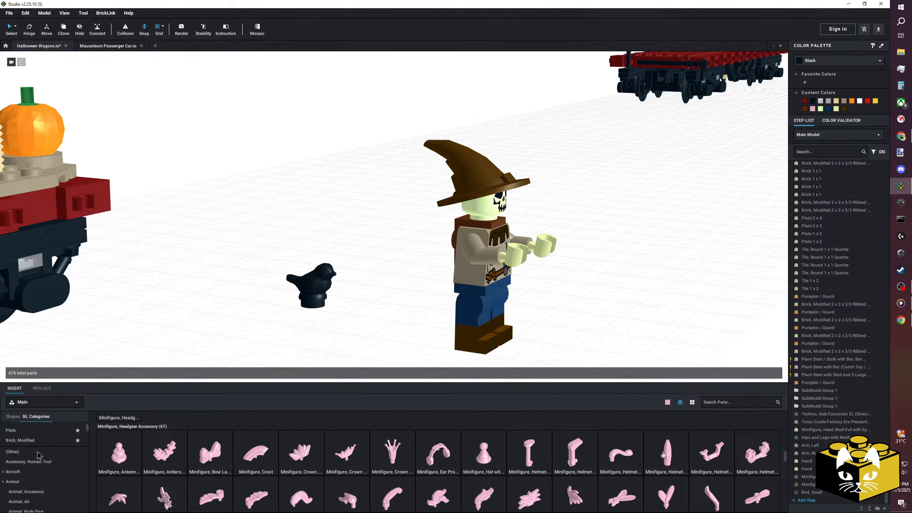
# Check the Animal, Air and Animal, Accessory parts for another bird piece.
pyautogui.click(28, 480)
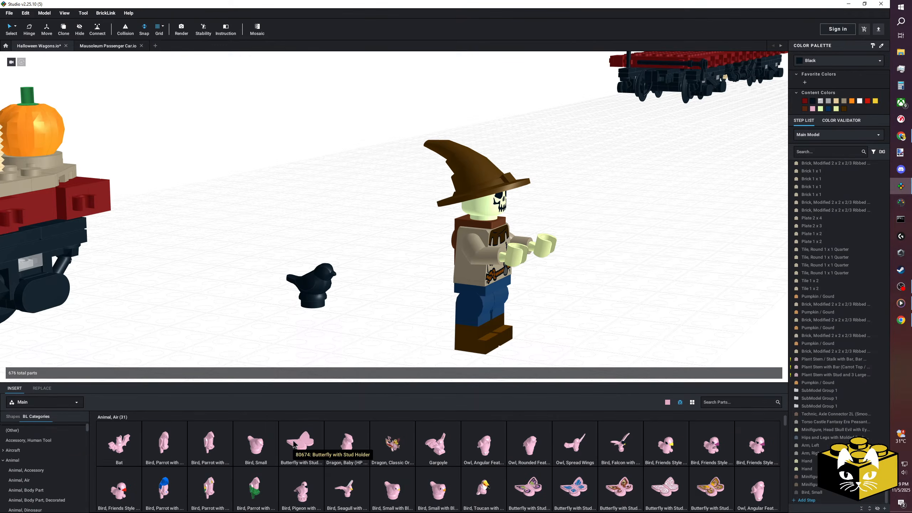
pyautogui.scroll(-3, 292, 443)
pyautogui.scroll(3, 292, 442)
pyautogui.scroll(-3, 34, 455)
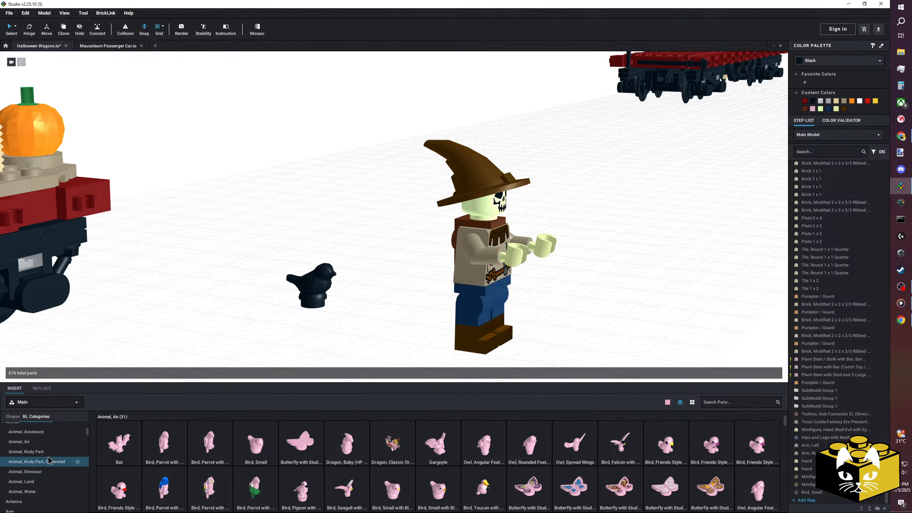
pyautogui.click(36, 432)
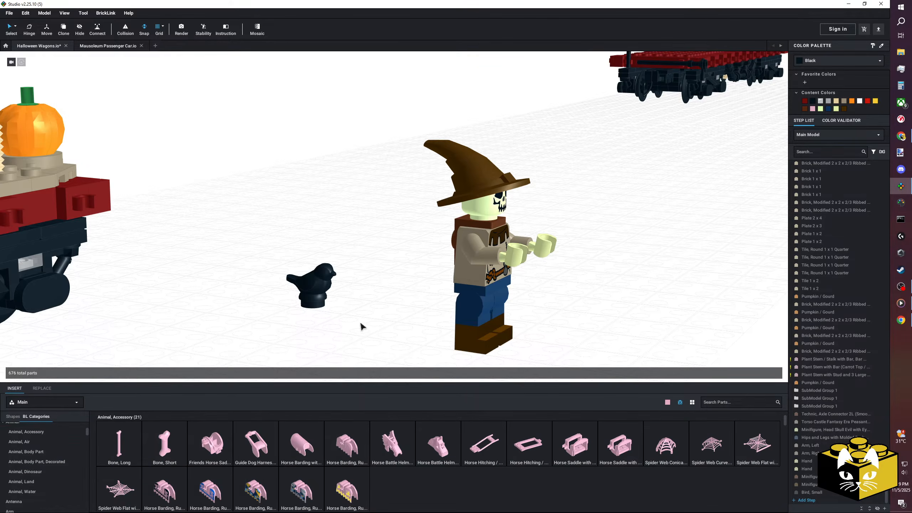
# Switch to Chrome and search Google Images for "lone ranger minifig".
pyautogui.click(901, 319)
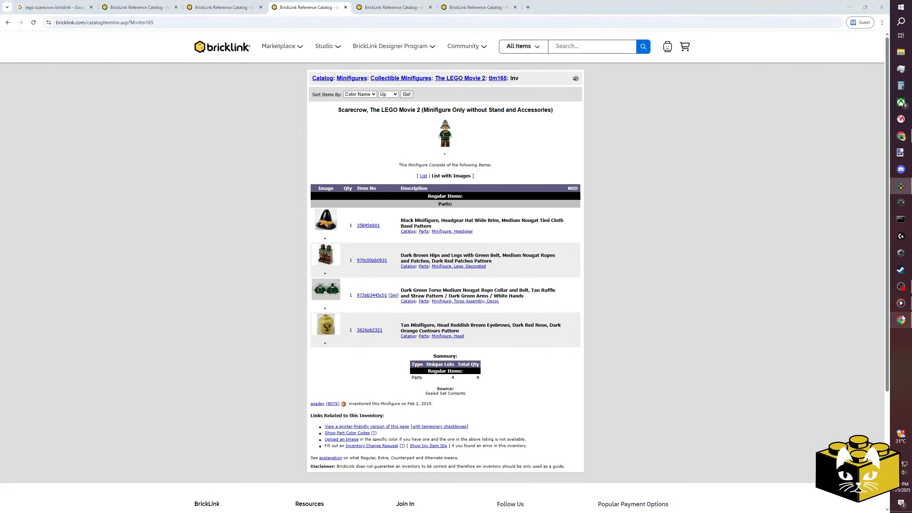
pyautogui.click(54, 7)
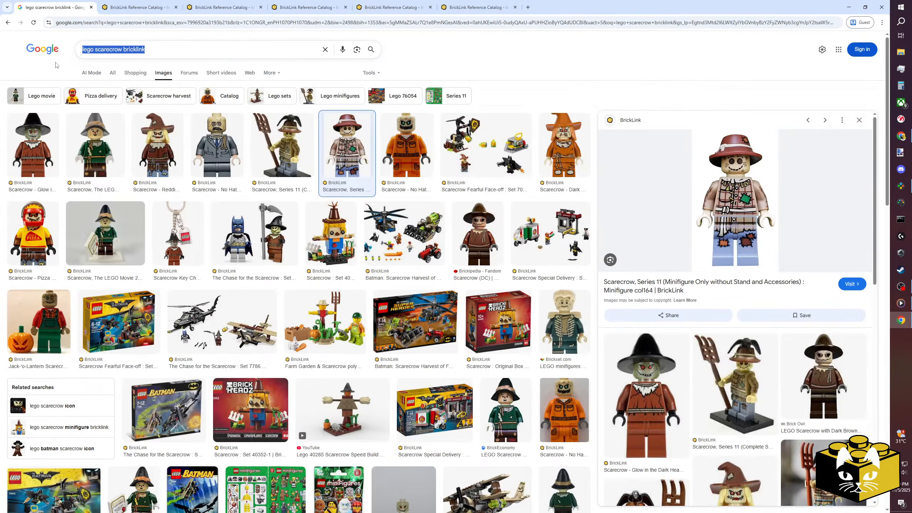
pyautogui.write('lone')
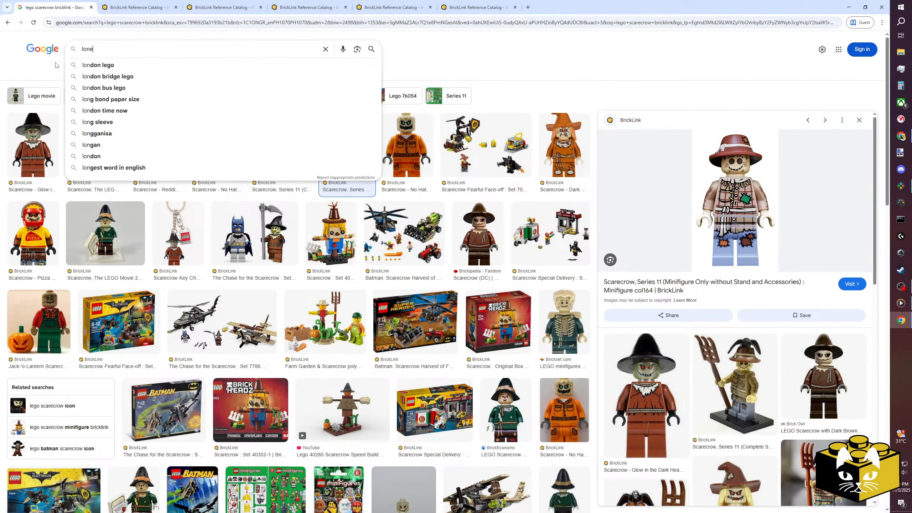
pyautogui.click(111, 66)
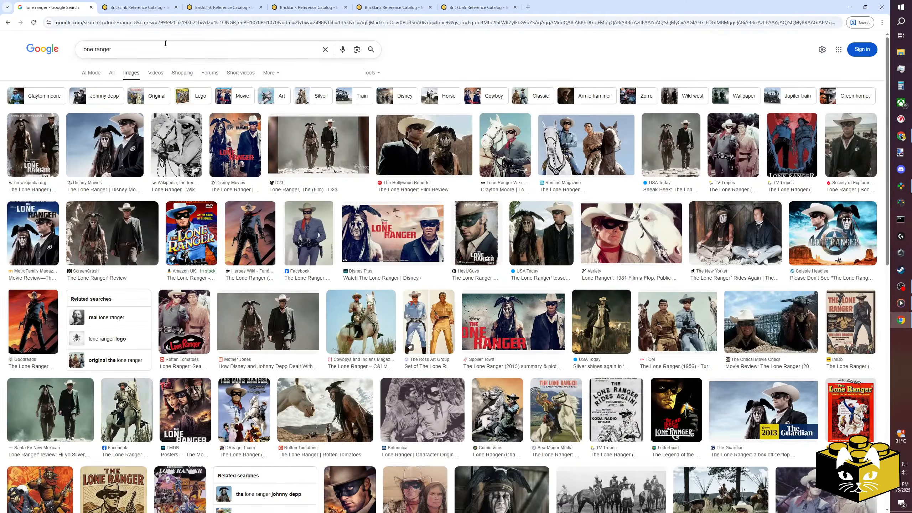
pyautogui.write('minifig')
pyautogui.press('Return')
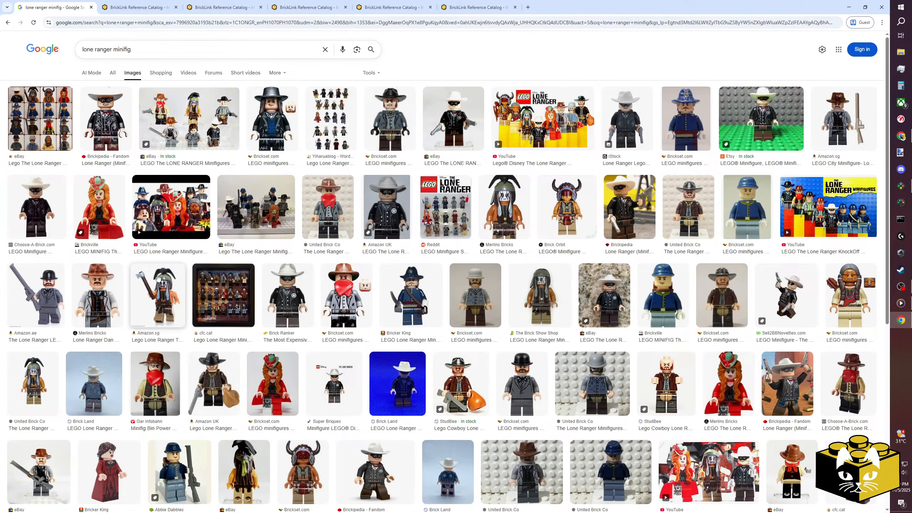
# Refine the image search to "lone ranger minifig bricklink" and open the BrickLink page of the Tonto - Clean Outfit minifigure.
pyautogui.click(150, 52)
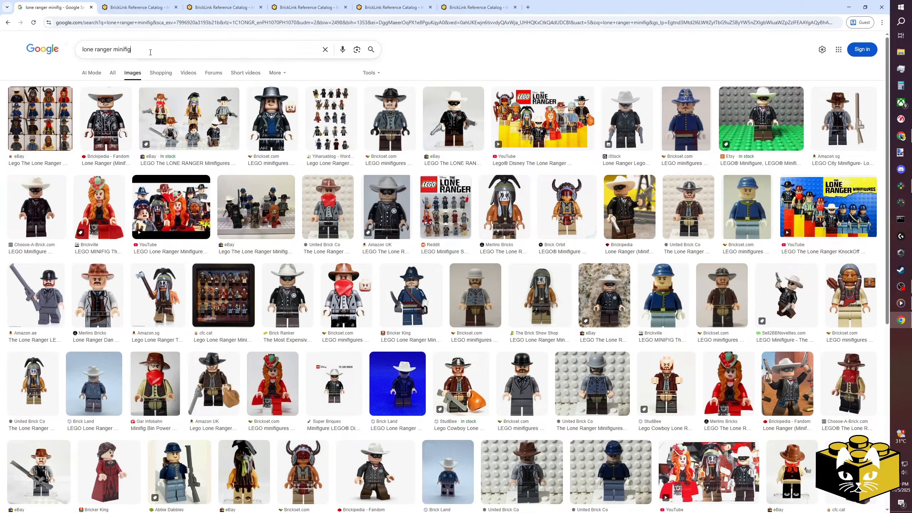
pyautogui.write('bricklink')
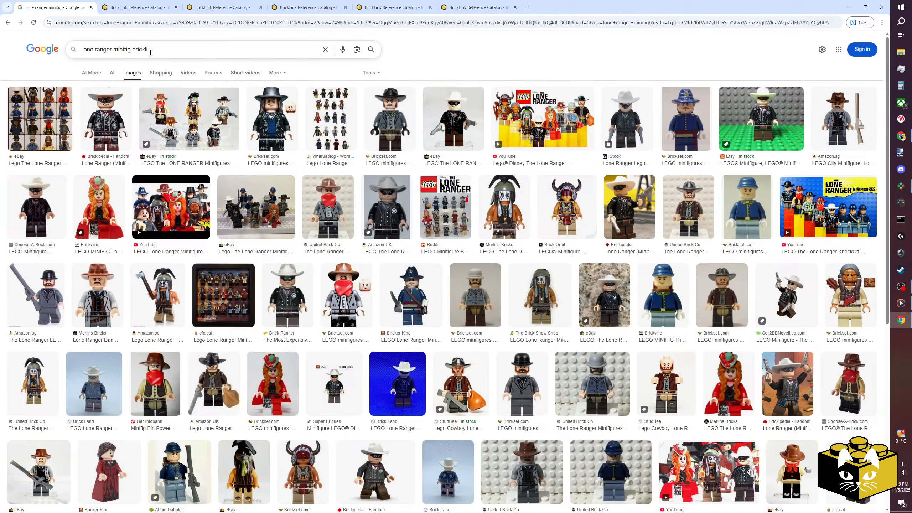
pyautogui.press('Return')
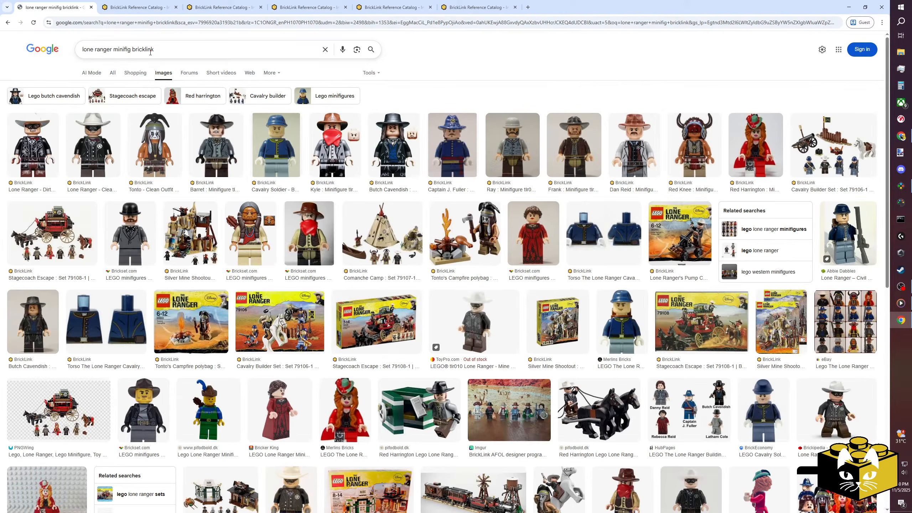
pyautogui.click(141, 153)
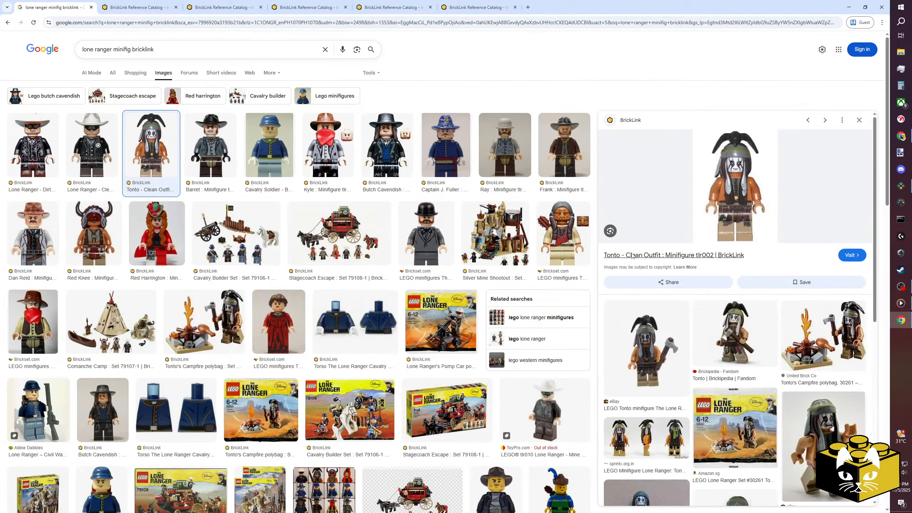
pyautogui.click(631, 255)
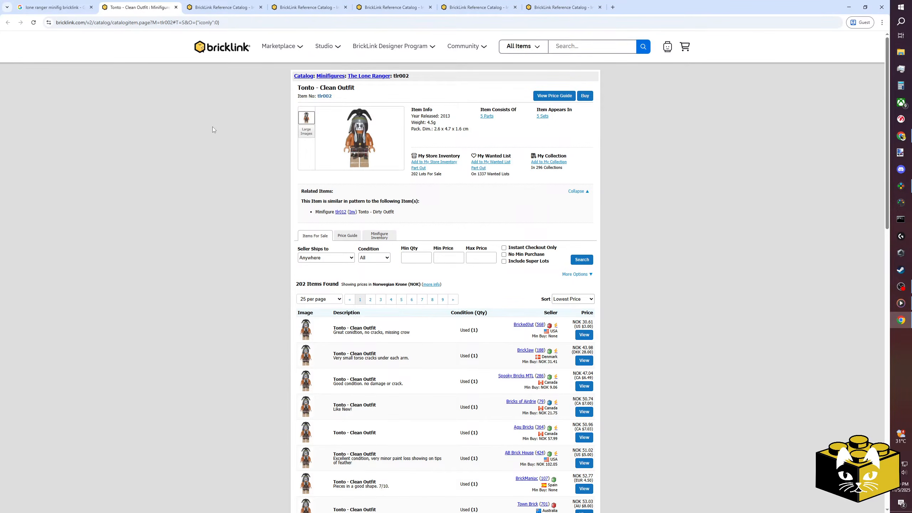
# Open the parts inventory of the Tonto - Clean Outfit minifigure on BrickLink in Chrome.
pyautogui.click(900, 185)
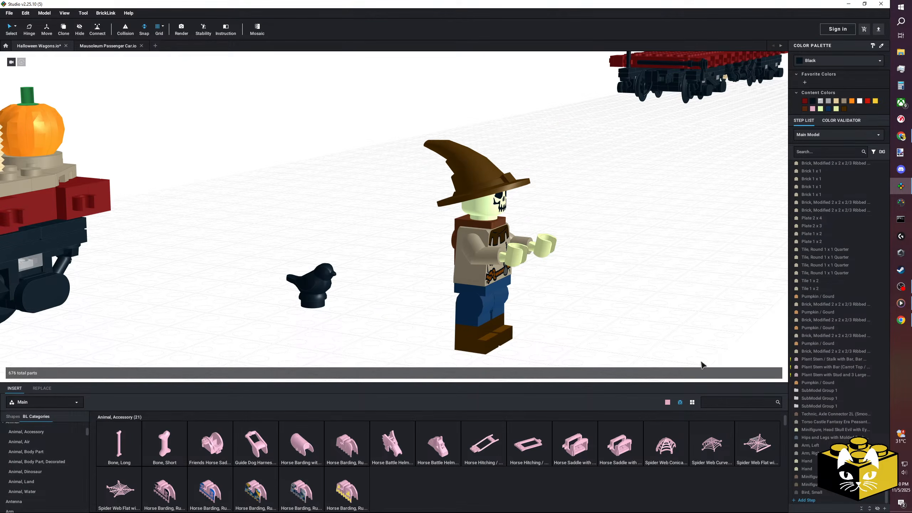
pyautogui.write('5272')
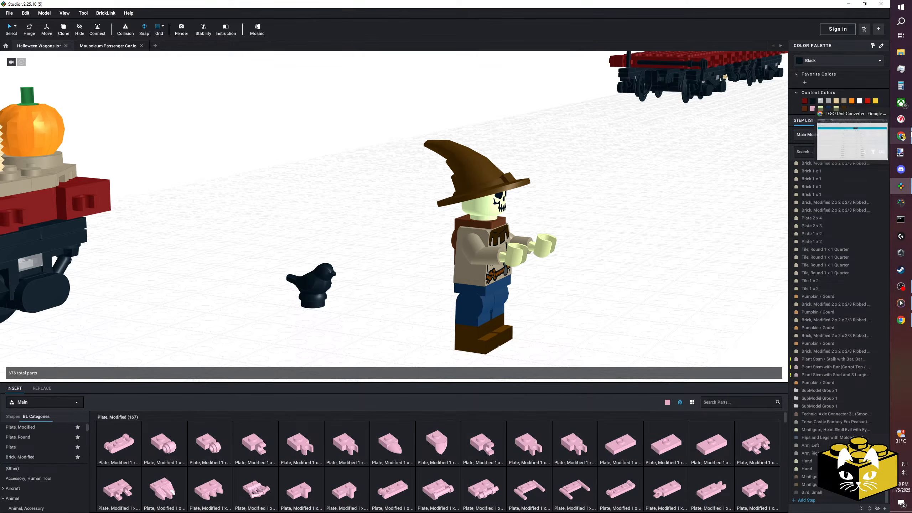
pyautogui.click(900, 320)
pyautogui.click(487, 117)
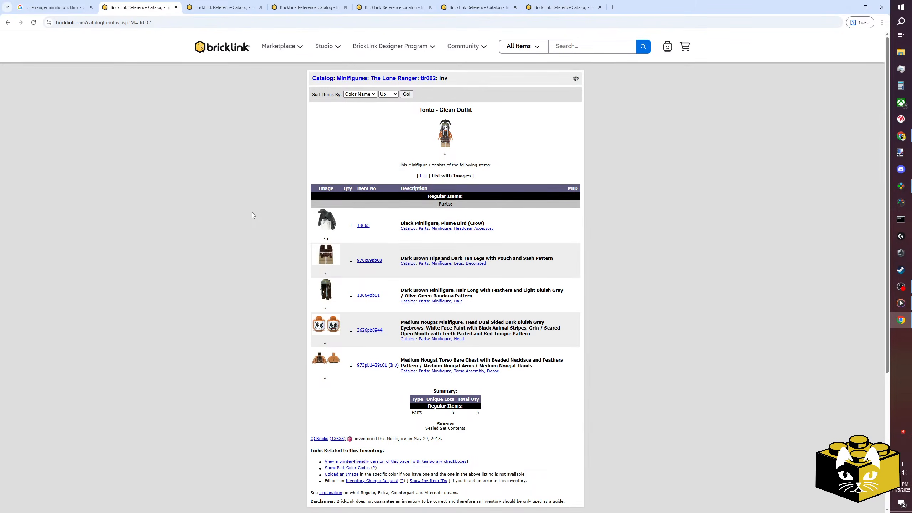
# Switch to Studio, find part 1366, insert Minifigure, Plume Bird (Crow) beside the small black bird, and delete the small bird.
pyautogui.click(901, 186)
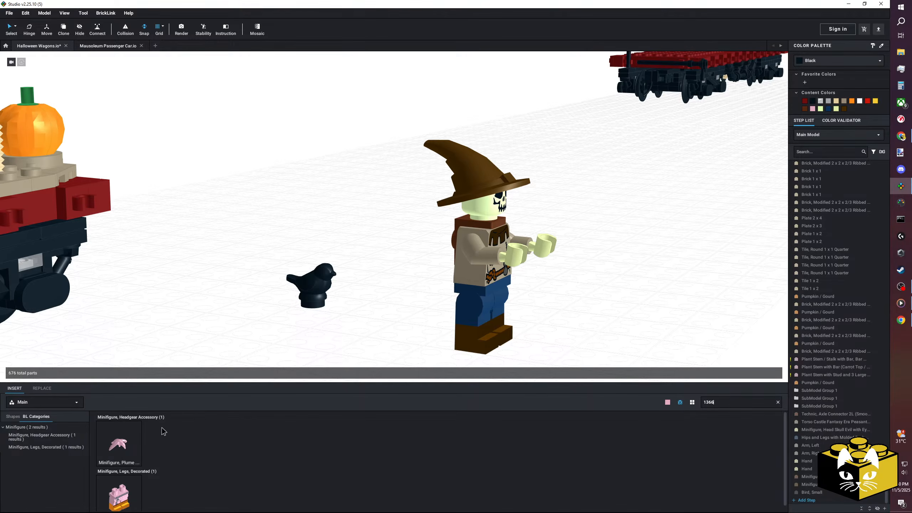
pyautogui.moveTo(208, 332); pyautogui.dragTo(215, 308)
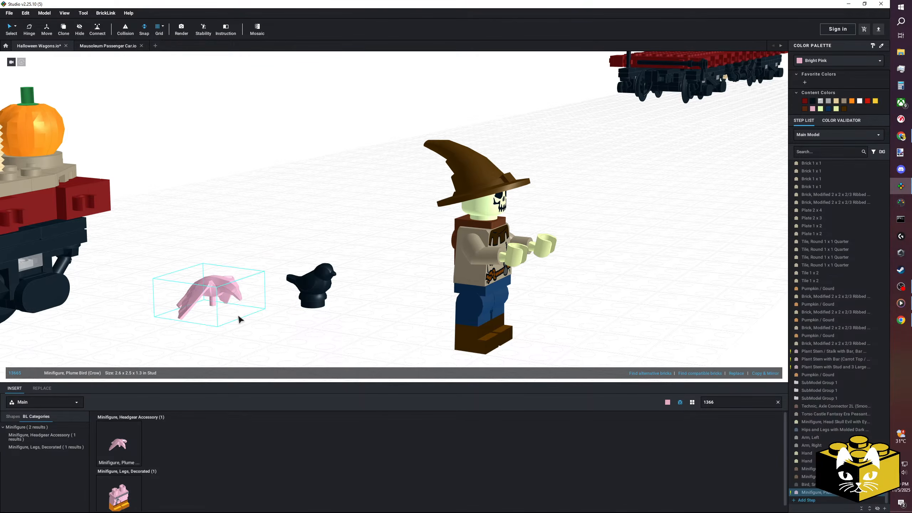
pyautogui.click(261, 328)
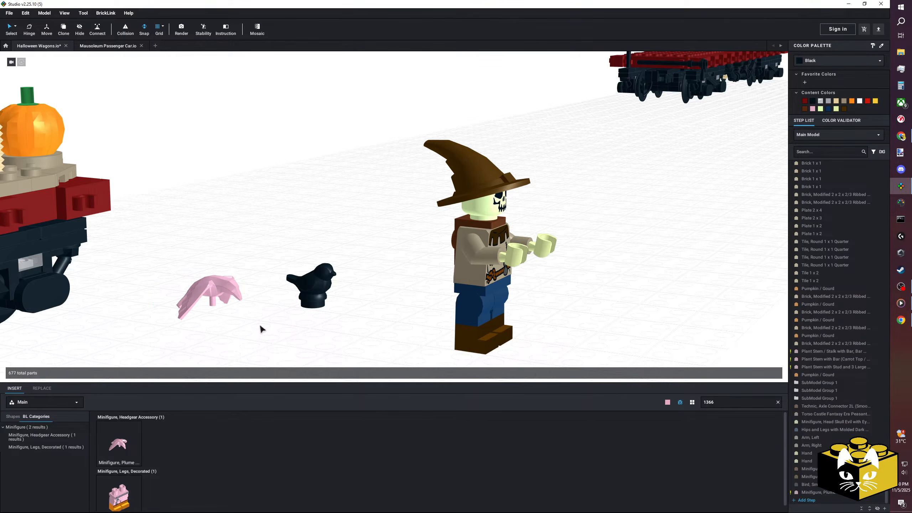
pyautogui.press('Delete')
# Colour the crow plume piece Black.
pyautogui.moveTo(306, 299); pyautogui.dragTo(320, 290, button='middle')
pyautogui.moveTo(320, 290); pyautogui.dragTo(301, 304, button='right')
pyautogui.click(346, 211)
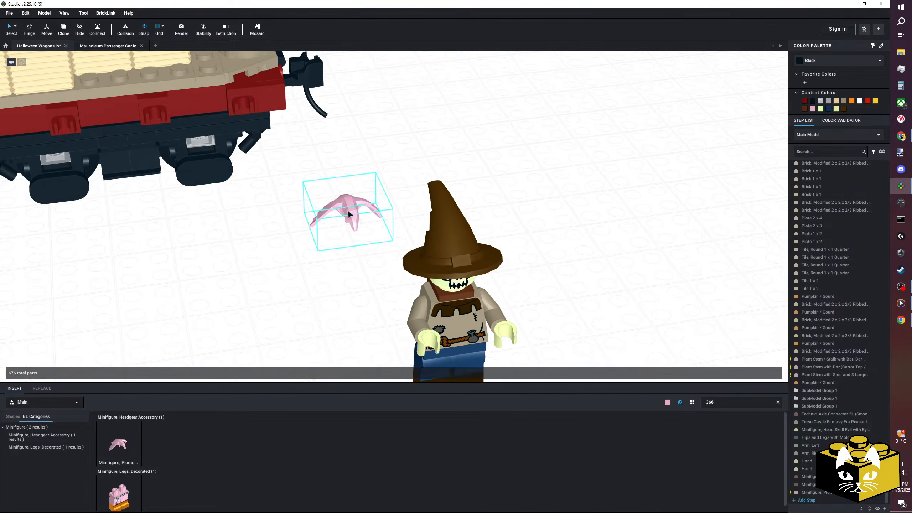
pyautogui.moveTo(347, 212); pyautogui.dragTo(362, 209, button='right')
pyautogui.click(838, 63)
pyautogui.click(825, 72)
pyautogui.click(419, 274)
# Move the black crow from the wagon side to just in front of the scarecrow's outstretched hands.
pyautogui.moveTo(298, 253); pyautogui.dragTo(446, 326)
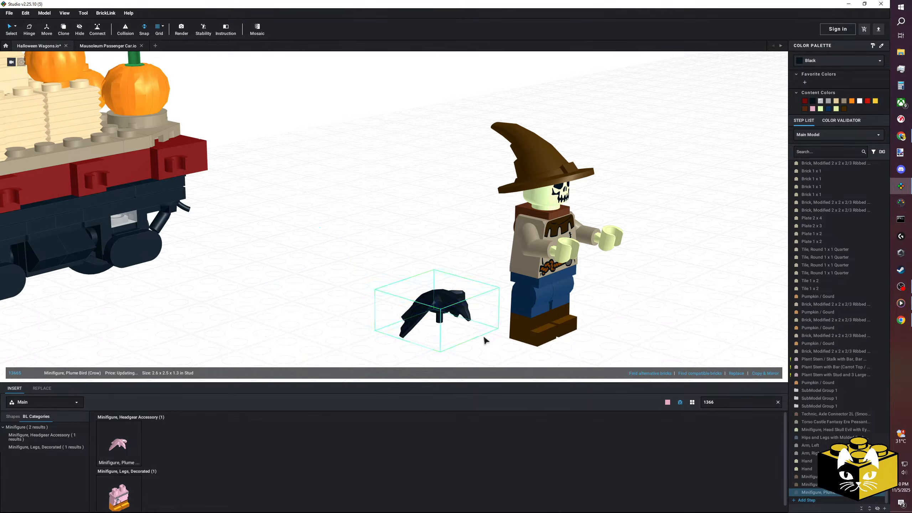
pyautogui.click(484, 340)
pyautogui.scroll(-3, 467, 327)
pyautogui.moveTo(453, 316); pyautogui.dragTo(427, 325, button='right')
pyautogui.moveTo(398, 290); pyautogui.dragTo(500, 283)
pyautogui.moveTo(499, 282); pyautogui.dragTo(555, 237, button='middle')
pyautogui.moveTo(555, 237); pyautogui.dragTo(606, 227)
pyautogui.click(482, 284)
pyautogui.scroll(3, 466, 292)
pyautogui.moveTo(432, 307); pyautogui.dragTo(477, 287, button='right')
pyautogui.moveTo(571, 278); pyautogui.dragTo(496, 303, button='middle')
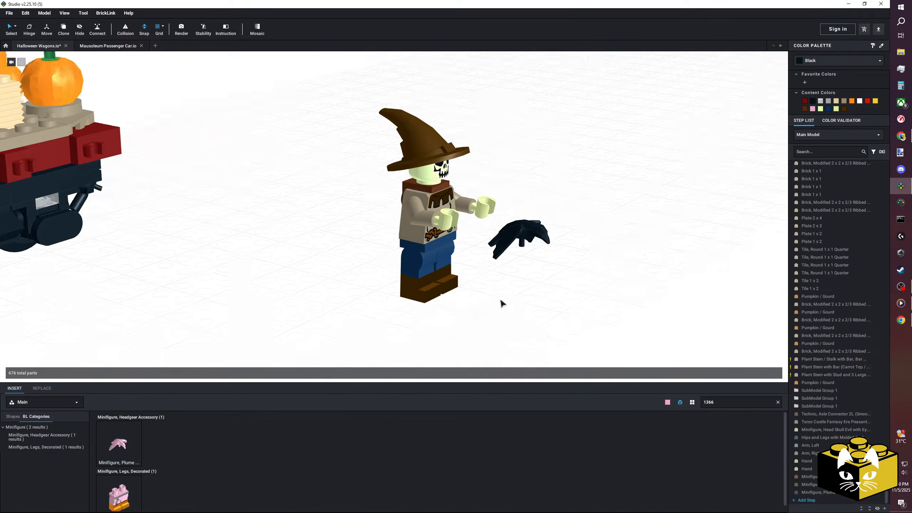
pyautogui.scroll(3, 499, 301)
pyautogui.scroll(-2, 507, 295)
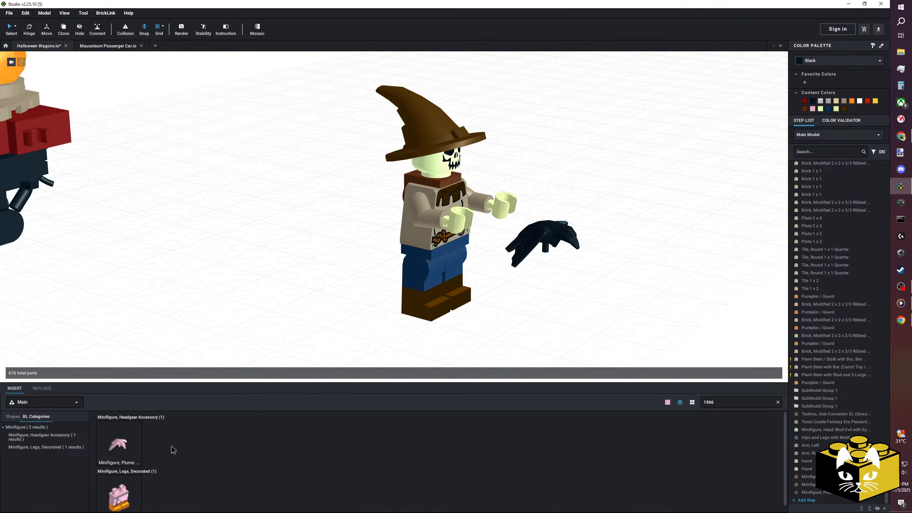
# Clear the part search, list the Brick, Round parts, and reduce the part thumbnails to the medium size.
pyautogui.click(778, 402)
pyautogui.scroll(-1, 54, 449)
pyautogui.scroll(-1, 61, 454)
pyautogui.scroll(-5, 59, 453)
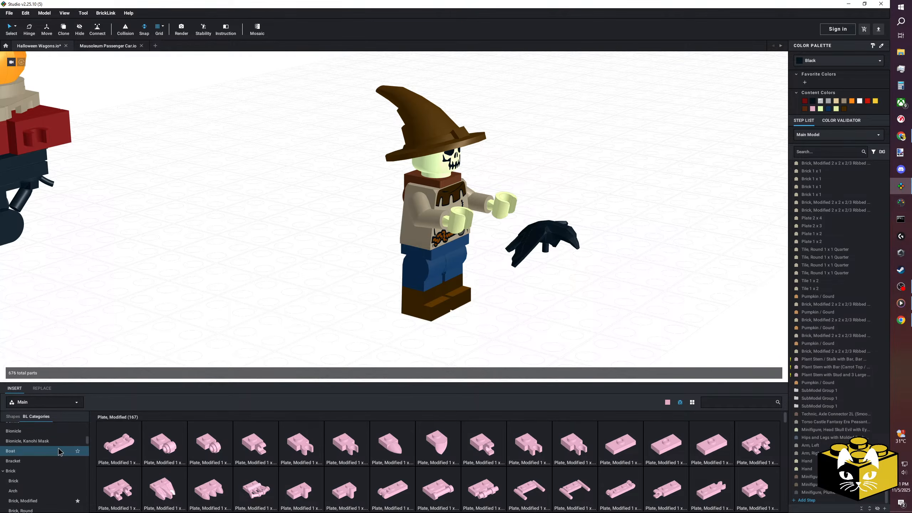
pyautogui.moveTo(525, 328); pyautogui.dragTo(543, 312, button='right')
pyautogui.scroll(-3, 47, 461)
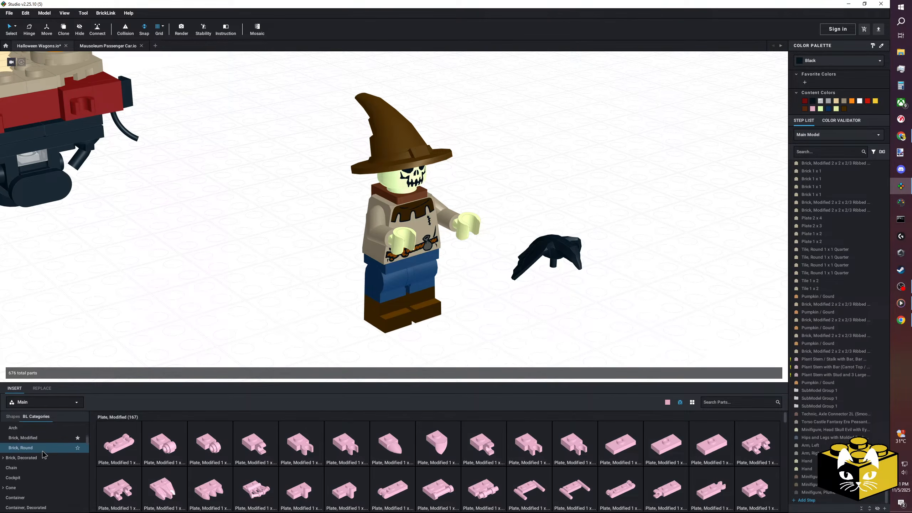
pyautogui.click(43, 448)
pyautogui.scroll(1, 43, 454)
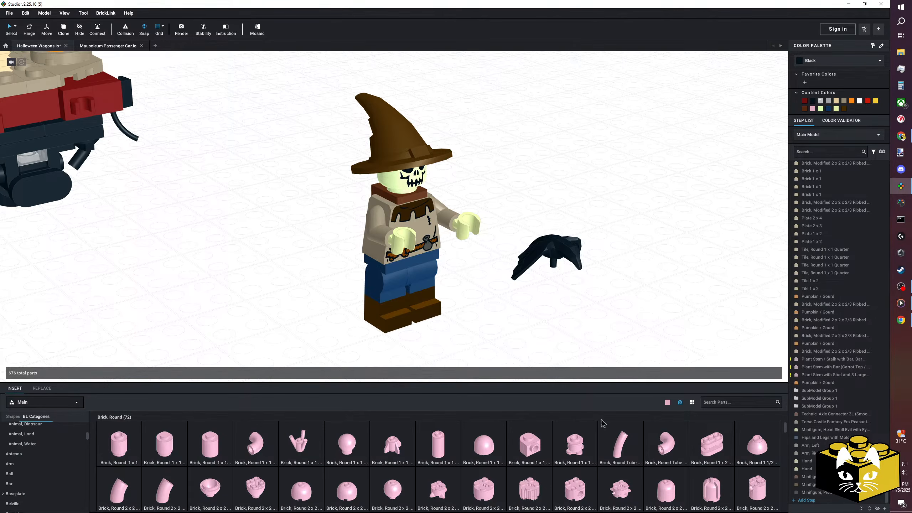
pyautogui.click(692, 402)
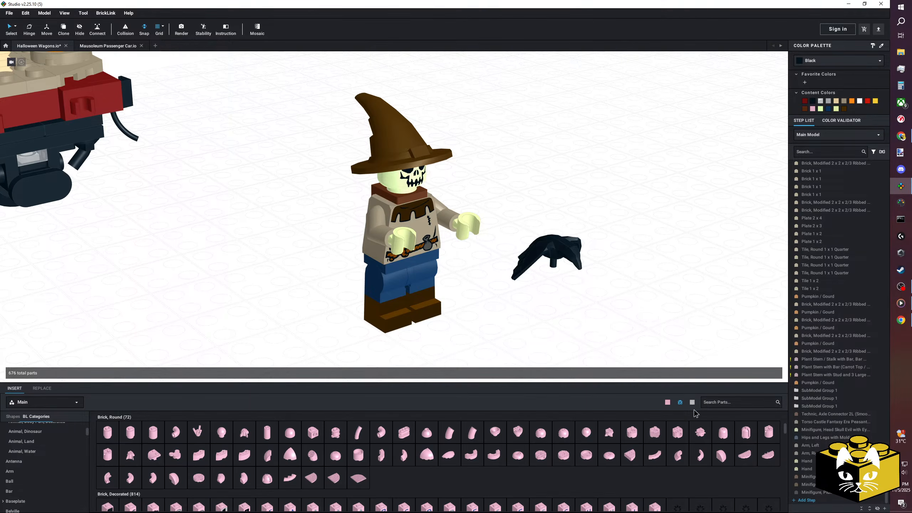
pyautogui.click(691, 402)
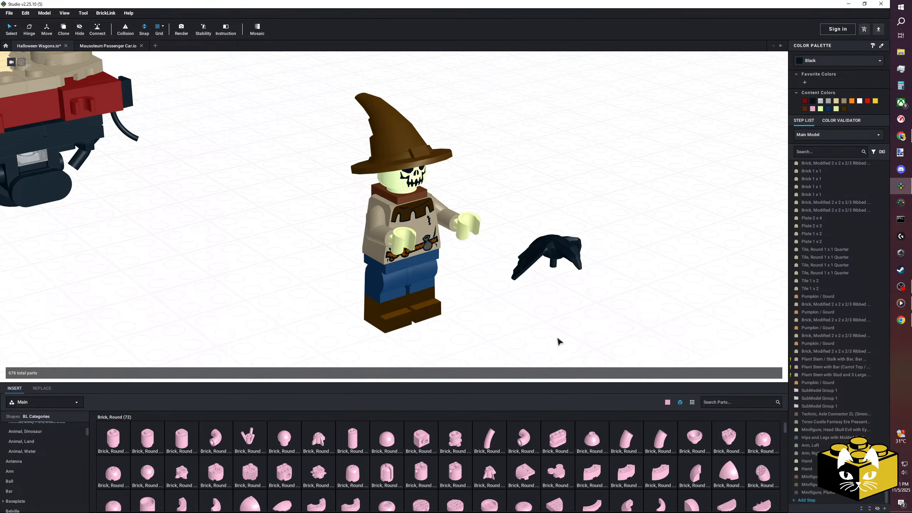
# Try Plate, Round 1 x 1 with Flower Edge (5 Petals) on the scarecrow's left hand, check its available colours, and delete it.
pyautogui.scroll(5, 72, 442)
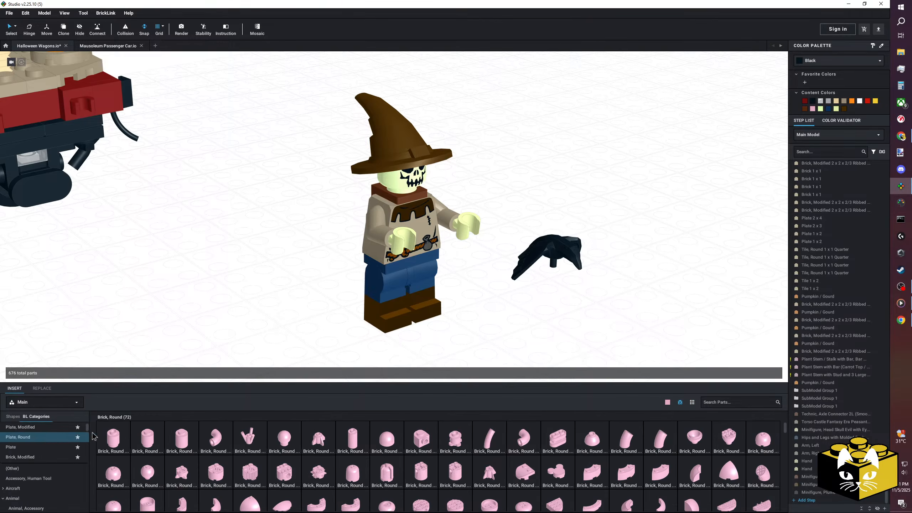
pyautogui.click(61, 439)
pyautogui.moveTo(385, 441); pyautogui.dragTo(487, 247)
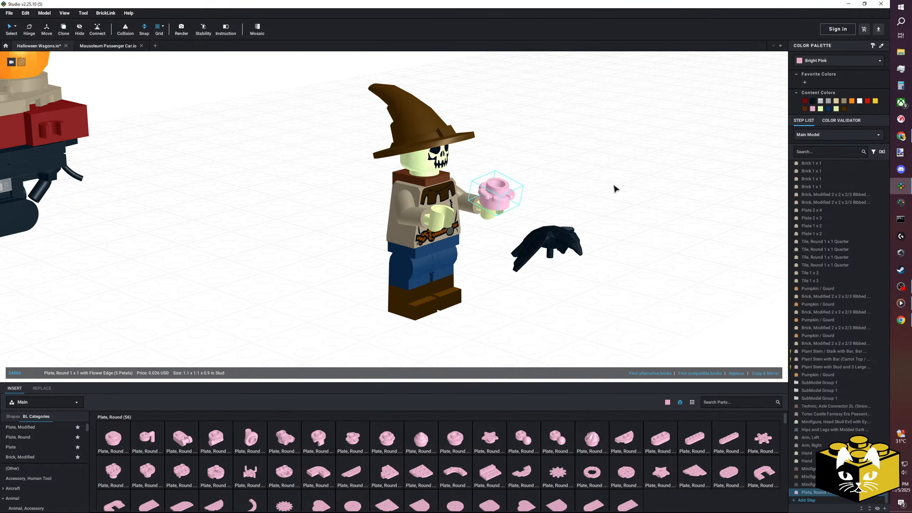
pyautogui.scroll(3, 576, 212)
pyautogui.click(816, 61)
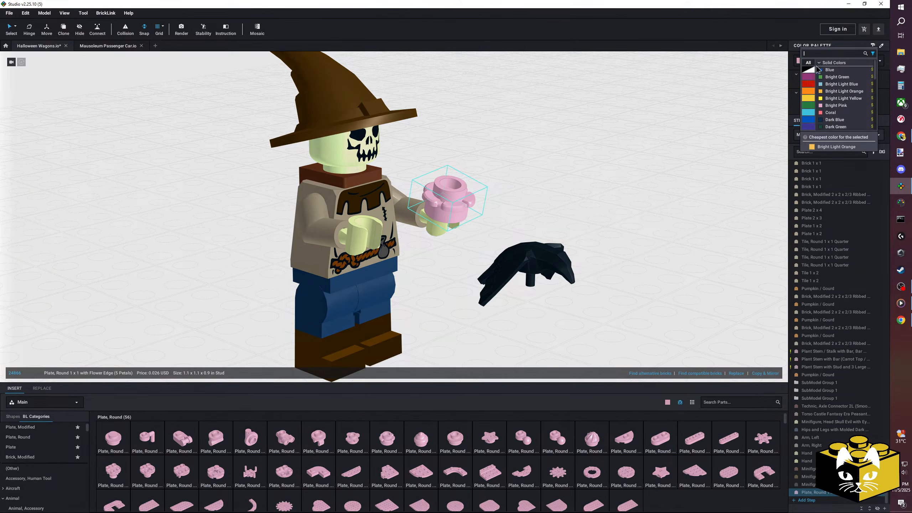
pyautogui.scroll(-10, 827, 78)
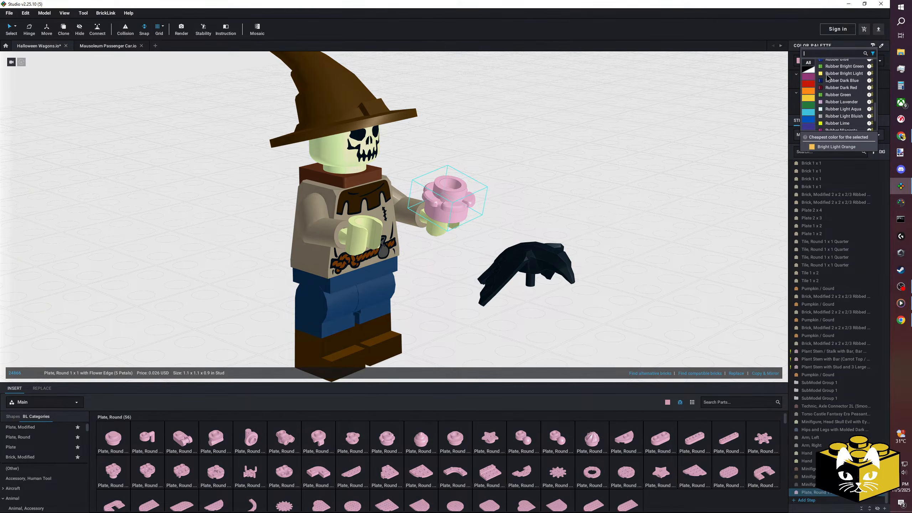
pyautogui.press('Escape')
pyautogui.press('Delete')
# Try Plate, Round 1 x 1 with Star and Small Pin Hole beside the crow, check its available colours, and delete it.
pyautogui.click(393, 345)
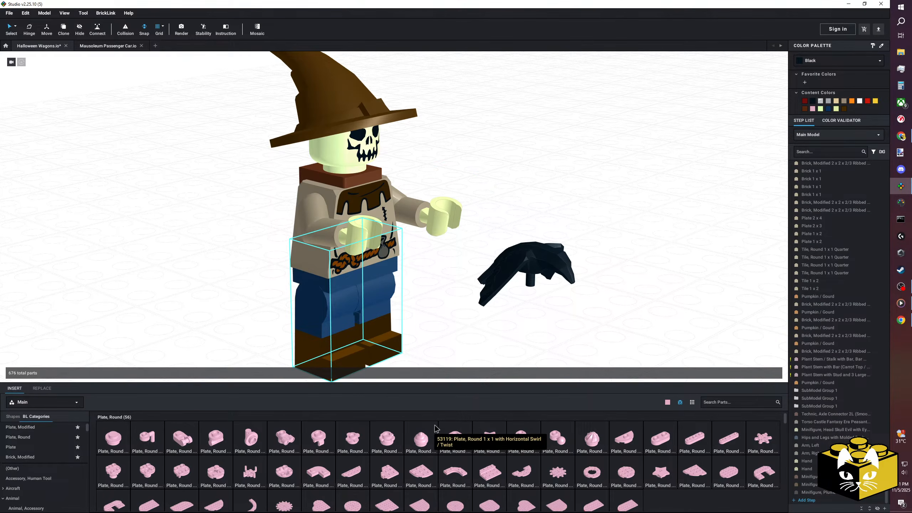
pyautogui.scroll(2, 435, 428)
pyautogui.scroll(-1, 436, 431)
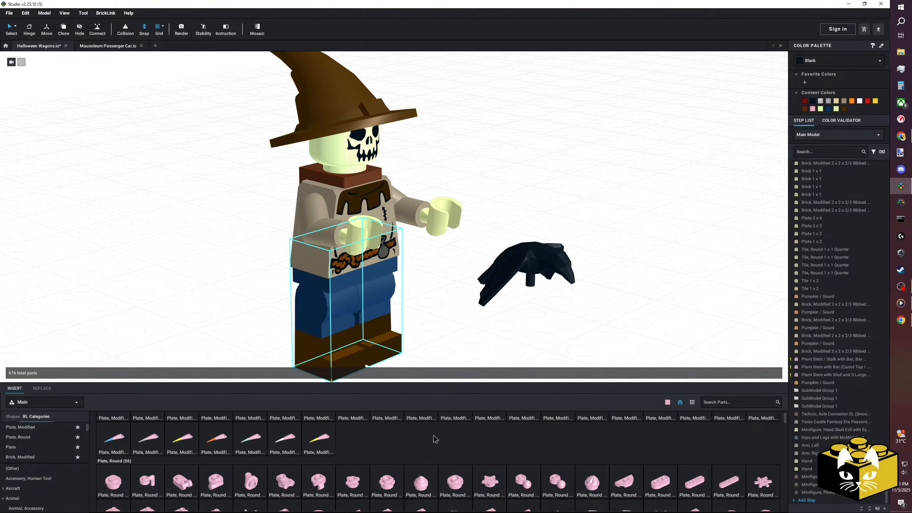
pyautogui.moveTo(489, 485); pyautogui.dragTo(624, 277)
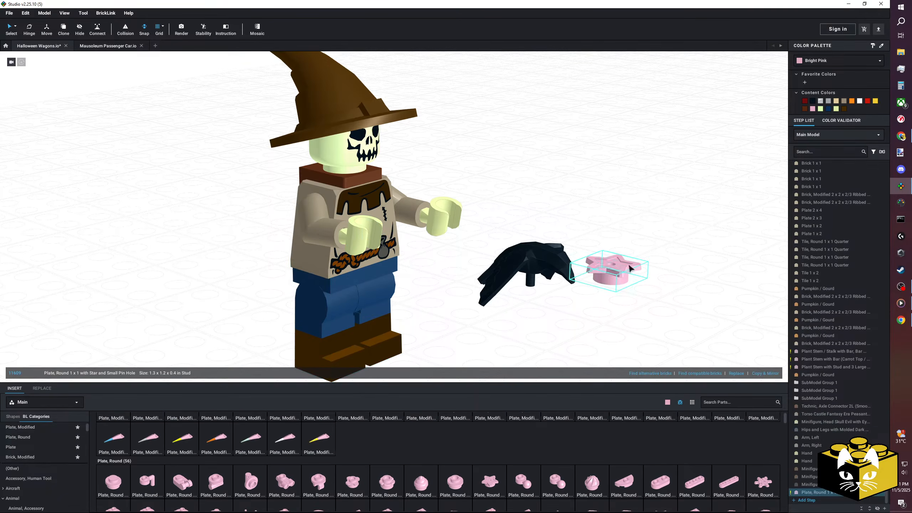
pyautogui.click(838, 61)
pyautogui.scroll(-3, 838, 89)
pyautogui.click(769, 112)
pyautogui.press('Delete')
# Place the flower-edge round plate on the scarecrow's left hand again, recheck its colours, and remove it.
pyautogui.moveTo(388, 482); pyautogui.dragTo(444, 206)
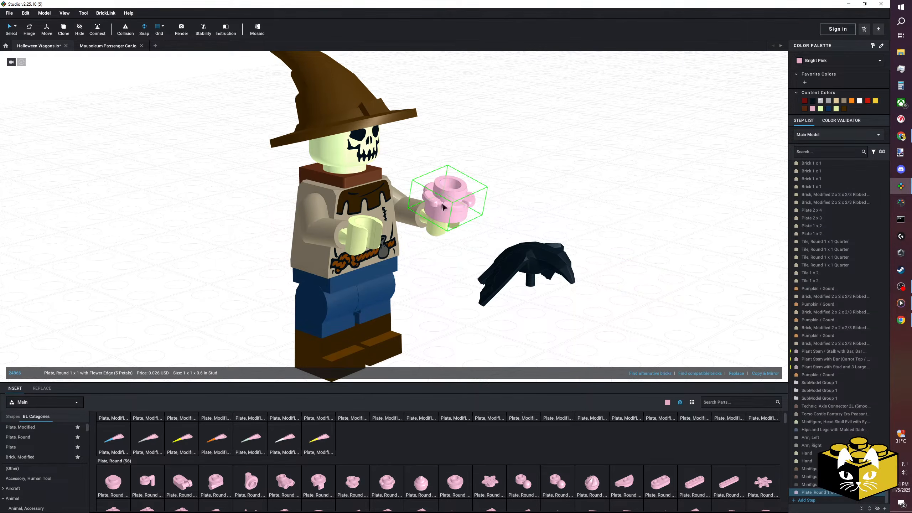
pyautogui.click(824, 62)
pyautogui.scroll(-2, 832, 71)
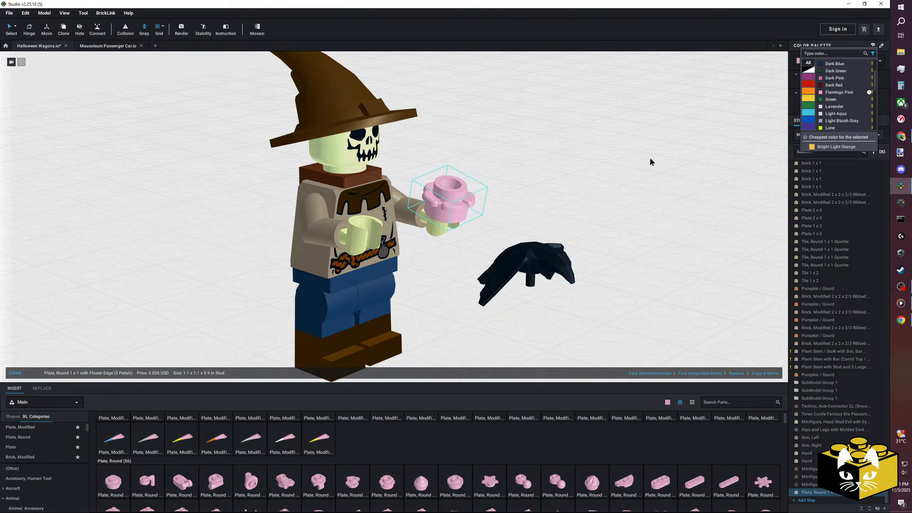
pyautogui.click(651, 161)
pyautogui.press('Delete')
# List the Animal, Air parts and insert the plain small bird and two patterned small birds between the wagon and scarecrow.
pyautogui.scroll(-5, 482, 299)
pyautogui.moveTo(482, 299); pyautogui.dragTo(439, 293, button='right')
pyautogui.scroll(3, 440, 293)
pyautogui.moveTo(353, 285); pyautogui.dragTo(404, 319, button='middle')
pyautogui.moveTo(344, 286); pyautogui.dragTo(500, 312, button='right')
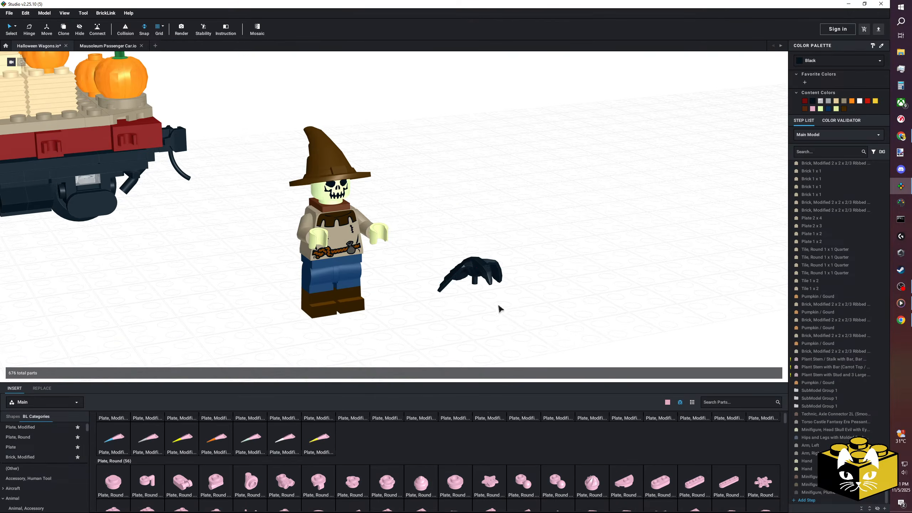
pyautogui.moveTo(391, 329); pyautogui.dragTo(408, 312, button='right')
pyautogui.scroll(-2, 71, 446)
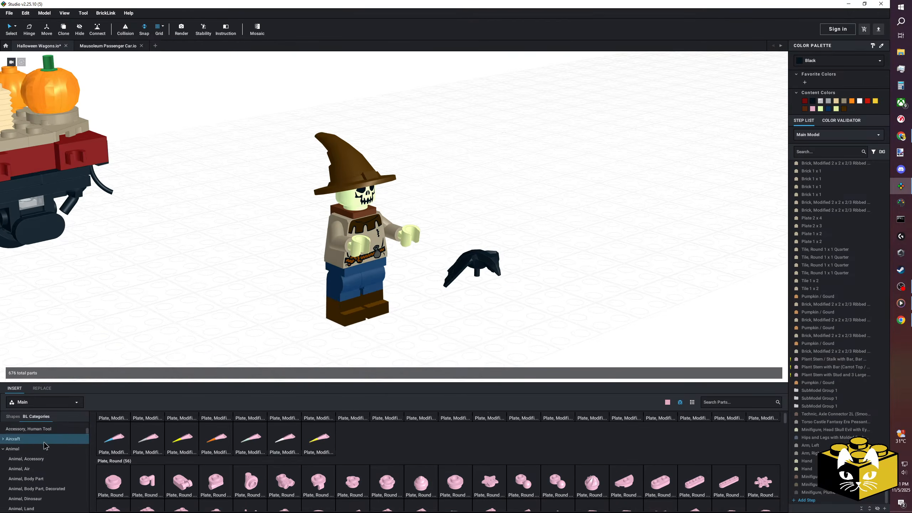
pyautogui.click(21, 467)
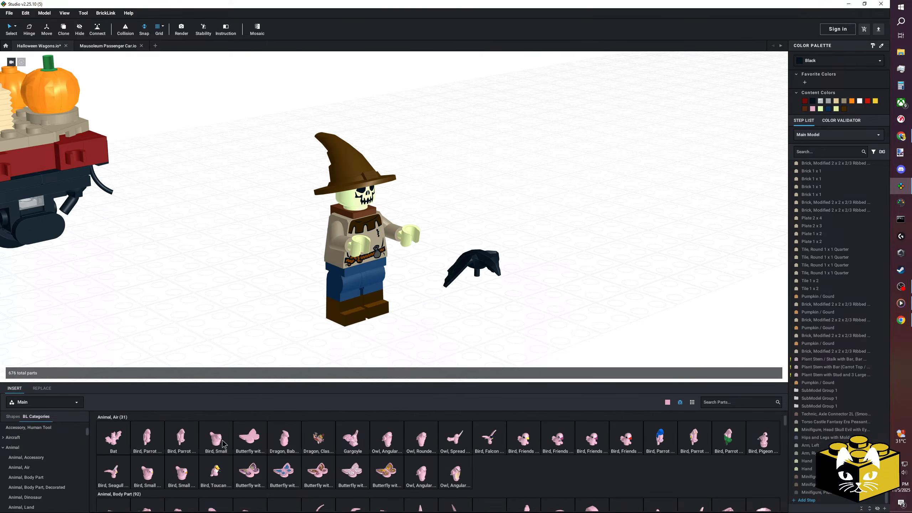
pyautogui.moveTo(225, 443); pyautogui.dragTo(228, 293)
pyautogui.moveTo(188, 461); pyautogui.dragTo(235, 303)
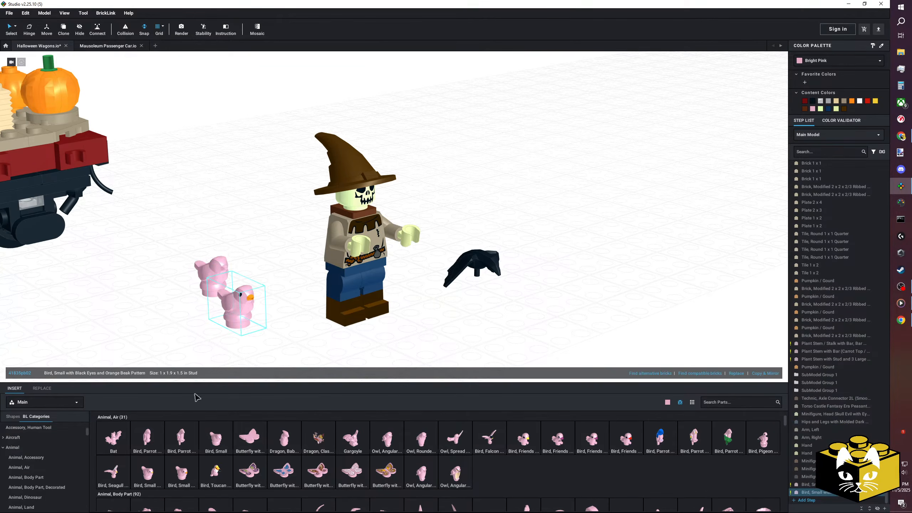
pyautogui.moveTo(159, 469); pyautogui.dragTo(185, 321)
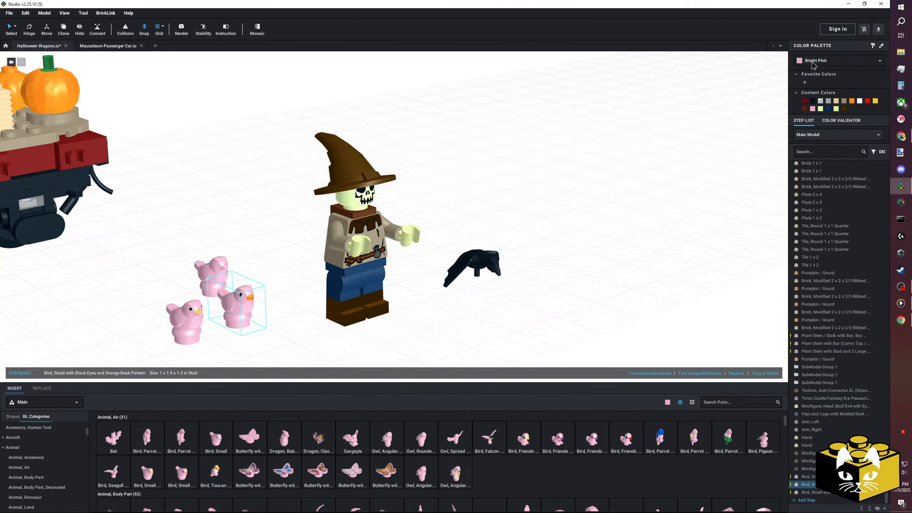
# Check the available colours of the two patterned small birds and delete the one with the orange beak.
pyautogui.click(812, 63)
pyautogui.click(687, 124)
pyautogui.click(196, 333)
pyautogui.click(838, 65)
pyautogui.click(739, 115)
pyautogui.click(634, 184)
pyautogui.click(244, 306)
pyautogui.press('Delete')
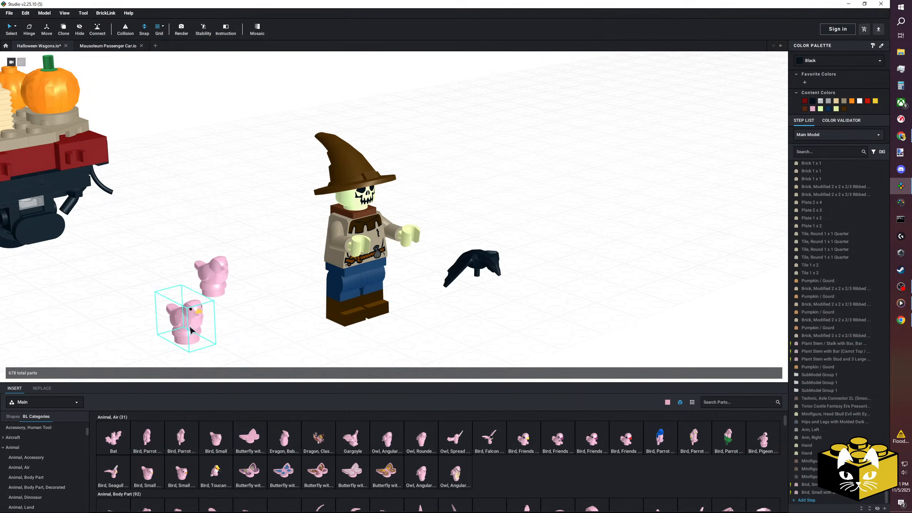
# Delete the yellow-beaked small bird, colour the plain small bird Black, and move it beside the black crow.
pyautogui.click(827, 62)
pyautogui.click(822, 77)
pyautogui.click(687, 176)
pyautogui.moveTo(205, 282); pyautogui.dragTo(550, 258)
pyautogui.click(544, 314)
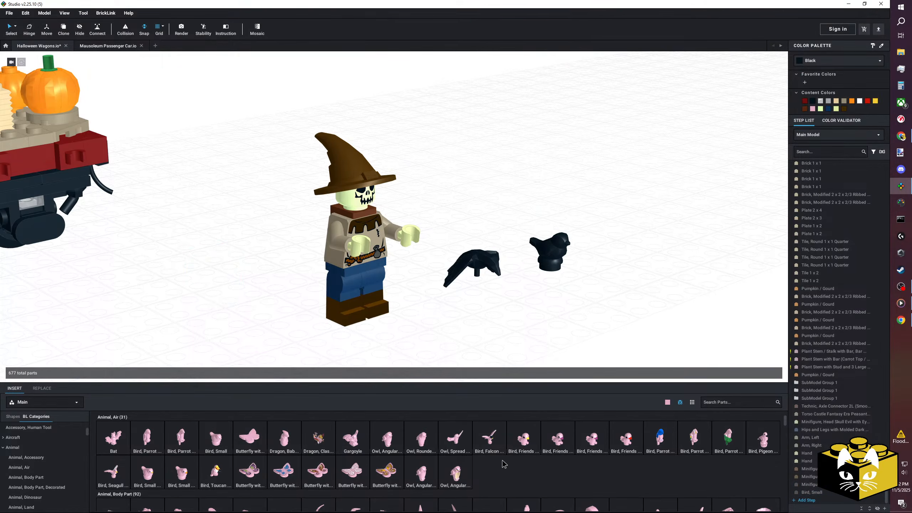
# Try Bird, Falcon with Black Head beside the small black bird, check its available colours, and delete it.
pyautogui.moveTo(608, 276); pyautogui.dragTo(622, 255)
pyautogui.press('Left')
pyautogui.click(839, 60)
pyautogui.click(781, 87)
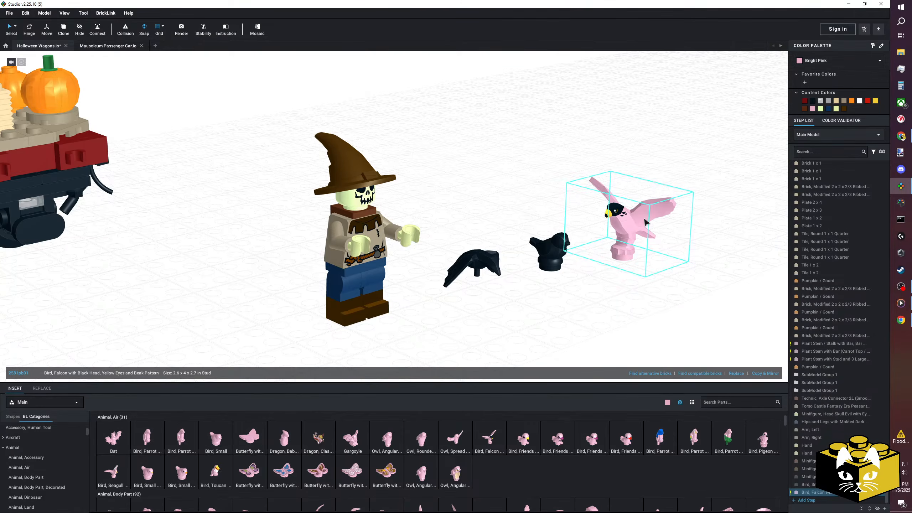
pyautogui.press('Delete')
pyautogui.scroll(-2, 409, 451)
pyautogui.scroll(2, 477, 465)
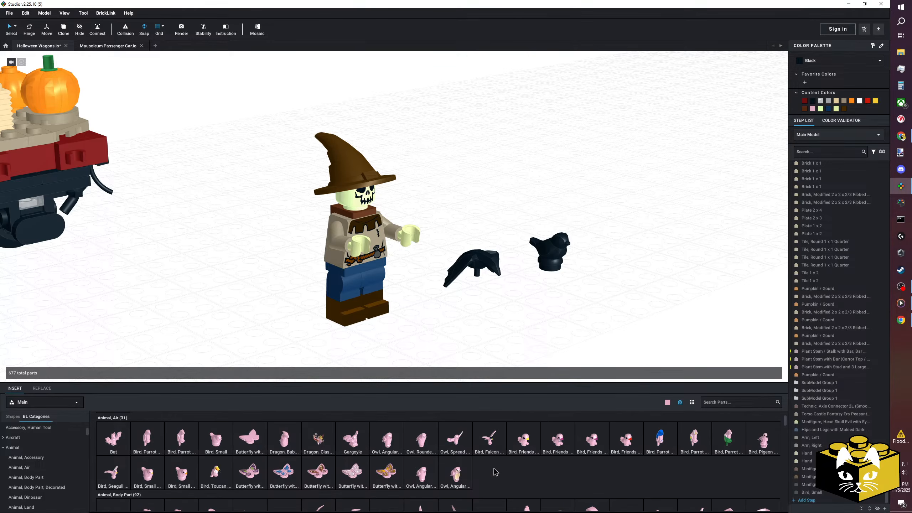
# Try the patterned seagull between the wagon and scarecrow, check its available colours, and delete it.
pyautogui.moveTo(121, 473); pyautogui.dragTo(215, 248)
pyautogui.click(824, 59)
pyautogui.click(712, 103)
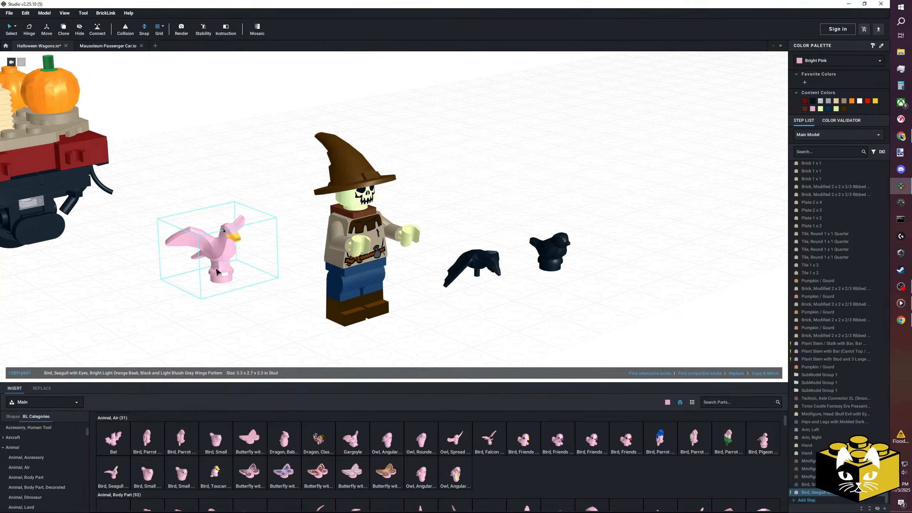
pyautogui.press('Delete')
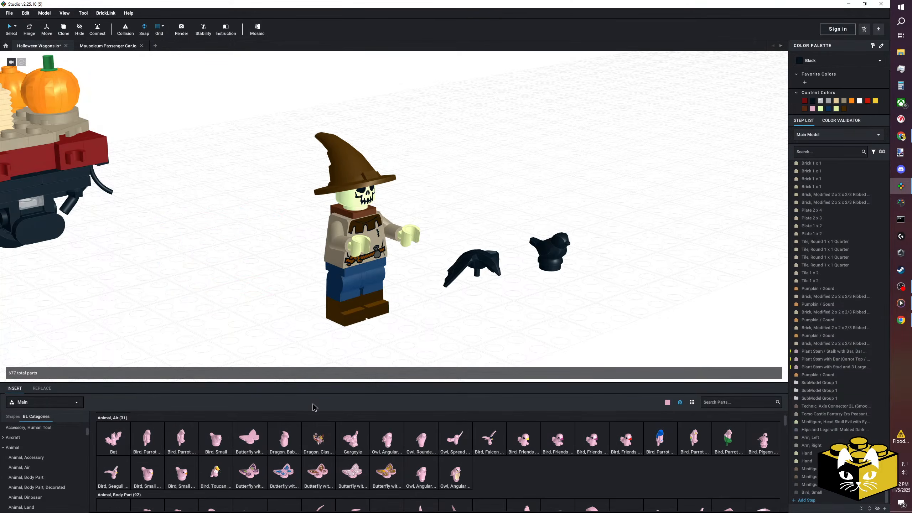
# Try the patterned pigeon behind the small black bird, check its available colours, and delete it.
pyautogui.moveTo(768, 449); pyautogui.dragTo(618, 174)
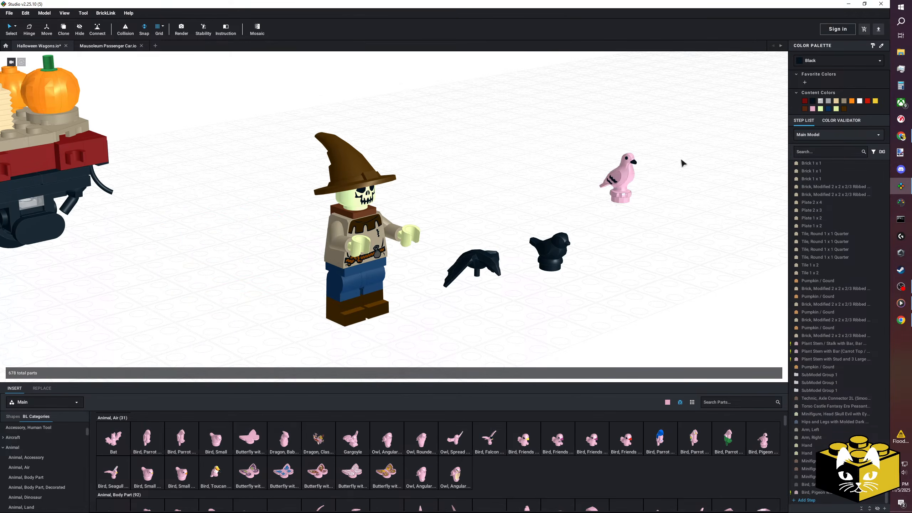
pyautogui.click(838, 57)
pyautogui.click(664, 166)
pyautogui.press('Delete')
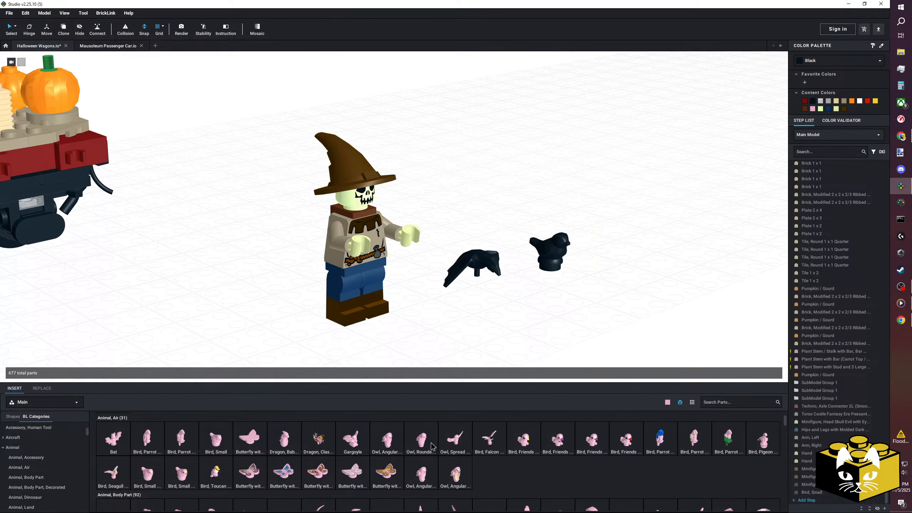
# From the Tile, Round parts, insert Tile, Round 1 x 1 with Bar and Pin Holder and fit it into the scarecrow's left hand.
pyautogui.moveTo(390, 323); pyautogui.dragTo(430, 298, button='right')
pyautogui.scroll(3, 389, 324)
pyautogui.scroll(-3, 299, 299)
pyautogui.scroll(-2, 429, 298)
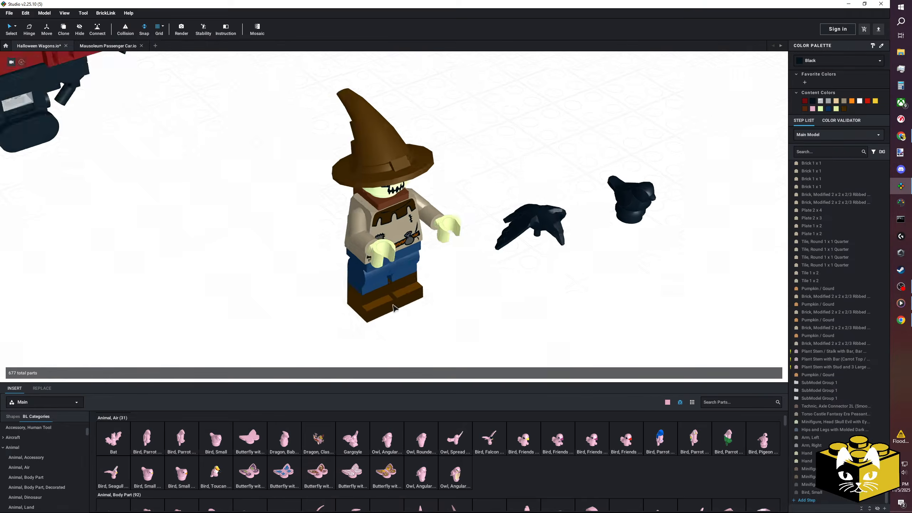
pyautogui.scroll(-3, 334, 298)
pyautogui.scroll(2, 72, 442)
pyautogui.scroll(-15, 40, 478)
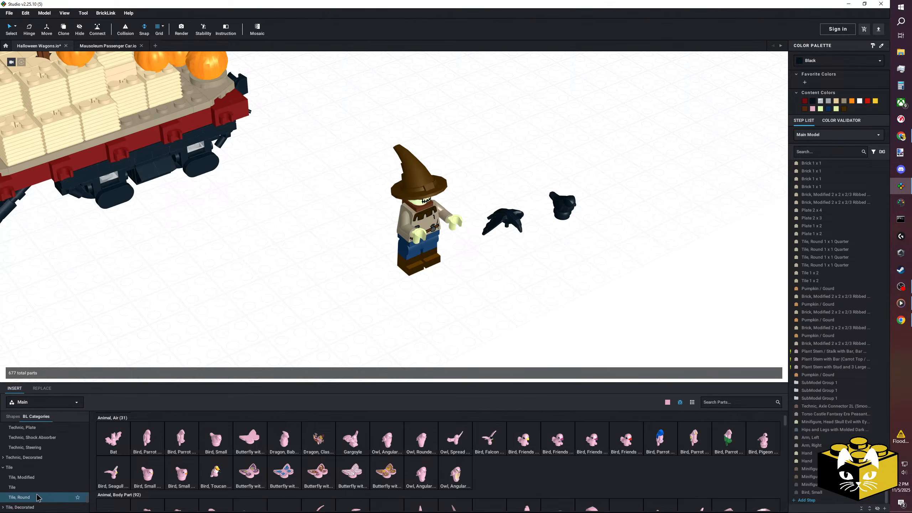
pyautogui.click(39, 498)
pyautogui.click(249, 429)
pyautogui.scroll(1, 516, 287)
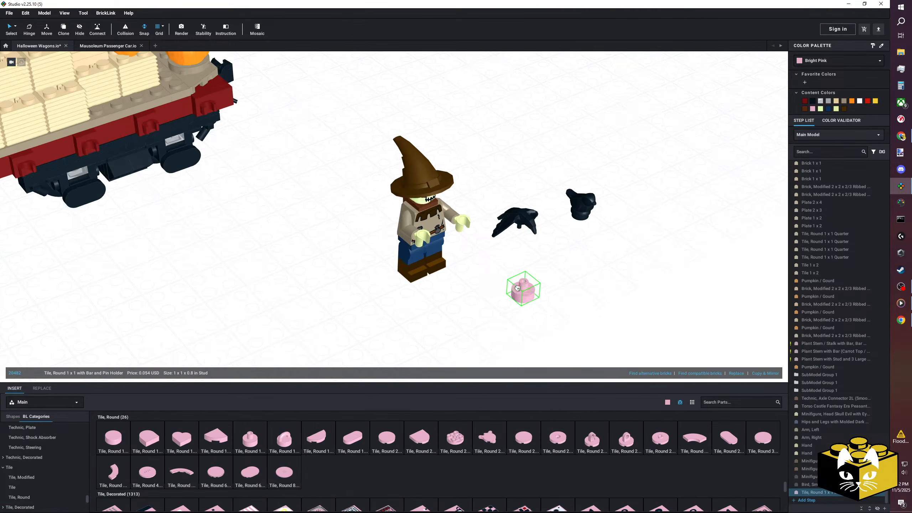
pyautogui.moveTo(510, 276); pyautogui.dragTo(506, 264, button='right')
pyautogui.scroll(2, 502, 229)
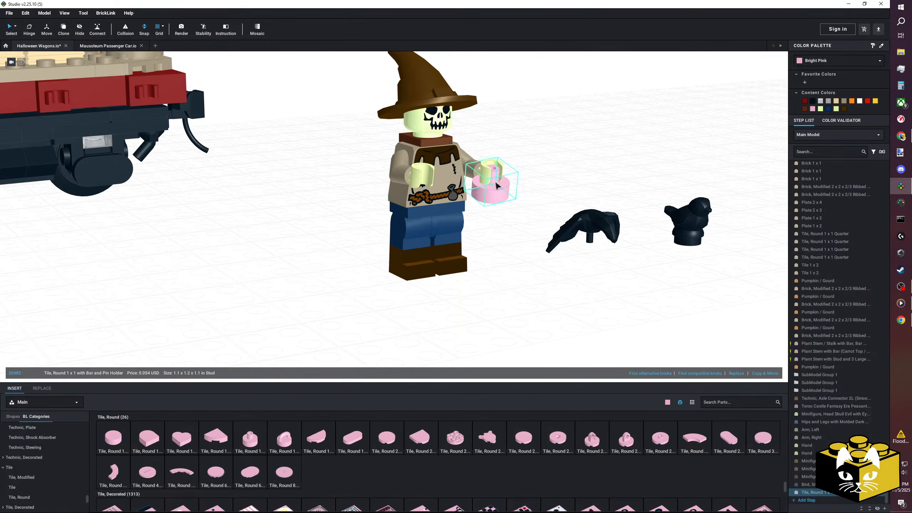
# Colour the bar and pin holder tile in the scarecrow's hand Trans-Clear.
pyautogui.click(830, 61)
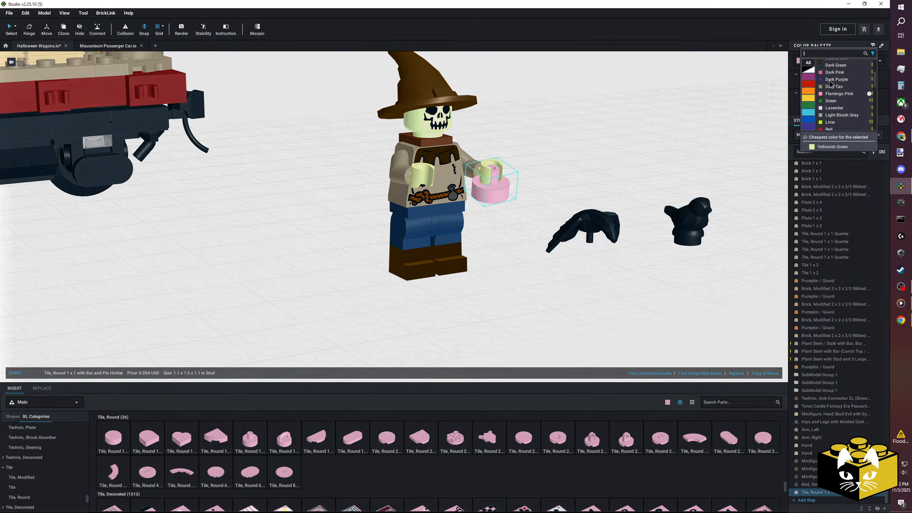
pyautogui.click(836, 101)
pyautogui.click(666, 130)
# Mount the black crow plume on the Trans-Clear holder in the scarecrow's left hand and rotate it about its pin.
pyautogui.moveTo(593, 222); pyautogui.dragTo(496, 158)
pyautogui.moveTo(496, 158); pyautogui.dragTo(501, 179, button='right')
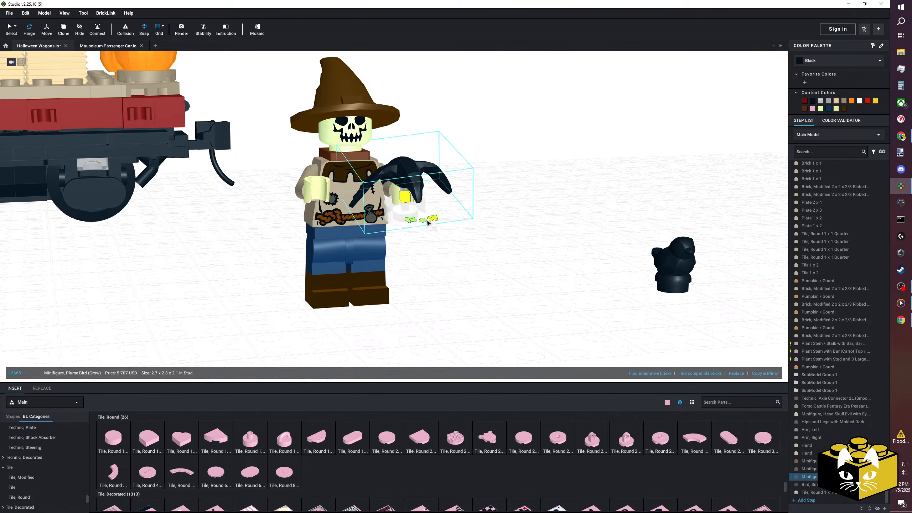
pyautogui.click(551, 185)
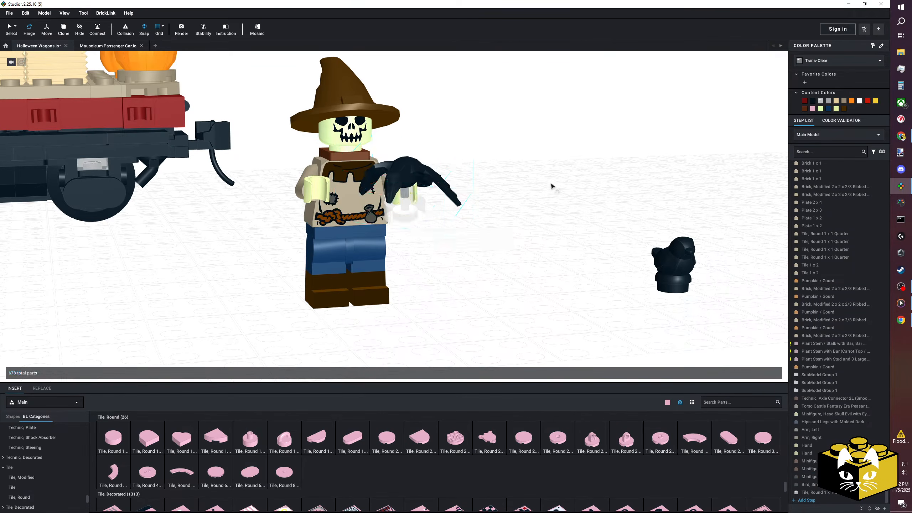
pyautogui.moveTo(551, 185); pyautogui.dragTo(550, 170, button='right')
pyautogui.scroll(-3, 550, 171)
pyautogui.moveTo(498, 185); pyautogui.dragTo(506, 199, button='right')
pyautogui.scroll(4, 505, 199)
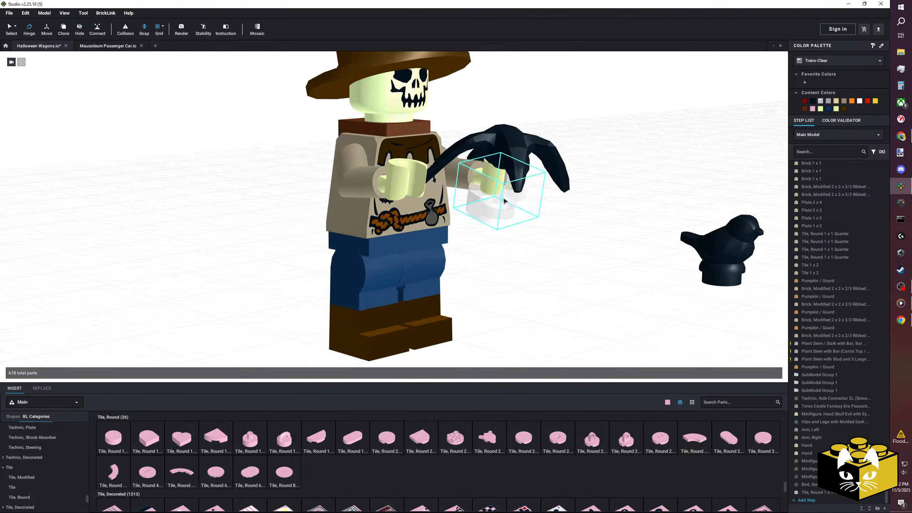
# Take the black crow and its Trans-Clear holder out of the scarecrow's hand and set them down beside the figure.
pyautogui.scroll(-1, 505, 200)
pyautogui.moveTo(206, 175); pyautogui.dragTo(378, 270, button='right')
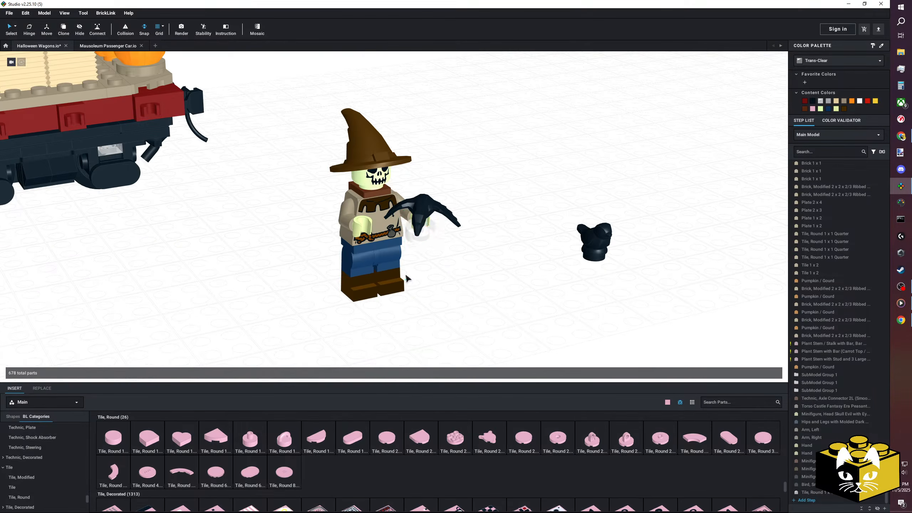
pyautogui.click(427, 236)
pyautogui.keyDown('ctrl'); pyautogui.click(423, 209); pyautogui.keyUp('ctrl')
pyautogui.moveTo(423, 208); pyautogui.dragTo(527, 201)
pyautogui.click(468, 262)
# From the Bar parts, insert Bar 6L with Stop Ring upright into the brown axle connector on top of the hay bales.
pyautogui.scroll(-4, 431, 276)
pyautogui.moveTo(258, 238); pyautogui.dragTo(446, 315, button='middle')
pyautogui.scroll(5, 429, 301)
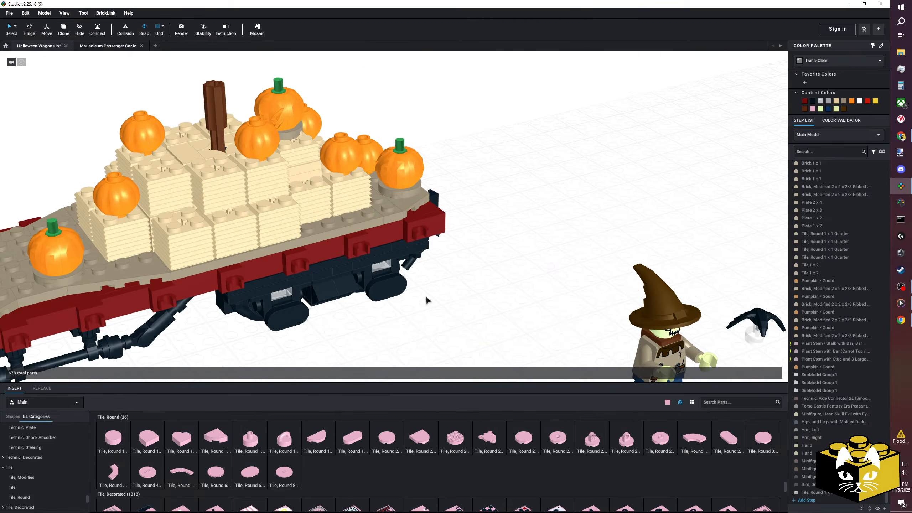
pyautogui.moveTo(443, 287); pyautogui.dragTo(70, 185, button='right')
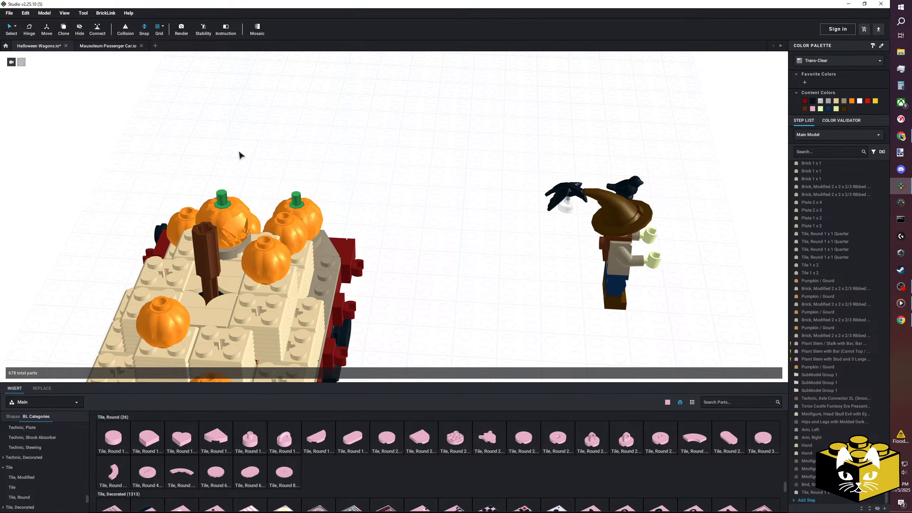
pyautogui.moveTo(307, 162); pyautogui.dragTo(289, 154, button='right')
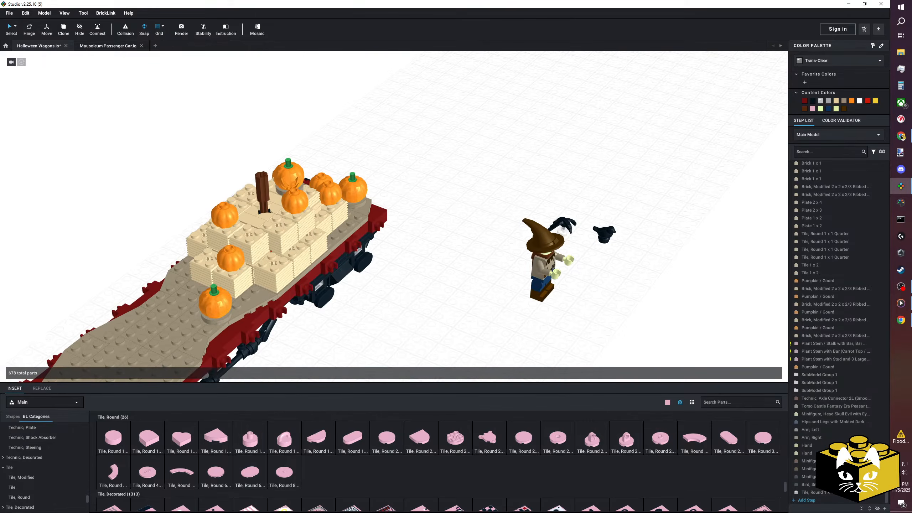
pyautogui.moveTo(185, 138); pyautogui.dragTo(263, 161, button='middle')
pyautogui.scroll(5, 263, 161)
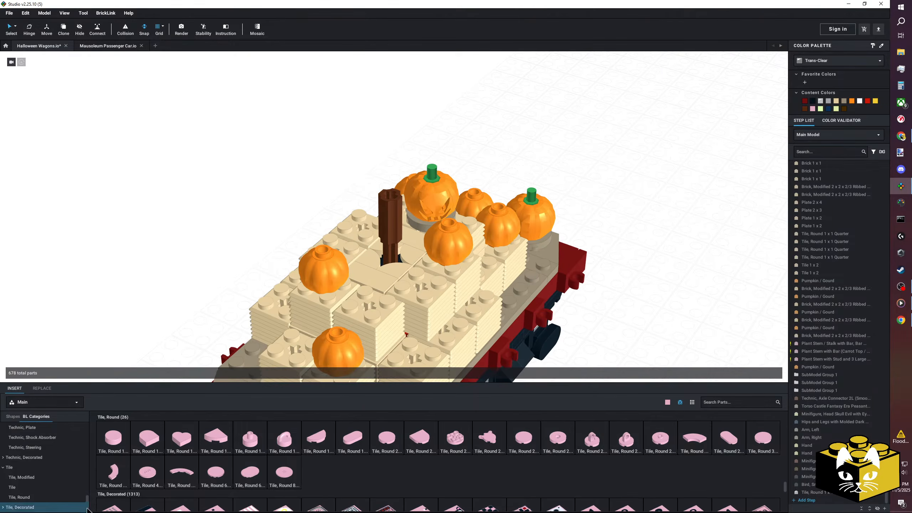
pyautogui.scroll(-4, 43, 441)
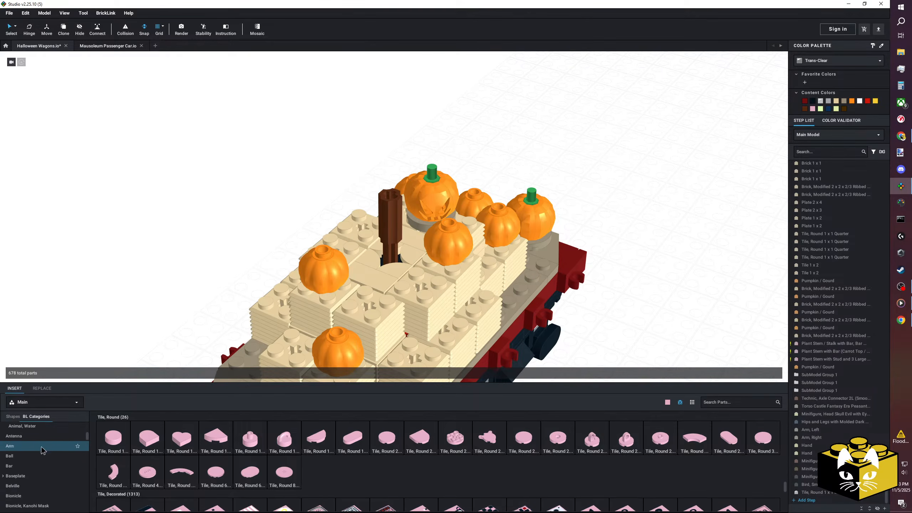
pyautogui.click(21, 454)
pyautogui.moveTo(723, 439); pyautogui.dragTo(396, 195)
pyautogui.click(396, 196)
pyautogui.moveTo(644, 190); pyautogui.dragTo(637, 182, button='right')
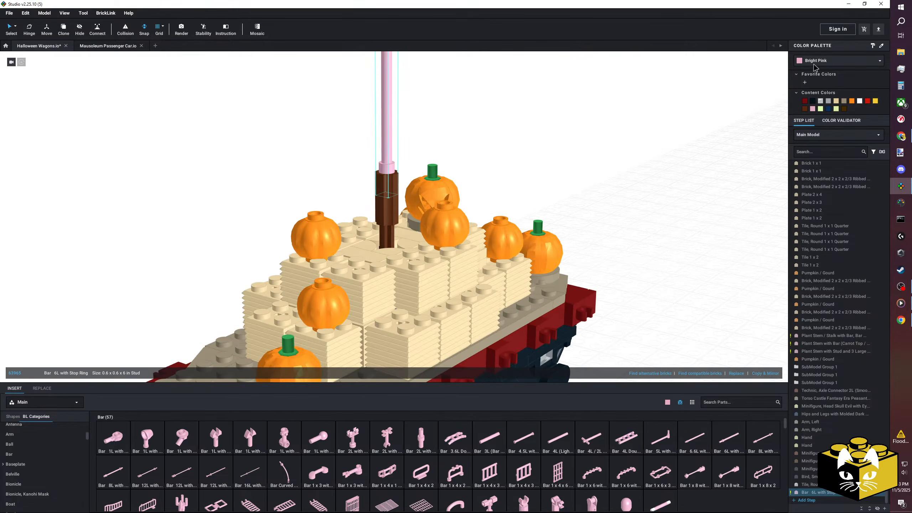
# Colour the 6L bar on the hay bales Reddish Brown.
pyautogui.click(814, 61)
pyautogui.click(839, 112)
pyautogui.click(619, 153)
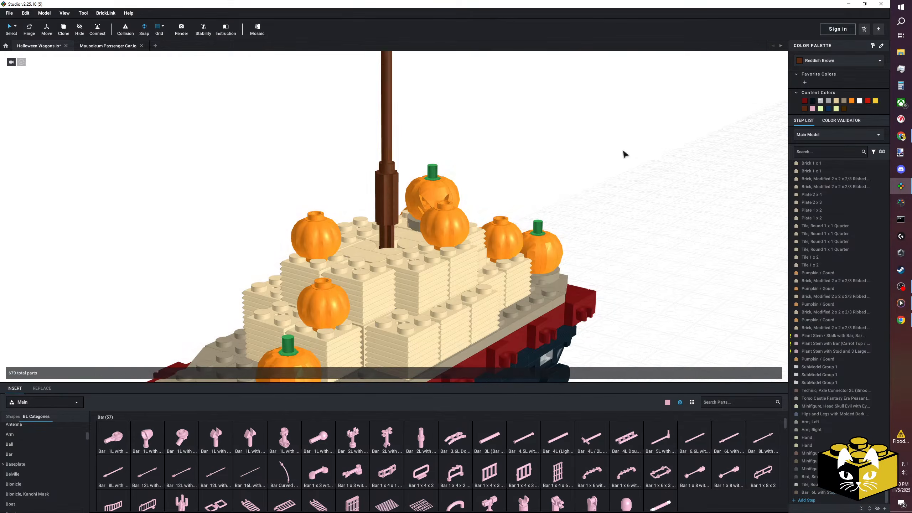
pyautogui.scroll(-5, 616, 155)
pyautogui.scroll(5, 606, 166)
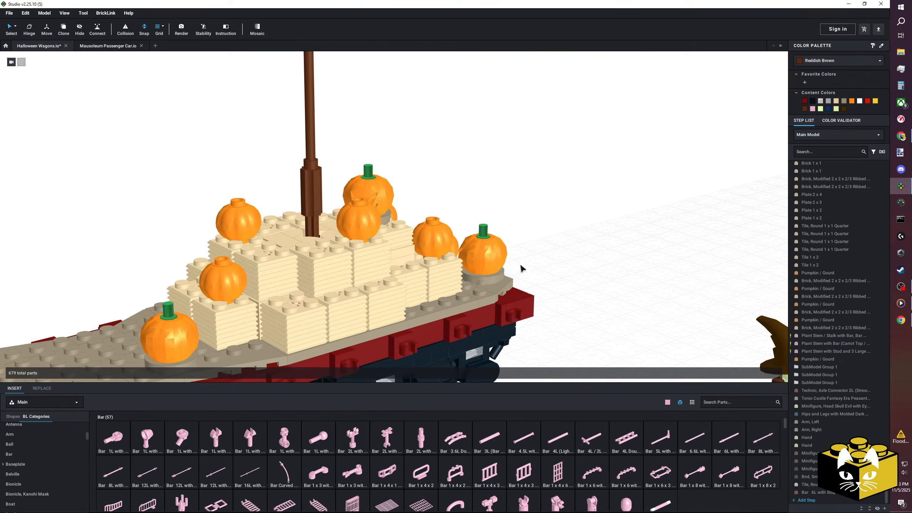
# Attach a Tile, Modified 1 x 1 with Open O Clip to the bracket on the scarecrow's back and colour it Reddish Brown.
pyautogui.moveTo(552, 318)
pyautogui.mouseDown(button='right')
pyautogui.moveTo(550, 301)
pyautogui.moveTo(562, 302)
pyautogui.mouseUp(button='right')
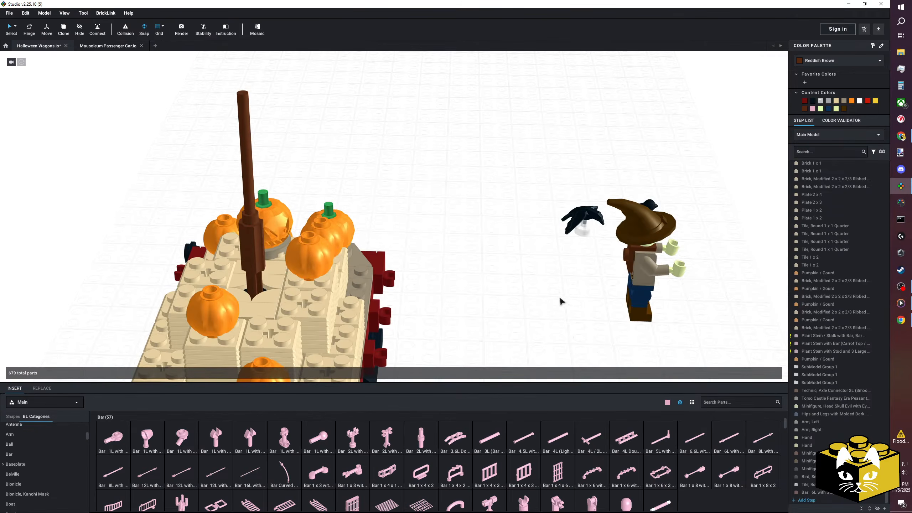
pyautogui.scroll(-3, 68, 438)
pyautogui.scroll(-20, 60, 442)
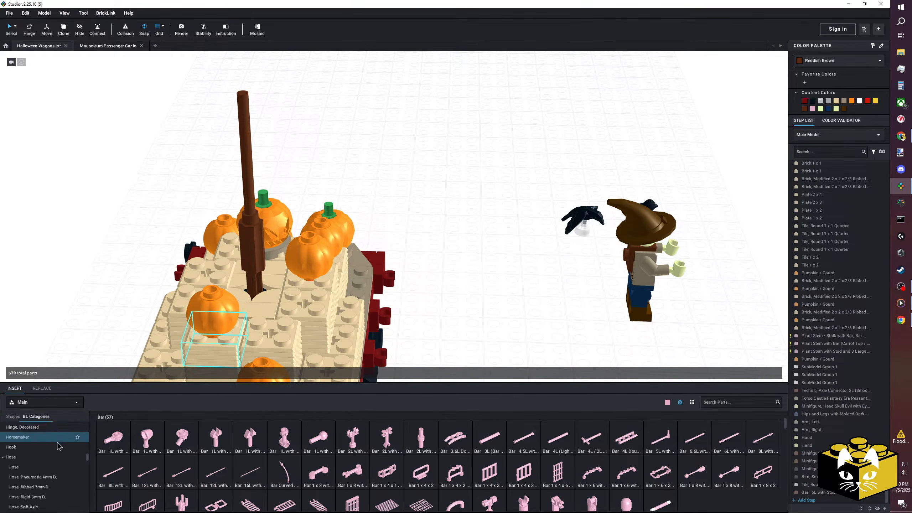
pyautogui.scroll(-8, 50, 445)
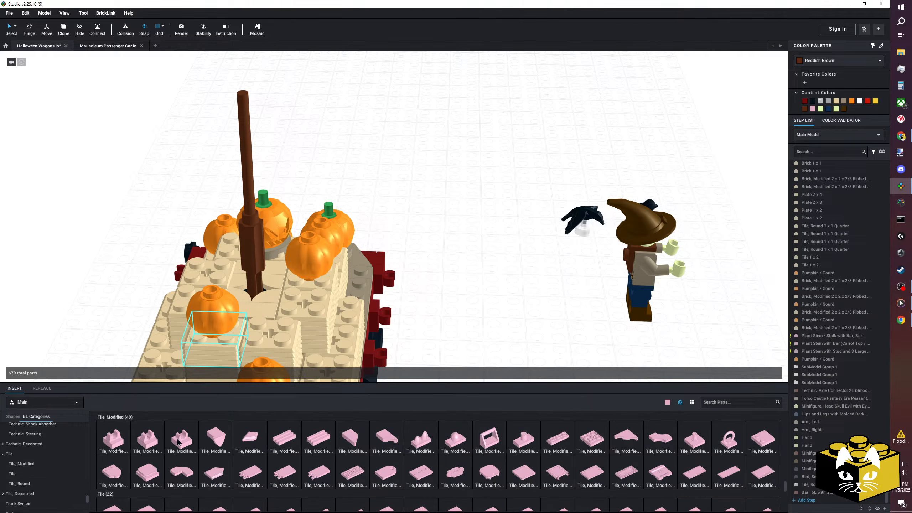
pyautogui.moveTo(181, 440); pyautogui.dragTo(480, 301)
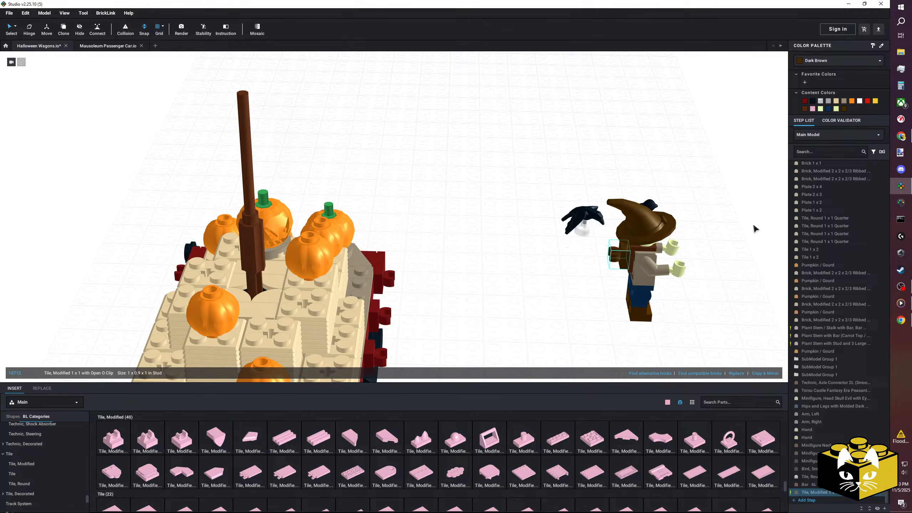
pyautogui.click(606, 268)
pyautogui.click(806, 109)
pyautogui.click(612, 168)
# Select the whole scarecrow with its clip tile and move it onto the Reddish Brown bar above the hay bales.
pyautogui.moveTo(389, 250); pyautogui.dragTo(475, 275, button='middle')
pyautogui.moveTo(476, 271); pyautogui.dragTo(476, 273, button='right')
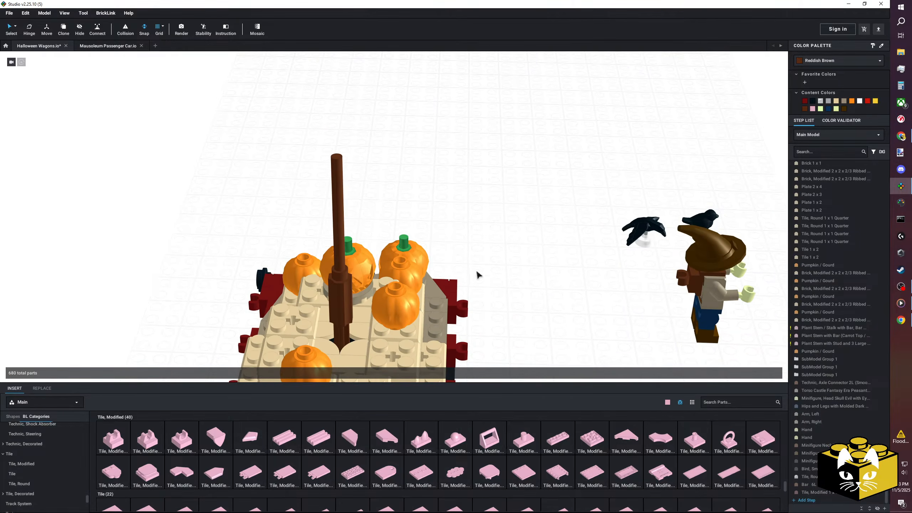
pyautogui.moveTo(476, 273); pyautogui.dragTo(506, 263, button='middle')
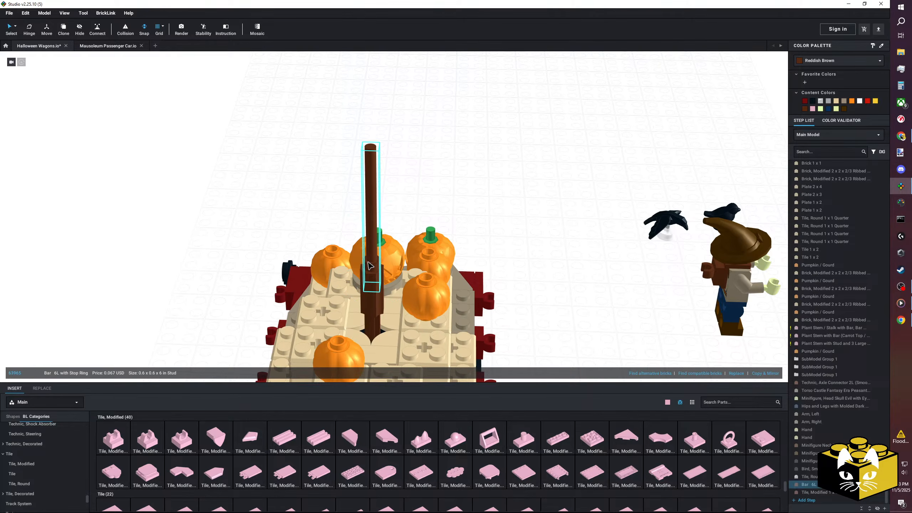
pyautogui.moveTo(523, 230); pyautogui.dragTo(580, 232, button='right')
pyautogui.click(517, 201)
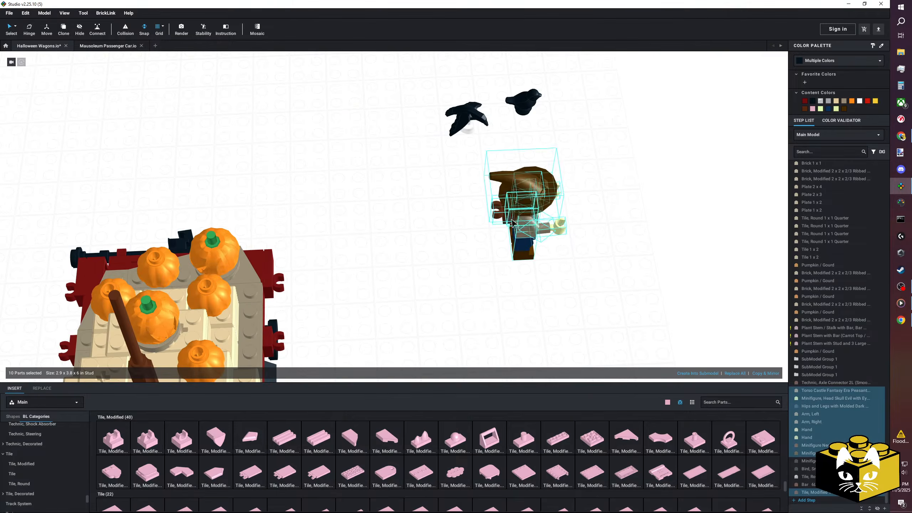
pyautogui.moveTo(517, 201); pyautogui.dragTo(394, 259)
pyautogui.moveTo(394, 259); pyautogui.dragTo(421, 271, button='right')
pyautogui.moveTo(321, 201); pyautogui.dragTo(284, 116)
pyautogui.moveTo(283, 116); pyautogui.dragTo(402, 139, button='right')
pyautogui.click(403, 139)
pyautogui.moveTo(403, 139); pyautogui.dragTo(447, 210, button='middle')
pyautogui.moveTo(447, 210)
pyautogui.mouseDown(button='right')
pyautogui.moveTo(399, 210)
pyautogui.moveTo(446, 208)
pyautogui.mouseUp(button='right')
pyautogui.moveTo(445, 208); pyautogui.dragTo(480, 234, button='middle')
pyautogui.moveTo(480, 234); pyautogui.dragTo(498, 230, button='right')
pyautogui.scroll(5, 503, 232)
pyautogui.click(471, 212)
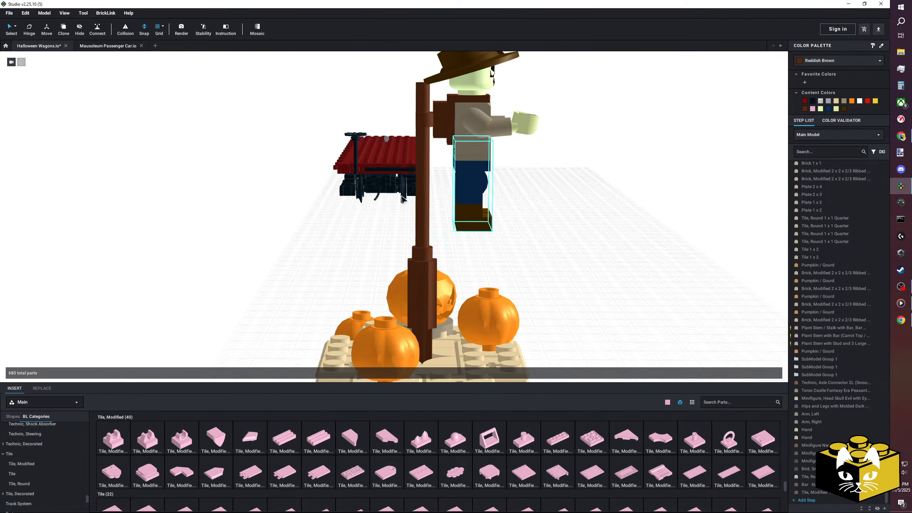
# Delete the clip tile from the scarecrow's back and the 6L bar from the axle connector.
pyautogui.moveTo(587, 234); pyautogui.dragTo(488, 221, button='right')
pyautogui.click(390, 145)
pyautogui.press('Delete')
pyautogui.moveTo(282, 214); pyautogui.dragTo(263, 243, button='middle')
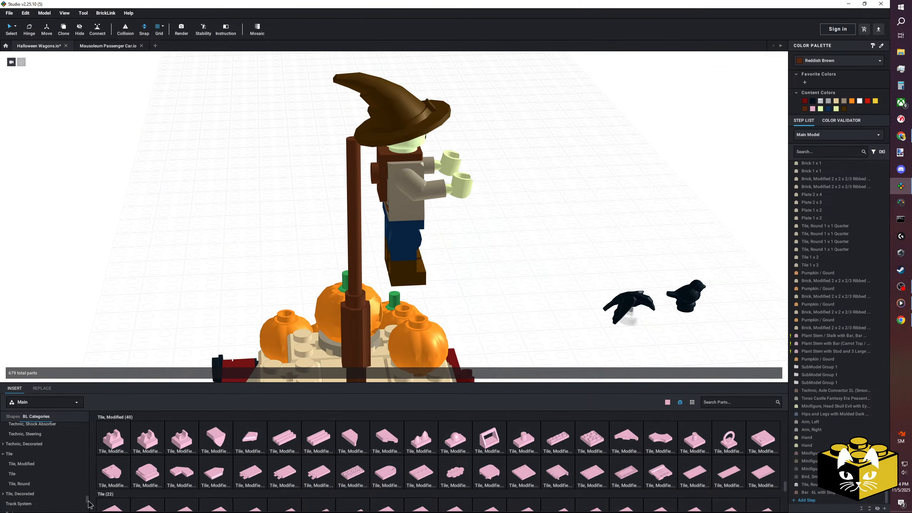
pyautogui.click(58, 427)
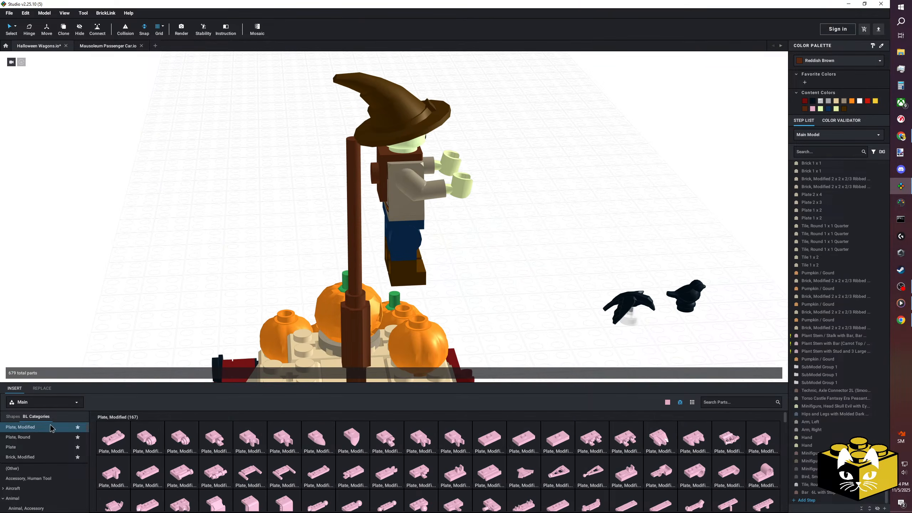
pyautogui.scroll(-5, 52, 443)
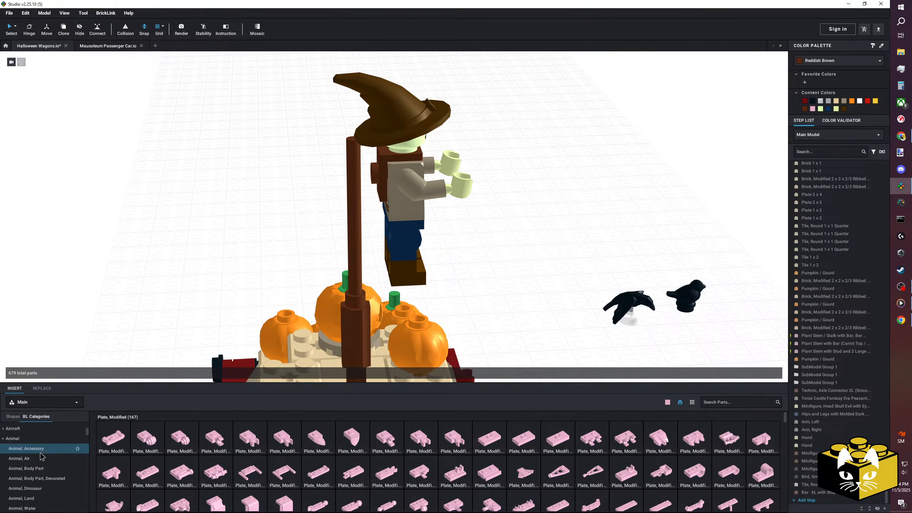
pyautogui.click(11, 481)
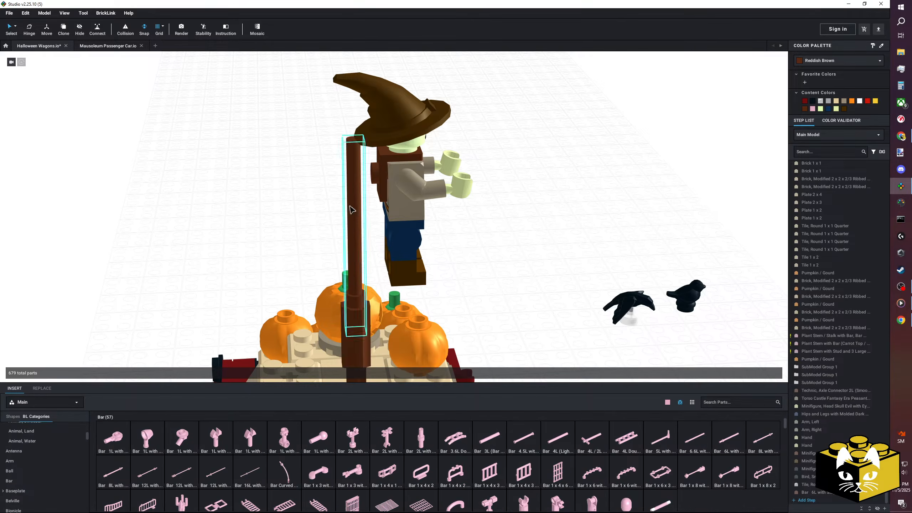
pyautogui.press('Delete')
# Try a Bar 1L part on the stud at the scarecrow's back and delete it.
pyautogui.moveTo(113, 437); pyautogui.dragTo(359, 170)
pyautogui.moveTo(297, 215); pyautogui.dragTo(305, 209, button='right')
pyautogui.click(374, 193)
pyautogui.press('Delete')
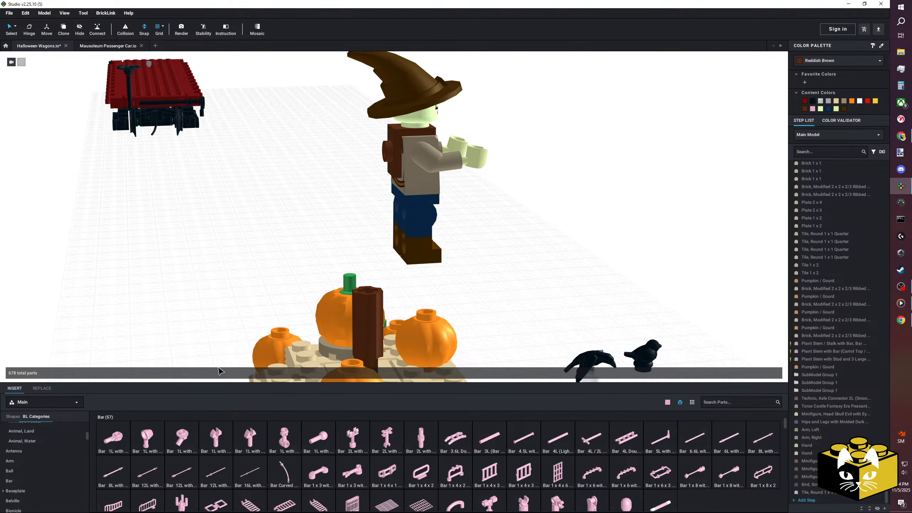
# From Plate, Modified, attach Plate, Modified 1 x 1 with Open O Clip Thick (Vertical Grip) to the bracket on the scarecrow's back.
pyautogui.scroll(5, 67, 451)
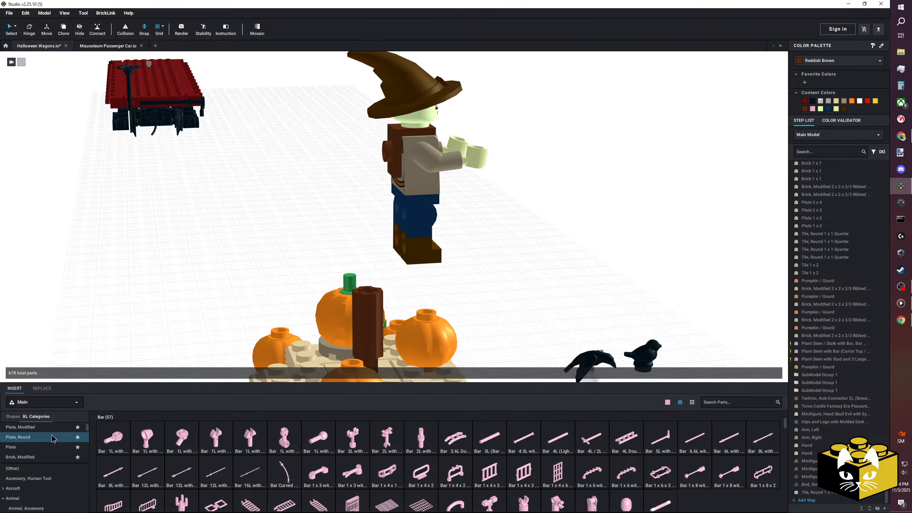
pyautogui.click(43, 428)
pyautogui.moveTo(250, 439); pyautogui.dragTo(379, 156)
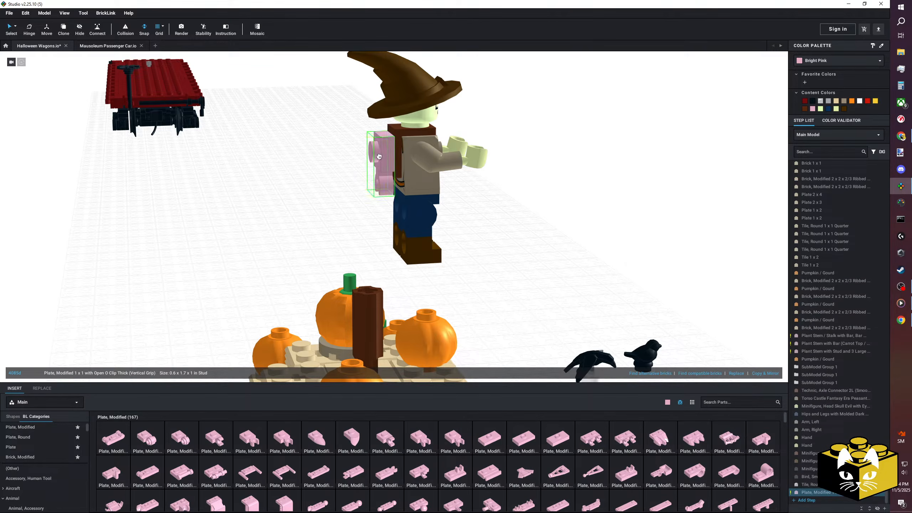
# Try a Bar 5L part below the clip on the scarecrow's back and undo it.
pyautogui.scroll(-5, 49, 471)
pyautogui.click(29, 455)
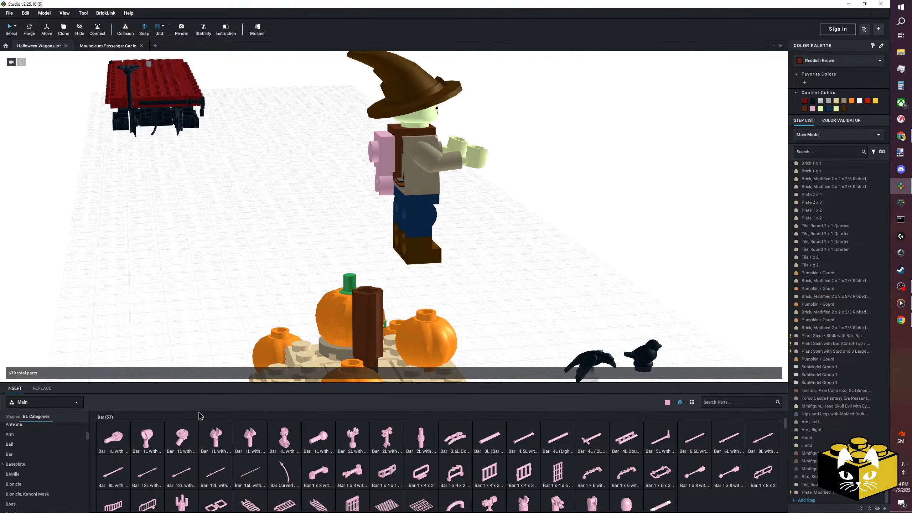
pyautogui.moveTo(660, 441); pyautogui.dragTo(364, 227)
pyautogui.click(334, 217)
pyautogui.hotkey('ctrl', 'z')
# Insert a Bar 4L upright into the brown axle connector on the hay bales and fit a Bar Holder with Handle on its top.
pyautogui.moveTo(555, 383); pyautogui.dragTo(367, 292)
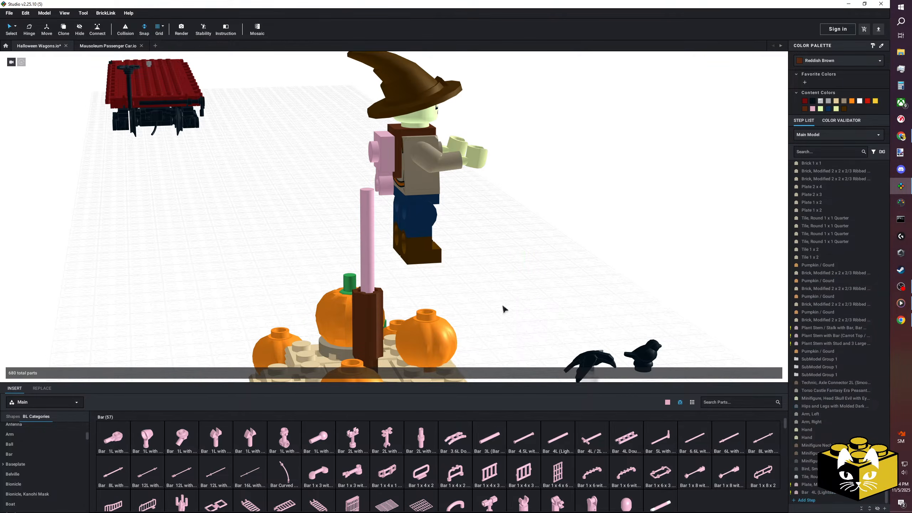
pyautogui.moveTo(593, 506); pyautogui.dragTo(369, 180)
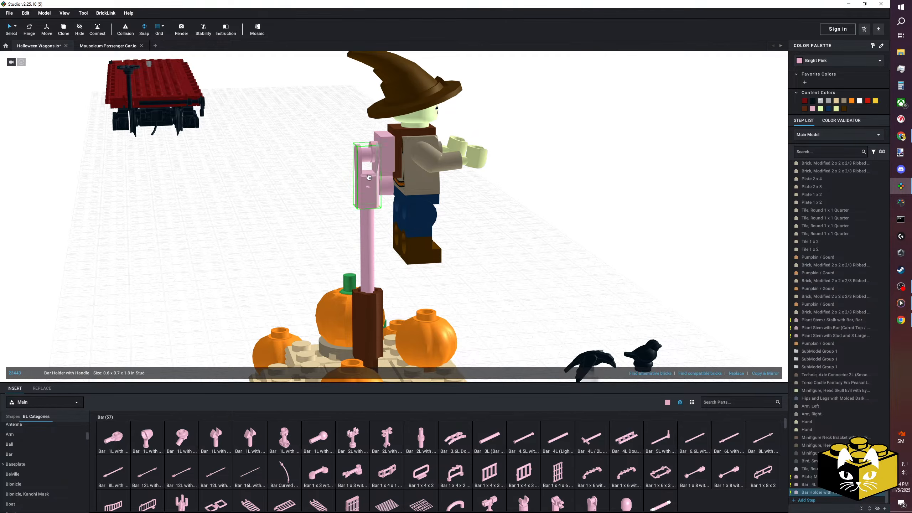
pyautogui.click(523, 222)
# Select the whole scarecrow with its clip plate and clip it onto the handle of the bar holder on the pole.
pyautogui.scroll(-3, 517, 223)
pyautogui.moveTo(517, 224); pyautogui.dragTo(463, 97, button='right')
pyautogui.moveTo(452, 86); pyautogui.dragTo(354, 208)
pyautogui.moveTo(354, 208); pyautogui.dragTo(396, 201, button='right')
pyautogui.moveTo(364, 162); pyautogui.dragTo(367, 160)
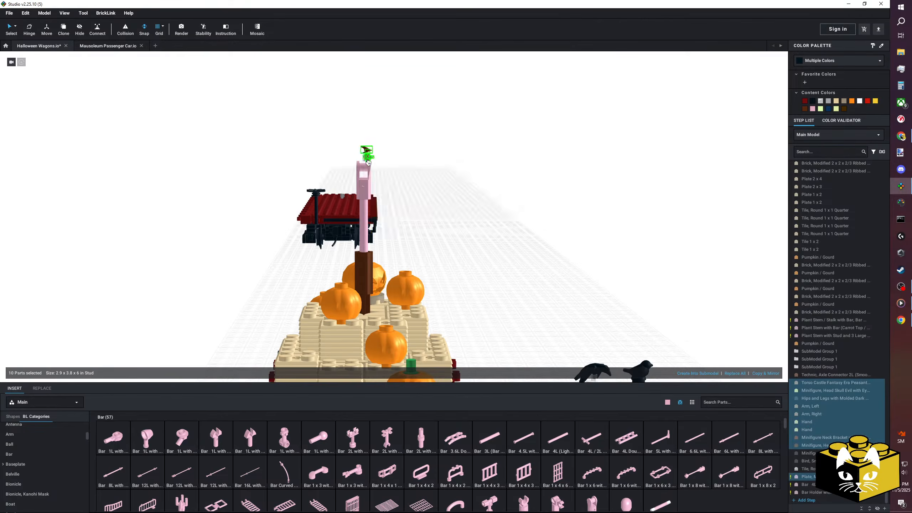
pyautogui.moveTo(367, 160); pyautogui.dragTo(376, 177, button='right')
pyautogui.moveTo(376, 176); pyautogui.dragTo(377, 177)
pyautogui.moveTo(429, 197); pyautogui.dragTo(461, 238, button='right')
pyautogui.click(435, 204)
# Examine from several sides how the scarecrow's clip plate joins the bar holder on the pole.
pyautogui.scroll(3, 451, 222)
pyautogui.moveTo(360, 174); pyautogui.dragTo(423, 242, button='right')
pyautogui.moveTo(308, 243)
pyautogui.mouseDown(button='right')
pyautogui.moveTo(301, 249)
pyautogui.moveTo(321, 251)
pyautogui.mouseUp(button='right')
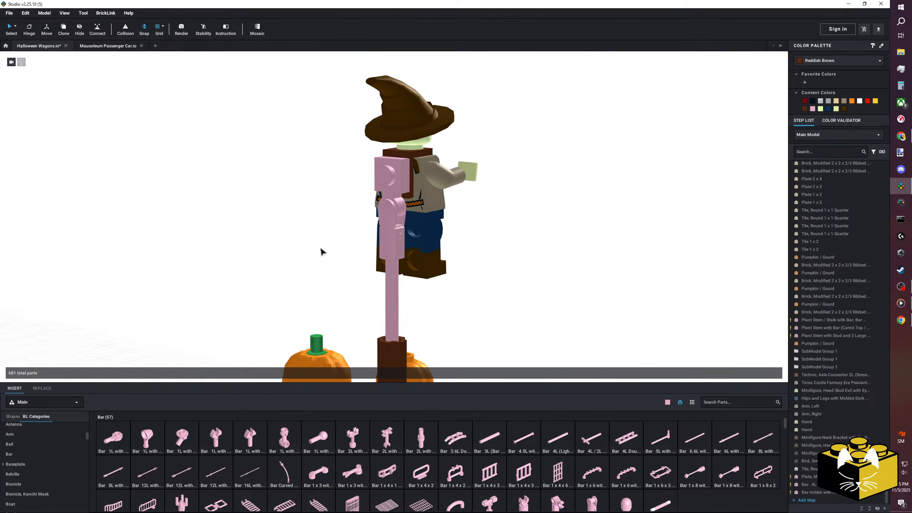
pyautogui.scroll(3, 321, 251)
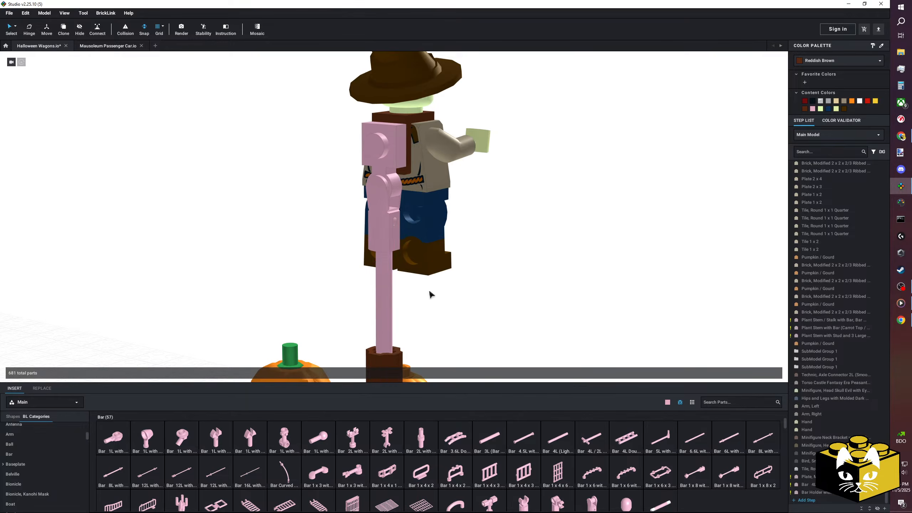
pyautogui.scroll(-2, 438, 264)
pyautogui.moveTo(438, 264)
pyautogui.mouseDown(button='right')
pyautogui.moveTo(410, 264)
pyautogui.moveTo(441, 266)
pyautogui.mouseUp(button='right')
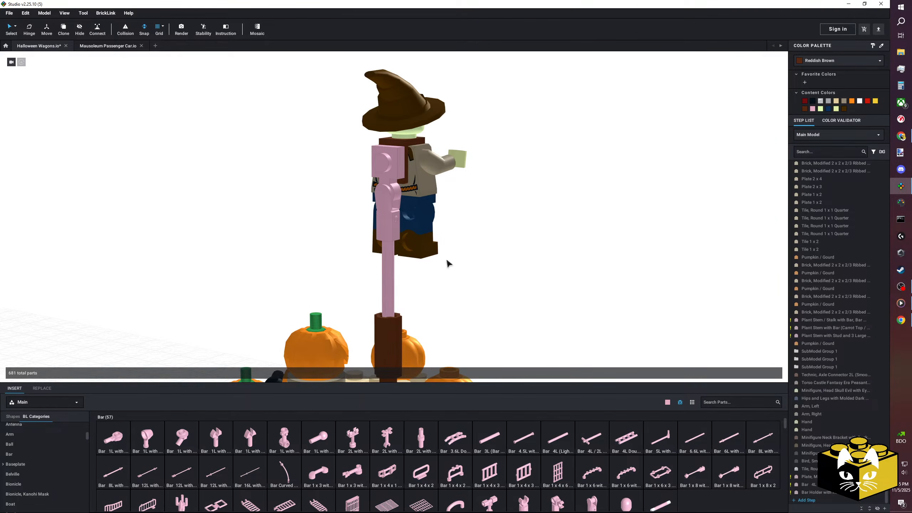
pyautogui.scroll(-3, 447, 263)
pyautogui.moveTo(429, 247); pyautogui.dragTo(386, 264, button='right')
pyautogui.scroll(3, 389, 244)
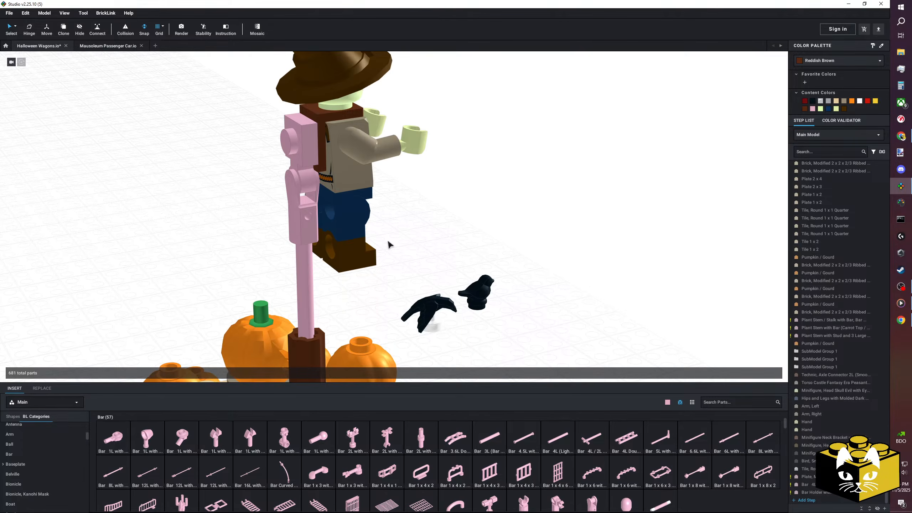
# Colour the clip plate, bar holder and 4L bar supporting the scarecrow Reddish Brown.
pyautogui.scroll(-4, 422, 230)
pyautogui.click(353, 175)
pyautogui.keyDown('ctrl'); pyautogui.click(351, 224); pyautogui.keyUp('ctrl')
pyautogui.keyDown('ctrl'); pyautogui.click(349, 253); pyautogui.keyUp('ctrl')
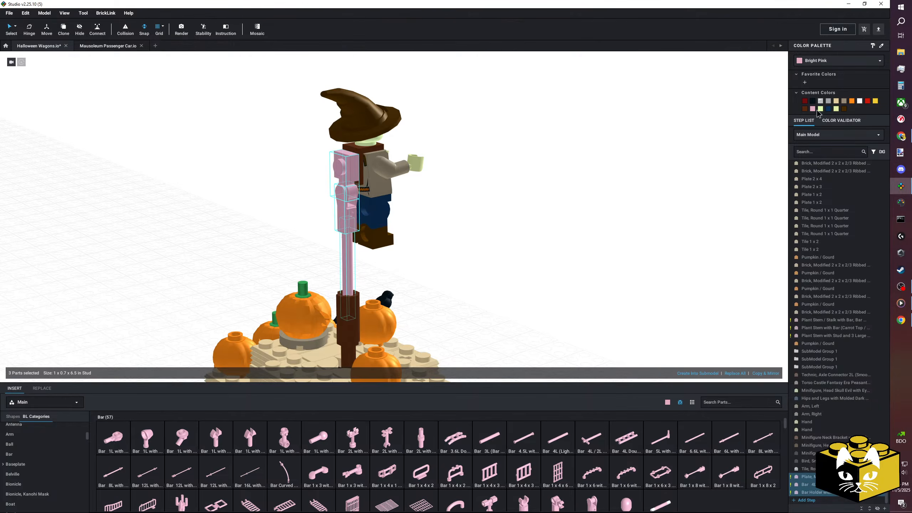
pyautogui.click(804, 109)
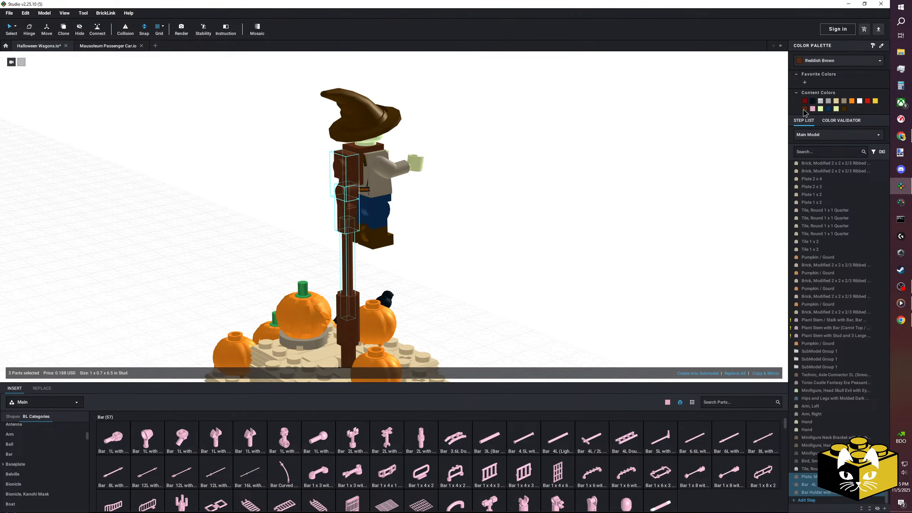
pyautogui.click(621, 141)
pyautogui.moveTo(559, 157); pyautogui.dragTo(555, 177, button='right')
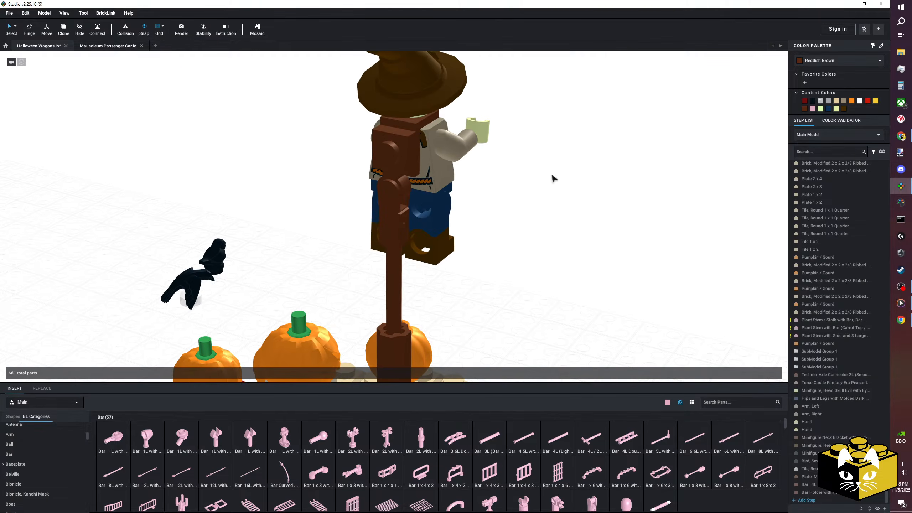
# Try a Plate, Round 1 x 3 with Open Studs across the pole below the scarecrow, and delete it.
pyautogui.scroll(5, 41, 444)
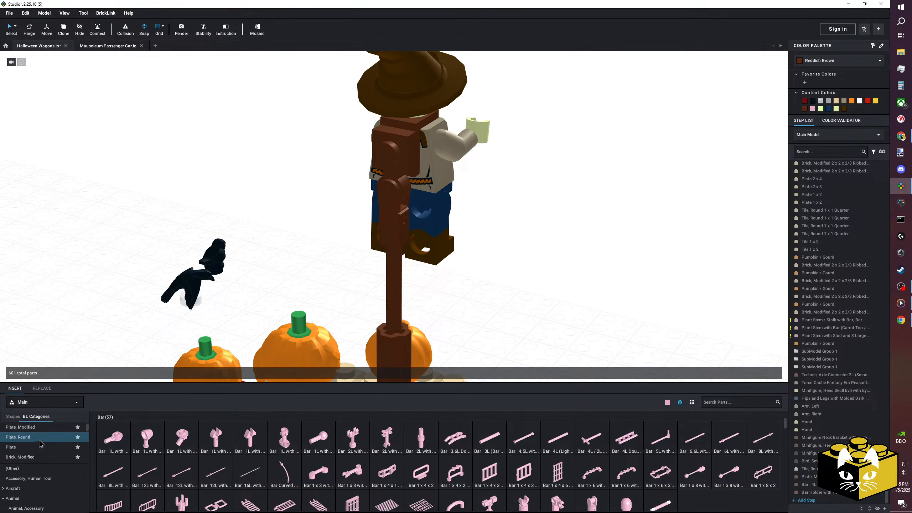
pyautogui.click(43, 441)
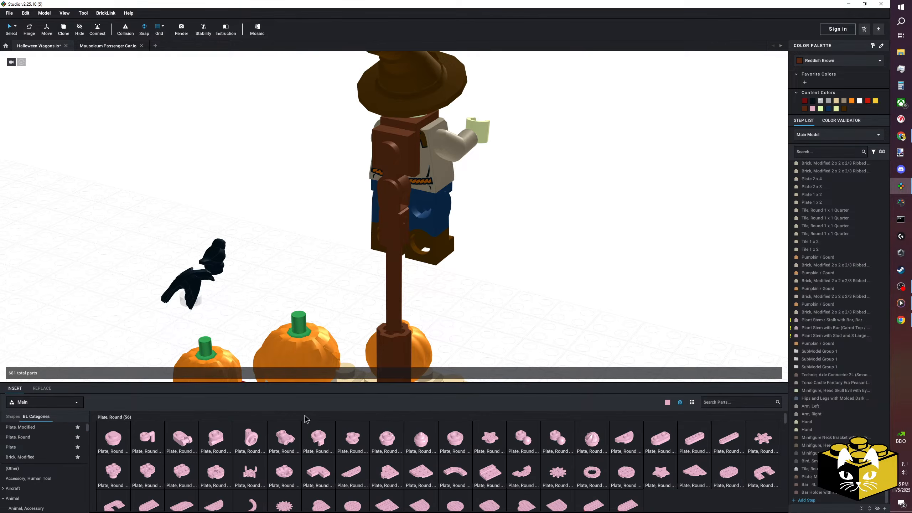
pyautogui.click(697, 444)
pyautogui.moveTo(398, 261); pyautogui.dragTo(403, 223, button='right')
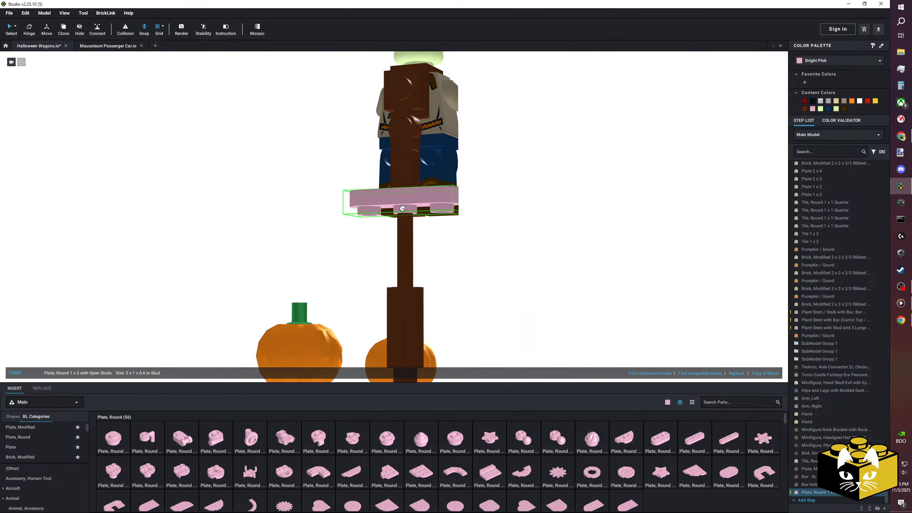
pyautogui.click(550, 238)
pyautogui.moveTo(551, 238); pyautogui.dragTo(521, 248, button='right')
pyautogui.click(353, 237)
pyautogui.moveTo(352, 238); pyautogui.dragTo(475, 257, button='right')
pyautogui.press('Delete')
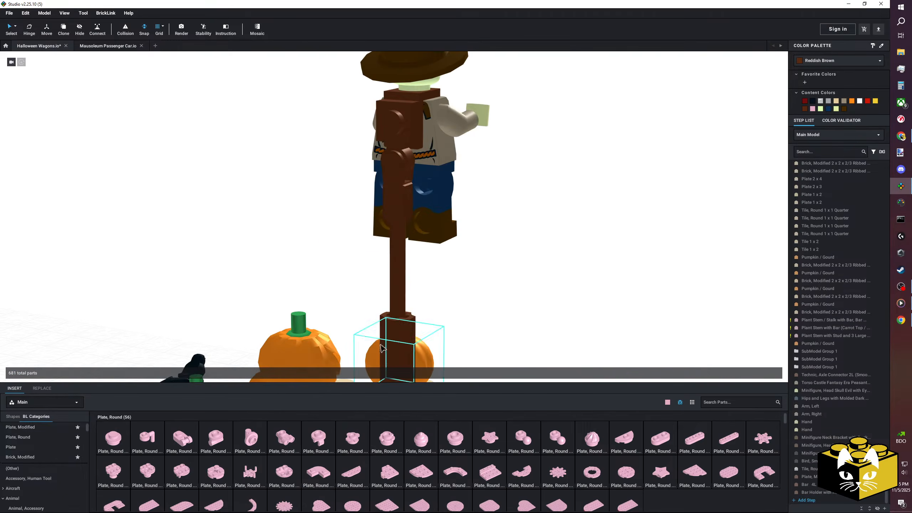
# Insert a Plate, Round 1 x 3 with Open Studs crosswise on the pole directly beneath the bar holder.
pyautogui.scroll(-8, 45, 441)
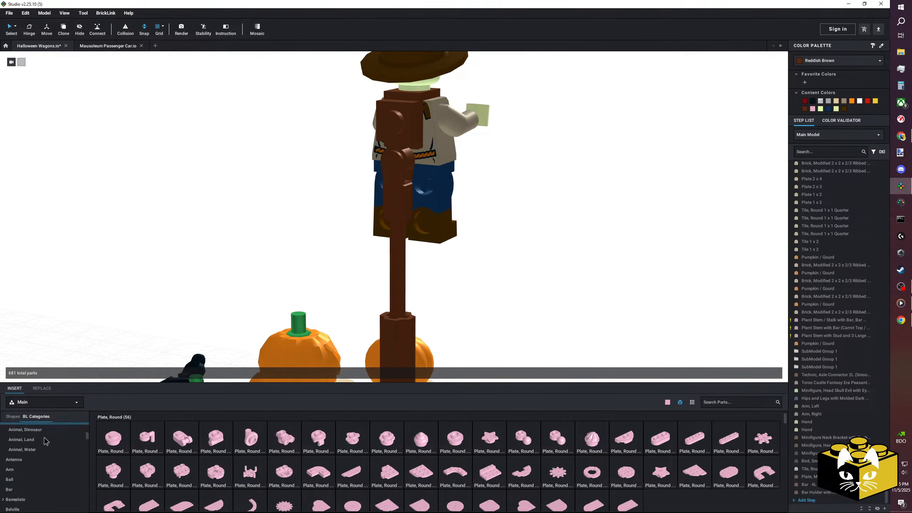
pyautogui.scroll(10, 44, 437)
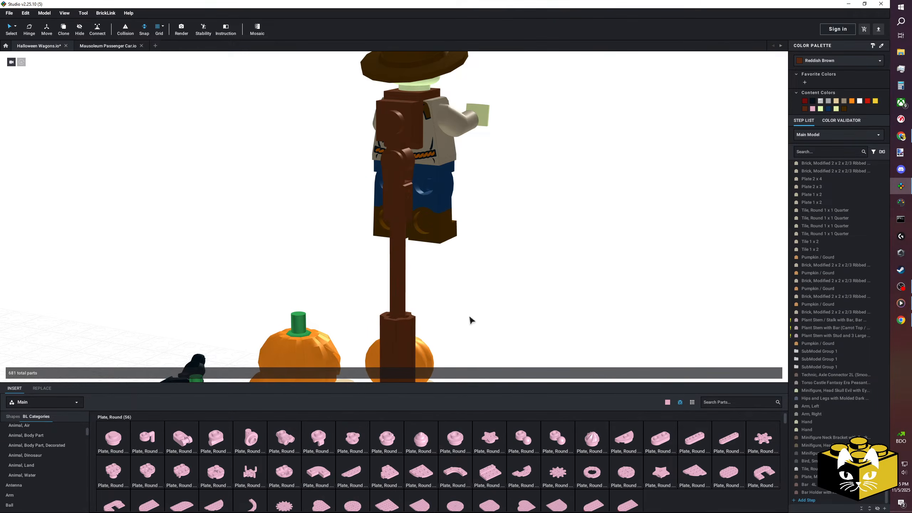
pyautogui.scroll(1, 472, 313)
pyautogui.moveTo(472, 313); pyautogui.dragTo(565, 223, button='right')
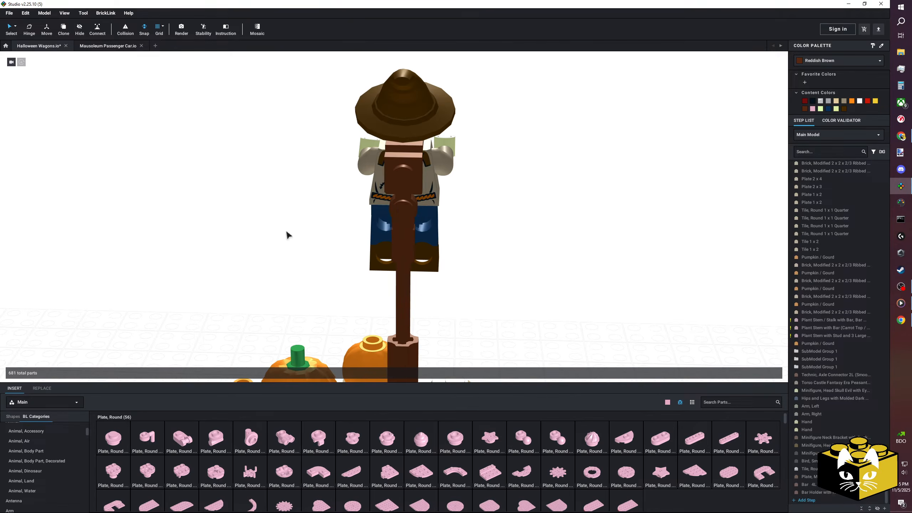
pyautogui.moveTo(287, 234); pyautogui.dragTo(284, 234, button='right')
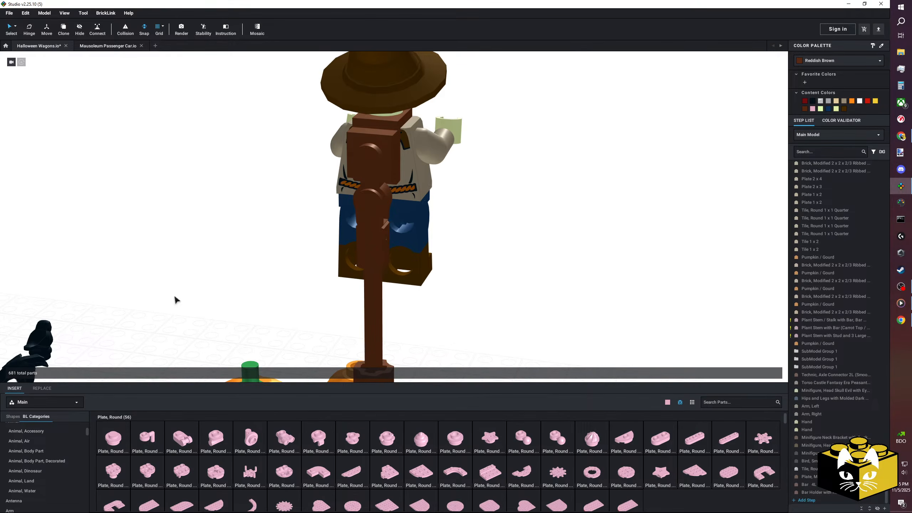
pyautogui.moveTo(180, 277); pyautogui.dragTo(283, 221, button='right')
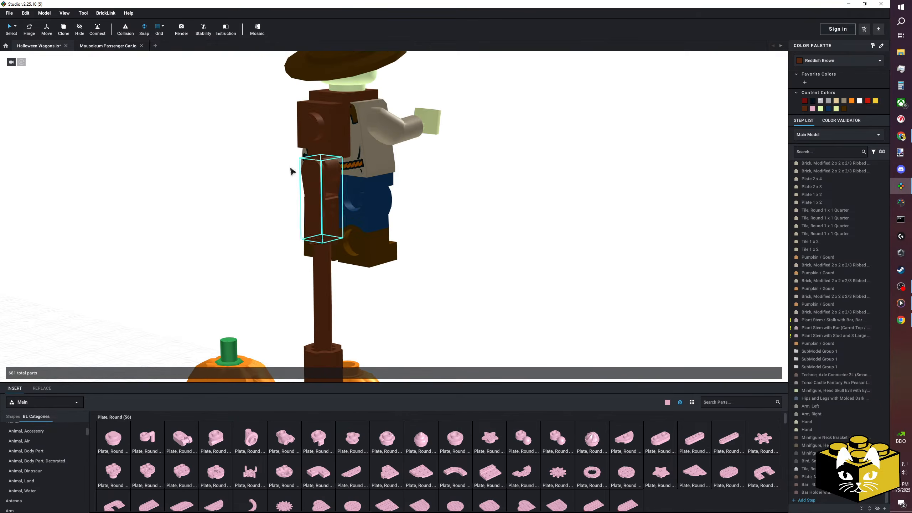
pyautogui.moveTo(207, 260); pyautogui.dragTo(206, 281, button='right')
pyautogui.moveTo(438, 282); pyautogui.dragTo(503, 307, button='right')
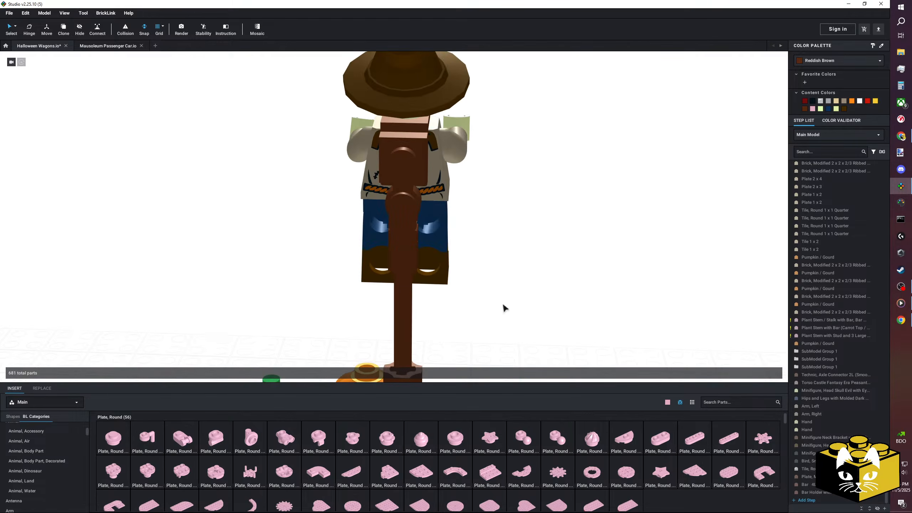
pyautogui.moveTo(689, 446); pyautogui.dragTo(403, 285)
pyautogui.moveTo(402, 285); pyautogui.dragTo(524, 278, button='right')
# Remove the Reddish Brown vertical-grip clip plate between the scarecrow's back and the pole, keeping the bar holder in place.
pyautogui.click(351, 245)
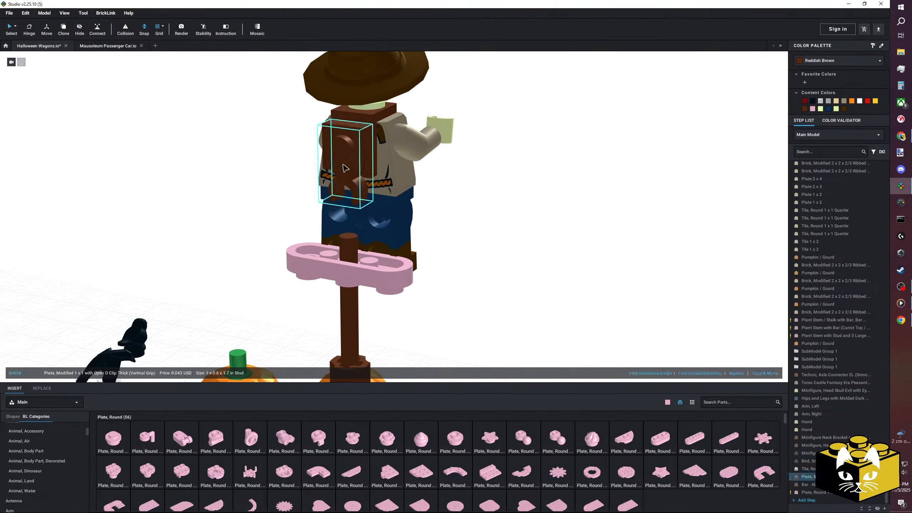
pyautogui.press('Delete')
pyautogui.hotkey('ctrl', 'z')
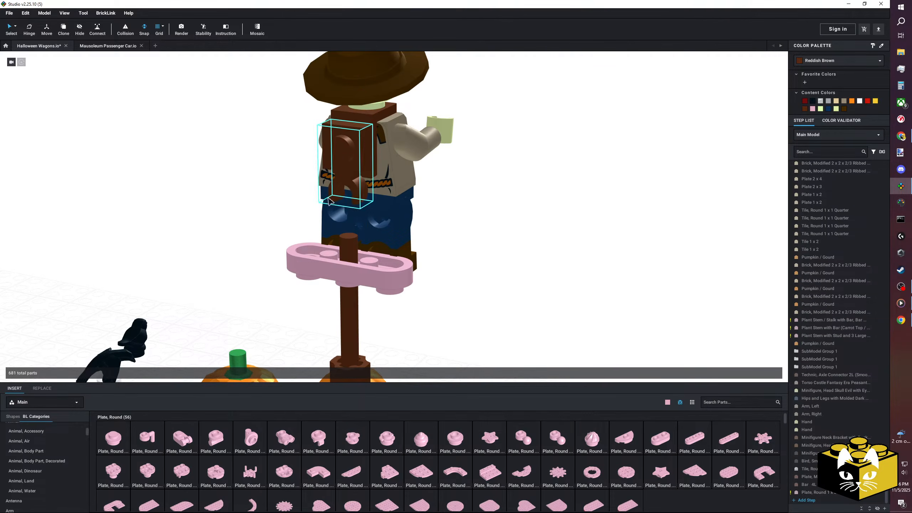
pyautogui.hotkey('ctrl', 'z')
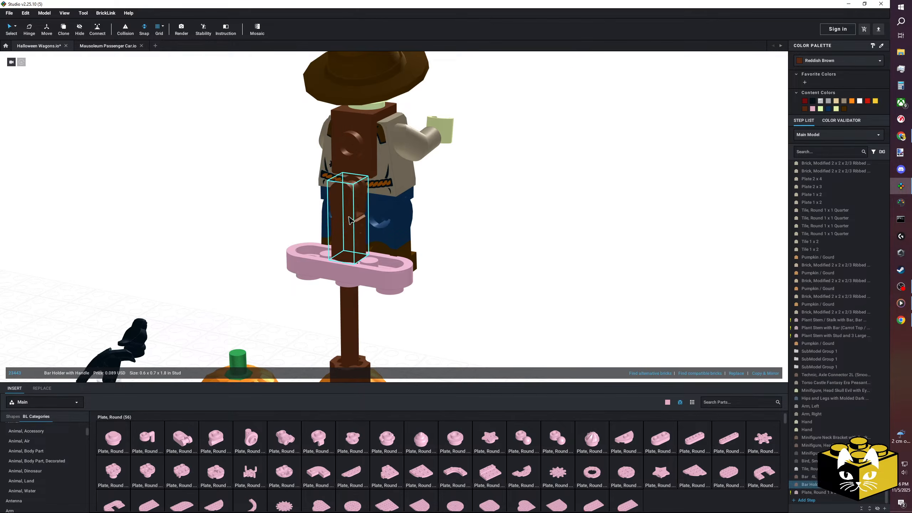
# Insert a different 1 x 1 modified plate with clip on the scarecrow's back bracket, with its clip at the bar holder's handle.
pyautogui.scroll(3, 72, 449)
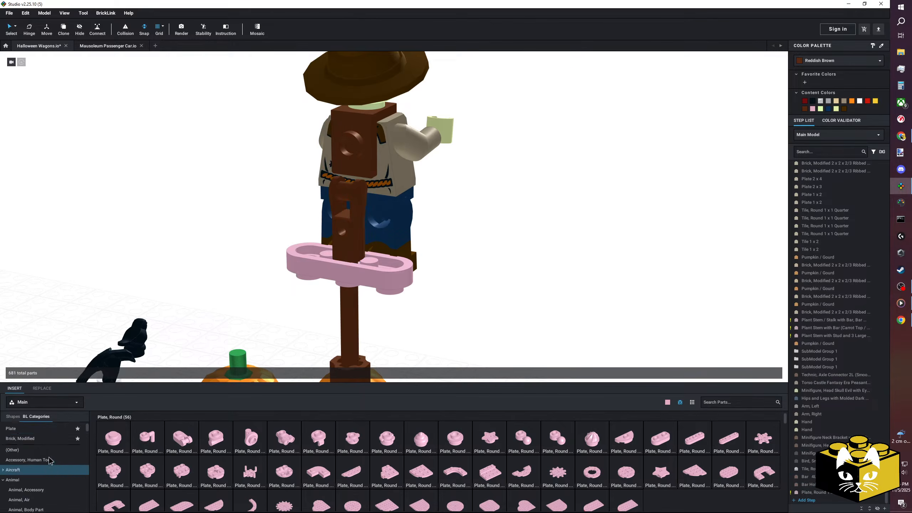
pyautogui.click(20, 427)
pyautogui.moveTo(210, 438); pyautogui.dragTo(345, 144)
pyautogui.moveTo(470, 206); pyautogui.dragTo(445, 195, button='right')
pyautogui.click(267, 115)
pyautogui.moveTo(371, 134); pyautogui.dragTo(387, 145, button='right')
pyautogui.click(387, 147)
pyautogui.moveTo(373, 164); pyautogui.dragTo(403, 205, button='middle')
# Examine from several sides how the new clip plate joins the scarecrow's back to the bar holder on the pole.
pyautogui.scroll(-3, 442, 149)
pyautogui.moveTo(441, 149); pyautogui.dragTo(421, 88, button='right')
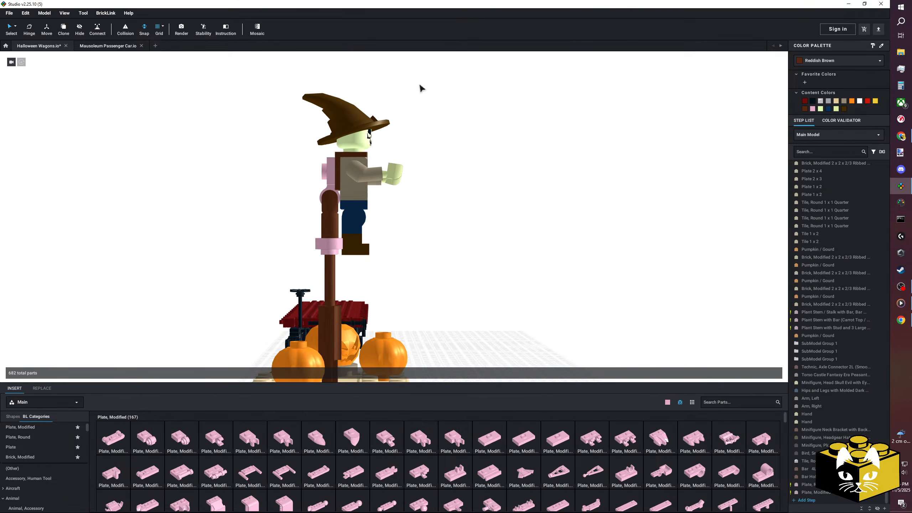
pyautogui.click(354, 172)
pyautogui.moveTo(380, 195); pyautogui.dragTo(348, 193, button='right')
pyautogui.moveTo(341, 177); pyautogui.dragTo(346, 177)
pyautogui.click(421, 197)
pyautogui.moveTo(422, 198); pyautogui.dragTo(445, 220, button='right')
pyautogui.scroll(2, 445, 220)
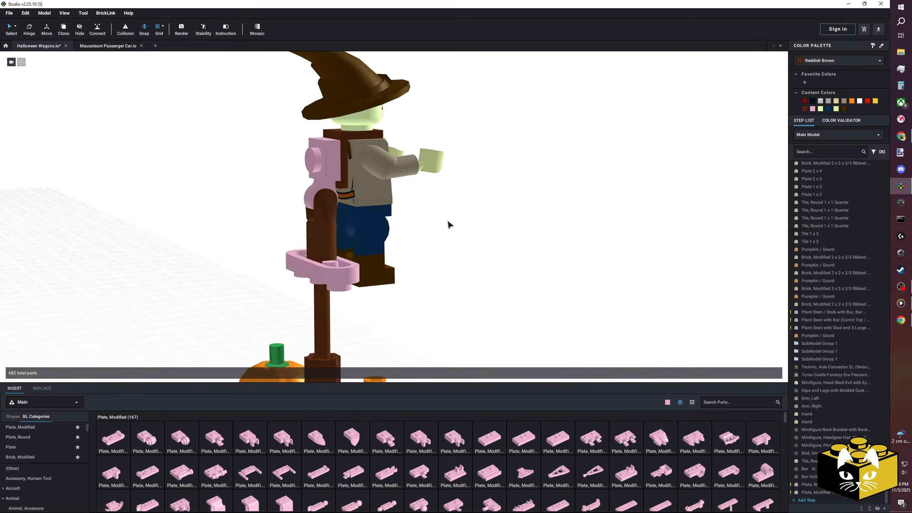
pyautogui.scroll(-4, 446, 223)
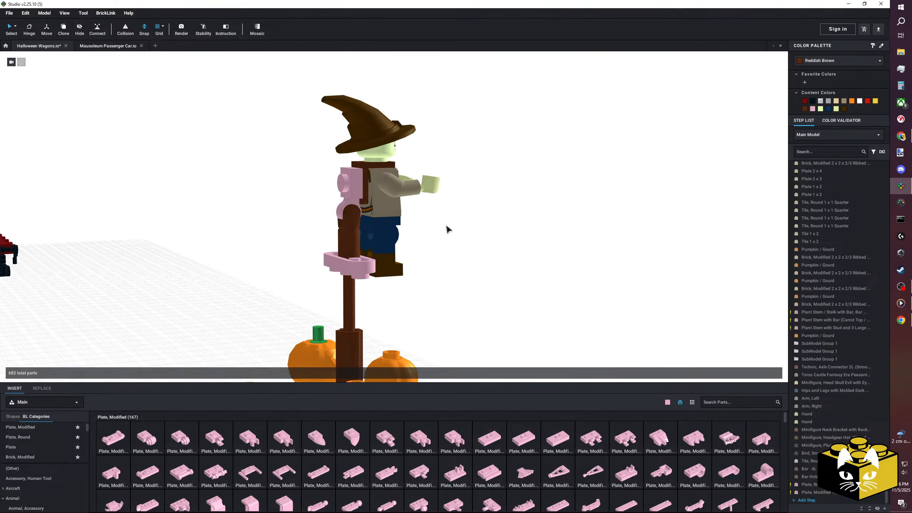
pyautogui.scroll(3, 445, 226)
pyautogui.moveTo(449, 225); pyautogui.dragTo(433, 214, button='right')
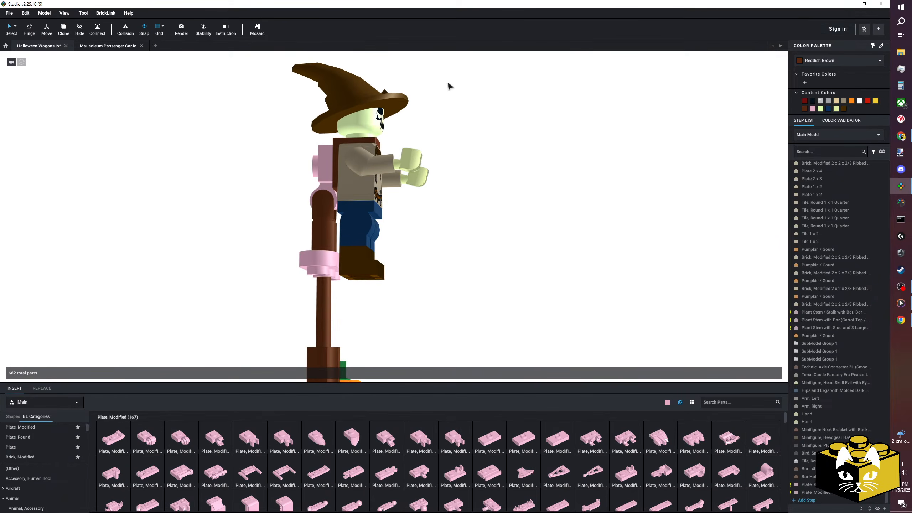
pyautogui.moveTo(453, 80); pyautogui.dragTo(458, 83, button='right')
pyautogui.moveTo(455, 57); pyautogui.dragTo(362, 265)
pyautogui.moveTo(363, 265); pyautogui.dragTo(365, 252, button='right')
pyautogui.moveTo(339, 190); pyautogui.dragTo(346, 196, button='right')
pyautogui.scroll(5, 346, 196)
pyautogui.click(539, 236)
pyautogui.scroll(-1, 531, 238)
pyautogui.moveTo(531, 238); pyautogui.dragTo(539, 238, button='right')
pyautogui.click(387, 310)
pyautogui.moveTo(386, 311); pyautogui.dragTo(400, 317, button='right')
pyautogui.click(543, 324)
pyautogui.moveTo(543, 325); pyautogui.dragTo(499, 294, button='middle')
pyautogui.moveTo(498, 294); pyautogui.dragTo(484, 313, button='right')
# Insert two 3L bars upright in the outer studs of the round 1 x 3 plate, one on each side of the pole.
pyautogui.scroll(-5, 43, 463)
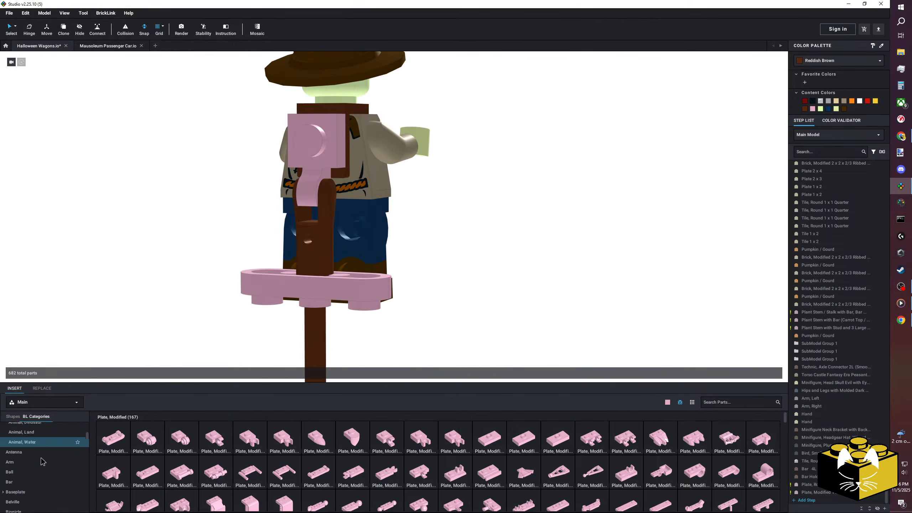
pyautogui.click(14, 441)
pyautogui.moveTo(489, 446); pyautogui.dragTo(367, 302)
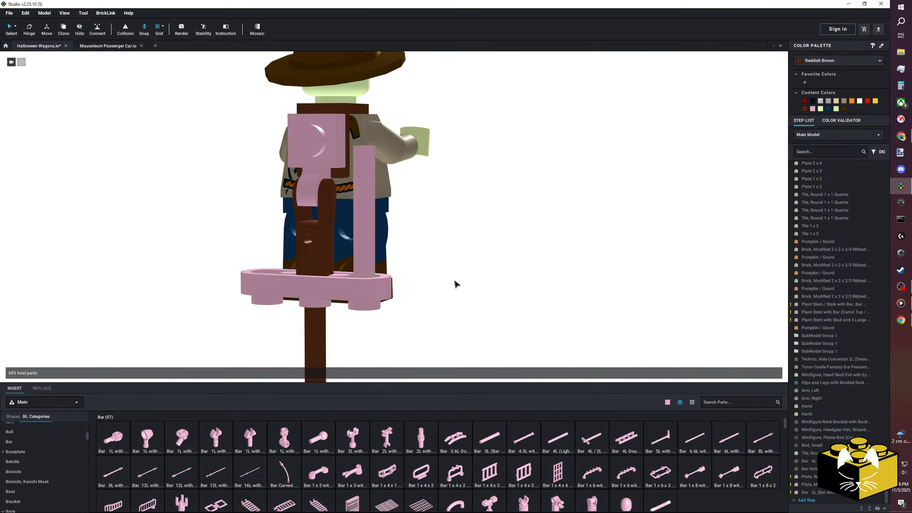
pyautogui.moveTo(454, 281); pyautogui.dragTo(509, 310, button='right')
pyautogui.moveTo(488, 439); pyautogui.dragTo(291, 306)
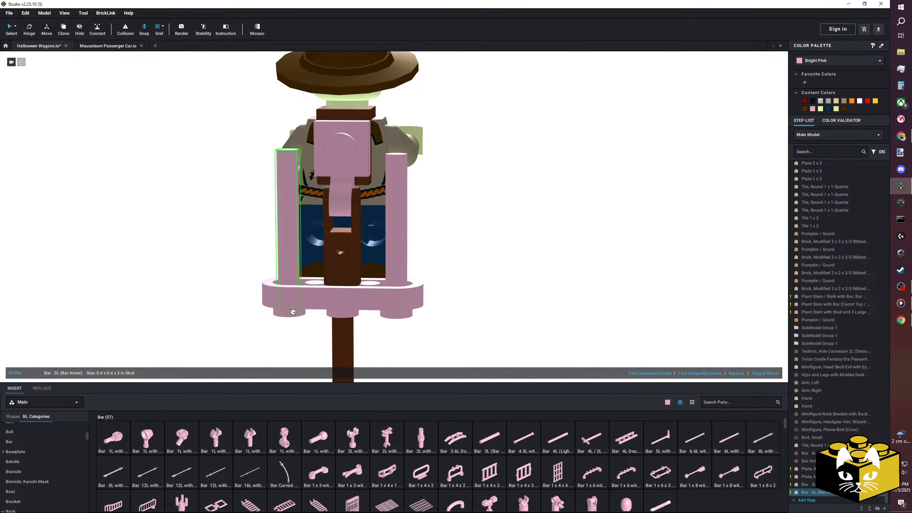
pyautogui.click(226, 272)
# Check the scarecrow from front and back, and delete both 3L bars and the round 1 x 3 plate.
pyautogui.scroll(-10, 228, 271)
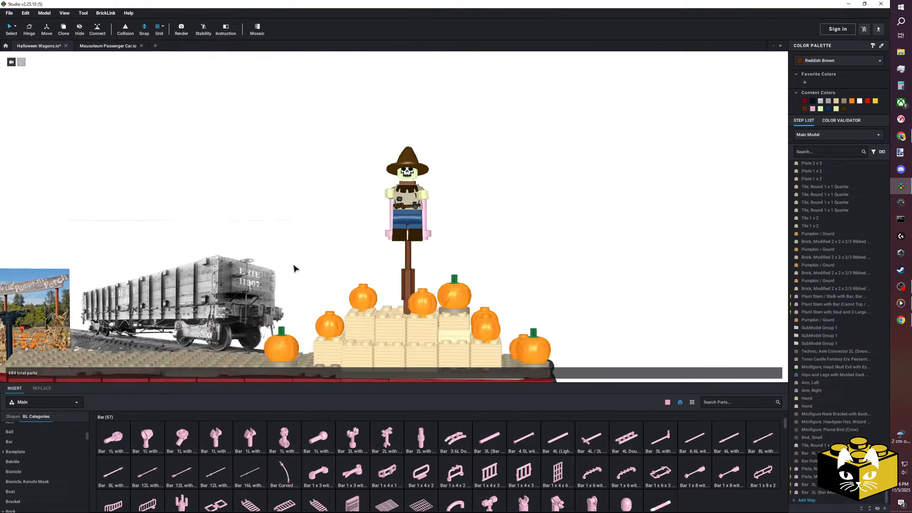
pyautogui.moveTo(298, 263); pyautogui.dragTo(253, 268, button='right')
pyautogui.scroll(8, 272, 262)
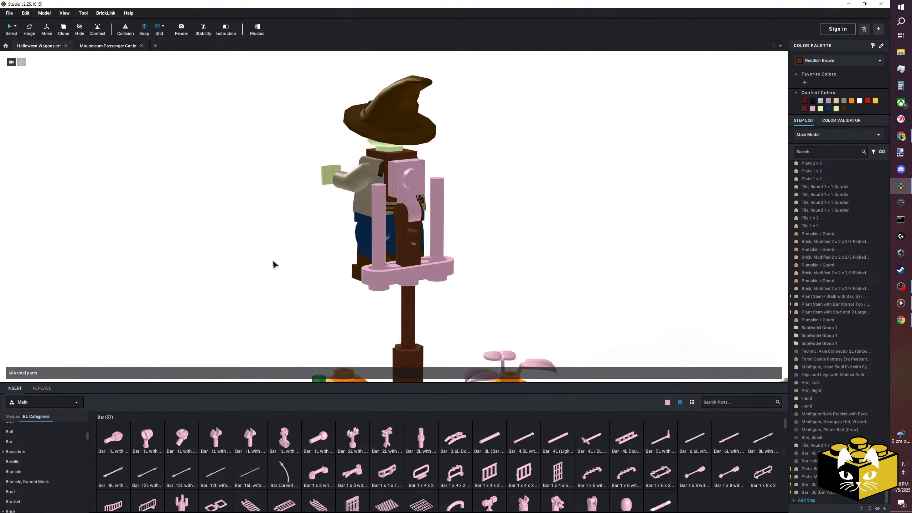
pyautogui.click(363, 262)
pyautogui.press('Delete')
pyautogui.click(459, 309)
pyautogui.press('Delete')
pyautogui.click(471, 284)
pyautogui.press('Delete')
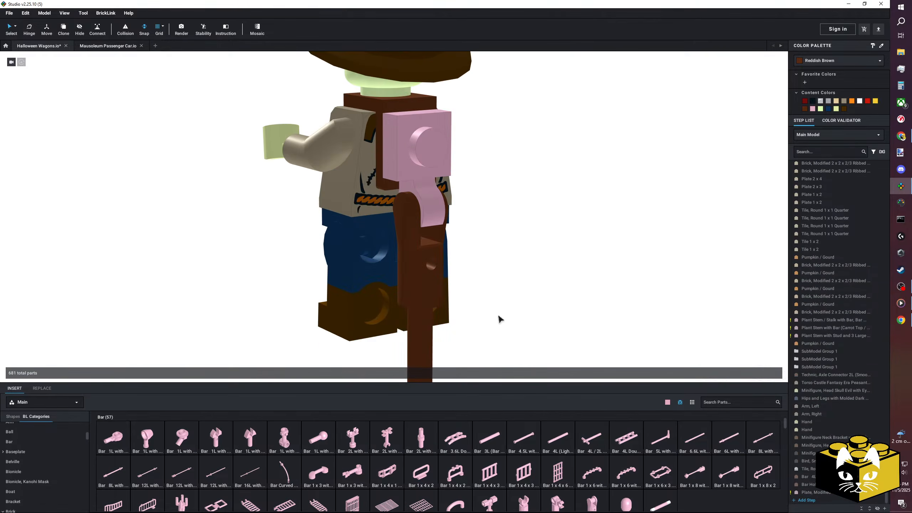
# Insert a Tile 1 x 3 horizontally on the stud of the clip plate behind the scarecrow's back.
pyautogui.scroll(-1, 151, 479)
pyautogui.scroll(3, 201, 467)
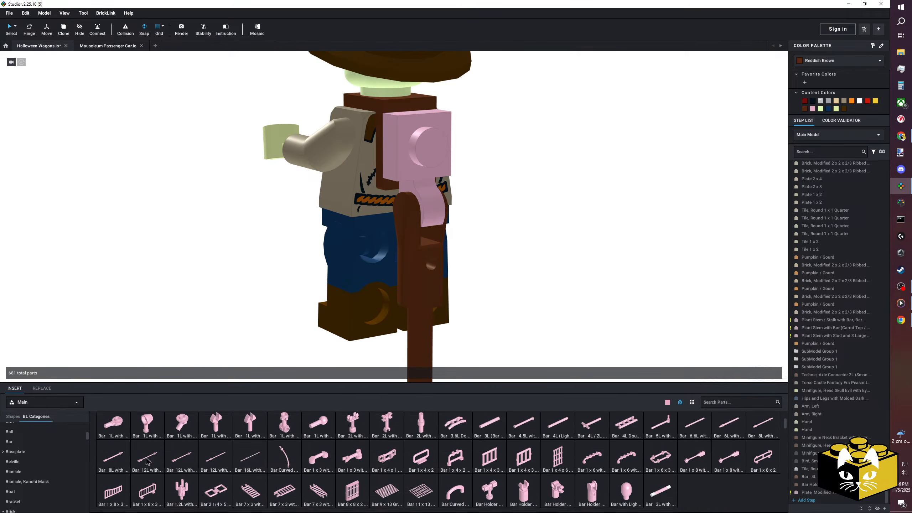
pyautogui.scroll(-1, 218, 456)
pyautogui.scroll(-1, 45, 460)
pyautogui.scroll(10, 43, 449)
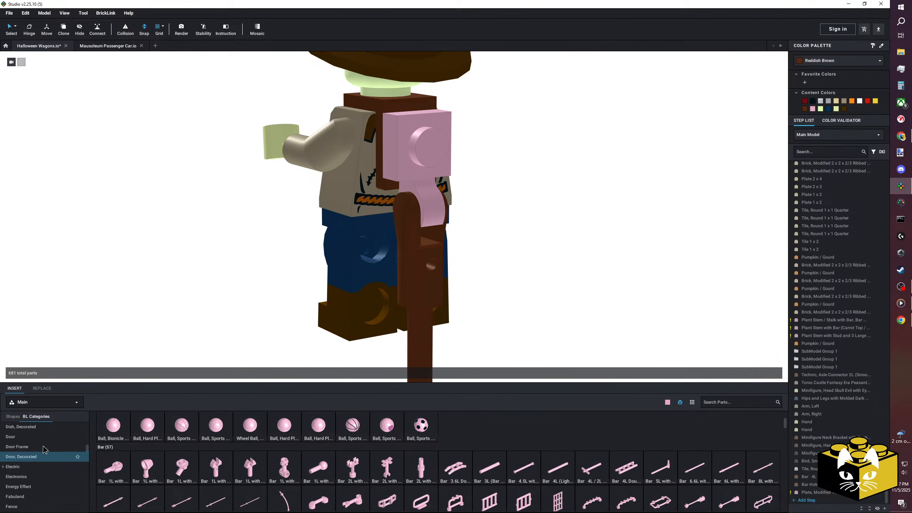
pyautogui.scroll(-15, 43, 449)
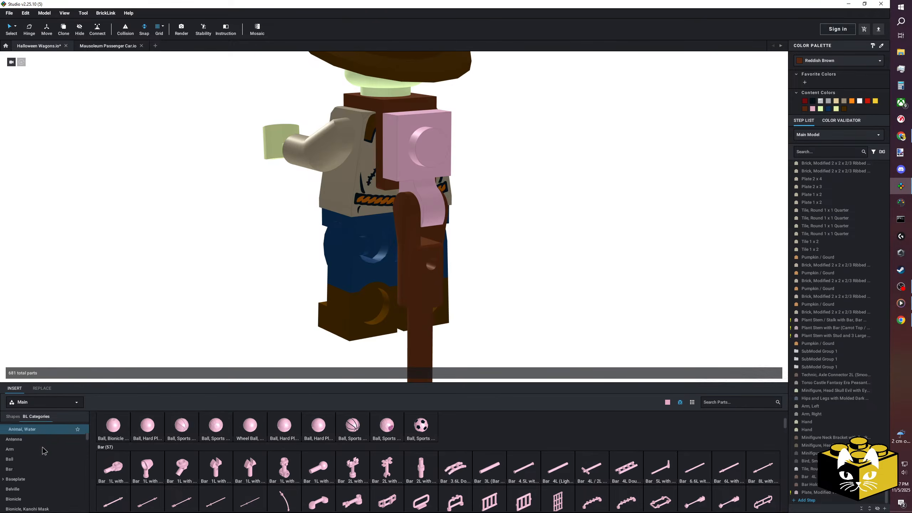
pyautogui.scroll(-10, 43, 445)
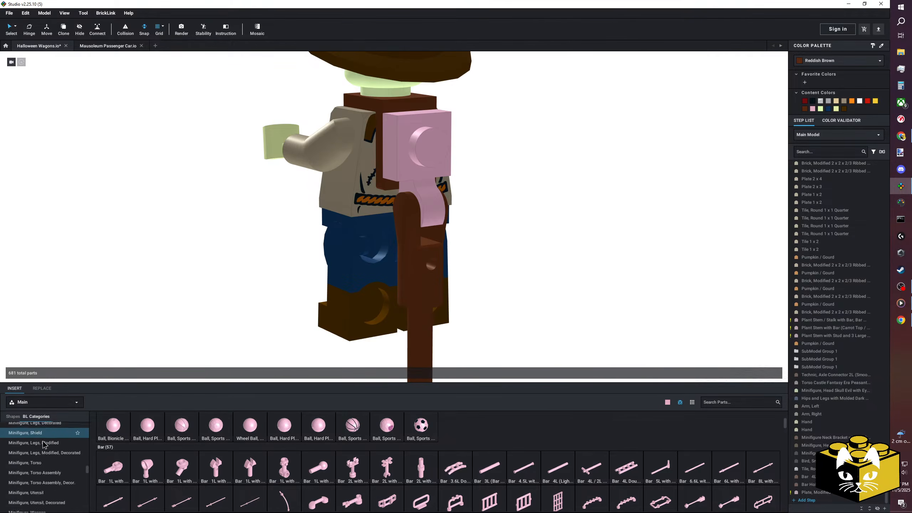
pyautogui.scroll(-5, 42, 446)
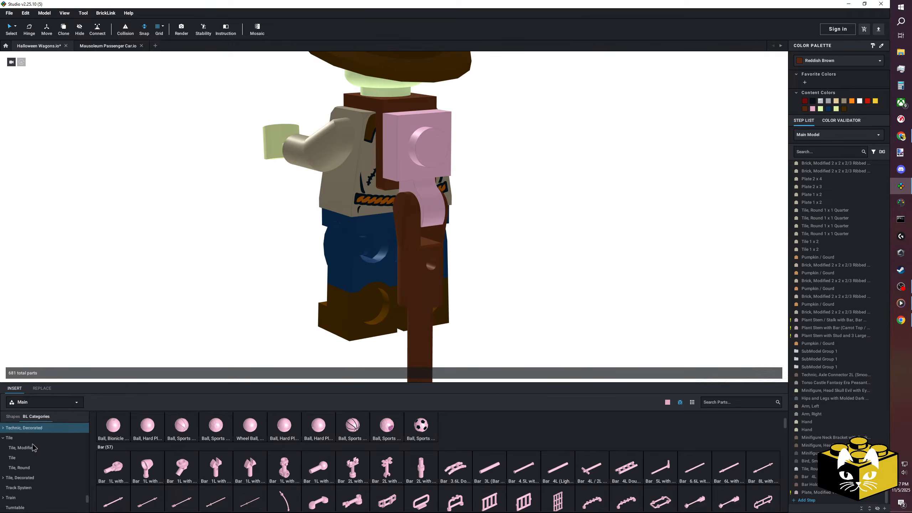
pyautogui.click(36, 456)
pyautogui.click(253, 439)
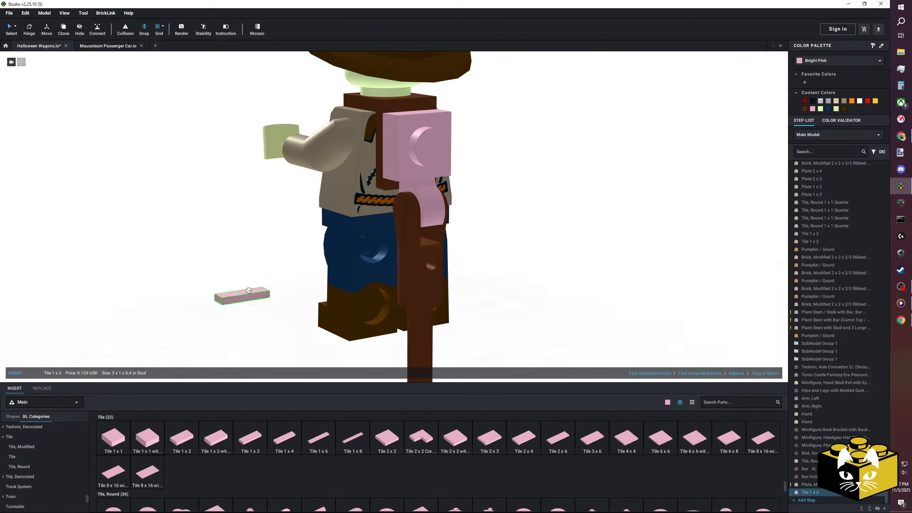
pyautogui.moveTo(241, 297); pyautogui.dragTo(143, 327, button='right')
pyautogui.moveTo(211, 252); pyautogui.dragTo(240, 255, button='right')
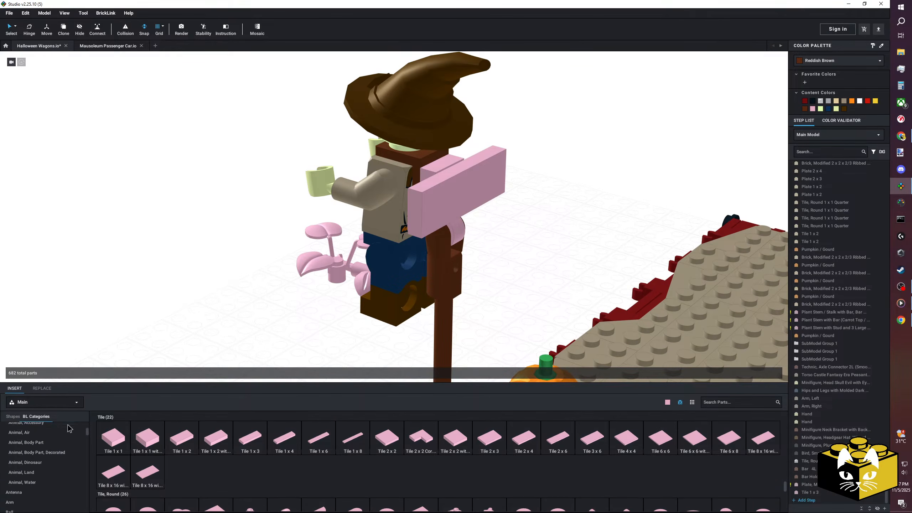
# Attach a Bar 1L with 1 x 1 Round Plate with Hollow Stud behind one end of the 1 x 3 tile, bar pointing outward.
pyautogui.click(50, 444)
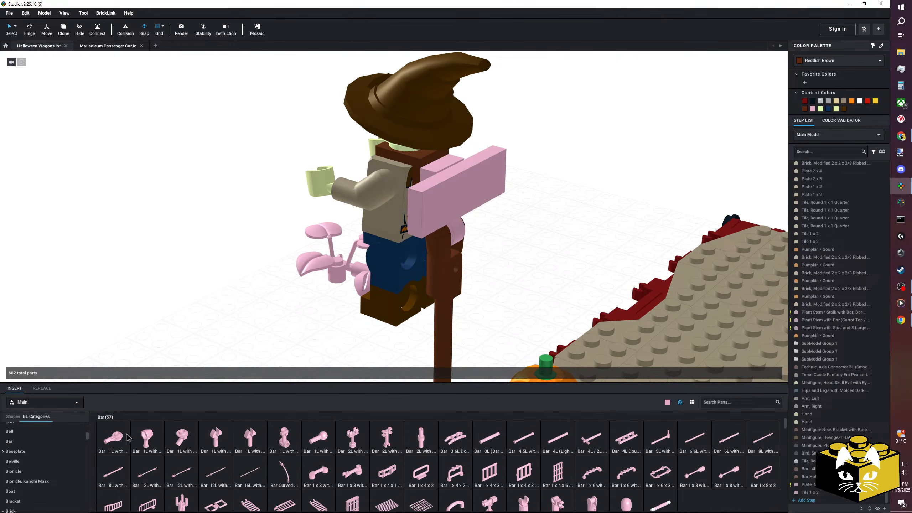
pyautogui.moveTo(128, 437); pyautogui.dragTo(155, 284)
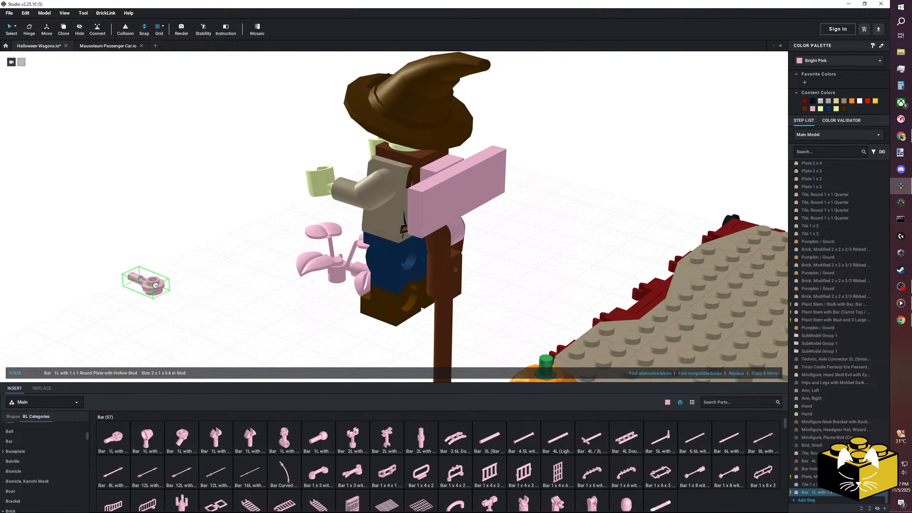
pyautogui.moveTo(185, 276); pyautogui.dragTo(389, 212)
pyautogui.moveTo(335, 266); pyautogui.dragTo(514, 237)
pyautogui.moveTo(513, 237); pyautogui.dragTo(295, 238, button='right')
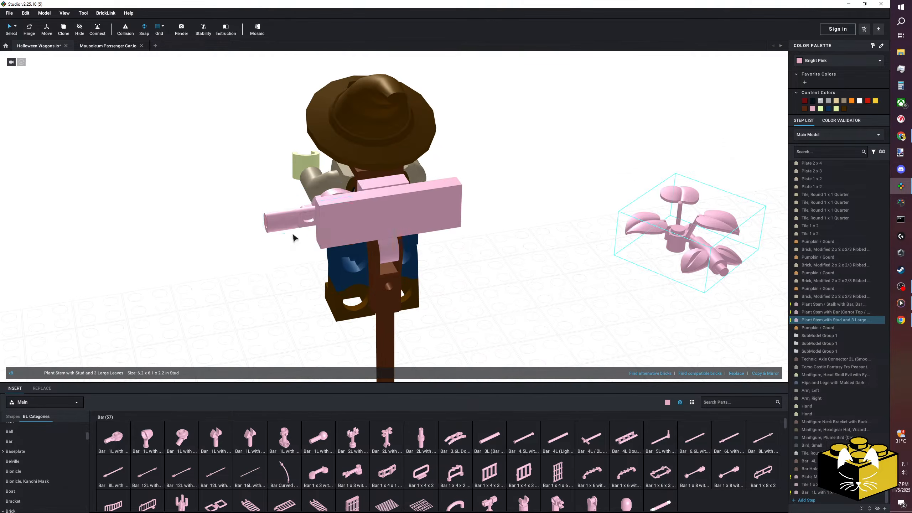
# Copy the Bar 1L with round plate and attach the duplicate behind the other end of the 1 x 3 tile, pointing outward.
pyautogui.rightClick(281, 219)
pyautogui.click(289, 230)
pyautogui.rightClick(203, 243)
pyautogui.click(210, 262)
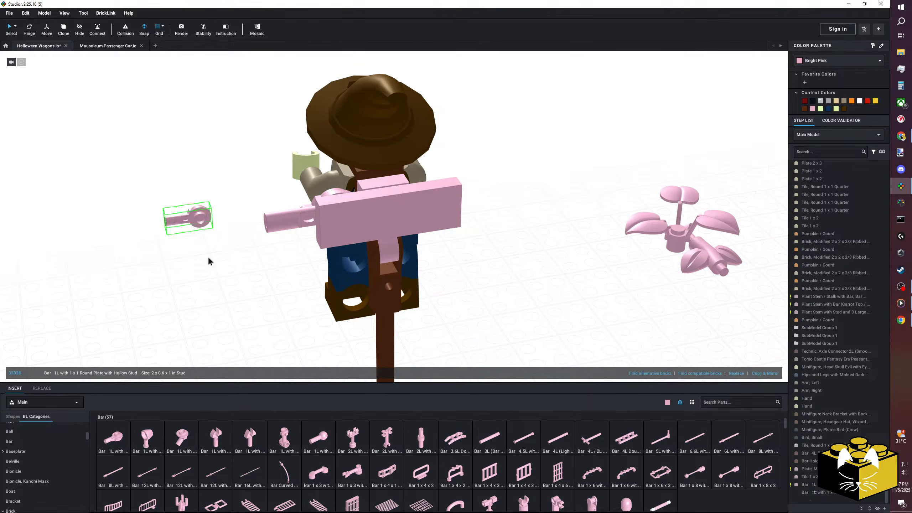
pyautogui.click(469, 199)
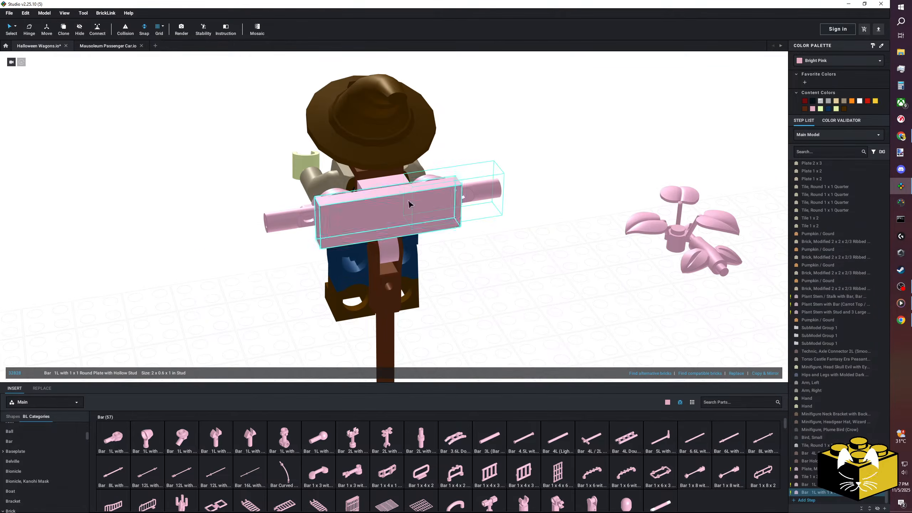
# Recolor the pink crossbar parts and clip plate behind the scarecrow Reddish Brown.
pyautogui.click(244, 251)
pyautogui.scroll(-5, 242, 250)
pyautogui.moveTo(243, 250); pyautogui.dragTo(262, 248, button='right')
pyautogui.scroll(5, 374, 202)
pyautogui.click(374, 202)
pyautogui.keyDown('ctrl'); pyautogui.click(402, 177); pyautogui.keyUp('ctrl')
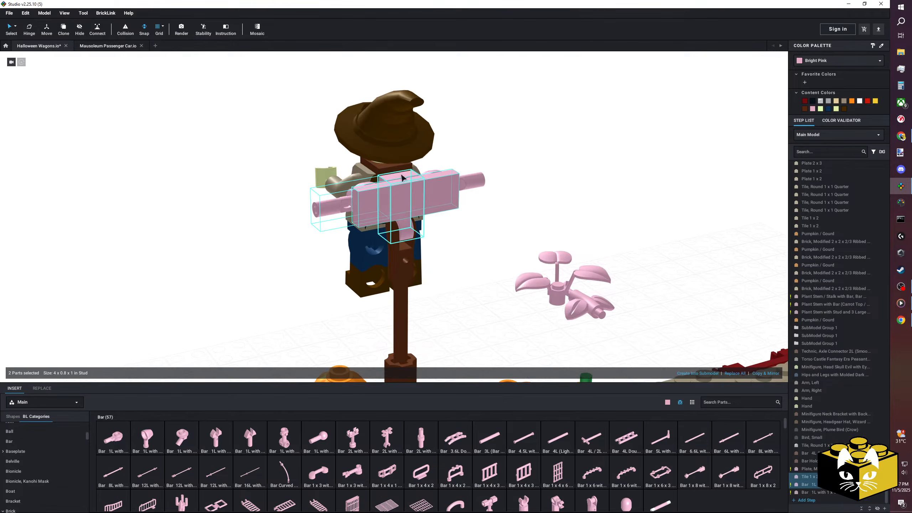
pyautogui.click(804, 109)
pyautogui.click(602, 141)
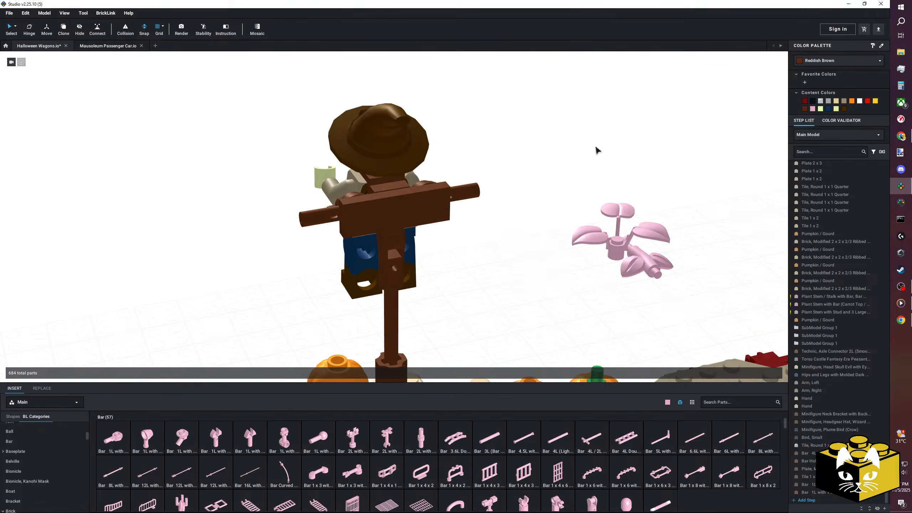
# Insert a Bar Holder with Clip and fit it onto one outer bar end of the scarecrow's crossbar.
pyautogui.moveTo(483, 263); pyautogui.dragTo(449, 256, button='right')
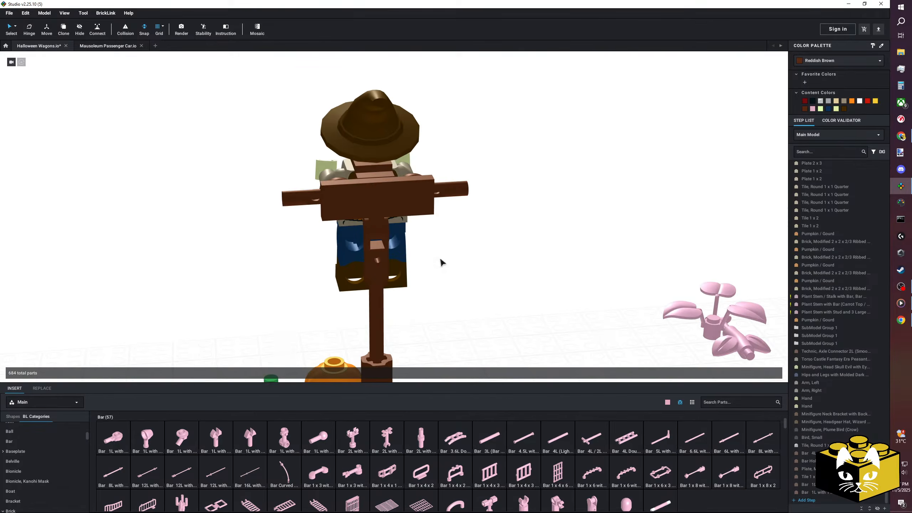
pyautogui.scroll(-3, 431, 449)
pyautogui.click(530, 455)
pyautogui.press('Up')
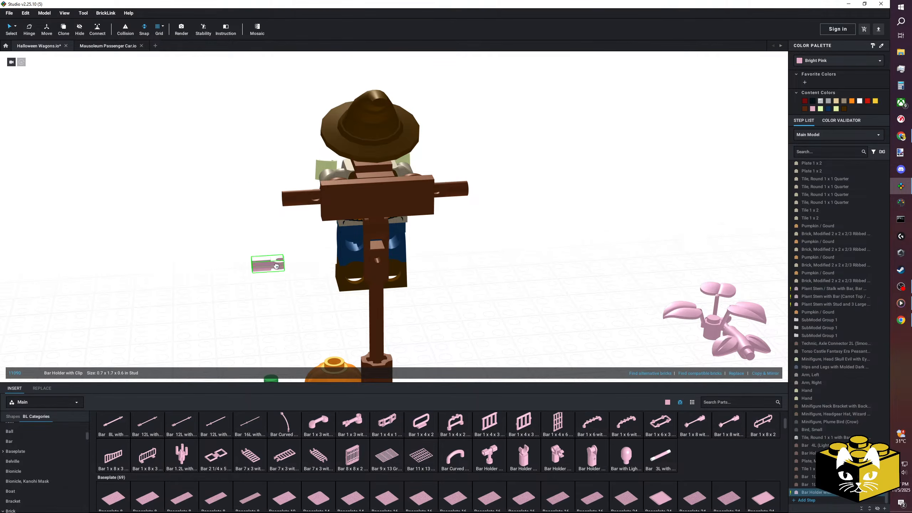
pyautogui.click(299, 200)
pyautogui.moveTo(299, 201)
pyautogui.mouseDown()
pyautogui.moveTo(274, 199)
pyautogui.moveTo(283, 200)
pyautogui.mouseUp()
pyautogui.moveTo(282, 200); pyautogui.dragTo(302, 233, button='right')
pyautogui.moveTo(302, 233); pyautogui.dragTo(305, 234)
# Copy the bar holder onto the crossbar's opposite end and color both holders Reddish Brown.
pyautogui.rightClick(295, 232)
pyautogui.click(304, 245)
pyautogui.rightClick(302, 268)
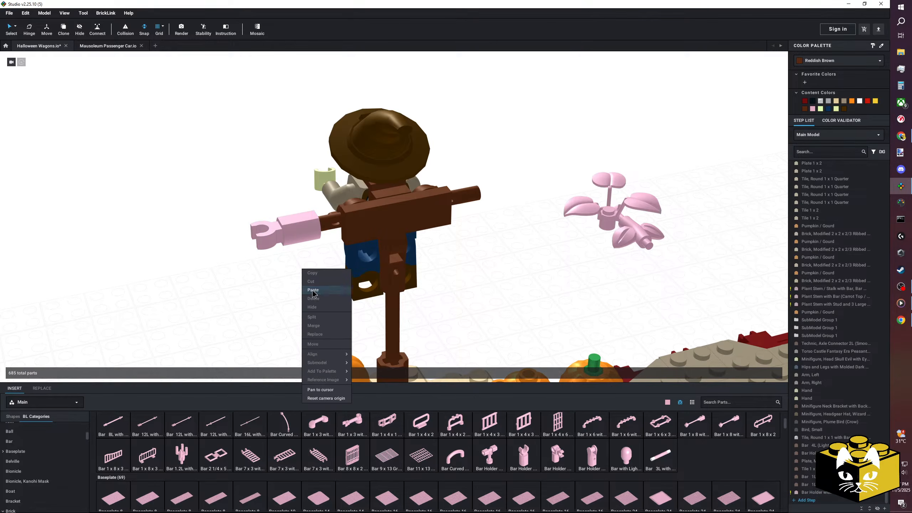
pyautogui.click(313, 290)
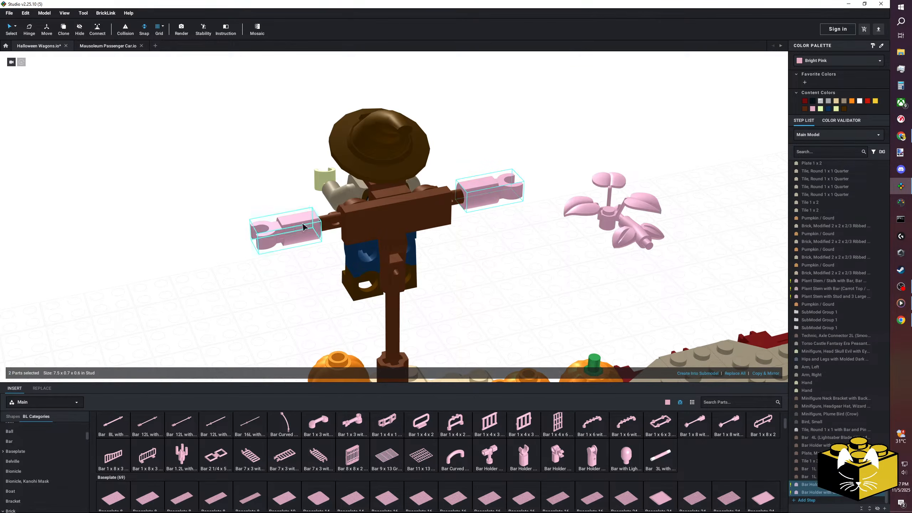
pyautogui.click(805, 108)
pyautogui.click(590, 119)
# Move the spread-winged crow with its round tile onto the clip at one end of the scarecrow's crossbar.
pyautogui.scroll(-5, 285, 179)
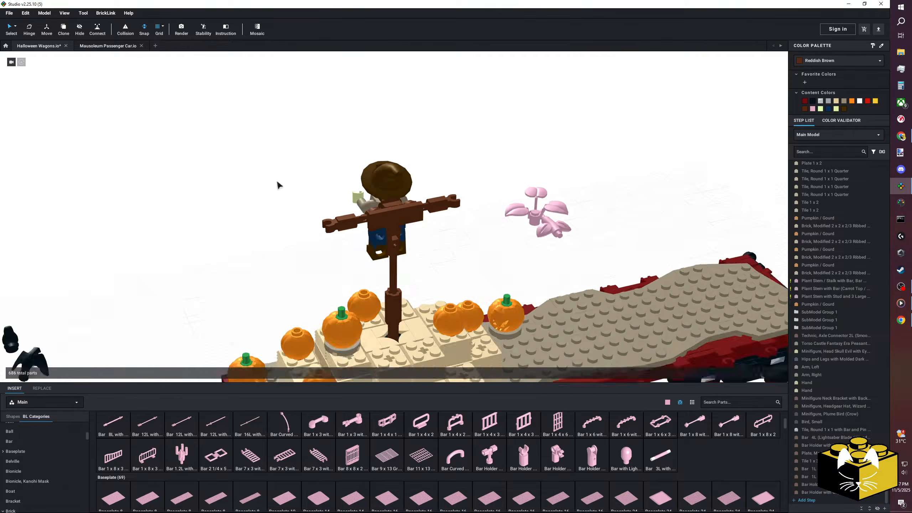
pyautogui.moveTo(154, 294); pyautogui.dragTo(106, 334)
pyautogui.moveTo(105, 318); pyautogui.dragTo(230, 272)
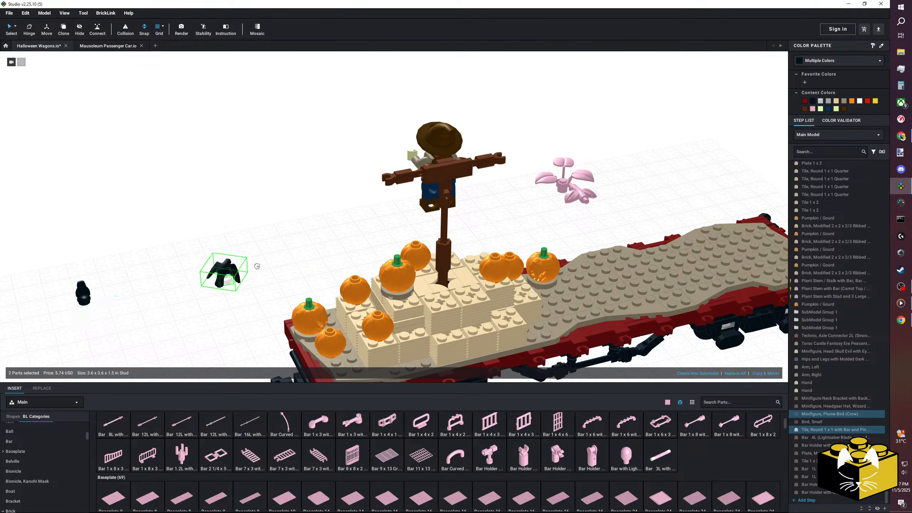
pyautogui.scroll(3, 239, 271)
pyautogui.moveTo(247, 271); pyautogui.dragTo(272, 232, button='right')
pyautogui.moveTo(235, 308); pyautogui.dragTo(388, 133)
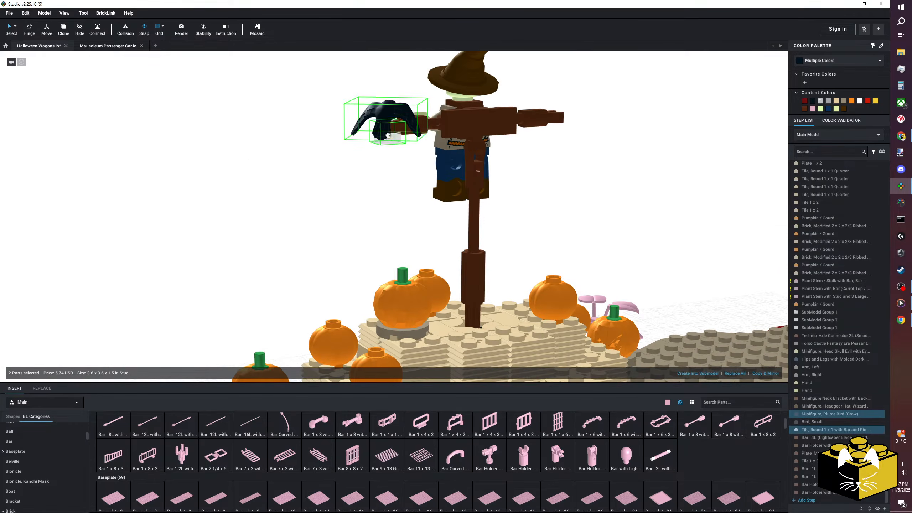
pyautogui.click(309, 183)
# Delete the spare small bird standing on the ground beside the wagon.
pyautogui.scroll(-3, 310, 183)
pyautogui.moveTo(310, 184); pyautogui.dragTo(372, 187, button='right')
pyautogui.scroll(-3, 373, 188)
pyautogui.scroll(-3, 492, 215)
pyautogui.moveTo(490, 216); pyautogui.dragTo(485, 219, button='right')
pyautogui.scroll(6, 530, 275)
pyautogui.scroll(-3, 526, 271)
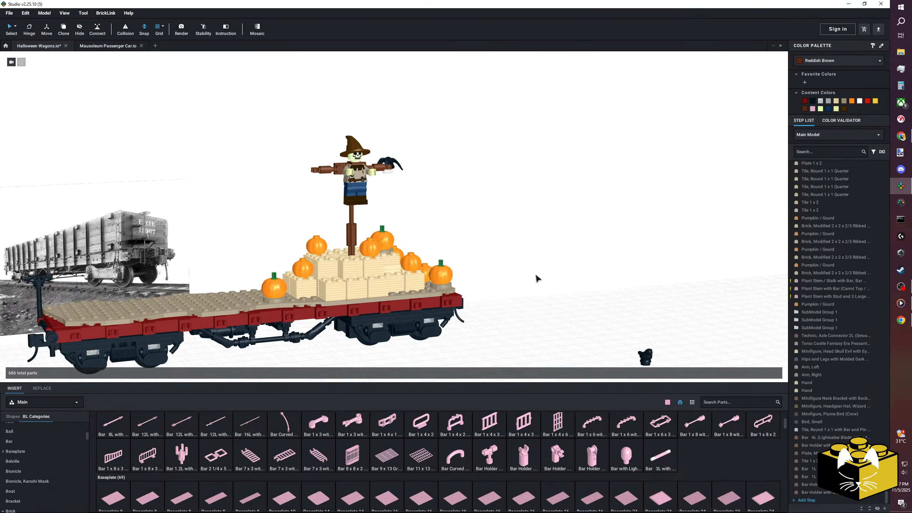
pyautogui.click(645, 355)
pyautogui.press('Delete')
# Examine the whole wagon with its hay bales, pumpkins and scarecrow beside the reference images.
pyautogui.scroll(-3, 612, 313)
pyautogui.moveTo(612, 313); pyautogui.dragTo(478, 271, button='right')
pyautogui.scroll(6, 538, 274)
pyautogui.scroll(-2, 503, 263)
pyautogui.scroll(-3, 503, 266)
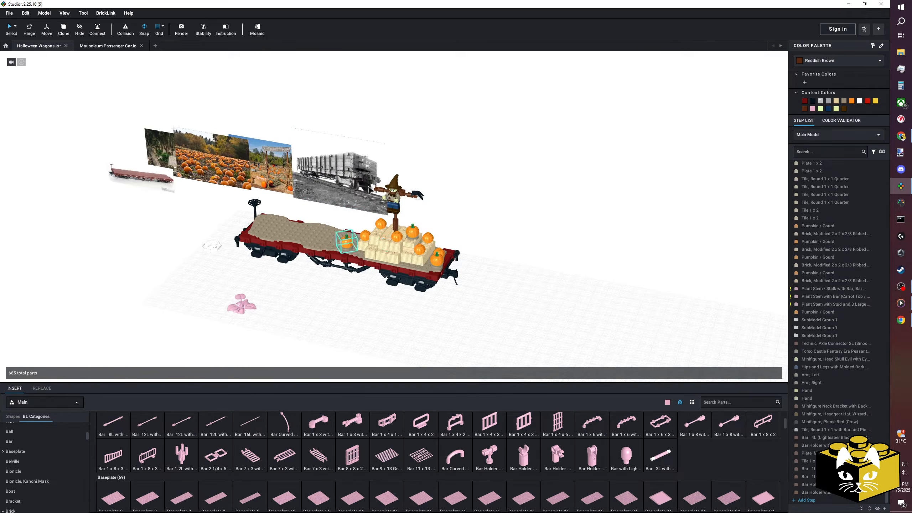
pyautogui.moveTo(321, 323); pyautogui.dragTo(368, 301, button='right')
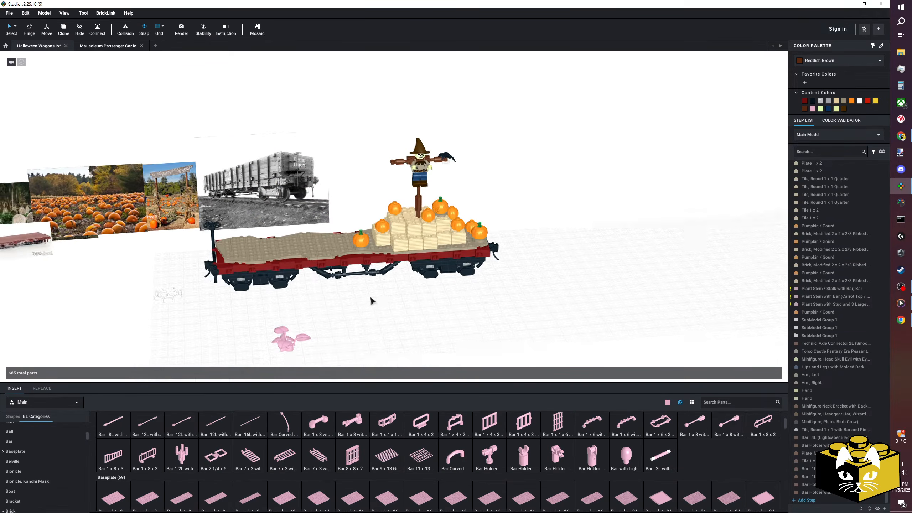
pyautogui.scroll(5, 346, 295)
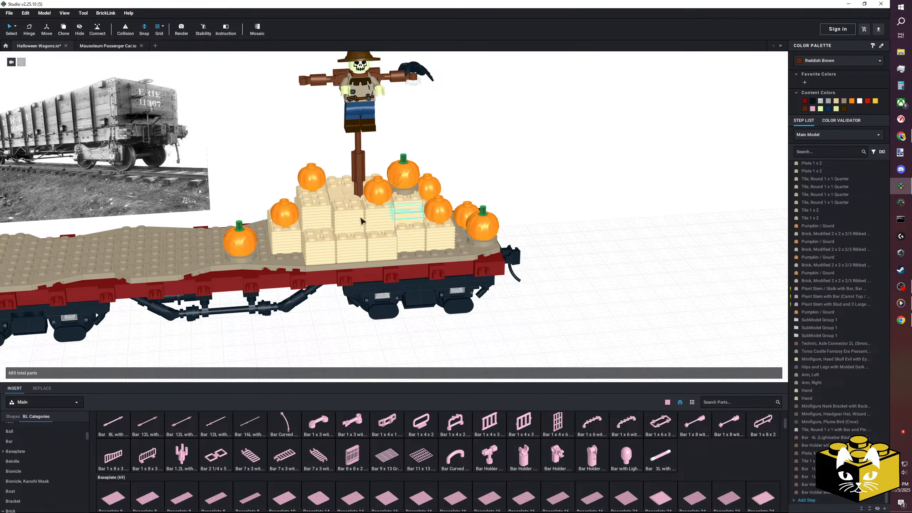
pyautogui.moveTo(409, 324); pyautogui.dragTo(373, 298, button='right')
# Move the pink plant aside and place the white octagonal bar-frame plate in the open space in front of the wagon.
pyautogui.moveTo(432, 303); pyautogui.dragTo(158, 290)
pyautogui.moveTo(230, 238); pyautogui.dragTo(372, 274)
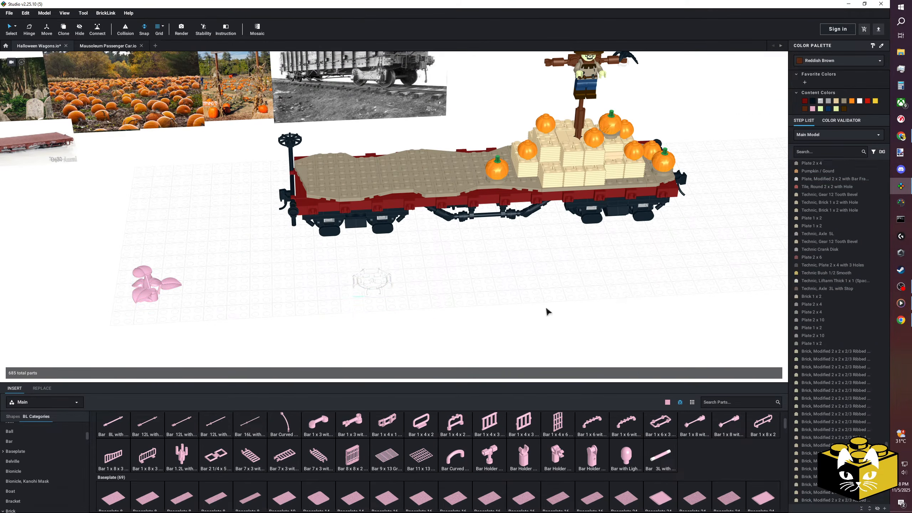
pyautogui.scroll(5, 517, 276)
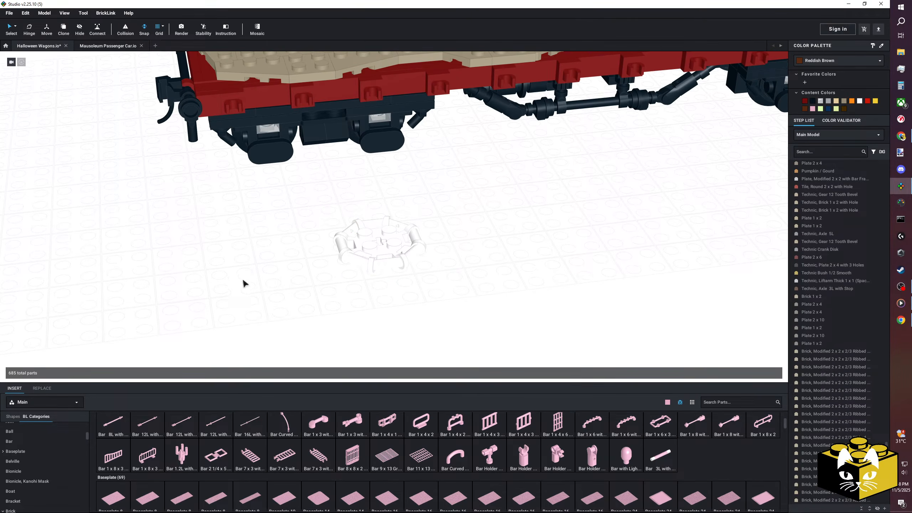
pyautogui.scroll(2, 52, 442)
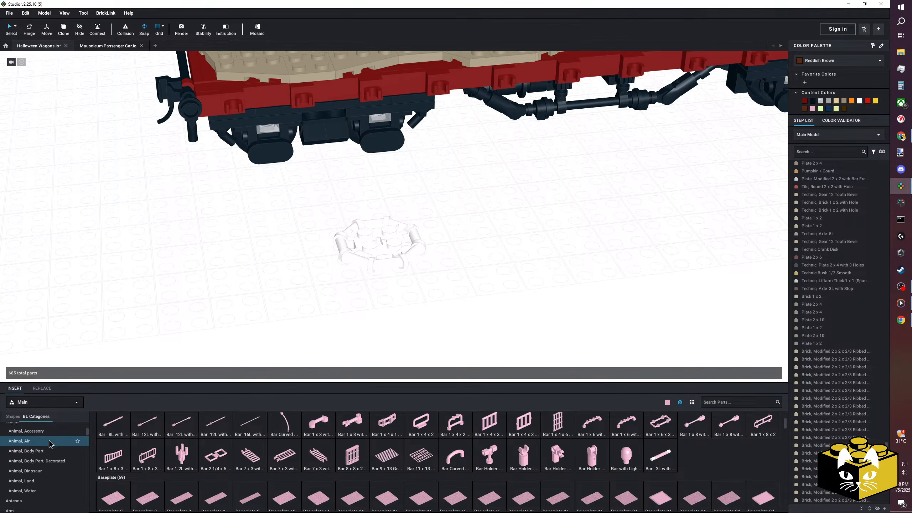
# Color the octagonal bar-frame plate Reddish Orange.
pyautogui.click(357, 266)
pyautogui.click(827, 63)
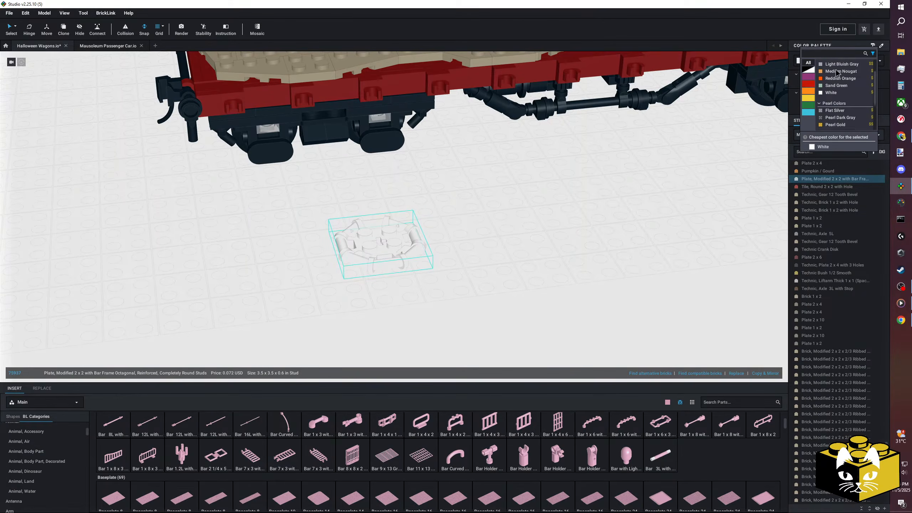
pyautogui.scroll(1, 840, 75)
pyautogui.click(839, 105)
pyautogui.click(556, 200)
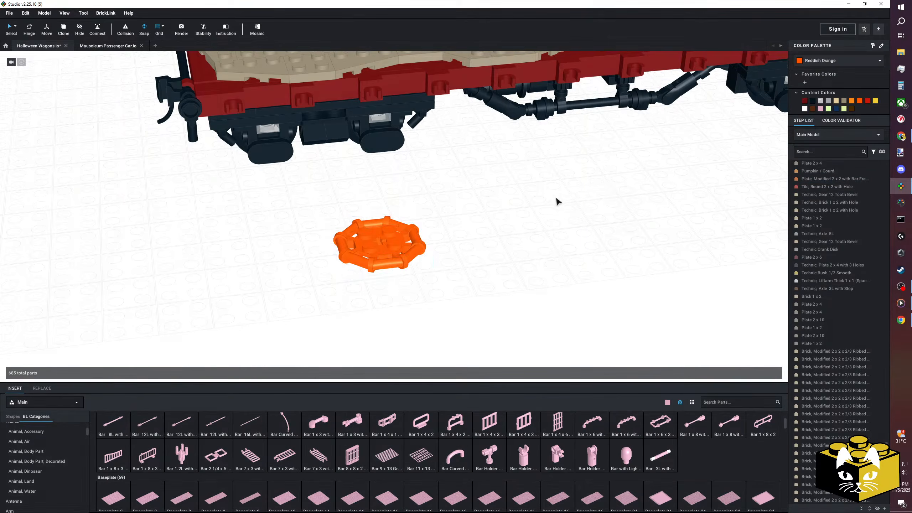
# Copy the octagonal bar-frame plate and place the duplicate beside the original.
pyautogui.scroll(-5, 551, 198)
pyautogui.scroll(6, 546, 198)
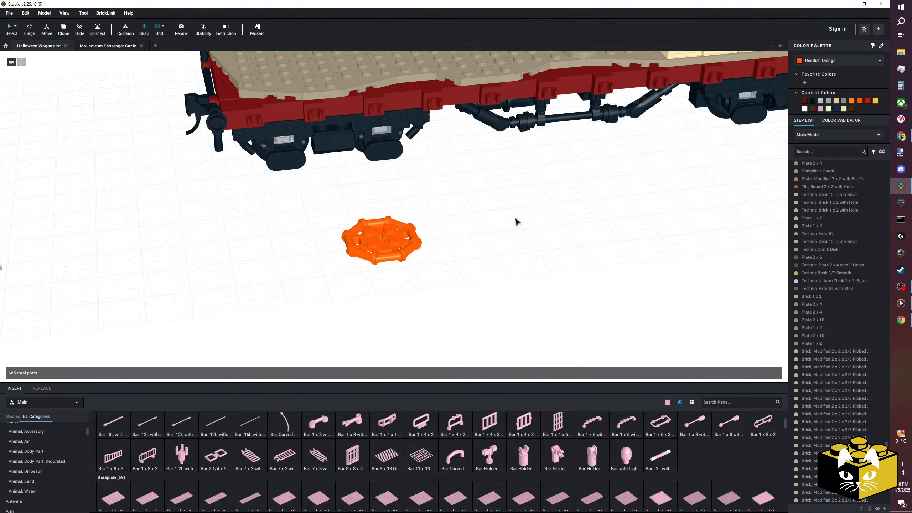
pyautogui.click(383, 243)
pyautogui.rightClick(383, 240)
pyautogui.click(397, 252)
pyautogui.rightClick(455, 227)
pyautogui.click(475, 251)
pyautogui.click(509, 240)
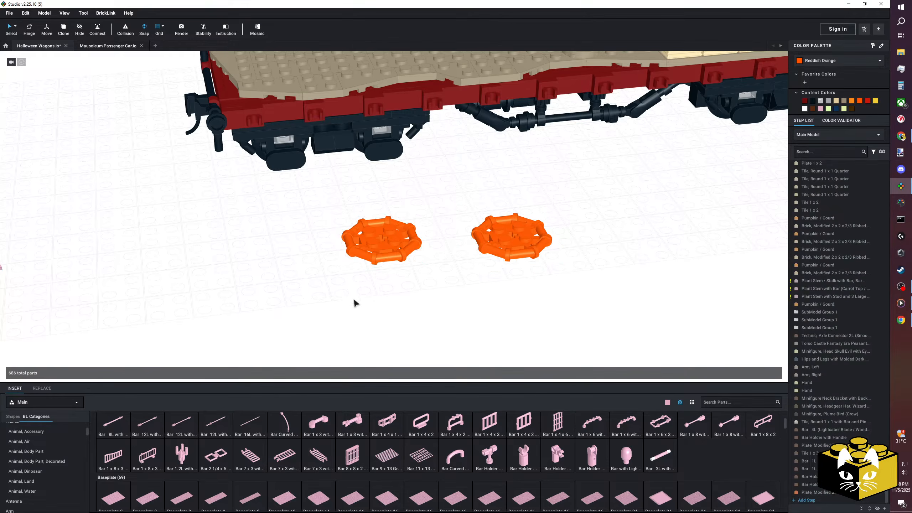
# Insert two Plate, Round 1 x 1 with Clip on Bottom parts next to the octagonal plates.
pyautogui.scroll(-3, 47, 443)
pyautogui.scroll(-15, 41, 447)
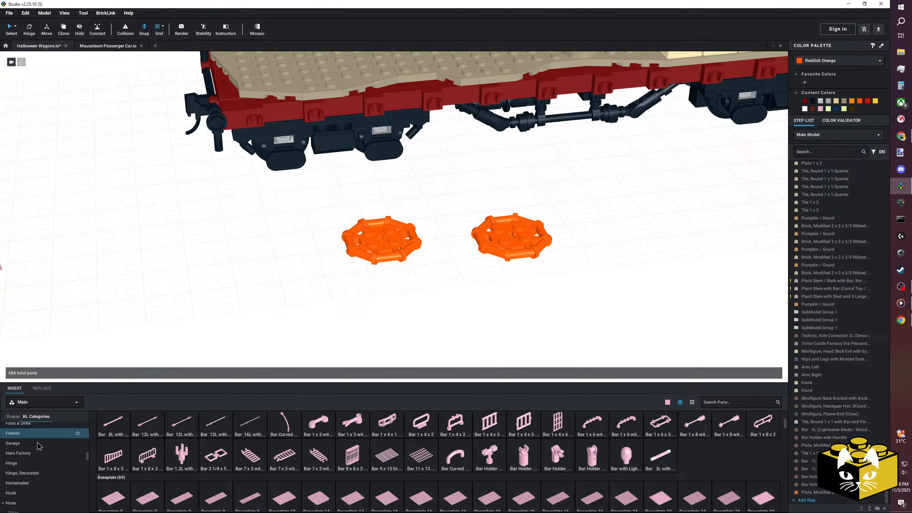
pyautogui.scroll(-1, 41, 445)
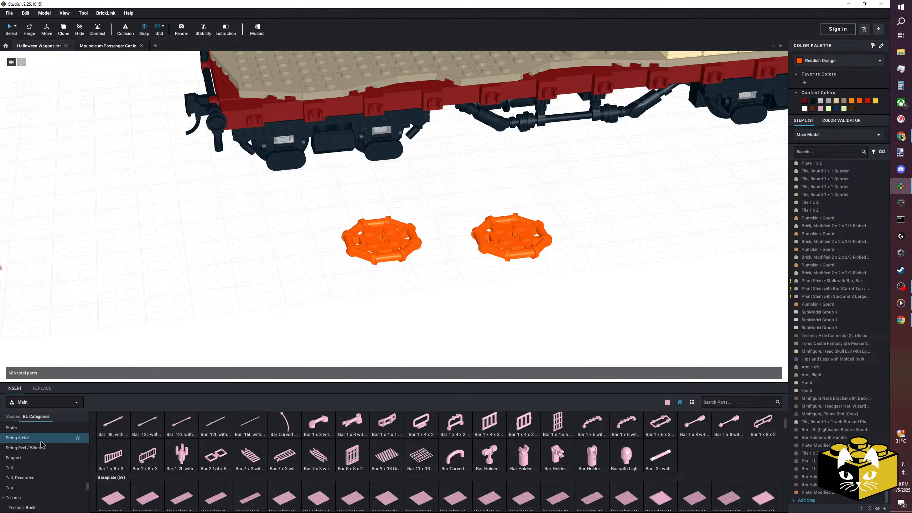
pyautogui.scroll(-1, 8, 481)
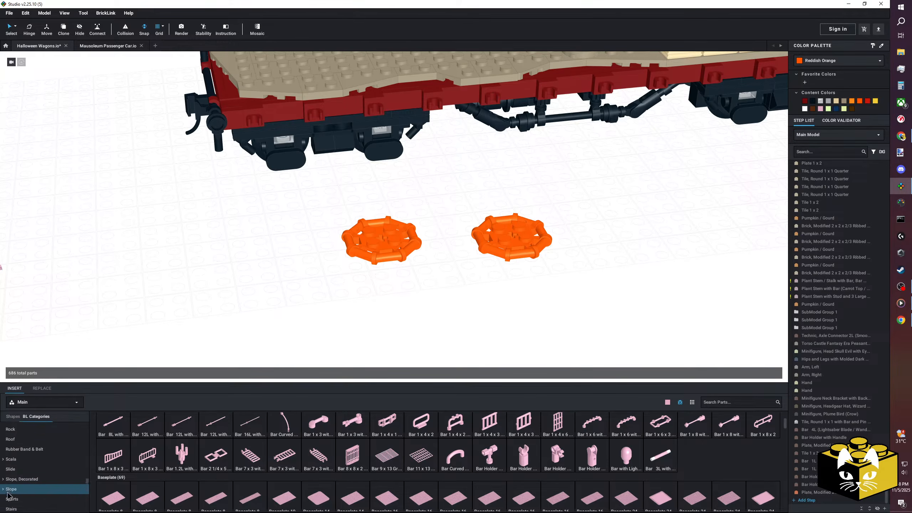
pyautogui.scroll(5, 43, 466)
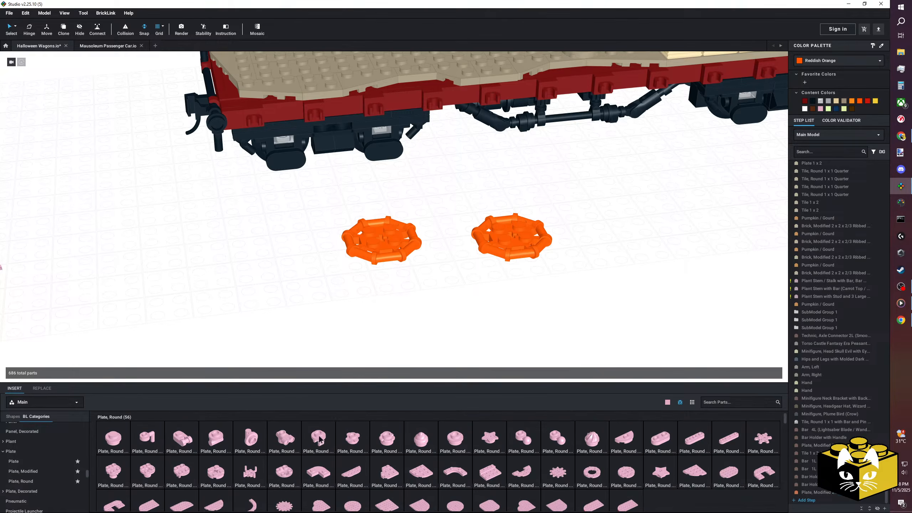
pyautogui.moveTo(320, 439); pyautogui.dragTo(284, 248)
pyautogui.moveTo(314, 451); pyautogui.dragTo(220, 259)
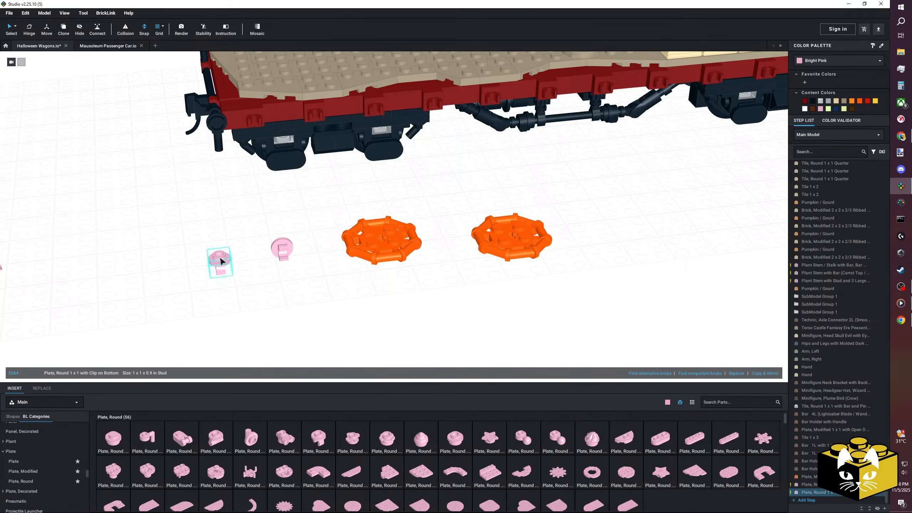
# Insert a Plate 1 x 3 near the octagonal plates and put a Plate 1 x 1 on its middle stud.
pyautogui.click(14, 461)
pyautogui.moveTo(216, 438); pyautogui.dragTo(318, 293)
pyautogui.click(310, 332)
pyautogui.moveTo(115, 441); pyautogui.dragTo(321, 279)
pyautogui.click(412, 321)
# Add a Slope 30 1 x 1 x 2/3 on each end stud of the 1 x 3 plate, both sloping outward.
pyautogui.scroll(-2, 41, 449)
pyautogui.scroll(-5, 36, 451)
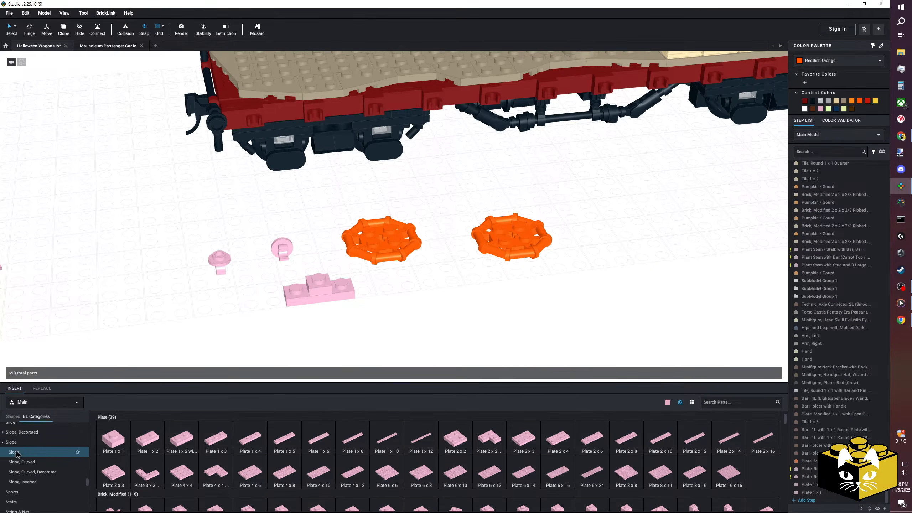
pyautogui.click(13, 452)
pyautogui.moveTo(113, 439); pyautogui.dragTo(296, 290)
pyautogui.moveTo(110, 433); pyautogui.dragTo(340, 276)
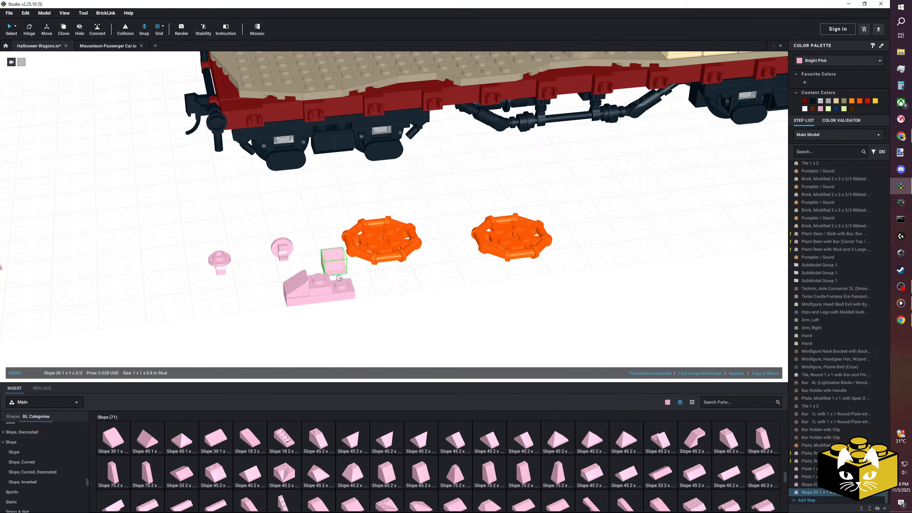
# Cap the middle 1 x 1 plate between the two slopes with a Tile 1 x 1.
pyautogui.scroll(-4, 36, 453)
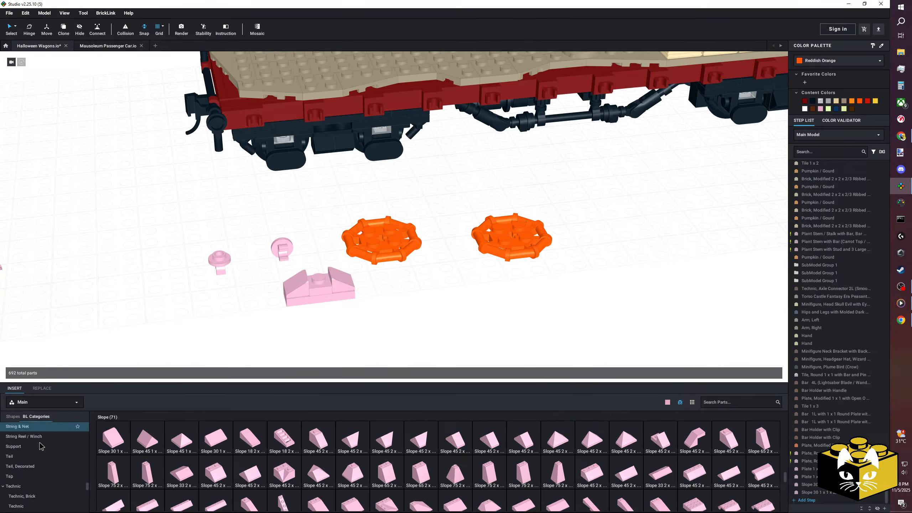
pyautogui.click(12, 444)
pyautogui.moveTo(113, 439); pyautogui.dragTo(289, 316)
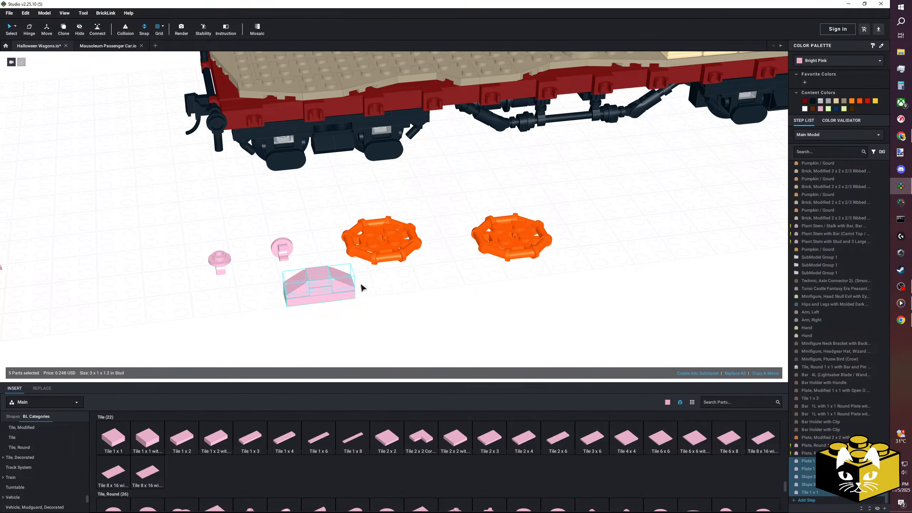
# Turn the five-part slope segment upright with its slopes facing outward and color it orange.
pyautogui.press('Left')
pyautogui.press('Up')
pyautogui.press('Left')
pyautogui.click(305, 291)
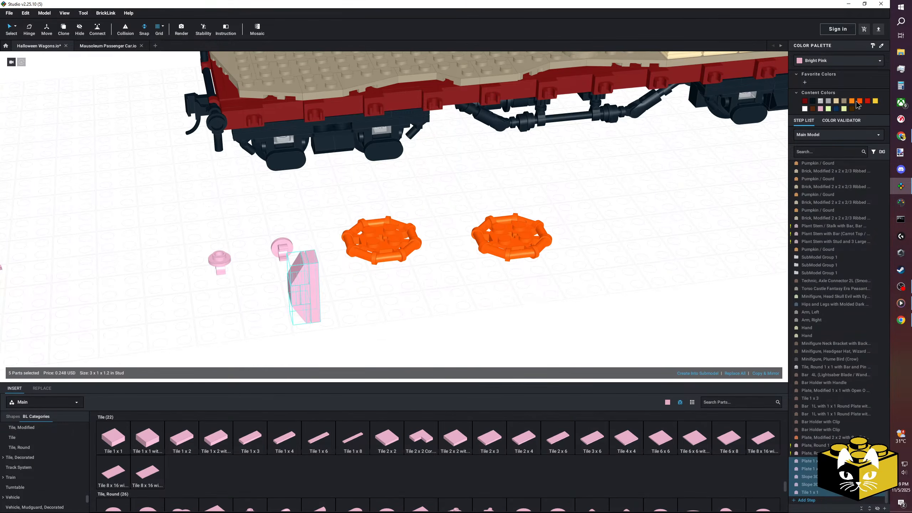
pyautogui.click(852, 101)
# Attach the two round clip plates to the back of the orange segment at its ends and color them transparent.
pyautogui.scroll(3, 395, 276)
pyautogui.click(273, 255)
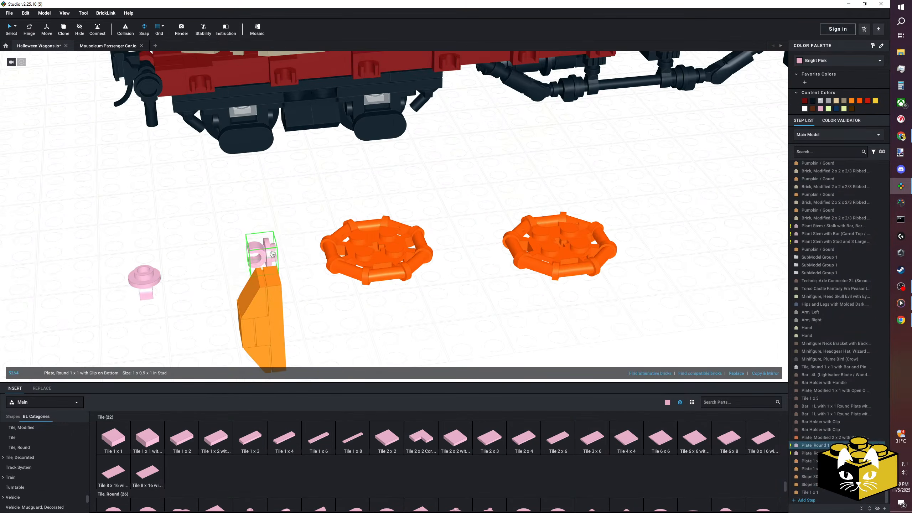
pyautogui.moveTo(143, 282); pyautogui.dragTo(279, 325)
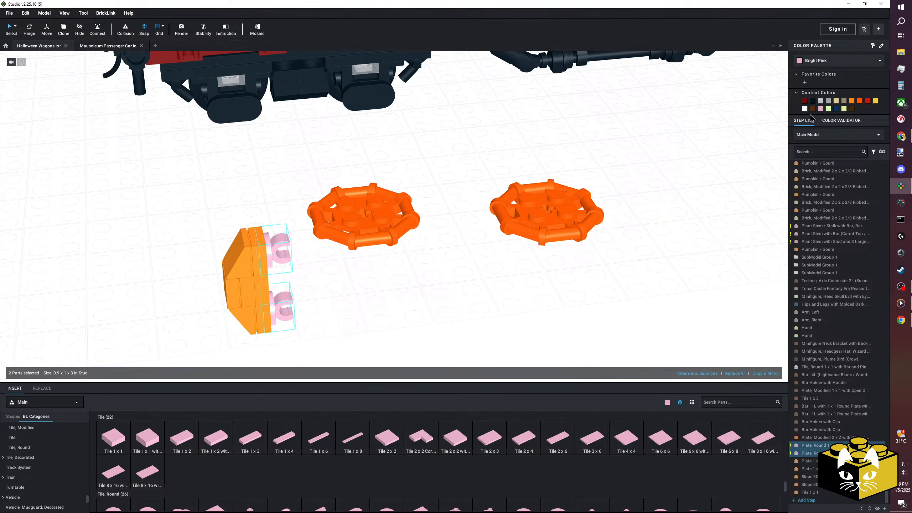
pyautogui.click(820, 101)
# Attach the orange segment by its clip to one side bar of the octagonal frame and center it there.
pyautogui.moveTo(413, 271); pyautogui.dragTo(322, 238, button='right')
pyautogui.moveTo(132, 159); pyautogui.dragTo(292, 249)
pyautogui.scroll(3, 291, 248)
pyautogui.moveTo(292, 248); pyautogui.dragTo(260, 272, button='right')
pyautogui.moveTo(292, 249); pyautogui.dragTo(273, 309)
pyautogui.moveTo(273, 309); pyautogui.dragTo(208, 279, button='right')
pyautogui.moveTo(208, 279); pyautogui.dragTo(299, 303, button='middle')
pyautogui.moveTo(299, 304); pyautogui.dragTo(362, 285, button='right')
pyautogui.scroll(3, 363, 286)
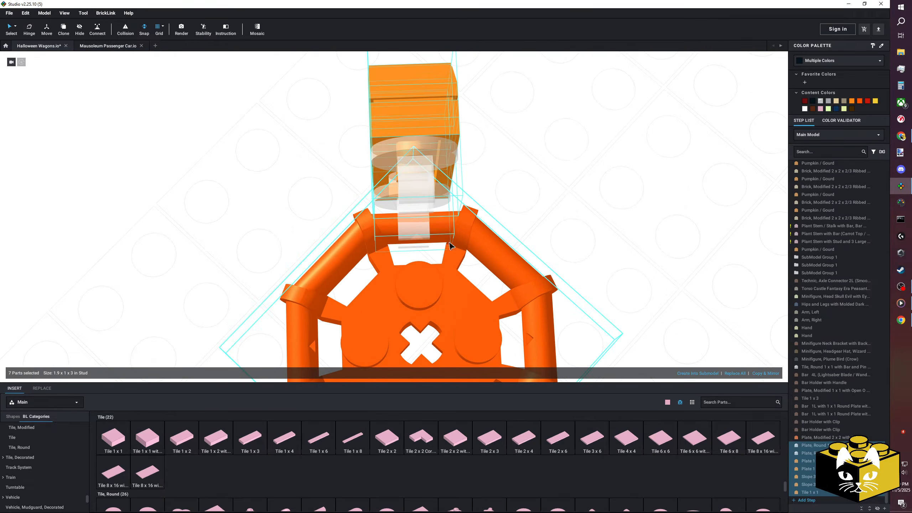
pyautogui.moveTo(406, 231); pyautogui.dragTo(413, 230)
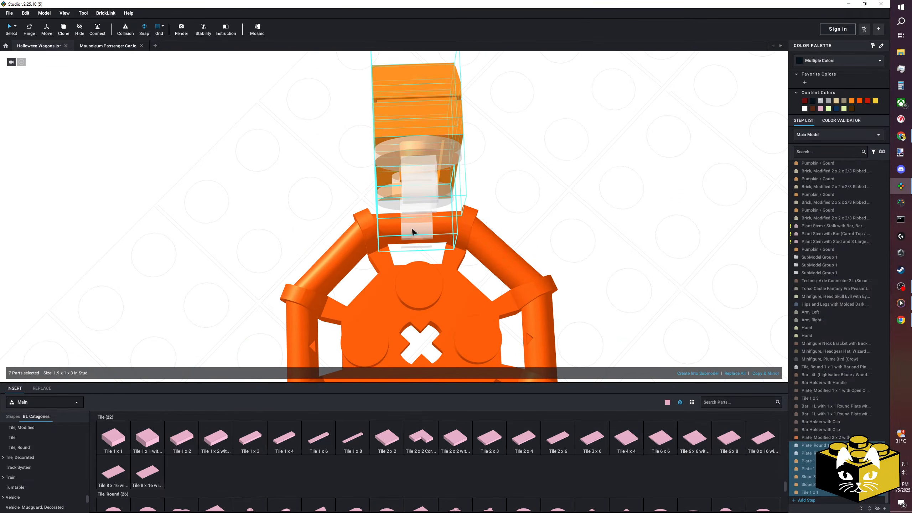
# Copy the clipped orange segment and paste a duplicate beside the octagonal frame.
pyautogui.scroll(-3, 412, 231)
pyautogui.rightClick(328, 218)
pyautogui.click(337, 239)
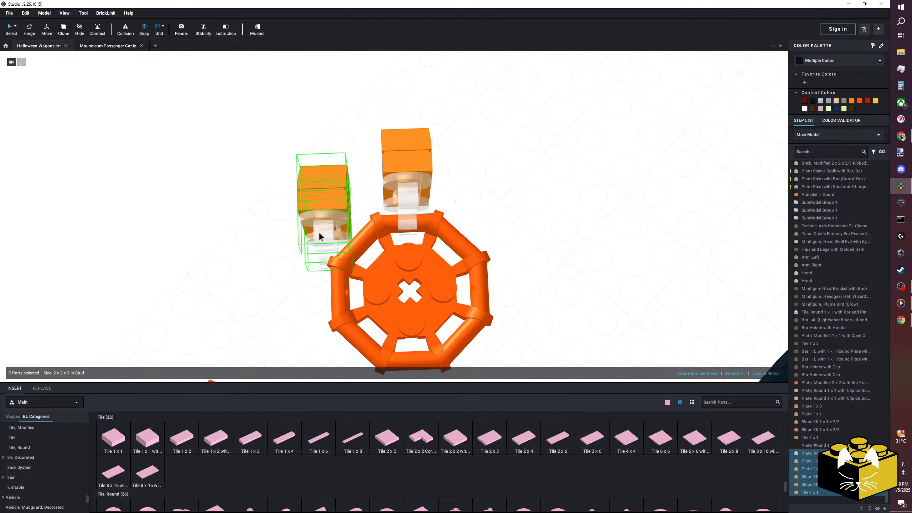
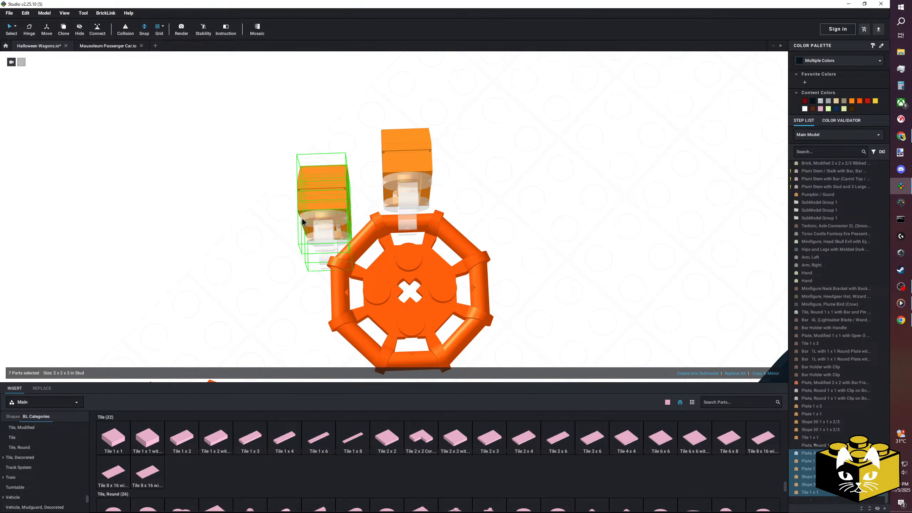
# Attach the duplicated orange segment by its clip to another side bar of the octagonal frame.
pyautogui.click(300, 281)
pyautogui.moveTo(301, 282); pyautogui.dragTo(226, 275, button='right')
pyautogui.scroll(5, 305, 266)
pyautogui.moveTo(346, 183); pyautogui.dragTo(344, 185)
pyautogui.scroll(-4, 478, 165)
pyautogui.click(478, 165)
pyautogui.moveTo(478, 165); pyautogui.dragTo(450, 162, button='right')
pyautogui.scroll(-3, 388, 165)
pyautogui.scroll(3, 381, 255)
pyautogui.moveTo(380, 256); pyautogui.dragTo(360, 264, button='right')
# Insert a Plate, Round 1 x 3 with Open Studs in front of the octagonal frames and color it orange.
pyautogui.scroll(3, 53, 461)
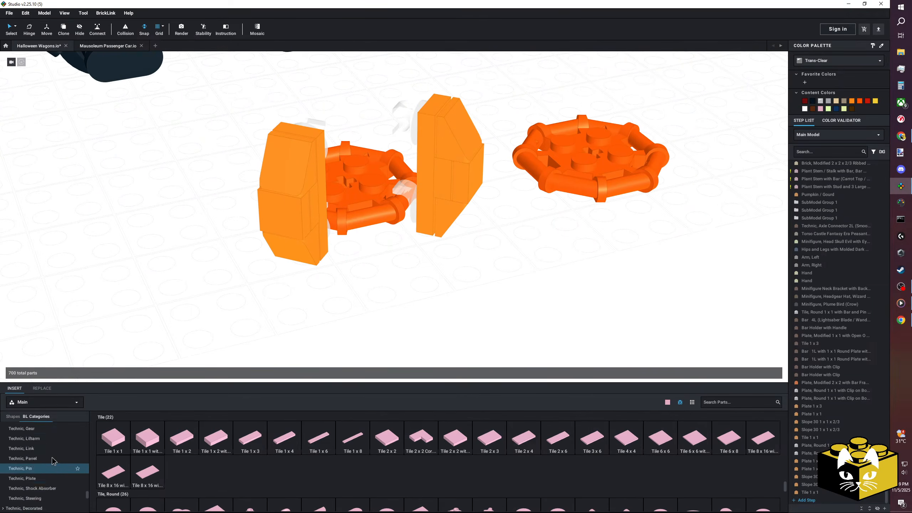
pyautogui.scroll(10, 53, 459)
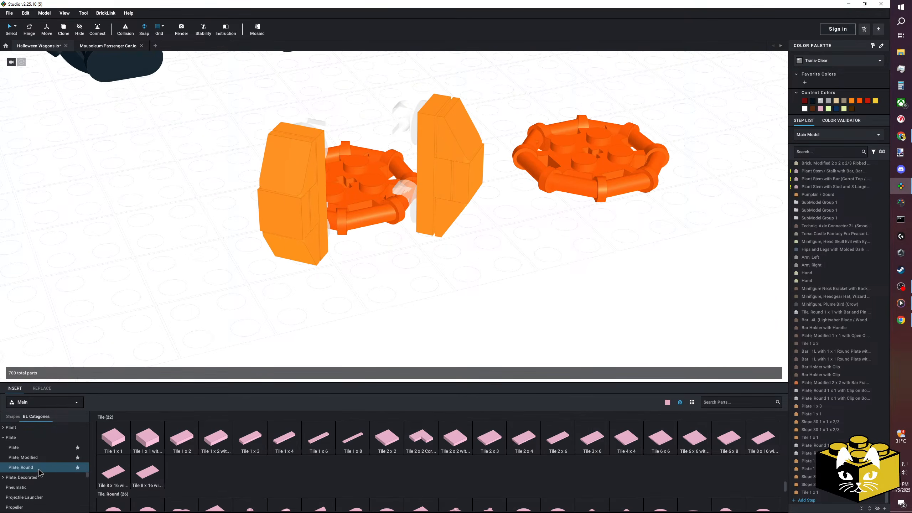
pyautogui.click(20, 467)
pyautogui.moveTo(685, 439); pyautogui.dragTo(514, 306)
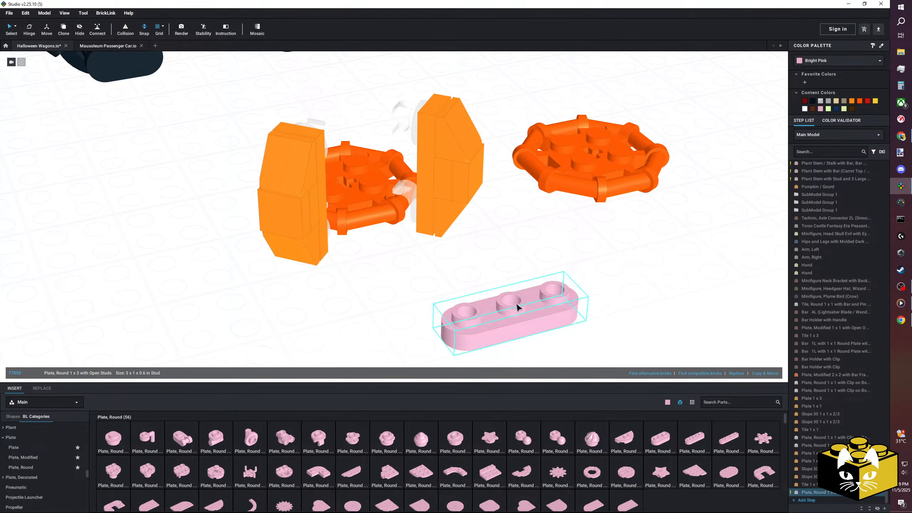
pyautogui.click(825, 60)
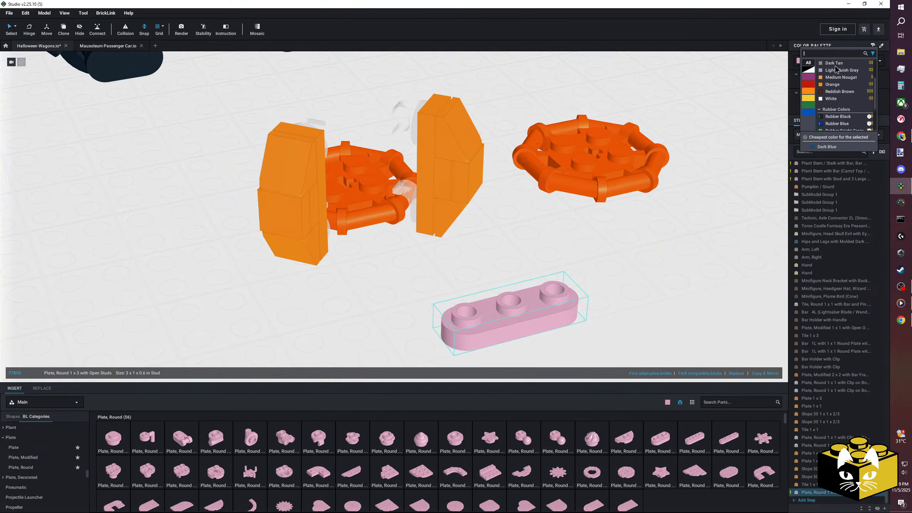
pyautogui.click(832, 85)
pyautogui.scroll(-3, 495, 174)
pyautogui.click(432, 221)
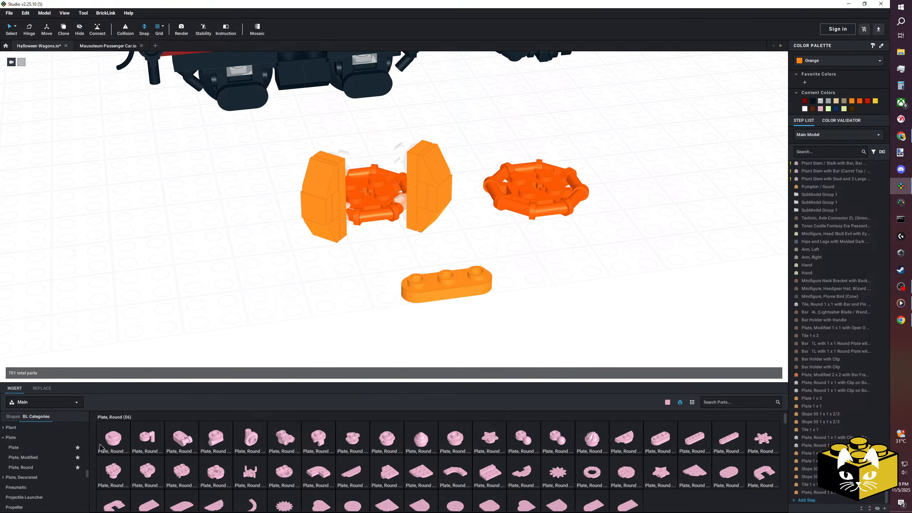
# Build a wider segment by adding a Plate 1 x 2 and two Slope 30 1 x 2 x 2/3 parts onto the round 1 x 3 plate.
pyautogui.click(18, 447)
pyautogui.moveTo(147, 438); pyautogui.dragTo(450, 278)
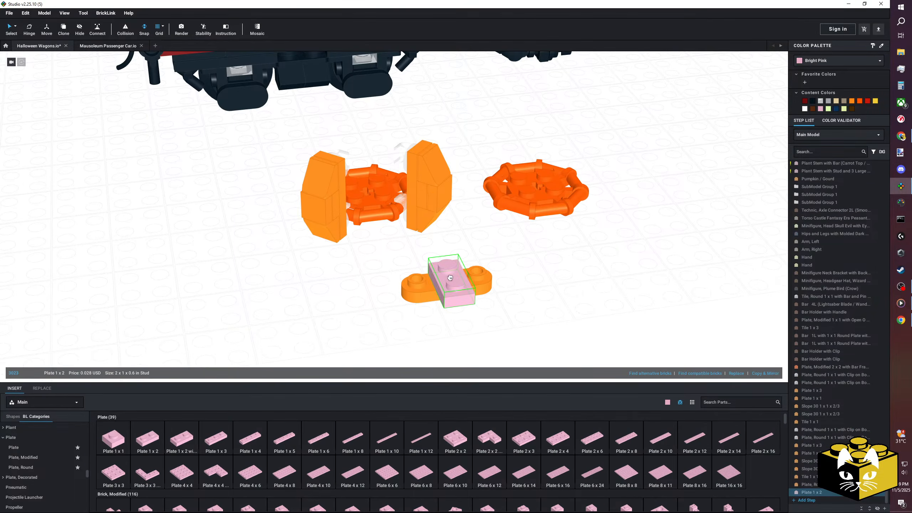
pyautogui.click(342, 297)
pyautogui.moveTo(341, 297); pyautogui.dragTo(366, 298, button='right')
pyautogui.scroll(-2, 66, 456)
pyautogui.click(66, 456)
pyautogui.moveTo(202, 446); pyautogui.dragTo(470, 278)
pyautogui.moveTo(217, 436); pyautogui.dragTo(517, 257)
pyautogui.click(523, 176)
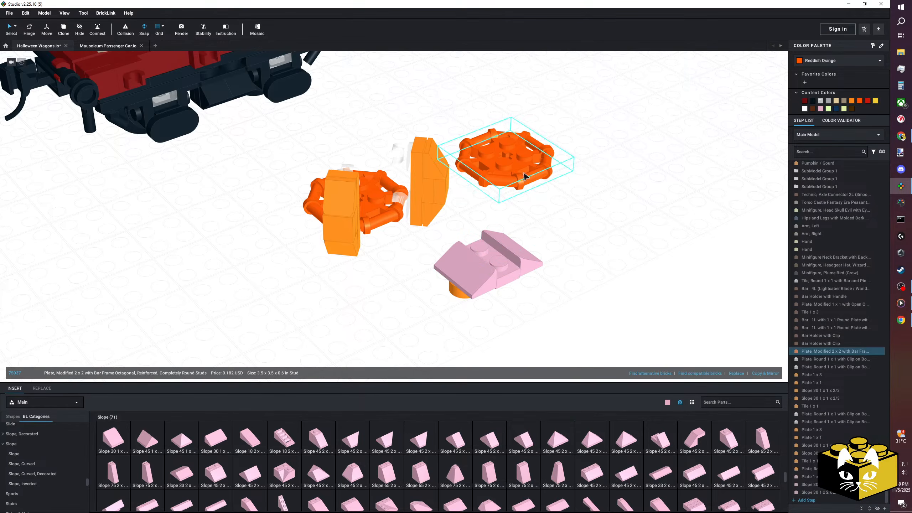
pyautogui.scroll(3, 40, 441)
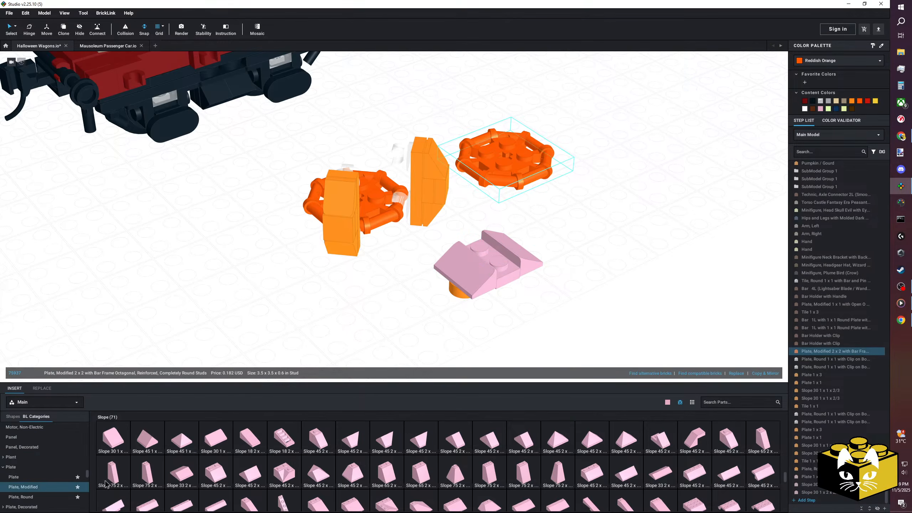
pyautogui.click(23, 486)
pyautogui.scroll(-3, 270, 439)
pyautogui.scroll(-3, 270, 437)
pyautogui.scroll(2, 470, 436)
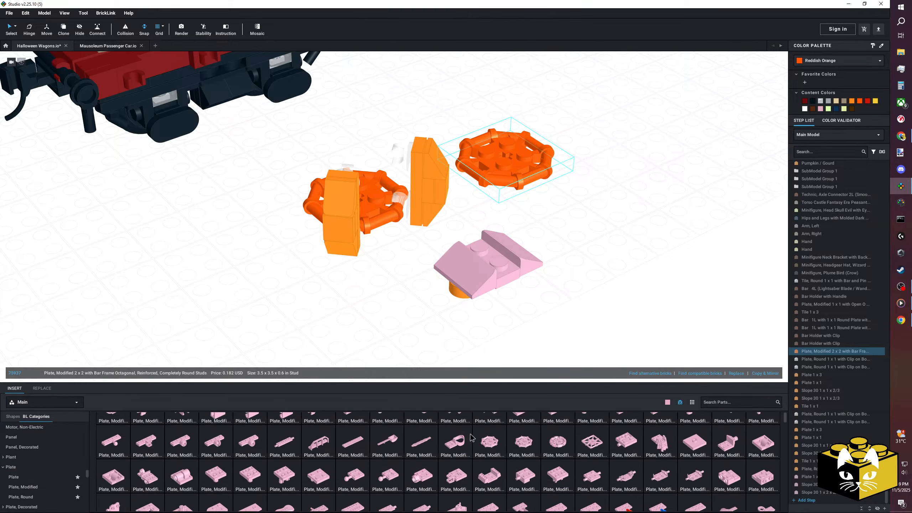
pyautogui.click(557, 442)
pyautogui.click(209, 256)
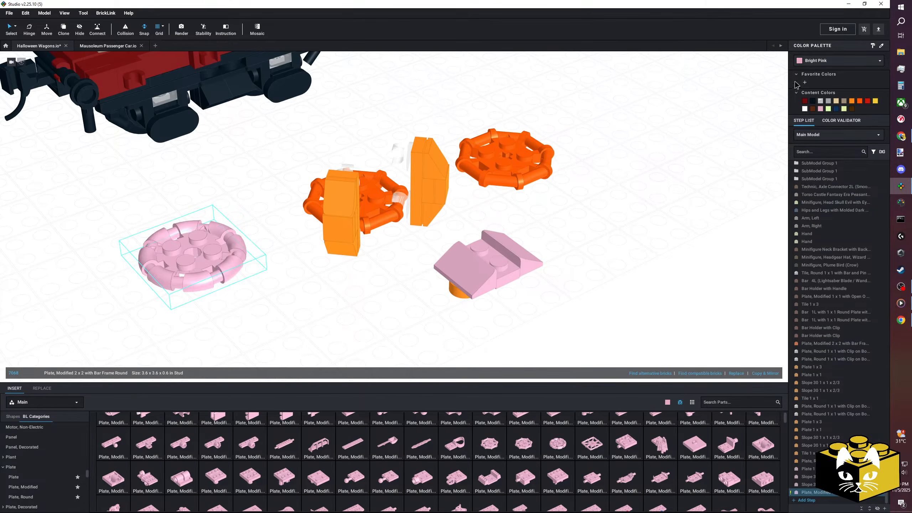
pyautogui.click(810, 60)
pyautogui.click(197, 292)
pyautogui.press('Delete')
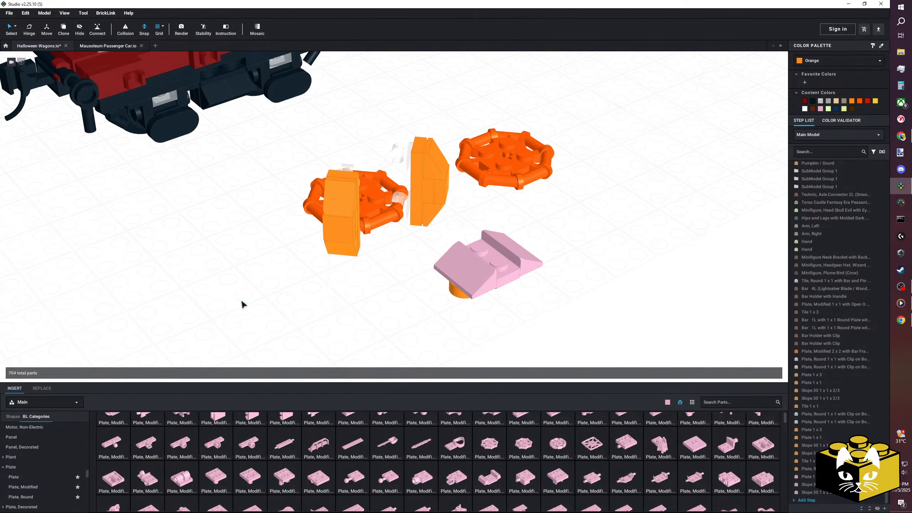
pyautogui.moveTo(491, 447); pyautogui.dragTo(200, 270)
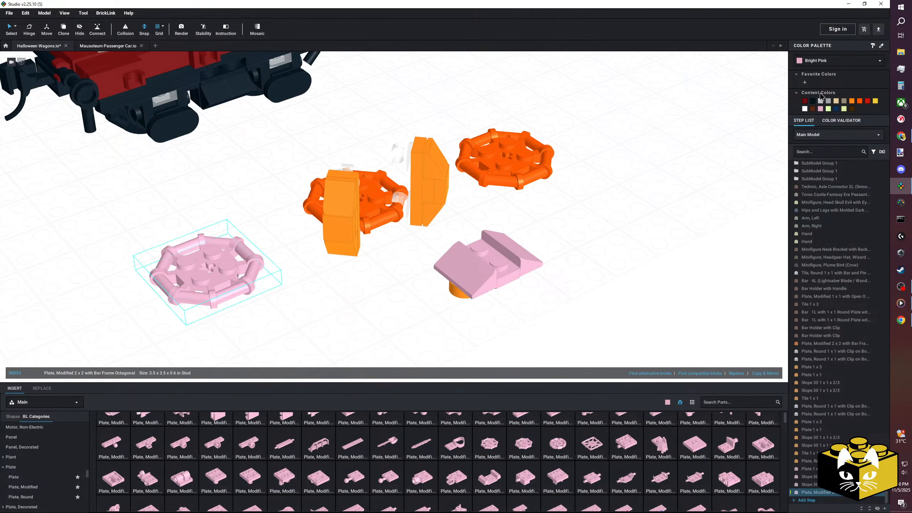
pyautogui.click(827, 62)
pyautogui.press('Escape')
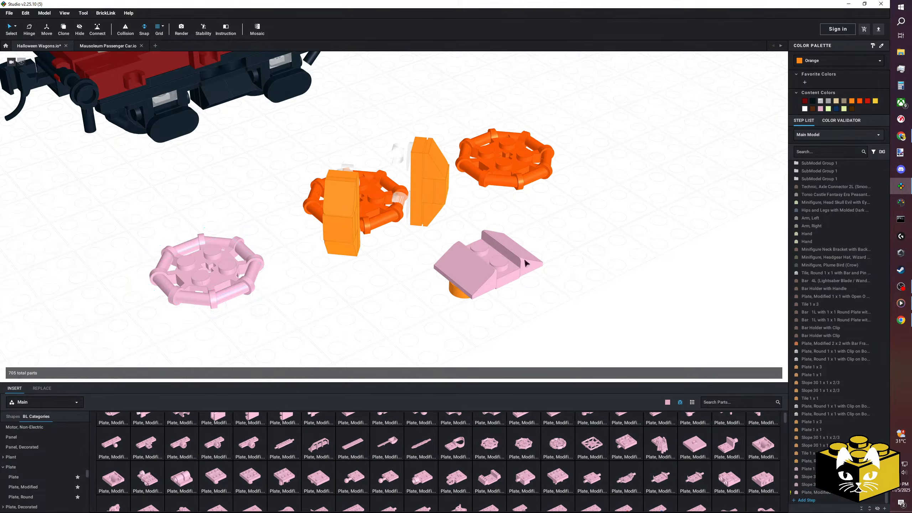
pyautogui.press('Delete')
# Insert a Plate, Modified 2 x 2 with Bar Frame Round and delete the octagonal frame between the two orange segments.
pyautogui.moveTo(568, 448); pyautogui.dragTo(223, 285)
pyautogui.click(365, 300)
pyautogui.click(380, 222)
pyautogui.press('Delete')
# Join the pink round bar frame plate to the clip of one narrow orange segment.
pyautogui.moveTo(322, 309); pyautogui.dragTo(358, 290, button='right')
pyautogui.moveTo(390, 173); pyautogui.dragTo(437, 281)
pyautogui.moveTo(437, 280); pyautogui.dragTo(419, 279, button='right')
pyautogui.moveTo(386, 256); pyautogui.dragTo(294, 257)
pyautogui.moveTo(294, 256); pyautogui.dragTo(360, 305, button='middle')
pyautogui.scroll(3, 361, 305)
pyautogui.moveTo(361, 305); pyautogui.dragTo(392, 251)
pyautogui.click(276, 278)
pyautogui.scroll(-3, 271, 276)
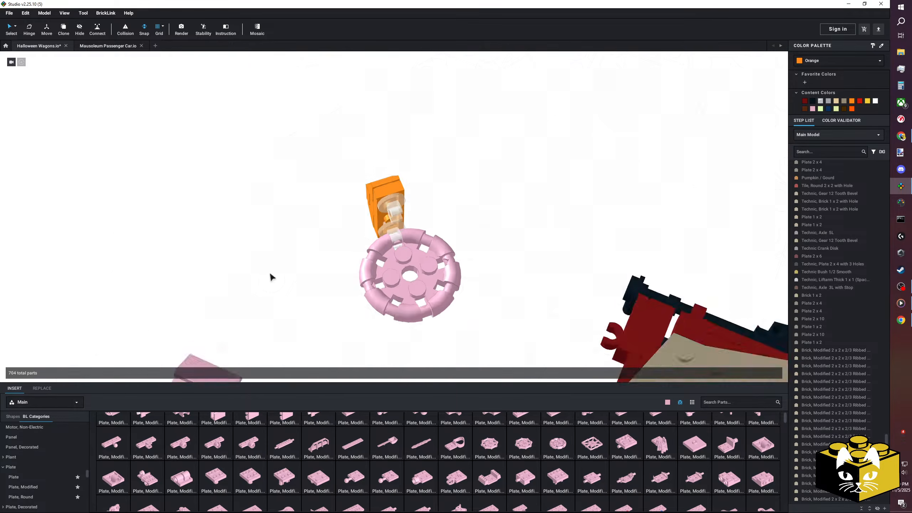
# Color the round bar frame plate black.
pyautogui.moveTo(271, 277); pyautogui.dragTo(356, 272, button='right')
pyautogui.click(416, 267)
pyautogui.click(825, 61)
pyautogui.click(838, 68)
pyautogui.click(591, 258)
# Attach the second narrow orange segment by its clip to the black round frame, a quarter turn from the first.
pyautogui.moveTo(592, 257); pyautogui.dragTo(412, 290, button='right')
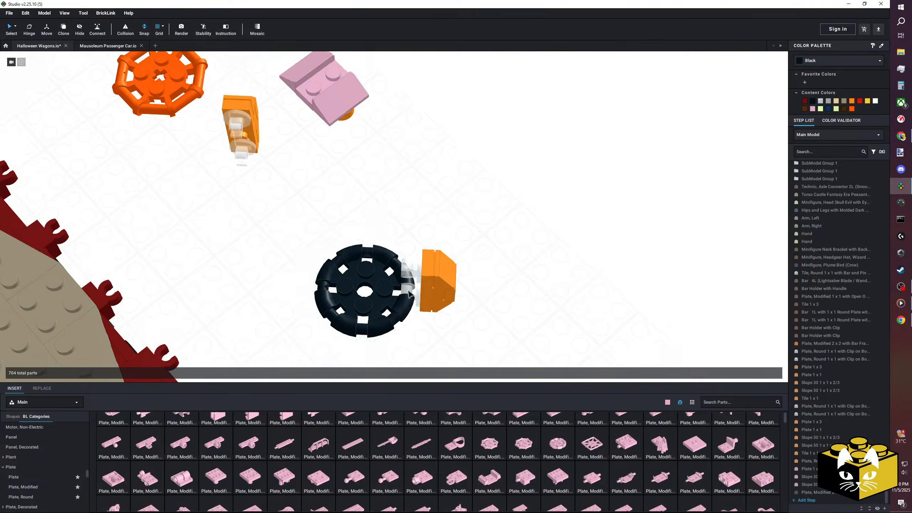
pyautogui.moveTo(266, 83); pyautogui.dragTo(236, 171)
pyautogui.moveTo(246, 137); pyautogui.dragTo(359, 255)
pyautogui.scroll(2, 359, 254)
pyautogui.click(516, 233)
pyautogui.moveTo(516, 233); pyautogui.dragTo(448, 231, button='right')
# Rotate the four-part wide segment upright so that its slopes face outward.
pyautogui.scroll(-3, 445, 238)
pyautogui.moveTo(526, 115); pyautogui.dragTo(438, 217)
pyautogui.press('Up')
pyautogui.click(443, 218)
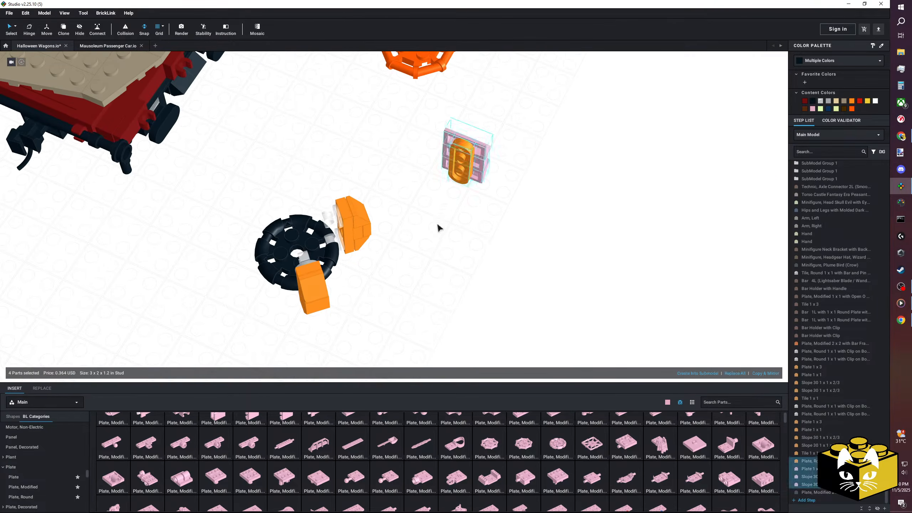
pyautogui.moveTo(549, 118); pyautogui.dragTo(440, 200)
pyautogui.press('Left')
pyautogui.moveTo(440, 207); pyautogui.dragTo(345, 204, button='right')
pyautogui.click(433, 220)
# Add a Tile 1 x 2 between the two slopes on the outer face of the upright wide segment.
pyautogui.scroll(-10, 37, 466)
pyautogui.scroll(-3, 38, 466)
pyautogui.click(21, 472)
pyautogui.moveTo(176, 445); pyautogui.dragTo(505, 287)
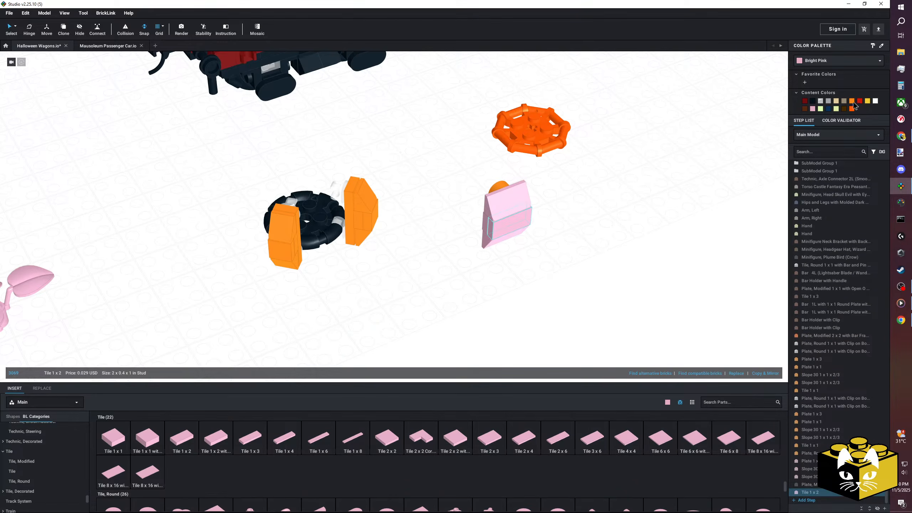
# Delete the leftover octagonal frame and color the pink parts of the upright wide segment orange.
pyautogui.moveTo(657, 222); pyautogui.dragTo(620, 206, button='right')
pyautogui.click(427, 166)
pyautogui.press('Delete')
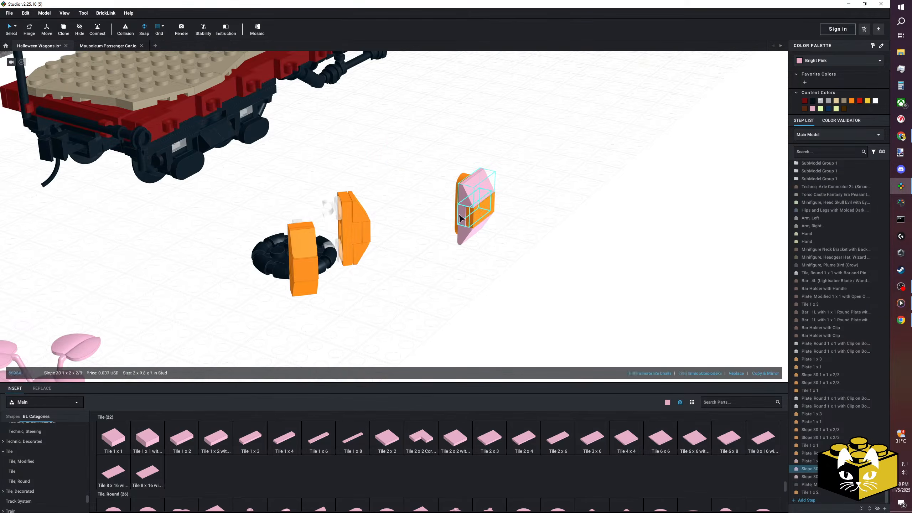
pyautogui.click(852, 102)
pyautogui.click(547, 240)
pyautogui.moveTo(548, 240); pyautogui.dragTo(560, 249, button='right')
pyautogui.scroll(3, 560, 249)
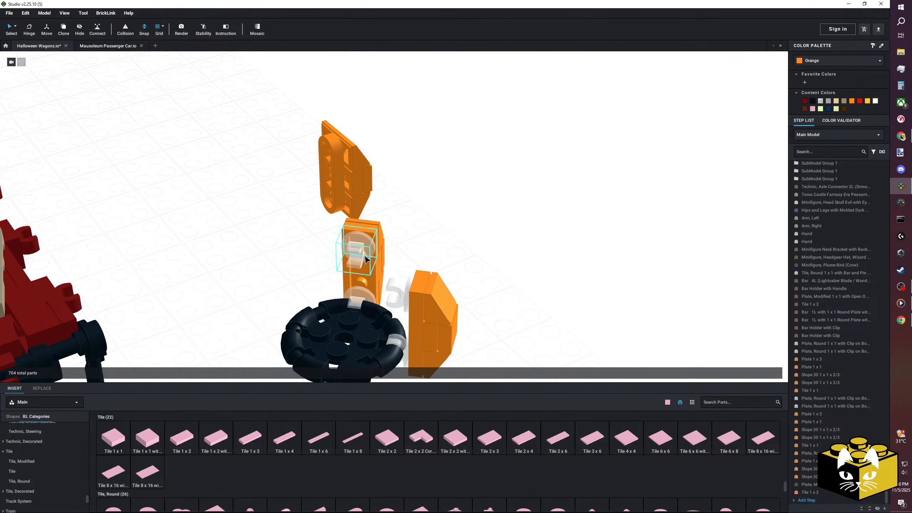
# Copy the two transparent clip plates onto the back of the wide segment and clip it to the round frame between the narrow segments.
pyautogui.rightClick(444, 238)
pyautogui.click(455, 263)
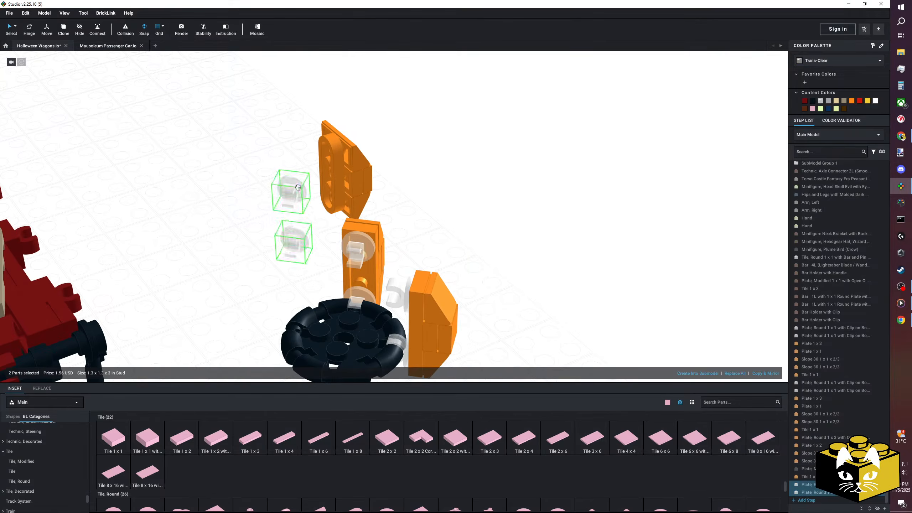
pyautogui.moveTo(461, 137); pyautogui.dragTo(421, 117, button='right')
pyautogui.moveTo(402, 106); pyautogui.dragTo(423, 319)
pyautogui.moveTo(424, 321)
pyautogui.mouseDown(button='right')
pyautogui.moveTo(393, 319)
pyautogui.moveTo(453, 305)
pyautogui.moveTo(453, 334)
pyautogui.moveTo(459, 307)
pyautogui.moveTo(429, 301)
pyautogui.moveTo(451, 313)
pyautogui.moveTo(426, 316)
pyautogui.mouseUp(button='right')
pyautogui.click(451, 313)
pyautogui.moveTo(394, 238); pyautogui.dragTo(393, 260, button='right')
# Delete the orange plates, slopes and tiles of both narrow segments, keeping their transparent clip plates on the round frame.
pyautogui.click(393, 269)
pyautogui.press('Delete')
pyautogui.click(390, 247)
pyautogui.press('Delete')
pyautogui.click(392, 260)
pyautogui.press('Delete')
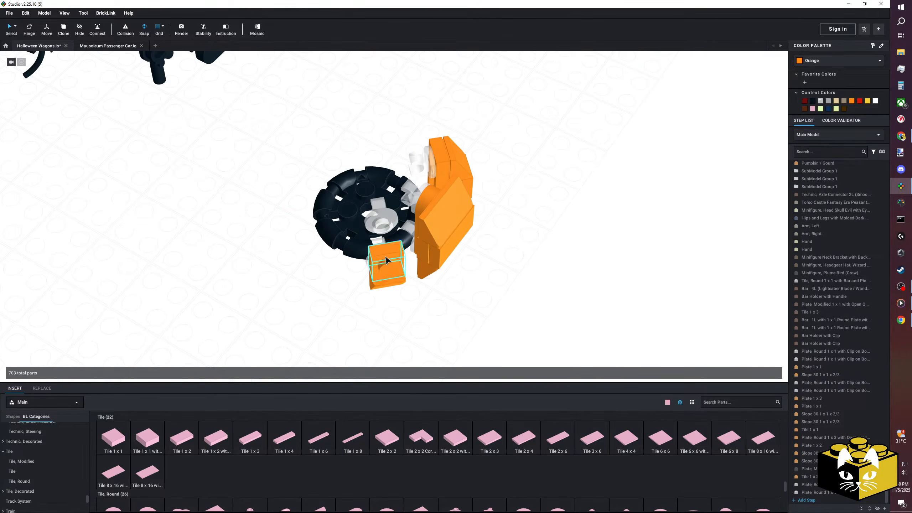
pyautogui.click(386, 260)
pyautogui.press('Delete')
pyautogui.click(384, 283)
pyautogui.press('Delete')
pyautogui.moveTo(433, 287); pyautogui.dragTo(450, 300, button='right')
pyautogui.click(441, 232)
pyautogui.press('Delete')
pyautogui.click(457, 241)
pyautogui.press('Delete')
pyautogui.click(453, 282)
pyautogui.press('Delete')
pyautogui.click(454, 270)
pyautogui.press('Delete')
# Copy the five orange parts of the wide segment and attach a duplicate to one free pair of clip plates.
pyautogui.click(451, 285)
pyautogui.moveTo(444, 304); pyautogui.dragTo(361, 254)
pyautogui.rightClick(412, 254)
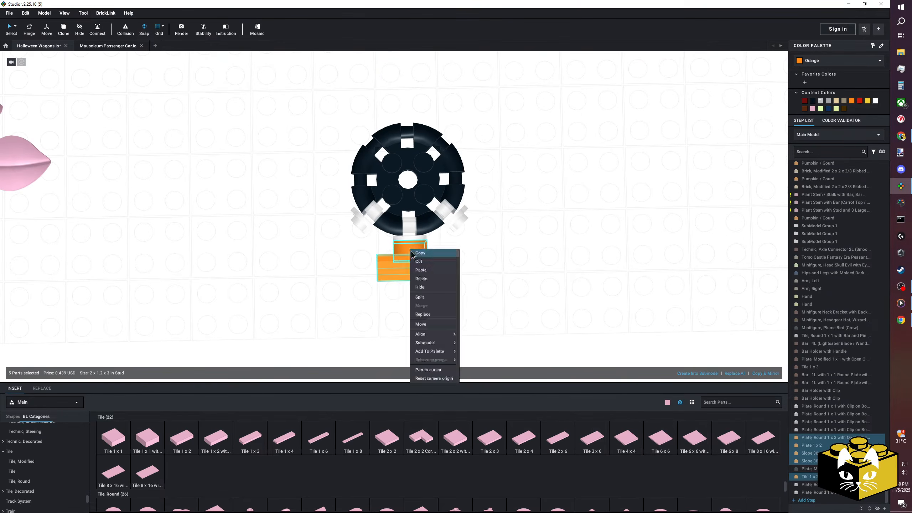
pyautogui.click(412, 254)
pyautogui.rightClick(347, 264)
pyautogui.click(359, 285)
pyautogui.click(355, 250)
pyautogui.moveTo(355, 250); pyautogui.dragTo(502, 223, button='right')
# Paste another wide orange segment onto the remaining free pair of clip plates.
pyautogui.rightClick(502, 258)
pyautogui.click(517, 279)
pyautogui.click(470, 209)
pyautogui.moveTo(470, 209); pyautogui.dragTo(456, 240, button='right')
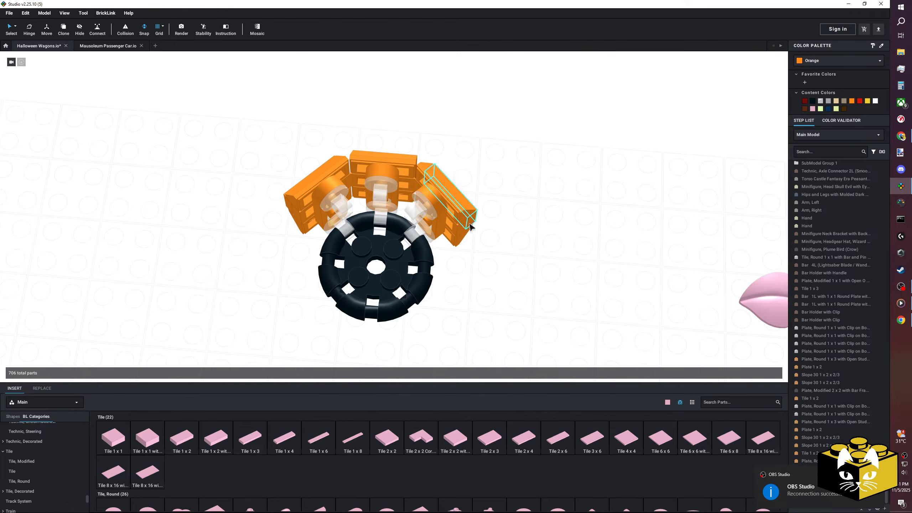
# Copy the three wide segments with their clip plates and attach the duplicates to the opposite side of the round frame.
pyautogui.moveTo(484, 108); pyautogui.dragTo(322, 225)
pyautogui.moveTo(426, 264); pyautogui.dragTo(426, 241, button='right')
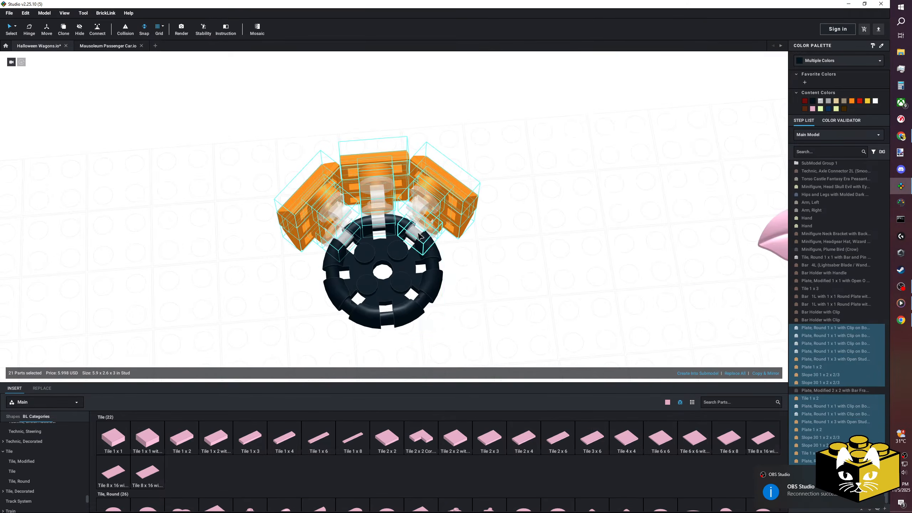
pyautogui.click(495, 237)
pyautogui.rightClick(495, 238)
pyautogui.click(506, 257)
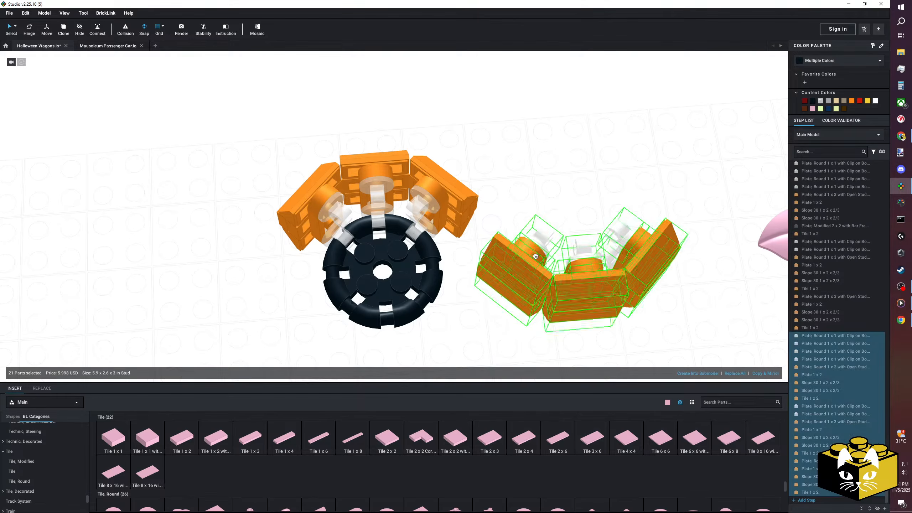
pyautogui.moveTo(513, 298); pyautogui.dragTo(561, 228, button='right')
pyautogui.click(485, 189)
# Copy a single wide segment with its clip plates and attach the duplicate in one of the two gaps around the frame.
pyautogui.moveTo(541, 169); pyautogui.dragTo(449, 220)
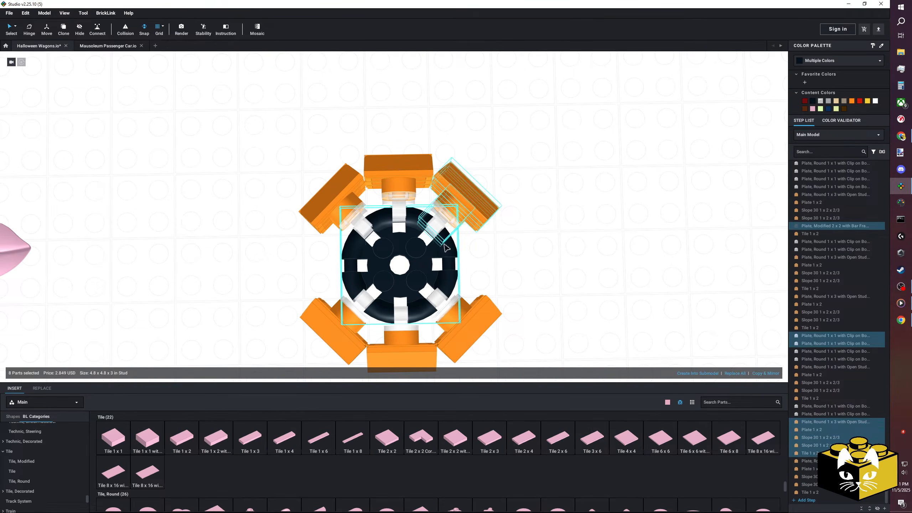
pyautogui.moveTo(485, 240); pyautogui.dragTo(441, 208, button='right')
pyautogui.rightClick(441, 226)
pyautogui.click(448, 238)
pyautogui.rightClick(443, 227)
pyautogui.click(451, 239)
pyautogui.rightClick(513, 207)
pyautogui.click(522, 227)
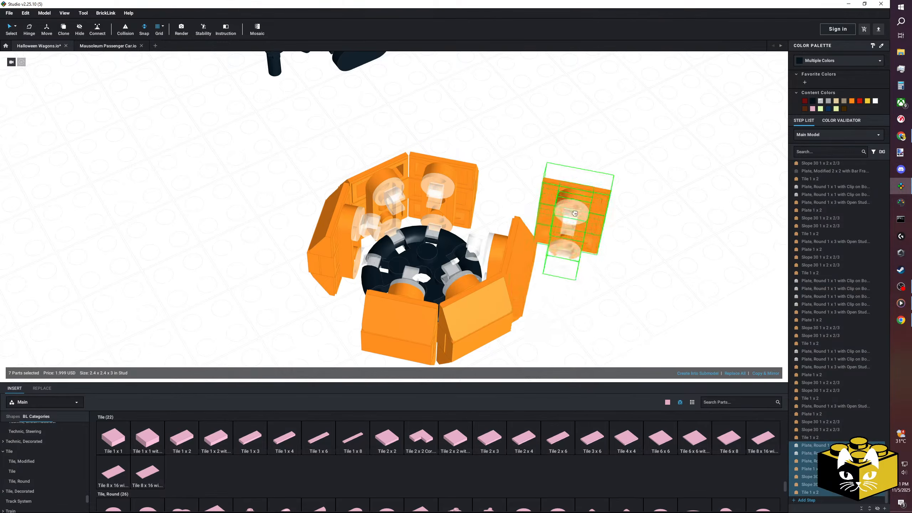
pyautogui.moveTo(549, 214); pyautogui.dragTo(551, 239, button='right')
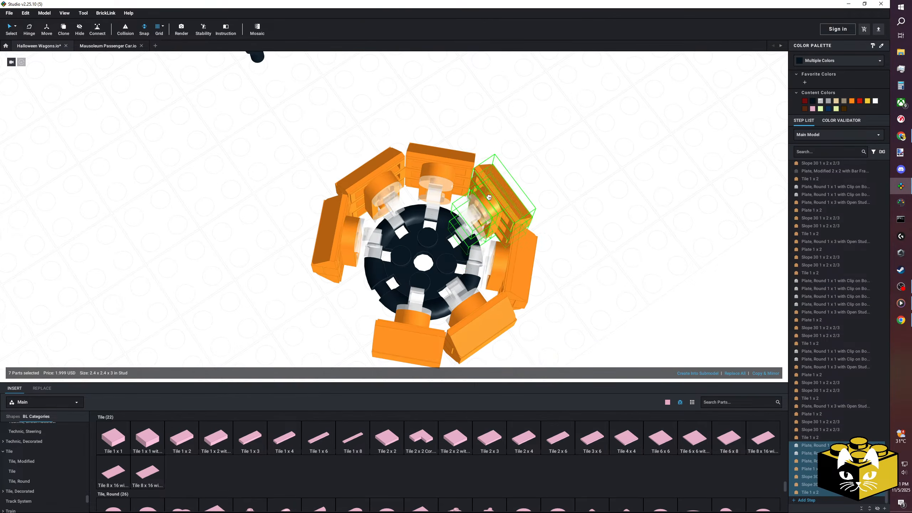
# Paste another clipped wide segment, rotate it and attach it in the last gap to close the ring.
pyautogui.rightClick(585, 179)
pyautogui.click(600, 202)
pyautogui.press('Right')
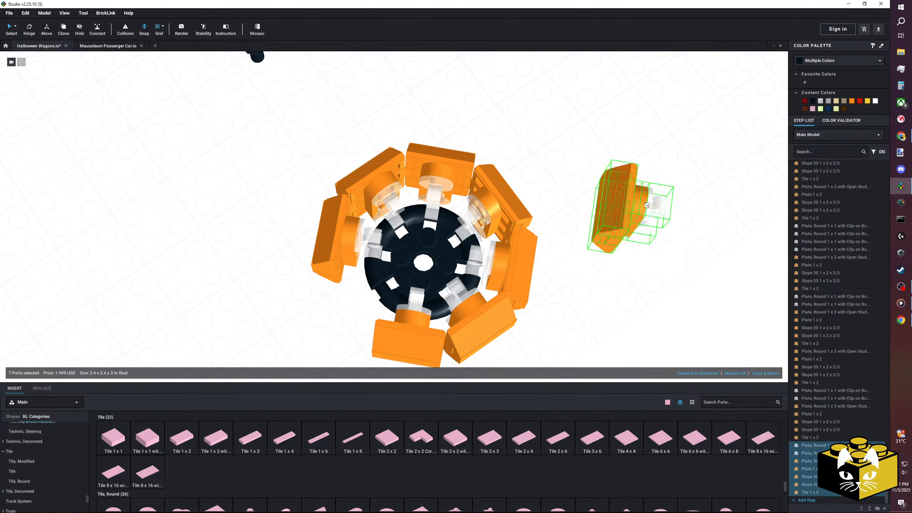
pyautogui.moveTo(627, 203); pyautogui.dragTo(575, 204, button='right')
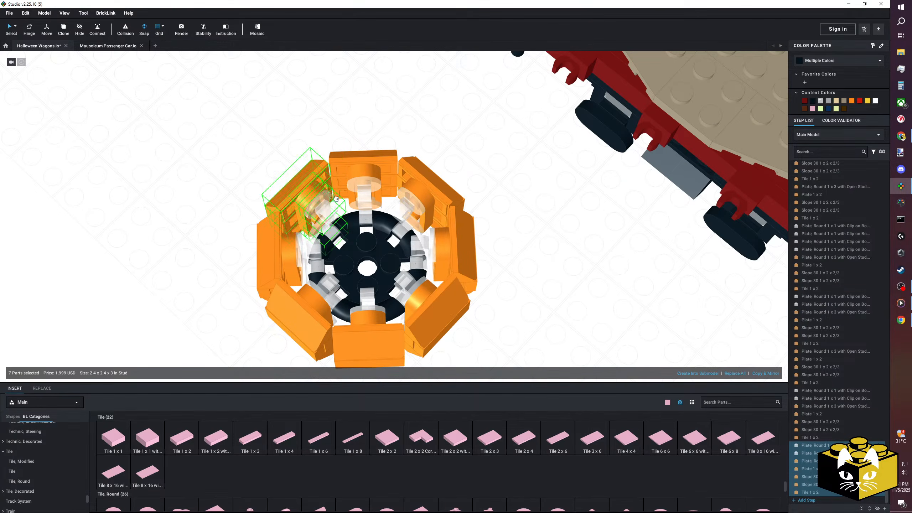
pyautogui.click(322, 194)
# Duplicate the black Plate, Modified 2 x 2 with Bar Frame Round and place the copy on the pumpkin's upper clip plates.
pyautogui.scroll(-5, 269, 157)
pyautogui.moveTo(268, 157); pyautogui.dragTo(348, 211, button='right')
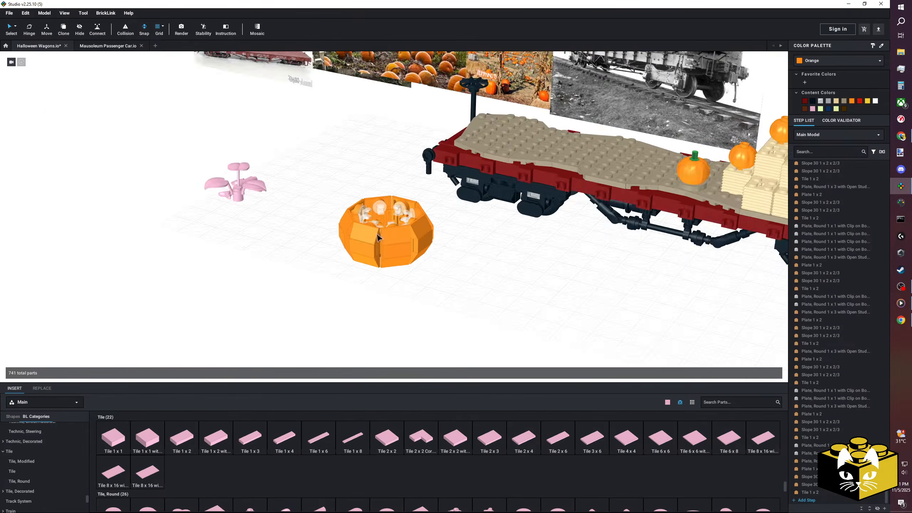
pyautogui.scroll(5, 348, 213)
pyautogui.moveTo(460, 304); pyautogui.dragTo(463, 312, button='right')
pyautogui.rightClick(407, 249)
pyautogui.click(412, 260)
pyautogui.rightClick(545, 239)
pyautogui.click(571, 257)
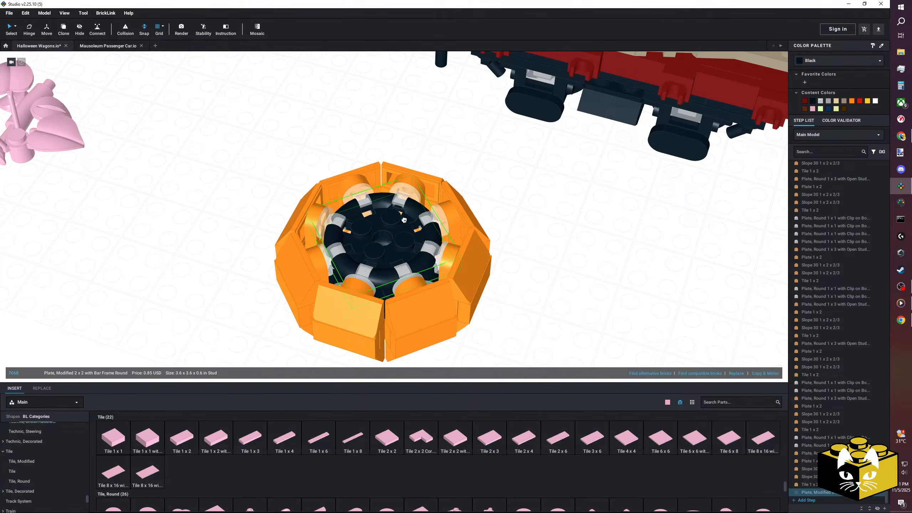
pyautogui.click(534, 226)
# Examine the closed pumpkin ring and its two round frames from several angles and distances.
pyautogui.moveTo(534, 226); pyautogui.dragTo(562, 253, button='right')
pyautogui.scroll(-3, 599, 242)
pyautogui.scroll(-5, 590, 248)
pyautogui.scroll(5, 542, 265)
pyautogui.moveTo(533, 268); pyautogui.dragTo(511, 287, button='middle')
pyautogui.scroll(-2, 510, 286)
pyautogui.moveTo(512, 289); pyautogui.dragTo(501, 262, button='right')
pyautogui.scroll(4, 460, 274)
pyautogui.scroll(-3, 459, 272)
pyautogui.scroll(4, 468, 271)
pyautogui.scroll(-3, 476, 270)
pyautogui.scroll(-3, 477, 264)
pyautogui.scroll(3, 477, 264)
pyautogui.scroll(4, 498, 261)
pyautogui.scroll(5, 61, 432)
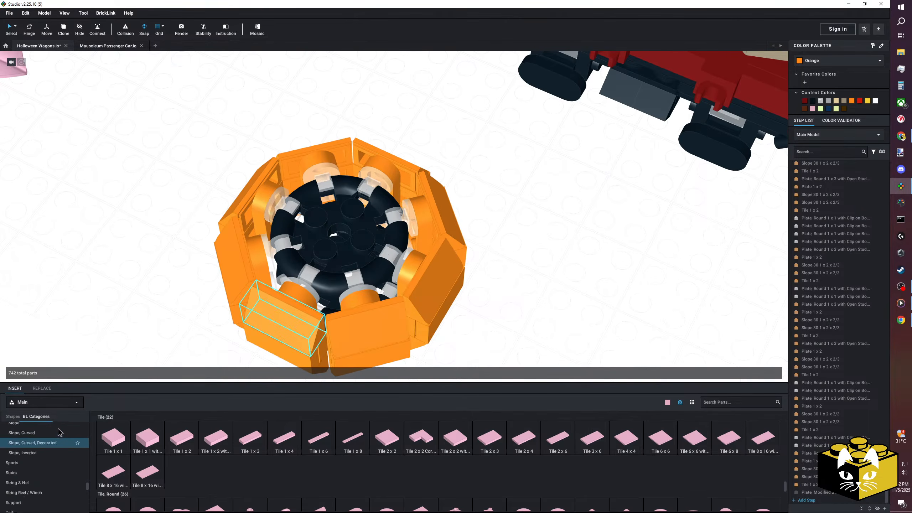
# Insert a Dish 4 x 4 Inverted (Radar) with Open Stud beside the pumpkin.
pyautogui.scroll(-4, 59, 450)
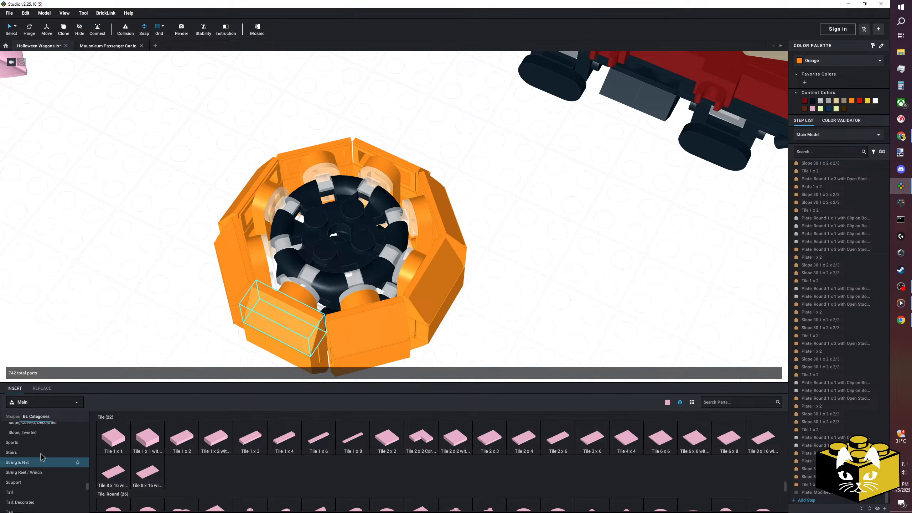
pyautogui.scroll(10, 42, 455)
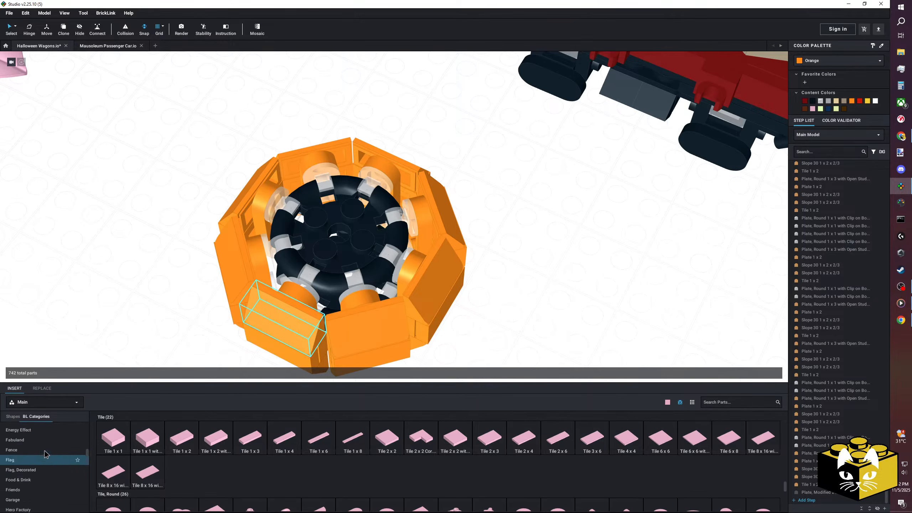
pyautogui.click(22, 489)
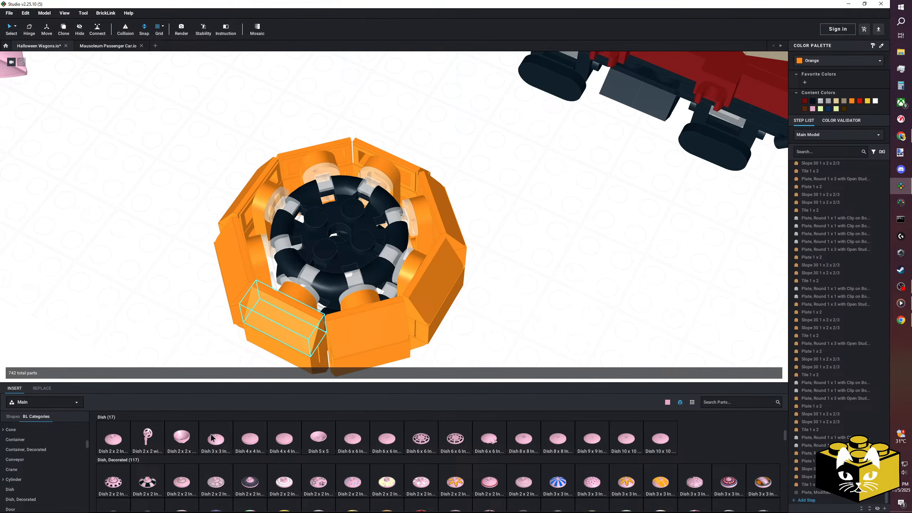
pyautogui.moveTo(253, 437); pyautogui.dragTo(146, 250)
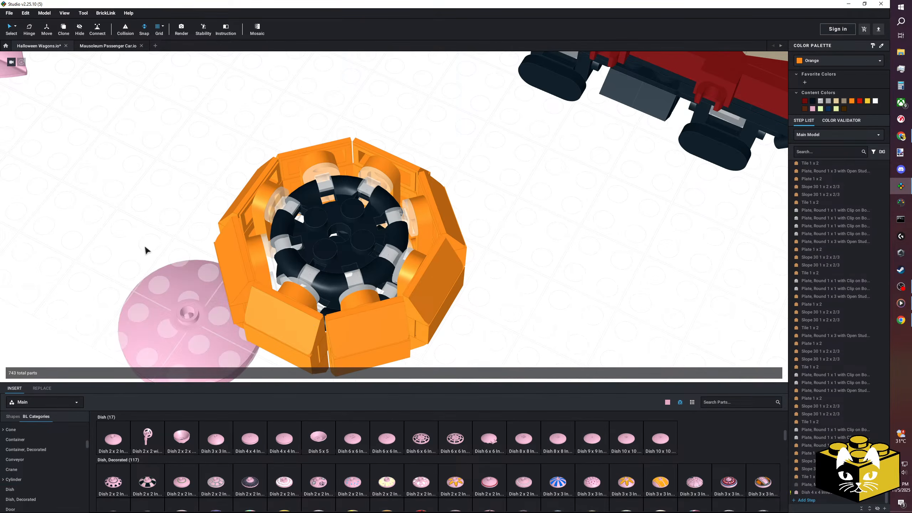
pyautogui.click(101, 236)
pyautogui.scroll(-3, 107, 237)
pyautogui.moveTo(107, 238); pyautogui.dragTo(225, 241, button='right')
pyautogui.scroll(2, 140, 236)
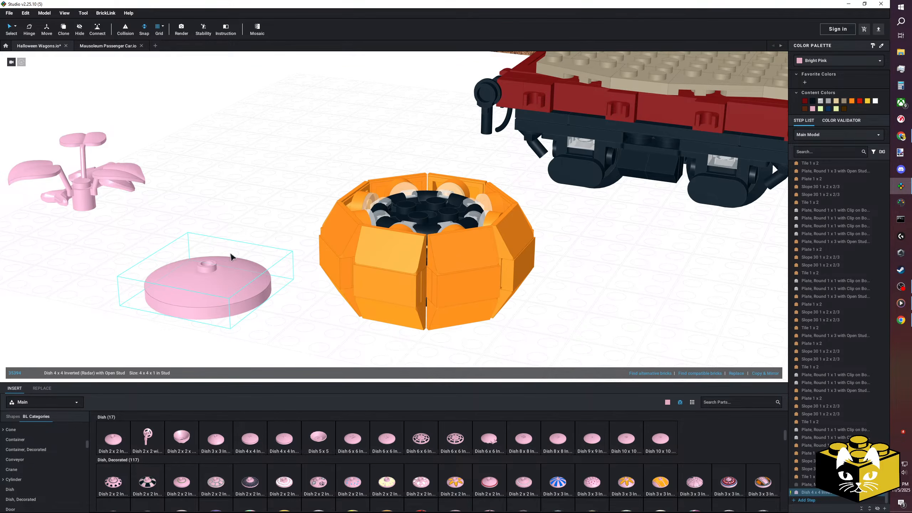
# Check the available colours for the open-stud dish and delete the dish.
pyautogui.click(851, 60)
pyautogui.scroll(-5, 853, 68)
pyautogui.scroll(5, 854, 68)
pyautogui.click(356, 120)
pyautogui.press('Delete')
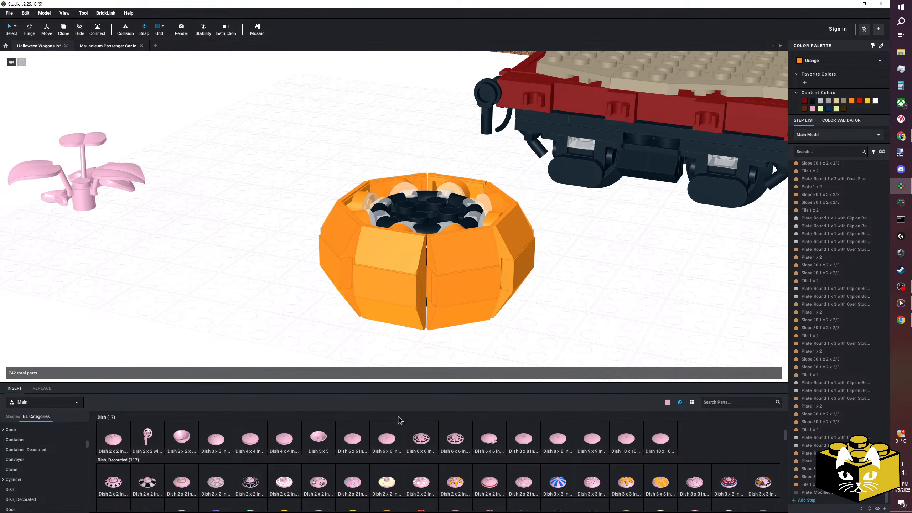
# Insert a Dish 4 x 4 Inverted (Radar) with Solid Stud beside the pumpkin and colour it Orange.
pyautogui.moveTo(294, 446); pyautogui.dragTo(199, 214)
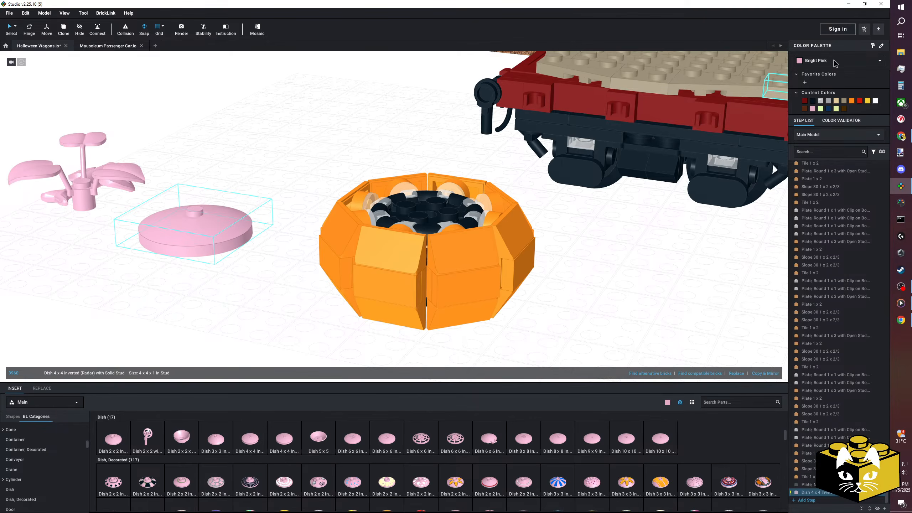
pyautogui.click(836, 60)
pyautogui.scroll(-5, 835, 69)
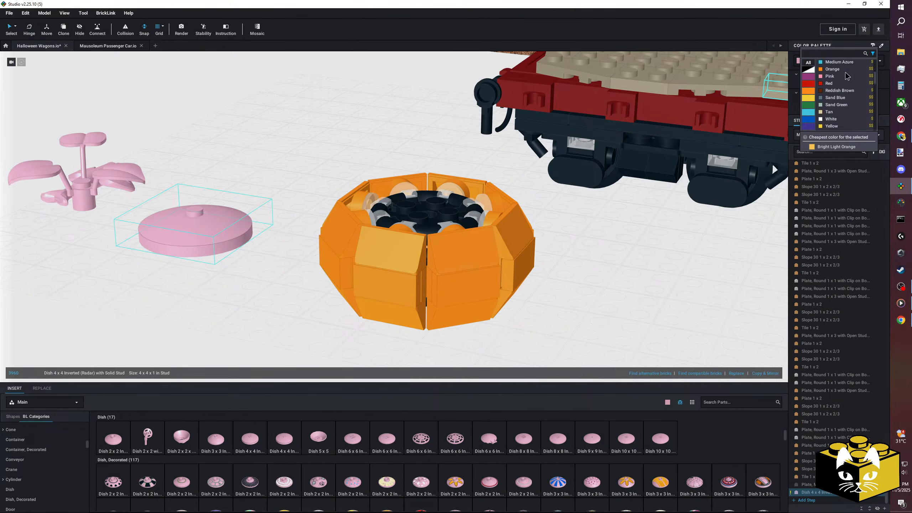
pyautogui.click(836, 69)
pyautogui.click(315, 144)
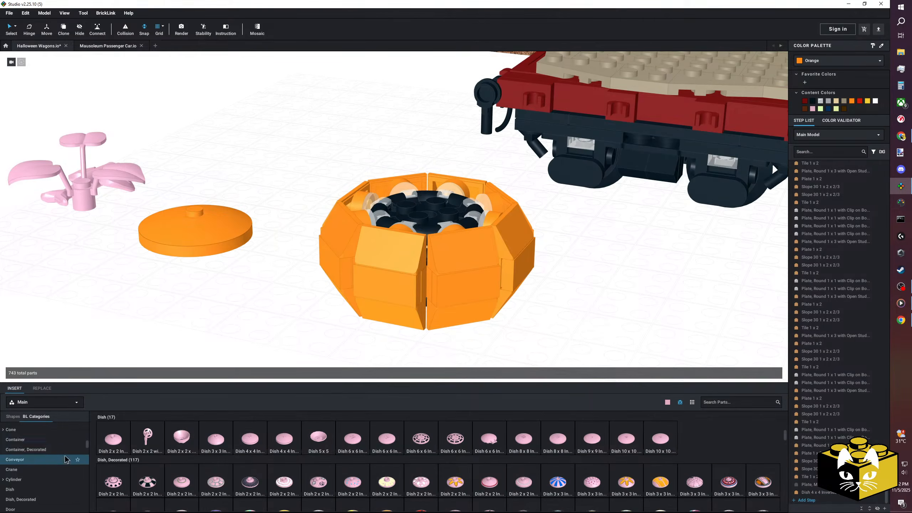
# Place a 2 x 2 round plate on the centre of the upper frame and seat the orange dish on it.
pyautogui.scroll(3, 61, 451)
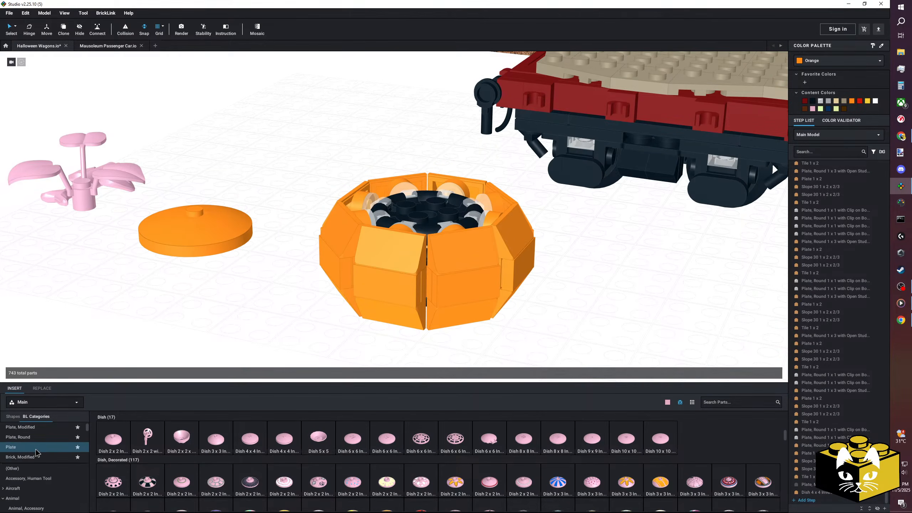
pyautogui.click(21, 447)
pyautogui.click(41, 458)
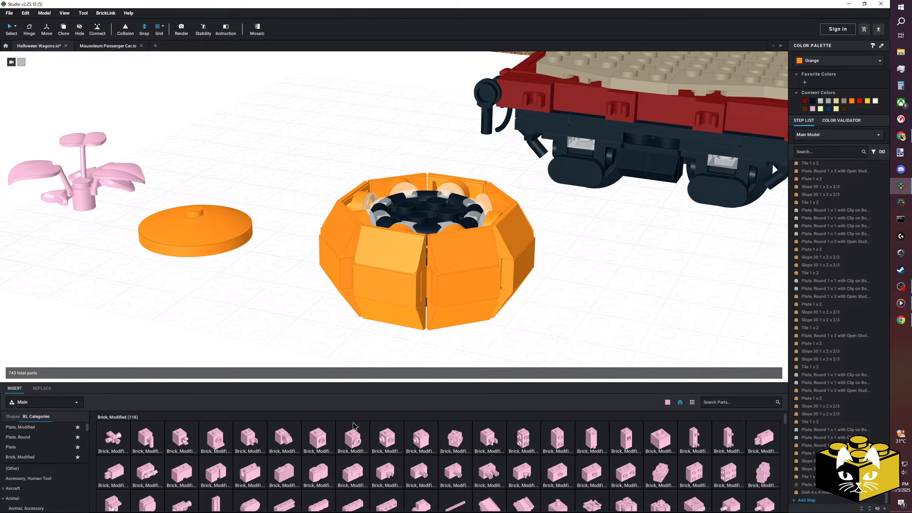
pyautogui.click(20, 437)
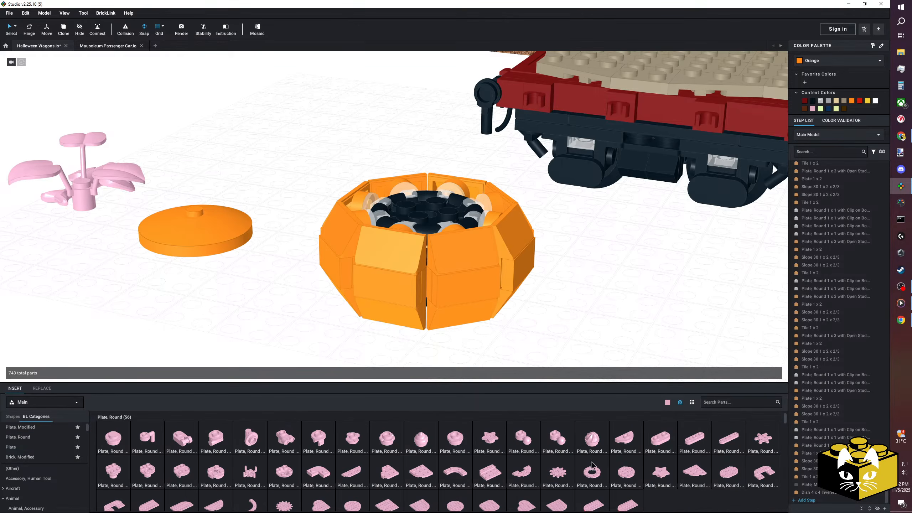
pyautogui.moveTo(191, 471); pyautogui.dragTo(429, 203)
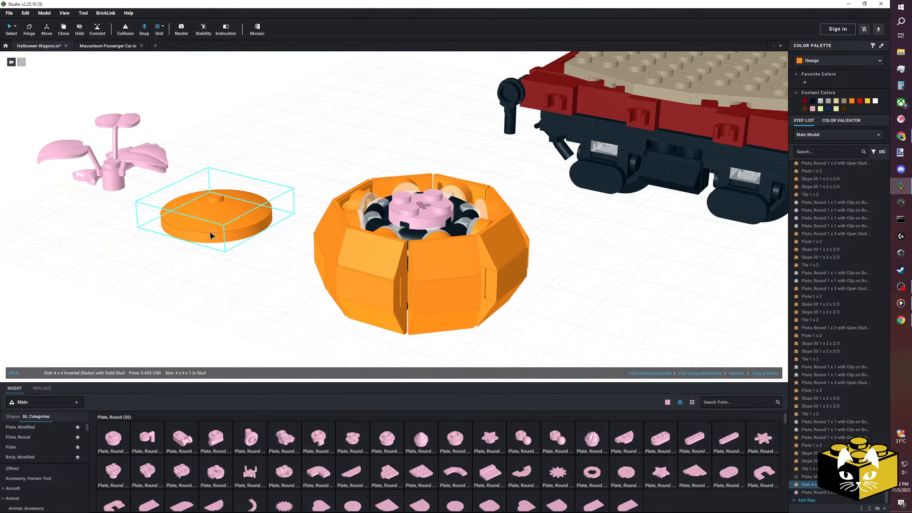
pyautogui.moveTo(206, 235); pyautogui.dragTo(416, 196)
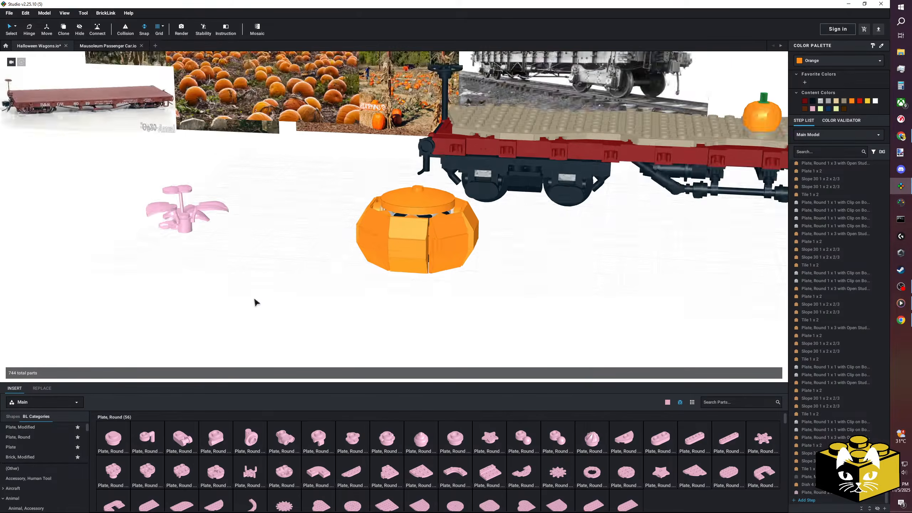
# Compare the dish-topped pumpkin with the wagon from several angles and delete the orange dish.
pyautogui.scroll(-5, 253, 298)
pyautogui.moveTo(250, 298); pyautogui.dragTo(253, 294, button='right')
pyautogui.scroll(11, 262, 301)
pyautogui.moveTo(263, 301); pyautogui.dragTo(239, 308, button='middle')
pyautogui.moveTo(240, 307)
pyautogui.mouseDown(button='right')
pyautogui.moveTo(223, 330)
pyautogui.moveTo(225, 309)
pyautogui.mouseUp(button='right')
pyautogui.scroll(-8, 230, 310)
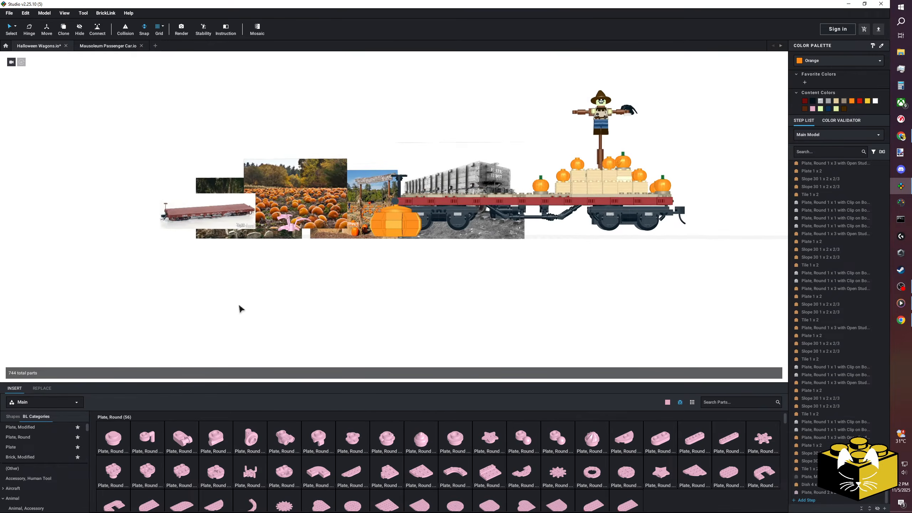
pyautogui.scroll(8, 273, 312)
pyautogui.moveTo(298, 315); pyautogui.dragTo(344, 223, button='right')
pyautogui.press('Delete')
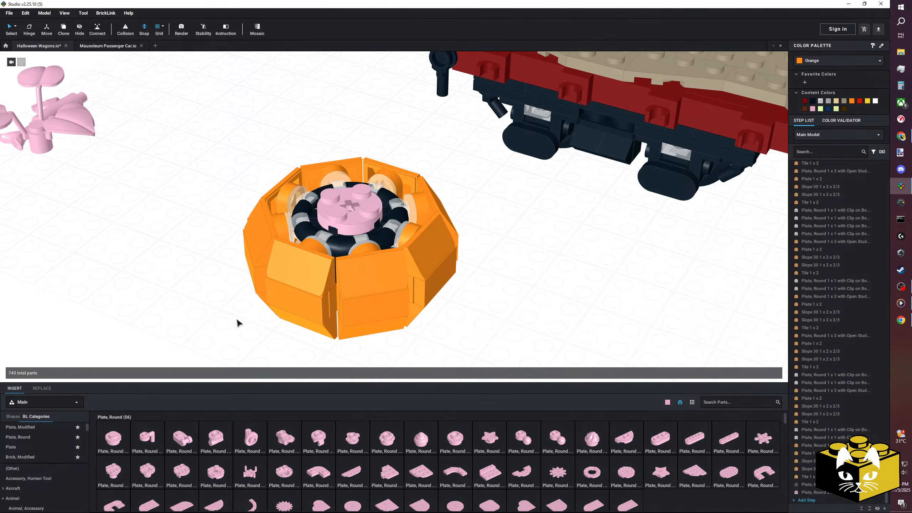
# Try a 4 x 4 round plate on top of the pumpkin's centre and delete it.
pyautogui.click(629, 478)
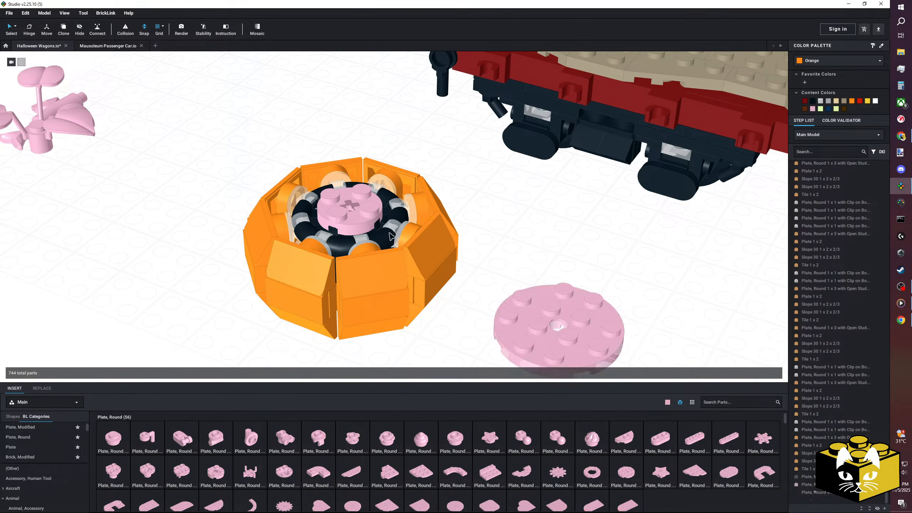
pyautogui.click(382, 204)
pyautogui.click(370, 196)
pyautogui.click(494, 219)
pyautogui.moveTo(494, 219); pyautogui.dragTo(484, 250, button='right')
pyautogui.click(347, 226)
pyautogui.press('Delete')
pyautogui.moveTo(348, 225); pyautogui.dragTo(346, 204, button='right')
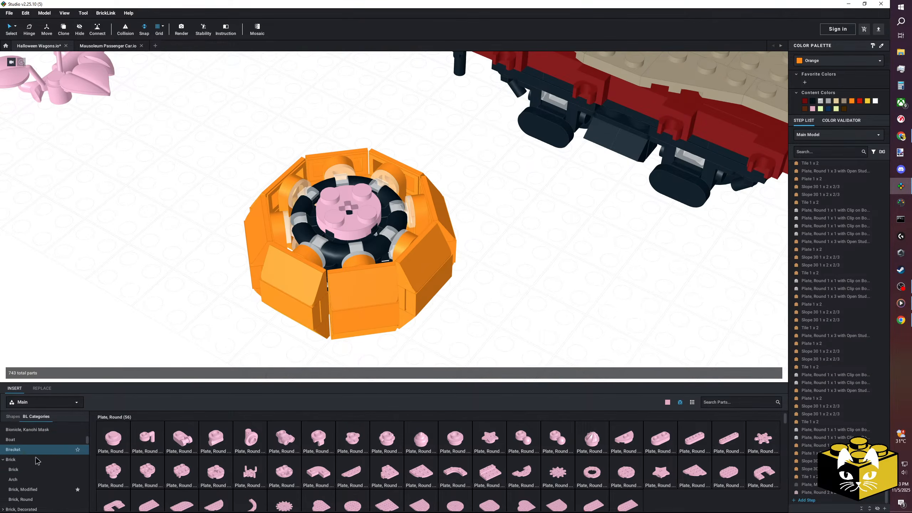
# Insert a Dish 5 x 5 beside the pumpkin and delete it.
pyautogui.scroll(-1, 29, 467)
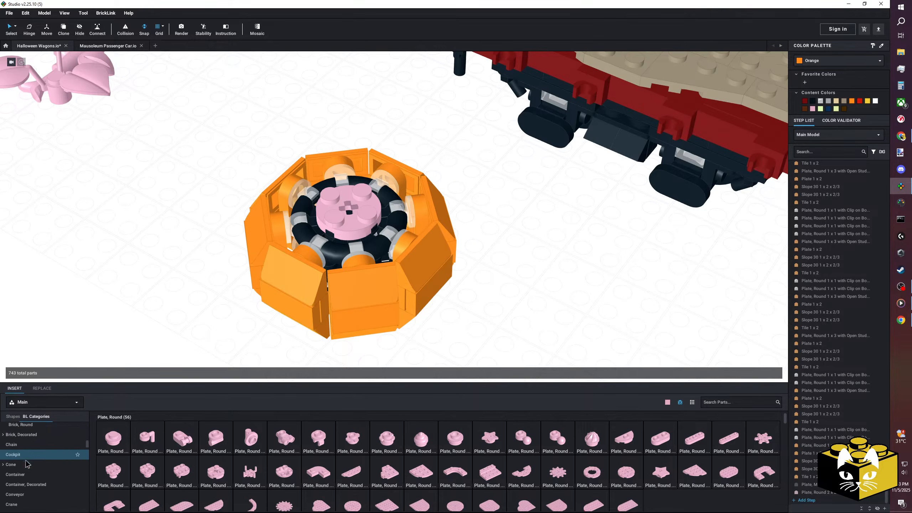
pyautogui.scroll(-1, 35, 464)
pyautogui.click(14, 473)
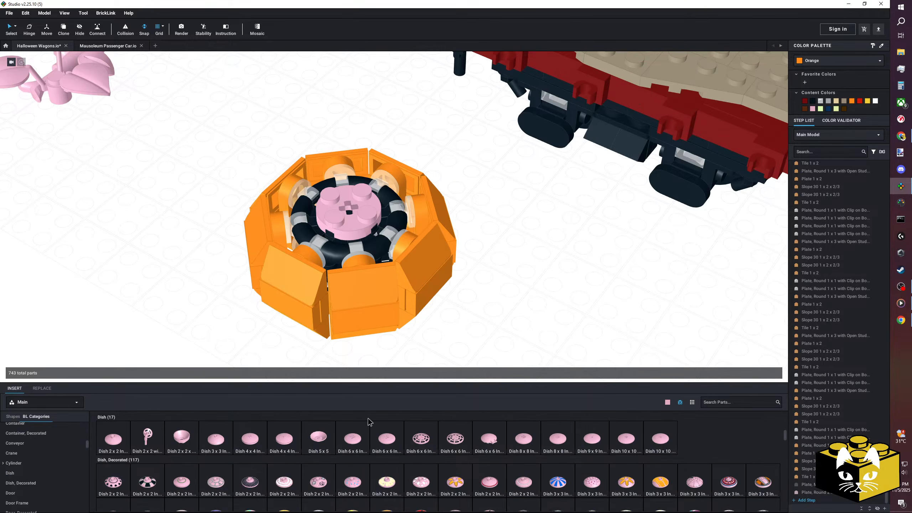
pyautogui.moveTo(321, 440); pyautogui.dragTo(133, 214)
pyautogui.press('Delete')
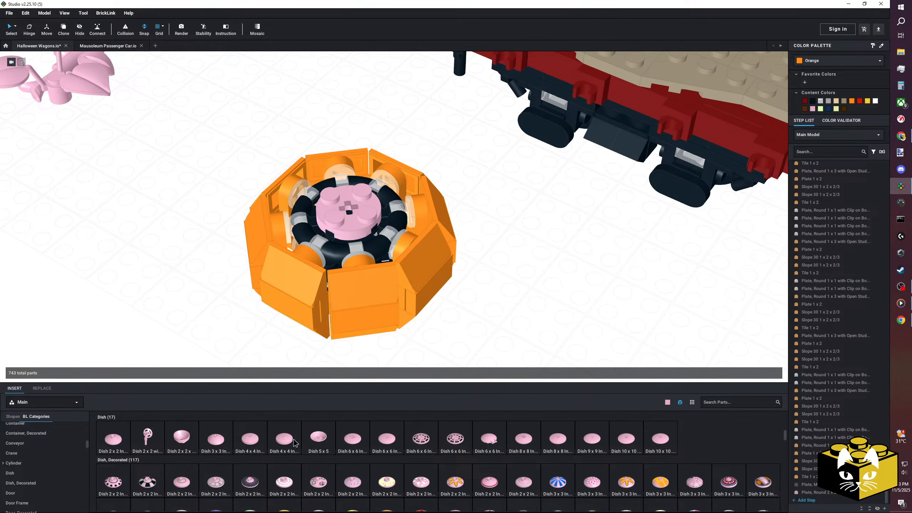
# Try a 4 x 4 inverted dish on the 2 x 2 round plate, and delete both parts.
pyautogui.moveTo(279, 433); pyautogui.dragTo(347, 196)
pyautogui.moveTo(348, 196); pyautogui.dragTo(321, 232, button='right')
pyautogui.scroll(-5, 215, 261)
pyautogui.click(368, 211)
pyautogui.press('Delete')
pyautogui.scroll(4, 366, 212)
pyautogui.click(363, 211)
pyautogui.press('Delete')
# Select the upper round frame with seven of its clip plates and move them down inside the pumpkin.
pyautogui.moveTo(451, 244); pyautogui.dragTo(466, 287, button='right')
pyautogui.scroll(4, 456, 261)
pyautogui.scroll(-3, 431, 217)
pyautogui.moveTo(464, 228); pyautogui.dragTo(445, 223, button='right')
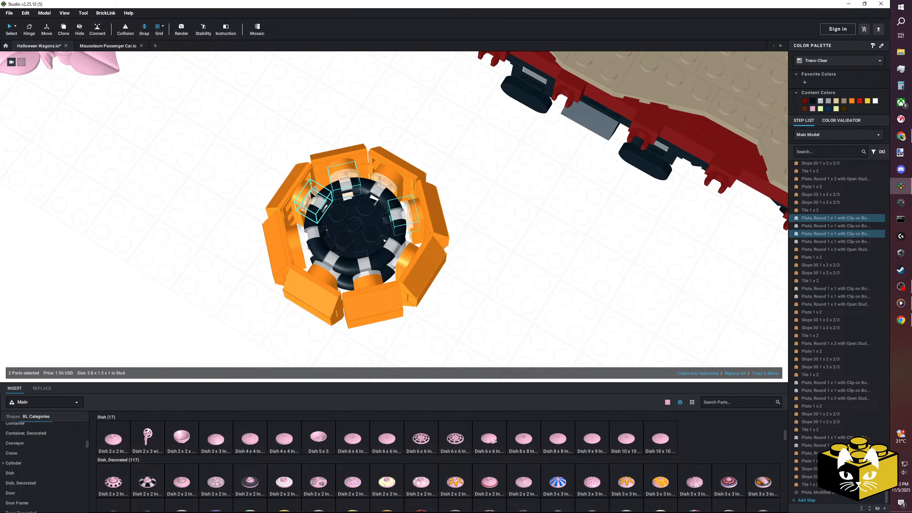
pyautogui.keyDown('ctrl'); pyautogui.click(401, 247); pyautogui.keyUp('ctrl')
pyautogui.moveTo(400, 248); pyautogui.dragTo(445, 220, button='right')
pyautogui.scroll(4, 418, 234)
pyautogui.scroll(-4, 421, 230)
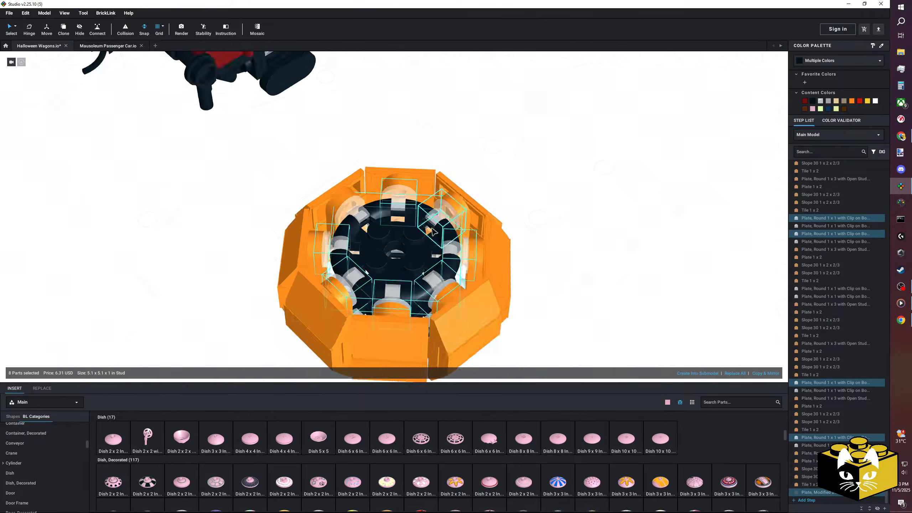
pyautogui.scroll(4, 449, 219)
pyautogui.moveTo(471, 212); pyautogui.dragTo(463, 241)
pyautogui.moveTo(463, 241); pyautogui.dragTo(468, 243, button='right')
pyautogui.moveTo(469, 243); pyautogui.dragTo(459, 240)
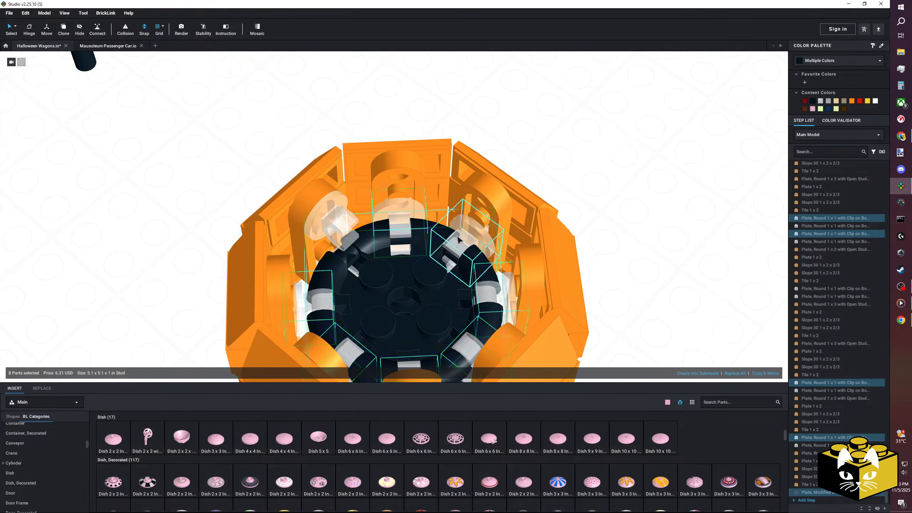
# Move the one remaining upper clip plate down to the level of the lowered round frame.
pyautogui.click(596, 214)
pyautogui.scroll(-4, 596, 214)
pyautogui.moveTo(596, 215); pyautogui.dragTo(517, 216, button='right')
pyautogui.moveTo(360, 205); pyautogui.dragTo(360, 222)
pyautogui.moveTo(221, 235); pyautogui.dragTo(193, 215, button='right')
pyautogui.moveTo(194, 215)
pyautogui.mouseDown(button='middle')
pyautogui.moveTo(229, 229)
pyautogui.moveTo(211, 221)
pyautogui.mouseUp(button='middle')
pyautogui.scroll(3, 230, 232)
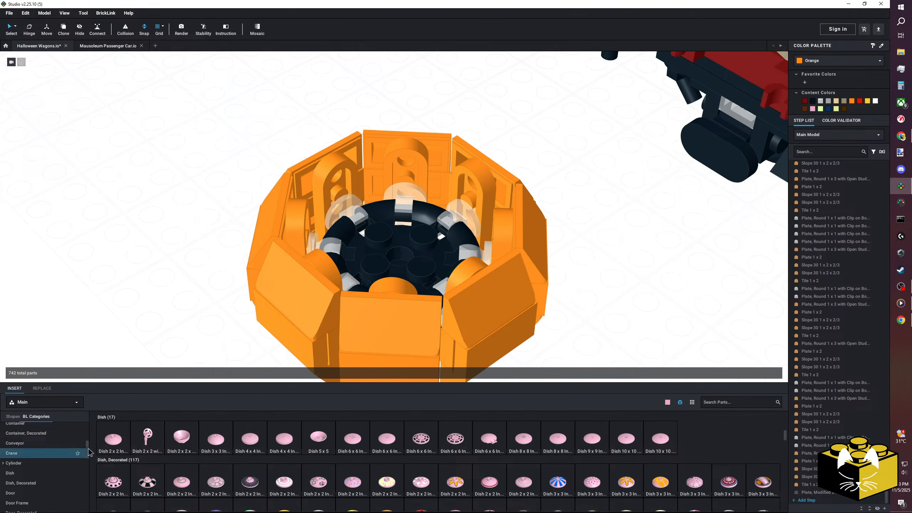
# Try a small bracket inside the pumpkin above the round frame and delete it.
pyautogui.scroll(-5, 53, 464)
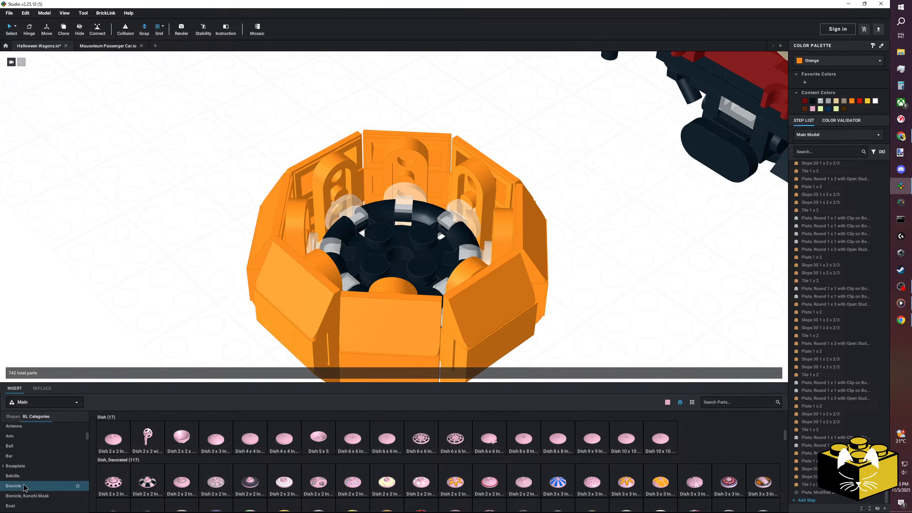
pyautogui.click(36, 489)
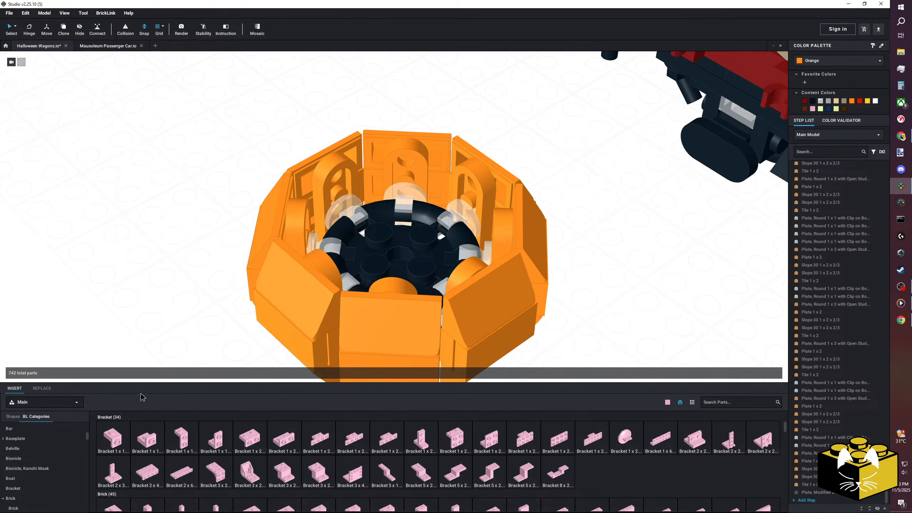
pyautogui.moveTo(123, 425); pyautogui.dragTo(321, 225)
pyautogui.click(141, 234)
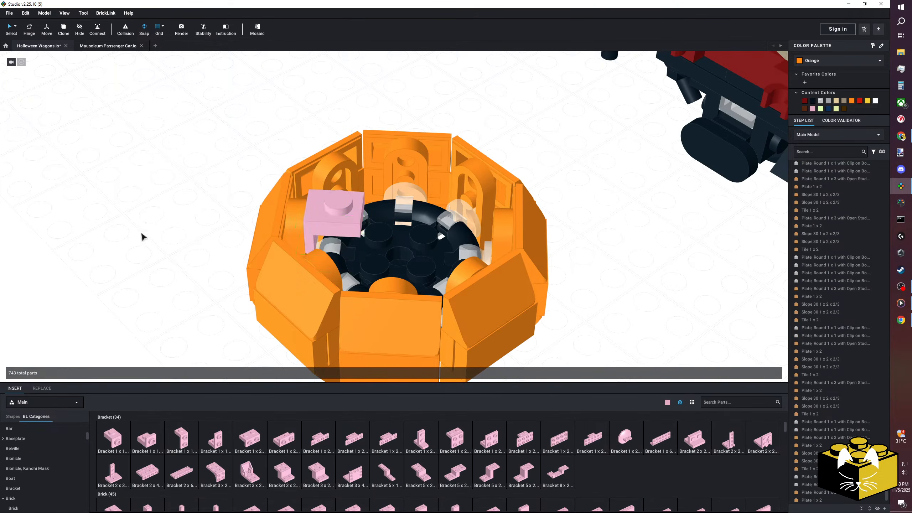
pyautogui.scroll(-10, 169, 246)
pyautogui.click(373, 220)
pyautogui.press('Delete')
# Place a 2 x 2 round brick on the centre studs of the round frame inside the pumpkin.
pyautogui.moveTo(312, 262); pyautogui.dragTo(296, 294, button='right')
pyautogui.scroll(4, 306, 278)
pyautogui.scroll(4, 295, 294)
pyautogui.scroll(-2, 32, 466)
pyautogui.click(36, 446)
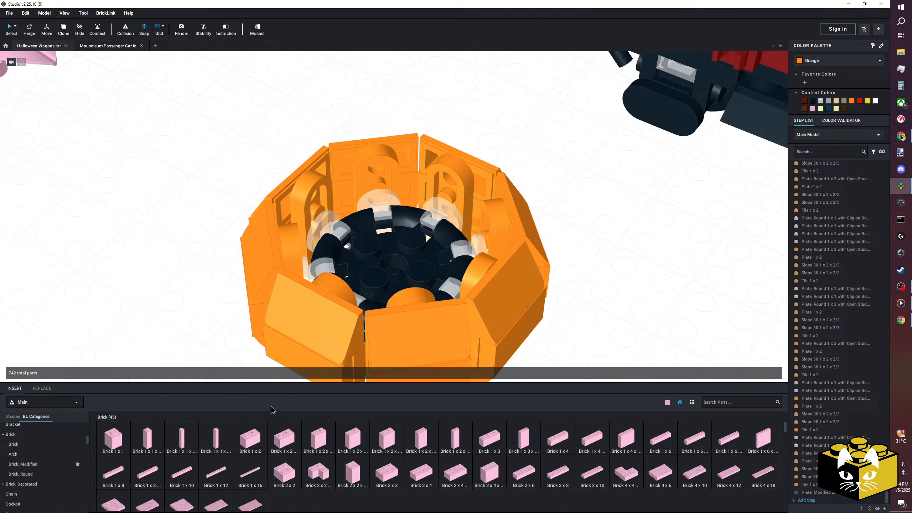
pyautogui.click(21, 474)
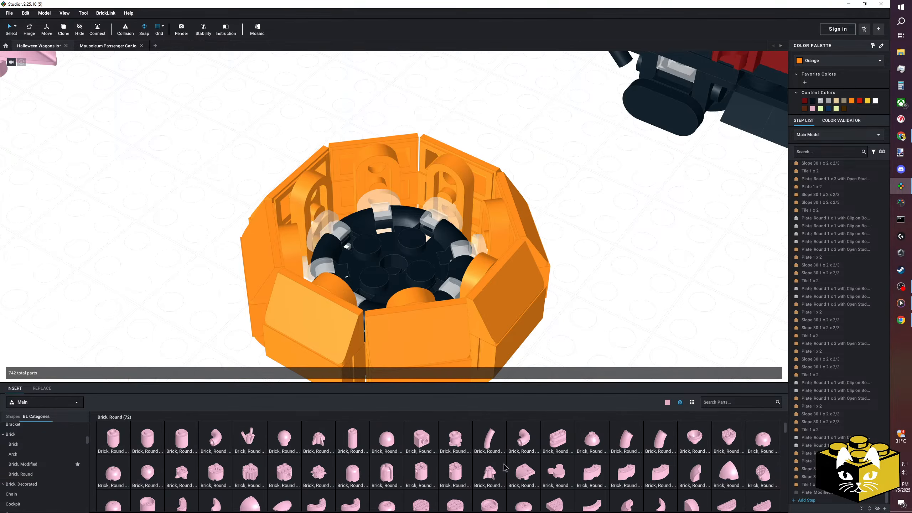
pyautogui.click(209, 479)
pyautogui.click(390, 218)
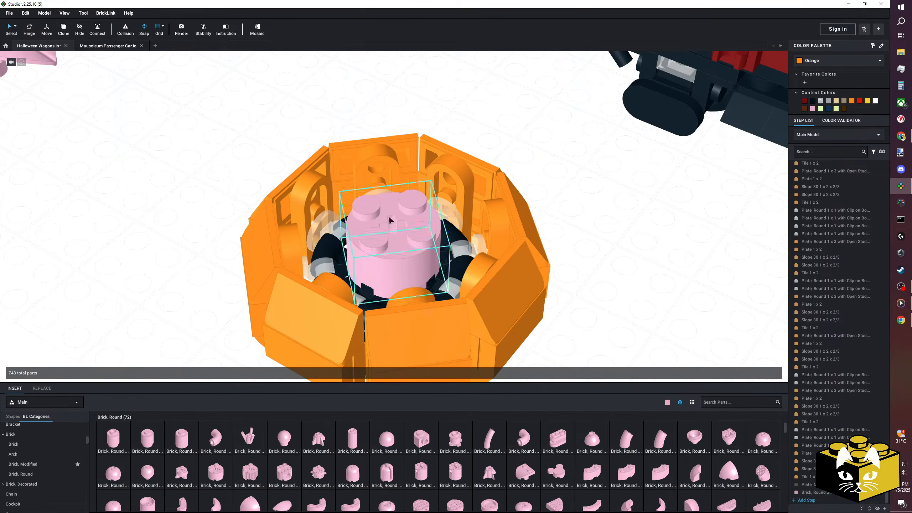
pyautogui.scroll(-4, 582, 277)
pyautogui.moveTo(582, 277)
pyautogui.mouseDown(button='right')
pyautogui.moveTo(577, 252)
pyautogui.moveTo(576, 279)
pyautogui.mouseUp(button='right')
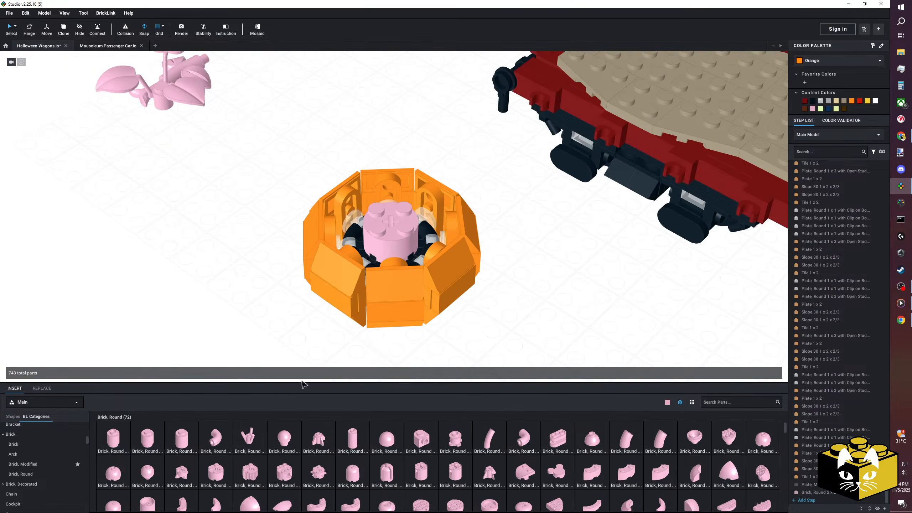
pyautogui.scroll(4, 39, 458)
pyautogui.hotkey('ctrl', 'z')
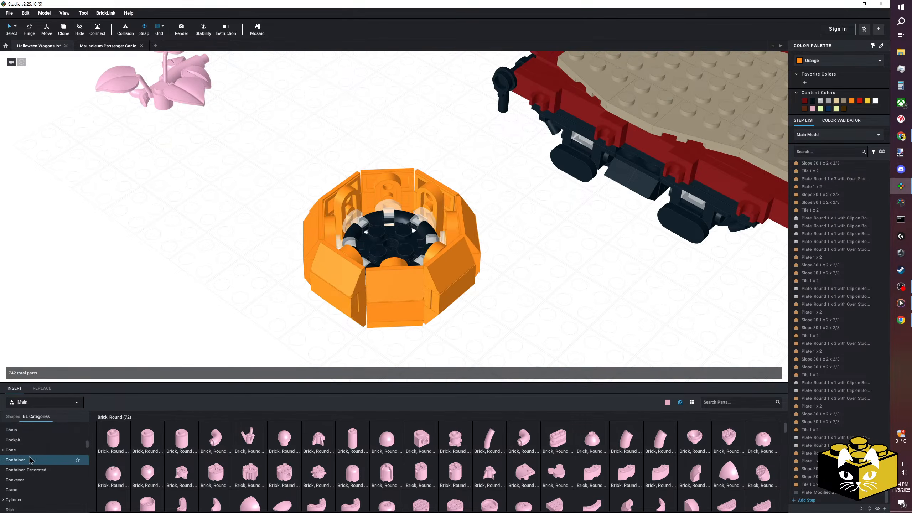
pyautogui.scroll(3, 43, 449)
pyautogui.hotkey('ctrl', 'y')
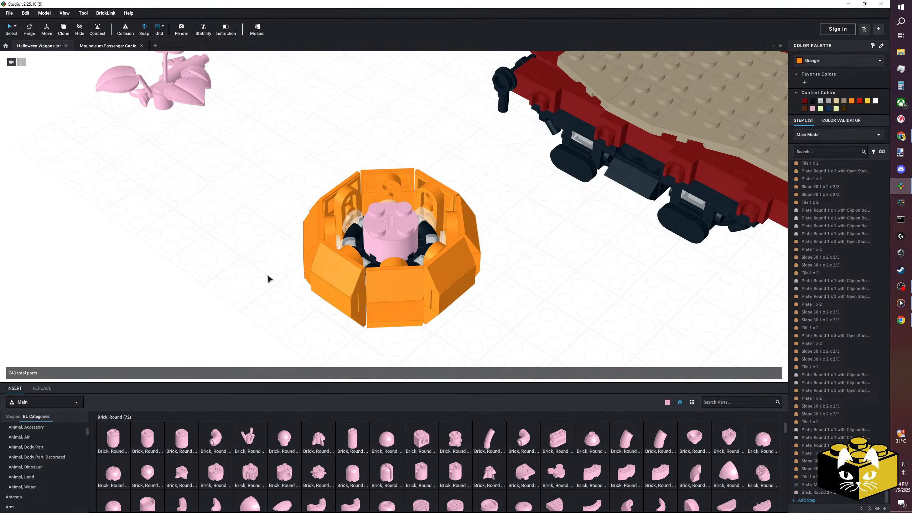
# Place a 4 x 4 inverted dish on the round brick to close the pumpkin's top, and colour it Orange.
pyautogui.scroll(-5, 99, 444)
pyautogui.scroll(-4, 61, 448)
pyautogui.scroll(-6, 57, 449)
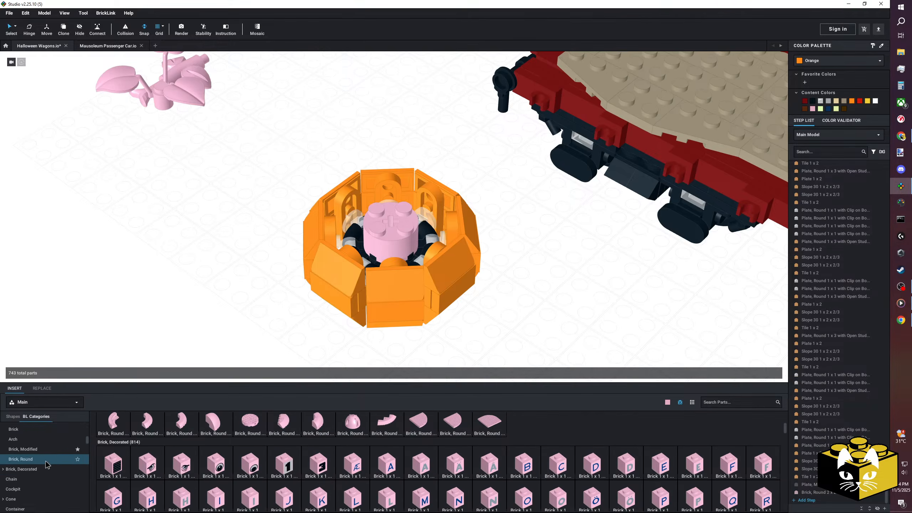
pyautogui.click(43, 489)
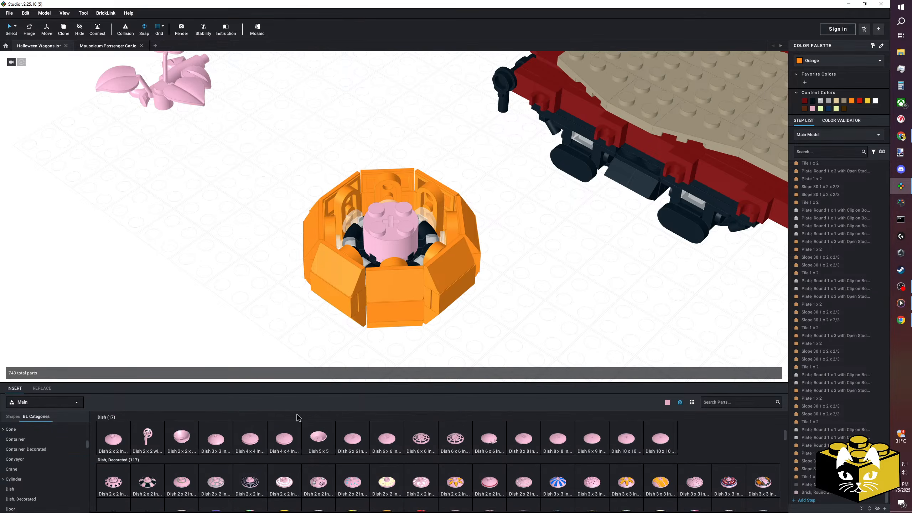
pyautogui.moveTo(276, 443); pyautogui.dragTo(397, 206)
pyautogui.moveTo(396, 205); pyautogui.dragTo(398, 192, button='right')
pyautogui.scroll(-3, 451, 291)
pyautogui.click(454, 298)
pyautogui.moveTo(454, 299); pyautogui.dragTo(472, 305, button='right')
pyautogui.click(393, 216)
pyautogui.click(852, 101)
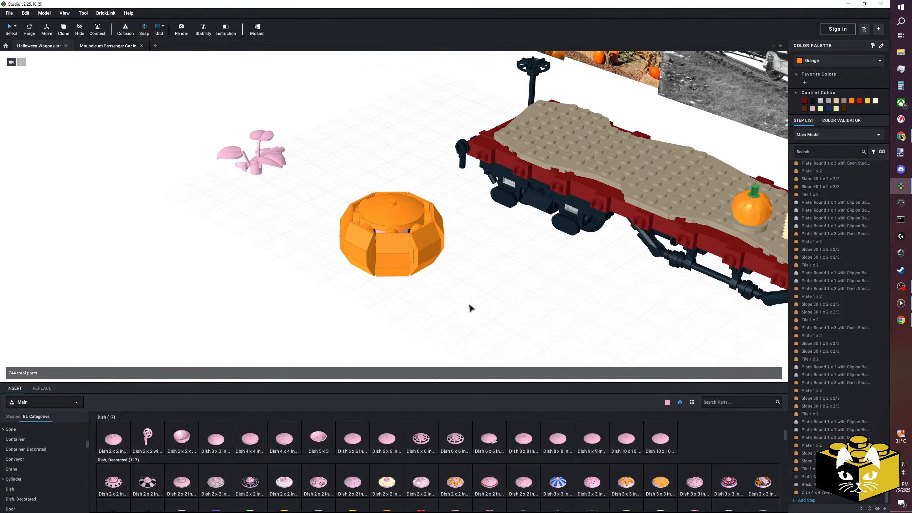
# Attach a 2 x 2 round plate with axle hole to the centre of the pumpkin's underside.
pyautogui.scroll(3, 424, 256)
pyautogui.click(413, 247)
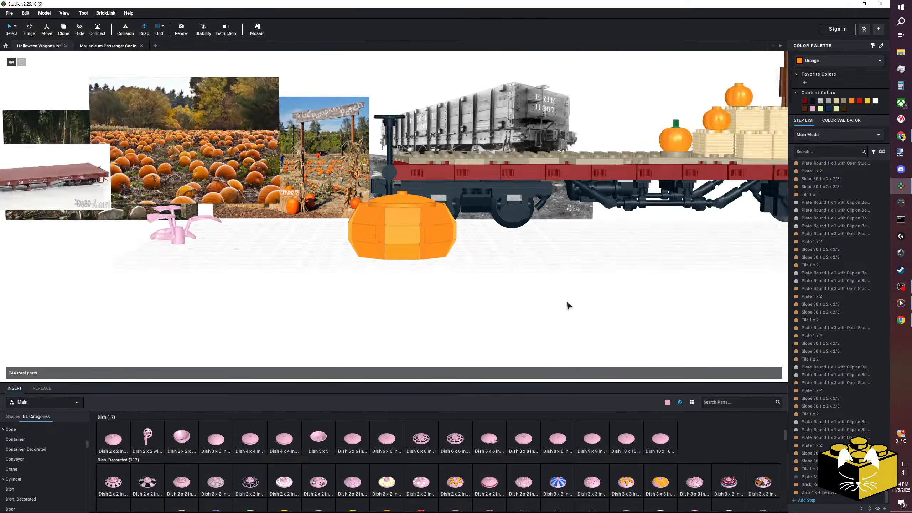
pyautogui.scroll(4, 554, 291)
pyautogui.scroll(7, 48, 467)
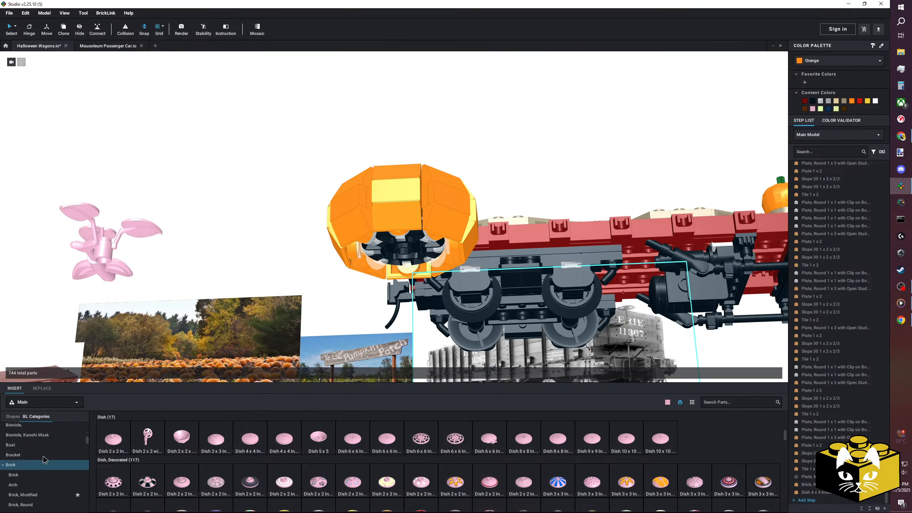
pyautogui.scroll(3, 42, 447)
pyautogui.click(31, 449)
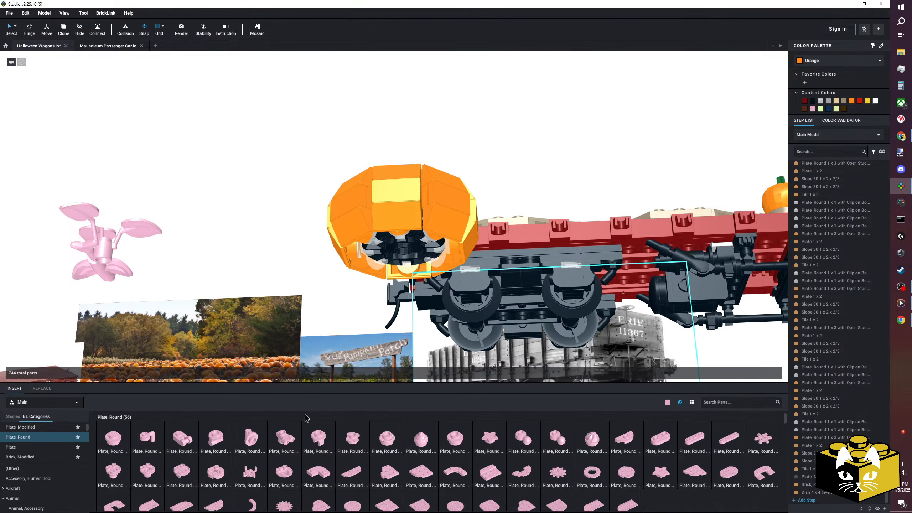
pyautogui.click(220, 468)
pyautogui.click(406, 250)
pyautogui.moveTo(407, 250); pyautogui.dragTo(375, 267, button='right')
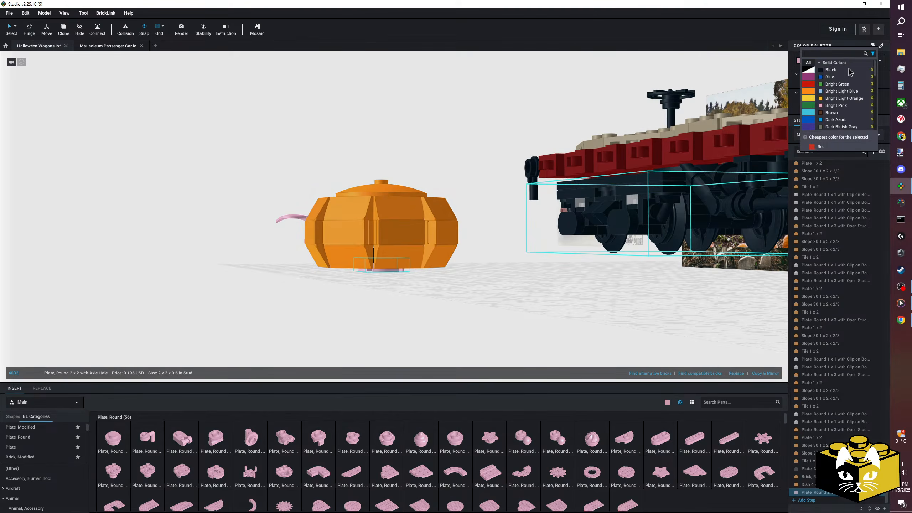
# Colour the round plate under the pumpkin Dark Tan.
pyautogui.click(815, 63)
pyautogui.scroll(-3, 845, 97)
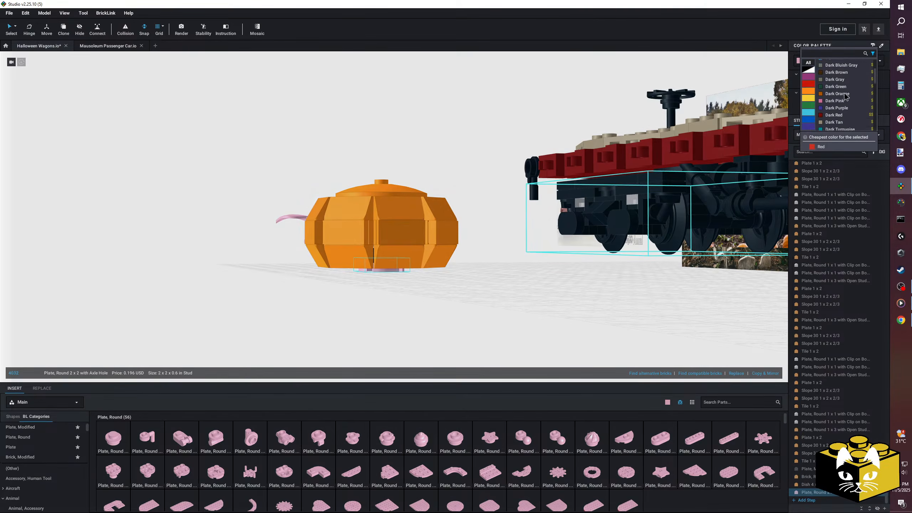
pyautogui.click(835, 96)
pyautogui.click(423, 329)
pyautogui.moveTo(454, 253); pyautogui.dragTo(442, 283, button='right')
pyautogui.moveTo(451, 179); pyautogui.dragTo(303, 285)
pyautogui.click(316, 290)
pyautogui.moveTo(345, 291); pyautogui.dragTo(485, 269, button='right')
pyautogui.scroll(4, 439, 294)
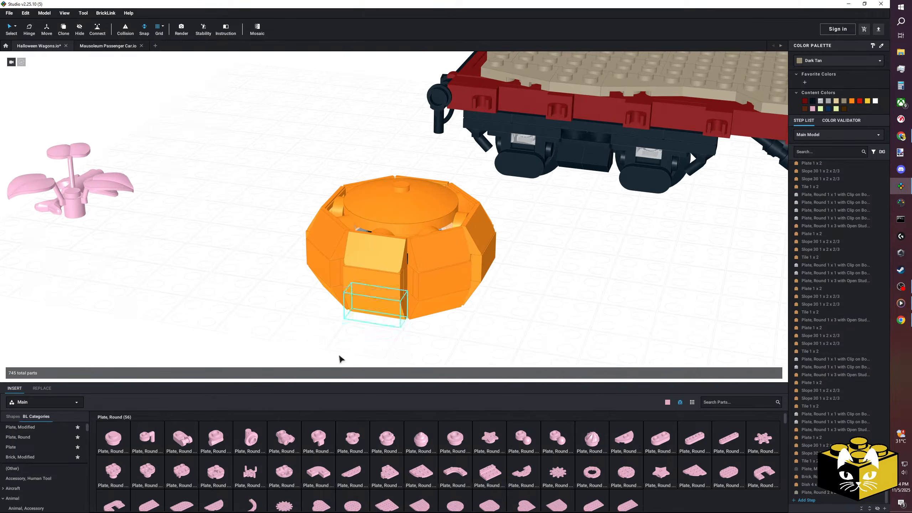
# Place a 1 x 1 round plant plate with three leaves beside the pumpkin and stand a curled vine part on it.
pyautogui.scroll(-10, 41, 457)
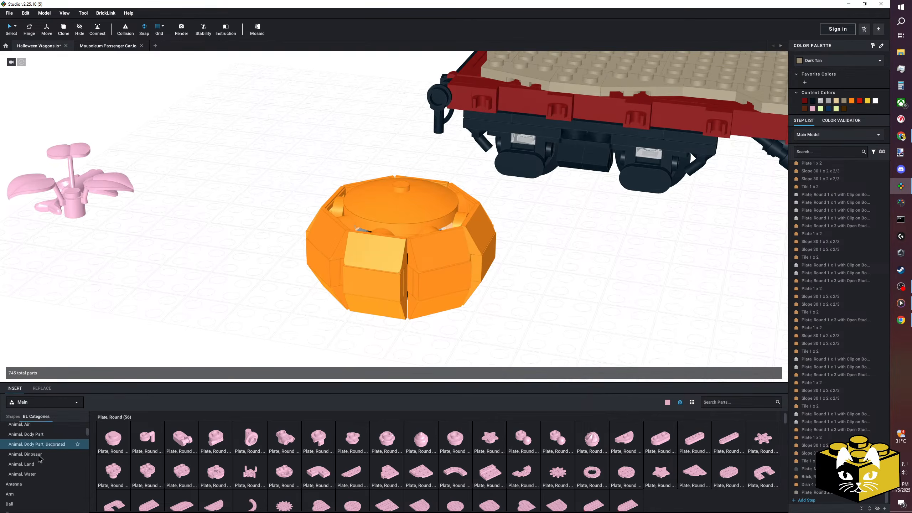
pyautogui.scroll(15, 41, 456)
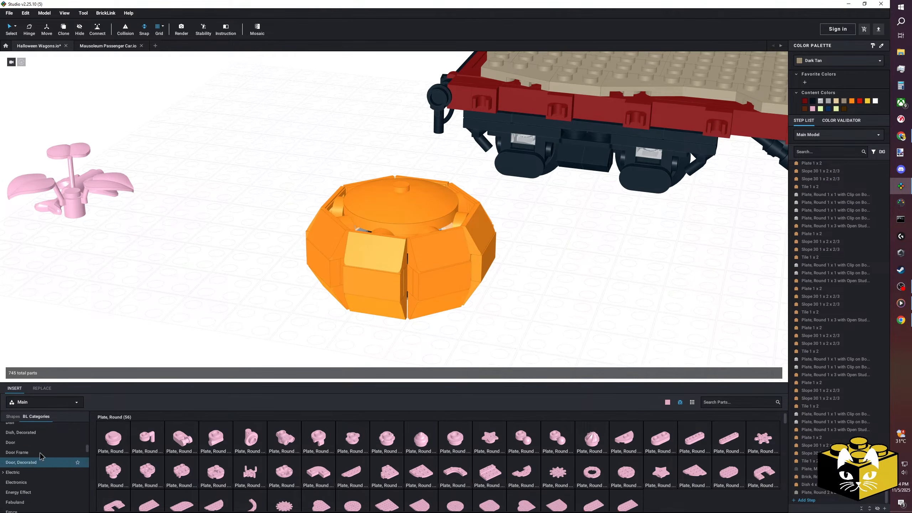
pyautogui.scroll(-3, 39, 456)
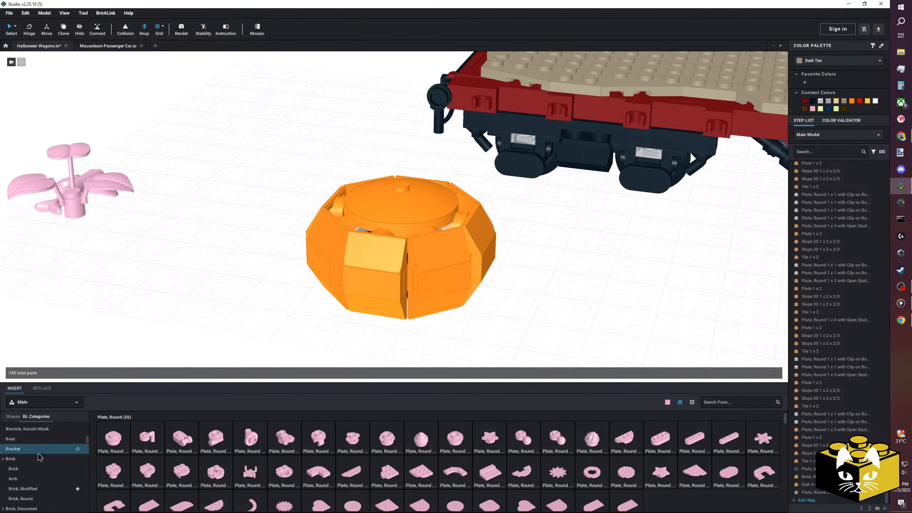
pyautogui.scroll(-15, 40, 457)
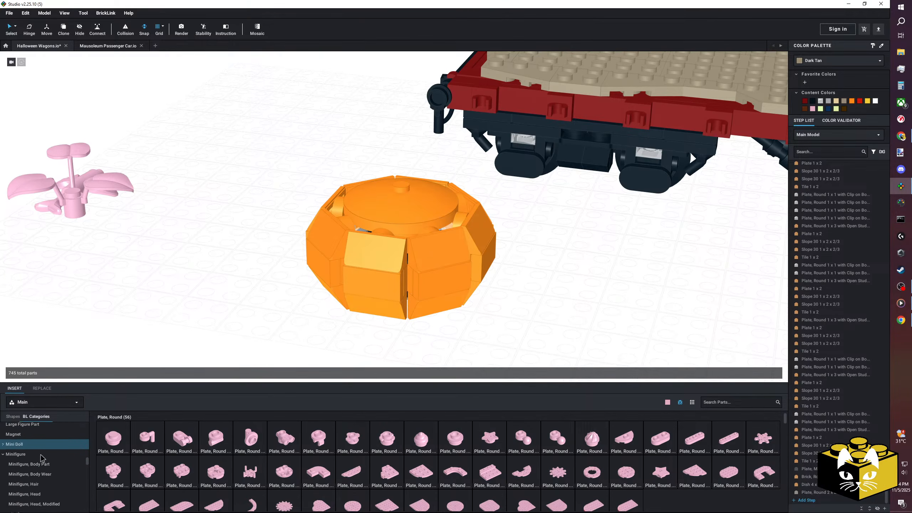
pyautogui.scroll(-3, 43, 455)
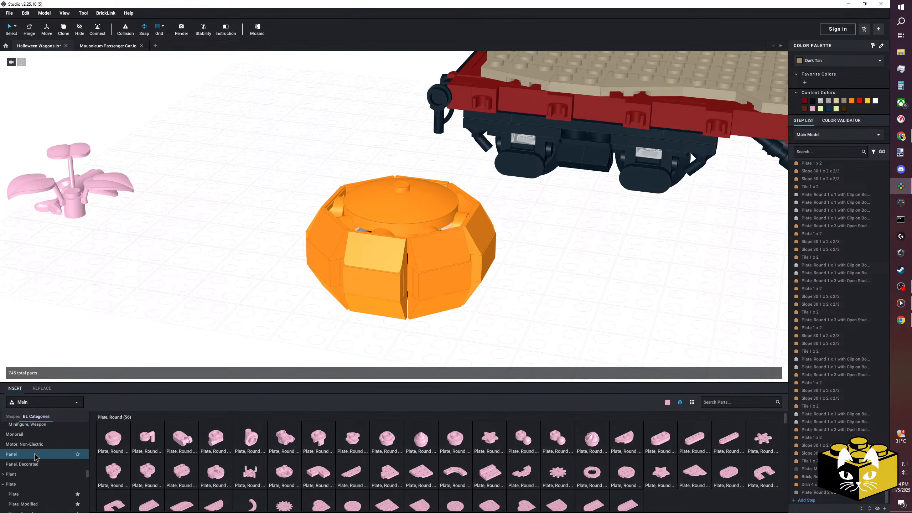
pyautogui.click(14, 454)
pyautogui.click(27, 483)
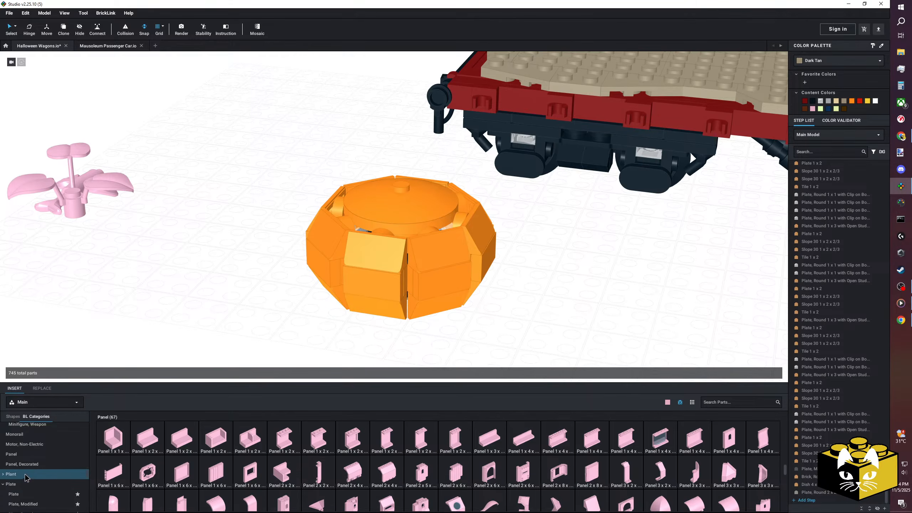
pyautogui.click(11, 474)
pyautogui.scroll(2, 244, 380)
pyautogui.moveTo(154, 444); pyautogui.dragTo(183, 256)
pyautogui.moveTo(235, 469); pyautogui.dragTo(183, 238)
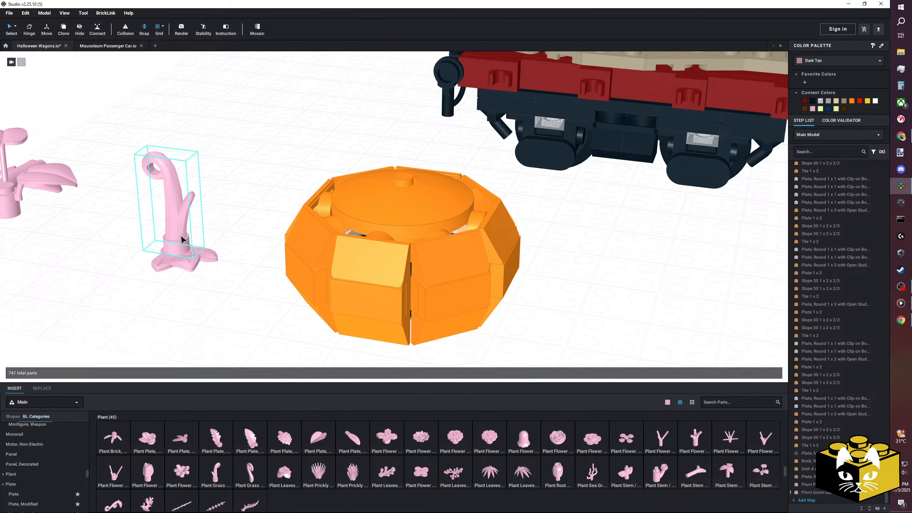
# Try the leaf plate with the curled vine on top of the pumpkin and delete the vine.
pyautogui.moveTo(124, 224); pyautogui.dragTo(396, 181)
pyautogui.scroll(-1, 317, 225)
pyautogui.scroll(-2, 317, 226)
pyautogui.click(247, 256)
pyautogui.moveTo(248, 257); pyautogui.dragTo(287, 302, button='right')
pyautogui.click(395, 194)
pyautogui.press('Delete')
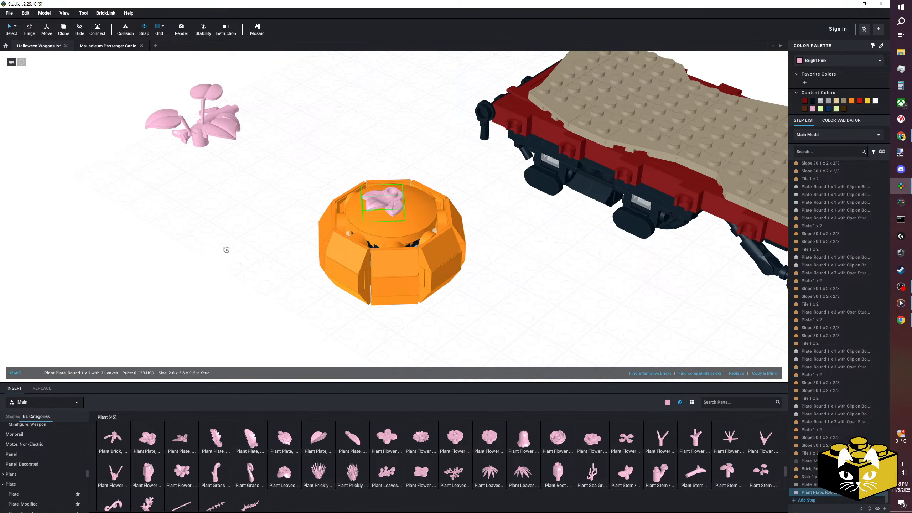
# Move the leaf plate off the pumpkin's lid and place a curled vine part beside it.
pyautogui.moveTo(210, 255); pyautogui.dragTo(218, 255)
pyautogui.click(249, 251)
pyautogui.moveTo(220, 484); pyautogui.dragTo(267, 256)
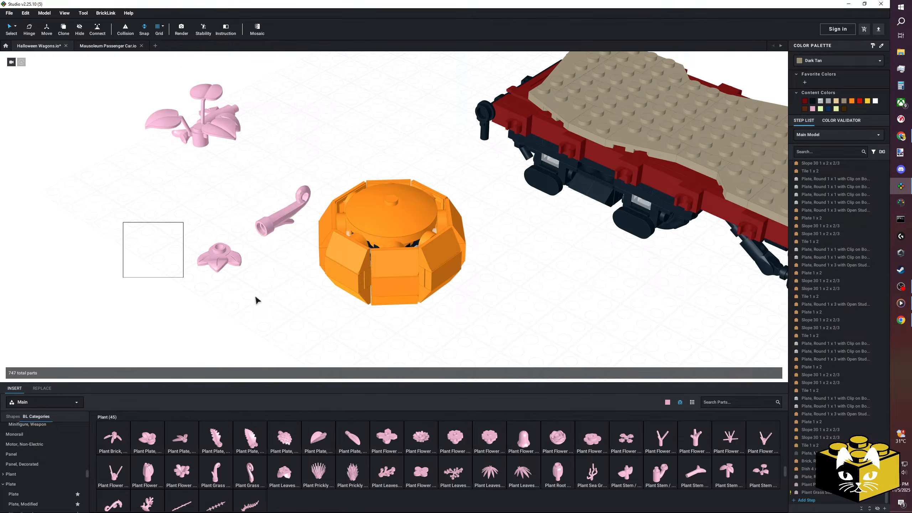
# Place a 1 x 1 round plate with bar handle on the dish's centre stud and put the leaf plate on it.
pyautogui.scroll(2, 256, 300)
pyautogui.scroll(-2, 47, 495)
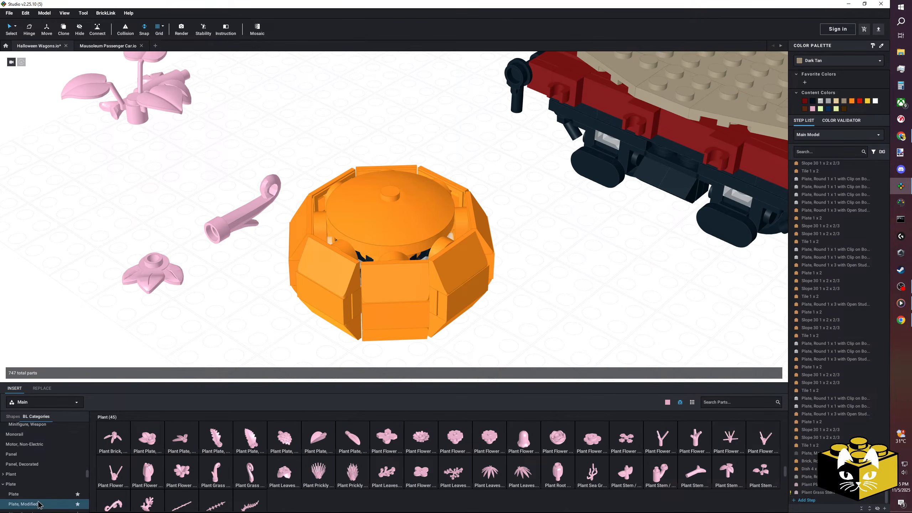
pyautogui.click(25, 475)
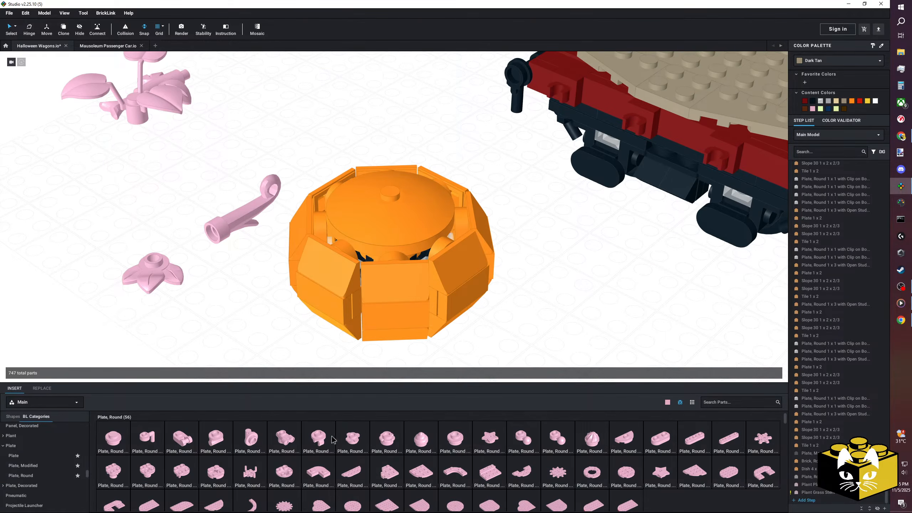
pyautogui.moveTo(190, 442); pyautogui.dragTo(399, 190)
pyautogui.click(156, 282)
pyautogui.moveTo(156, 282); pyautogui.dragTo(381, 179)
# Clip a 1 x 1 round plate with clip on bottom to the bar handle and attach the curled vine to it.
pyautogui.click(221, 232)
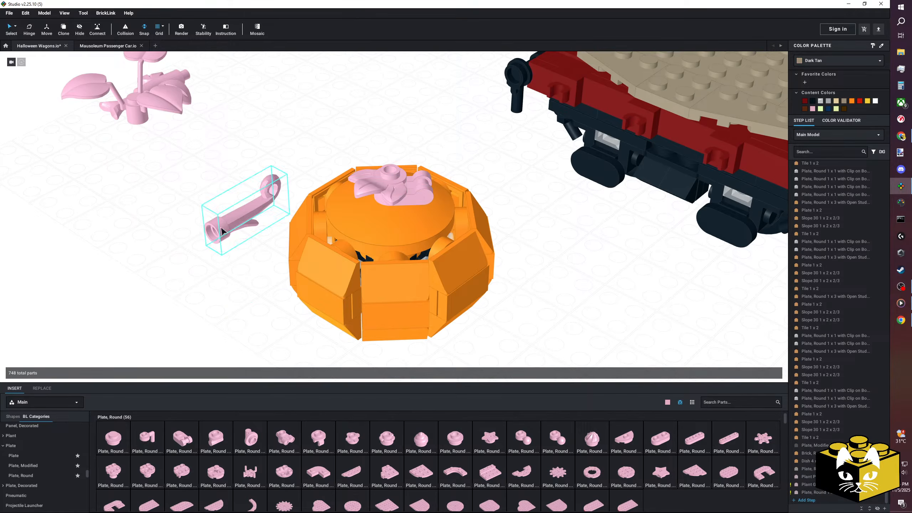
pyautogui.moveTo(314, 446); pyautogui.dragTo(457, 199)
pyautogui.moveTo(279, 200); pyautogui.dragTo(443, 193)
pyautogui.moveTo(443, 193); pyautogui.dragTo(429, 162, button='right')
pyautogui.click(420, 163)
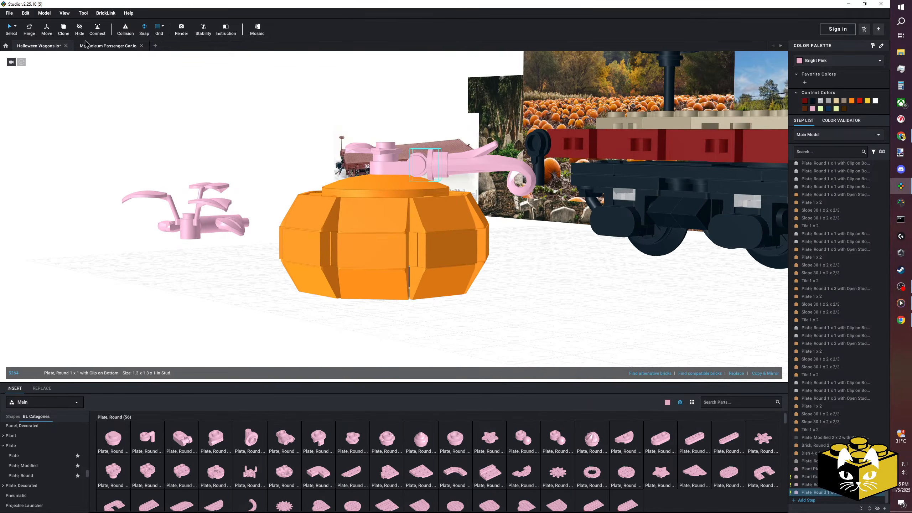
# Tilt the clip plate and its vine down over the pumpkin's edge with the Hinge tool.
pyautogui.click(31, 32)
pyautogui.moveTo(333, 151); pyautogui.dragTo(340, 171, button='right')
pyautogui.moveTo(364, 172); pyautogui.dragTo(361, 185)
pyautogui.click(200, 230)
pyautogui.moveTo(200, 230); pyautogui.dragTo(60, 87, button='right')
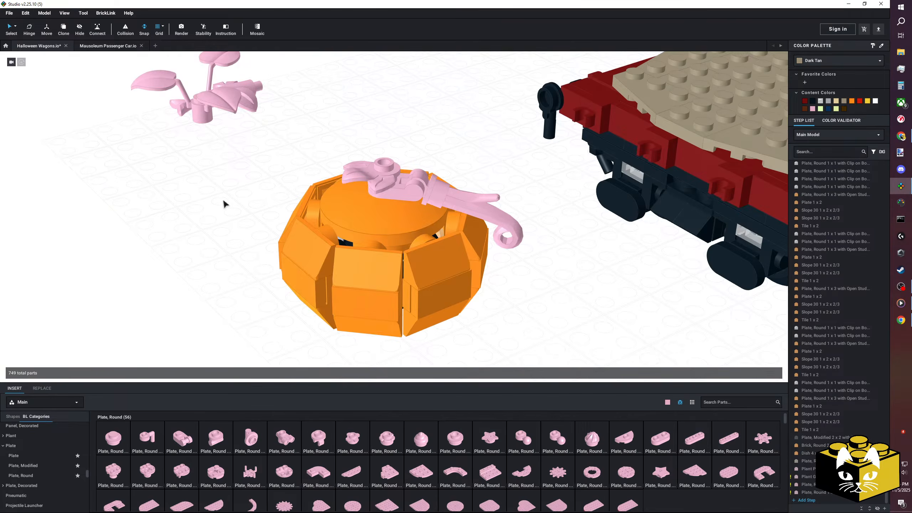
# Colour the three-leaf plate on top of the pumpkin Green.
pyautogui.scroll(-3, 223, 201)
pyautogui.moveTo(243, 208)
pyautogui.mouseDown(button='right')
pyautogui.moveTo(231, 198)
pyautogui.moveTo(247, 206)
pyautogui.mouseUp(button='right')
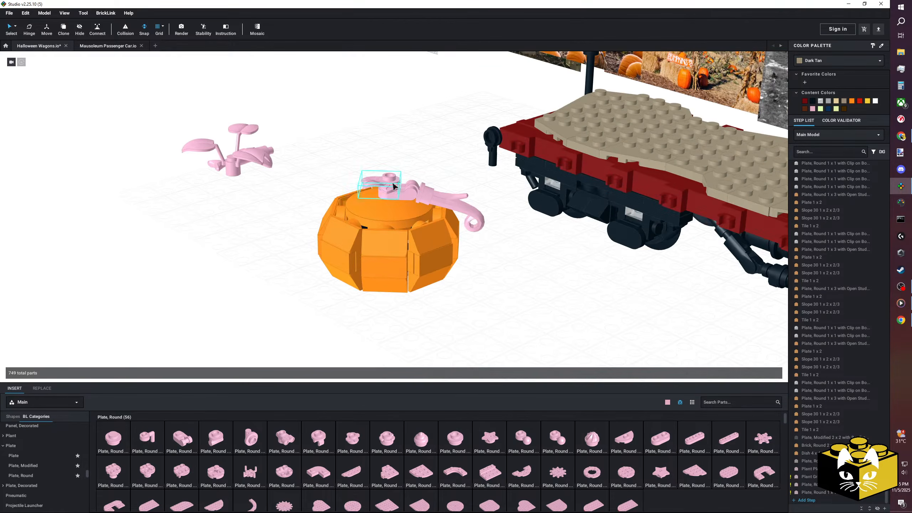
pyautogui.click(832, 66)
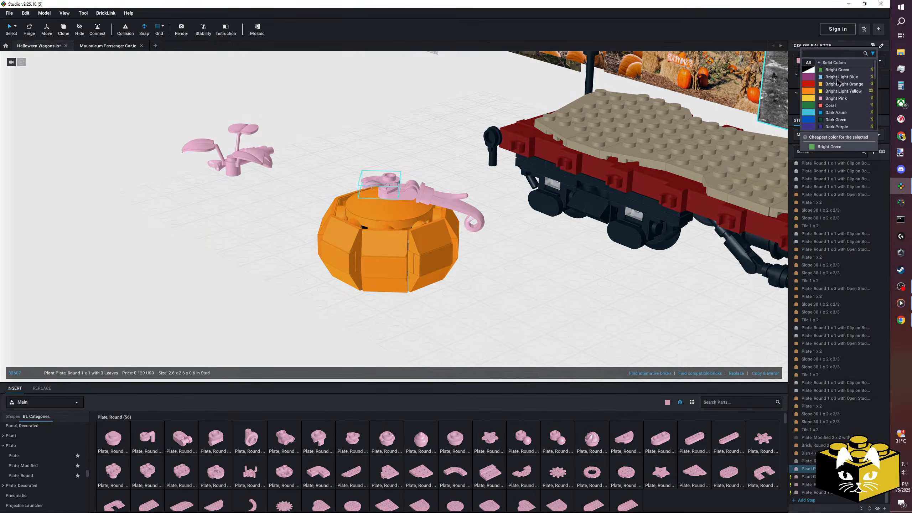
pyautogui.scroll(-3, 842, 84)
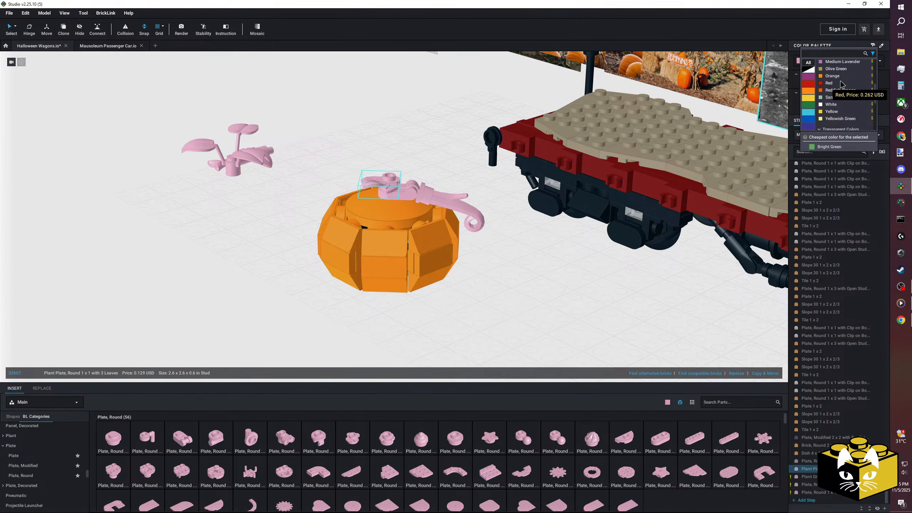
pyautogui.scroll(-1, 841, 84)
pyautogui.scroll(2, 840, 83)
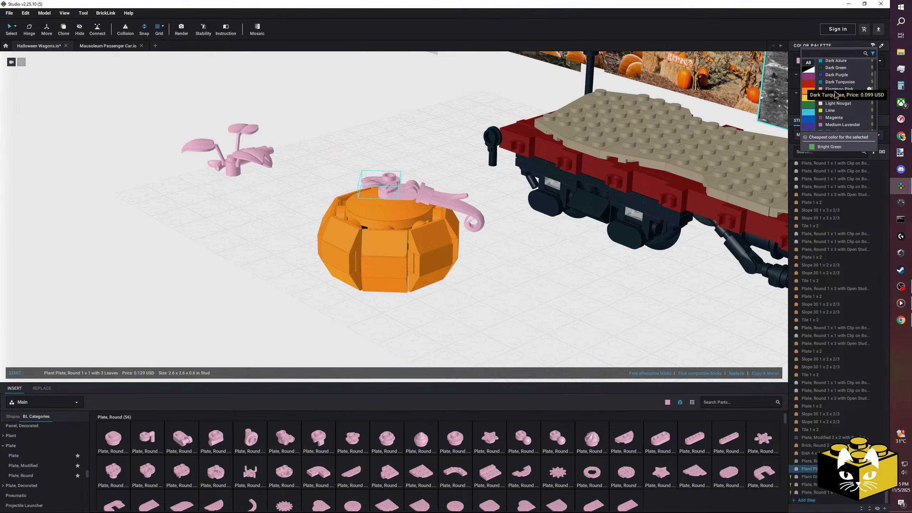
pyautogui.click(834, 96)
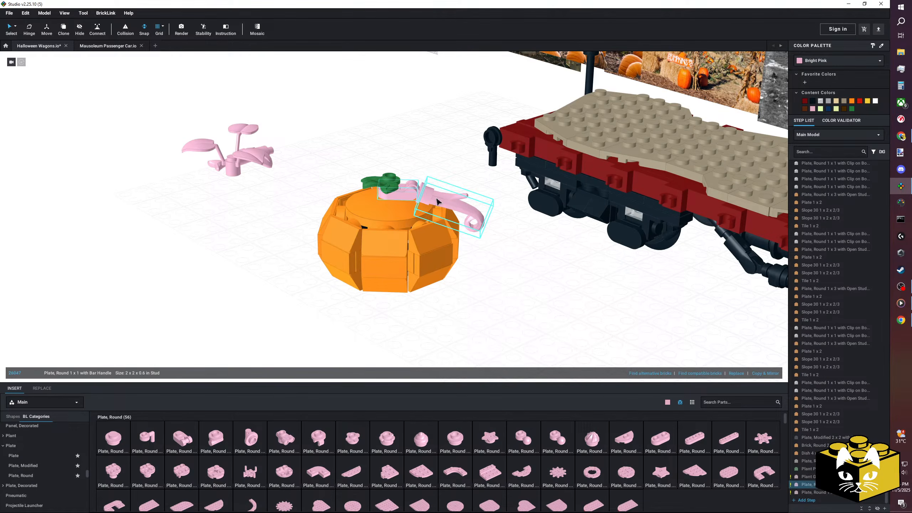
# Colour the bar-handle plate and the curled vine Green, and the clip plate between them Trans-Clear.
pyautogui.click(417, 190)
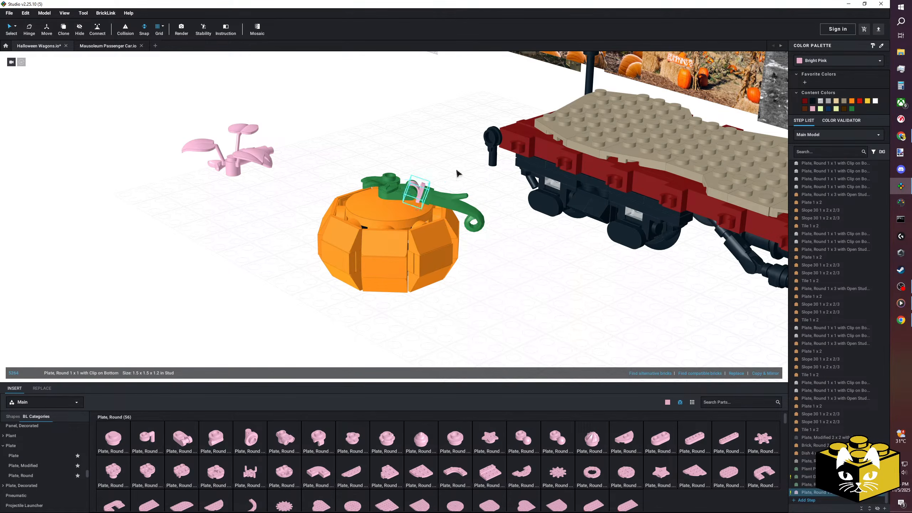
pyautogui.click(820, 61)
pyautogui.click(830, 84)
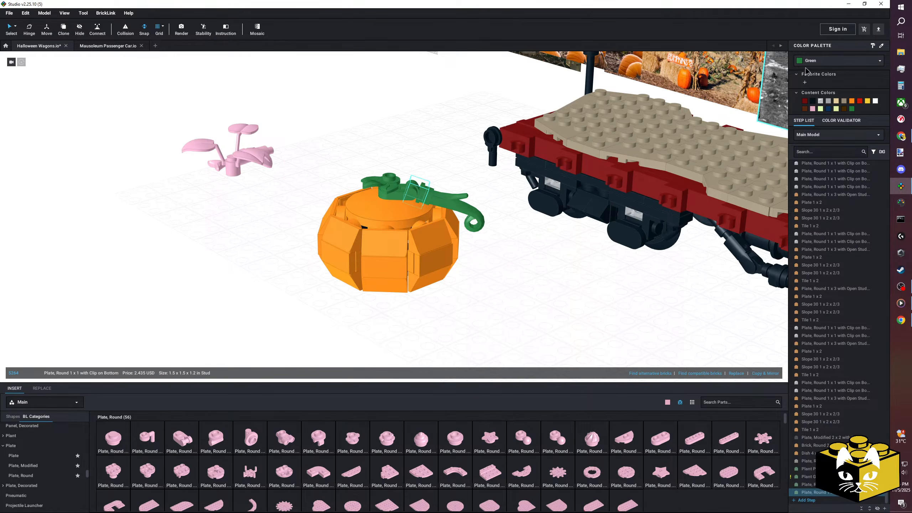
pyautogui.click(817, 58)
pyautogui.click(827, 116)
pyautogui.scroll(-5, 544, 290)
pyautogui.moveTo(544, 290); pyautogui.dragTo(516, 304, button='right')
pyautogui.scroll(5, 514, 298)
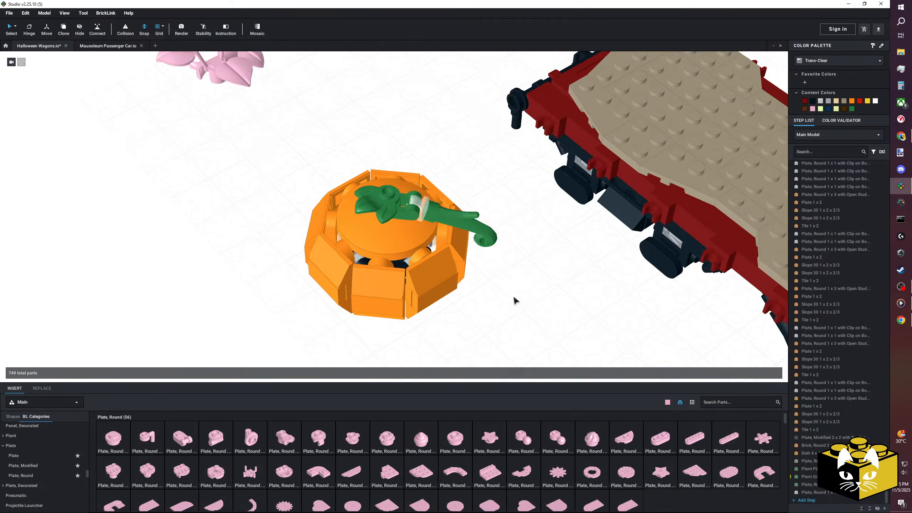
# Select the whole large pumpkin with its leaves and vine and move it onto the wagon deck beside the brake wheel.
pyautogui.scroll(-4, 515, 298)
pyautogui.moveTo(448, 291); pyautogui.dragTo(426, 296, button='right')
pyautogui.moveTo(279, 156); pyautogui.dragTo(427, 293)
pyautogui.moveTo(427, 293); pyautogui.dragTo(451, 265, button='right')
pyautogui.scroll(5, 451, 265)
pyautogui.moveTo(368, 305); pyautogui.dragTo(390, 235)
pyautogui.scroll(-3, 390, 235)
pyautogui.moveTo(391, 234); pyautogui.dragTo(256, 261, button='right')
pyautogui.moveTo(390, 235); pyautogui.dragTo(305, 256)
pyautogui.moveTo(305, 256); pyautogui.dragTo(377, 237, button='right')
pyautogui.moveTo(377, 237); pyautogui.dragTo(228, 318)
pyautogui.moveTo(228, 318); pyautogui.dragTo(274, 194, button='right')
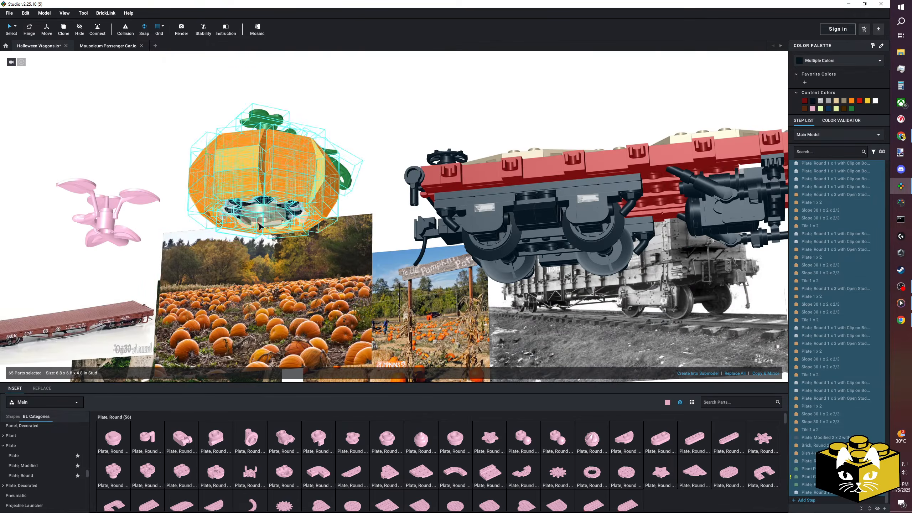
pyautogui.moveTo(274, 194); pyautogui.dragTo(350, 145)
pyautogui.moveTo(350, 145); pyautogui.dragTo(323, 287, button='right')
pyautogui.moveTo(323, 287); pyautogui.dragTo(370, 247)
pyautogui.moveTo(370, 247); pyautogui.dragTo(327, 246, button='right')
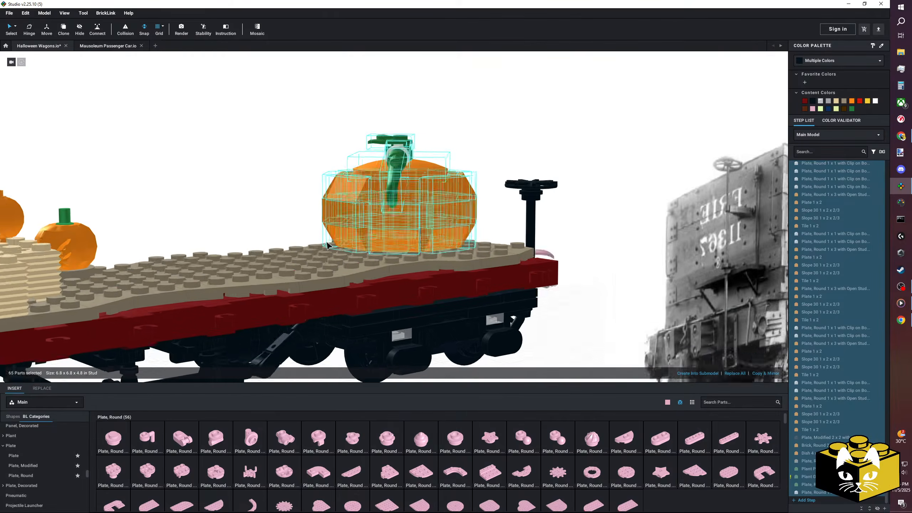
# Attach the underside of the large pumpkin to the deck plate beside the brake wheel with the Connect tool.
pyautogui.scroll(5, 430, 254)
pyautogui.moveTo(431, 254); pyautogui.dragTo(384, 261, button='right')
pyautogui.scroll(-3, 384, 259)
pyautogui.moveTo(388, 259); pyautogui.dragTo(696, 282)
pyautogui.moveTo(646, 277); pyautogui.dragTo(523, 228, button='right')
pyautogui.moveTo(201, 104); pyautogui.dragTo(413, 274, button='right')
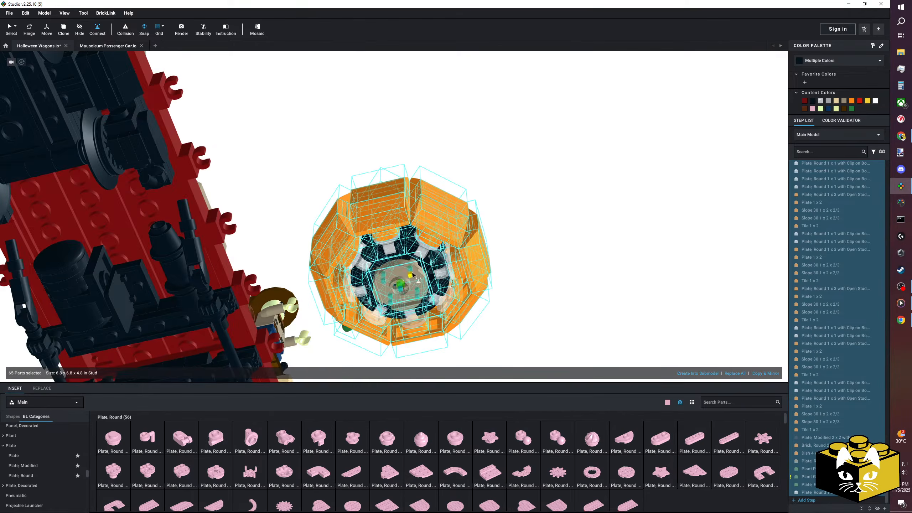
pyautogui.moveTo(423, 166); pyautogui.dragTo(421, 245, button='right')
pyautogui.moveTo(420, 246); pyautogui.dragTo(413, 172, button='middle')
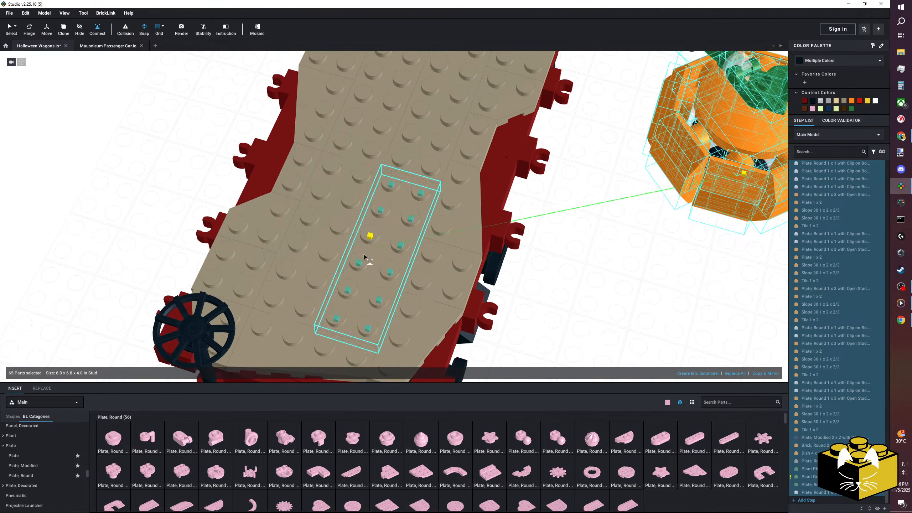
pyautogui.click(369, 255)
pyautogui.moveTo(369, 256); pyautogui.dragTo(409, 253, button='right')
pyautogui.scroll(-3, 409, 253)
pyautogui.click(536, 273)
pyautogui.moveTo(537, 273); pyautogui.dragTo(498, 259, button='right')
pyautogui.scroll(-3, 485, 259)
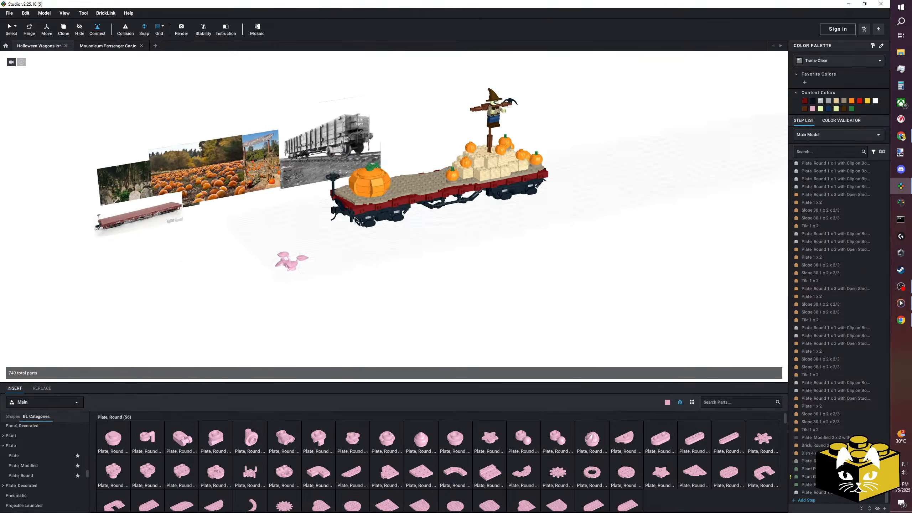
# Find the modified tiles in the parts library and insert a Tile, Modified 1 x 1 with Open O Clip.
pyautogui.scroll(3, 498, 259)
pyautogui.scroll(5, 393, 251)
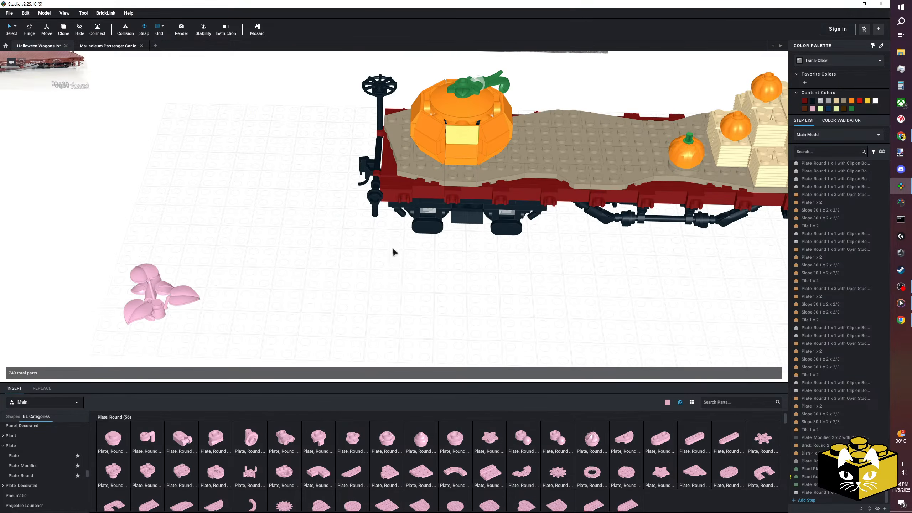
pyautogui.scroll(-3, 22, 464)
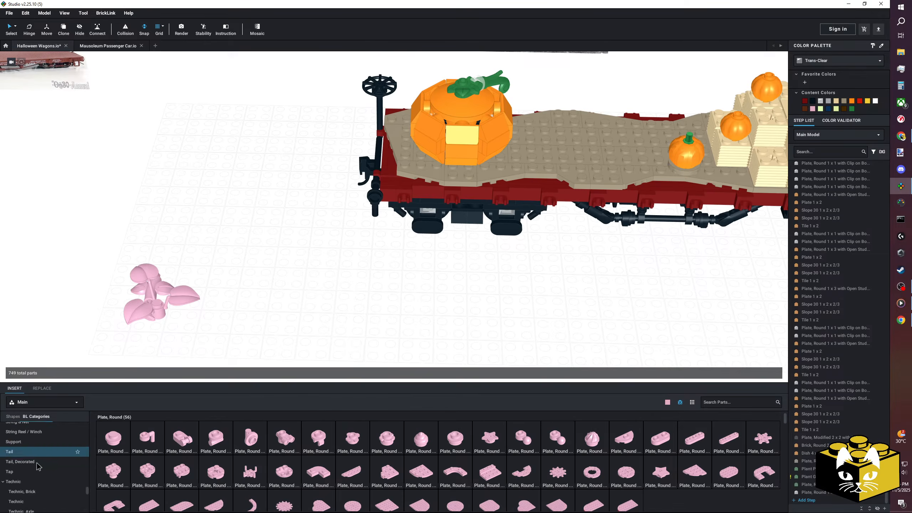
pyautogui.scroll(-3, 43, 464)
pyautogui.scroll(-1, 48, 459)
pyautogui.click(36, 450)
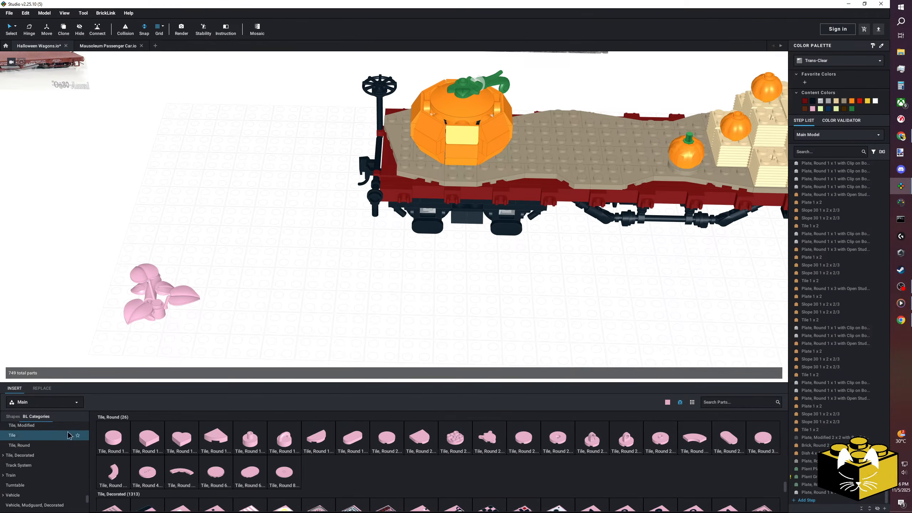
pyautogui.click(65, 431)
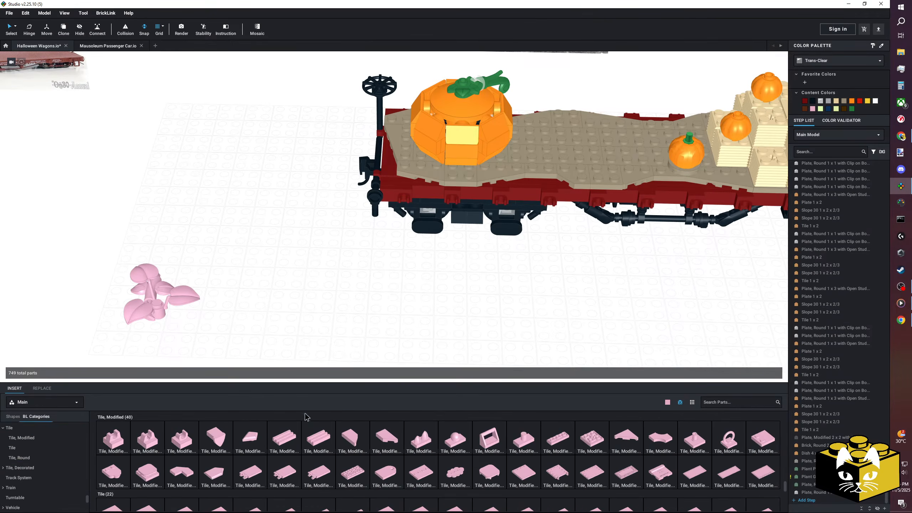
pyautogui.click(180, 445)
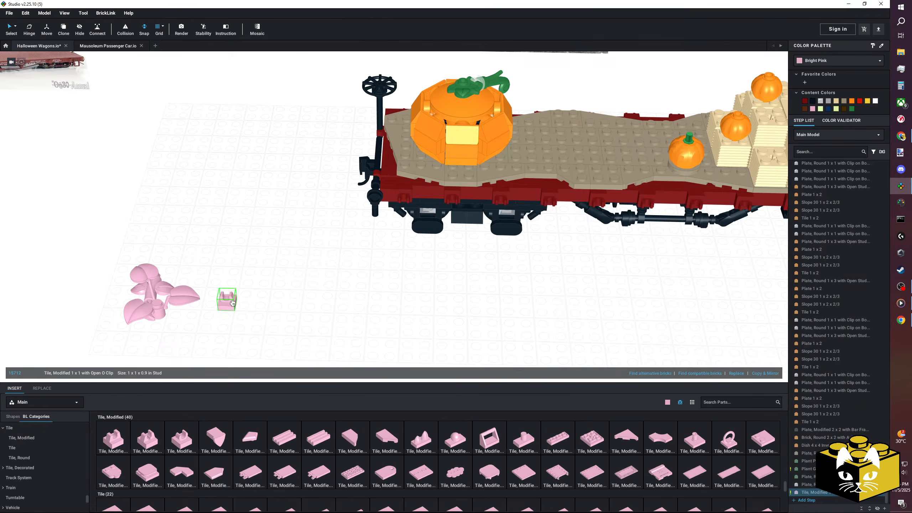
# Attach the clip tile to the end of the loose pink plant's stem and select the whole plant.
pyautogui.moveTo(227, 300); pyautogui.dragTo(329, 281, button='middle')
pyautogui.moveTo(329, 281); pyautogui.dragTo(310, 285, button='right')
pyautogui.scroll(3, 391, 297)
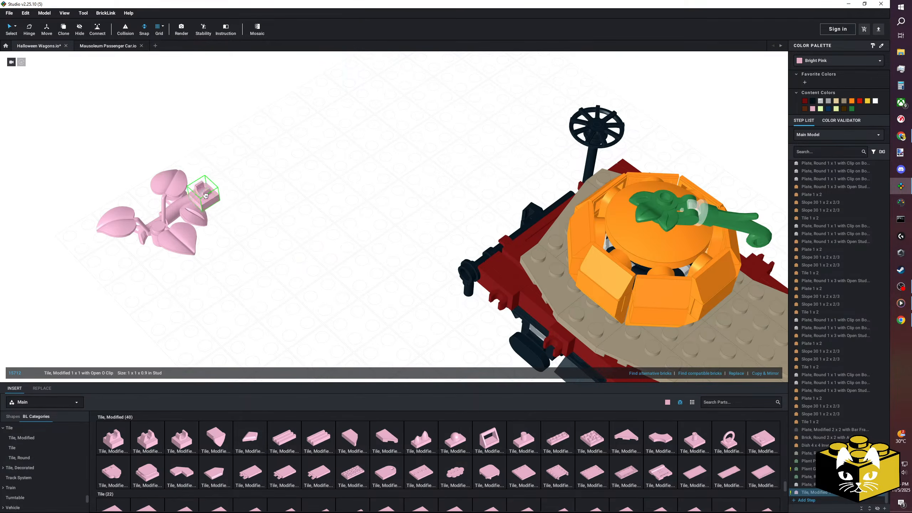
pyautogui.click(203, 198)
pyautogui.click(237, 196)
pyautogui.moveTo(287, 185); pyautogui.dragTo(263, 194, button='right')
pyautogui.moveTo(263, 194); pyautogui.dragTo(373, 221, button='middle')
pyautogui.moveTo(342, 116); pyautogui.dragTo(201, 259)
pyautogui.moveTo(314, 186); pyautogui.dragTo(374, 210)
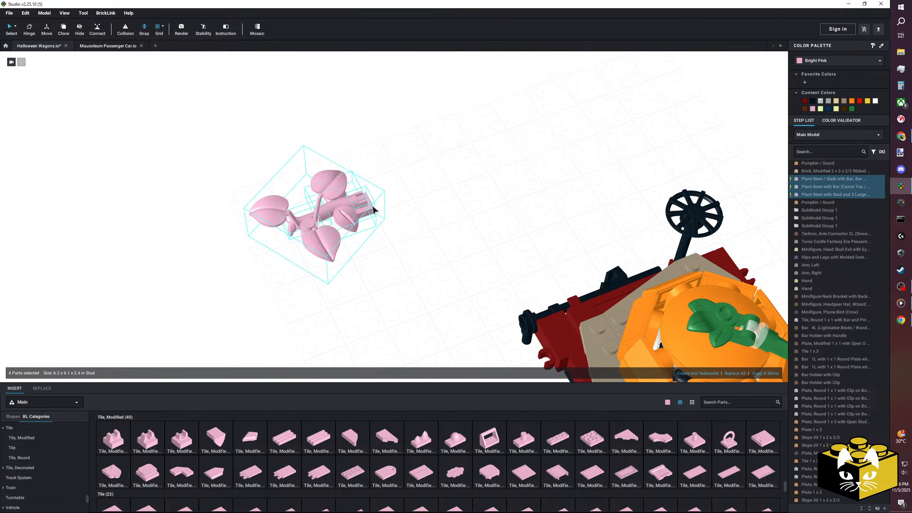
# Colour the clip tile, the plant stems and the three-leaf piece Green.
pyautogui.click(360, 203)
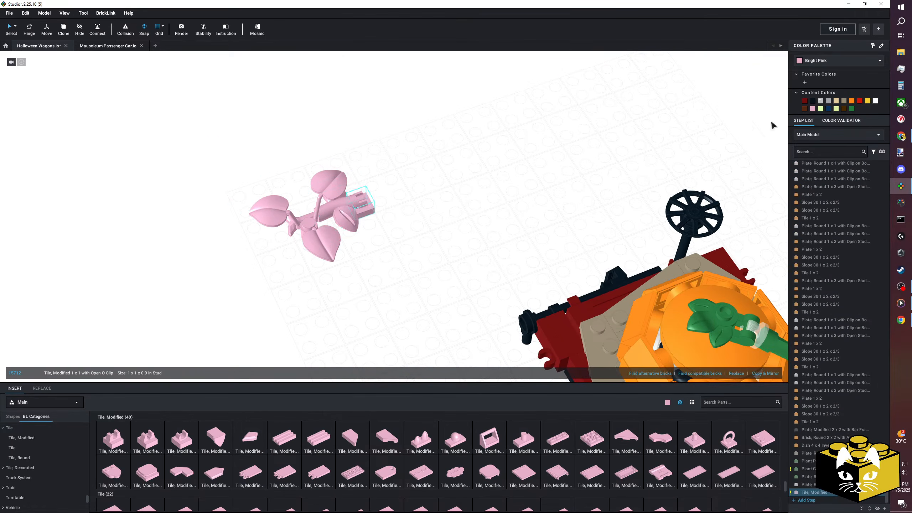
pyautogui.click(817, 63)
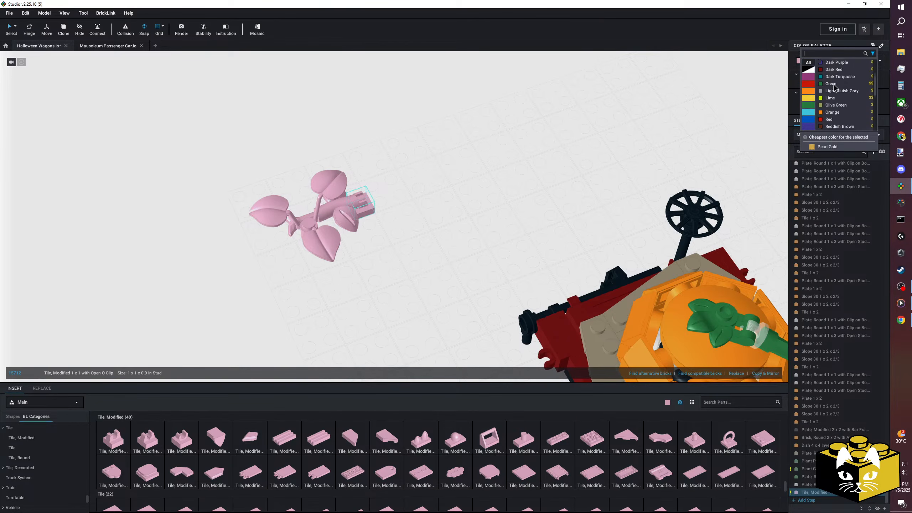
pyautogui.click(831, 79)
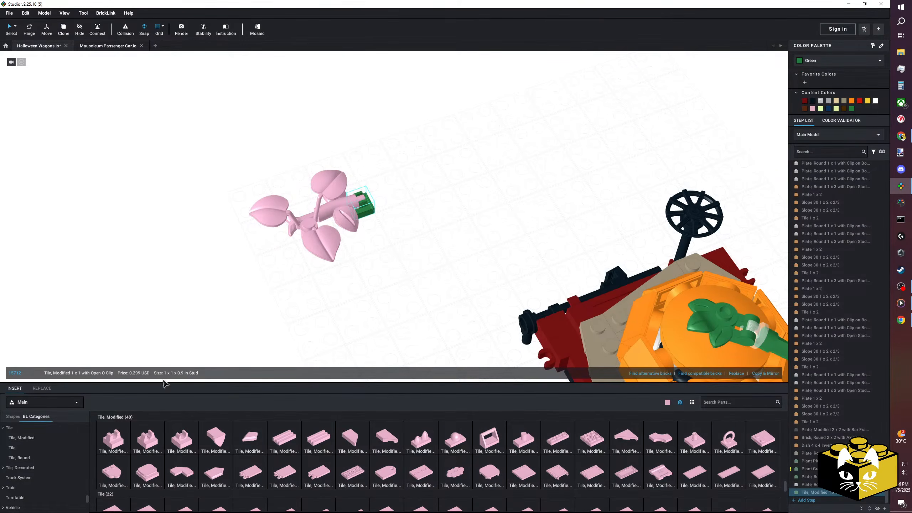
pyautogui.click(301, 221)
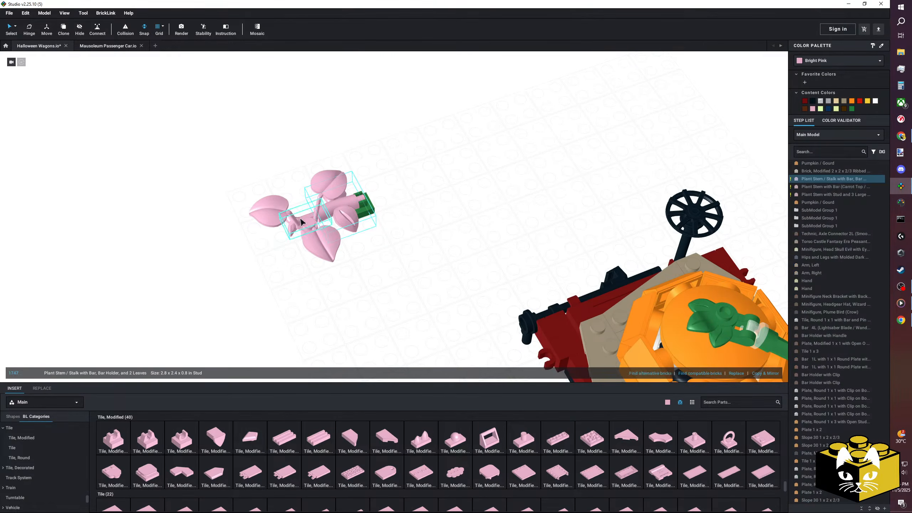
pyautogui.click(551, 178)
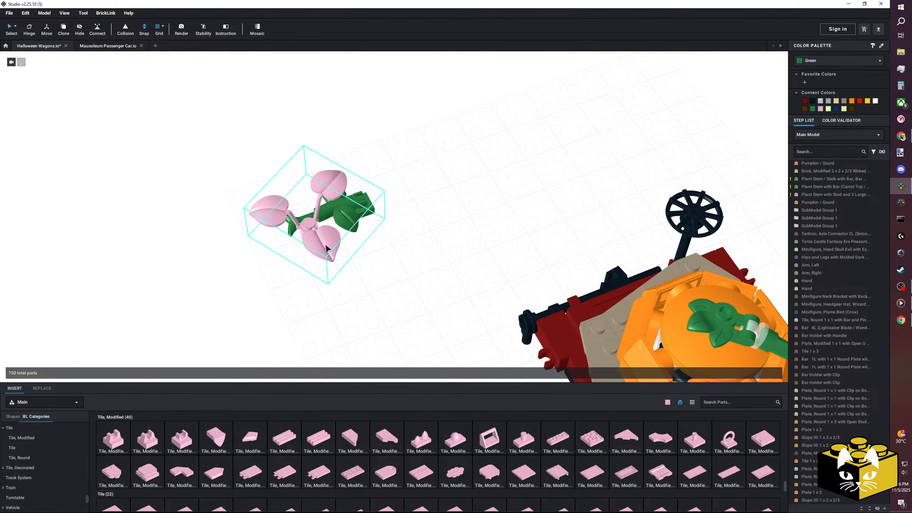
pyautogui.moveTo(313, 242); pyautogui.dragTo(324, 244)
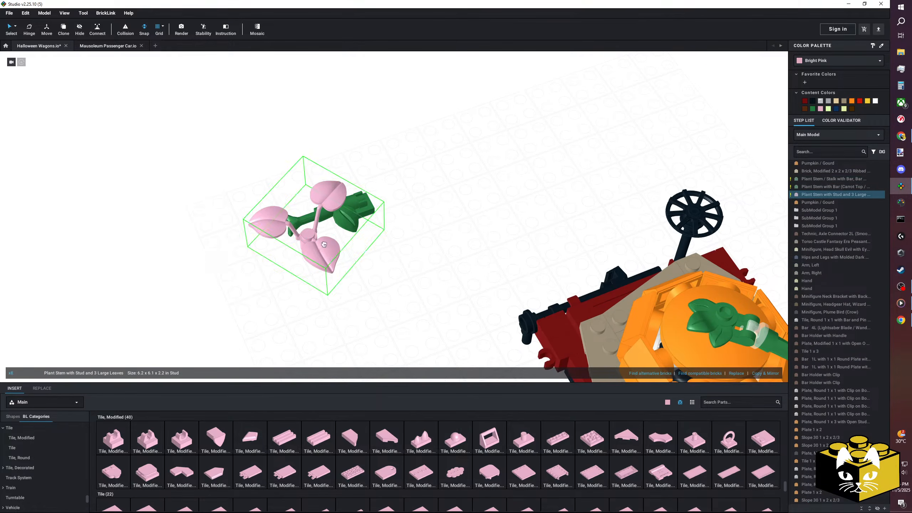
pyautogui.click(812, 108)
# Select the whole green plant, rotate it and place it on the deck beside the large pumpkin.
pyautogui.moveTo(421, 160); pyautogui.dragTo(244, 296)
pyautogui.scroll(-3, 391, 237)
pyautogui.moveTo(361, 212); pyautogui.dragTo(337, 217)
pyautogui.press('Right')
pyautogui.moveTo(406, 230); pyautogui.dragTo(337, 217, button='middle')
pyautogui.moveTo(337, 217); pyautogui.dragTo(314, 189)
pyautogui.moveTo(337, 217); pyautogui.dragTo(314, 189, button='middle')
pyautogui.moveTo(314, 189); pyautogui.dragTo(458, 186)
pyautogui.moveTo(459, 187); pyautogui.dragTo(483, 173, button='right')
pyautogui.moveTo(483, 173); pyautogui.dragTo(402, 269, button='middle')
pyautogui.moveTo(416, 273); pyautogui.dragTo(438, 280, button='right')
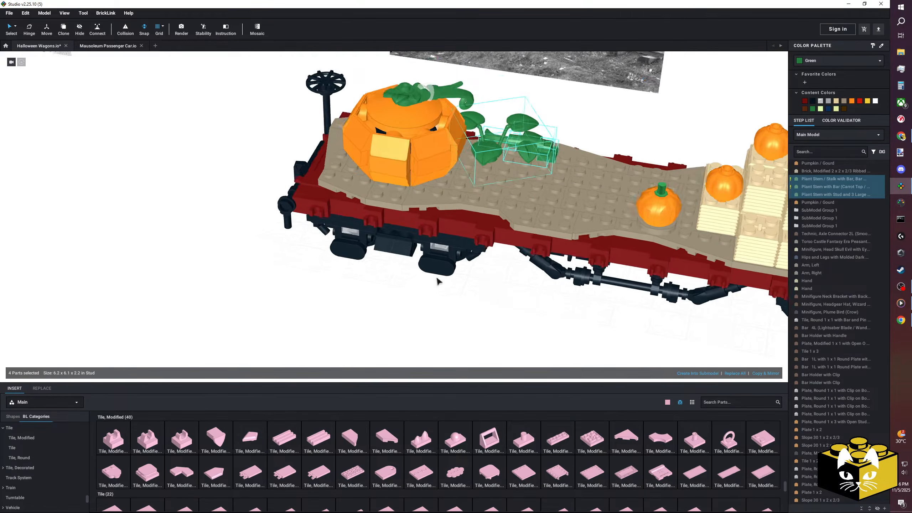
pyautogui.moveTo(438, 281); pyautogui.dragTo(424, 241, button='middle')
pyautogui.moveTo(480, 131); pyautogui.dragTo(475, 135)
# Copy the four-part plant, rotate the pasted copy and place it on the deck near the hay bales.
pyautogui.rightClick(468, 134)
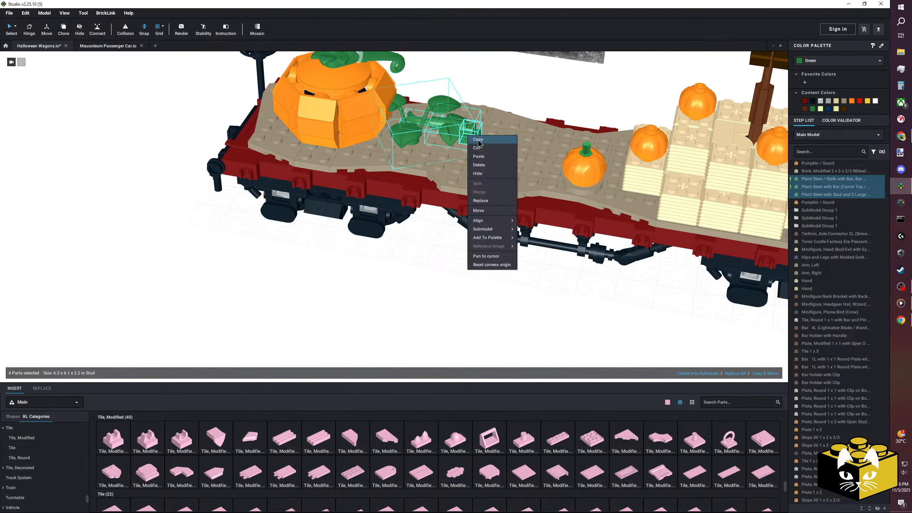
pyautogui.click(481, 140)
pyautogui.rightClick(293, 257)
pyautogui.click(309, 277)
pyautogui.press('Left')
pyautogui.moveTo(423, 292); pyautogui.dragTo(380, 279, button='middle')
pyautogui.moveTo(380, 279); pyautogui.dragTo(385, 294, button='right')
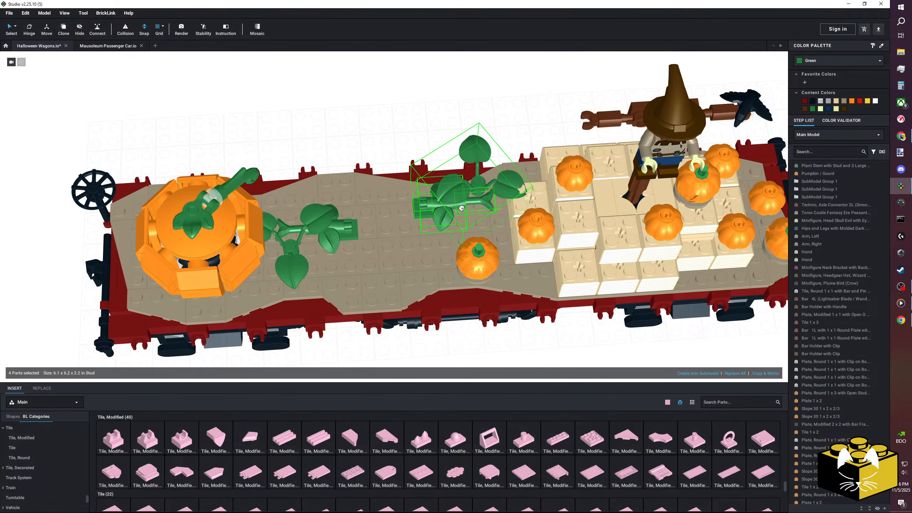
pyautogui.click(387, 141)
pyautogui.moveTo(386, 141); pyautogui.dragTo(429, 115, button='right')
pyautogui.scroll(-5, 438, 129)
# Paste a third plant, rotate it and place it mid-deck between the other two plants.
pyautogui.rightClick(489, 254)
pyautogui.click(502, 275)
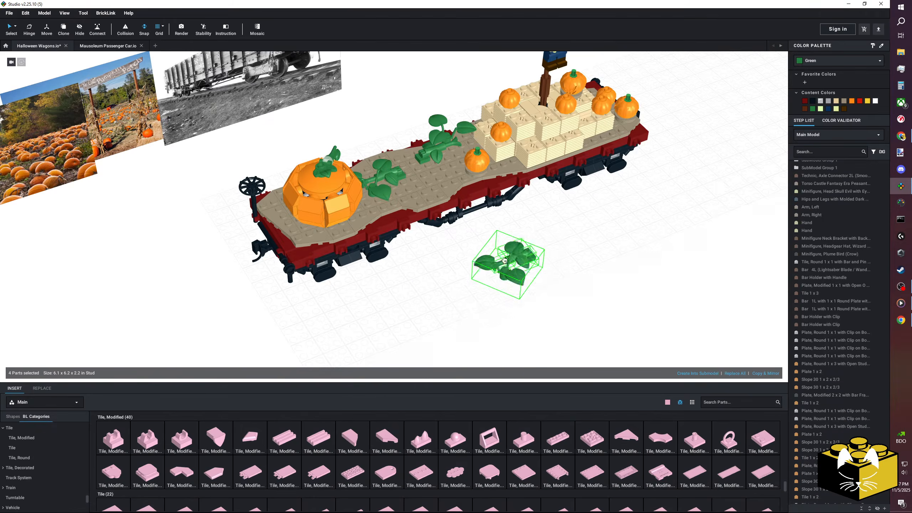
pyautogui.press('Right')
pyautogui.moveTo(485, 261); pyautogui.dragTo(487, 269, button='right')
pyautogui.scroll(4, 399, 243)
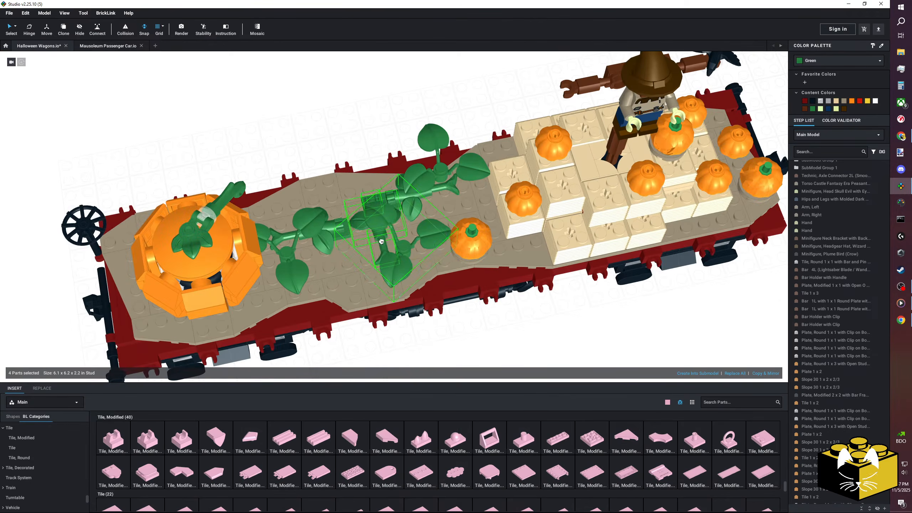
pyautogui.scroll(-3, 444, 285)
pyautogui.click(440, 295)
pyautogui.moveTo(440, 294); pyautogui.dragTo(403, 280, button='right')
pyautogui.click(393, 287)
# Copy the green-stemmed pumpkin submodel and place the copy on the near side of the plant by the large pumpkin.
pyautogui.scroll(4, 404, 278)
pyautogui.rightClick(425, 170)
pyautogui.click(434, 173)
pyautogui.rightClick(479, 266)
pyautogui.click(490, 287)
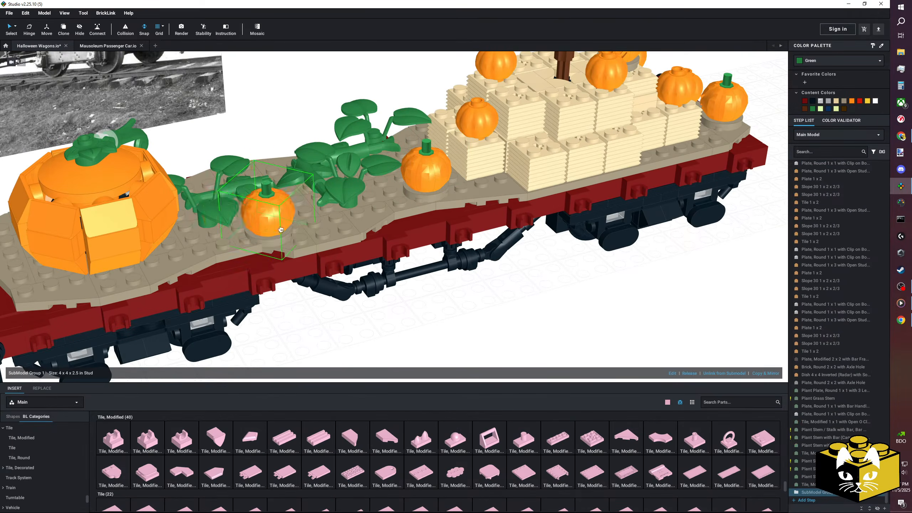
pyautogui.click(282, 231)
pyautogui.moveTo(470, 277); pyautogui.dragTo(535, 325, button='right')
# Paste another green-stemmed pumpkin and place it on the far side of the deck behind the plants.
pyautogui.click(536, 325)
pyautogui.click(547, 345)
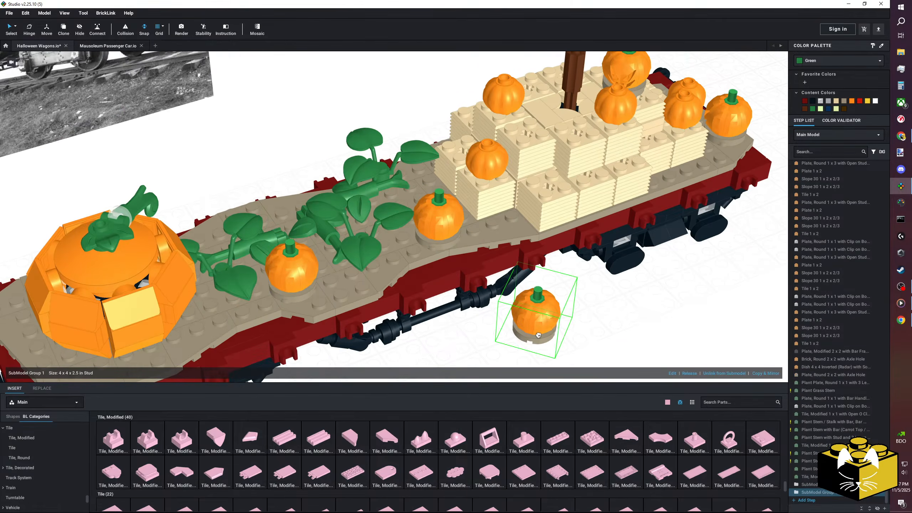
pyautogui.moveTo(538, 335); pyautogui.dragTo(560, 353, button='right')
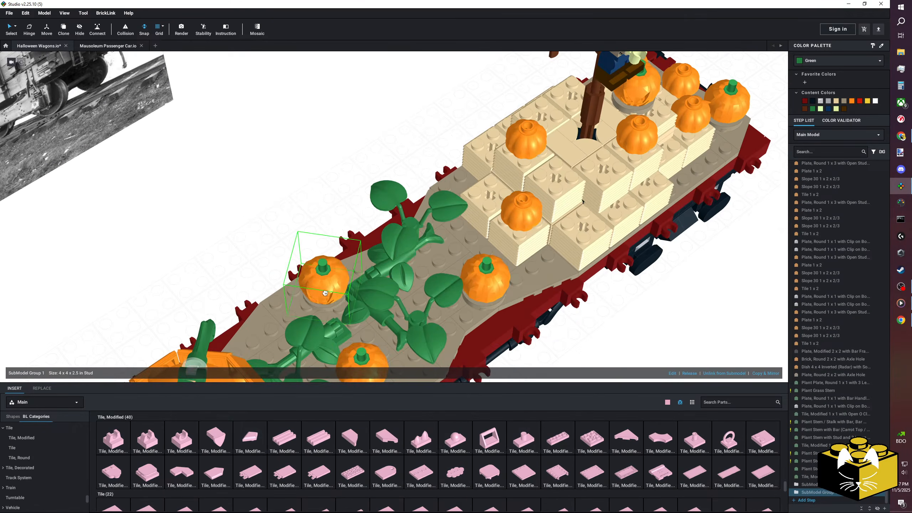
pyautogui.click(321, 303)
# Copy a small Pumpkin / Gourd from the hay bales and place the copy among the leaves near the bales.
pyautogui.rightClick(533, 217)
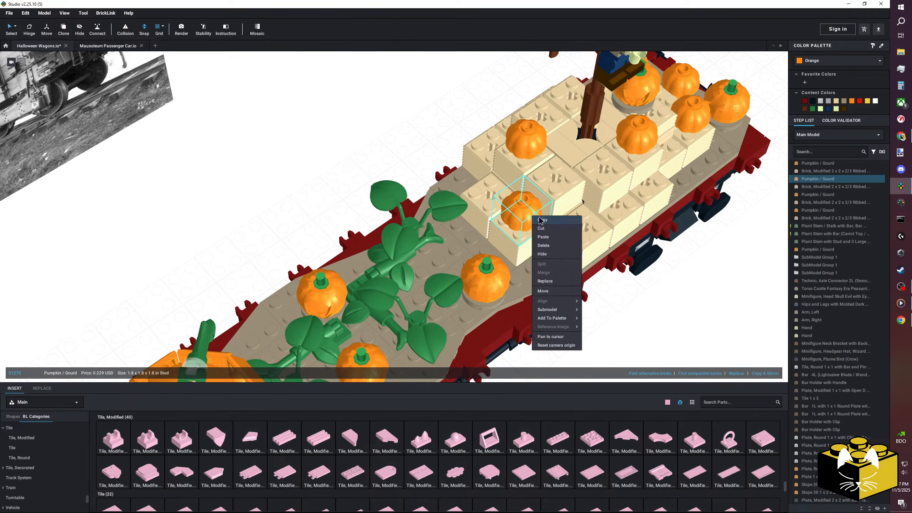
pyautogui.click(542, 228)
pyautogui.scroll(-3, 550, 247)
pyautogui.click(562, 284)
pyautogui.rightClick(562, 283)
pyautogui.click(572, 303)
pyautogui.scroll(3, 542, 273)
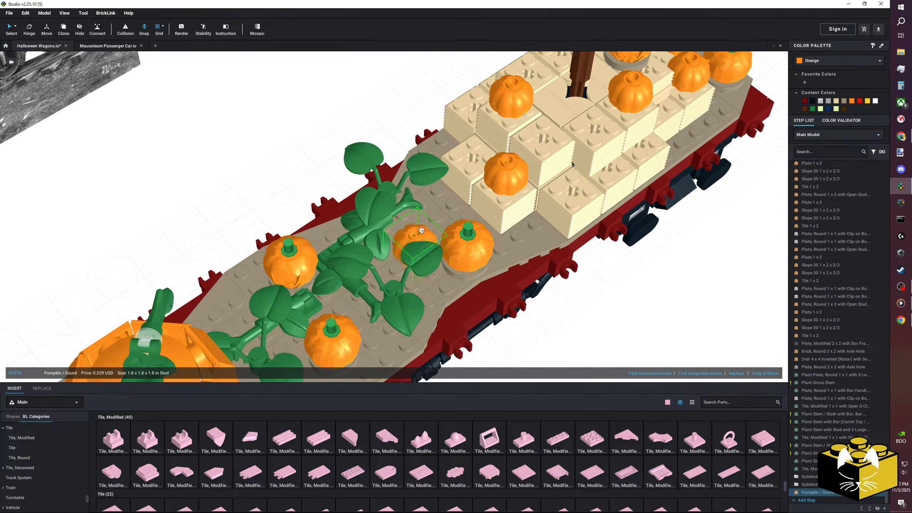
pyautogui.click(403, 228)
# Paste three more small gourds and place them along the deck's near edge, beside the large pumpkin and behind the plant.
pyautogui.rightClick(621, 298)
pyautogui.click(630, 319)
pyautogui.moveTo(453, 288); pyautogui.dragTo(493, 233, button='middle')
pyautogui.rightClick(623, 312)
pyautogui.click(644, 332)
pyautogui.rightClick(203, 195)
pyautogui.click(213, 214)
pyautogui.moveTo(213, 208); pyautogui.dragTo(217, 107, button='middle')
pyautogui.click(542, 273)
# Swing the three-leaf plant stem beside the large pumpkin to a new angle with the Hinge tool.
pyautogui.scroll(-5, 502, 264)
pyautogui.moveTo(490, 260); pyautogui.dragTo(462, 287, button='right')
pyautogui.scroll(6, 356, 201)
pyautogui.click(319, 148)
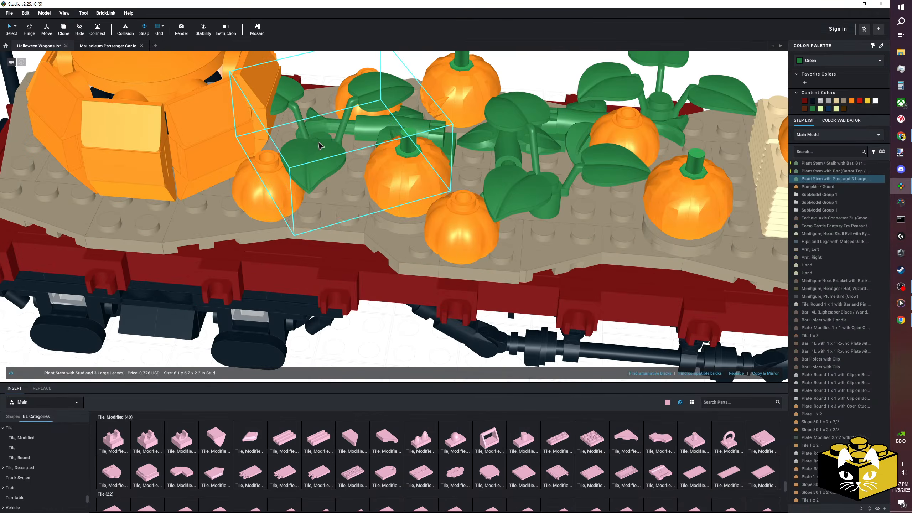
pyautogui.scroll(-4, 319, 147)
pyautogui.moveTo(319, 147); pyautogui.dragTo(333, 148, button='right')
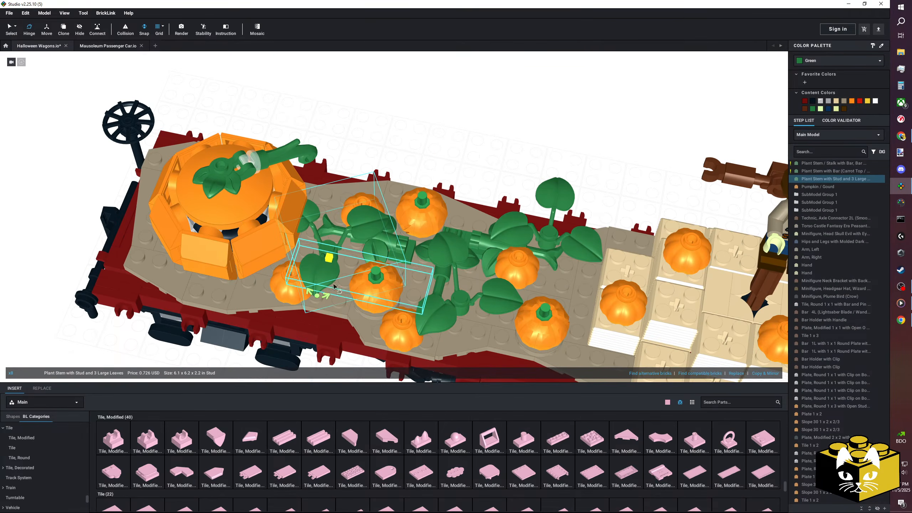
pyautogui.moveTo(319, 297); pyautogui.dragTo(365, 273)
pyautogui.click(376, 147)
pyautogui.scroll(-5, 377, 148)
pyautogui.moveTo(378, 148); pyautogui.dragTo(396, 189, button='right')
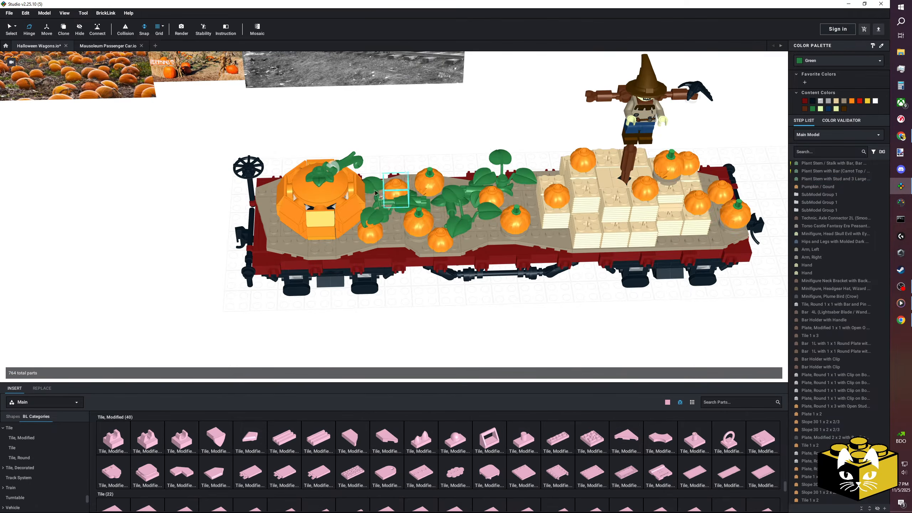
# Copy the small gourd beside the large pumpkin and place the copy at the brake wheel end of the deck.
pyautogui.moveTo(143, 221); pyautogui.dragTo(352, 305, button='right')
pyautogui.scroll(5, 427, 190)
pyautogui.rightClick(427, 189)
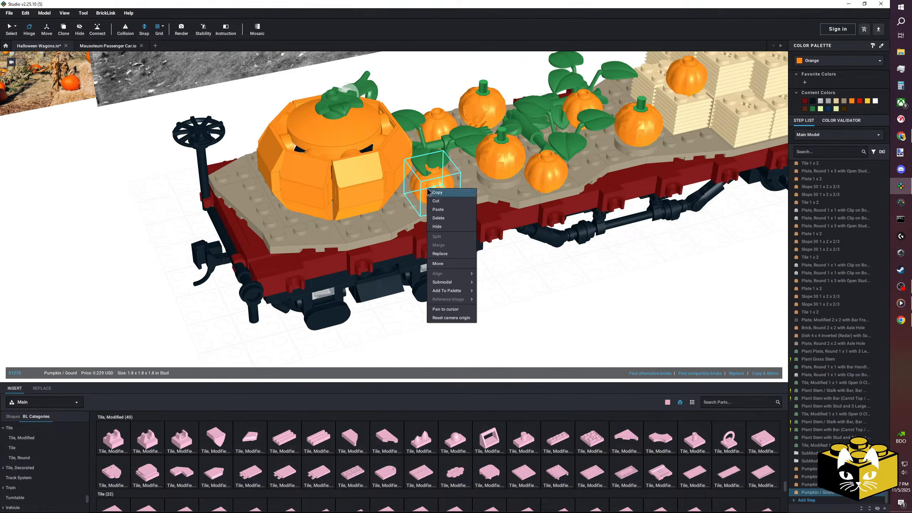
pyautogui.click(108, 180)
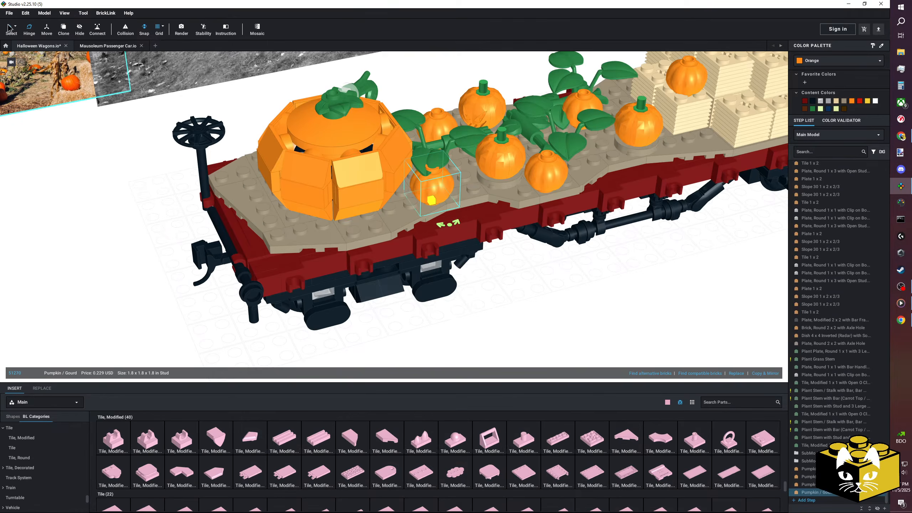
pyautogui.rightClick(436, 180)
pyautogui.click(540, 287)
pyautogui.moveTo(540, 287); pyautogui.dragTo(597, 347, button='right')
pyautogui.rightClick(597, 345)
pyautogui.click(622, 350)
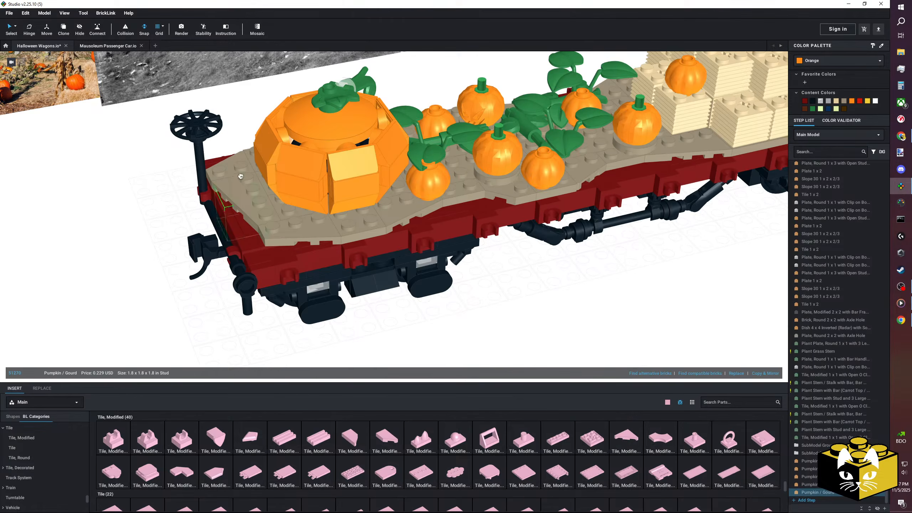
pyautogui.scroll(-2, 463, 258)
pyautogui.moveTo(463, 259); pyautogui.dragTo(433, 289, button='right')
pyautogui.click(383, 322)
# Paste another small gourd and place it at the other corner of the deck's brake wheel end.
pyautogui.scroll(-3, 360, 304)
pyautogui.scroll(5, 435, 289)
pyautogui.rightClick(435, 289)
pyautogui.click(447, 309)
pyautogui.click(308, 171)
# Paste another small gourd and place it under the leaf beside the green-stemmed pumpkin near the hay bales.
pyautogui.click(367, 293)
pyautogui.moveTo(368, 292); pyautogui.dragTo(334, 298, button='right')
pyautogui.scroll(-5, 357, 296)
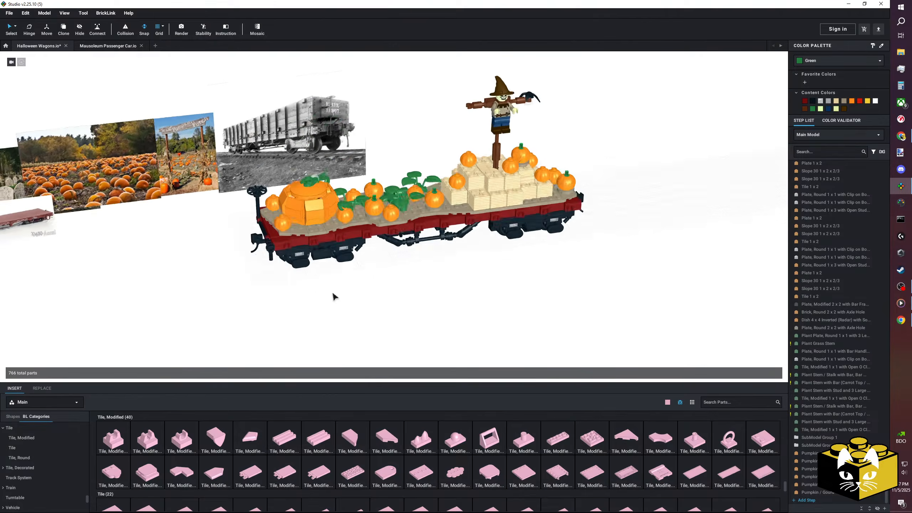
pyautogui.scroll(6, 388, 293)
pyautogui.click(389, 336)
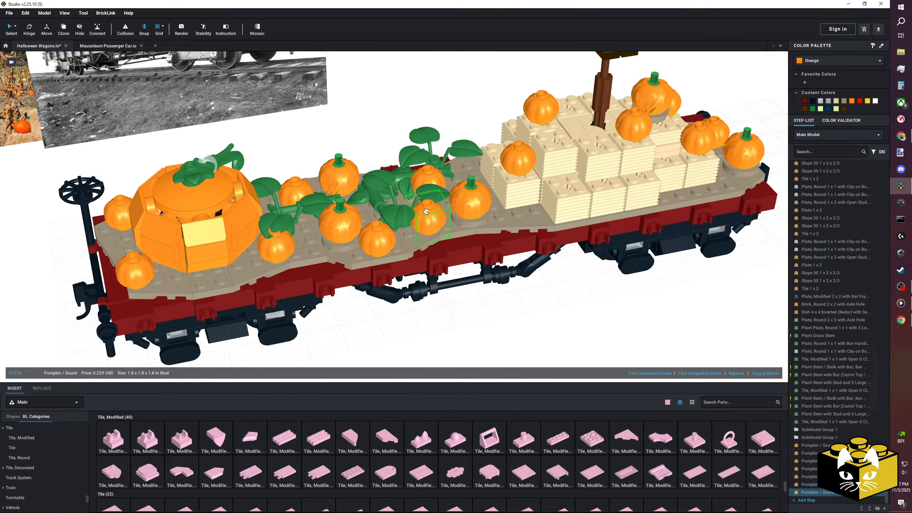
pyautogui.scroll(-5, 492, 316)
pyautogui.moveTo(465, 315)
pyautogui.mouseDown(button='right')
pyautogui.moveTo(449, 308)
pyautogui.moveTo(434, 316)
pyautogui.moveTo(466, 315)
pyautogui.mouseUp(button='right')
pyautogui.scroll(5, 467, 316)
pyautogui.moveTo(311, 209); pyautogui.dragTo(328, 230, button='right')
pyautogui.scroll(4, 328, 229)
pyautogui.moveTo(328, 228); pyautogui.dragTo(345, 194, button='middle')
pyautogui.moveTo(343, 196); pyautogui.dragTo(335, 170, button='right')
pyautogui.moveTo(323, 219); pyautogui.dragTo(359, 242, button='middle')
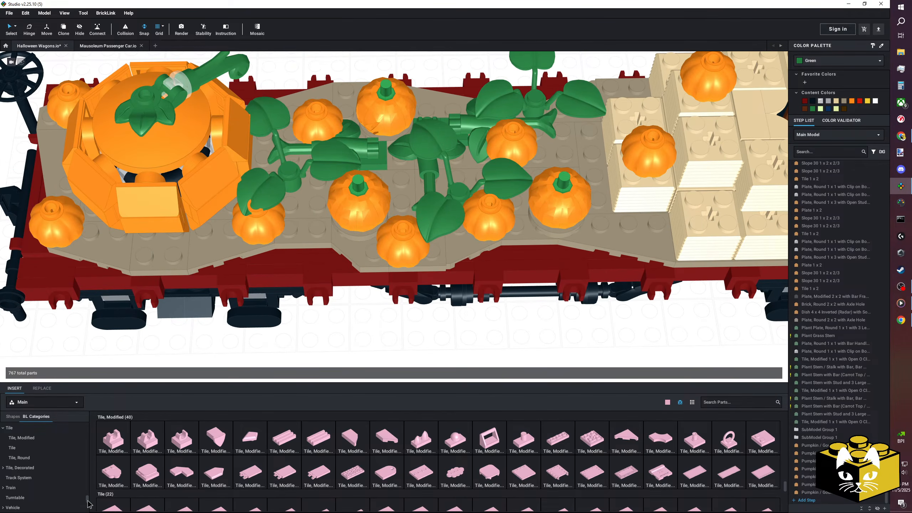
# Add a Plant Flower Stem with Stud and 3 Stems from the Plant category and colour it Brown.
pyautogui.scroll(-12, 54, 445)
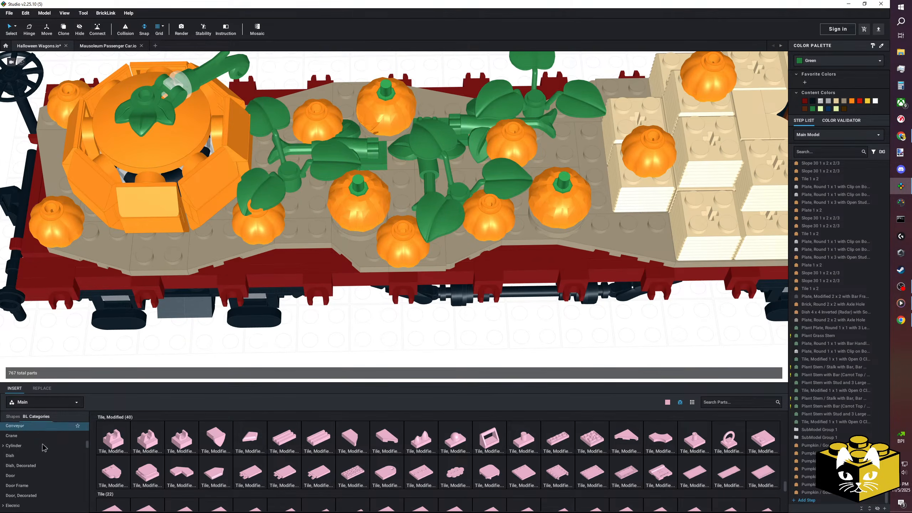
pyautogui.scroll(-8, 43, 449)
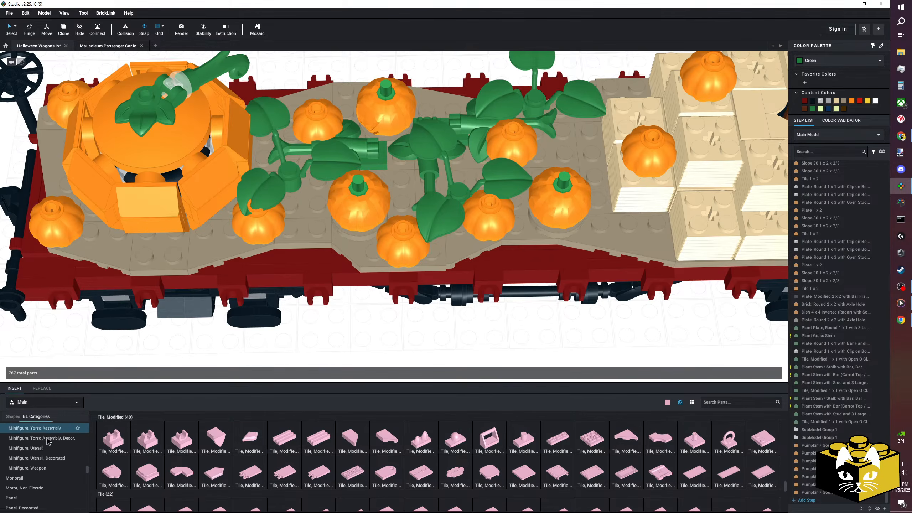
pyautogui.scroll(-1, 48, 441)
pyautogui.click(32, 488)
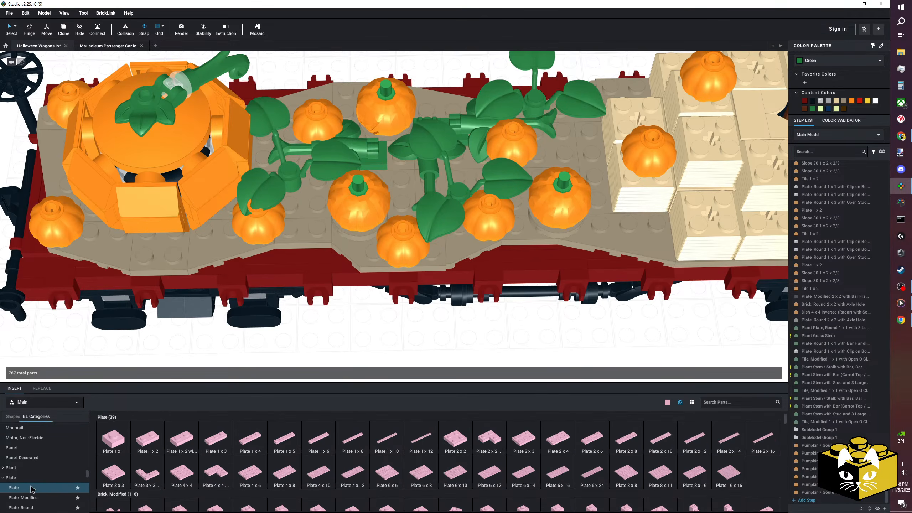
pyautogui.click(28, 468)
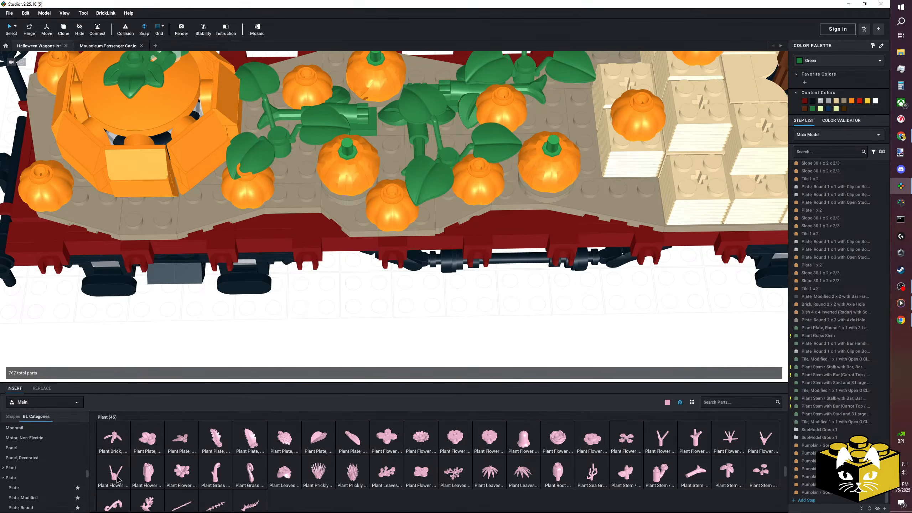
pyautogui.moveTo(116, 474); pyautogui.dragTo(356, 312)
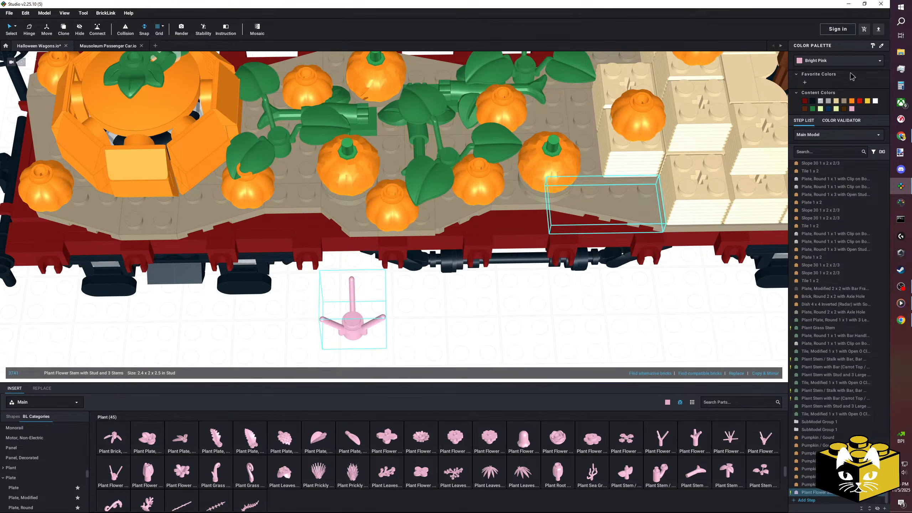
pyautogui.click(832, 60)
pyautogui.scroll(1, 840, 79)
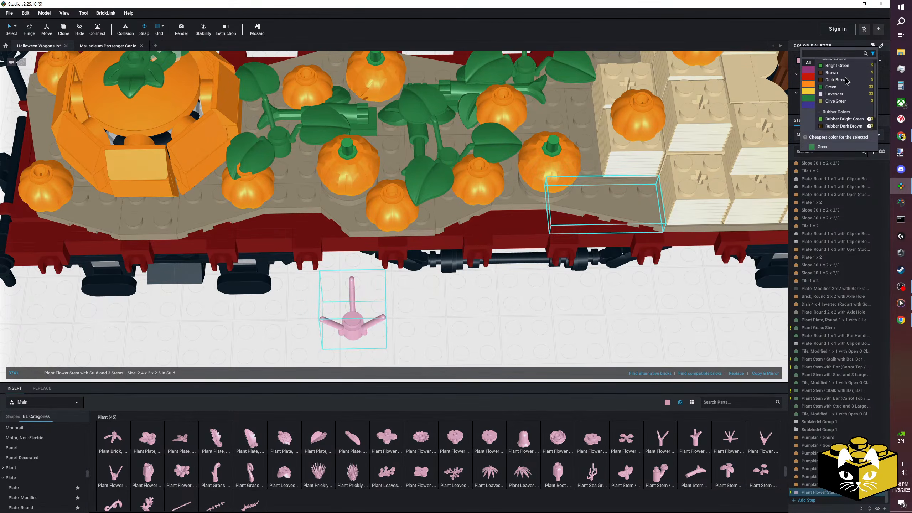
pyautogui.click(831, 77)
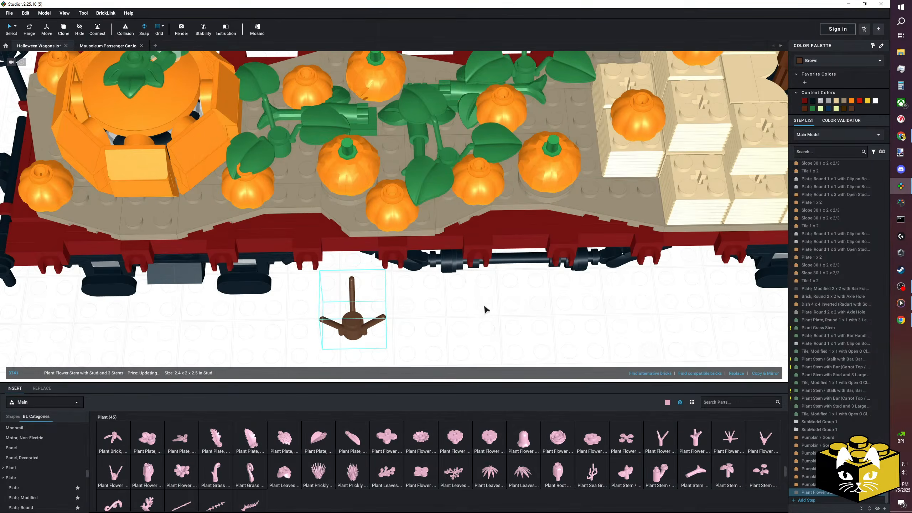
# Place the brown three-stem plant on the deck between the large pumpkin and the nearest green-stemmed pumpkin, and copy it.
pyautogui.moveTo(423, 330); pyautogui.dragTo(348, 290, button='right')
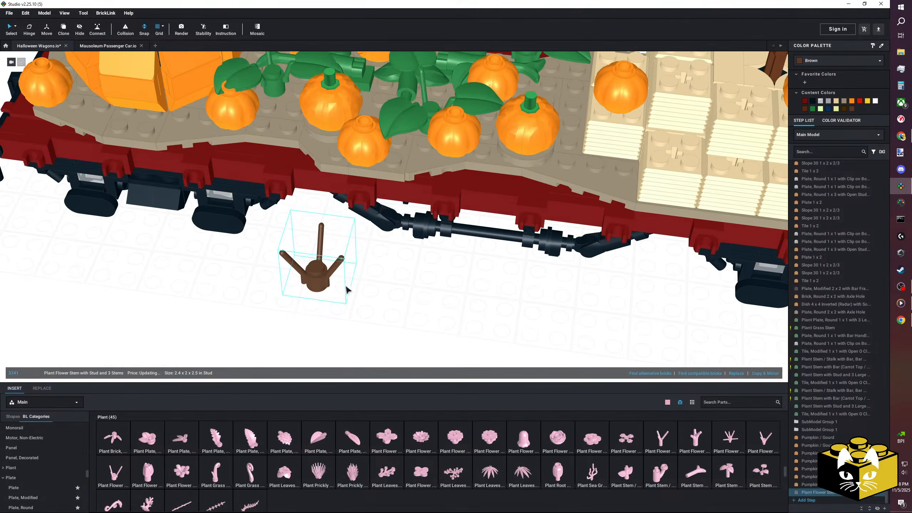
pyautogui.scroll(-5, 344, 276)
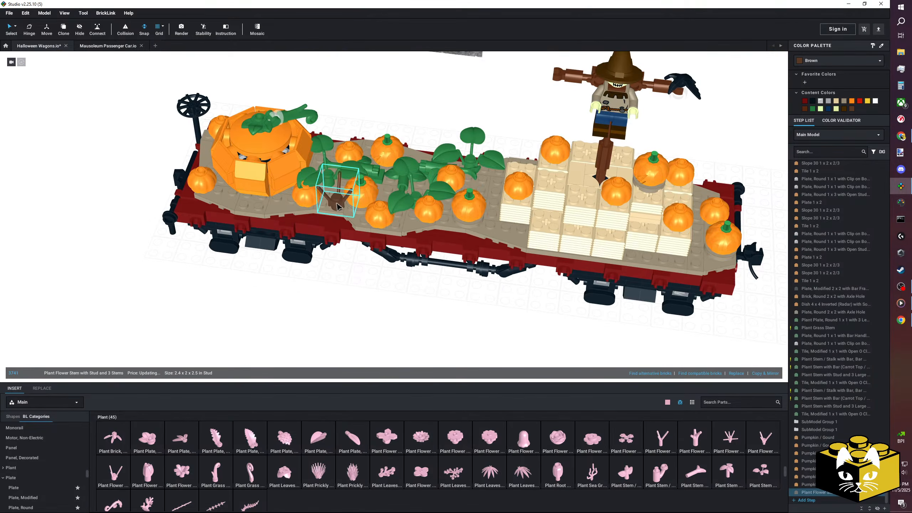
pyautogui.rightClick(336, 198)
pyautogui.click(346, 210)
pyautogui.click(354, 273)
# Paste a second brown stem and place it mid-deck among the leafy vines.
pyautogui.rightClick(353, 274)
pyautogui.click(365, 292)
pyautogui.moveTo(365, 269); pyautogui.dragTo(441, 323, button='right')
pyautogui.rightClick(374, 295)
pyautogui.click(391, 318)
pyautogui.scroll(4, 442, 323)
pyautogui.moveTo(531, 324); pyautogui.dragTo(475, 243)
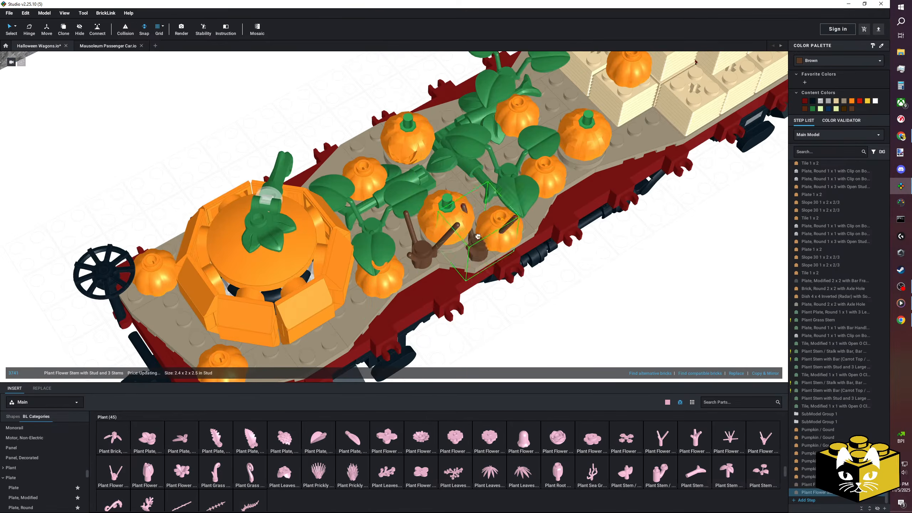
pyautogui.click(567, 276)
pyautogui.moveTo(567, 276); pyautogui.dragTo(556, 314, button='right')
pyautogui.rightClick(602, 301)
pyautogui.click(577, 305)
# Paste another brown stem and place it beside the gourd under the vine leaves near the hay bales.
pyautogui.rightClick(614, 301)
pyautogui.click(628, 322)
pyautogui.moveTo(546, 325); pyautogui.dragTo(435, 153)
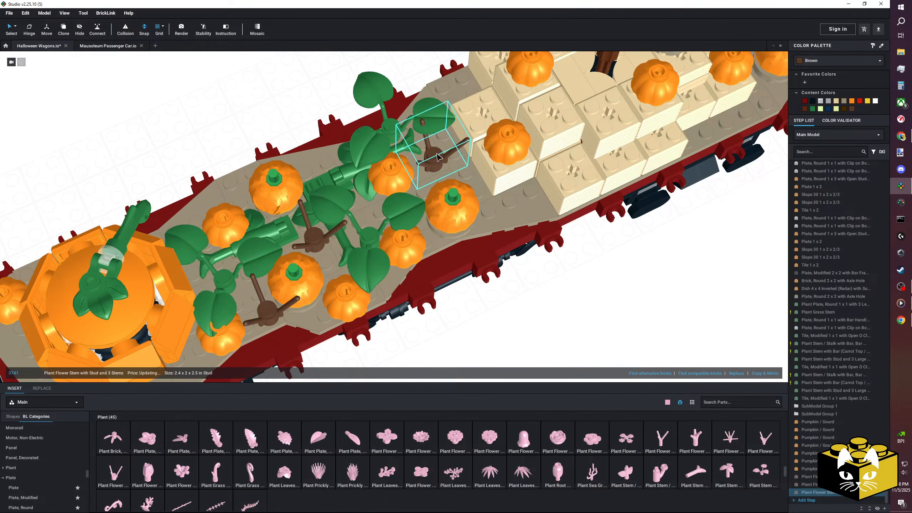
# Paste another brown stem and place it against the near inner corner of the hay bale stack.
pyautogui.moveTo(539, 284); pyautogui.dragTo(541, 295, button='right')
pyautogui.rightClick(490, 317)
pyautogui.click(502, 336)
pyautogui.moveTo(500, 307); pyautogui.dragTo(488, 219)
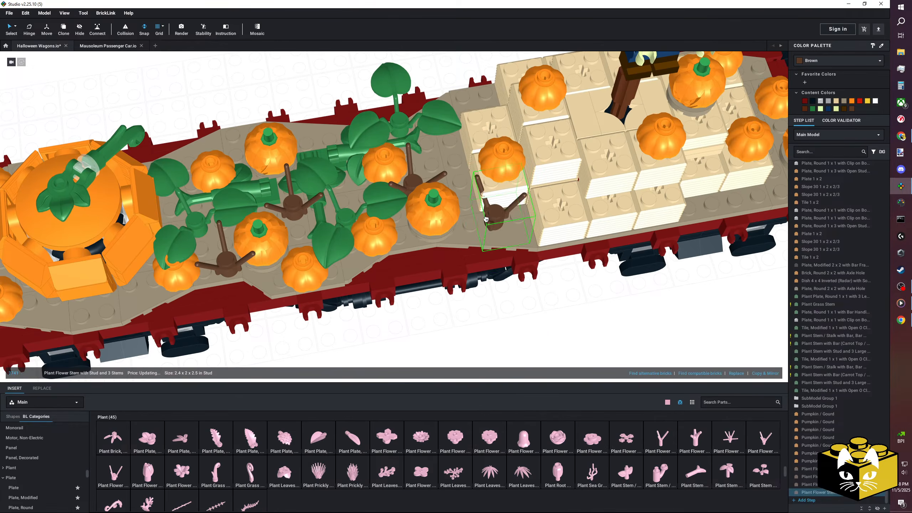
pyautogui.click(486, 219)
# Paste three more brown stems, placing one at the hay bales' far inner corner and two flanking the bales at the outer deck end.
pyautogui.rightClick(488, 289)
pyautogui.click(504, 310)
pyautogui.moveTo(488, 312); pyautogui.dragTo(429, 333, button='right')
pyautogui.rightClick(620, 305)
pyautogui.moveTo(616, 301); pyautogui.dragTo(533, 301, button='right')
pyautogui.moveTo(533, 301); pyautogui.dragTo(450, 305, button='middle')
pyautogui.rightClick(451, 305)
pyautogui.click(473, 330)
pyautogui.moveTo(616, 292); pyautogui.dragTo(594, 320, button='right')
pyautogui.click(453, 293)
pyautogui.moveTo(683, 295); pyautogui.dragTo(576, 288, button='right')
pyautogui.rightClick(596, 257)
pyautogui.click(606, 277)
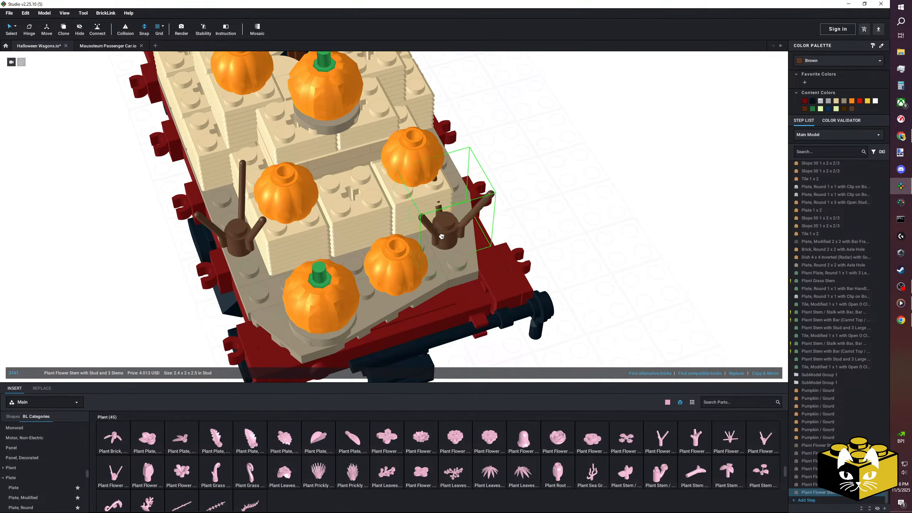
# Examine the planted wagon and compare it with the pumpkin patch reference photos behind it.
pyautogui.scroll(-4, 591, 239)
pyautogui.moveTo(571, 244); pyautogui.dragTo(606, 232, button='right')
pyautogui.moveTo(341, 289); pyautogui.dragTo(413, 304, button='middle')
pyautogui.moveTo(406, 300); pyautogui.dragTo(540, 319, button='right')
pyautogui.scroll(4, 540, 319)
pyautogui.moveTo(540, 319); pyautogui.dragTo(386, 284, button='middle')
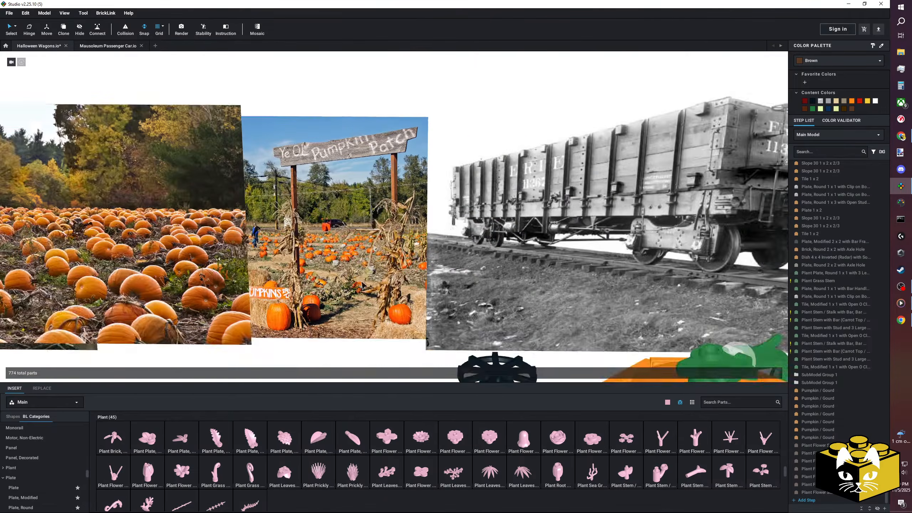
pyautogui.scroll(2, 383, 282)
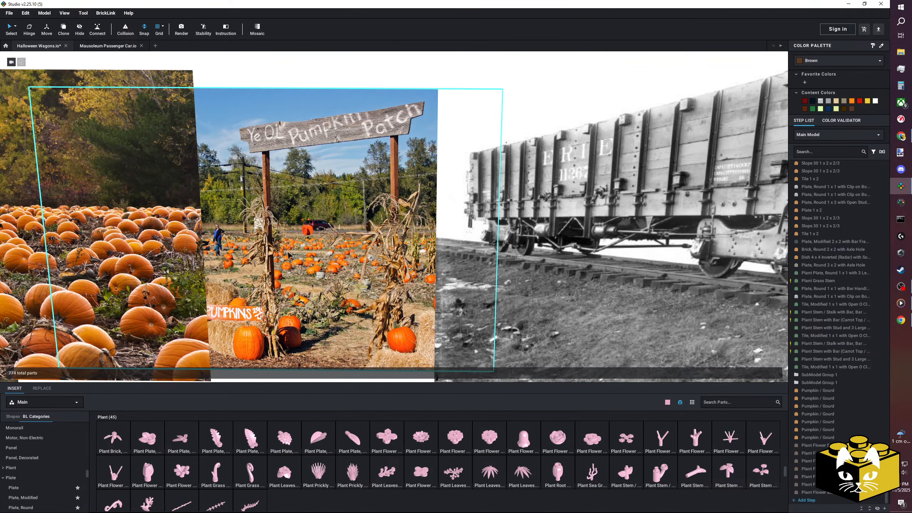
pyautogui.scroll(-7, 283, 256)
pyautogui.moveTo(323, 301); pyautogui.dragTo(225, 237, button='middle')
pyautogui.scroll(-3, 413, 306)
pyautogui.moveTo(429, 311); pyautogui.dragTo(397, 319, button='middle')
pyautogui.moveTo(397, 320); pyautogui.dragTo(340, 291, button='right')
pyautogui.scroll(5, 407, 307)
pyautogui.moveTo(229, 291)
pyautogui.mouseDown(button='right')
pyautogui.moveTo(220, 271)
pyautogui.moveTo(253, 289)
pyautogui.moveTo(238, 289)
pyautogui.moveTo(242, 279)
pyautogui.mouseUp(button='right')
pyautogui.scroll(5, 341, 267)
pyautogui.moveTo(341, 267); pyautogui.dragTo(375, 265, button='right')
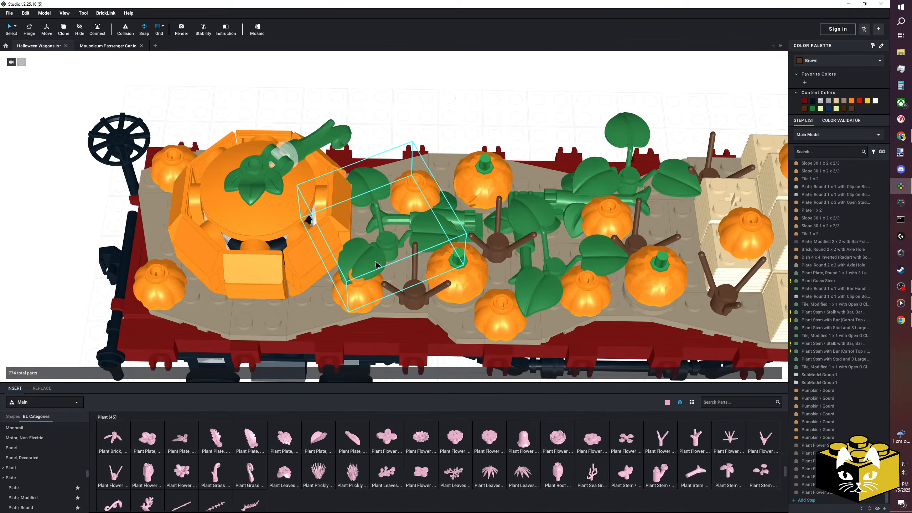
# Reposition the three-leaf stem and its stalk in the vine nearest the large pumpkin.
pyautogui.moveTo(392, 251); pyautogui.dragTo(418, 246)
pyautogui.moveTo(414, 245); pyautogui.dragTo(416, 264, button='right')
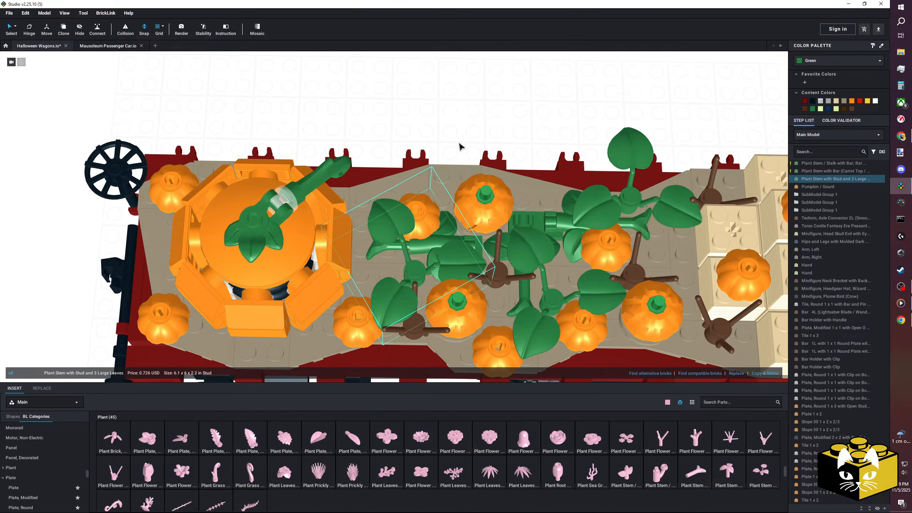
pyautogui.click(460, 146)
pyautogui.scroll(-1, 393, 220)
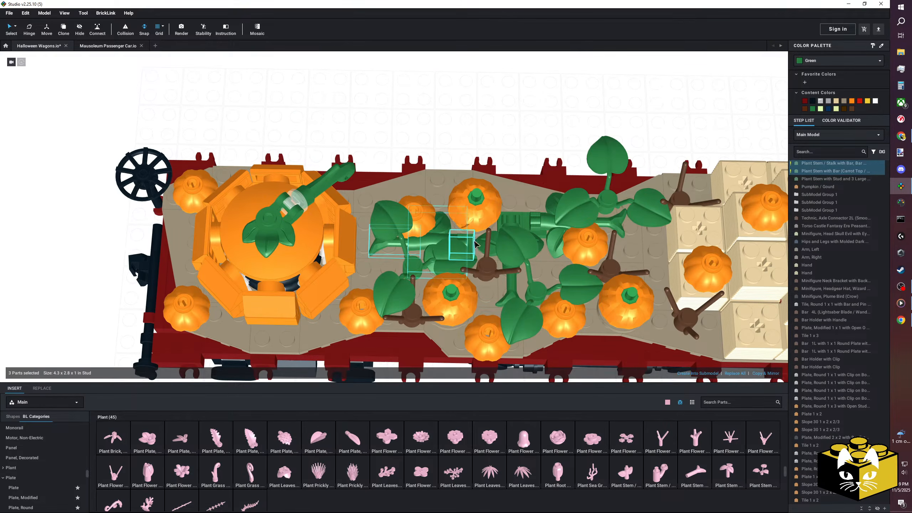
pyautogui.click(472, 128)
# Shift the green-stemmed pumpkin and the small gourd beside that vine towards the far deck edge.
pyautogui.click(482, 220)
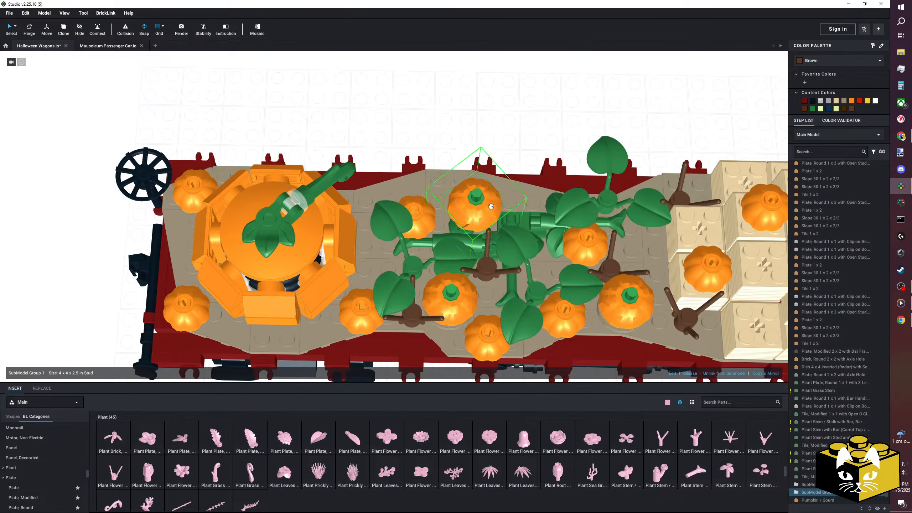
pyautogui.moveTo(482, 219); pyautogui.dragTo(472, 200, button='right')
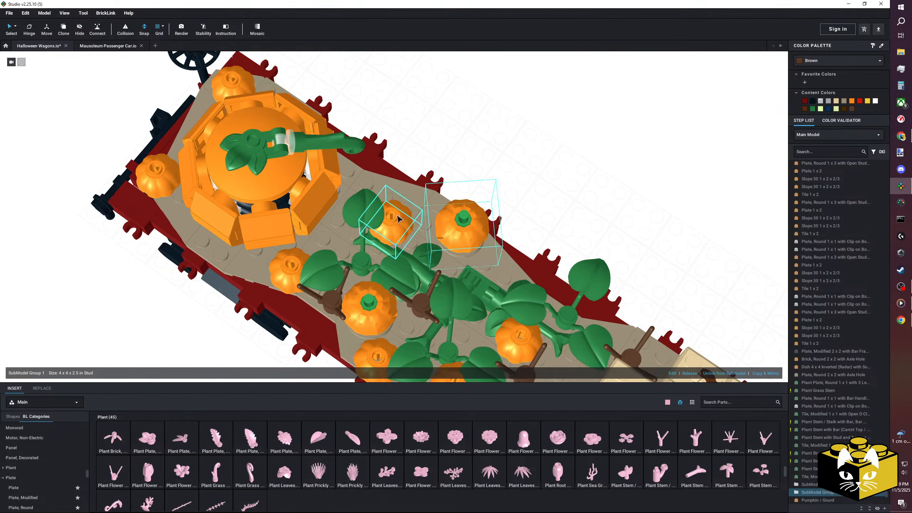
pyautogui.click(416, 214)
pyautogui.moveTo(510, 172); pyautogui.dragTo(373, 176, button='right')
pyautogui.moveTo(377, 154); pyautogui.dragTo(371, 168)
# Move the small gourd beside the large pumpkin to a spot among the vine leaves near the hay bales.
pyautogui.moveTo(410, 264); pyautogui.dragTo(379, 291, button='middle')
pyautogui.moveTo(380, 291); pyautogui.dragTo(386, 299, button='right')
pyautogui.moveTo(386, 299); pyautogui.dragTo(421, 270, button='middle')
pyautogui.moveTo(405, 162); pyautogui.dragTo(369, 173)
pyautogui.moveTo(370, 172); pyautogui.dragTo(466, 91, button='middle')
pyautogui.moveTo(466, 91); pyautogui.dragTo(404, 178)
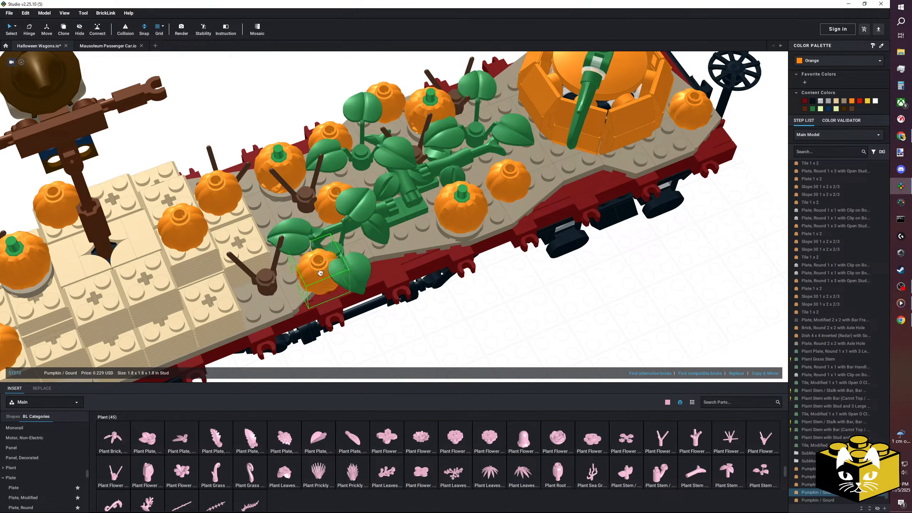
pyautogui.press('Delete')
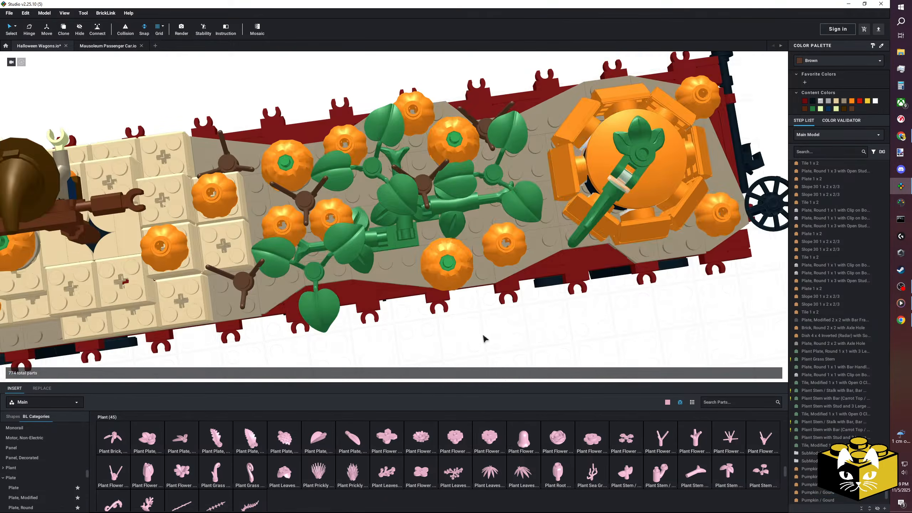
# Examine the pumpkin patch reference photos beside the wagon for further details to model.
pyautogui.moveTo(483, 336); pyautogui.dragTo(351, 315, button='right')
pyautogui.scroll(-3, 494, 320)
pyautogui.scroll(1, 291, 306)
pyautogui.moveTo(290, 306); pyautogui.dragTo(334, 288, button='middle')
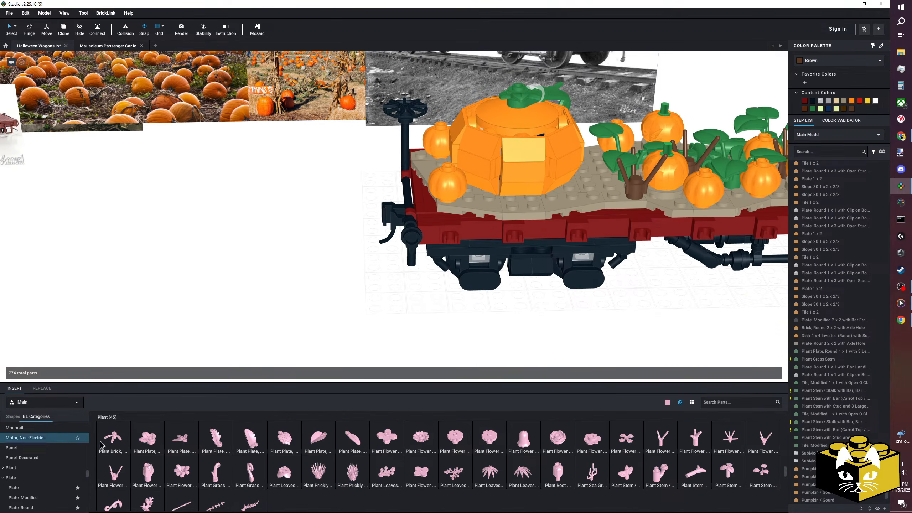
pyautogui.scroll(-3, 45, 445)
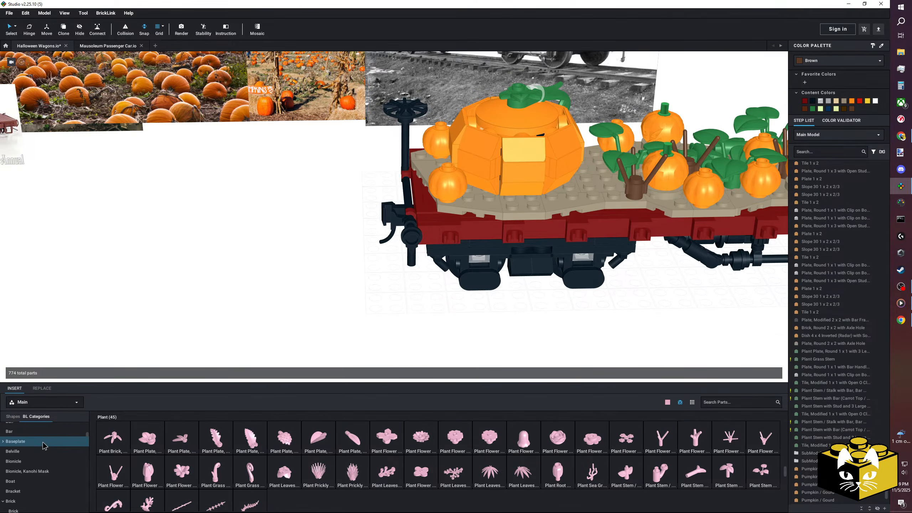
pyautogui.moveTo(300, 284); pyautogui.dragTo(356, 336, button='middle')
pyautogui.scroll(2, 374, 322)
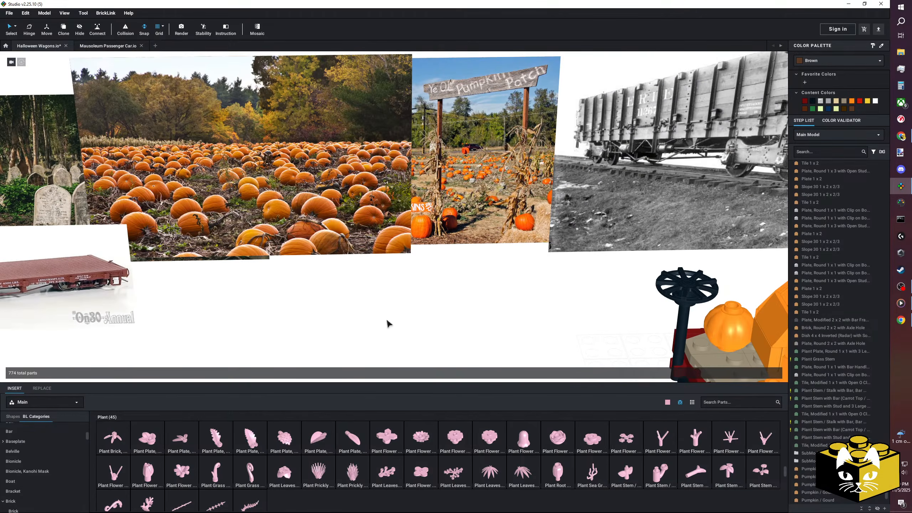
pyautogui.scroll(2, 534, 280)
pyautogui.moveTo(516, 272); pyautogui.dragTo(470, 240, button='middle')
pyautogui.scroll(-2, 488, 251)
pyautogui.scroll(-1, 463, 259)
pyautogui.moveTo(451, 323); pyautogui.dragTo(409, 235, button='middle')
# Add a Plant Flower Stem with Bar Holder, Bar, and 3 Stems on the baseplate near the brake wheel end of the wagon.
pyautogui.moveTo(774, 446); pyautogui.dragTo(410, 285)
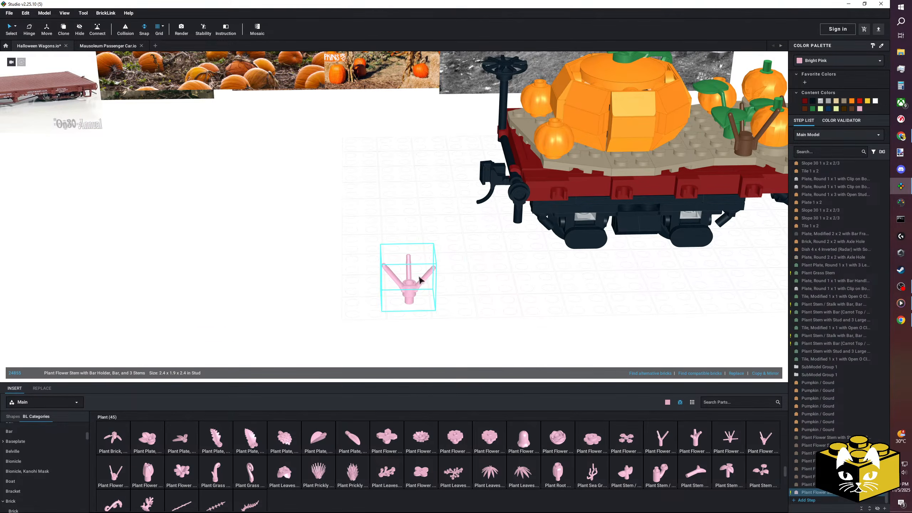
pyautogui.moveTo(423, 282); pyautogui.dragTo(404, 264, button='middle')
pyautogui.scroll(1, 405, 264)
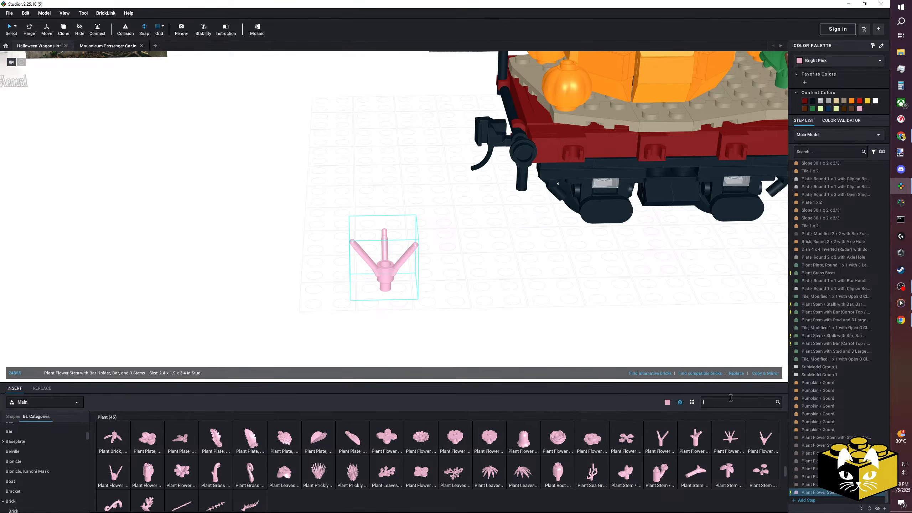
# Search the parts for 27965 and place the 22L flexible hose with 2 connector ends in front of the wagon.
pyautogui.write('965')
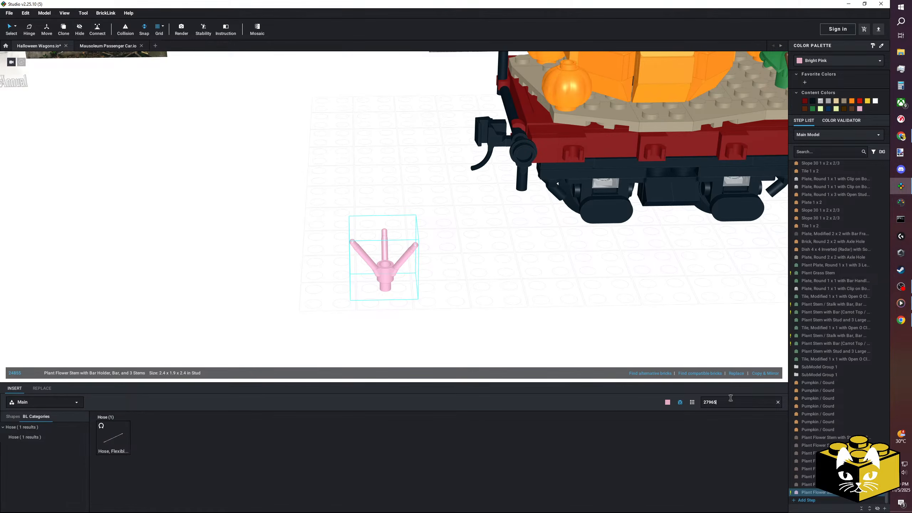
pyautogui.click(122, 444)
pyautogui.scroll(-3, 395, 305)
pyautogui.moveTo(426, 286); pyautogui.dragTo(326, 320, button='middle')
pyautogui.click(334, 294)
pyautogui.click(309, 331)
pyautogui.moveTo(326, 320)
pyautogui.mouseDown(button='right')
pyautogui.moveTo(326, 338)
pyautogui.moveTo(329, 327)
pyautogui.mouseUp(button='right')
pyautogui.click(390, 301)
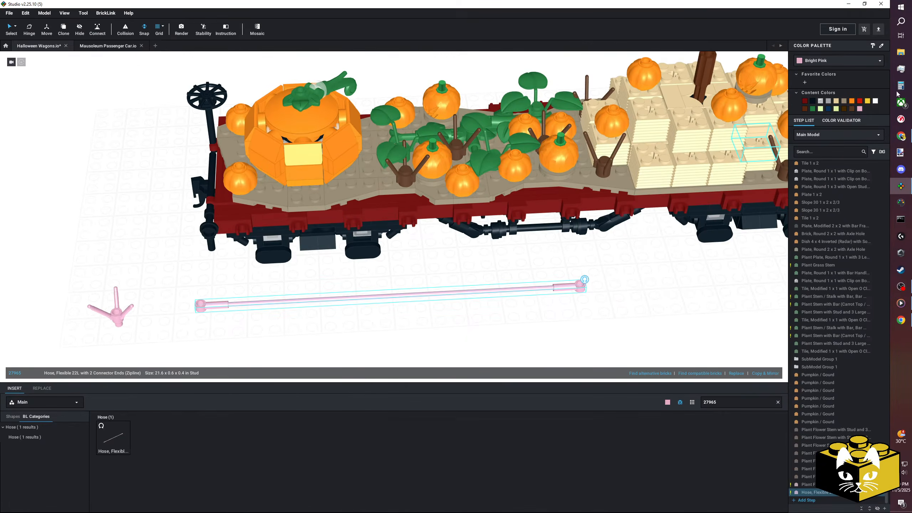
# Colour the flexible hose Reddish Brown.
pyautogui.click(822, 61)
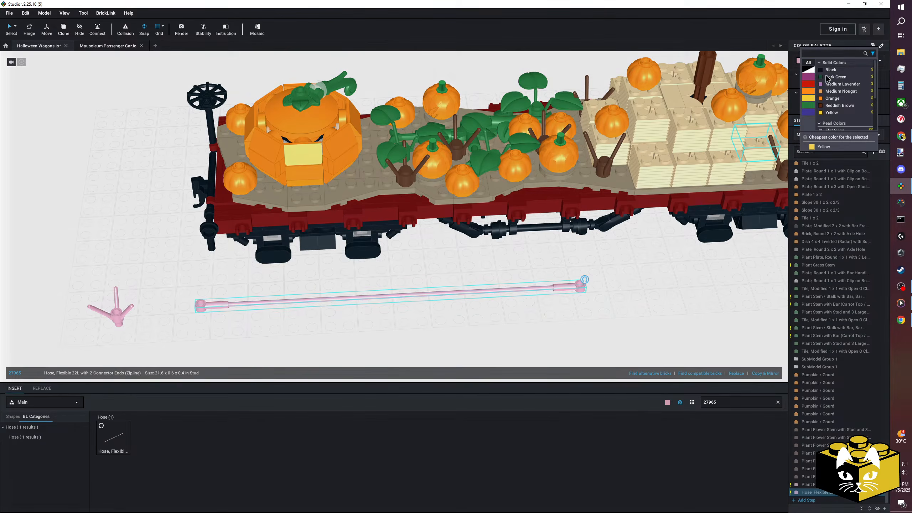
pyautogui.click(836, 106)
pyautogui.click(611, 269)
pyautogui.moveTo(611, 269)
pyautogui.mouseDown(button='right')
pyautogui.moveTo(614, 282)
pyautogui.moveTo(607, 277)
pyautogui.mouseUp(button='right')
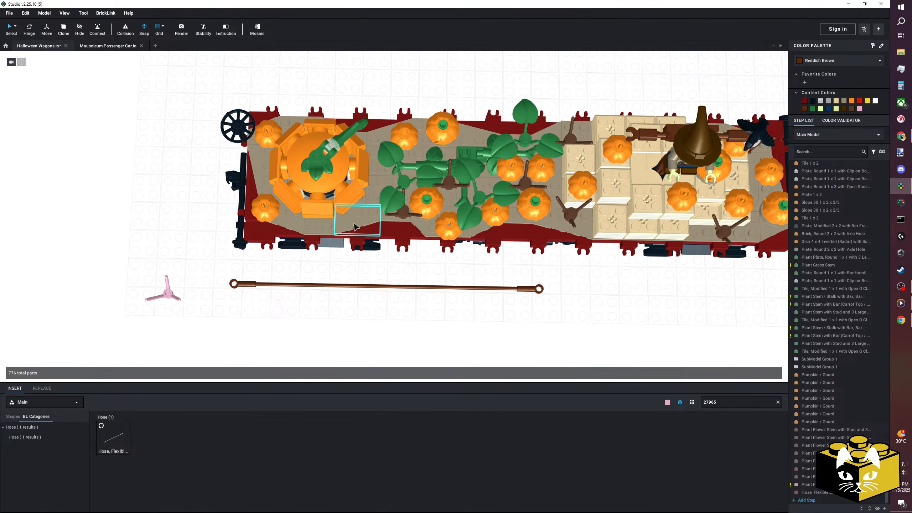
# Move the flexible hose along the front of the wagon towards the hay bale end, away from the pink stem.
pyautogui.moveTo(424, 309); pyautogui.dragTo(429, 305, button='right')
pyautogui.moveTo(429, 305); pyautogui.dragTo(445, 289, button='middle')
pyautogui.moveTo(446, 288); pyautogui.dragTo(440, 300, button='right')
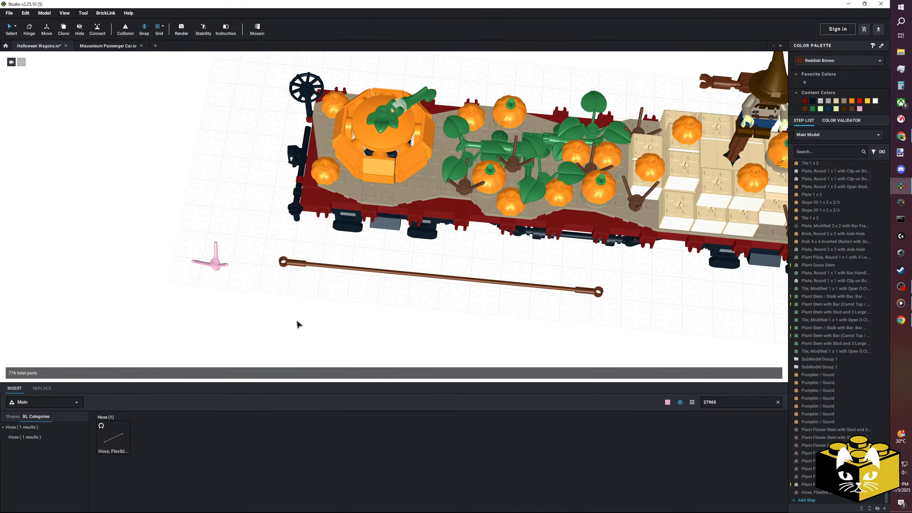
pyautogui.moveTo(301, 263); pyautogui.dragTo(500, 281)
pyautogui.moveTo(500, 280); pyautogui.dragTo(436, 247, button='middle')
pyautogui.moveTo(436, 241); pyautogui.dragTo(560, 298)
pyautogui.click(230, 252)
pyautogui.moveTo(230, 251); pyautogui.dragTo(516, 288, button='middle')
# Clear the parts search and examine the wagon and the pink three-stem plant part beside it from several angles.
pyautogui.scroll(4, 516, 287)
pyautogui.moveTo(485, 251); pyautogui.dragTo(401, 287, button='middle')
pyautogui.moveTo(401, 287); pyautogui.dragTo(397, 282, button='right')
pyautogui.click(318, 305)
pyautogui.moveTo(318, 309); pyautogui.dragTo(314, 305, button='right')
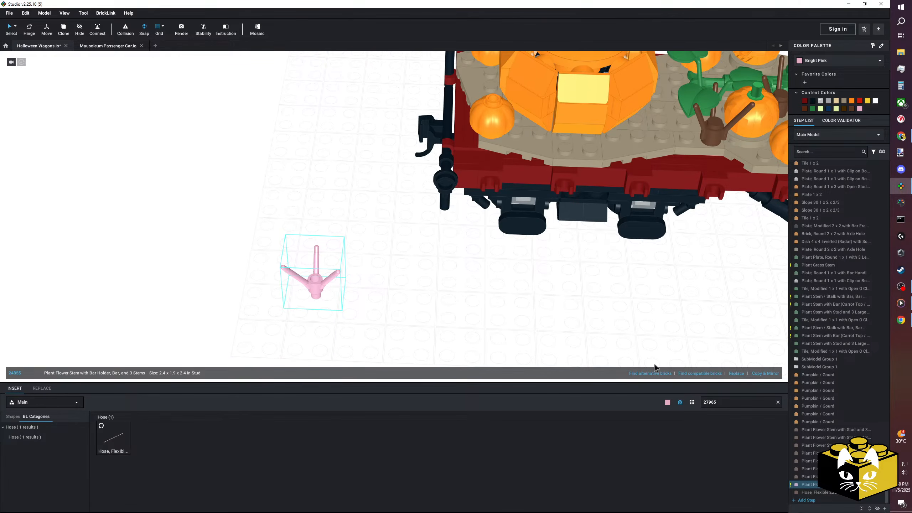
pyautogui.click(492, 315)
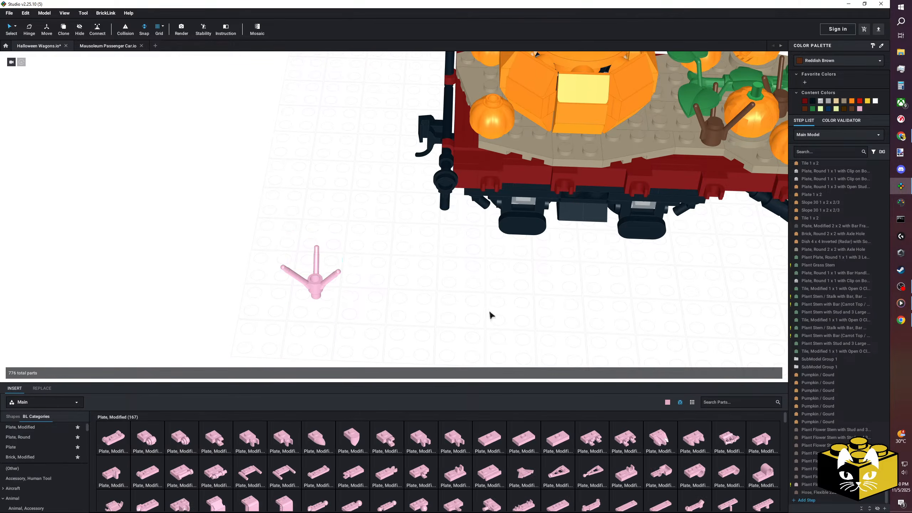
pyautogui.click(304, 290)
pyautogui.moveTo(431, 299); pyautogui.dragTo(343, 293, button='right')
pyautogui.moveTo(343, 290); pyautogui.dragTo(433, 287, button='middle')
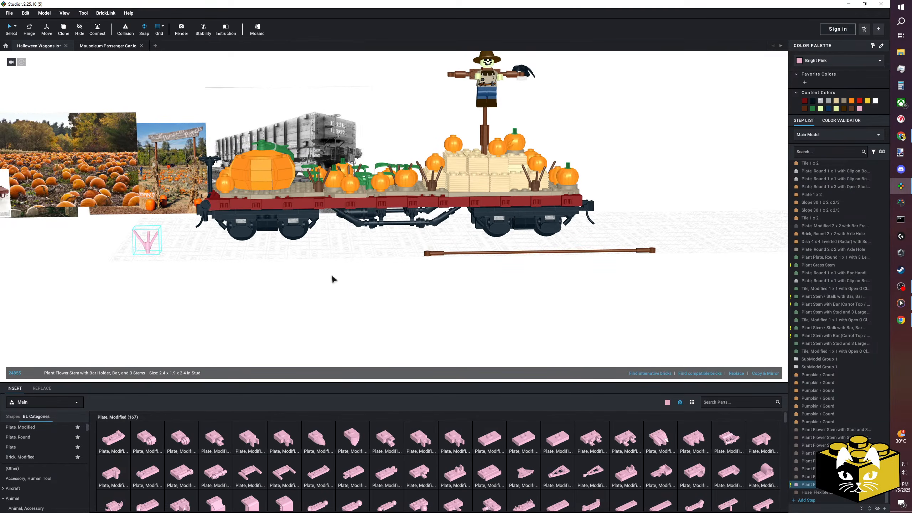
pyautogui.moveTo(333, 280); pyautogui.dragTo(435, 276, button='middle')
pyautogui.moveTo(435, 271); pyautogui.dragTo(435, 295, button='right')
pyautogui.scroll(4, 436, 295)
pyautogui.moveTo(436, 295); pyautogui.dragTo(354, 293, button='middle')
pyautogui.moveTo(442, 278); pyautogui.dragTo(366, 283, button='middle')
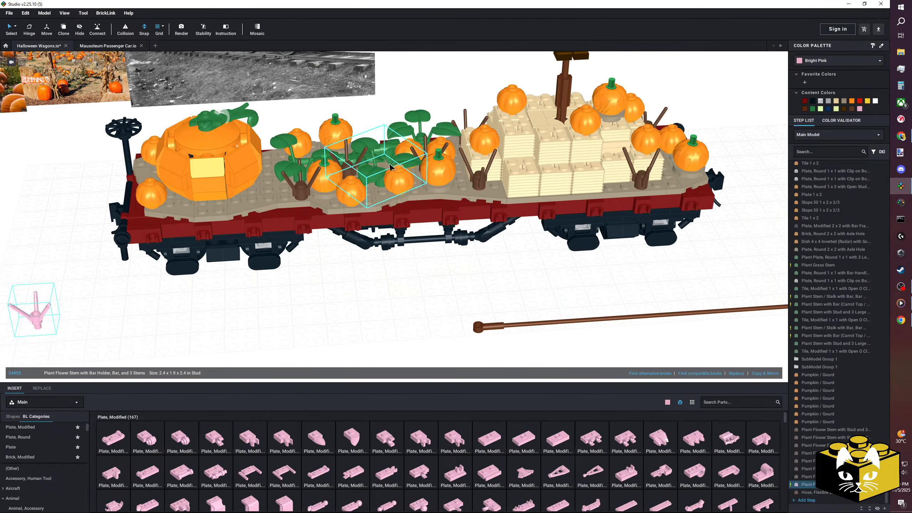
pyautogui.moveTo(312, 280); pyautogui.dragTo(404, 272, button='middle')
pyautogui.scroll(4, 403, 272)
pyautogui.scroll(-8, 324, 285)
pyautogui.moveTo(324, 275); pyautogui.dragTo(299, 281, button='right')
pyautogui.scroll(6, 338, 276)
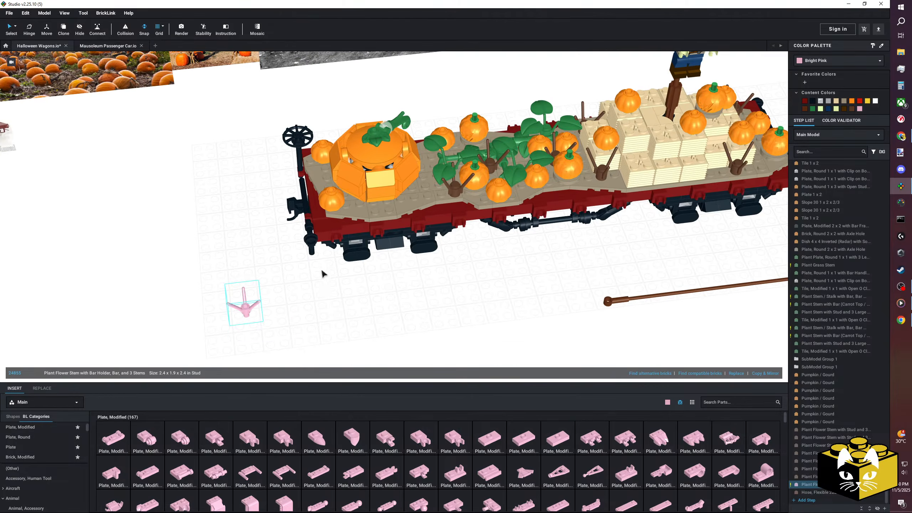
pyautogui.moveTo(320, 289); pyautogui.dragTo(349, 271, button='middle')
# Check the available colours of the pink Plant Flower Stem with Bar Holder, Bar, and 3 Stems, and delete it from the baseplate.
pyautogui.click(826, 61)
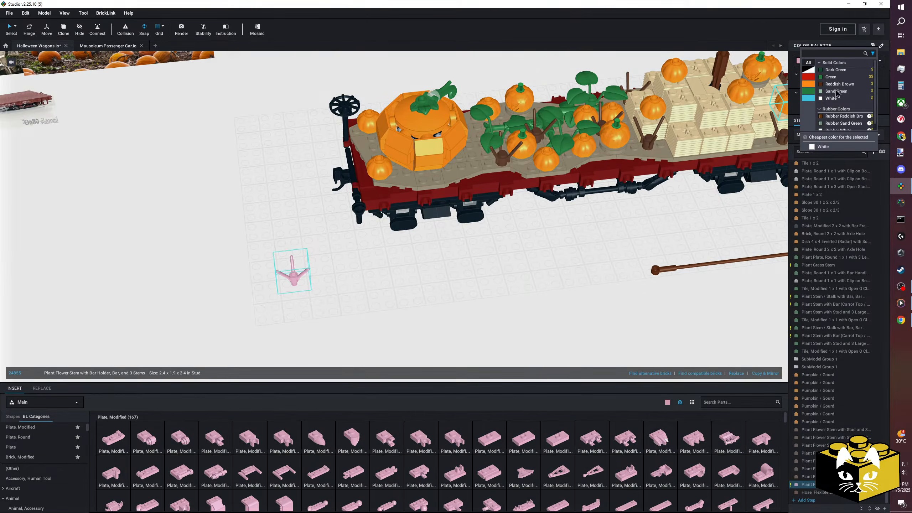
pyautogui.click(438, 285)
pyautogui.moveTo(344, 306); pyautogui.dragTo(417, 283, button='middle')
pyautogui.scroll(3, 417, 283)
pyautogui.press('Delete')
# Browse the part categories, including Bar, and display the Plant parts.
pyautogui.moveTo(327, 283); pyautogui.dragTo(348, 295, button='middle')
pyautogui.scroll(-5, 39, 478)
pyautogui.click(29, 466)
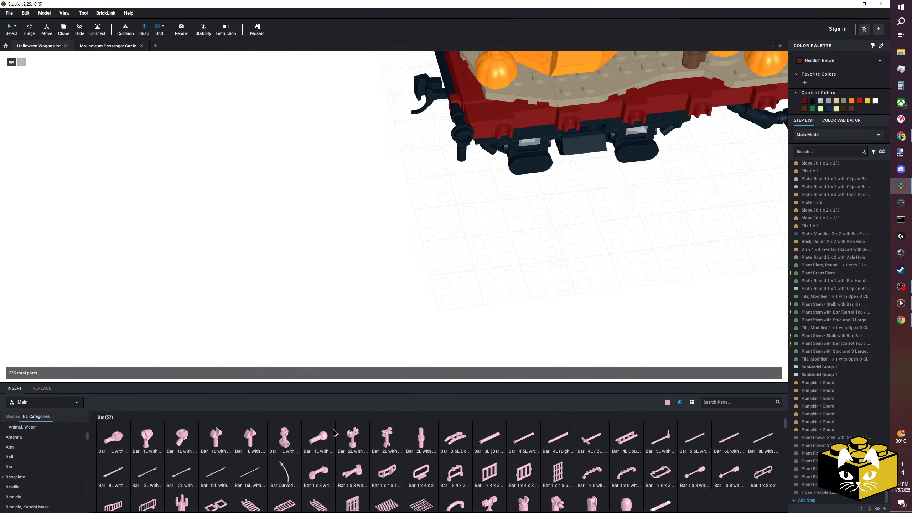
pyautogui.scroll(3, 22, 459)
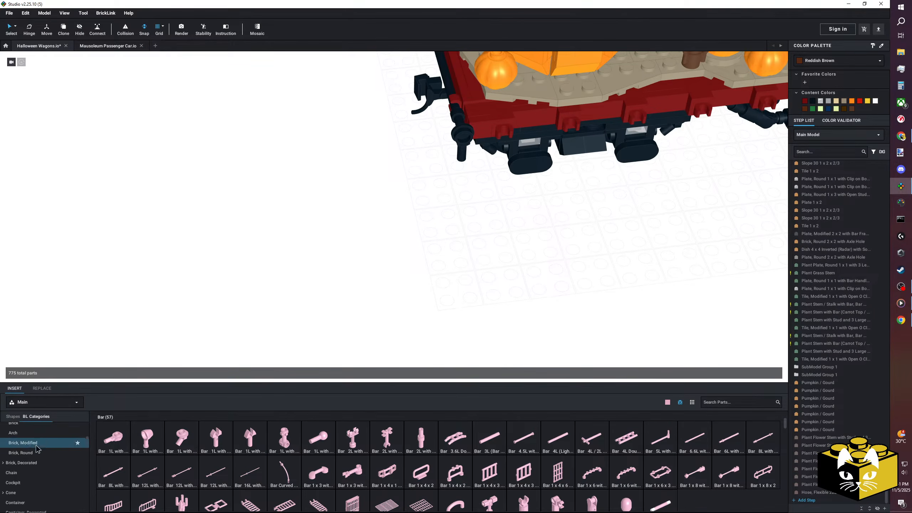
pyautogui.scroll(-10, 39, 450)
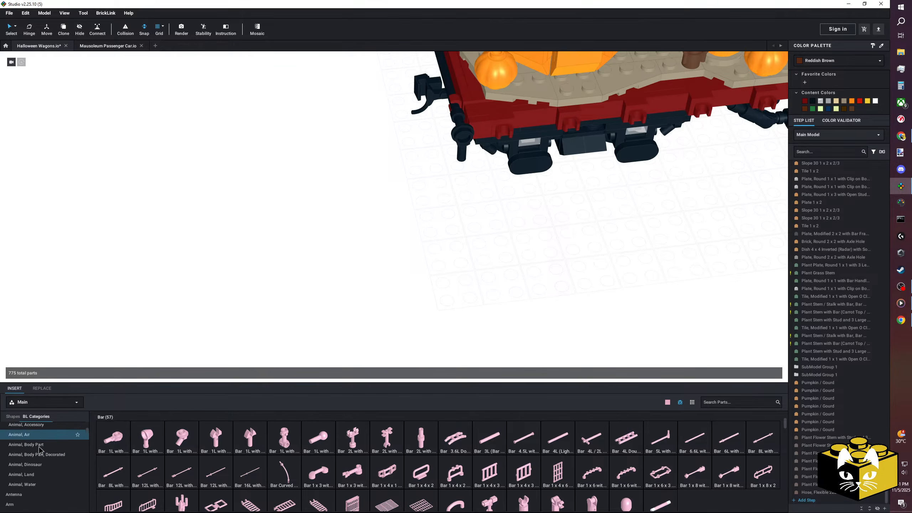
pyautogui.scroll(-10, 39, 451)
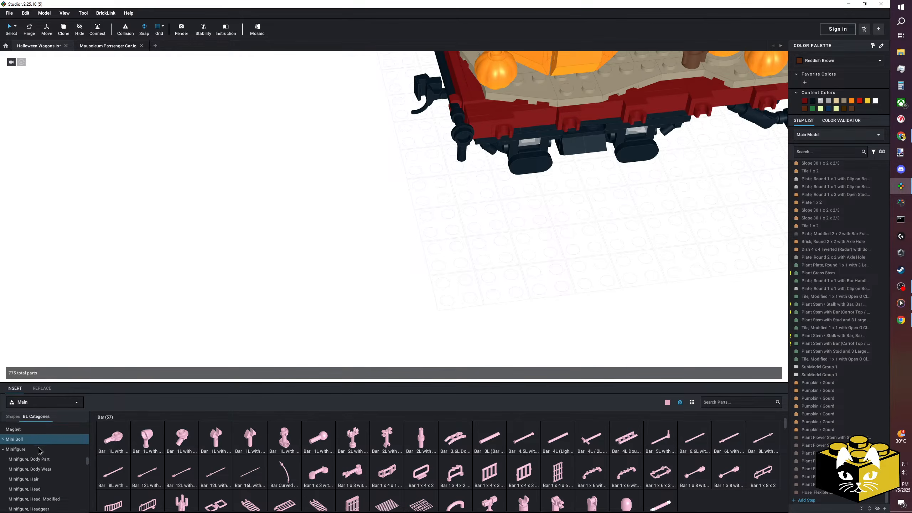
pyautogui.scroll(-5, 42, 449)
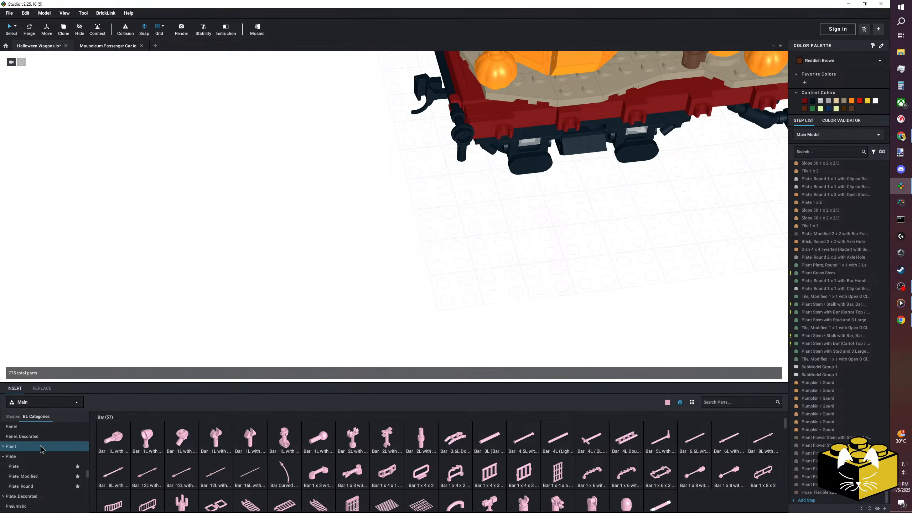
pyautogui.click(12, 442)
# Place a Plant Flower Stem with Bar and 6 Stems to check its available colours, and delete it again.
pyautogui.moveTo(744, 442); pyautogui.dragTo(457, 285)
pyautogui.click(828, 58)
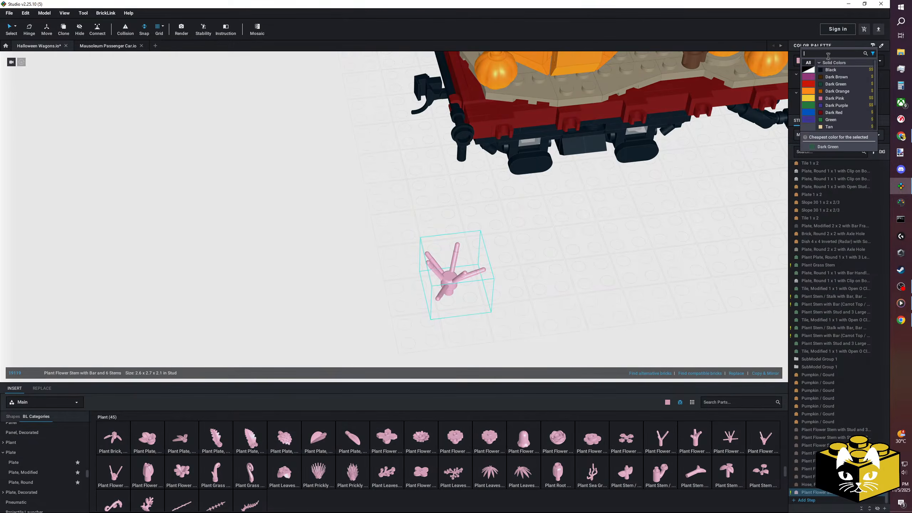
pyautogui.click(458, 276)
pyautogui.press('Delete')
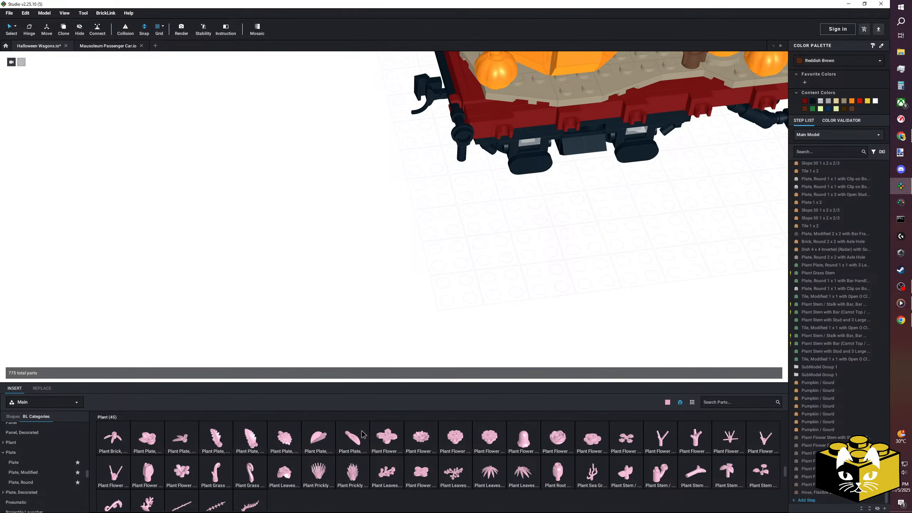
# Place a Plant Flower Stem with Stud and 3 Stems to check its available colours, and delete it again.
pyautogui.moveTo(126, 473); pyautogui.dragTo(354, 254)
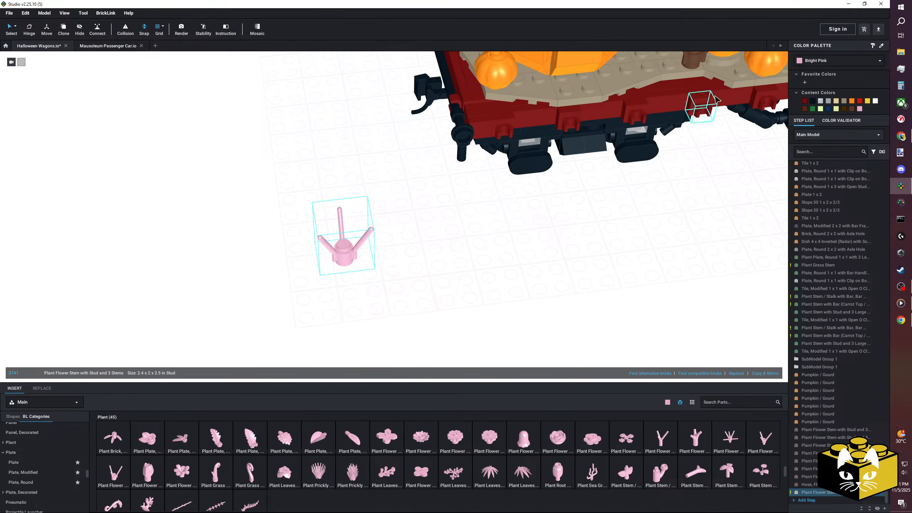
pyautogui.click(811, 61)
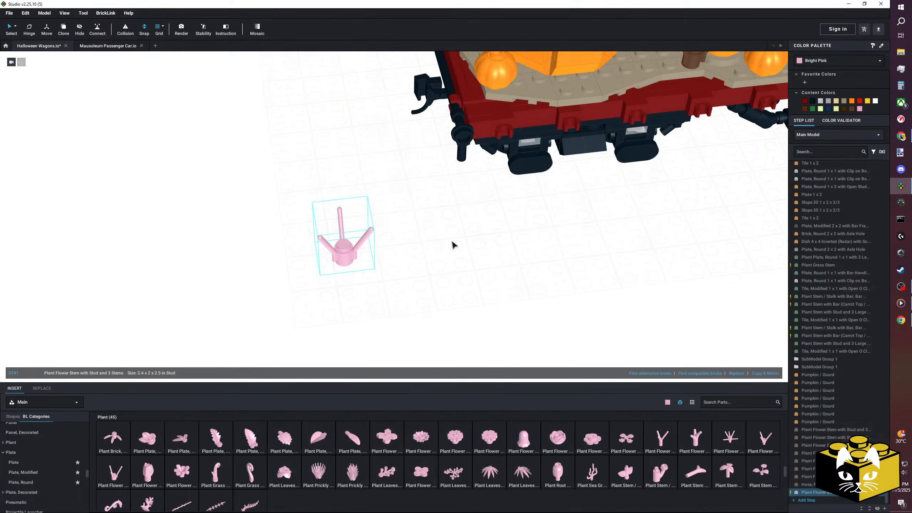
pyautogui.press('Delete')
# Place a Plant Plate, Round 1 x 1 with 3 Leaves to check its available colours, and delete it again.
pyautogui.moveTo(164, 440); pyautogui.dragTo(361, 226)
pyautogui.click(842, 66)
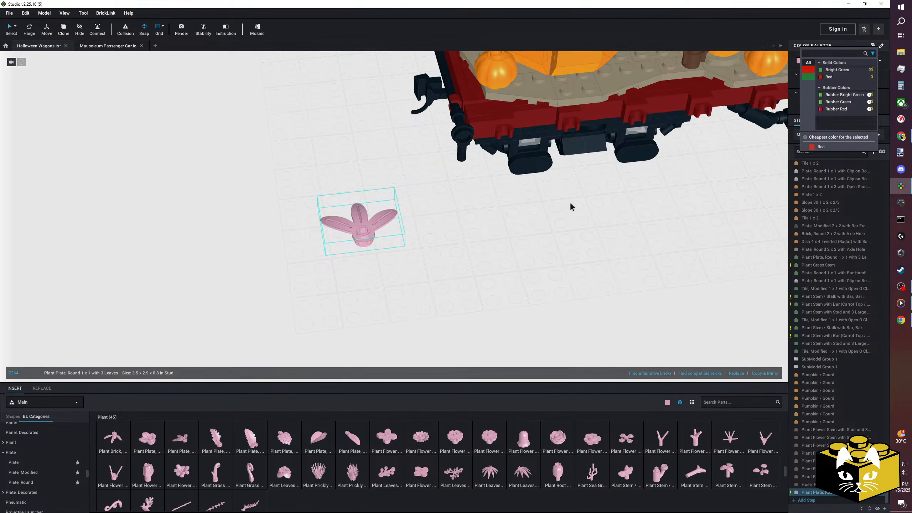
pyautogui.press('Escape')
pyautogui.press('Delete')
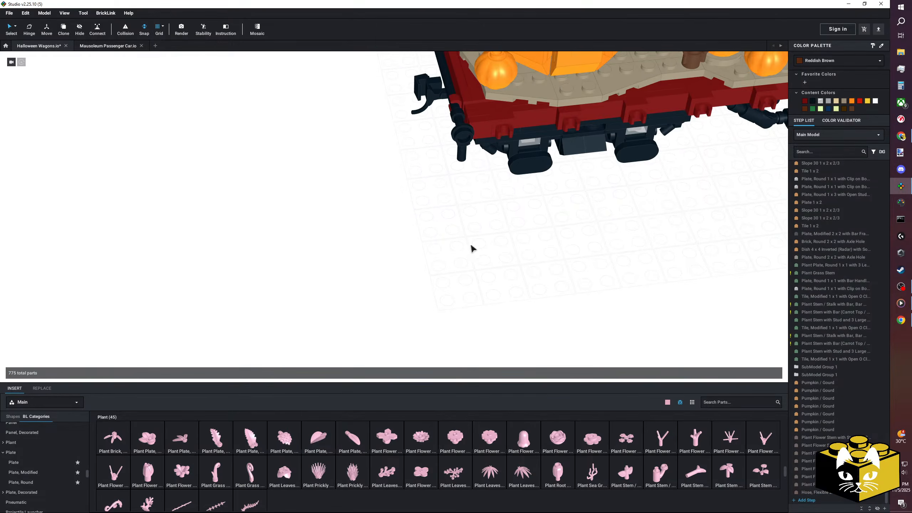
# Set the parts library colour to Tan and hide the parts unavailable in that colour.
pyautogui.click(681, 403)
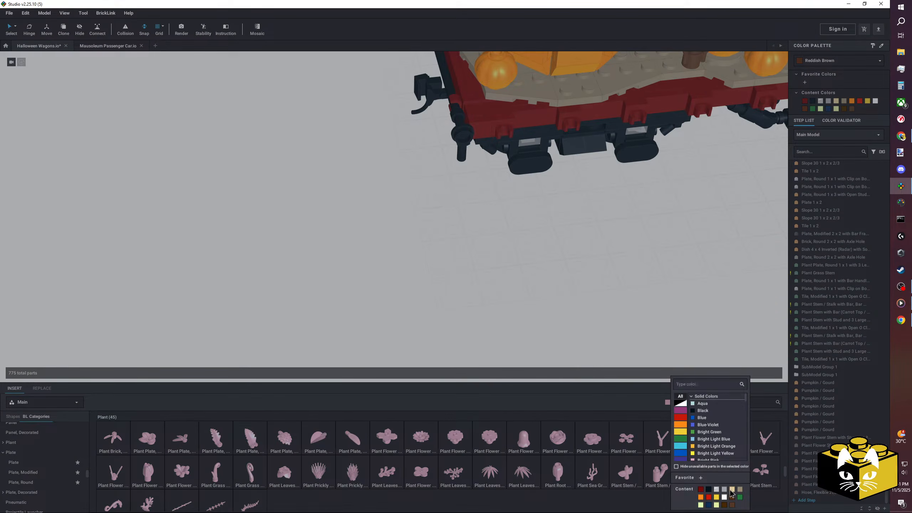
pyautogui.click(732, 489)
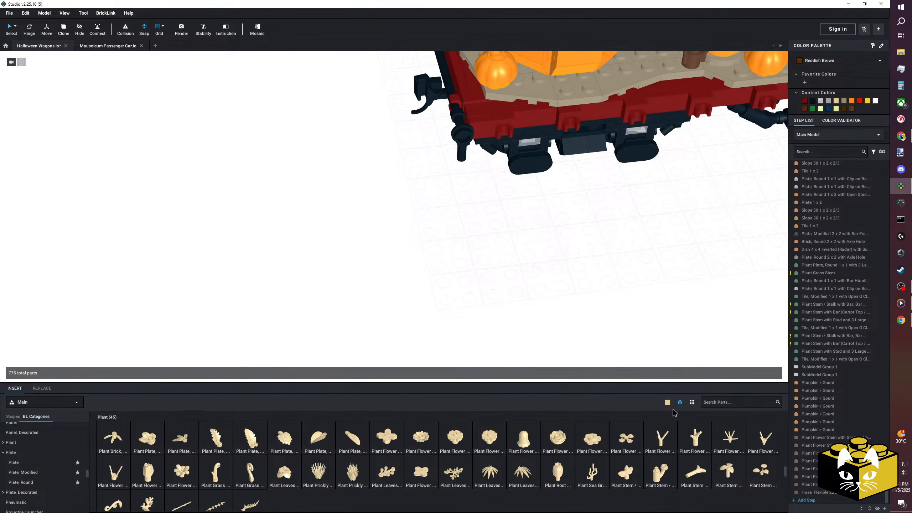
pyautogui.click(668, 402)
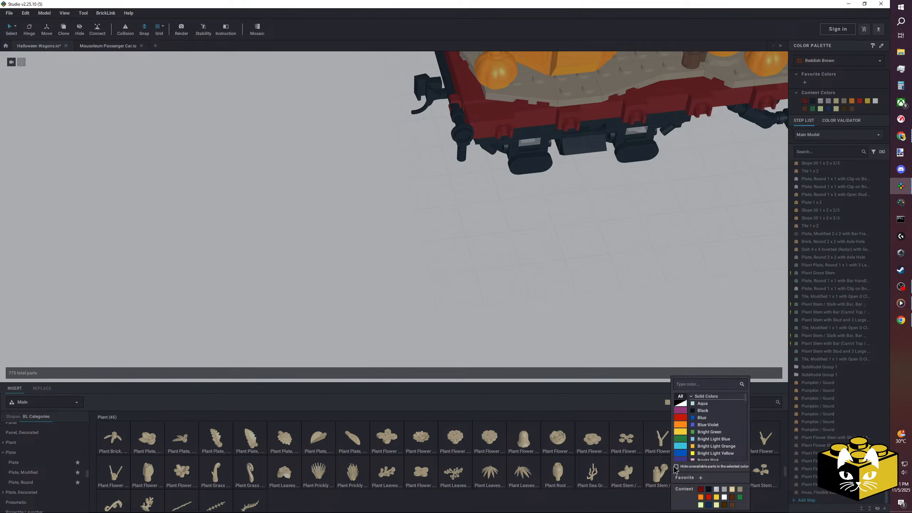
pyautogui.click(675, 466)
pyautogui.click(676, 466)
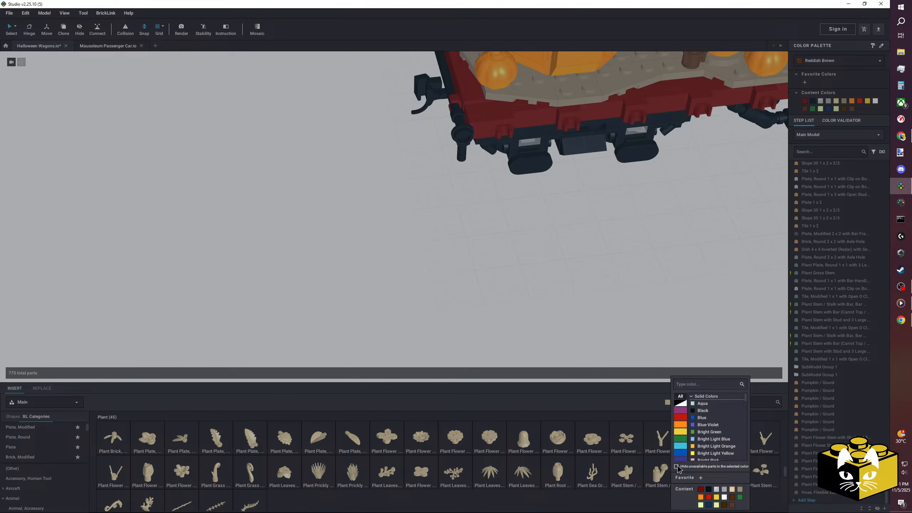
pyautogui.click(475, 315)
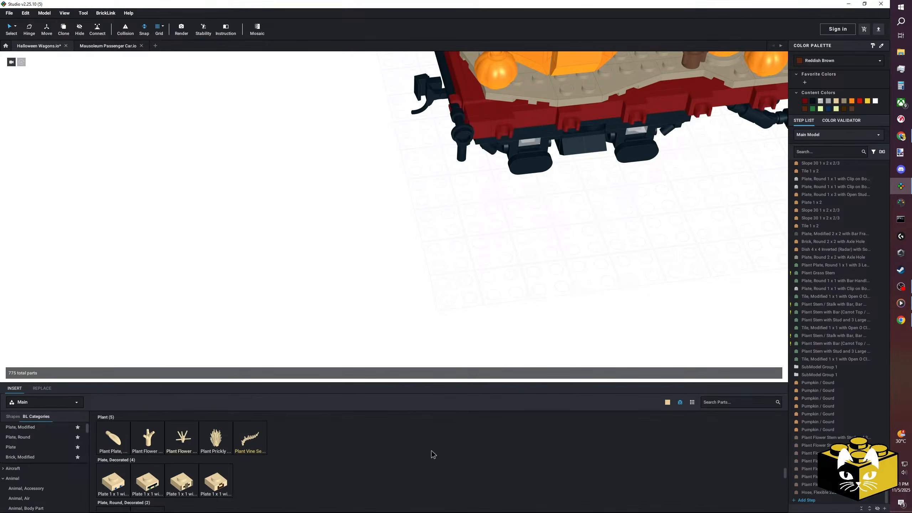
# Look through the parts available in Tan, from the plants back through minifigure, hinge, container and brick categories.
pyautogui.scroll(3, 432, 451)
pyautogui.scroll(6, 432, 454)
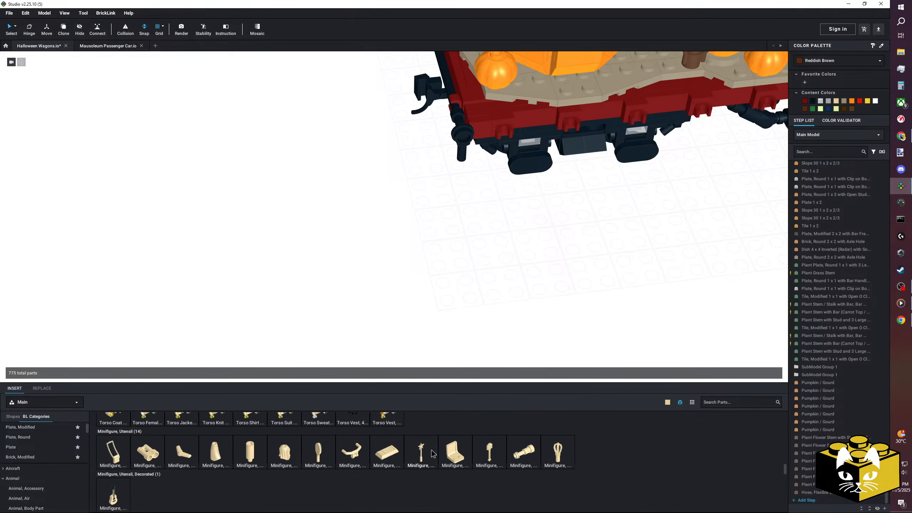
pyautogui.scroll(6, 432, 453)
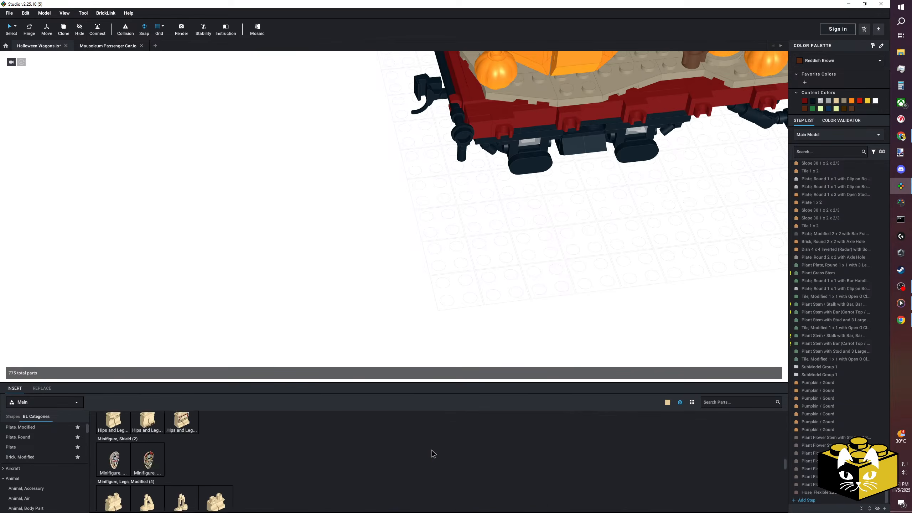
pyautogui.scroll(6, 432, 454)
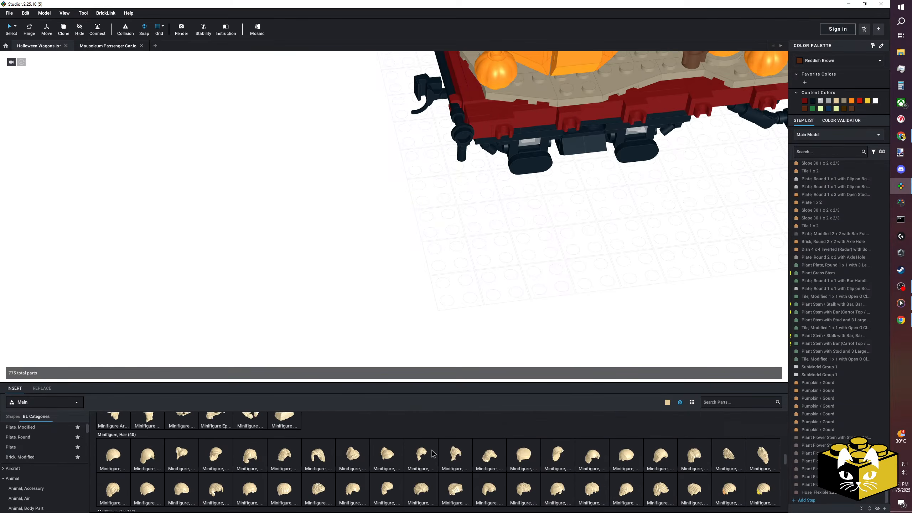
pyautogui.scroll(4, 430, 450)
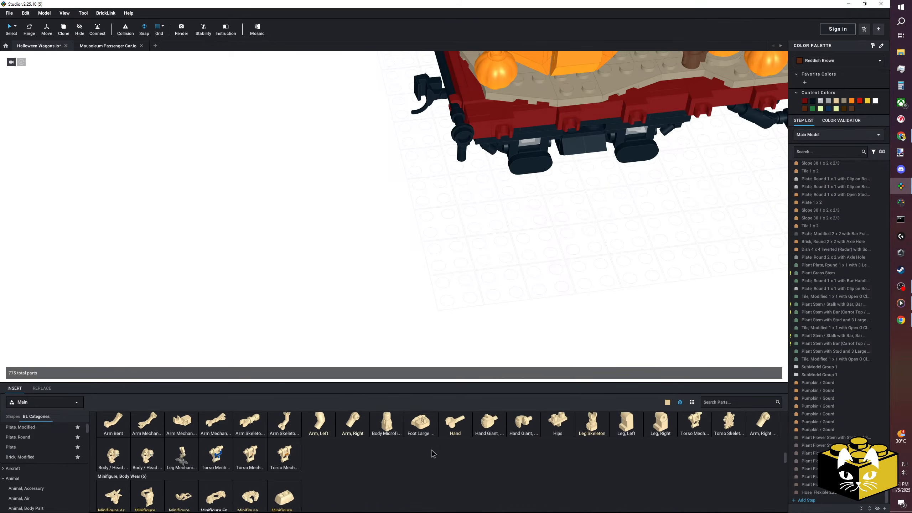
pyautogui.scroll(4, 431, 449)
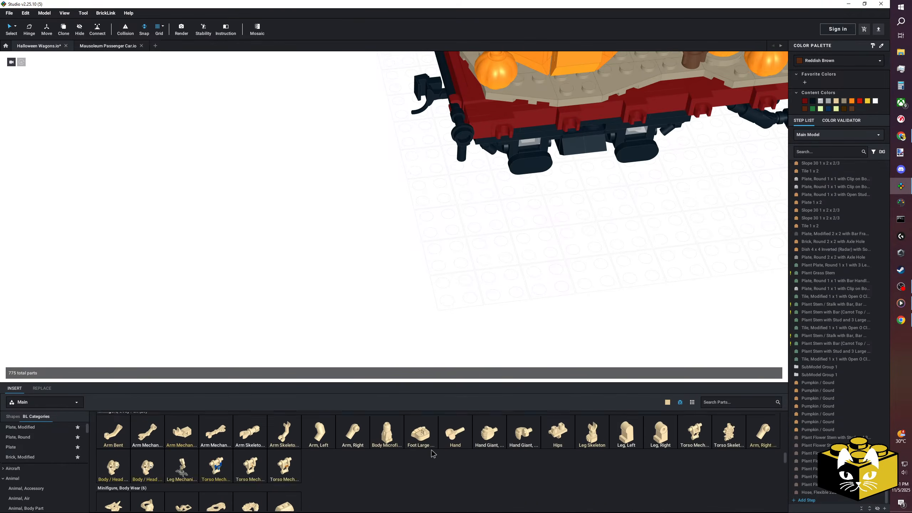
pyautogui.scroll(6, 432, 454)
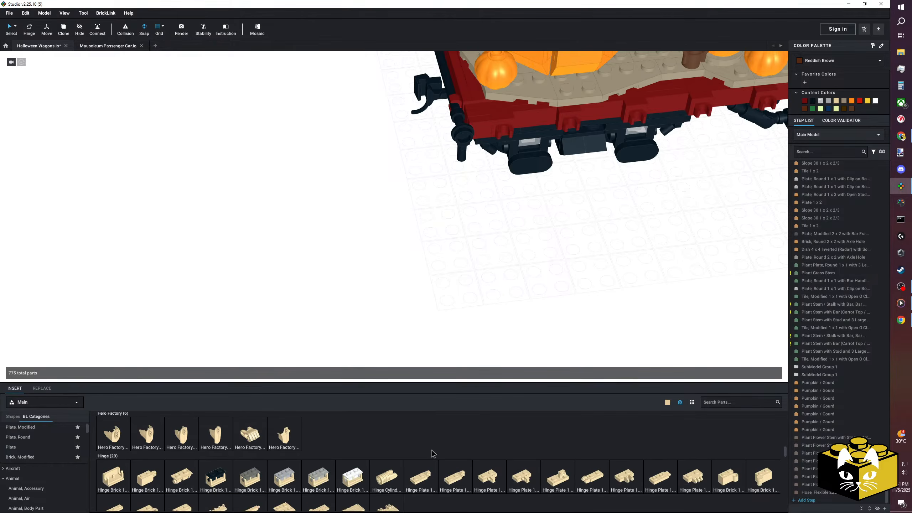
pyautogui.scroll(8, 432, 451)
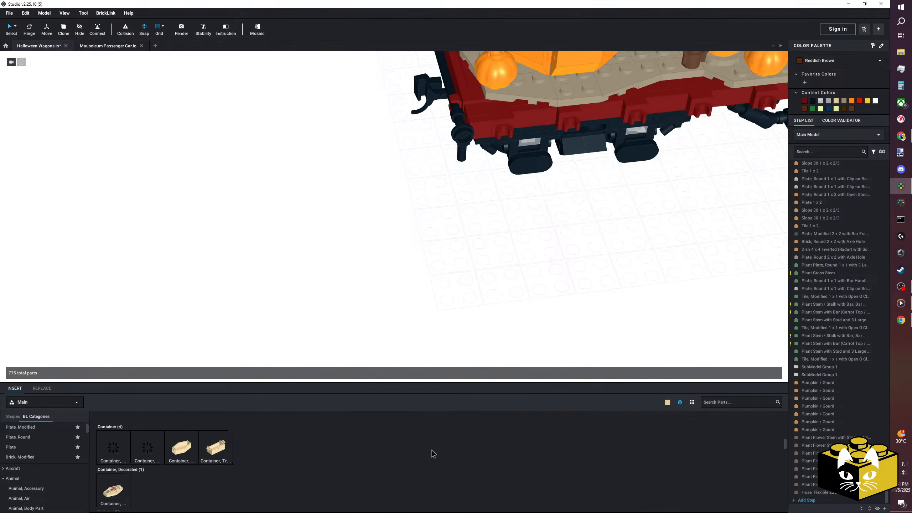
pyautogui.scroll(2, 431, 450)
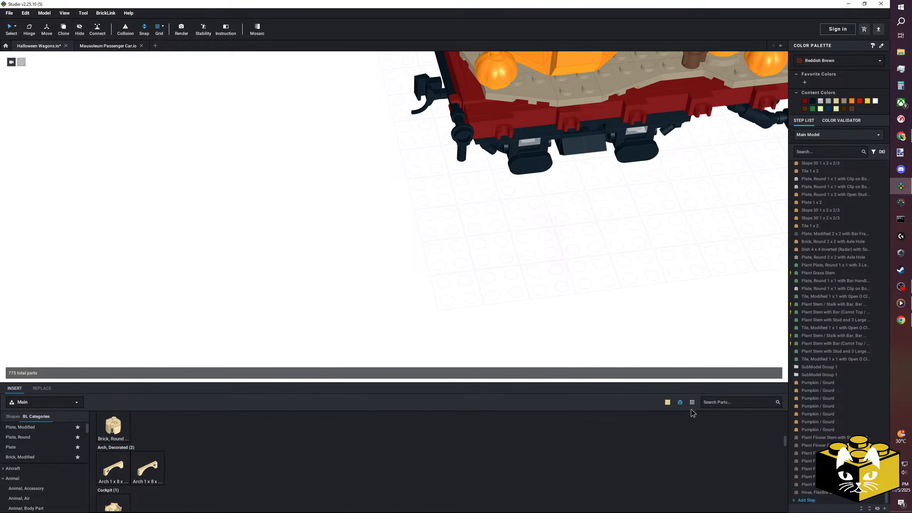
# Search the Tan parts for 6064 and 6065, and clear the search.
pyautogui.write('606')
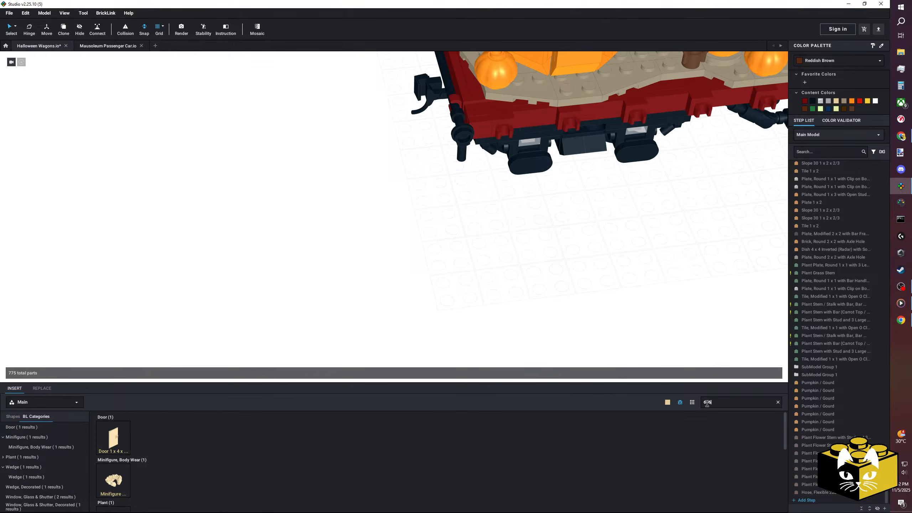
pyautogui.write('4')
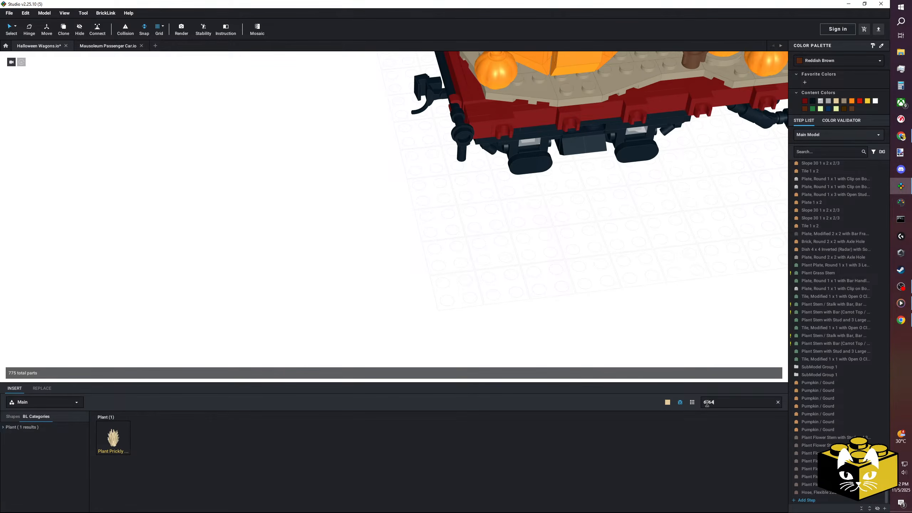
pyautogui.press('BackSpace')
pyautogui.write('5')
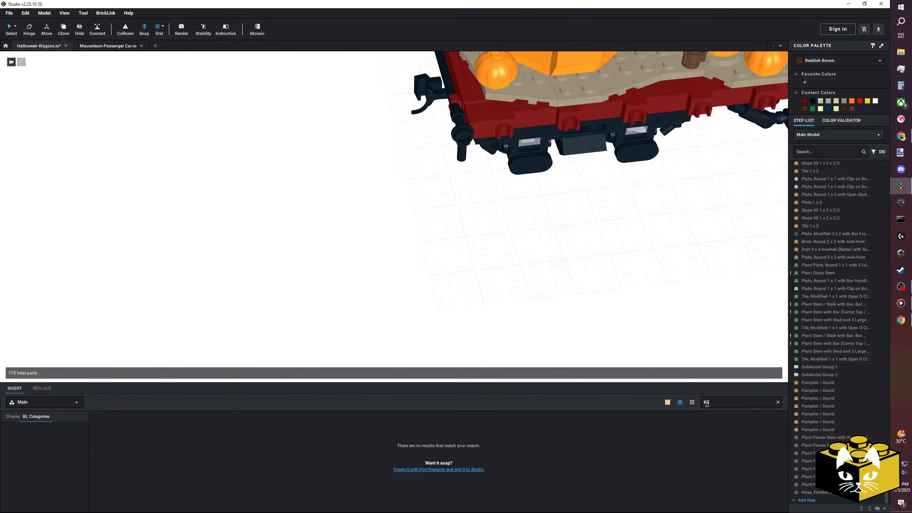
pyautogui.press('BackSpace')
pyautogui.press('BackSpace')
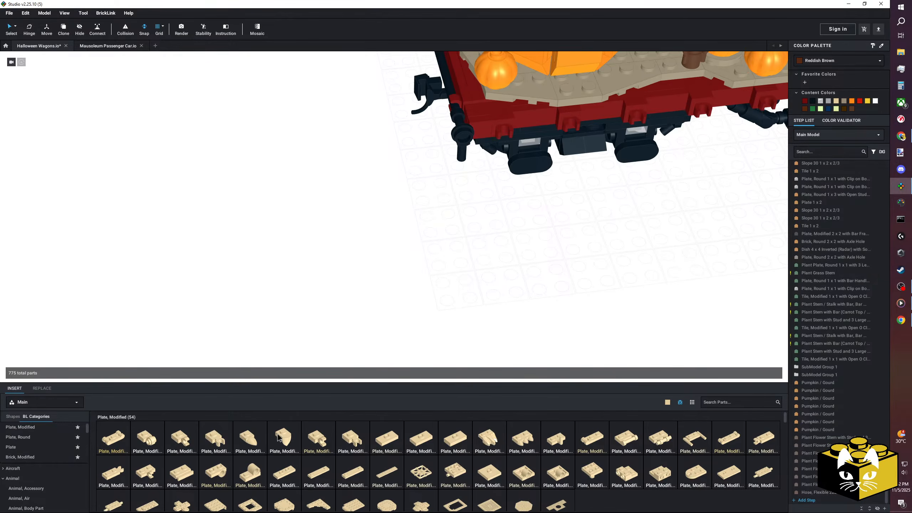
# Examine the Tan modified plates, the wagon's pumpkin patch and the pumpkin patch reference photos behind it.
pyautogui.scroll(-2, 277, 434)
pyautogui.scroll(2, 411, 243)
pyautogui.scroll(-3, 359, 253)
pyautogui.moveTo(296, 267); pyautogui.dragTo(258, 287, button='right')
pyautogui.moveTo(240, 290); pyautogui.dragTo(383, 380, button='middle')
pyautogui.scroll(4, 337, 339)
pyautogui.moveTo(328, 337); pyautogui.dragTo(289, 327, button='middle')
pyautogui.scroll(4, 309, 336)
pyautogui.scroll(-4, 309, 336)
pyautogui.scroll(-3, 316, 337)
pyautogui.moveTo(288, 327); pyautogui.dragTo(238, 317, button='right')
pyautogui.moveTo(239, 317); pyautogui.dragTo(201, 288, button='middle')
pyautogui.scroll(-2, 198, 294)
pyautogui.scroll(6, 200, 304)
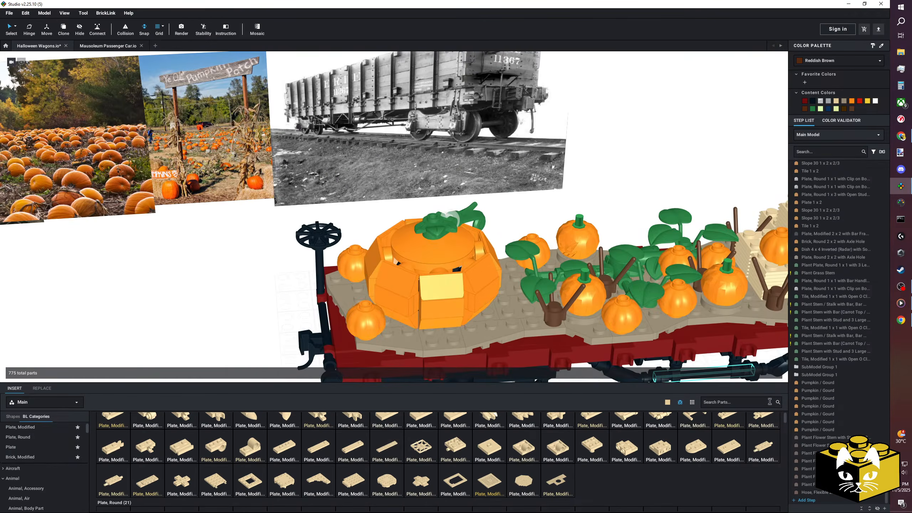
# Turn off hiding of parts unavailable in the selected colour in the parts library.
pyautogui.click(667, 403)
pyautogui.click(676, 467)
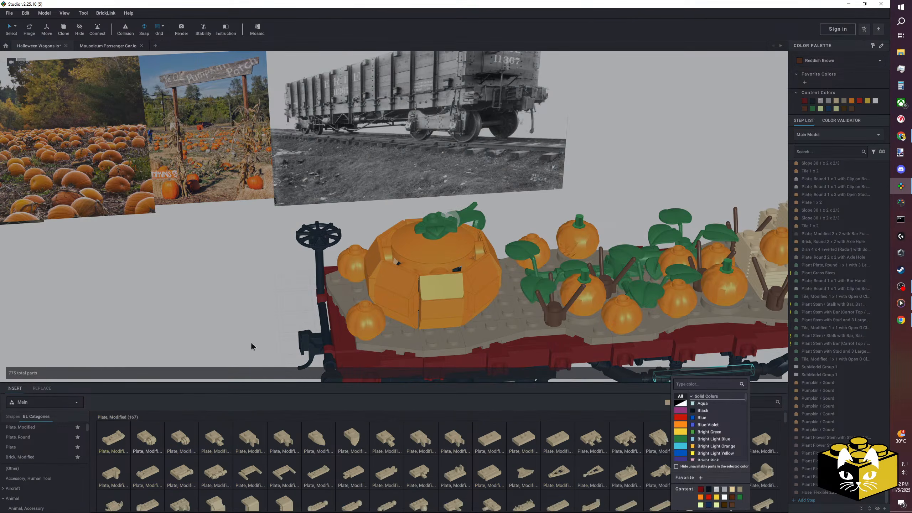
# Look through the Tan part categories and examine the pumpkin patch sign and corn stalks in the reference photo.
pyautogui.click(167, 307)
pyautogui.scroll(-20, 36, 458)
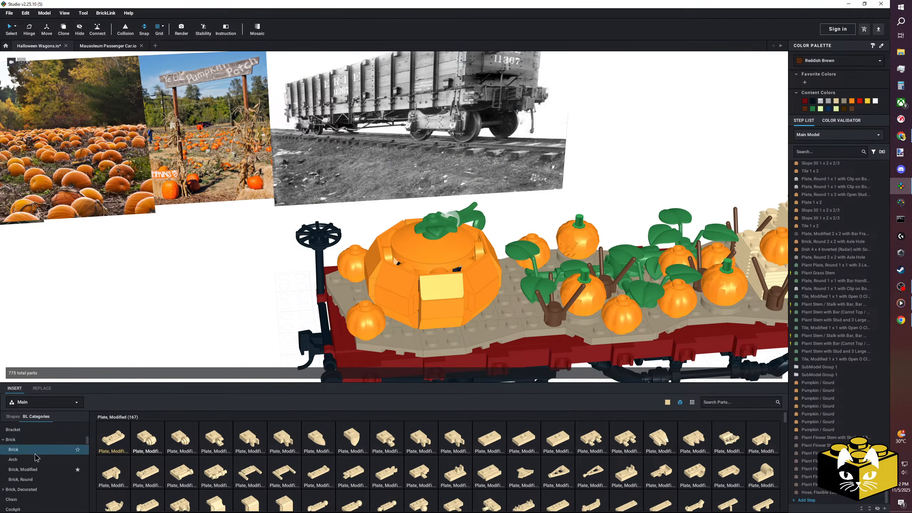
pyautogui.scroll(-12, 40, 454)
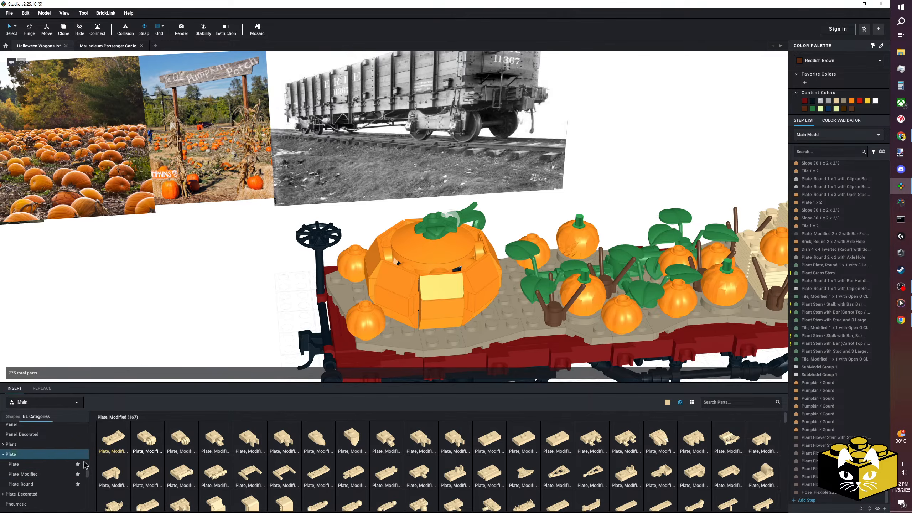
pyautogui.moveTo(87, 474); pyautogui.dragTo(85, 427)
pyautogui.scroll(-3, 49, 433)
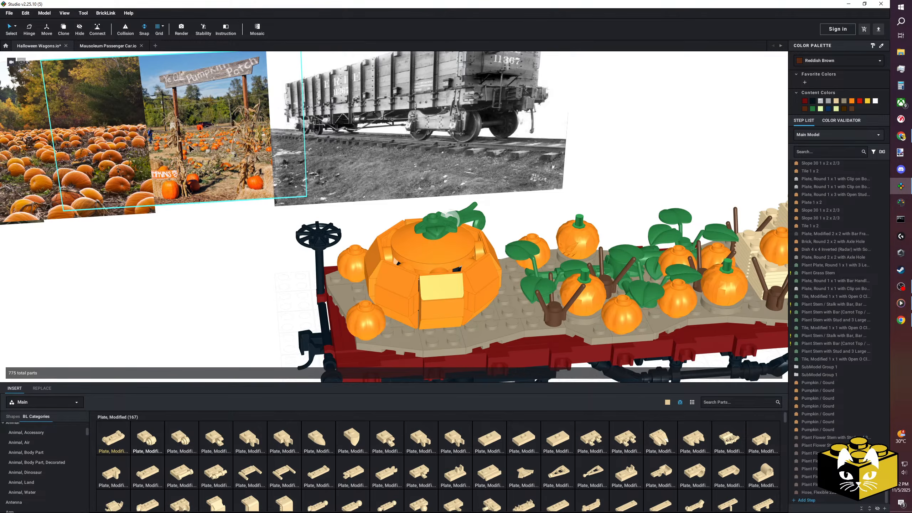
pyautogui.scroll(5, 111, 149)
pyautogui.moveTo(111, 148); pyautogui.dragTo(235, 241, button='middle')
pyautogui.moveTo(235, 245); pyautogui.dragTo(362, 270, button='right')
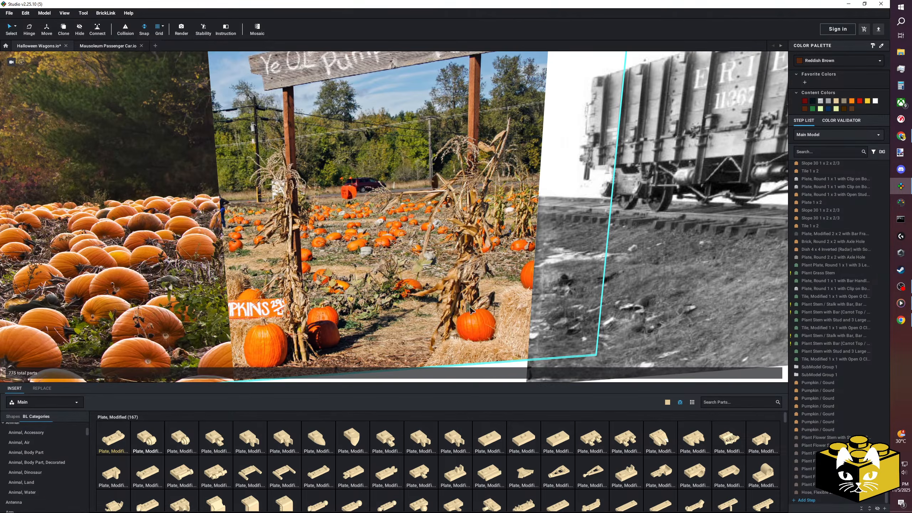
pyautogui.scroll(-6, 384, 286)
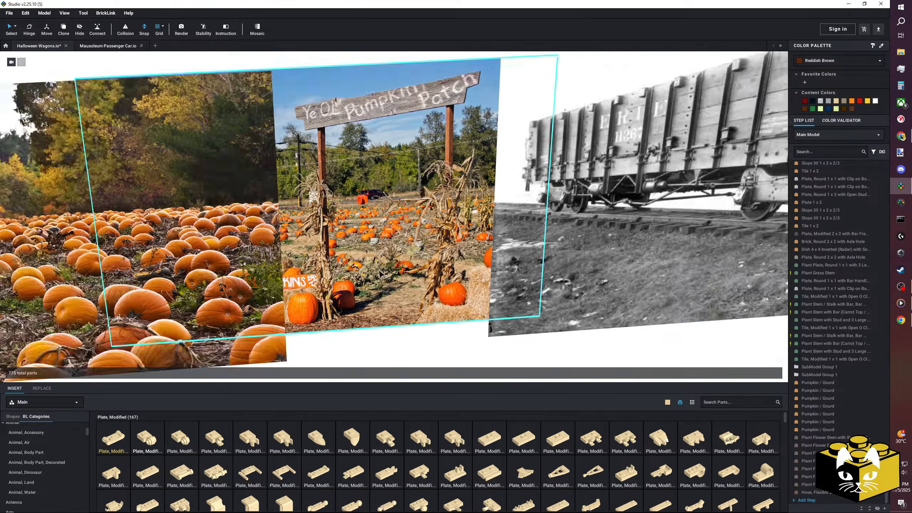
pyautogui.moveTo(368, 322); pyautogui.dragTo(212, 210, button='middle')
pyautogui.scroll(2, 275, 238)
pyautogui.scroll(2, 206, 230)
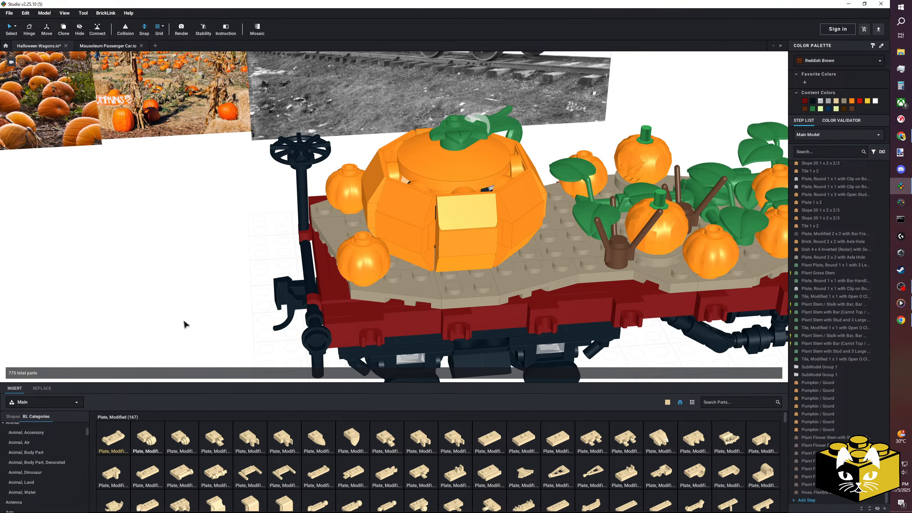
# Set the parts library colour to Dark Orange and hide parts unavailable in the selected colour.
pyautogui.click(667, 404)
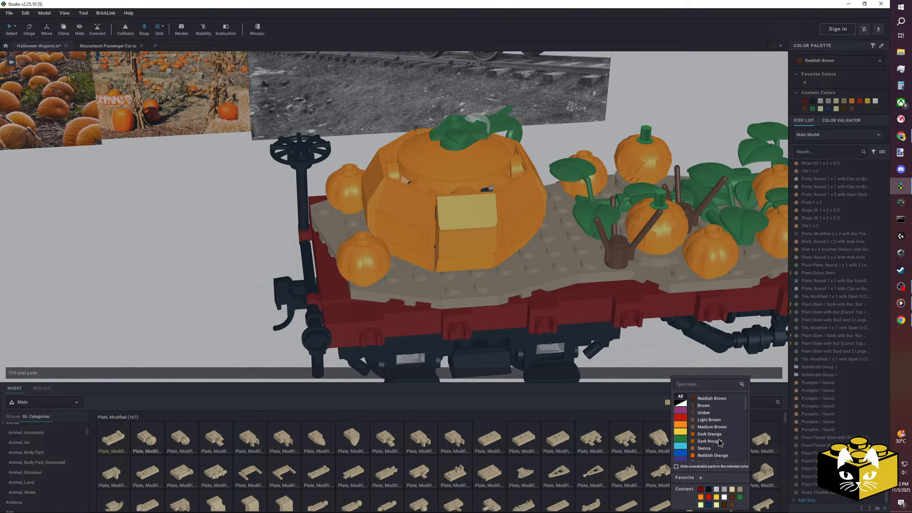
pyautogui.click(714, 434)
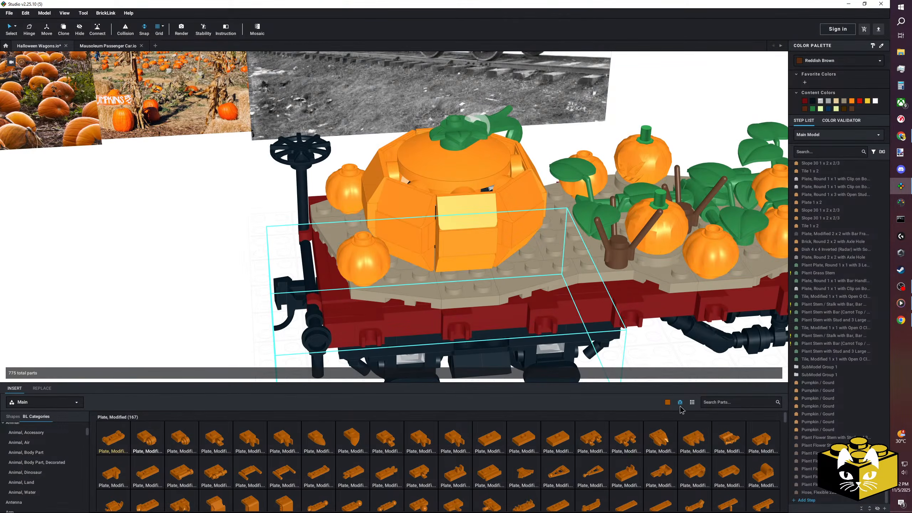
pyautogui.click(667, 403)
pyautogui.click(676, 467)
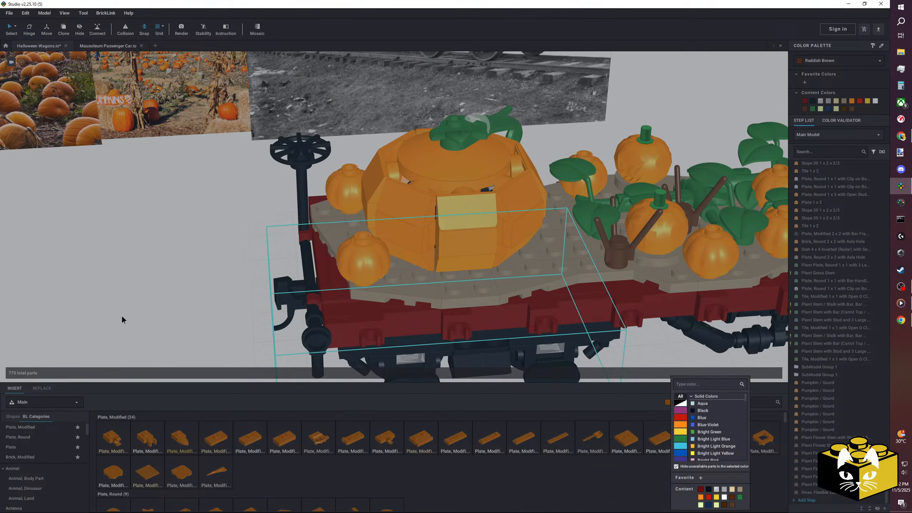
pyautogui.click(123, 316)
# Place a Dark Orange Brick, Modified 1 x 1 with Stud on Side on the empty grid beside the wagon.
pyautogui.scroll(-2, 50, 453)
pyautogui.scroll(-3, 49, 457)
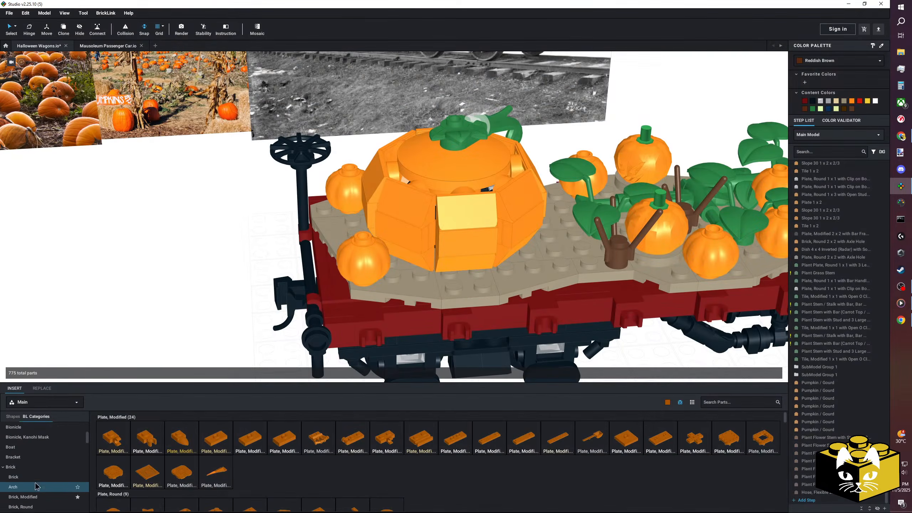
pyautogui.click(32, 497)
pyautogui.click(22, 475)
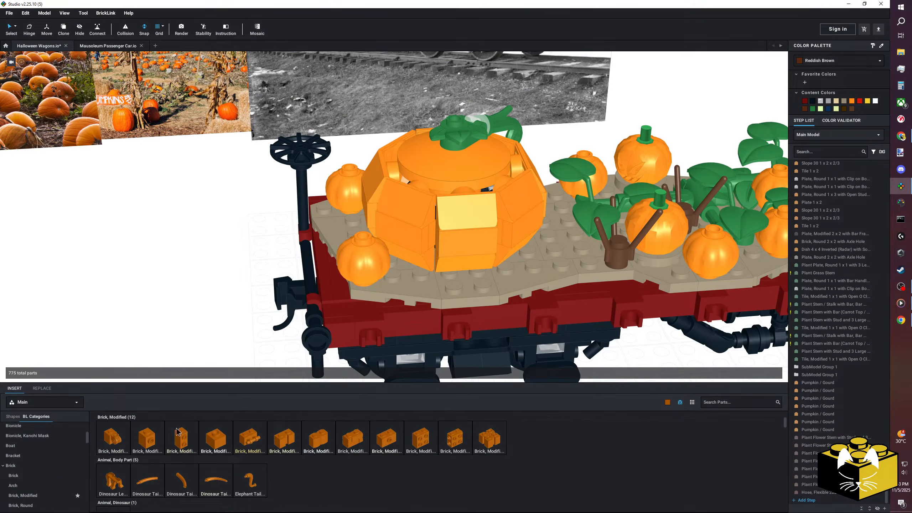
pyautogui.moveTo(188, 298); pyautogui.dragTo(252, 256, button='middle')
pyautogui.click(129, 282)
pyautogui.moveTo(128, 282); pyautogui.dragTo(308, 256, button='middle')
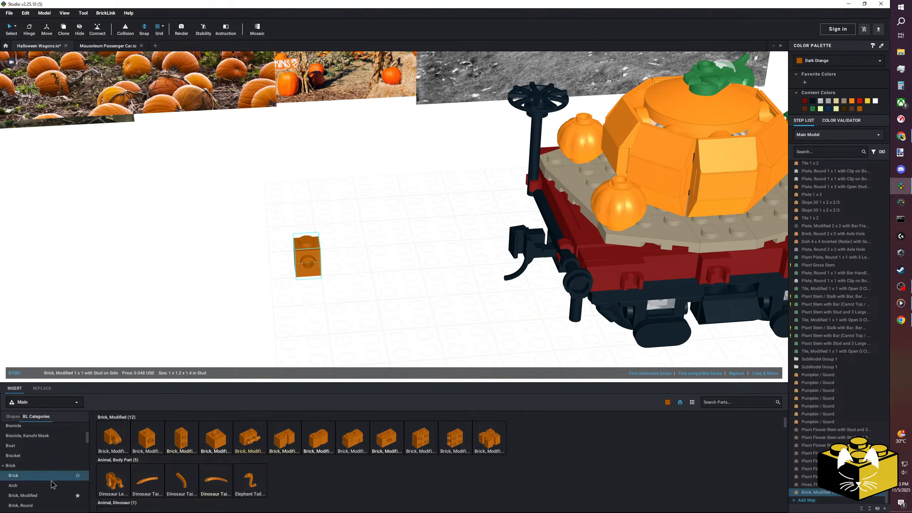
# Stack four more Dark Orange 1 x 1 bricks with stud on side into a five-brick column.
pyautogui.moveTo(148, 435); pyautogui.dragTo(307, 223)
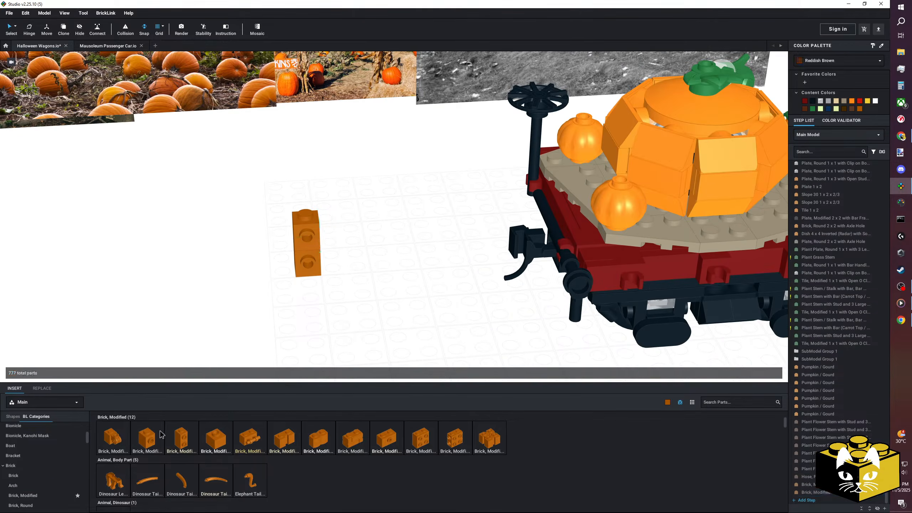
pyautogui.moveTo(156, 436); pyautogui.dragTo(306, 196)
pyautogui.moveTo(150, 440); pyautogui.dragTo(310, 147)
pyautogui.click(310, 148)
pyautogui.moveTo(356, 251); pyautogui.dragTo(353, 280, button='right')
pyautogui.moveTo(360, 275); pyautogui.dragTo(359, 291, button='middle')
pyautogui.scroll(2, 361, 293)
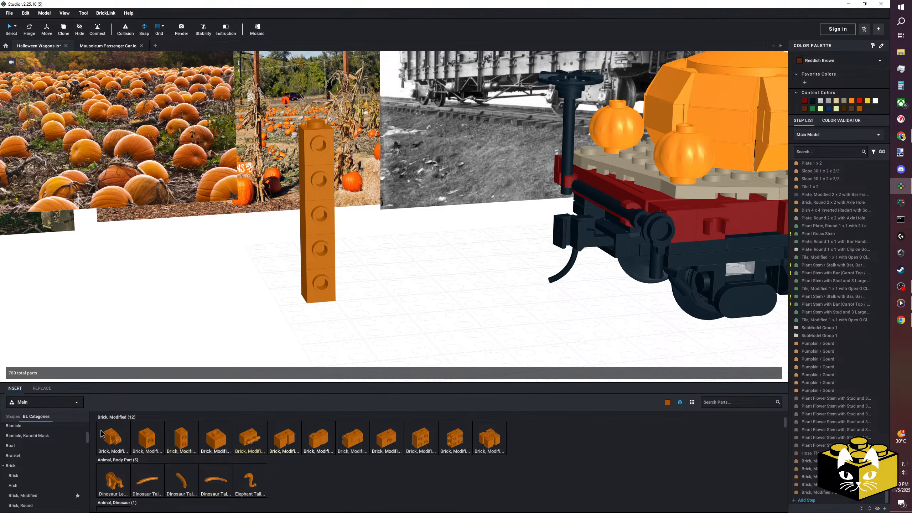
# Attach Plate, Modified 1 x 1 with Tooth Horizontal to the two lowest side studs, pointing opposite ways, and colour both Tan.
pyautogui.scroll(-3, 59, 453)
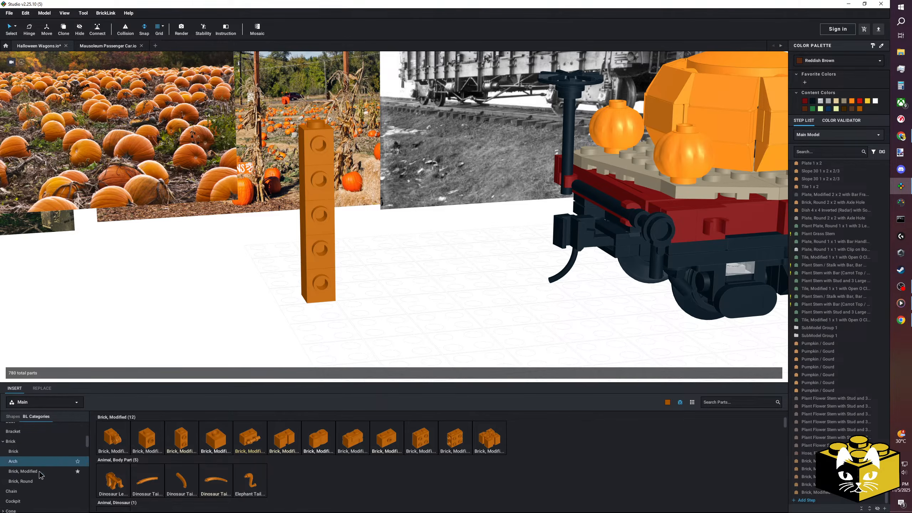
pyautogui.scroll(4, 59, 445)
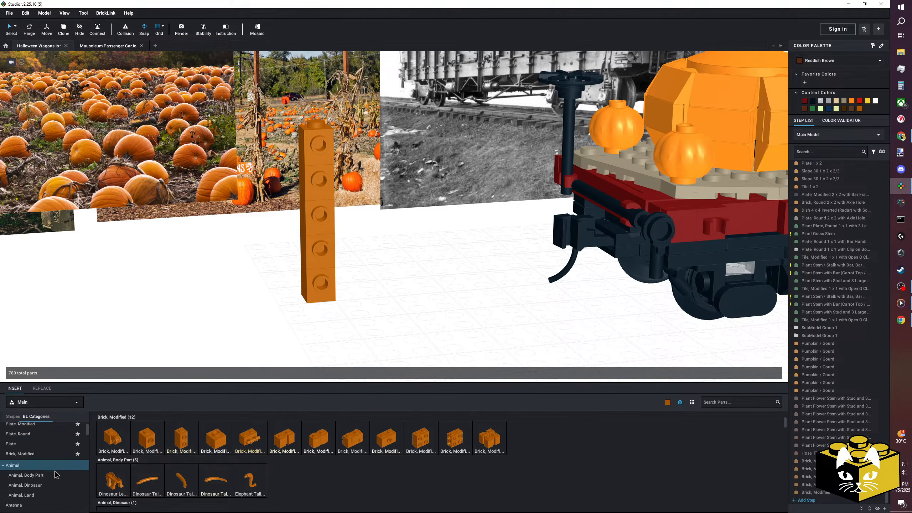
pyautogui.click(58, 425)
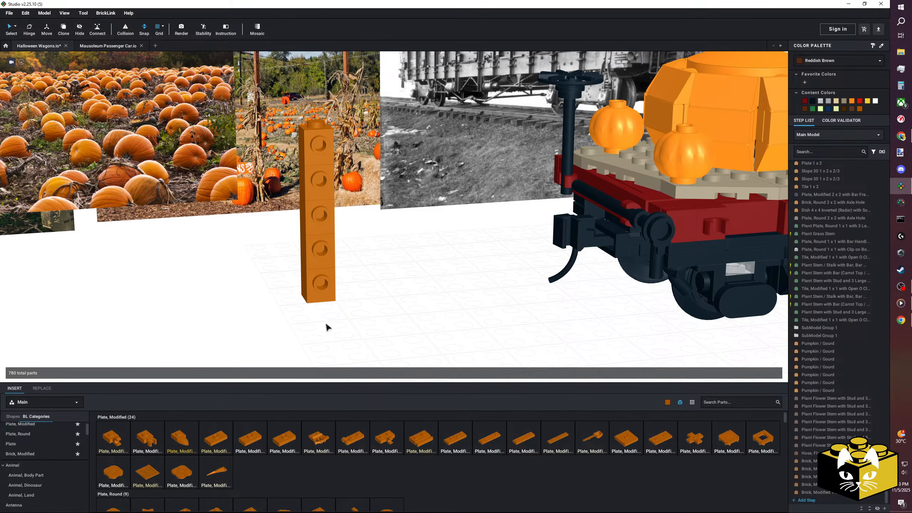
pyautogui.moveTo(178, 441); pyautogui.dragTo(330, 286)
pyautogui.moveTo(183, 436); pyautogui.dragTo(344, 247)
pyautogui.click(368, 268)
pyautogui.click(291, 285)
pyautogui.keyDown('shift'); pyautogui.click(346, 248); pyautogui.keyUp('shift')
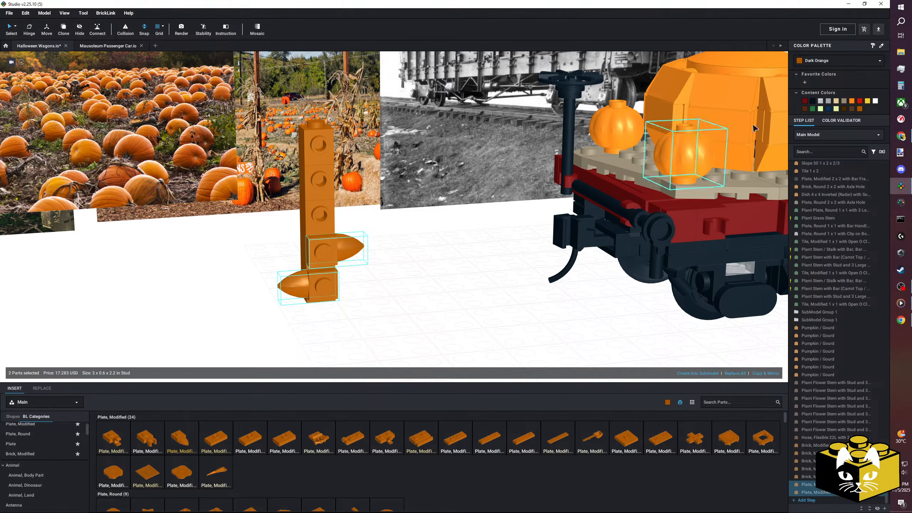
pyautogui.click(836, 100)
# Rotate both Tan tooth plates about their studs so they tilt like leaves off the column.
pyautogui.click(350, 249)
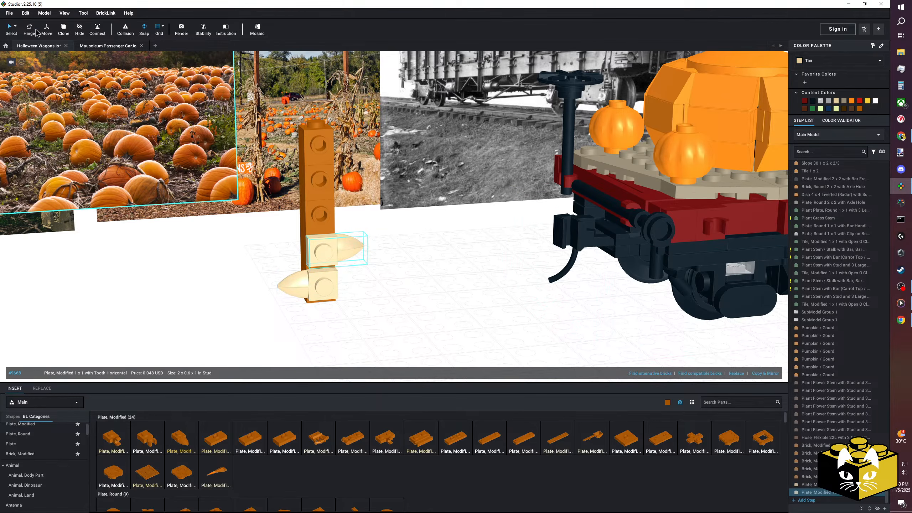
pyautogui.moveTo(324, 298)
pyautogui.mouseDown()
pyautogui.moveTo(347, 282)
pyautogui.moveTo(332, 293)
pyautogui.mouseUp()
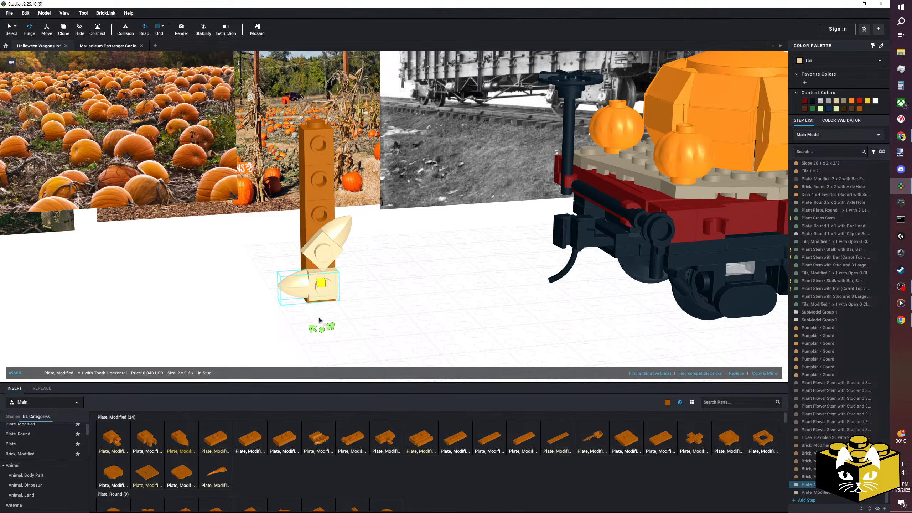
pyautogui.moveTo(322, 332)
pyautogui.mouseDown()
pyautogui.moveTo(305, 315)
pyautogui.moveTo(316, 319)
pyautogui.mouseUp()
pyautogui.click(455, 318)
pyautogui.moveTo(456, 317); pyautogui.dragTo(427, 308, button='right')
pyautogui.scroll(3, 427, 308)
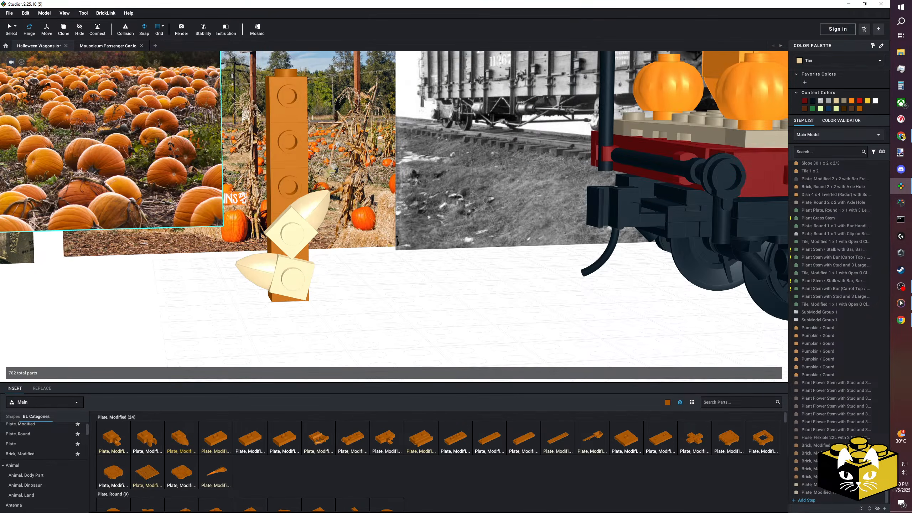
# Delete the upper tooth plate and the four bricks above the column's lowest brick.
pyautogui.click(14, 29)
pyautogui.click(302, 221)
pyautogui.press('Delete')
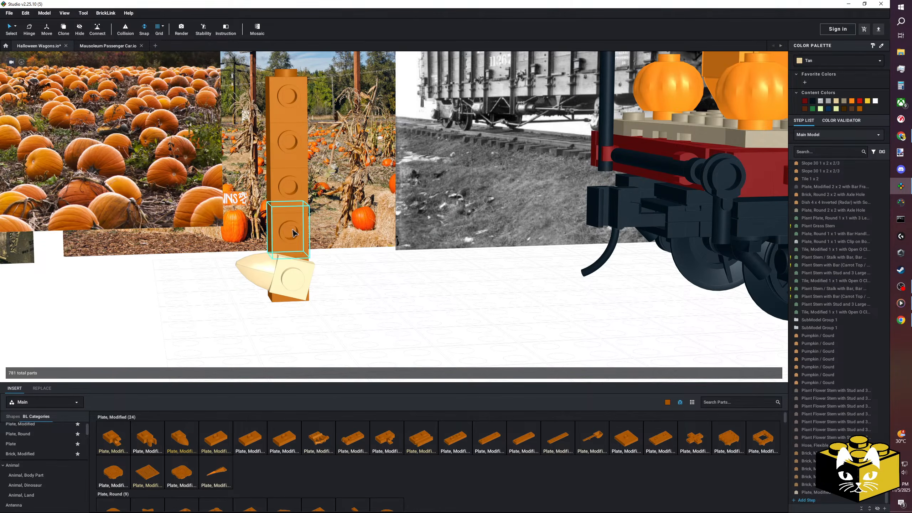
pyautogui.click(292, 231)
pyautogui.press('Delete')
pyautogui.click(292, 186)
pyautogui.press('Delete')
pyautogui.click(292, 143)
pyautogui.press('Delete')
# Copy the remaining brick with its tooth plate and stack the copy on top.
pyautogui.click(284, 277)
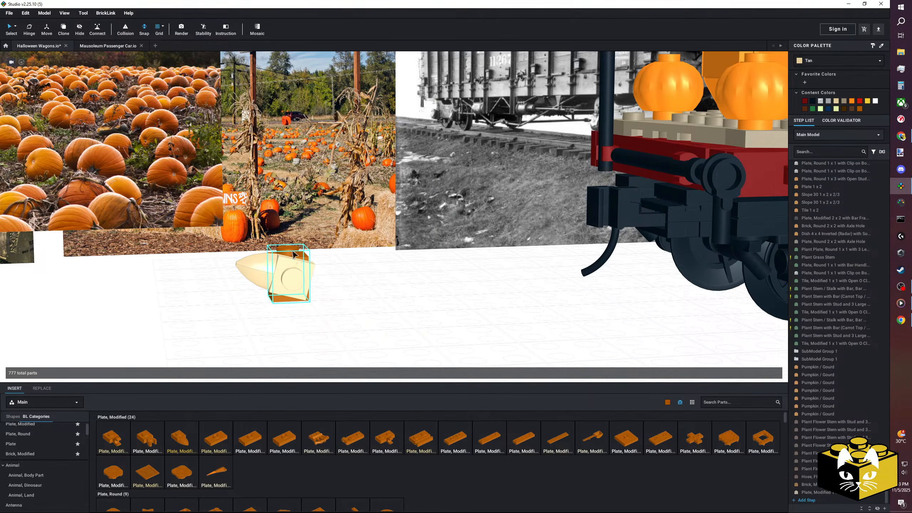
pyautogui.click(364, 295)
pyautogui.rightClick(364, 295)
pyautogui.click(373, 312)
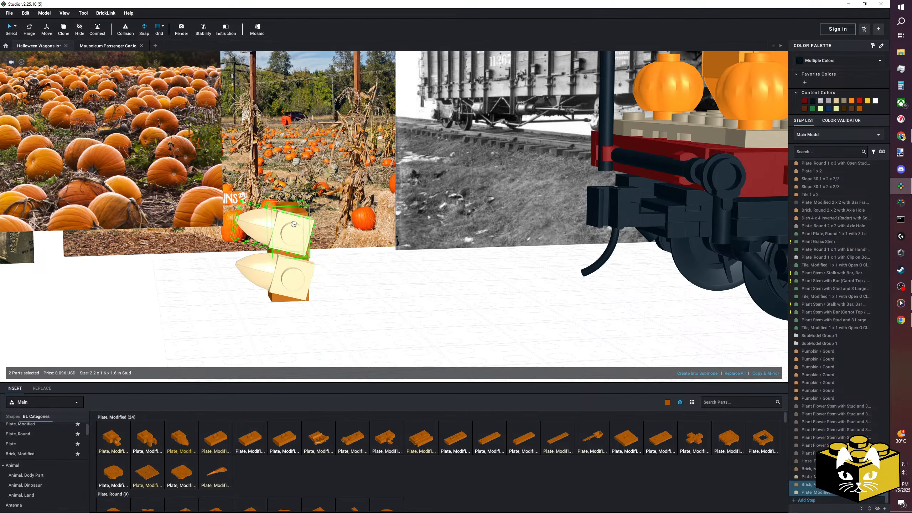
pyautogui.click(320, 252)
# Replace the upper brick and tooth plate with a mirrored copy so its leaf points the other way.
pyautogui.click(296, 237)
pyautogui.moveTo(295, 237); pyautogui.dragTo(282, 257, button='right')
pyautogui.click(317, 253)
pyautogui.keyDown('ctrl'); pyautogui.click(290, 216); pyautogui.keyUp('ctrl')
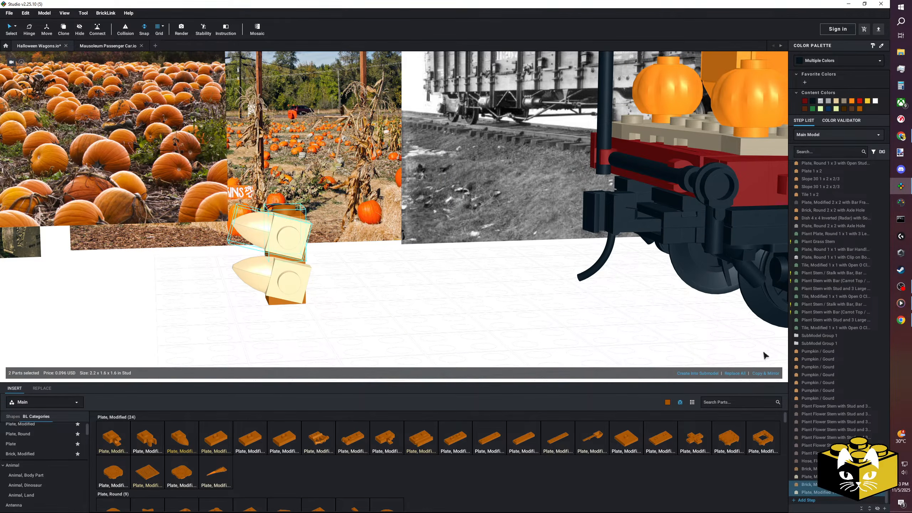
pyautogui.click(766, 374)
pyautogui.click(291, 234)
pyautogui.press('Delete')
pyautogui.click(337, 238)
pyautogui.keyDown('ctrl'); pyautogui.click(343, 254); pyautogui.keyUp('ctrl')
pyautogui.press('a')
pyautogui.click(340, 291)
pyautogui.scroll(-4, 343, 293)
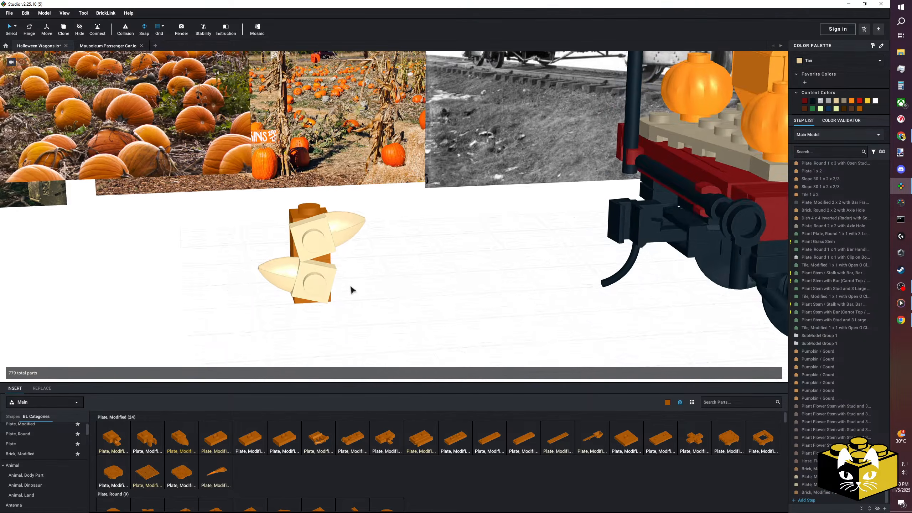
# Copy the two-brick stalk section with both leaves and stack two copies on top of it.
pyautogui.click(356, 279)
pyautogui.rightClick(390, 280)
pyautogui.click(401, 301)
pyautogui.click(338, 227)
pyautogui.moveTo(429, 248); pyautogui.dragTo(416, 259, button='right')
pyautogui.click(429, 277)
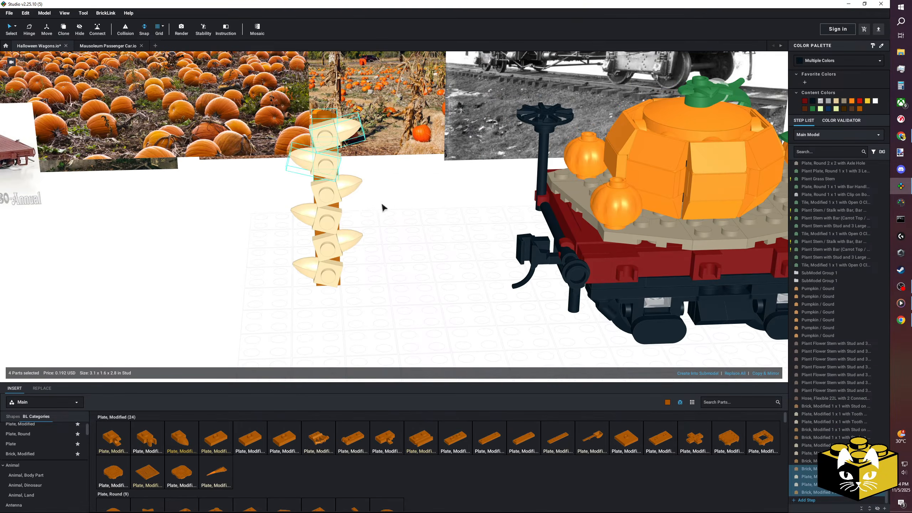
# Delete all the bricks and tooth plates of the stalk beside the wagon.
pyautogui.press('Delete')
pyautogui.moveTo(379, 216); pyautogui.dragTo(370, 248, button='middle')
pyautogui.moveTo(370, 249); pyautogui.dragTo(347, 250, button='right')
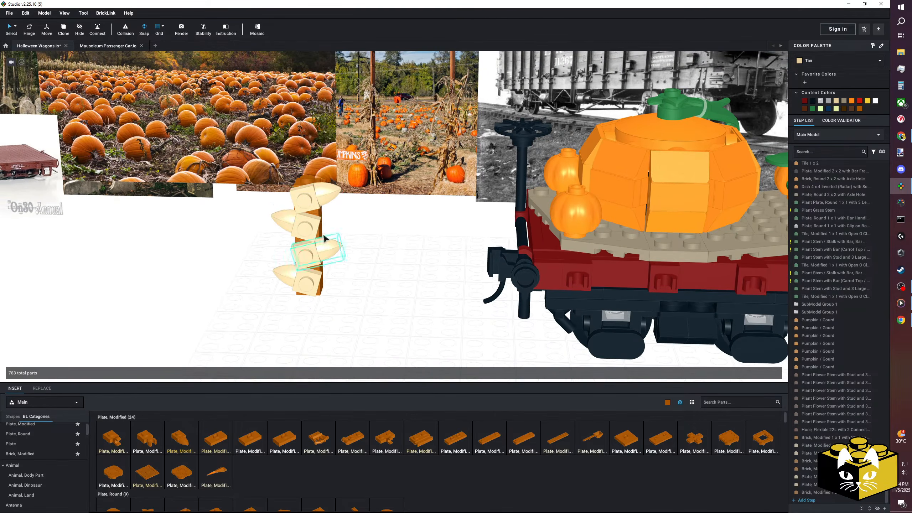
pyautogui.press('Delete')
pyautogui.click(308, 222)
pyautogui.press('Delete')
pyautogui.click(308, 198)
pyautogui.press('Delete')
pyautogui.click(310, 222)
pyautogui.press('Delete')
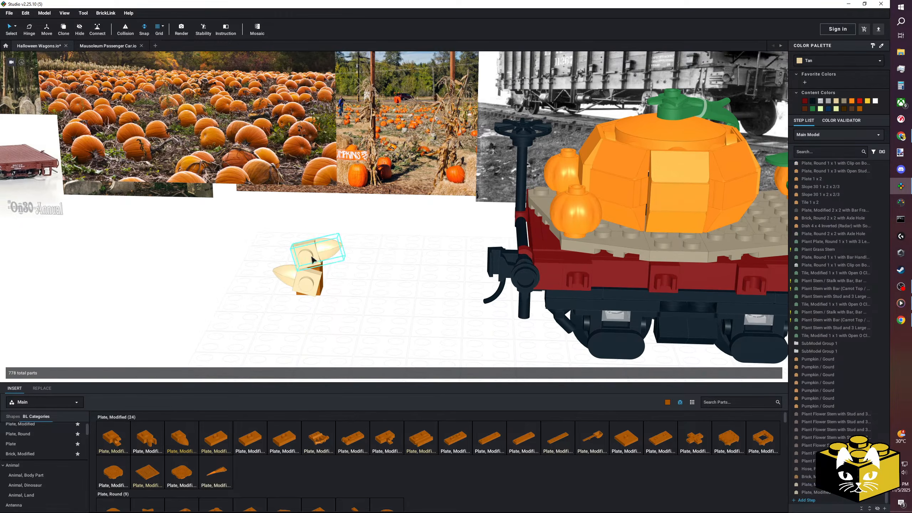
pyautogui.press('Delete')
pyautogui.click(312, 274)
pyautogui.press('Delete')
pyautogui.click(311, 274)
pyautogui.press('Delete')
# Build a post from two stacked Dark Orange Brick 1 x 1 x 3 parts on the grid beside the wagon.
pyautogui.moveTo(441, 281); pyautogui.dragTo(286, 266, button='middle')
pyautogui.moveTo(286, 266); pyautogui.dragTo(233, 281, button='right')
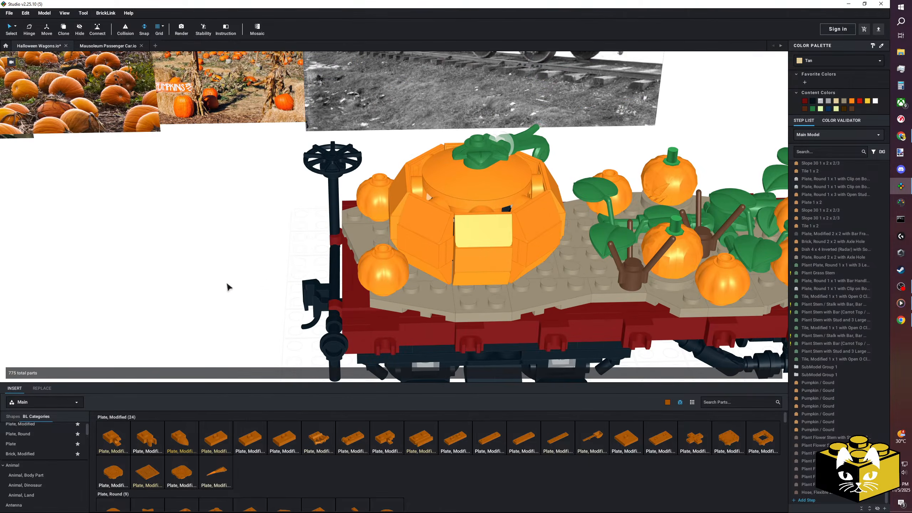
pyautogui.scroll(-3, 53, 462)
pyautogui.click(15, 451)
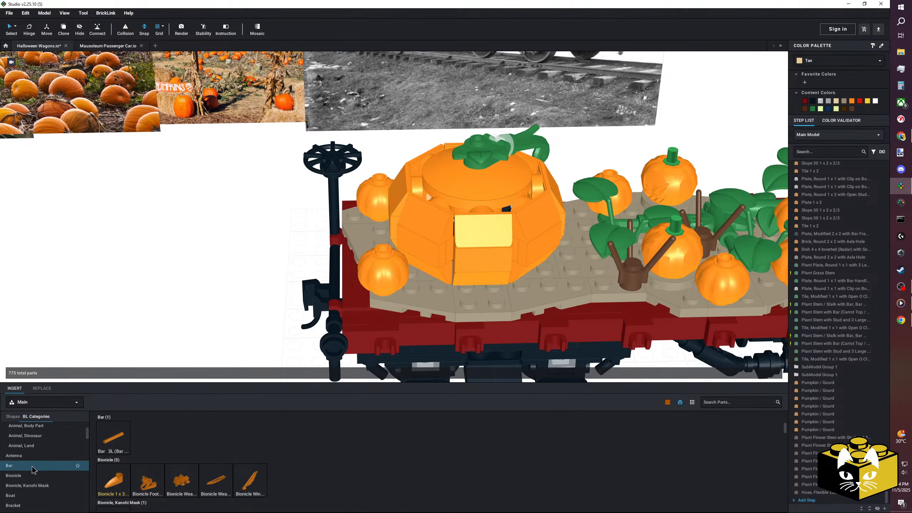
pyautogui.scroll(1, 32, 470)
pyautogui.click(31, 482)
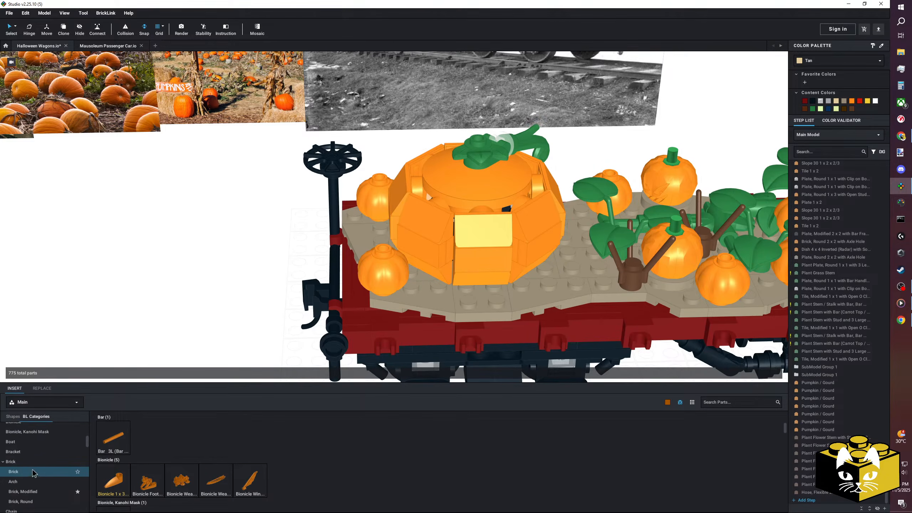
pyautogui.click(29, 472)
pyautogui.moveTo(145, 445); pyautogui.dragTo(210, 230)
pyautogui.moveTo(155, 430); pyautogui.dragTo(192, 174)
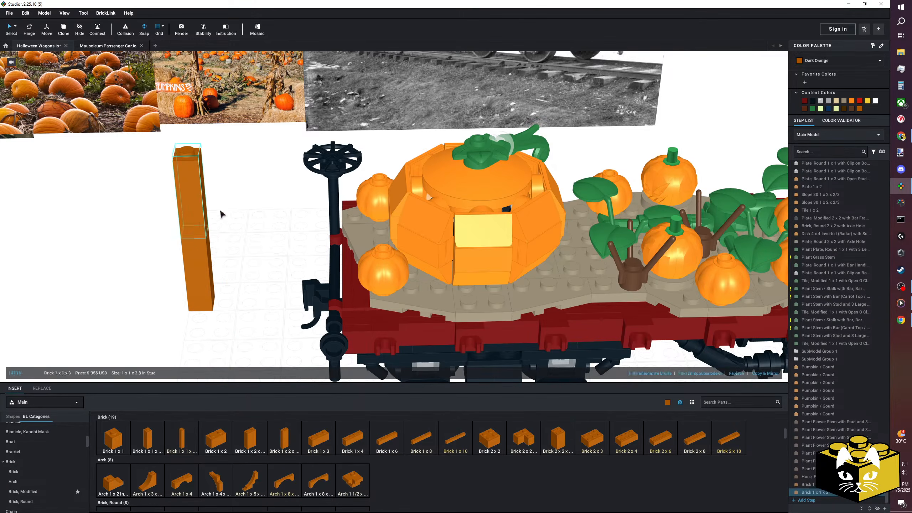
# Copy the two-brick post and place the copy on the wagon deck next to the large pumpkin, near the brake wheel.
pyautogui.keyDown('ctrl'); pyautogui.click(197, 264); pyautogui.keyUp('ctrl')
pyautogui.rightClick(195, 261)
pyautogui.click(208, 273)
pyautogui.rightClick(243, 260)
pyautogui.click(258, 281)
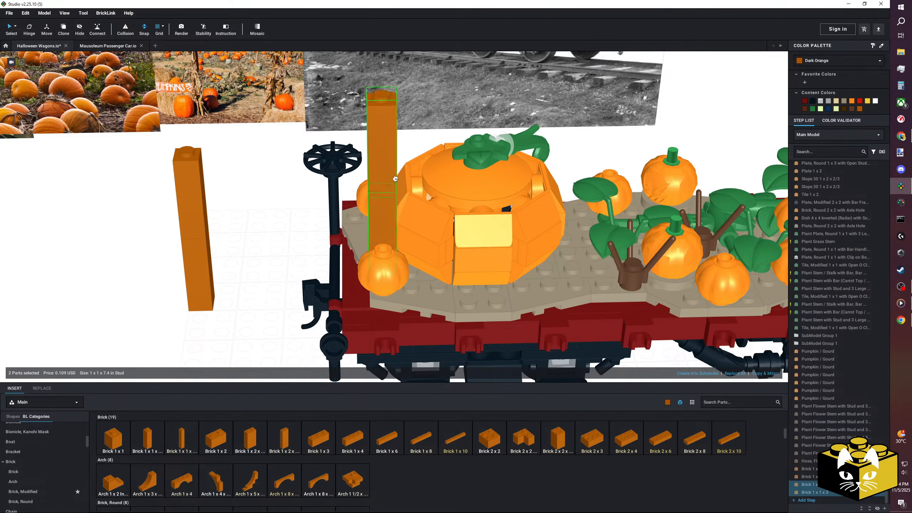
pyautogui.click(384, 165)
pyautogui.moveTo(386, 167); pyautogui.dragTo(306, 251, button='right')
pyautogui.click(329, 279)
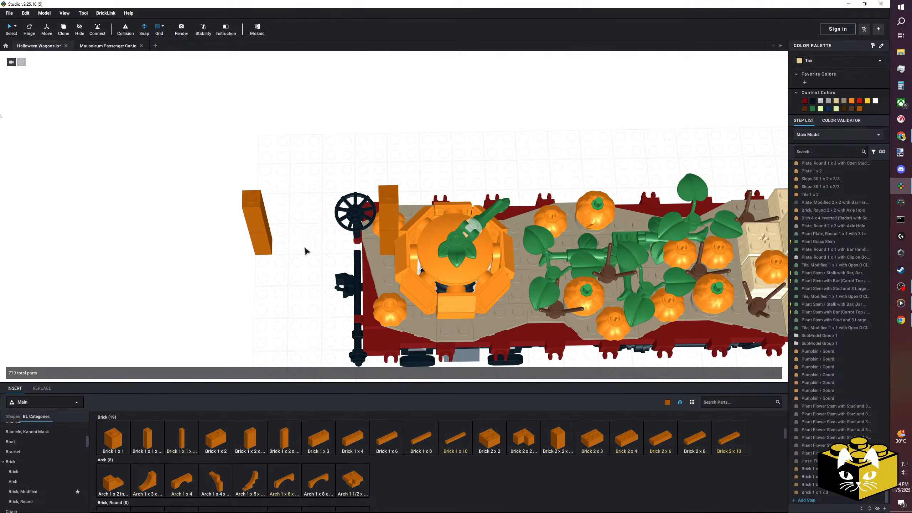
# Move the two-brick post from the grid onto the wagon deck on the other side of the large pumpkin.
pyautogui.click(215, 240)
pyautogui.moveTo(215, 239); pyautogui.dragTo(304, 264, button='right')
pyautogui.scroll(-3, 232, 288)
pyautogui.scroll(5, 246, 308)
pyautogui.click(363, 273)
pyautogui.moveTo(363, 272); pyautogui.dragTo(185, 292, button='right')
pyautogui.click(251, 295)
pyautogui.scroll(4, 184, 292)
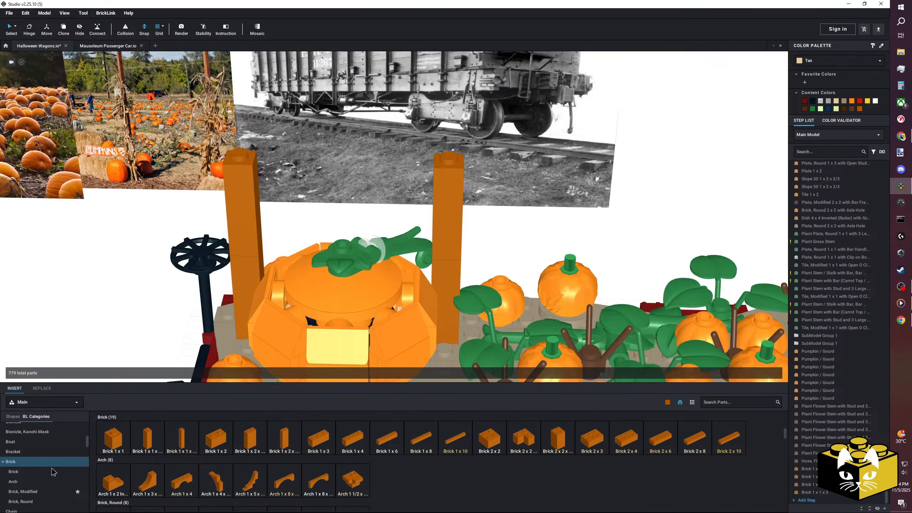
# Top both posts with a Dark Orange Brick, Modified 1 x 1 x 1 2/3 with Studs on Side.
pyautogui.click(27, 492)
pyautogui.click(193, 436)
pyautogui.scroll(-3, 248, 179)
pyautogui.click(280, 152)
pyautogui.click(177, 432)
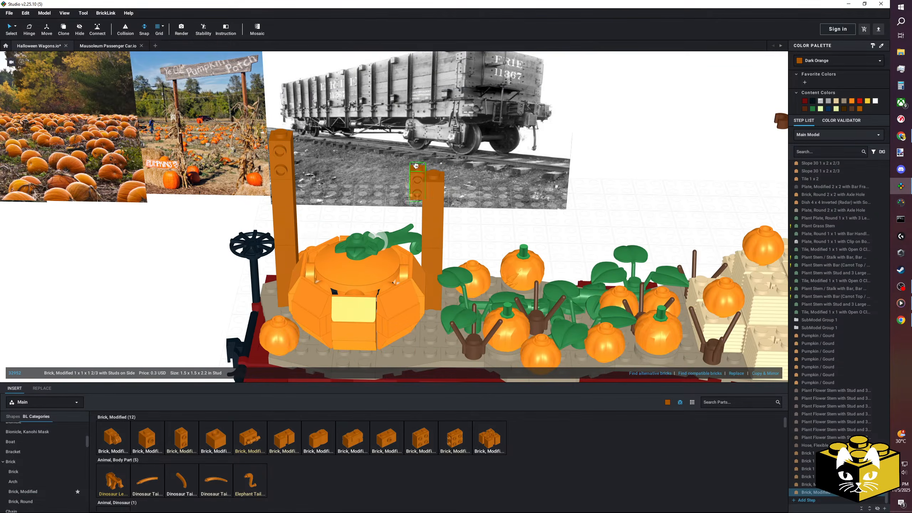
pyautogui.click(432, 158)
pyautogui.scroll(3, 72, 444)
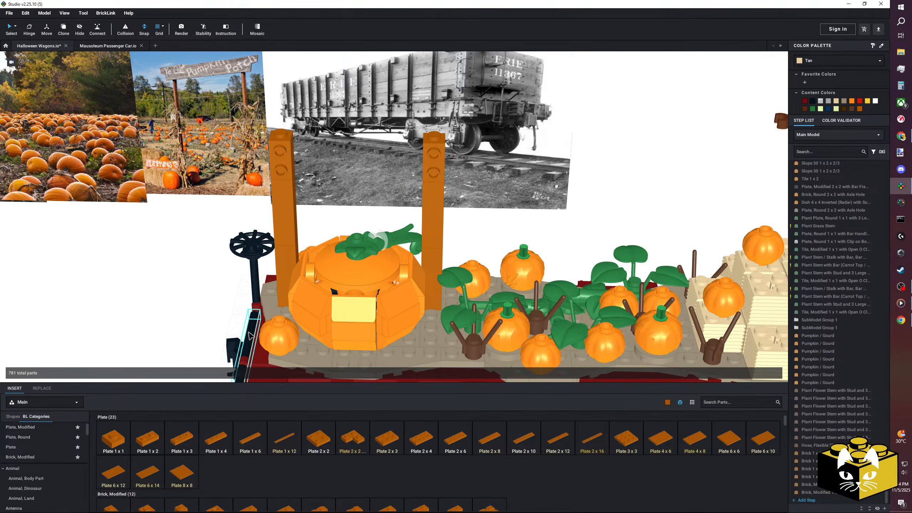
# Attach a Dark Orange Plate 2 x 8 to the side studs as a crossbar spanning both posts.
pyautogui.scroll(4, 158, 319)
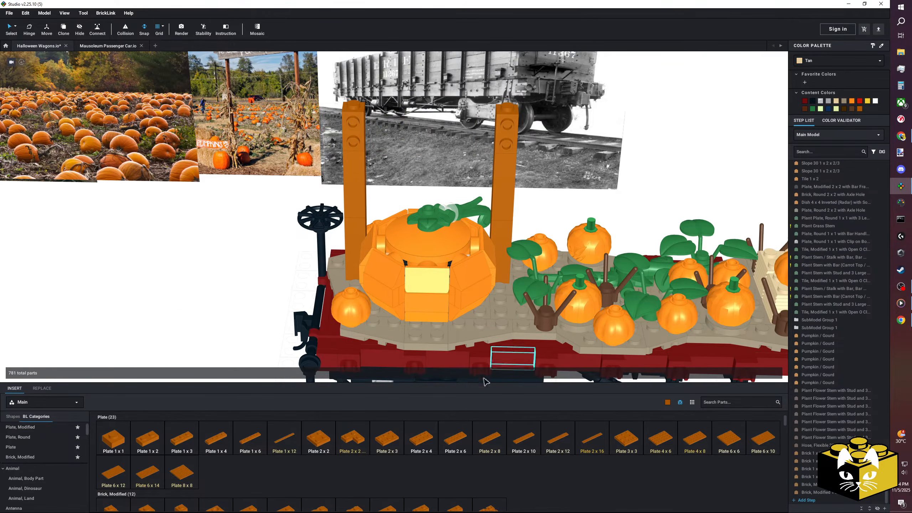
pyautogui.click(425, 134)
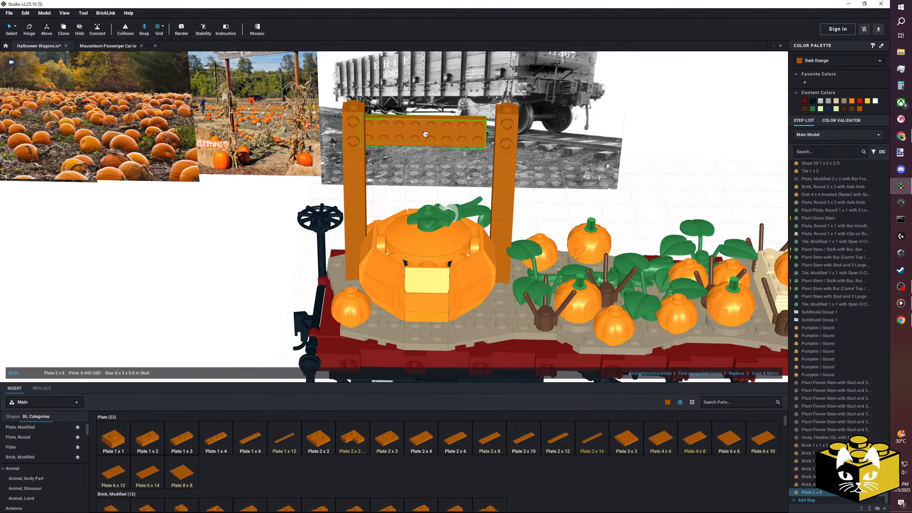
pyautogui.moveTo(425, 134); pyautogui.dragTo(419, 137)
pyautogui.click(225, 239)
pyautogui.moveTo(225, 239); pyautogui.dragTo(227, 234, button='right')
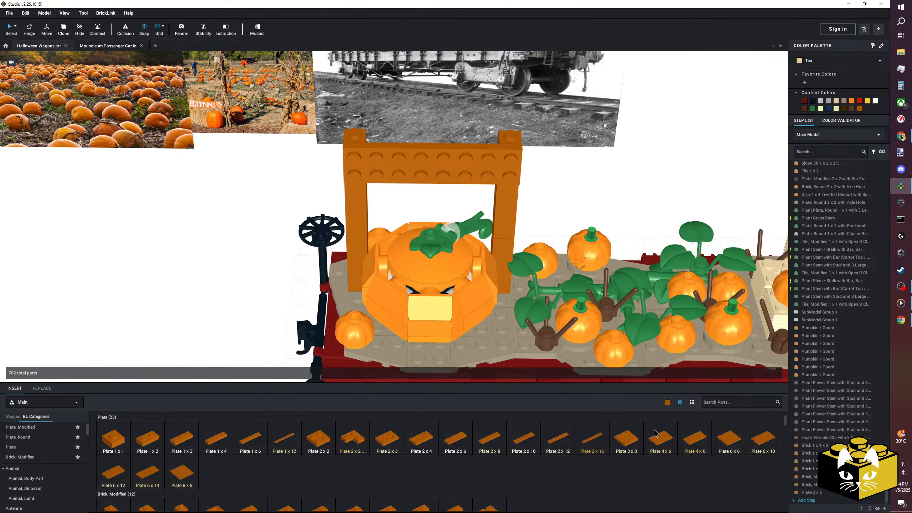
# Place Bright Pink Tile, Modified 1 x 2 Wedge Right and Wedge Left parts at the outer ends of the crossbar's lower row.
pyautogui.click(668, 402)
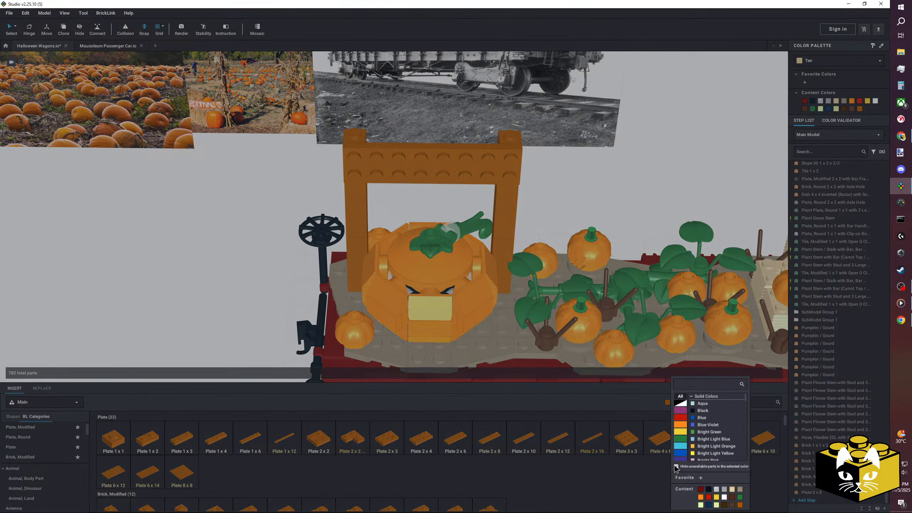
pyautogui.click(703, 460)
pyautogui.scroll(-3, 79, 456)
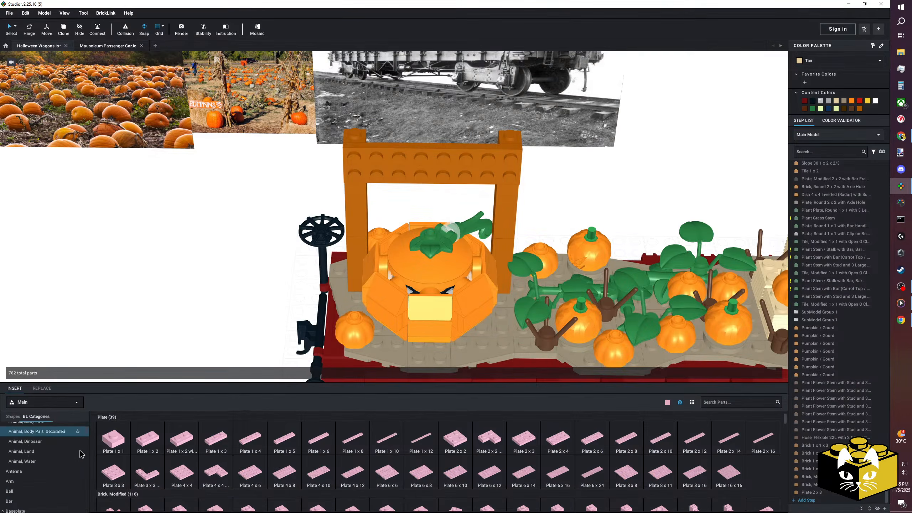
pyautogui.moveTo(87, 436); pyautogui.dragTo(88, 510)
pyautogui.scroll(3, 41, 490)
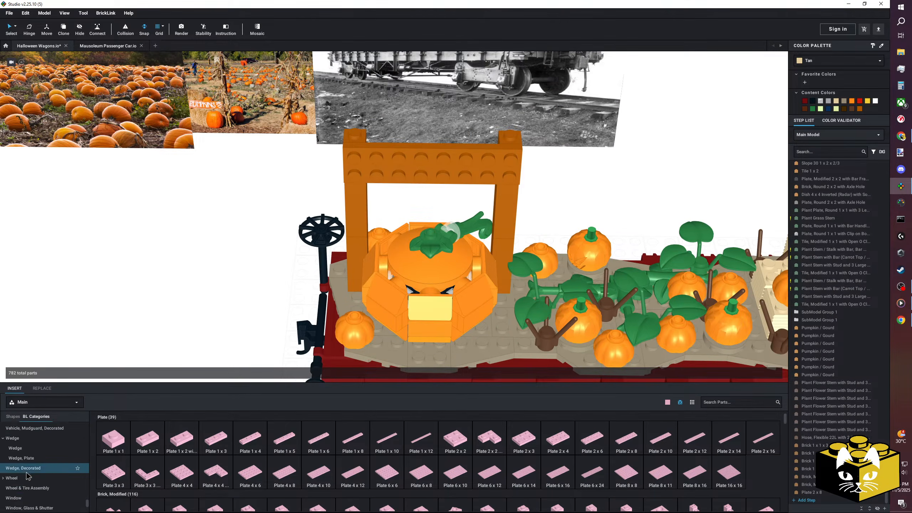
pyautogui.scroll(3, 31, 480)
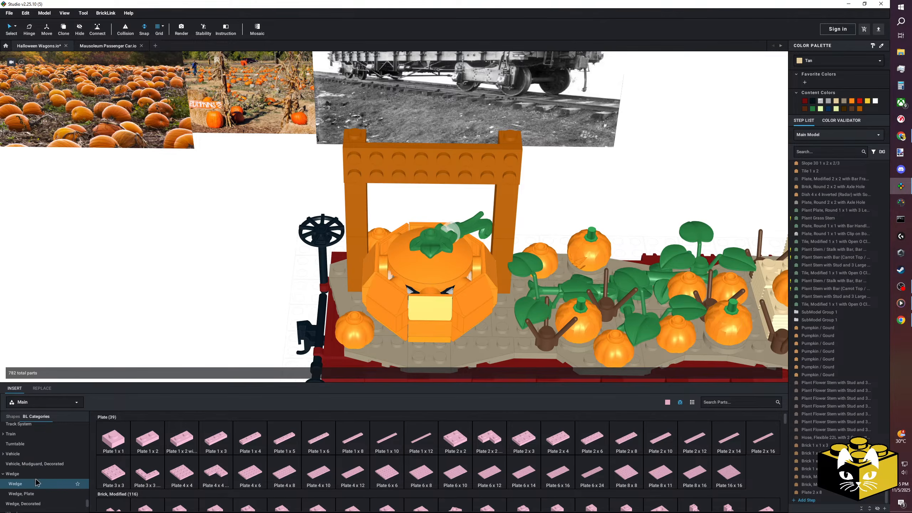
pyautogui.scroll(1, 11, 451)
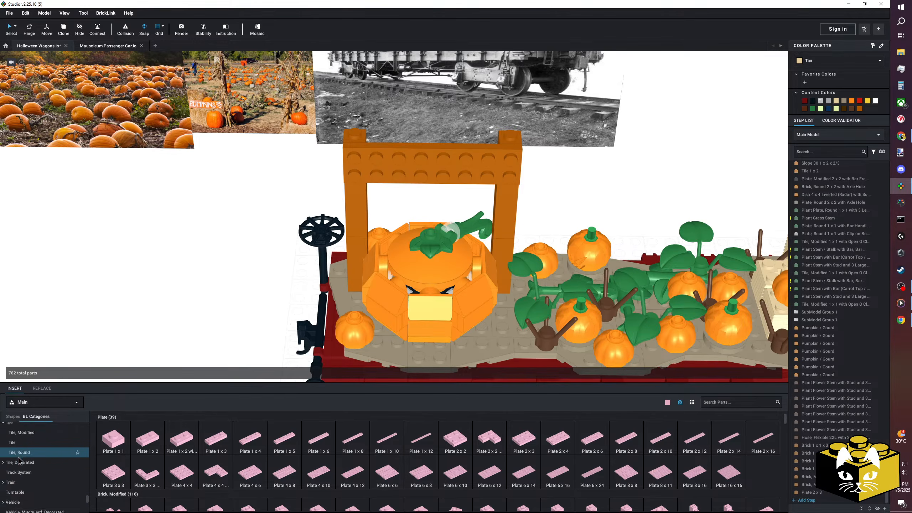
pyautogui.click(32, 445)
pyautogui.moveTo(360, 444); pyautogui.dragTo(223, 301)
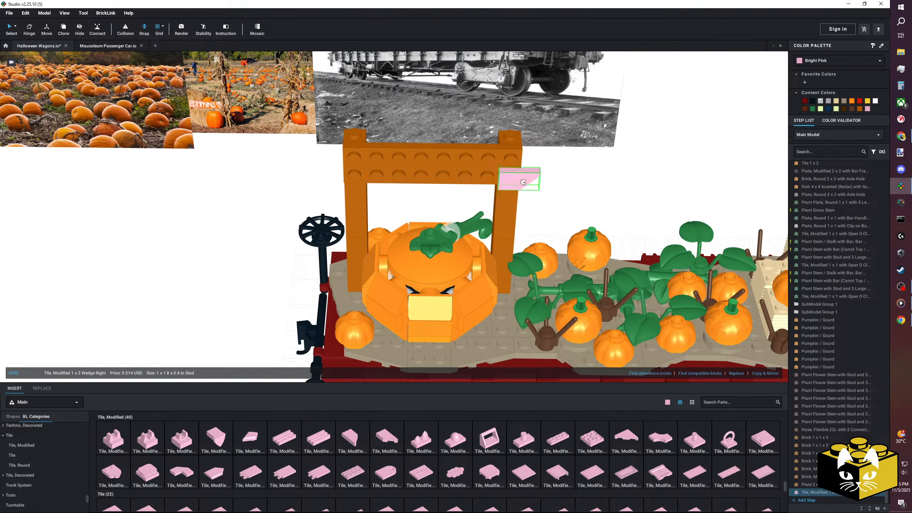
pyautogui.moveTo(303, 369); pyautogui.dragTo(221, 260)
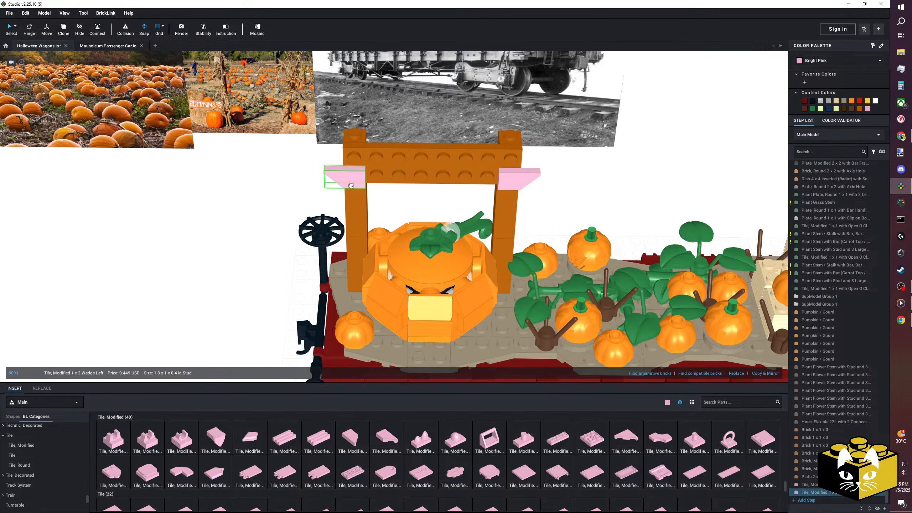
pyautogui.click(220, 211)
# Cover the crossbar's upper row with three Bright Pink Tile 1 x 4 parts overhanging both posts.
pyautogui.click(12, 455)
pyautogui.moveTo(283, 443); pyautogui.dragTo(377, 158)
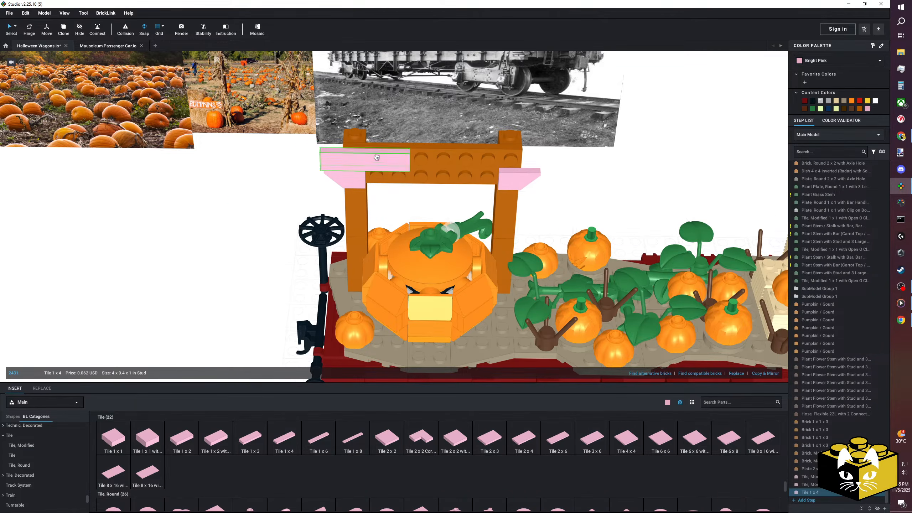
pyautogui.rightClick(320, 163)
pyautogui.click(326, 175)
pyautogui.rightClick(269, 192)
pyautogui.click(277, 211)
pyautogui.click(517, 173)
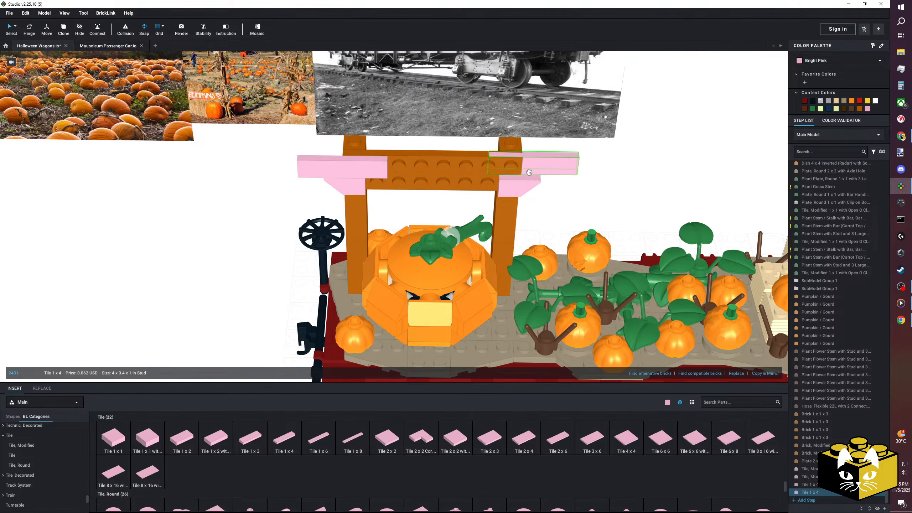
pyautogui.moveTo(284, 435); pyautogui.dragTo(426, 175)
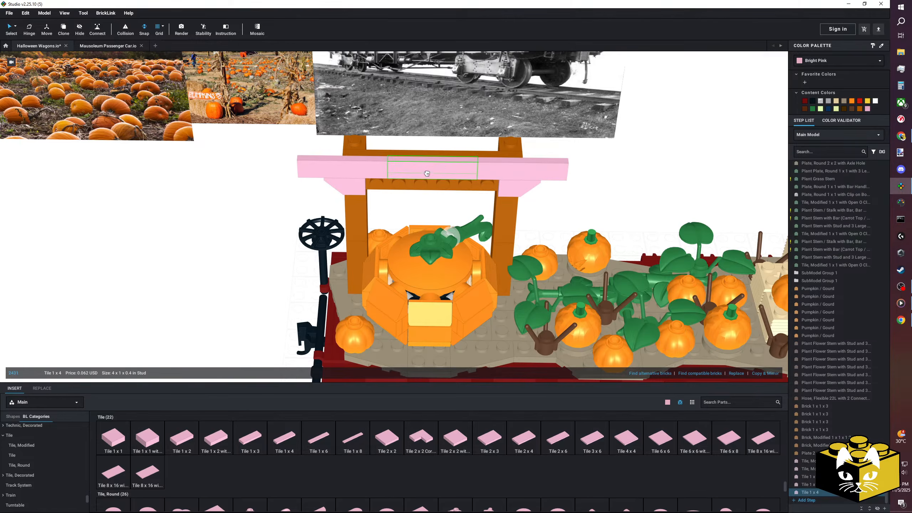
# Fill the lower row between the wedge tiles with a Tile 1 x 6 and recolor all sign tiles Light Bluish Gray.
pyautogui.moveTo(328, 445); pyautogui.dragTo(424, 196)
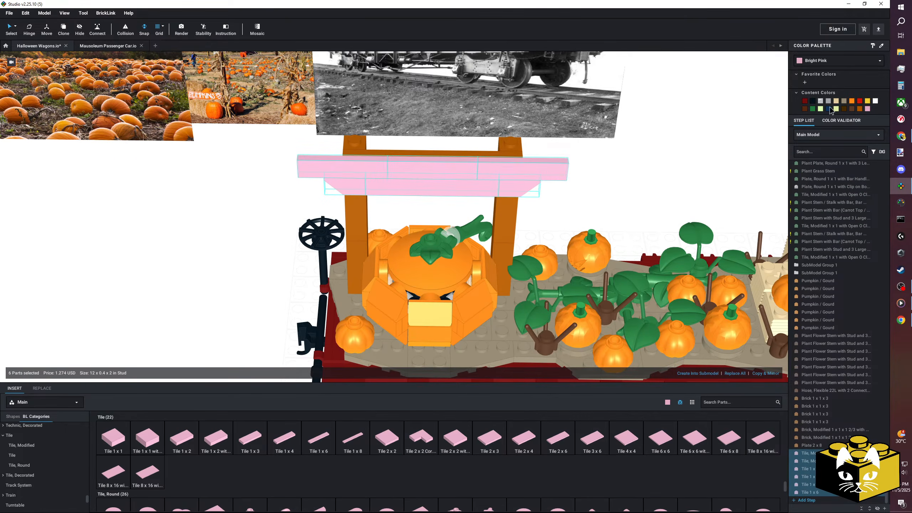
pyautogui.click(828, 102)
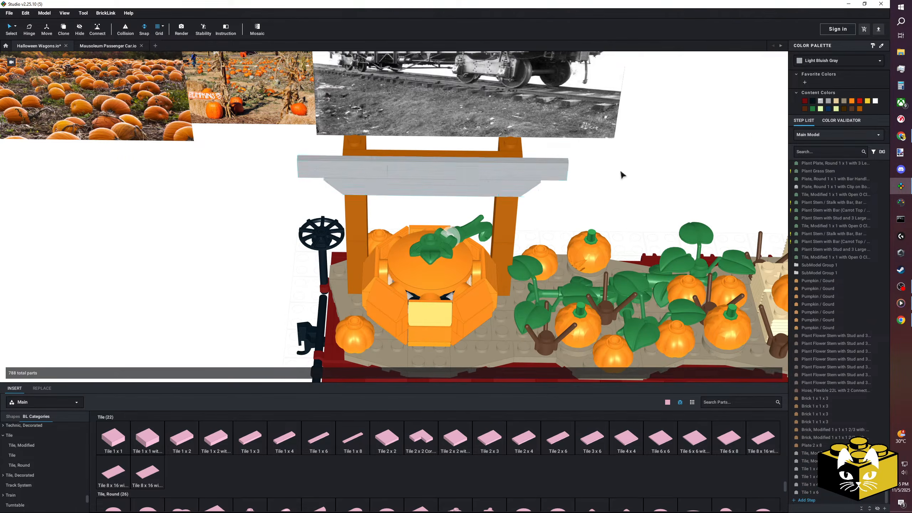
# Delete the three 1 x 4 tiles from the sign's upper row.
pyautogui.moveTo(558, 182)
pyautogui.mouseDown(button='right')
pyautogui.moveTo(533, 187)
pyautogui.moveTo(561, 181)
pyautogui.moveTo(553, 194)
pyautogui.mouseUp(button='right')
pyautogui.scroll(5, 239, 281)
pyautogui.moveTo(215, 230); pyautogui.dragTo(199, 281, button='middle')
pyautogui.scroll(3, 199, 281)
pyautogui.click(294, 198)
pyautogui.press('Delete')
pyautogui.click(430, 201)
pyautogui.press('Delete')
pyautogui.click(543, 201)
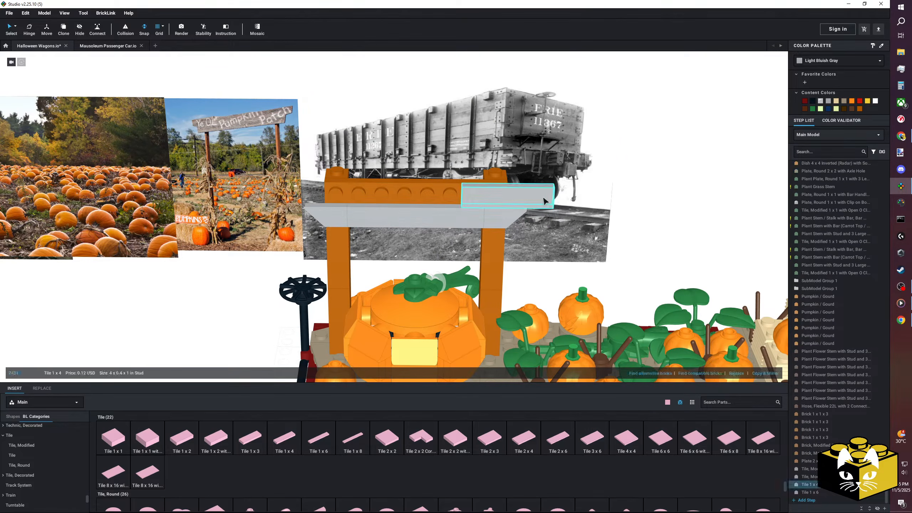
pyautogui.press('Delete')
# Cover the sign's upper row with two Tile 1 x 6 parts and recolor them Light Bluish Gray.
pyautogui.moveTo(319, 438); pyautogui.dragTo(348, 196)
pyautogui.click(771, 374)
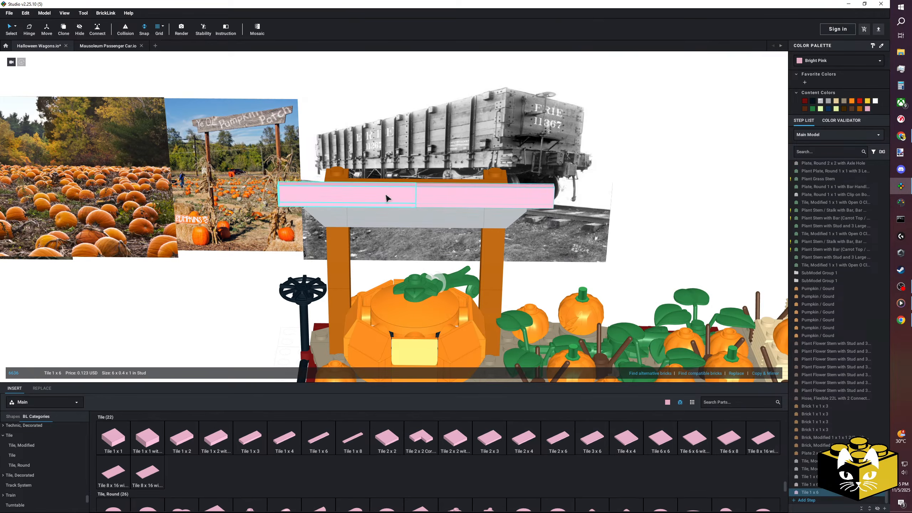
pyautogui.click(829, 102)
# Delete the Dark Orange Plate 2 x 8 from behind the sign tiles.
pyautogui.scroll(-3, 235, 301)
pyautogui.click(235, 301)
pyautogui.moveTo(235, 301); pyautogui.dragTo(119, 305, button='right')
pyautogui.scroll(3, 144, 303)
pyautogui.moveTo(144, 304); pyautogui.dragTo(344, 293, button='middle')
pyautogui.moveTo(344, 293); pyautogui.dragTo(230, 273, button='right')
pyautogui.click(385, 246)
pyautogui.press('Delete')
# Select the sign tiles and shift them back against the posts.
pyautogui.moveTo(385, 246); pyautogui.dragTo(455, 188, button='right')
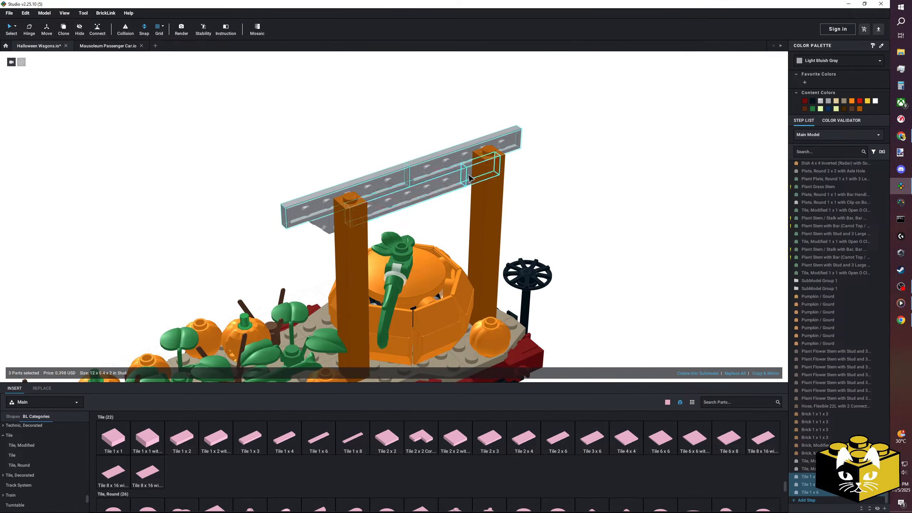
pyautogui.moveTo(337, 229); pyautogui.dragTo(343, 233)
pyautogui.click(225, 202)
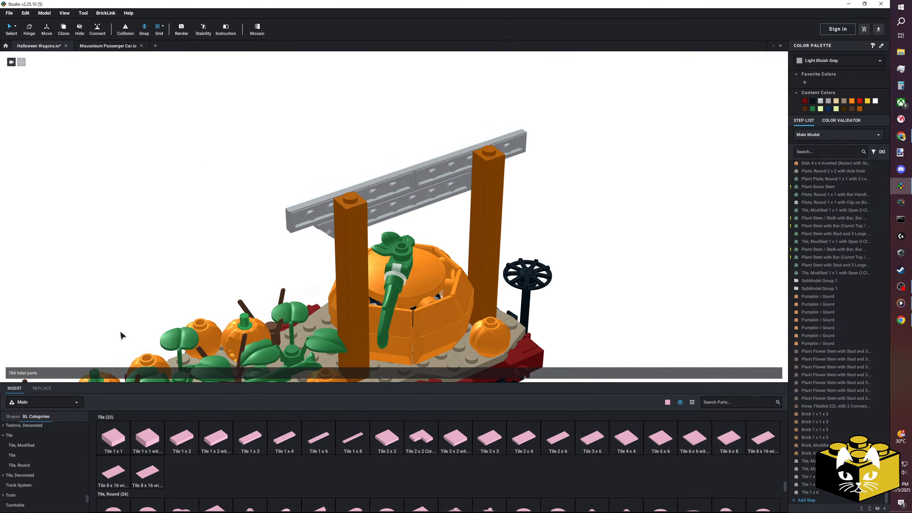
# Attach a Plate 2 x 6 behind the sign tiles between the posts and color it Light Bluish Gray.
pyautogui.scroll(6, 36, 453)
pyautogui.scroll(10, 32, 445)
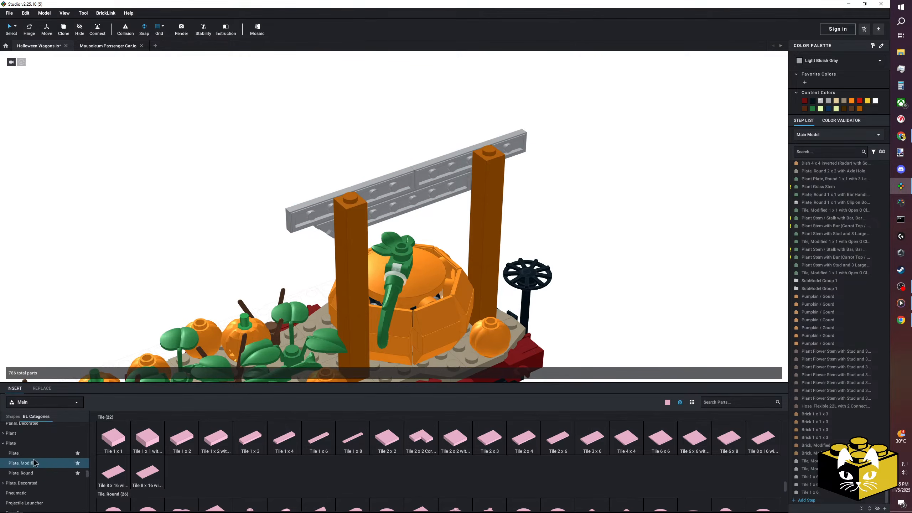
pyautogui.click(28, 476)
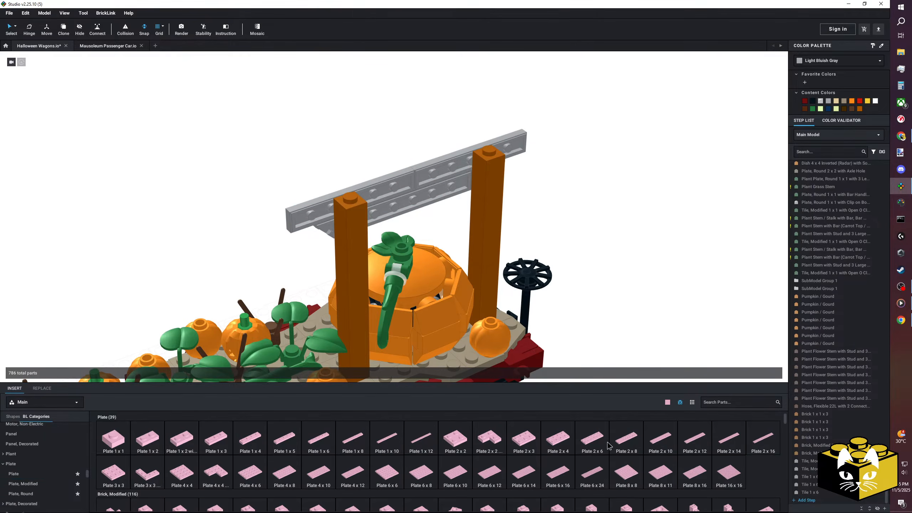
pyautogui.click(582, 444)
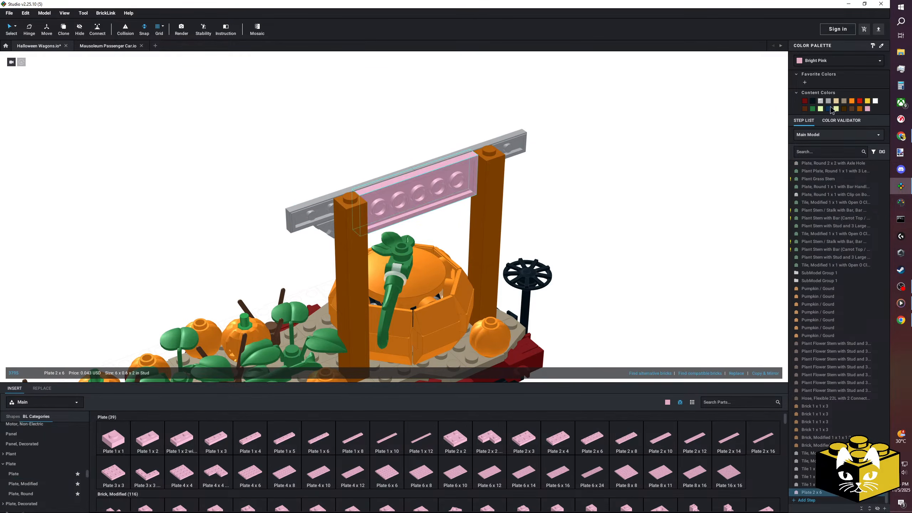
pyautogui.click(664, 168)
# Examine the whole wagon with its new sign, pumpkin patch and hay bales from several sides.
pyautogui.scroll(-6, 520, 229)
pyautogui.moveTo(521, 229); pyautogui.dragTo(481, 304, button='right')
pyautogui.scroll(3, 497, 306)
pyautogui.scroll(-6, 480, 304)
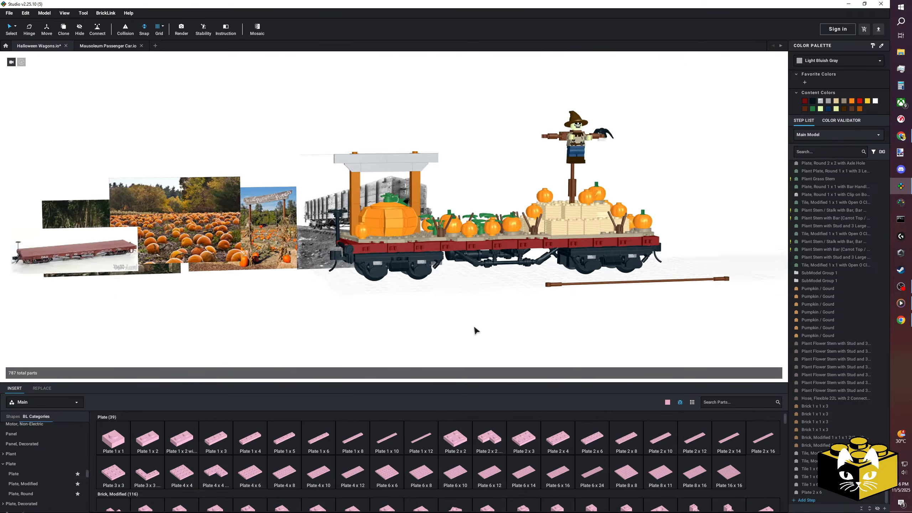
pyautogui.scroll(6, 463, 329)
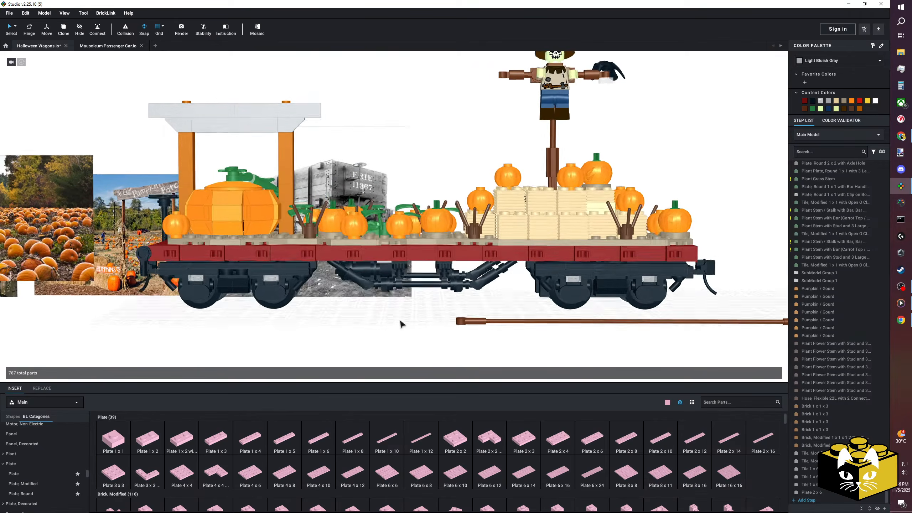
pyautogui.scroll(-6, 415, 326)
pyautogui.scroll(5, 406, 329)
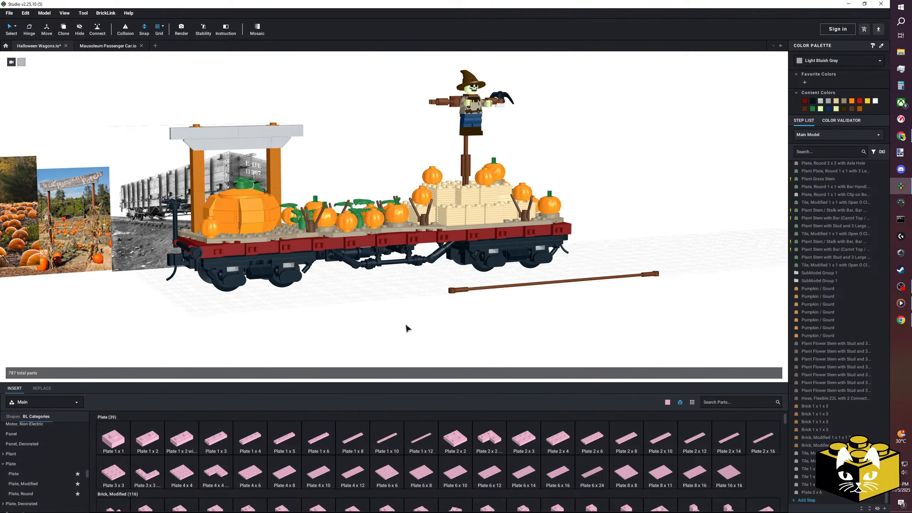
pyautogui.scroll(1, 434, 330)
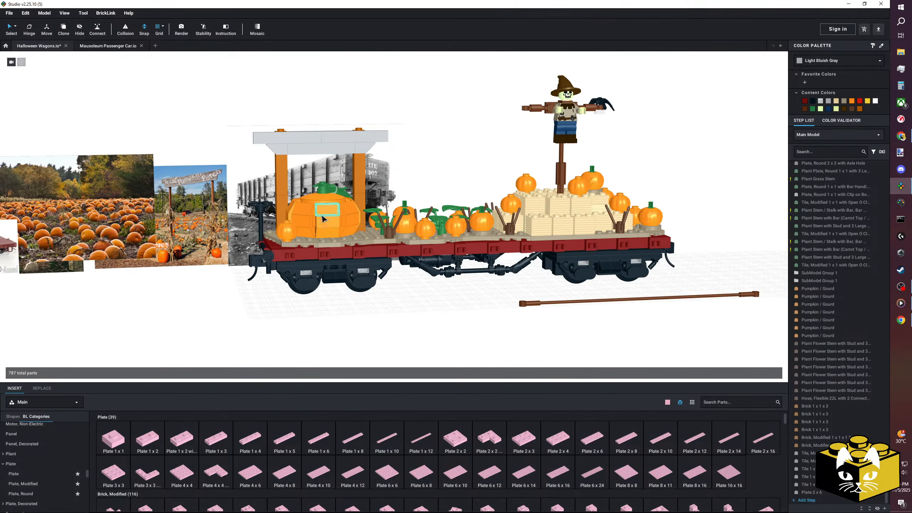
pyautogui.moveTo(325, 213); pyautogui.dragTo(389, 312, button='right')
pyautogui.scroll(6, 430, 312)
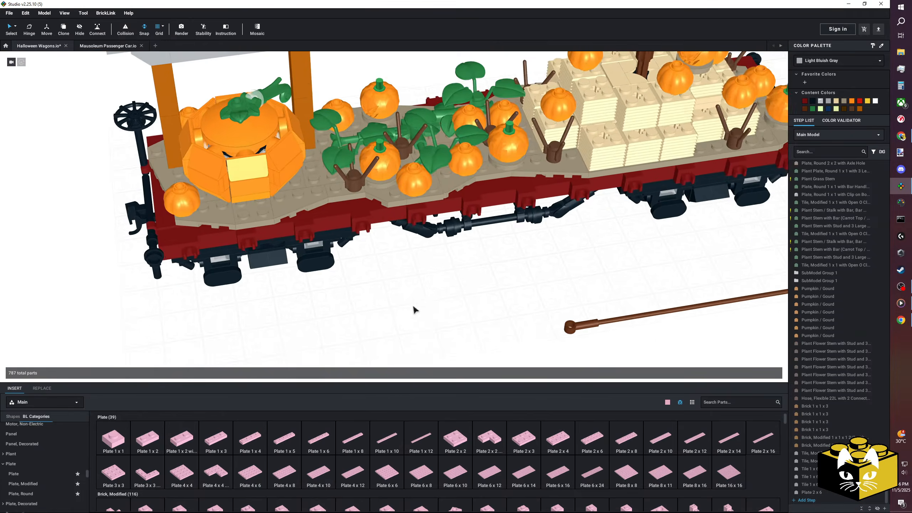
pyautogui.scroll(-1, 464, 311)
pyautogui.moveTo(464, 310); pyautogui.dragTo(389, 298, button='middle')
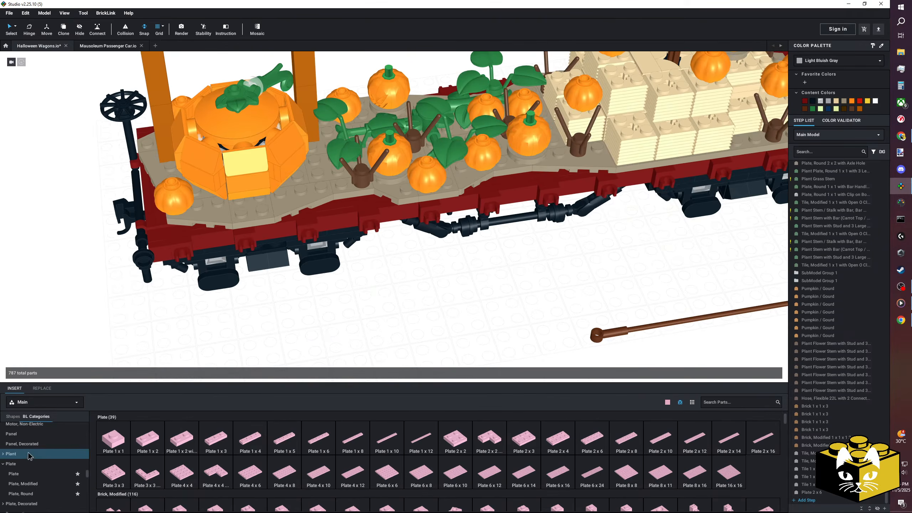
# Place a Bright Pink Tile, Round 1 x 1 with a raised pin in front of the large pumpkin and attach the flexible hose's end to it.
pyautogui.scroll(-10, 29, 455)
pyautogui.scroll(-1, 37, 467)
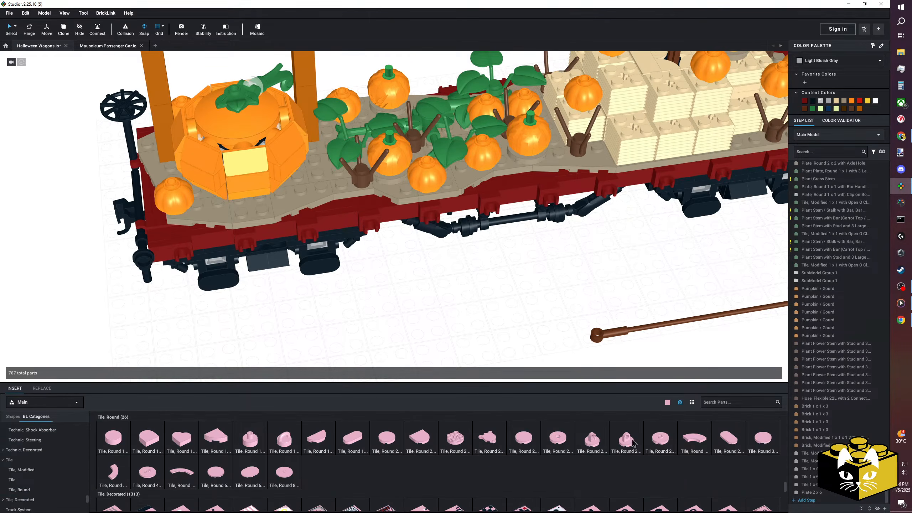
pyautogui.moveTo(250, 438); pyautogui.dragTo(242, 207)
pyautogui.moveTo(591, 334); pyautogui.dragTo(240, 203)
pyautogui.moveTo(400, 294); pyautogui.dragTo(371, 353, button='right')
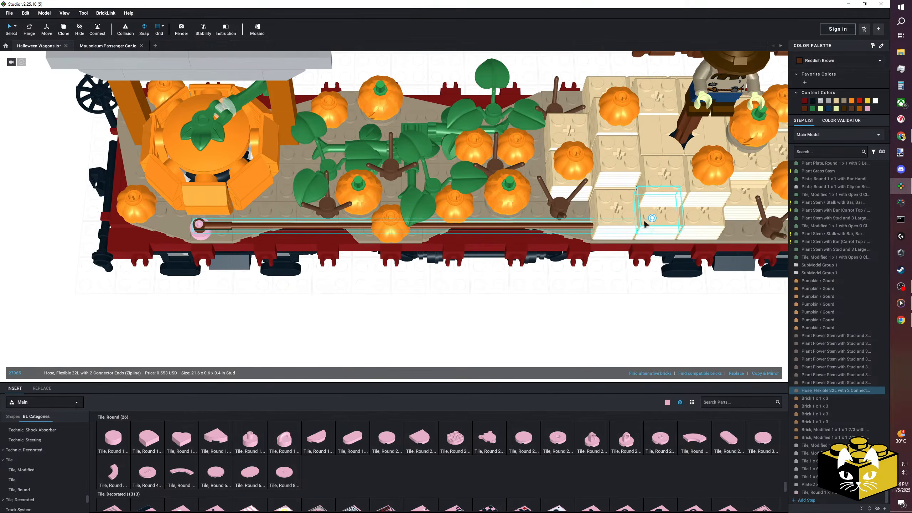
pyautogui.scroll(4, 496, 301)
pyautogui.moveTo(363, 274); pyautogui.dragTo(337, 237)
pyautogui.moveTo(339, 235); pyautogui.dragTo(533, 225, button='right')
pyautogui.press('s')
pyautogui.press('s')
pyautogui.press('s')
pyautogui.click(337, 286)
# Move two hay bale bricks off the deck onto the grid to uncover the far end of the hose.
pyautogui.click(13, 31)
pyautogui.scroll(-3, 489, 354)
pyautogui.click(515, 265)
pyautogui.click(507, 202)
pyautogui.keyDown('ctrl'); pyautogui.click(508, 211); pyautogui.keyUp('ctrl')
pyautogui.moveTo(508, 211); pyautogui.dragTo(594, 311)
pyautogui.click(543, 210)
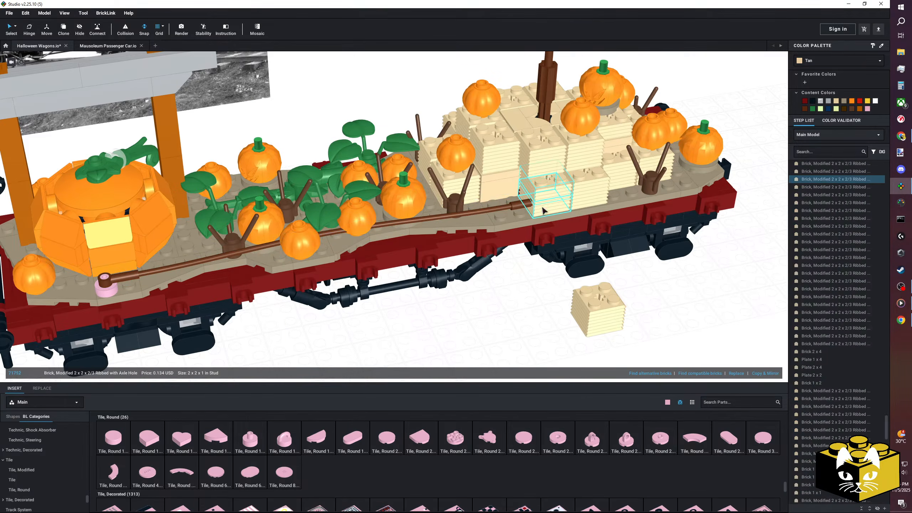
pyautogui.moveTo(543, 210); pyautogui.dragTo(560, 309)
# Pull the hose's free end out of the hay bales and bend it down beside the wagon.
pyautogui.click(543, 201)
pyautogui.moveTo(543, 200); pyautogui.dragTo(287, 361)
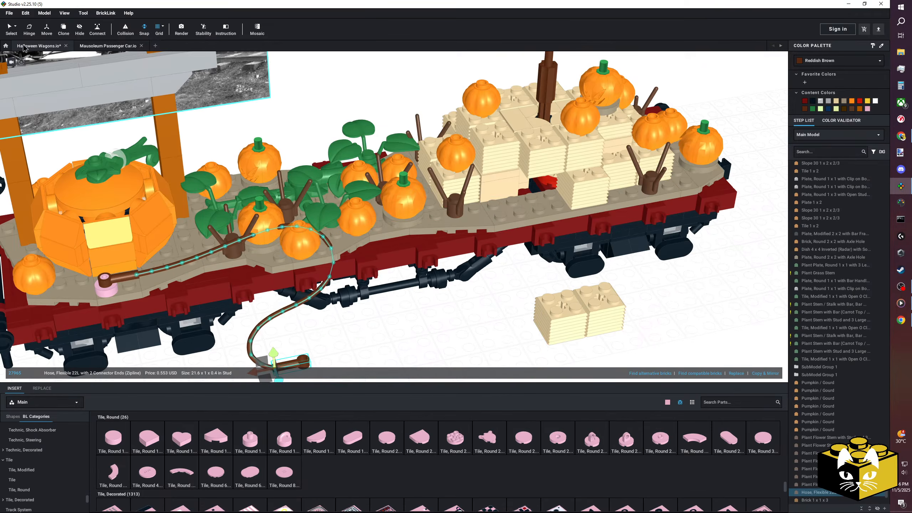
pyautogui.click(11, 29)
# Move the two hay bale bricks from the grid back into the gap in the hay stack.
pyautogui.click(588, 311)
pyautogui.click(518, 319)
pyautogui.moveTo(518, 317); pyautogui.dragTo(539, 209)
pyautogui.click(341, 349)
pyautogui.moveTo(339, 351); pyautogui.dragTo(377, 329, button='middle')
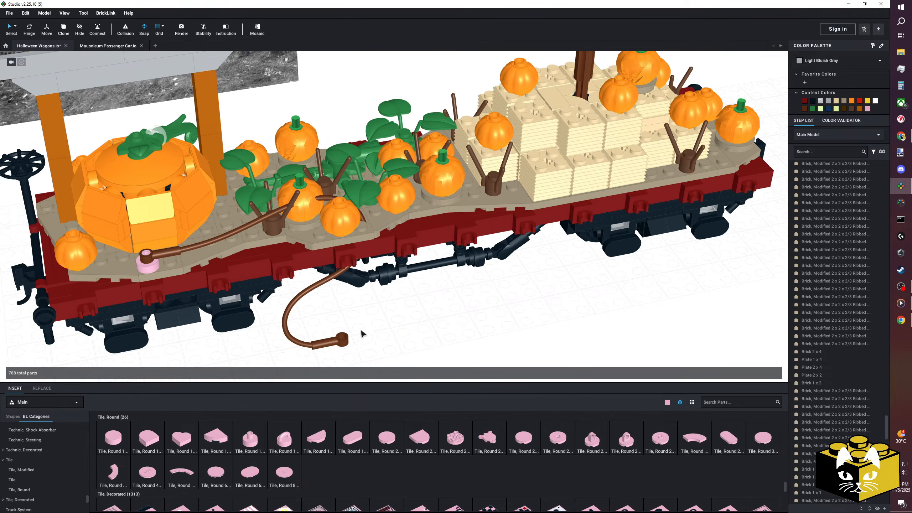
# Copy the pink round tile and place the copy on the deck at the rear of the pumpkin patch.
pyautogui.click(300, 296)
pyautogui.click(294, 291)
pyautogui.rightClick(148, 266)
pyautogui.click(160, 278)
pyautogui.rightClick(468, 314)
pyautogui.click(493, 333)
pyautogui.rightClick(466, 313)
pyautogui.click(483, 334)
pyautogui.moveTo(481, 310); pyautogui.dragTo(476, 294, button='right')
pyautogui.click(339, 74)
# Connect the hose's free end to the second pink round tile.
pyautogui.click(337, 263)
pyautogui.click(361, 169)
pyautogui.moveTo(337, 263); pyautogui.dragTo(338, 75)
# Bend the hose at its control points so it winds across the deck between the large pumpkin and the vines.
pyautogui.moveTo(259, 110); pyautogui.dragTo(352, 192, button='middle')
pyautogui.scroll(4, 351, 193)
pyautogui.moveTo(352, 192); pyautogui.dragTo(384, 329, button='right')
pyautogui.moveTo(340, 297); pyautogui.dragTo(343, 283, button='right')
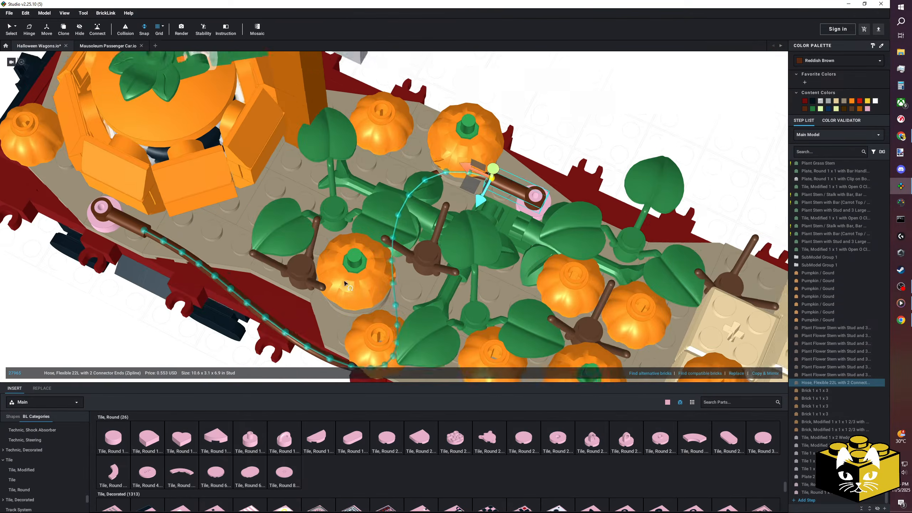
pyautogui.moveTo(343, 283); pyautogui.dragTo(353, 272, button='middle')
pyautogui.moveTo(258, 301); pyautogui.dragTo(308, 182)
pyautogui.moveTo(297, 181); pyautogui.dragTo(410, 285, button='right')
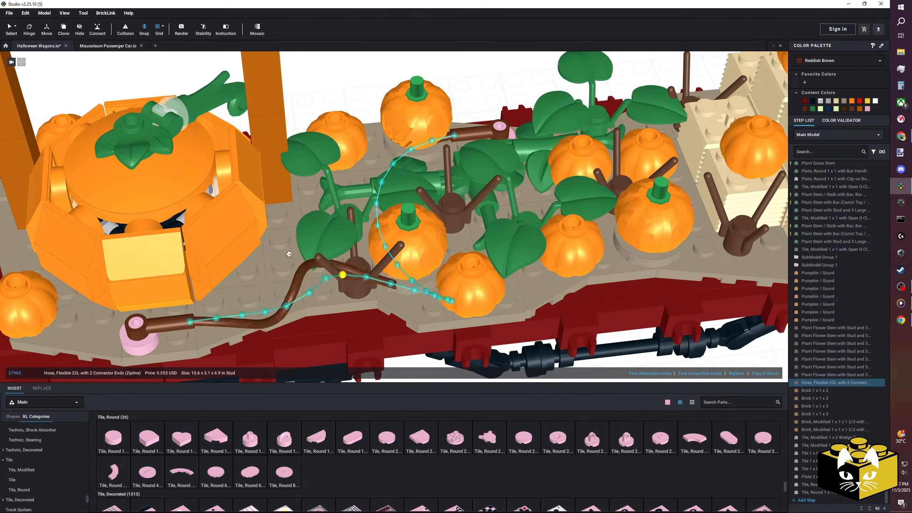
pyautogui.moveTo(300, 257); pyautogui.dragTo(286, 230)
pyautogui.moveTo(302, 202); pyautogui.dragTo(343, 228, button='right')
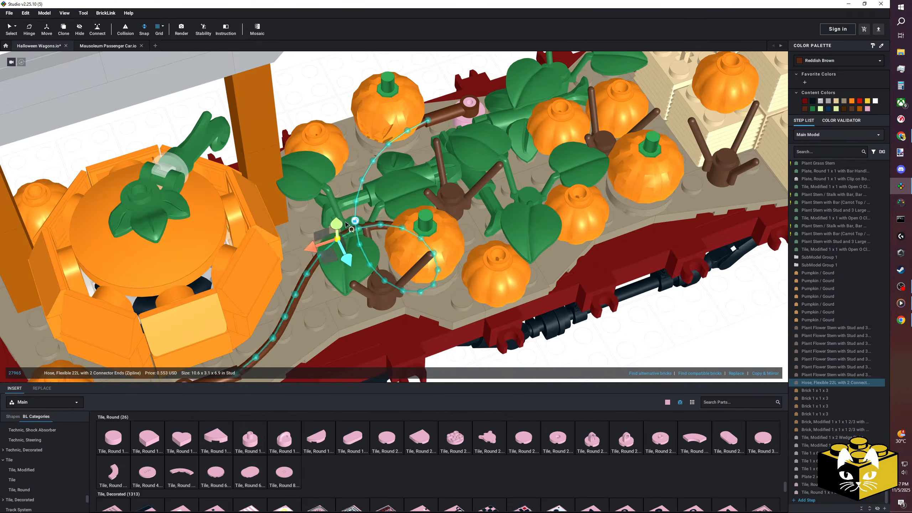
pyautogui.moveTo(390, 243); pyautogui.dragTo(383, 268)
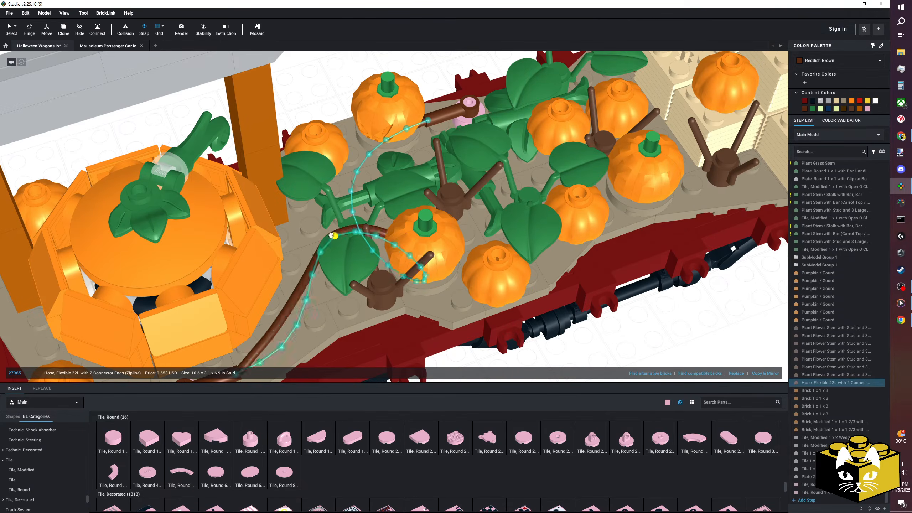
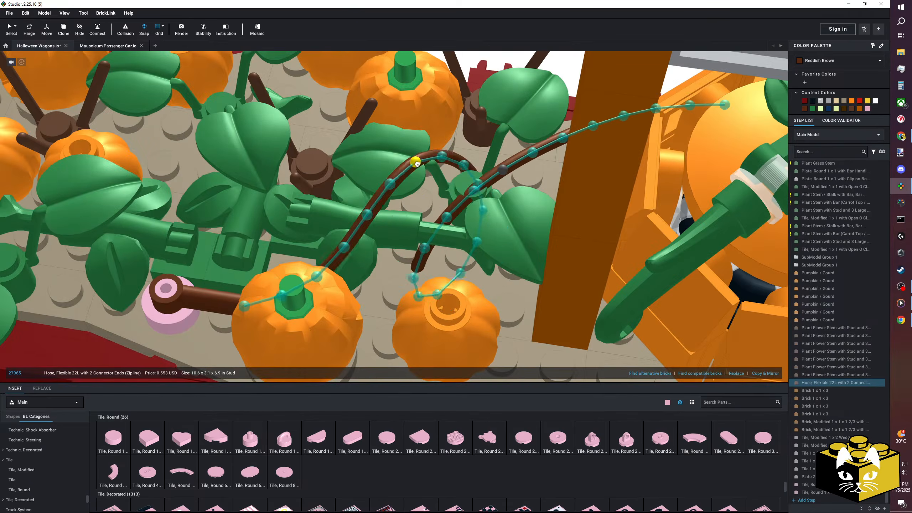
# Shift the hose's middle control points across the deck so it loops past the small pumpkins on the opposite side.
pyautogui.moveTo(280, 126); pyautogui.dragTo(238, 118)
pyautogui.scroll(-3, 214, 156)
pyautogui.moveTo(214, 156); pyautogui.dragTo(399, 233, button='right')
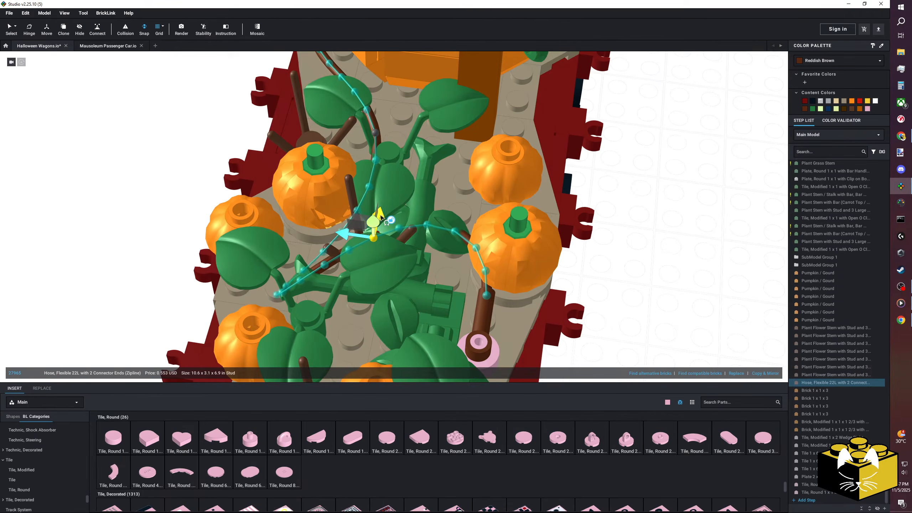
pyautogui.moveTo(360, 279); pyautogui.dragTo(355, 312)
pyautogui.moveTo(413, 323); pyautogui.dragTo(358, 256, button='right')
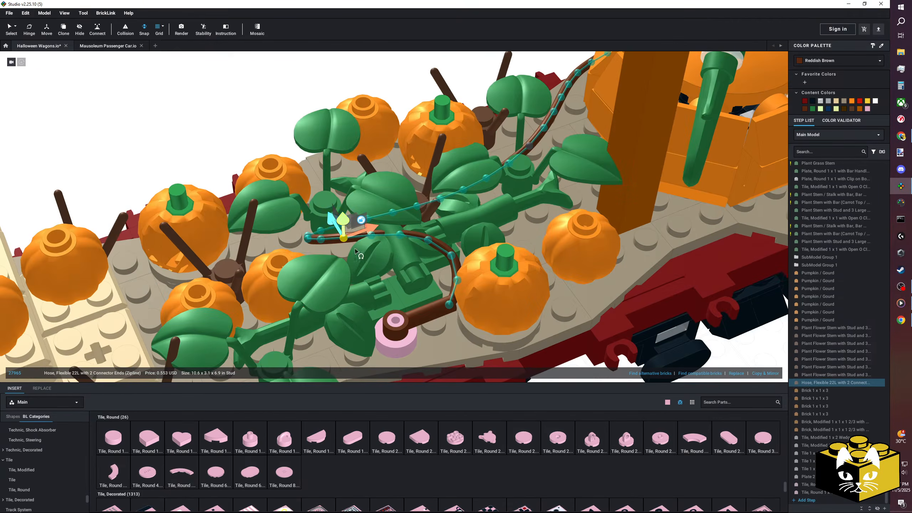
pyautogui.moveTo(346, 211); pyautogui.dragTo(246, 205, button='right')
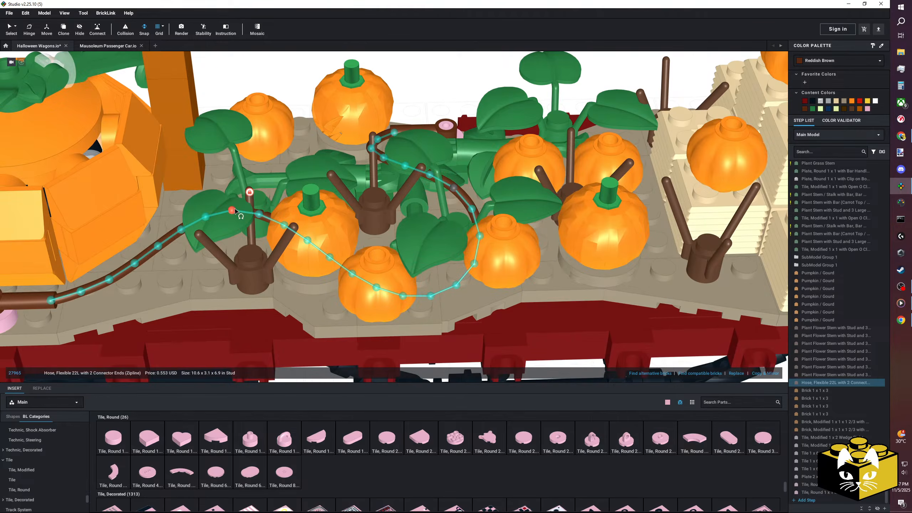
# Pull the hose section beside the large pumpkin inward, away from the deck edge and toward the centre of the patch.
pyautogui.moveTo(249, 194); pyautogui.dragTo(237, 223)
pyautogui.moveTo(237, 223); pyautogui.dragTo(321, 213, button='middle')
pyautogui.moveTo(319, 190); pyautogui.dragTo(257, 196)
pyautogui.moveTo(257, 195); pyautogui.dragTo(414, 241, button='right')
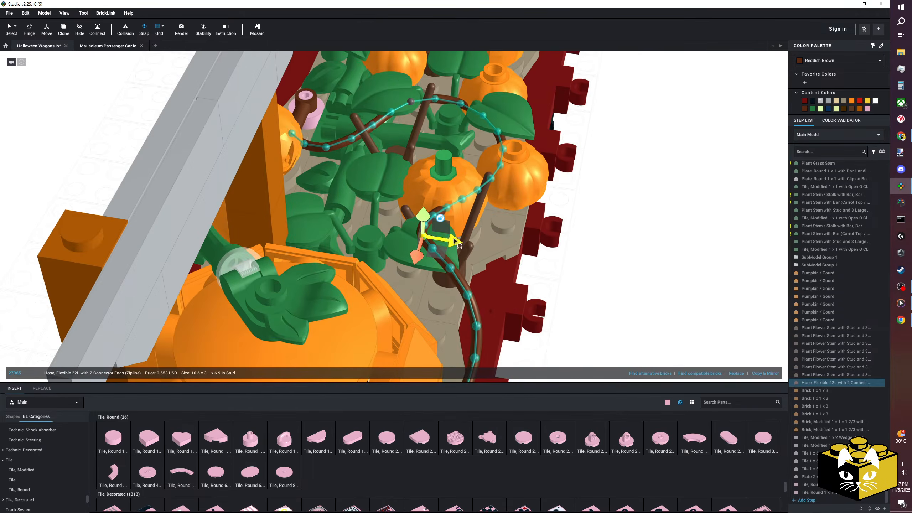
pyautogui.moveTo(415, 241); pyautogui.dragTo(373, 244)
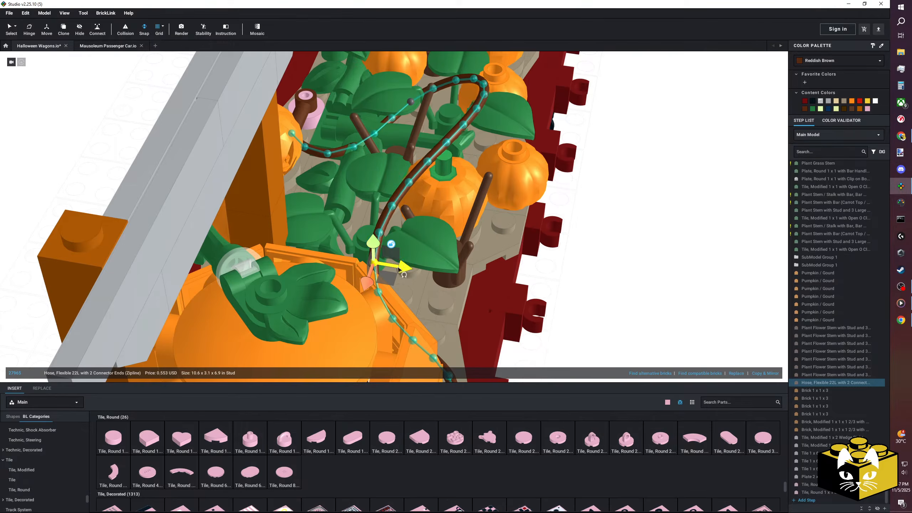
pyautogui.moveTo(404, 272); pyautogui.dragTo(361, 256, button='right')
# Lower the hose's raised loop and route it among the leaves behind the stemmed pumpkin.
pyautogui.moveTo(294, 164); pyautogui.dragTo(294, 171)
pyautogui.moveTo(295, 175); pyautogui.dragTo(318, 190, button='right')
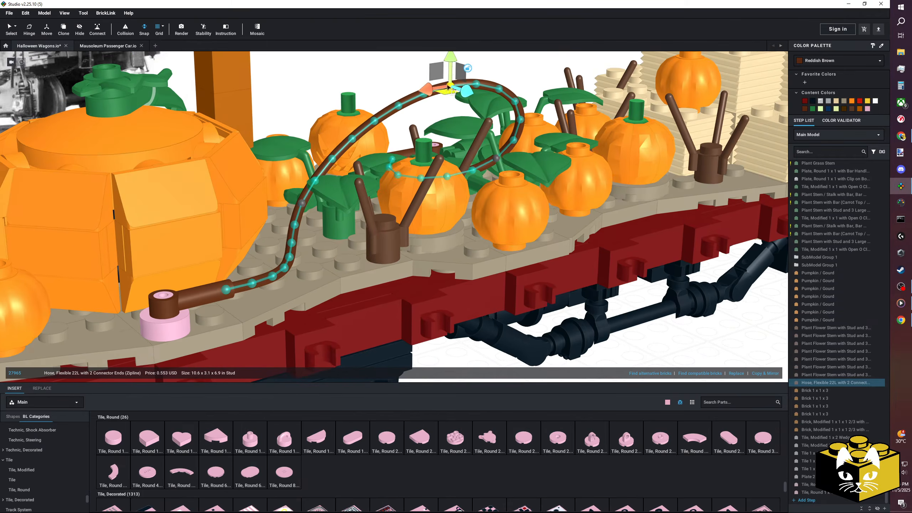
pyautogui.moveTo(449, 57); pyautogui.dragTo(488, 166, button='right')
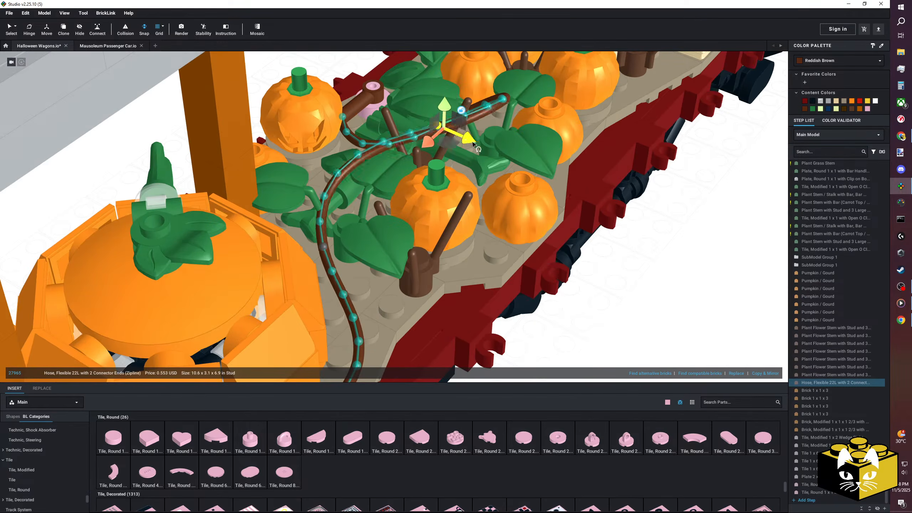
pyautogui.moveTo(471, 116); pyautogui.dragTo(472, 142)
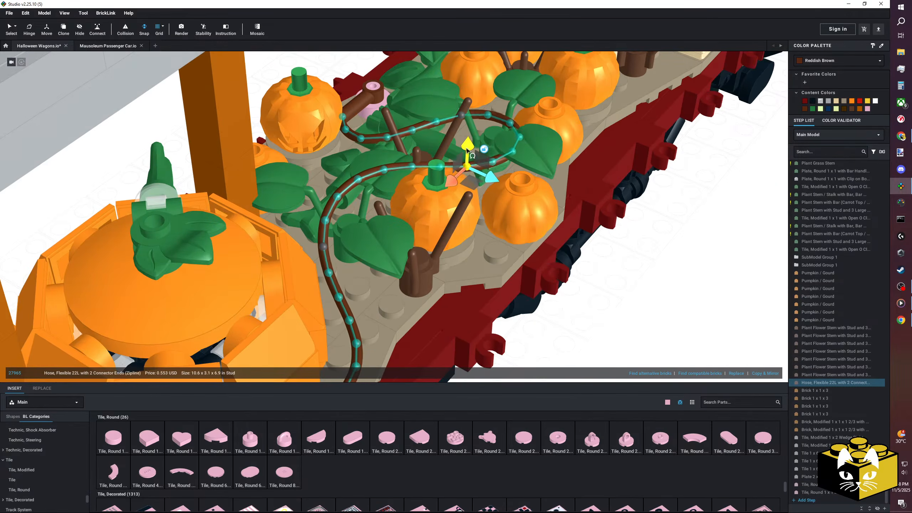
pyautogui.moveTo(448, 172); pyautogui.dragTo(430, 197, button='right')
pyautogui.scroll(-5, 437, 207)
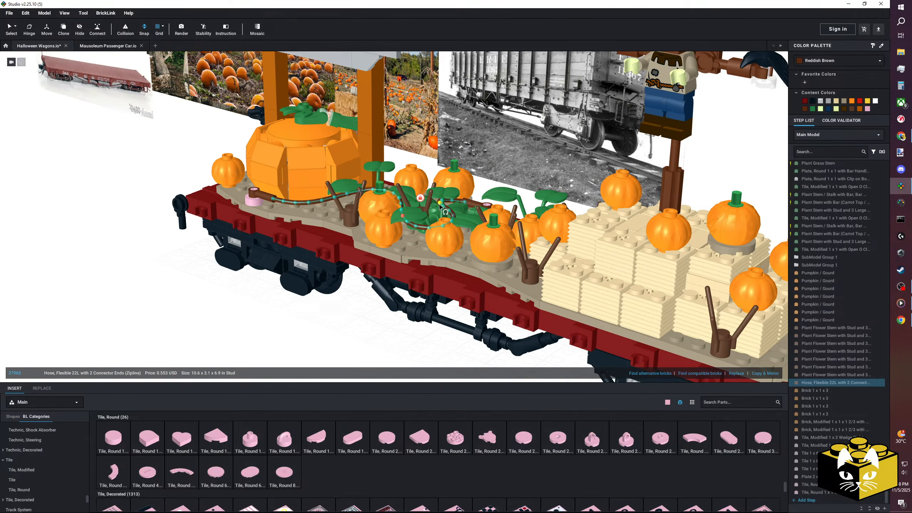
# Recolor the two pink round tiles holding the hose ends to Reddish Brown.
pyautogui.moveTo(321, 301); pyautogui.dragTo(286, 260, button='right')
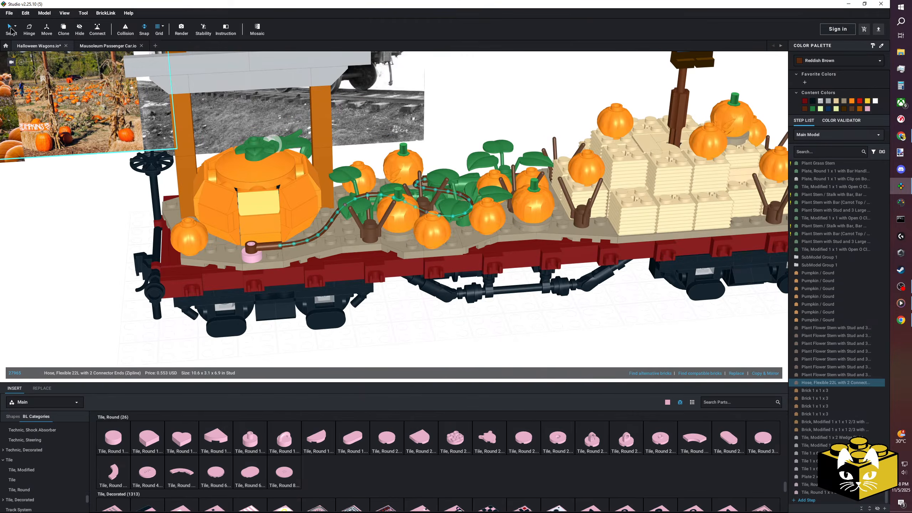
pyautogui.click(251, 253)
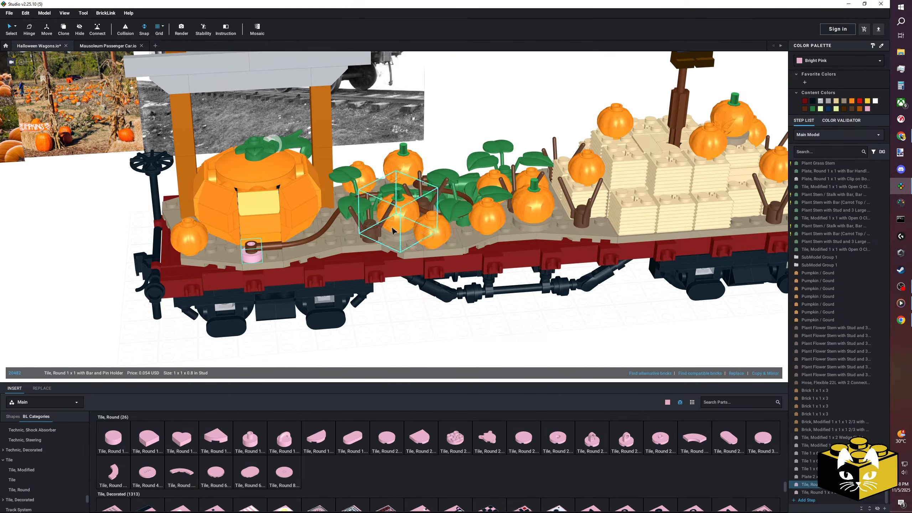
pyautogui.moveTo(393, 230); pyautogui.dragTo(447, 168, button='right')
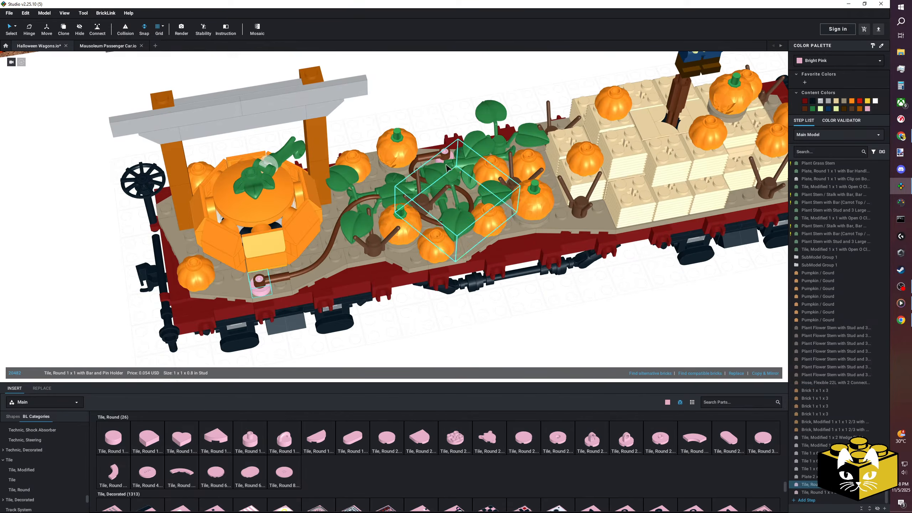
pyautogui.click(833, 60)
pyautogui.scroll(-2, 841, 82)
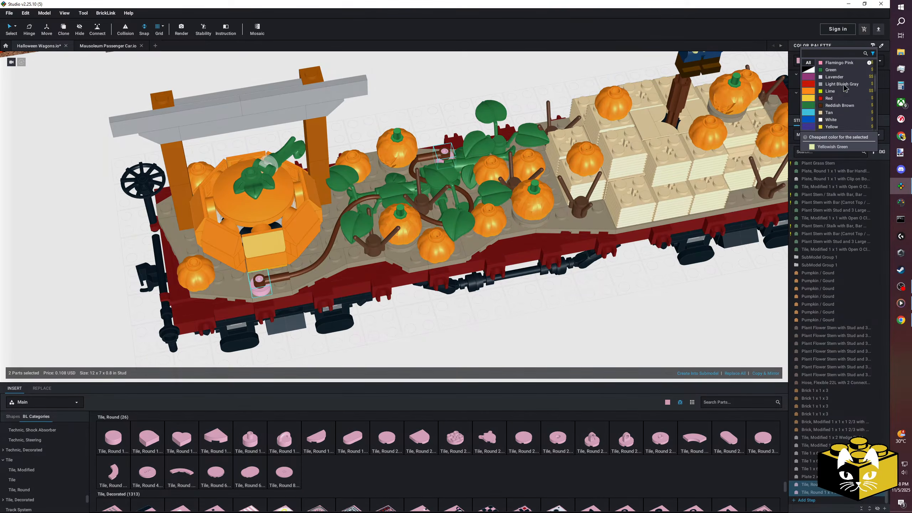
pyautogui.click(842, 103)
pyautogui.click(554, 317)
# Copy the hose together with its two round tiles and paste the set.
pyautogui.scroll(-3, 553, 318)
pyautogui.moveTo(554, 318); pyautogui.dragTo(496, 322, button='right')
pyautogui.scroll(3, 514, 317)
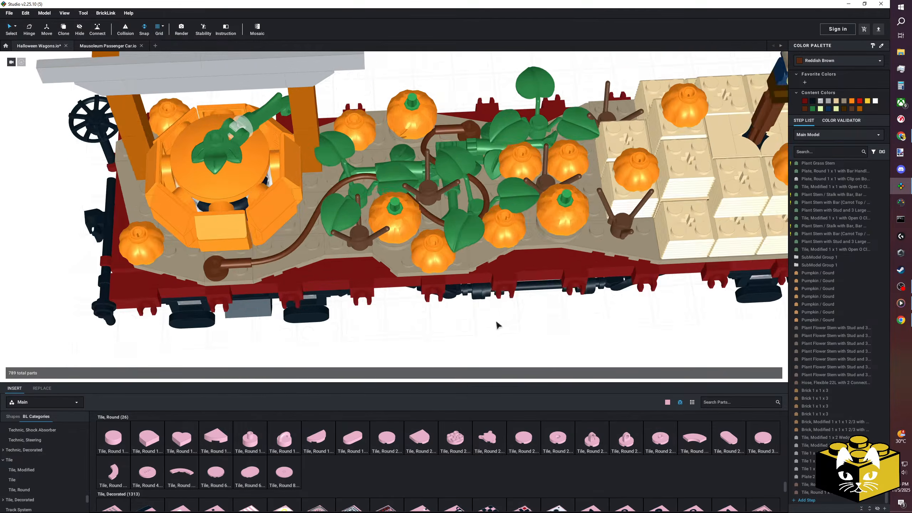
pyautogui.scroll(-1, 497, 323)
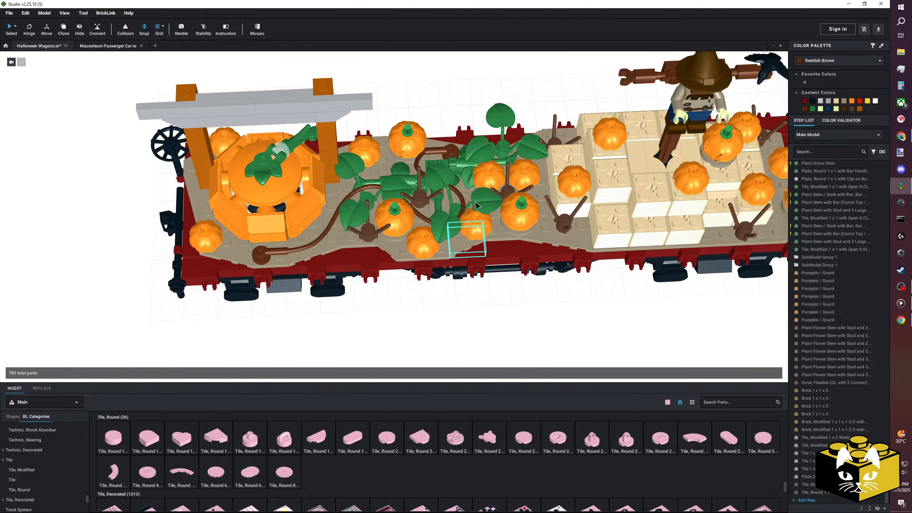
pyautogui.click(453, 156)
pyautogui.rightClick(260, 258)
pyautogui.click(268, 263)
pyautogui.scroll(-3, 436, 329)
pyautogui.rightClick(435, 328)
pyautogui.click(442, 348)
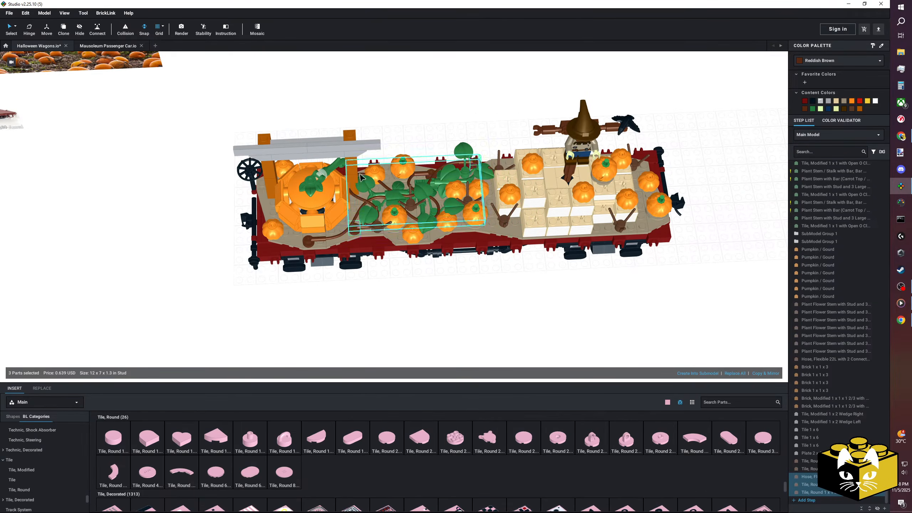
# Place the pasted hose and tiles on the deck through the pumpkin patch, beside the original hose.
pyautogui.moveTo(360, 176); pyautogui.dragTo(374, 288, button='right')
pyautogui.scroll(4, 373, 286)
pyautogui.moveTo(533, 129); pyautogui.dragTo(488, 131, button='right')
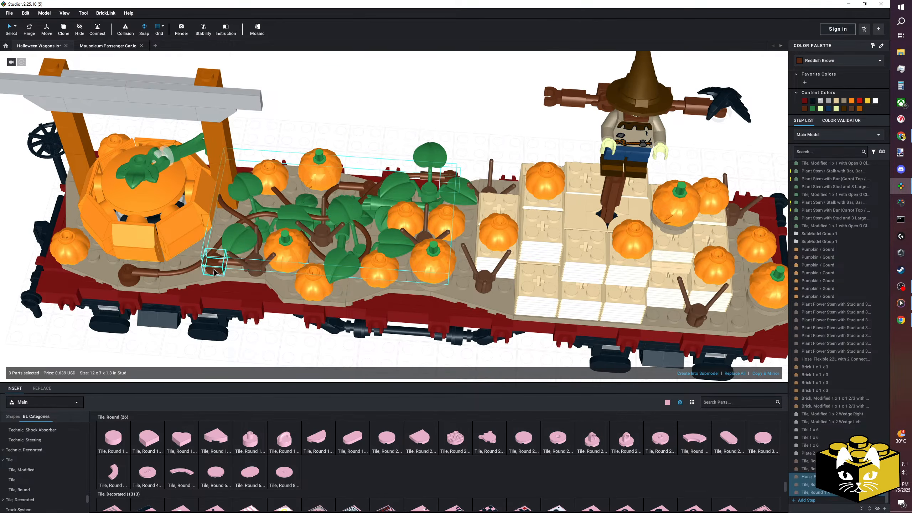
pyautogui.moveTo(291, 296); pyautogui.dragTo(297, 291, button='right')
pyautogui.click(223, 296)
pyautogui.moveTo(224, 295); pyautogui.dragTo(313, 369, button='right')
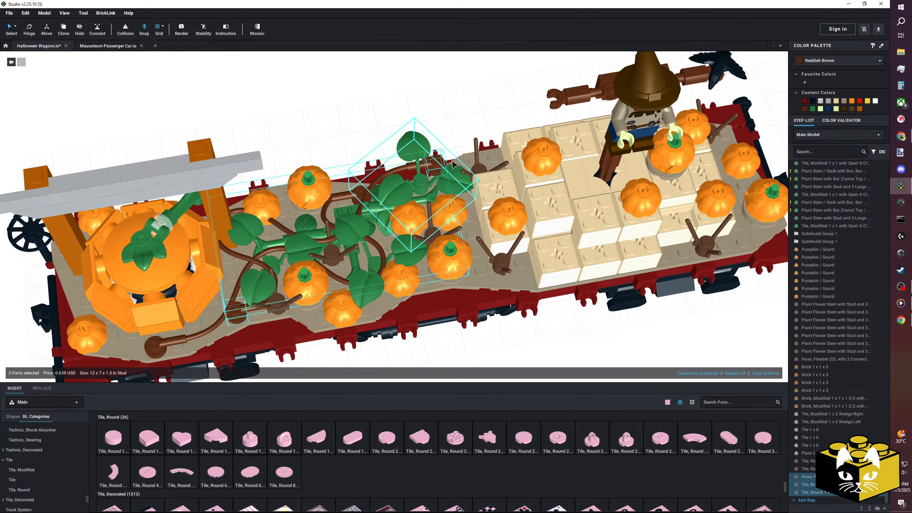
# Move the copied rear round tile to the deck edge beside the hay bales and begin bending the copied hose among the leaves.
pyautogui.click(447, 131)
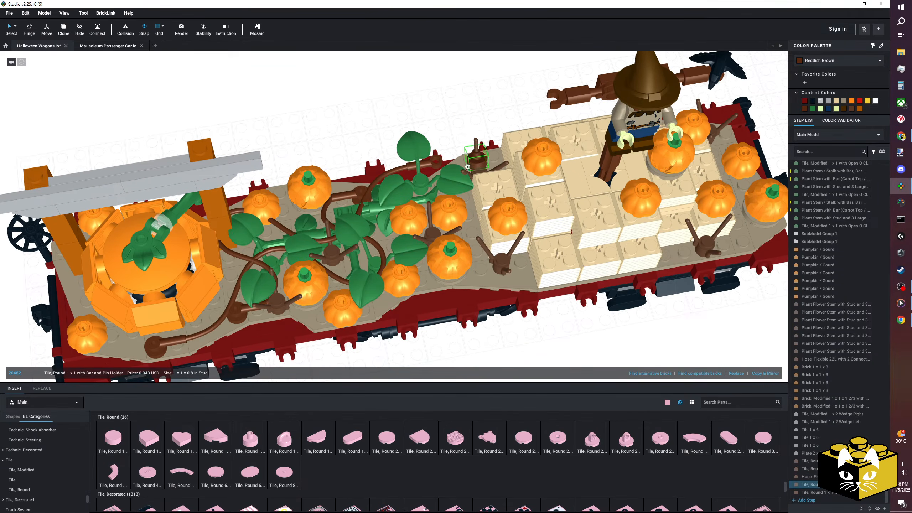
pyautogui.click(446, 118)
pyautogui.click(431, 168)
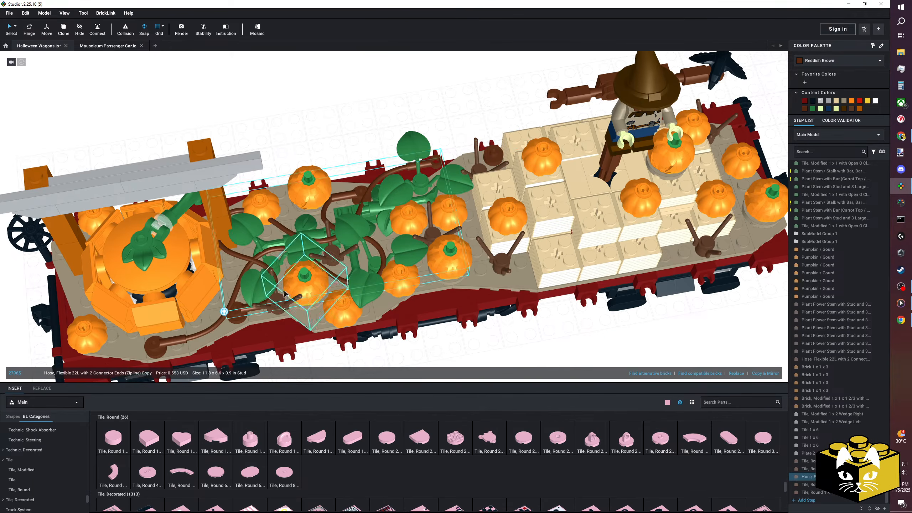
pyautogui.click(225, 311)
pyautogui.scroll(2, 404, 173)
pyautogui.moveTo(416, 155); pyautogui.dragTo(499, 136)
pyautogui.click(385, 175)
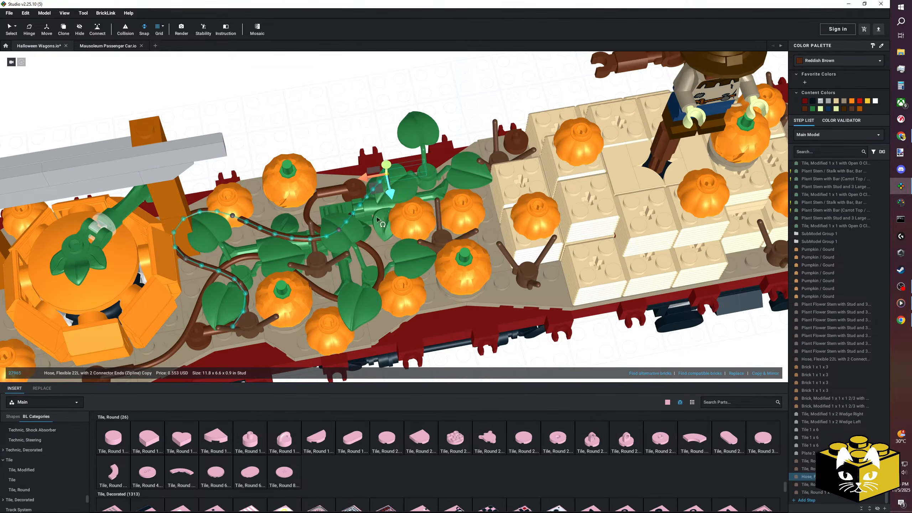
pyautogui.click(337, 231)
pyautogui.click(355, 212)
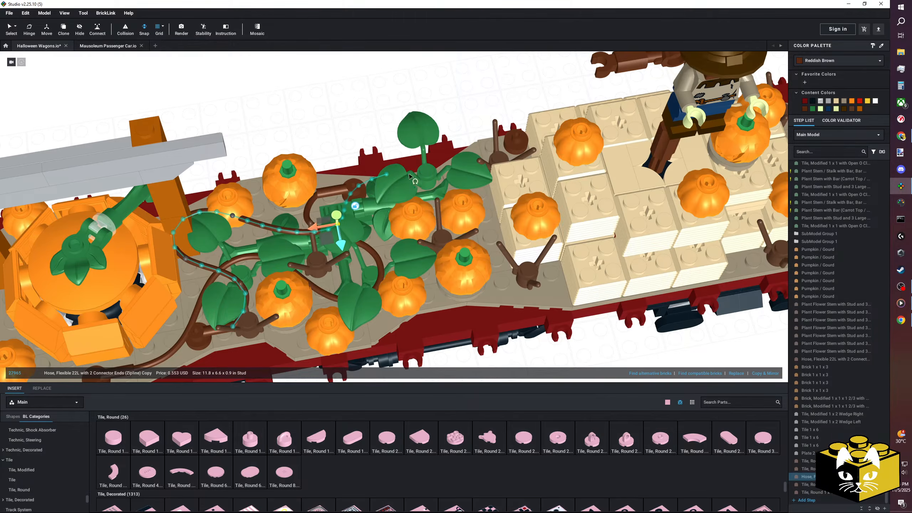
# Connect the copied hose's free end to the round tile beside the hay bales.
pyautogui.moveTo(390, 122); pyautogui.dragTo(327, 107, button='right')
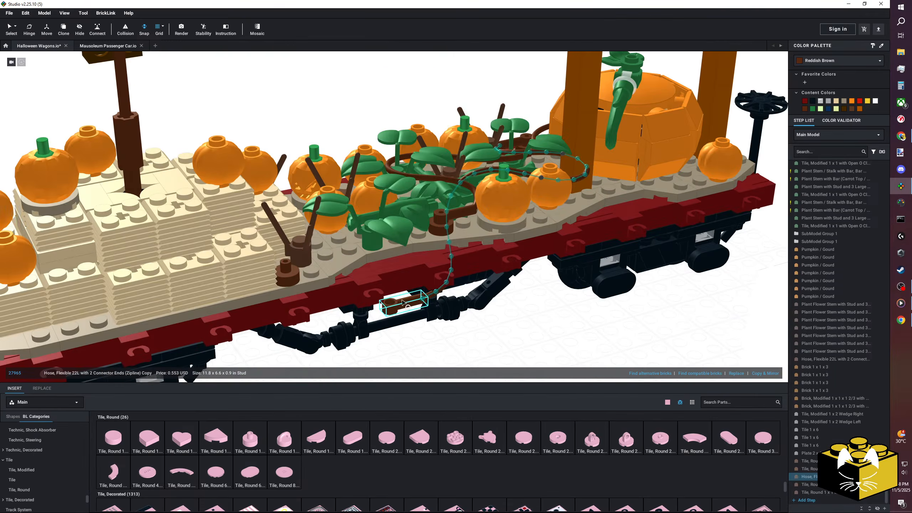
pyautogui.moveTo(319, 281); pyautogui.dragTo(288, 265)
pyautogui.moveTo(389, 251); pyautogui.dragTo(384, 265, button='right')
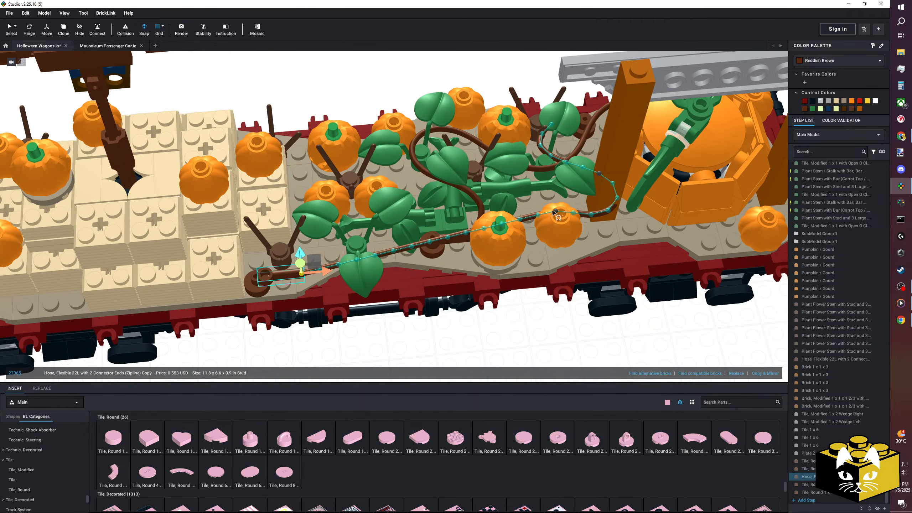
pyautogui.click(572, 195)
pyautogui.moveTo(268, 277); pyautogui.dragTo(259, 279)
# Bend the copied hose near the sign post so it curves closely around the small pumpkin.
pyautogui.moveTo(374, 245); pyautogui.dragTo(545, 217, button='right')
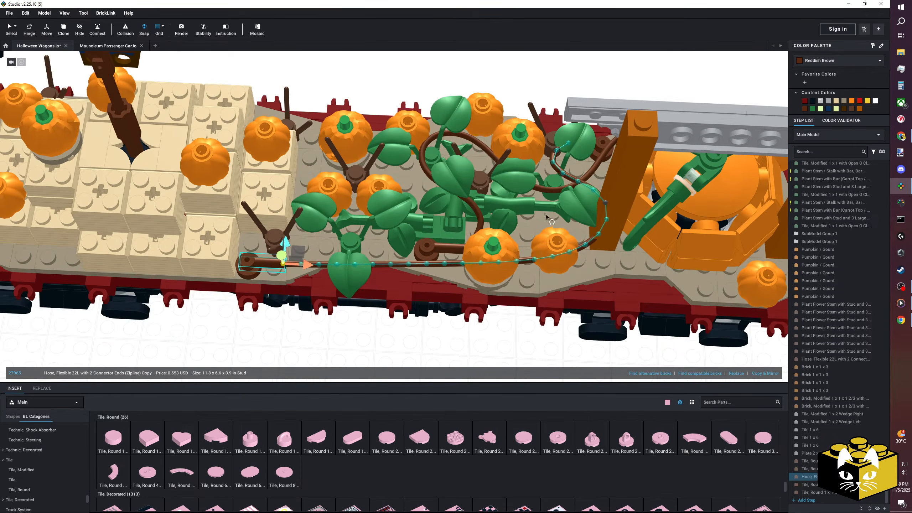
pyautogui.scroll(8, 609, 204)
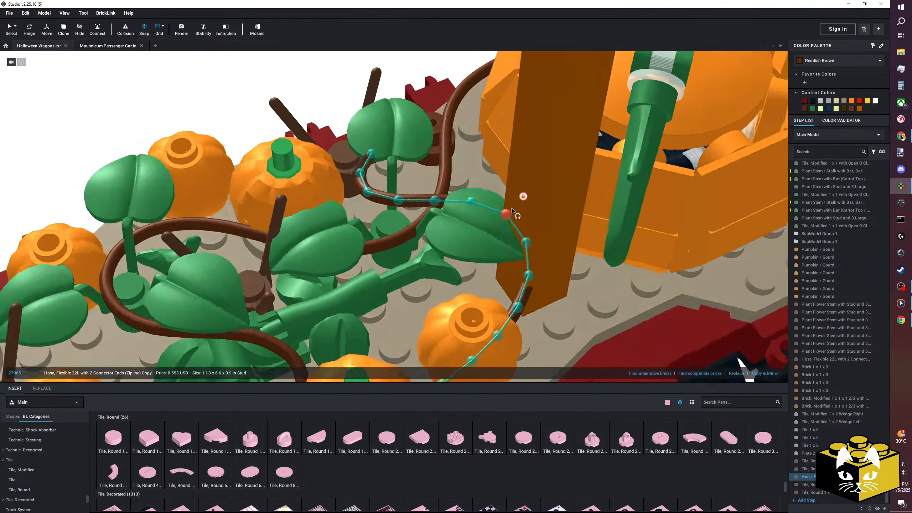
pyautogui.moveTo(511, 209); pyautogui.dragTo(520, 183, button='right')
pyautogui.click(521, 192)
pyautogui.moveTo(521, 200); pyautogui.dragTo(492, 211)
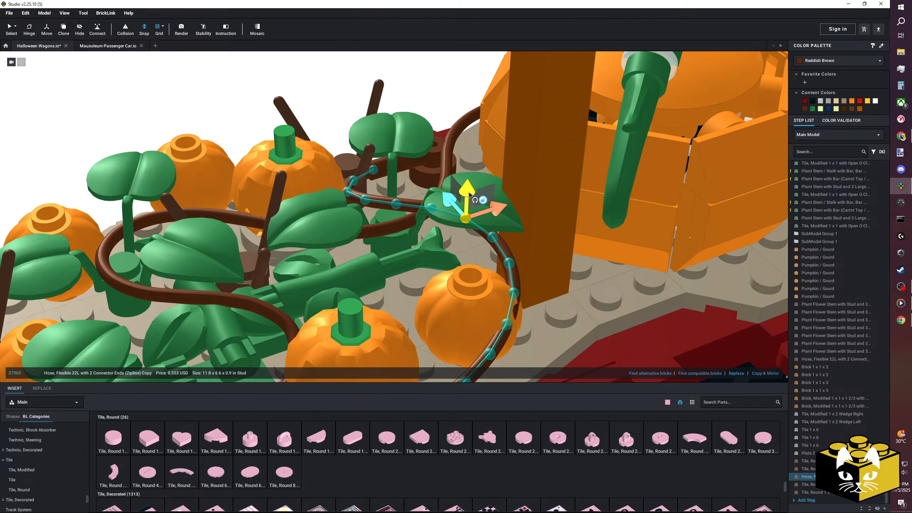
pyautogui.moveTo(485, 203); pyautogui.dragTo(471, 260, button='right')
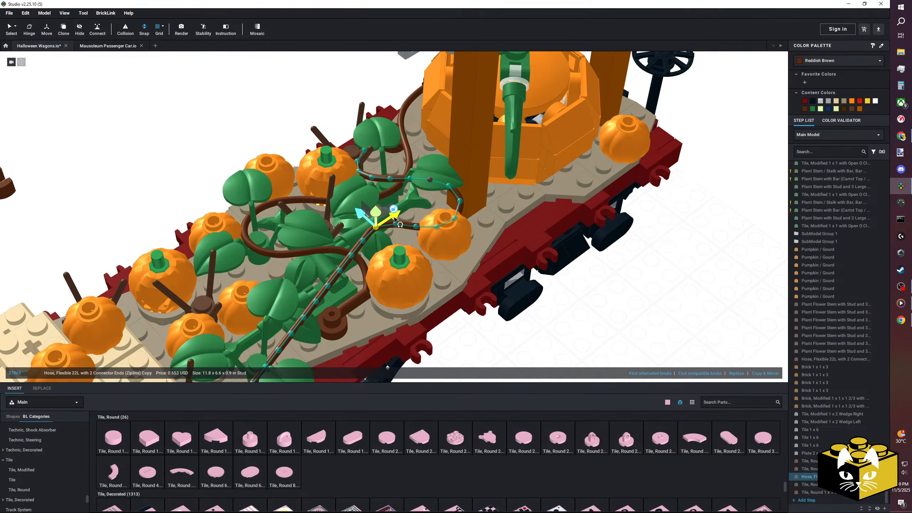
# Reroute the copied hose's long straight section through the middle of the vines and finish bending it.
pyautogui.moveTo(369, 232); pyautogui.dragTo(343, 249)
pyautogui.moveTo(342, 230); pyautogui.dragTo(290, 197, button='right')
pyautogui.scroll(-3, 289, 197)
pyautogui.click(383, 101)
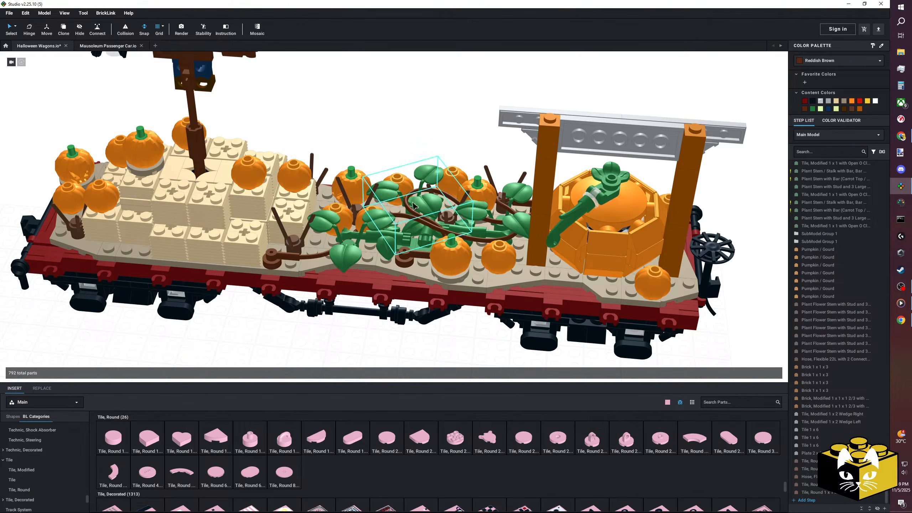
# Inspect the wagon from the other side, checking the two hose vines, the pumpkin patch and the hay bales.
pyautogui.moveTo(390, 125); pyautogui.dragTo(458, 271, button='right')
pyautogui.scroll(-3, 417, 280)
pyautogui.scroll(5, 460, 271)
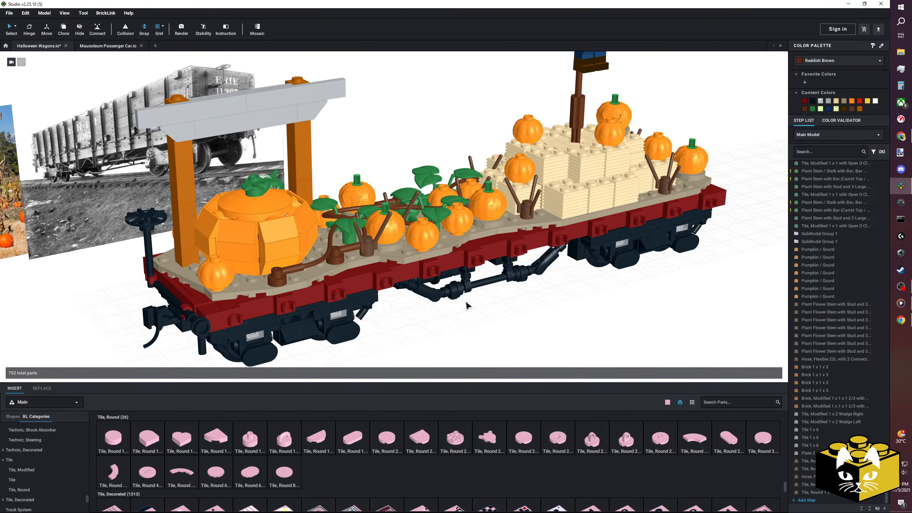
pyautogui.scroll(3, 466, 305)
pyautogui.moveTo(466, 306); pyautogui.dragTo(388, 300, button='middle')
pyautogui.scroll(-3, 399, 298)
pyautogui.moveTo(404, 289); pyautogui.dragTo(411, 303, button='right')
pyautogui.moveTo(411, 303); pyautogui.dragTo(439, 299, button='middle')
pyautogui.scroll(3, 439, 301)
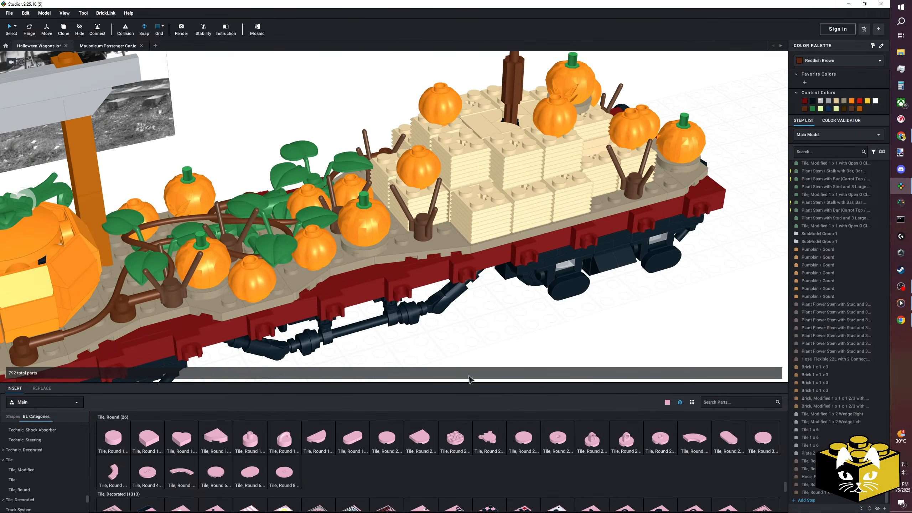
pyautogui.scroll(15, 83, 477)
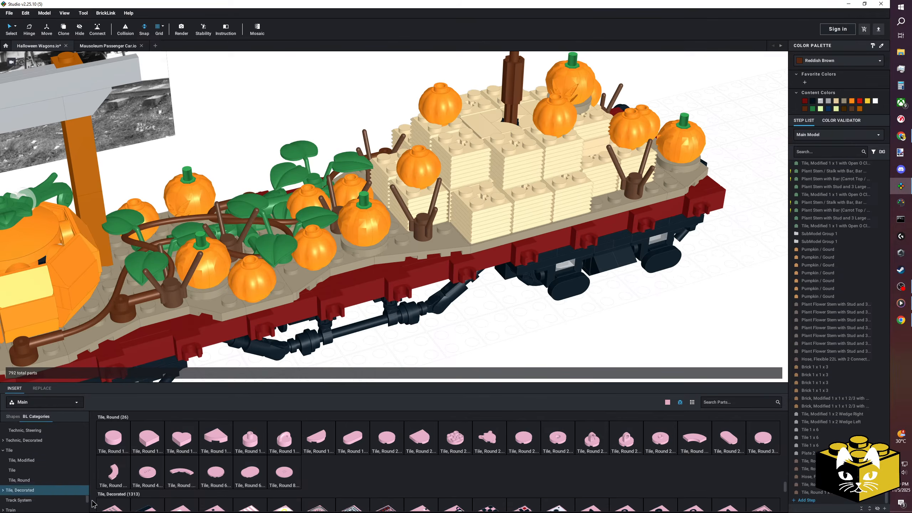
pyautogui.scroll(-4, 54, 463)
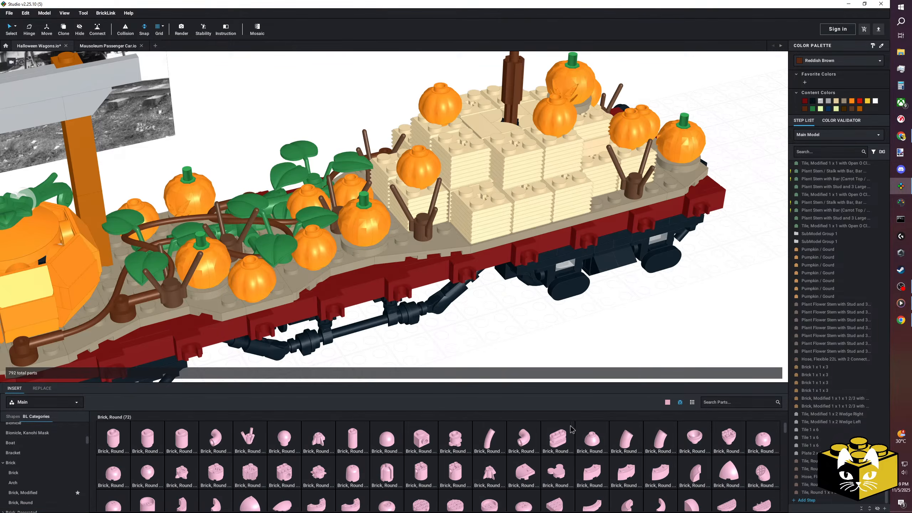
pyautogui.moveTo(208, 437); pyautogui.dragTo(587, 319)
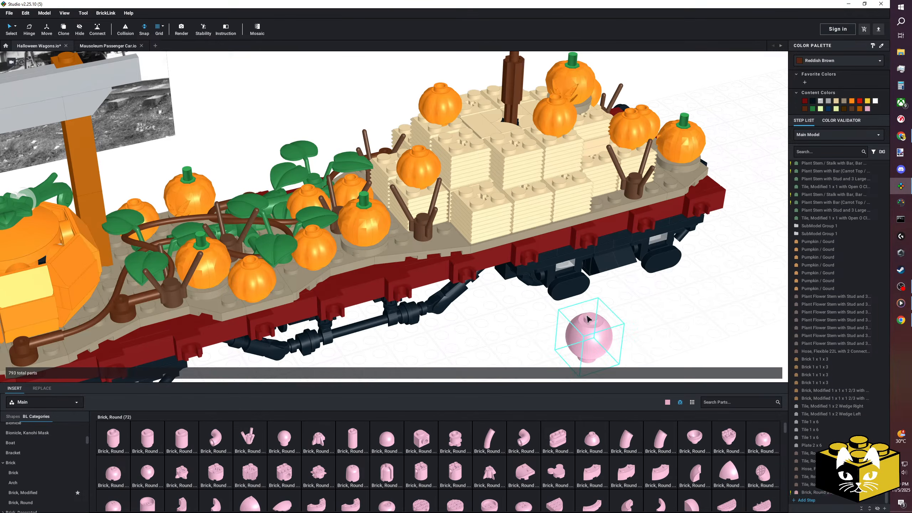
pyautogui.click(808, 61)
pyautogui.scroll(-2, 826, 94)
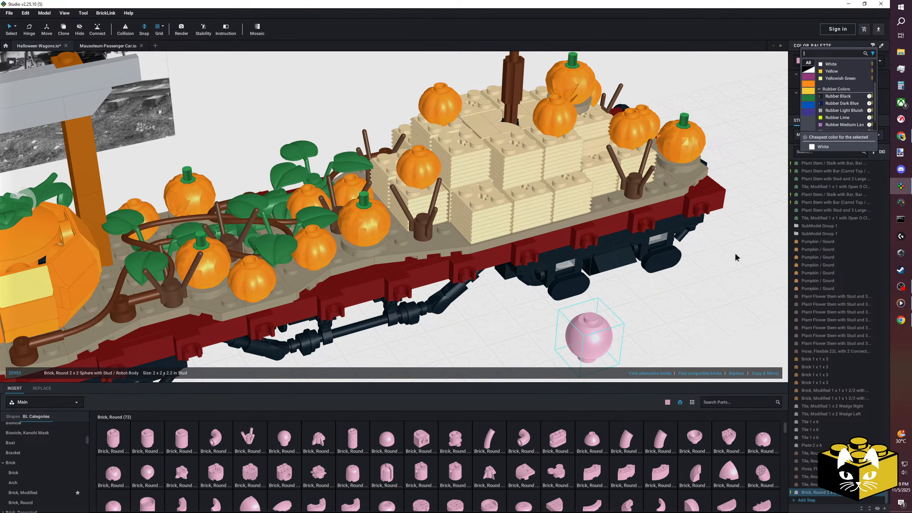
pyautogui.click(742, 247)
pyautogui.click(643, 321)
pyautogui.click(597, 329)
pyautogui.press('Delete')
pyautogui.scroll(-1, 591, 307)
pyautogui.moveTo(590, 307); pyautogui.dragTo(565, 327, button='middle')
pyautogui.moveTo(565, 327); pyautogui.dragTo(563, 319, button='right')
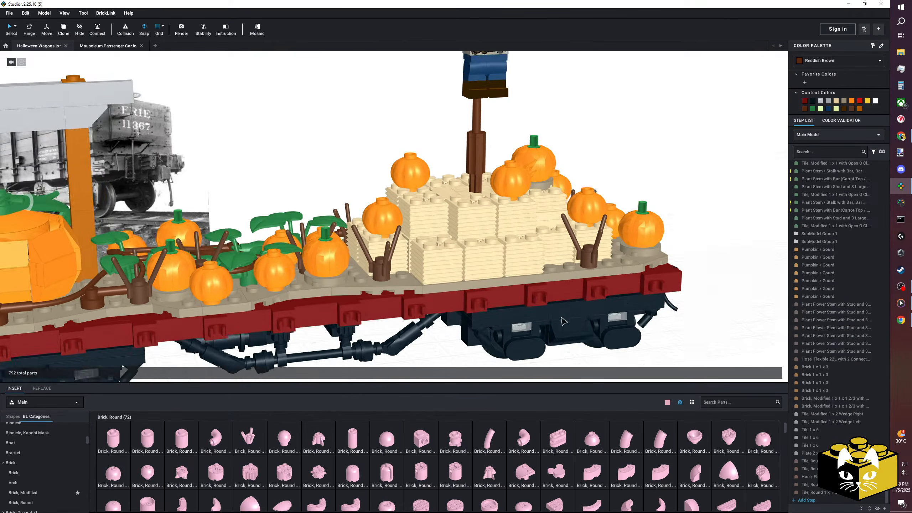
pyautogui.moveTo(564, 319); pyautogui.dragTo(586, 312, button='middle')
pyautogui.moveTo(586, 311); pyautogui.dragTo(564, 315, button='right')
pyautogui.scroll(-2, 529, 453)
pyautogui.scroll(2, 527, 452)
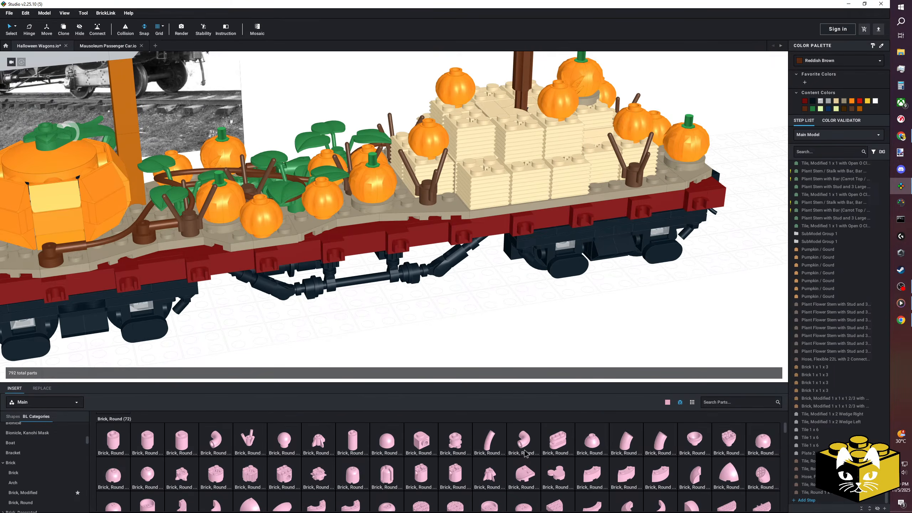
pyautogui.moveTo(533, 278); pyautogui.dragTo(471, 210)
pyautogui.click(841, 61)
pyautogui.click(831, 77)
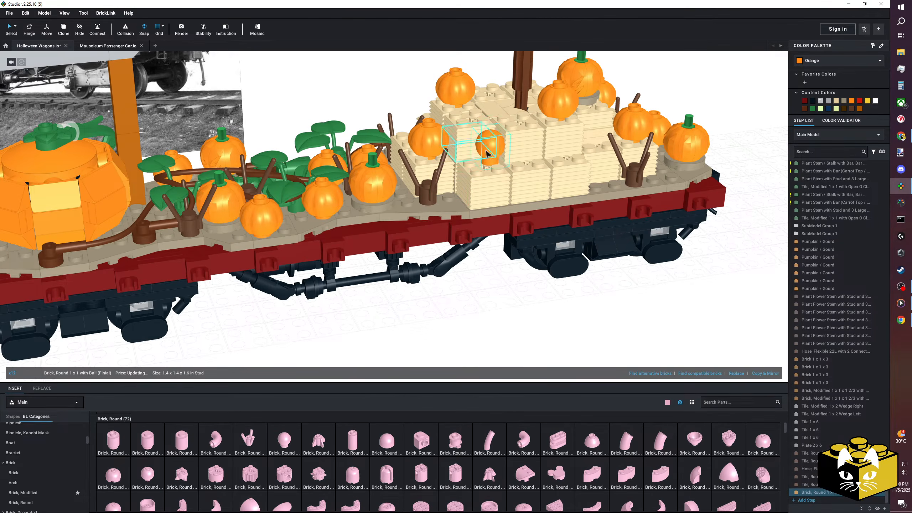
pyautogui.press('Delete')
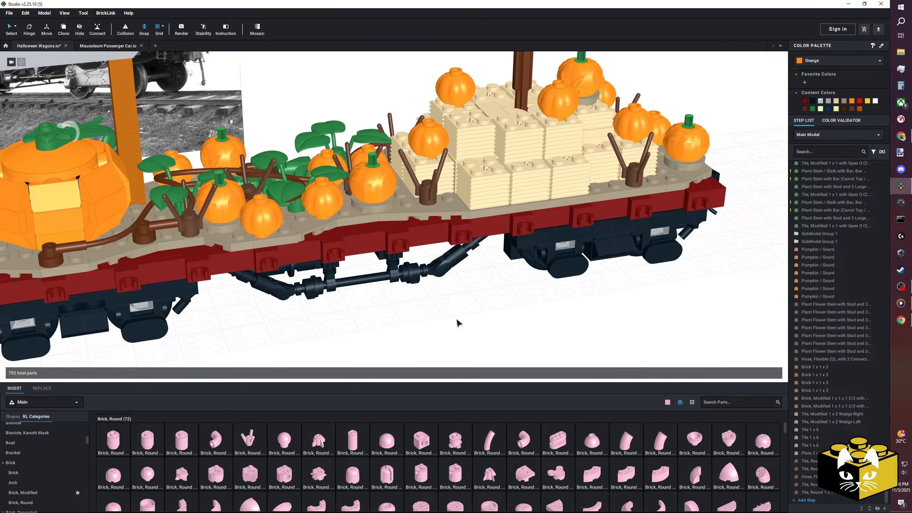
# Try to paste a copy of a small orange pumpkin onto the hay bales.
pyautogui.moveTo(445, 305); pyautogui.dragTo(436, 317, button='right')
pyautogui.scroll(-2, 436, 317)
pyautogui.rightClick(325, 209)
pyautogui.click(330, 213)
pyautogui.rightClick(493, 271)
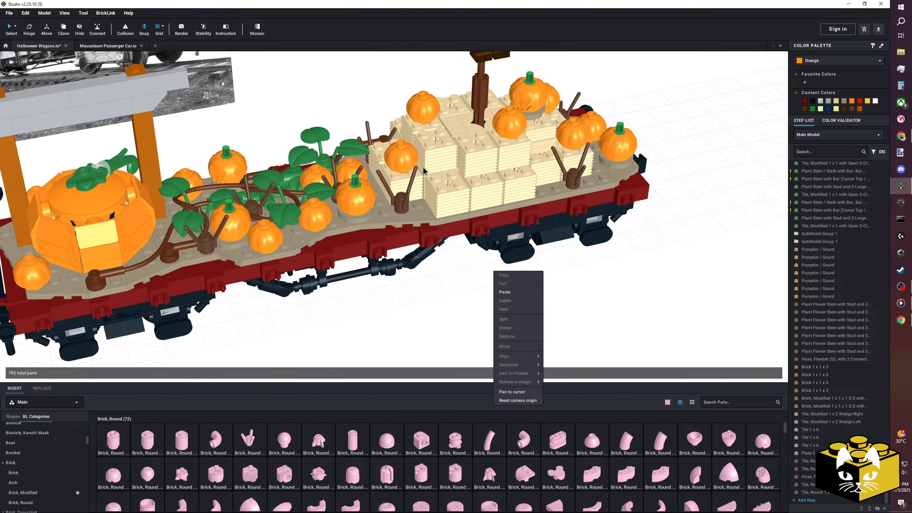
pyautogui.click(504, 292)
pyautogui.moveTo(442, 168); pyautogui.dragTo(418, 228, button='middle')
pyautogui.press('Escape')
# Replace the ribbed hay brick on the front corner bale with a copy of the neighbouring small pumpkin and its ribbed brick.
pyautogui.click(427, 245)
pyautogui.press('Delete')
pyautogui.click(377, 240)
pyautogui.rightClick(376, 221)
pyautogui.click(382, 226)
pyautogui.rightClick(441, 329)
pyautogui.click(452, 350)
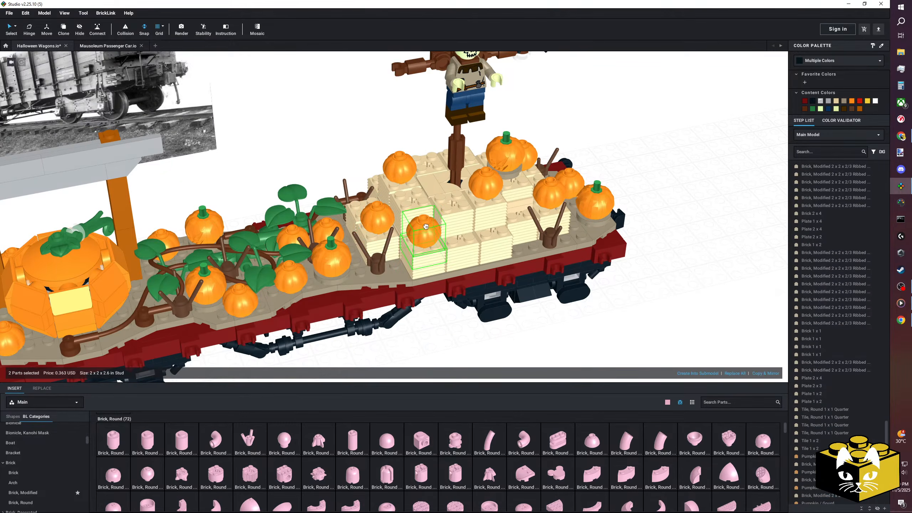
# Recolour the newly placed pumpkin on the front hay bale to Bright Green.
pyautogui.click(426, 233)
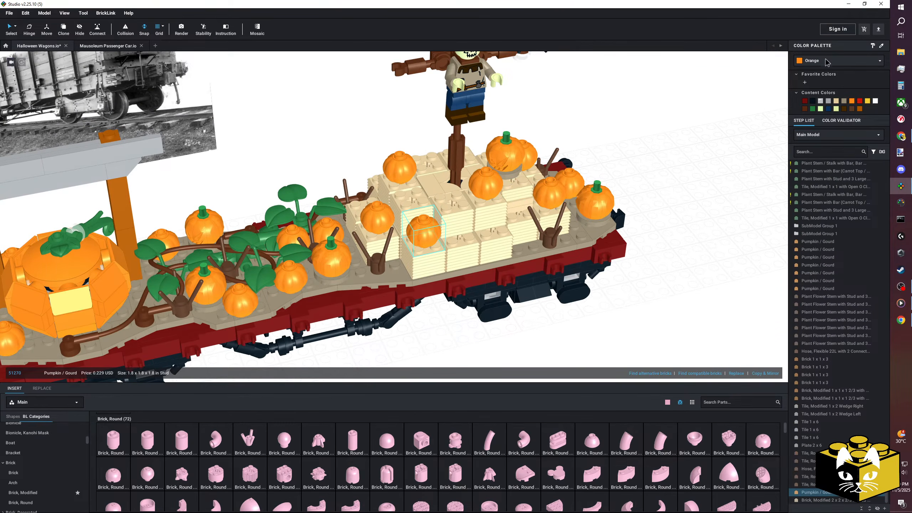
pyautogui.click(825, 61)
pyautogui.click(836, 70)
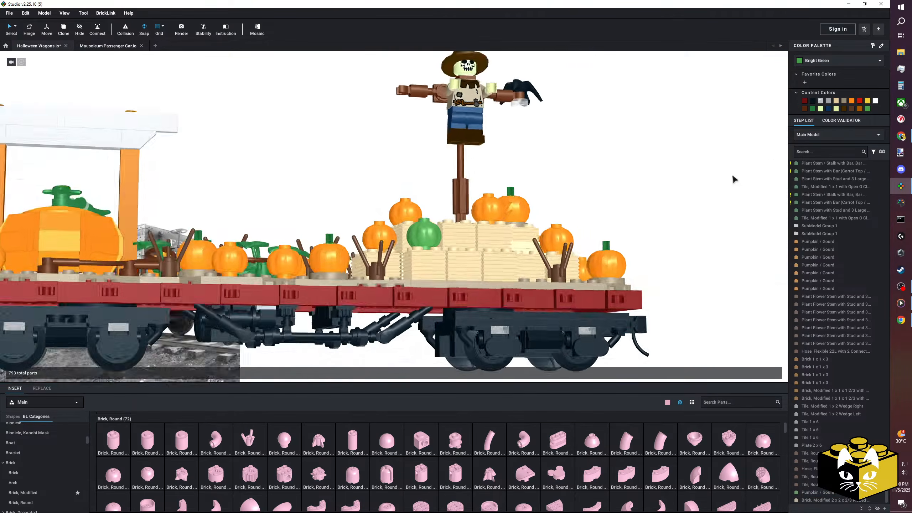
# Copy the green pumpkin with its ribbed brick and place it on the hay bales on the wagon's opposite side.
pyautogui.rightClick(421, 254)
pyautogui.click(430, 268)
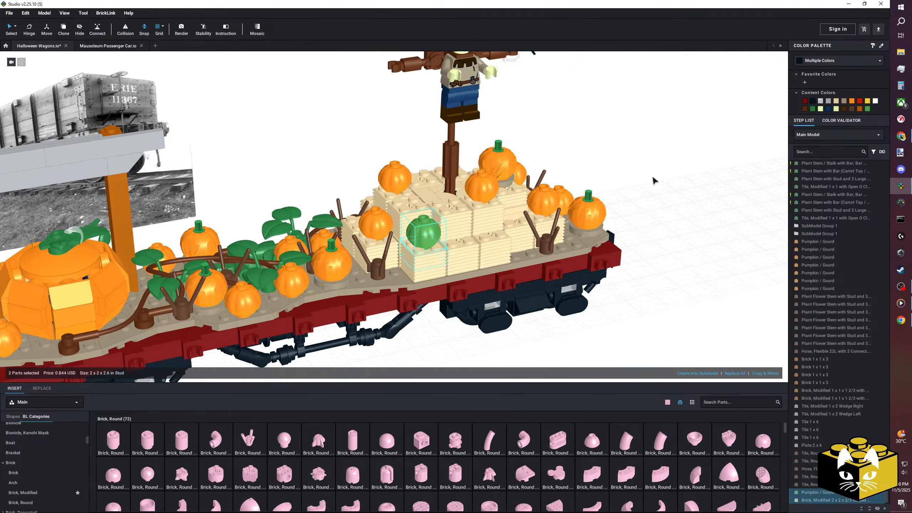
pyautogui.click(652, 178)
pyautogui.moveTo(653, 178); pyautogui.dragTo(656, 165, button='right')
pyautogui.rightClick(656, 165)
pyautogui.click(664, 185)
pyautogui.moveTo(698, 186); pyautogui.dragTo(528, 215, button='right')
pyautogui.moveTo(498, 229); pyautogui.dragTo(487, 245)
pyautogui.click(219, 179)
# Recolour the small orange pumpkin on the hay bale near the wagon's end to Bright Green.
pyautogui.moveTo(318, 195); pyautogui.dragTo(355, 251, button='right')
pyautogui.click(356, 251)
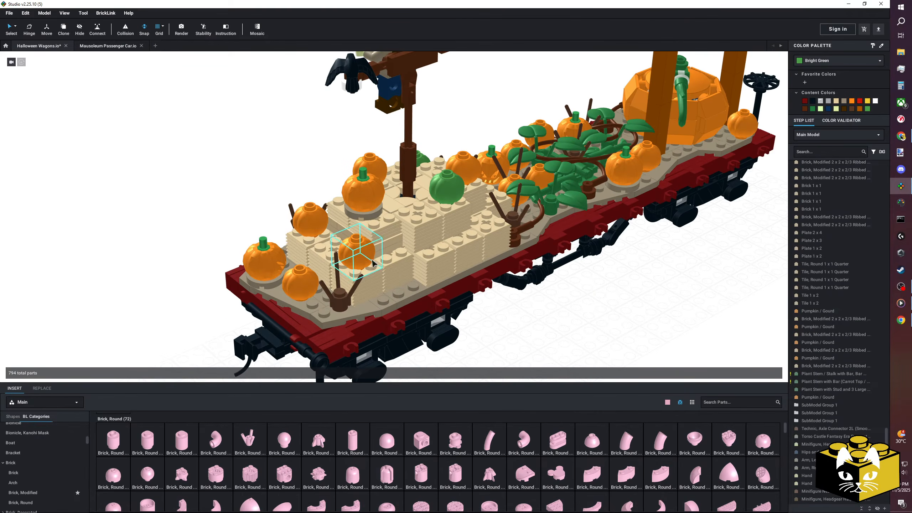
pyautogui.click(813, 109)
pyautogui.click(836, 61)
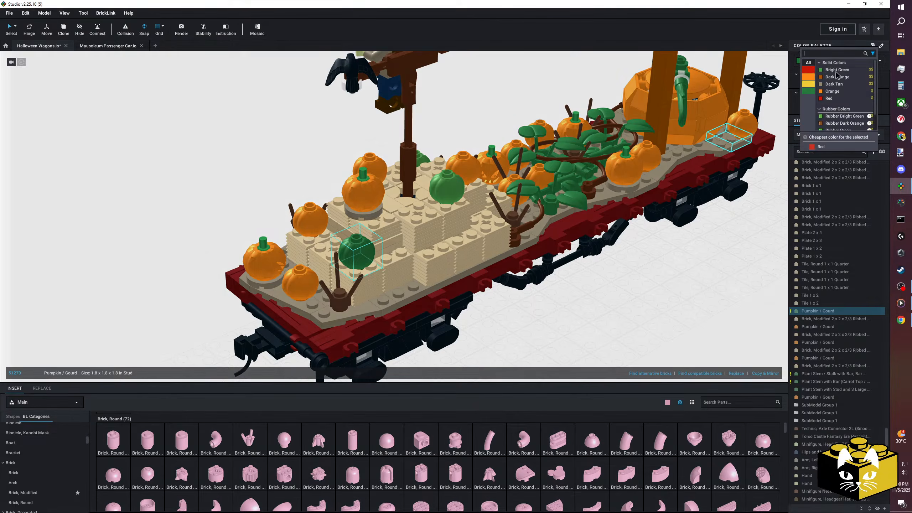
pyautogui.click(835, 70)
# Examine the flagged plant stem parts and where they sit among the vines in the pumpkin patch.
pyautogui.click(672, 280)
pyautogui.scroll(-4, 675, 282)
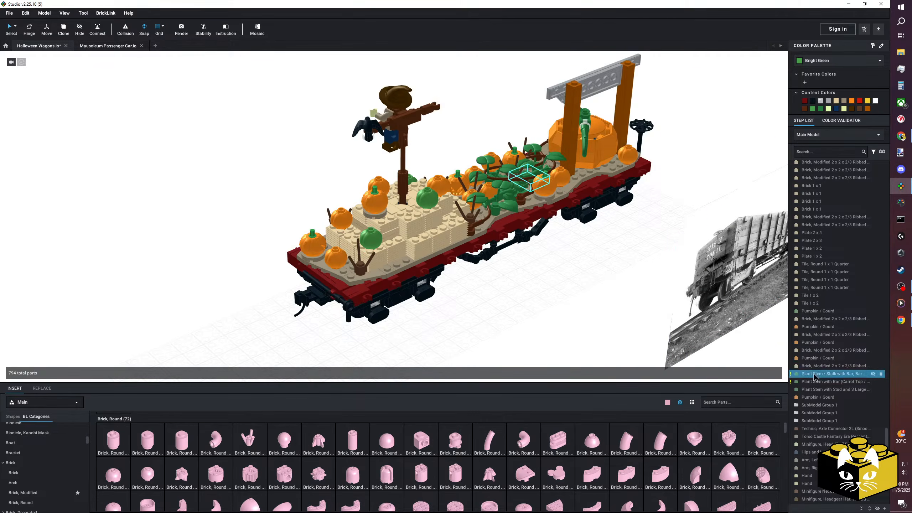
pyautogui.moveTo(564, 279); pyautogui.dragTo(491, 318, button='right')
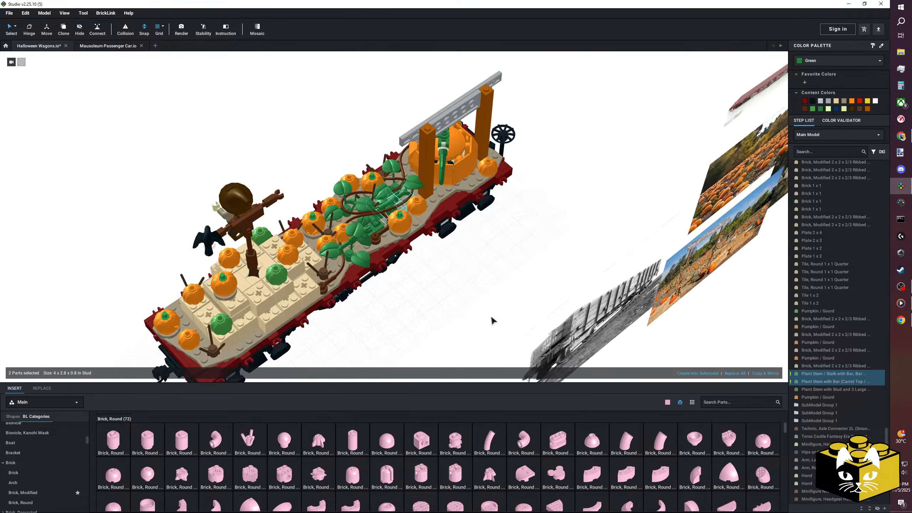
pyautogui.scroll(7, 505, 312)
pyautogui.moveTo(527, 314); pyautogui.dragTo(536, 325, button='middle')
pyautogui.moveTo(536, 322); pyautogui.dragTo(522, 317, button='right')
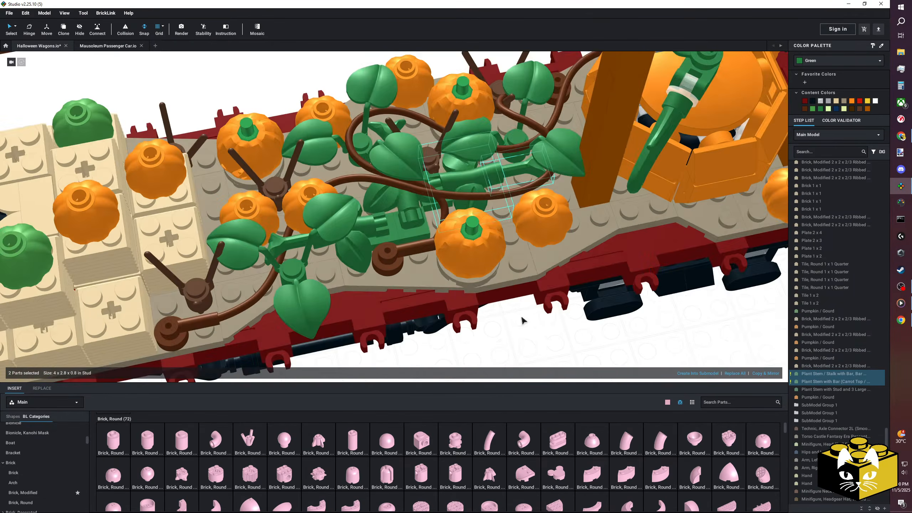
pyautogui.moveTo(522, 317); pyautogui.dragTo(517, 305, button='middle')
pyautogui.scroll(-4, 517, 305)
pyautogui.scroll(-1, 819, 366)
pyautogui.scroll(3, 822, 367)
pyautogui.click(639, 309)
# Locate the unavailable Dark Red Bracket 1 x 1 - 1 x 2 with the Color Validator and delete it from the pumpkin wagon's corner.
pyautogui.click(840, 121)
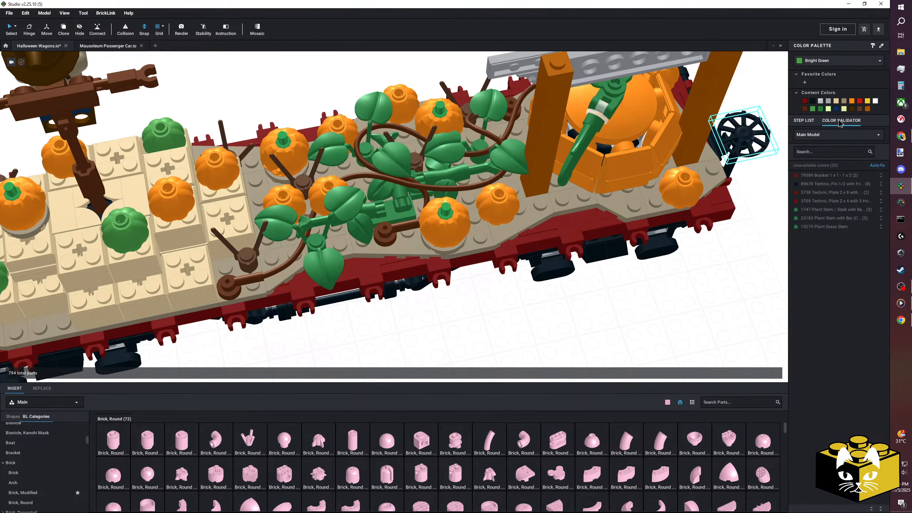
pyautogui.click(829, 175)
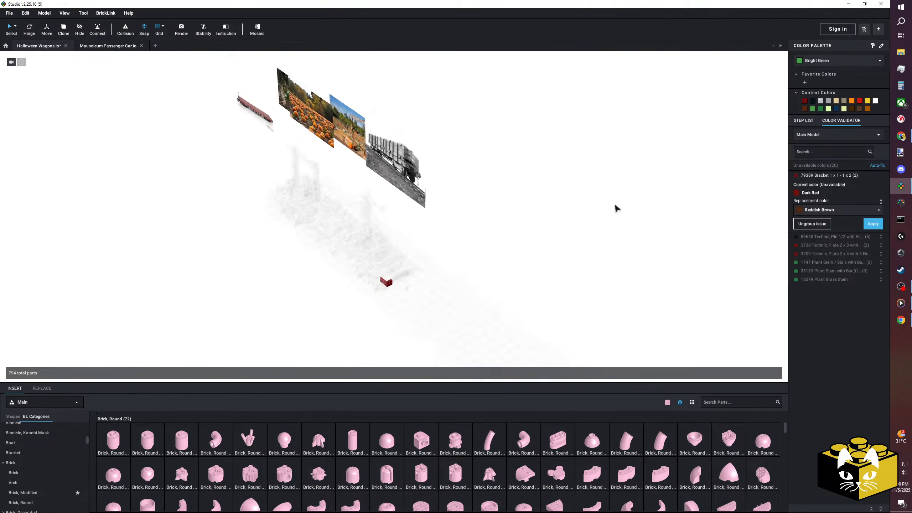
pyautogui.scroll(5, 617, 207)
pyautogui.click(399, 276)
pyautogui.press('Delete')
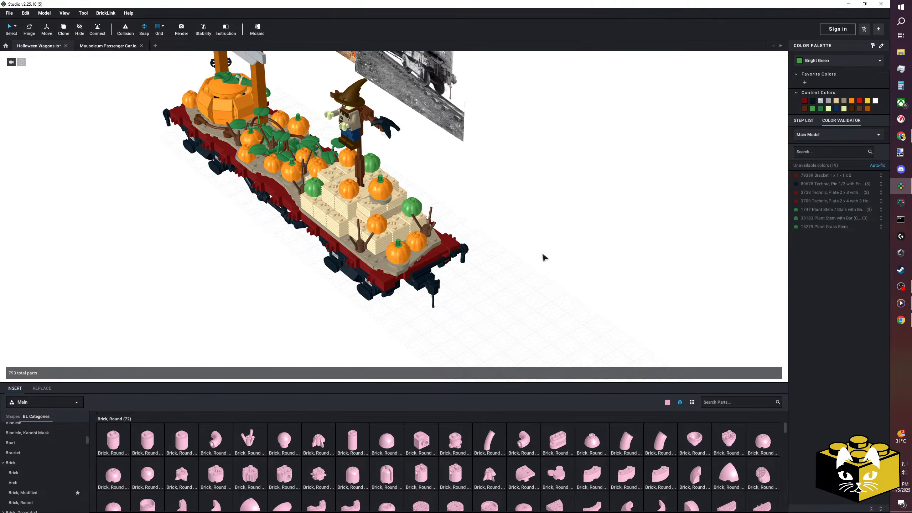
# Insert a Plate 1 x 1 in the removed bracket's place at the wagon's corner and colour it Dark Red.
pyautogui.scroll(3, 515, 273)
pyautogui.scroll(5, 50, 447)
pyautogui.click(50, 447)
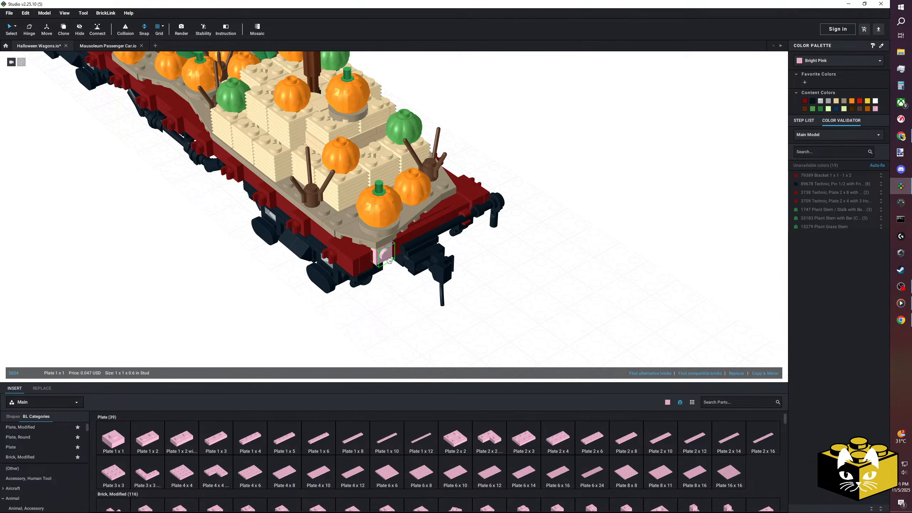
pyautogui.click(804, 102)
pyautogui.scroll(-6, 641, 210)
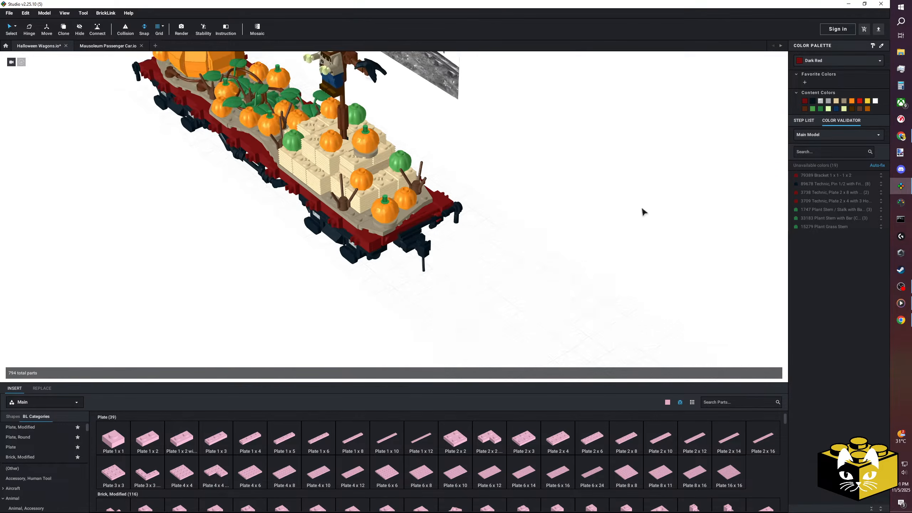
# Locate the remaining flagged bracket on the plain red flat wagon and replace it with a Dark Red Plate 1 x 1.
pyautogui.click(824, 176)
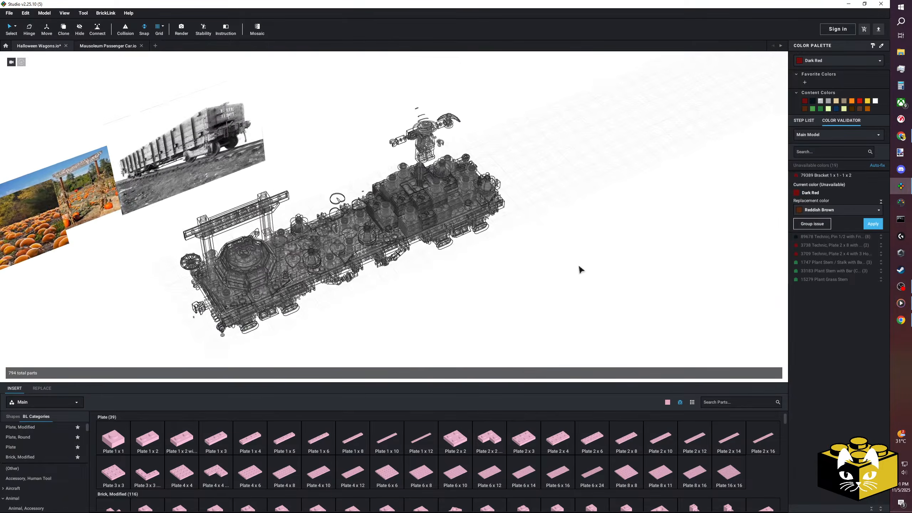
pyautogui.moveTo(568, 269); pyautogui.dragTo(438, 276, button='right')
pyautogui.click(531, 240)
pyautogui.scroll(2, 532, 239)
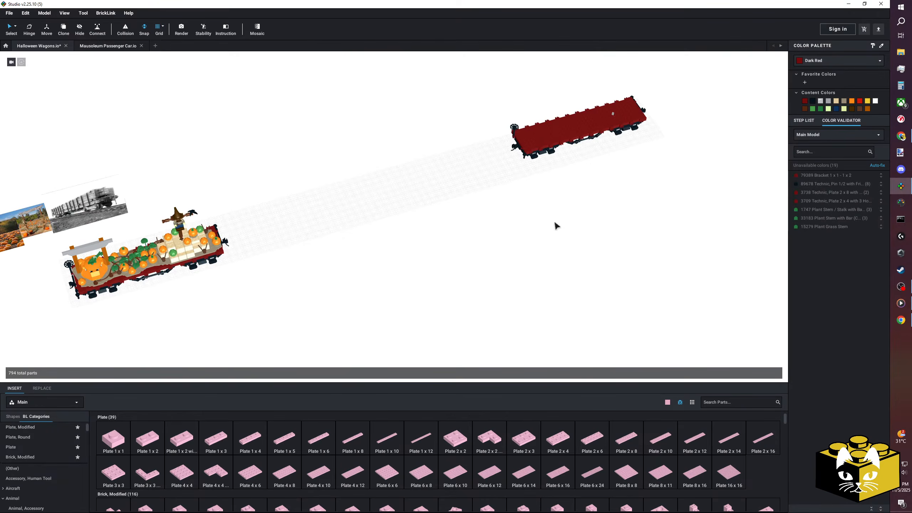
pyautogui.moveTo(650, 162); pyautogui.dragTo(468, 186, button='middle')
pyautogui.moveTo(468, 185); pyautogui.dragTo(440, 182, button='right')
pyautogui.moveTo(440, 183); pyautogui.dragTo(335, 174, button='middle')
pyautogui.scroll(5, 334, 174)
pyautogui.moveTo(335, 174); pyautogui.dragTo(359, 192, button='right')
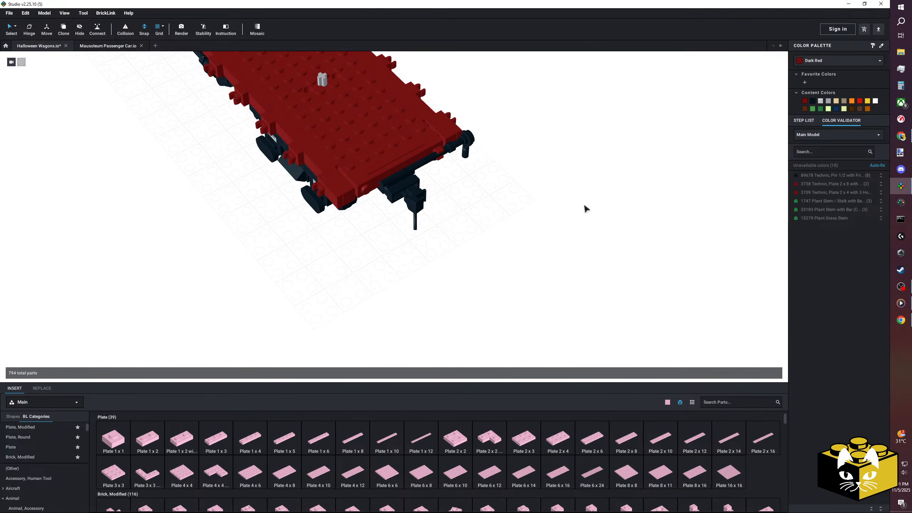
# Inspect the pumpkin wagon and look for the Technic 2 x 8 plates flagged in the Color Validator.
pyautogui.scroll(-6, 574, 209)
pyautogui.moveTo(477, 238); pyautogui.dragTo(513, 283, button='middle')
pyautogui.moveTo(513, 283); pyautogui.dragTo(666, 249, button='right')
pyautogui.moveTo(47, 284); pyautogui.dragTo(705, 279, button='middle')
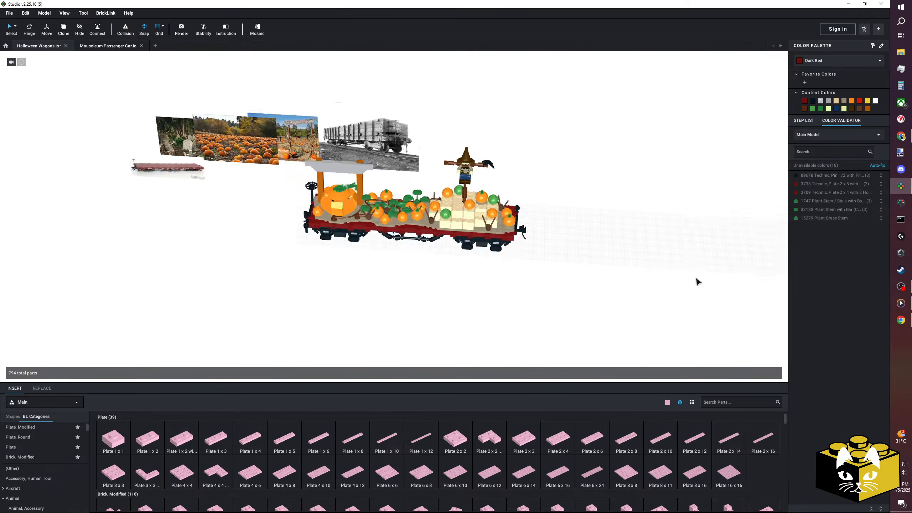
pyautogui.moveTo(503, 260); pyautogui.dragTo(516, 262, button='right')
pyautogui.moveTo(516, 262); pyautogui.dragTo(558, 258, button='middle')
pyautogui.scroll(5, 559, 257)
pyautogui.moveTo(558, 257); pyautogui.dragTo(563, 260, button='right')
pyautogui.moveTo(556, 263); pyautogui.dragTo(533, 243, button='middle')
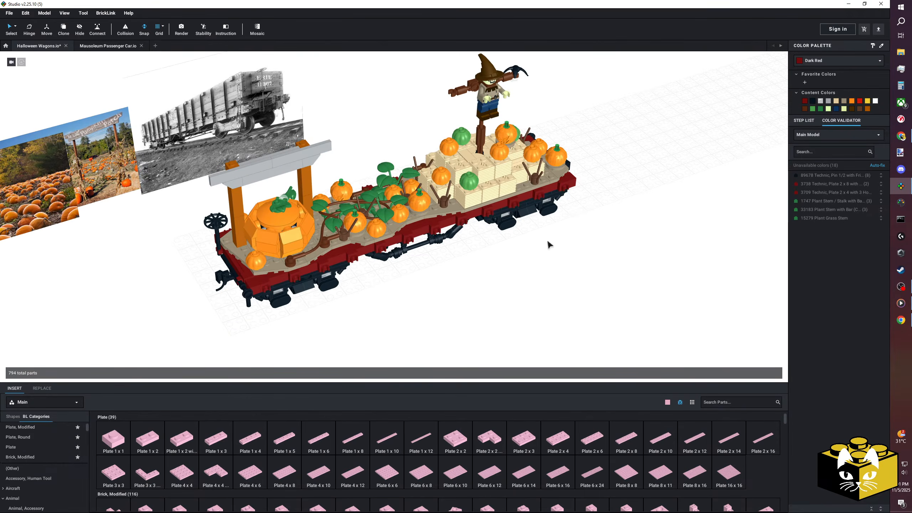
pyautogui.click(832, 184)
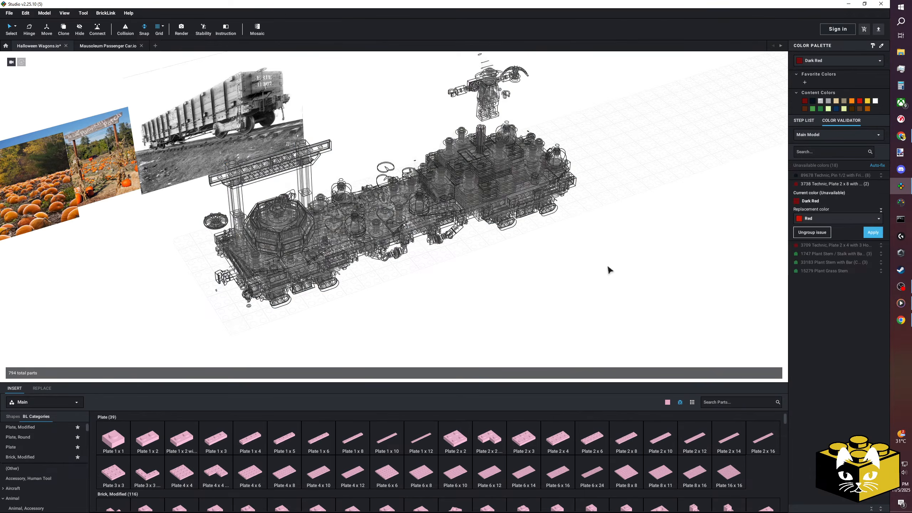
pyautogui.scroll(3, 587, 273)
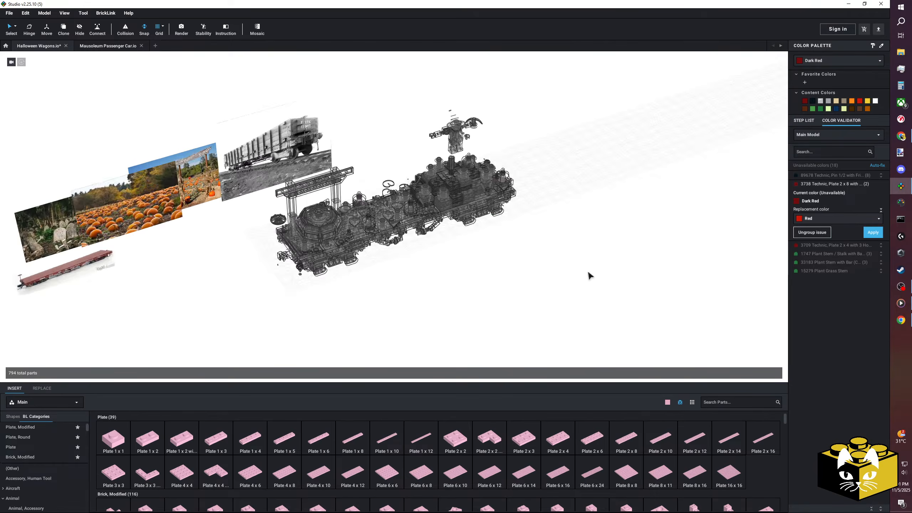
pyautogui.moveTo(587, 273); pyautogui.dragTo(545, 274, button='right')
pyautogui.moveTo(546, 275); pyautogui.dragTo(469, 245, button='middle')
pyautogui.click(469, 245)
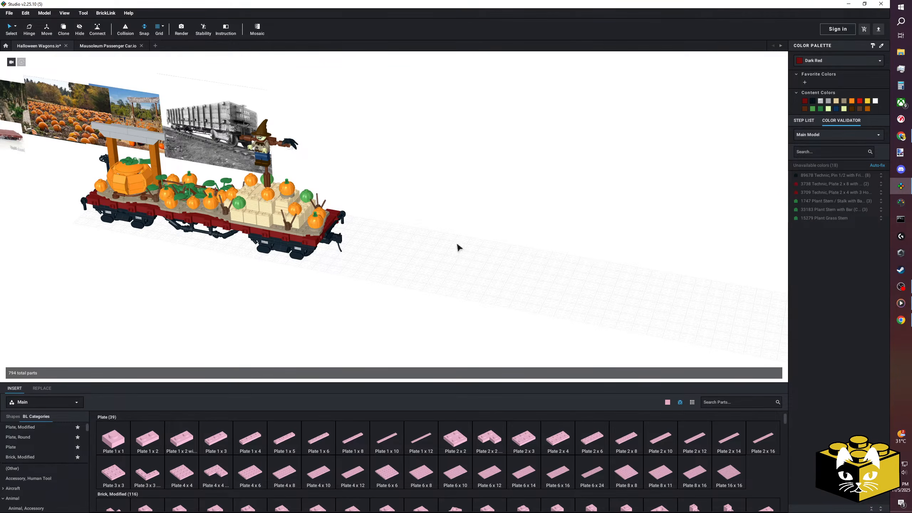
# Recolour the flagged Technic 2 x 8 plates to Black and the flagged Technic 2 x 4 plate to Reddish Brown.
pyautogui.click(824, 184)
pyautogui.click(865, 220)
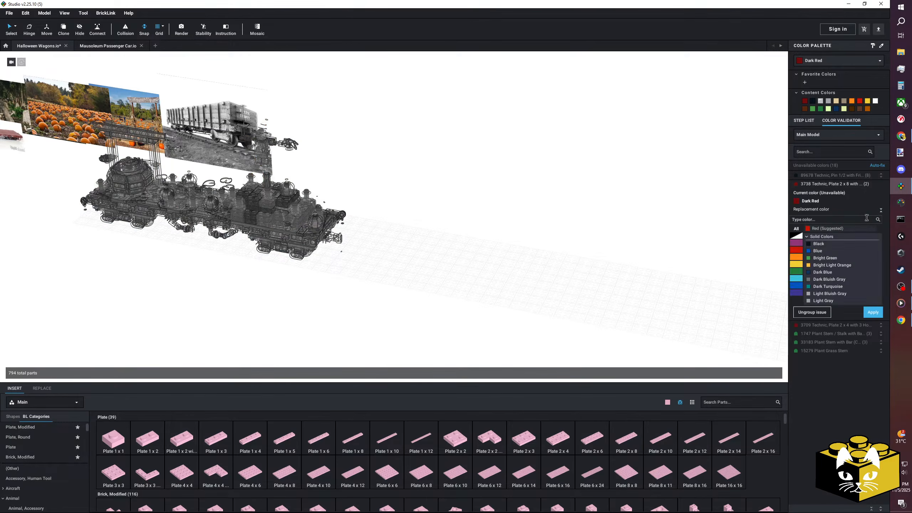
pyautogui.click(818, 244)
pyautogui.click(873, 232)
pyautogui.click(836, 184)
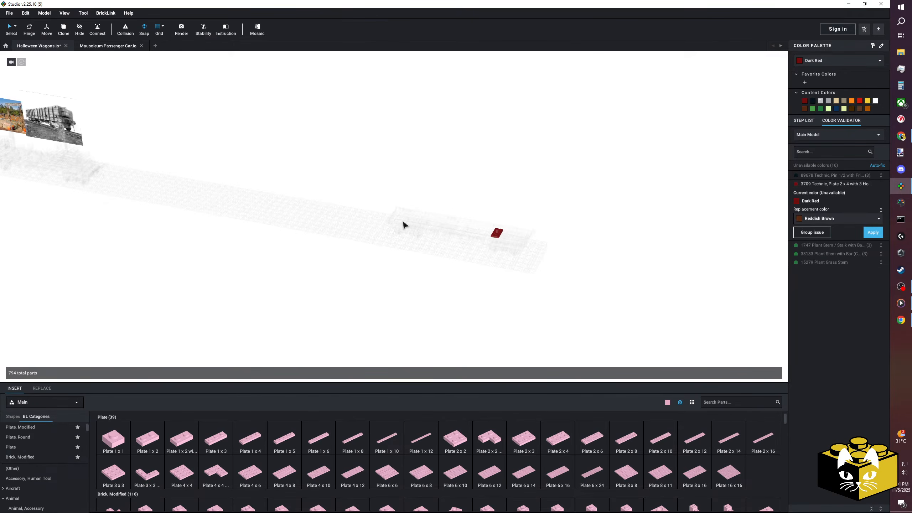
pyautogui.click(872, 232)
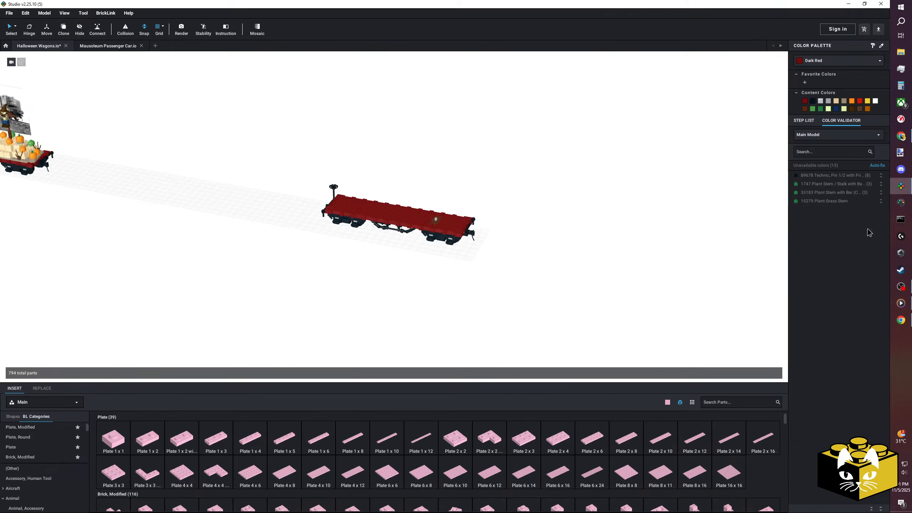
# Recolour the flagged Plant Stem / Stalk parts and the Plant Stem with Bar parts to Bright Green.
pyautogui.click(815, 184)
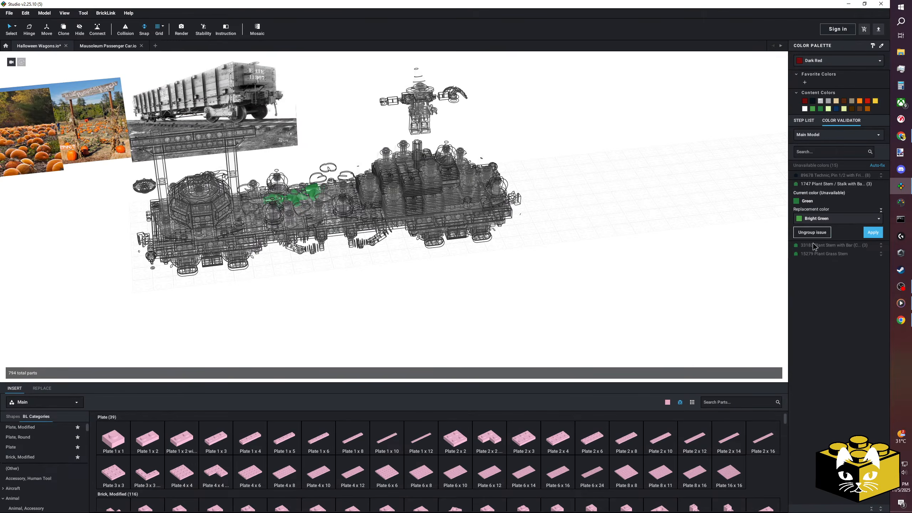
pyautogui.click(873, 232)
pyautogui.click(834, 184)
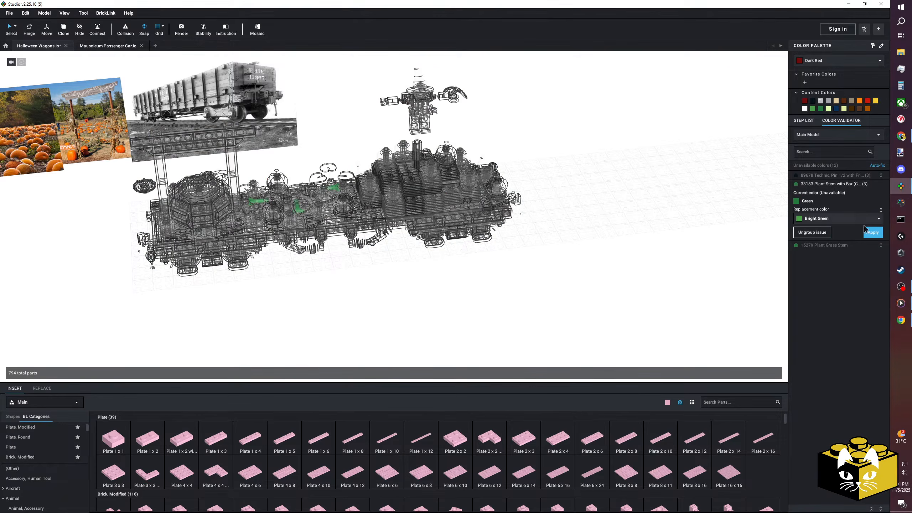
pyautogui.click(872, 232)
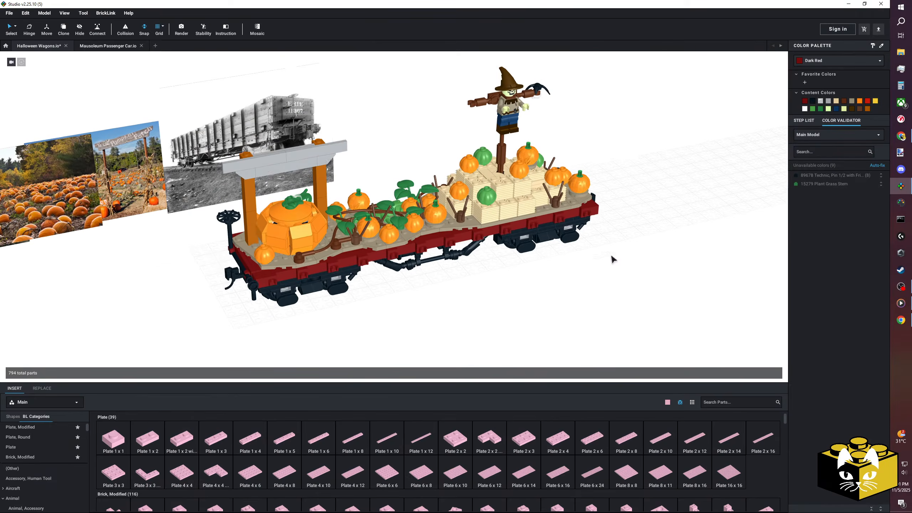
# Replace the unavailable Green of the Plant Grass Stem on the large pumpkin with an available colour.
pyautogui.click(825, 183)
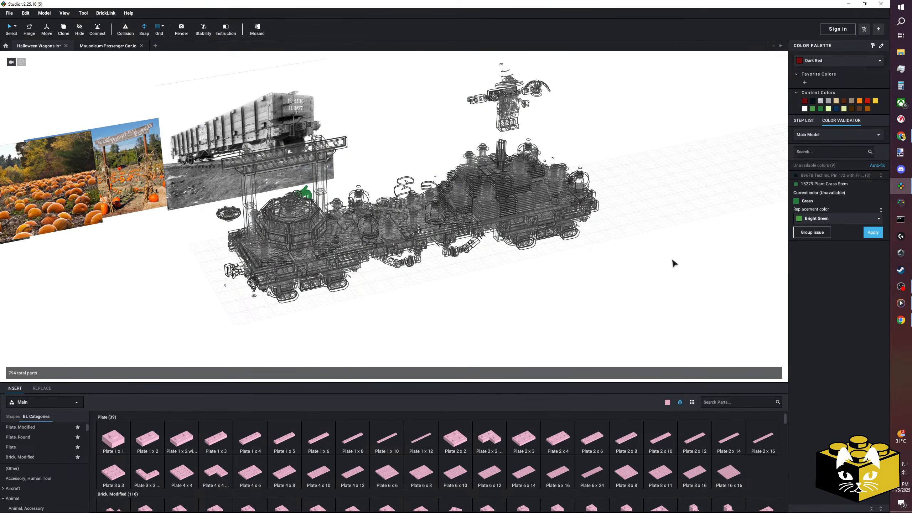
pyautogui.click(833, 219)
pyautogui.click(822, 252)
pyautogui.click(873, 232)
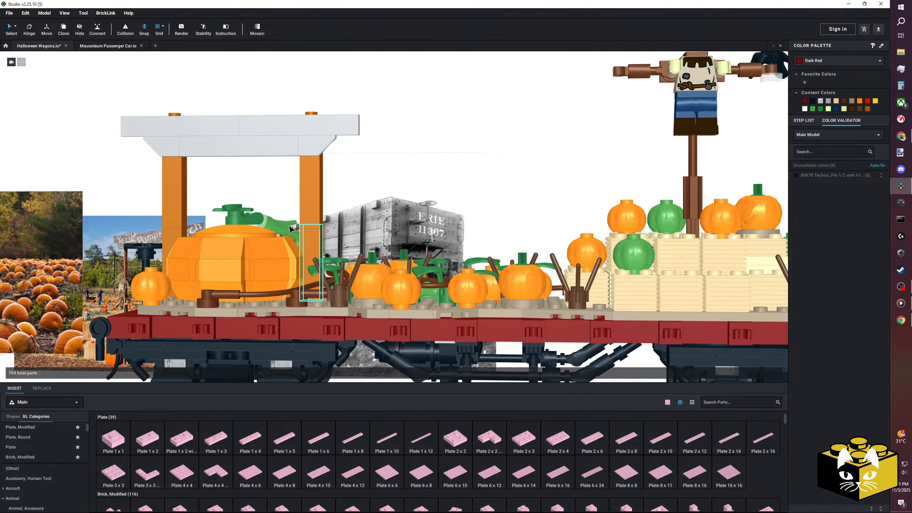
# Hinge the curled grass stem on top of the large pumpkin to a different angle at its clip.
pyautogui.click(253, 220)
pyautogui.moveTo(222, 206); pyautogui.dragTo(232, 238)
pyautogui.press('Escape')
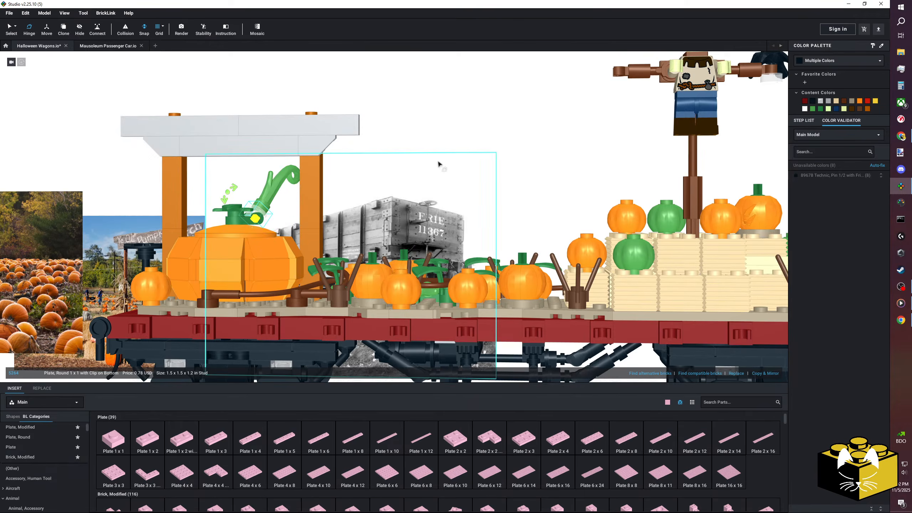
pyautogui.scroll(-5, 437, 159)
pyautogui.moveTo(439, 151); pyautogui.dragTo(33, 61, button='right')
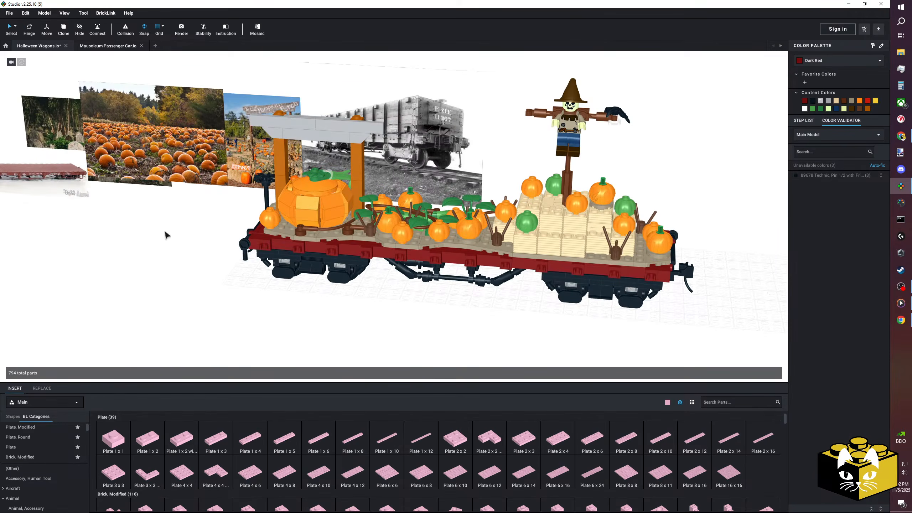
# Rotate the large pumpkin's round plate with bar handle so the curled stem points across the front towards the vines.
pyautogui.scroll(6, 282, 195)
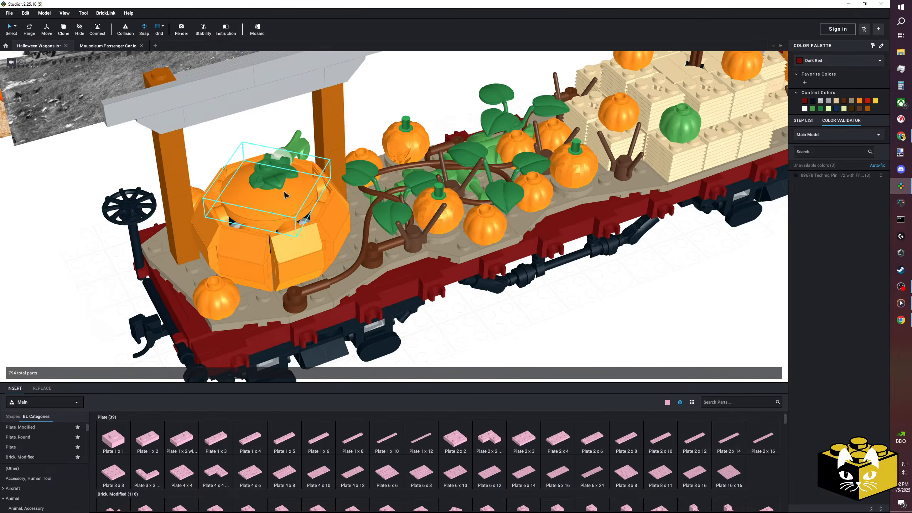
pyautogui.moveTo(282, 196); pyautogui.dragTo(350, 198, button='middle')
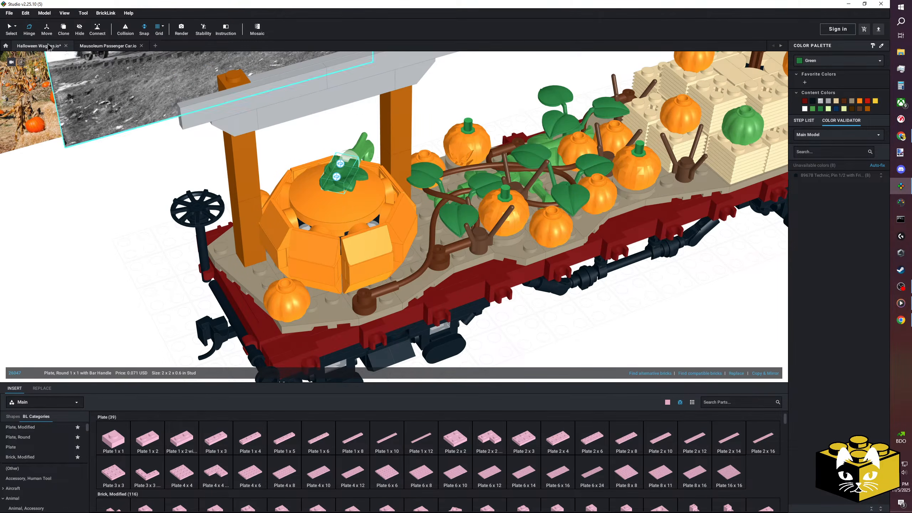
pyautogui.click(337, 178)
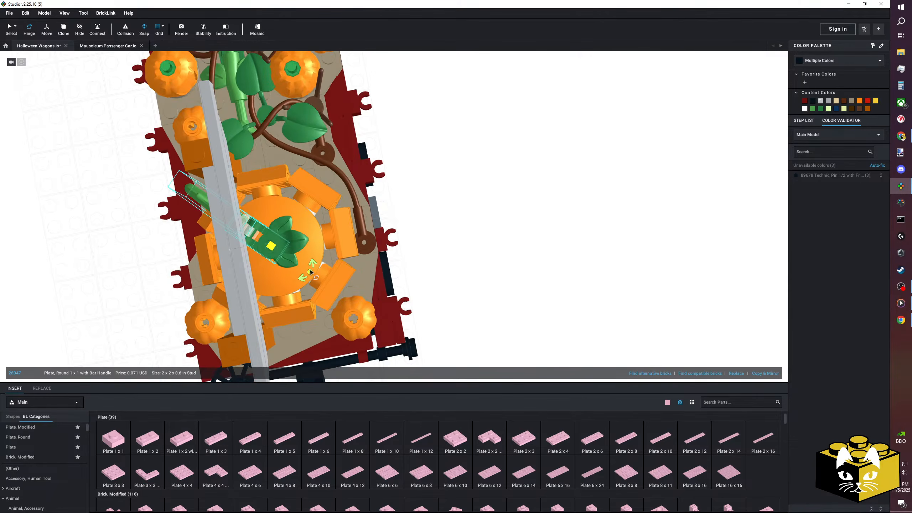
pyautogui.click(488, 190)
pyautogui.moveTo(454, 163); pyautogui.dragTo(451, 153, button='right')
pyautogui.scroll(-6, 450, 153)
pyautogui.moveTo(250, 303); pyautogui.dragTo(160, 278, button='right')
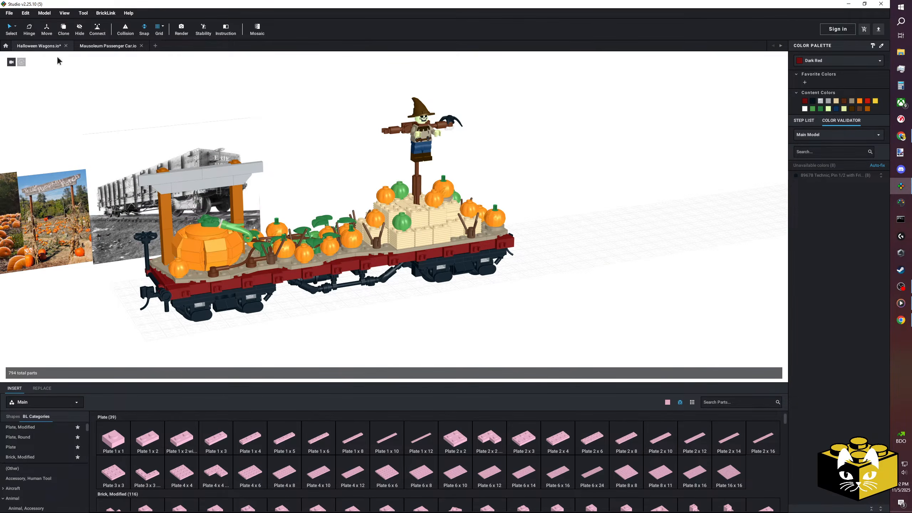
# Recolour the flagged Technic 1/2 pins to Dark Bluish Gray.
pyautogui.click(827, 175)
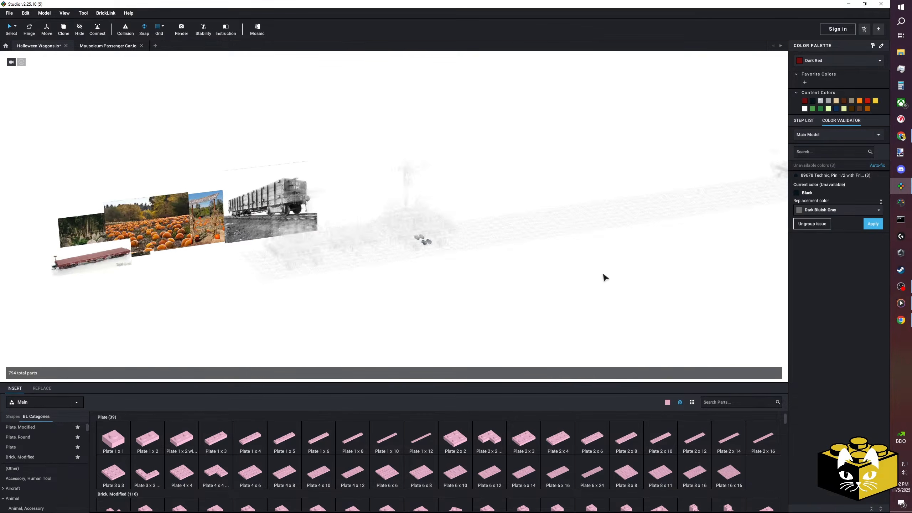
pyautogui.click(871, 223)
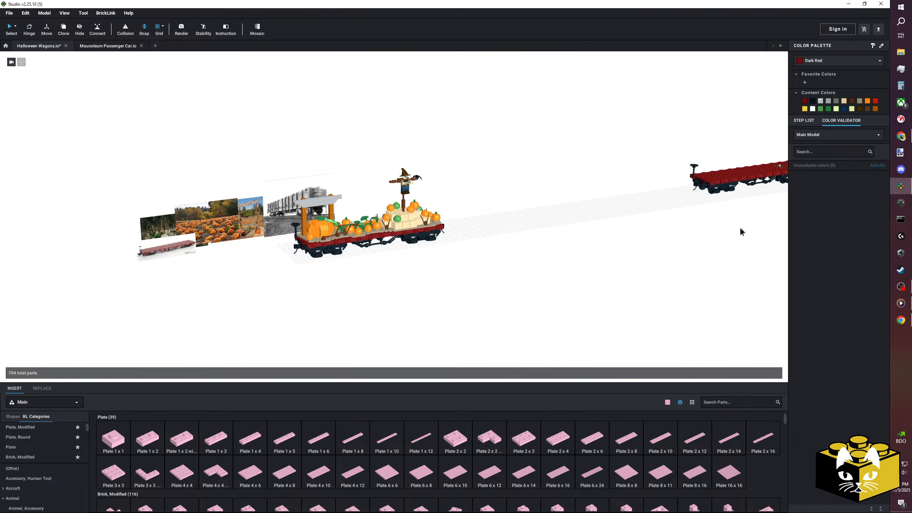
# Inspect the pumpkin wagon from several angles, examining the large pumpkin, vines, hay bales and scarecrow.
pyautogui.moveTo(584, 246); pyautogui.dragTo(558, 236, button='right')
pyautogui.scroll(6, 558, 236)
pyautogui.moveTo(683, 248); pyautogui.dragTo(547, 293, button='middle')
pyautogui.moveTo(547, 292); pyautogui.dragTo(481, 323, button='right')
pyautogui.scroll(2, 481, 322)
pyautogui.moveTo(481, 322); pyautogui.dragTo(439, 296, button='middle')
pyautogui.moveTo(439, 297); pyautogui.dragTo(422, 292, button='right')
pyautogui.moveTo(422, 292); pyautogui.dragTo(417, 316, button='middle')
pyautogui.moveTo(349, 343); pyautogui.dragTo(353, 333, button='middle')
pyautogui.scroll(-5, 359, 334)
pyautogui.moveTo(372, 329); pyautogui.dragTo(362, 330, button='right')
pyautogui.scroll(3, 362, 336)
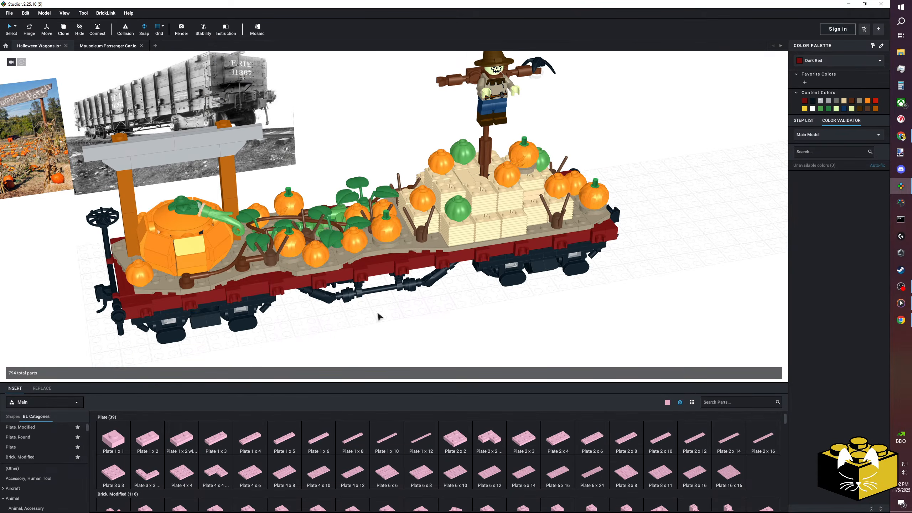
pyautogui.moveTo(380, 319); pyautogui.dragTo(275, 336, button='right')
pyautogui.scroll(5, 274, 335)
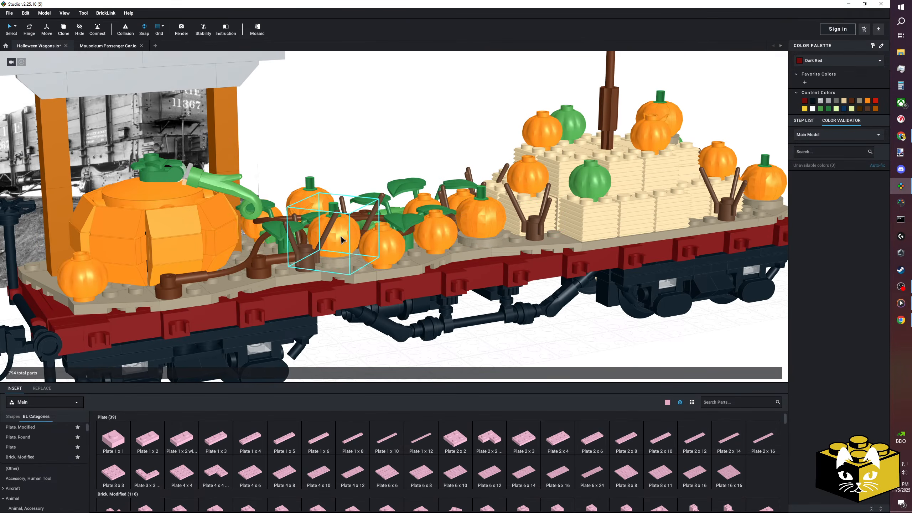
pyautogui.scroll(-3, 340, 237)
pyautogui.scroll(2, 340, 236)
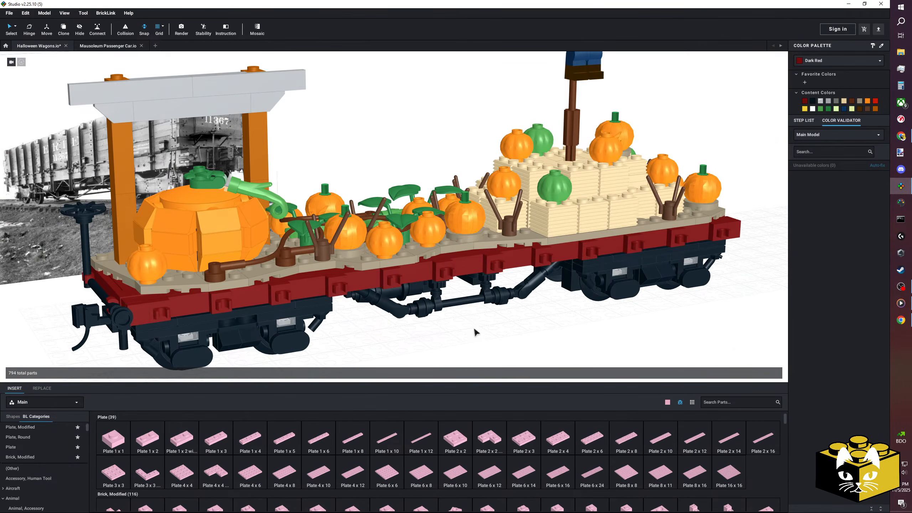
pyautogui.scroll(3, 475, 333)
pyautogui.scroll(-5, 471, 350)
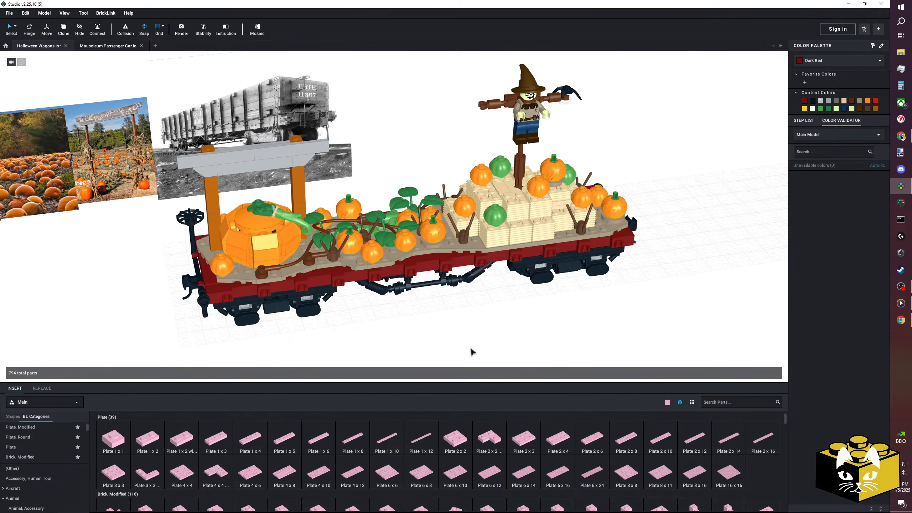
pyautogui.scroll(-2, 435, 332)
pyautogui.scroll(5, 440, 338)
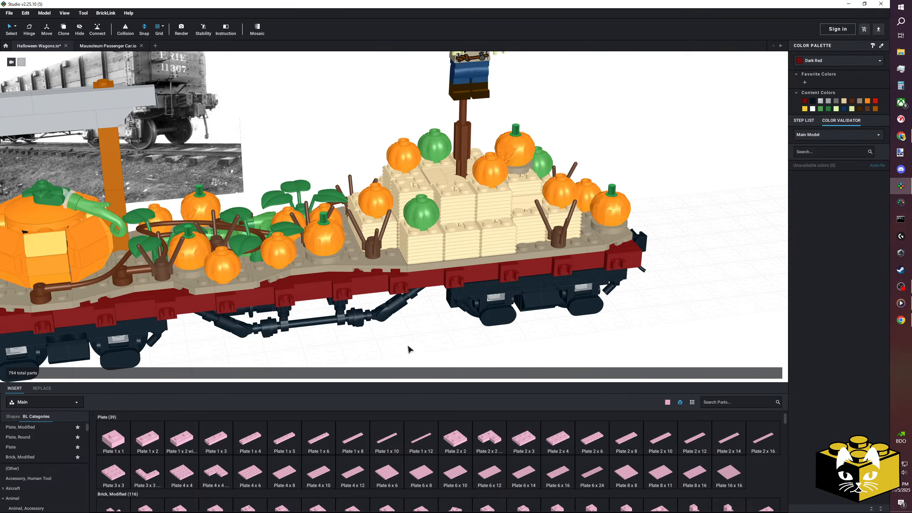
# Copy the black crow on the scarecrow's arm and place the copy on top of the hay bales.
pyautogui.scroll(-5, 46, 449)
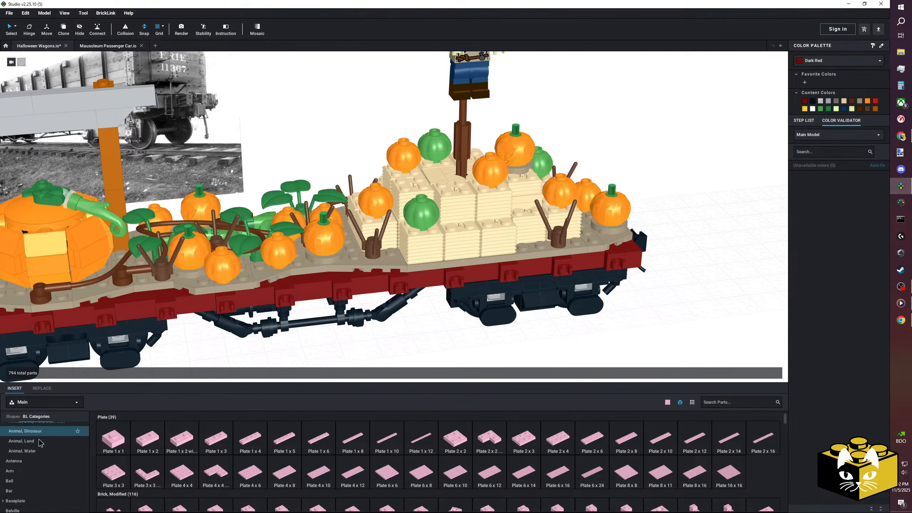
pyautogui.scroll(-5, 372, 305)
pyautogui.scroll(3, 380, 305)
pyautogui.scroll(-3, 401, 299)
pyautogui.moveTo(455, 182); pyautogui.dragTo(464, 155, button='right')
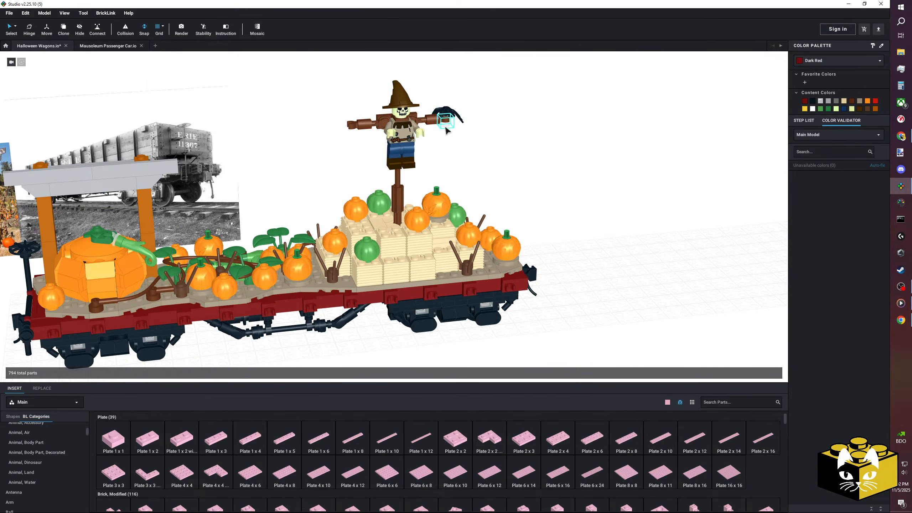
pyautogui.rightClick(444, 112)
pyautogui.click(453, 126)
pyautogui.click(520, 131)
pyautogui.rightClick(529, 154)
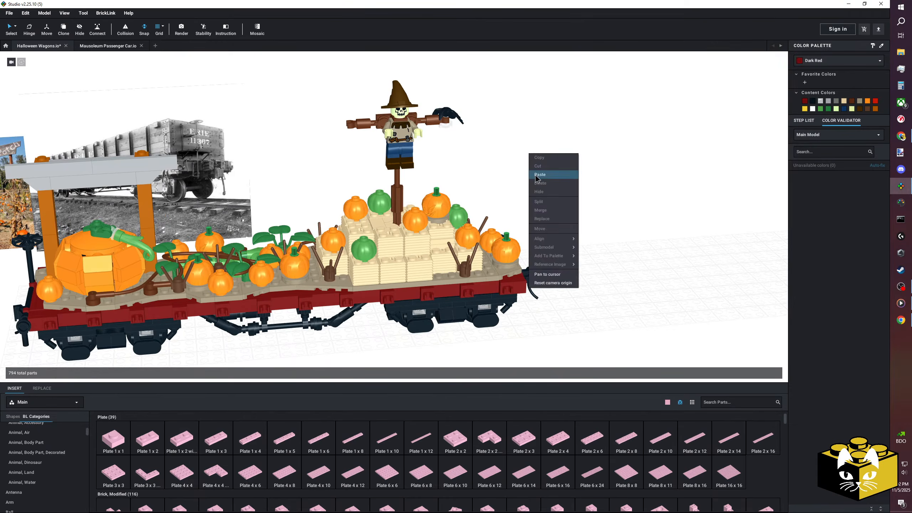
pyautogui.click(536, 175)
pyautogui.scroll(4, 384, 231)
pyautogui.click(359, 228)
pyautogui.moveTo(359, 229); pyautogui.dragTo(371, 189, button='right')
pyautogui.click(253, 188)
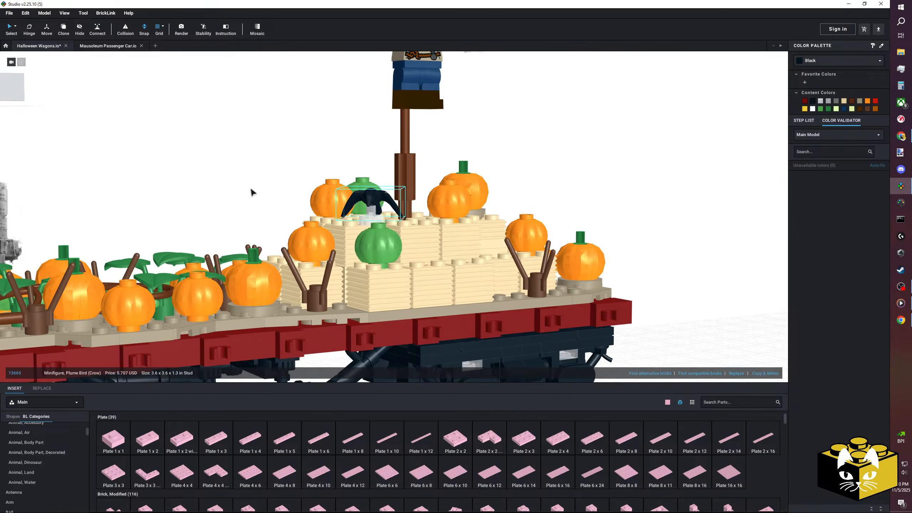
# Delete the crow copy and its supporting part from the hay bales.
pyautogui.click(251, 193)
pyautogui.moveTo(251, 193); pyautogui.dragTo(244, 196, button='right')
pyautogui.click(346, 204)
pyautogui.press('Delete')
pyautogui.click(340, 221)
pyautogui.press('Delete')
pyautogui.moveTo(340, 222); pyautogui.dragTo(348, 228, button='right')
# Scan the part categories and examine the space around the vines and hay bales for further details.
pyautogui.scroll(-1, 47, 473)
pyautogui.scroll(-4, 47, 474)
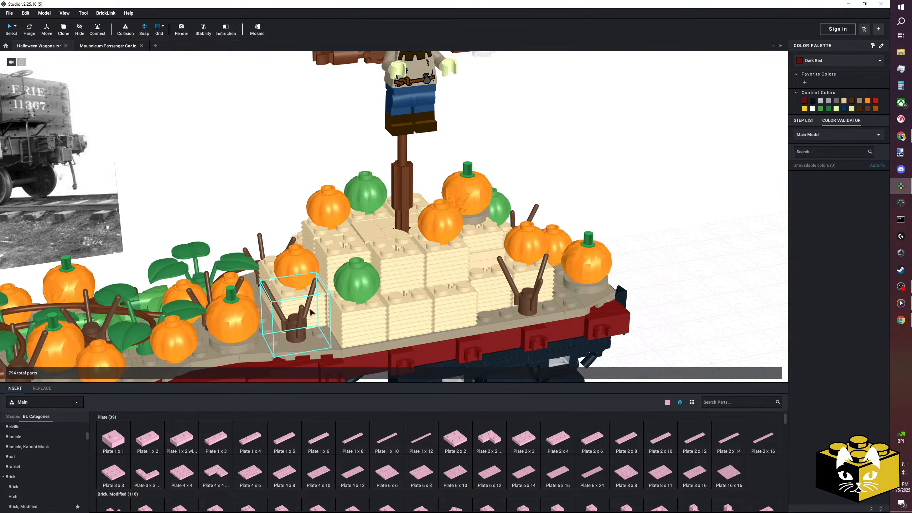
pyautogui.moveTo(263, 194); pyautogui.dragTo(322, 181, button='middle')
pyautogui.moveTo(322, 181); pyautogui.dragTo(322, 192, button='right')
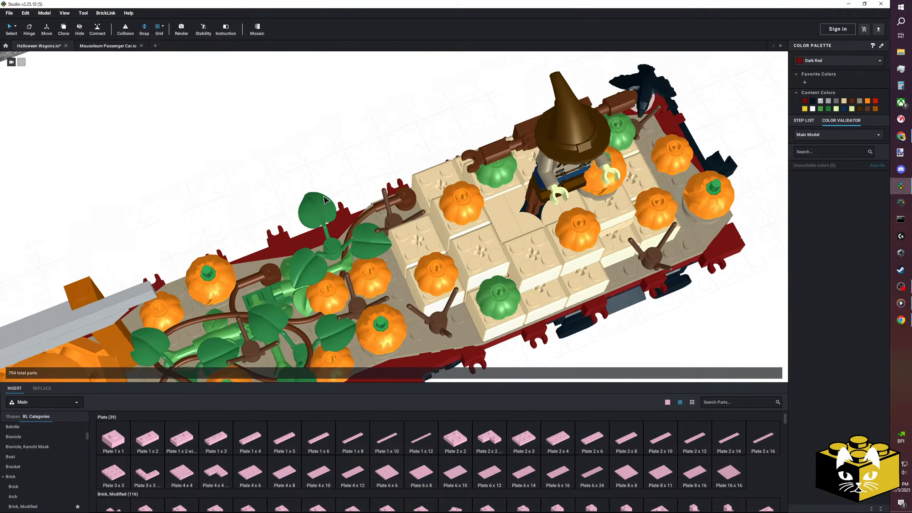
pyautogui.moveTo(322, 193); pyautogui.dragTo(333, 173, button='middle')
pyautogui.moveTo(334, 176); pyautogui.dragTo(390, 238, button='right')
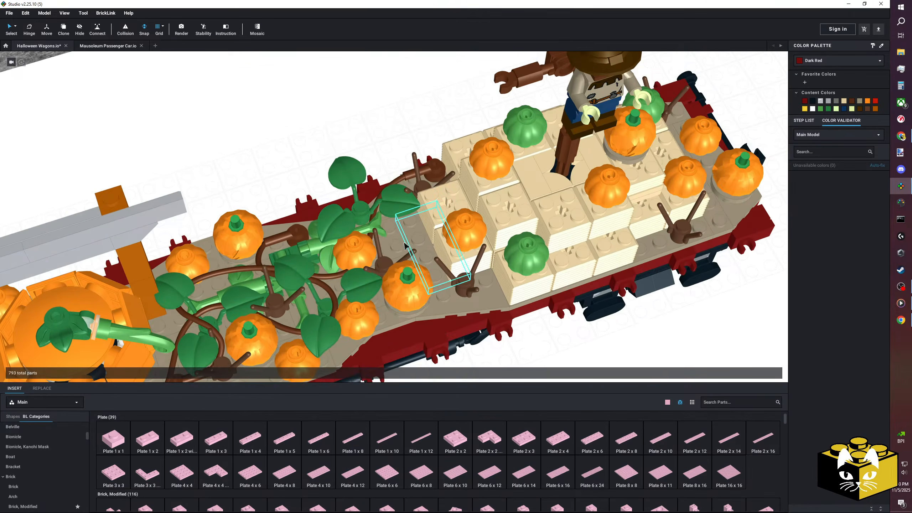
pyautogui.moveTo(253, 105); pyautogui.dragTo(253, 94, button='right')
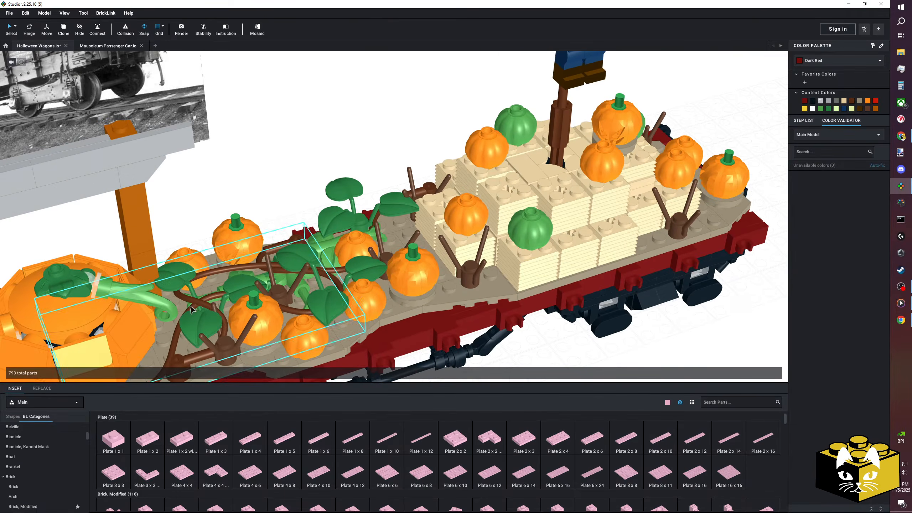
# Open the Minifigure, Body Part category and look through its arm parts.
pyautogui.scroll(-8, 33, 437)
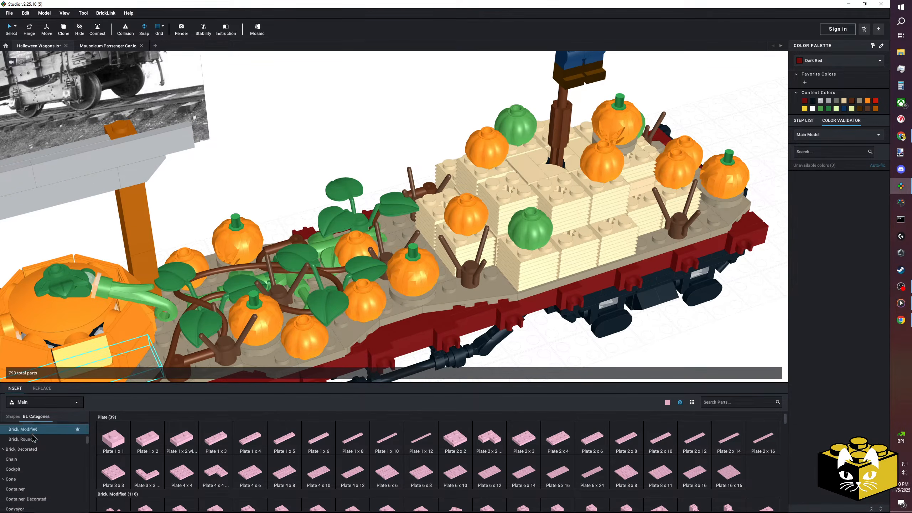
pyautogui.moveTo(379, 373); pyautogui.dragTo(356, 316, button='middle')
pyautogui.moveTo(355, 315); pyautogui.dragTo(386, 310, button='right')
pyautogui.scroll(-10, 45, 445)
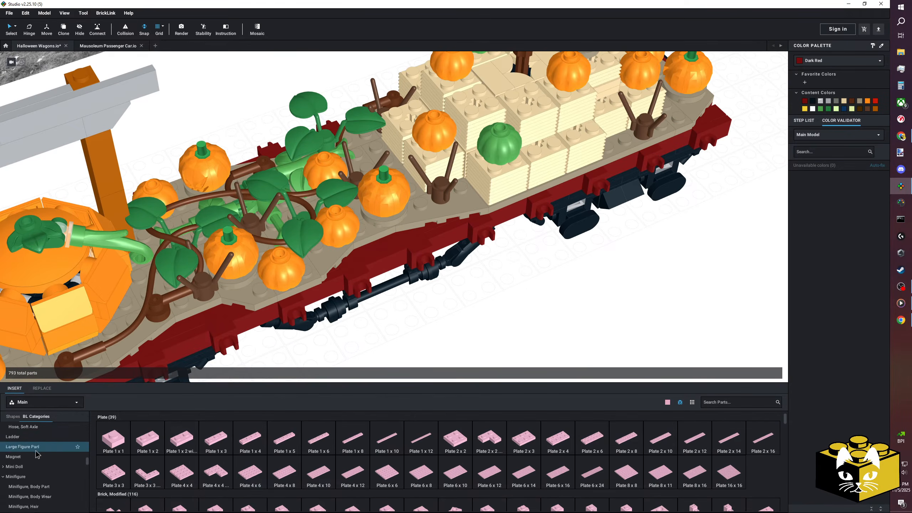
pyautogui.click(45, 445)
pyautogui.scroll(5, 413, 301)
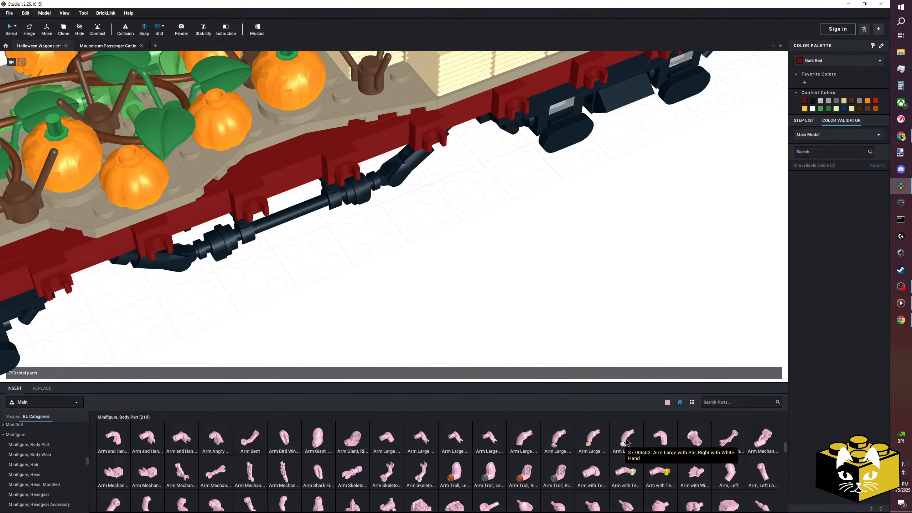
pyautogui.scroll(-2, 625, 443)
pyautogui.scroll(2, 511, 432)
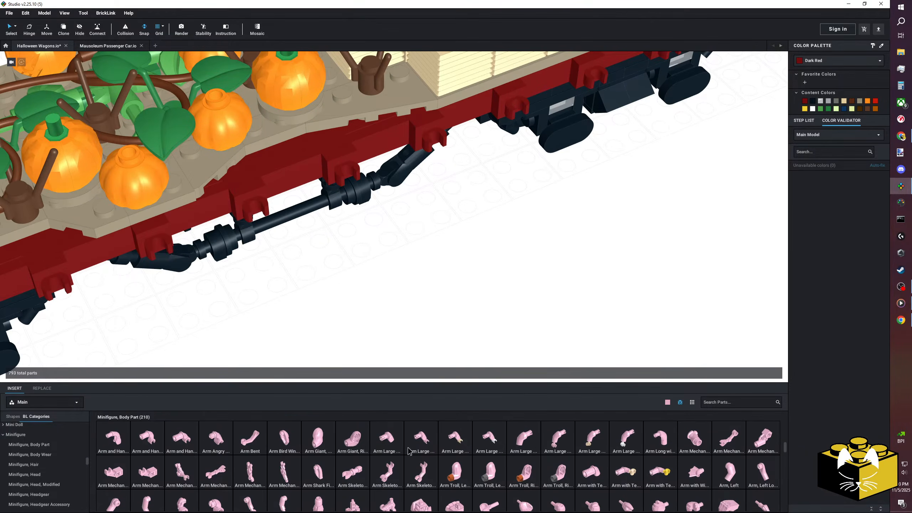
# Try out skeletal arm variants beside the wagon, keeping only a Bright Pink Arm Skeleton part.
pyautogui.moveTo(386, 473); pyautogui.dragTo(404, 297)
pyautogui.moveTo(392, 474); pyautogui.dragTo(383, 336)
pyautogui.scroll(-1, 497, 485)
pyautogui.press('Delete')
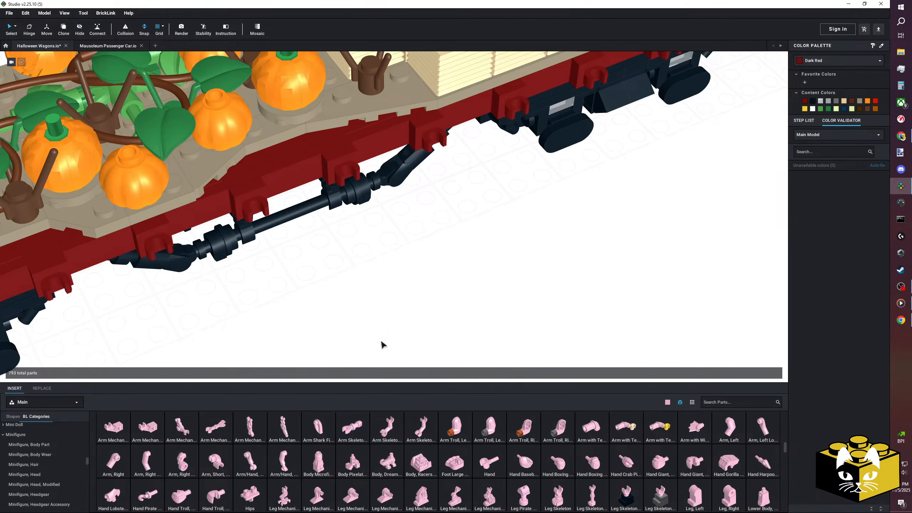
pyautogui.moveTo(350, 425); pyautogui.dragTo(458, 311)
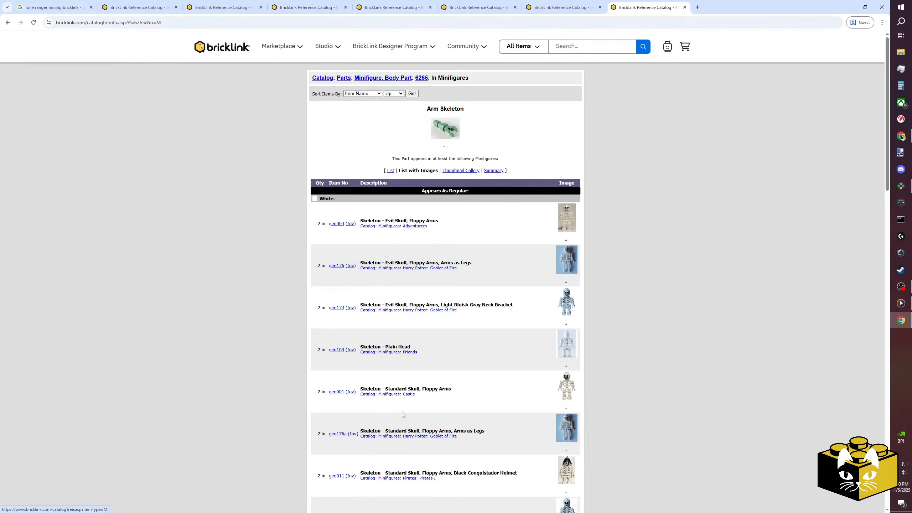
# Look up the BrickLink page of the minifigure Skeleton - Standard Skull, Floppy Arms (gen001), which uses the Arm Skeleton.
pyautogui.click(336, 393)
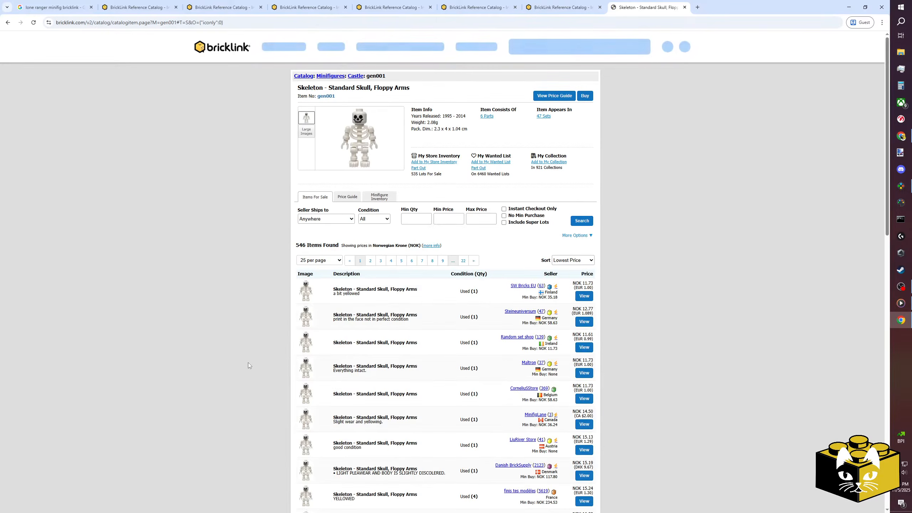
pyautogui.scroll(-4, 247, 360)
pyautogui.scroll(4, 247, 361)
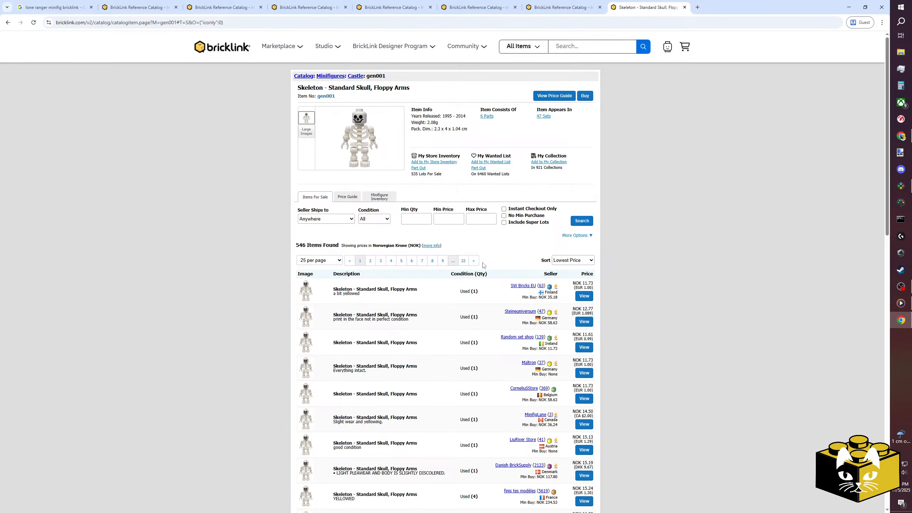
# Switch to Studio and duplicate the Arm Skeleton, placing the two copies as an opposing pair beside the wagon.
pyautogui.click(901, 186)
pyautogui.moveTo(510, 285); pyautogui.dragTo(494, 251, button='right')
pyautogui.click(418, 255)
pyautogui.moveTo(418, 255); pyautogui.dragTo(400, 253, button='right')
pyautogui.rightClick(398, 252)
pyautogui.click(406, 256)
pyautogui.rightClick(498, 258)
pyautogui.click(506, 280)
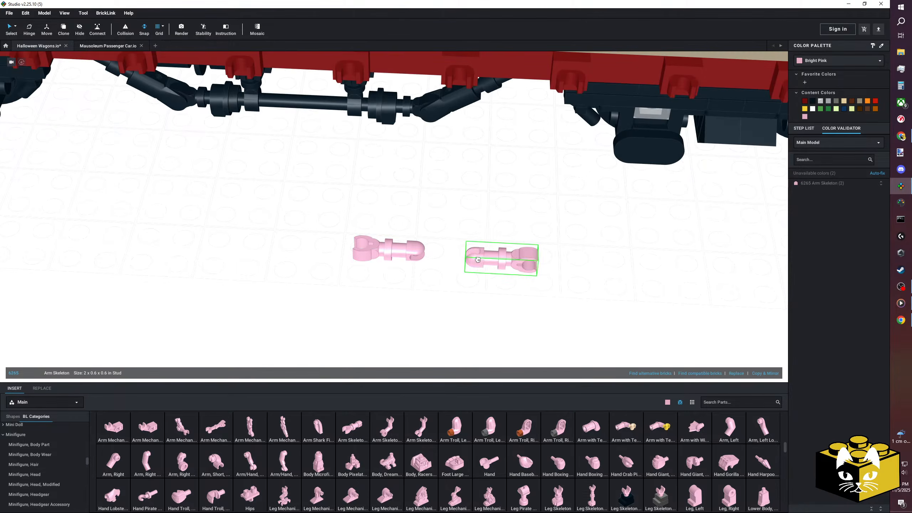
pyautogui.scroll(-3, 430, 231)
pyautogui.moveTo(428, 234); pyautogui.dragTo(390, 252, button='middle')
pyautogui.moveTo(390, 251); pyautogui.dragTo(396, 250, button='right')
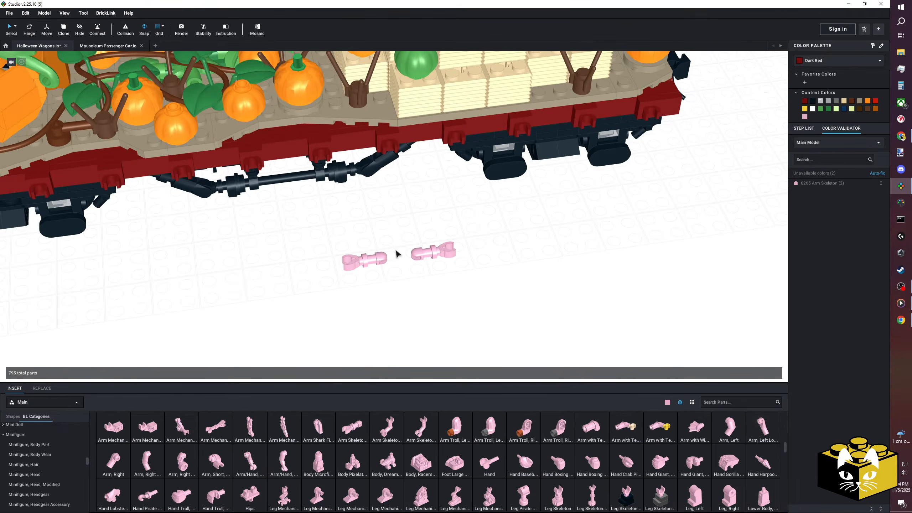
# Examine the wagon and the two loose skeleton arms beside it from several angles and distances.
pyautogui.scroll(-5, 405, 252)
pyautogui.moveTo(405, 253); pyautogui.dragTo(217, 267, button='middle')
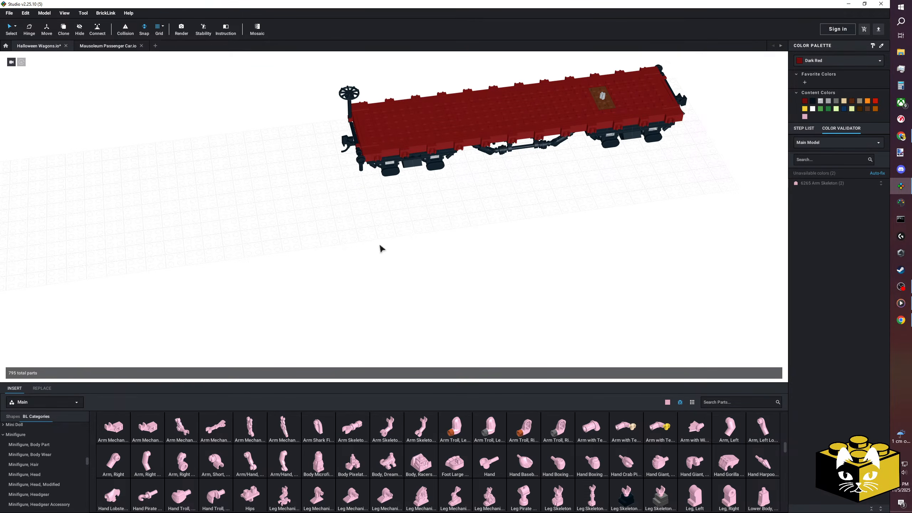
pyautogui.moveTo(381, 249); pyautogui.dragTo(607, 217, button='middle')
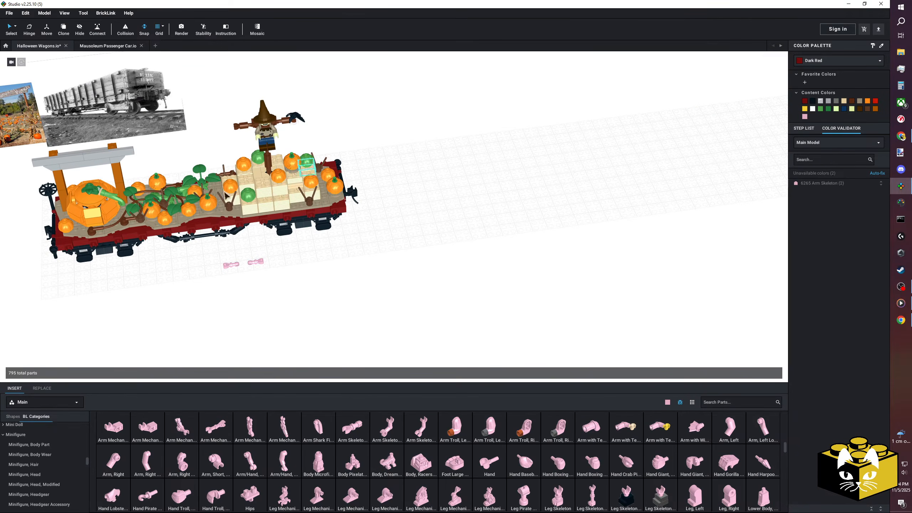
pyautogui.moveTo(532, 229); pyautogui.dragTo(478, 256, button='middle')
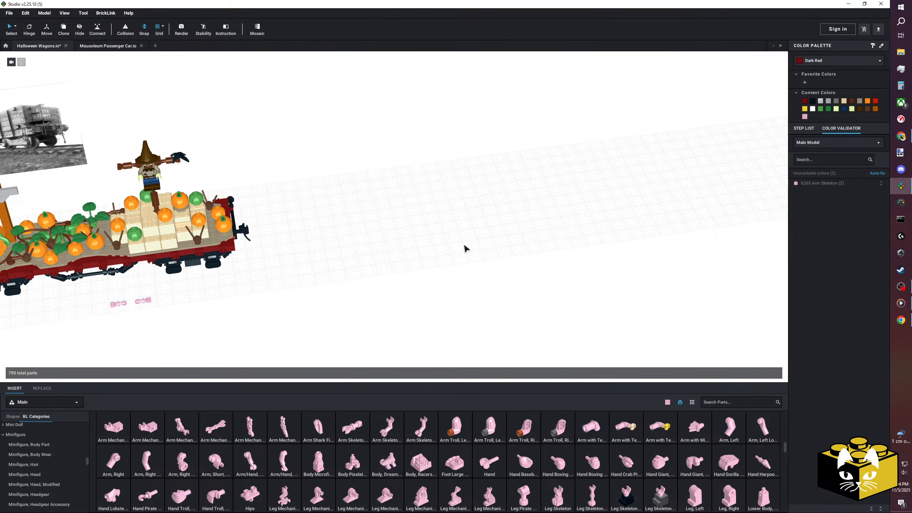
pyautogui.moveTo(248, 309); pyautogui.dragTo(338, 263, button='middle')
pyautogui.scroll(3, 338, 262)
pyautogui.moveTo(337, 262); pyautogui.dragTo(413, 279, button='right')
pyautogui.moveTo(295, 261); pyautogui.dragTo(419, 308, button='middle')
pyautogui.moveTo(419, 308); pyautogui.dragTo(413, 291, button='right')
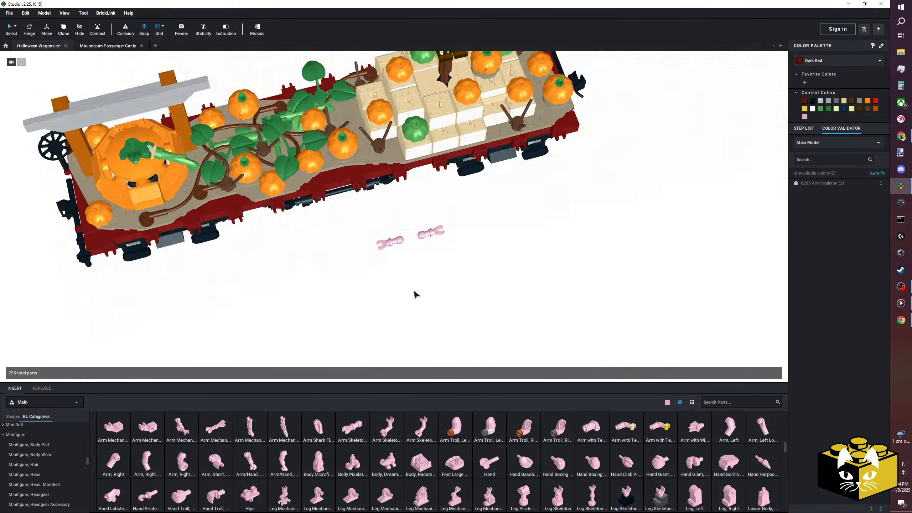
pyautogui.scroll(5, 402, 293)
pyautogui.moveTo(385, 269); pyautogui.dragTo(357, 259, button='middle')
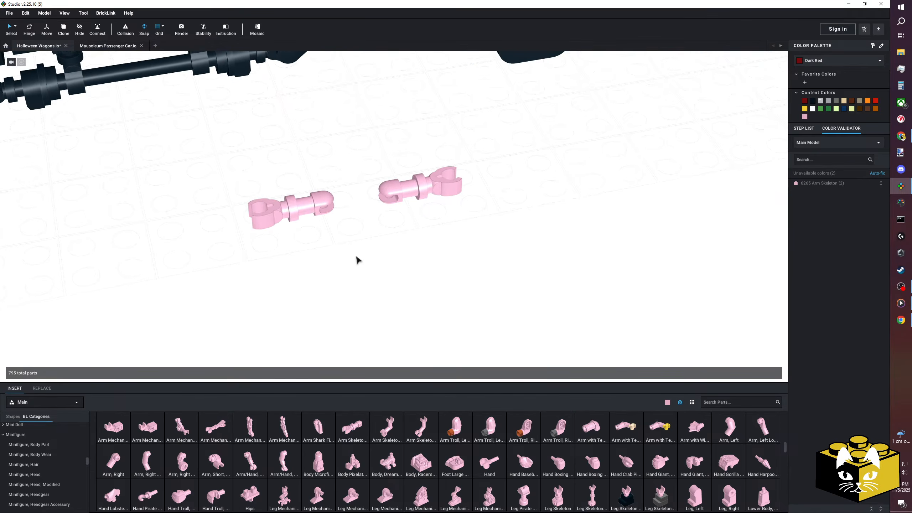
pyautogui.scroll(-2, 358, 259)
pyautogui.scroll(-2, 360, 261)
pyautogui.scroll(2, 360, 260)
pyautogui.scroll(-2, 362, 257)
pyautogui.scroll(3, 364, 253)
pyautogui.moveTo(363, 251); pyautogui.dragTo(374, 255, button='middle')
# Place two Leg Skeleton parts side by side in front of the skeleton arms.
pyautogui.scroll(-1, 282, 454)
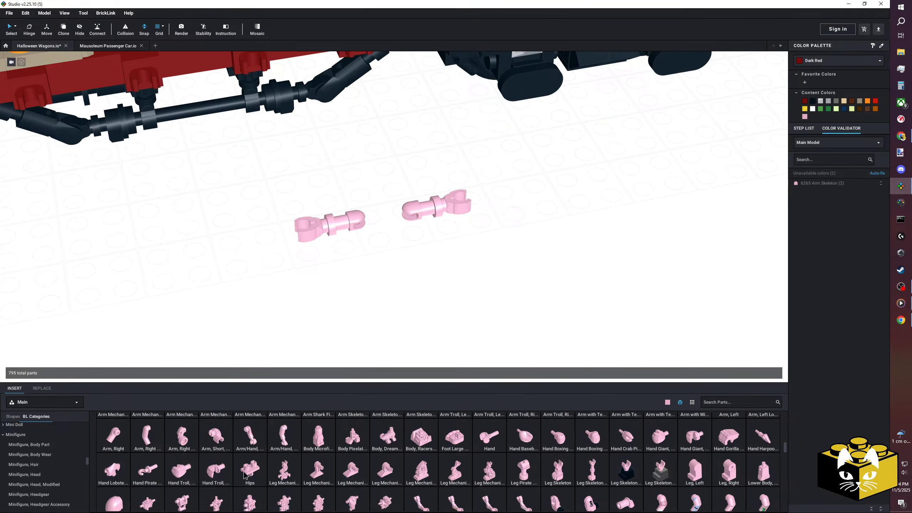
pyautogui.moveTo(557, 469); pyautogui.dragTo(360, 279)
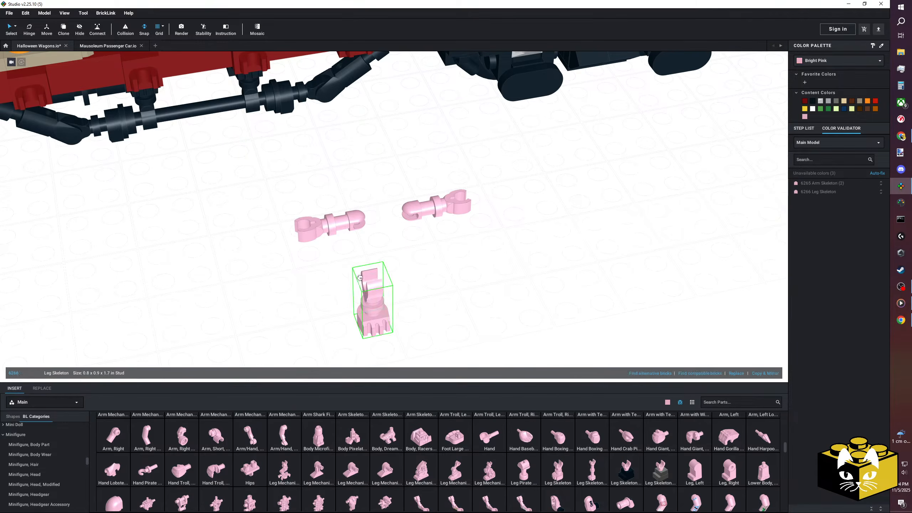
pyautogui.click(420, 276)
pyautogui.press('Escape')
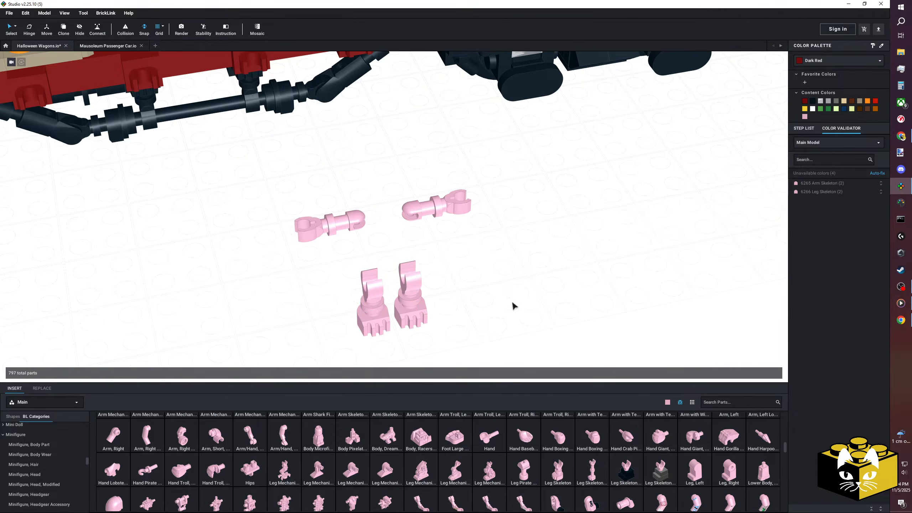
# Add the Torso Skeleton with rounded rib cage above the legs and attach both arms to its shoulder pins.
pyautogui.scroll(-2, 244, 471)
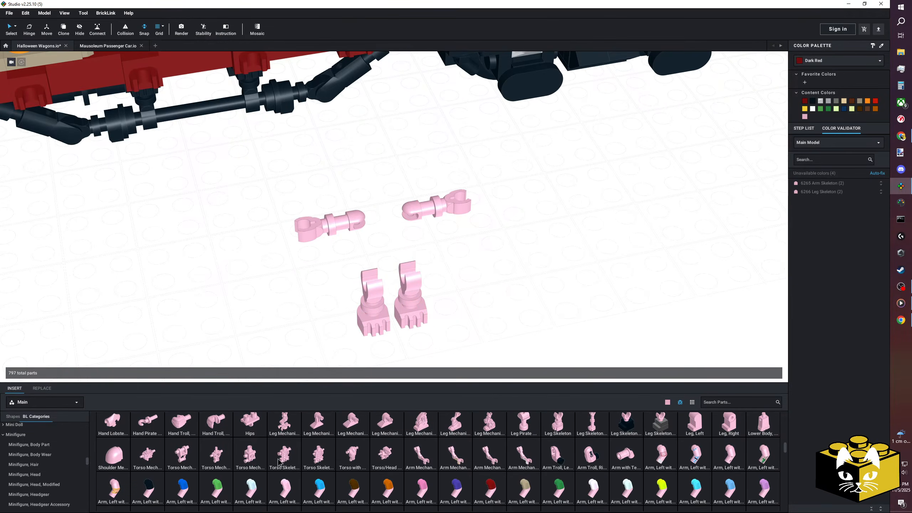
pyautogui.moveTo(324, 461); pyautogui.dragTo(397, 210)
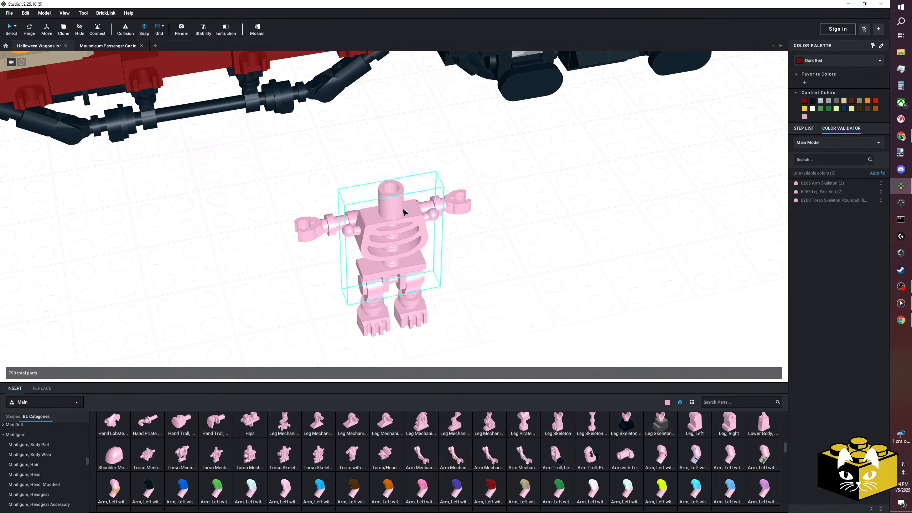
pyautogui.moveTo(460, 201); pyautogui.dragTo(444, 217)
pyautogui.moveTo(317, 221); pyautogui.dragTo(326, 244)
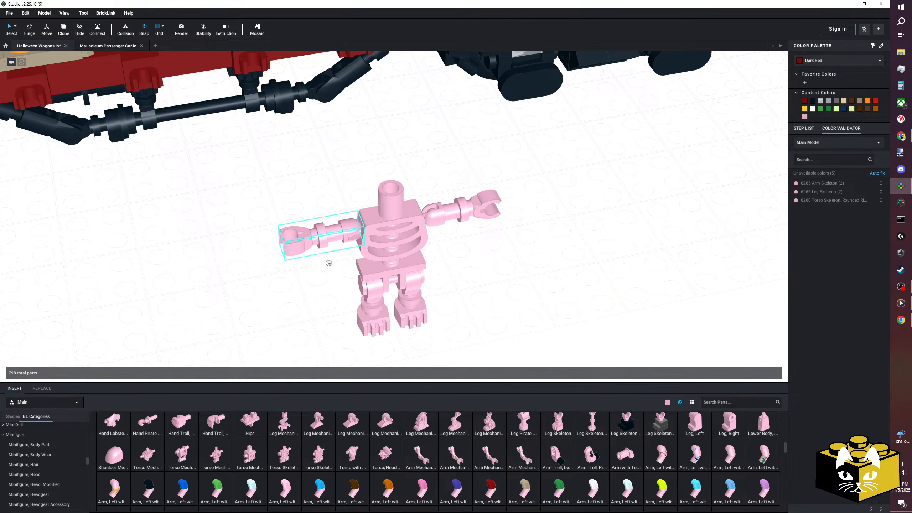
pyautogui.moveTo(323, 233); pyautogui.dragTo(344, 236)
pyautogui.moveTo(449, 212); pyautogui.dragTo(432, 221)
pyautogui.click(360, 259)
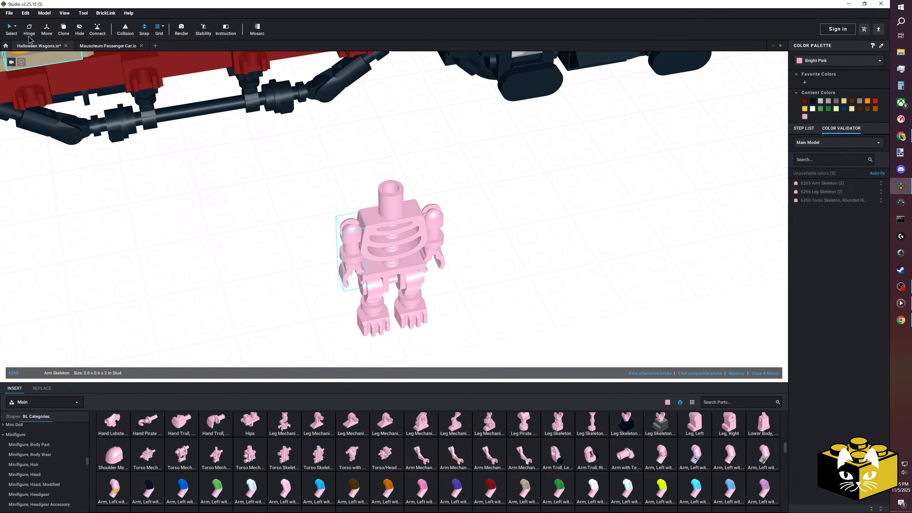
# Swing both skeleton arms slightly outward from the torso with the Hinge tool.
pyautogui.click(29, 28)
pyautogui.scroll(3, 122, 183)
pyautogui.moveTo(397, 222); pyautogui.dragTo(381, 229)
pyautogui.click(428, 214)
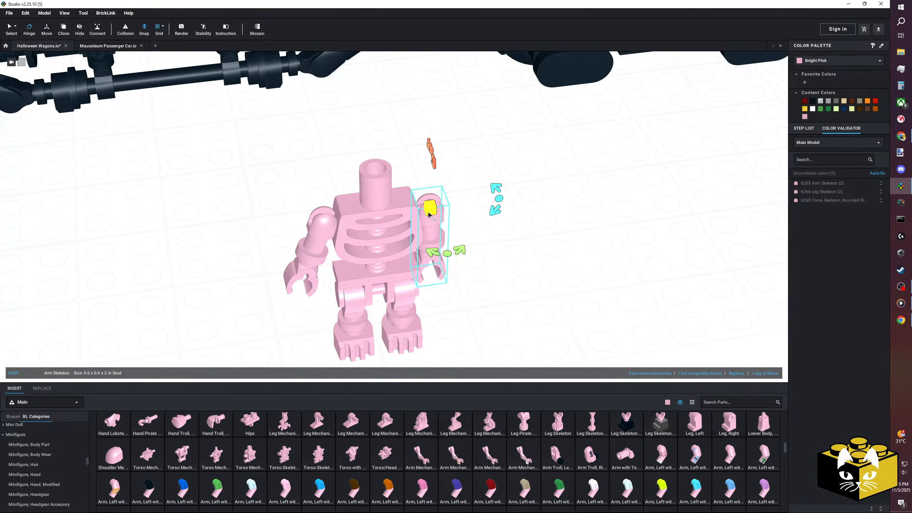
pyautogui.moveTo(500, 199); pyautogui.dragTo(489, 184)
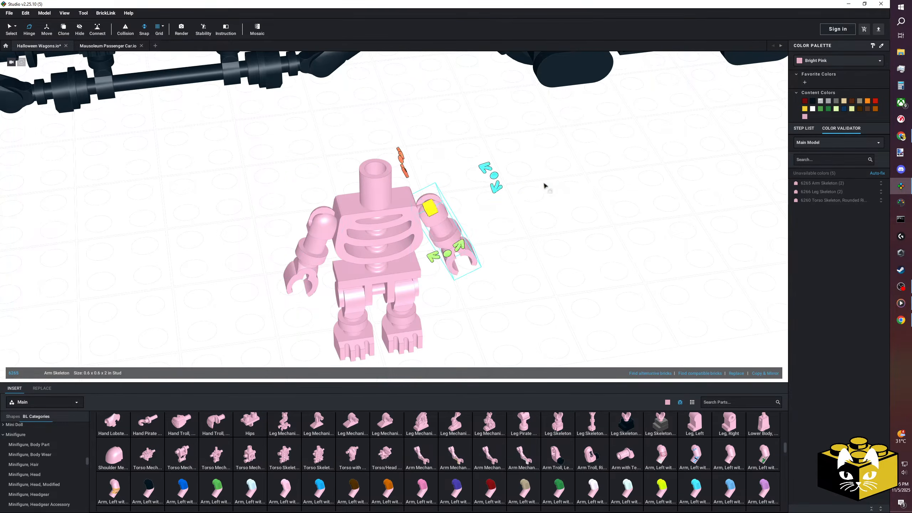
pyautogui.click(526, 186)
pyautogui.scroll(-3, 529, 205)
pyautogui.moveTo(530, 207); pyautogui.dragTo(558, 196, button='right')
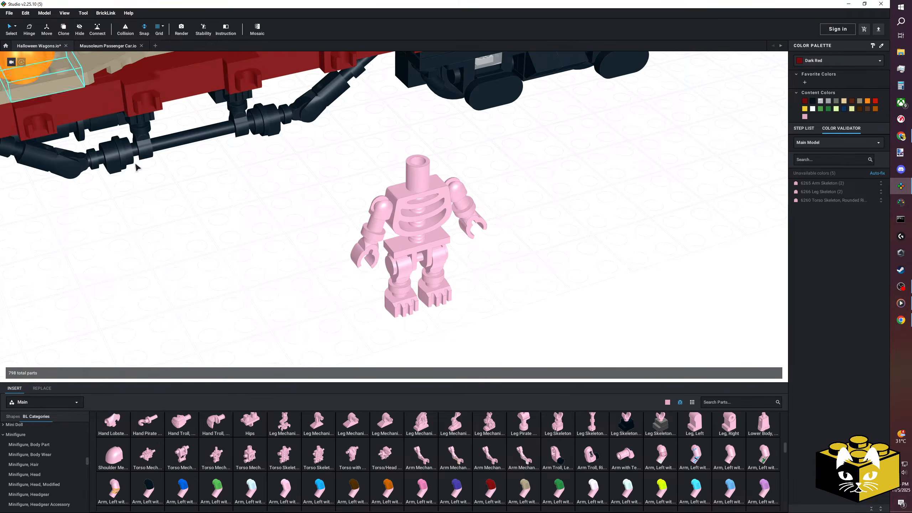
# Copy the scarecrow's skull head and paste it onto the skeleton's neck.
pyautogui.scroll(-6, 223, 223)
pyautogui.moveTo(223, 216); pyautogui.dragTo(198, 283, button='middle')
pyautogui.scroll(1, 284, 198)
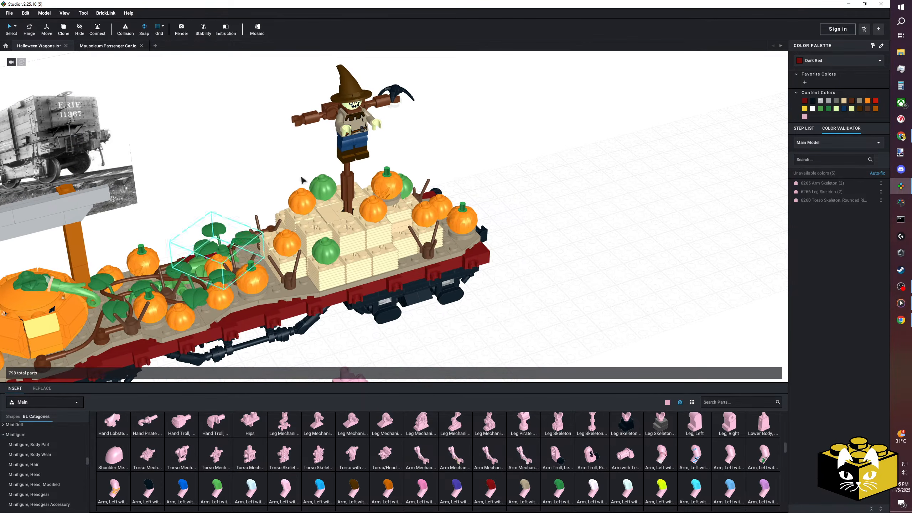
pyautogui.rightClick(352, 108)
pyautogui.click(364, 122)
pyautogui.rightClick(515, 152)
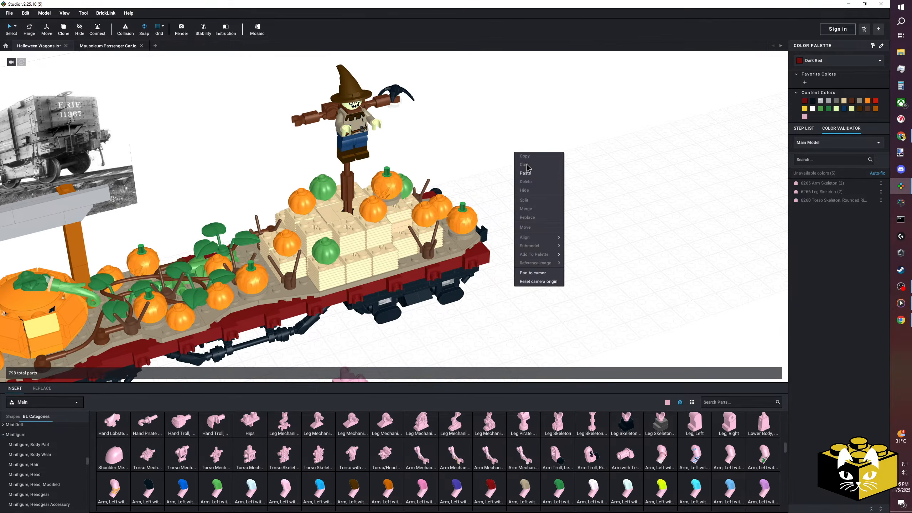
pyautogui.click(533, 175)
pyautogui.moveTo(486, 284); pyautogui.dragTo(529, 197, button='middle')
pyautogui.scroll(3, 529, 197)
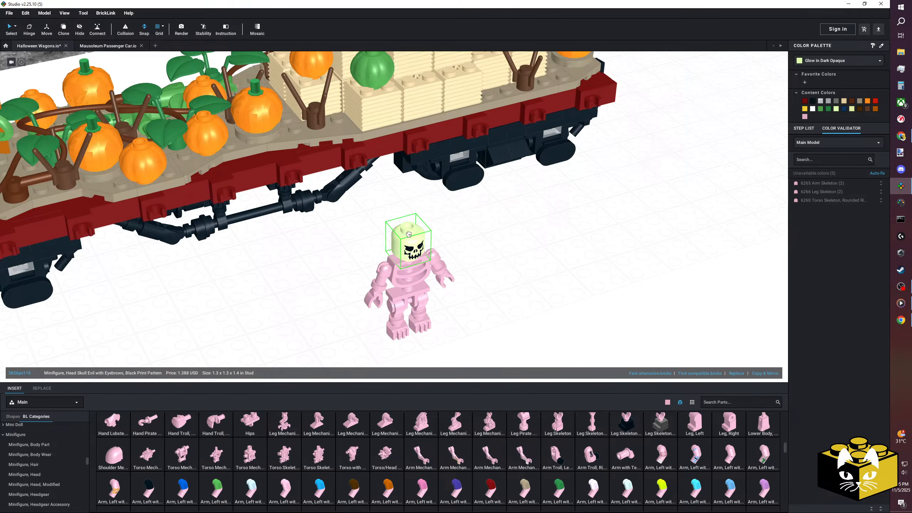
pyautogui.click(408, 234)
# Recolour the copied skull head and all the pink skeleton parts White.
pyautogui.scroll(1, 409, 234)
pyautogui.click(819, 61)
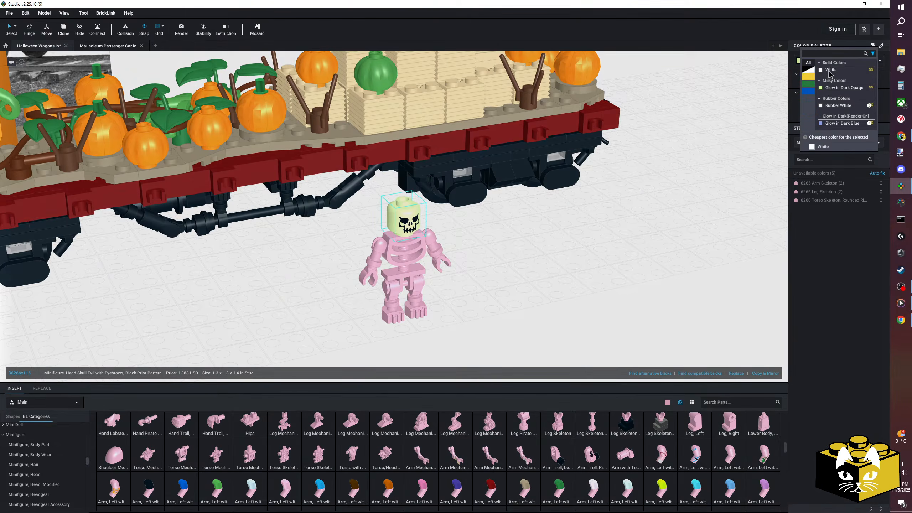
pyautogui.click(829, 71)
pyautogui.click(560, 267)
pyautogui.moveTo(540, 259); pyautogui.dragTo(519, 272, button='right')
pyautogui.moveTo(490, 230); pyautogui.dragTo(333, 342)
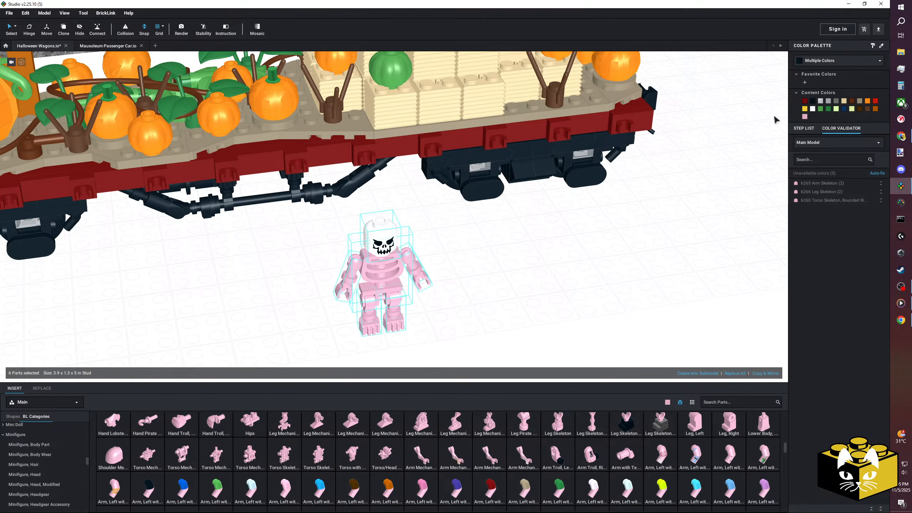
pyautogui.click(813, 110)
pyautogui.click(572, 238)
# Pose the skeleton sitting by turning both legs forward and adjusting the hip joint with the Hinge tool.
pyautogui.moveTo(540, 233); pyautogui.dragTo(472, 333, button='right')
pyautogui.scroll(3, 531, 214)
pyautogui.moveTo(576, 258); pyautogui.dragTo(567, 251)
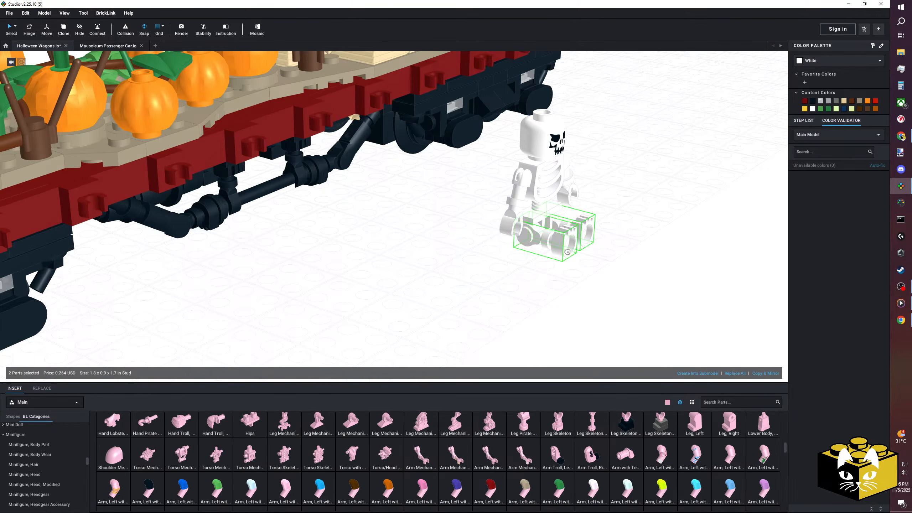
pyautogui.moveTo(566, 274); pyautogui.dragTo(344, 266, button='right')
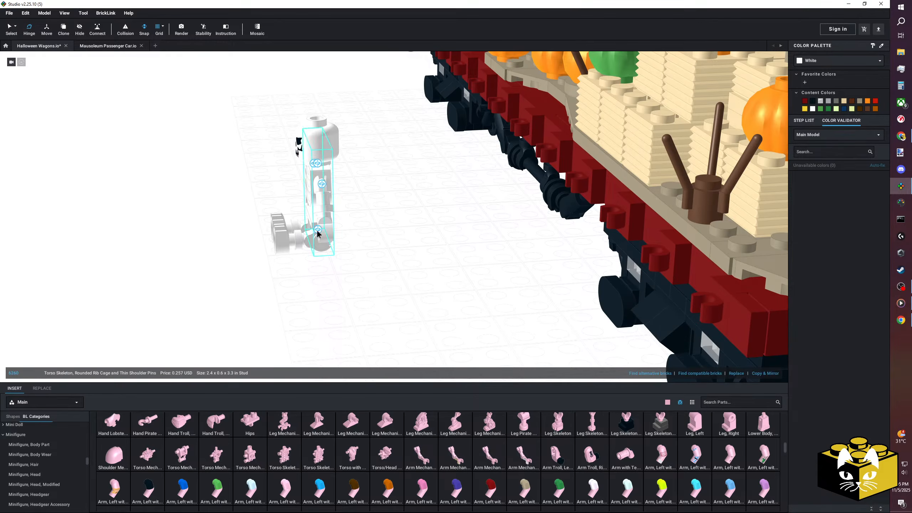
pyautogui.click(318, 231)
pyautogui.moveTo(318, 230); pyautogui.dragTo(319, 228, button='right')
pyautogui.moveTo(266, 230); pyautogui.dragTo(267, 217)
pyautogui.click(212, 219)
pyautogui.moveTo(212, 219); pyautogui.dragTo(230, 223, button='right')
pyautogui.click(10, 28)
# Select the whole seated skeleton, turn it and try it out over the deck between the vines and hay bales.
pyautogui.moveTo(235, 255); pyautogui.dragTo(276, 273, button='right')
pyautogui.moveTo(544, 163); pyautogui.dragTo(349, 337)
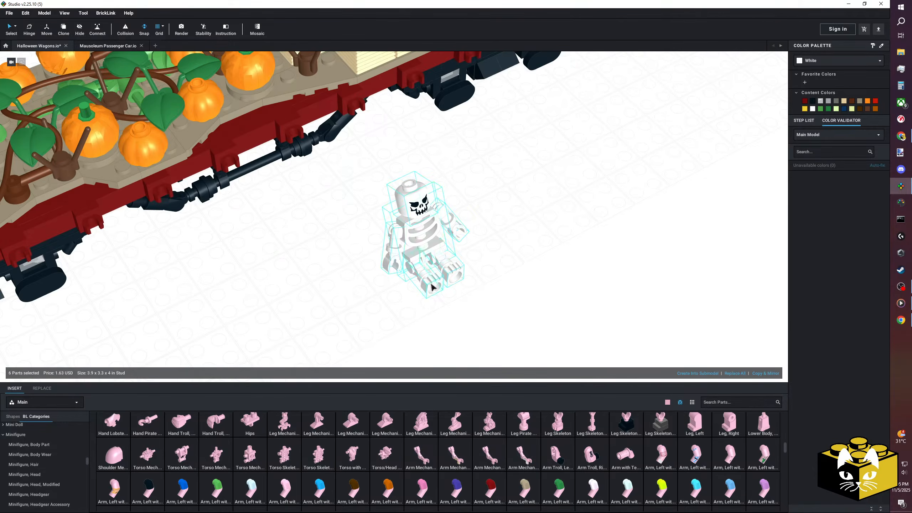
pyautogui.moveTo(433, 287); pyautogui.dragTo(354, 303)
pyautogui.press('Left')
pyautogui.moveTo(353, 304); pyautogui.dragTo(421, 305, button='right')
pyautogui.scroll(4, 416, 300)
pyautogui.moveTo(421, 305); pyautogui.dragTo(342, 209)
pyautogui.moveTo(321, 231); pyautogui.dragTo(326, 251, button='right')
pyautogui.moveTo(327, 251); pyautogui.dragTo(664, 239)
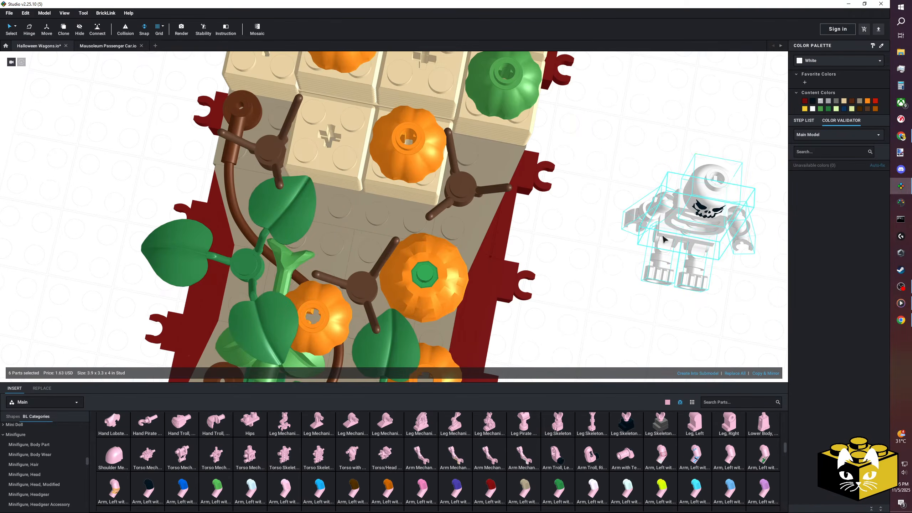
# Rotate the selected skeleton a quarter turn beside the wagon.
pyautogui.click(51, 31)
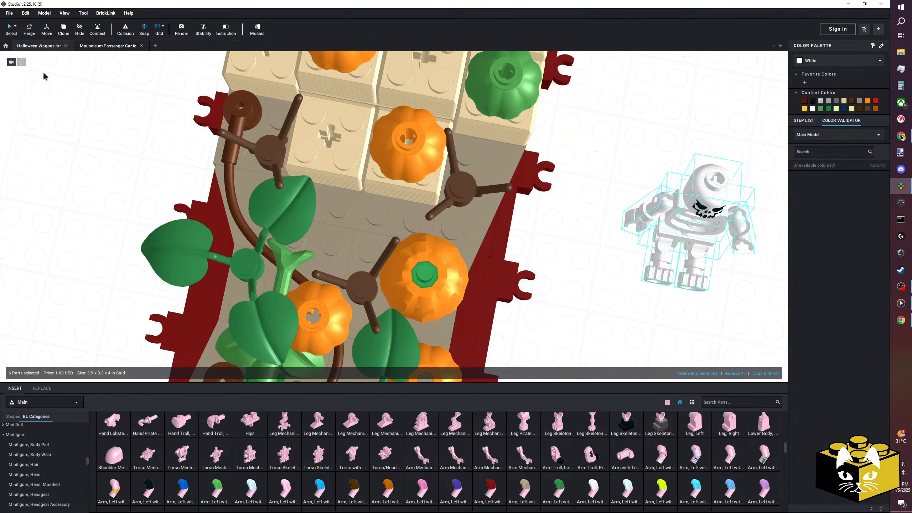
pyautogui.click(64, 97)
pyautogui.scroll(-1, 737, 212)
pyautogui.moveTo(737, 212); pyautogui.dragTo(546, 185, button='middle')
pyautogui.keyDown('ctrl'); pyautogui.click(496, 223); pyautogui.keyUp('ctrl')
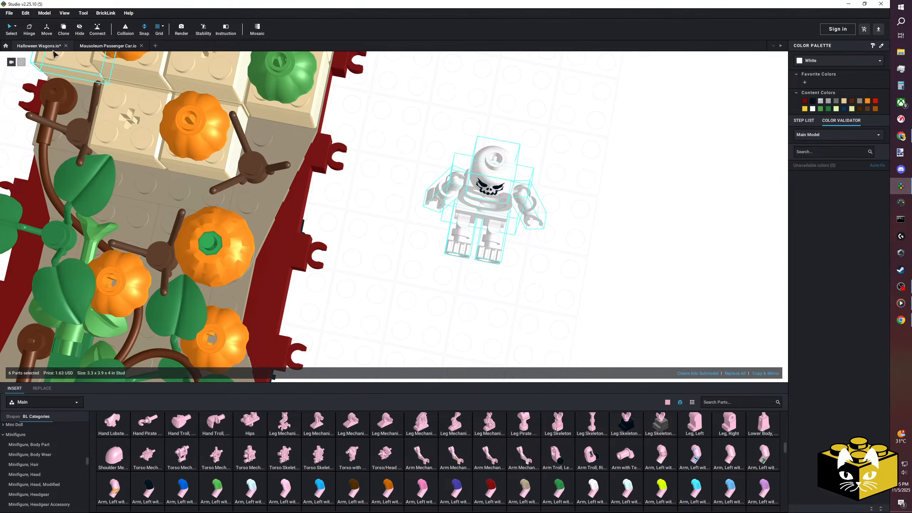
# Move the seated skeleton onto the wagon deck between the vines and the hay bales with the Move tool.
pyautogui.moveTo(444, 225); pyautogui.dragTo(144, 187)
pyautogui.moveTo(144, 187); pyautogui.dragTo(344, 201, button='right')
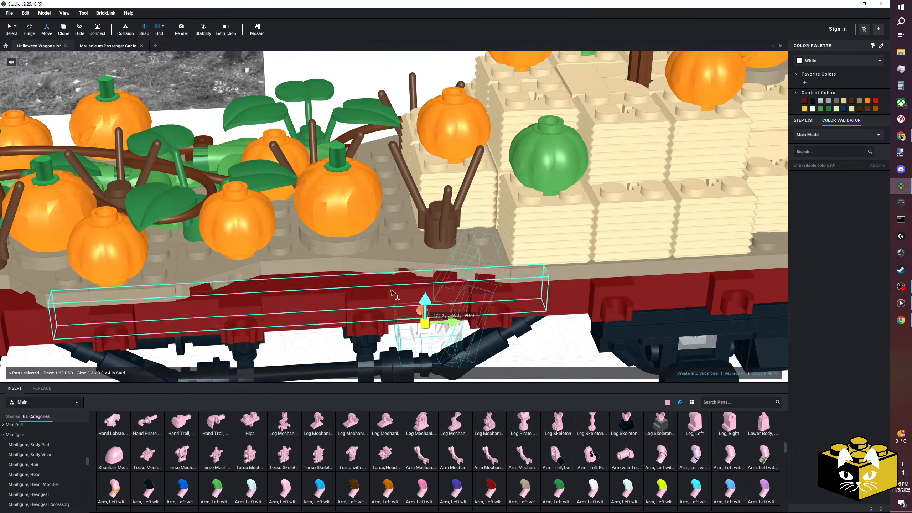
pyautogui.moveTo(426, 297); pyautogui.dragTo(386, 154)
pyautogui.moveTo(387, 154); pyautogui.dragTo(455, 265, button='right')
pyautogui.moveTo(459, 257); pyautogui.dragTo(400, 255)
pyautogui.moveTo(401, 257); pyautogui.dragTo(393, 247, button='right')
pyautogui.moveTo(386, 195); pyautogui.dragTo(403, 207)
pyautogui.moveTo(402, 207); pyautogui.dragTo(387, 195, button='right')
# Fine-tune the skeleton's height so it sits on the deck, leaning against the front hay bale.
pyautogui.moveTo(363, 132); pyautogui.dragTo(364, 137)
pyautogui.moveTo(363, 138); pyautogui.dragTo(363, 119, button='right')
pyautogui.moveTo(363, 119); pyautogui.dragTo(356, 162, button='middle')
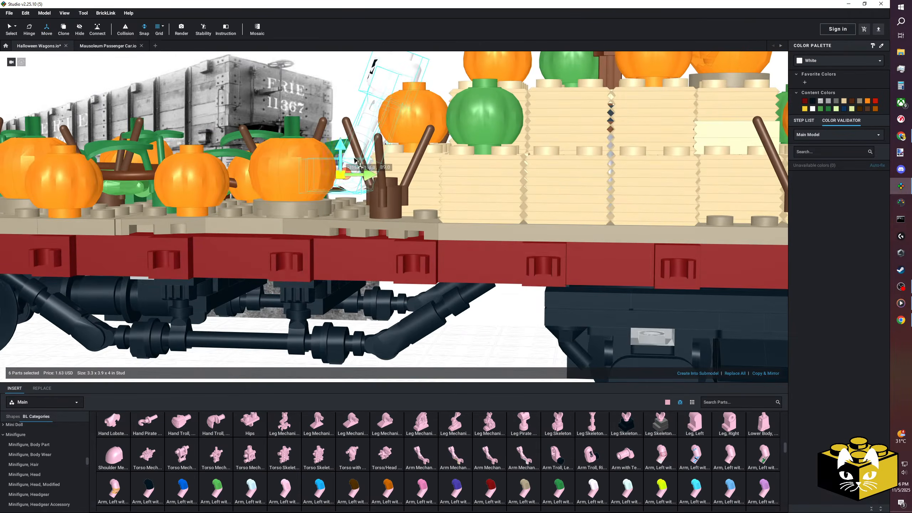
pyautogui.moveTo(343, 149); pyautogui.dragTo(344, 155)
pyautogui.scroll(-3, 342, 161)
pyautogui.moveTo(343, 162); pyautogui.dragTo(369, 201, button='right')
# Turn the seated skeleton's head toward the side of the wagon with the Hinge tool.
pyautogui.click(519, 327)
pyautogui.scroll(-3, 518, 327)
pyautogui.moveTo(503, 323); pyautogui.dragTo(529, 322, button='right')
pyautogui.scroll(8, 529, 322)
pyautogui.click(427, 126)
pyautogui.moveTo(427, 126); pyautogui.dragTo(435, 164, button='right')
pyautogui.moveTo(254, 122); pyautogui.dragTo(301, 175, button='right')
pyautogui.moveTo(224, 188); pyautogui.dragTo(243, 198, button='middle')
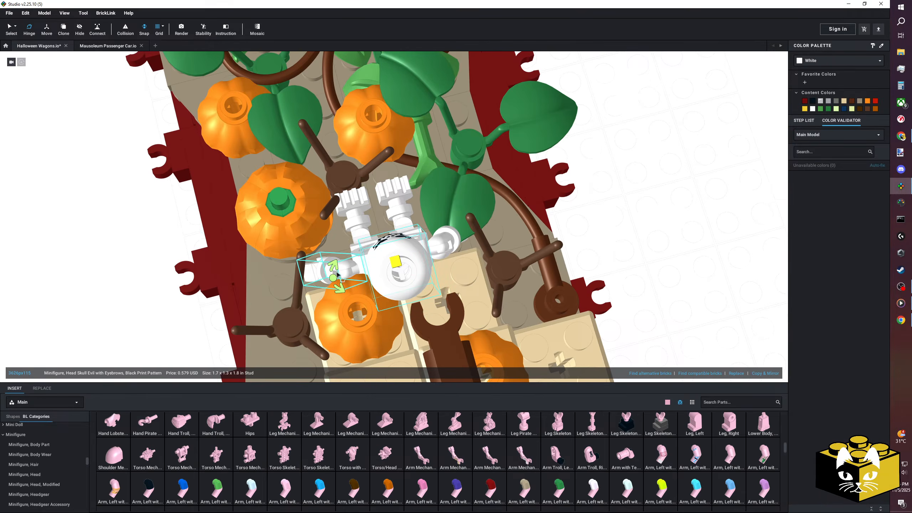
pyautogui.scroll(-4, 146, 258)
pyautogui.moveTo(148, 259); pyautogui.dragTo(204, 233, button='right')
# Adjust the lean of the skeleton's torso at the hips and check its look on the whole wagon.
pyautogui.scroll(-2, 395, 211)
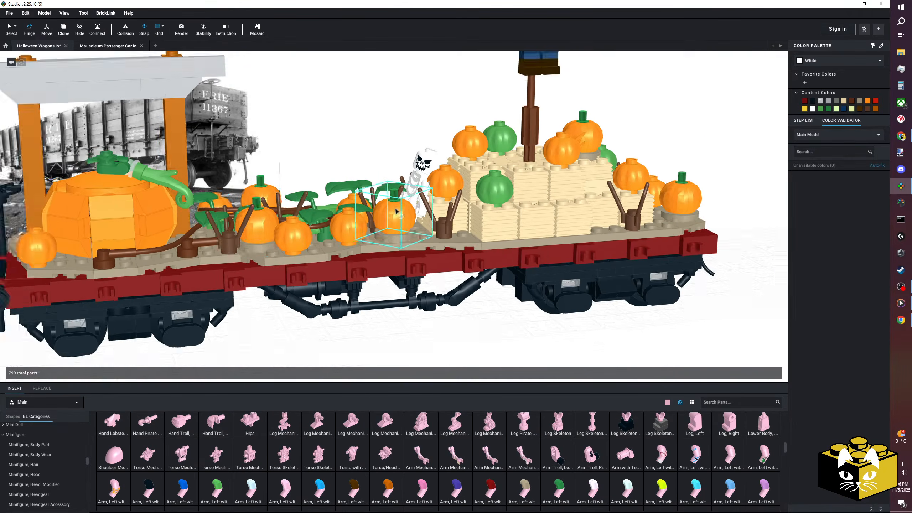
pyautogui.scroll(3, 395, 211)
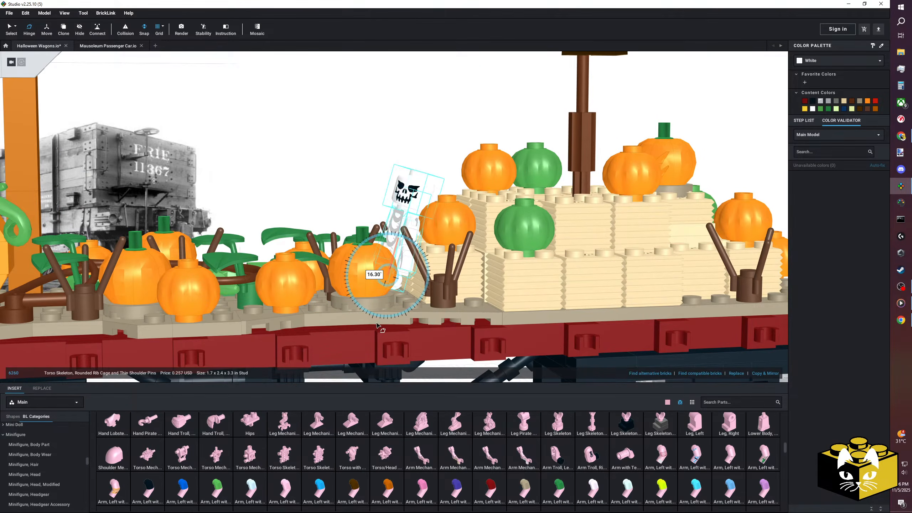
pyautogui.scroll(-6, 391, 104)
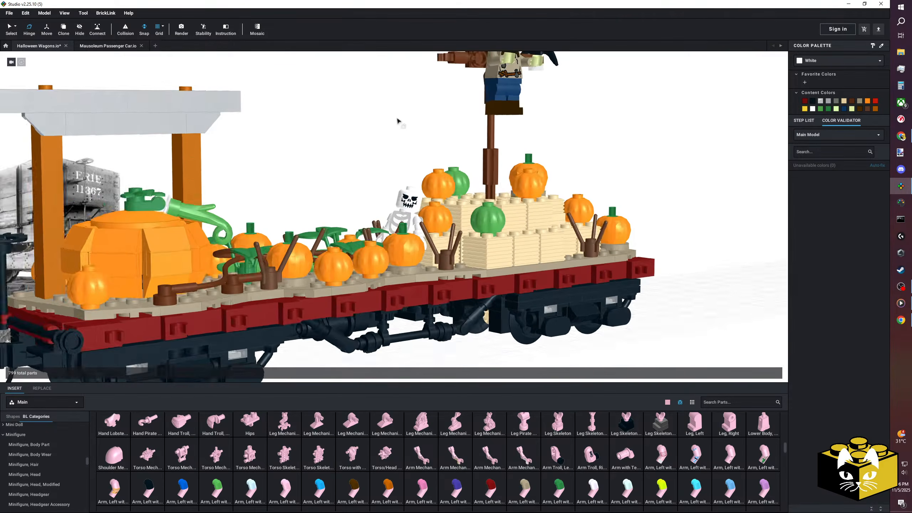
pyautogui.moveTo(391, 120)
pyautogui.mouseDown(button='right')
pyautogui.moveTo(339, 126)
pyautogui.moveTo(392, 128)
pyautogui.mouseUp(button='right')
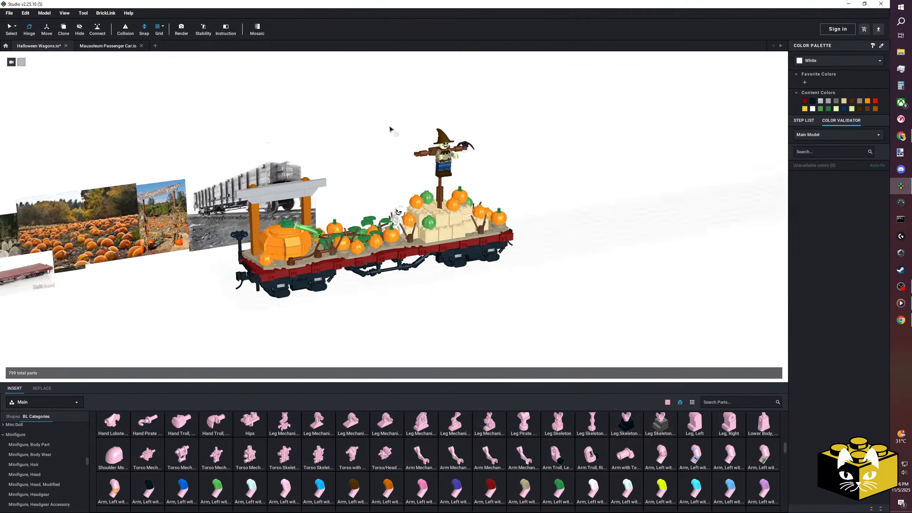
# Swing the seated skeleton's arm at the shoulder with the Hinge tool and check the pose.
pyautogui.scroll(5, 372, 124)
pyautogui.scroll(3, 314, 89)
pyautogui.moveTo(313, 91); pyautogui.dragTo(355, 213, button='right')
pyautogui.click(356, 212)
pyautogui.click(332, 227)
pyautogui.moveTo(87, 69); pyautogui.dragTo(80, 79, button='right')
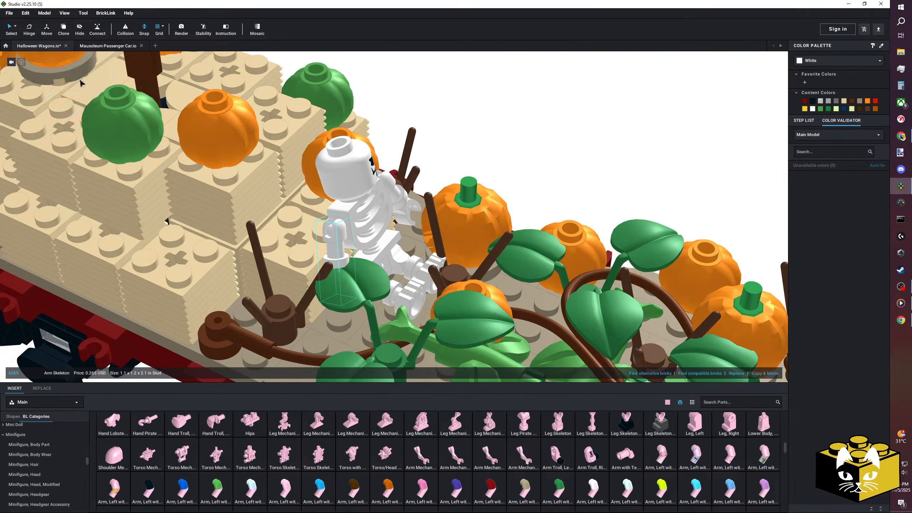
pyautogui.click(29, 29)
pyautogui.moveTo(335, 226); pyautogui.dragTo(363, 219, button='right')
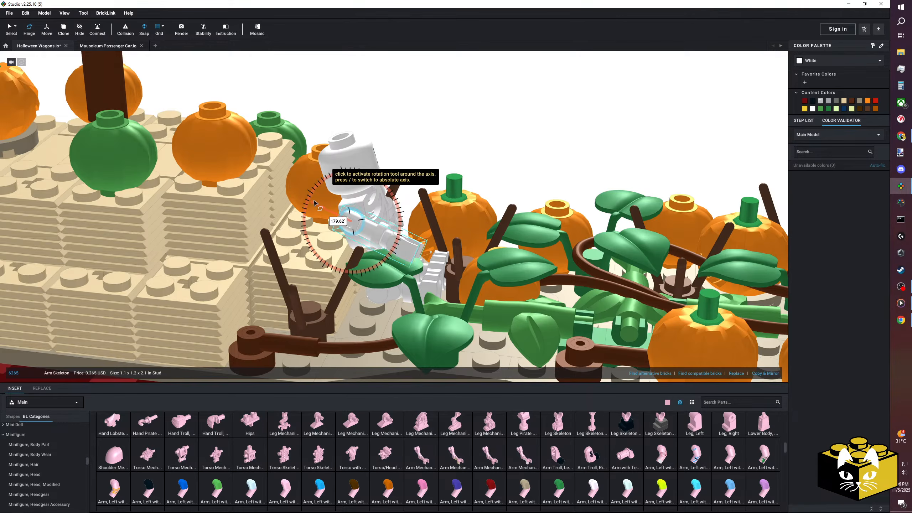
pyautogui.click(515, 136)
pyautogui.moveTo(517, 133); pyautogui.dragTo(423, 140, button='right')
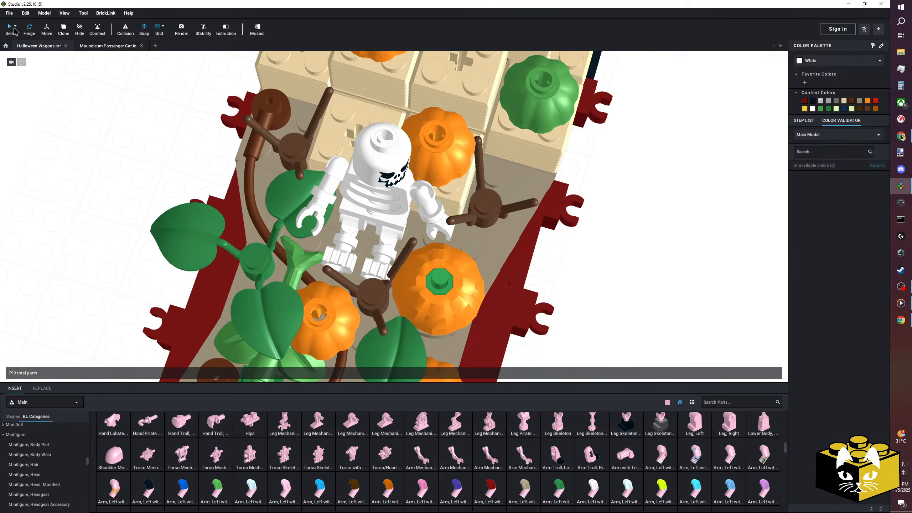
# Move the small orange pumpkin in front of the skeleton's feet off the wagon to clear access to the vines.
pyautogui.moveTo(94, 137); pyautogui.dragTo(138, 138, button='right')
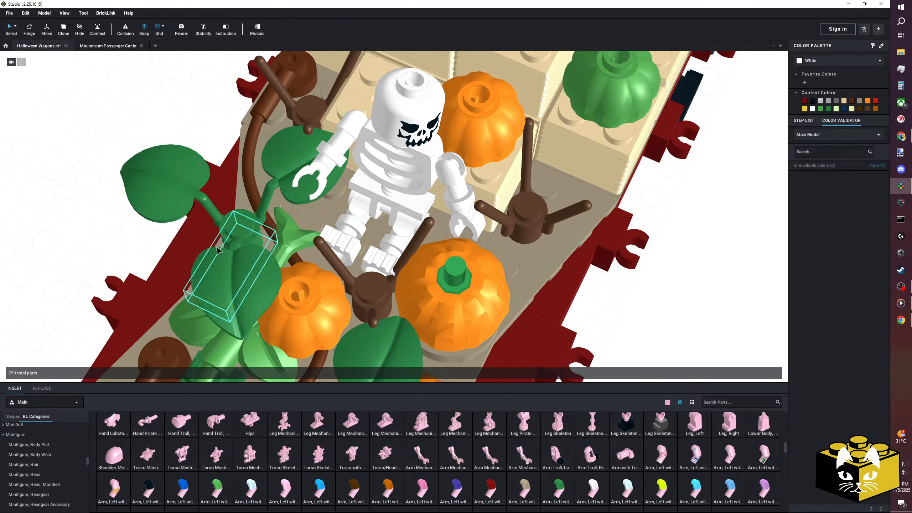
pyautogui.scroll(10, 64, 451)
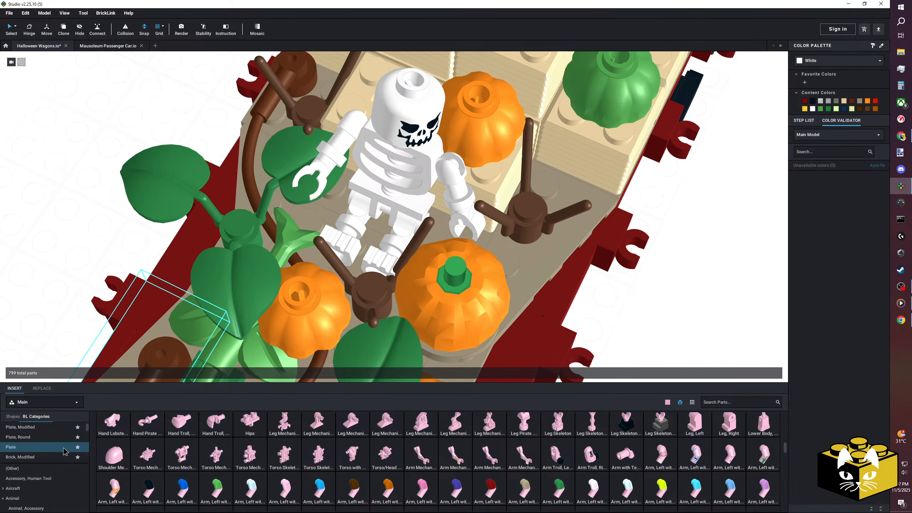
pyautogui.click(140, 198)
pyautogui.moveTo(140, 198); pyautogui.dragTo(168, 225, button='right')
pyautogui.moveTo(228, 222); pyautogui.dragTo(480, 270, button='right')
pyautogui.scroll(-3, 359, 239)
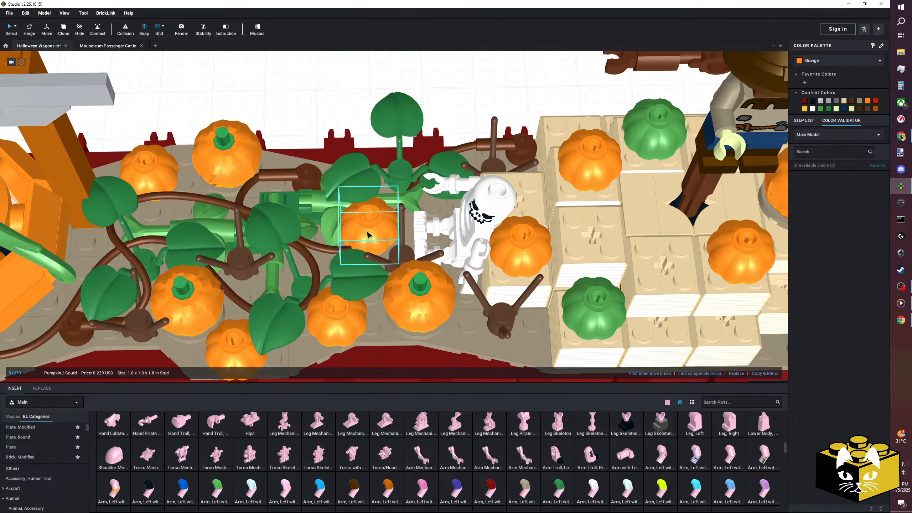
pyautogui.click(363, 88)
pyautogui.moveTo(363, 89); pyautogui.dragTo(411, 99, button='right')
pyautogui.scroll(3, 388, 201)
# Edit the shape of the long reddish brown flexible hose and shift its middle control point among the vines.
pyautogui.click(389, 238)
pyautogui.scroll(-2, 391, 240)
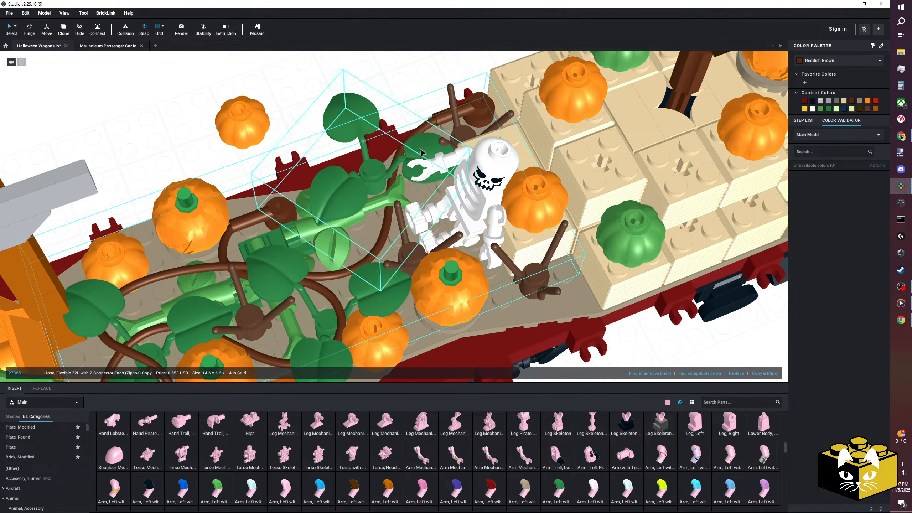
pyautogui.scroll(-3, 258, 326)
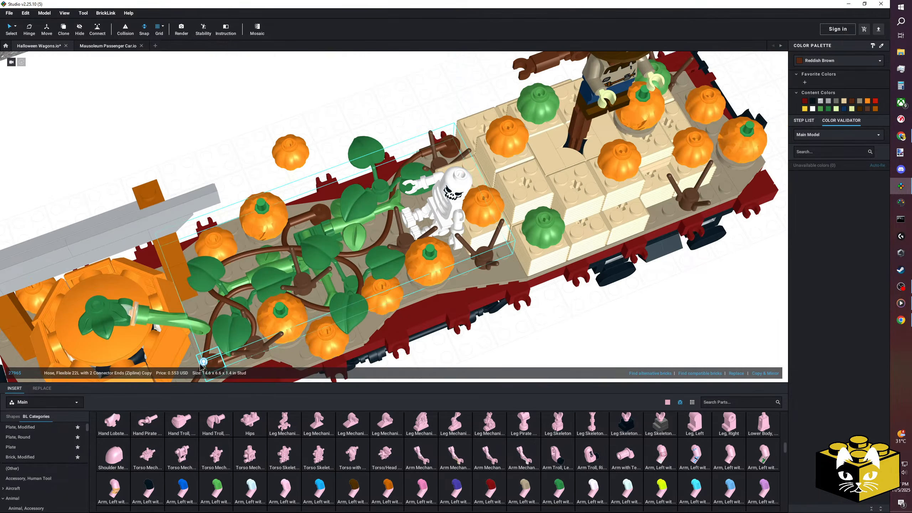
pyautogui.scroll(3, 355, 273)
pyautogui.moveTo(375, 248); pyautogui.dragTo(289, 248, button='right')
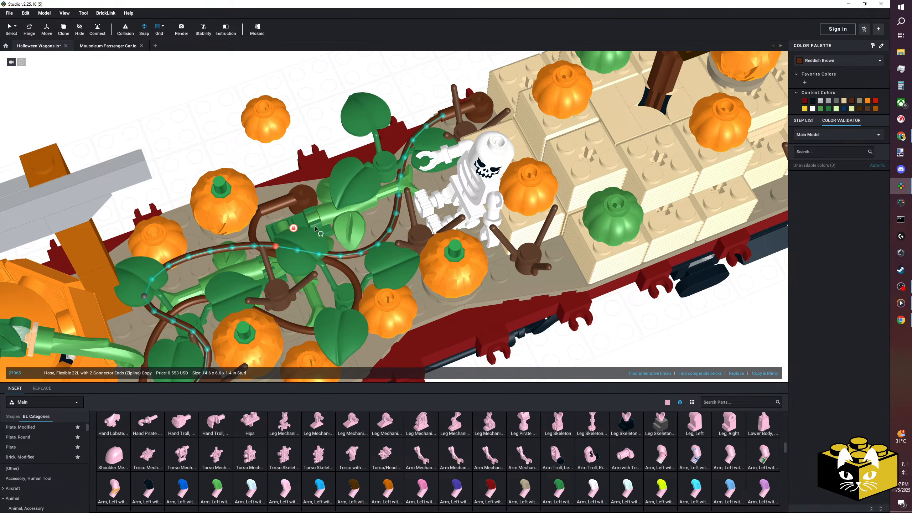
pyautogui.click(293, 228)
pyautogui.moveTo(245, 255); pyautogui.dragTo(262, 232)
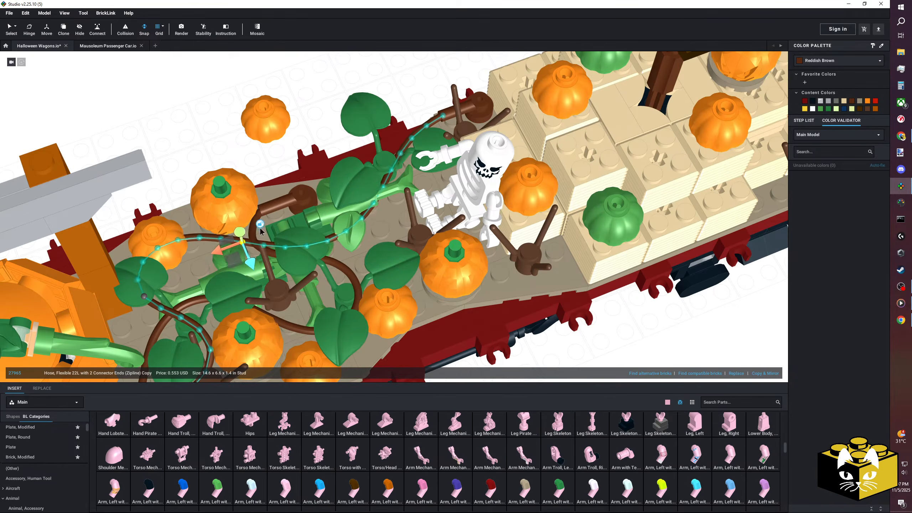
# Lower the raised section of the brown hose beside the rear orange pumpkins so it runs closer to the vines.
pyautogui.click(253, 220)
pyautogui.moveTo(203, 243); pyautogui.dragTo(247, 231)
pyautogui.moveTo(248, 231); pyautogui.dragTo(247, 234, button='right')
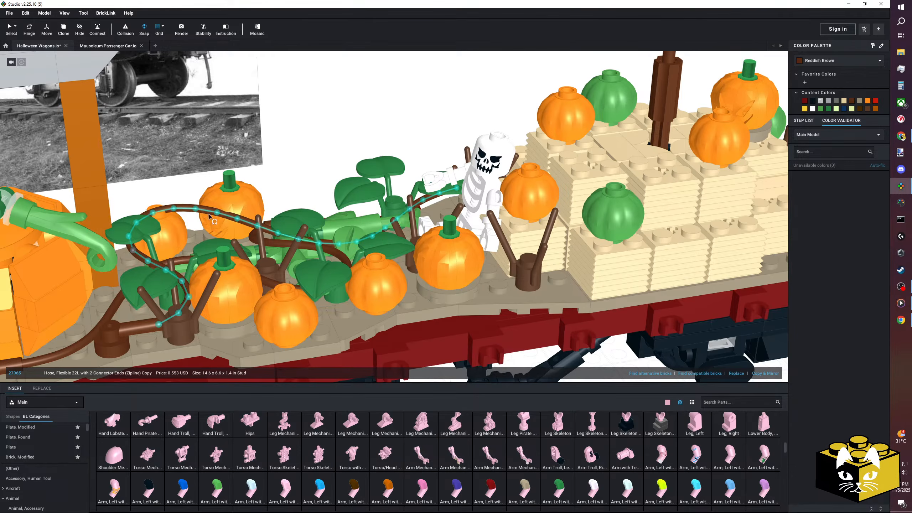
pyautogui.moveTo(202, 203); pyautogui.dragTo(203, 230)
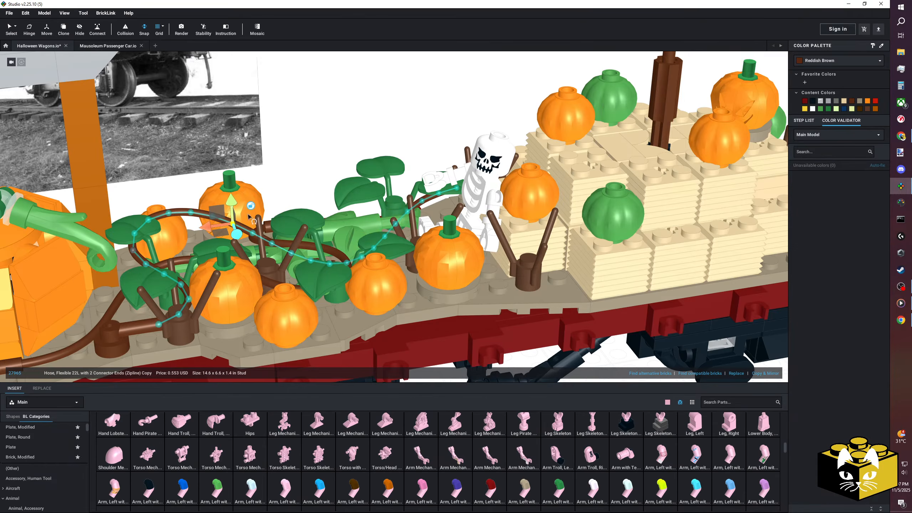
pyautogui.moveTo(289, 180); pyautogui.dragTo(286, 171, button='right')
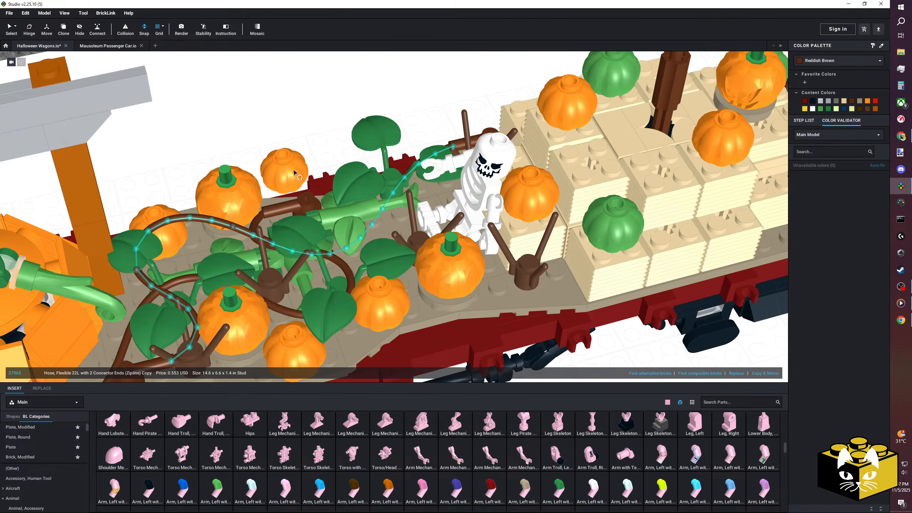
pyautogui.scroll(2, 286, 149)
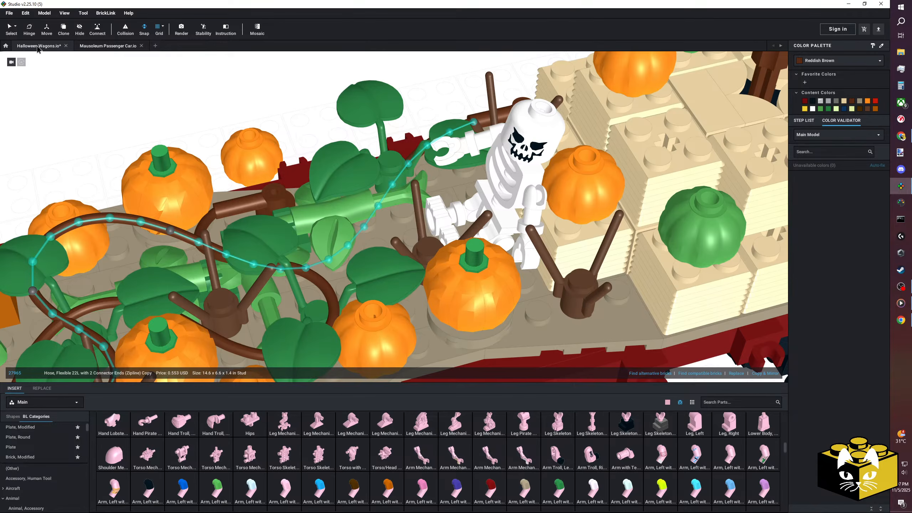
# Adjust the brown hose's course beside the skeleton's outstretched hand so it crosses the bright green stem smoothly.
pyautogui.click(10, 28)
pyautogui.click(164, 76)
pyautogui.moveTo(163, 77); pyautogui.dragTo(70, 88, button='right')
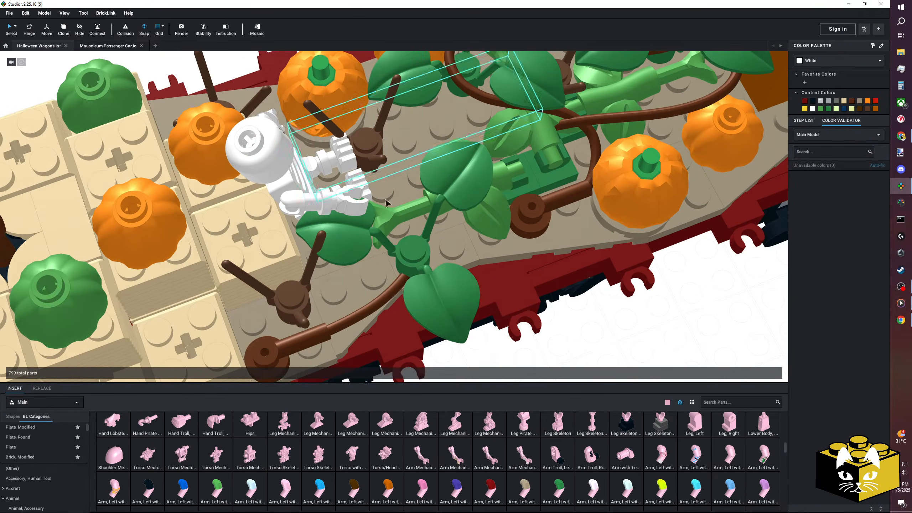
pyautogui.click(404, 248)
pyautogui.moveTo(403, 248)
pyautogui.mouseDown(button='right')
pyautogui.moveTo(396, 251)
pyautogui.moveTo(396, 238)
pyautogui.mouseUp(button='right')
pyautogui.scroll(2, 396, 252)
pyautogui.click(643, 176)
pyautogui.scroll(-3, 559, 201)
pyautogui.moveTo(550, 205)
pyautogui.mouseDown(button='right')
pyautogui.moveTo(531, 180)
pyautogui.moveTo(547, 194)
pyautogui.mouseUp(button='right')
pyautogui.moveTo(478, 207); pyautogui.dragTo(531, 128, button='right')
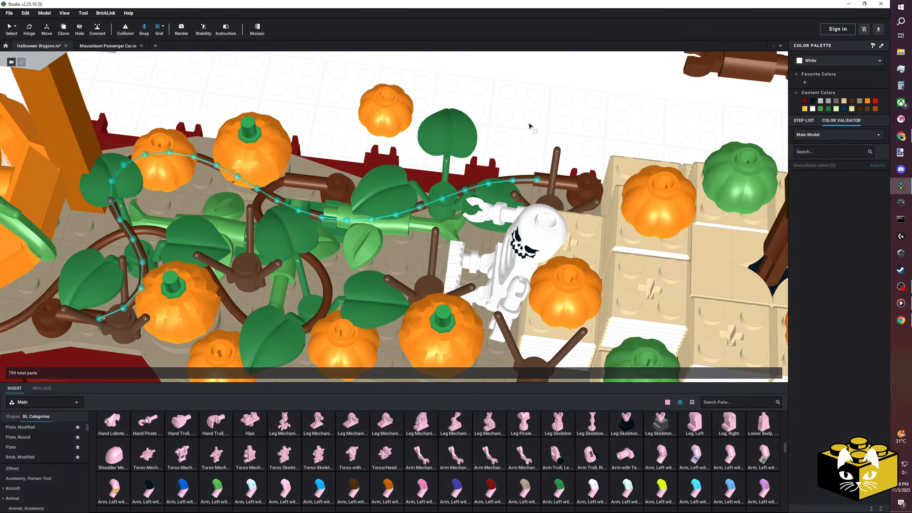
pyautogui.scroll(-5, 528, 153)
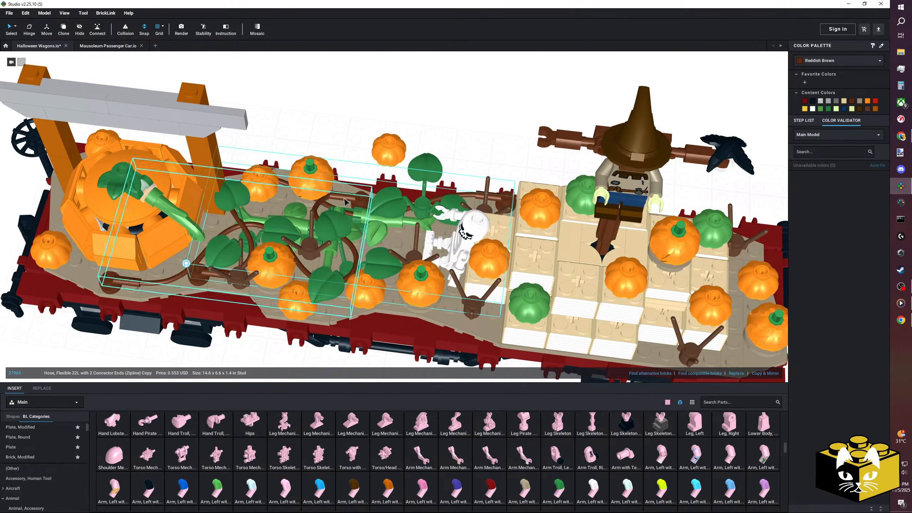
# Move the small orange pumpkin back onto the deck between the vine leaves in front of the skeleton's feet.
pyautogui.click(325, 118)
pyautogui.moveTo(325, 118); pyautogui.dragTo(369, 130, button='right')
pyautogui.scroll(4, 372, 124)
pyautogui.moveTo(366, 85); pyautogui.dragTo(400, 237)
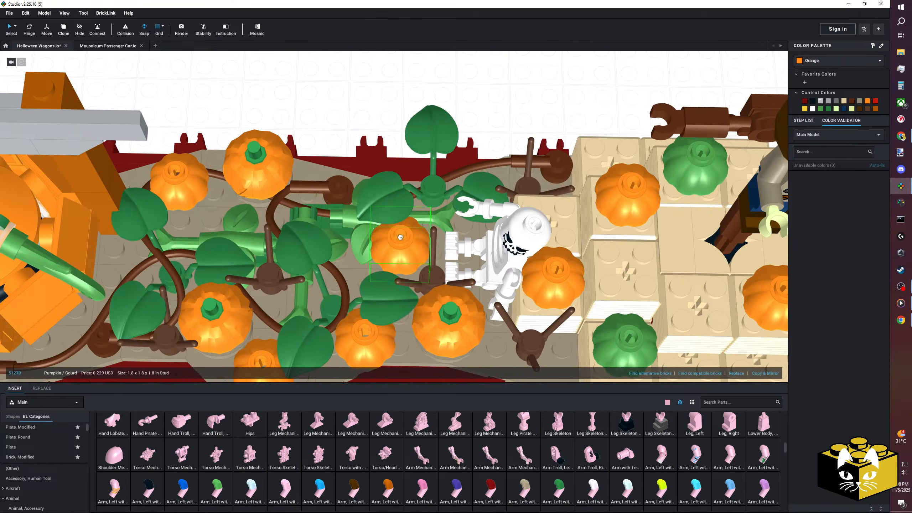
pyautogui.click(392, 97)
pyautogui.moveTo(393, 96); pyautogui.dragTo(343, 110, button='middle')
pyautogui.moveTo(342, 110); pyautogui.dragTo(370, 102, button='right')
pyautogui.scroll(-4, 332, 112)
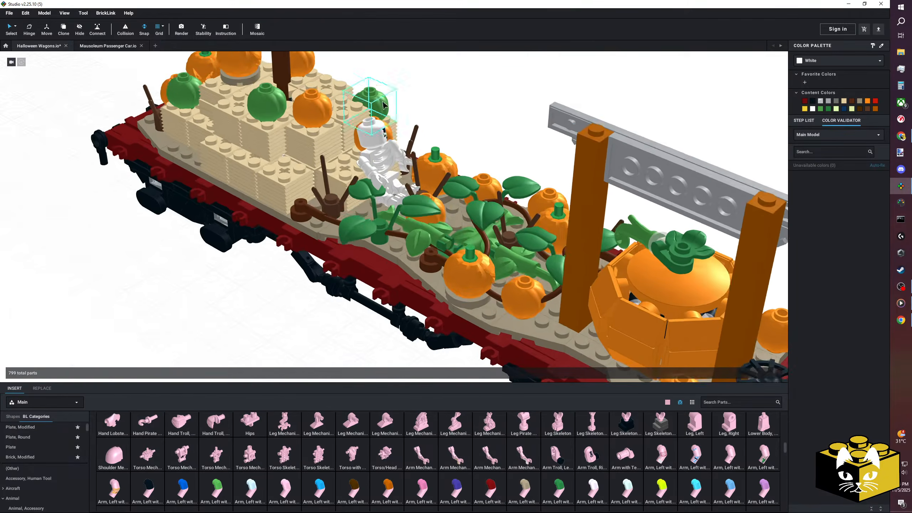
# Reopen the brown hose's shape editing and fine-tune its run between the pumpkins and leaves.
pyautogui.click(553, 296)
pyautogui.moveTo(615, 290); pyautogui.dragTo(478, 269, button='middle')
pyautogui.moveTo(478, 269); pyautogui.dragTo(517, 216, button='right')
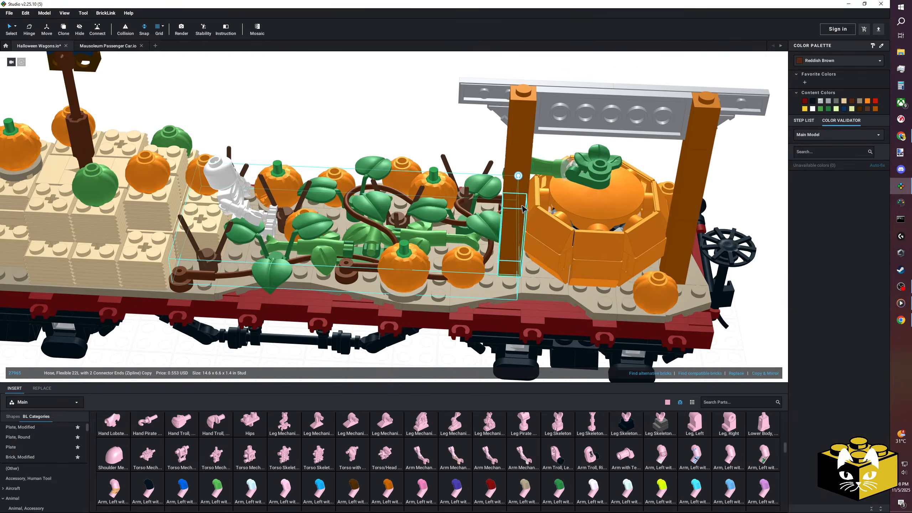
pyautogui.scroll(5, 519, 176)
pyautogui.moveTo(518, 176); pyautogui.dragTo(393, 142, button='right')
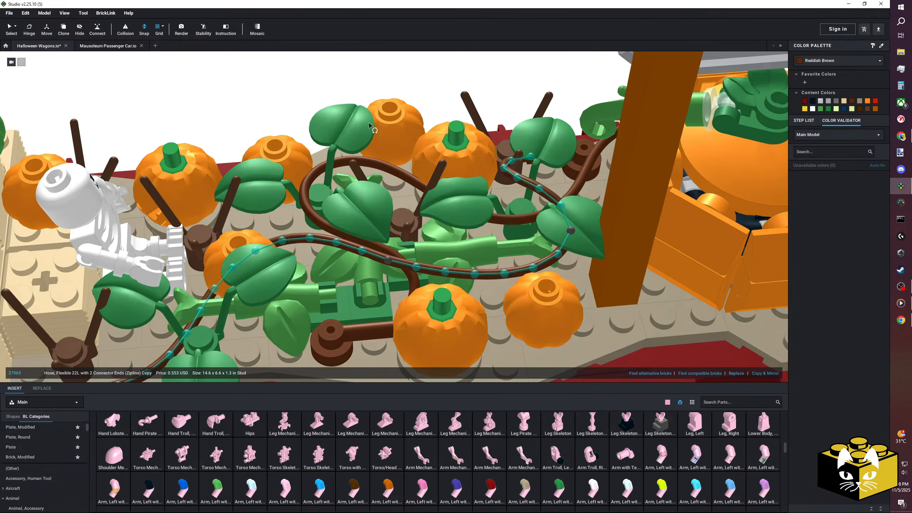
pyautogui.scroll(-5, 316, 97)
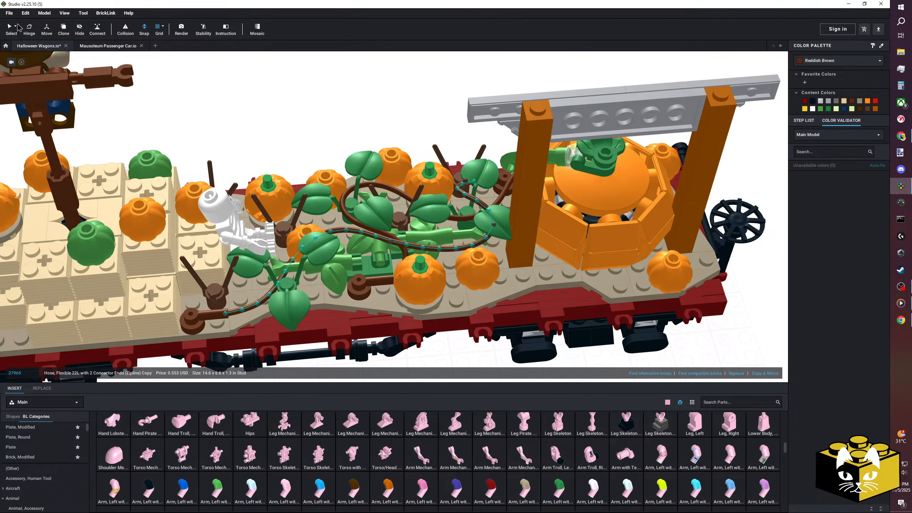
# Finish shaping the hose and delete the bright green vine tip near the skeleton's feet.
pyautogui.click(223, 97)
pyautogui.moveTo(280, 108); pyautogui.dragTo(261, 101, button='right')
pyautogui.moveTo(260, 101); pyautogui.dragTo(306, 105, button='middle')
pyautogui.scroll(5, 311, 131)
pyautogui.moveTo(306, 106); pyautogui.dragTo(369, 130, button='right')
pyautogui.moveTo(347, 291); pyautogui.dragTo(366, 197, button='middle')
pyautogui.moveTo(366, 197); pyautogui.dragTo(246, 307, button='right')
pyautogui.moveTo(166, 311); pyautogui.dragTo(227, 315, button='middle')
pyautogui.moveTo(499, 280); pyautogui.dragTo(345, 261, button='right')
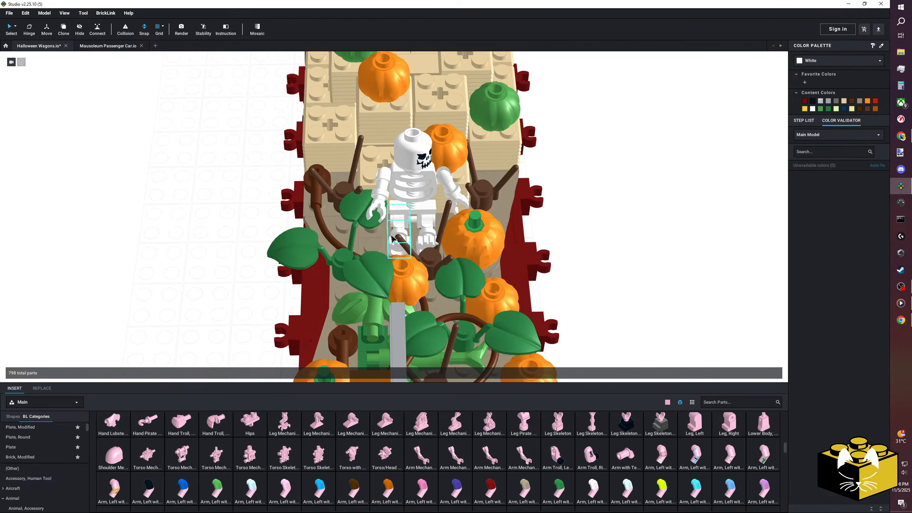
# Rotate the green three-leaf plant stem beside the skeleton with the Hinge tool so its leaves clear the legs.
pyautogui.click(30, 33)
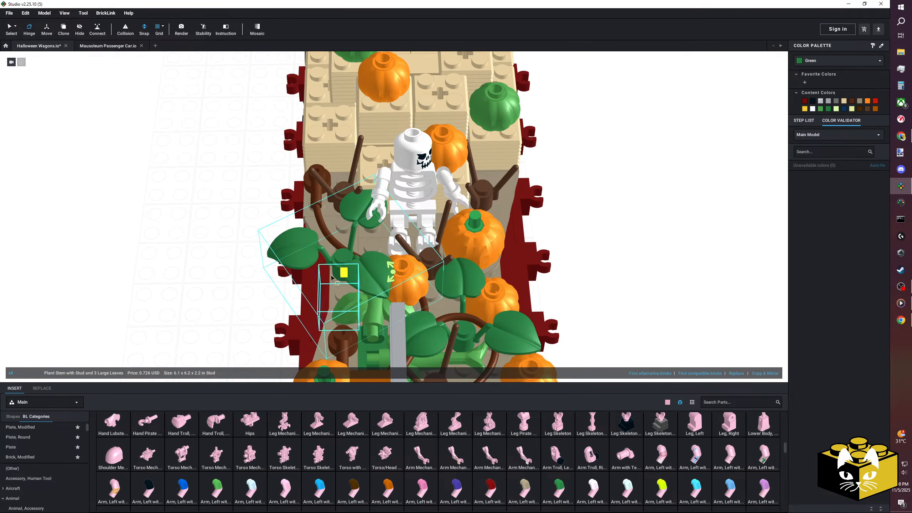
pyautogui.moveTo(394, 274); pyautogui.dragTo(389, 263)
pyautogui.click(156, 186)
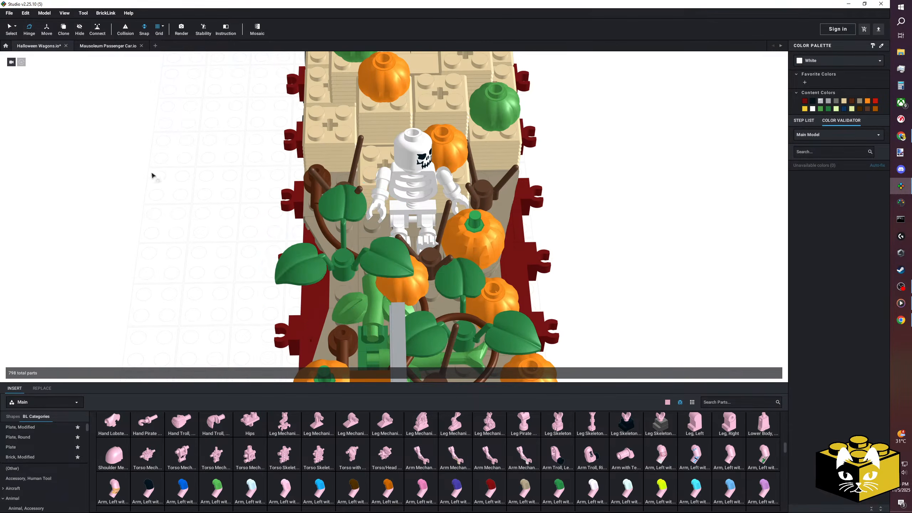
# Select all six skeleton parts and try to turn them into a submodel.
pyautogui.scroll(3, 388, 226)
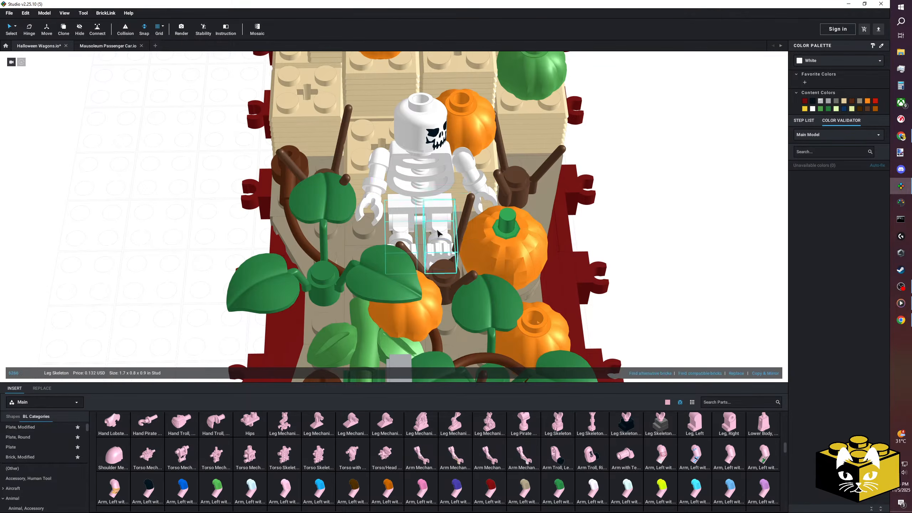
pyautogui.keyDown('ctrl'); pyautogui.click(389, 162); pyautogui.keyUp('ctrl')
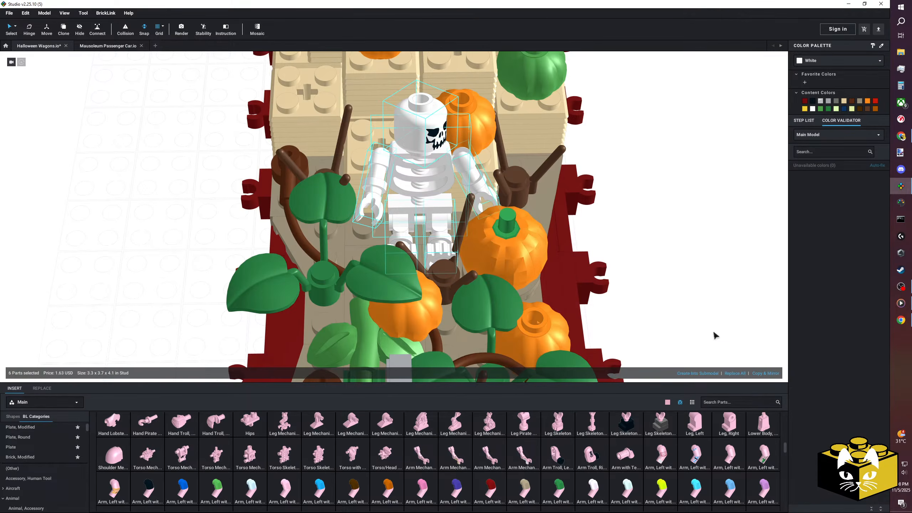
pyautogui.click(698, 373)
pyautogui.click(499, 280)
# Select all the skeleton parts and shift the whole figure slightly toward the vines with the Move tool.
pyautogui.moveTo(193, 244); pyautogui.dragTo(204, 218, button='right')
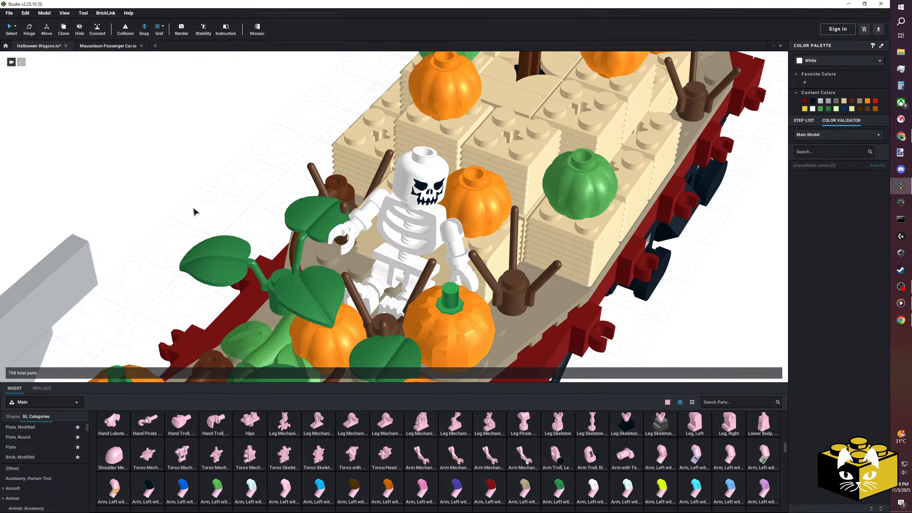
pyautogui.click(379, 287)
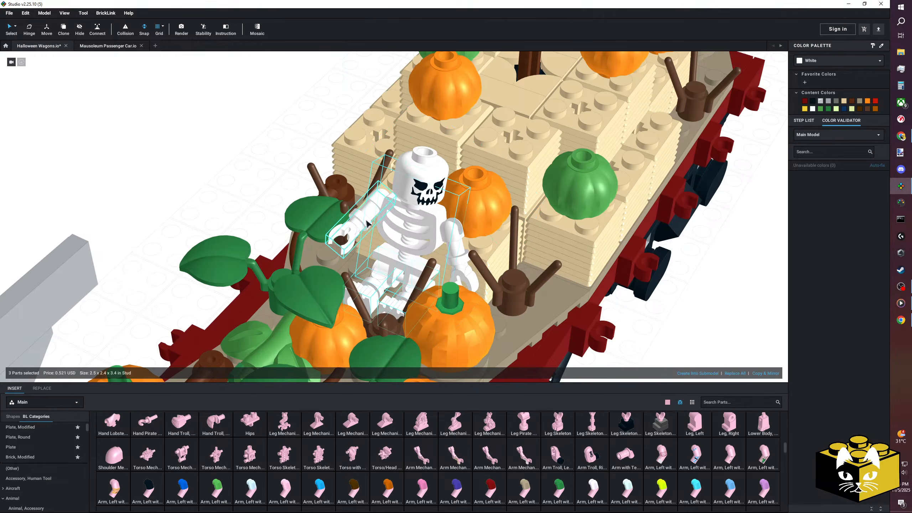
pyautogui.keyDown('ctrl'); pyautogui.click(464, 239); pyautogui.keyUp('ctrl')
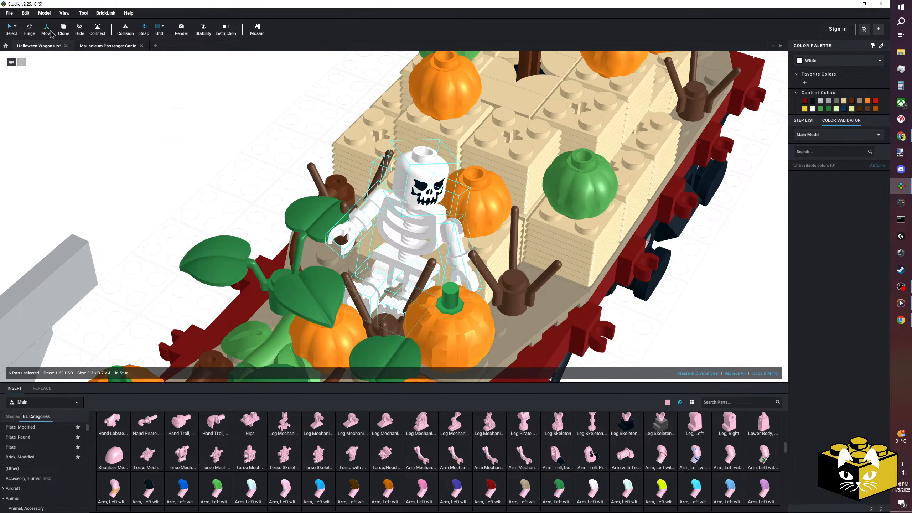
pyautogui.click(50, 33)
pyautogui.moveTo(194, 204); pyautogui.dragTo(260, 222, button='right')
pyautogui.moveTo(353, 286); pyautogui.dragTo(328, 283)
pyautogui.click(150, 204)
pyautogui.moveTo(150, 204); pyautogui.dragTo(121, 197, button='right')
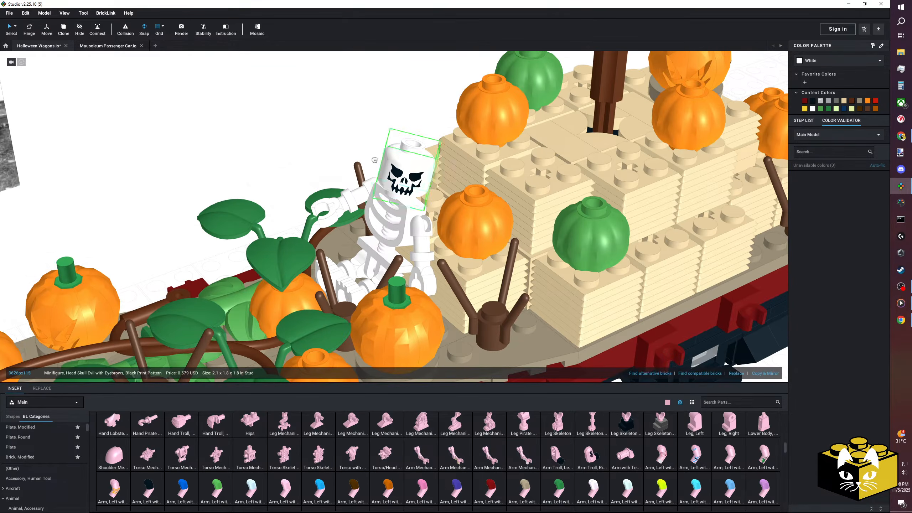
# Take the skull head off the skeleton's torso, set it aside, and open the Minifigure, Body Wear parts category.
pyautogui.moveTo(397, 167); pyautogui.dragTo(336, 140)
pyautogui.moveTo(326, 159); pyautogui.dragTo(315, 171, button='middle')
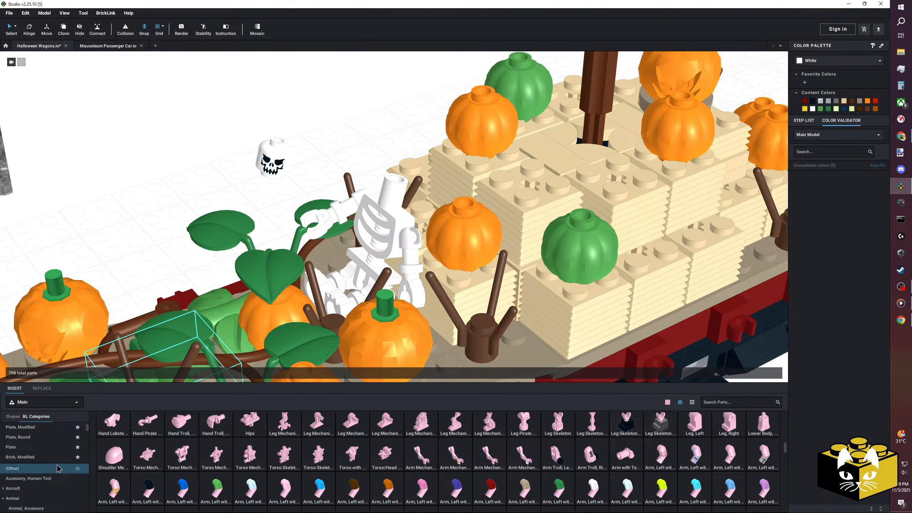
pyautogui.scroll(-4, 60, 464)
pyautogui.scroll(-10, 59, 463)
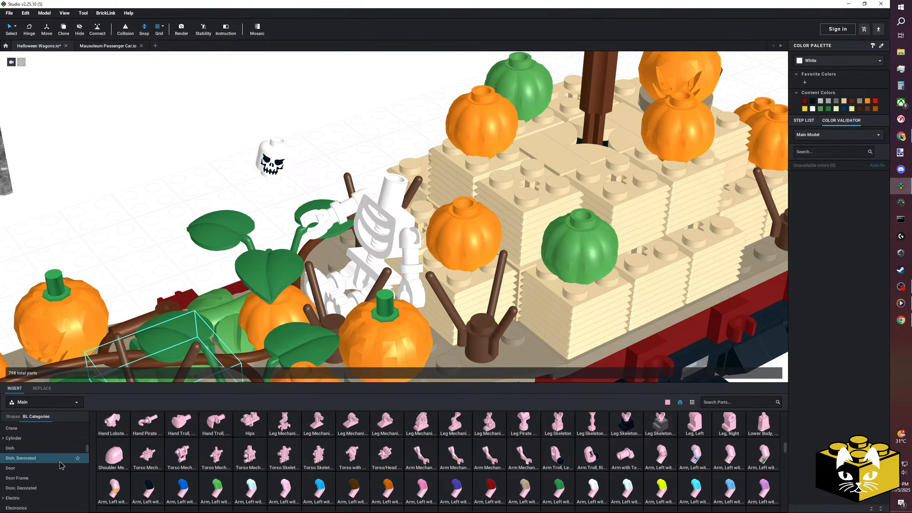
pyautogui.scroll(-5, 61, 467)
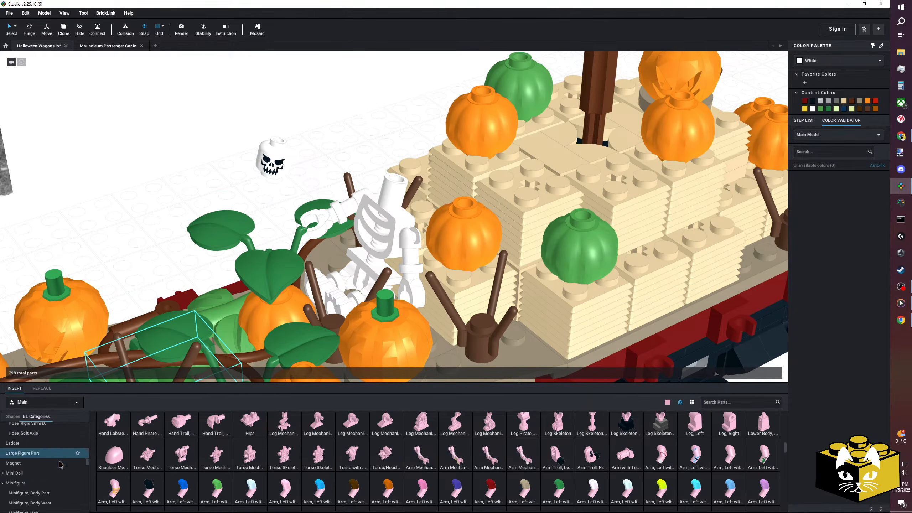
pyautogui.click(64, 472)
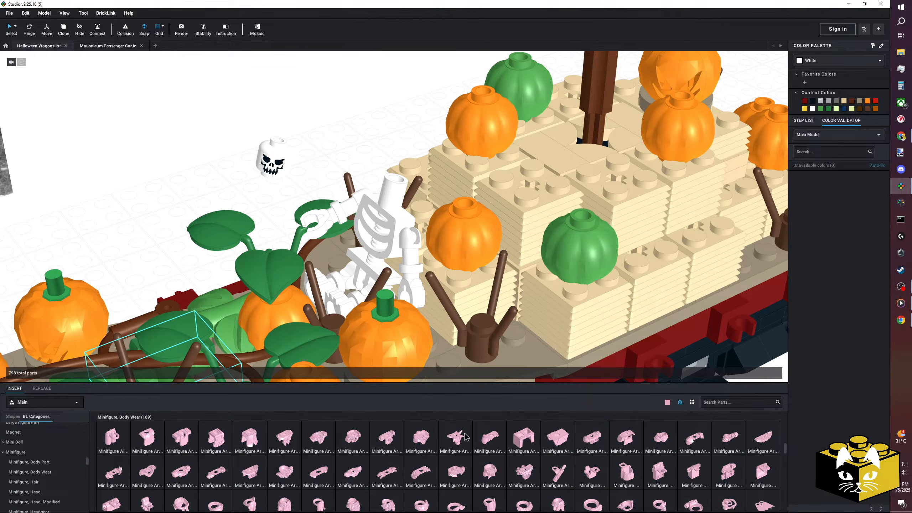
# Find the Minifigure Neck Bracket with Back Stud - Thick Back Wall in the parts list and place it on the skeleton's torso.
pyautogui.scroll(-1, 521, 441)
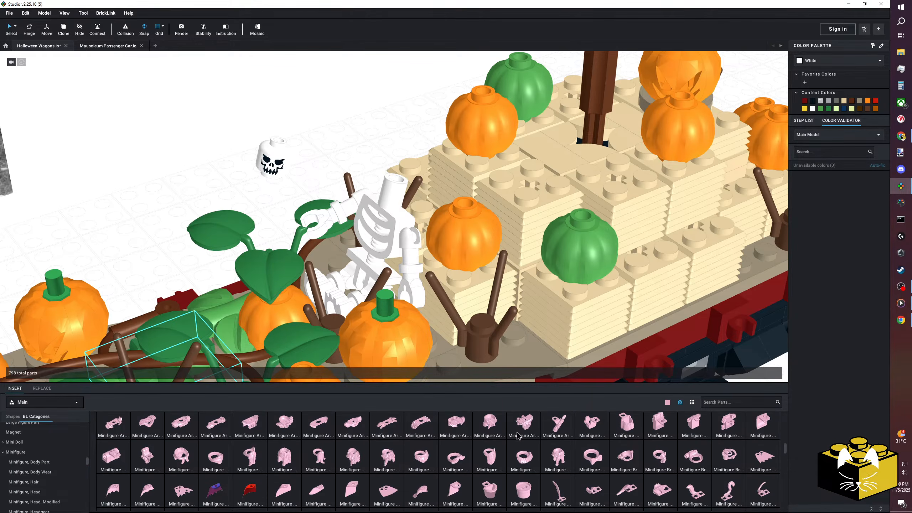
pyautogui.scroll(3, 524, 434)
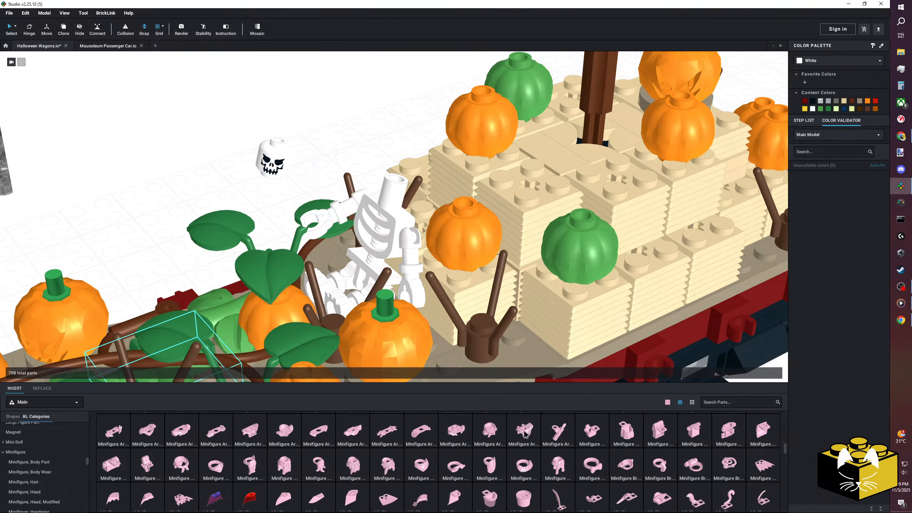
pyautogui.scroll(-2, 524, 432)
pyautogui.scroll(-4, 524, 431)
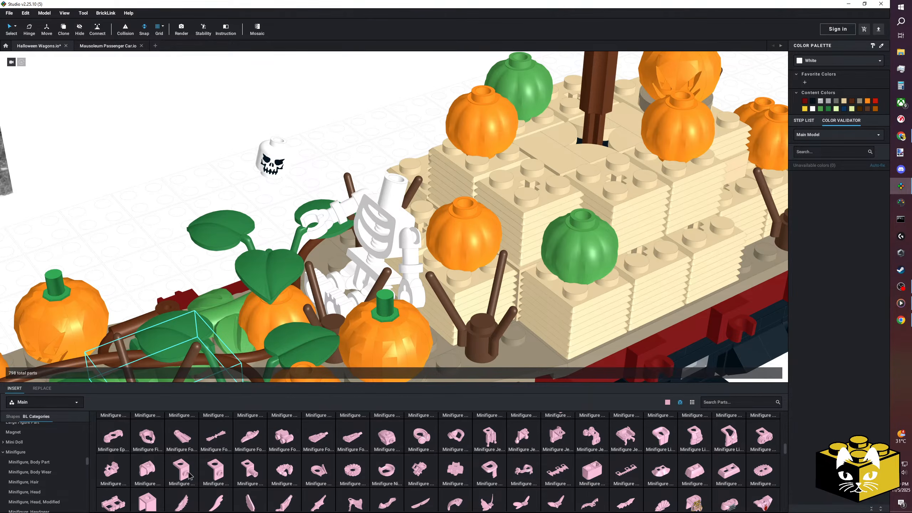
pyautogui.moveTo(178, 470); pyautogui.dragTo(393, 209)
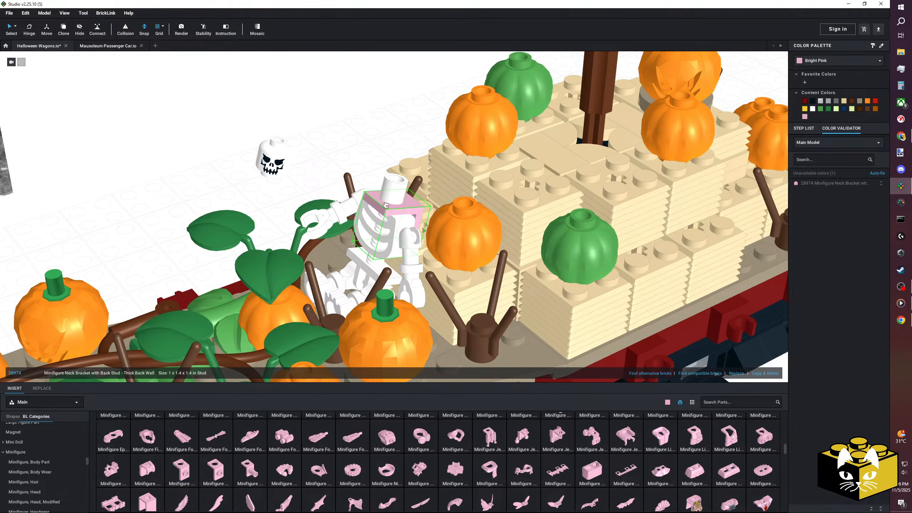
pyautogui.moveTo(217, 233); pyautogui.dragTo(495, 201, button='right')
pyautogui.click(368, 270)
pyautogui.press('Delete')
pyautogui.moveTo(363, 274); pyautogui.dragTo(156, 257, button='right')
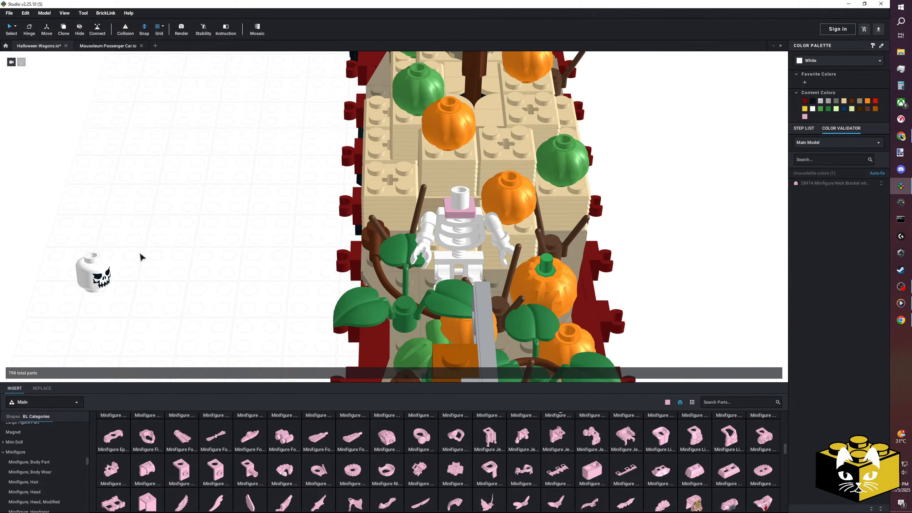
# Take the pink neck bracket off the torso and set the skull head back on the skeleton's neck.
pyautogui.moveTo(252, 221); pyautogui.dragTo(459, 189)
pyautogui.moveTo(458, 197); pyautogui.dragTo(329, 202)
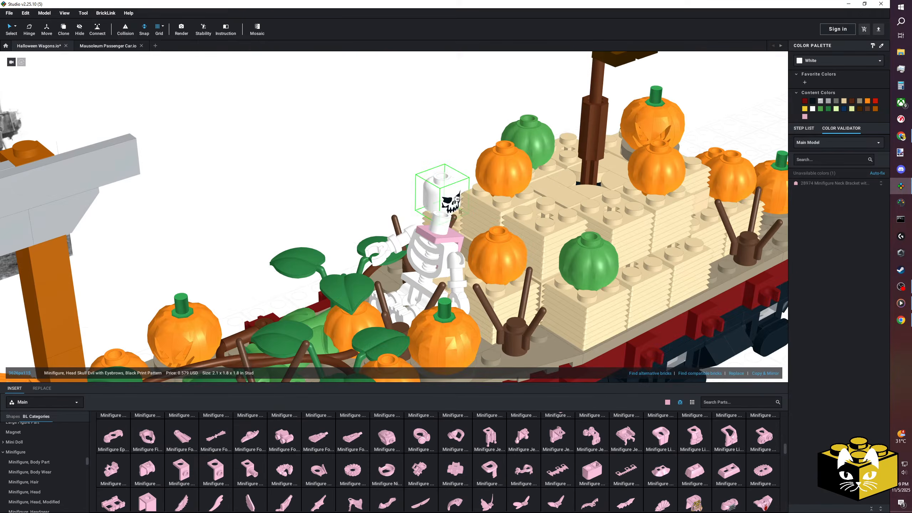
pyautogui.click(417, 233)
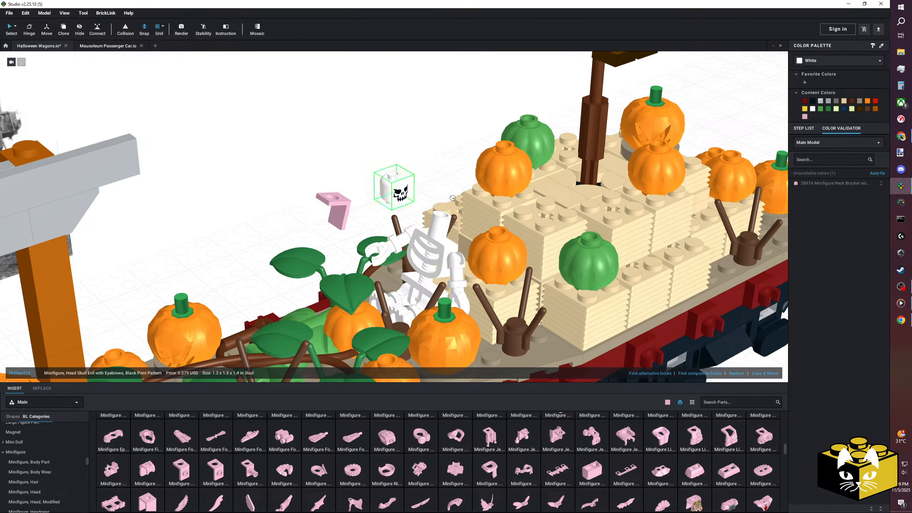
pyautogui.moveTo(442, 196); pyautogui.dragTo(441, 220)
pyautogui.moveTo(391, 243); pyautogui.dragTo(343, 240, button='right')
# Turn the loose pink neck bracket and refit it around the skeleton's neck with its wall against the back of the torso.
pyautogui.scroll(3, 363, 227)
pyautogui.click(325, 231)
pyautogui.moveTo(325, 232); pyautogui.dragTo(459, 252)
pyautogui.press('Right')
pyautogui.press('Right')
pyautogui.moveTo(459, 252)
pyautogui.mouseDown(button='right')
pyautogui.moveTo(437, 246)
pyautogui.moveTo(424, 225)
pyautogui.moveTo(414, 239)
pyautogui.mouseUp(button='right')
pyautogui.scroll(3, 435, 245)
pyautogui.click(424, 225)
# Raise the skull head with the Move tool so it rests on top of the neck bracket.
pyautogui.click(47, 29)
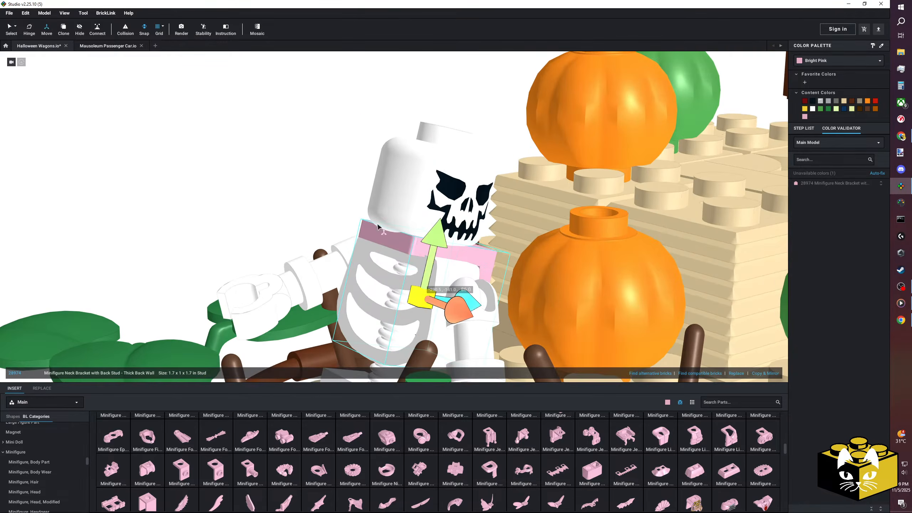
pyautogui.click(439, 229)
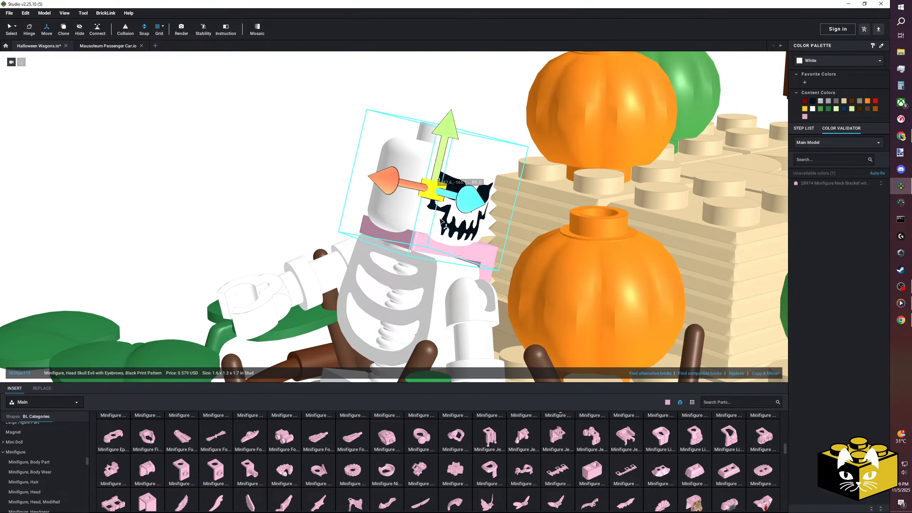
pyautogui.moveTo(449, 137); pyautogui.dragTo(458, 112)
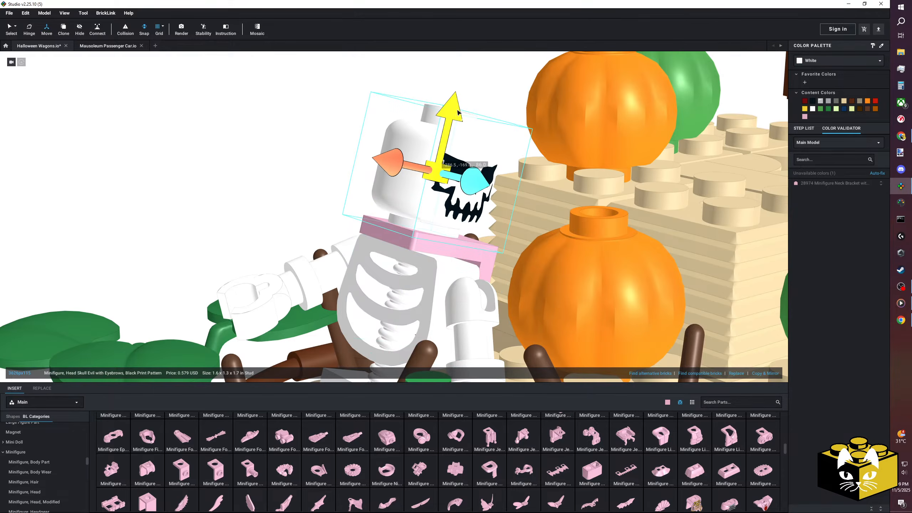
# Turn the skull head about its neck axis to 330° with the Hinge tool.
pyautogui.click(281, 171)
pyautogui.scroll(-5, 275, 176)
pyautogui.moveTo(273, 174); pyautogui.dragTo(327, 192, button='right')
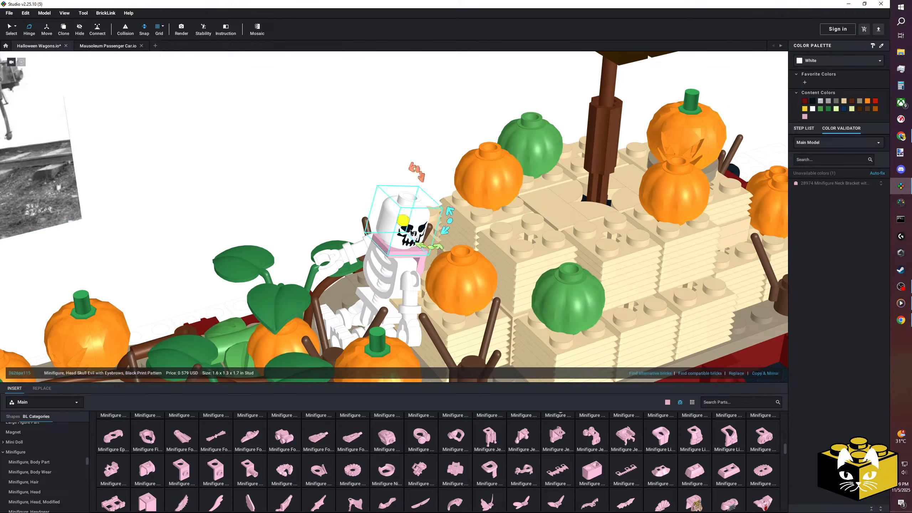
pyautogui.moveTo(411, 233); pyautogui.dragTo(438, 256, button='right')
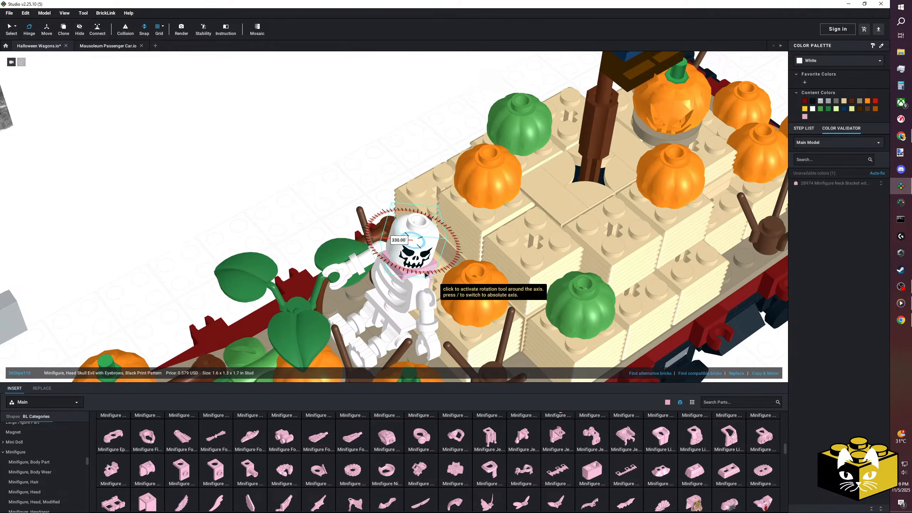
pyautogui.moveTo(426, 275); pyautogui.dragTo(421, 274)
# Check which colors are available for the neck bracket on the skeleton's back.
pyautogui.click(299, 218)
pyautogui.moveTo(300, 218); pyautogui.dragTo(254, 167, button='right')
pyautogui.moveTo(208, 190); pyautogui.dragTo(453, 225, button='right')
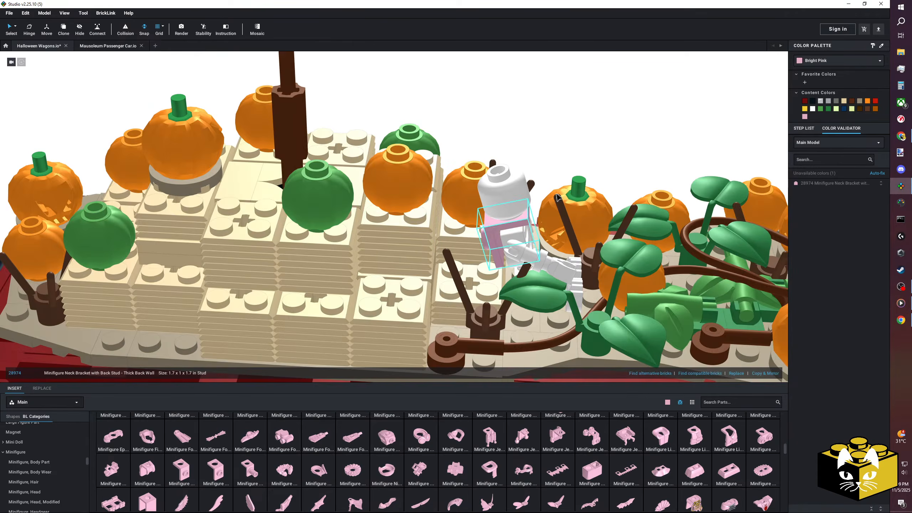
pyautogui.click(838, 60)
pyautogui.scroll(-5, 843, 104)
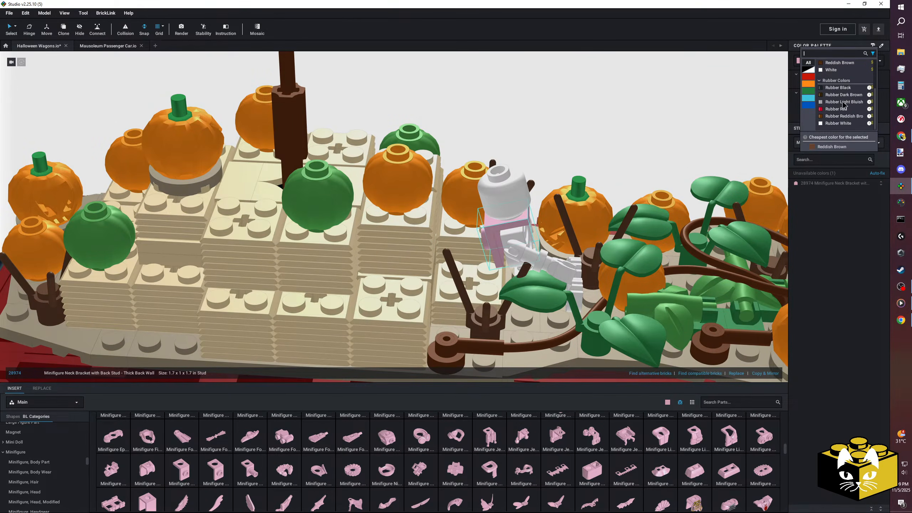
pyautogui.scroll(3, 844, 105)
pyautogui.click(594, 129)
# Place a Thin Back Wall neck bracket beside the wagon to check its available colors, and delete it again.
pyautogui.moveTo(452, 365); pyautogui.dragTo(491, 294, button='middle')
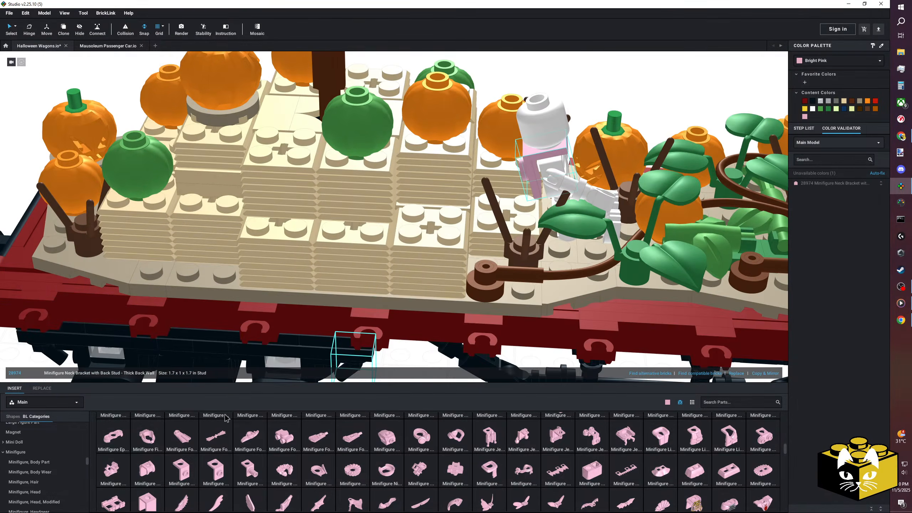
pyautogui.click(223, 470)
pyautogui.moveTo(301, 350); pyautogui.dragTo(320, 283, button='middle')
pyautogui.press('Left')
pyautogui.click(330, 285)
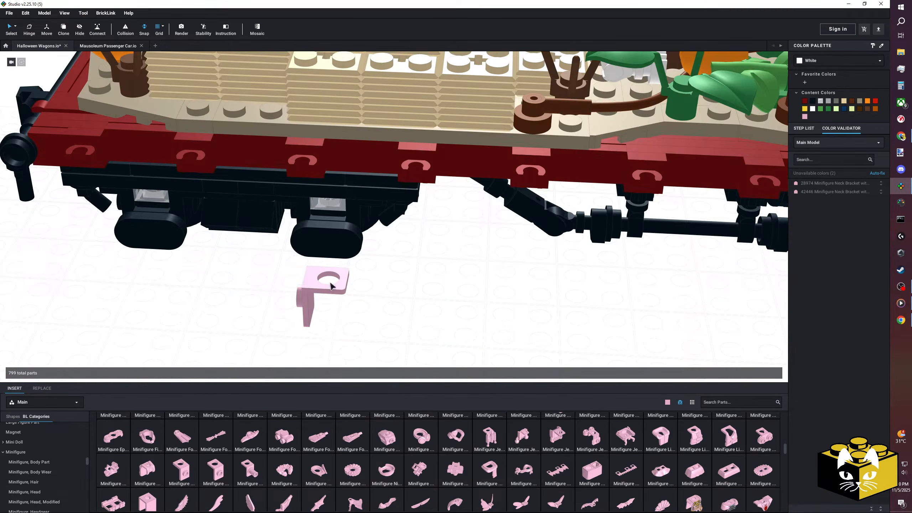
pyautogui.click(823, 56)
pyautogui.scroll(-7, 838, 77)
pyautogui.click(481, 325)
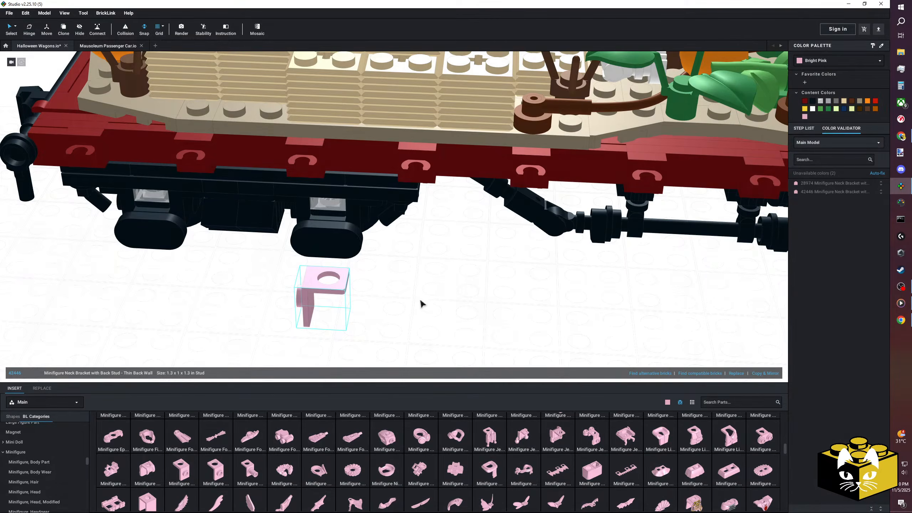
pyautogui.press('Delete')
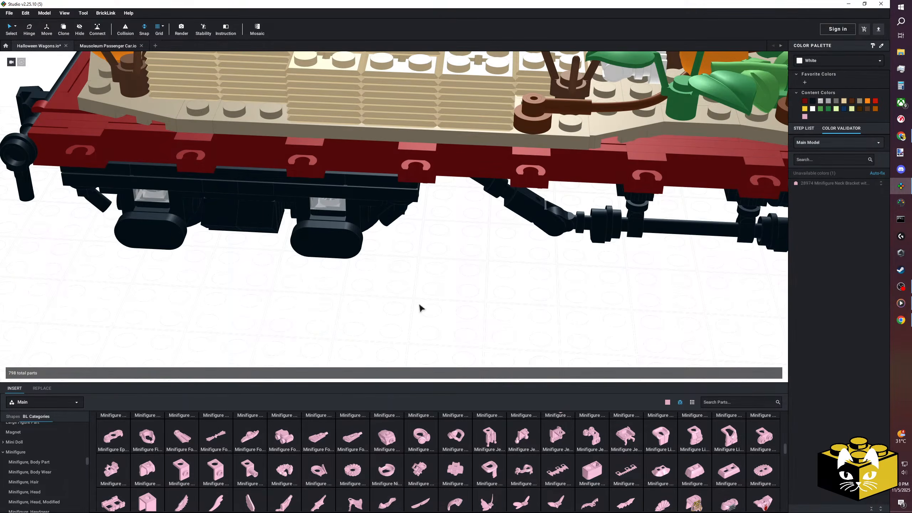
# Try the Minifigure Neck Bracket with 2 Back Studs in Trans-Clear beside the wagon, and delete it again.
pyautogui.moveTo(765, 435); pyautogui.dragTo(477, 286)
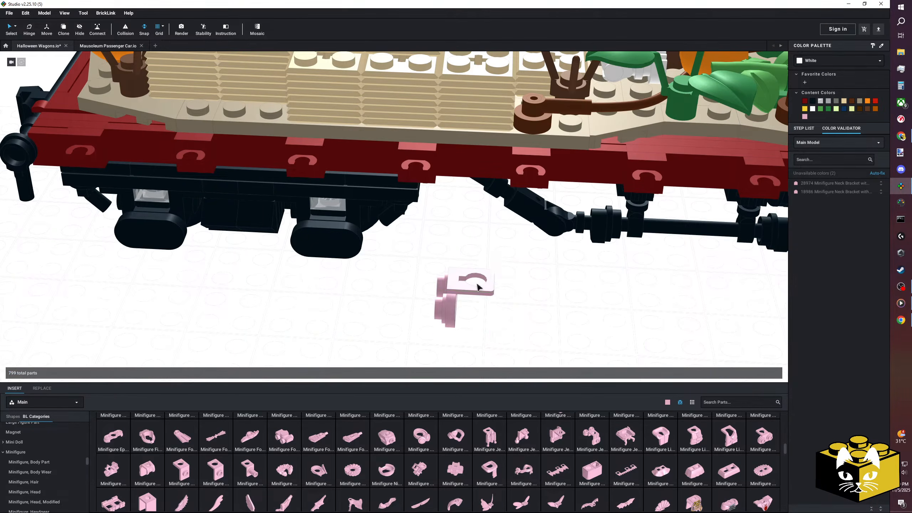
pyautogui.click(459, 294)
pyautogui.click(818, 60)
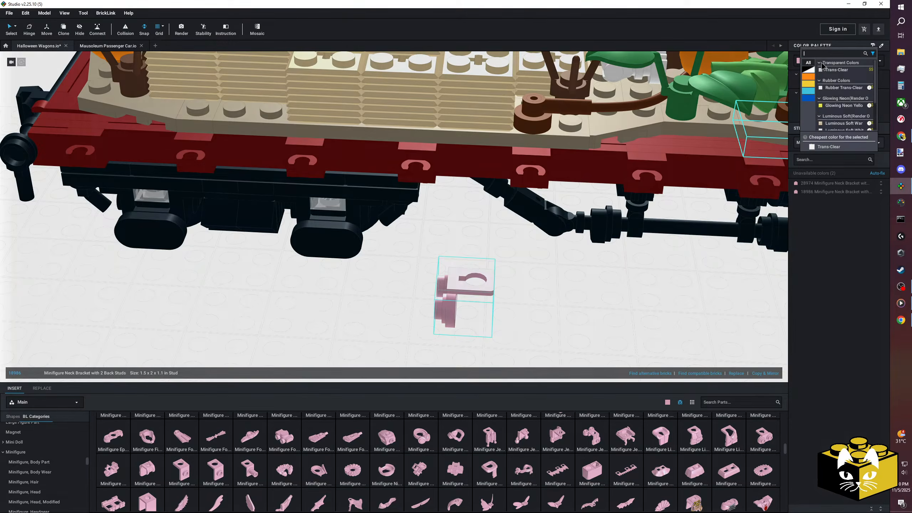
pyautogui.click(835, 73)
pyautogui.click(574, 300)
pyautogui.moveTo(675, 299); pyautogui.dragTo(387, 286, button='right')
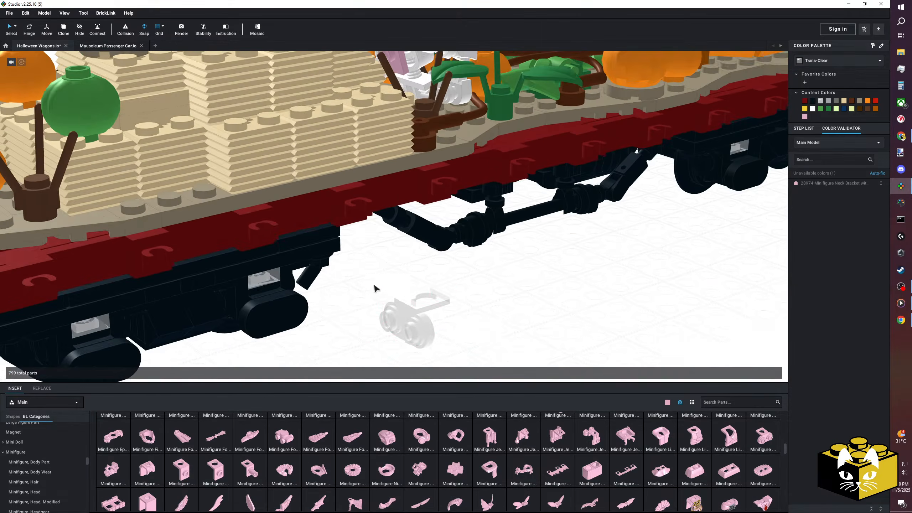
pyautogui.moveTo(524, 303); pyautogui.dragTo(511, 311, button='right')
pyautogui.scroll(-3, 511, 311)
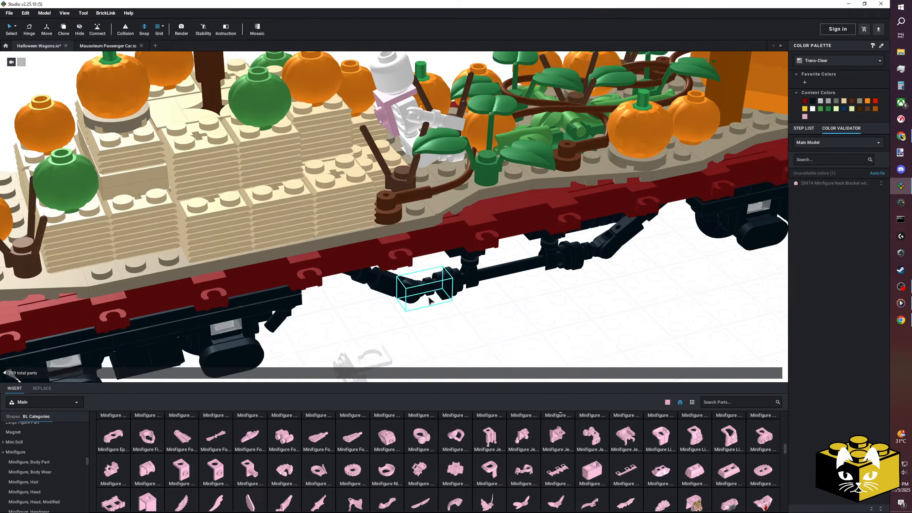
pyautogui.click(361, 336)
pyautogui.press('Delete')
# Recolor the pink neck bracket on the skeleton to White.
pyautogui.click(388, 138)
pyautogui.click(826, 60)
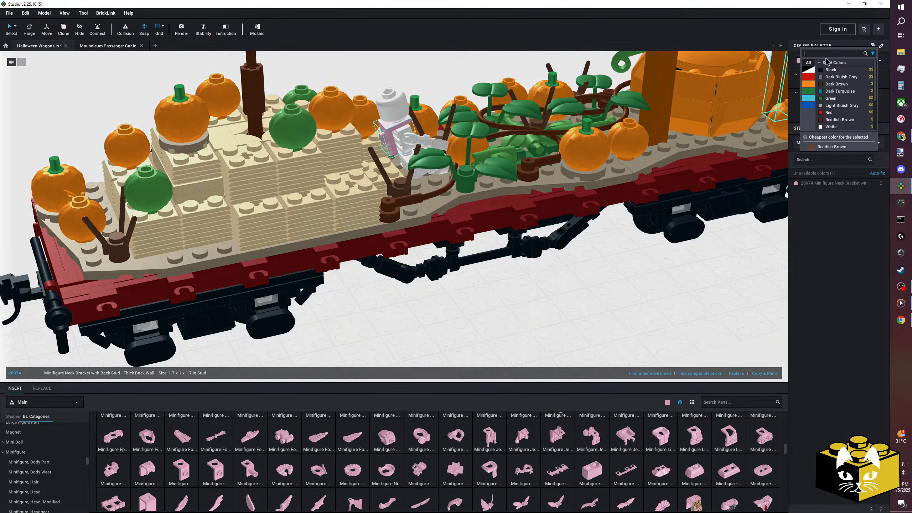
pyautogui.click(831, 126)
# Examine the fit of the neck bracket and the space between the skeleton's back and the hay bales.
pyautogui.moveTo(643, 261); pyautogui.dragTo(566, 298, button='right')
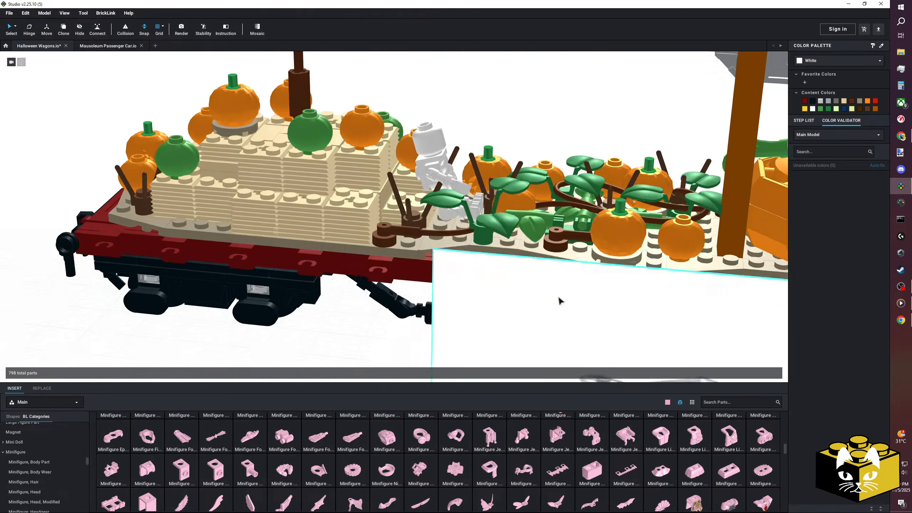
pyautogui.scroll(5, 463, 259)
pyautogui.scroll(-3, 463, 259)
pyautogui.moveTo(463, 259); pyautogui.dragTo(481, 262, button='right')
pyautogui.scroll(4, 477, 257)
pyautogui.moveTo(449, 237)
pyautogui.mouseDown(button='right')
pyautogui.moveTo(494, 273)
pyautogui.moveTo(510, 258)
pyautogui.moveTo(481, 273)
pyautogui.moveTo(456, 251)
pyautogui.mouseUp(button='right')
pyautogui.scroll(-3, 487, 269)
pyautogui.scroll(-2, 511, 258)
pyautogui.scroll(3, 481, 274)
# Open the Plate category and add Plate 1 x 2 parts in Tan on the hay bale behind the skeleton.
pyautogui.moveTo(87, 459); pyautogui.dragTo(87, 460)
pyautogui.scroll(10, 61, 452)
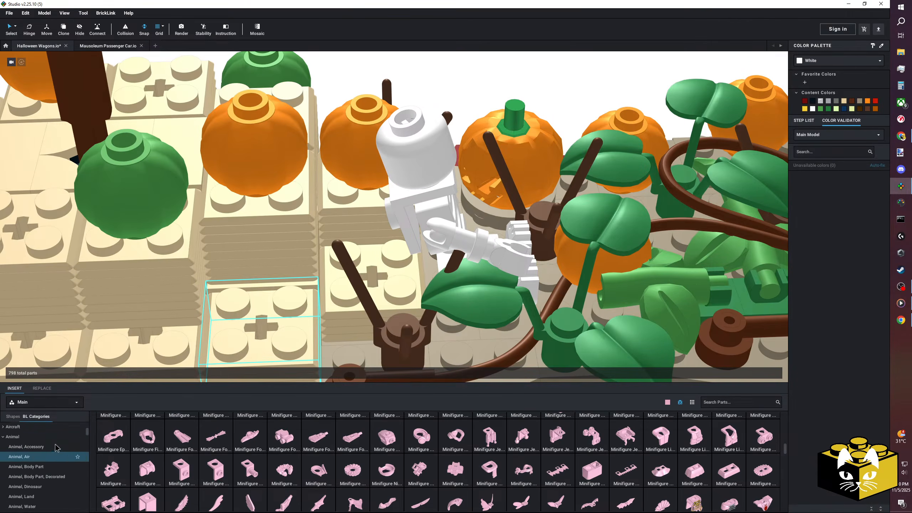
pyautogui.click(57, 446)
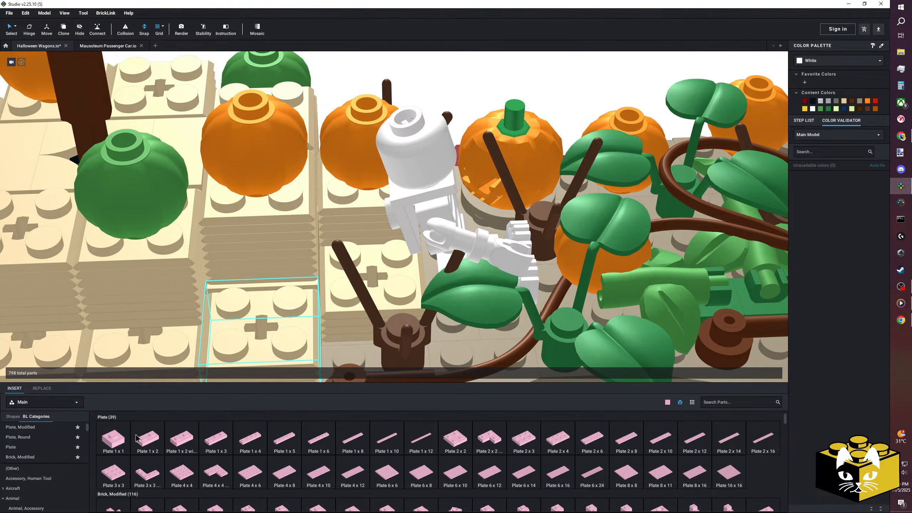
pyautogui.click(147, 438)
pyautogui.moveTo(354, 248); pyautogui.dragTo(423, 307)
pyautogui.click(844, 103)
pyautogui.moveTo(298, 274); pyautogui.dragTo(387, 275, button='right')
pyautogui.click(334, 89)
pyautogui.moveTo(334, 89); pyautogui.dragTo(352, 88, button='right')
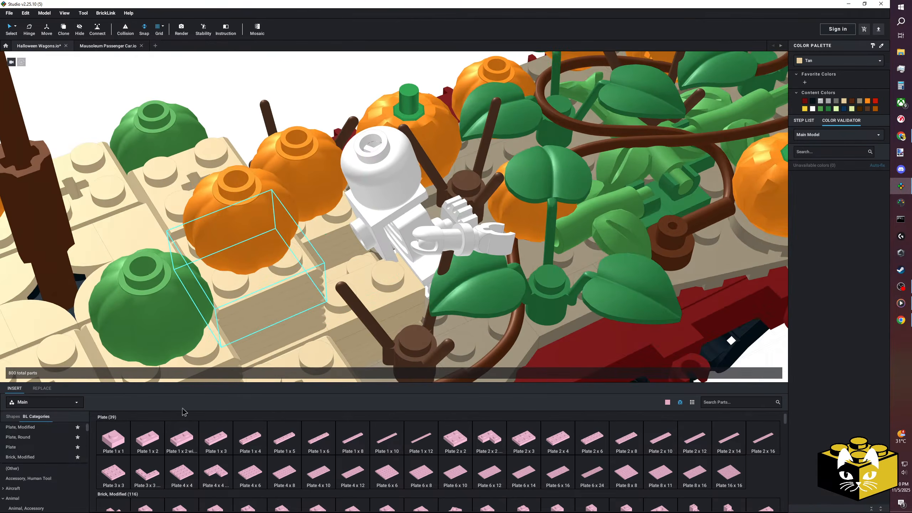
# Browse the part categories and open the Bar category.
pyautogui.scroll(-6, 58, 460)
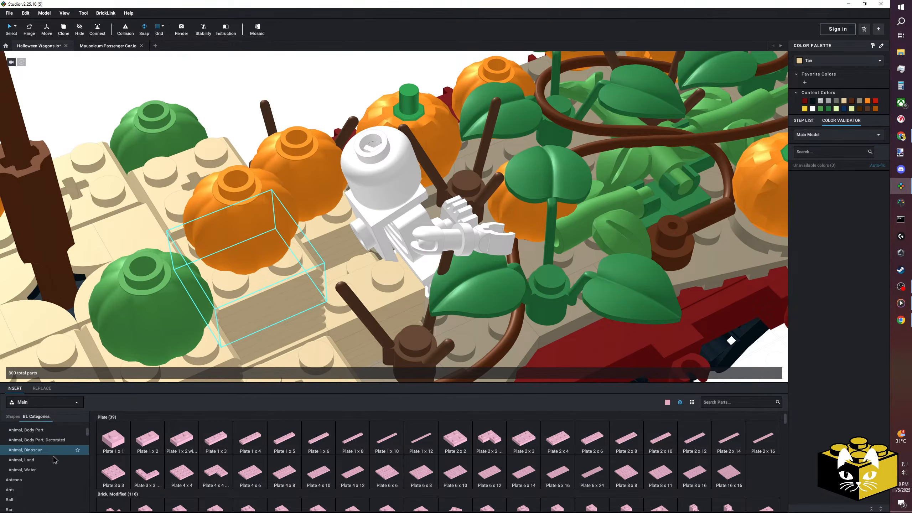
pyautogui.scroll(6, 53, 460)
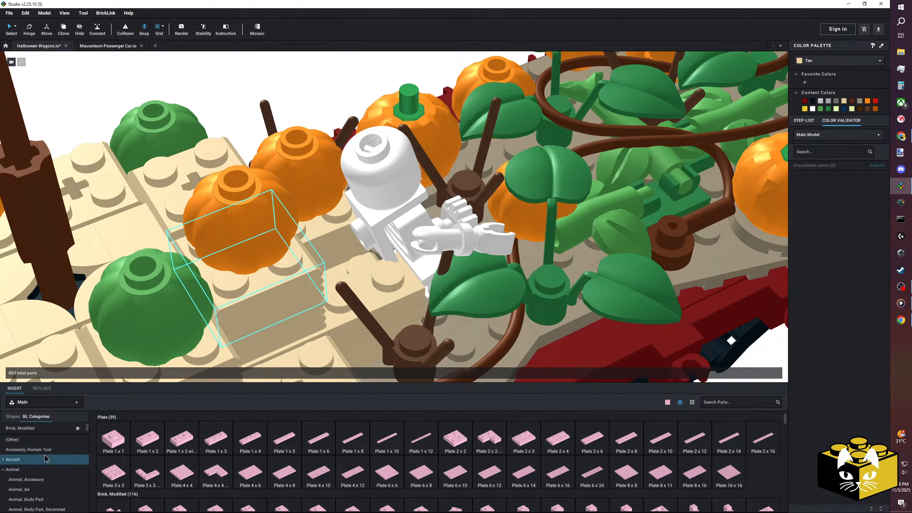
pyautogui.scroll(-6, 44, 458)
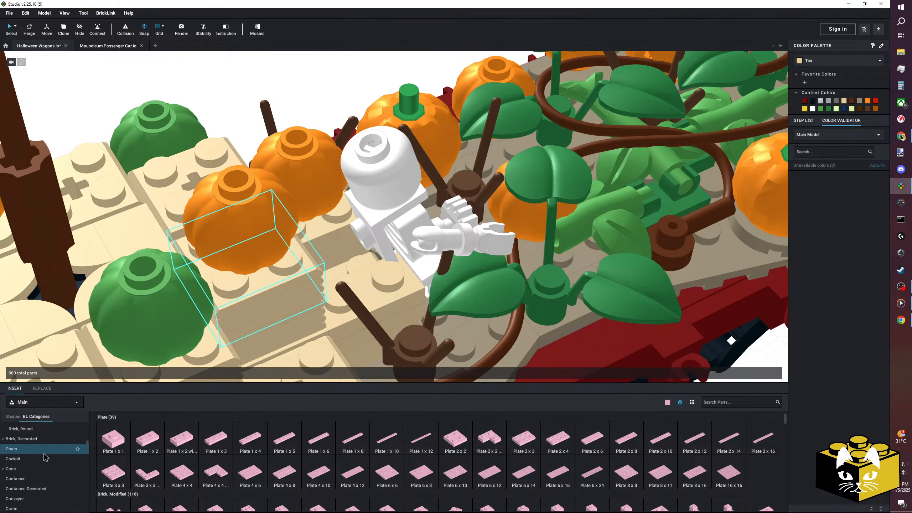
pyautogui.scroll(-4, 44, 457)
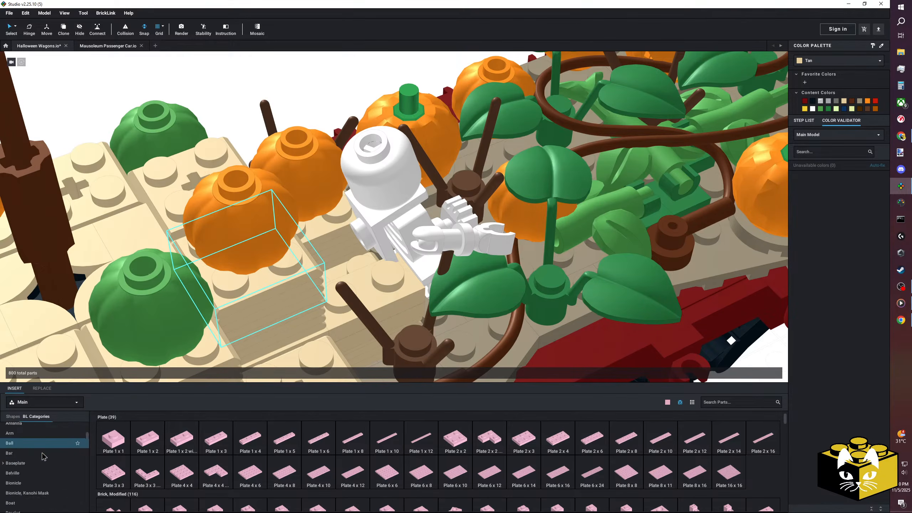
pyautogui.scroll(6, 44, 456)
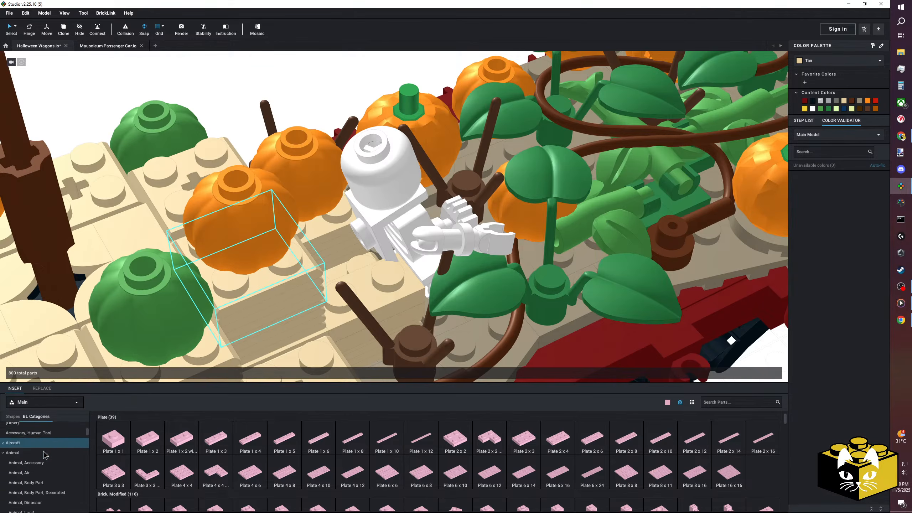
pyautogui.scroll(-1, 43, 453)
pyautogui.click(44, 452)
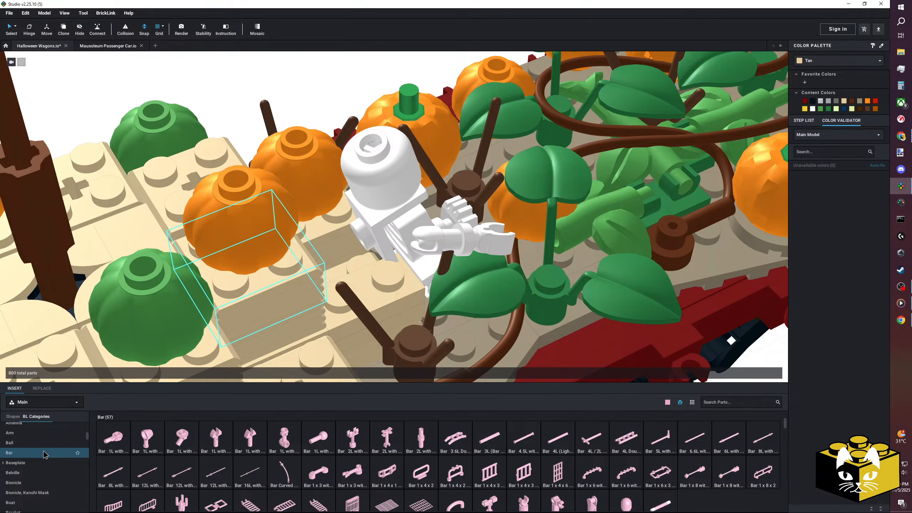
# Place a Plate, Round 1 x 1 with open stud on the hay bale behind the skeleton's back.
pyautogui.click(211, 127)
pyautogui.moveTo(225, 118); pyautogui.dragTo(318, 179, button='right')
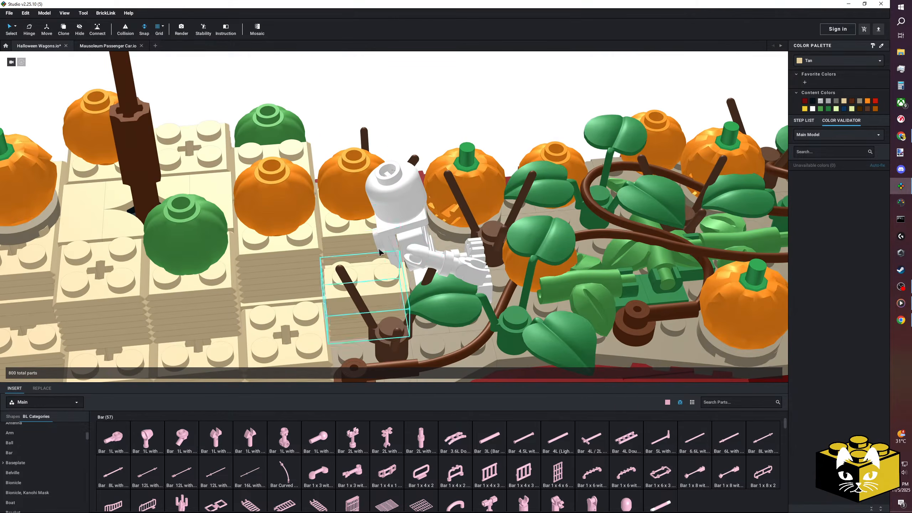
pyautogui.scroll(5, 320, 295)
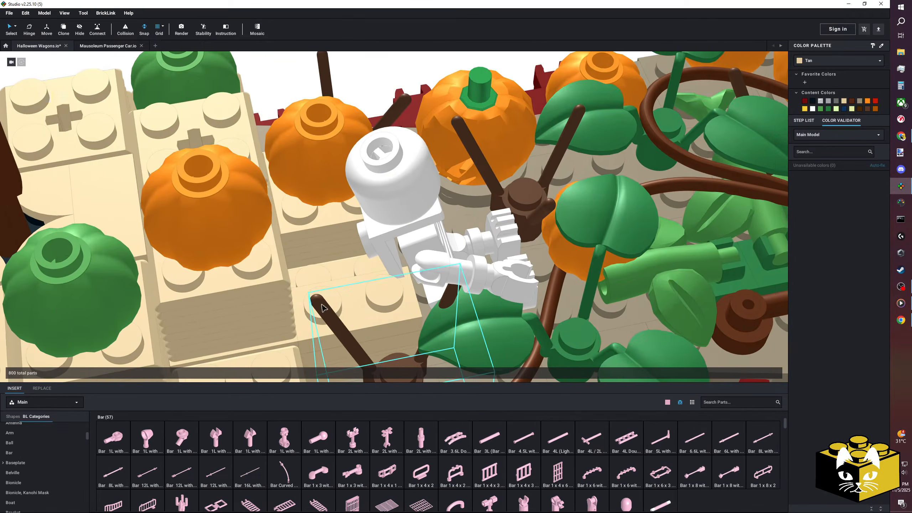
pyautogui.scroll(2, 10, 456)
pyautogui.scroll(3, 14, 455)
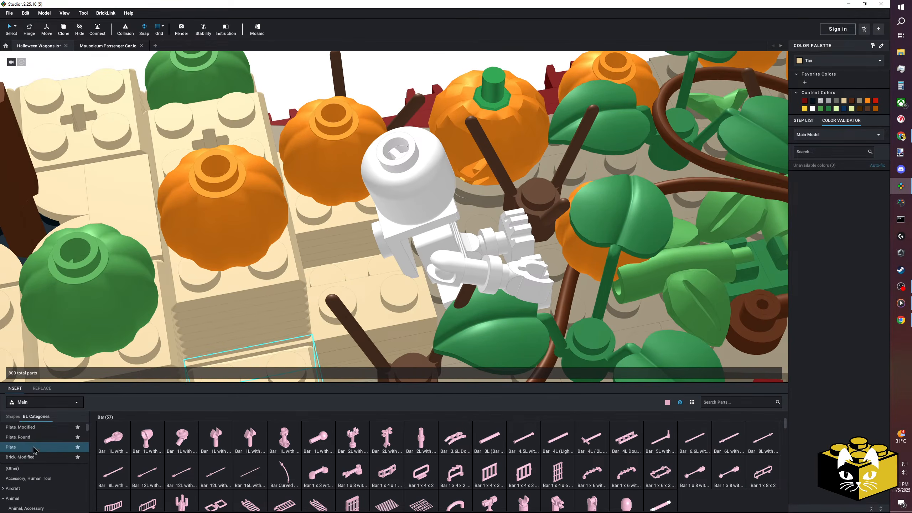
pyautogui.click(36, 437)
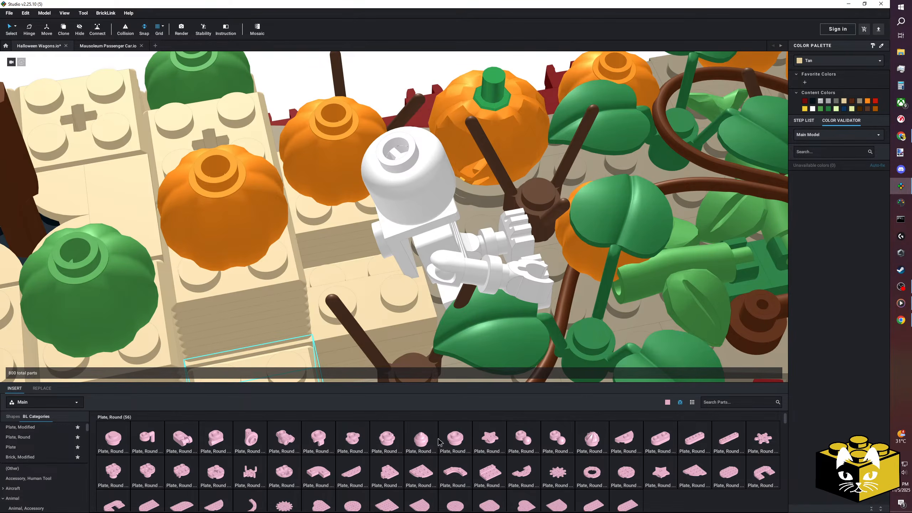
pyautogui.moveTo(449, 441); pyautogui.dragTo(331, 260)
pyautogui.moveTo(327, 269); pyautogui.dragTo(340, 242, button='right')
pyautogui.click(381, 156)
pyautogui.moveTo(382, 156); pyautogui.dragTo(386, 174, button='right')
# Find the Chain parts and place a Chain with Bar Ends upright on the round plate behind the skeleton.
pyautogui.scroll(-4, 52, 473)
pyautogui.scroll(-5, 52, 474)
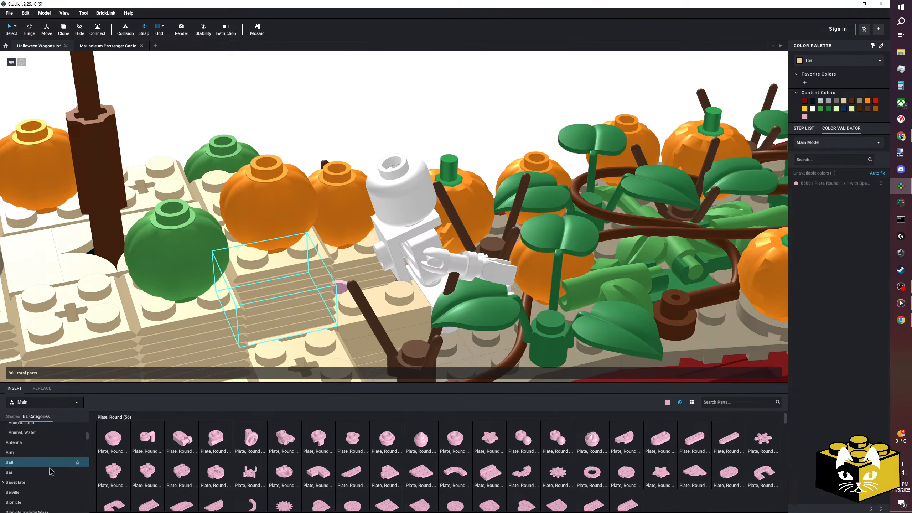
pyautogui.scroll(-3, 50, 471)
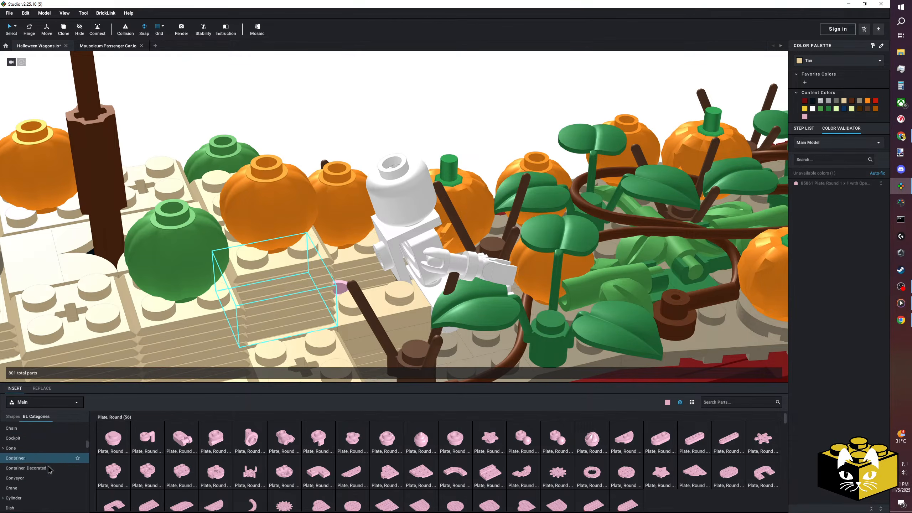
pyautogui.scroll(15, 50, 469)
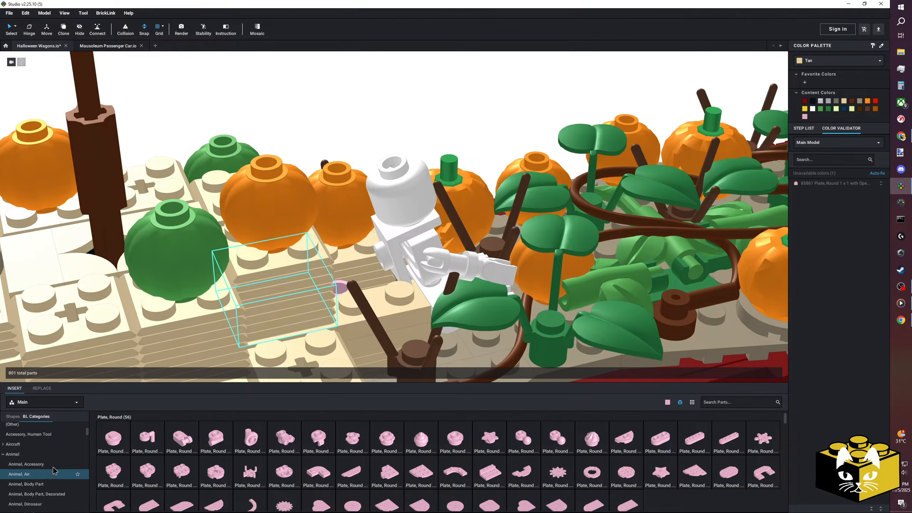
pyautogui.scroll(-8, 45, 469)
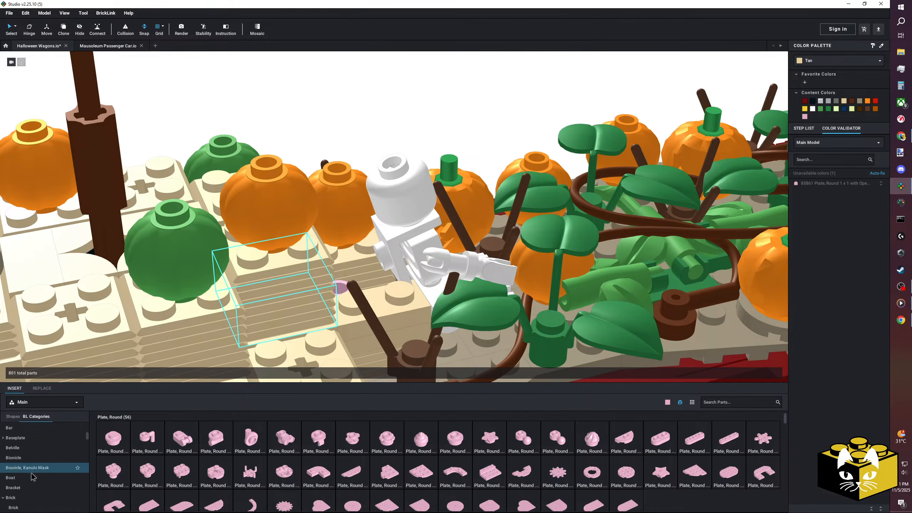
pyautogui.scroll(-2, 32, 476)
pyautogui.scroll(-5, 226, 435)
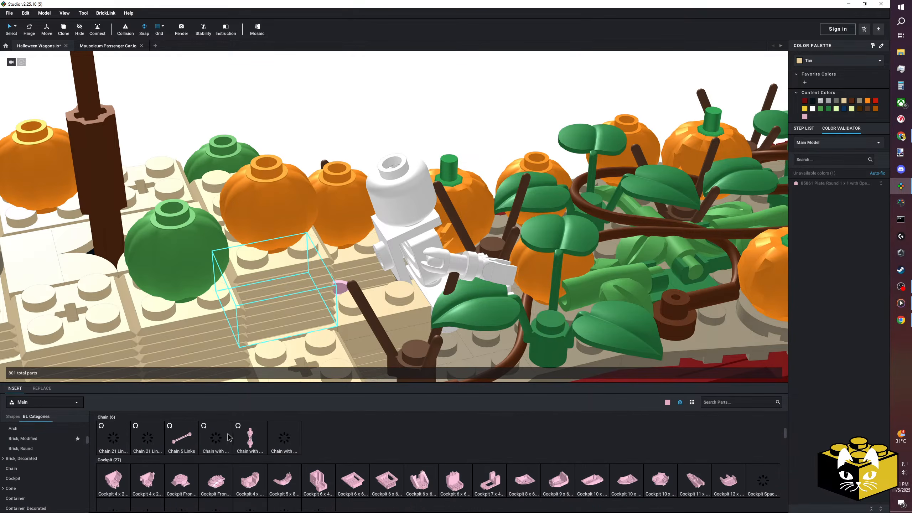
pyautogui.moveTo(250, 444); pyautogui.dragTo(366, 166)
pyautogui.moveTo(366, 165); pyautogui.dragTo(360, 173, button='right')
pyautogui.click(323, 179)
pyautogui.click(339, 222)
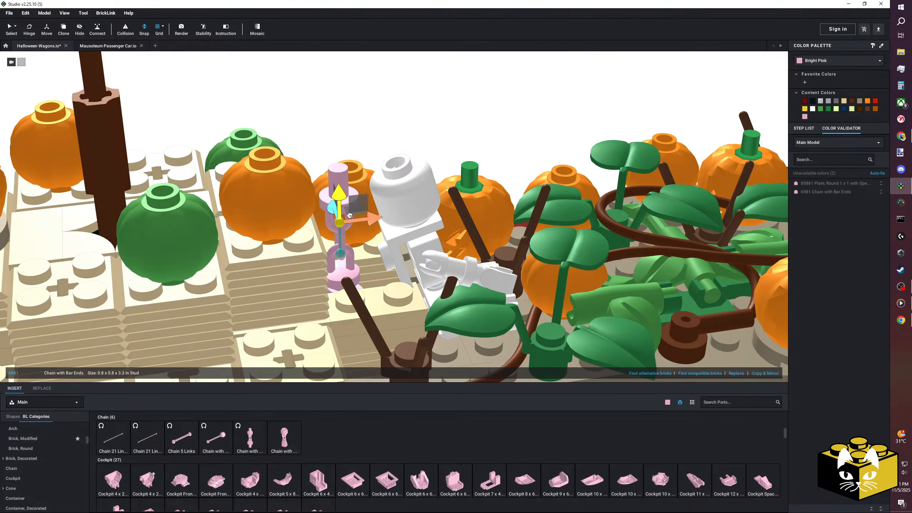
# Try to rotate the Chain with Bar Ends so its free end reaches the skeleton's back.
pyautogui.moveTo(342, 199); pyautogui.dragTo(373, 233)
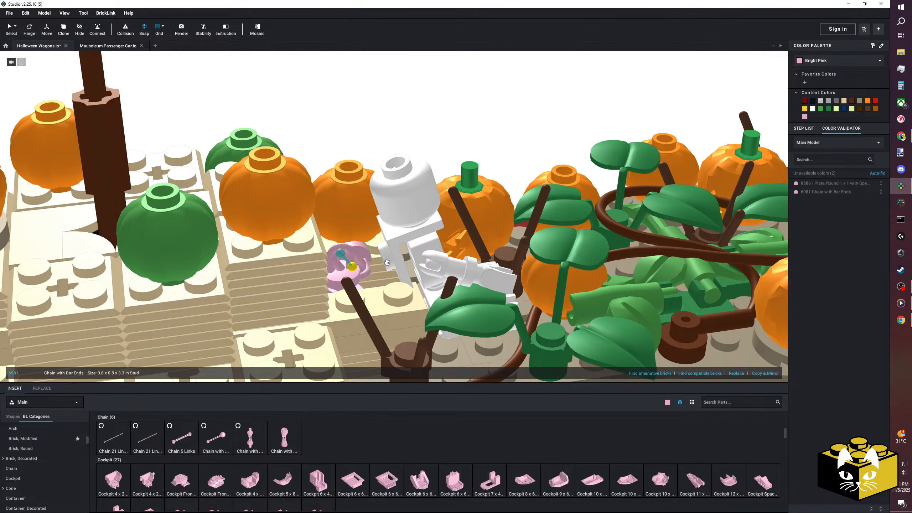
pyautogui.moveTo(392, 244); pyautogui.dragTo(337, 220)
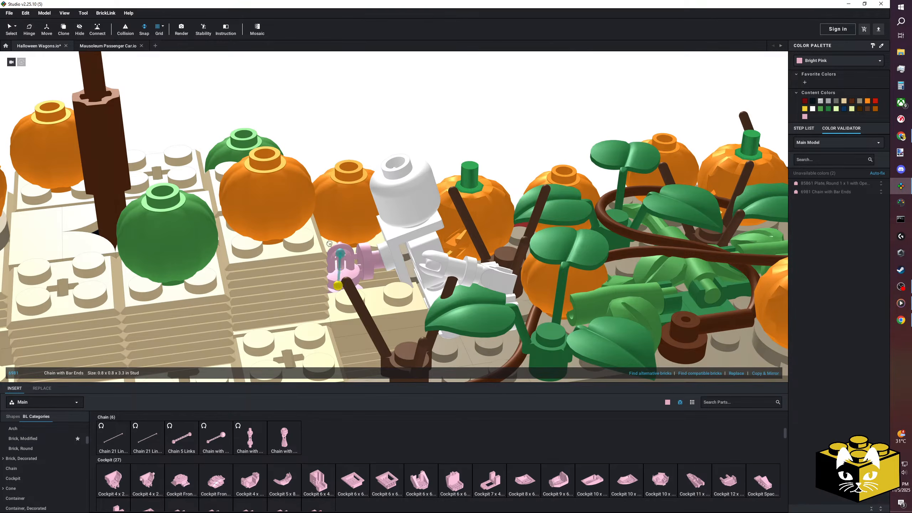
pyautogui.moveTo(384, 262); pyautogui.dragTo(385, 267)
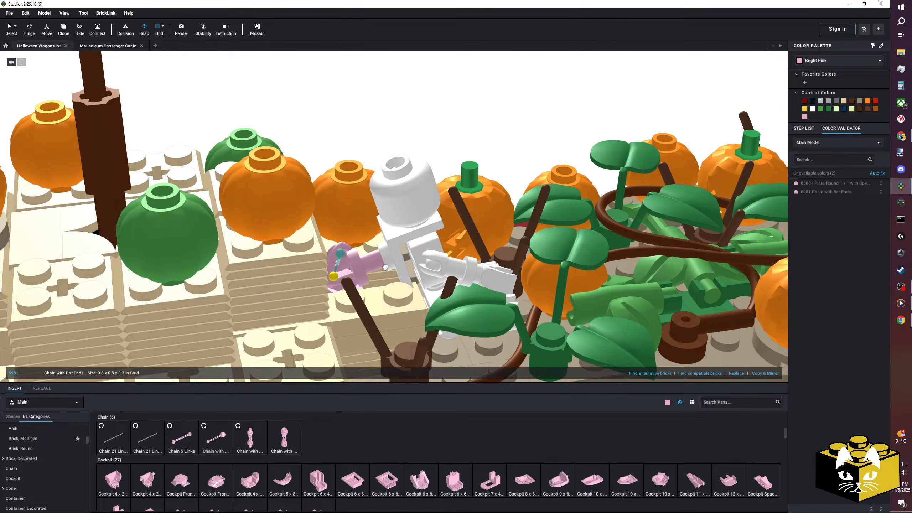
pyautogui.moveTo(374, 265); pyautogui.dragTo(441, 149, button='right')
# Delete the pink chain and the round plate behind the skeleton.
pyautogui.moveTo(470, 104); pyautogui.dragTo(435, 114, button='right')
pyautogui.click(284, 72)
pyautogui.moveTo(284, 72); pyautogui.dragTo(355, 226, button='right')
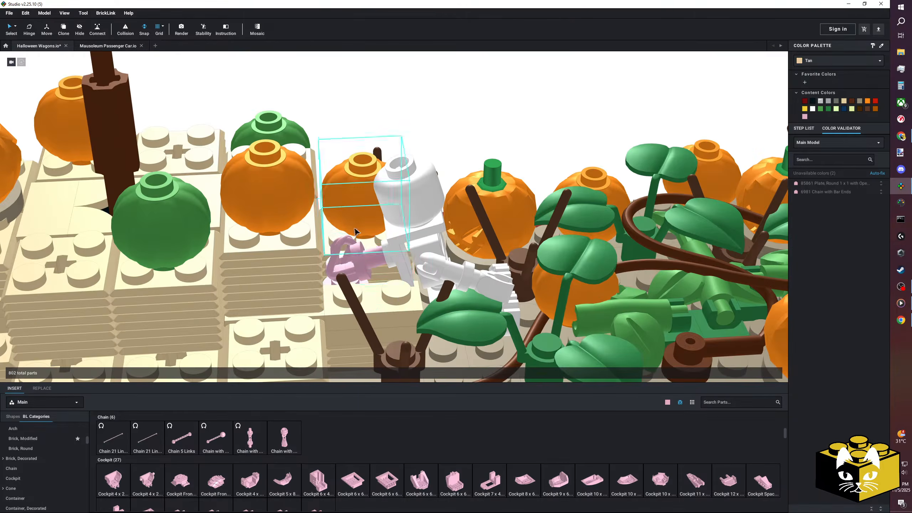
pyautogui.press('Delete')
pyautogui.moveTo(357, 264)
pyautogui.mouseDown(button='right')
pyautogui.moveTo(370, 237)
pyautogui.moveTo(352, 253)
pyautogui.mouseUp(button='right')
pyautogui.click(353, 262)
pyautogui.press('Delete')
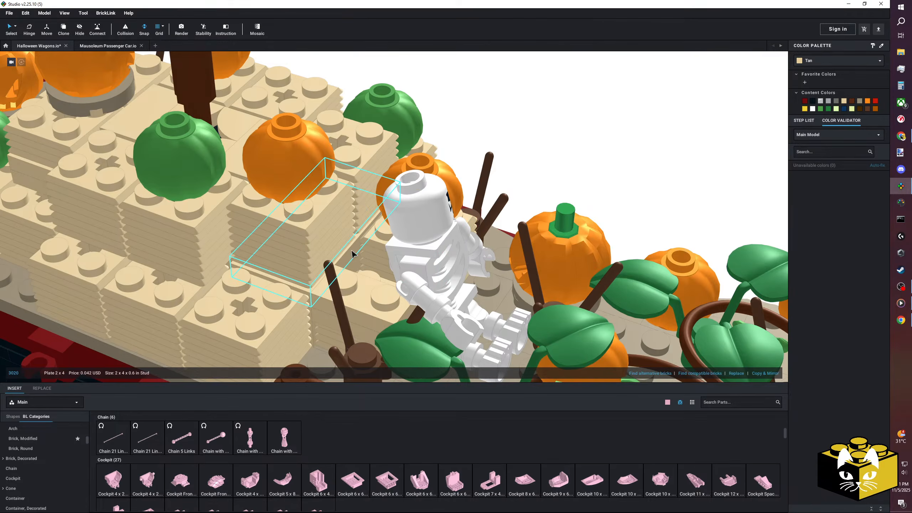
# Delete the Plate 2 x 4 behind the skeleton and move the hay bales carrying the orange pumpkin off the wagon.
pyautogui.press('Delete')
pyautogui.scroll(8, 54, 443)
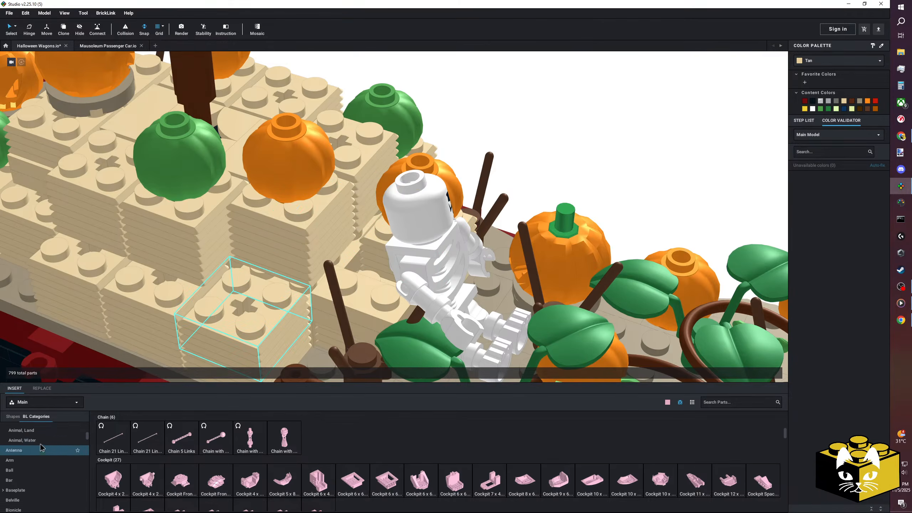
pyautogui.click(305, 217)
pyautogui.keyDown('ctrl'); pyautogui.click(281, 274); pyautogui.keyUp('ctrl')
pyautogui.keyDown('ctrl'); pyautogui.click(305, 169); pyautogui.keyUp('ctrl')
pyautogui.keyDown('ctrl'); pyautogui.click(361, 142); pyautogui.keyUp('ctrl')
pyautogui.keyDown('ctrl'); pyautogui.click(357, 224); pyautogui.keyUp('ctrl')
pyautogui.moveTo(336, 237); pyautogui.dragTo(532, 110)
pyautogui.click(668, 160)
# Try a Plate, Modified 1 x 1 with Open O Clip (Horizontal Grip) behind the skeleton and undo its placement.
pyautogui.scroll(2, 45, 450)
pyautogui.scroll(-5, 44, 450)
pyautogui.scroll(5, 46, 451)
pyautogui.click(20, 427)
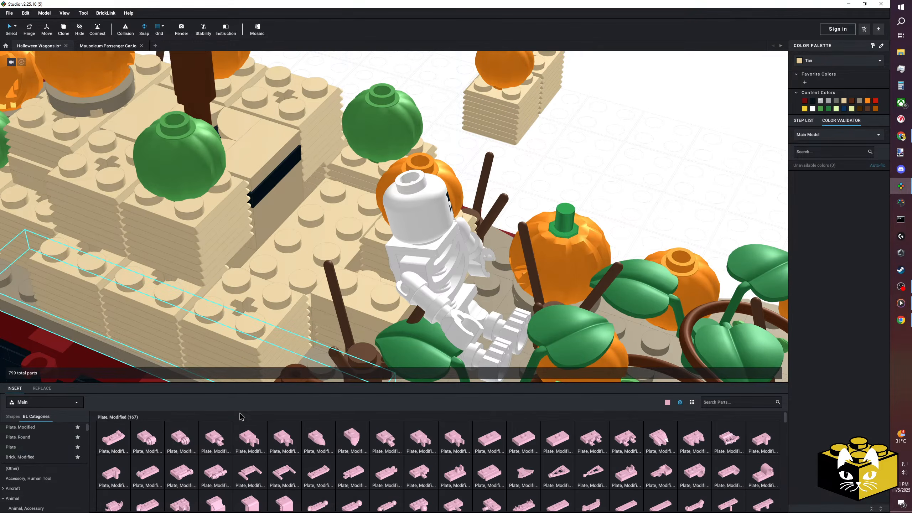
pyautogui.moveTo(286, 353); pyautogui.dragTo(340, 253)
pyautogui.moveTo(343, 255); pyautogui.dragTo(354, 246, button='right')
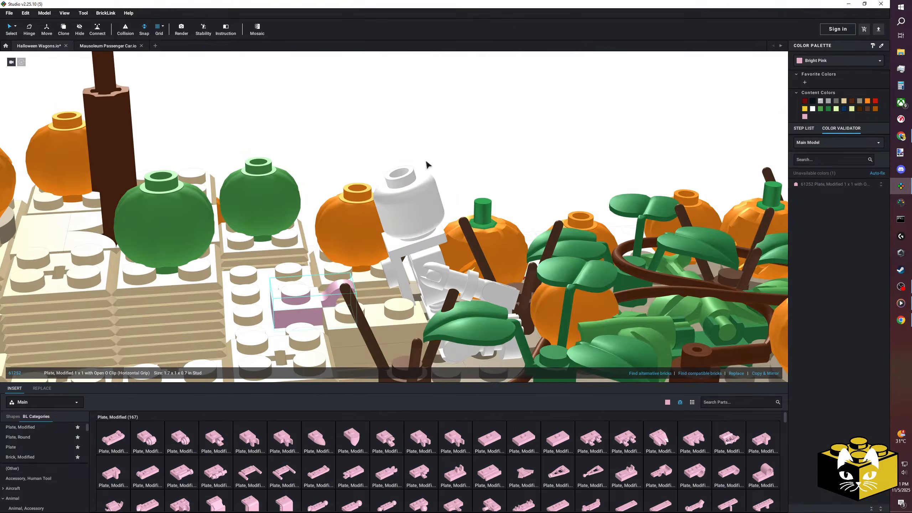
pyautogui.moveTo(425, 164); pyautogui.dragTo(436, 168, button='right')
pyautogui.scroll(-3, 59, 469)
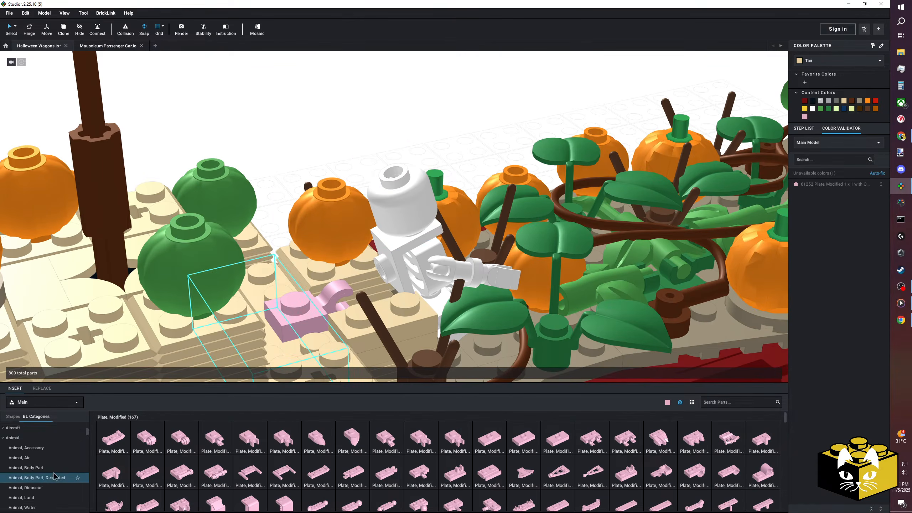
pyautogui.hotkey('ctrl', 'z')
# Attach a Tile, Modified 1 x 1 with Open O Clip to the skeleton's back and recolor it Tan.
pyautogui.scroll(-2, 59, 471)
pyautogui.scroll(-15, 54, 465)
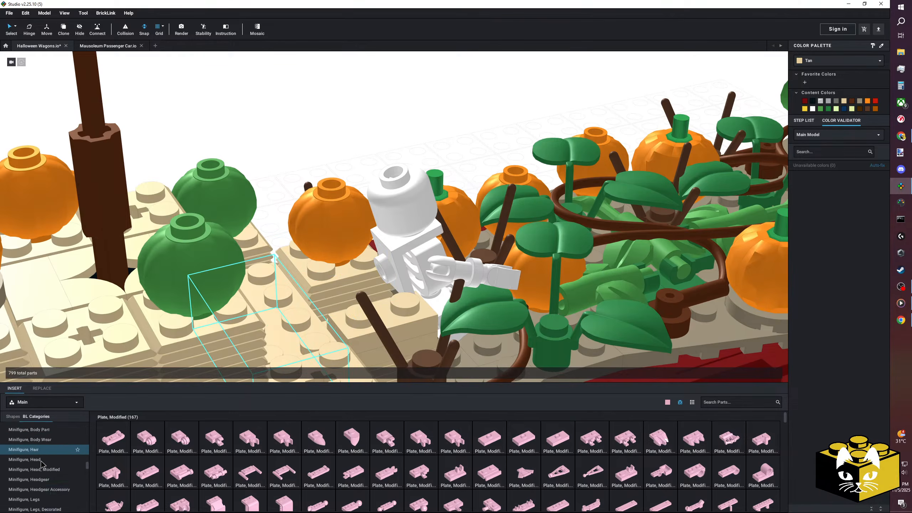
pyautogui.scroll(-5, 39, 456)
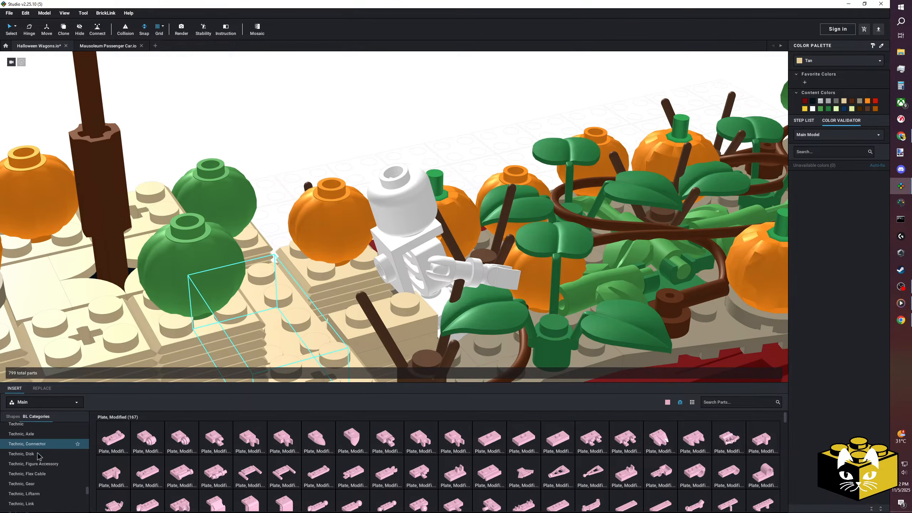
pyautogui.click(22, 472)
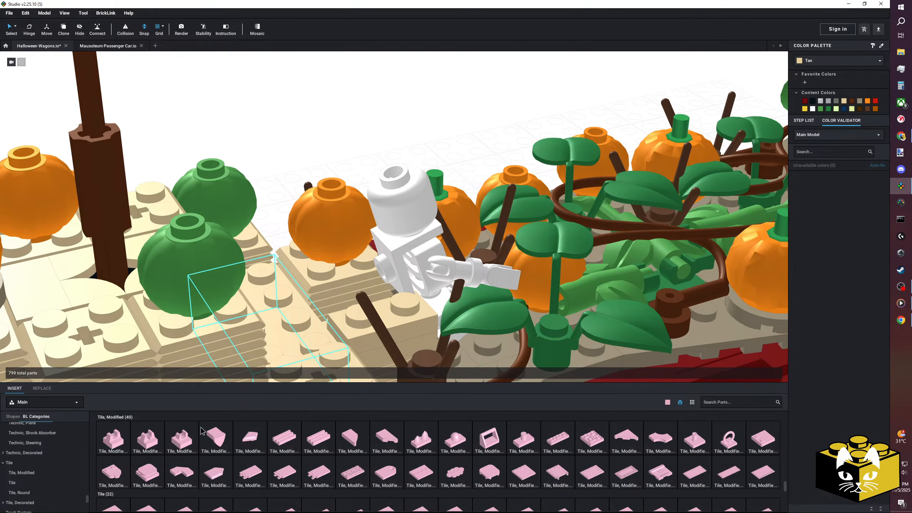
pyautogui.click(181, 442)
pyautogui.click(366, 273)
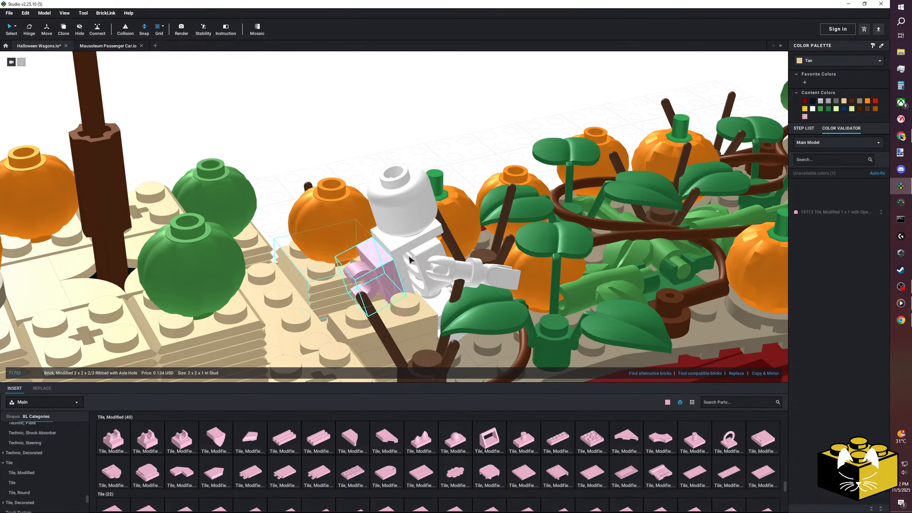
pyautogui.click(844, 101)
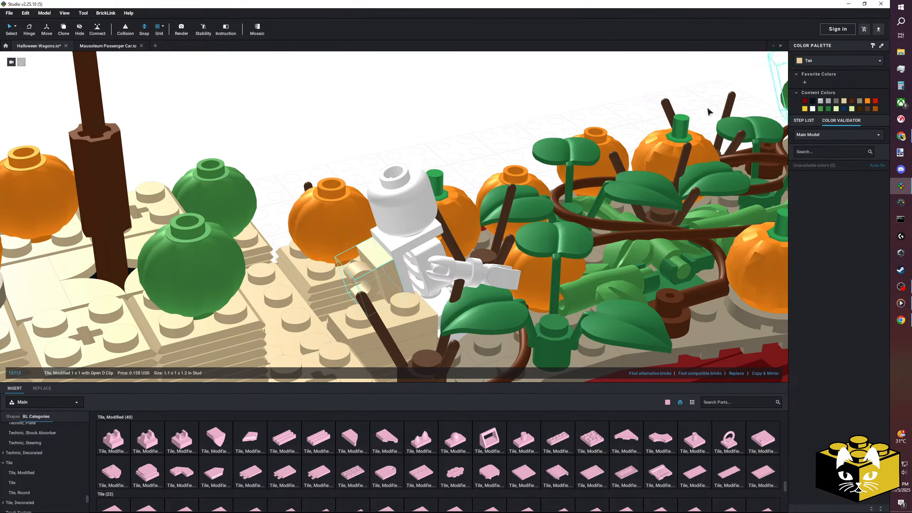
# Add a Plate, Round 1 x 1 with Bar Handle behind the skeleton, with its bar in the tan clip tile.
pyautogui.scroll(10, 45, 456)
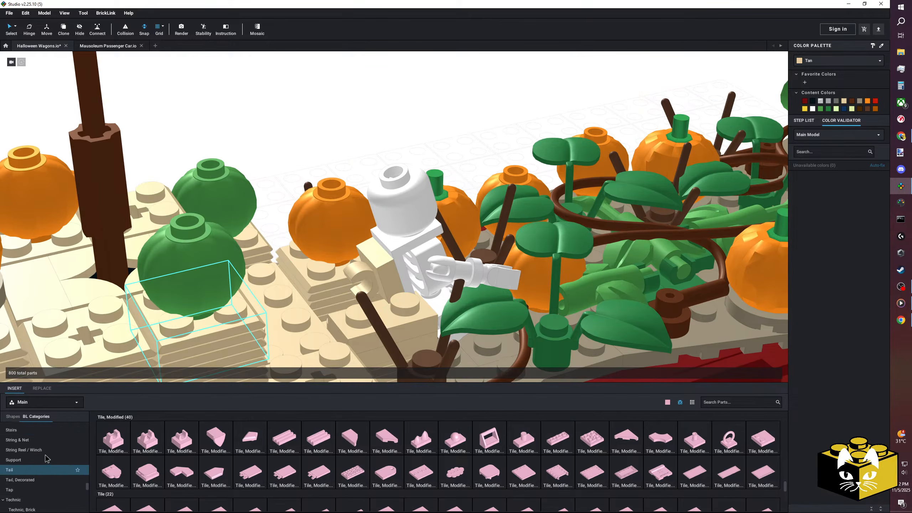
pyautogui.scroll(5, 45, 460)
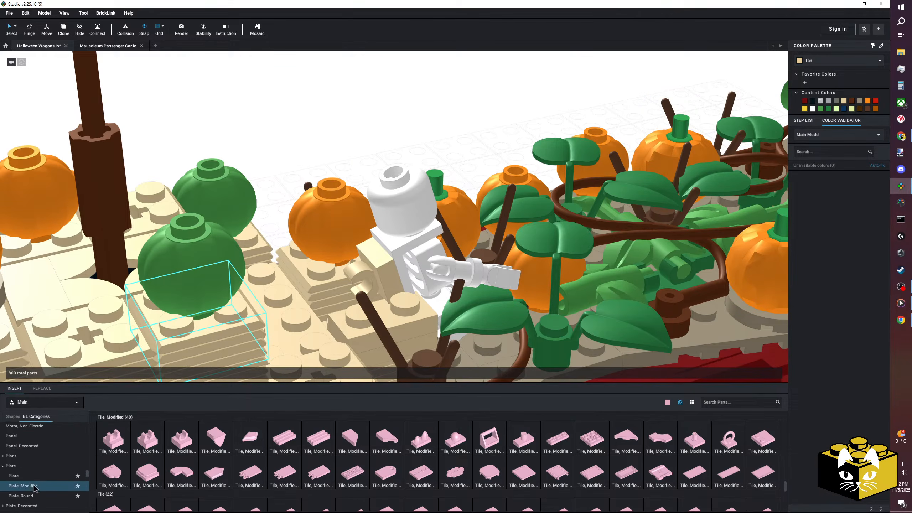
pyautogui.click(23, 486)
pyautogui.click(20, 496)
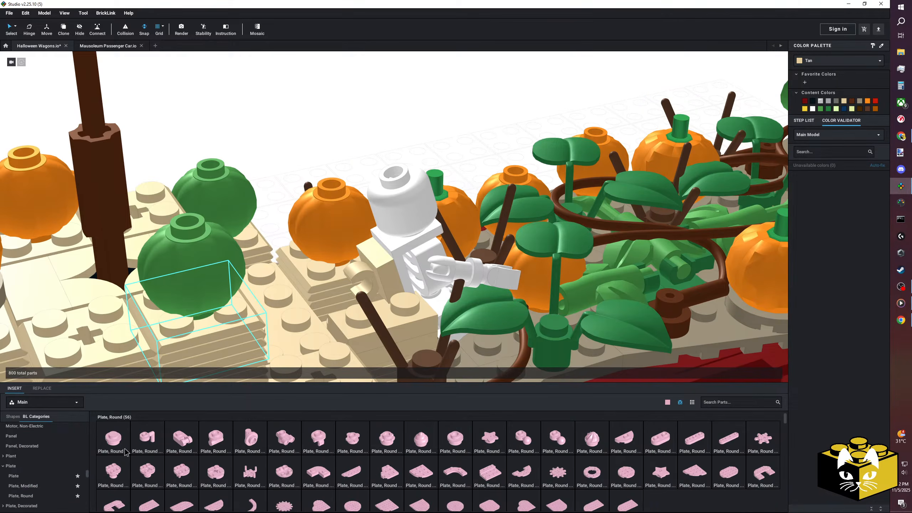
pyautogui.click(190, 443)
pyautogui.moveTo(317, 282)
pyautogui.mouseDown(button='right')
pyautogui.moveTo(315, 271)
pyautogui.moveTo(315, 292)
pyautogui.mouseUp(button='right')
# Add a Plate 1 x 1 beneath the round plate with bar handle on the hay bale.
pyautogui.click(14, 475)
pyautogui.click(113, 438)
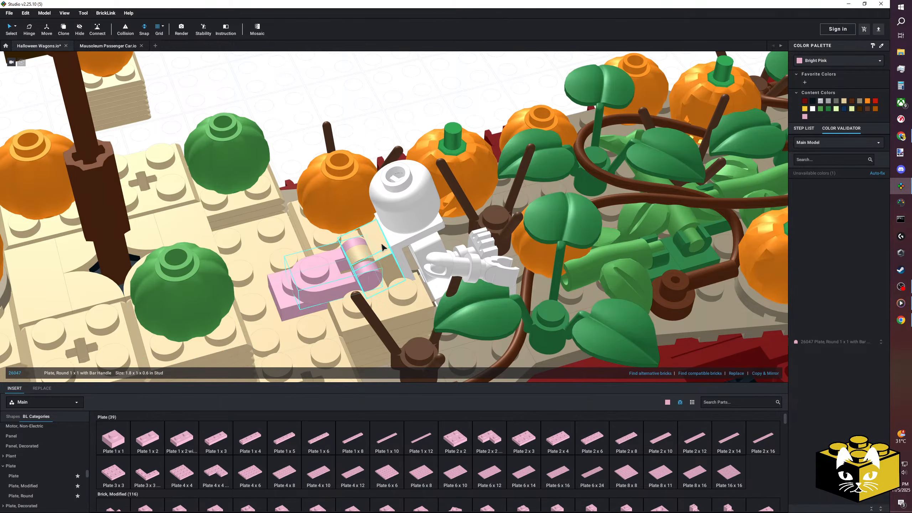
pyautogui.moveTo(432, 248); pyautogui.dragTo(428, 251, button='right')
# Select all parts of the skeleton and move it off the wagon, leaving the clip assembly in place.
pyautogui.keyDown('ctrl'); pyautogui.click(382, 295); pyautogui.keyUp('ctrl')
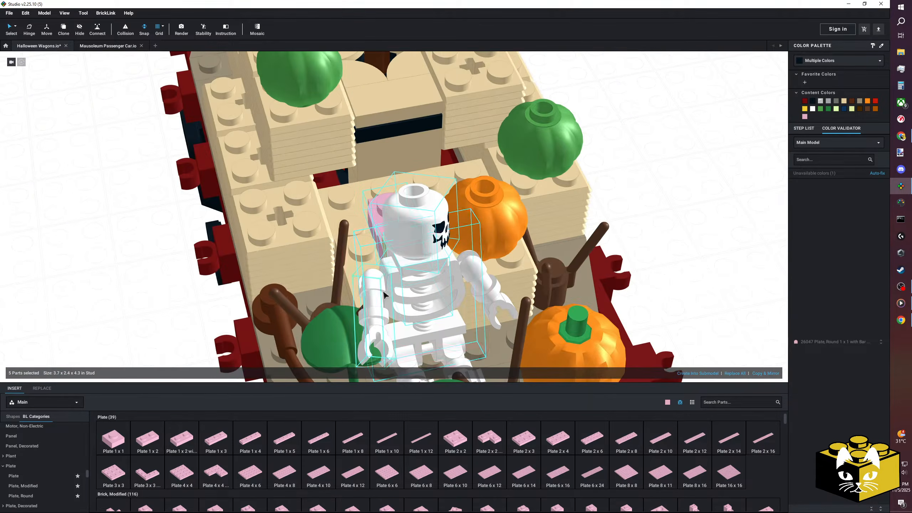
pyautogui.keyDown('ctrl'); pyautogui.click(452, 355); pyautogui.keyUp('ctrl')
pyautogui.keyDown('ctrl'); pyautogui.click(410, 365); pyautogui.keyUp('ctrl')
pyautogui.moveTo(410, 364); pyautogui.dragTo(435, 331, button='right')
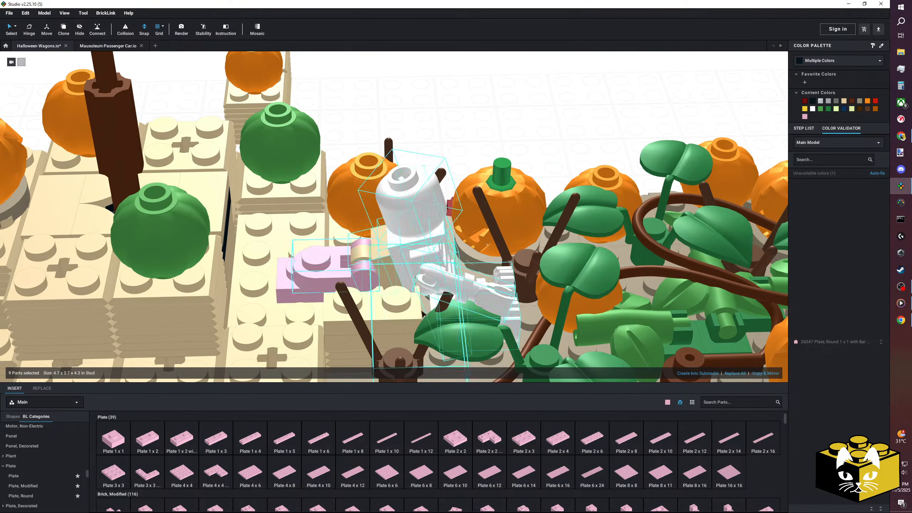
pyautogui.moveTo(316, 272); pyautogui.dragTo(302, 269)
pyautogui.click(427, 119)
pyautogui.moveTo(427, 119); pyautogui.dragTo(409, 250, button='right')
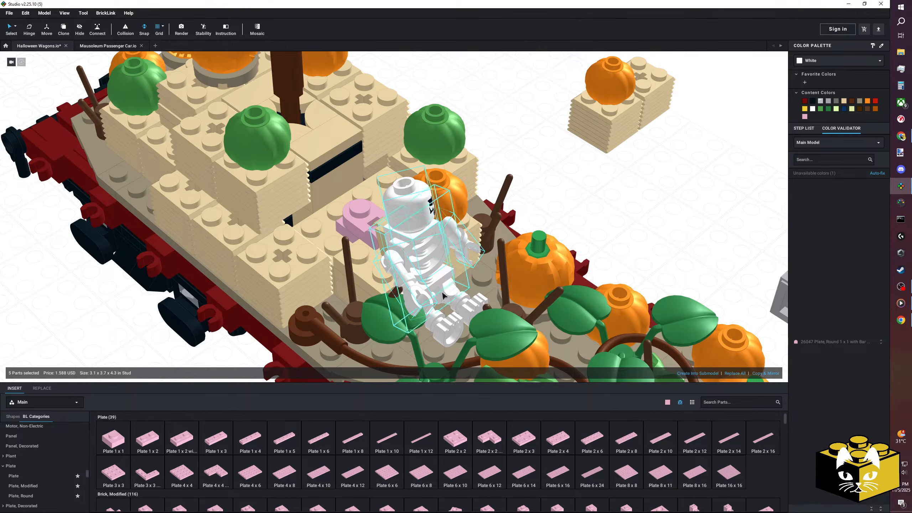
pyautogui.keyDown('ctrl'); pyautogui.click(453, 304); pyautogui.keyUp('ctrl')
pyautogui.moveTo(434, 276); pyautogui.dragTo(626, 180)
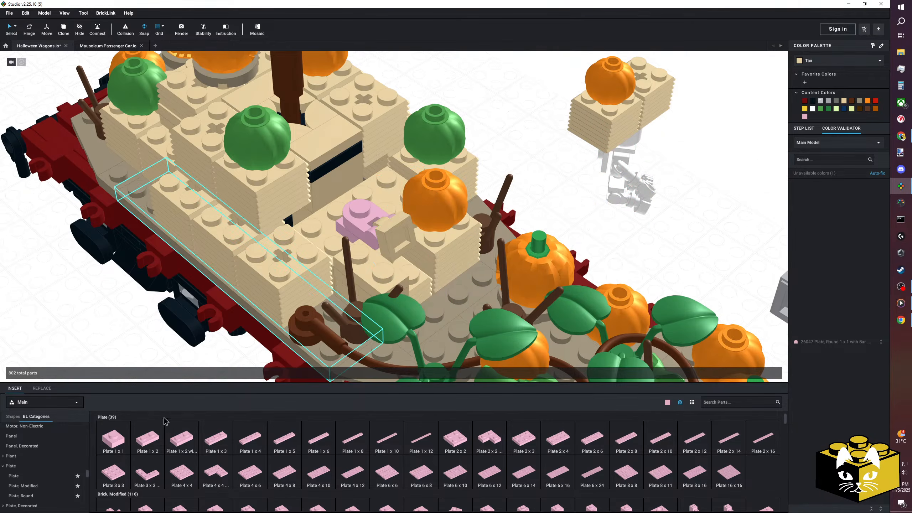
# Attach a Plate 1 x 1 to the flat face of the tan clip tile.
pyautogui.moveTo(197, 376); pyautogui.dragTo(552, 165)
pyautogui.moveTo(419, 231); pyautogui.dragTo(415, 240)
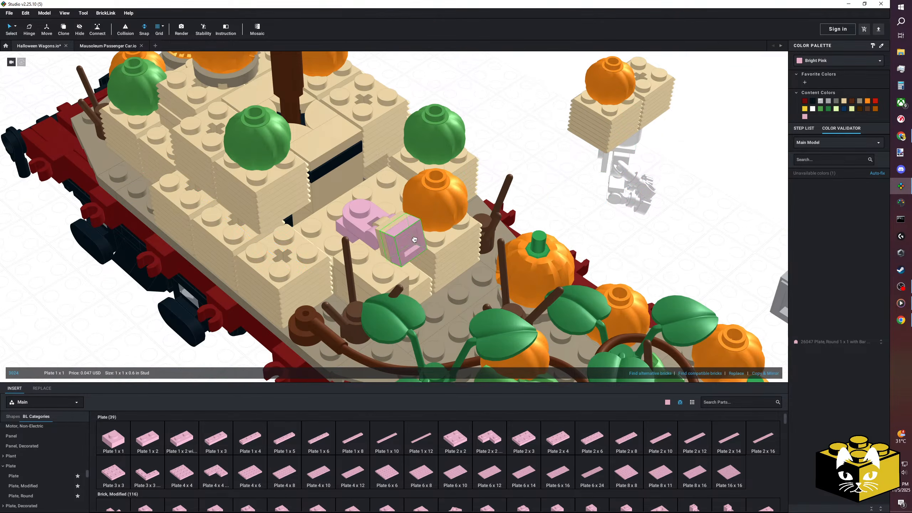
# Select all parts of the skeleton and attach it to the Plate 1 x 1 of the clip assembly on the wagon.
pyautogui.moveTo(666, 215); pyautogui.dragTo(543, 263, button='right')
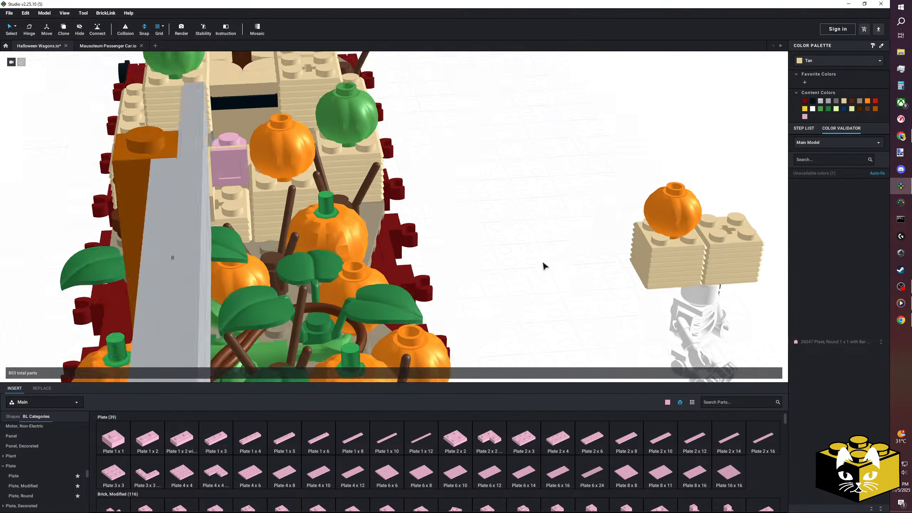
pyautogui.moveTo(623, 332); pyautogui.dragTo(530, 265, button='middle')
pyautogui.moveTo(571, 347); pyautogui.dragTo(677, 260)
pyautogui.moveTo(676, 227); pyautogui.dragTo(675, 227)
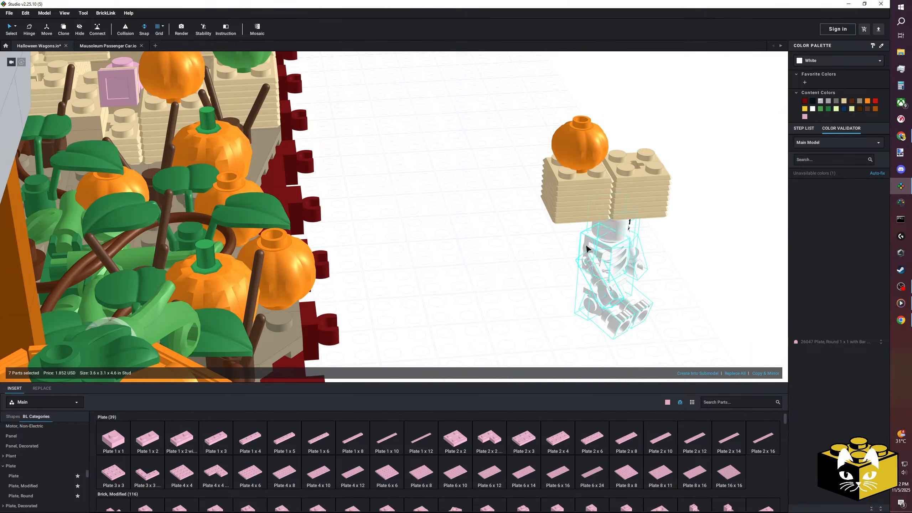
pyautogui.moveTo(588, 249); pyautogui.dragTo(432, 249)
pyautogui.moveTo(433, 249); pyautogui.dragTo(462, 274, button='right')
pyautogui.moveTo(462, 275); pyautogui.dragTo(321, 228)
pyautogui.click(486, 140)
pyautogui.moveTo(486, 141); pyautogui.dragTo(506, 123, button='right')
# Recolor the three Bright Pink parts of the clip assembly behind the skeleton to Tan.
pyautogui.scroll(5, 495, 122)
pyautogui.scroll(-5, 499, 116)
pyautogui.moveTo(434, 83); pyautogui.dragTo(386, 101, button='right')
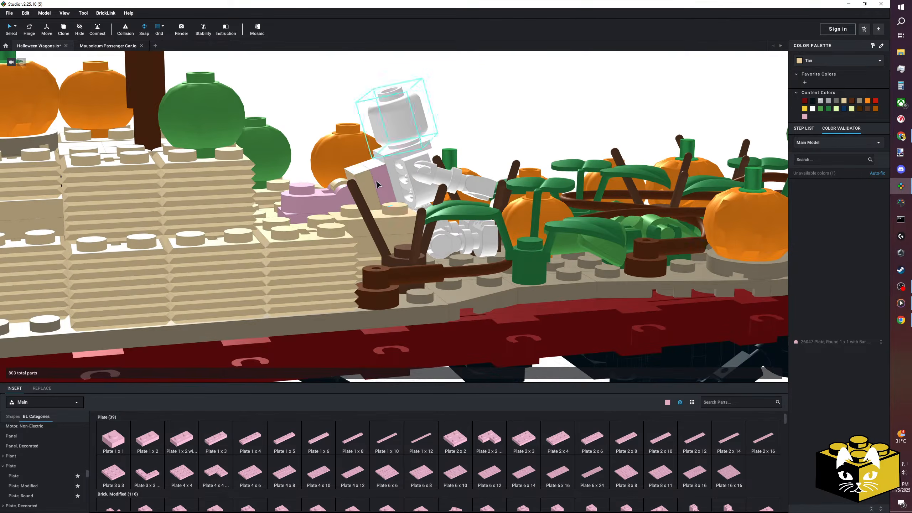
pyautogui.click(312, 203)
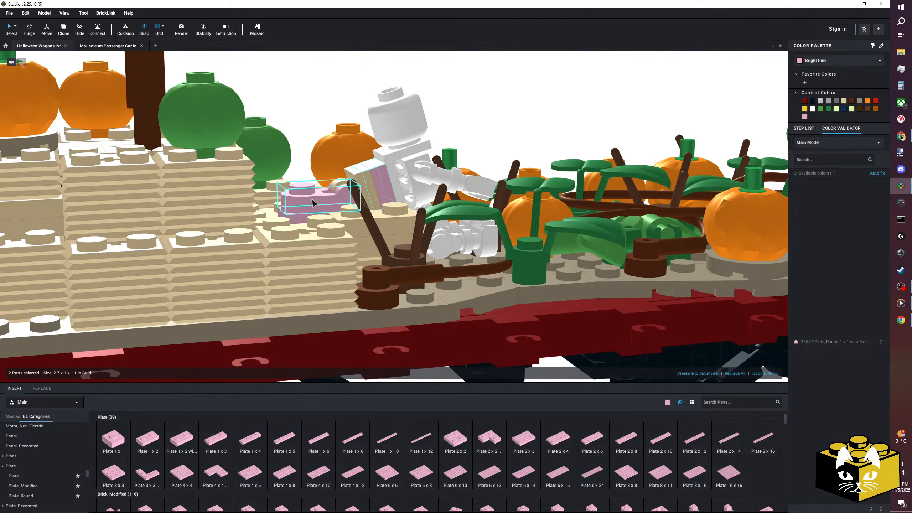
pyautogui.click(843, 101)
pyautogui.click(539, 120)
pyautogui.moveTo(537, 120); pyautogui.dragTo(531, 132, button='right')
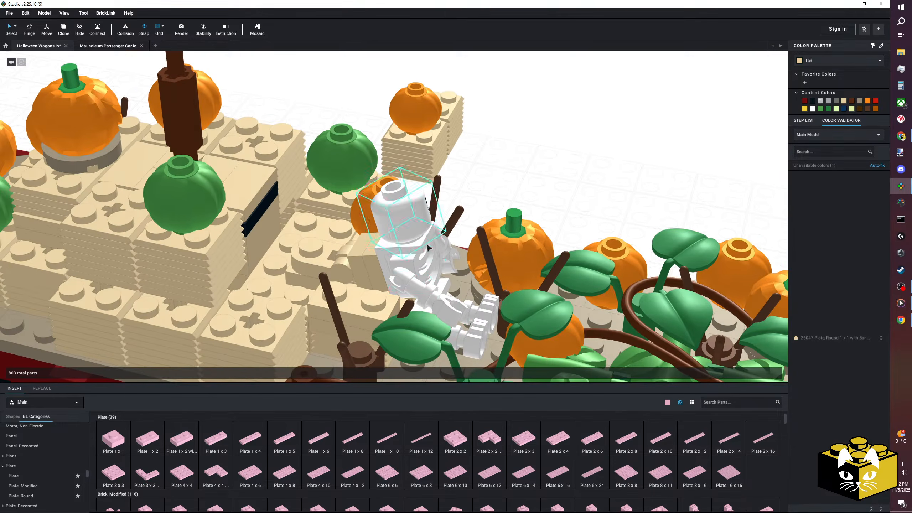
# Place a Plate 2 x 2 and a Plate 2 x 2 Corner around the clip assembly, and delete the spare hay bale's lower brick under the pumpkin.
pyautogui.moveTo(454, 440); pyautogui.dragTo(317, 224)
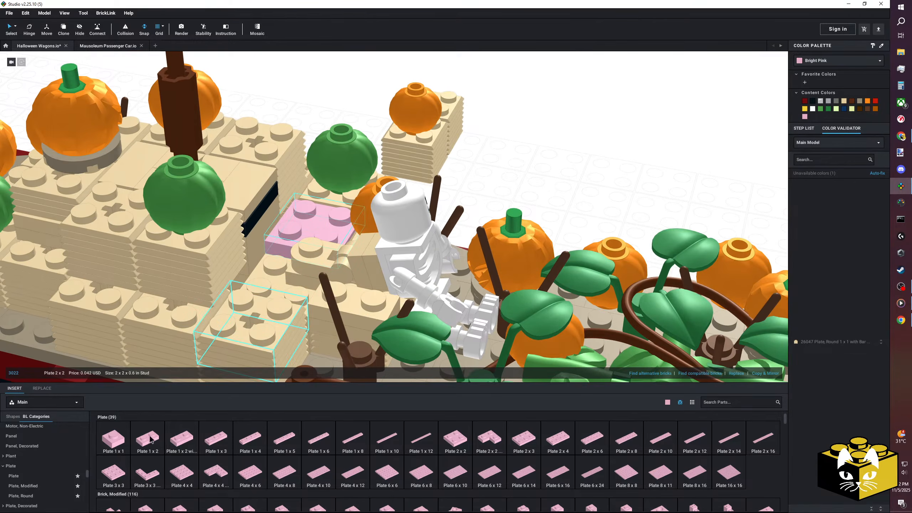
pyautogui.moveTo(357, 323); pyautogui.dragTo(275, 285)
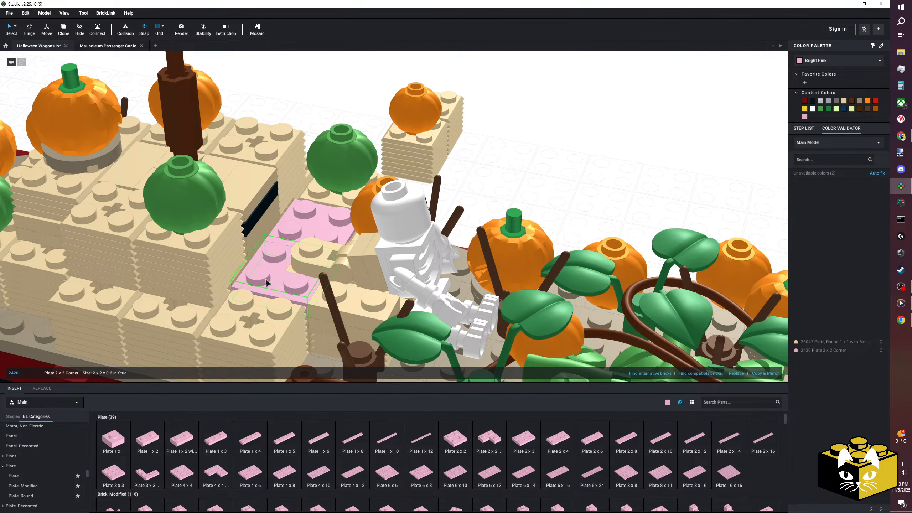
pyautogui.click(426, 173)
pyautogui.press('Delete')
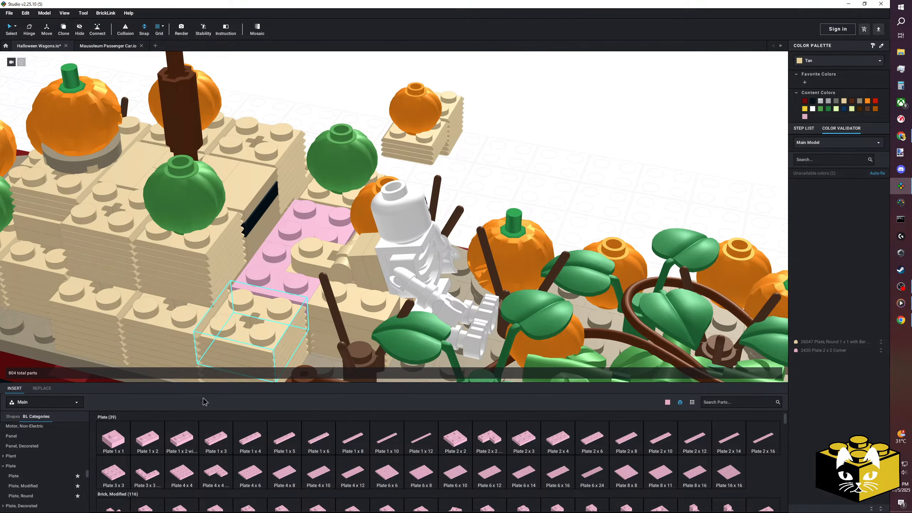
# Replace the Plate 2 x 2 Corner behind the skeleton with a Plate 1 x 1.
pyautogui.click(301, 293)
pyautogui.press('Delete')
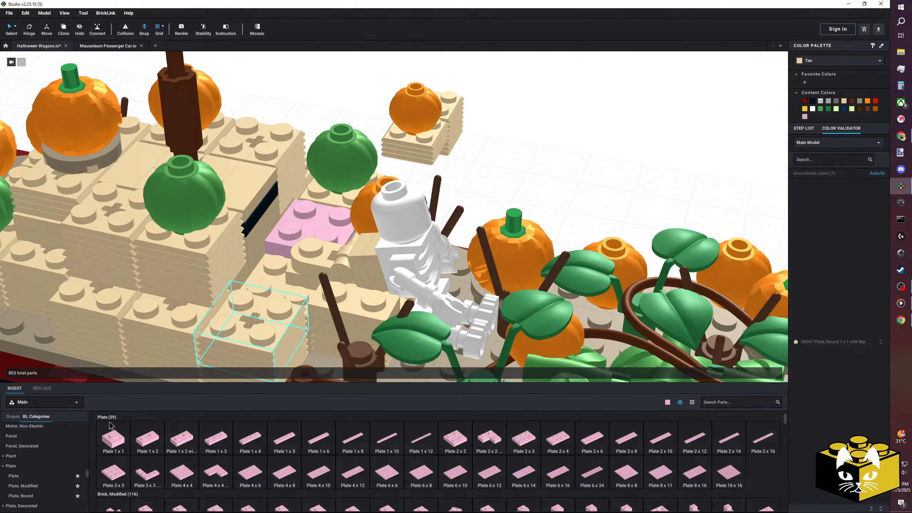
pyautogui.hotkey('ctrl', 'z')
# Add a Brick, Modified 1 x 2 with Grille on the hay bales beside the clip assembly.
pyautogui.scroll(-3, 88, 479)
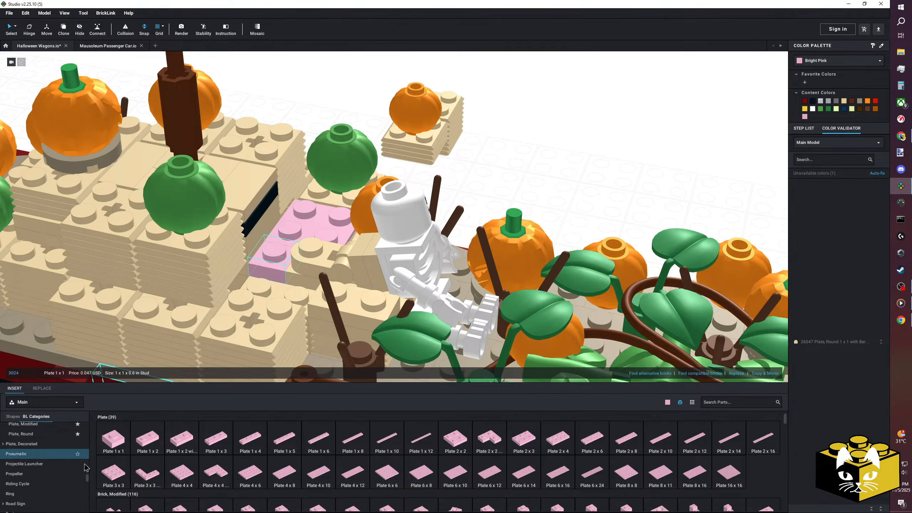
pyautogui.scroll(15, 54, 466)
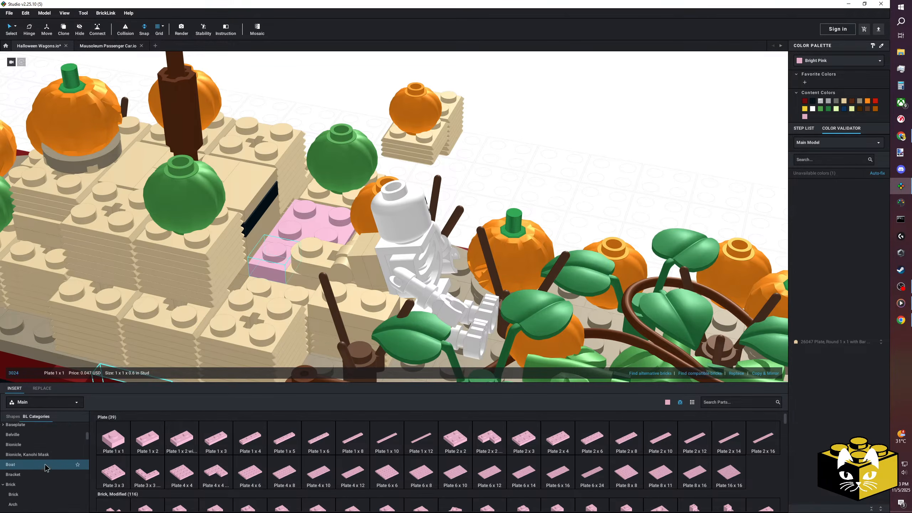
pyautogui.click(38, 460)
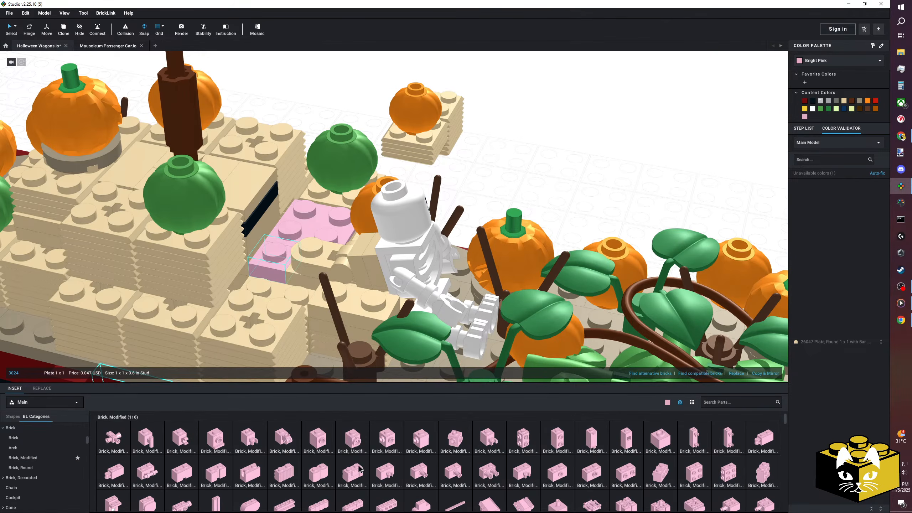
pyautogui.scroll(-1, 360, 468)
pyautogui.moveTo(301, 419); pyautogui.dragTo(282, 272)
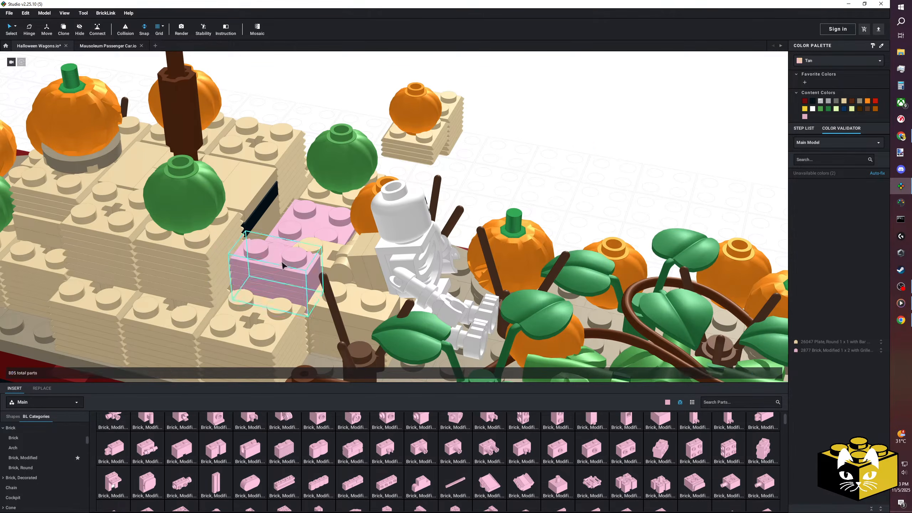
# Fill the remaining gap with a Plate 1 x 1 and a Plate 1 x 2, and set the spare hay bale with its pumpkin on top.
pyautogui.moveTo(546, 210); pyautogui.dragTo(513, 226, button='right')
pyautogui.scroll(5, 60, 457)
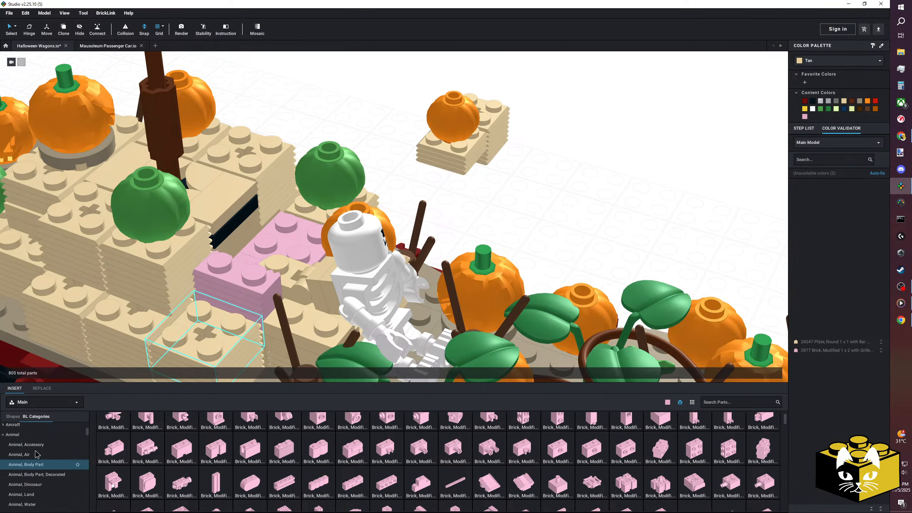
pyautogui.scroll(3, 43, 452)
pyautogui.click(82, 446)
pyautogui.moveTo(230, 326); pyautogui.dragTo(248, 253)
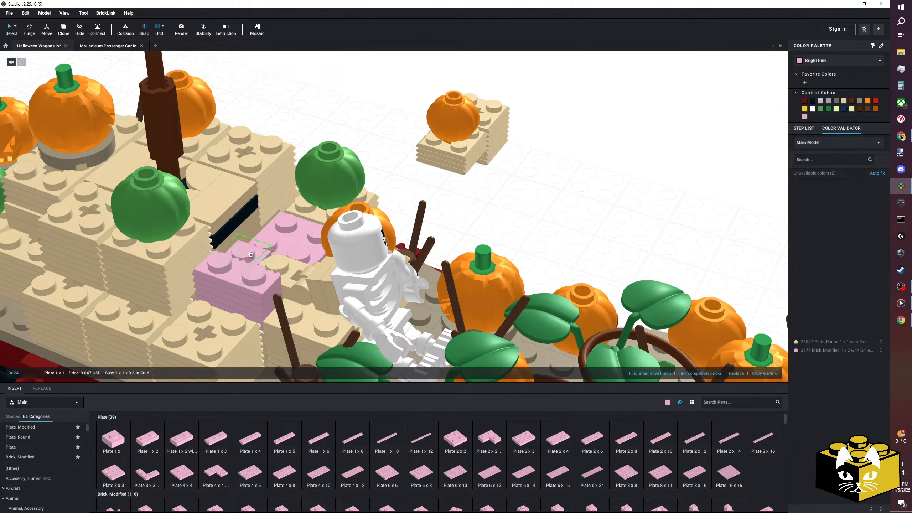
pyautogui.moveTo(147, 438); pyautogui.dragTo(258, 252)
pyautogui.moveTo(462, 136); pyautogui.dragTo(247, 201)
# Select all Bright Pink parts by color, recolor them Tan, and restore the normal selection mode.
pyautogui.click(16, 26)
pyautogui.click(29, 37)
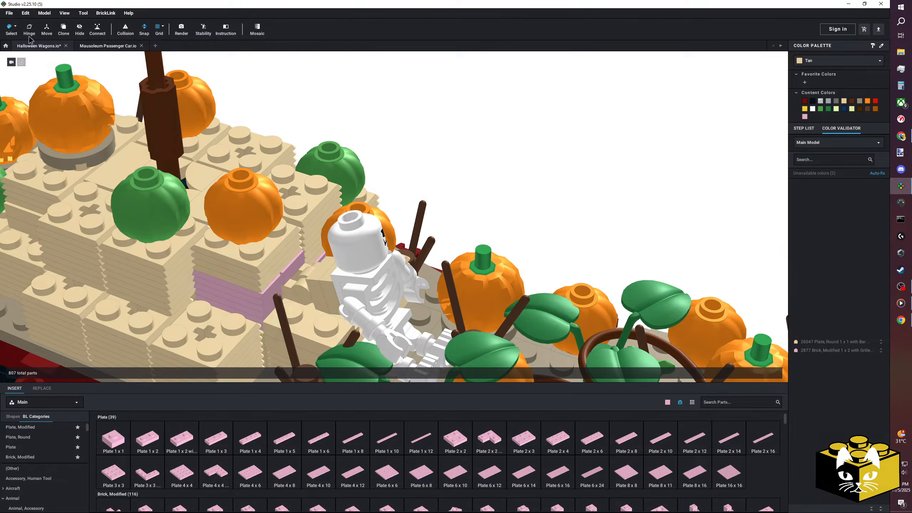
pyautogui.click(842, 102)
pyautogui.click(556, 164)
pyautogui.scroll(-6, 557, 165)
pyautogui.moveTo(530, 167); pyautogui.dragTo(487, 157, button='right')
pyautogui.scroll(-5, 424, 286)
pyautogui.moveTo(424, 286); pyautogui.dragTo(440, 290, button='right')
pyautogui.scroll(5, 348, 198)
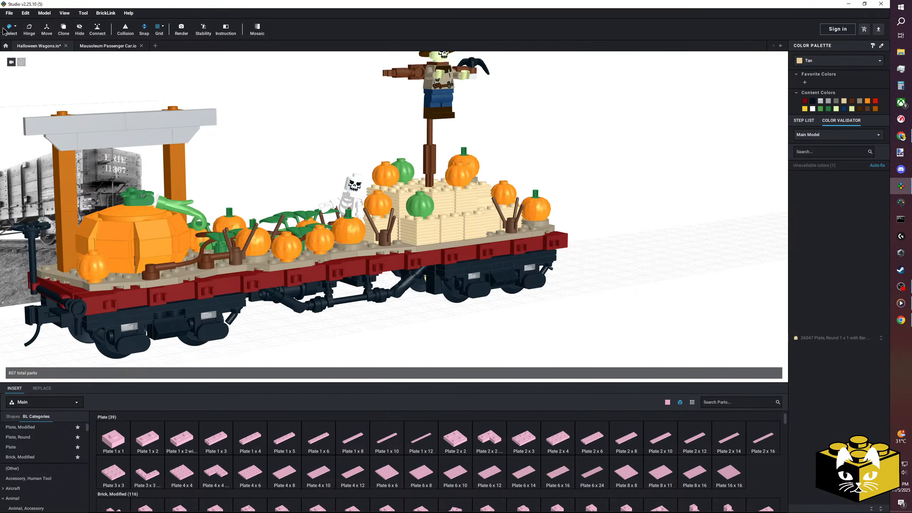
pyautogui.click(15, 28)
pyautogui.click(15, 30)
pyautogui.scroll(6, 325, 145)
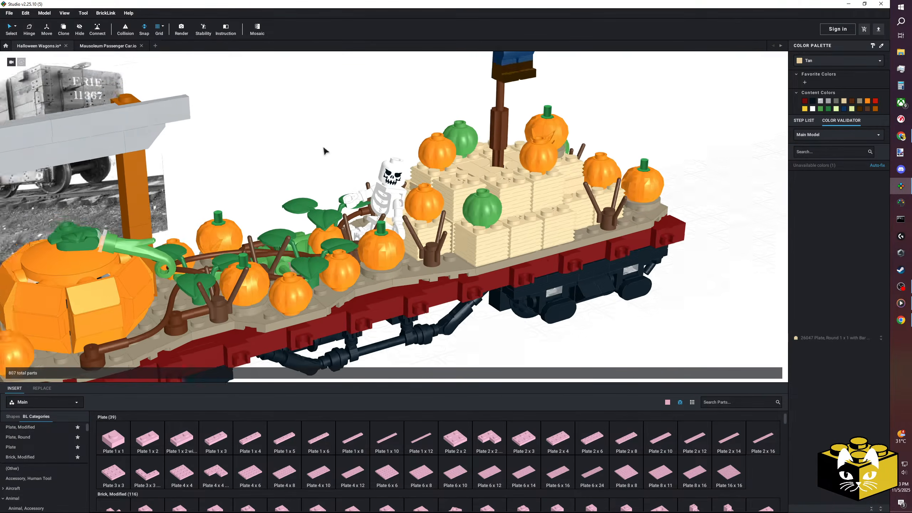
# Add a Bird, Small from the Animal, Air parts on top of the giant pumpkin's stem leaves.
pyautogui.scroll(-2, 27, 477)
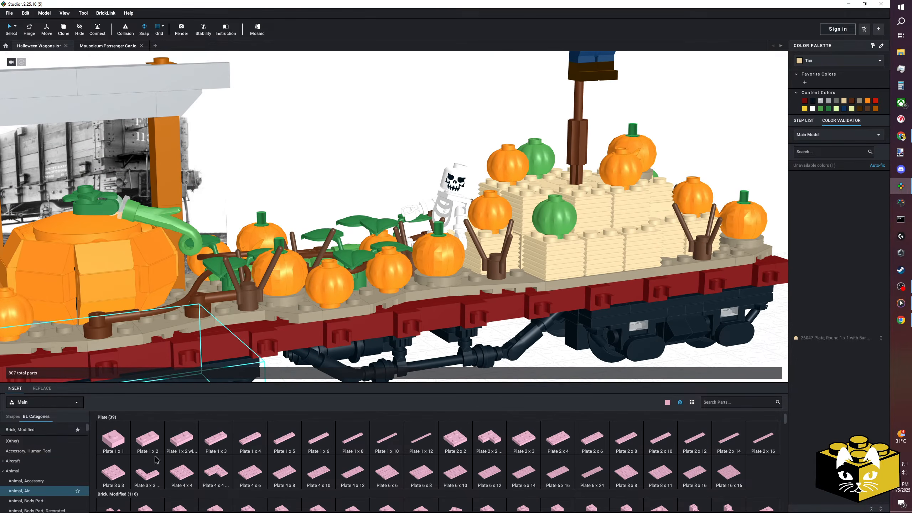
pyautogui.click(22, 490)
pyautogui.moveTo(305, 343); pyautogui.dragTo(286, 250)
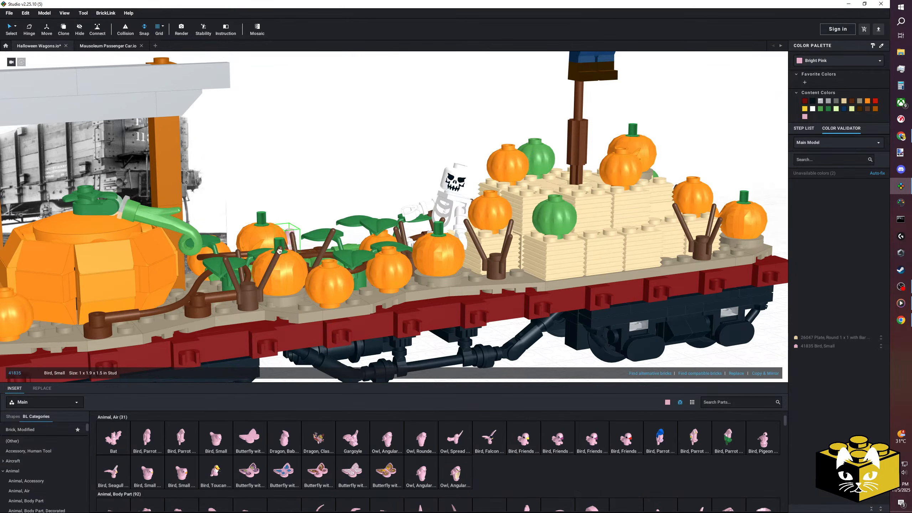
pyautogui.moveTo(226, 257); pyautogui.dragTo(317, 313, button='right')
pyautogui.moveTo(305, 313); pyautogui.dragTo(102, 218)
pyautogui.moveTo(98, 221); pyautogui.dragTo(135, 248, button='right')
# Place a second Bird, Small on the hay bales and recolor both birds Black.
pyautogui.scroll(-3, 135, 249)
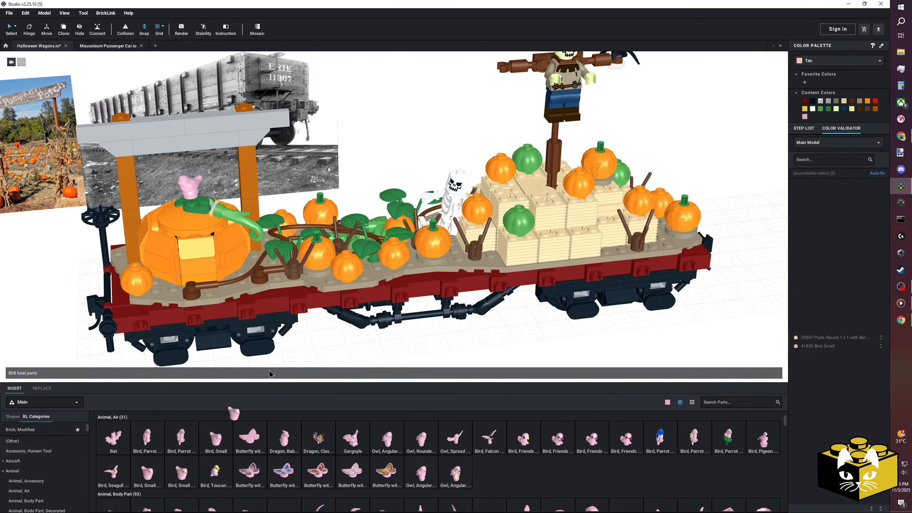
pyautogui.moveTo(520, 205); pyautogui.dragTo(525, 195)
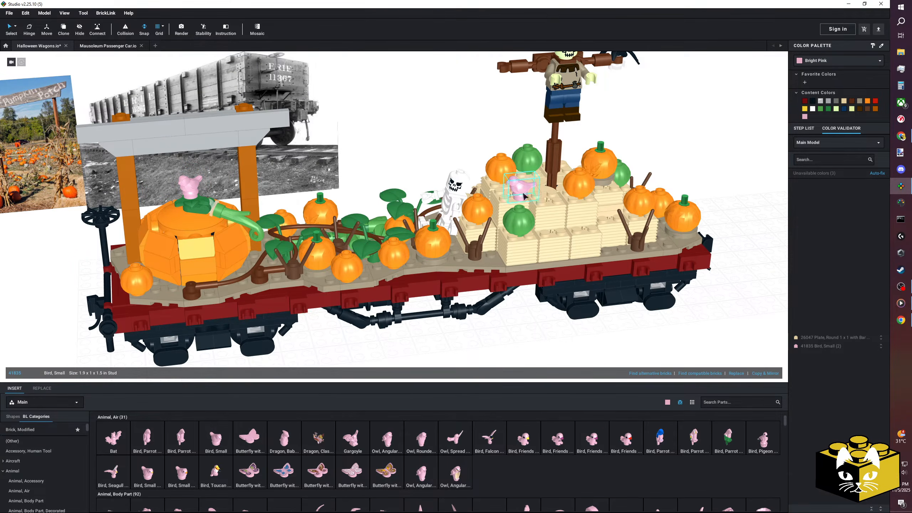
pyautogui.click(813, 102)
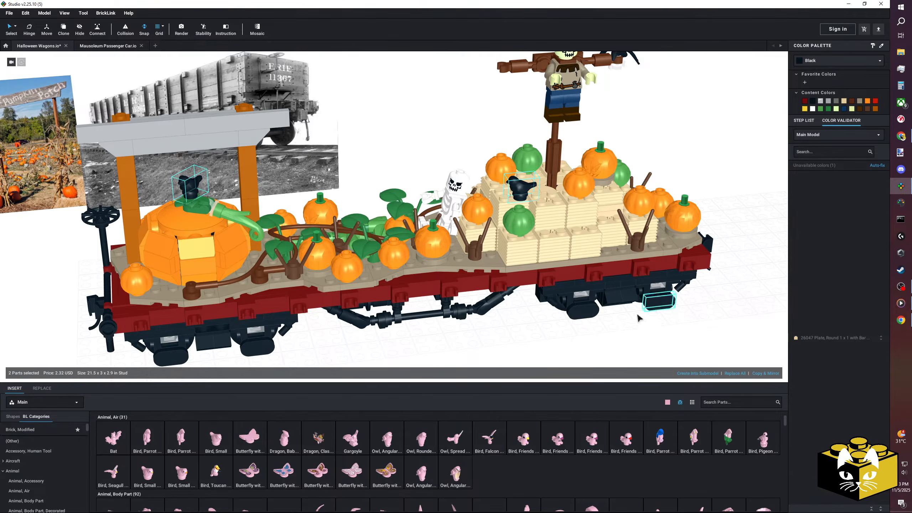
pyautogui.click(610, 326)
pyautogui.scroll(-4, 609, 326)
pyautogui.moveTo(609, 325); pyautogui.dragTo(615, 314, button='right')
pyautogui.scroll(5, 611, 320)
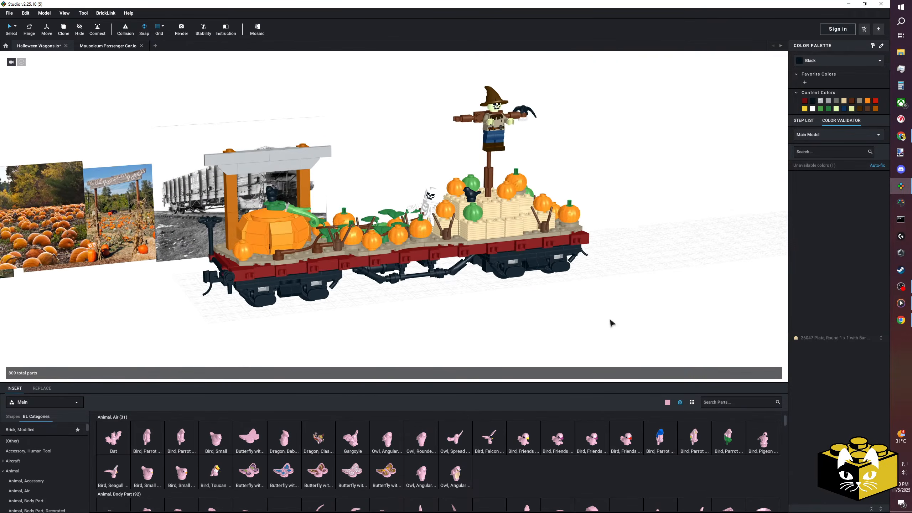
# Place a Frog from the Animal, Land parts on the deck between the giant pumpkin and the vines.
pyautogui.scroll(-3, 27, 449)
pyautogui.click(21, 466)
pyautogui.moveTo(341, 344); pyautogui.dragTo(291, 334, button='right')
pyautogui.moveTo(291, 334); pyautogui.dragTo(367, 331, button='middle')
pyautogui.scroll(3, 367, 330)
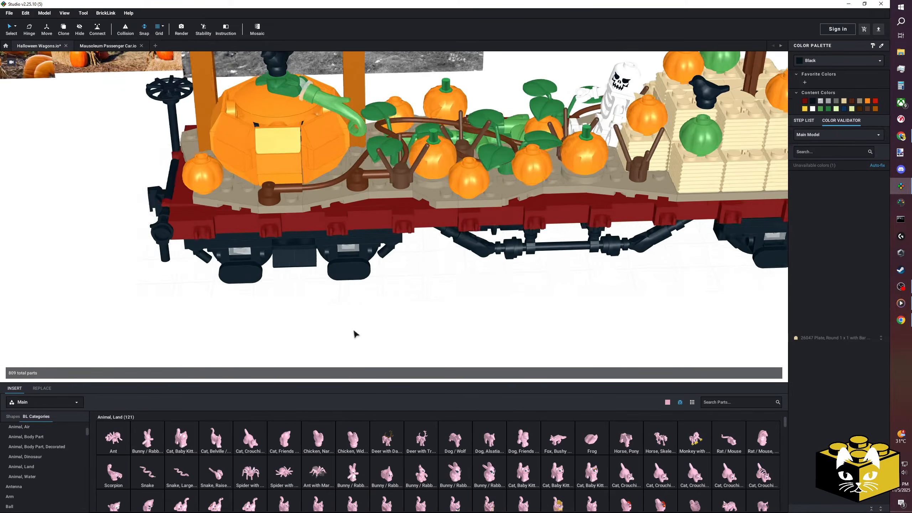
pyautogui.moveTo(367, 334); pyautogui.dragTo(520, 377, button='right')
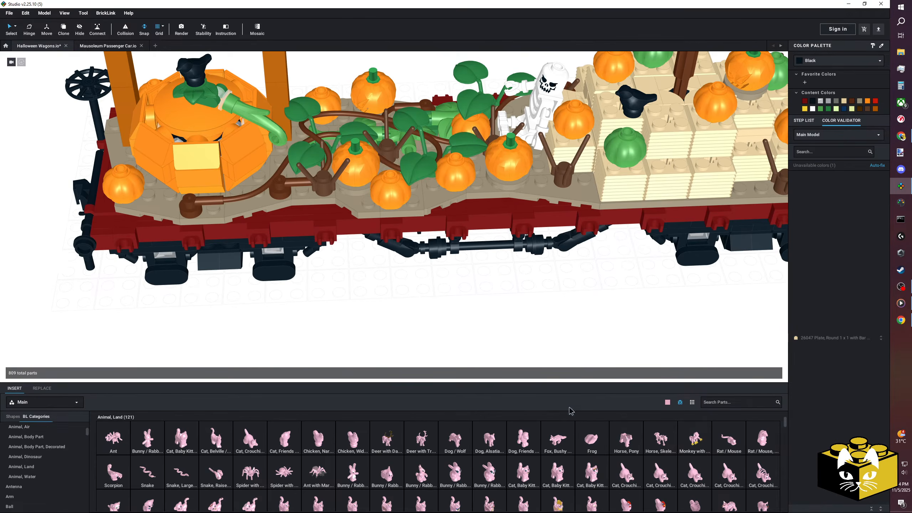
pyautogui.moveTo(436, 322); pyautogui.dragTo(445, 347, button='middle')
pyautogui.click(592, 439)
pyautogui.scroll(6, 398, 350)
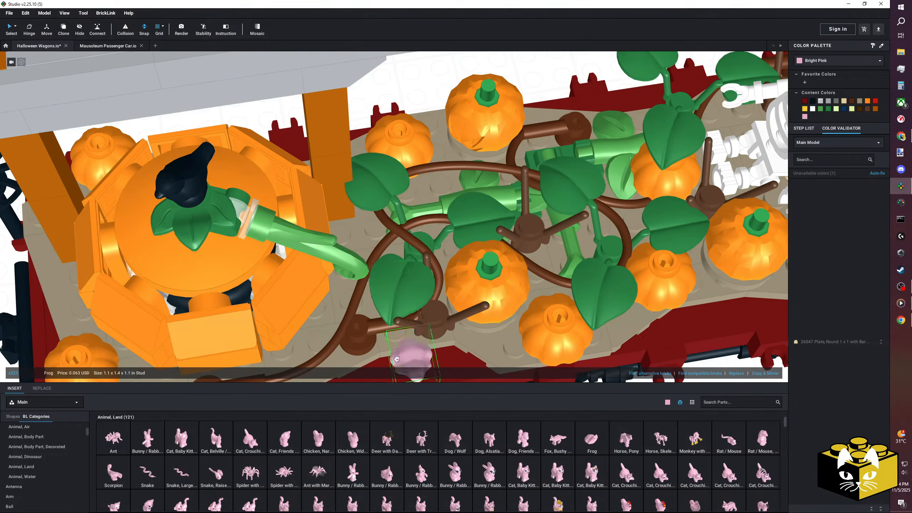
pyautogui.moveTo(425, 305); pyautogui.dragTo(400, 332, button='middle')
pyautogui.moveTo(399, 333)
pyautogui.mouseDown(button='right')
pyautogui.moveTo(382, 341)
pyautogui.moveTo(385, 326)
pyautogui.mouseUp(button='right')
pyautogui.moveTo(365, 335); pyautogui.dragTo(414, 308, button='middle')
pyautogui.moveTo(263, 303); pyautogui.dragTo(282, 306, button='middle')
pyautogui.click(427, 212)
pyautogui.moveTo(427, 212); pyautogui.dragTo(427, 179, button='right')
pyautogui.moveTo(427, 180); pyautogui.dragTo(334, 230, button='middle')
pyautogui.scroll(3, 333, 230)
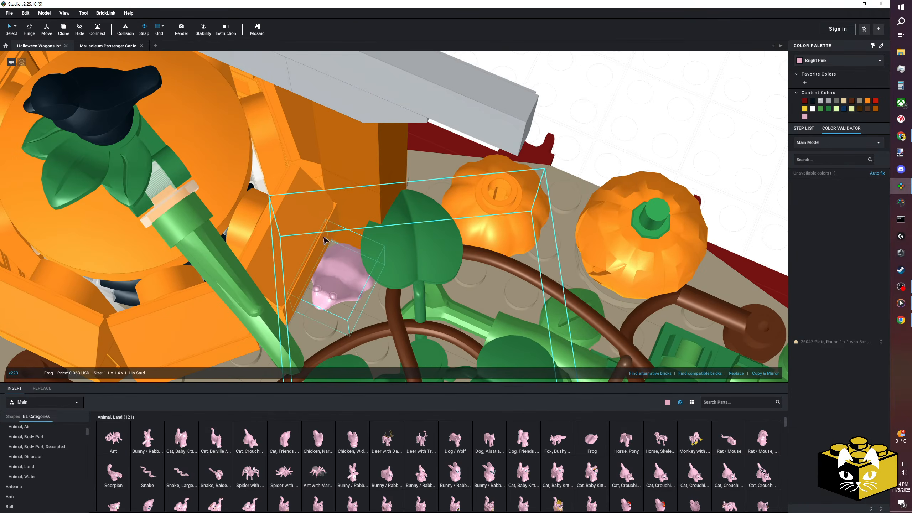
# Rotate the frog on its stud with the Hinge tool so it faces the vines.
pyautogui.press('h')
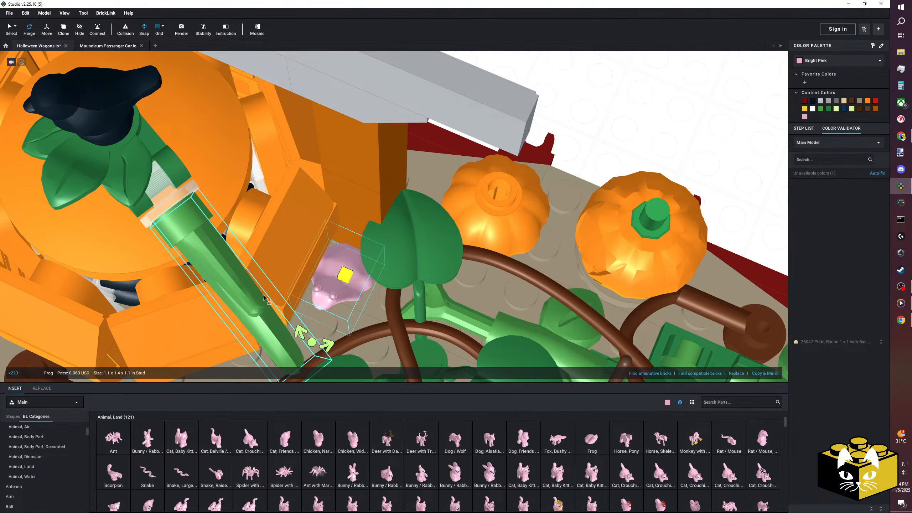
pyautogui.moveTo(312, 343); pyautogui.dragTo(372, 300)
pyautogui.moveTo(372, 299); pyautogui.dragTo(323, 268, button='right')
pyautogui.scroll(-1, 363, 270)
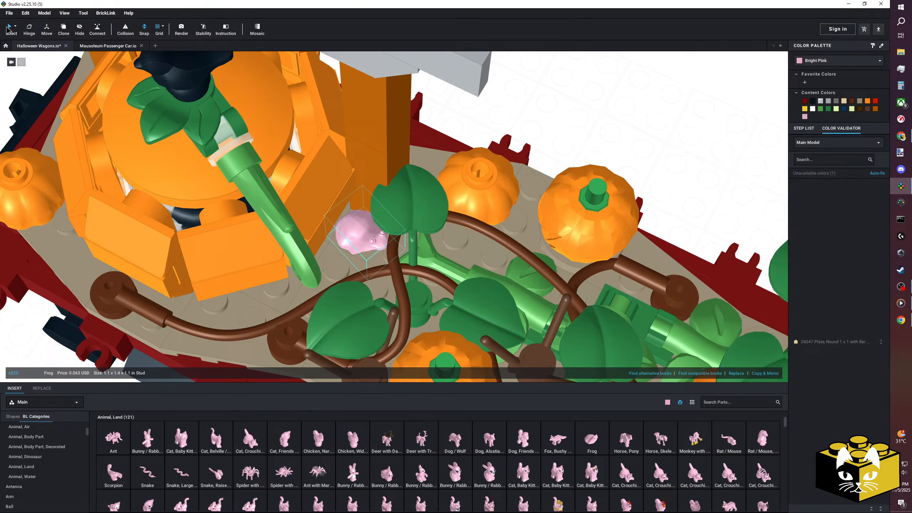
pyautogui.scroll(-2, 413, 260)
# Move the frog aside, add a Plate, Modified 1 x 2 jumper beside the giant pumpkin, and seat the frog on it.
pyautogui.moveTo(413, 260); pyautogui.dragTo(389, 239, button='right')
pyautogui.moveTo(377, 236); pyautogui.dragTo(530, 156)
pyautogui.click(549, 177)
pyautogui.scroll(5, 61, 448)
pyautogui.click(43, 427)
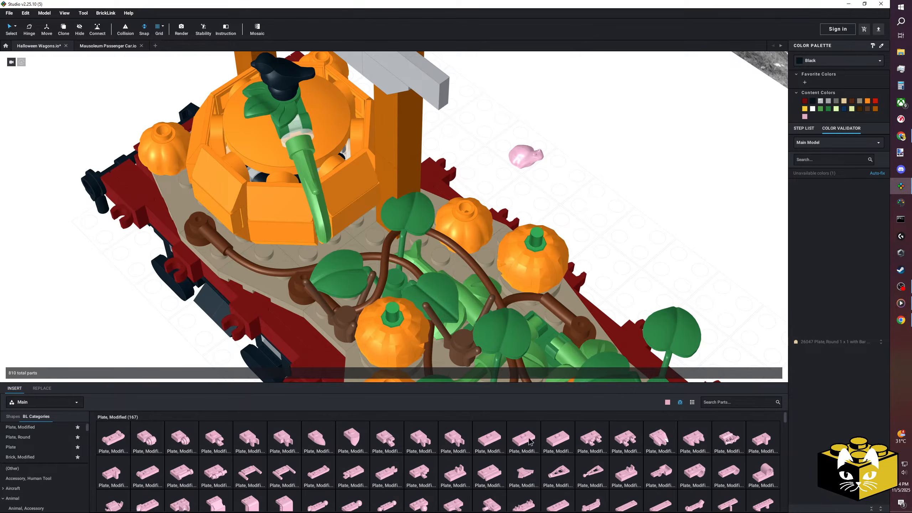
pyautogui.click(531, 441)
pyautogui.click(365, 242)
pyautogui.moveTo(526, 157); pyautogui.dragTo(368, 234)
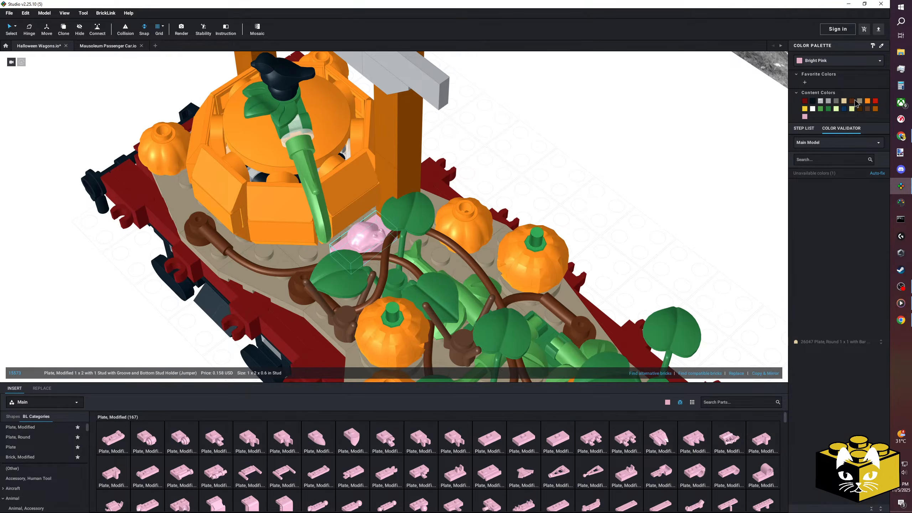
# Recolor the jumper plate to match the deck and the frog to Green.
pyautogui.click(368, 247)
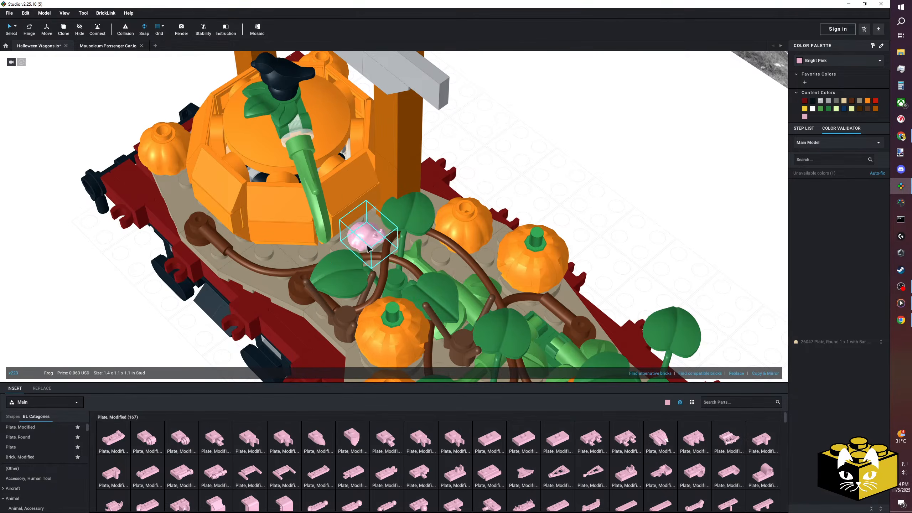
pyautogui.click(818, 60)
pyautogui.scroll(-2, 836, 79)
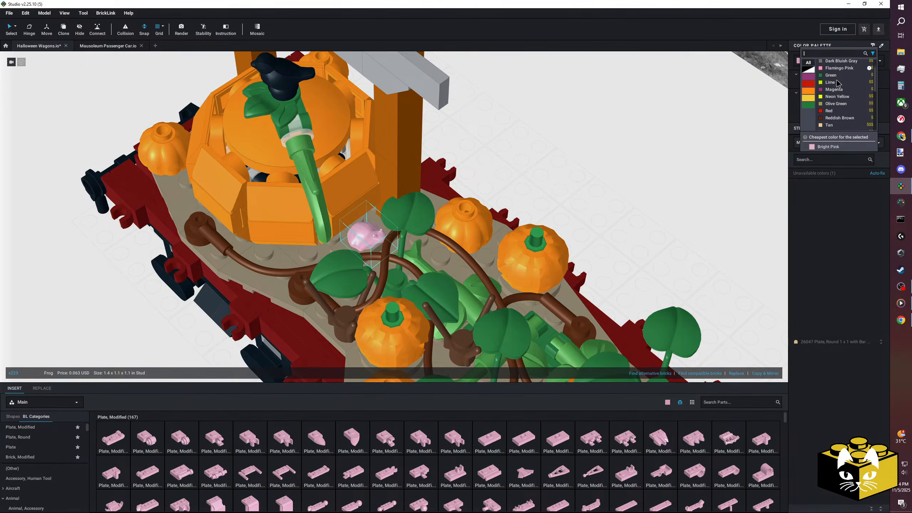
pyautogui.click(835, 75)
pyautogui.click(621, 225)
pyautogui.scroll(-4, 620, 225)
pyautogui.moveTo(620, 224); pyautogui.dragTo(553, 287, button='right')
pyautogui.scroll(-3, 419, 365)
pyautogui.moveTo(419, 365); pyautogui.dragTo(395, 311, button='middle')
pyautogui.scroll(3, 395, 311)
pyautogui.scroll(-4, 48, 447)
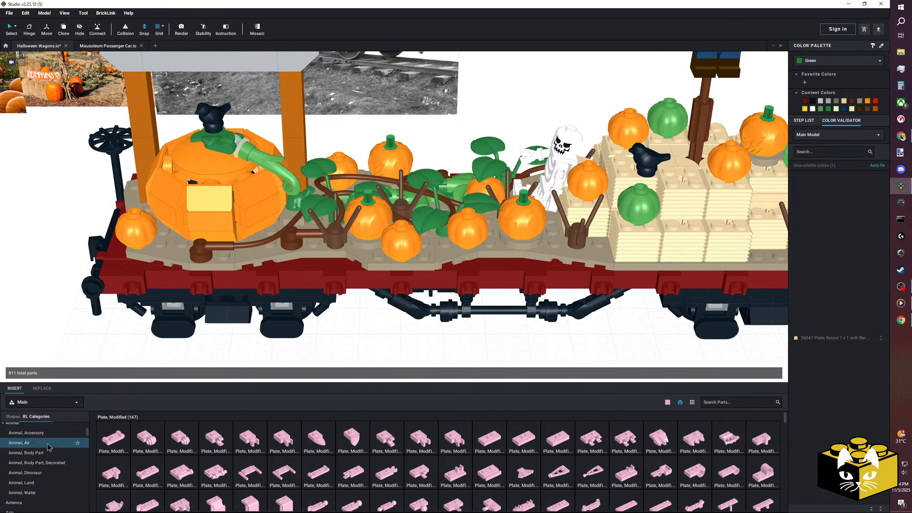
# Browse the Animal, Water parts and return to the Animal, Land category.
pyautogui.click(55, 492)
pyautogui.scroll(1, 55, 497)
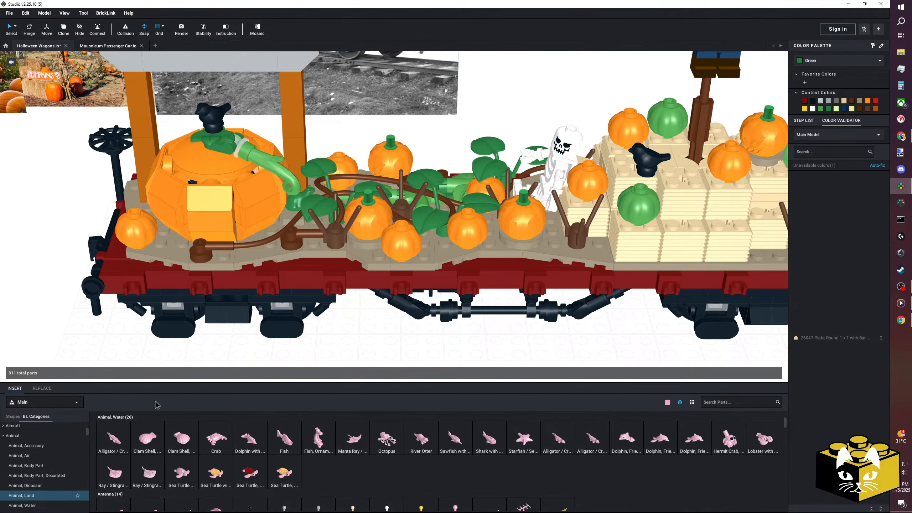
# Turn the frog at an angle on its jumper plate beside the giant pumpkin with the Hinge tool.
pyautogui.moveTo(255, 341); pyautogui.dragTo(307, 340, button='middle')
pyautogui.scroll(3, 287, 346)
pyautogui.moveTo(369, 305); pyautogui.dragTo(357, 321, button='right')
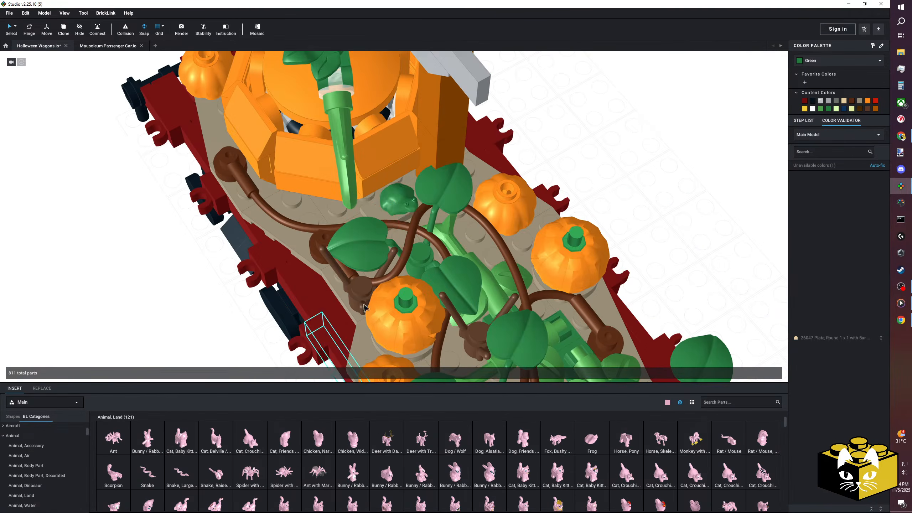
pyautogui.click(415, 211)
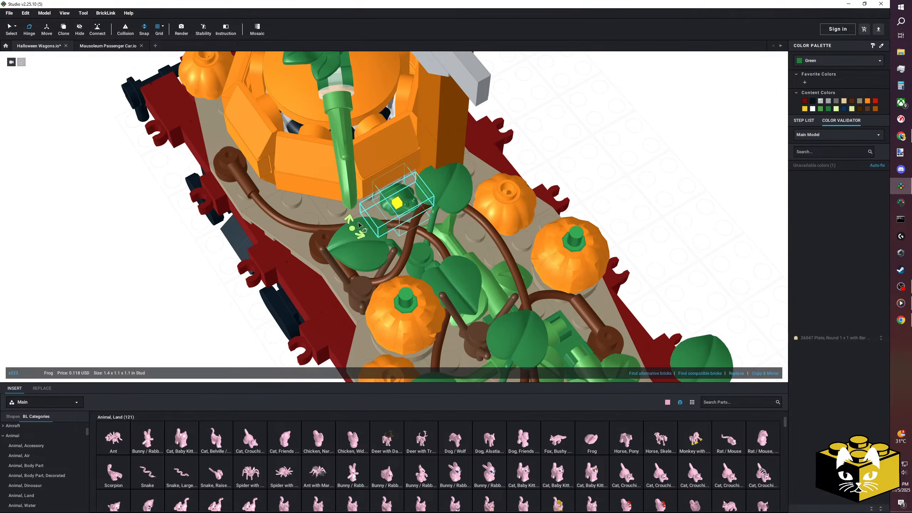
pyautogui.moveTo(353, 228); pyautogui.dragTo(349, 203)
pyautogui.click(139, 289)
pyautogui.moveTo(143, 296); pyautogui.dragTo(185, 277, button='right')
pyautogui.scroll(5, 236, 287)
pyautogui.moveTo(253, 267)
pyautogui.mouseDown(button='middle')
pyautogui.moveTo(237, 291)
pyautogui.moveTo(247, 275)
pyautogui.mouseUp(button='middle')
# Recolor the frog beside the giant pumpkin to Olive Green.
pyautogui.click(14, 27)
pyautogui.click(15, 28)
pyautogui.click(380, 240)
pyautogui.click(806, 59)
pyautogui.scroll(-2, 830, 81)
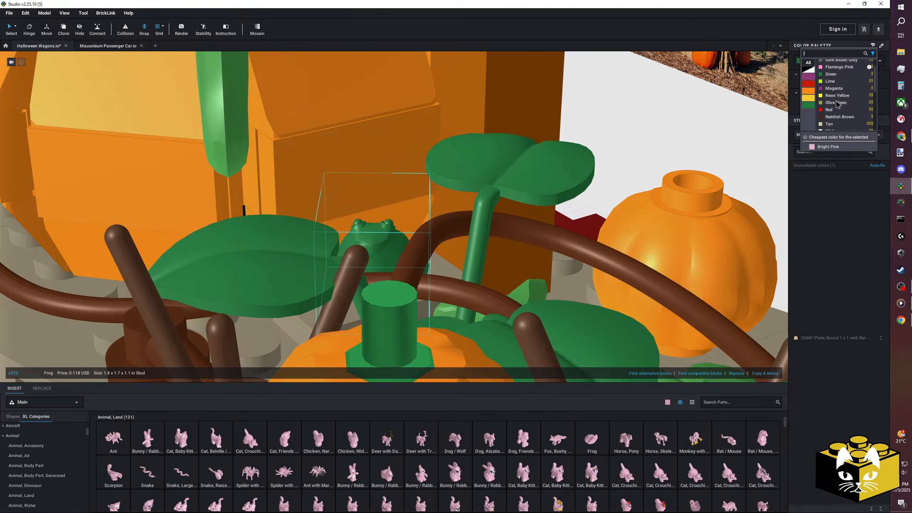
pyautogui.click(834, 104)
pyautogui.click(649, 161)
pyautogui.moveTo(649, 161); pyautogui.dragTo(659, 155, button='right')
pyautogui.scroll(-10, 659, 159)
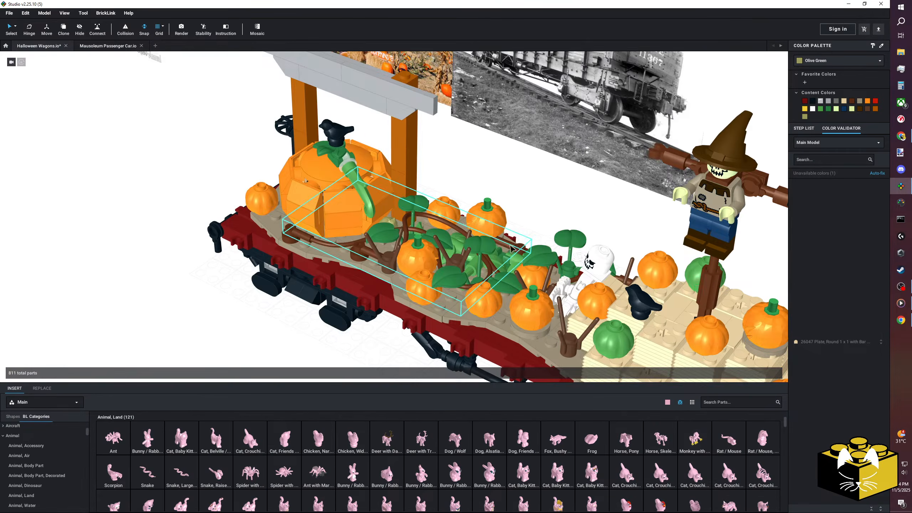
pyautogui.moveTo(345, 284); pyautogui.dragTo(474, 334, button='right')
pyautogui.moveTo(474, 334); pyautogui.dragTo(294, 280, button='middle')
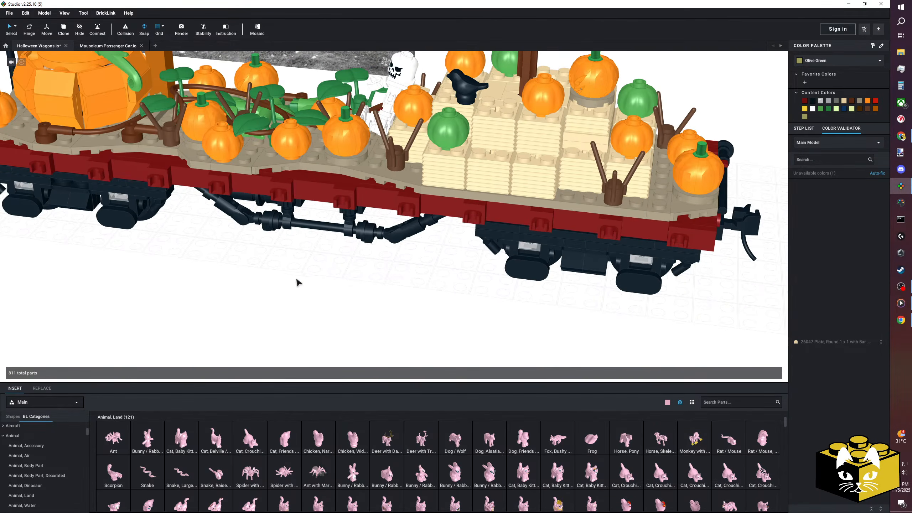
pyautogui.moveTo(251, 464); pyautogui.dragTo(357, 280)
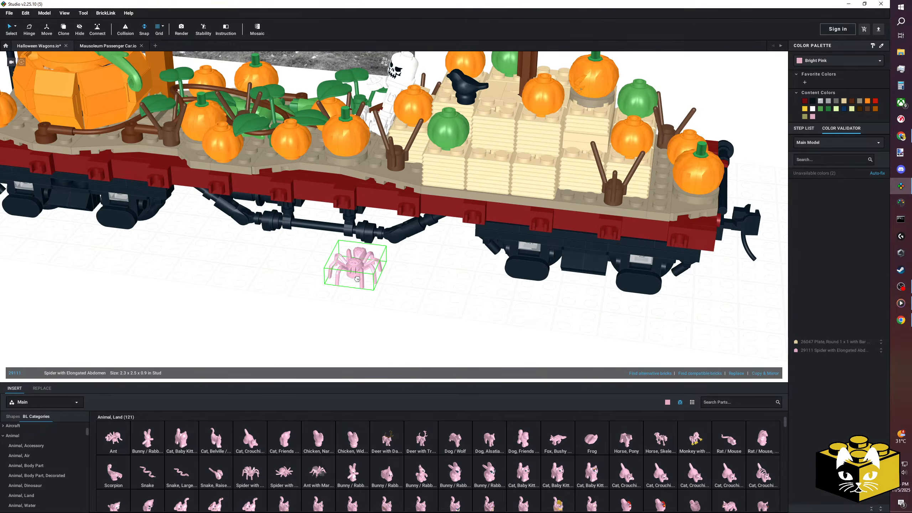
pyautogui.press('Right')
pyautogui.press('Delete')
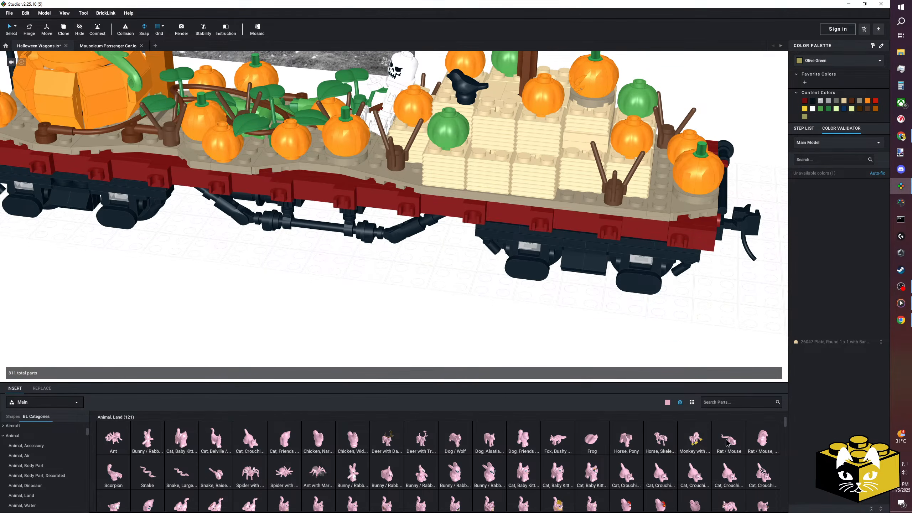
# Place a Rat / Mouse from the Animal, Land parts on the hay bales between the stemmed pumpkin and the upper green pumpkin.
pyautogui.click(728, 443)
pyautogui.scroll(-4, 600, 266)
pyautogui.moveTo(601, 266); pyautogui.dragTo(551, 285, button='right')
pyautogui.scroll(3, 551, 285)
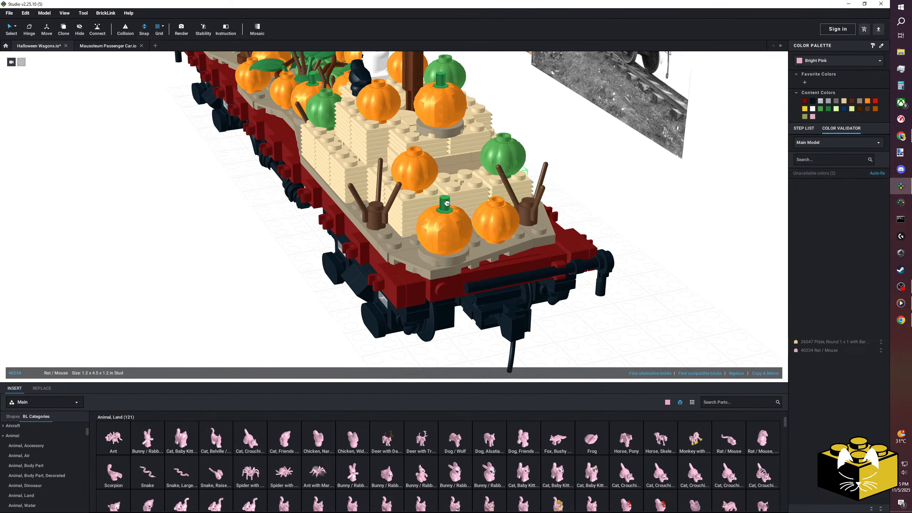
pyautogui.moveTo(466, 186); pyautogui.dragTo(435, 181, button='right')
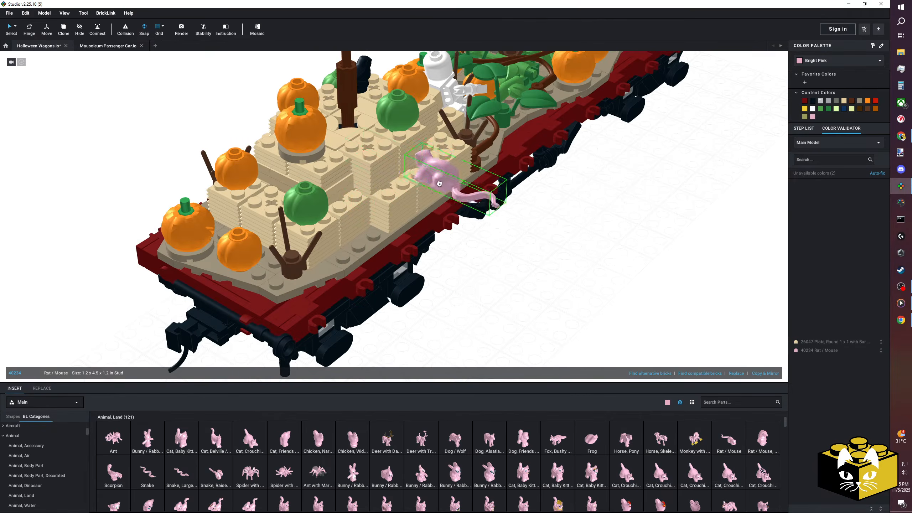
pyautogui.click(339, 152)
pyautogui.click(559, 254)
pyautogui.moveTo(558, 254); pyautogui.dragTo(523, 283, button='right')
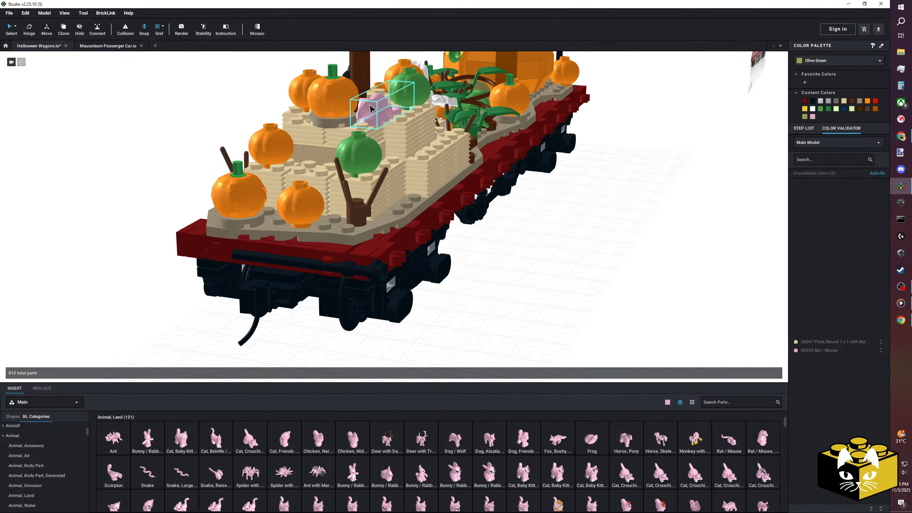
# Recolor the rat on the hay bales to Reddish Brown.
pyautogui.click(824, 63)
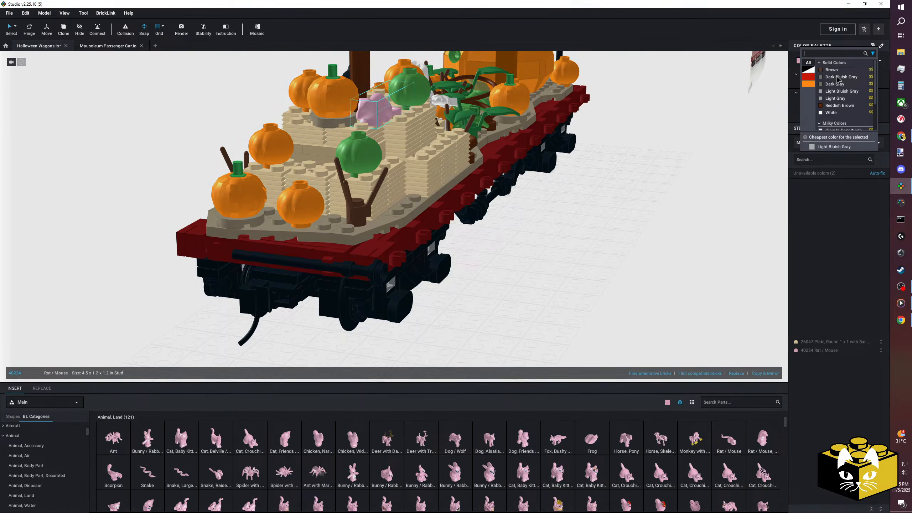
pyautogui.click(831, 105)
pyautogui.click(621, 219)
pyautogui.moveTo(620, 220); pyautogui.dragTo(468, 237, button='right')
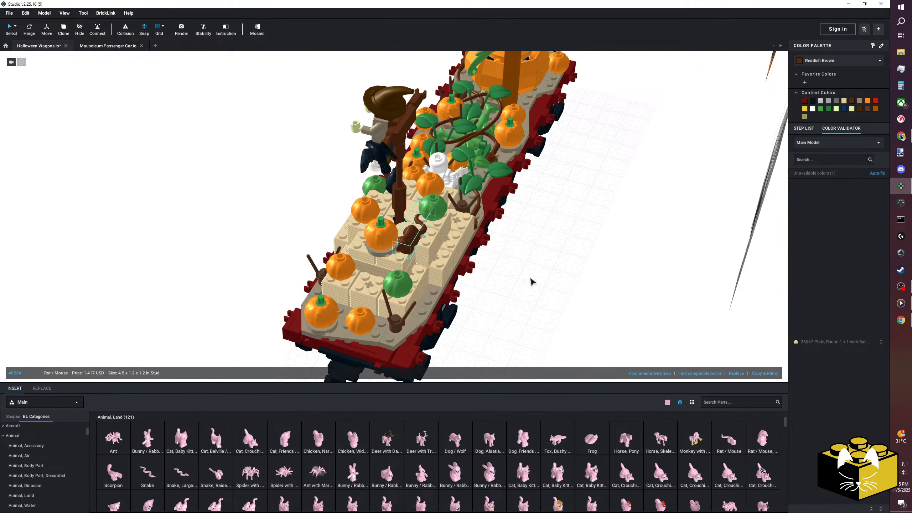
# Look through the available solid, milky and rubber colors for the rat on the hay bales.
pyautogui.moveTo(531, 282); pyautogui.dragTo(788, 81, button='right')
pyautogui.click(842, 62)
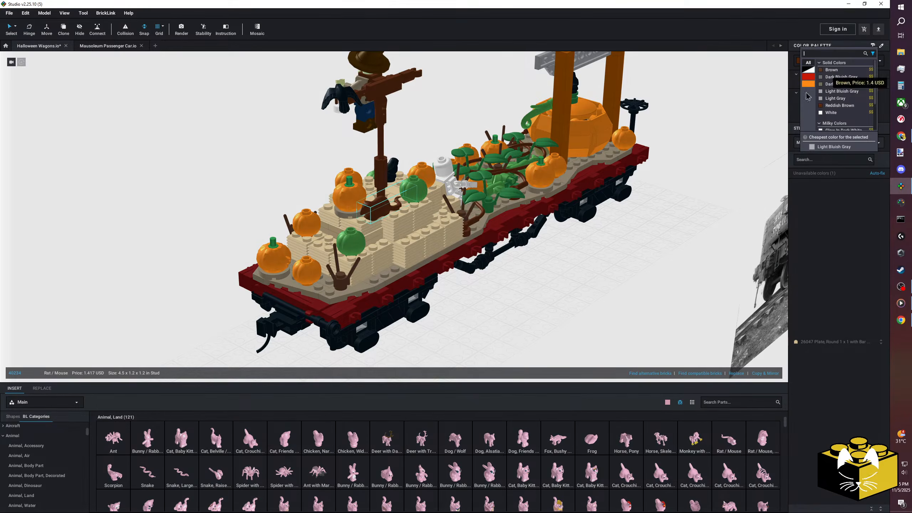
pyautogui.click(638, 243)
pyautogui.click(825, 62)
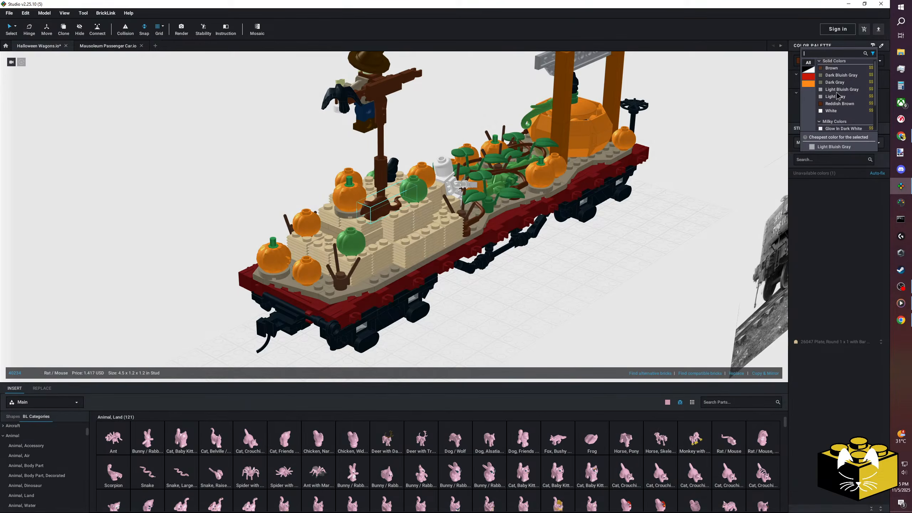
pyautogui.scroll(-1, 839, 109)
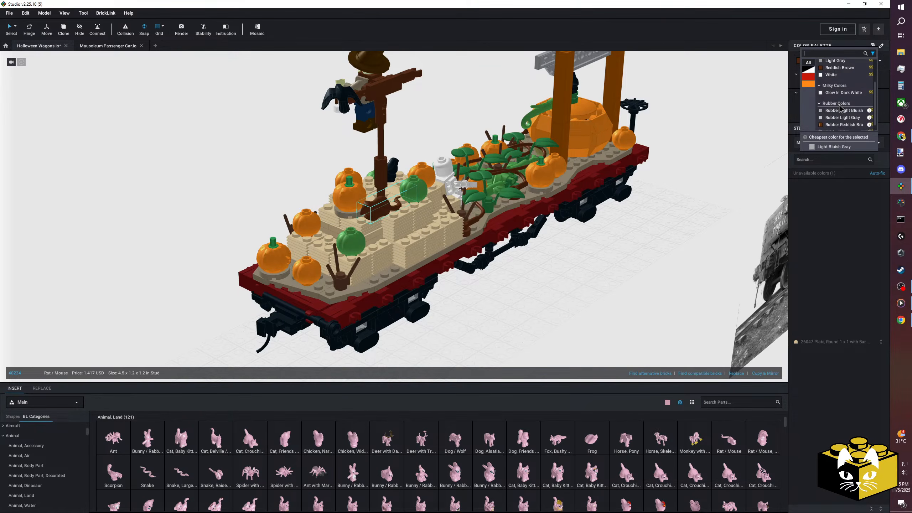
pyautogui.scroll(-1, 840, 108)
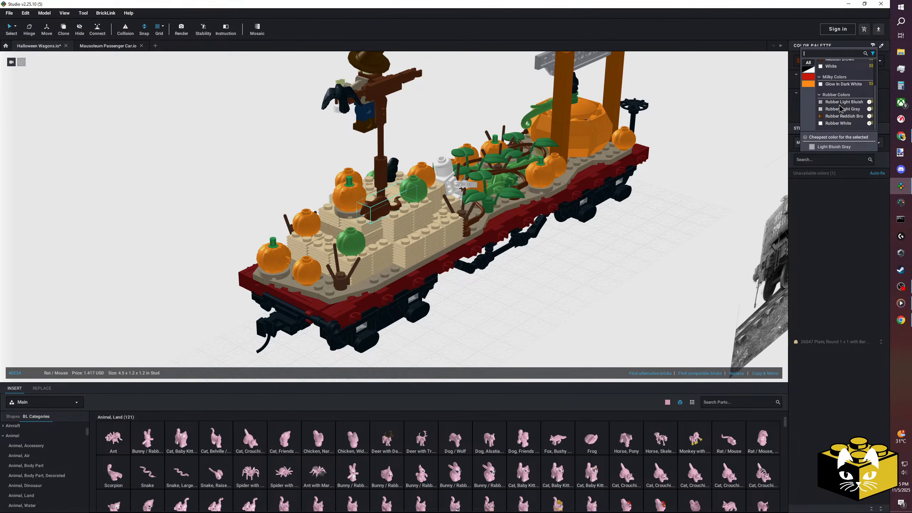
# Recolor the rat on the hay bales behind the scarecrow to Glow In Dark White.
pyautogui.click(838, 85)
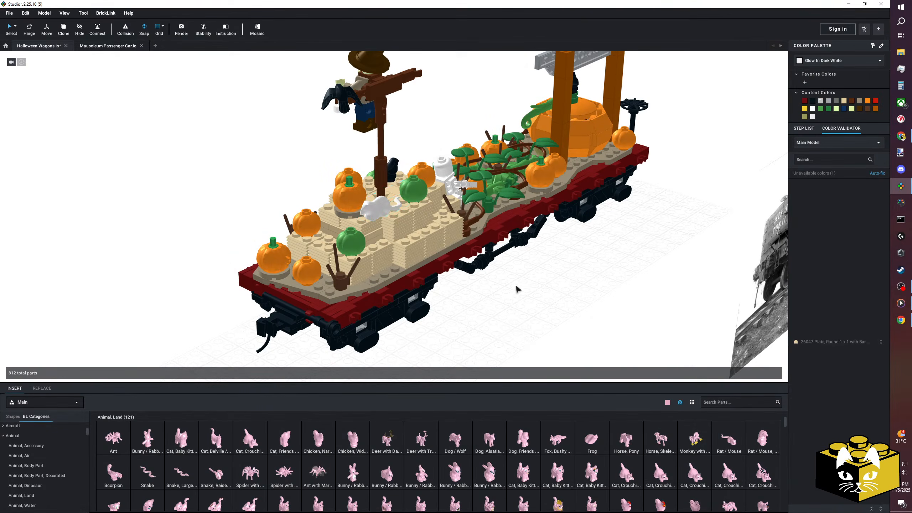
pyautogui.moveTo(516, 288); pyautogui.dragTo(539, 281, button='right')
pyautogui.scroll(5, 542, 252)
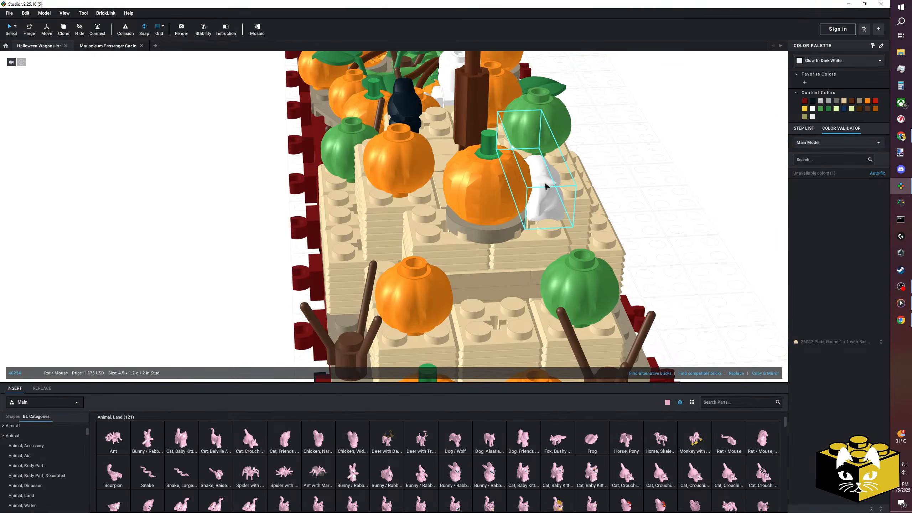
pyautogui.click(235, 243)
pyautogui.scroll(-4, 236, 243)
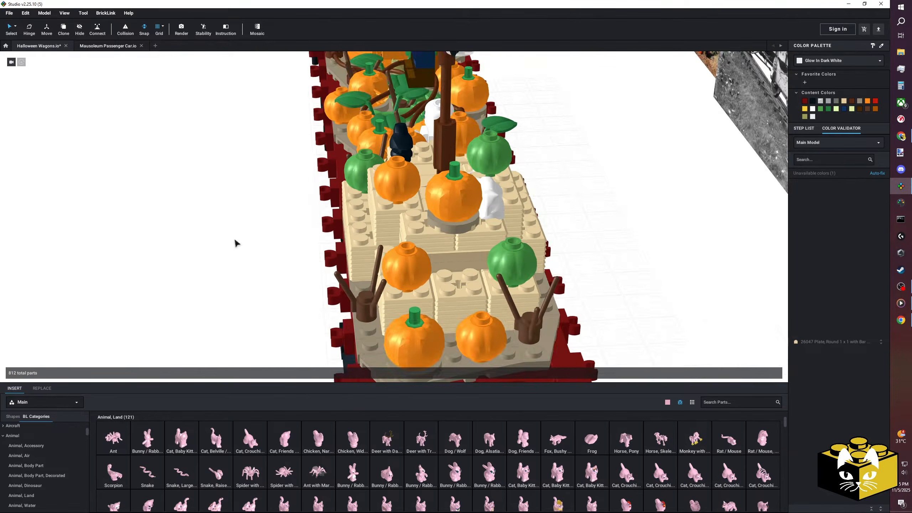
pyautogui.moveTo(235, 243); pyautogui.dragTo(333, 314, button='right')
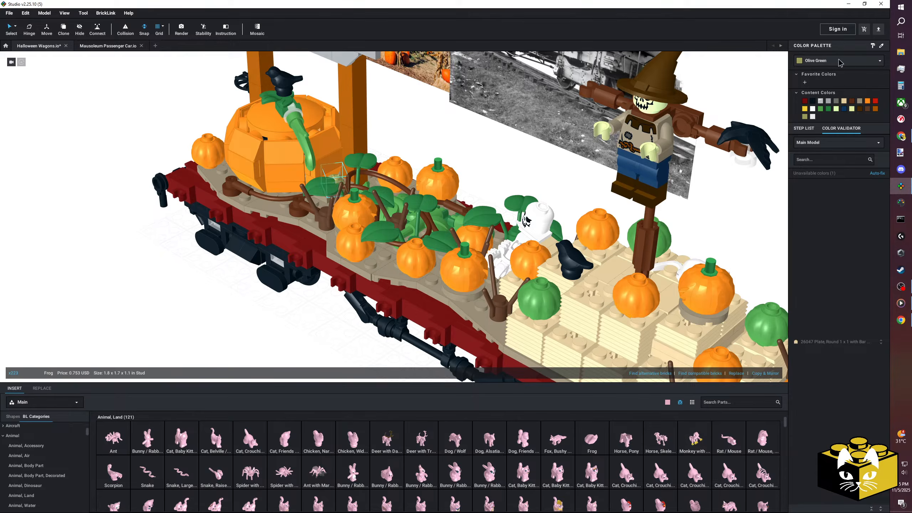
# Check which colors are available for the olive green frog near the giant pumpkin.
pyautogui.click(839, 62)
pyautogui.scroll(-5, 852, 73)
pyautogui.click(503, 166)
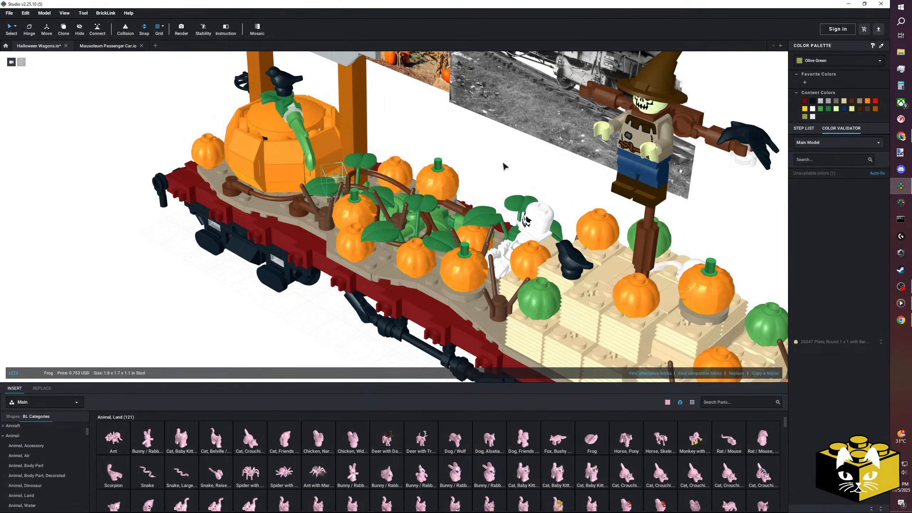
pyautogui.moveTo(495, 163); pyautogui.dragTo(305, 316, button='right')
pyautogui.moveTo(254, 362); pyautogui.dragTo(270, 325, button='right')
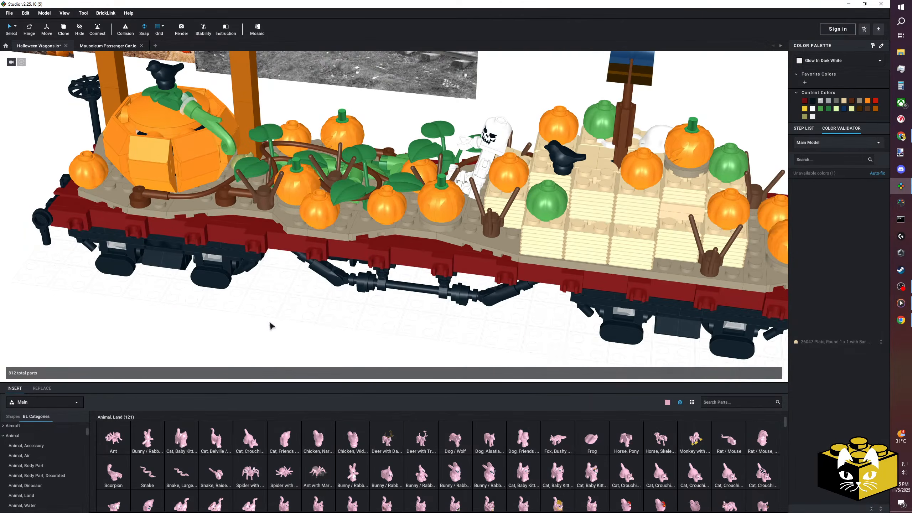
# Search the parts palette colors for "milk" and leave the palette color as it is.
pyautogui.click(667, 402)
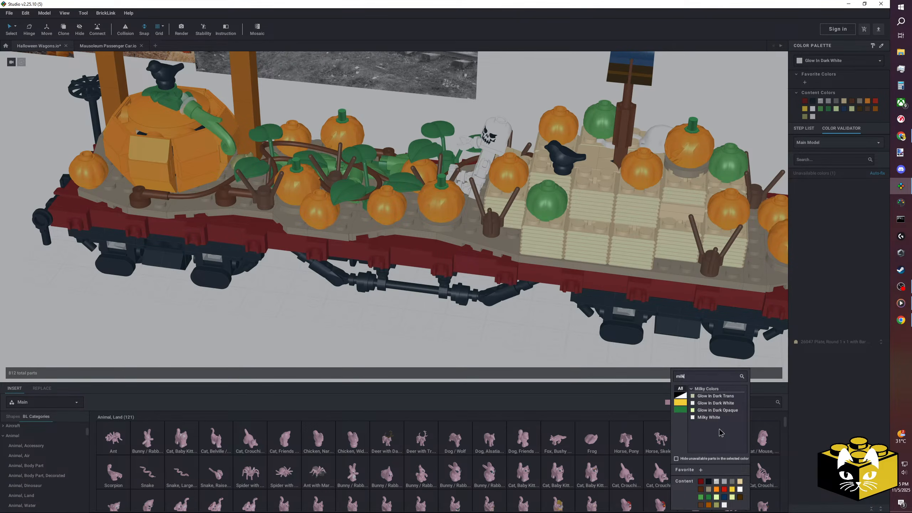
pyautogui.click(545, 333)
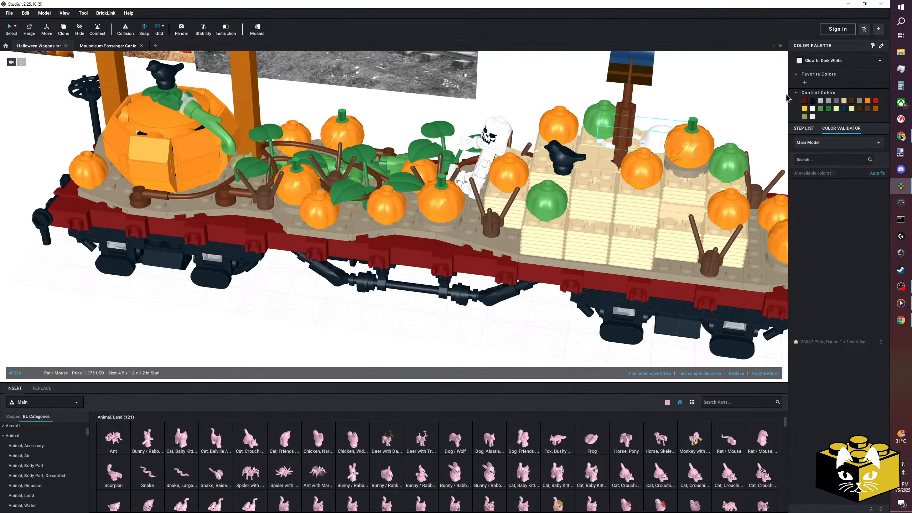
pyautogui.scroll(-5, 517, 333)
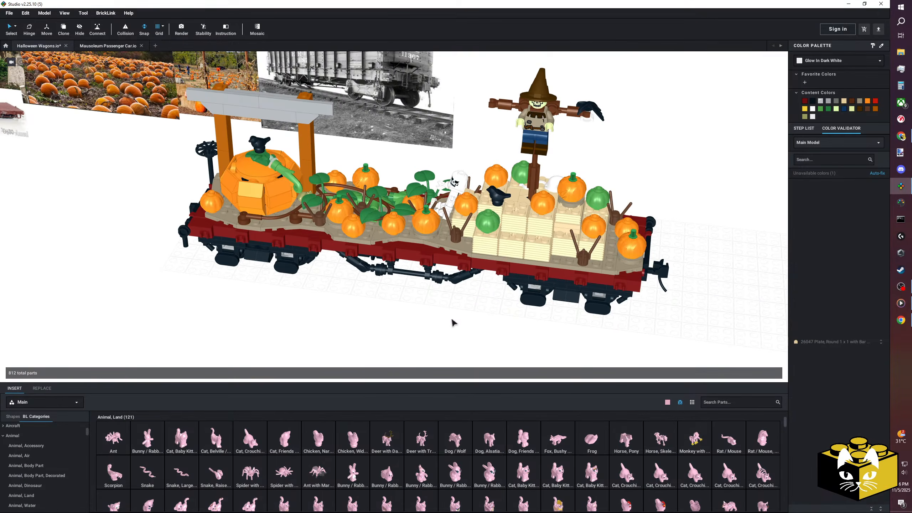
# Examine the wagon's giant-pumpkin end around the brake wheel and signpost from several angles.
pyautogui.moveTo(427, 319); pyautogui.dragTo(472, 308, button='right')
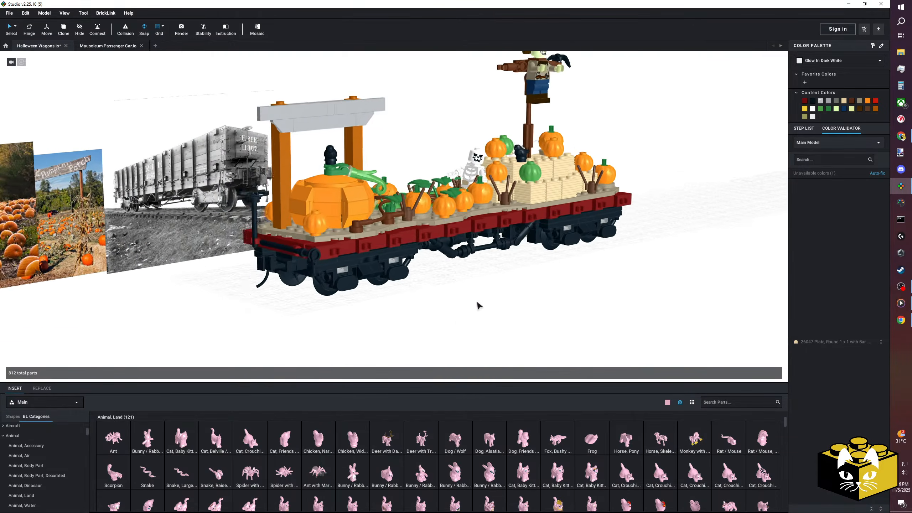
pyautogui.scroll(5, 478, 315)
pyautogui.scroll(-5, 470, 322)
pyautogui.scroll(8, 340, 319)
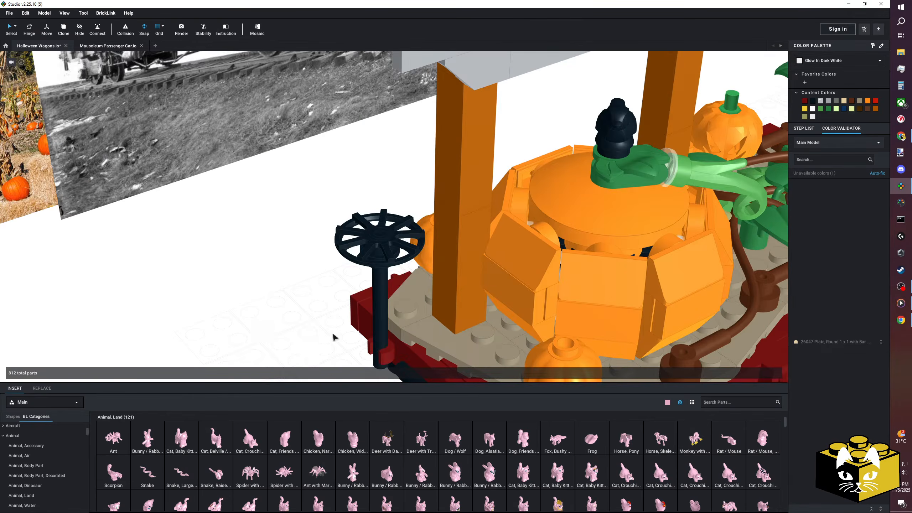
pyautogui.moveTo(333, 337); pyautogui.dragTo(266, 340, button='right')
pyautogui.scroll(3, 291, 325)
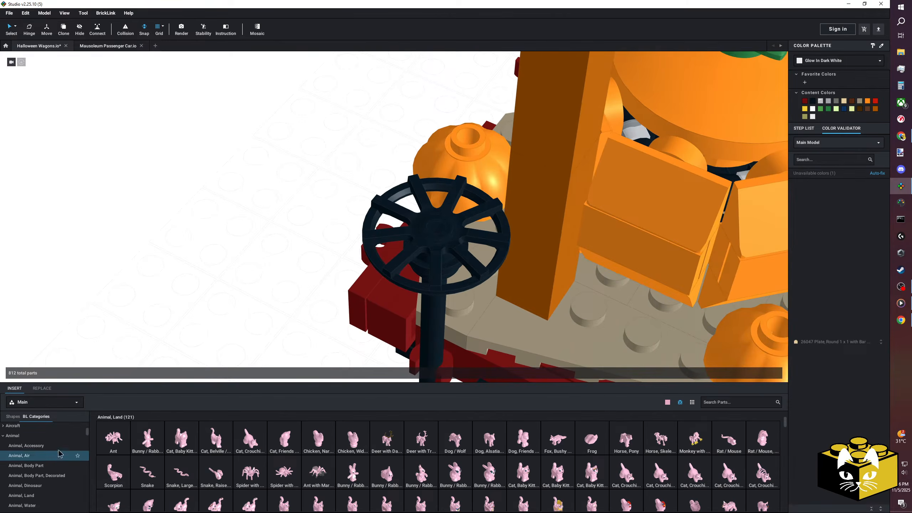
pyautogui.scroll(-3, 50, 452)
pyautogui.moveTo(224, 301); pyautogui.dragTo(291, 290, button='right')
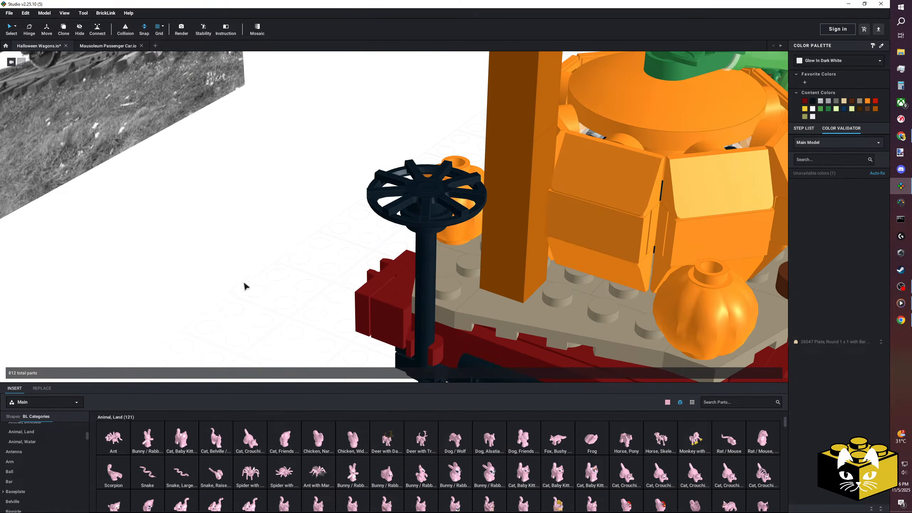
pyautogui.moveTo(236, 289); pyautogui.dragTo(243, 303, button='right')
pyautogui.scroll(3, 68, 455)
pyautogui.scroll(-2, 42, 451)
pyautogui.scroll(3, 44, 452)
# Browse the part categories and show the parts in Minifigure, Body Part.
pyautogui.click(44, 437)
pyautogui.scroll(-4, 44, 452)
pyautogui.scroll(-15, 46, 455)
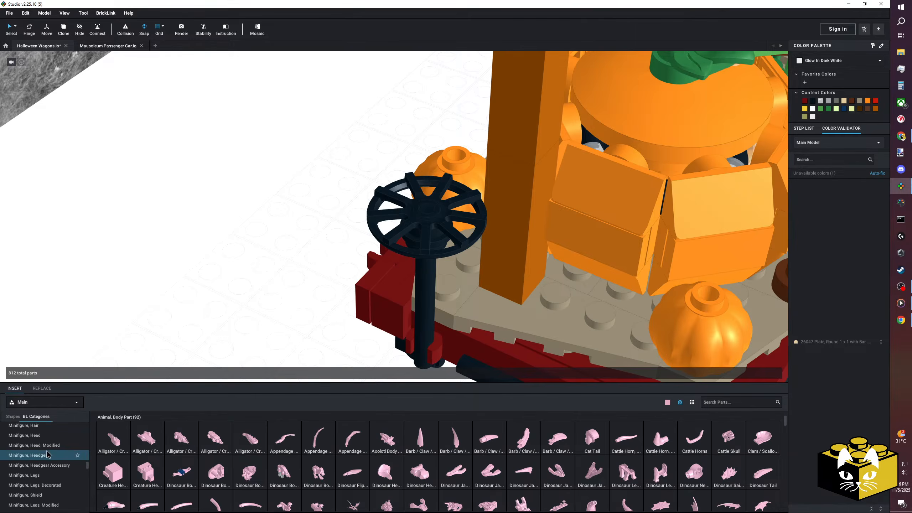
pyautogui.scroll(-3, 48, 453)
pyautogui.click(55, 450)
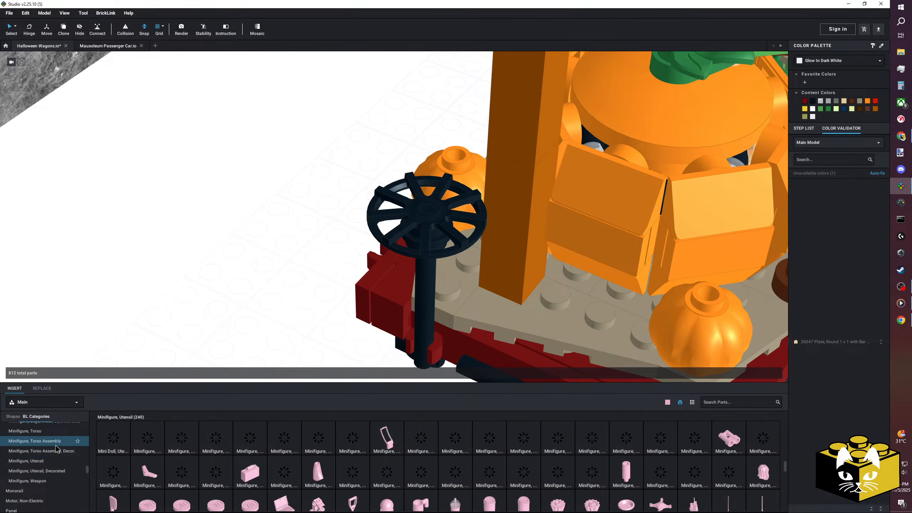
pyautogui.scroll(3, 53, 457)
pyautogui.scroll(1, 50, 463)
pyautogui.click(49, 452)
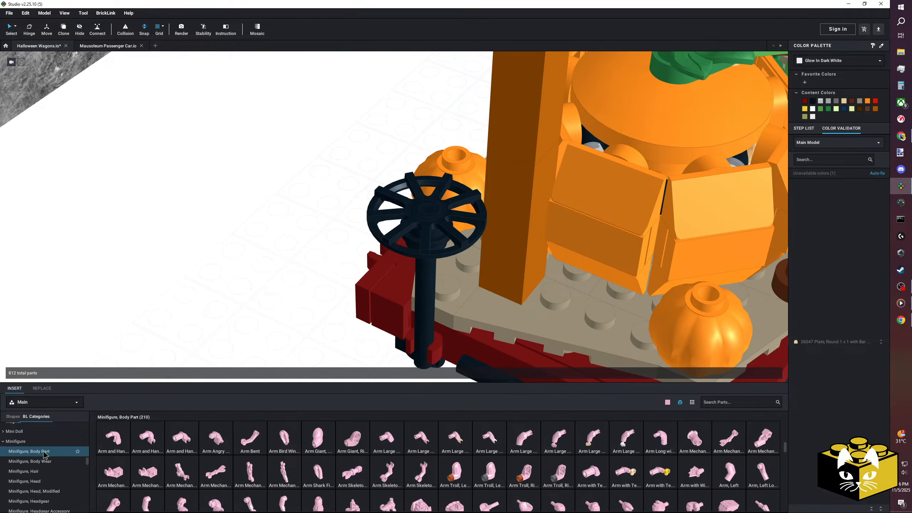
# Try a bent skeleton arm with clips beneath the wagon's brake-wheel end and discard it.
pyautogui.moveTo(386, 478); pyautogui.dragTo(436, 296)
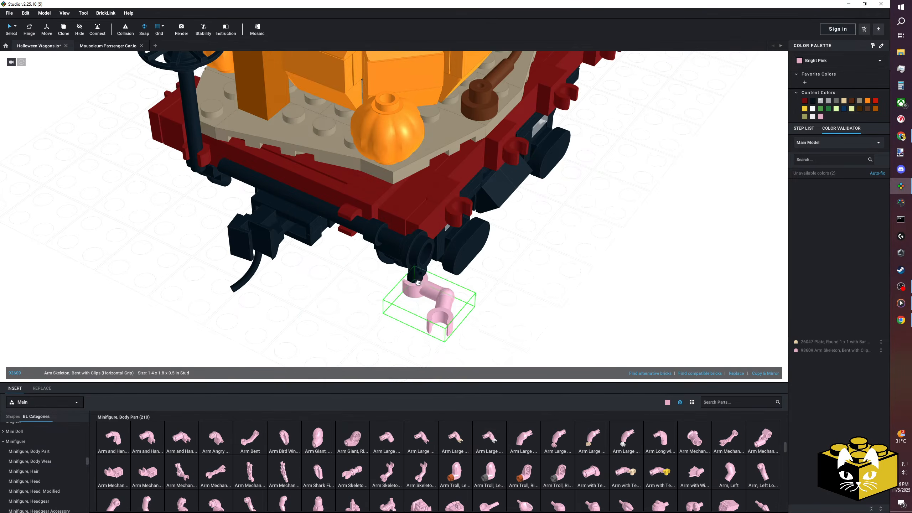
pyautogui.moveTo(436, 297); pyautogui.dragTo(409, 278, button='right')
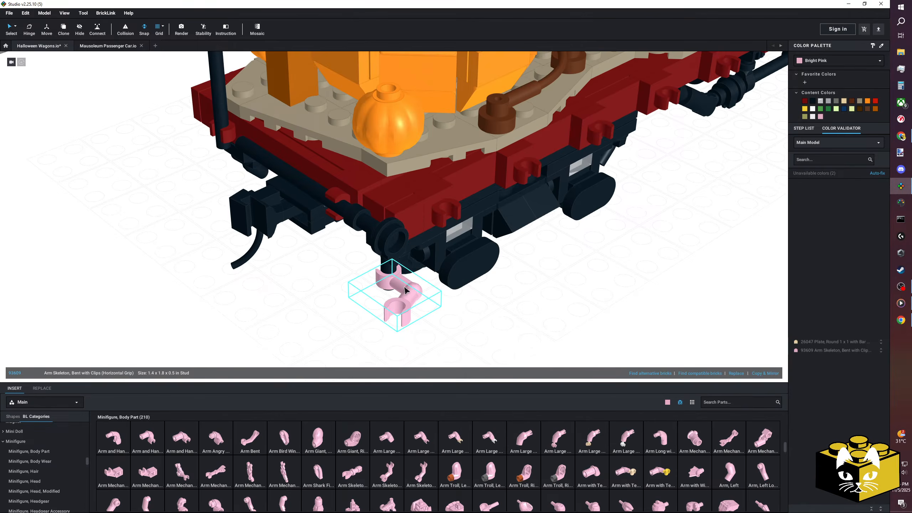
pyautogui.press('Delete')
pyautogui.moveTo(435, 335); pyautogui.dragTo(439, 322, button='right')
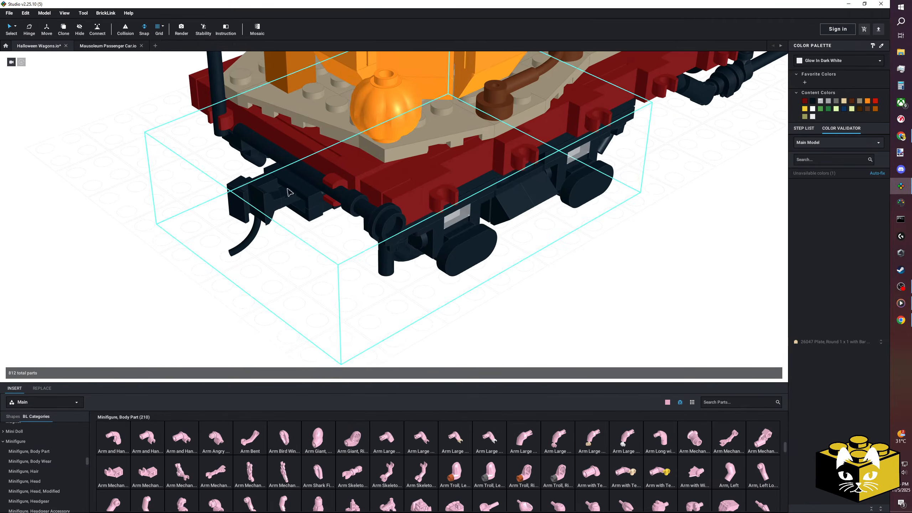
pyautogui.moveTo(382, 309); pyautogui.dragTo(382, 298, button='right')
pyautogui.moveTo(316, 284); pyautogui.dragTo(358, 309, button='right')
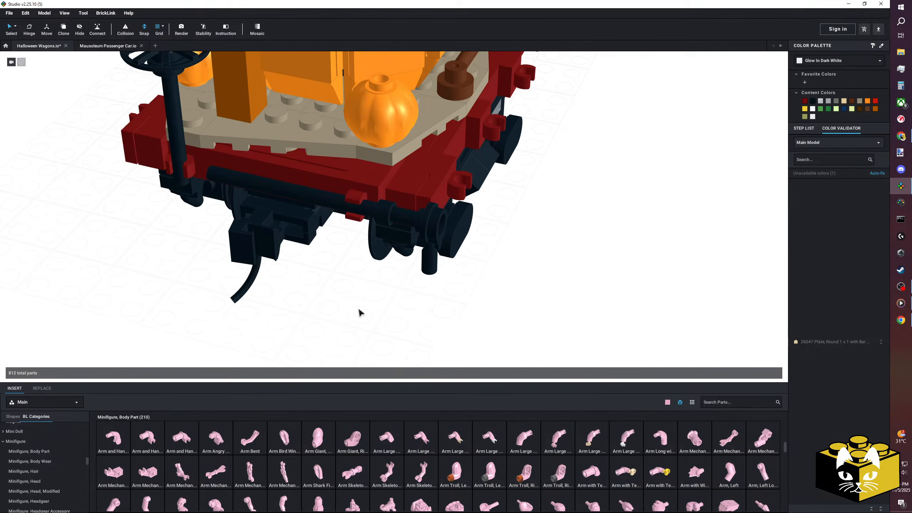
# Add a minifigure Hand and place it beneath the wagon's end beam on the giant-pumpkin side.
pyautogui.moveTo(489, 504); pyautogui.dragTo(514, 245)
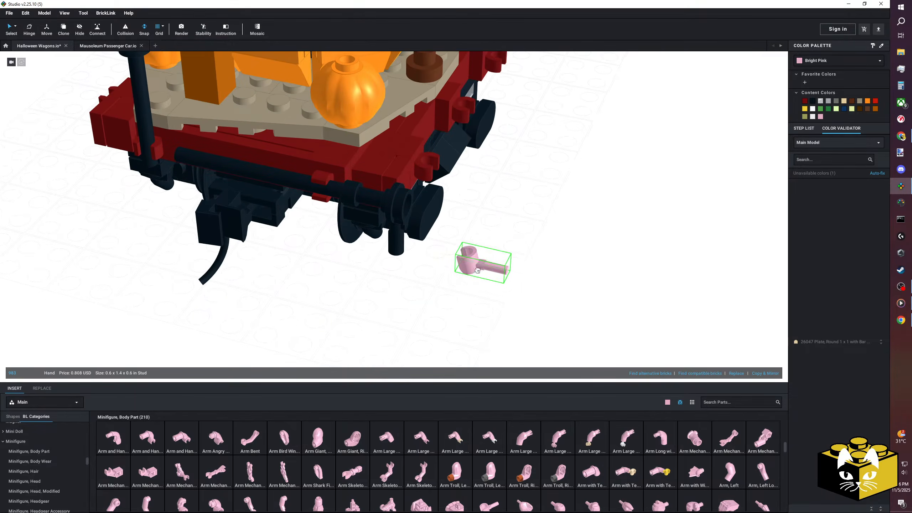
pyautogui.moveTo(484, 267); pyautogui.dragTo(447, 259, button='right')
pyautogui.moveTo(378, 227); pyautogui.dragTo(309, 186, button='right')
pyautogui.click(363, 188)
# Recolor the new minifigure hand to White.
pyautogui.click(828, 61)
pyautogui.scroll(-5, 834, 101)
pyautogui.scroll(-5, 834, 106)
pyautogui.click(830, 96)
pyautogui.click(382, 297)
# Examine the whole pumpkin wagon and its middle section from several distances and angles.
pyautogui.scroll(-5, 370, 298)
pyautogui.moveTo(358, 299); pyautogui.dragTo(427, 318, button='right')
pyautogui.scroll(-5, 411, 300)
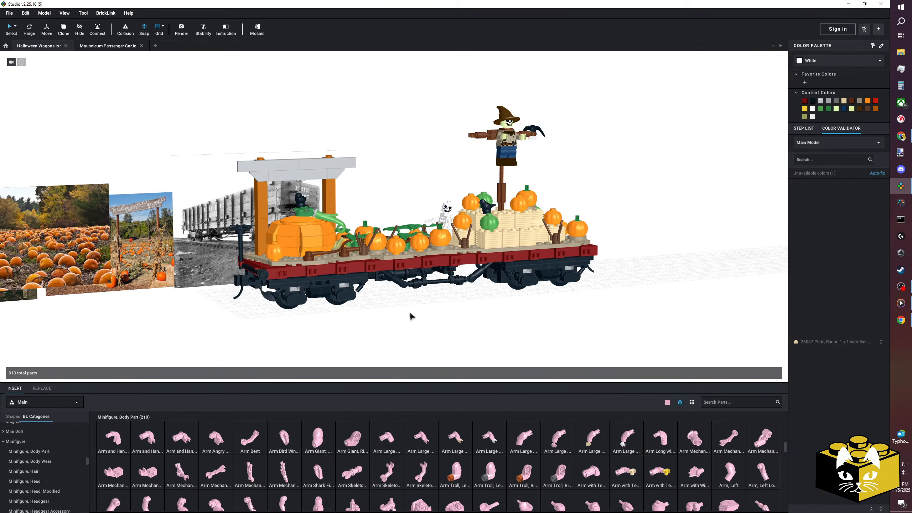
pyautogui.moveTo(426, 301); pyautogui.dragTo(387, 307, button='right')
pyautogui.scroll(3, 407, 313)
pyautogui.moveTo(425, 180); pyautogui.dragTo(410, 199, button='right')
pyautogui.scroll(3, 424, 217)
pyautogui.moveTo(411, 199); pyautogui.dragTo(410, 182, button='middle')
pyautogui.scroll(-3, 438, 334)
pyautogui.moveTo(431, 333); pyautogui.dragTo(421, 321, button='middle')
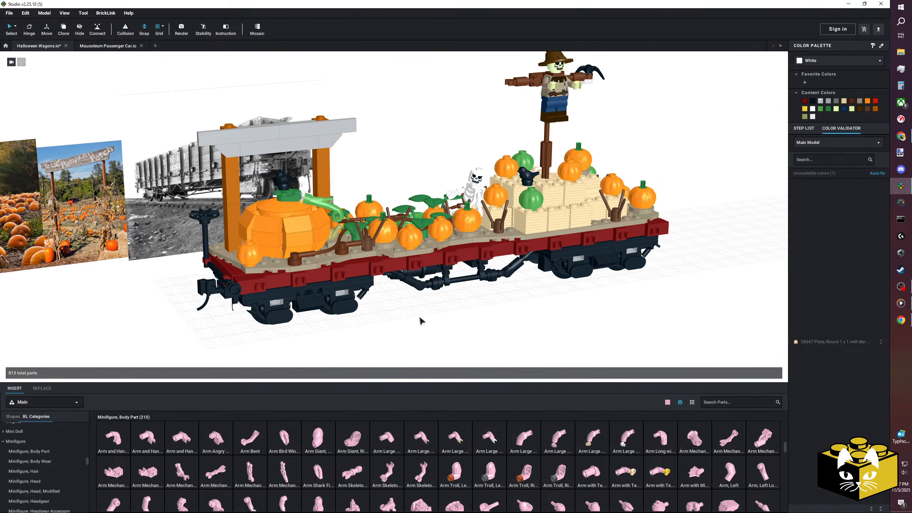
# Set the parts palette color to Glow In Dark Trans.
pyautogui.click(667, 402)
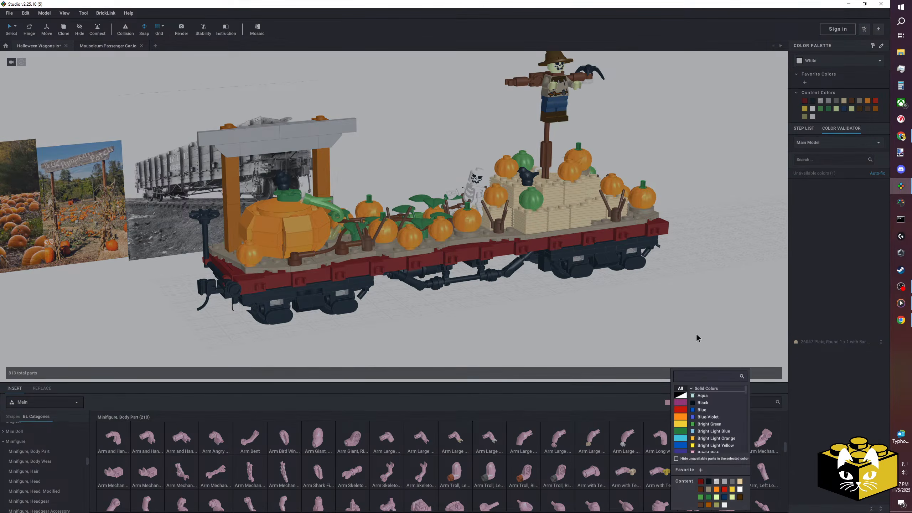
pyautogui.write('mil')
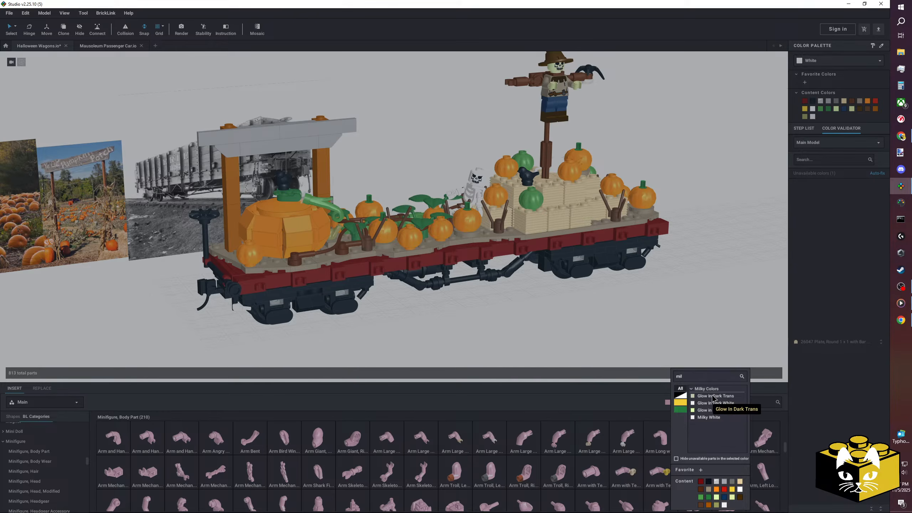
pyautogui.press('BackSpace')
pyautogui.press('BackSpace')
pyautogui.press('BackSpace')
pyautogui.write('glow')
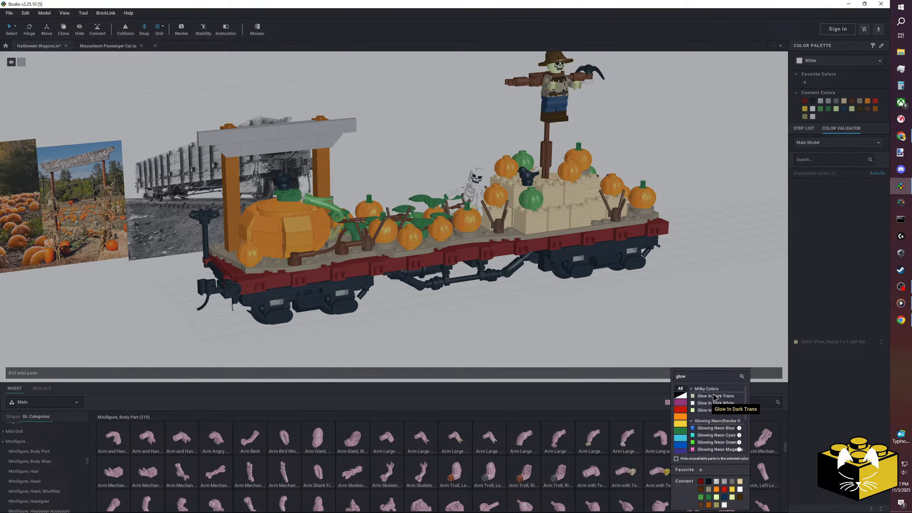
pyautogui.click(713, 395)
# Hide the parts unavailable in the selected palette color and browse the remaining ones.
pyautogui.click(667, 402)
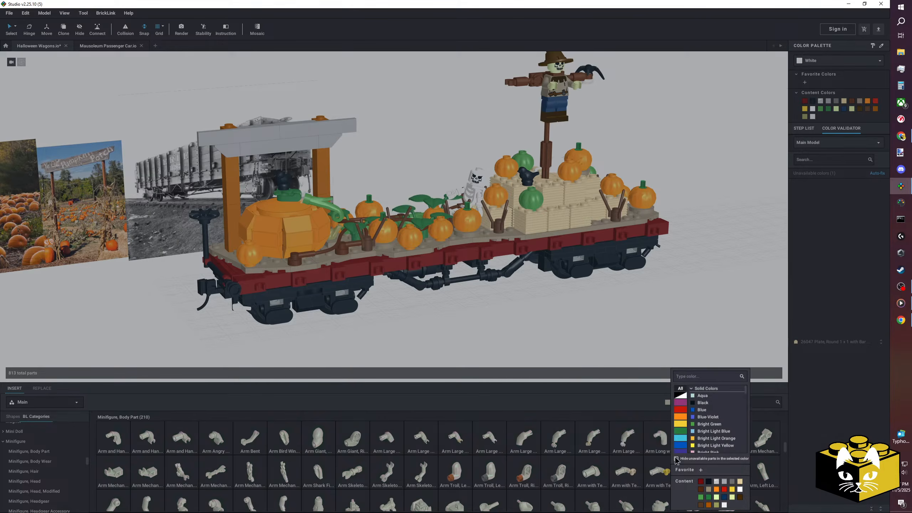
pyautogui.click(676, 459)
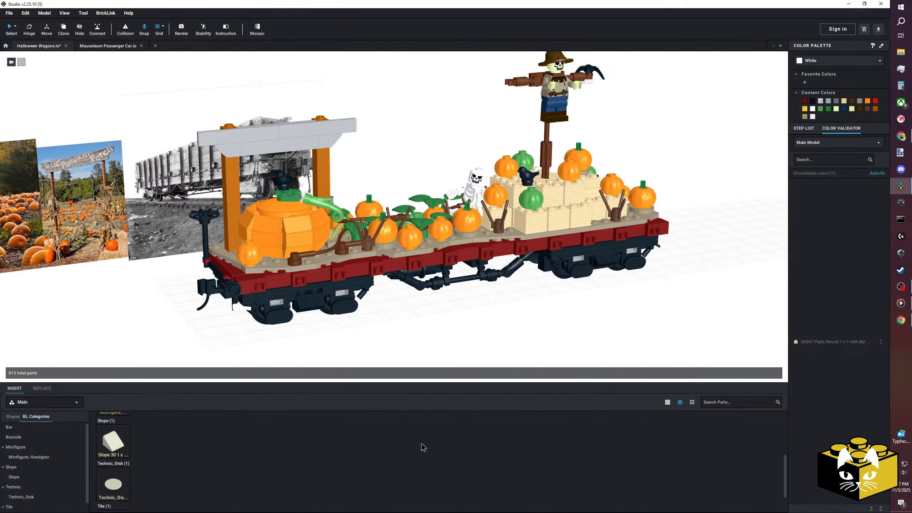
pyautogui.scroll(-1, 421, 443)
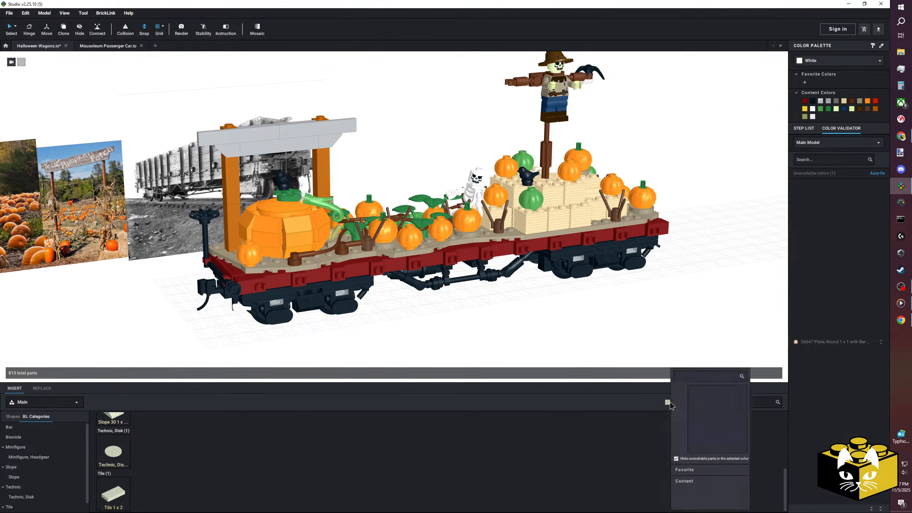
pyautogui.click(667, 401)
pyautogui.click(631, 418)
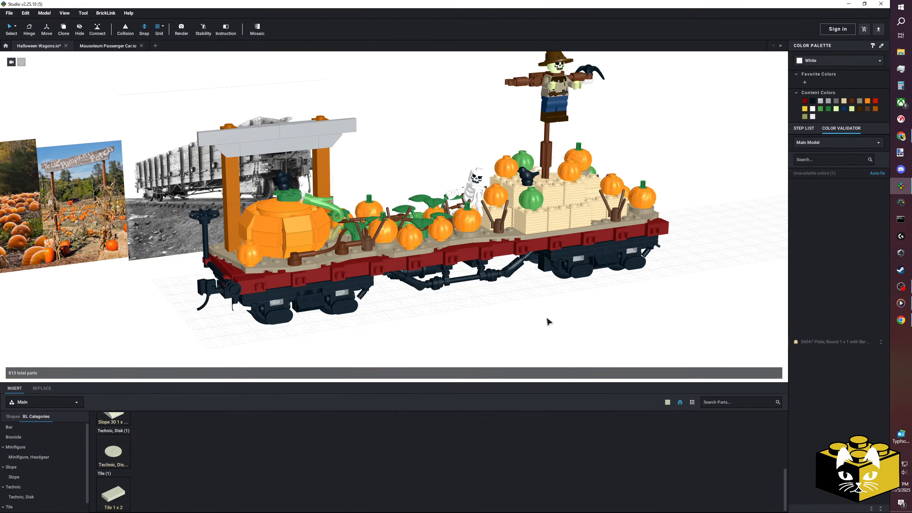
pyautogui.scroll(-2, 534, 312)
pyautogui.scroll(4, 534, 313)
pyautogui.scroll(-4, 534, 312)
pyautogui.moveTo(534, 312)
pyautogui.mouseDown(button='right')
pyautogui.moveTo(514, 313)
pyautogui.moveTo(542, 315)
pyautogui.moveTo(514, 302)
pyautogui.moveTo(532, 312)
pyautogui.mouseUp(button='right')
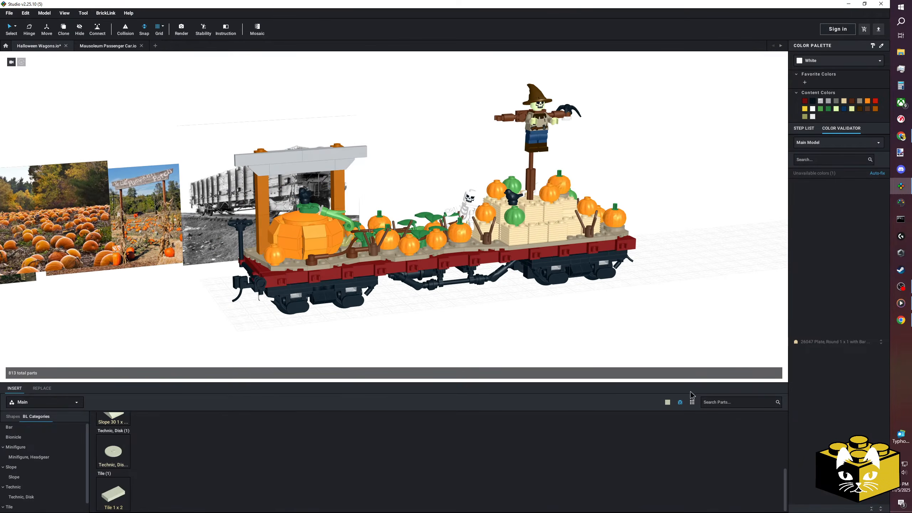
# Set the parts palette color to Glow In Dark White and browse the parts available in it.
pyautogui.click(667, 402)
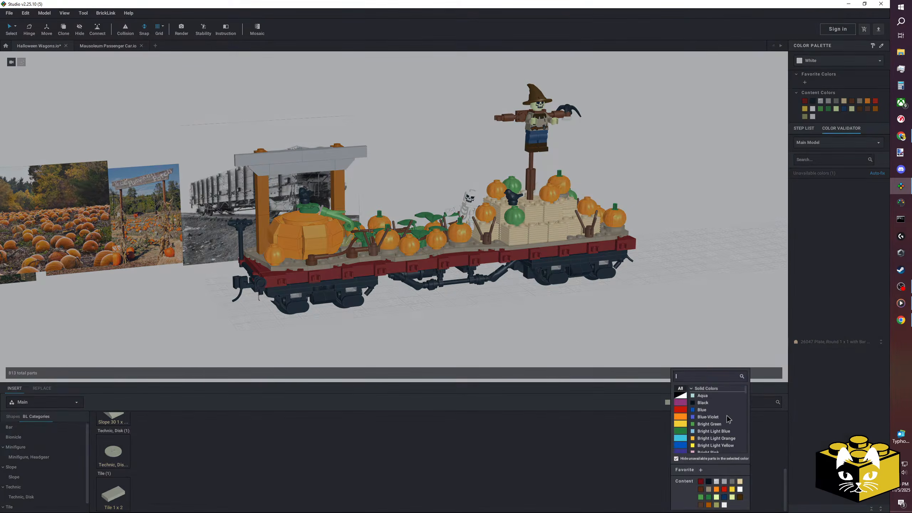
pyautogui.write('glow')
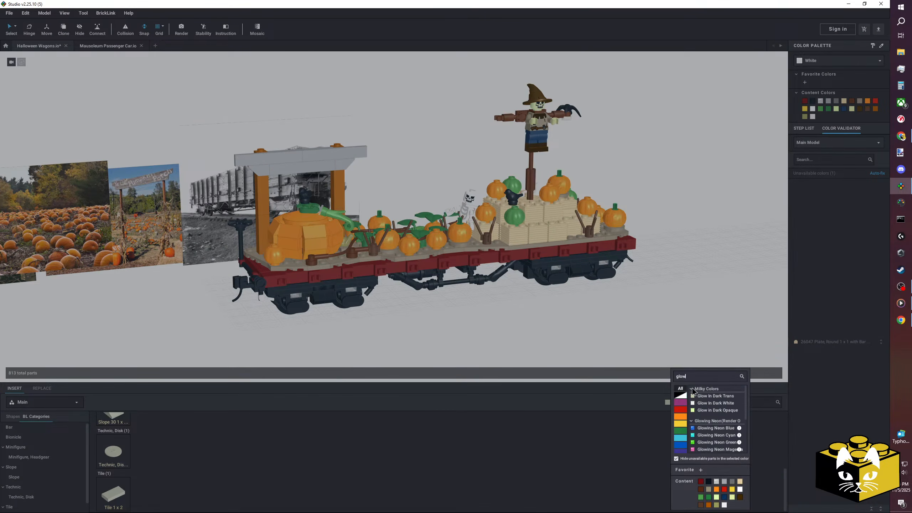
pyautogui.click(729, 403)
pyautogui.click(668, 403)
pyautogui.click(474, 445)
pyautogui.scroll(-4, 465, 447)
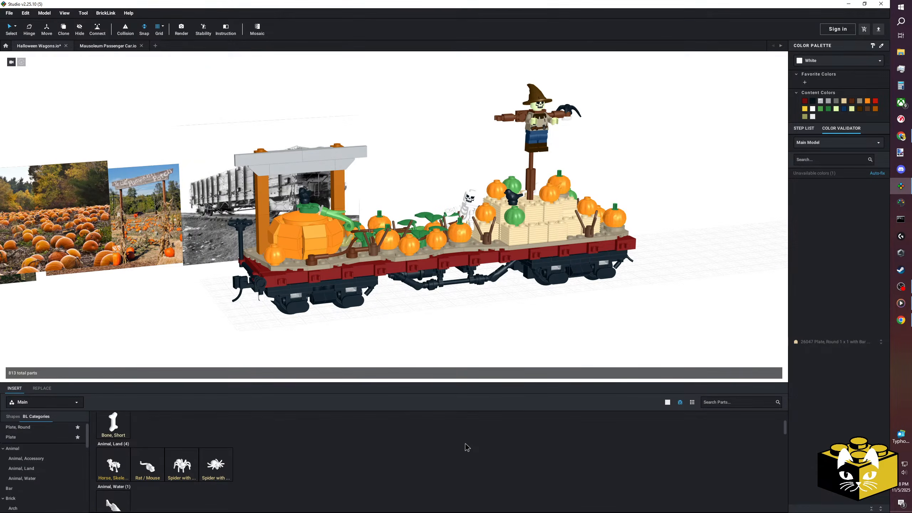
pyautogui.scroll(-1, 467, 447)
pyautogui.scroll(5, 447, 294)
pyautogui.moveTo(446, 296); pyautogui.dragTo(428, 332, button='right')
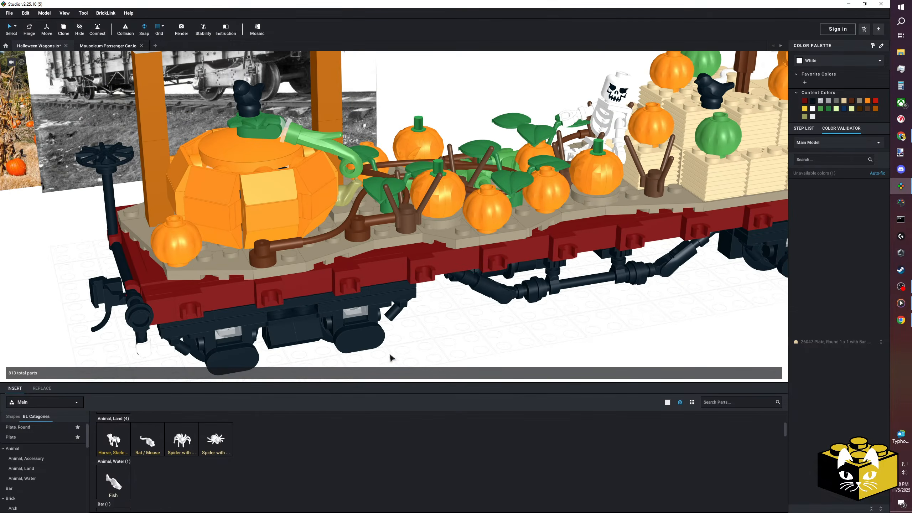
pyautogui.click(187, 439)
pyautogui.press('Escape')
pyautogui.moveTo(482, 338); pyautogui.dragTo(310, 339, button='middle')
pyautogui.click(229, 437)
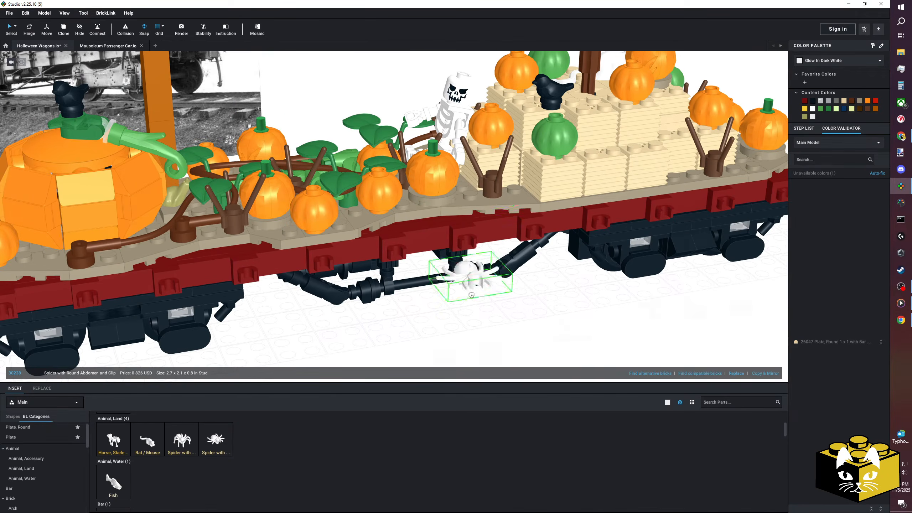
pyautogui.press('Escape')
pyautogui.scroll(-3, 475, 300)
pyautogui.moveTo(476, 300); pyautogui.dragTo(485, 316, button='right')
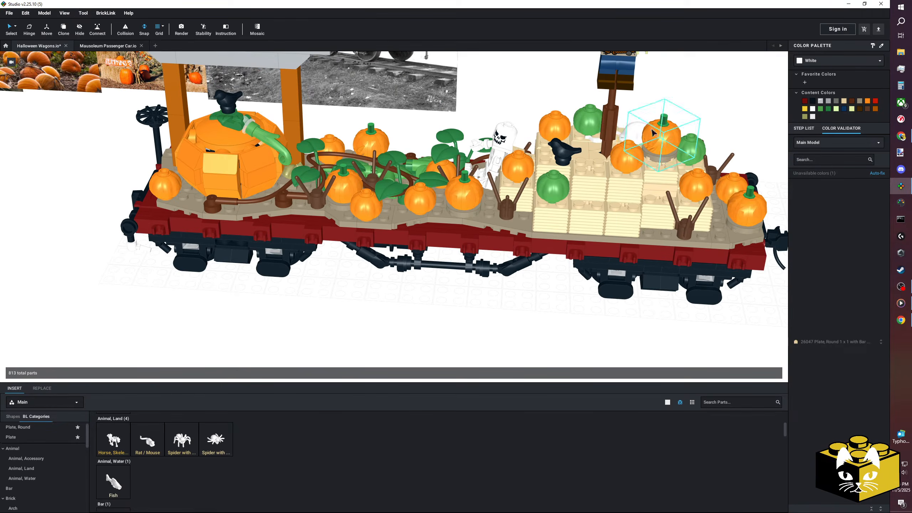
pyautogui.moveTo(419, 310); pyautogui.dragTo(459, 297, button='right')
pyautogui.scroll(3, 460, 297)
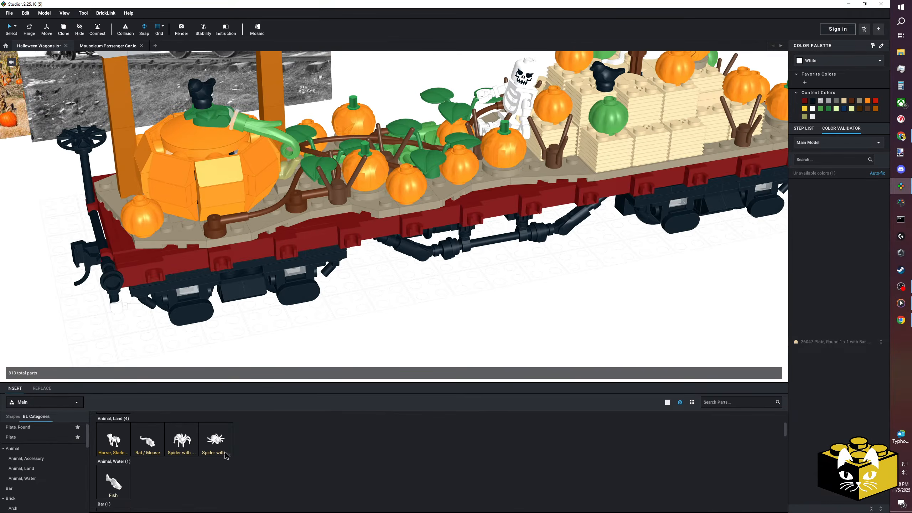
# Insert a short bone in Glow In Dark White and lay it on the ground in front of the wagon.
pyautogui.scroll(1, 226, 452)
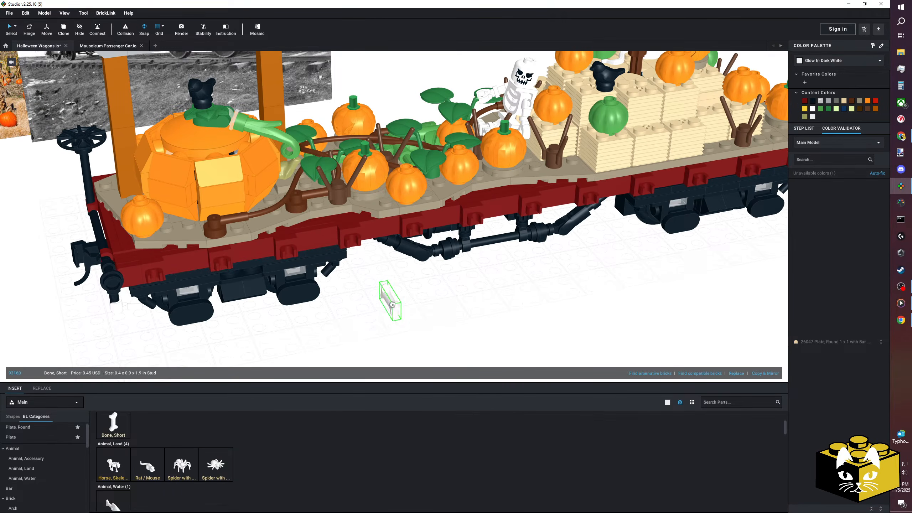
pyautogui.scroll(2, 373, 298)
pyautogui.click(476, 186)
pyautogui.moveTo(476, 187); pyautogui.dragTo(462, 171)
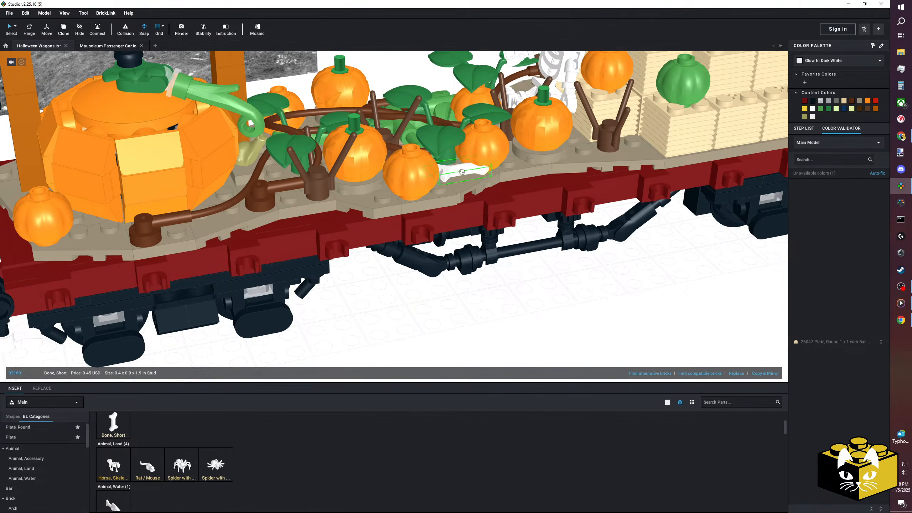
pyautogui.moveTo(494, 303); pyautogui.dragTo(485, 308)
pyautogui.click(565, 308)
pyautogui.scroll(-3, 559, 303)
pyautogui.moveTo(555, 301); pyautogui.dragTo(530, 324, button='right')
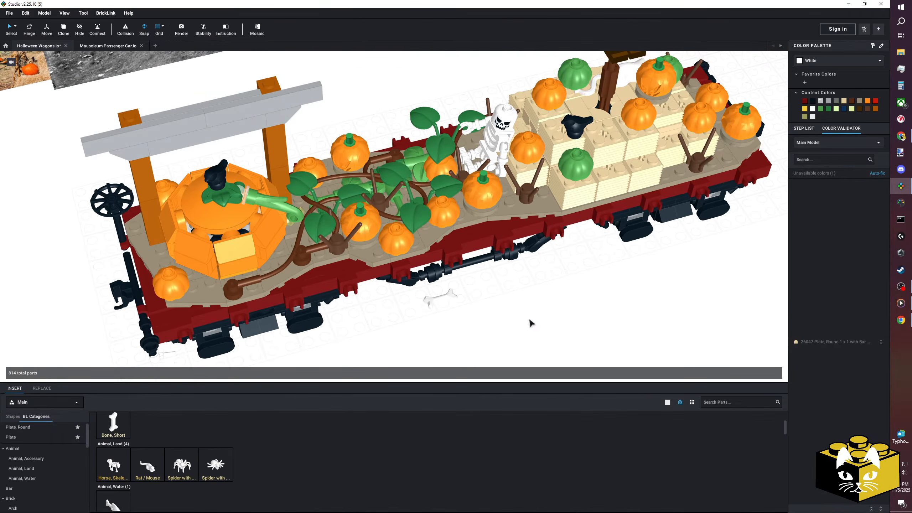
# Copy a dark red 1 x 1 tile with open O clip from the wagon's side and attach the bone to it.
pyautogui.rightClick(498, 242)
pyautogui.click(504, 254)
pyautogui.rightClick(562, 279)
pyautogui.click(573, 298)
pyautogui.click(505, 312)
pyautogui.moveTo(443, 305); pyautogui.dragTo(506, 312)
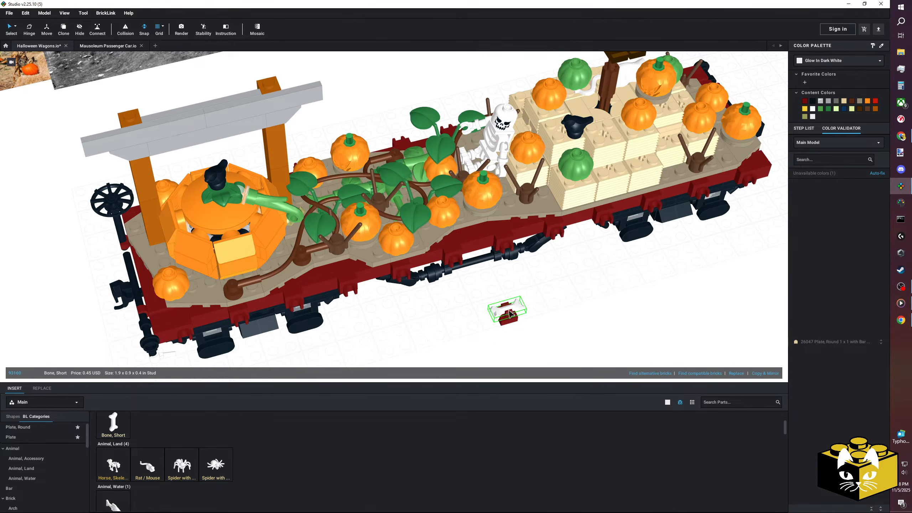
pyautogui.click(440, 316)
pyautogui.moveTo(435, 317); pyautogui.dragTo(426, 294, button='middle')
# Browse the remaining Glow In Dark White parts and try the plant stem with bar in front of the wagon.
pyautogui.scroll(-12, 388, 432)
pyautogui.scroll(-10, 389, 432)
pyautogui.scroll(-8, 388, 430)
pyautogui.scroll(-6, 388, 431)
pyautogui.scroll(-1, 388, 431)
pyautogui.moveTo(287, 366); pyautogui.dragTo(328, 360, button='middle')
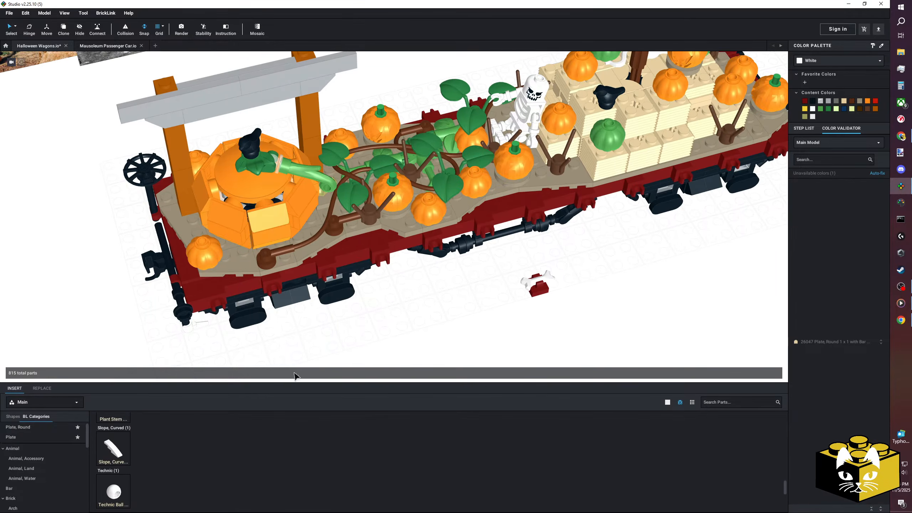
pyautogui.scroll(2, 138, 448)
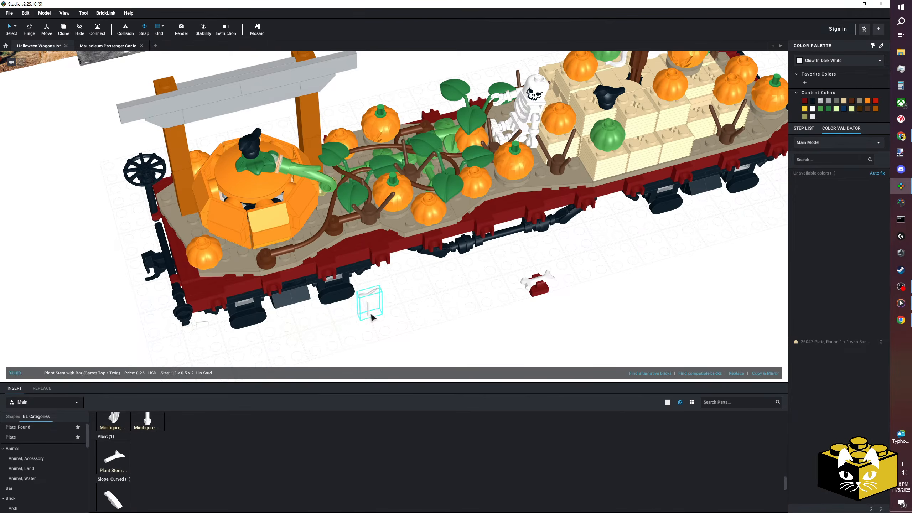
pyautogui.scroll(2, 397, 315)
pyautogui.scroll(2, 398, 316)
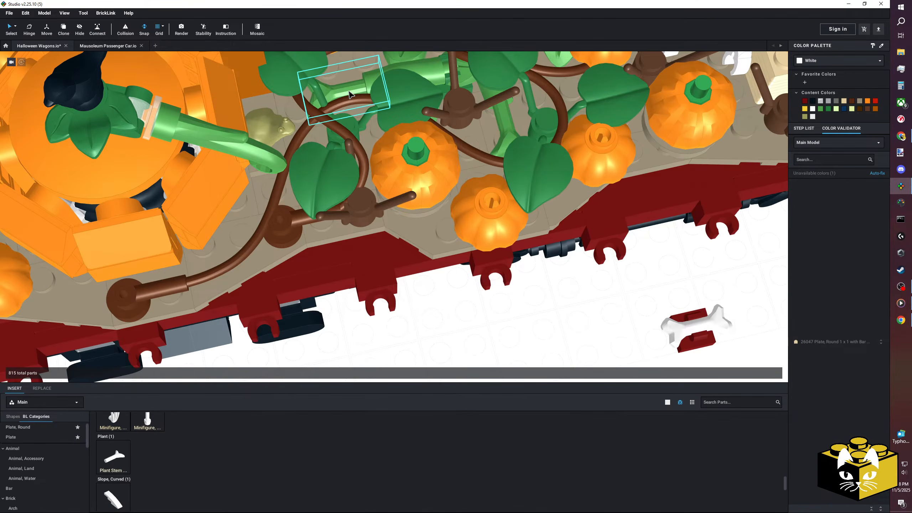
# Recolor the two bright green parts among the pumpkin vines to Glow In Dark White.
pyautogui.click(349, 94)
pyautogui.scroll(-3, 464, 292)
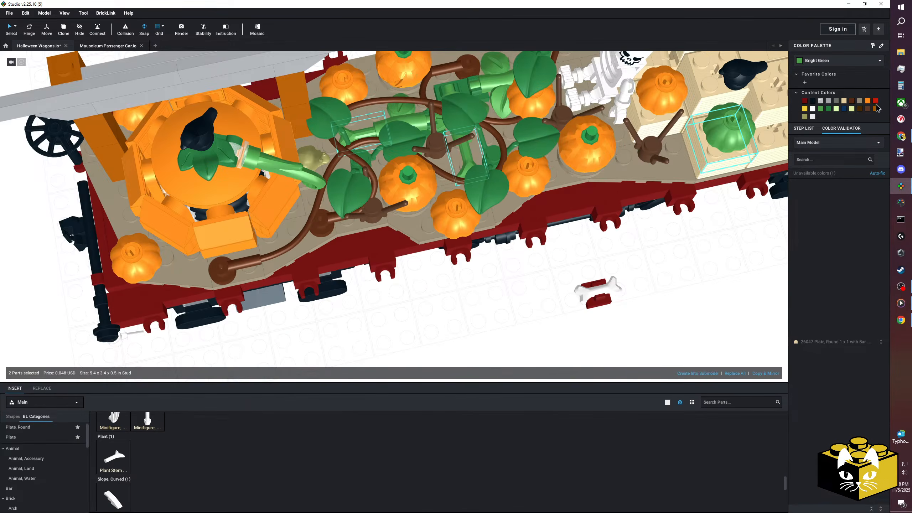
pyautogui.click(818, 61)
pyautogui.scroll(-2, 841, 77)
pyautogui.click(833, 98)
pyautogui.click(656, 242)
pyautogui.moveTo(648, 233); pyautogui.dragTo(635, 260, button='right')
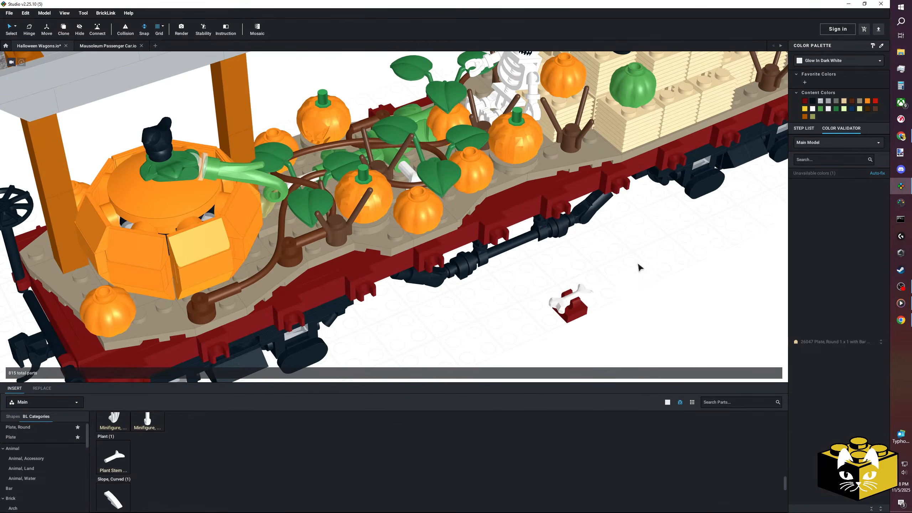
# Recolor the clip tile that holds the bone to Dark Tan.
pyautogui.click(583, 309)
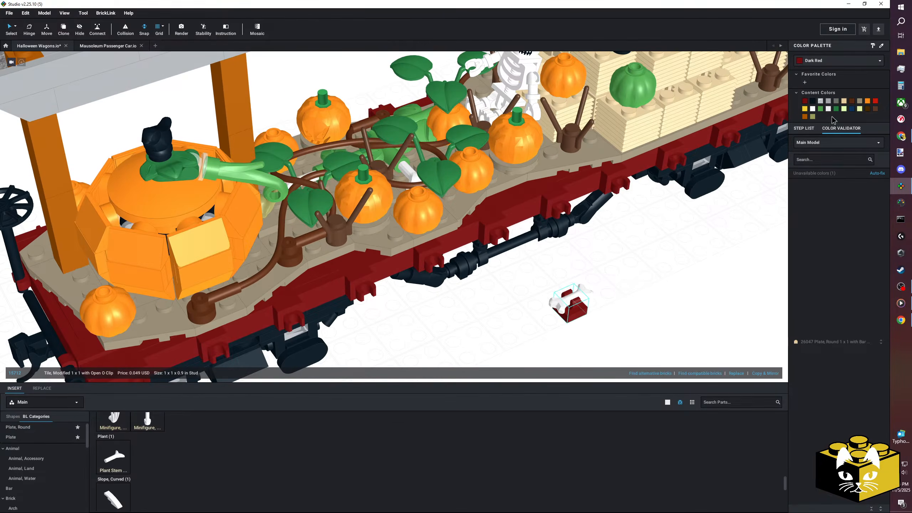
pyautogui.click(860, 102)
pyautogui.click(654, 275)
# Move the bone and its clip tile onto the deck in front of the hay bales, beside the brown branches.
pyautogui.scroll(-5, 549, 281)
pyautogui.moveTo(580, 311); pyautogui.dragTo(471, 283)
pyautogui.moveTo(527, 254); pyautogui.dragTo(470, 283, button='right')
pyautogui.moveTo(471, 283); pyautogui.dragTo(335, 267)
pyautogui.moveTo(471, 283); pyautogui.dragTo(335, 268, button='middle')
pyautogui.scroll(3, 373, 265)
pyautogui.moveTo(336, 267); pyautogui.dragTo(474, 214)
# Copy the bone with its clip tile and place the copy at the hay-bale end of the deck, behind the corner pumpkins.
pyautogui.click(429, 211)
pyautogui.keyDown('ctrl'); pyautogui.click(436, 204); pyautogui.keyUp('ctrl')
pyautogui.rightClick(434, 203)
pyautogui.click(445, 268)
pyautogui.click(656, 235)
pyautogui.rightClick(656, 231)
pyautogui.click(677, 253)
pyautogui.moveTo(676, 253); pyautogui.dragTo(610, 268, button='right')
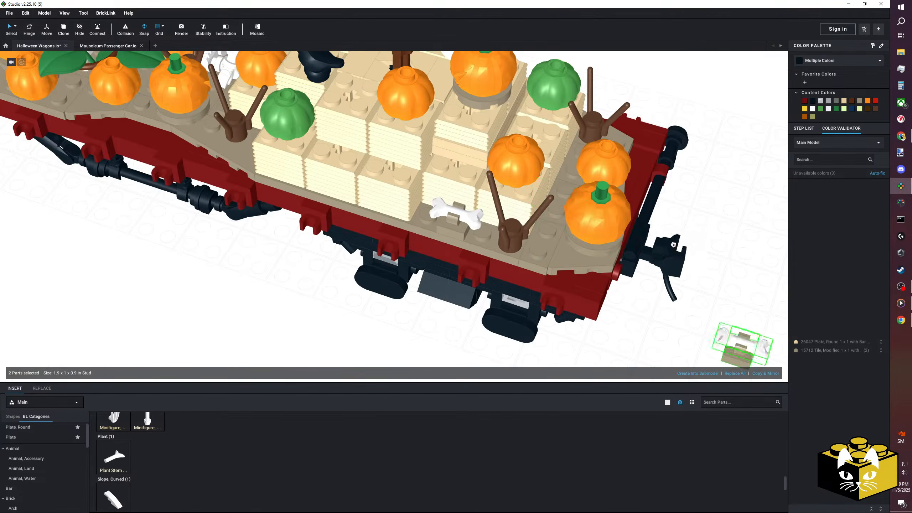
pyautogui.moveTo(703, 225); pyautogui.dragTo(613, 256, button='right')
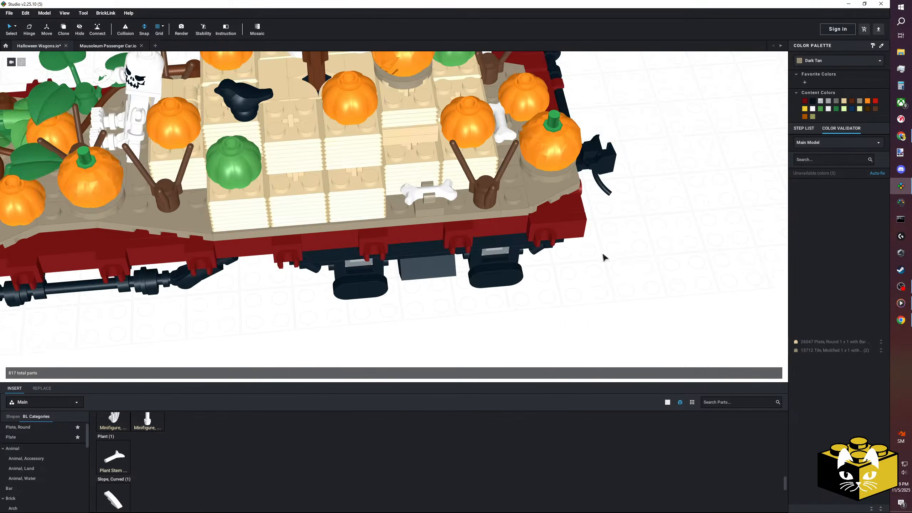
# Paste another bone with clip tile and place it on the deck between the giant pumpkin and the vines.
pyautogui.moveTo(613, 256); pyautogui.dragTo(502, 314, button='middle')
pyautogui.rightClick(489, 301)
pyautogui.click(518, 322)
pyautogui.moveTo(400, 309); pyautogui.dragTo(488, 313, button='middle')
pyautogui.moveTo(488, 312); pyautogui.dragTo(426, 305, button='right')
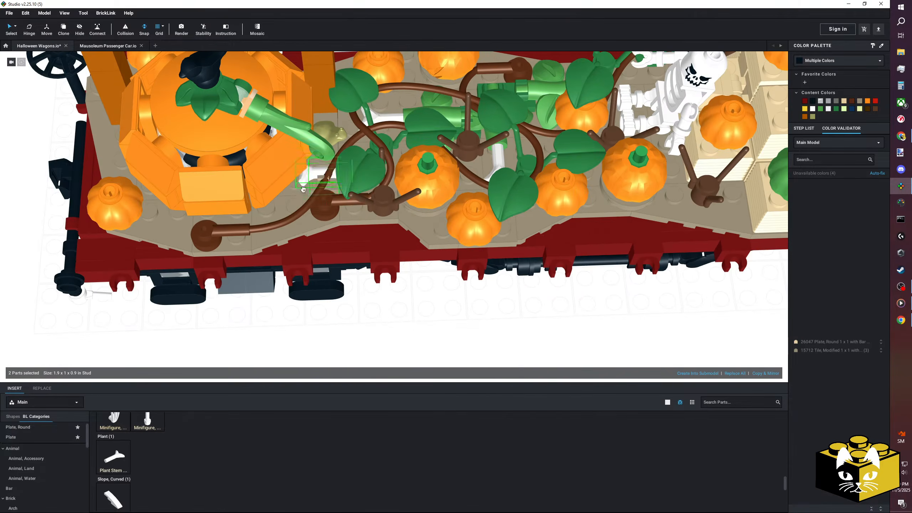
pyautogui.scroll(4, 362, 217)
pyautogui.moveTo(293, 212); pyautogui.dragTo(390, 220, button='middle')
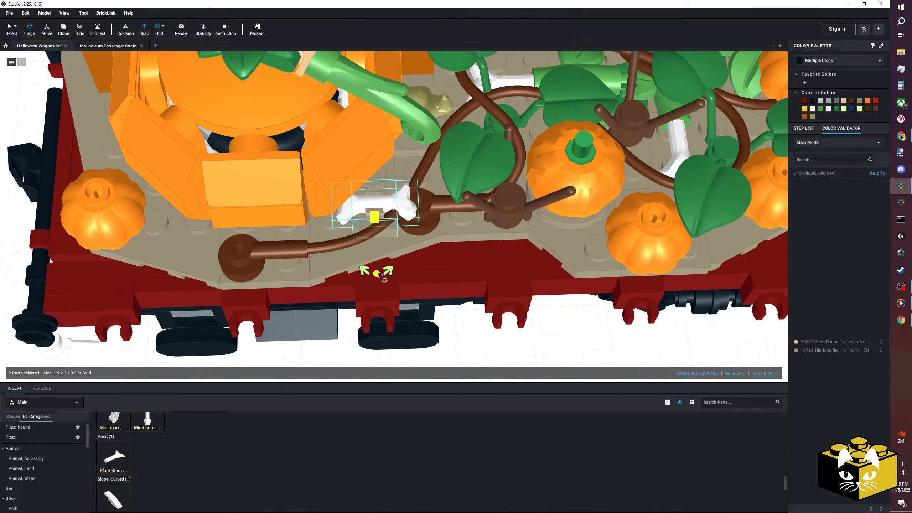
# Turn the bone and clip tile beside the giant pumpkin to a diagonal angle with the Hinge tool.
pyautogui.moveTo(377, 272); pyautogui.dragTo(417, 245)
pyautogui.scroll(-2, 449, 330)
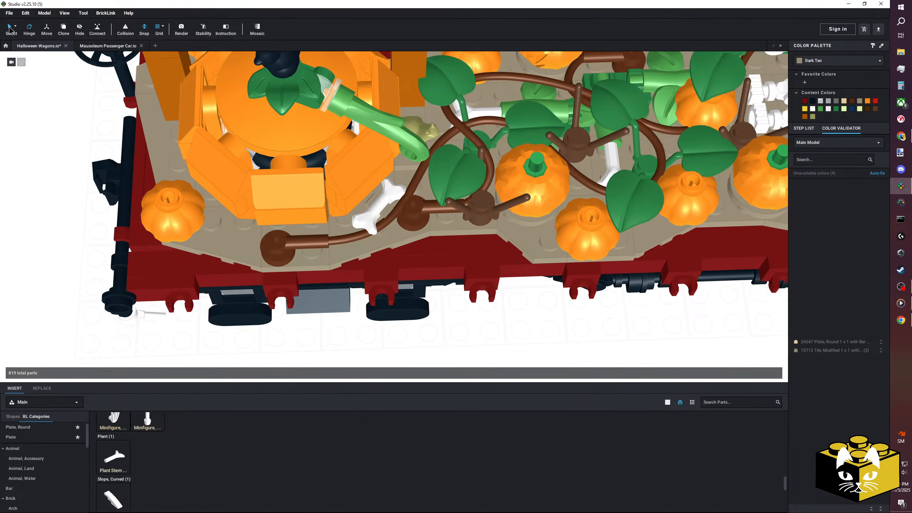
pyautogui.scroll(-4, 66, 140)
pyautogui.moveTo(66, 141); pyautogui.dragTo(105, 166, button='right')
pyautogui.scroll(2, 94, 154)
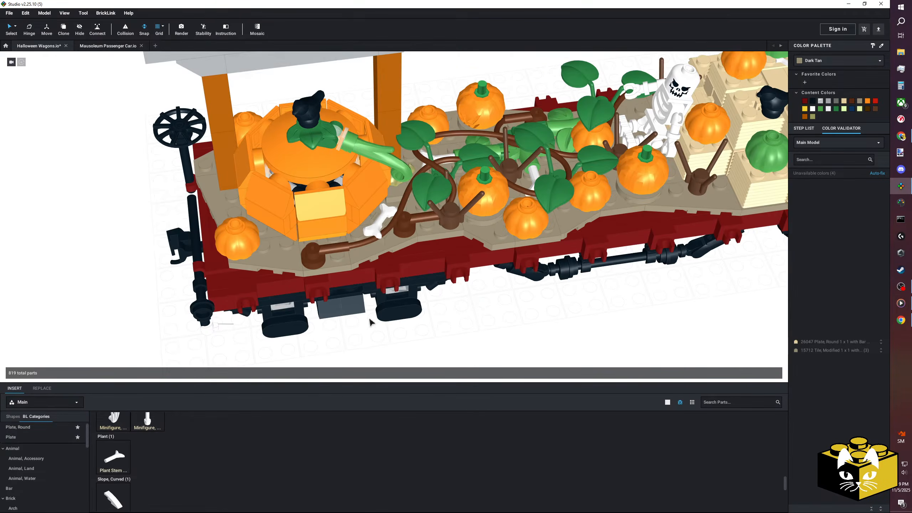
# Restore the two Glow In Dark White parts among the pumpkin vines to Bright Green.
pyautogui.moveTo(395, 324); pyautogui.dragTo(418, 327, button='middle')
pyautogui.click(409, 313)
pyautogui.moveTo(408, 313)
pyautogui.mouseDown(button='right')
pyautogui.moveTo(427, 287)
pyautogui.moveTo(429, 311)
pyautogui.moveTo(409, 319)
pyautogui.moveTo(427, 323)
pyautogui.moveTo(417, 326)
pyautogui.mouseUp(button='right')
pyautogui.scroll(-3, 440, 316)
pyautogui.click(441, 317)
pyautogui.scroll(4, 402, 325)
pyautogui.rightClick(271, 286)
pyautogui.click(540, 332)
pyautogui.click(320, 201)
pyautogui.keyDown('ctrl'); pyautogui.click(319, 198); pyautogui.keyUp('ctrl')
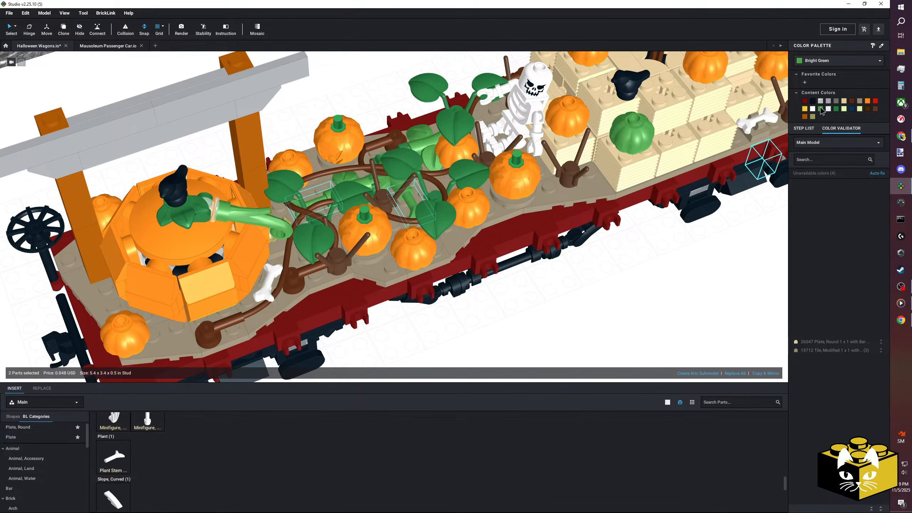
# Copy the angled bone with its clip tile, rotate the copy and place it beside the small corner pumpkin at the brake-wheel end.
pyautogui.rightClick(274, 283)
pyautogui.rightClick(438, 343)
pyautogui.click(451, 364)
pyautogui.moveTo(427, 337); pyautogui.dragTo(431, 370, button='right')
pyautogui.scroll(4, 419, 267)
pyautogui.moveTo(418, 266); pyautogui.dragTo(373, 317, button='right')
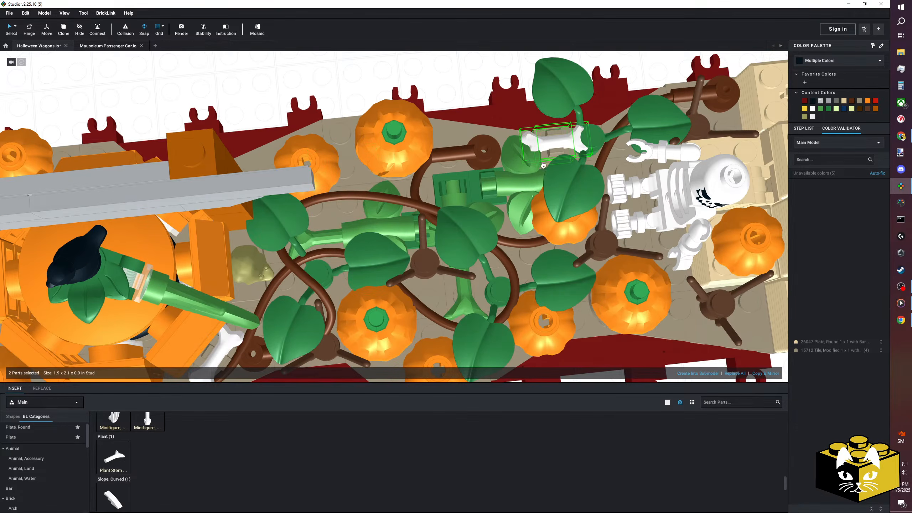
pyautogui.moveTo(609, 248); pyautogui.dragTo(402, 221, button='middle')
pyautogui.moveTo(484, 277); pyautogui.dragTo(781, 282, button='middle')
pyautogui.moveTo(508, 307); pyautogui.dragTo(552, 282, button='right')
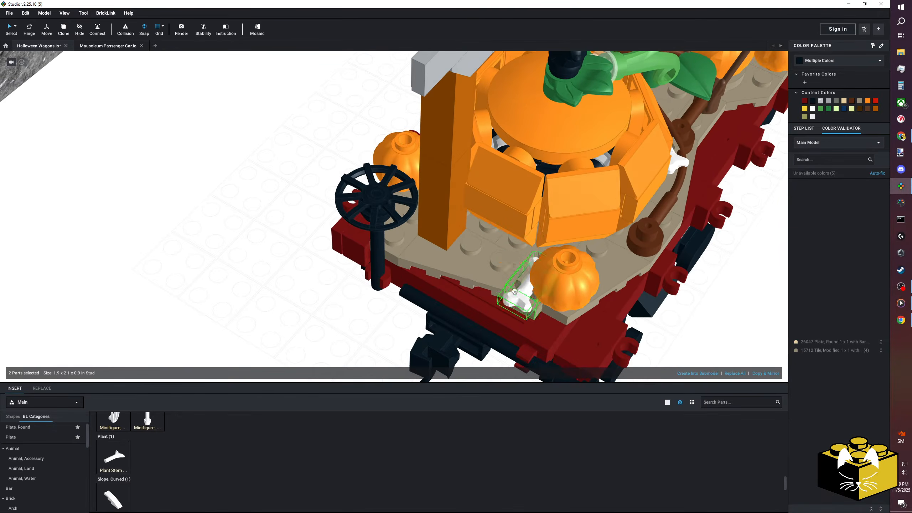
pyautogui.press('Left')
pyautogui.click(504, 253)
pyautogui.click(339, 355)
# Examine the whole decorated wagon and browse the remaining Glow In Dark White tiles in the parts palette.
pyautogui.scroll(-5, 332, 339)
pyautogui.moveTo(329, 334); pyautogui.dragTo(241, 333, button='middle')
pyautogui.moveTo(241, 333); pyautogui.dragTo(340, 339, button='right')
pyautogui.scroll(1, 341, 339)
pyautogui.scroll(-5, 258, 440)
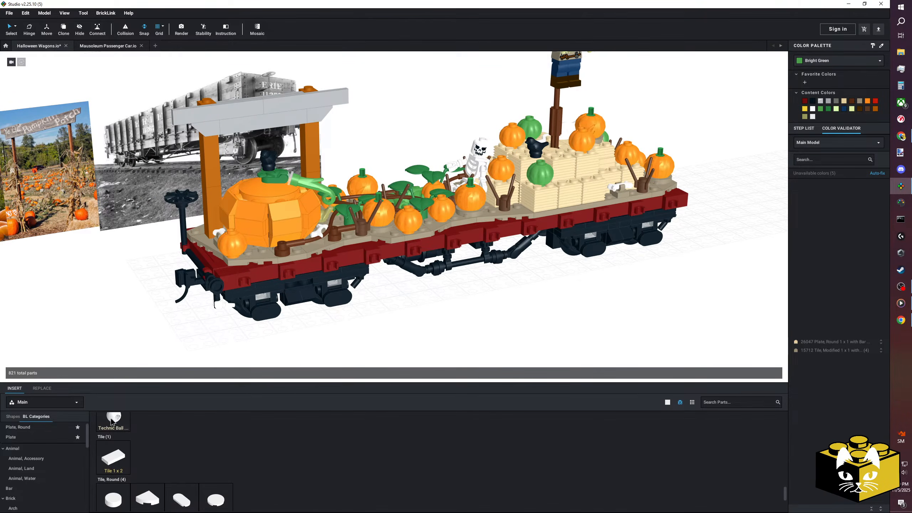
pyautogui.scroll(-4, 311, 430)
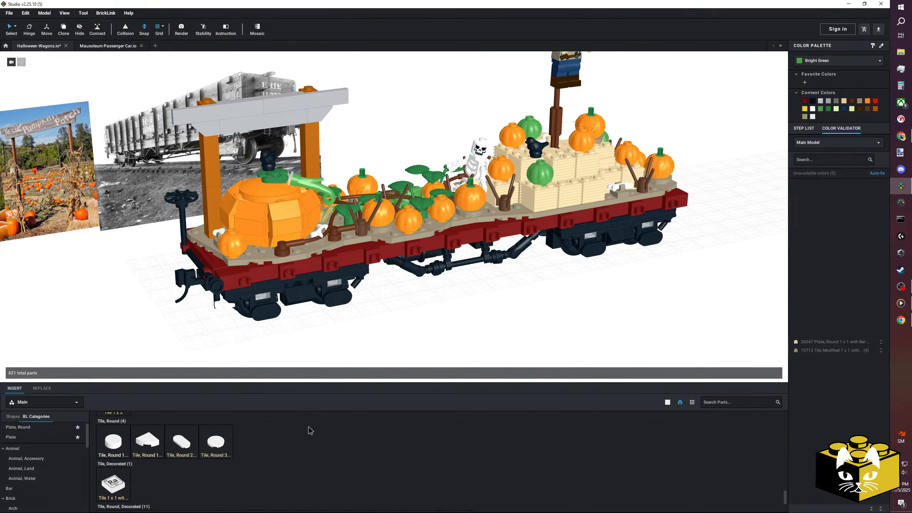
pyautogui.scroll(1, 312, 427)
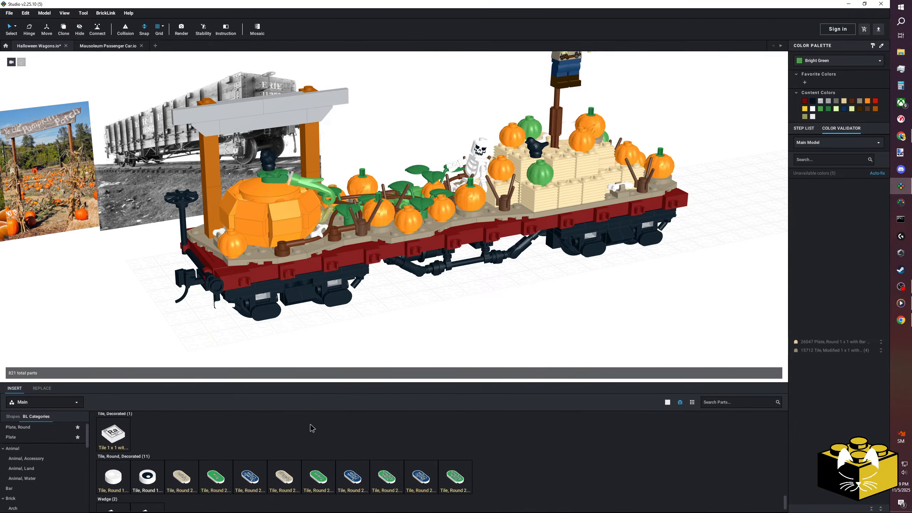
# Set the parts palette color to Glow In Dark Opaque and browse the parts available in it.
pyautogui.click(667, 402)
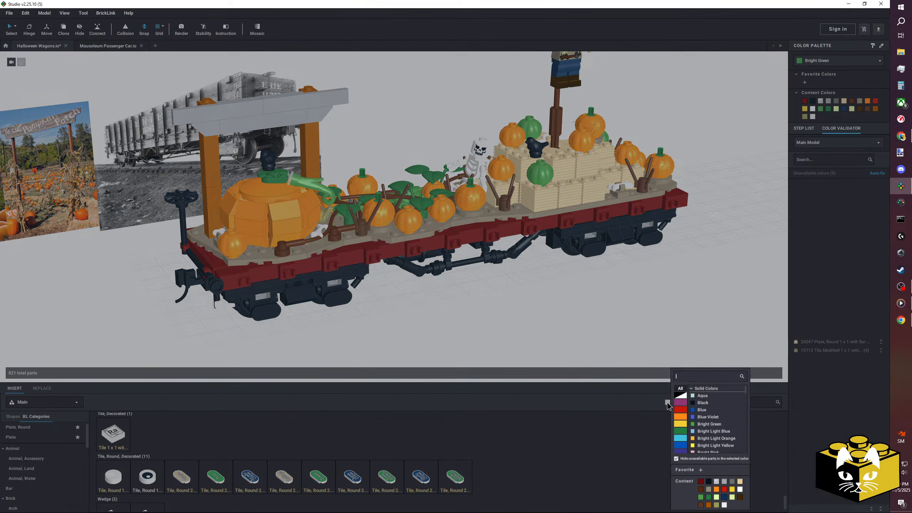
pyautogui.click(702, 374)
pyautogui.write('glow')
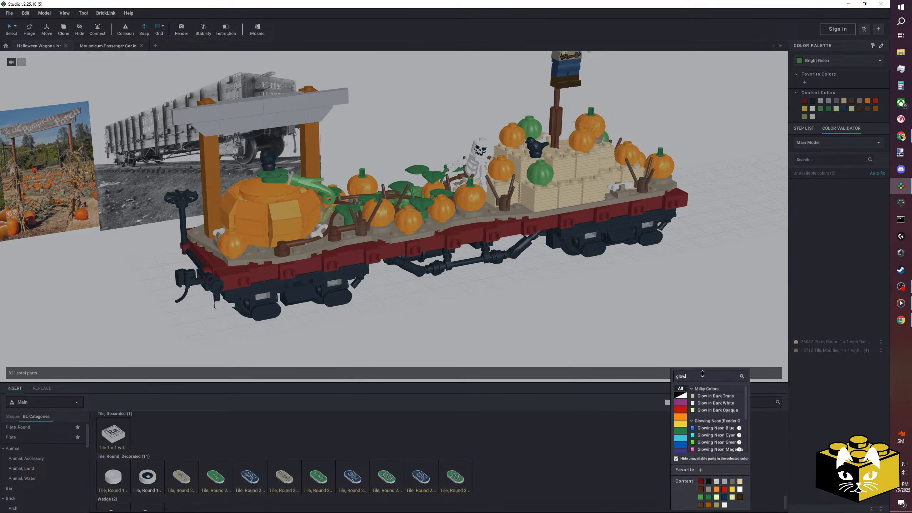
pyautogui.click(732, 414)
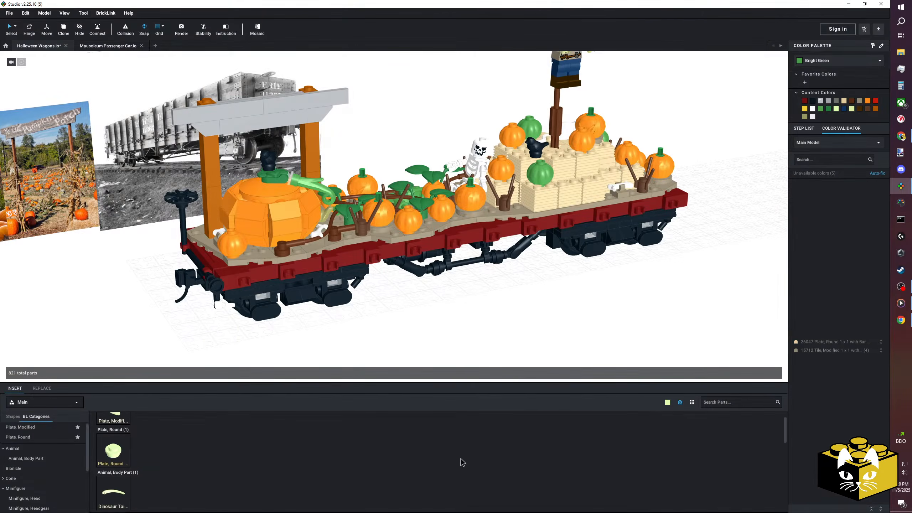
pyautogui.scroll(-5, 461, 459)
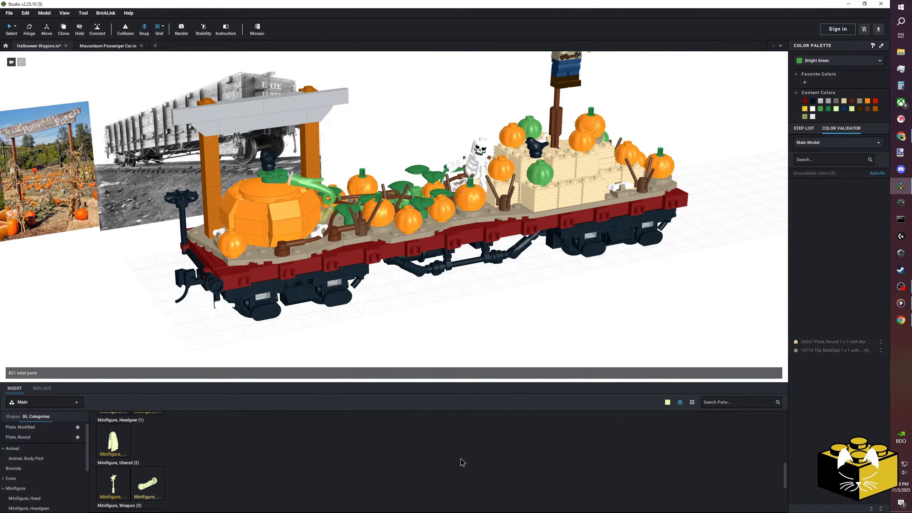
pyautogui.scroll(-3, 460, 458)
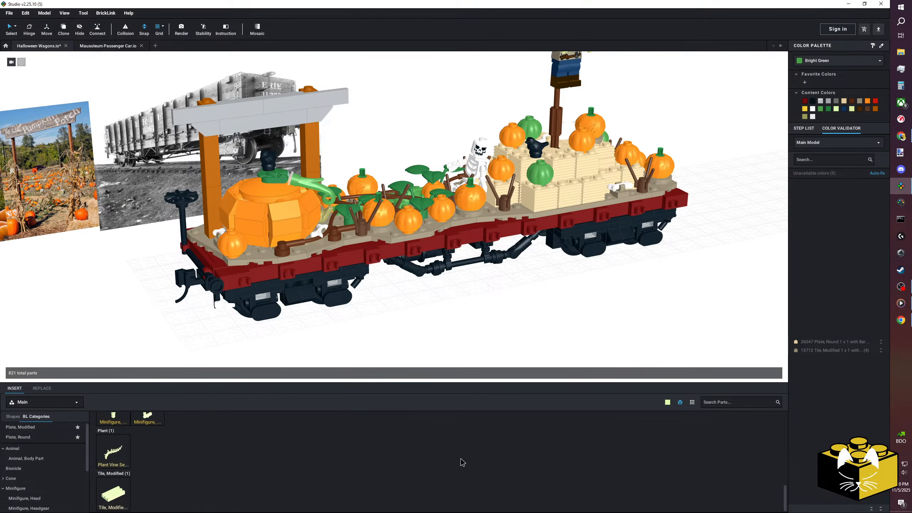
pyautogui.scroll(-4, 479, 315)
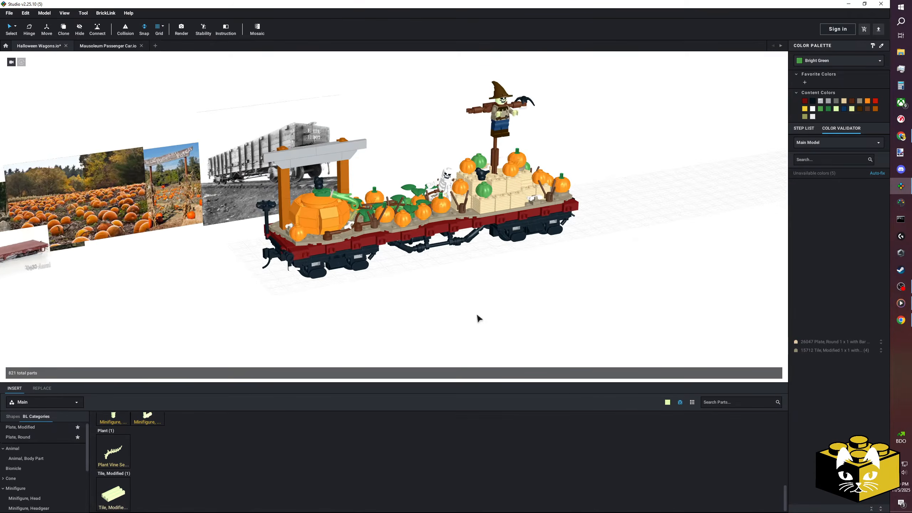
# Review the whole wagon from several angles and save the model file.
pyautogui.moveTo(477, 314); pyautogui.dragTo(506, 357, button='right')
pyautogui.moveTo(583, 275); pyautogui.dragTo(497, 315, button='right')
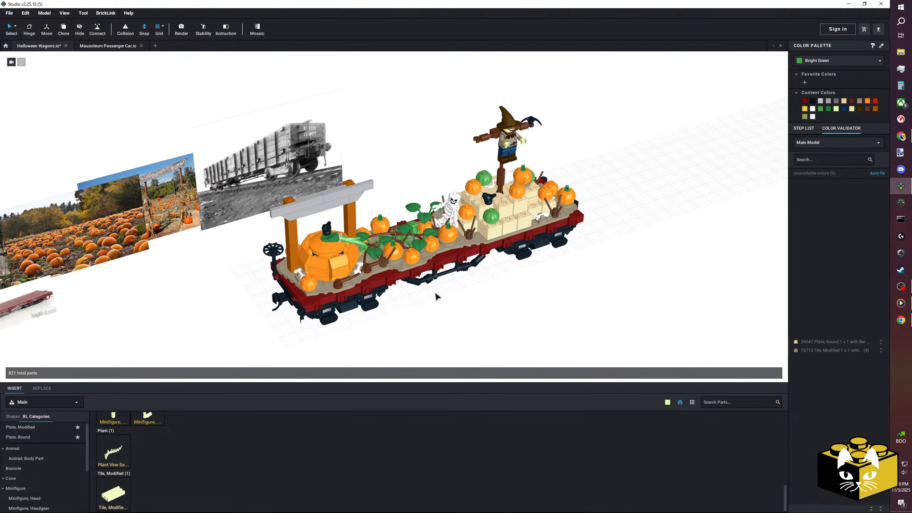
pyautogui.moveTo(427, 313); pyautogui.dragTo(358, 322, button='right')
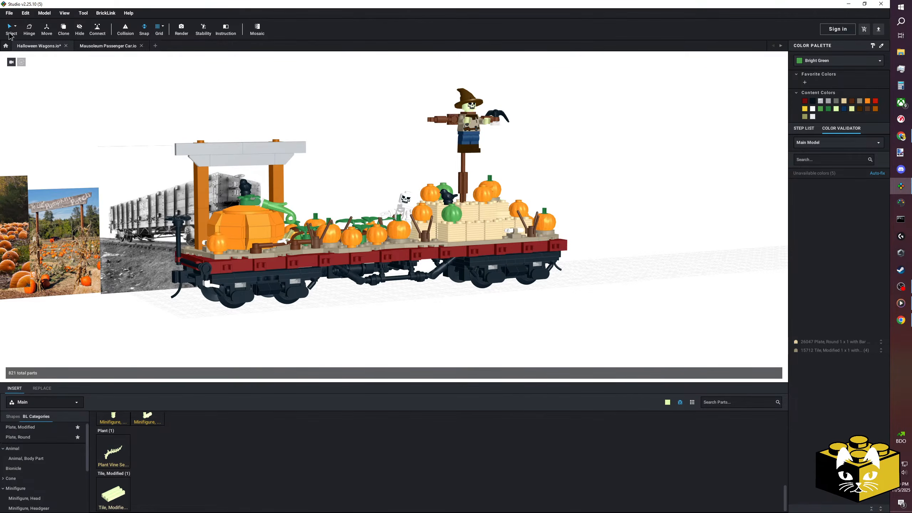
pyautogui.click(9, 13)
pyautogui.moveTo(377, 331); pyautogui.dragTo(400, 330, button='middle')
pyautogui.scroll(5, 304, 424)
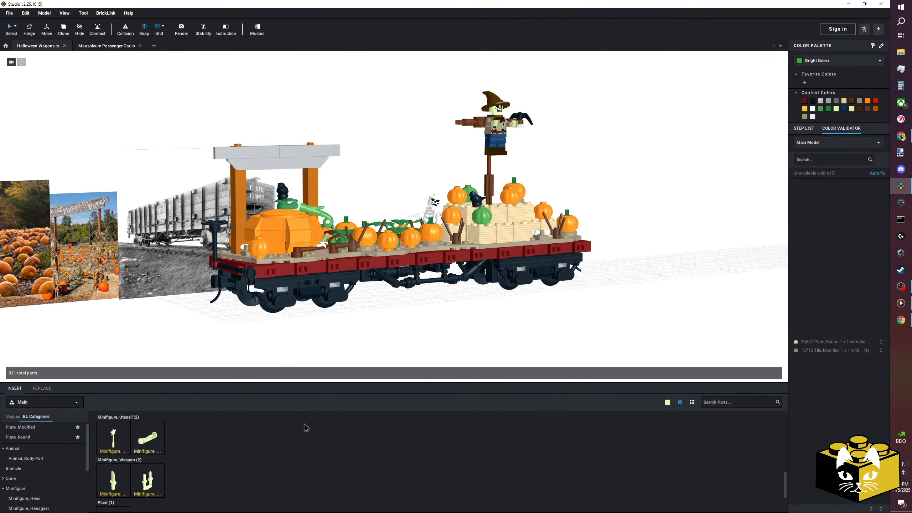
# Render the wagon from an angled side view at Very High quality as a transparent 1920 x 1080 PNG named Halloween Wagons.
pyautogui.scroll(3, 304, 424)
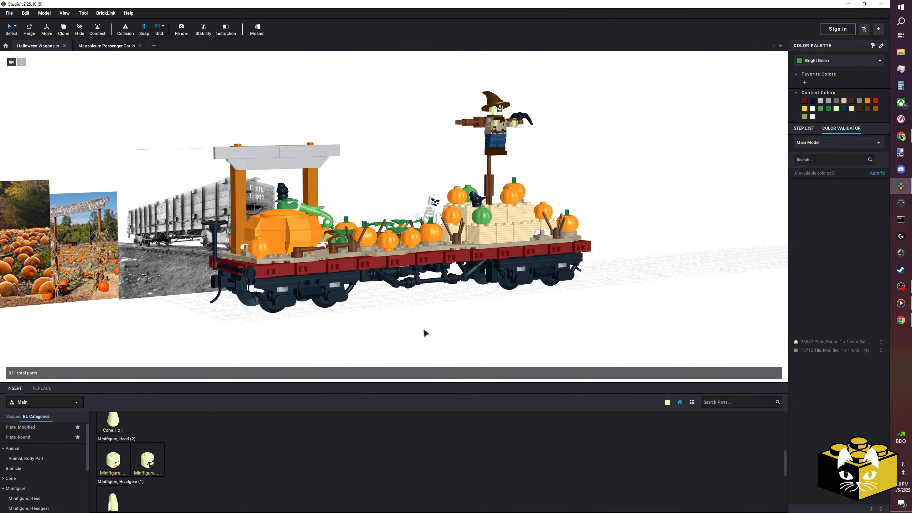
pyautogui.moveTo(413, 305); pyautogui.dragTo(402, 316, button='middle')
pyautogui.moveTo(402, 314); pyautogui.dragTo(405, 319, button='right')
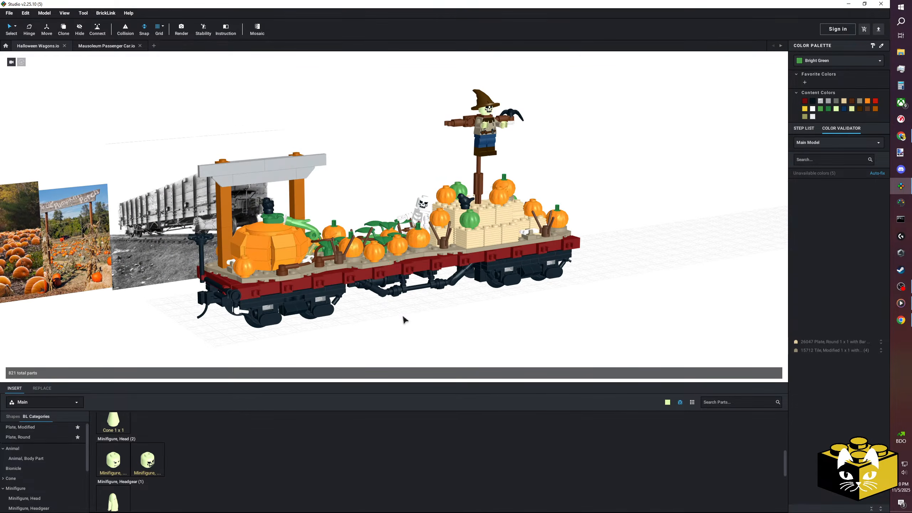
pyautogui.click(181, 29)
pyautogui.moveTo(402, 259); pyautogui.dragTo(373, 269)
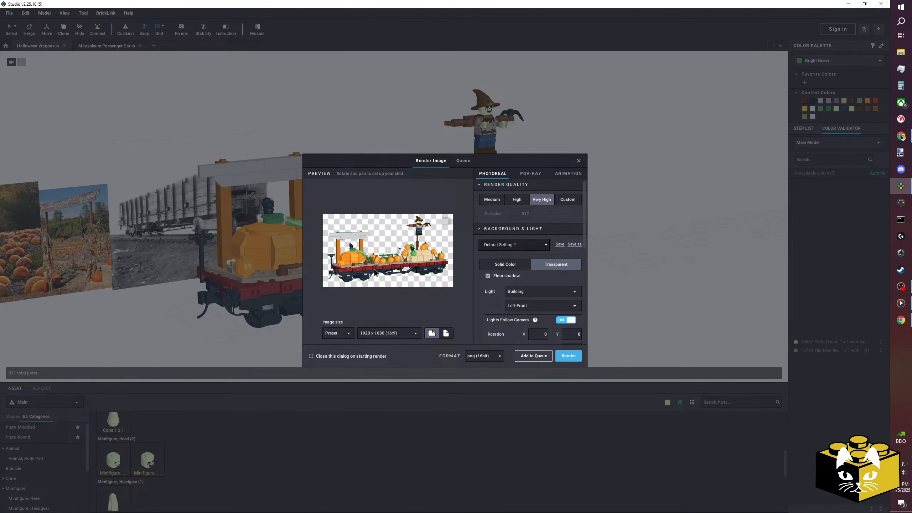
pyautogui.click(568, 356)
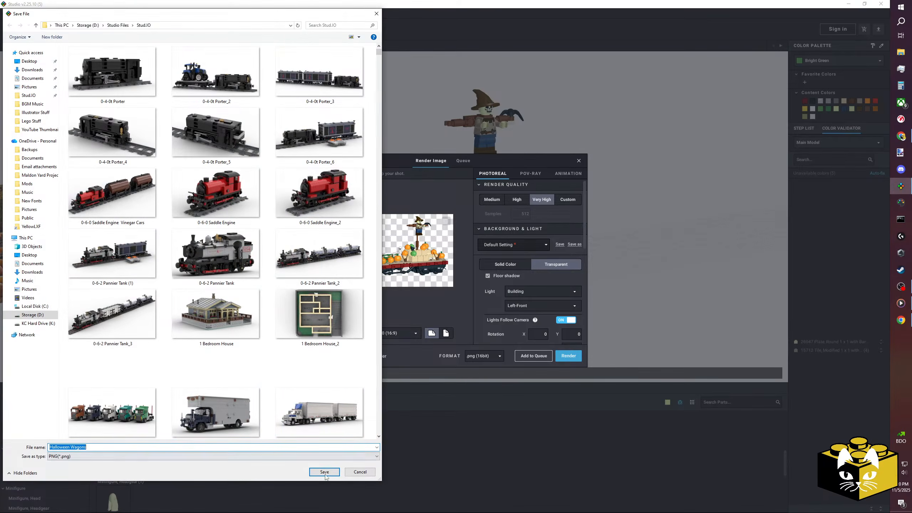
pyautogui.click(324, 472)
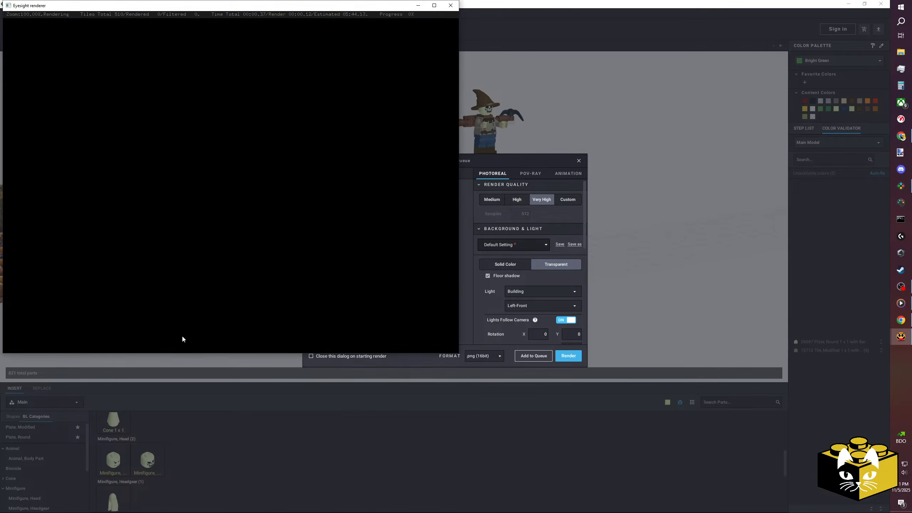
# Enlarge the renderer window and inspect the pumpkins and skeleton in the image while it renders.
pyautogui.click(432, 5)
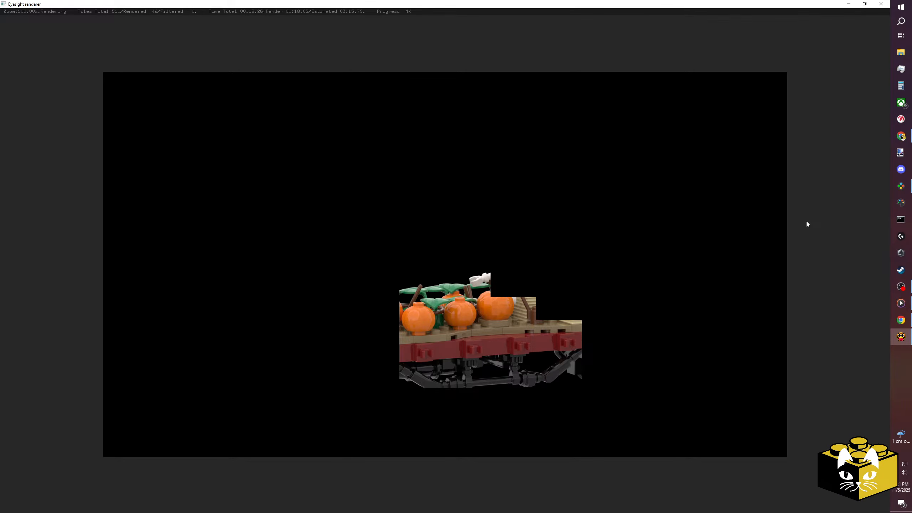
pyautogui.scroll(1, 691, 238)
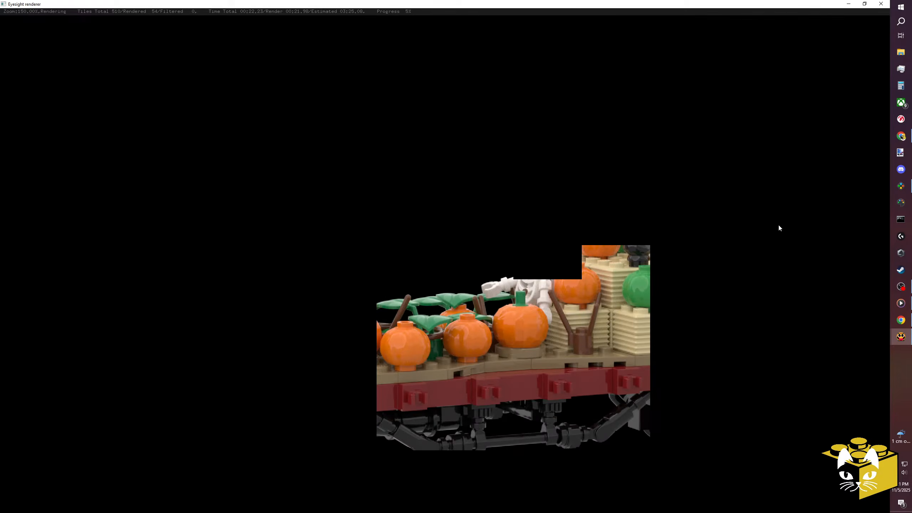
pyautogui.scroll(-1, 777, 224)
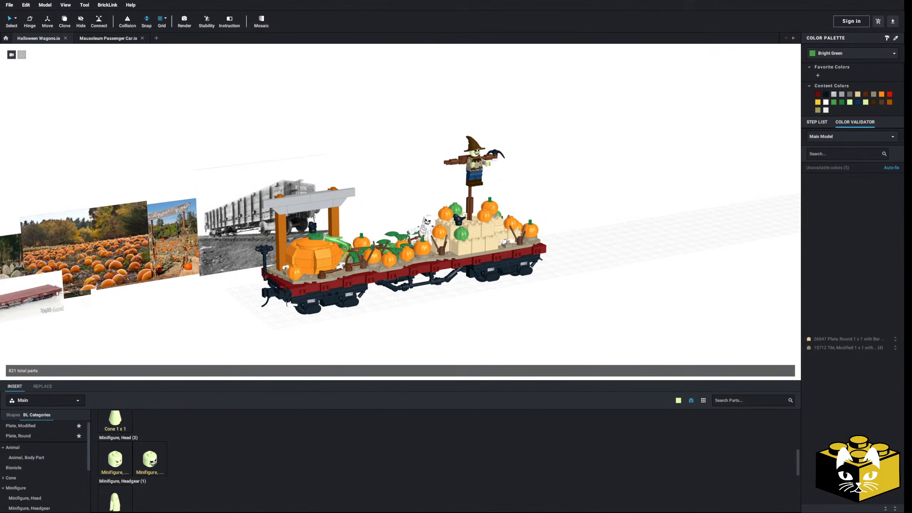
# Open the recent file Mason Bogie Halloween.io and copy the complete locomotive without its reference images.
pyautogui.moveTo(250, 231); pyautogui.dragTo(260, 219, button='middle')
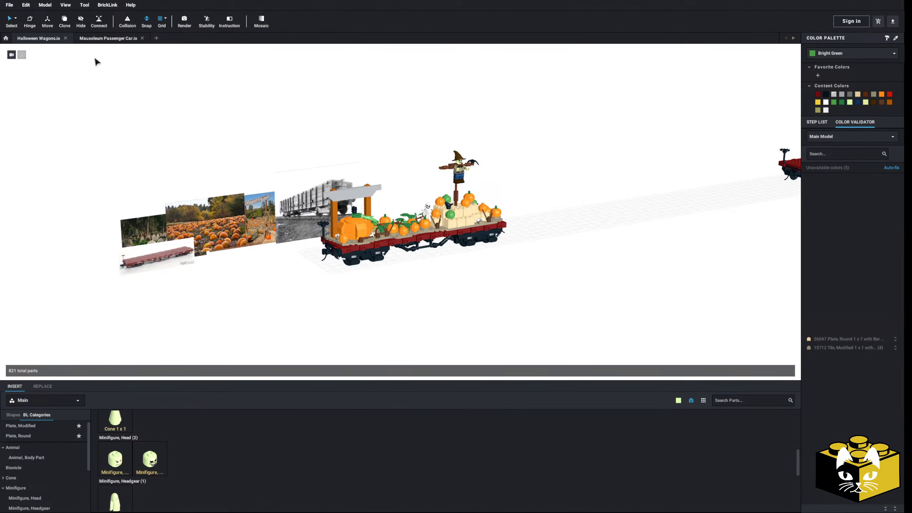
pyautogui.click(10, 5)
pyautogui.moveTo(21, 32)
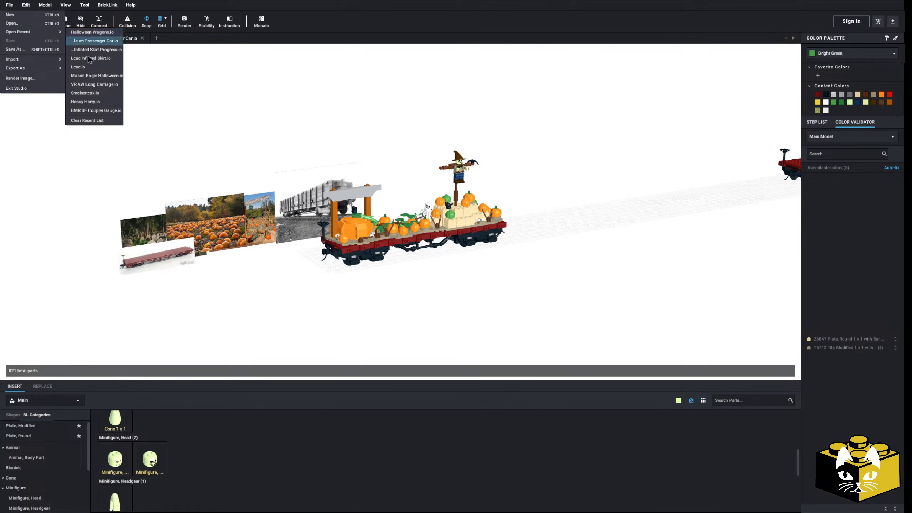
pyautogui.click(102, 76)
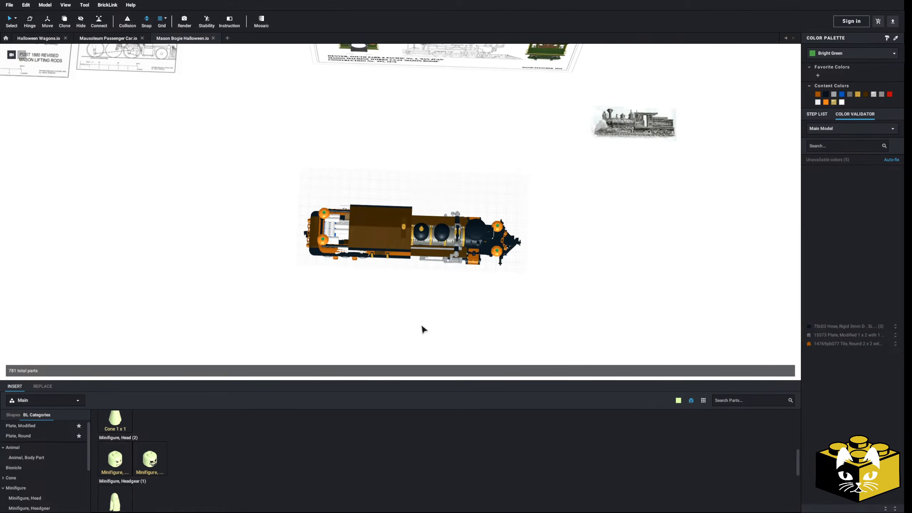
pyautogui.moveTo(571, 163); pyautogui.dragTo(269, 344)
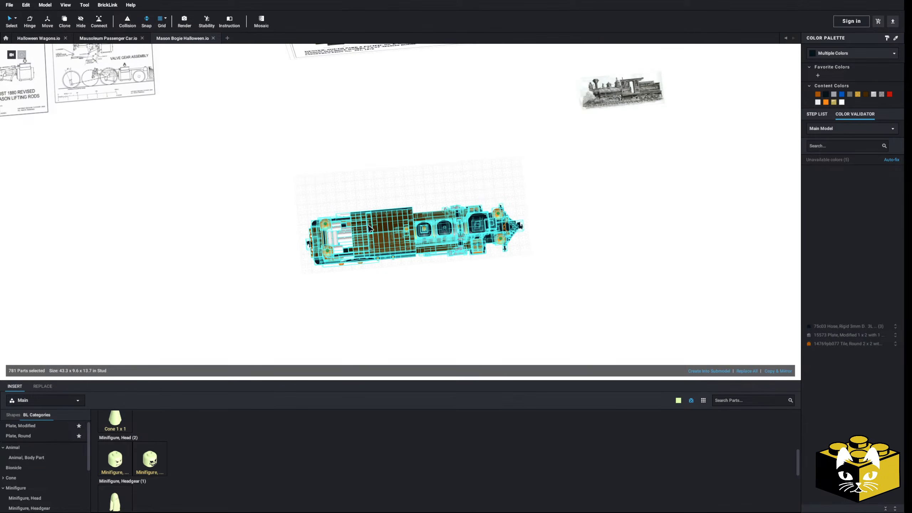
pyautogui.rightClick(374, 229)
pyautogui.click(373, 229)
pyautogui.click(240, 57)
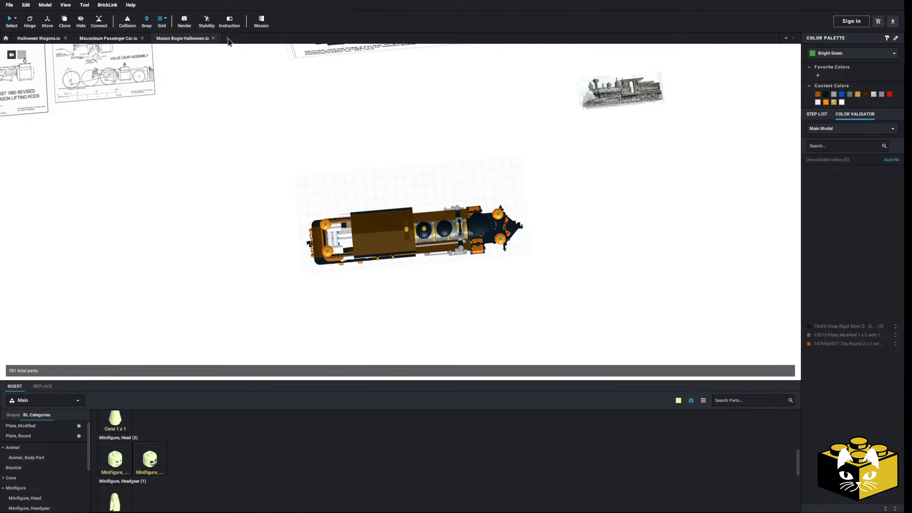
# Create a new empty model and paste the Halloween locomotive into it.
pyautogui.click(227, 39)
pyautogui.rightClick(350, 207)
pyautogui.click(359, 226)
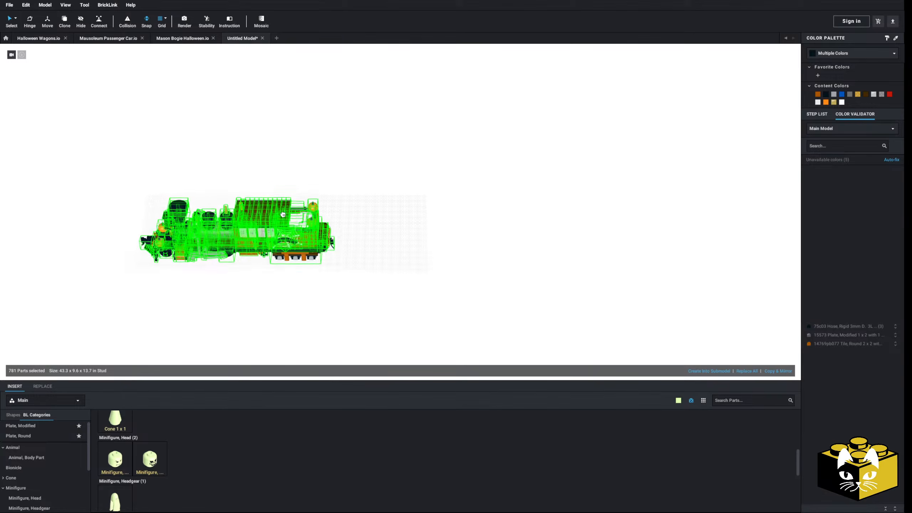
pyautogui.click(246, 188)
pyautogui.click(336, 217)
pyautogui.moveTo(337, 217); pyautogui.dragTo(456, 226, button='middle')
pyautogui.scroll(3, 455, 226)
pyautogui.moveTo(395, 248); pyautogui.dragTo(406, 215, button='right')
pyautogui.moveTo(405, 216); pyautogui.dragTo(406, 224, button='middle')
# Copy both passenger car submodels from Mausoleum Passenger Car.io.
pyautogui.click(105, 38)
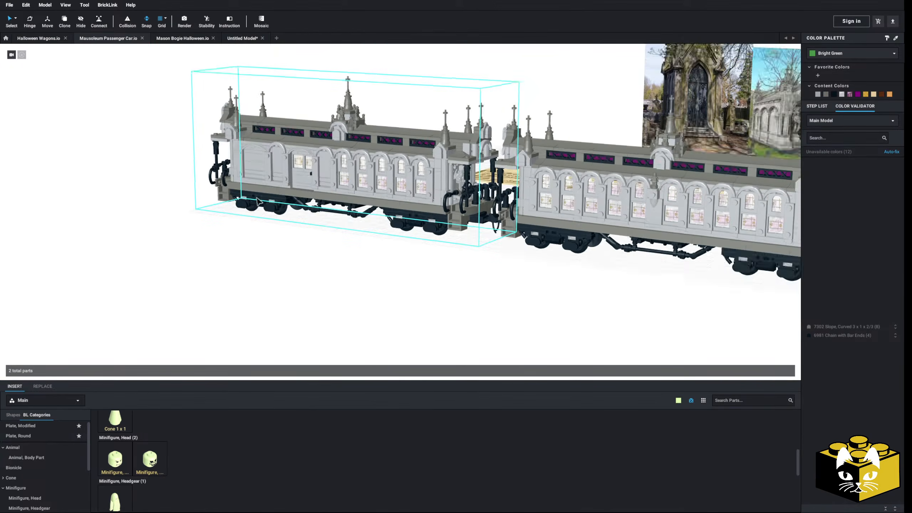
pyautogui.scroll(-5, 258, 202)
pyautogui.moveTo(259, 202); pyautogui.dragTo(301, 241, button='right')
pyautogui.moveTo(626, 155); pyautogui.dragTo(372, 264)
pyautogui.rightClick(401, 231)
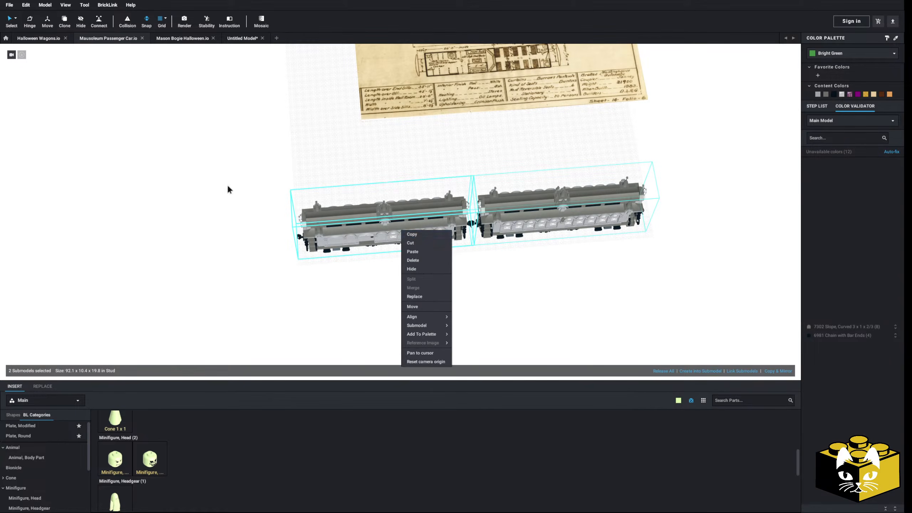
pyautogui.rightClick(399, 214)
pyautogui.click(409, 220)
pyautogui.click(349, 190)
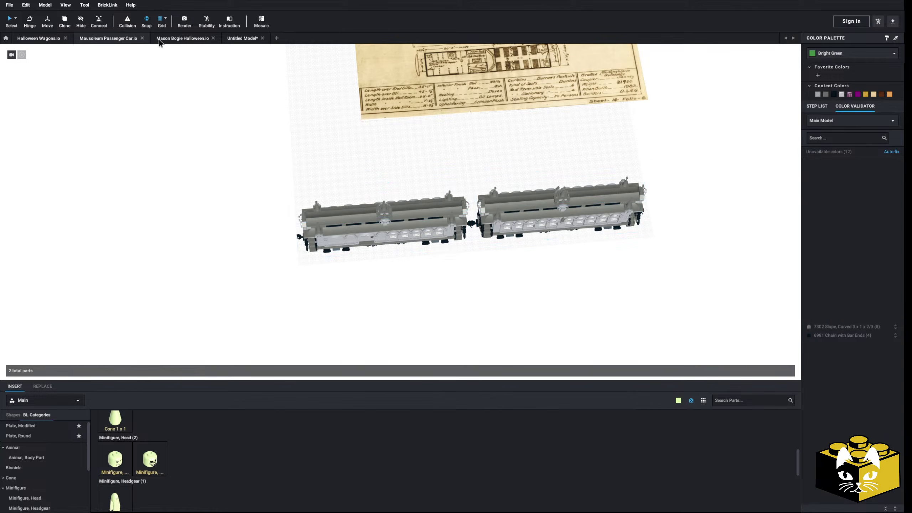
# Paste the two mausoleum passenger cars into the untitled train model behind the locomotive.
pyautogui.click(235, 37)
pyautogui.rightClick(507, 227)
pyautogui.click(521, 248)
pyautogui.rightClick(518, 235)
pyautogui.click(536, 256)
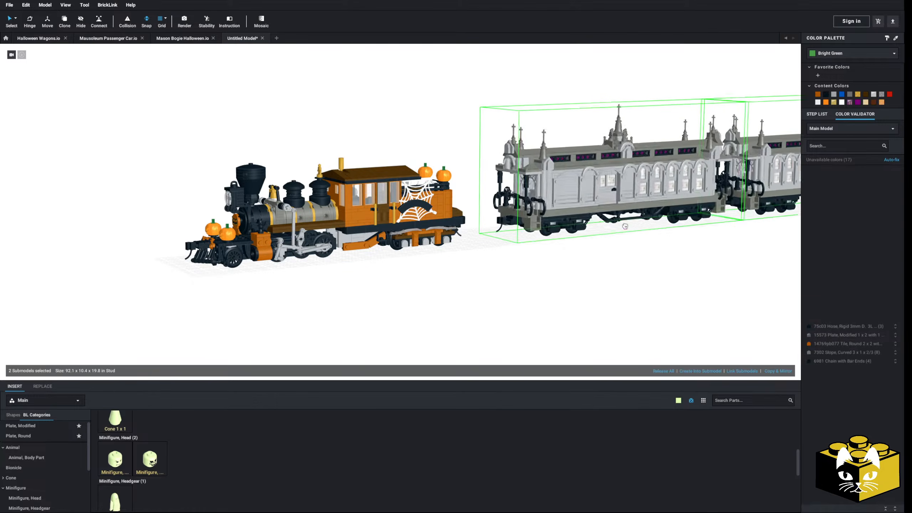
pyautogui.click(630, 210)
# Move the pair of passenger cars up to the locomotive so the first car couples to its rear.
pyautogui.moveTo(624, 212); pyautogui.dragTo(558, 237, button='middle')
pyautogui.scroll(3, 558, 237)
pyautogui.moveTo(553, 224); pyautogui.dragTo(518, 251, button='right')
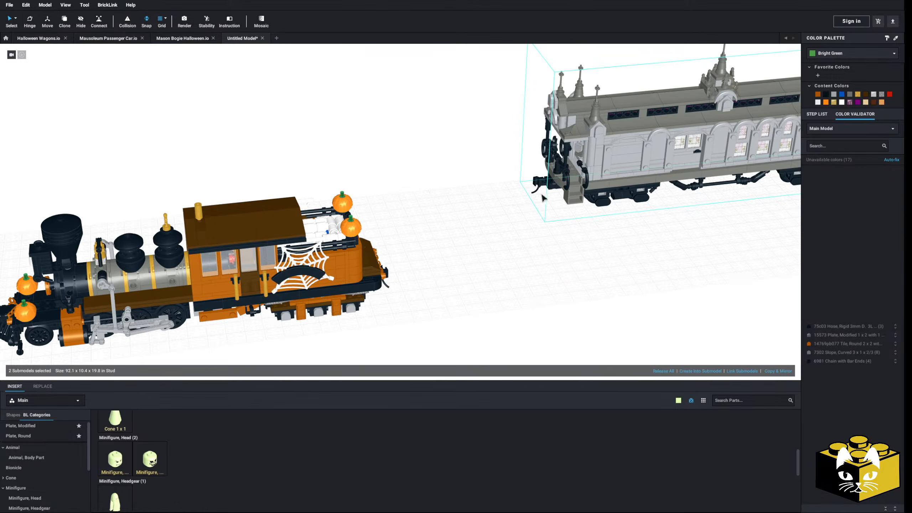
pyautogui.click(505, 210)
pyautogui.moveTo(504, 210); pyautogui.dragTo(388, 267)
pyautogui.click(526, 305)
pyautogui.moveTo(526, 305); pyautogui.dragTo(474, 269, button='right')
# Adjust the second passenger car's position so its coupler lines up with the first car's.
pyautogui.scroll(-2, 473, 268)
pyautogui.moveTo(539, 248); pyautogui.dragTo(327, 239, button='middle')
pyautogui.moveTo(326, 239); pyautogui.dragTo(360, 265, button='right')
pyautogui.moveTo(486, 145); pyautogui.dragTo(330, 190)
pyautogui.scroll(3, 405, 186)
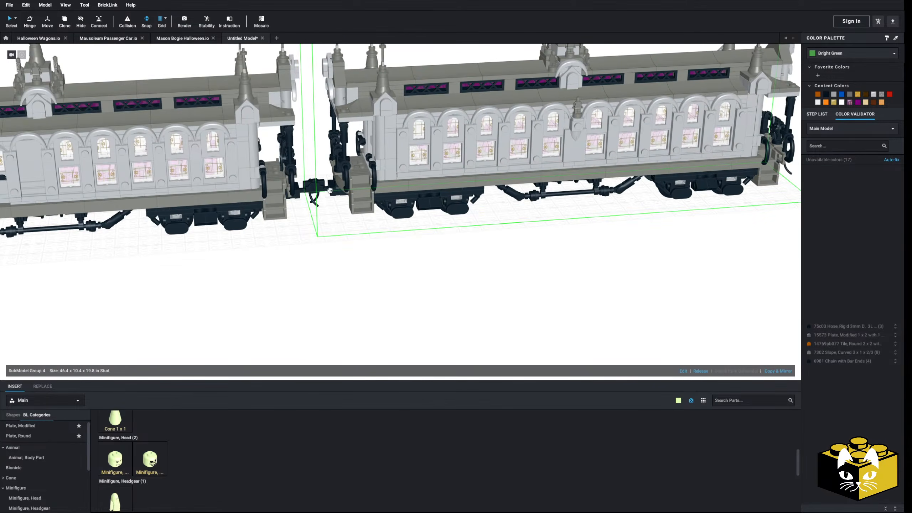
pyautogui.click(364, 232)
pyautogui.scroll(-8, 364, 231)
pyautogui.moveTo(440, 227); pyautogui.dragTo(449, 201, button='right')
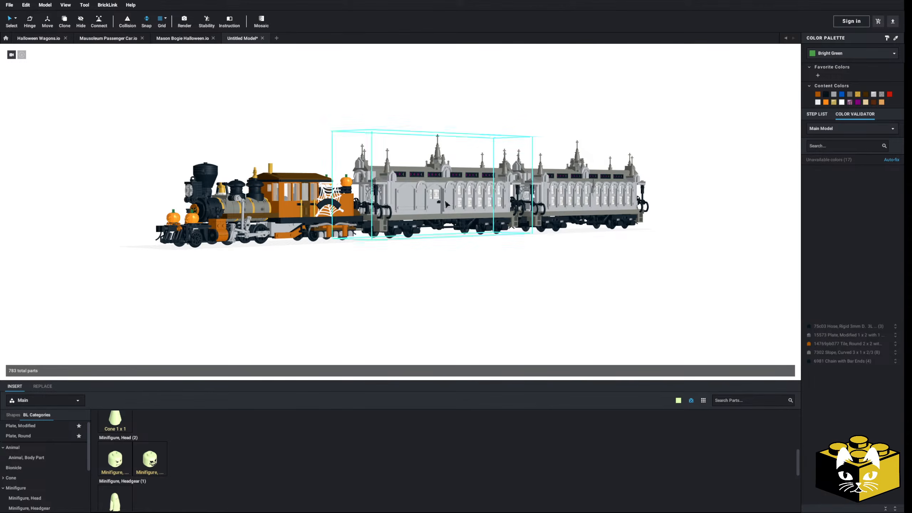
# Group the decorated pumpkin wagon in Halloween Wagons.io into a submodel and copy it.
pyautogui.click(40, 39)
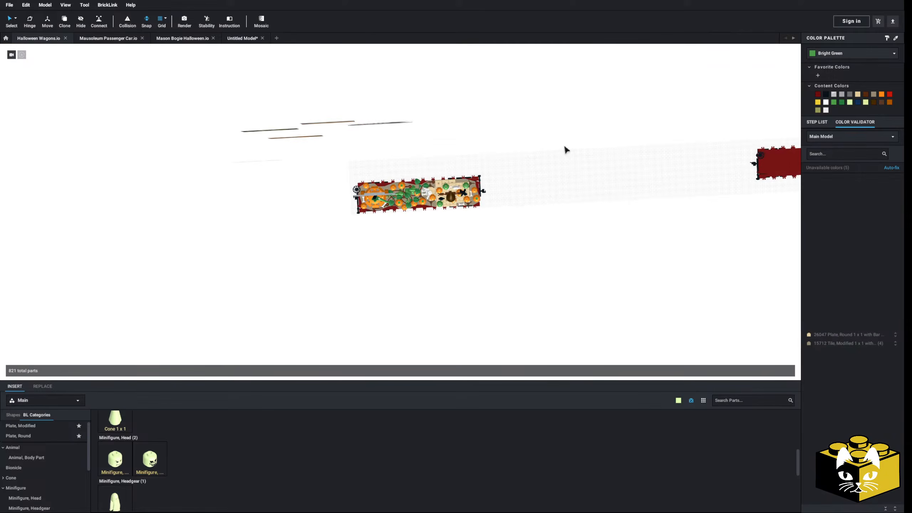
pyautogui.moveTo(563, 146); pyautogui.dragTo(347, 270)
pyautogui.click(719, 371)
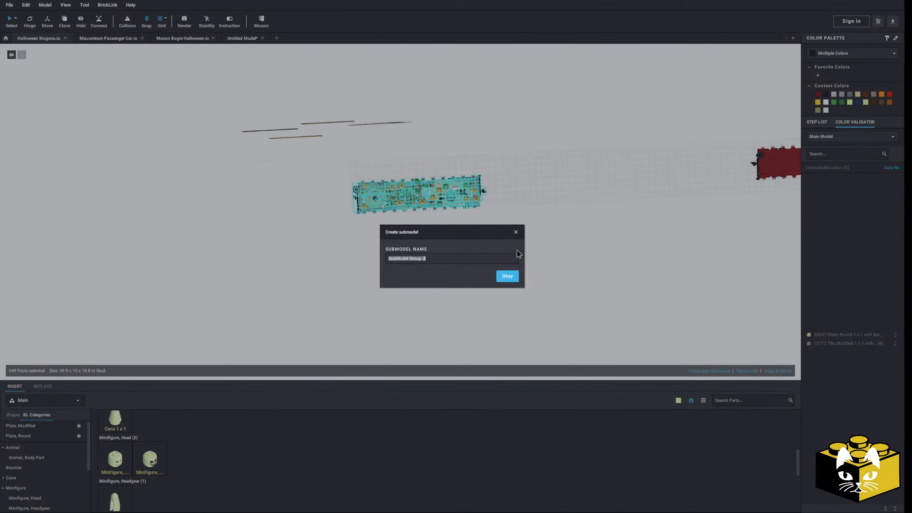
pyautogui.click(515, 278)
pyautogui.rightClick(400, 207)
pyautogui.click(495, 232)
# Paste the pumpkin wagon submodel into the untitled train model behind the last passenger car.
pyautogui.click(235, 38)
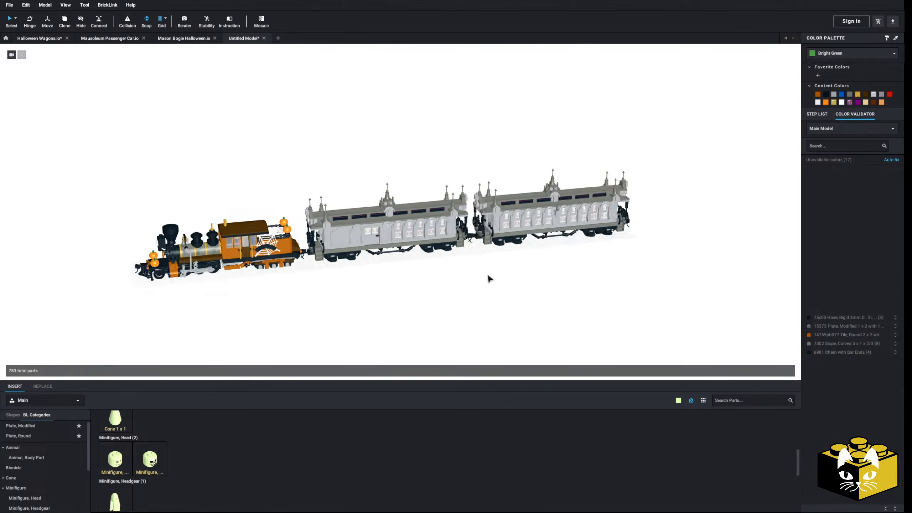
pyautogui.scroll(2, 531, 236)
pyautogui.rightClick(531, 235)
pyautogui.click(534, 255)
pyautogui.click(555, 230)
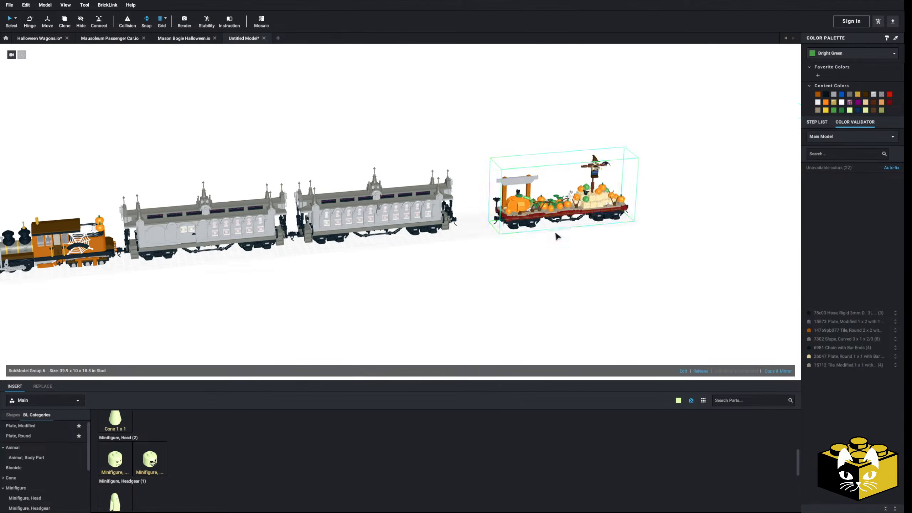
# Move the pumpkin wagon forward to couple it to the rear passenger car and check the whole train.
pyautogui.scroll(5, 515, 239)
pyautogui.moveTo(372, 234); pyautogui.dragTo(224, 231)
pyautogui.click(278, 266)
pyautogui.scroll(-6, 278, 266)
pyautogui.moveTo(301, 278); pyautogui.dragTo(680, 335, button='right')
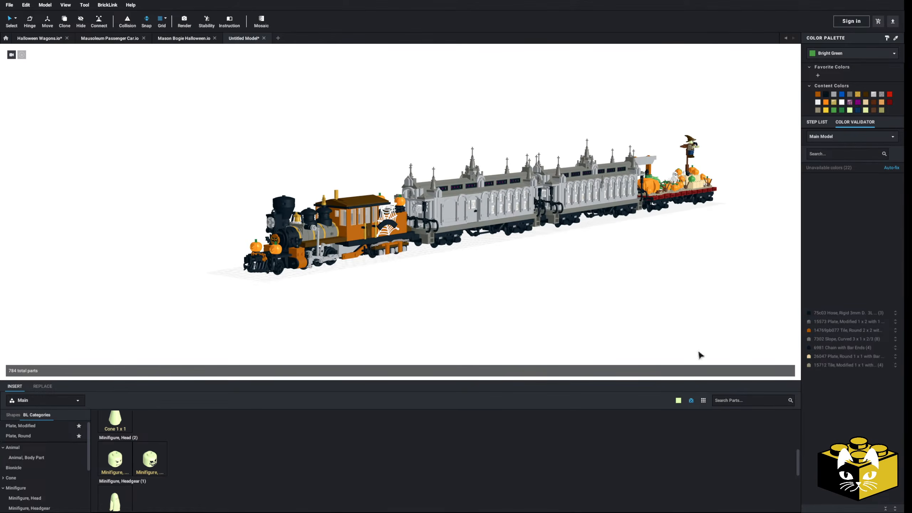
# Stop hiding parts unavailable in the selected color and set the parts palette color to Bright Pink.
pyautogui.click(678, 400)
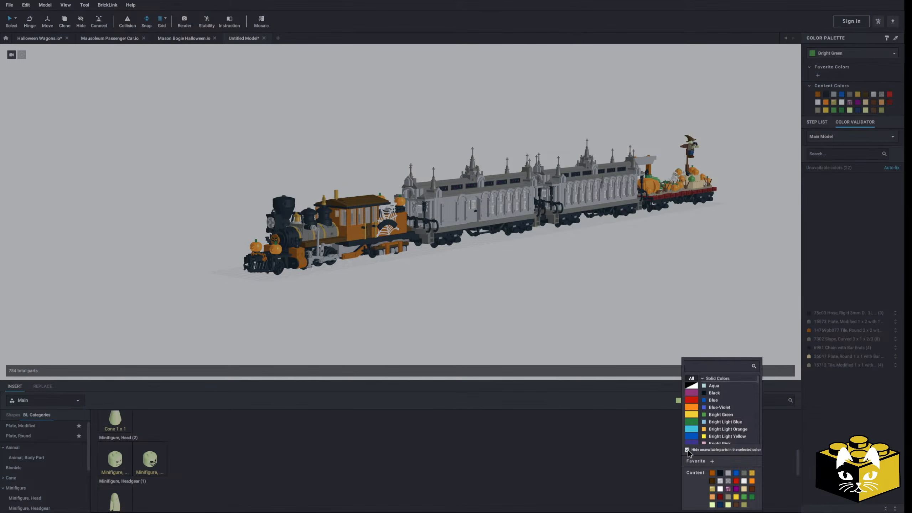
pyautogui.click(687, 450)
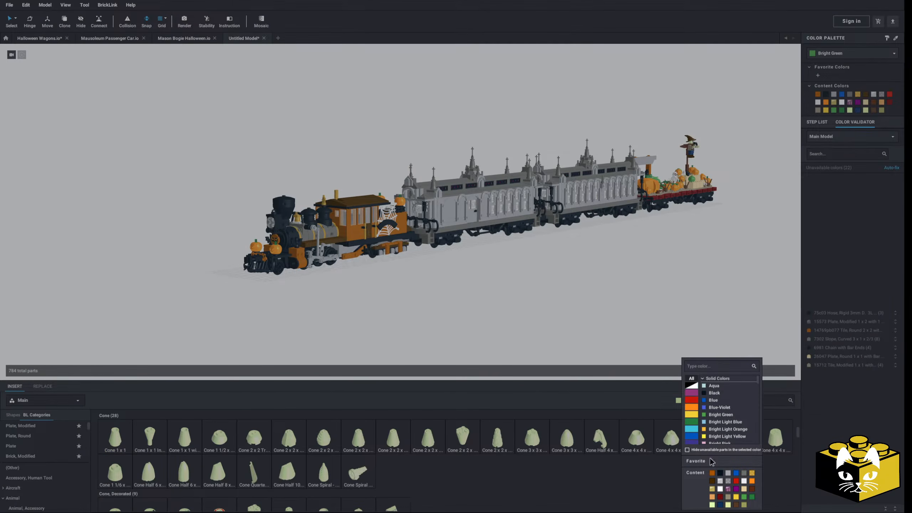
pyautogui.click(712, 442)
pyautogui.moveTo(460, 319); pyautogui.dragTo(379, 357, button='right')
# Find the Train category in the parts palette and show its Train, Track parts.
pyautogui.scroll(-6, 63, 435)
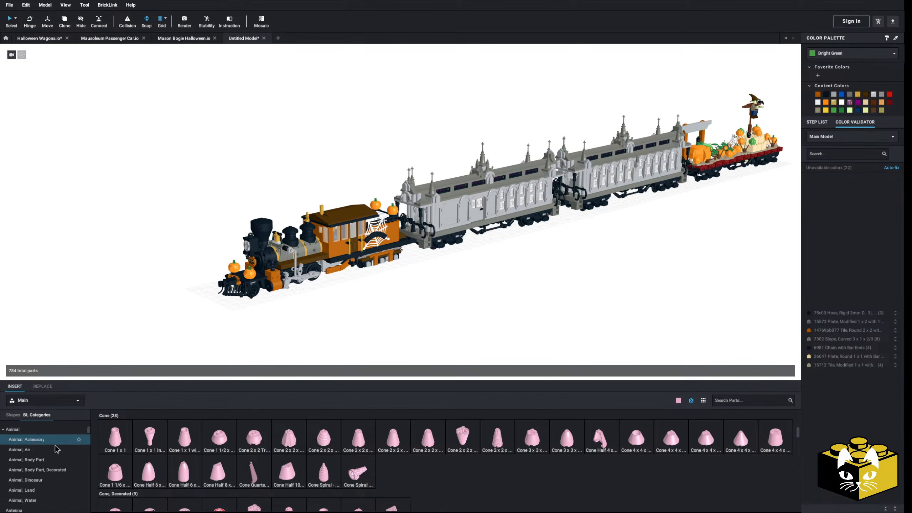
pyautogui.scroll(-15, 55, 450)
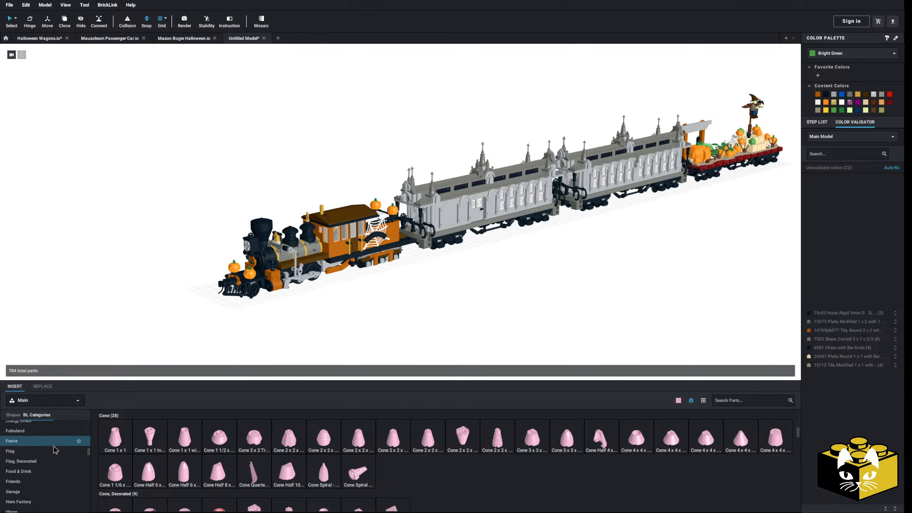
pyautogui.scroll(-15, 55, 450)
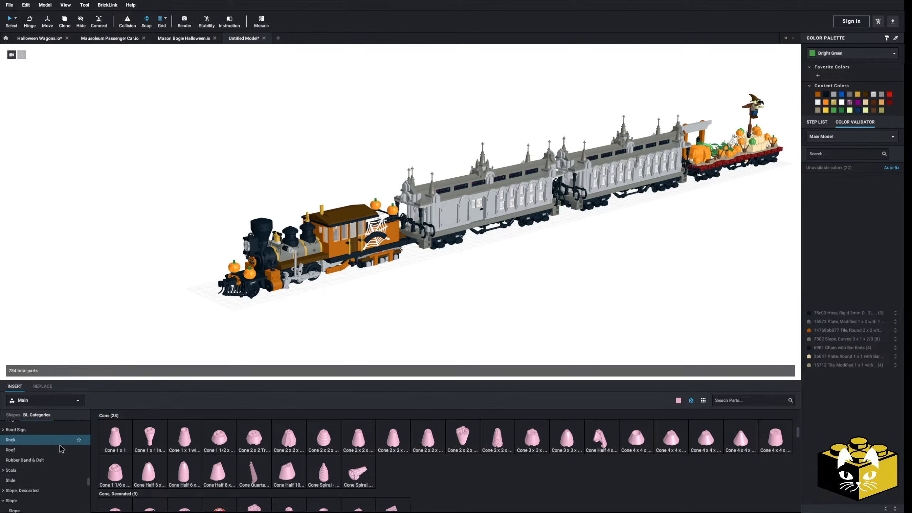
pyautogui.scroll(-4, 62, 446)
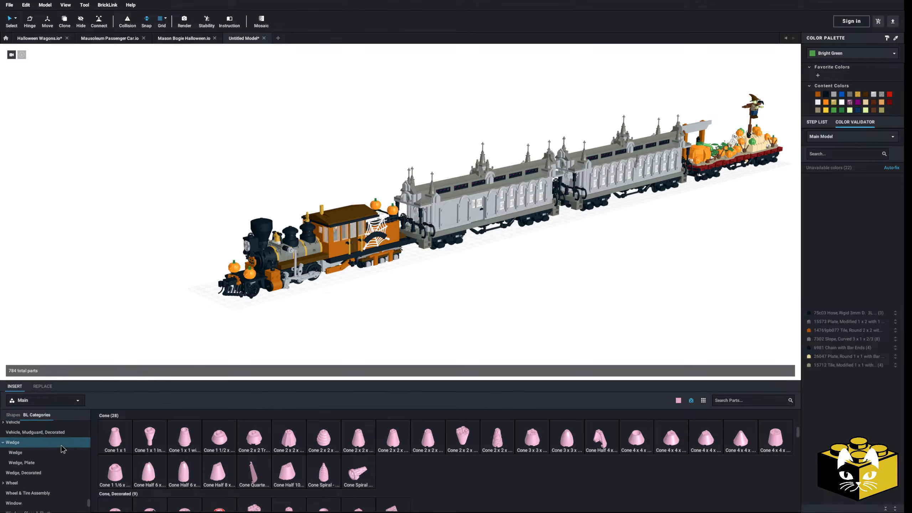
pyautogui.scroll(4, 43, 456)
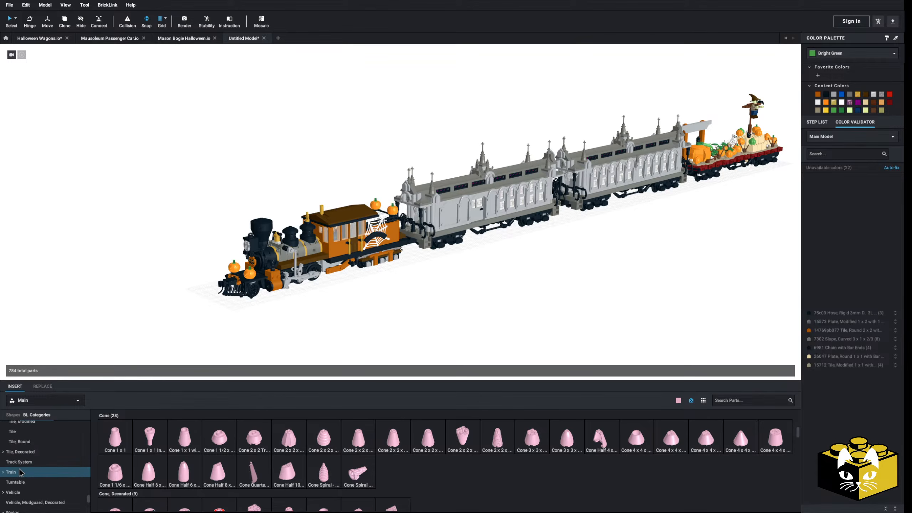
pyautogui.click(3, 473)
pyautogui.scroll(-1, 18, 472)
pyautogui.click(24, 472)
pyautogui.click(28, 479)
# Add a Bright Pink Train, Track Plastic (RC Trains) Straight and position it on the grid ahead of the locomotive.
pyautogui.moveTo(389, 305); pyautogui.dragTo(397, 302, button='right')
pyautogui.moveTo(396, 303); pyautogui.dragTo(468, 298, button='middle')
pyautogui.click(105, 469)
pyautogui.scroll(5, 258, 267)
pyautogui.click(229, 288)
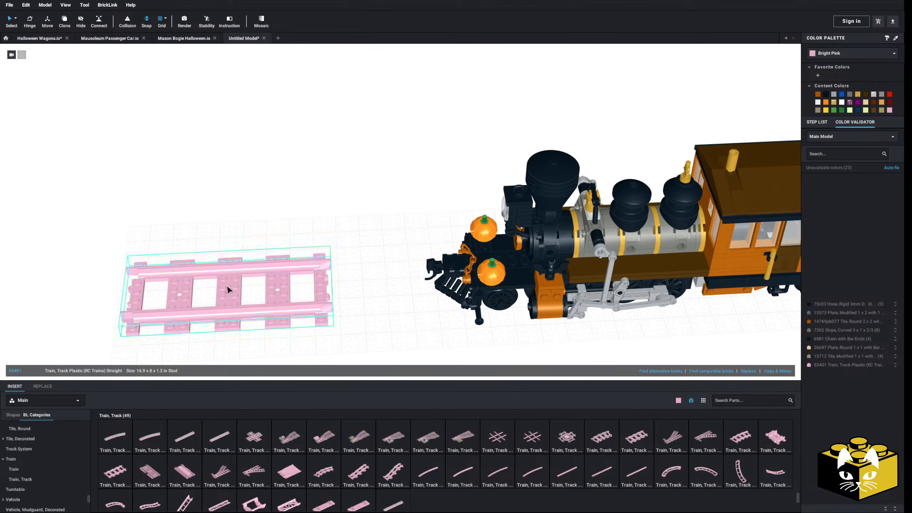
pyautogui.moveTo(228, 286); pyautogui.dragTo(319, 255, button='middle')
# Duplicate the pink plastic straight track and join the copy to its end.
pyautogui.rightClick(414, 211)
pyautogui.click(425, 222)
pyautogui.rightClick(256, 221)
pyautogui.click(264, 243)
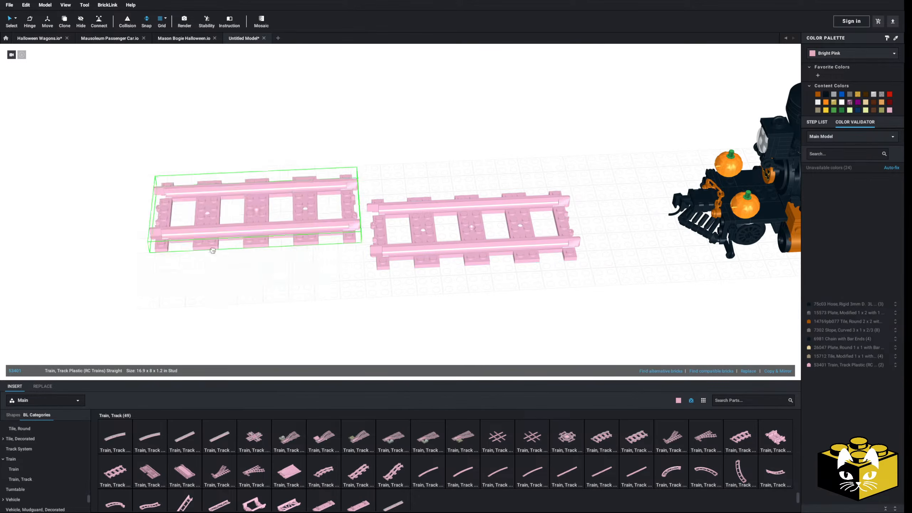
pyautogui.moveTo(315, 146); pyautogui.dragTo(430, 245)
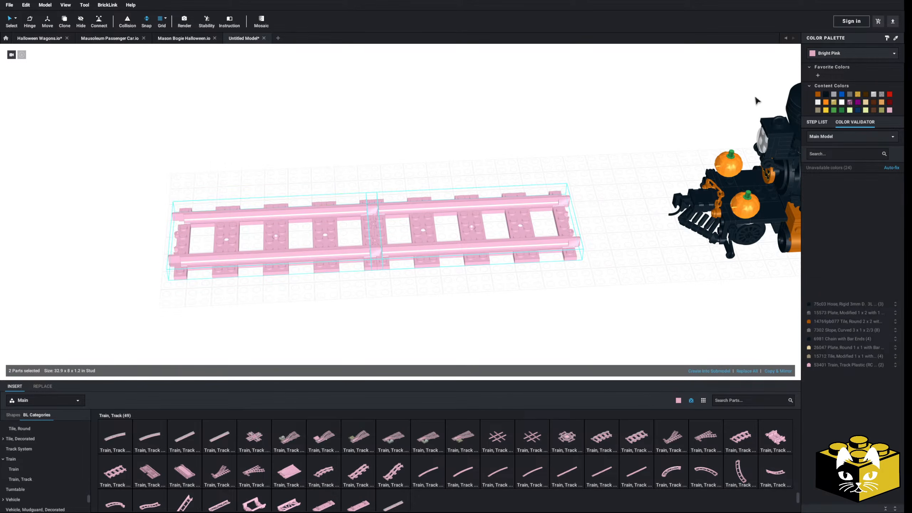
# Recolor both joined plastic track pieces Brown.
pyautogui.click(874, 110)
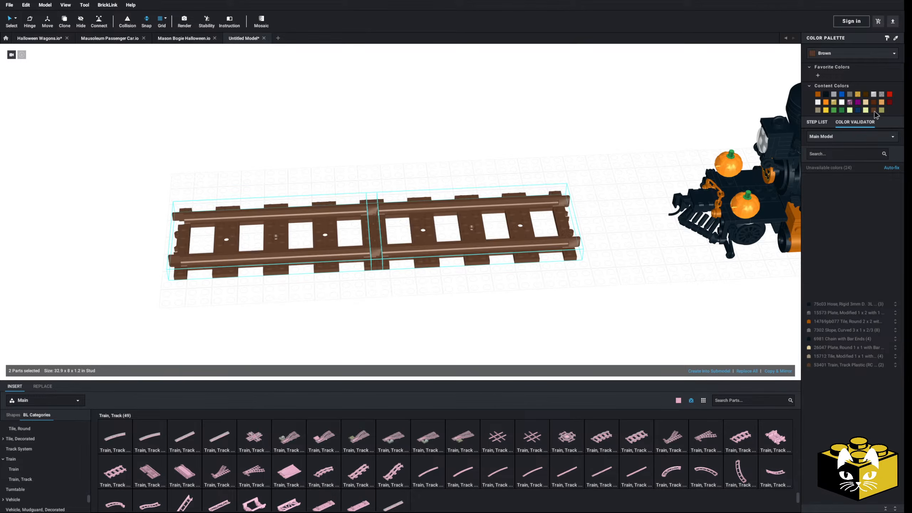
pyautogui.click(558, 129)
pyautogui.scroll(-5, 550, 131)
pyautogui.moveTo(549, 131); pyautogui.dragTo(424, 143, button='middle')
pyautogui.moveTo(424, 143); pyautogui.dragTo(450, 78, button='right')
pyautogui.moveTo(449, 77); pyautogui.dragTo(364, 140, button='middle')
pyautogui.scroll(2, 363, 140)
pyautogui.moveTo(362, 136); pyautogui.dragTo(386, 158, button='right')
pyautogui.moveTo(385, 158); pyautogui.dragTo(335, 164, button='middle')
# Duplicate the pair of Brown plastic tracks and join the copies into a four-piece run.
pyautogui.click(198, 252)
pyautogui.keyDown('ctrl'); pyautogui.click(237, 269); pyautogui.keyUp('ctrl')
pyautogui.rightClick(241, 272)
pyautogui.click(247, 286)
pyautogui.rightClick(255, 203)
pyautogui.click(261, 225)
pyautogui.moveTo(261, 226); pyautogui.dragTo(514, 229, button='middle')
# Select the four-piece Brown track run and move it along its length toward the train.
pyautogui.moveTo(553, 203); pyautogui.dragTo(296, 259)
pyautogui.moveTo(126, 179); pyautogui.dragTo(541, 316)
pyautogui.moveTo(542, 316); pyautogui.dragTo(314, 317, button='right')
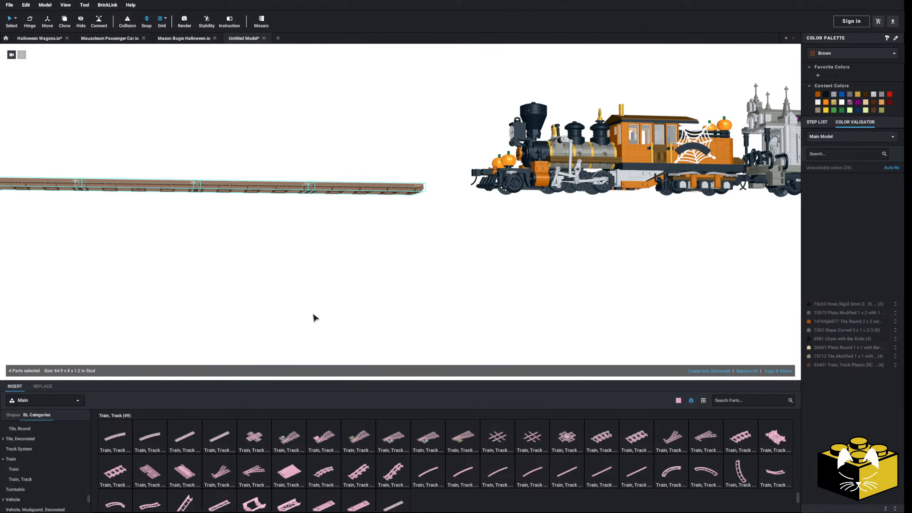
pyautogui.moveTo(17, 192); pyautogui.dragTo(507, 206)
pyautogui.moveTo(484, 203); pyautogui.dragTo(395, 220, button='right')
# Undo the plastic track edits until no plastic track is left in the model.
pyautogui.hotkey('ctrl', 'z')
pyautogui.hotkey('ctrl', 'z')
pyautogui.hotkey('ctrl', 'z')
pyautogui.hotkey('ctrl', 'z')
pyautogui.hotkey('ctrl', 'z')
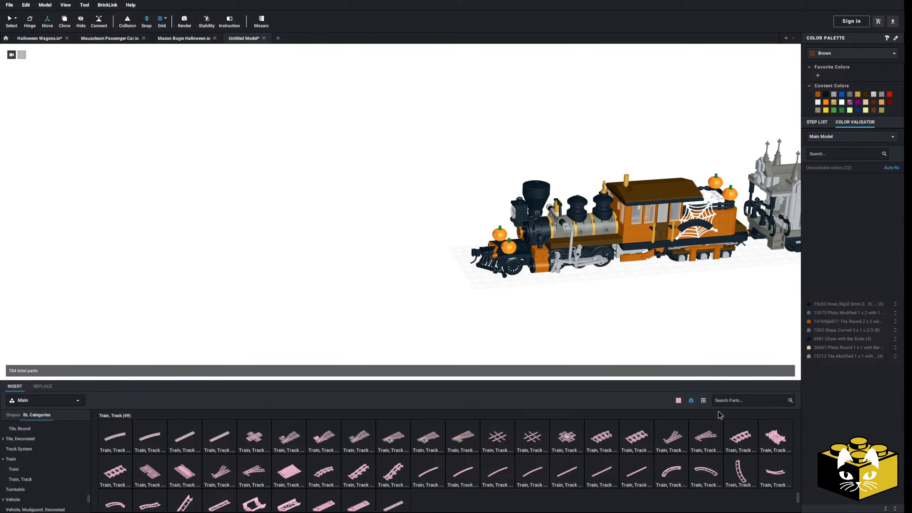
# Add a Train, Track 9V Straight ahead of the locomotive and color it Reddish Brown.
pyautogui.moveTo(644, 442); pyautogui.dragTo(285, 295)
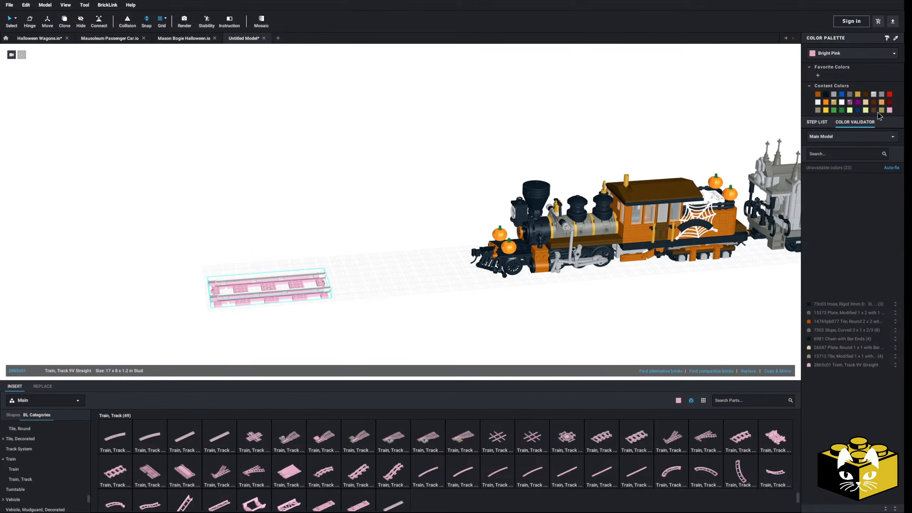
pyautogui.click(865, 95)
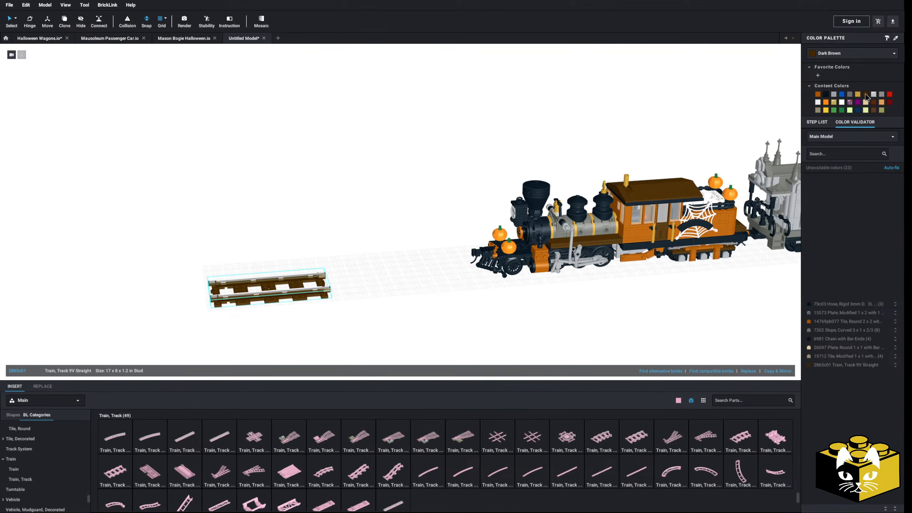
pyautogui.click(339, 206)
pyautogui.moveTo(339, 207); pyautogui.dragTo(360, 188, button='middle')
pyautogui.moveTo(359, 185); pyautogui.dragTo(366, 173, button='right')
pyautogui.scroll(2, 367, 173)
pyautogui.scroll(3, 412, 195)
pyautogui.moveTo(374, 280); pyautogui.dragTo(388, 230, button='middle')
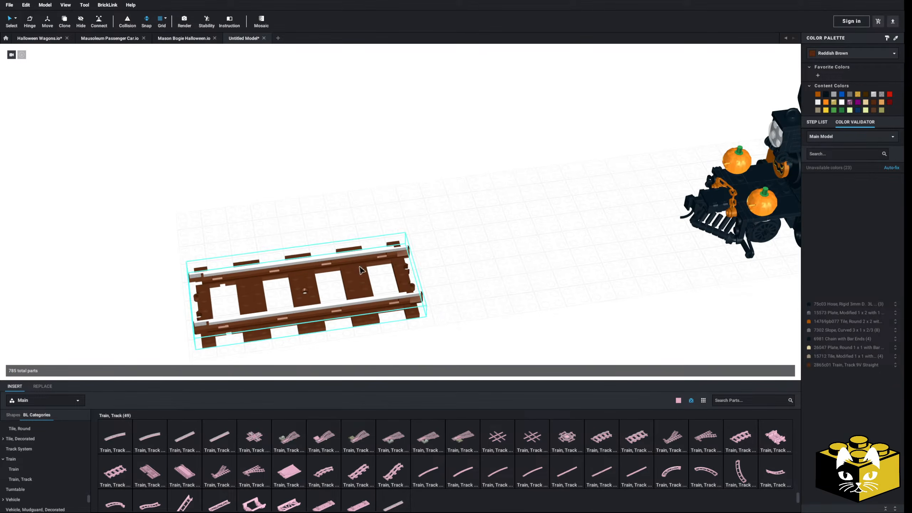
# Move the 9V straight farther ahead of the locomotive and join a pasted copy to its end.
pyautogui.moveTo(367, 260); pyautogui.dragTo(184, 257)
pyautogui.rightClick(184, 257)
pyautogui.click(294, 247)
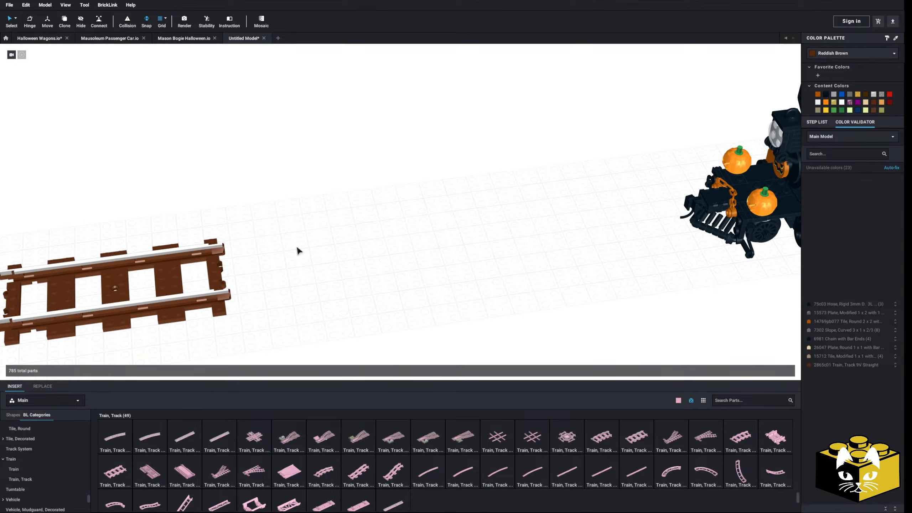
pyautogui.rightClick(298, 262)
pyautogui.click(307, 283)
pyautogui.click(328, 264)
pyautogui.click(244, 214)
# Duplicate the pair of 9V straights and join the copies into a four-piece run.
pyautogui.moveTo(244, 214); pyautogui.dragTo(197, 269)
pyautogui.rightClick(217, 249)
pyautogui.click(226, 264)
pyautogui.click(233, 218)
pyautogui.rightClick(233, 218)
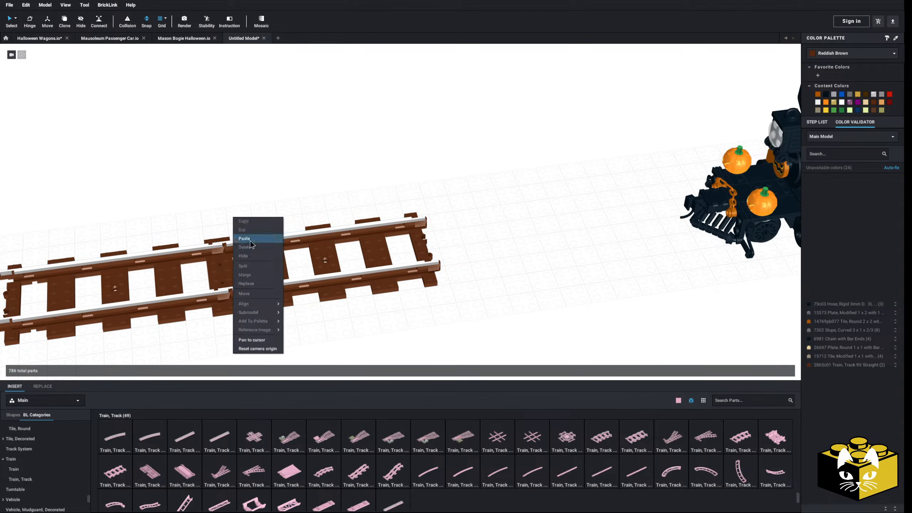
pyautogui.click(245, 239)
pyautogui.scroll(-1, 216, 247)
pyautogui.scroll(-3, 217, 248)
pyautogui.moveTo(216, 248); pyautogui.dragTo(456, 181, button='middle')
pyautogui.click(140, 266)
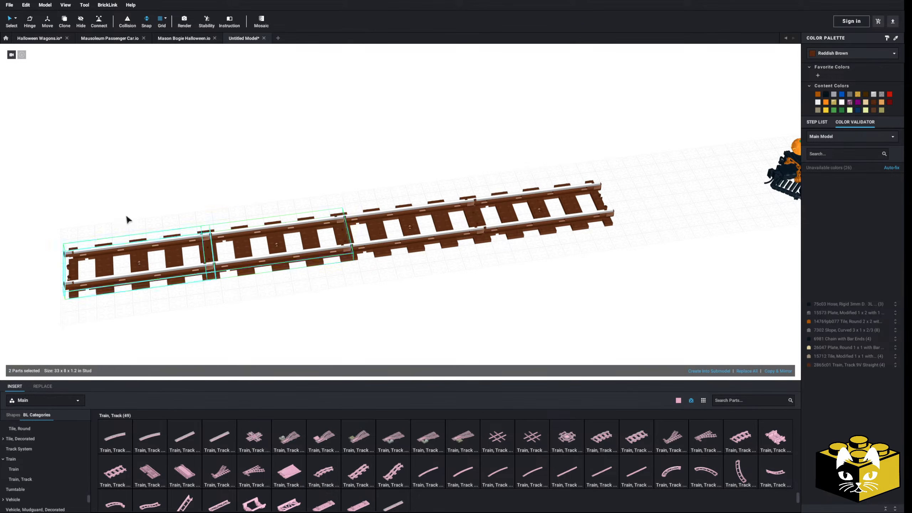
# Select all four 9V track pieces and move the run up to the front of the locomotive.
pyautogui.click(126, 229)
pyautogui.scroll(5, 498, 327)
pyautogui.scroll(-5, 301, 275)
pyautogui.moveTo(329, 285); pyautogui.dragTo(366, 324, button='right')
pyautogui.moveTo(368, 336); pyautogui.dragTo(315, 261, button='middle')
pyautogui.scroll(4, 323, 269)
pyautogui.moveTo(361, 291); pyautogui.dragTo(310, 268, button='middle')
pyautogui.scroll(-1, 310, 268)
pyautogui.moveTo(189, 167); pyautogui.dragTo(552, 298)
pyautogui.moveTo(578, 294); pyautogui.dragTo(487, 298, button='middle')
pyautogui.moveTo(487, 298); pyautogui.dragTo(393, 273, button='right')
pyautogui.scroll(2, 393, 272)
pyautogui.moveTo(394, 276); pyautogui.dragTo(562, 245)
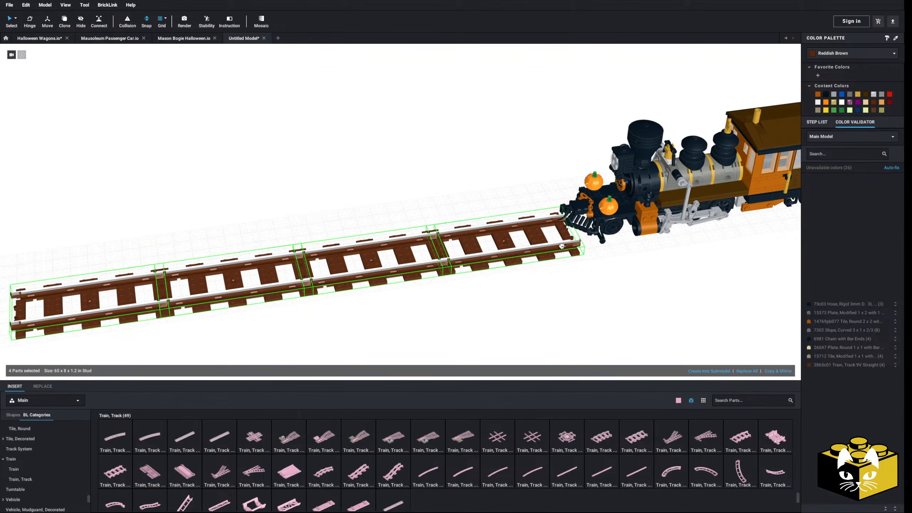
pyautogui.moveTo(546, 268); pyautogui.dragTo(539, 250, button='right')
pyautogui.scroll(-5, 539, 251)
pyautogui.moveTo(506, 259); pyautogui.dragTo(433, 299, button='middle')
pyautogui.scroll(3, 432, 298)
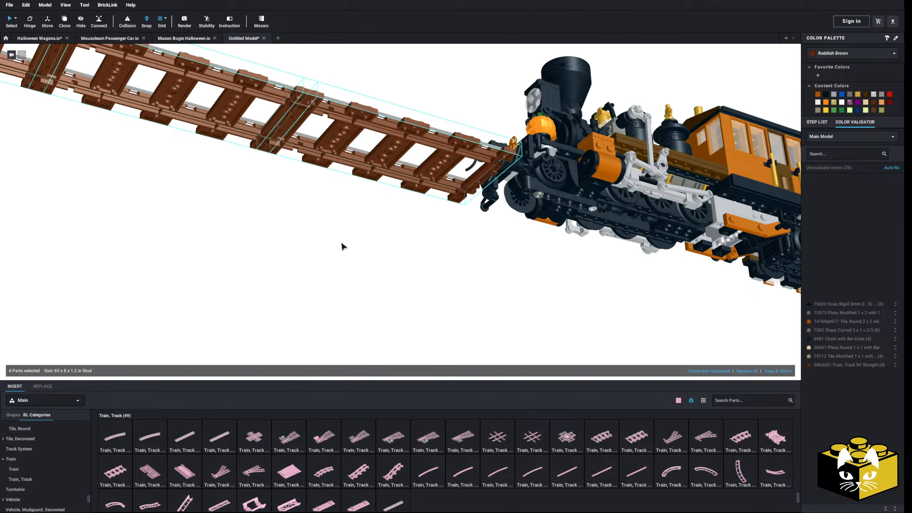
# Use the Move tool to slide the four-piece track run lengthwise under the locomotive.
pyautogui.moveTo(346, 241); pyautogui.dragTo(319, 219, button='right')
pyautogui.click(52, 25)
pyautogui.moveTo(146, 94); pyautogui.dragTo(193, 112, button='right')
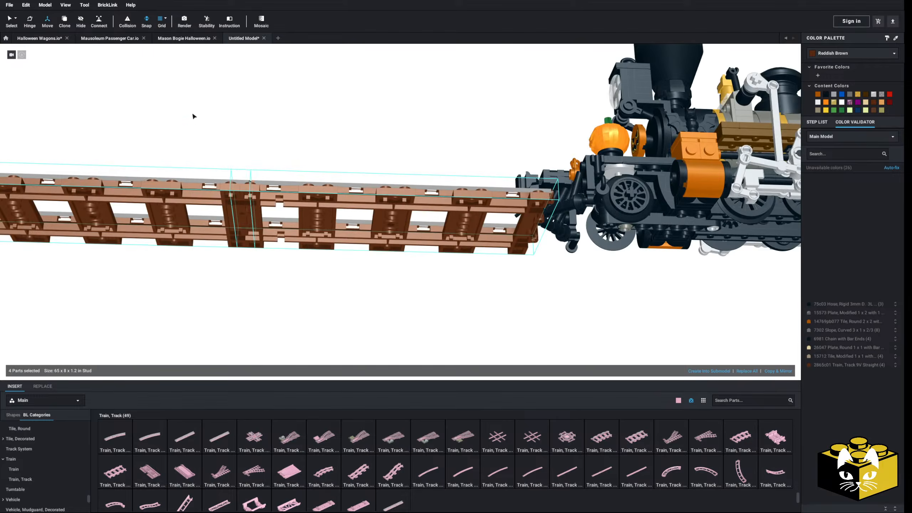
pyautogui.scroll(-3, 193, 113)
pyautogui.moveTo(193, 114); pyautogui.dragTo(285, 123, button='middle')
pyautogui.moveTo(138, 162); pyautogui.dragTo(143, 155, button='right')
pyautogui.moveTo(30, 196); pyautogui.dragTo(577, 239)
pyautogui.moveTo(717, 236); pyautogui.dragTo(505, 220, button='middle')
pyautogui.moveTo(505, 220); pyautogui.dragTo(446, 191, button='right')
pyautogui.scroll(3, 356, 190)
pyautogui.scroll(4, 355, 190)
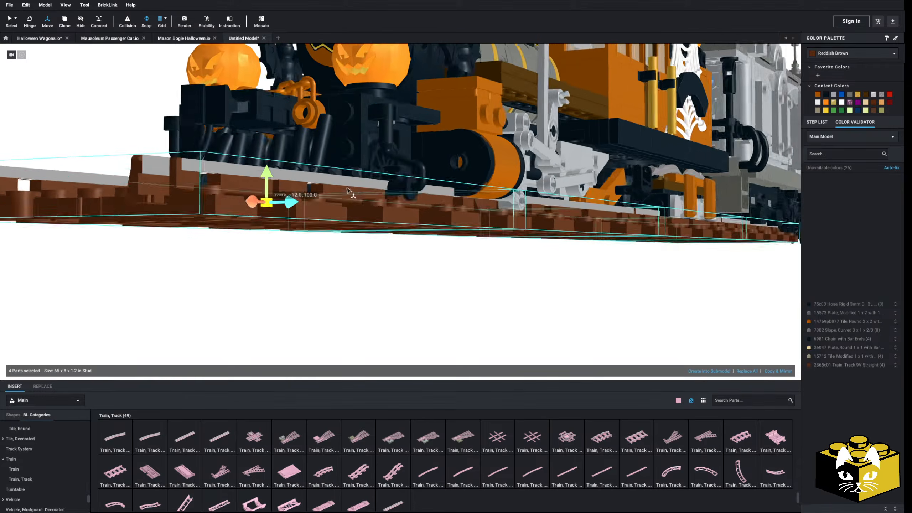
# Lower the track run beneath the wheels and center it sideways under the locomotive at 81.0.
pyautogui.moveTo(220, 172); pyautogui.dragTo(223, 212)
pyautogui.moveTo(223, 211); pyautogui.dragTo(260, 222, button='right')
pyautogui.scroll(-3, 295, 232)
pyautogui.scroll(3, 343, 245)
pyautogui.moveTo(343, 245); pyautogui.dragTo(406, 256, button='right')
pyautogui.moveTo(456, 273); pyautogui.dragTo(416, 276)
pyautogui.moveTo(410, 269); pyautogui.dragTo(415, 263, button='right')
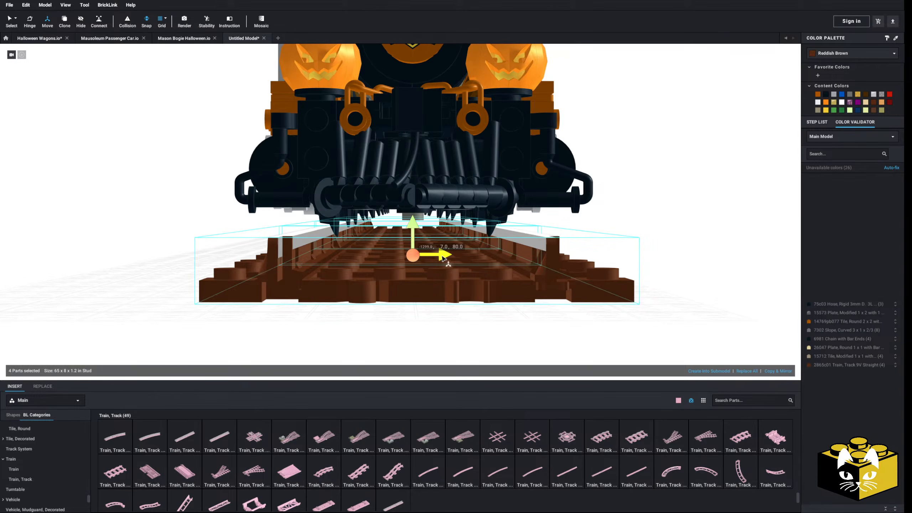
pyautogui.moveTo(443, 255); pyautogui.dragTo(446, 258)
pyautogui.moveTo(447, 259); pyautogui.dragTo(427, 264, button='right')
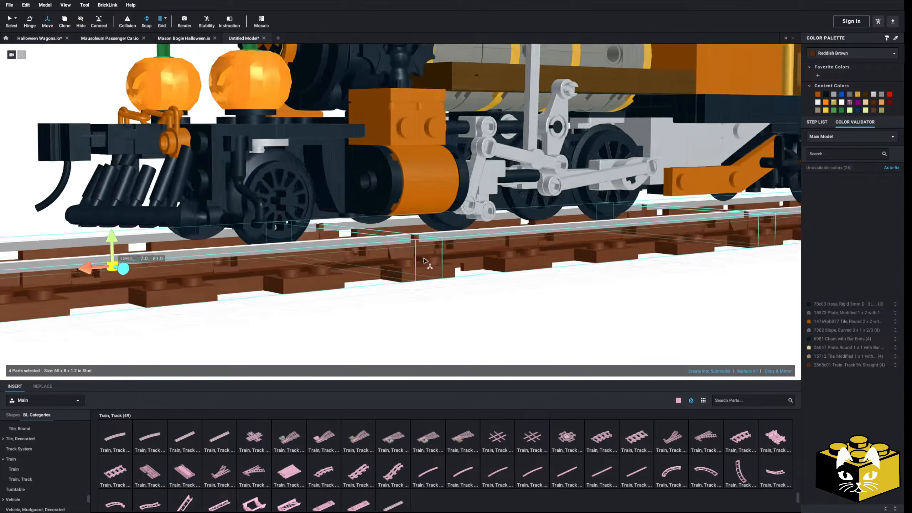
# Fine-tune the track run's height so the locomotive's wheels sit on the rails.
pyautogui.scroll(-5, 354, 272)
pyautogui.scroll(5, 334, 284)
pyautogui.moveTo(334, 284); pyautogui.dragTo(304, 282, button='right')
pyautogui.scroll(5, 304, 280)
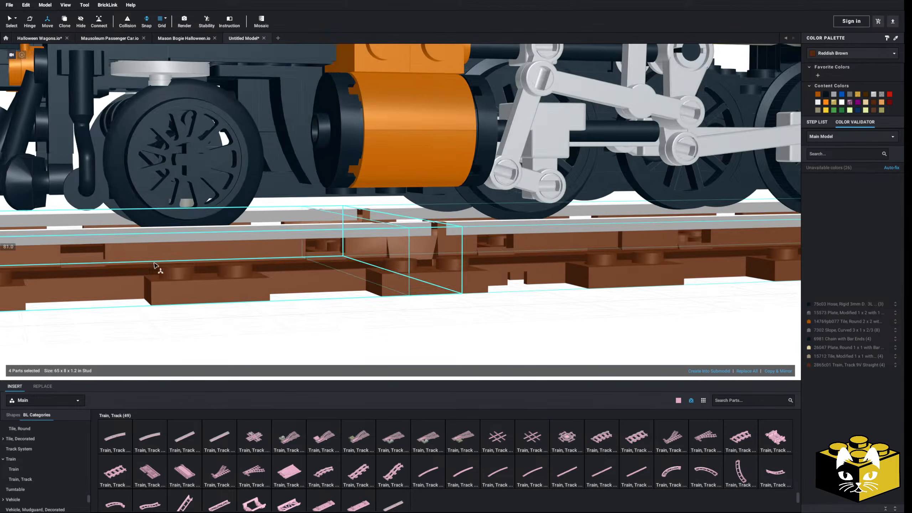
pyautogui.scroll(-2, 175, 264)
pyautogui.moveTo(59, 210); pyautogui.dragTo(59, 218)
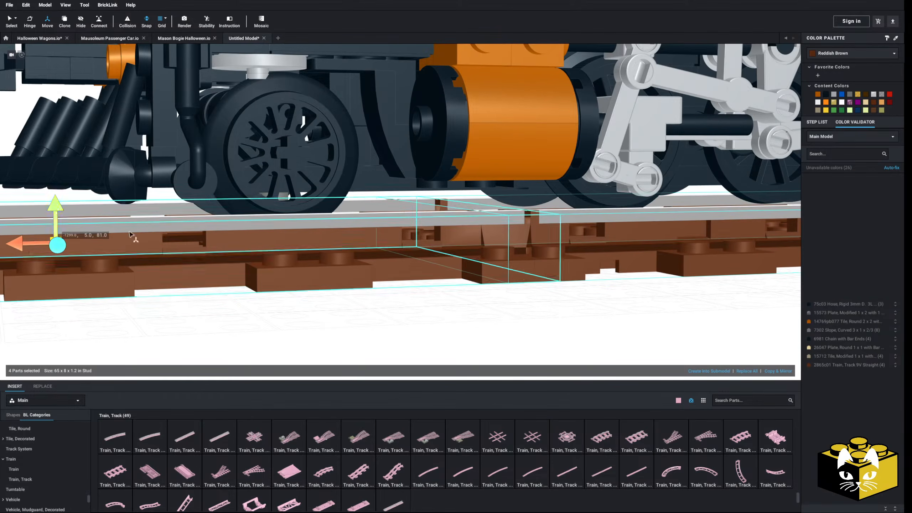
pyautogui.scroll(-2, 142, 234)
pyautogui.moveTo(149, 233); pyautogui.dragTo(159, 233)
pyautogui.scroll(-5, 186, 234)
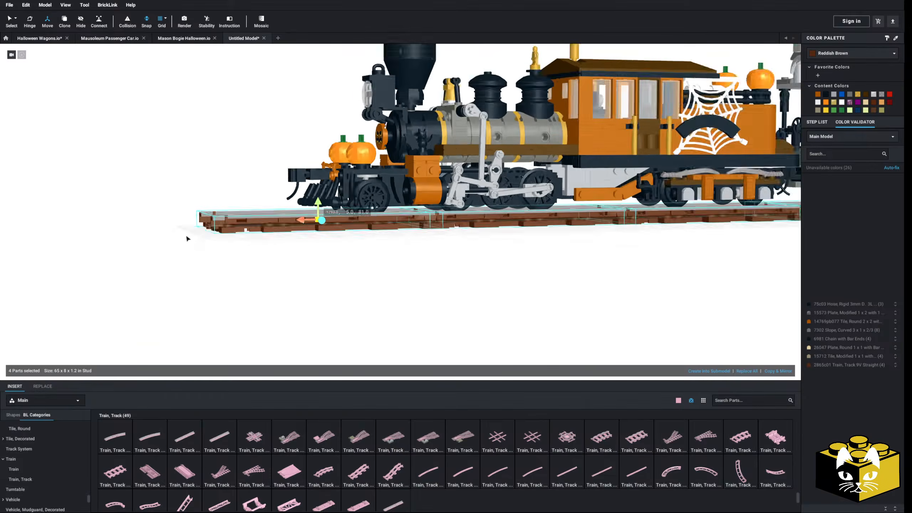
pyautogui.moveTo(185, 235); pyautogui.dragTo(190, 241, button='right')
pyautogui.click(188, 241)
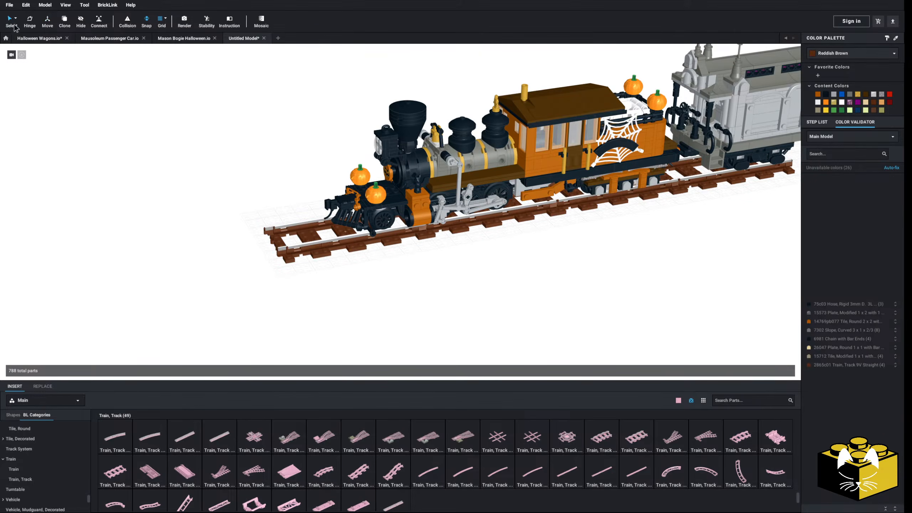
# Select all four matching track pieces together and paste a copy of the run ahead of the locomotive.
pyautogui.scroll(-4, 289, 216)
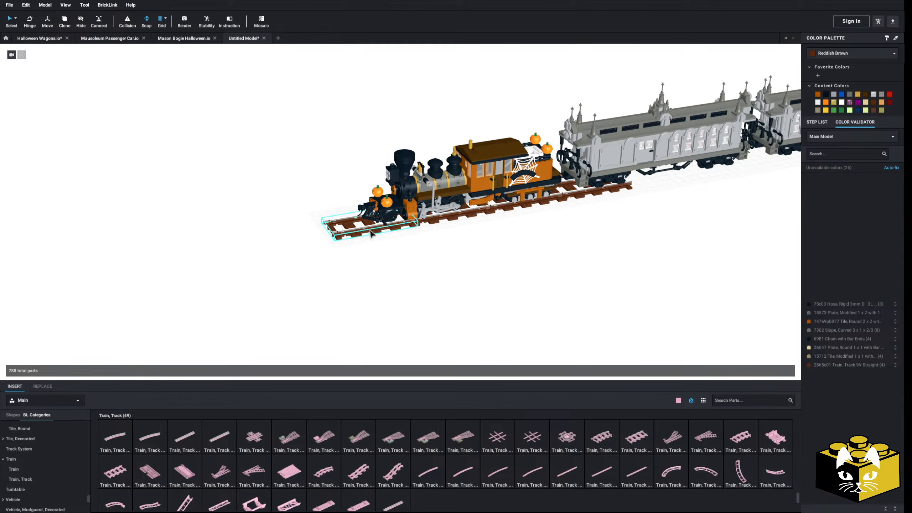
pyautogui.click(16, 19)
pyautogui.click(42, 46)
pyautogui.click(392, 229)
pyautogui.click(401, 231)
pyautogui.rightClick(442, 236)
pyautogui.click(452, 257)
pyautogui.click(64, 305)
pyautogui.scroll(5, 139, 277)
pyautogui.moveTo(210, 271); pyautogui.dragTo(263, 261)
pyautogui.moveTo(263, 260); pyautogui.dragTo(268, 305, button='right')
pyautogui.scroll(2, 268, 306)
pyautogui.moveTo(268, 305); pyautogui.dragTo(151, 334)
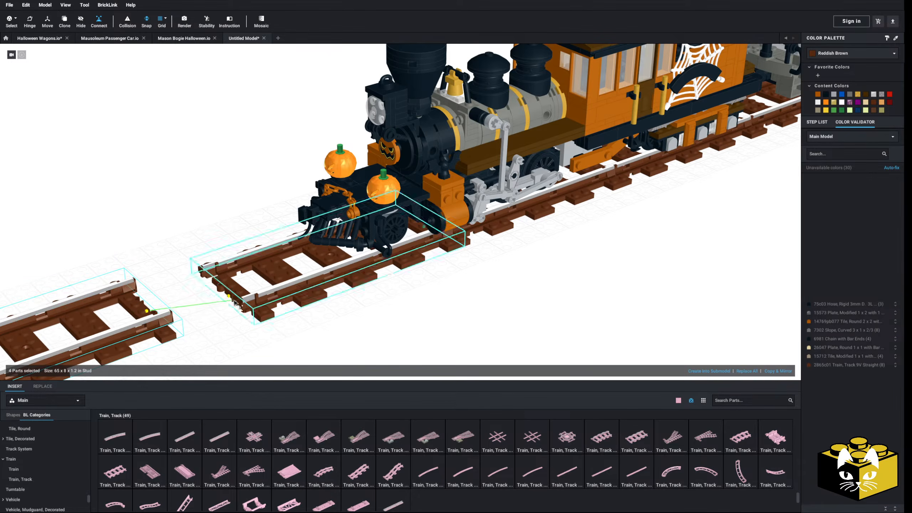
pyautogui.click(183, 236)
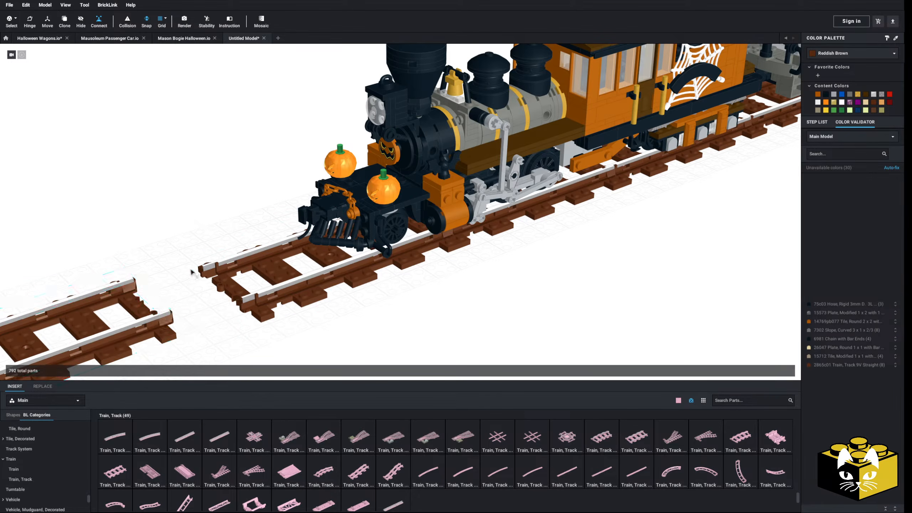
# Select the copied four-piece run and connect its end to the track under the locomotive.
pyautogui.scroll(-3, 240, 255)
pyautogui.moveTo(240, 254); pyautogui.dragTo(304, 261, button='right')
pyautogui.moveTo(176, 124); pyautogui.dragTo(455, 275)
pyautogui.scroll(10, 455, 275)
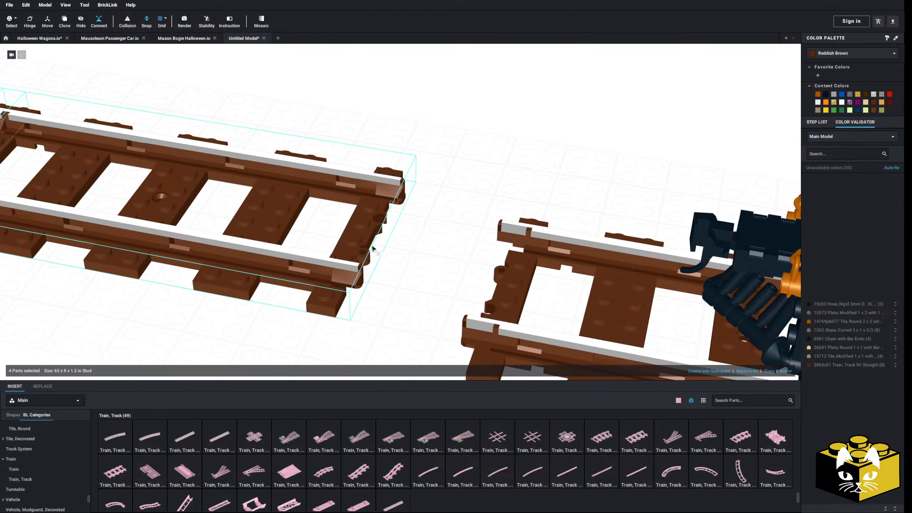
pyautogui.click(372, 245)
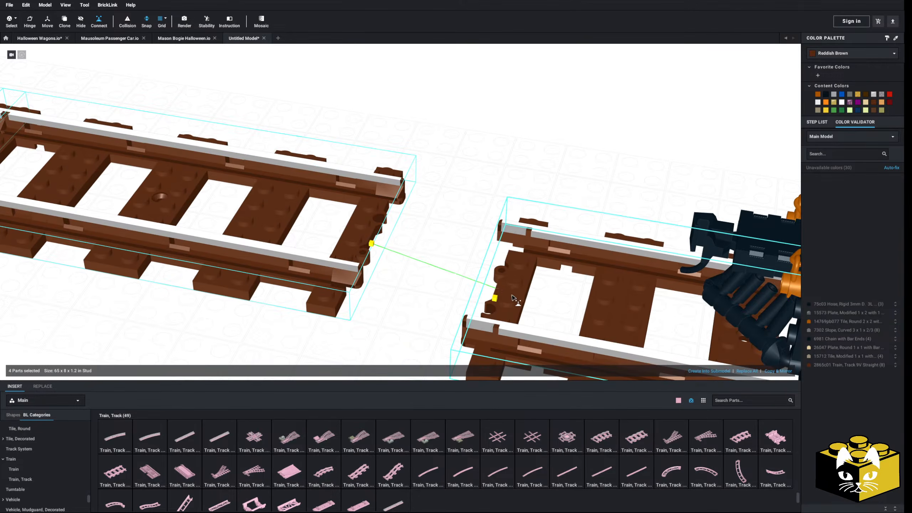
pyautogui.click(495, 297)
pyautogui.scroll(-8, 287, 257)
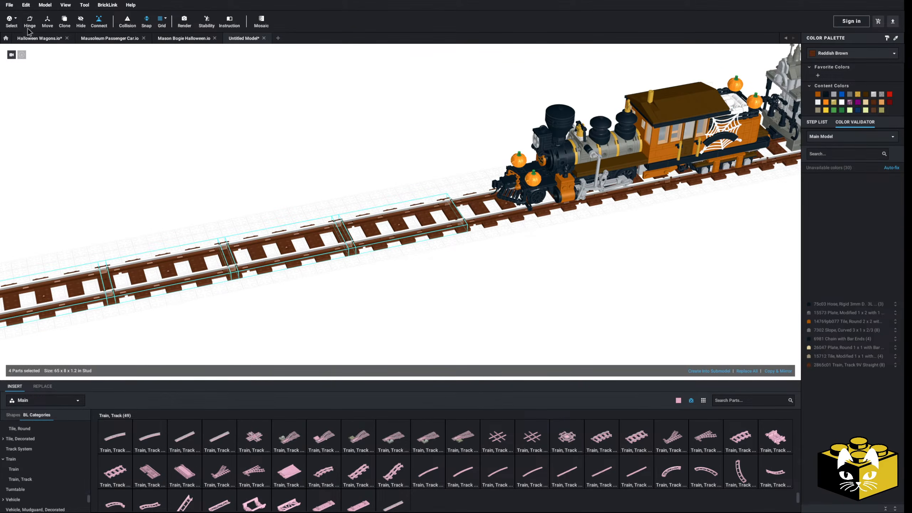
# Select all eight track pieces and slide them back lengthwise under the locomotive and passenger cars.
pyautogui.click(378, 236)
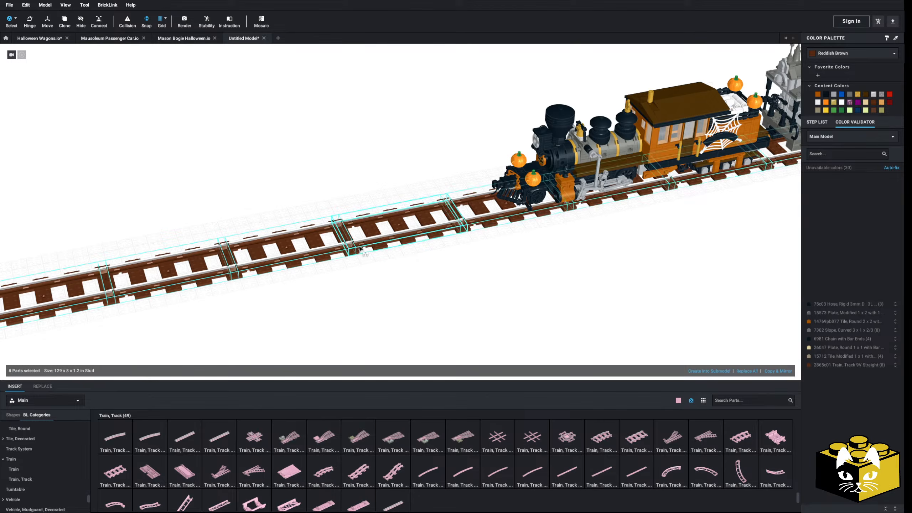
pyautogui.scroll(-3, 335, 244)
pyautogui.moveTo(336, 244); pyautogui.dragTo(324, 274, button='middle')
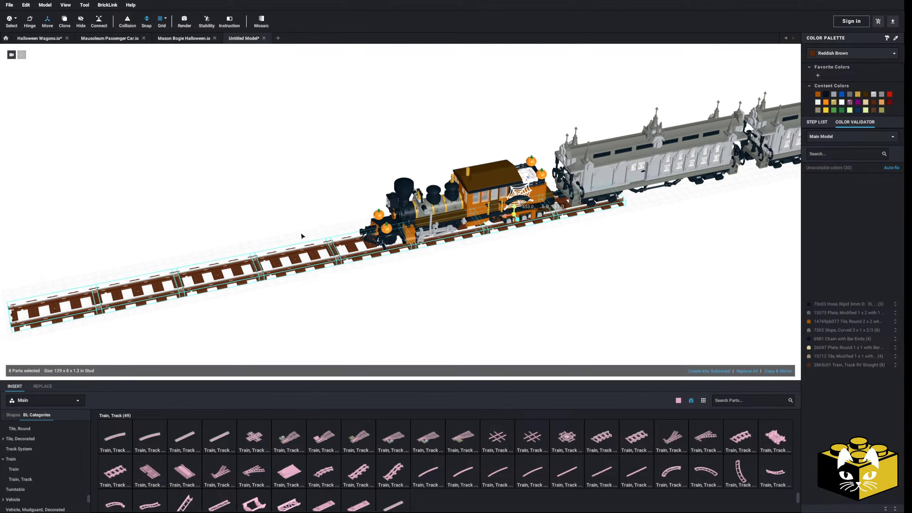
pyautogui.moveTo(507, 218); pyautogui.dragTo(792, 161)
pyautogui.moveTo(501, 282); pyautogui.dragTo(531, 274, button='middle')
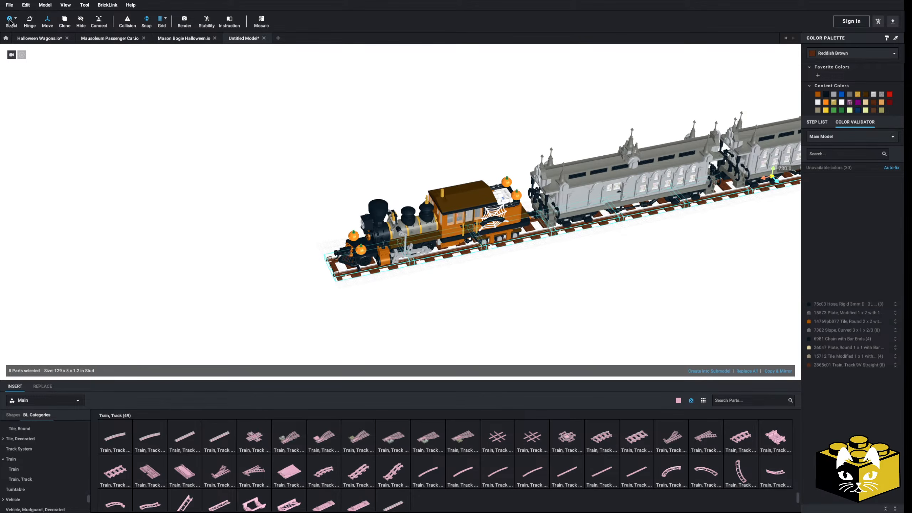
# Copy the eight-piece track run and paste the duplicate ahead of the locomotive.
pyautogui.rightClick(461, 251)
pyautogui.click(472, 261)
pyautogui.click(448, 283)
pyautogui.rightClick(447, 283)
pyautogui.click(467, 305)
pyautogui.moveTo(125, 311); pyautogui.dragTo(256, 295, button='middle')
pyautogui.scroll(5, 369, 284)
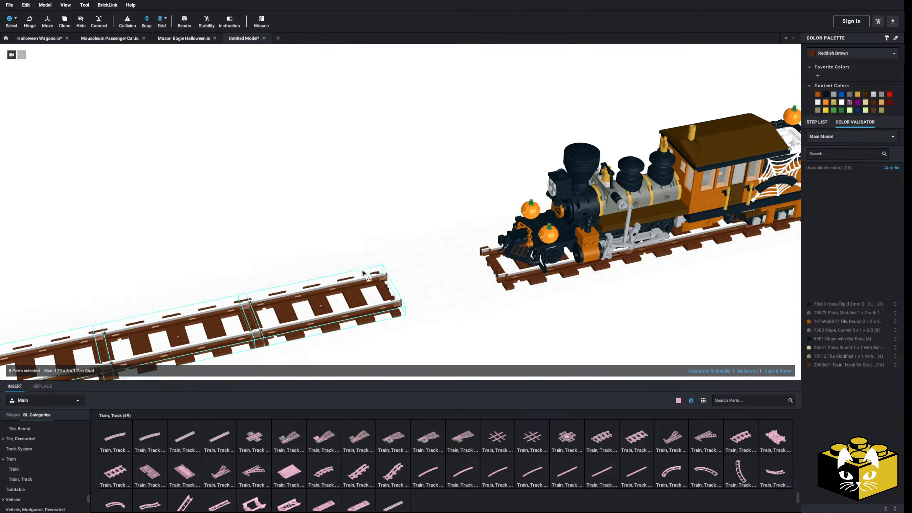
# Connect the copied eight-piece run to the front end of the laid track.
pyautogui.click(101, 28)
pyautogui.click(380, 307)
pyautogui.click(591, 264)
pyautogui.scroll(-8, 445, 269)
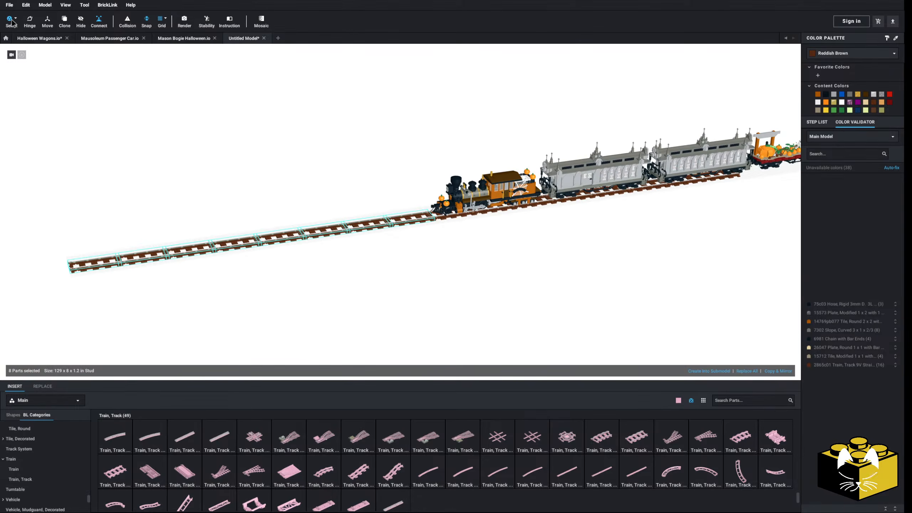
# Select all sixteen track pieces and slide them back to run beneath the whole train and pumpkin wagon.
pyautogui.click(332, 233)
pyautogui.moveTo(377, 256); pyautogui.dragTo(297, 263, button='middle')
pyautogui.scroll(-1, 305, 263)
pyautogui.click(52, 25)
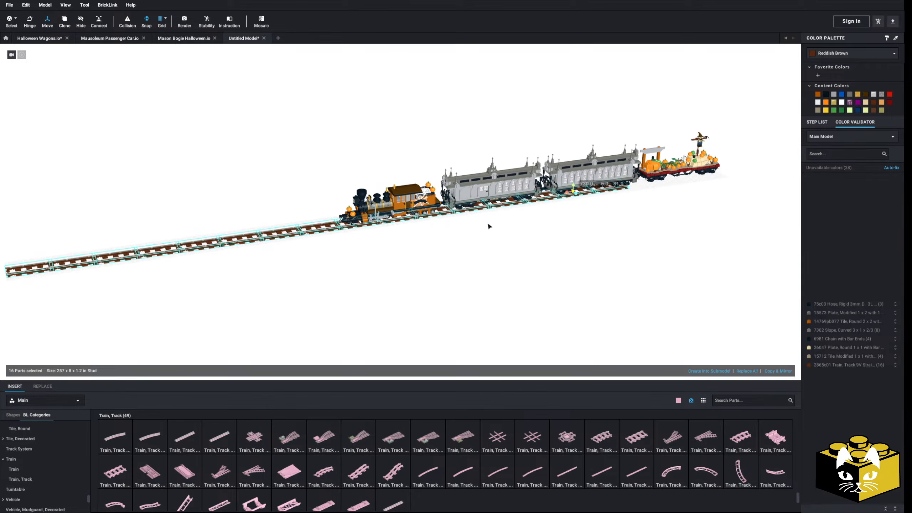
pyautogui.moveTo(566, 196); pyautogui.dragTo(815, 165)
pyautogui.click(606, 230)
pyautogui.moveTo(606, 231); pyautogui.dragTo(532, 245, button='middle')
pyautogui.scroll(6, 487, 273)
pyautogui.moveTo(487, 273); pyautogui.dragTo(483, 315, button='right')
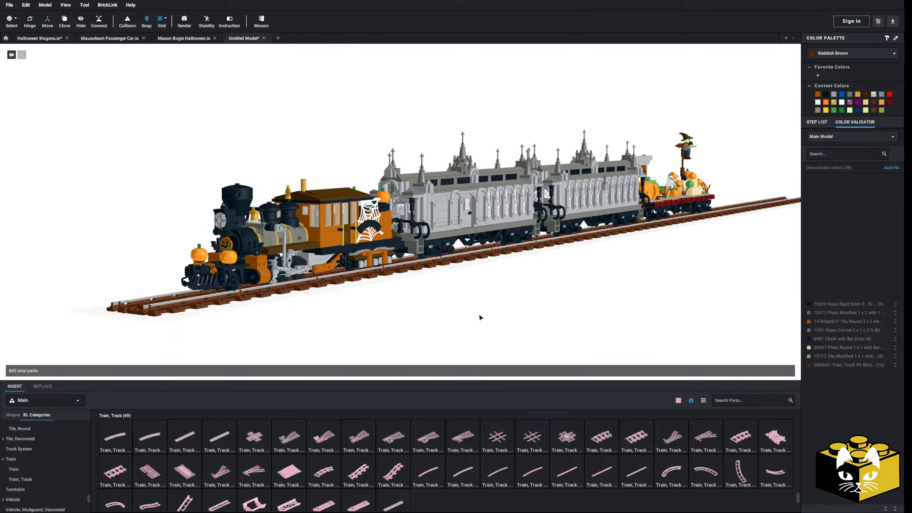
# Select both mausoleum passenger cars and the pumpkin wagon together and lower them slightly toward the rails.
pyautogui.scroll(5, 467, 320)
pyautogui.scroll(3, 493, 326)
pyautogui.moveTo(430, 334); pyautogui.dragTo(270, 269, button='middle')
pyautogui.scroll(-4, 493, 335)
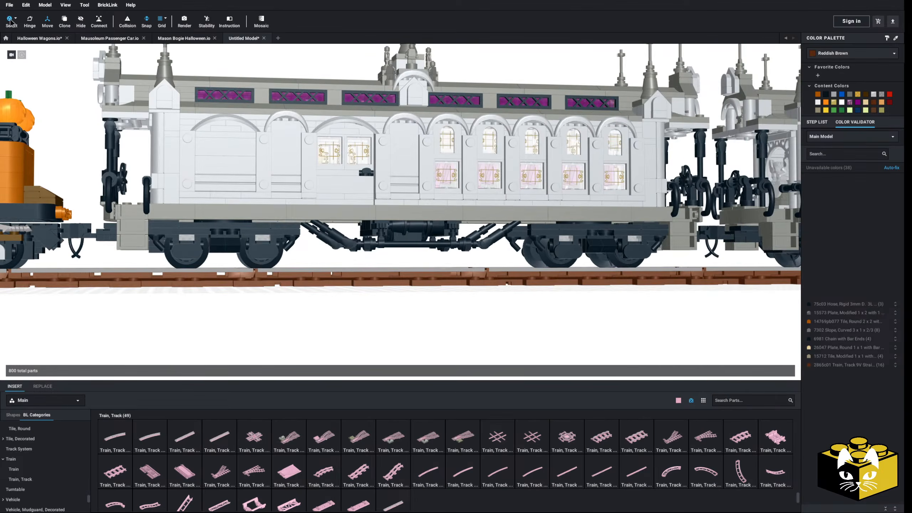
pyautogui.click(15, 19)
pyautogui.click(22, 35)
pyautogui.click(268, 138)
pyautogui.scroll(-3, 275, 141)
pyautogui.moveTo(420, 151); pyautogui.dragTo(216, 146, button='middle')
pyautogui.click(521, 185)
pyautogui.moveTo(522, 185)
pyautogui.mouseDown(button='middle')
pyautogui.moveTo(381, 187)
pyautogui.moveTo(507, 185)
pyautogui.mouseUp(button='middle')
pyautogui.scroll(2, 466, 181)
pyautogui.scroll(-3, 506, 186)
pyautogui.keyDown('ctrl'); pyautogui.click(337, 179); pyautogui.keyUp('ctrl')
pyautogui.keyDown('ctrl'); pyautogui.click(486, 176); pyautogui.keyUp('ctrl')
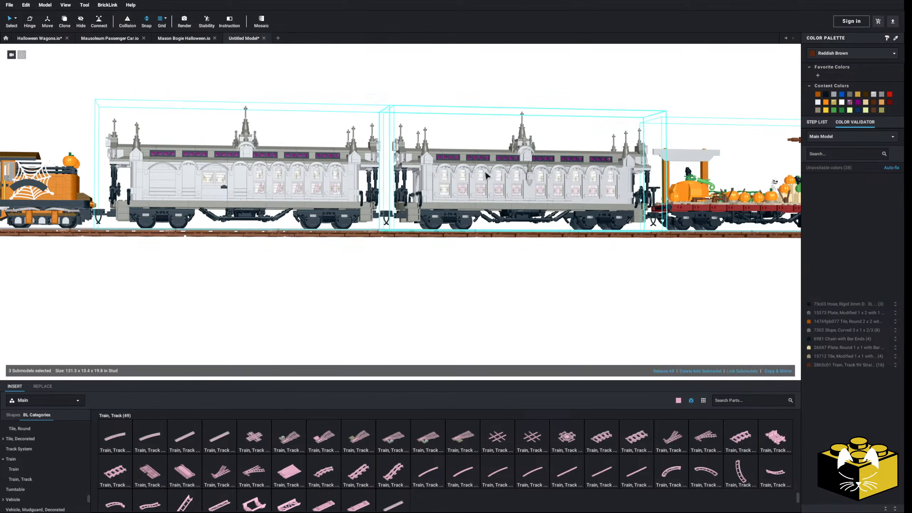
pyautogui.moveTo(211, 170); pyautogui.dragTo(389, 190, button='middle')
pyautogui.scroll(1, 389, 189)
pyautogui.click(43, 23)
pyautogui.scroll(3, 625, 177)
pyautogui.moveTo(625, 177); pyautogui.dragTo(384, 185, button='middle')
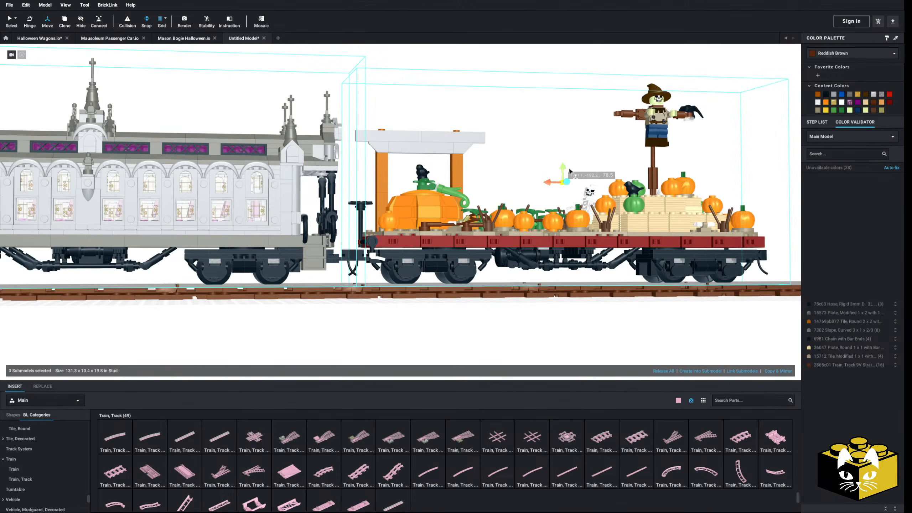
pyautogui.moveTo(564, 170); pyautogui.dragTo(565, 175)
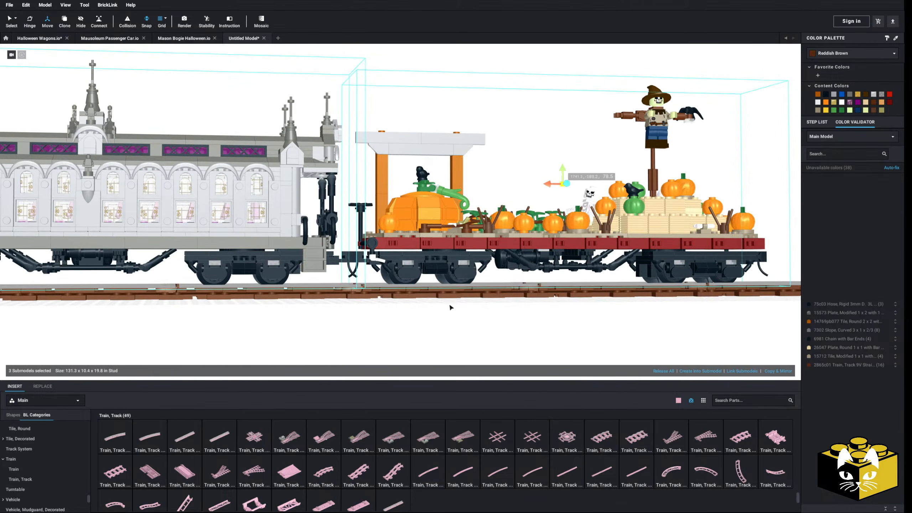
pyautogui.scroll(3, 426, 331)
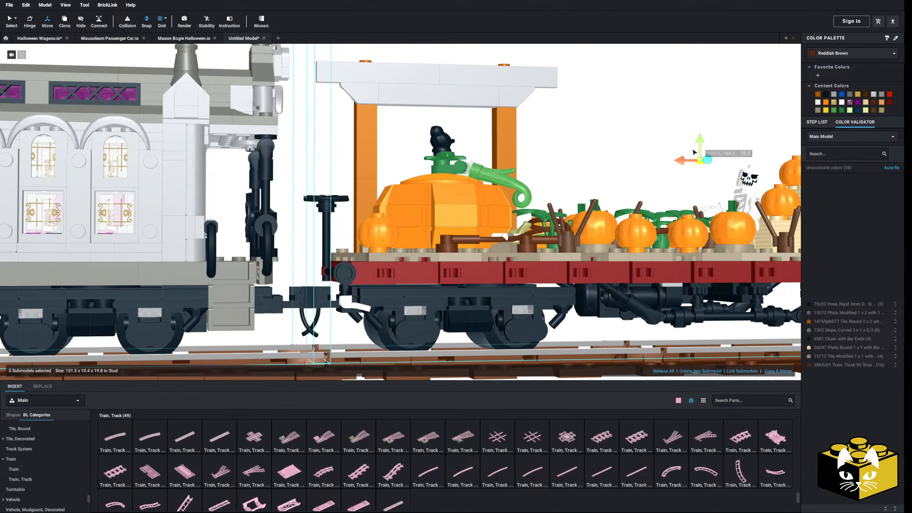
pyautogui.click(563, 185)
# Open the pumpkin-patch wagon's submodel and look closely at its hay stack and scarecrow end.
pyautogui.scroll(-8, 555, 184)
pyautogui.moveTo(290, 214); pyautogui.dragTo(589, 221, button='middle')
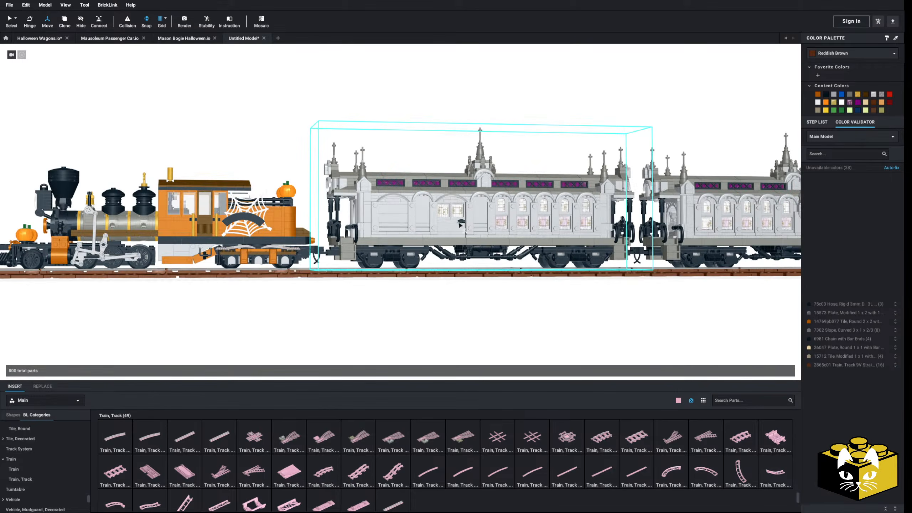
pyautogui.moveTo(308, 189); pyautogui.dragTo(267, 187, button='right')
pyautogui.scroll(-5, 306, 188)
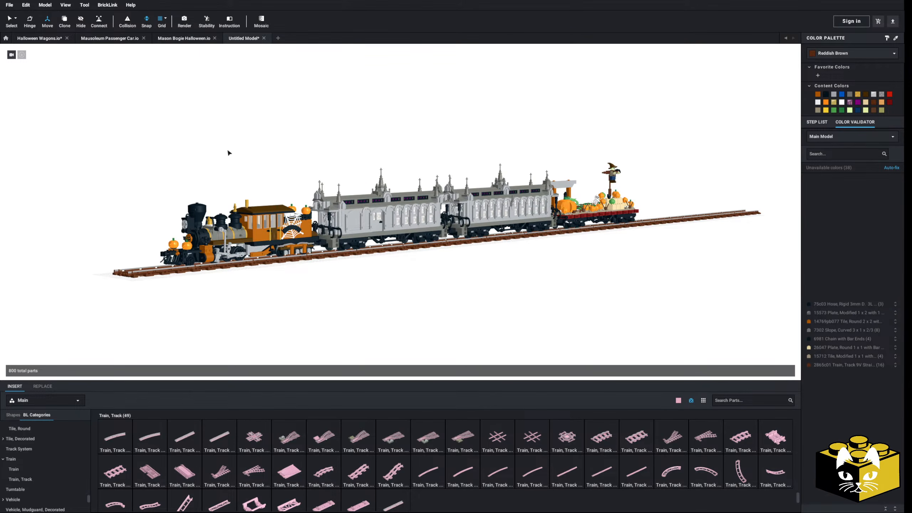
pyautogui.scroll(5, 229, 153)
pyautogui.click(12, 20)
pyautogui.moveTo(482, 79); pyautogui.dragTo(442, 74, button='middle')
pyautogui.click(576, 198)
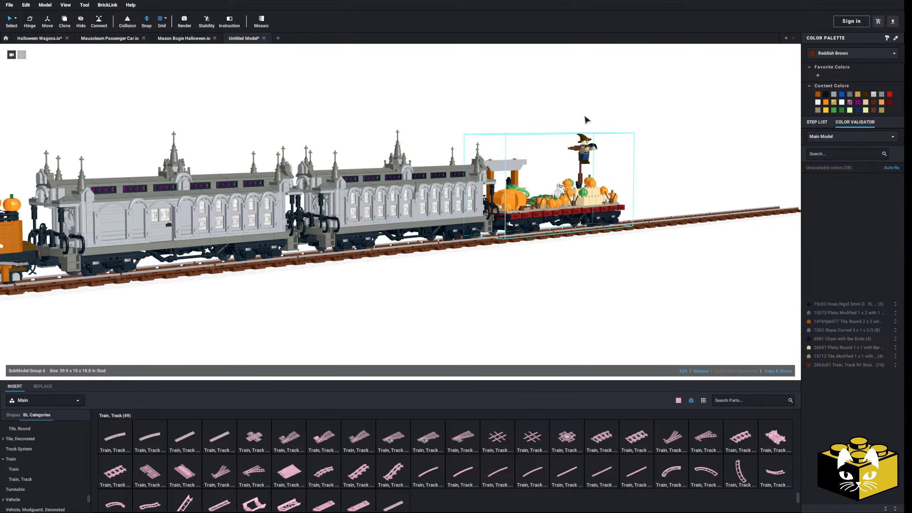
pyautogui.moveTo(574, 250); pyautogui.dragTo(500, 255, button='middle')
pyautogui.moveTo(500, 255); pyautogui.dragTo(484, 265, button='right')
pyautogui.scroll(3, 484, 265)
pyautogui.moveTo(484, 264); pyautogui.dragTo(242, 253, button='middle')
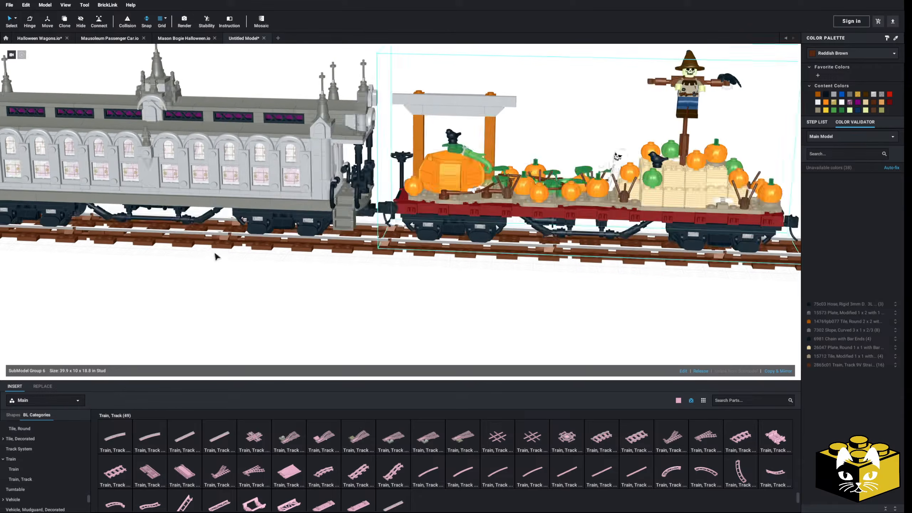
pyautogui.moveTo(660, 250); pyautogui.dragTo(421, 254, button='middle')
pyautogui.doubleClick(434, 183)
pyautogui.scroll(5, 435, 180)
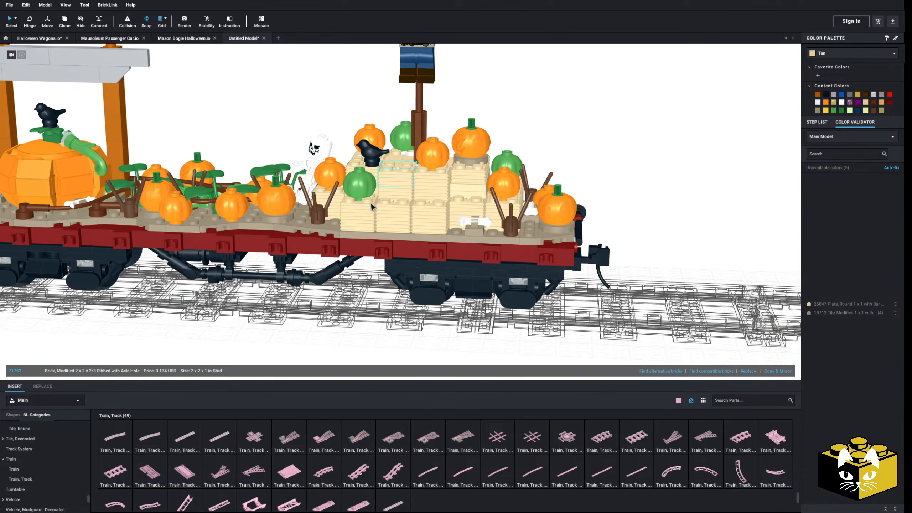
# Hide two tan bricks in the wagon's hay stack to view inside, undo the hiding and return to the main model.
pyautogui.rightClick(394, 190)
pyautogui.click(411, 215)
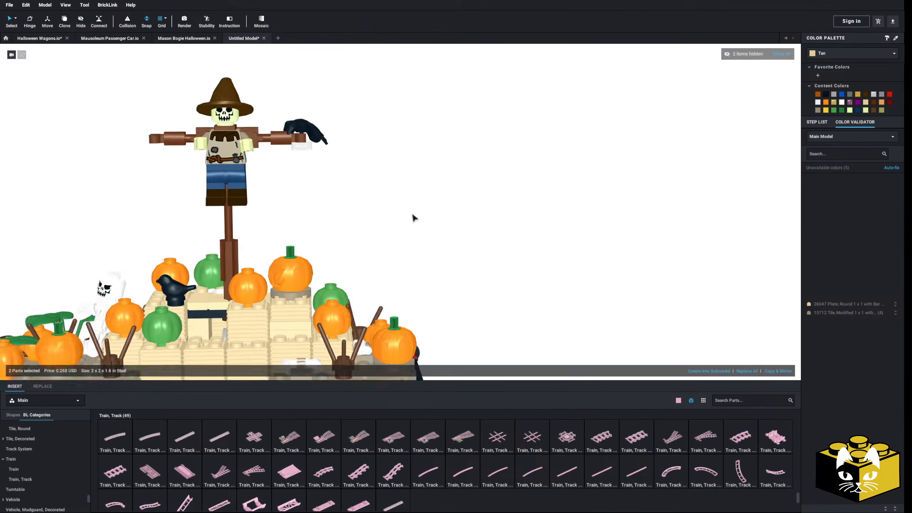
pyautogui.moveTo(377, 221); pyautogui.dragTo(577, 98, button='middle')
pyautogui.moveTo(498, 135); pyautogui.dragTo(522, 145, button='middle')
pyautogui.scroll(-5, 502, 149)
pyautogui.click(501, 152)
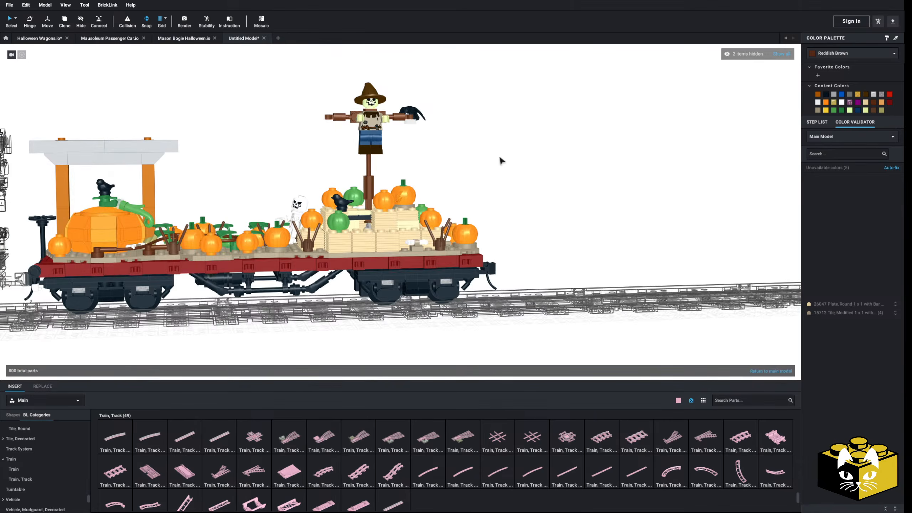
pyautogui.hotkey('ctrl', 'z')
pyautogui.scroll(-5, 493, 167)
pyautogui.doubleClick(447, 179)
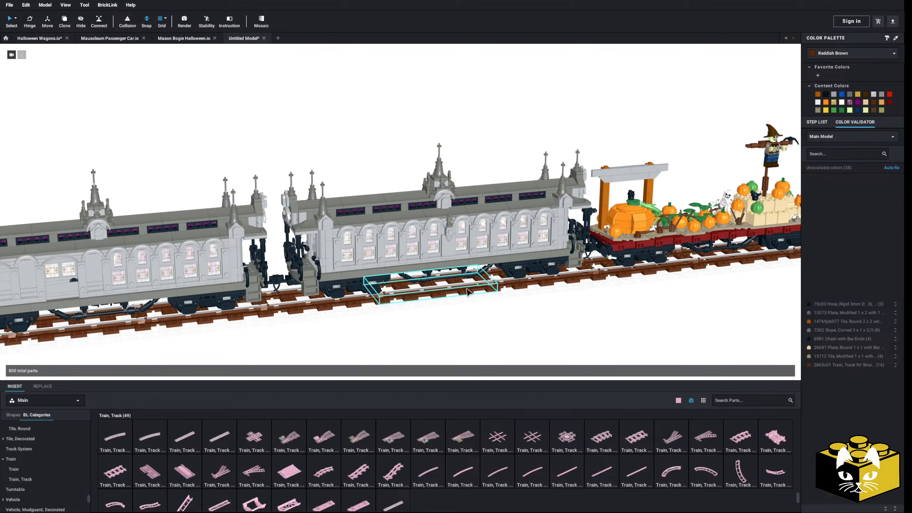
# Examine the pumpkin wagon and the rear mausoleum car, selecting them individually and together, and clear the selection.
pyautogui.moveTo(467, 287); pyautogui.dragTo(340, 283, button='middle')
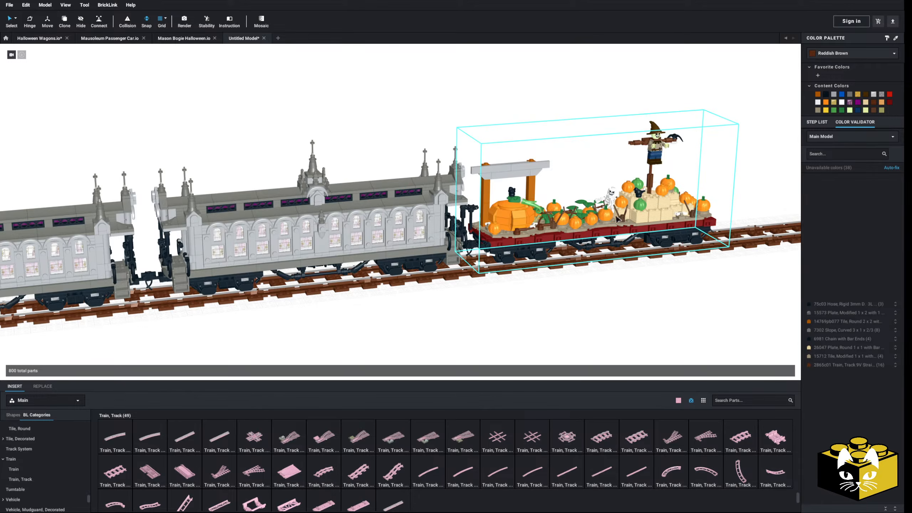
pyautogui.moveTo(616, 216); pyautogui.dragTo(546, 223, button='middle')
pyautogui.moveTo(546, 223); pyautogui.dragTo(579, 219, button='right')
pyautogui.moveTo(568, 210); pyautogui.dragTo(602, 195, button='middle')
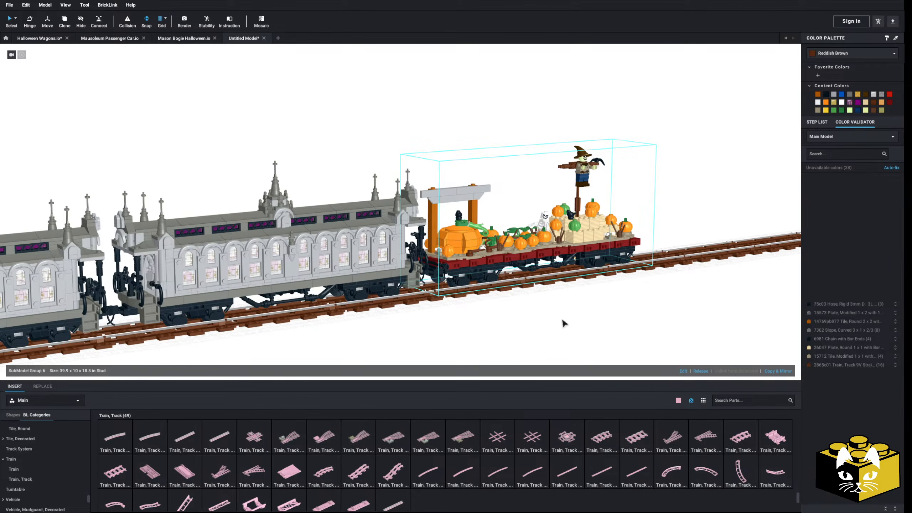
pyautogui.click(549, 324)
pyautogui.moveTo(549, 324); pyautogui.dragTo(588, 309, button='middle')
pyautogui.click(432, 205)
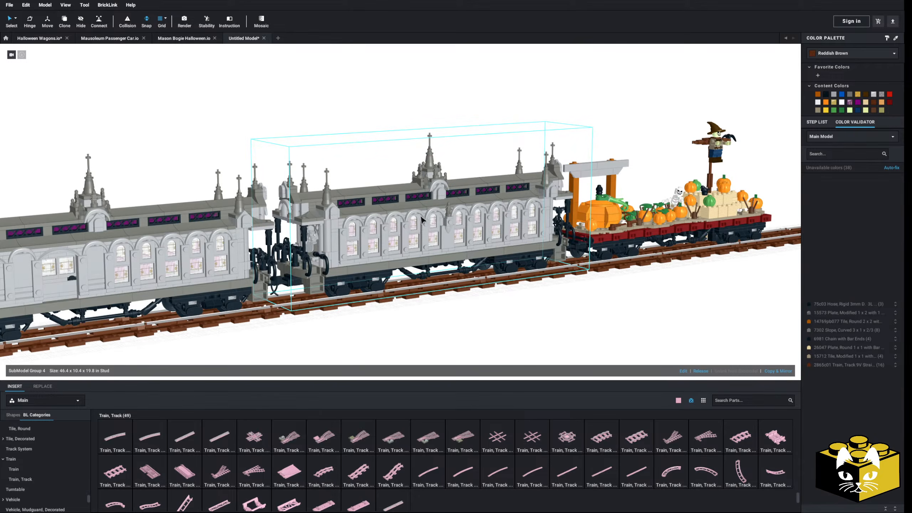
pyautogui.scroll(2, 433, 237)
pyautogui.scroll(-2, 433, 238)
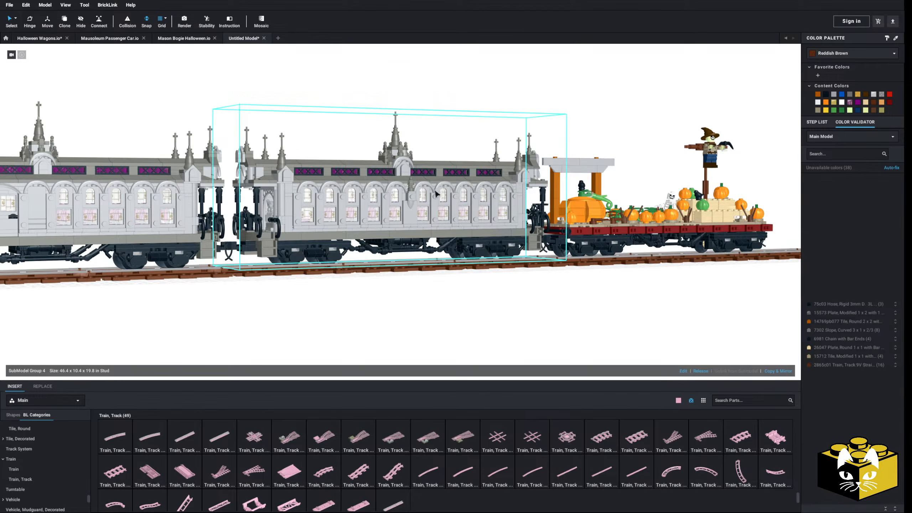
pyautogui.click(620, 215)
pyautogui.click(427, 195)
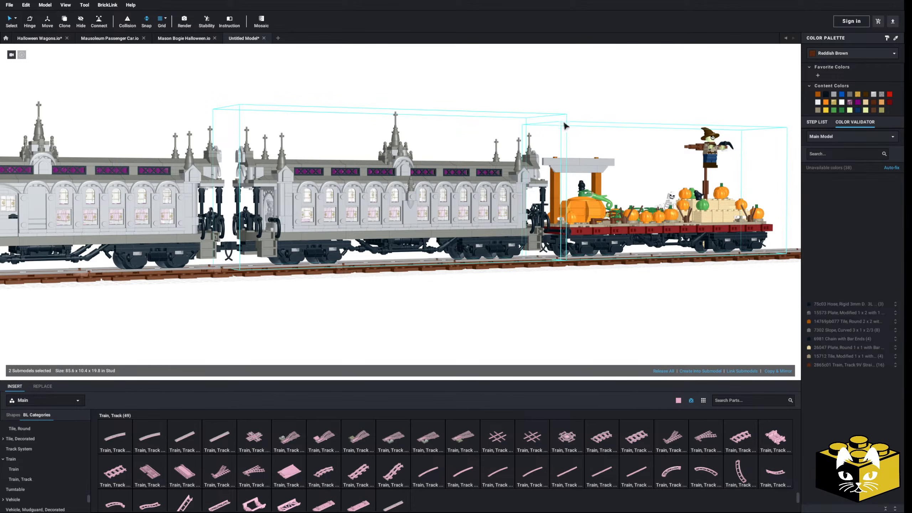
pyautogui.click(442, 317)
# Examine the complete train on its track from the locomotive's front back to the pumpkin wagon.
pyautogui.scroll(-5, 442, 316)
pyautogui.moveTo(442, 315); pyautogui.dragTo(432, 299, button='middle')
pyautogui.moveTo(432, 299); pyautogui.dragTo(446, 313, button='right')
pyautogui.scroll(5, 442, 306)
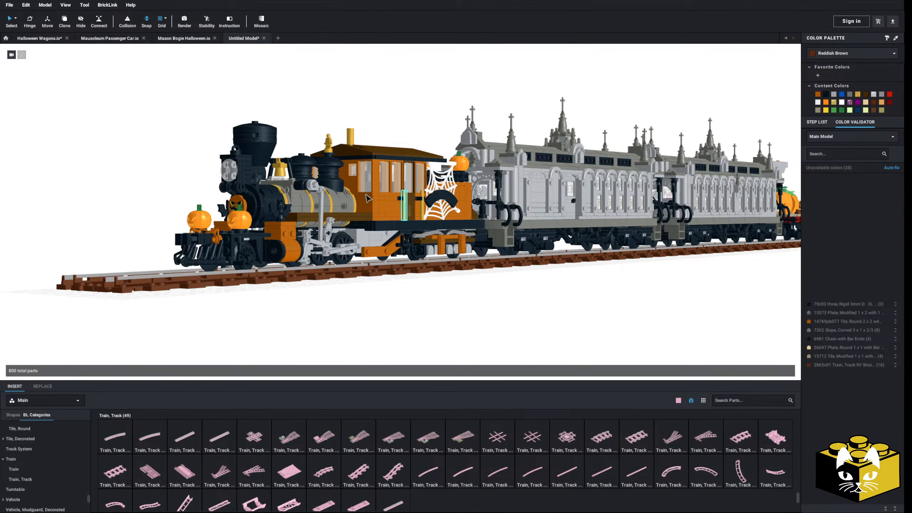
pyautogui.scroll(-3, 556, 286)
pyautogui.moveTo(557, 287); pyautogui.dragTo(388, 297, button='right')
pyautogui.scroll(2, 494, 294)
pyautogui.moveTo(389, 297); pyautogui.dragTo(414, 300, button='middle')
pyautogui.moveTo(414, 300); pyautogui.dragTo(417, 298, button='right')
pyautogui.moveTo(417, 298); pyautogui.dragTo(454, 295, button='middle')
pyautogui.moveTo(454, 295); pyautogui.dragTo(458, 293, button='right')
pyautogui.moveTo(458, 293); pyautogui.dragTo(464, 294, button='middle')
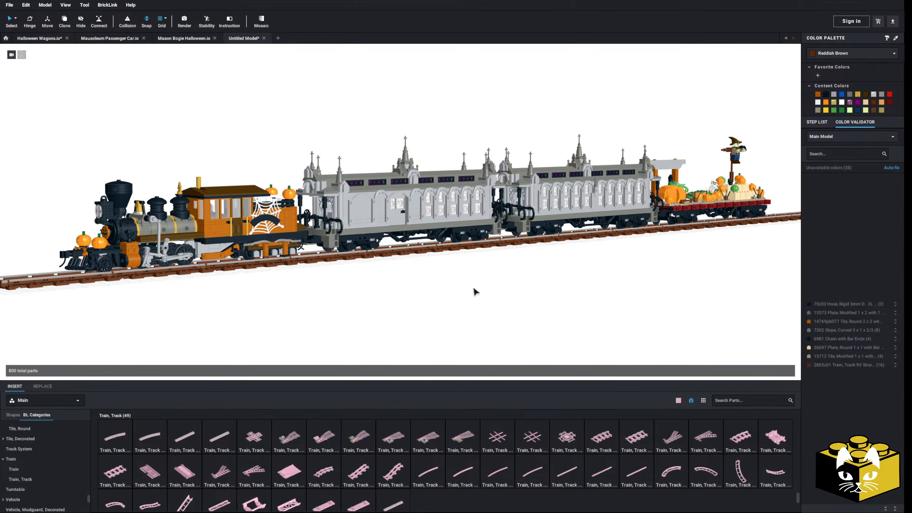
# Frame the whole train in the render preview and try to start a photoreal 1920 x 1080 PNG render.
pyautogui.moveTo(696, 196); pyautogui.dragTo(377, 223, button='middle')
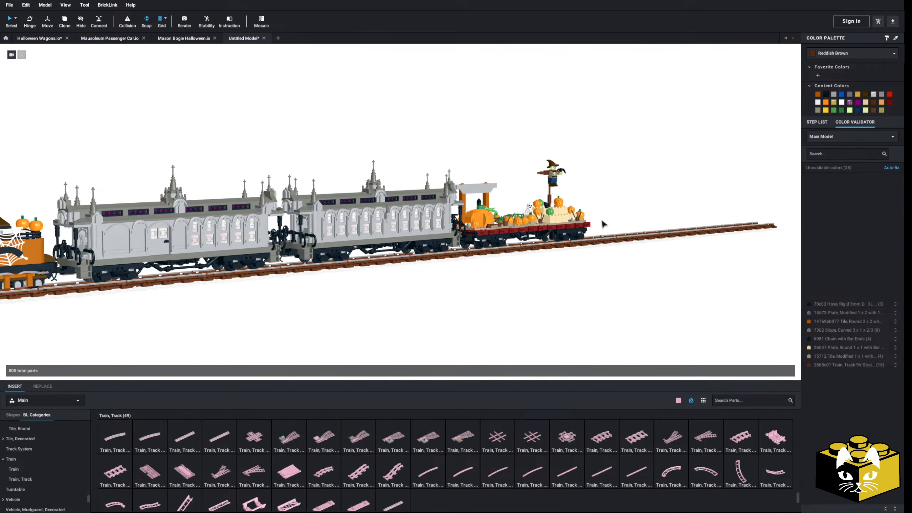
pyautogui.moveTo(506, 302); pyautogui.dragTo(575, 272, button='middle')
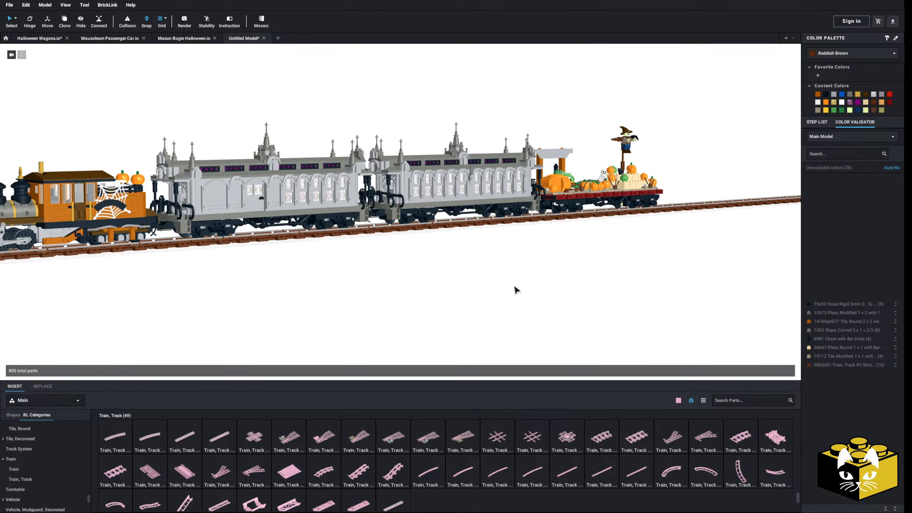
pyautogui.moveTo(404, 293); pyautogui.dragTo(442, 294, button='middle')
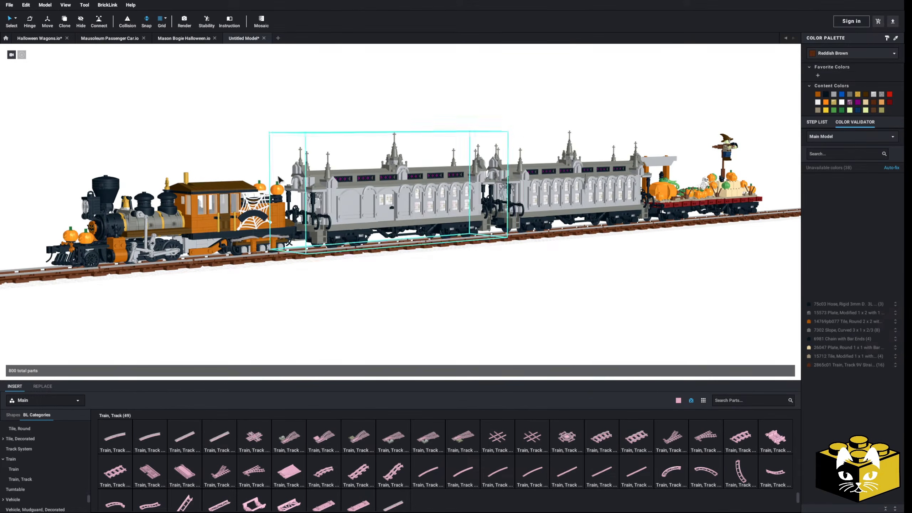
pyautogui.click(192, 21)
pyautogui.moveTo(378, 264); pyautogui.dragTo(357, 282)
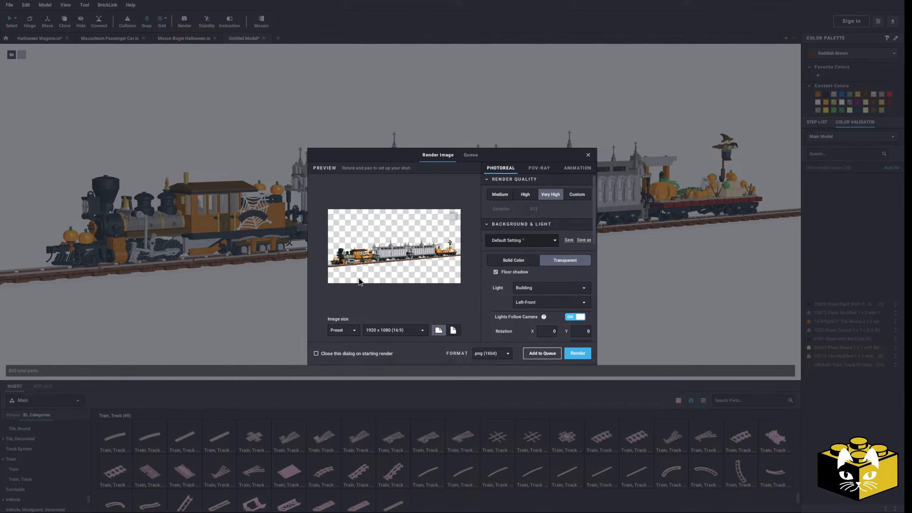
pyautogui.scroll(-1, 359, 279)
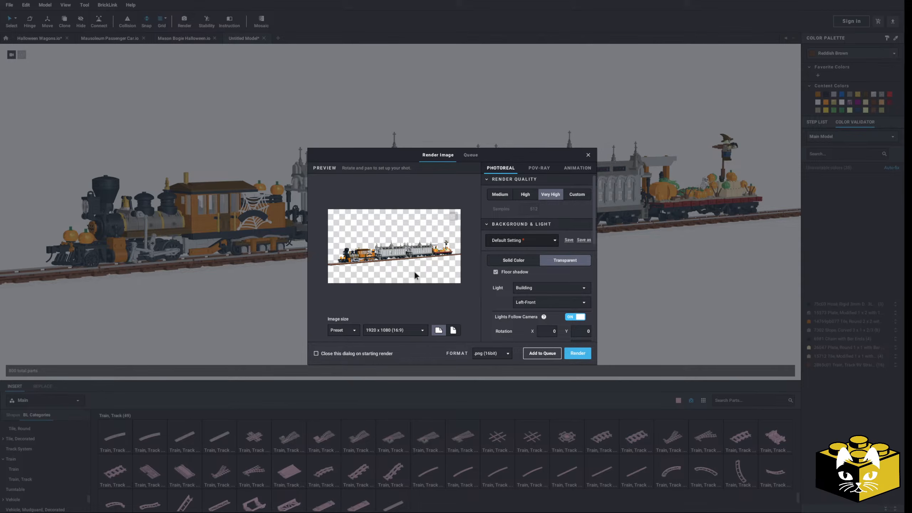
pyautogui.click(578, 354)
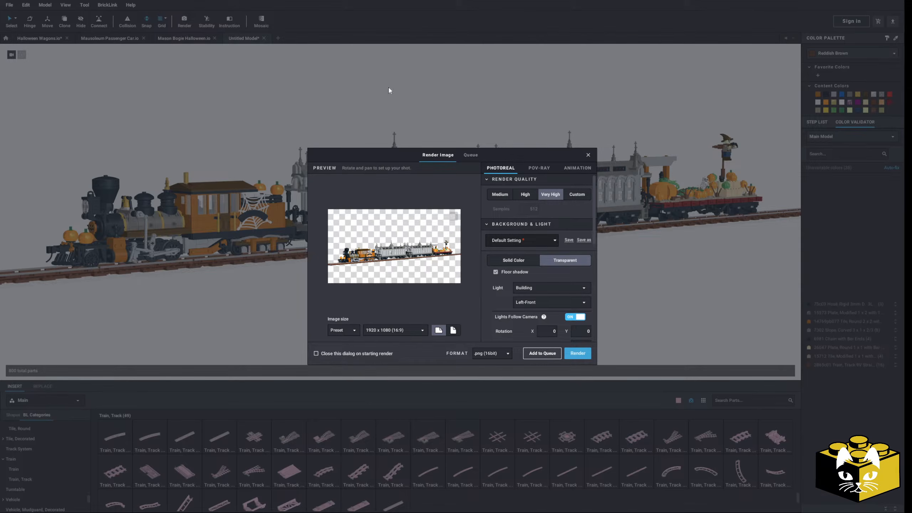
# Close the render dialog and save the model as Halloween Train Complete.
pyautogui.click(588, 155)
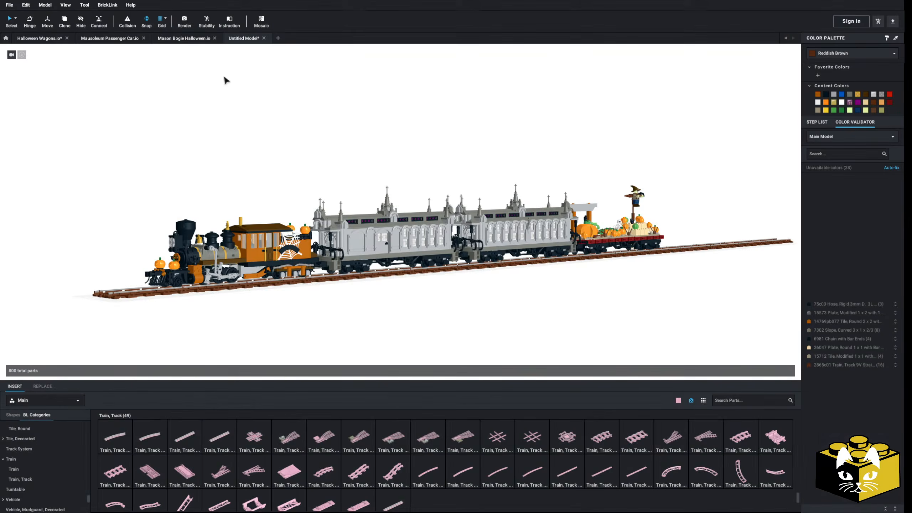
pyautogui.click(9, 5)
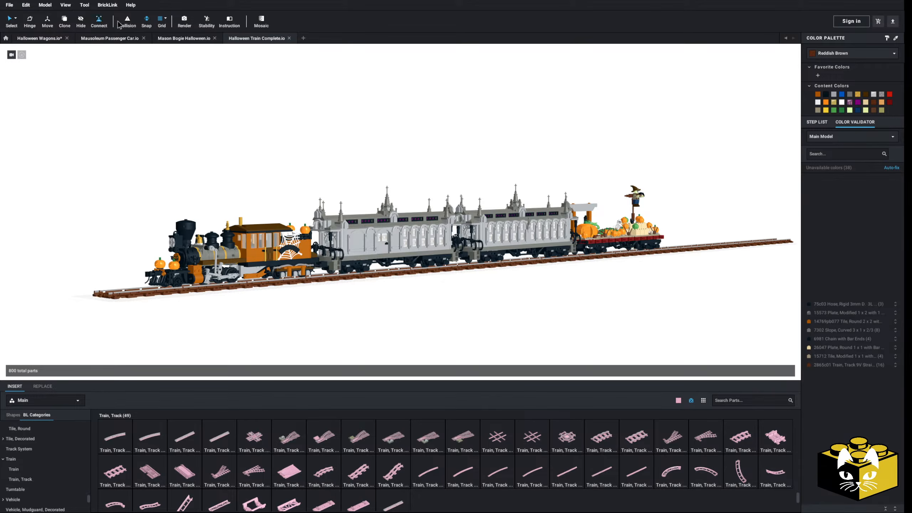
# Reframe the train larger in the render preview, start the Very High photoreal render with transparent background, and maximize the renderer window.
pyautogui.click(184, 22)
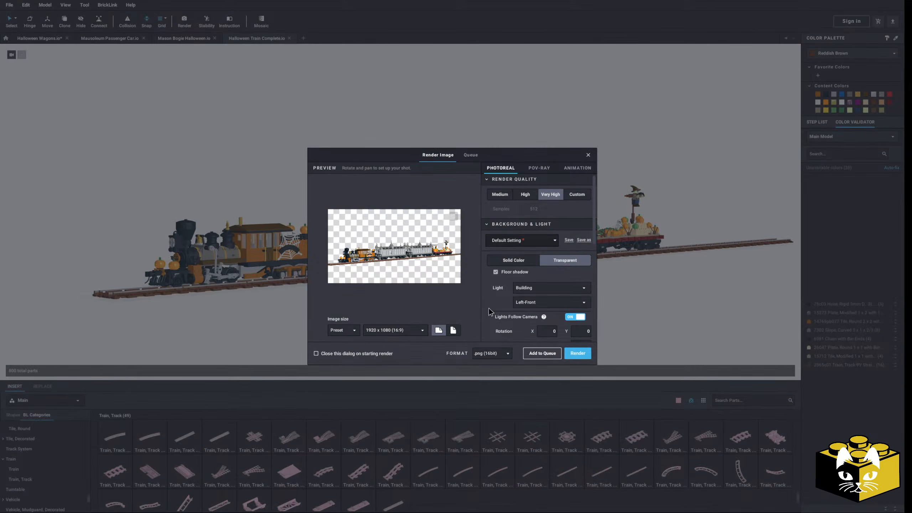
pyautogui.scroll(1, 410, 269)
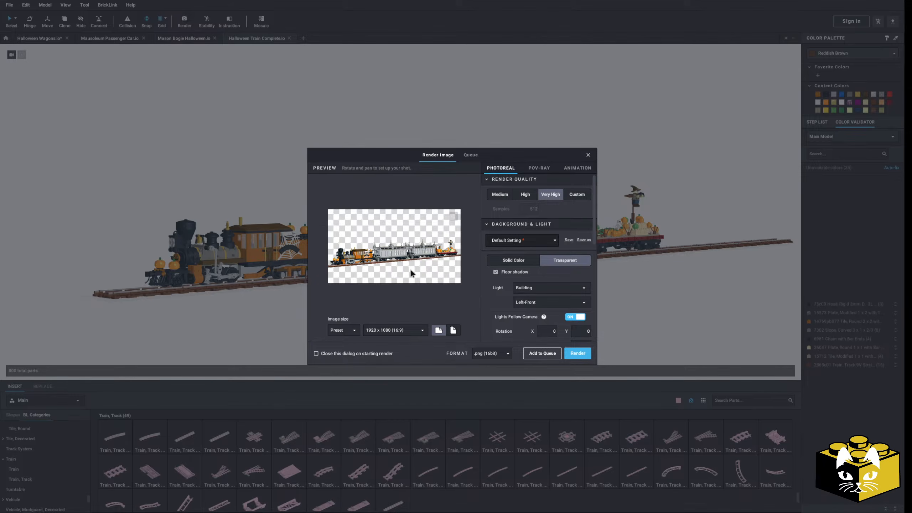
pyautogui.scroll(1, 410, 268)
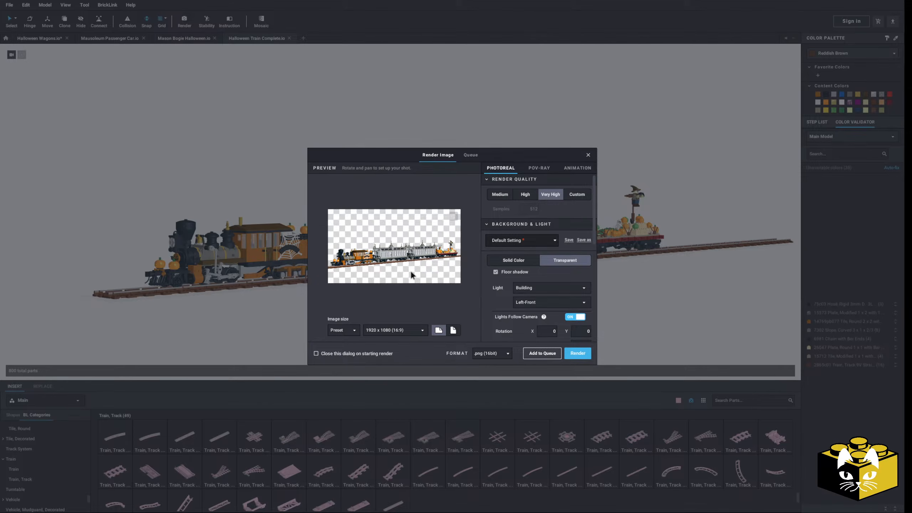
pyautogui.moveTo(410, 270); pyautogui.dragTo(411, 266, button='middle')
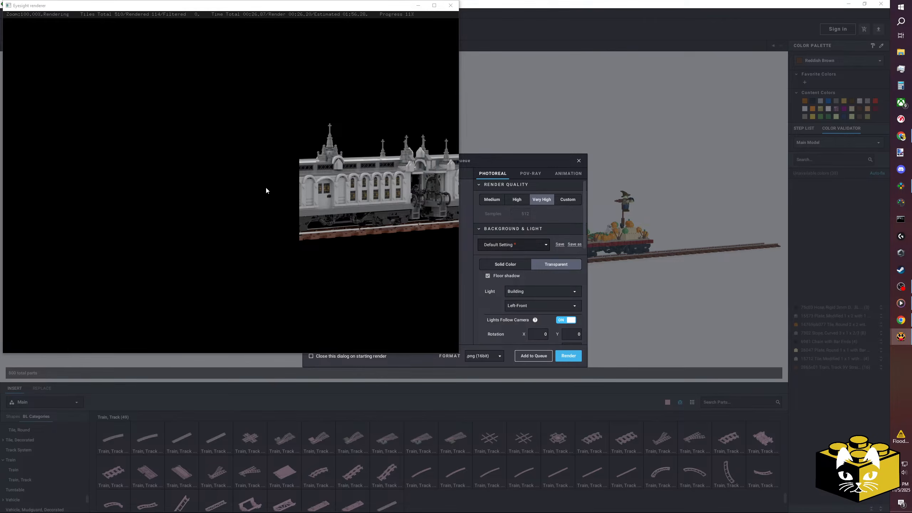
pyautogui.click(434, 5)
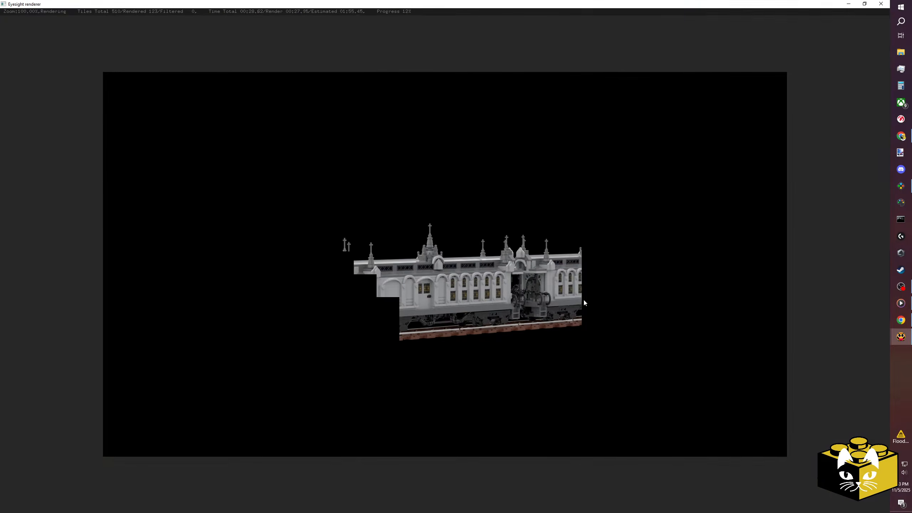